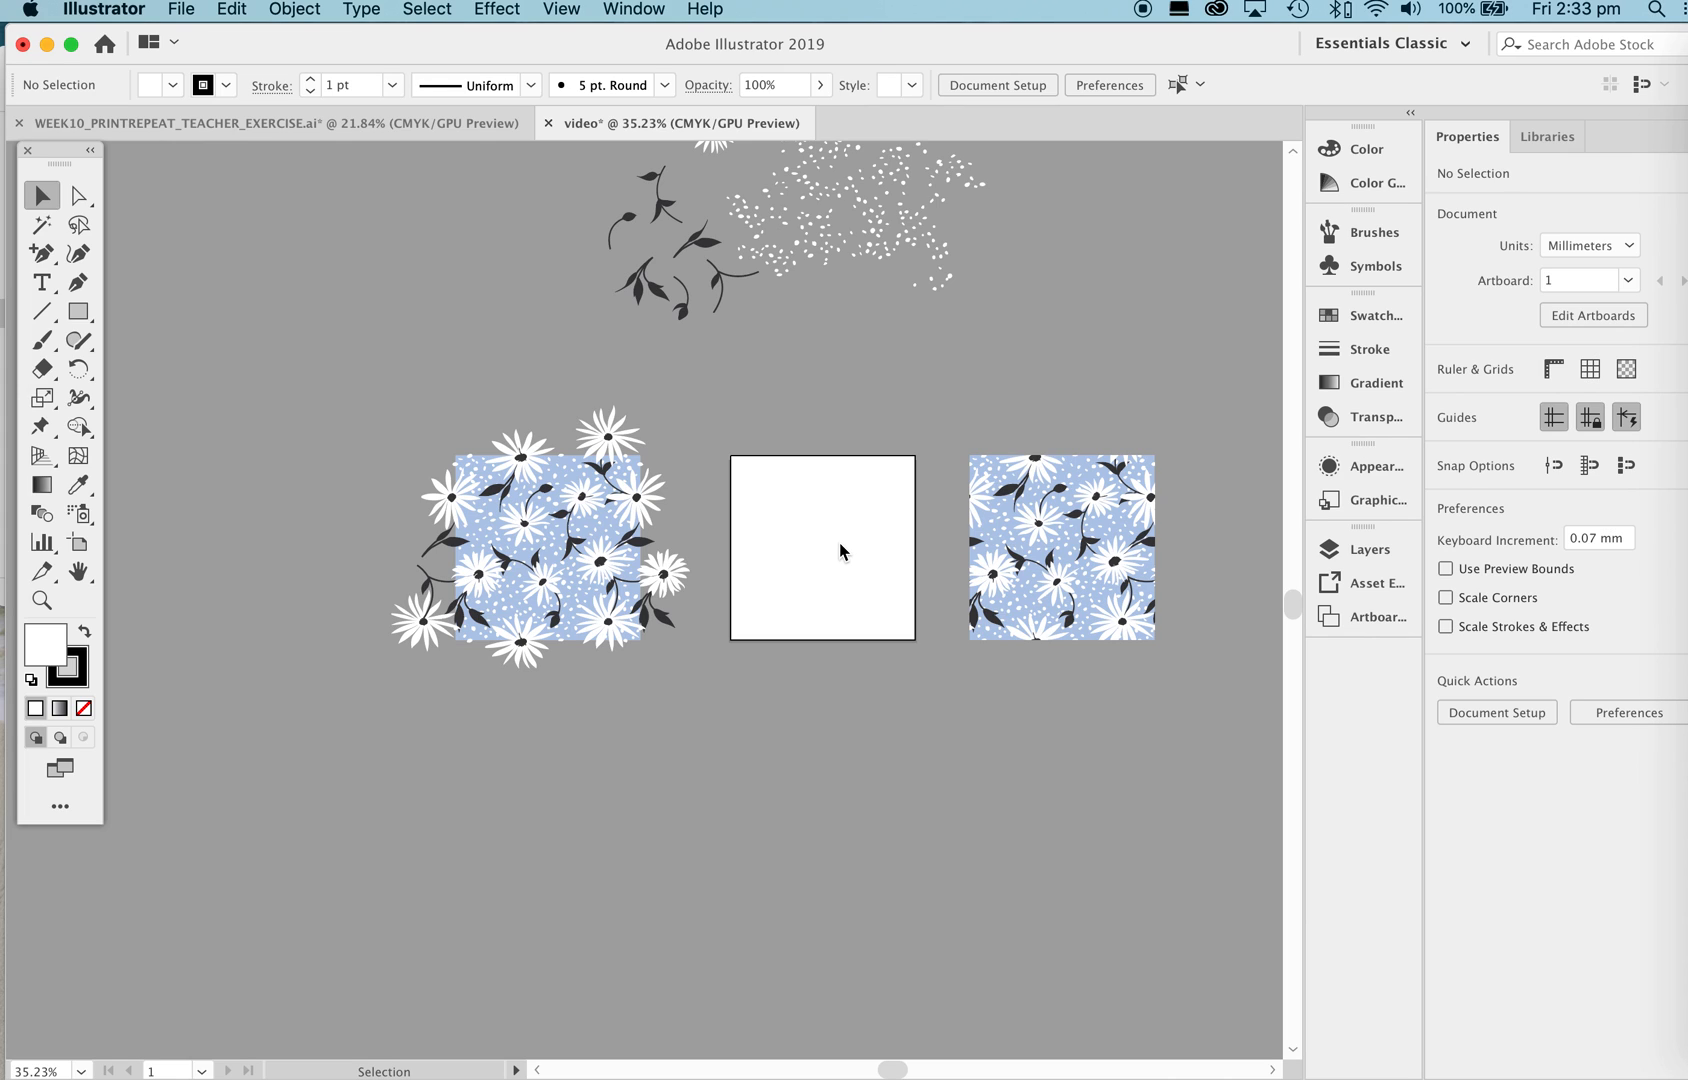
Examine the loose flower, leaf and dot motifs, and check the blank artboard's dimensions with the Artboard tool.
{"action": "key", "text": "z"}
{"action": "left_click_drag", "start_coordinate": [781, 525], "coordinate": [805, 612]}
{"action": "key", "text": "space"}
{"action": "key", "text": "space"}
{"action": "left_click_drag", "start_coordinate": [791, 440], "coordinate": [777, 782]}
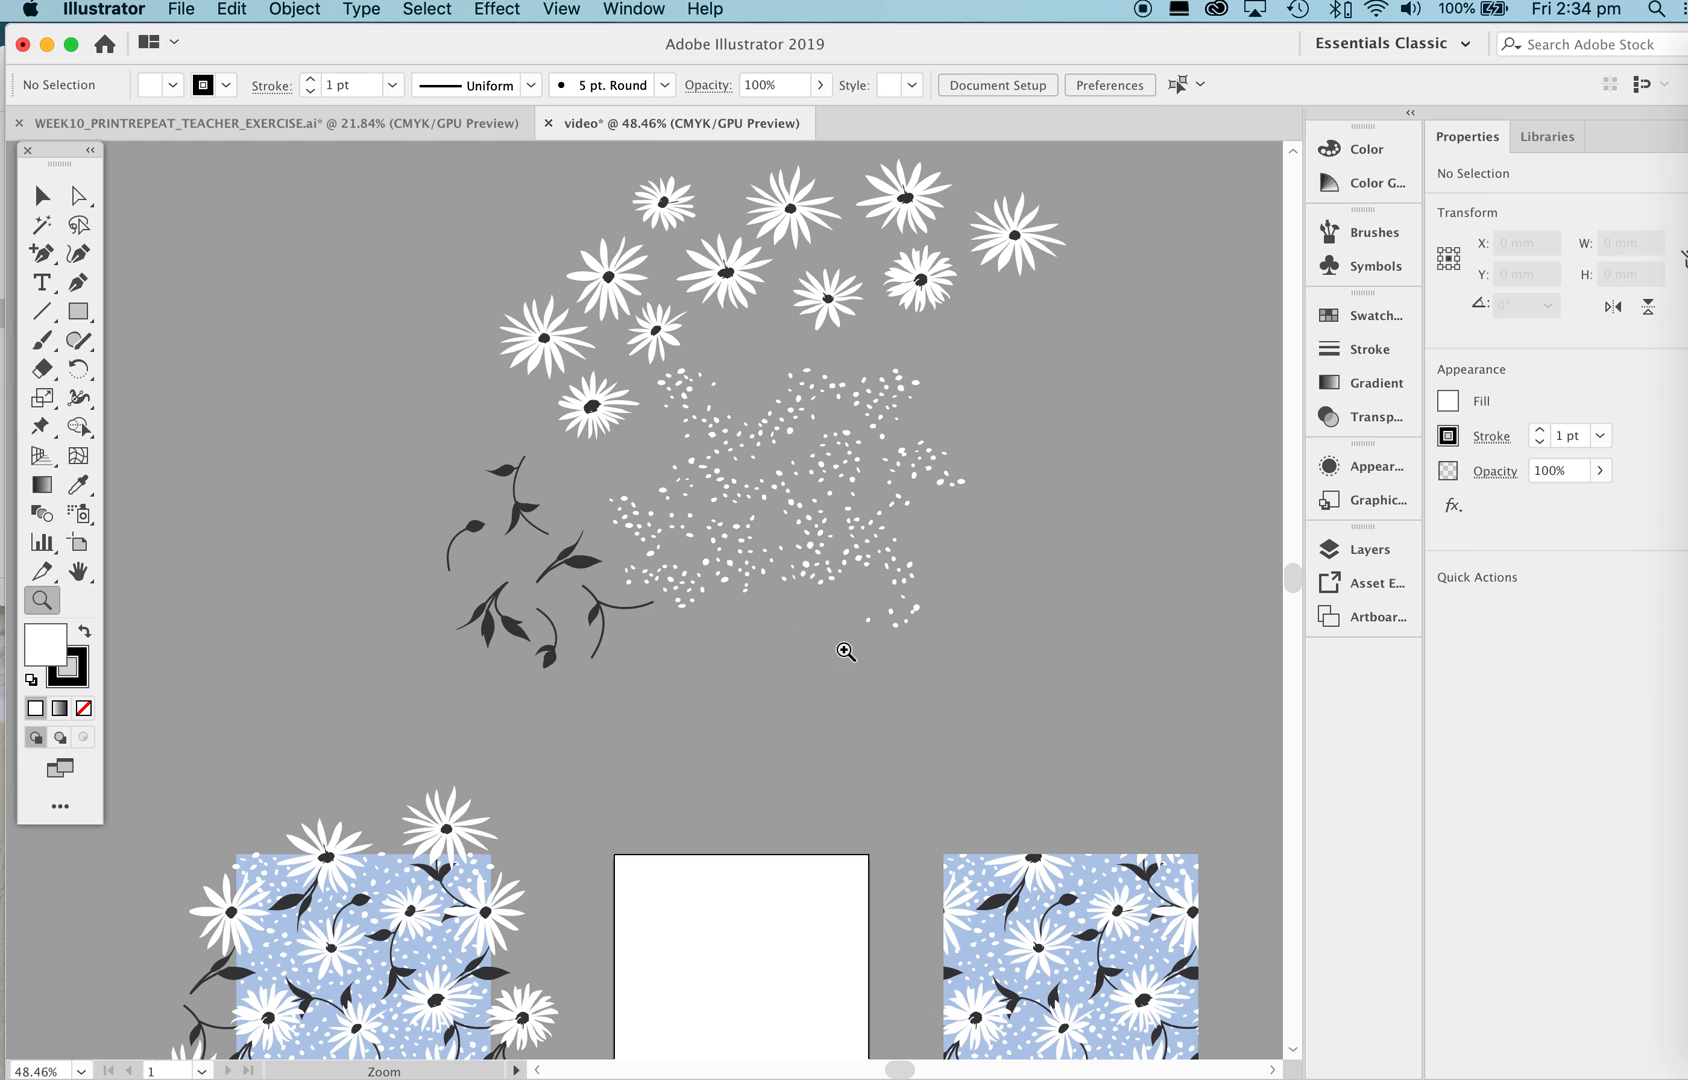
{"action": "left_click_drag", "start_coordinate": [713, 727], "coordinate": [738, 428]}
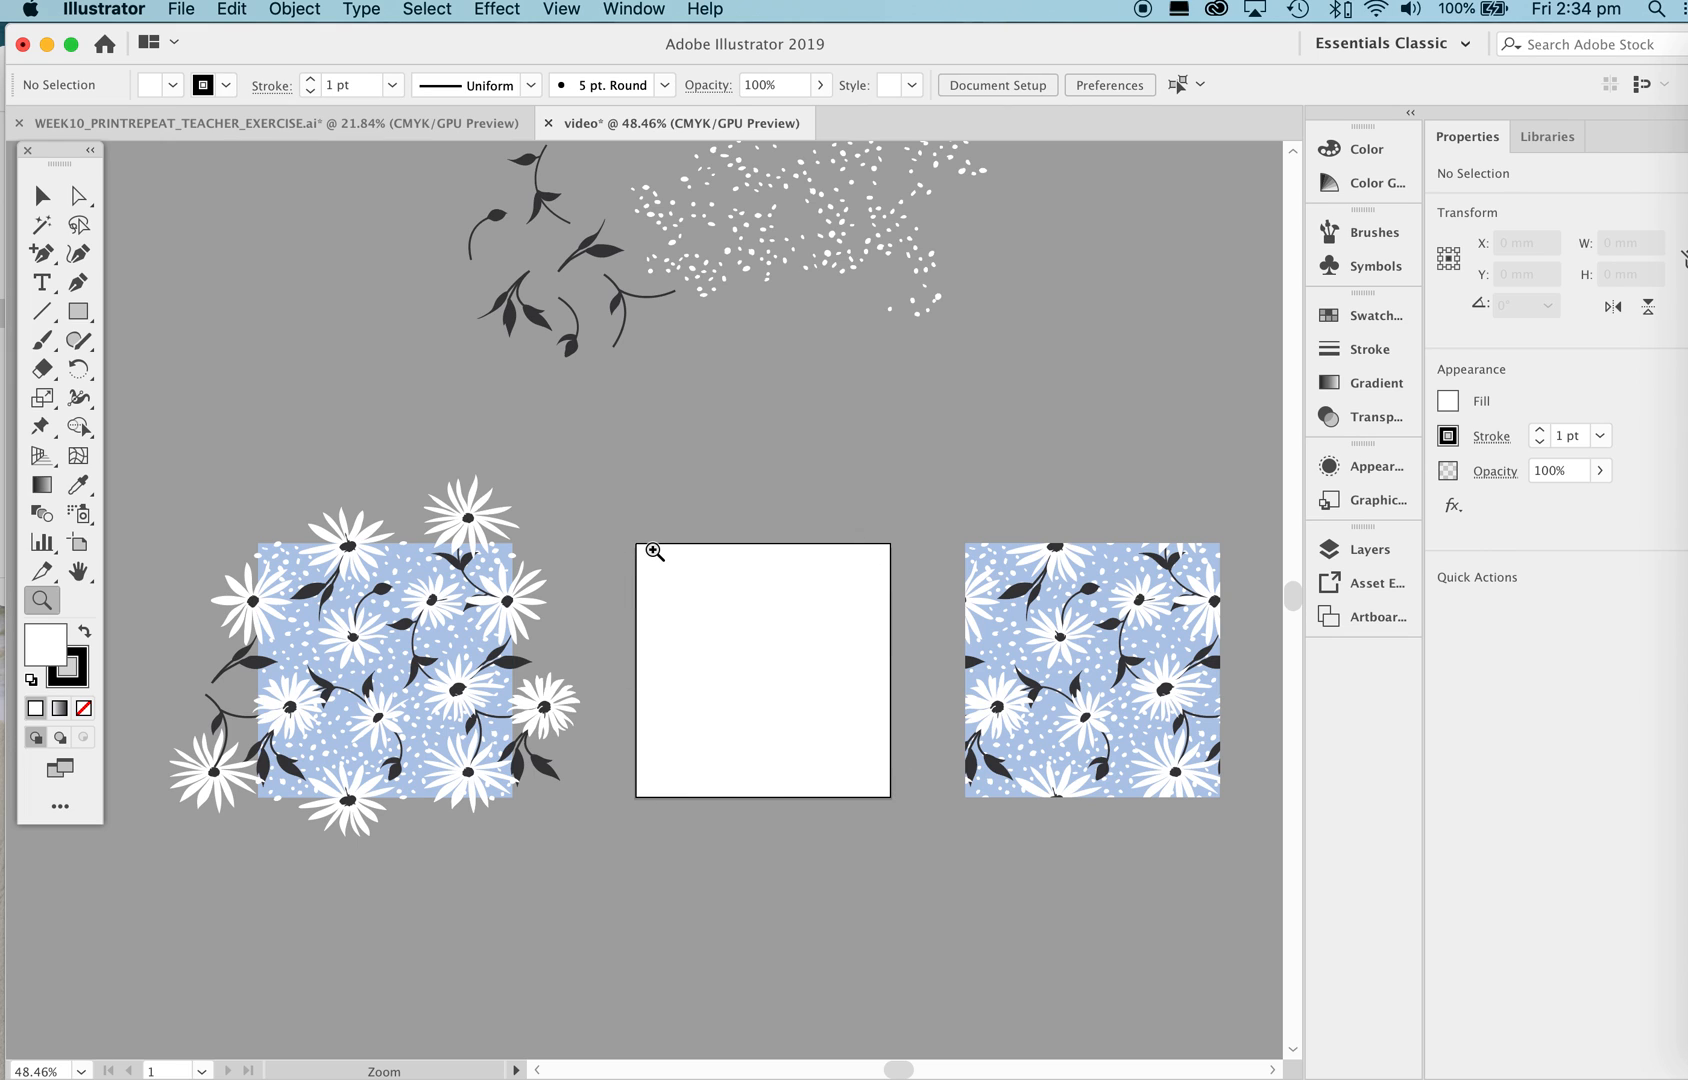
{"action": "left_click", "coordinate": [78, 542]}
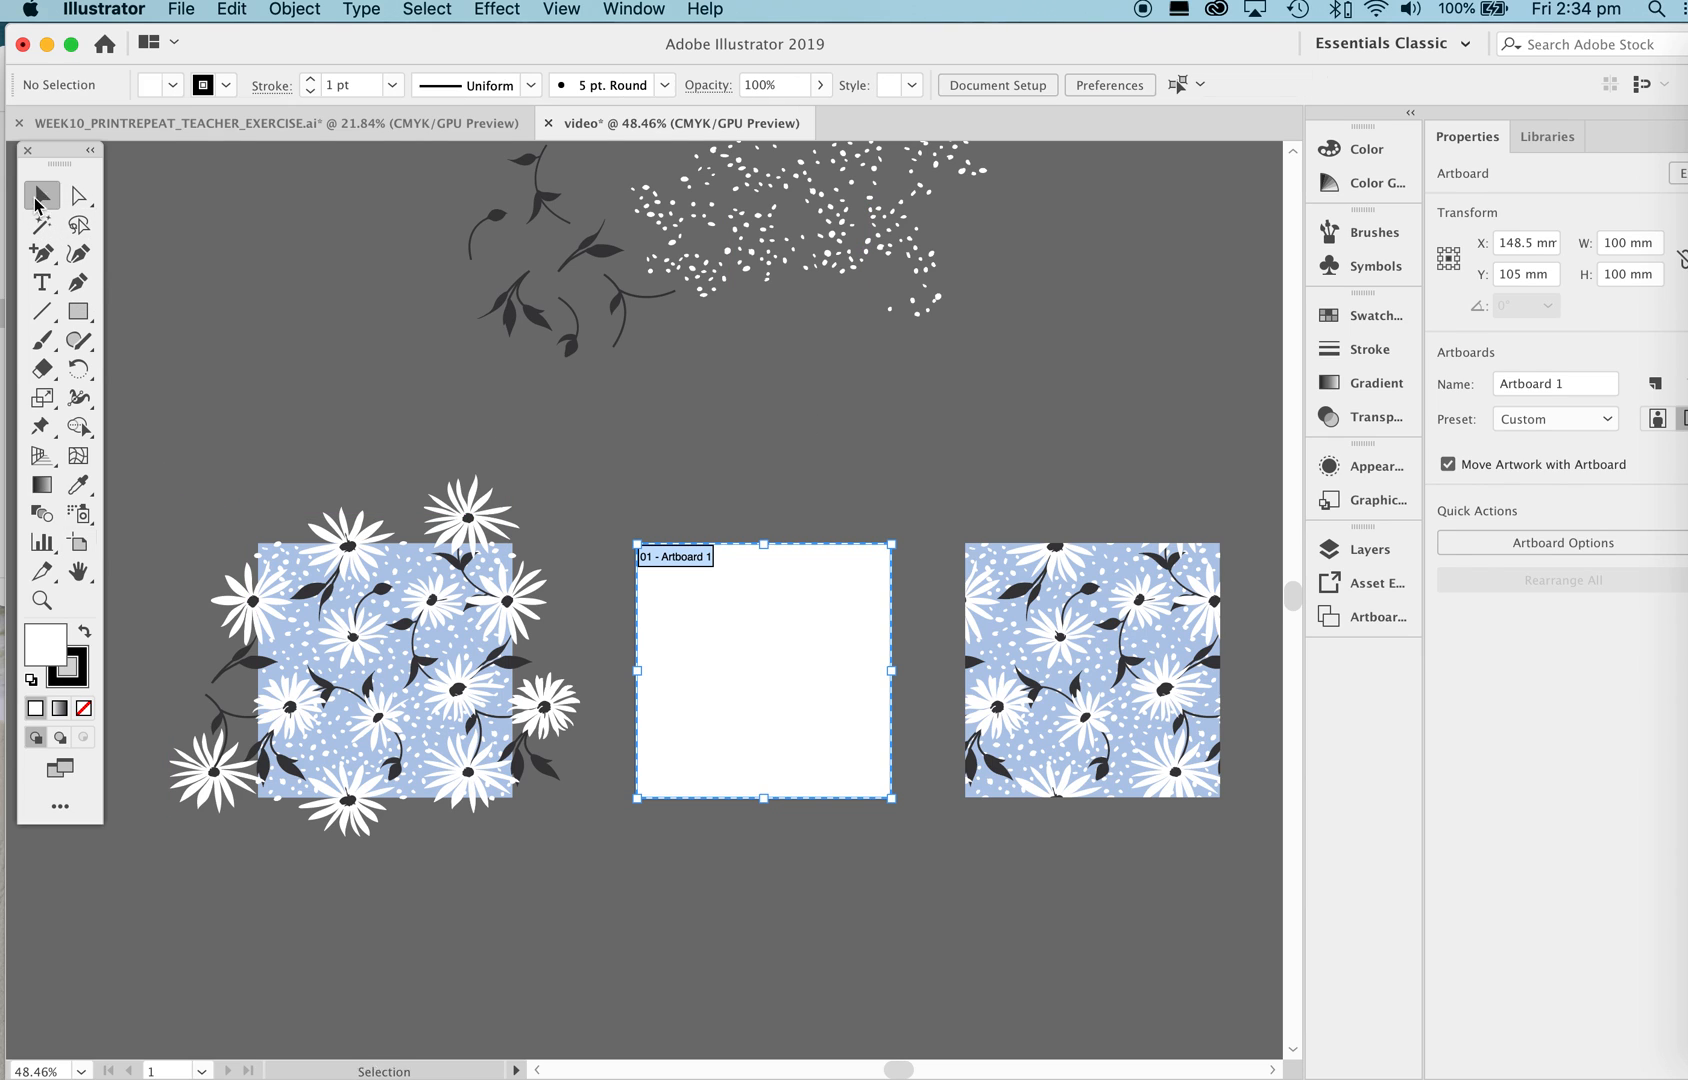
{"action": "left_click", "coordinate": [42, 196]}
Compare the loose motifs with the daisy layout whose flowers overflow the edges of the blue square.
{"action": "scroll", "coordinate": [651, 396], "scroll_direction": "down", "scroll_amount": 3}
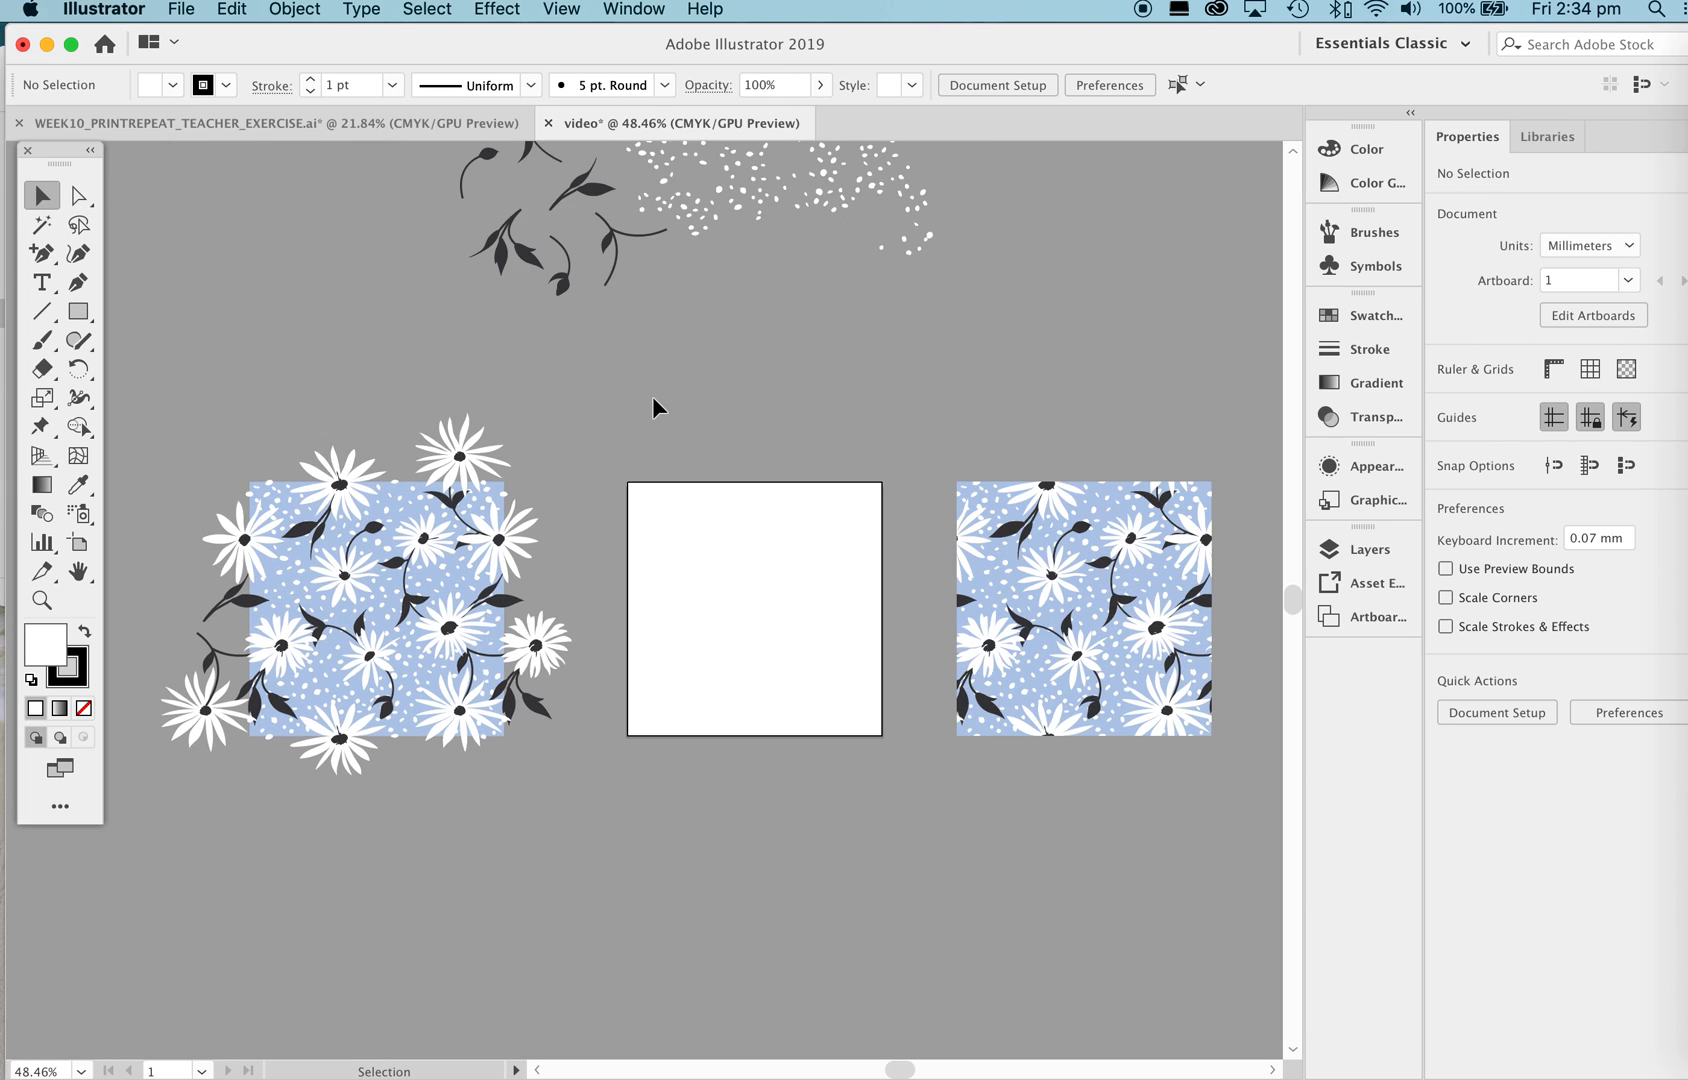
{"action": "scroll", "coordinate": [586, 496], "scroll_direction": "down", "scroll_amount": 3}
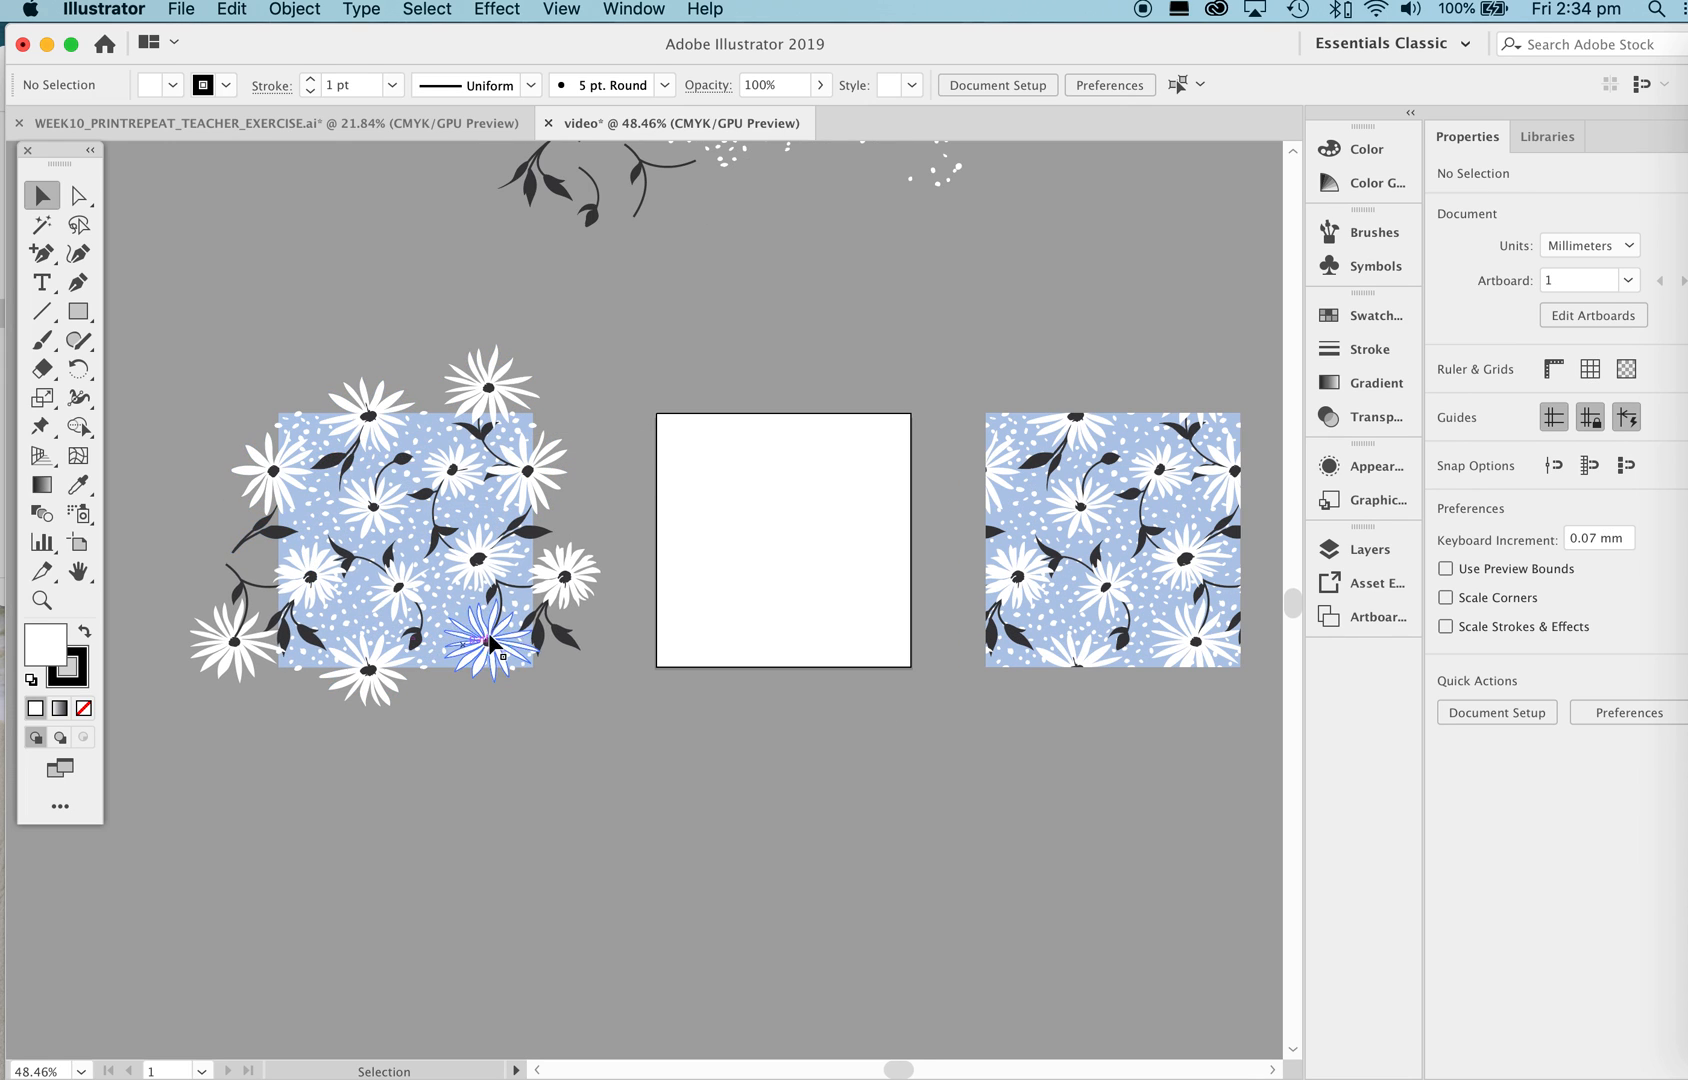
{"action": "scroll", "coordinate": [513, 531], "scroll_direction": "up", "scroll_amount": 5}
{"action": "scroll", "coordinate": [513, 531], "scroll_direction": "up", "scroll_amount": 2}
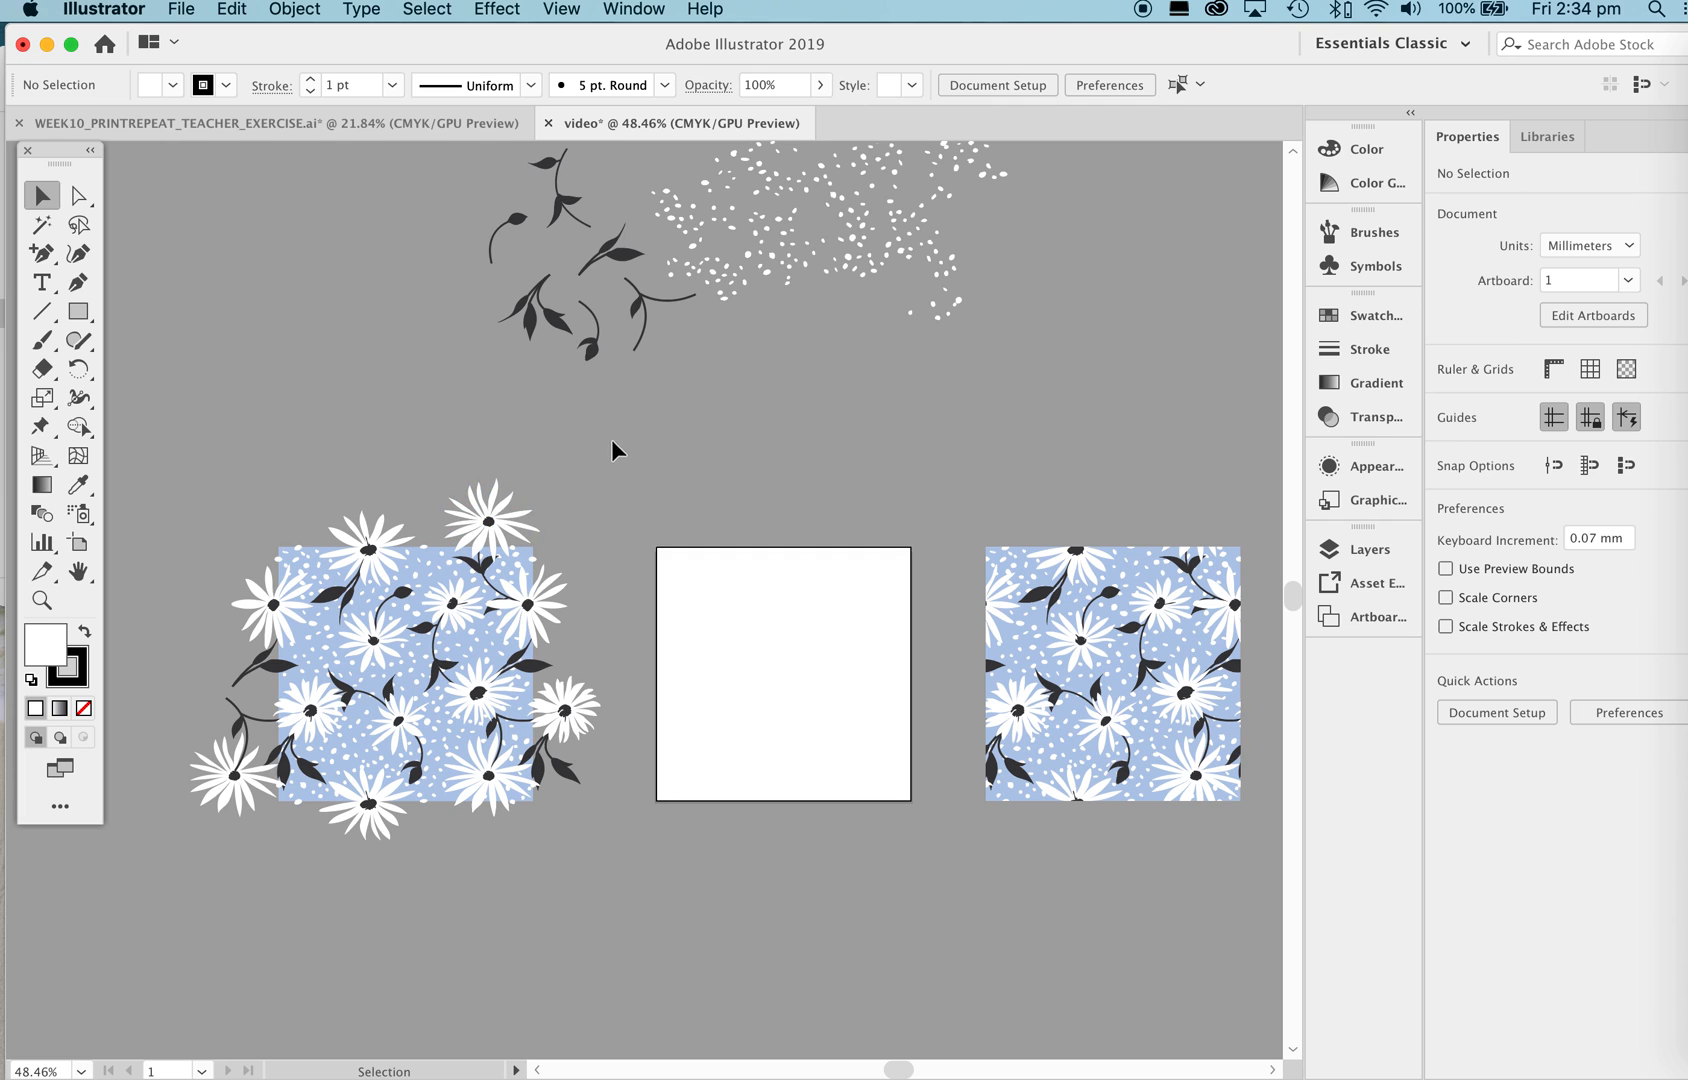
{"action": "scroll", "coordinate": [611, 450], "scroll_direction": "up", "scroll_amount": 5}
{"action": "scroll", "coordinate": [772, 265], "scroll_direction": "down", "scroll_amount": 5}
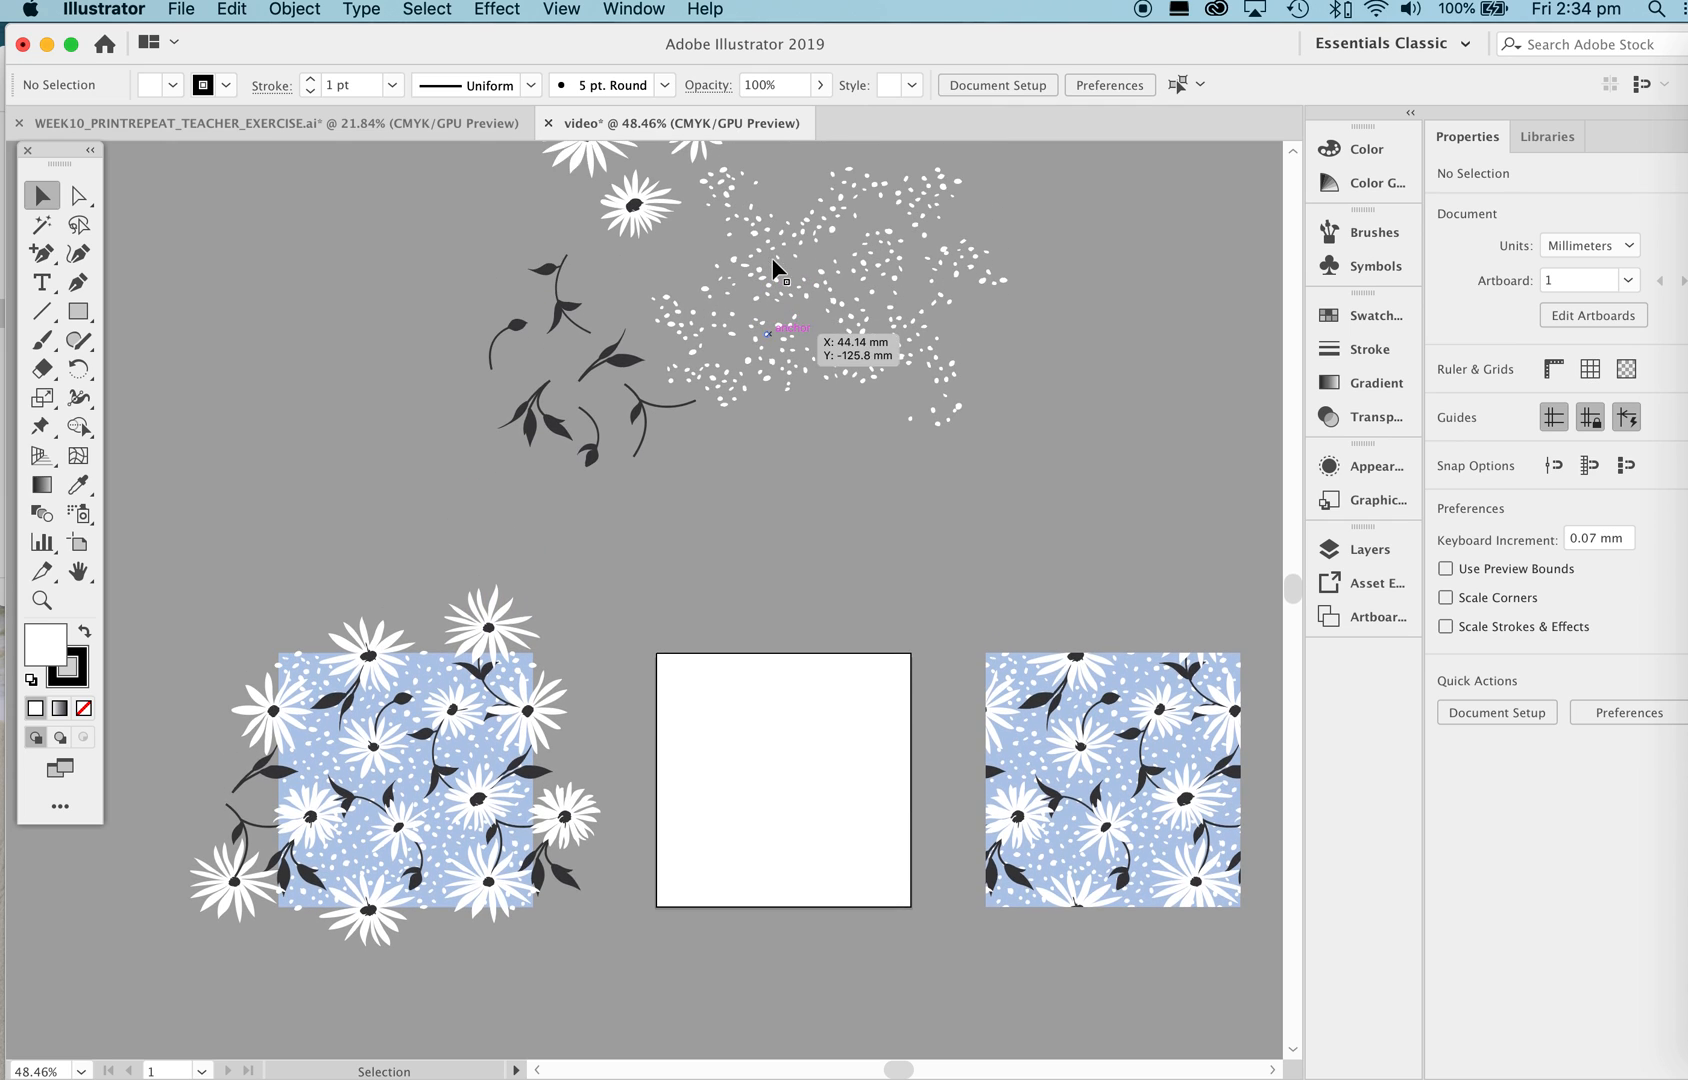
{"action": "scroll", "coordinate": [791, 550], "scroll_direction": "down", "scroll_amount": 3}
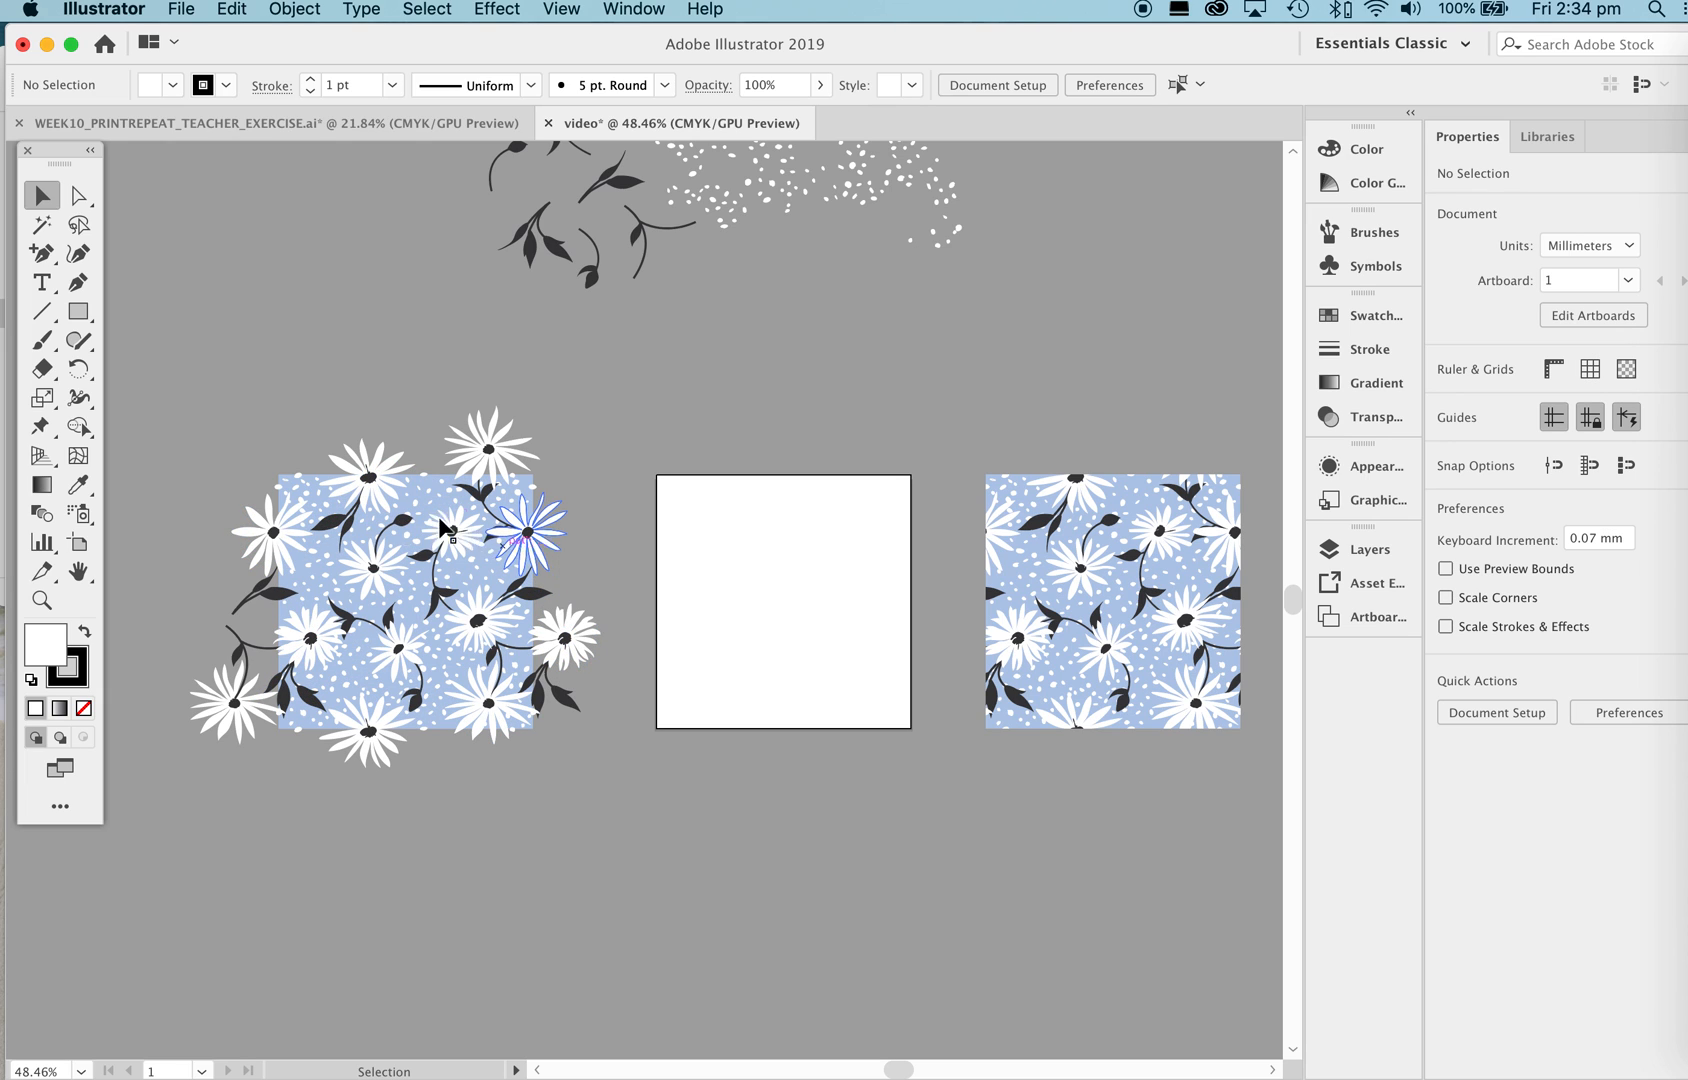
Move the clipped pattern tile farther right of the blank artboard, to about X 229.5 mm, Y 49.9 mm.
{"action": "scroll", "coordinate": [617, 553], "scroll_direction": "right", "scroll_amount": 6}
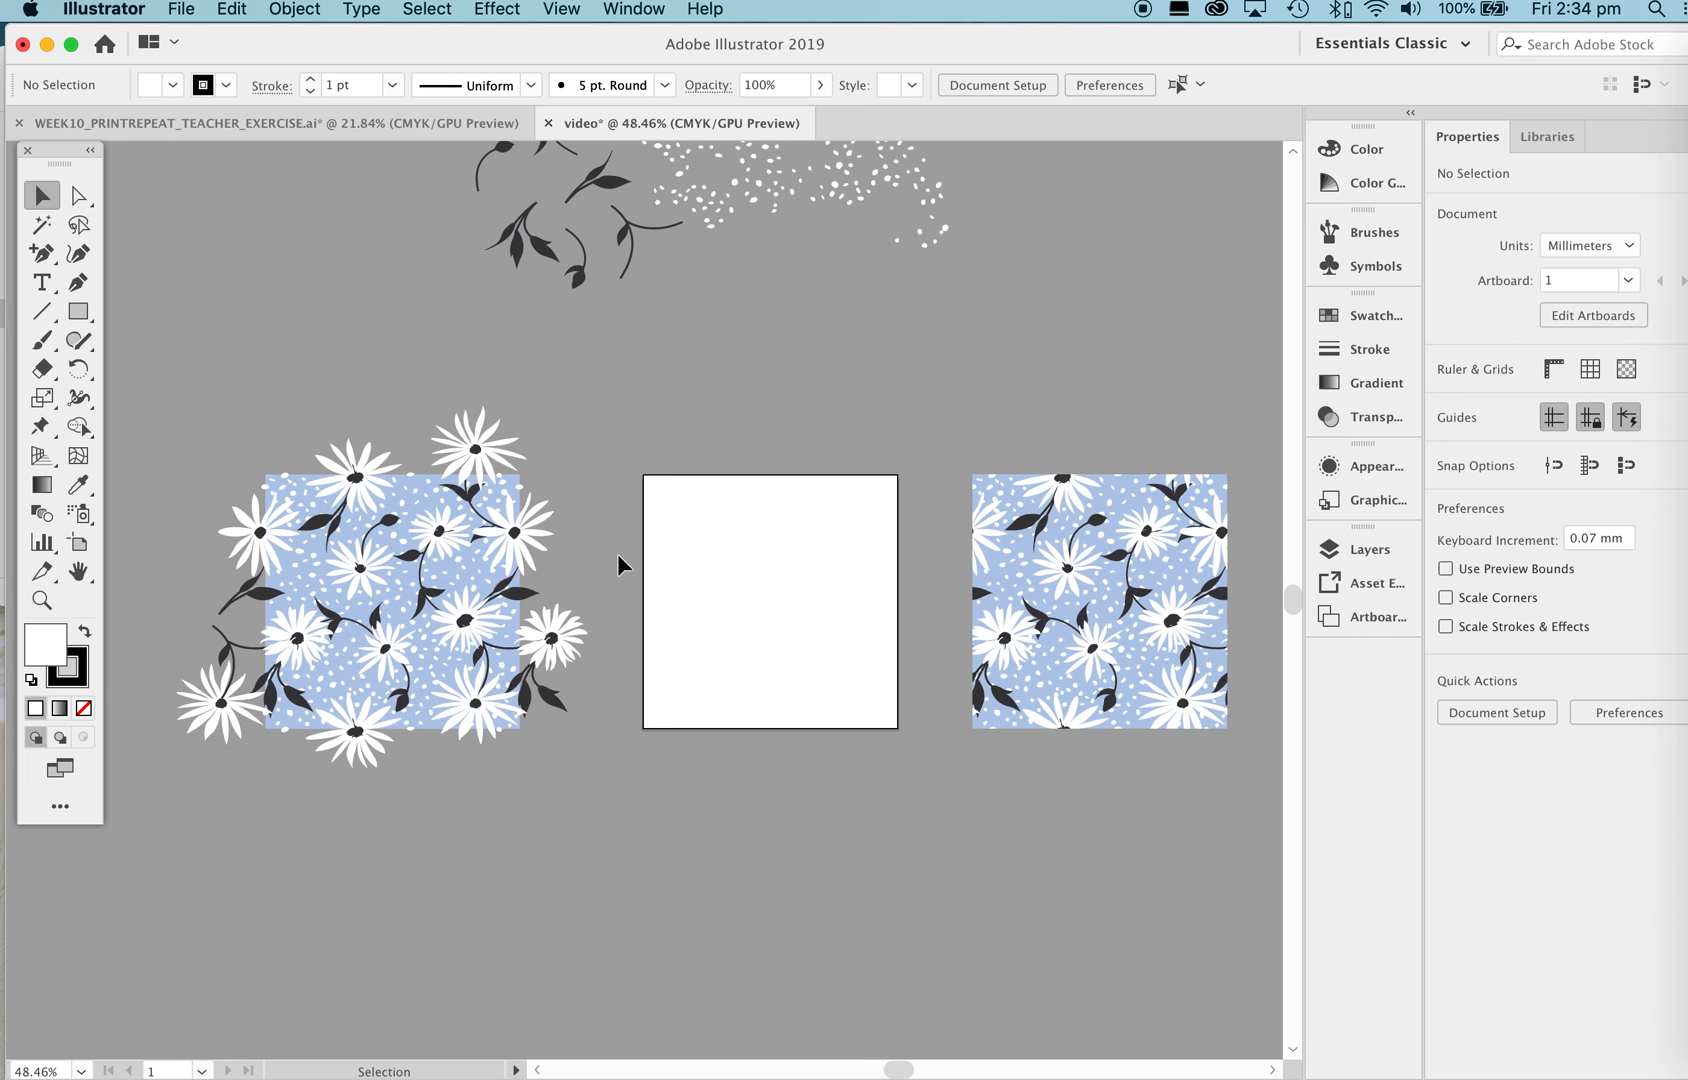
{"action": "scroll", "coordinate": [609, 553], "scroll_direction": "right", "scroll_amount": 1}
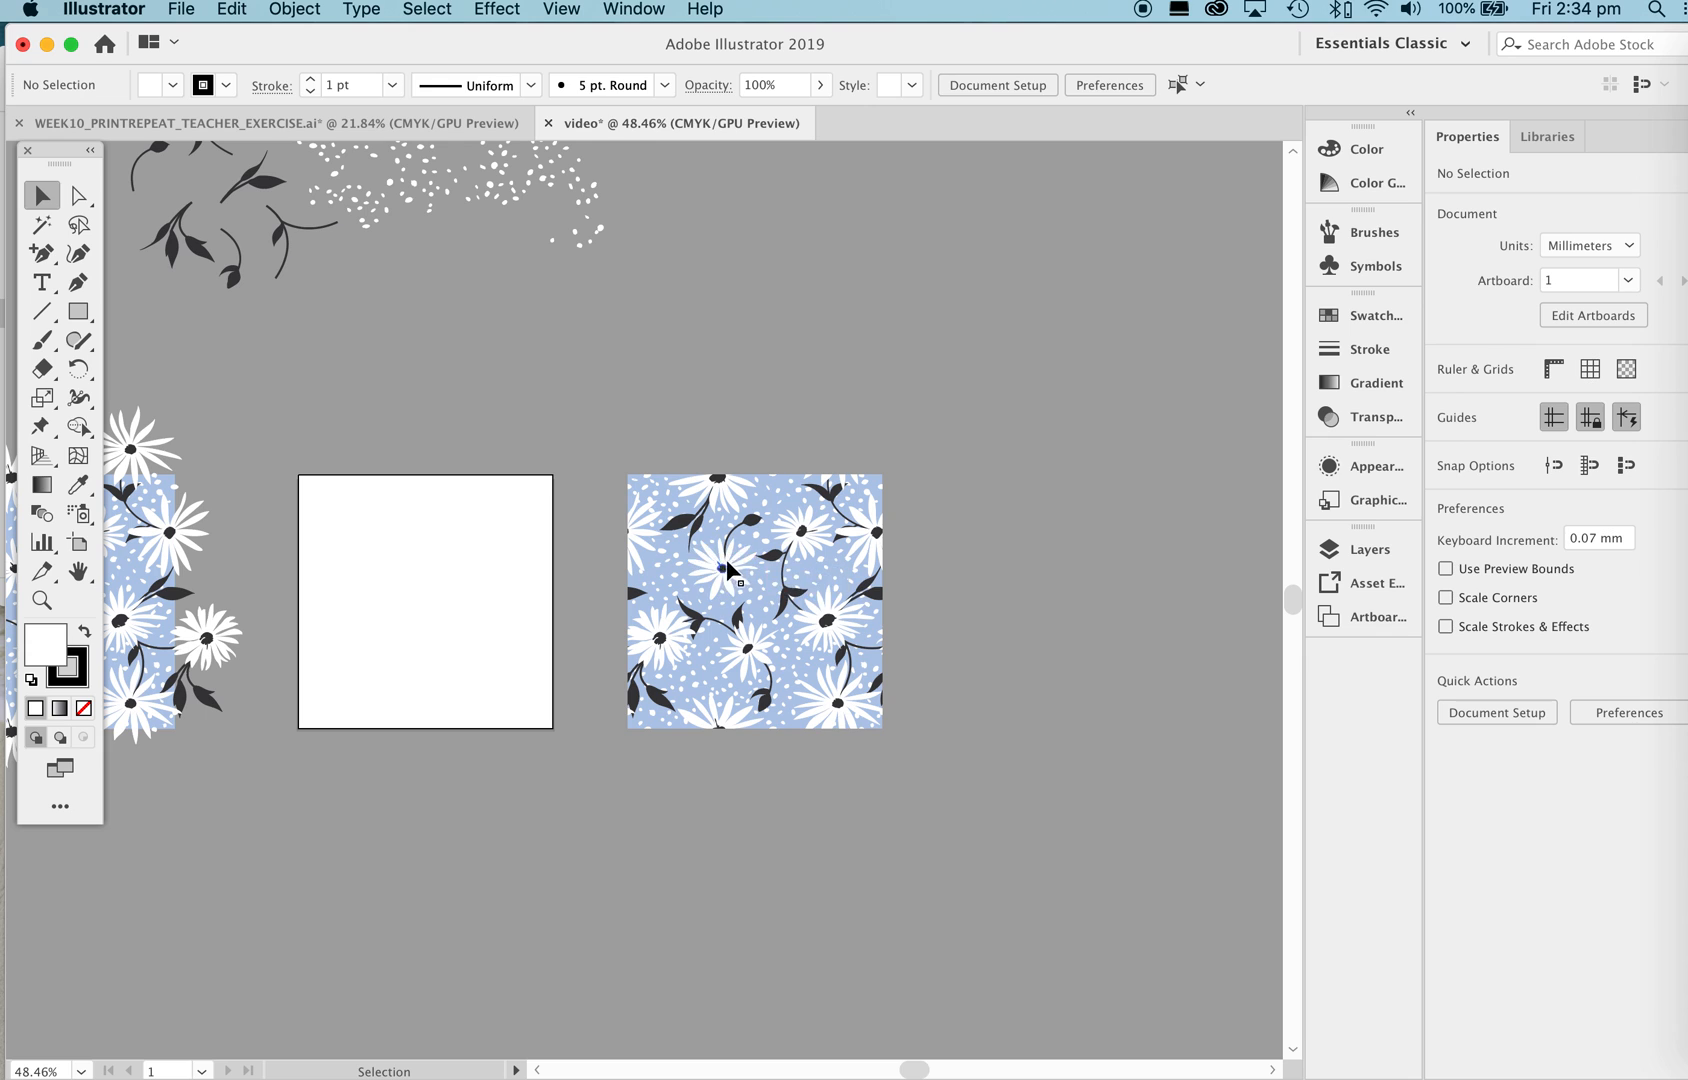
{"action": "left_click_drag", "start_coordinate": [720, 568], "coordinate": [808, 554]}
Compare the overflowing daisy layout and the blank artboard with the clipped square tile.
{"action": "scroll", "coordinate": [808, 554], "scroll_direction": "left", "scroll_amount": 4}
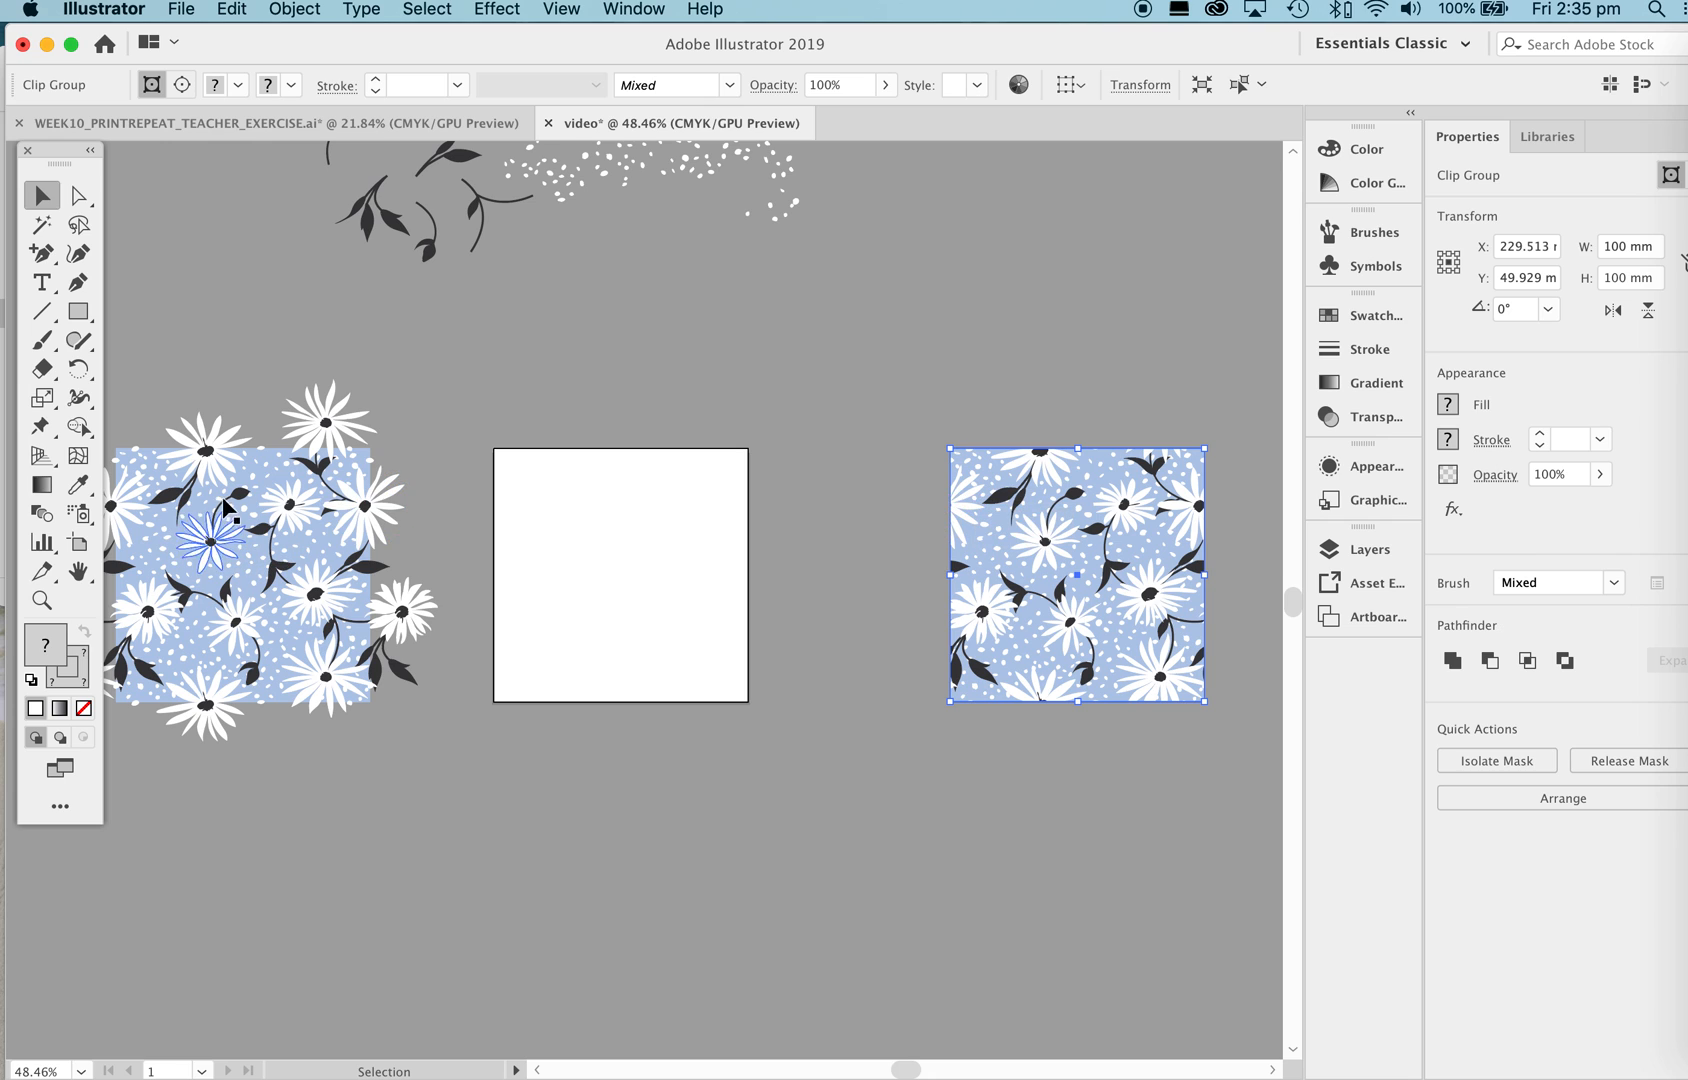
{"action": "scroll", "coordinate": [200, 476], "scroll_direction": "left", "scroll_amount": 2}
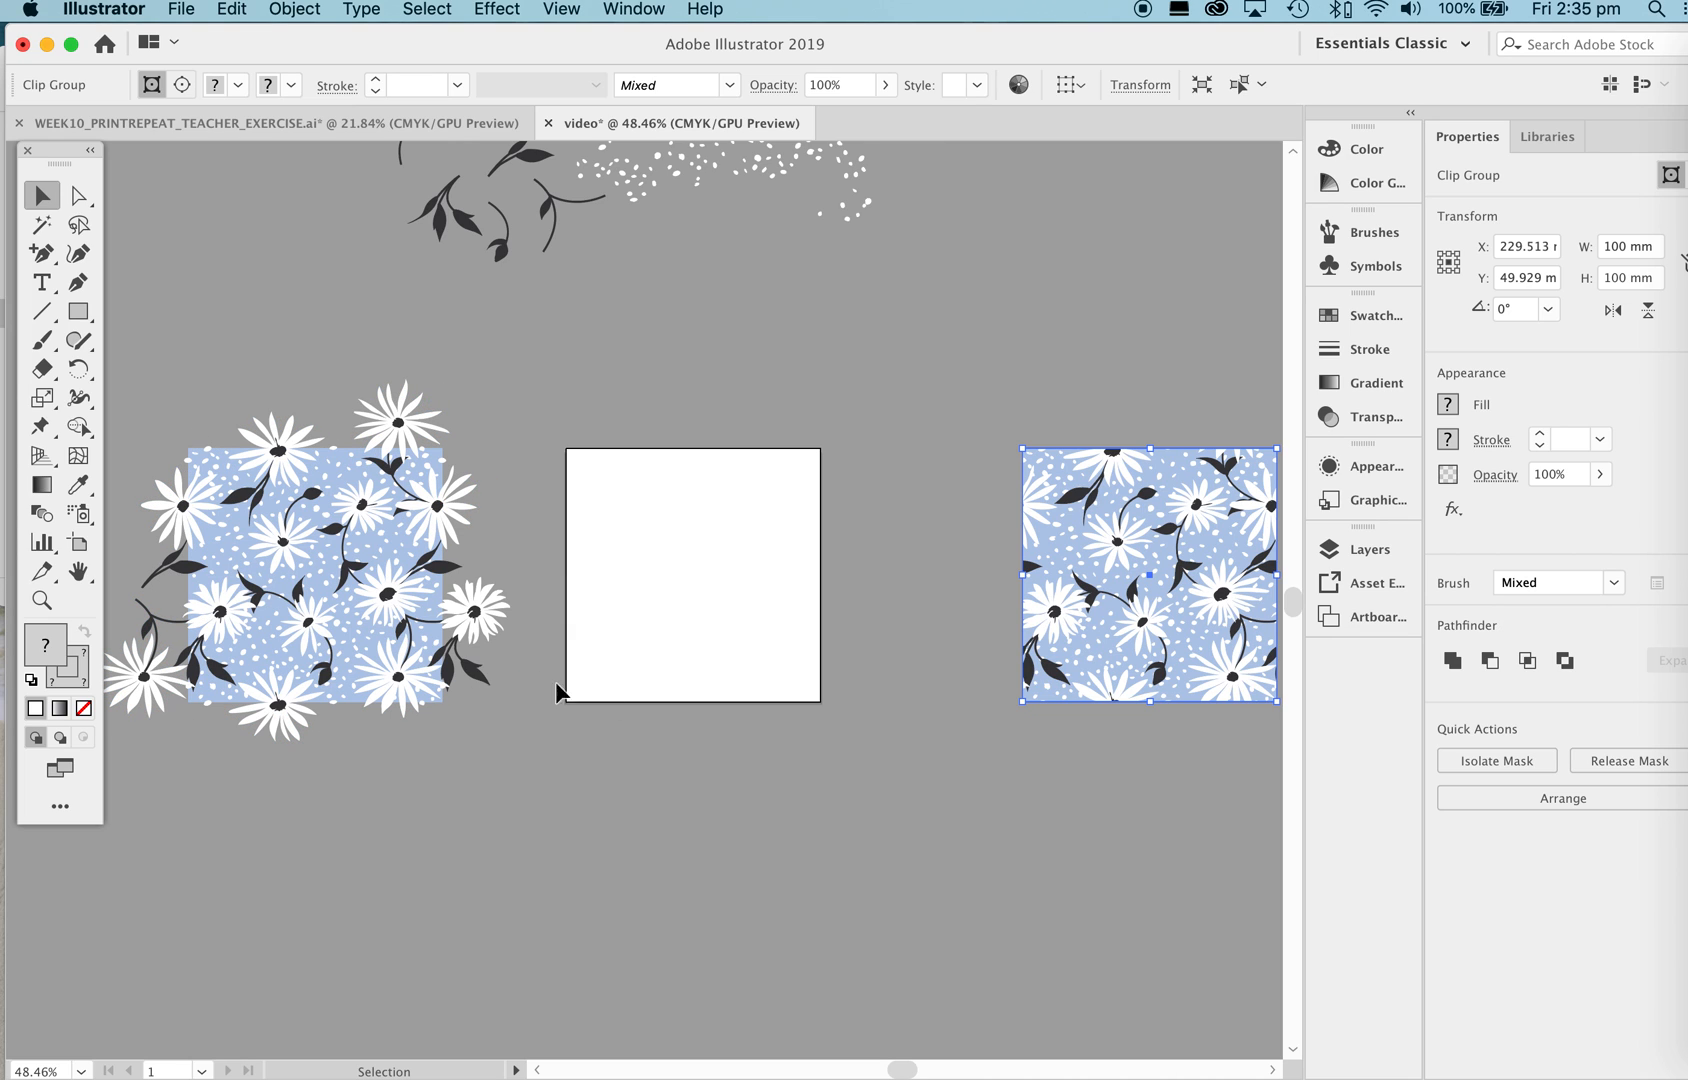
{"action": "scroll", "coordinate": [761, 683], "scroll_direction": "right", "scroll_amount": 5}
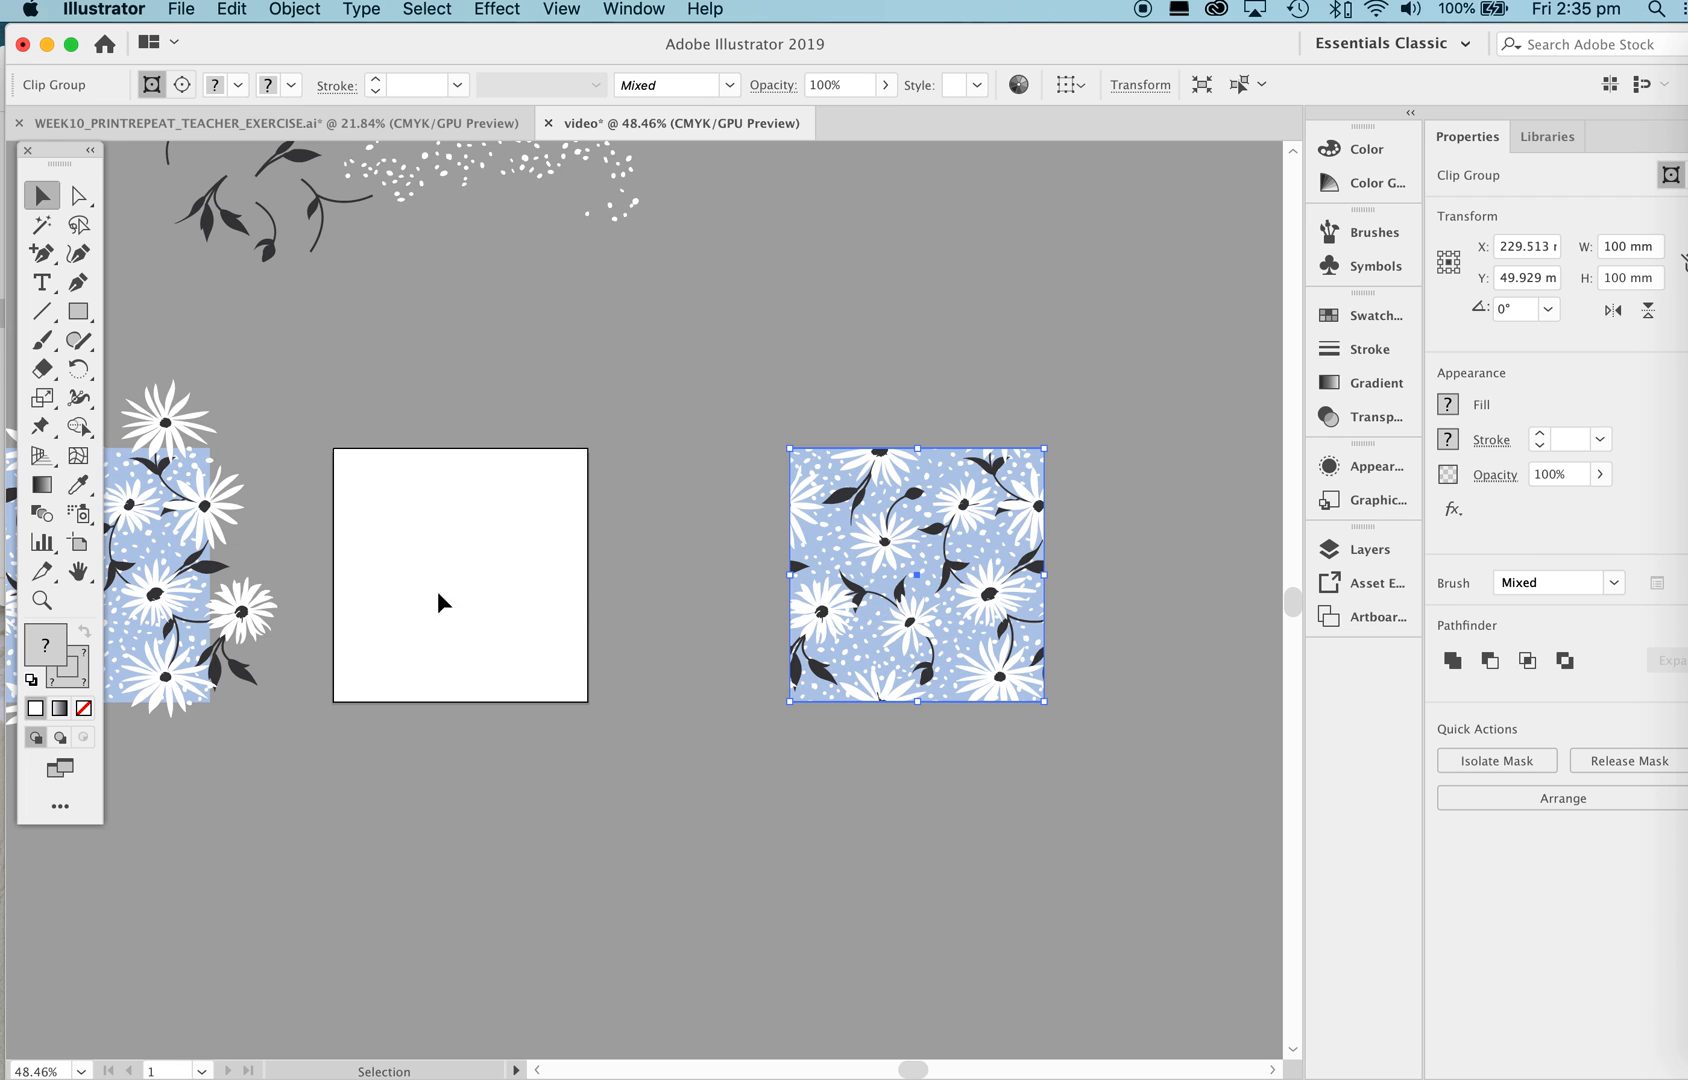
{"action": "scroll", "coordinate": [452, 584], "scroll_direction": "left", "scroll_amount": 6}
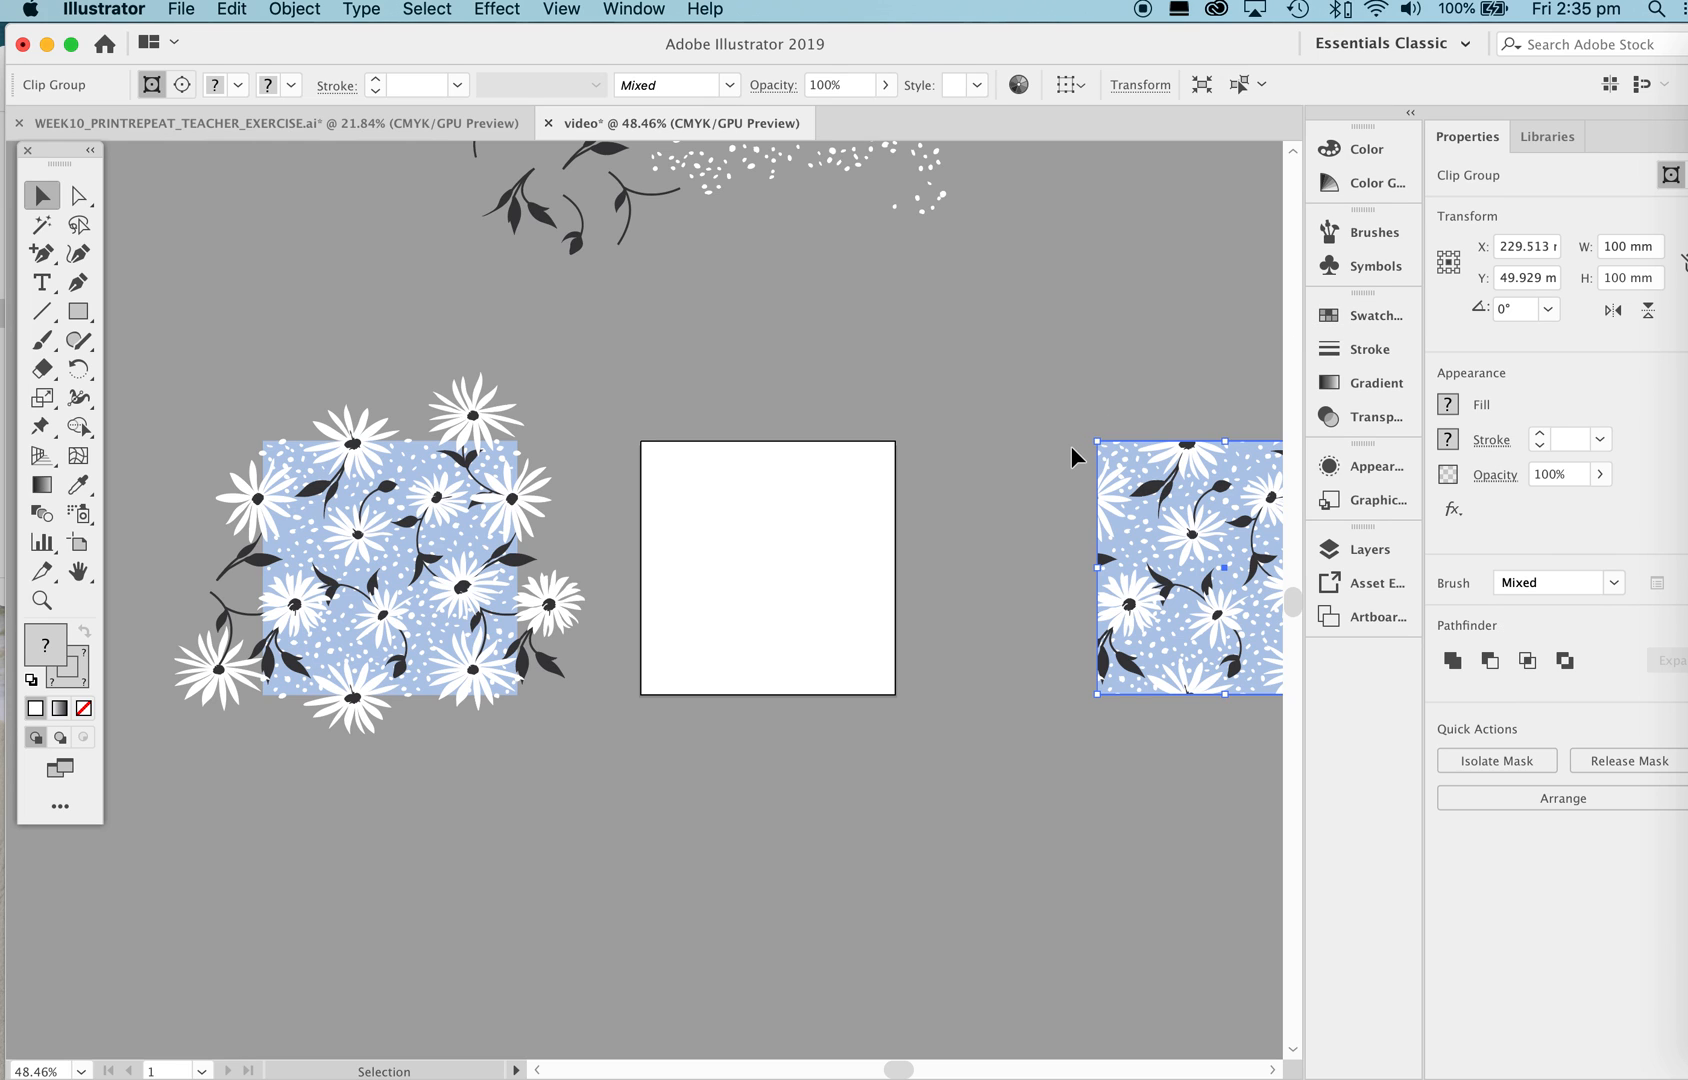
{"action": "scroll", "coordinate": [1071, 446], "scroll_direction": "right", "scroll_amount": 5}
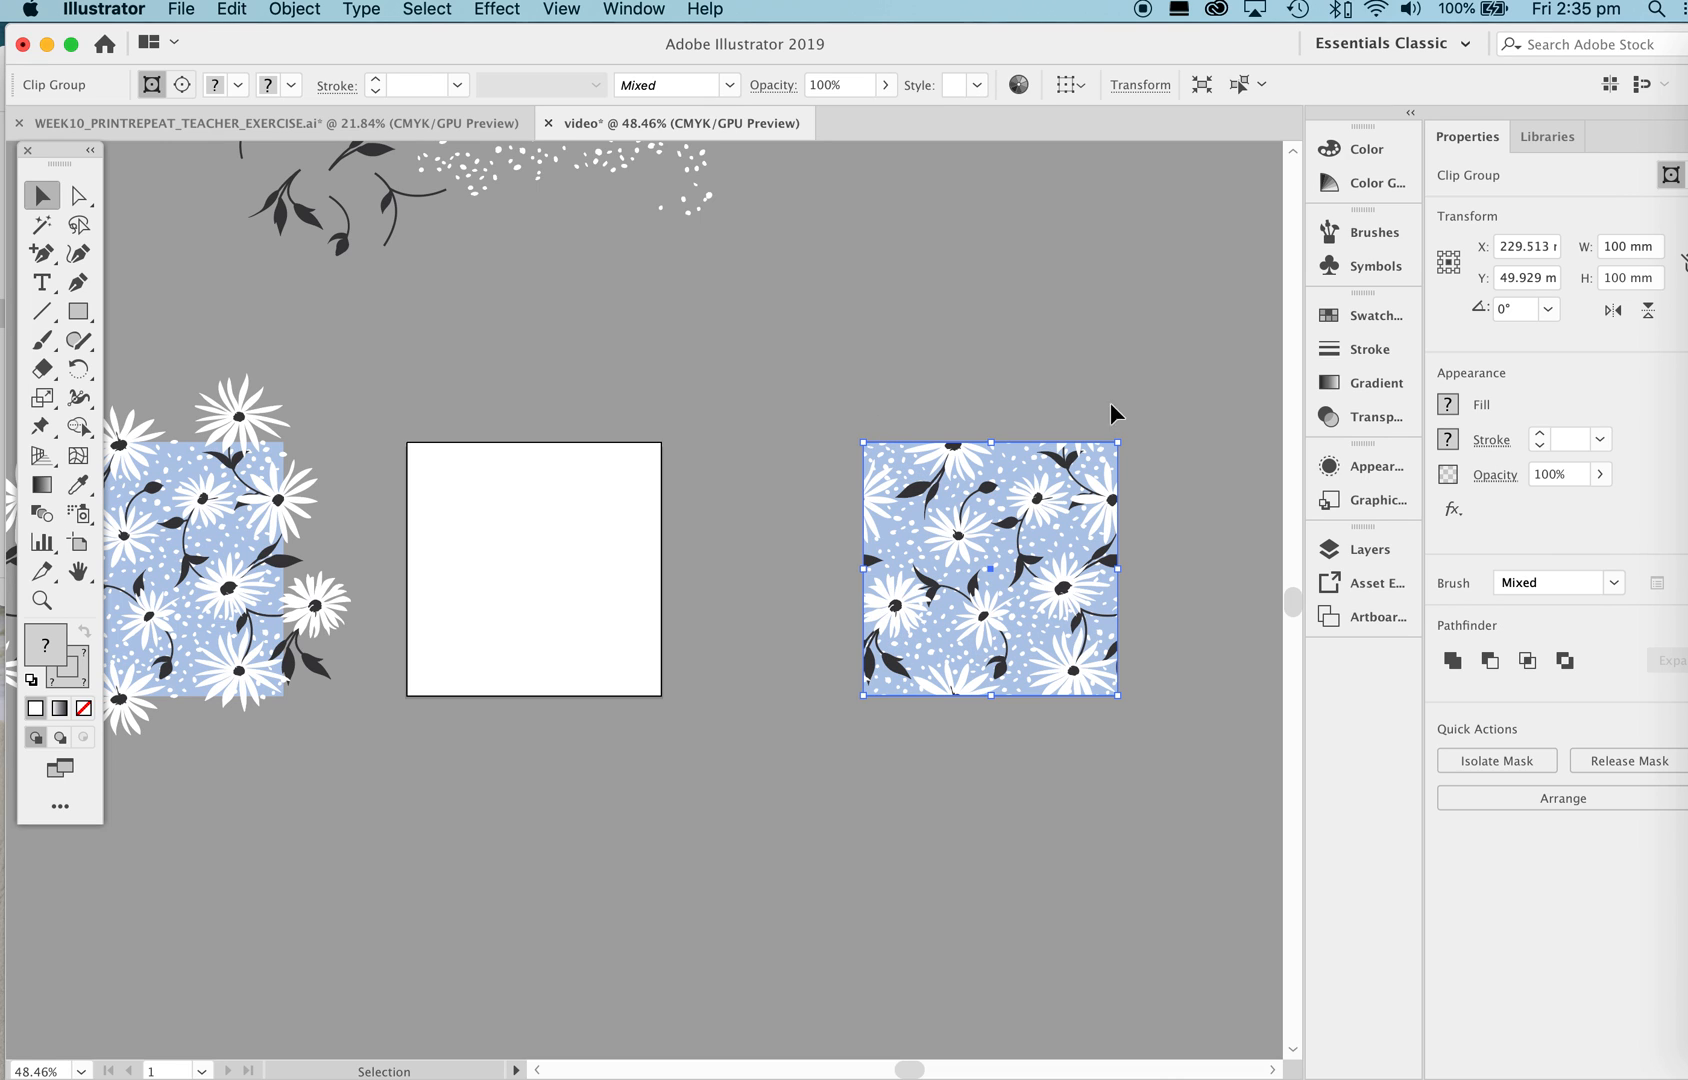
{"action": "left_click_drag", "start_coordinate": [558, 516], "coordinate": [806, 514]}
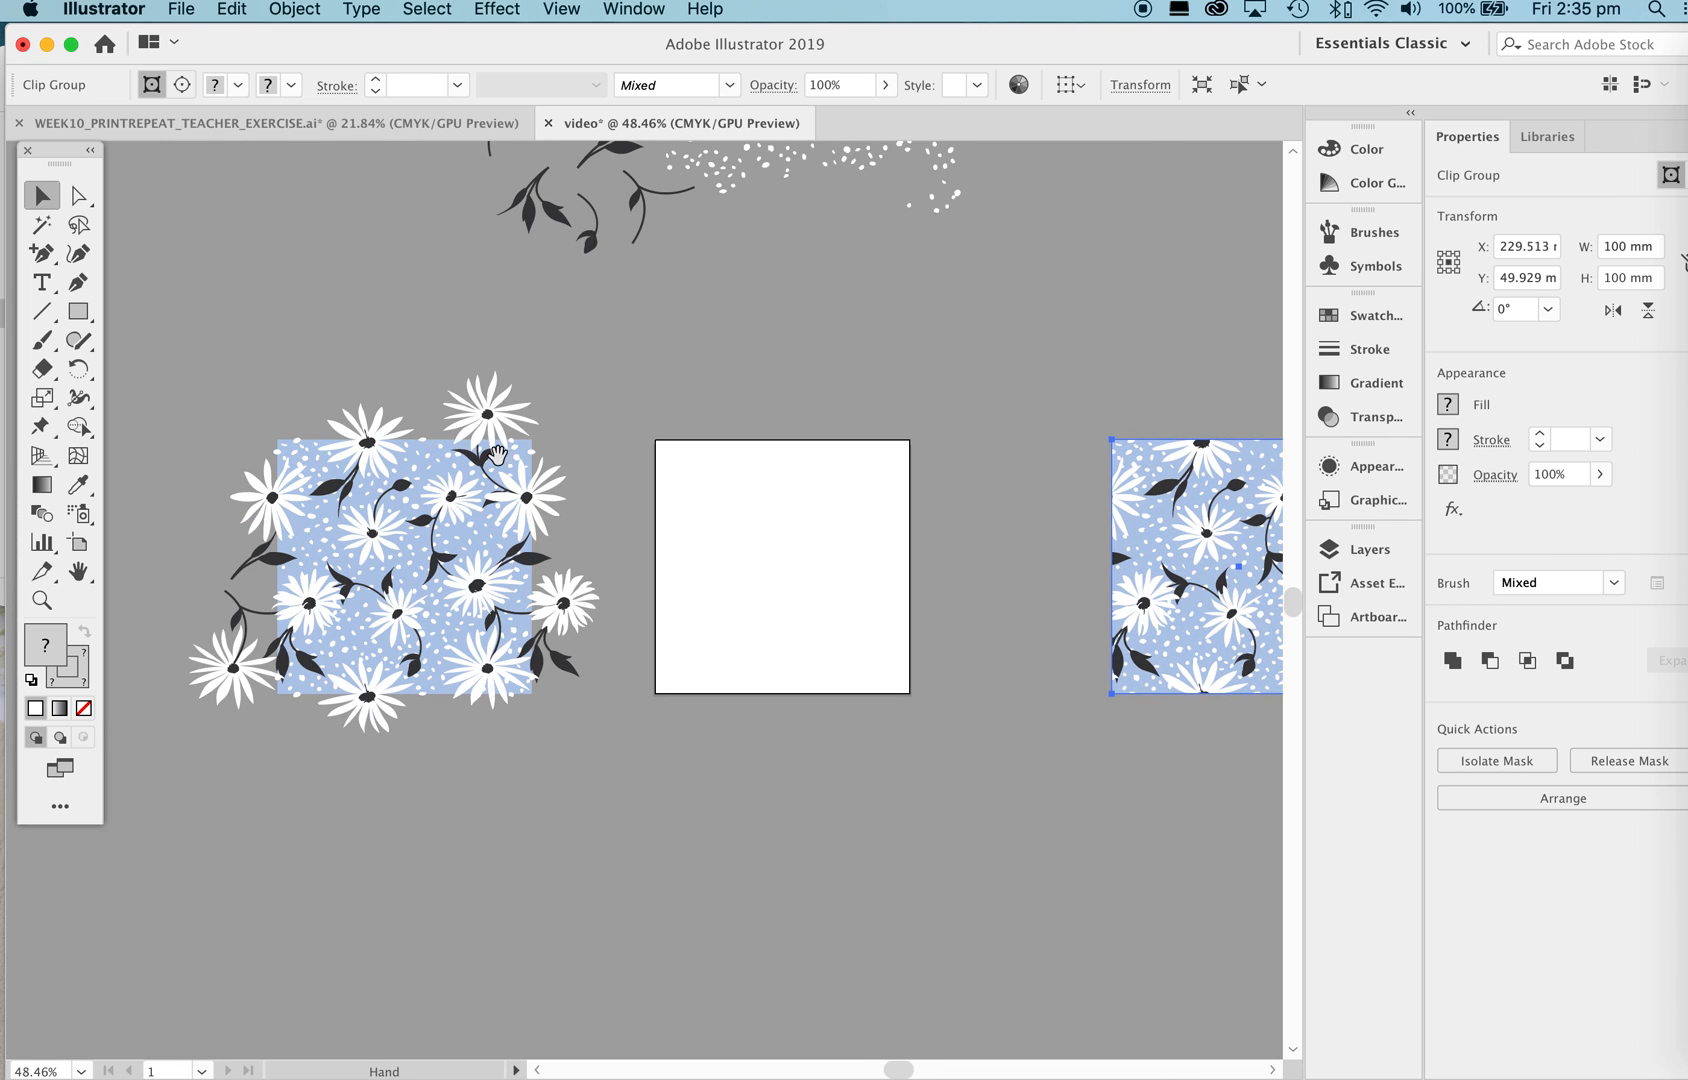
{"action": "scroll", "coordinate": [826, 550], "scroll_direction": "right", "scroll_amount": 8}
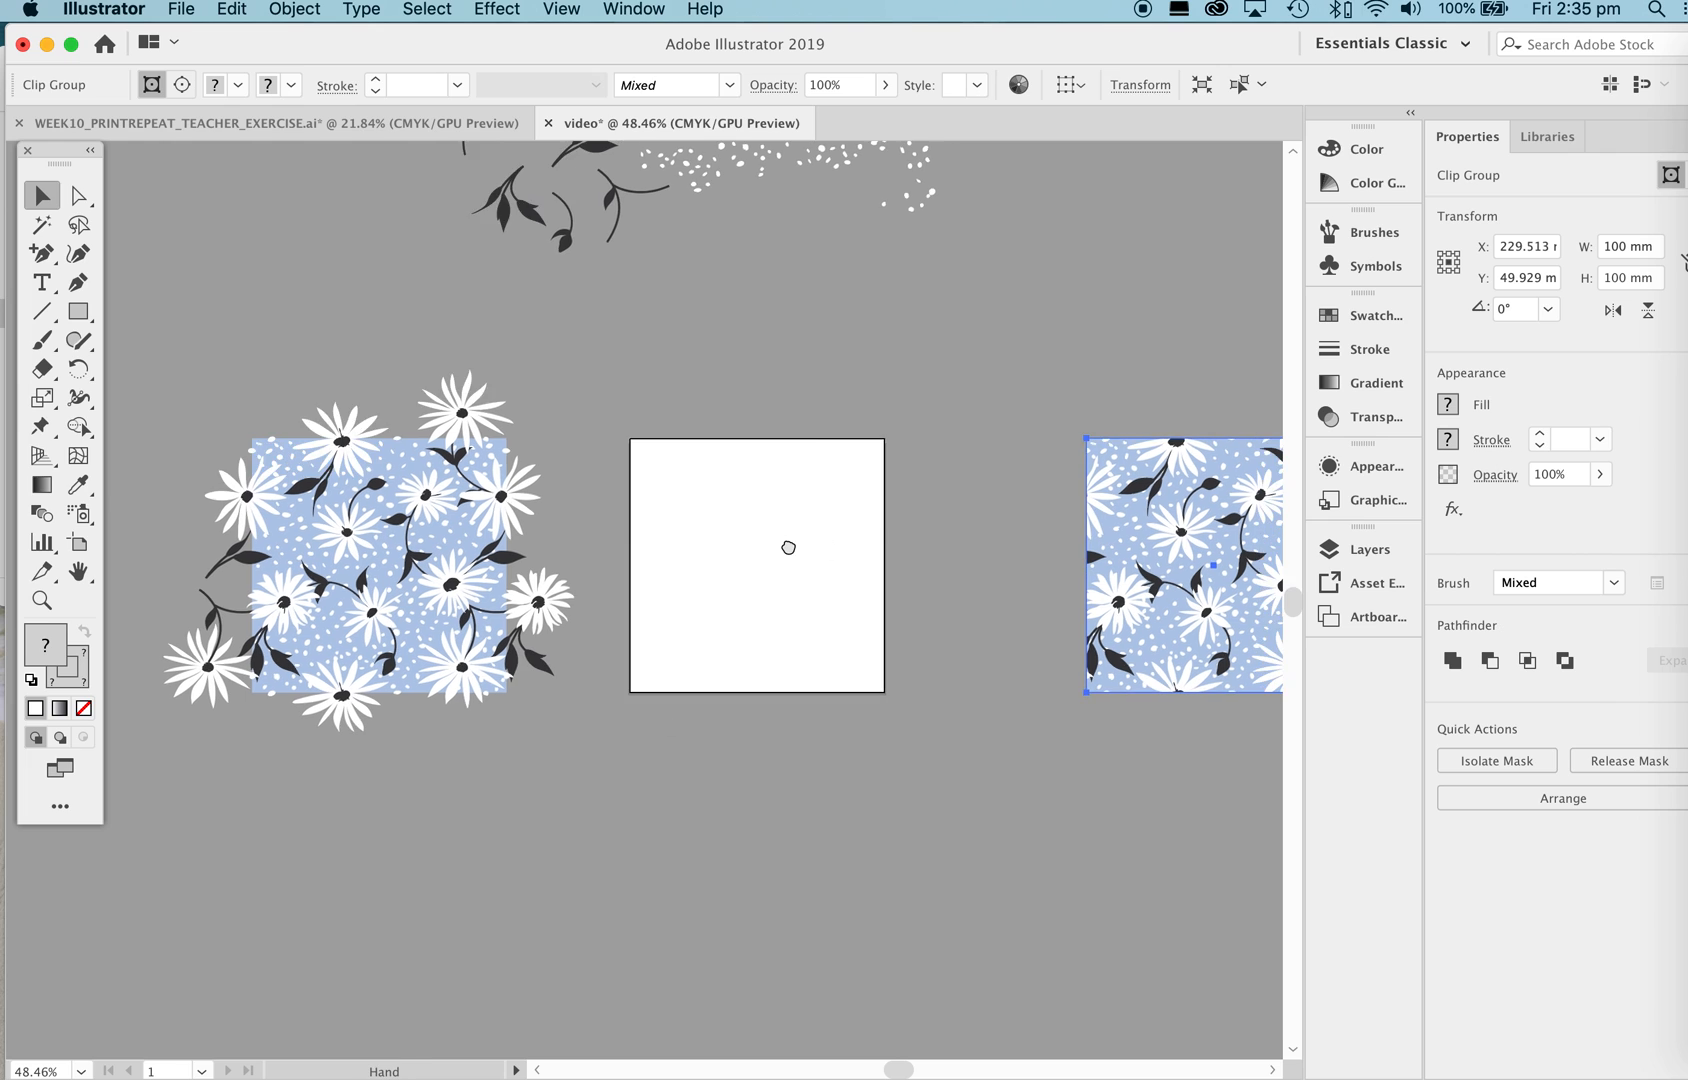
Place a duplicate of the clipped pattern tile directly above the original, flush with its upper edge.
{"action": "key", "text": "z"}
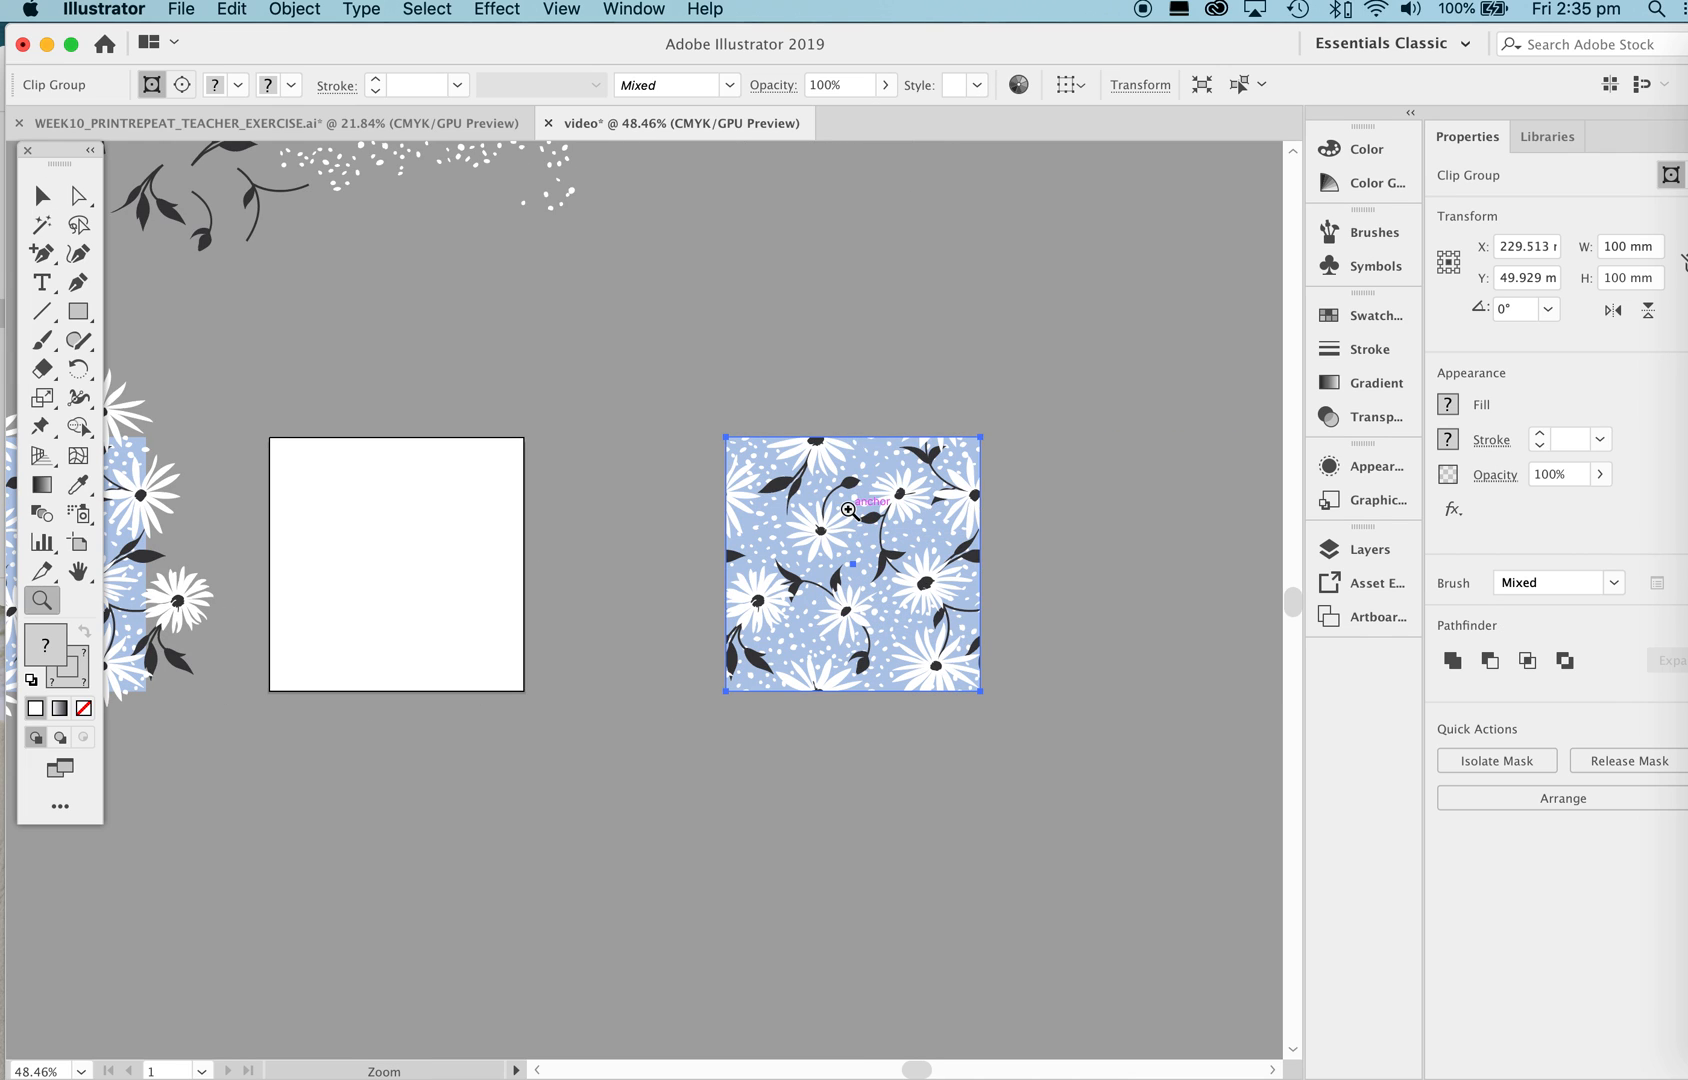
{"action": "left_click_drag", "start_coordinate": [850, 510], "coordinate": [912, 531]}
{"action": "key", "text": "v"}
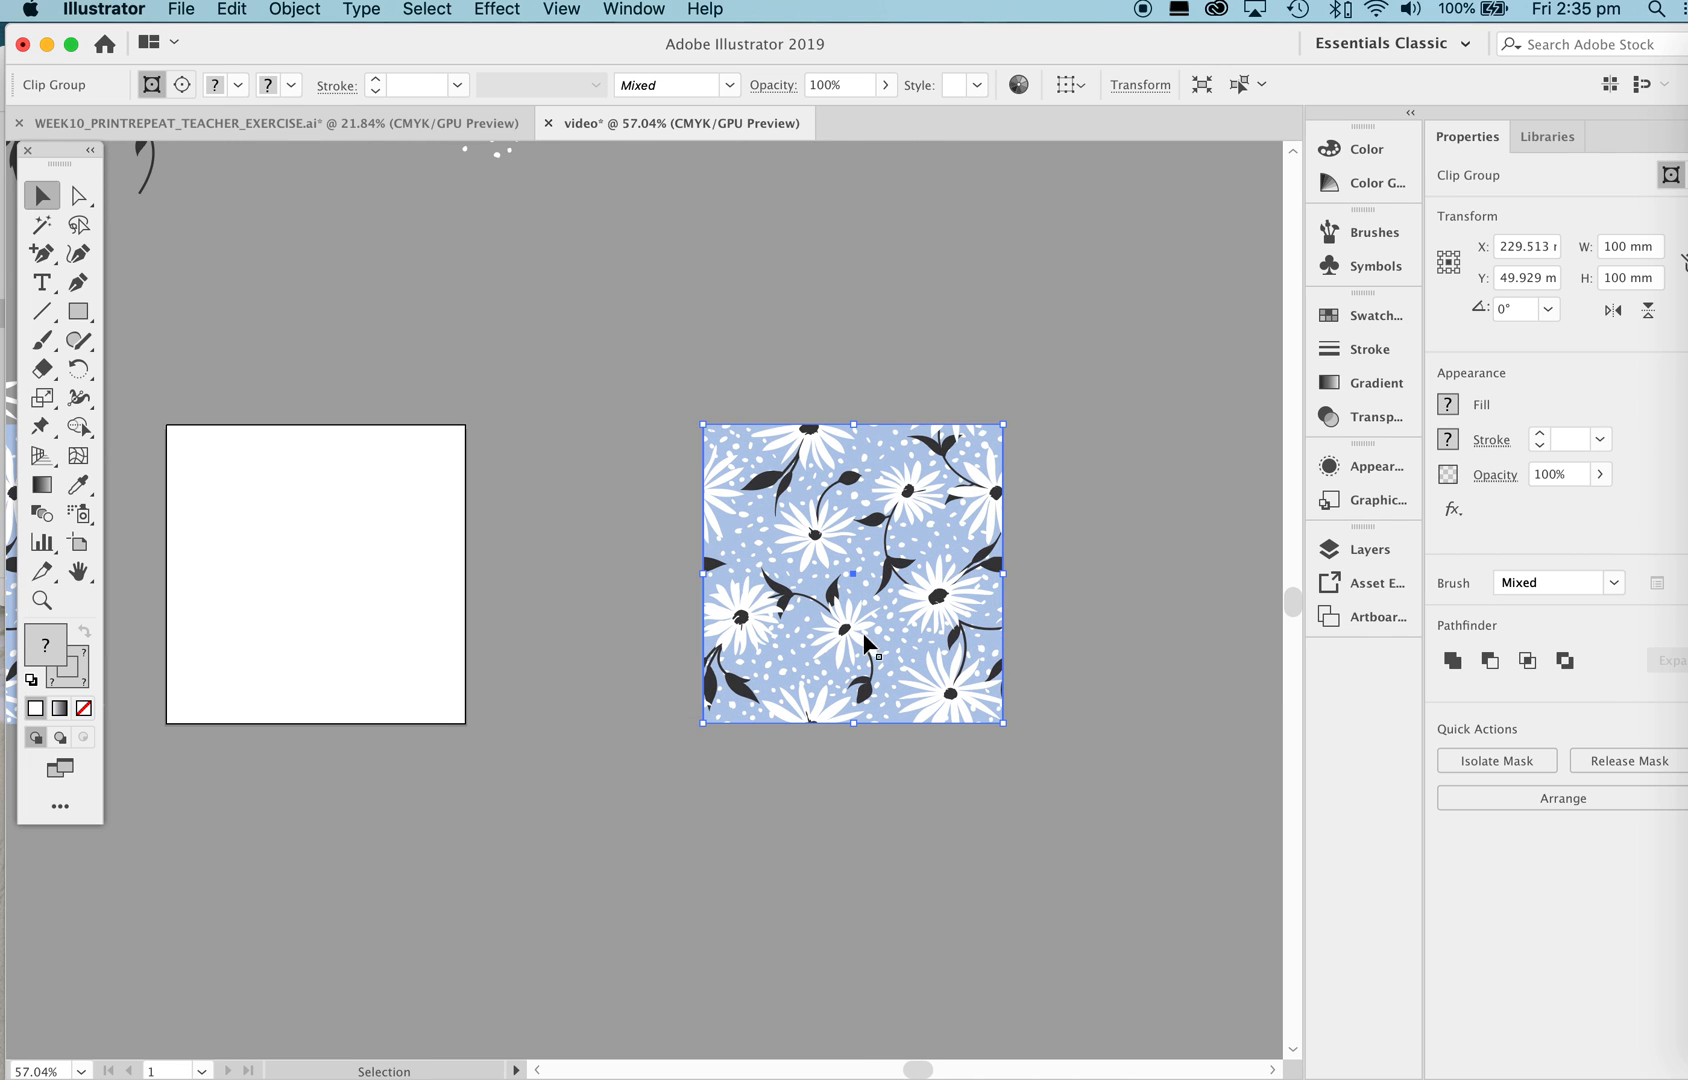
{"action": "left_click_drag", "start_coordinate": [851, 654], "coordinate": [840, 375]}
{"action": "key", "text": "super+z"}
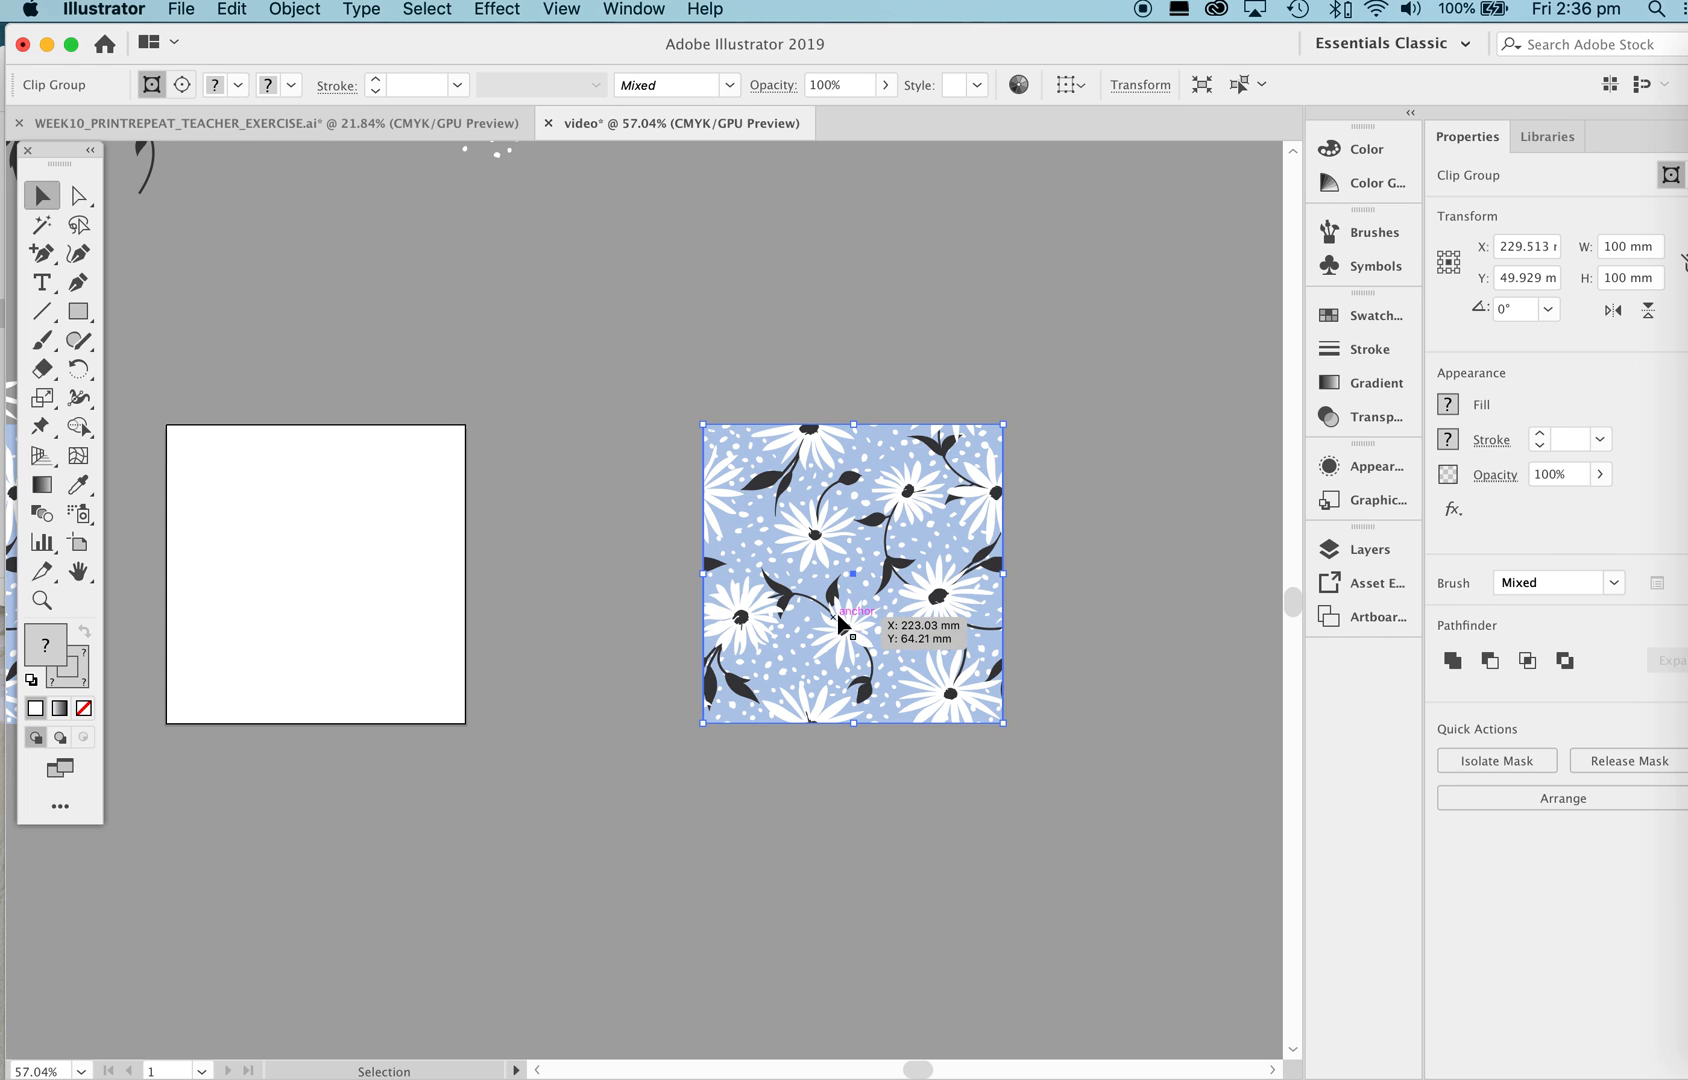
{"action": "left_click_drag", "start_coordinate": [845, 640], "coordinate": [845, 344]}
{"action": "left_click", "coordinate": [848, 565]}
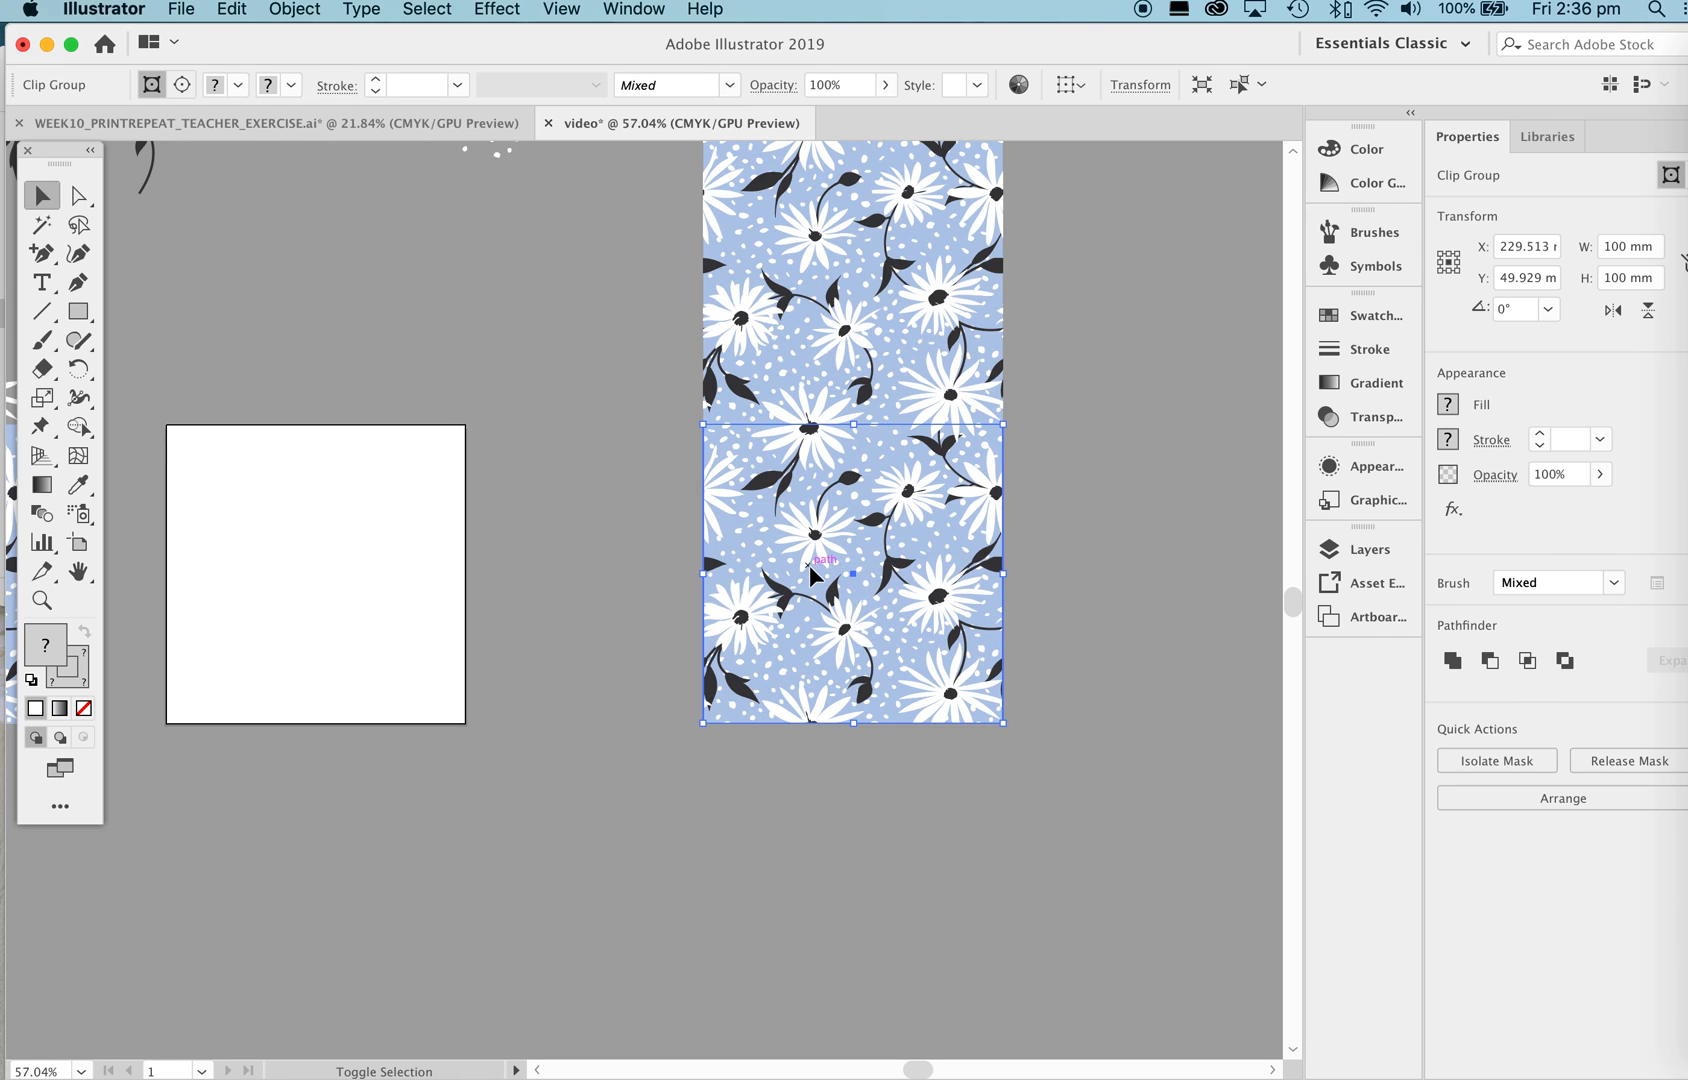
Duplicate the original tile flush against its right edge and again flush against its lower edge.
{"action": "left_click", "coordinate": [826, 552], "text": "shift"}
{"action": "left_click_drag", "start_coordinate": [851, 552], "coordinate": [1151, 555]}
{"action": "left_click", "coordinate": [873, 540]}
{"action": "left_click_drag", "start_coordinate": [884, 493], "coordinate": [886, 790]}
{"action": "left_click", "coordinate": [895, 611]}
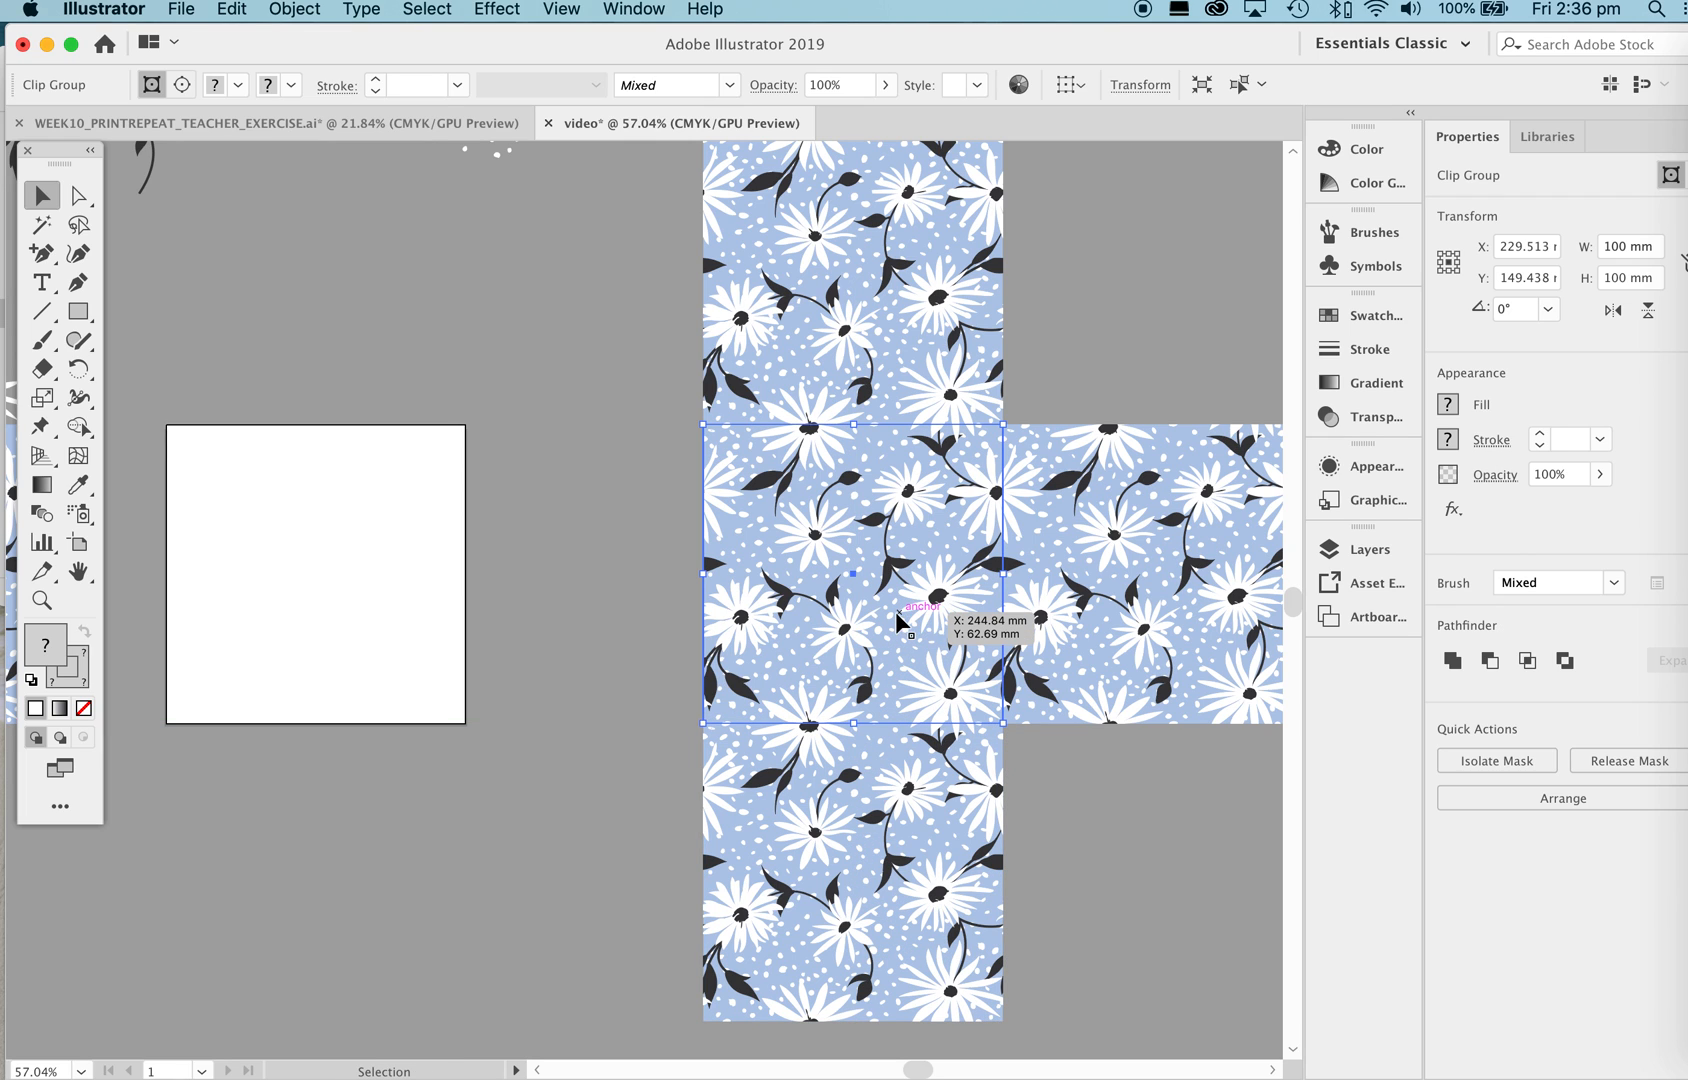
Duplicate the centre tile to its left, and copy the upper tile to both sides to fill the top row.
{"action": "left_click_drag", "start_coordinate": [900, 678], "coordinate": [610, 625]}
{"action": "left_click", "coordinate": [858, 390]}
{"action": "left_click_drag", "start_coordinate": [858, 390], "coordinate": [561, 383]}
{"action": "left_click_drag", "start_coordinate": [556, 389], "coordinate": [556, 389]}
{"action": "left_click_drag", "start_coordinate": [748, 385], "coordinate": [1025, 380]}
Try a copy of the bottom tile in the lower-left corner of the grid, and delete it.
{"action": "left_click", "coordinate": [791, 771]}
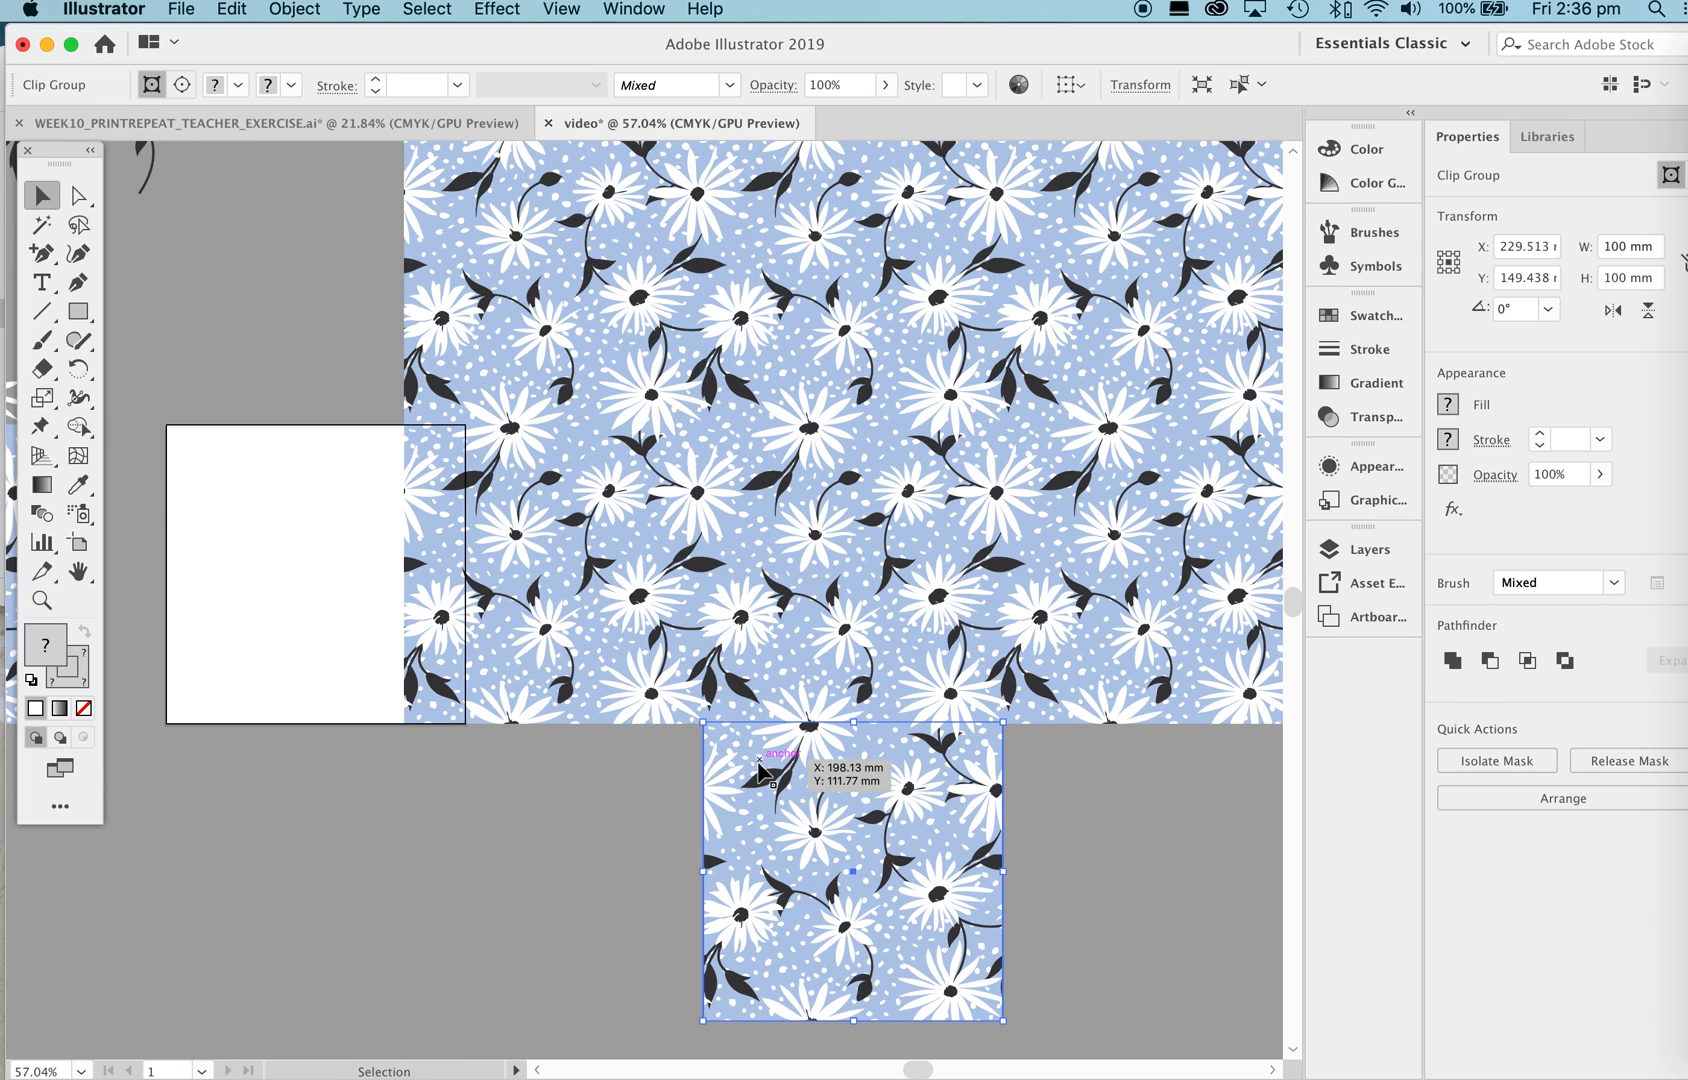
{"action": "left_click_drag", "start_coordinate": [830, 822], "coordinate": [524, 824]}
{"action": "left_click", "coordinate": [765, 830]}
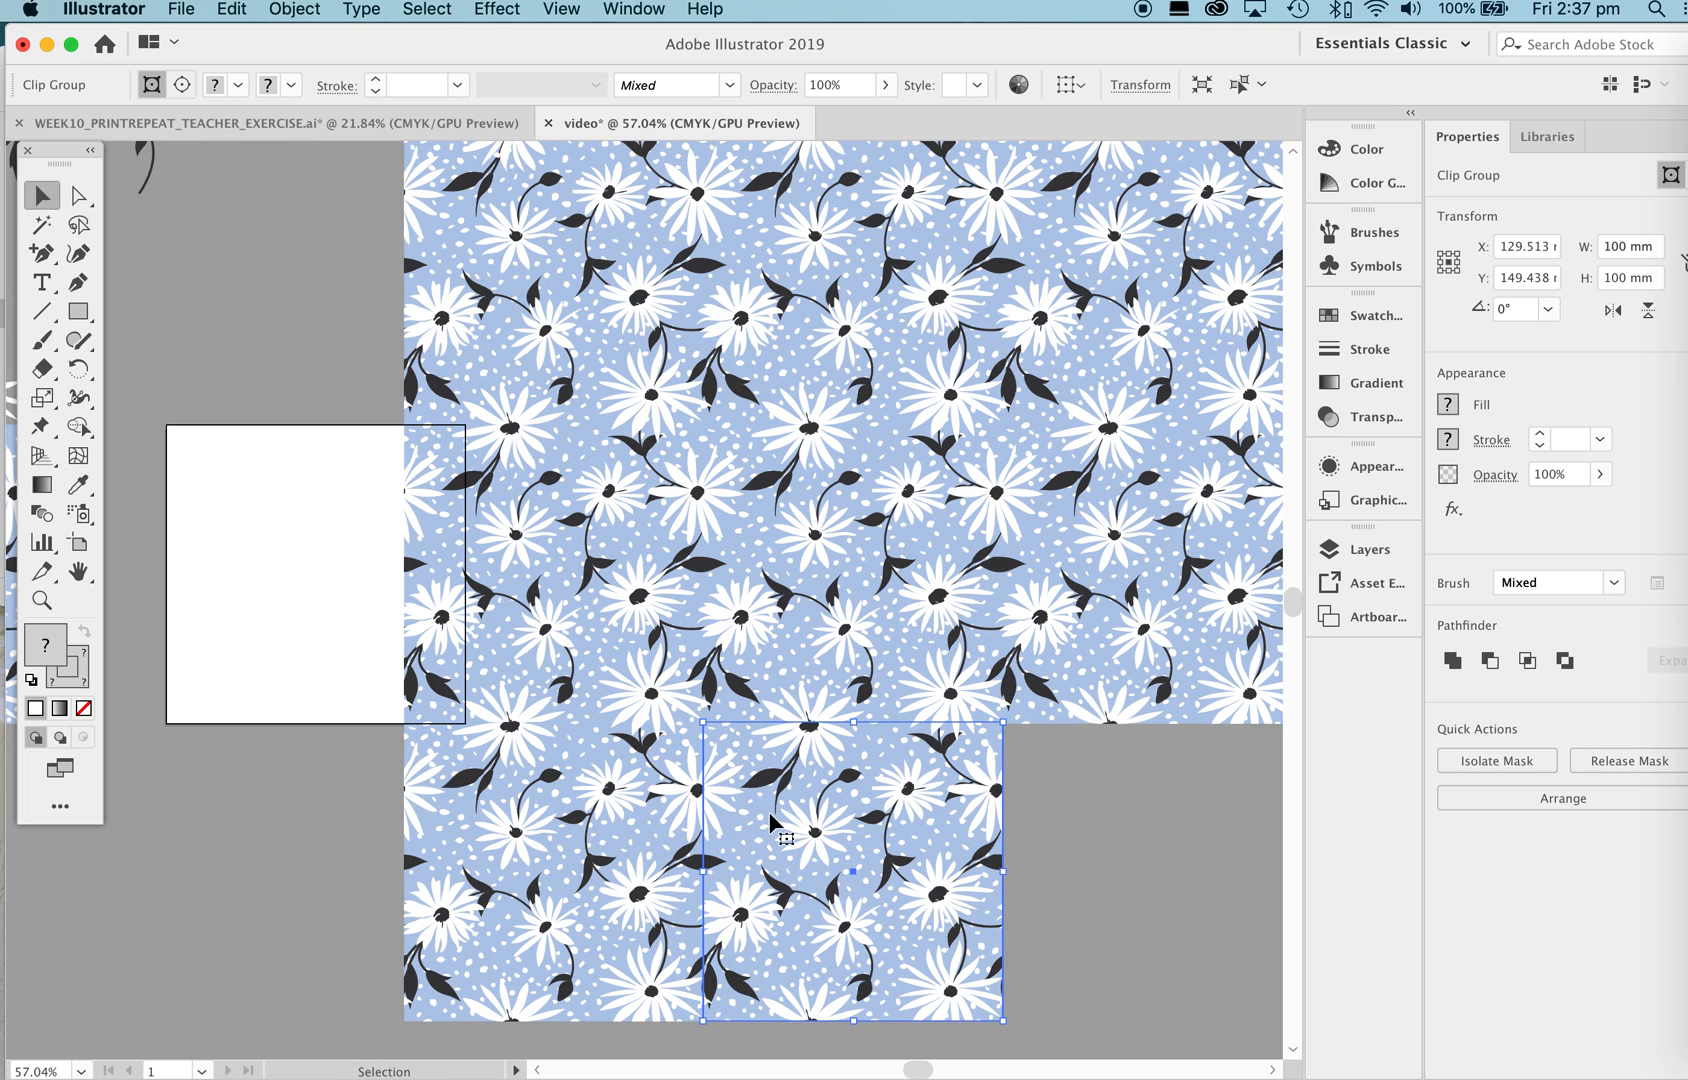
{"action": "left_click", "coordinate": [640, 830]}
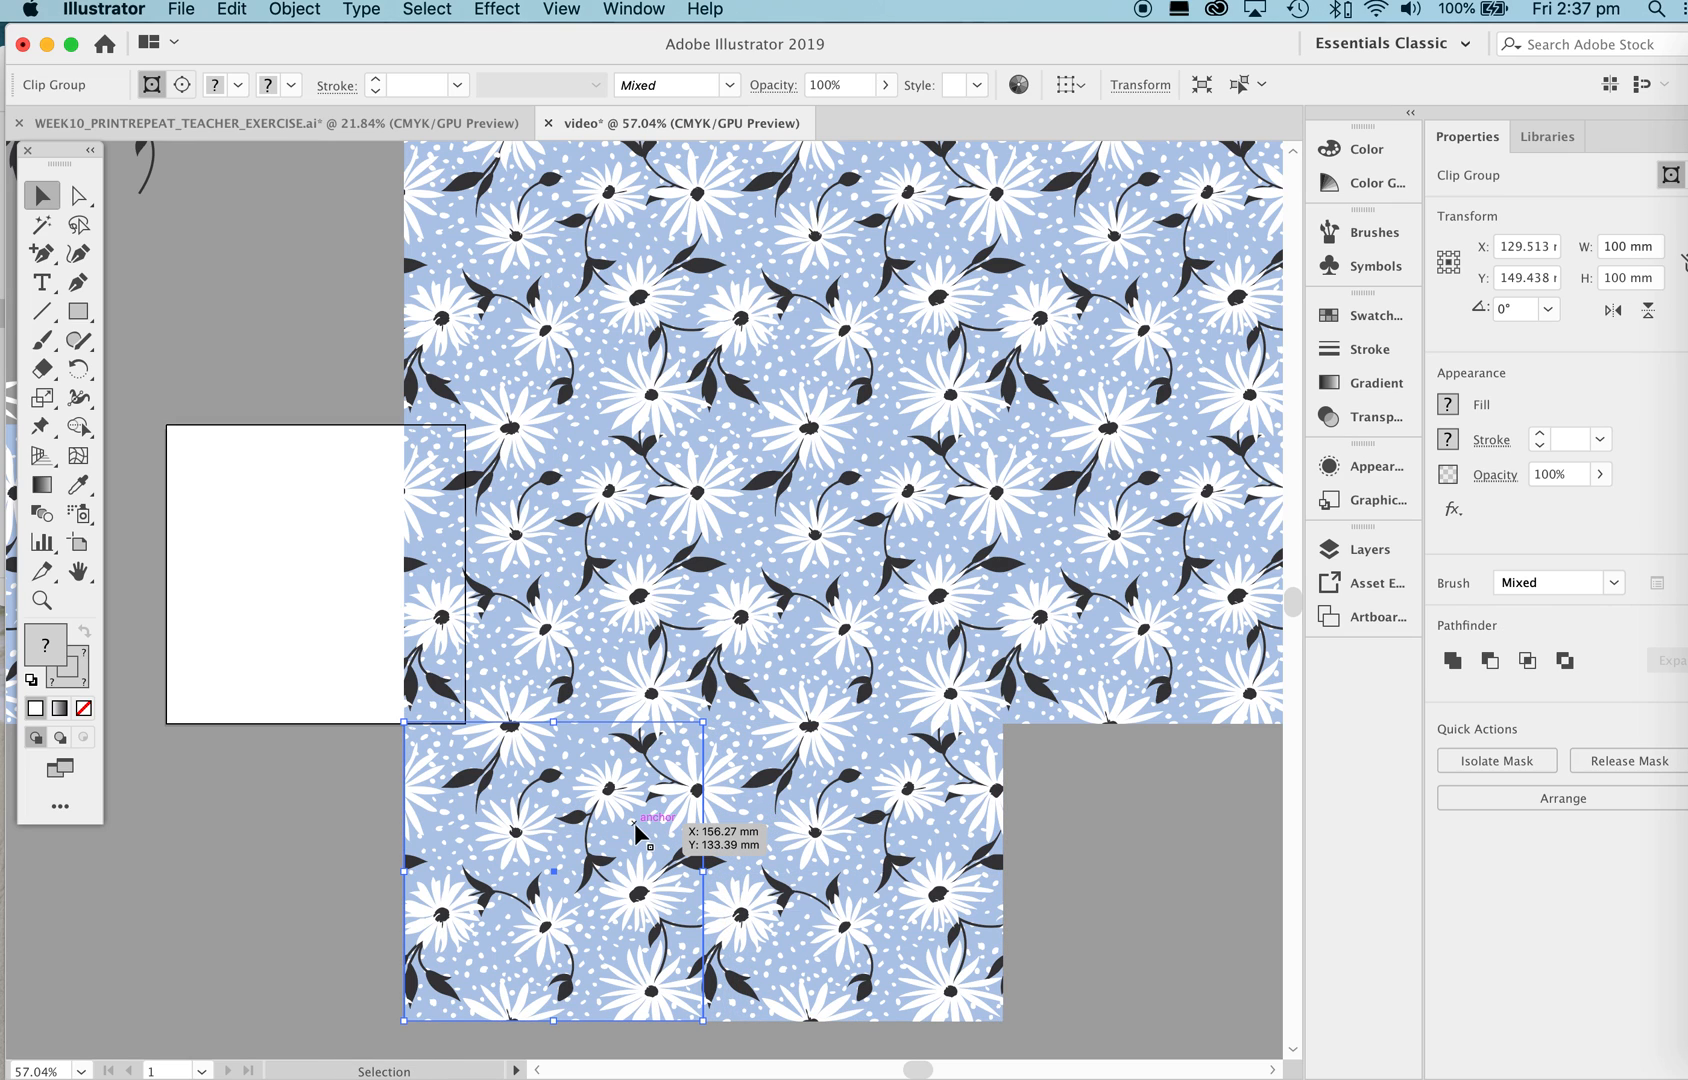
{"action": "key", "text": "Delete"}
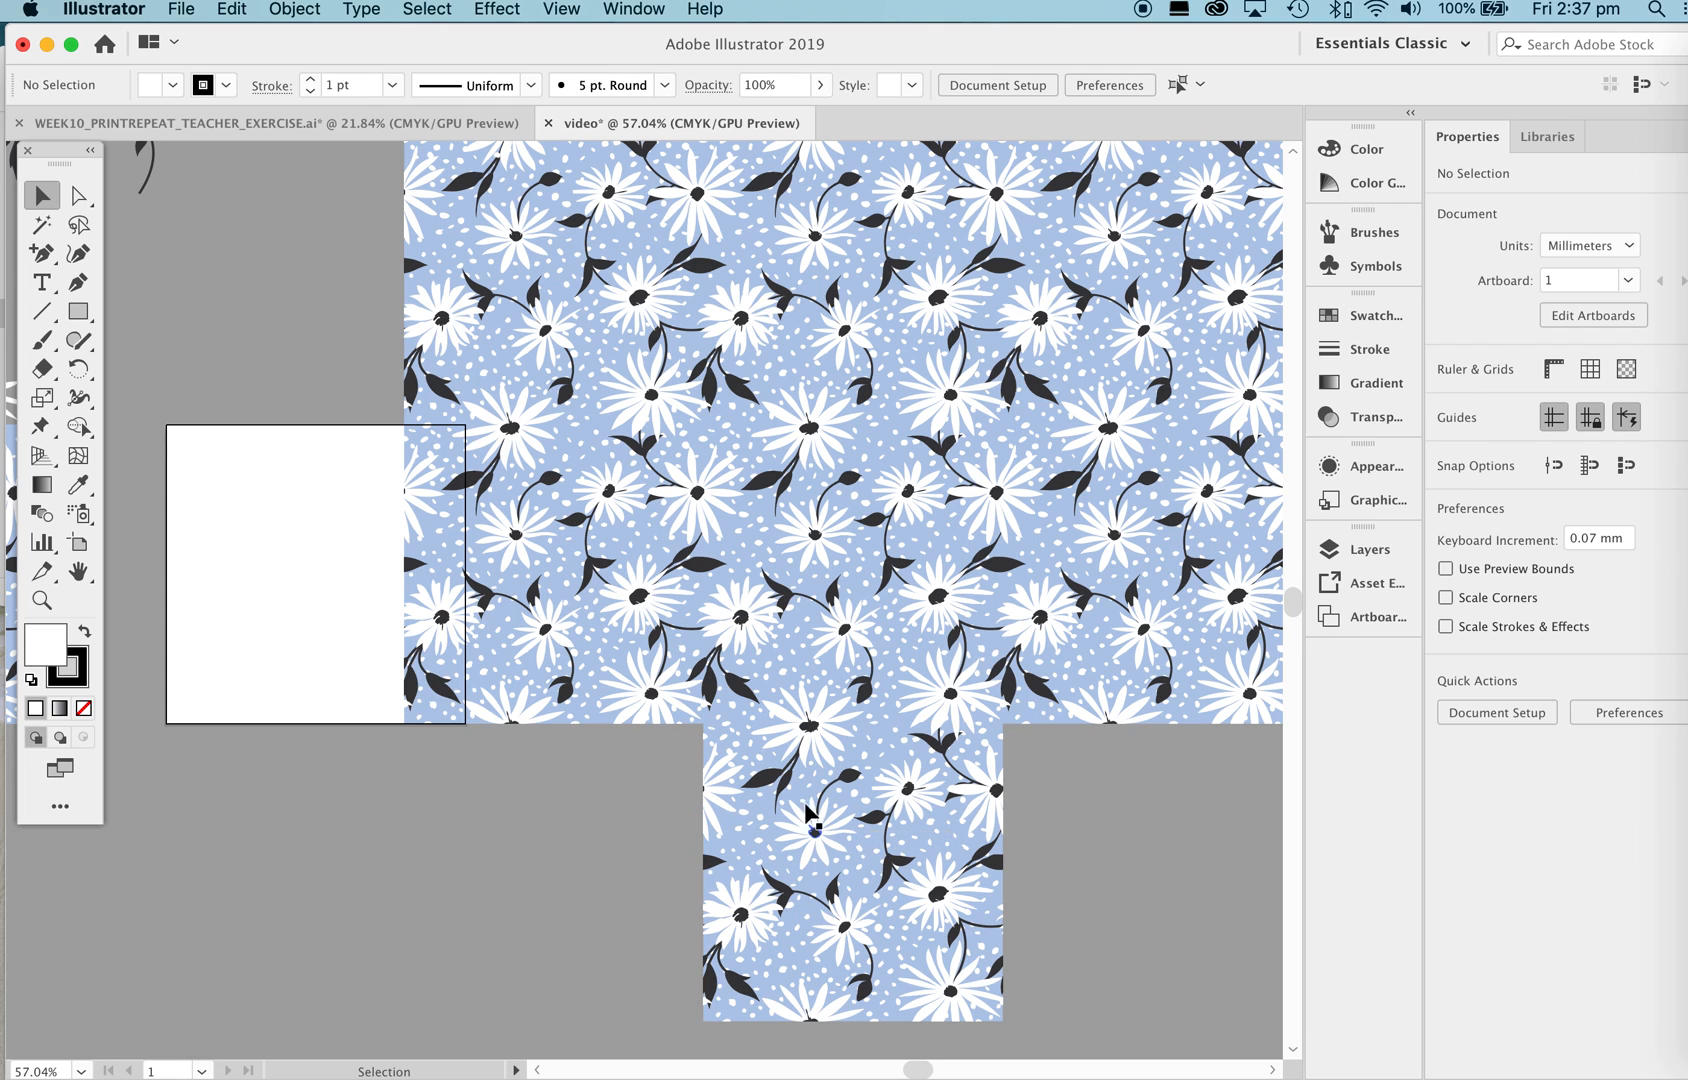
Delete the middle-left tile and replace it with a fresh copy of the centre tile.
{"action": "left_click", "coordinate": [645, 699]}
{"action": "key", "text": "Delete"}
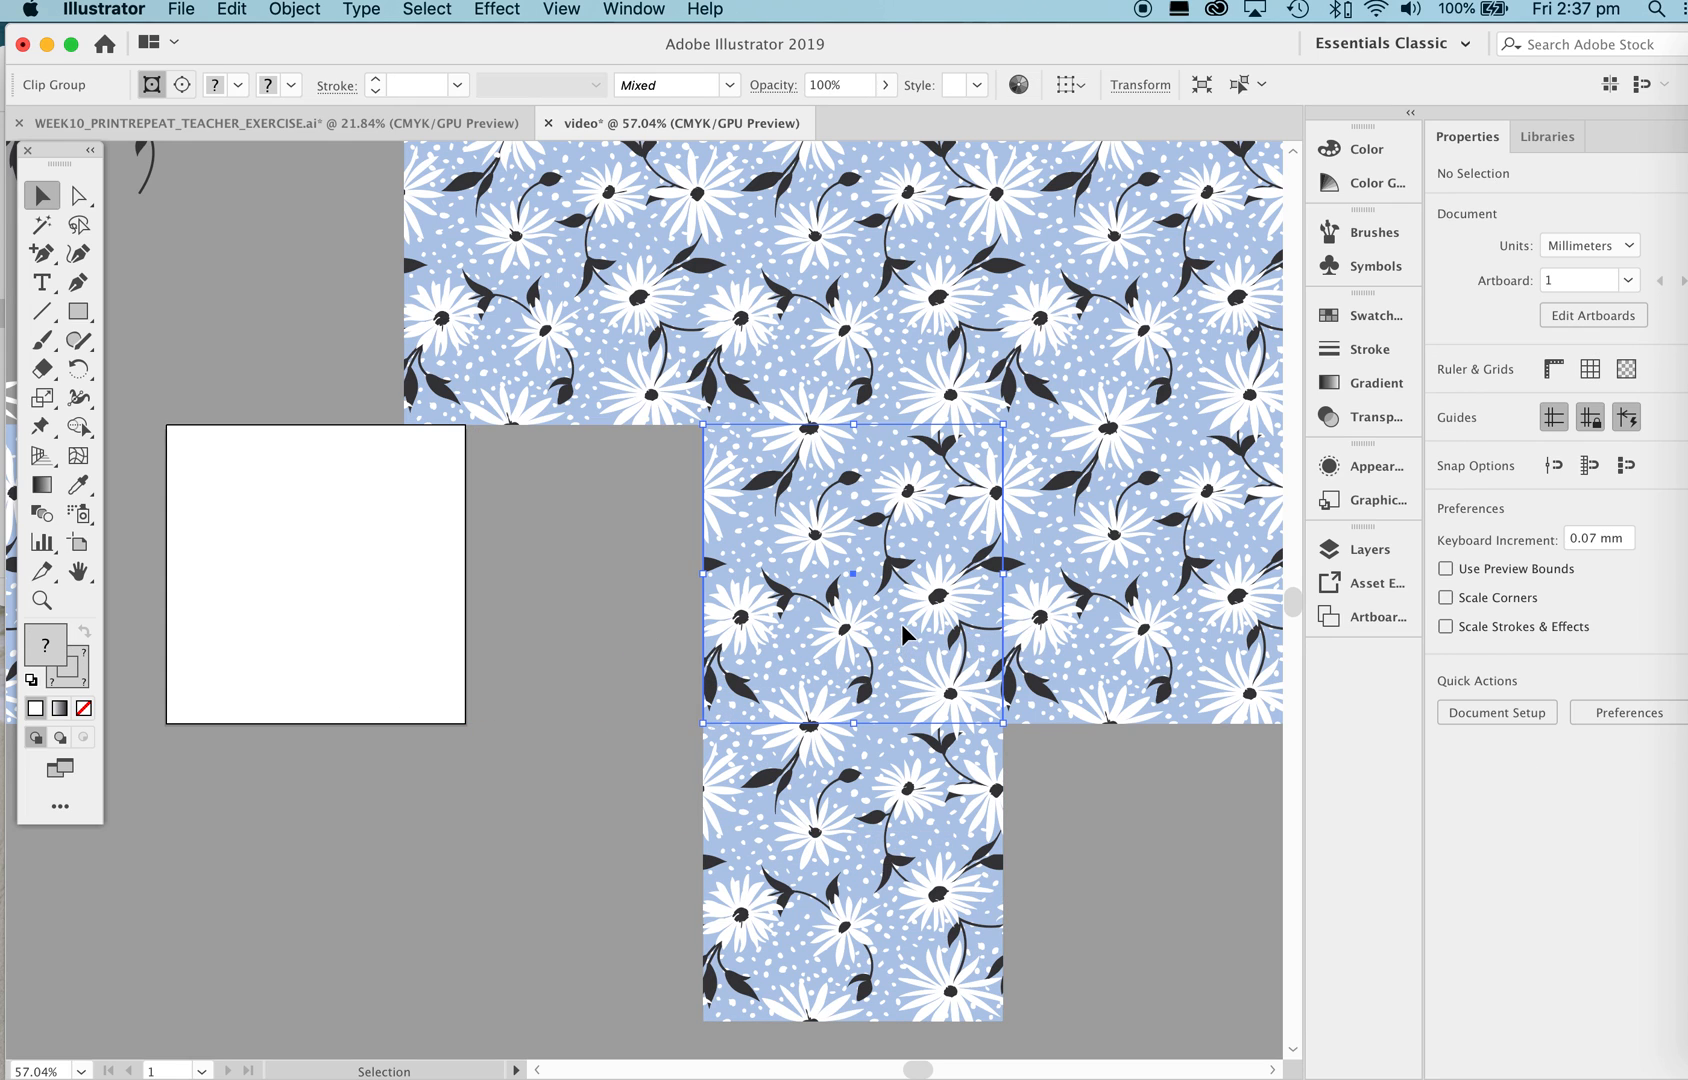
{"action": "left_click", "coordinate": [912, 630]}
{"action": "left_click_drag", "start_coordinate": [910, 630], "coordinate": [614, 652]}
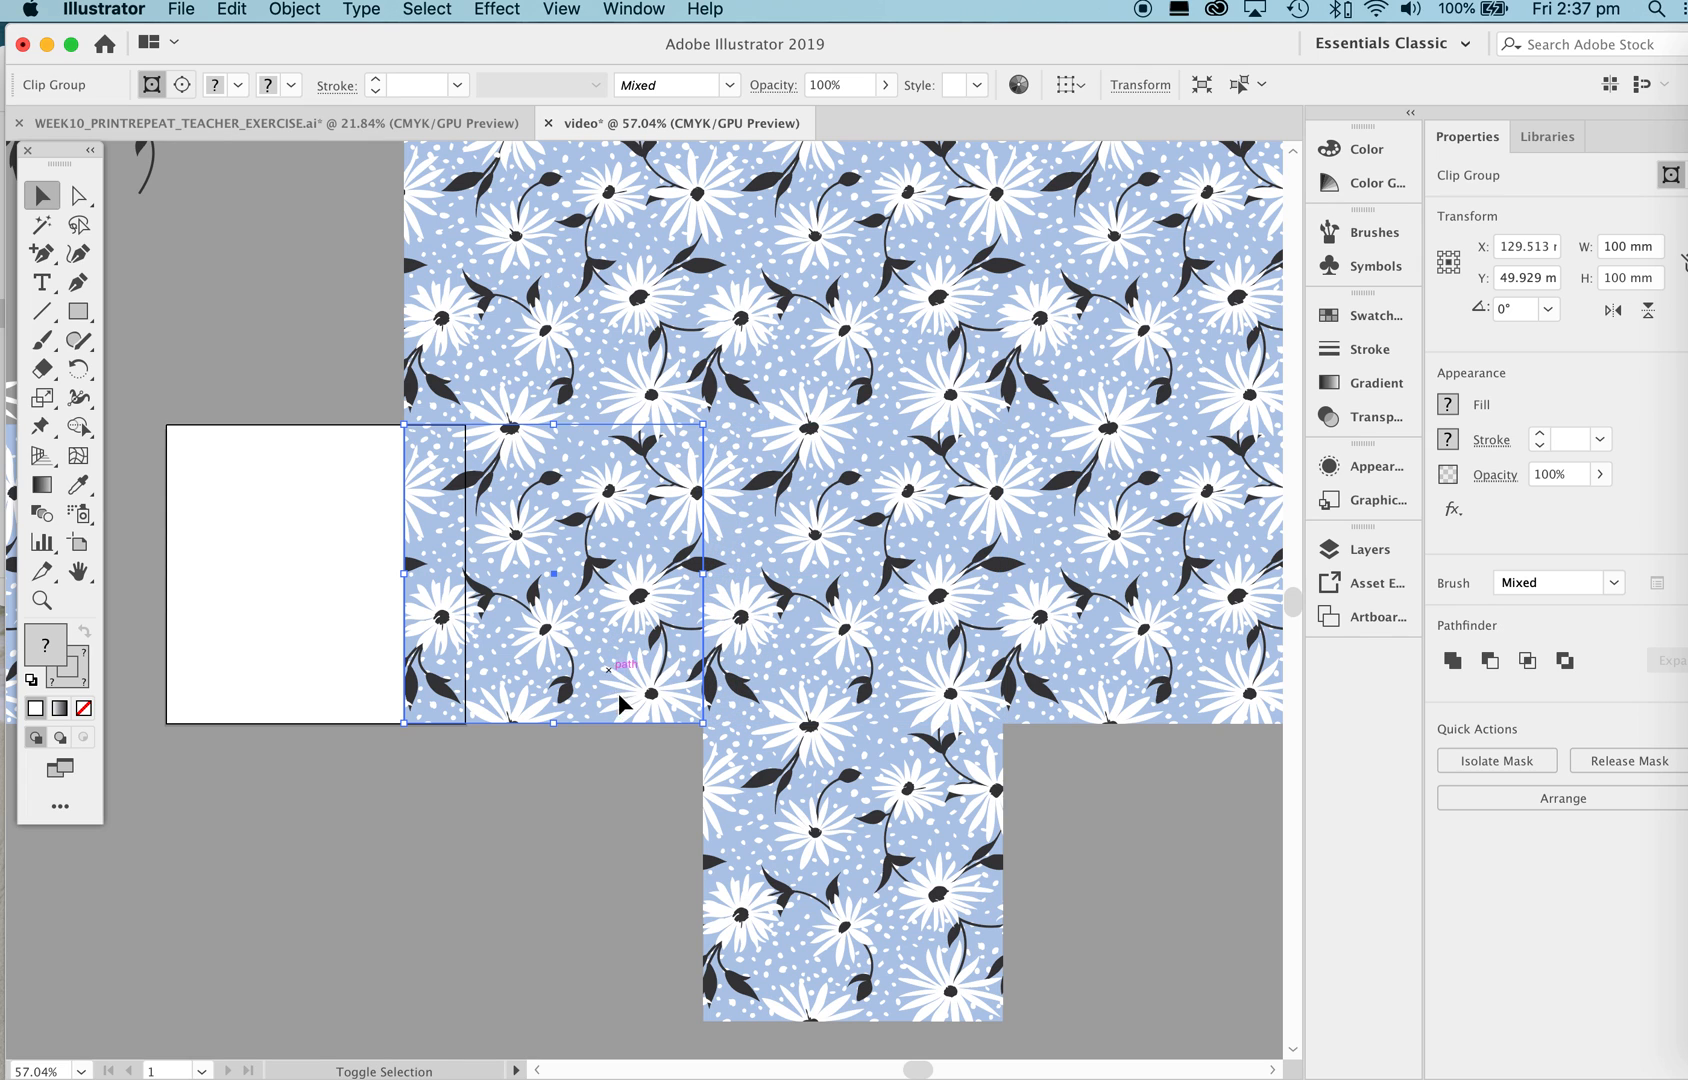
Copy the middle-left tile straight down into the lower-left corner of the grid.
{"action": "left_click", "coordinate": [654, 777]}
{"action": "left_click_drag", "start_coordinate": [630, 584], "coordinate": [629, 875]}
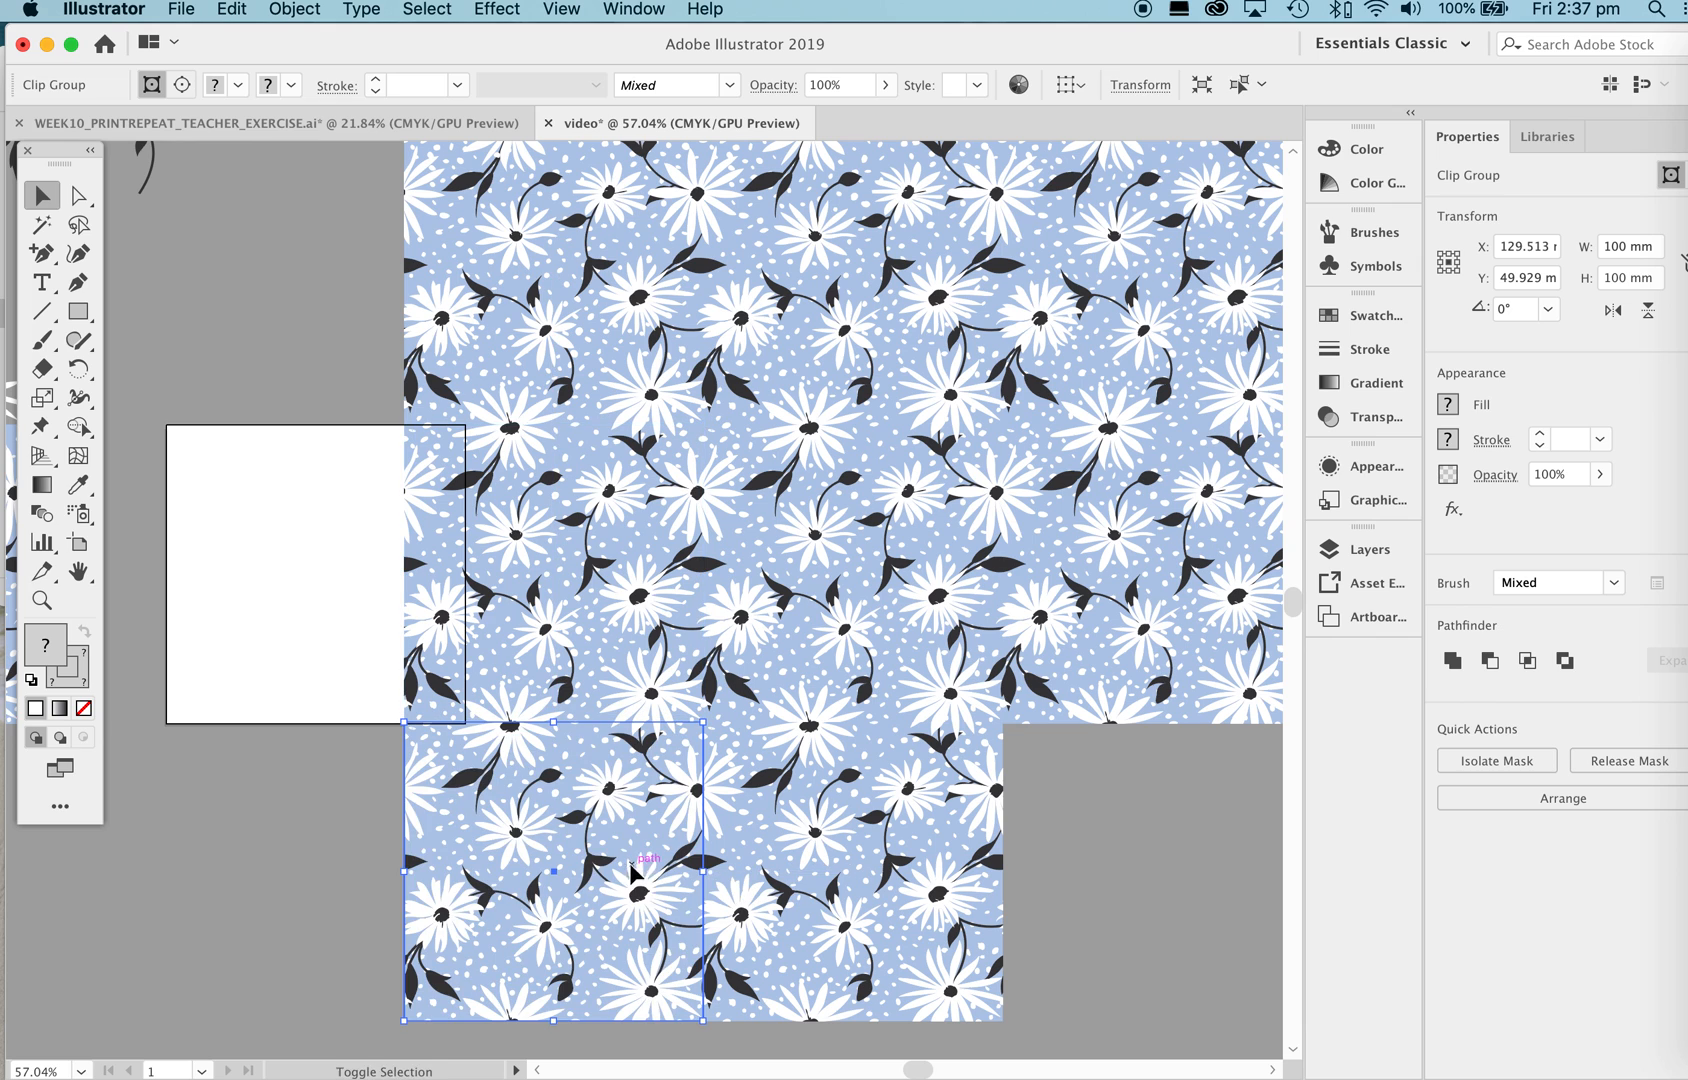
{"action": "left_click", "coordinate": [1108, 840]}
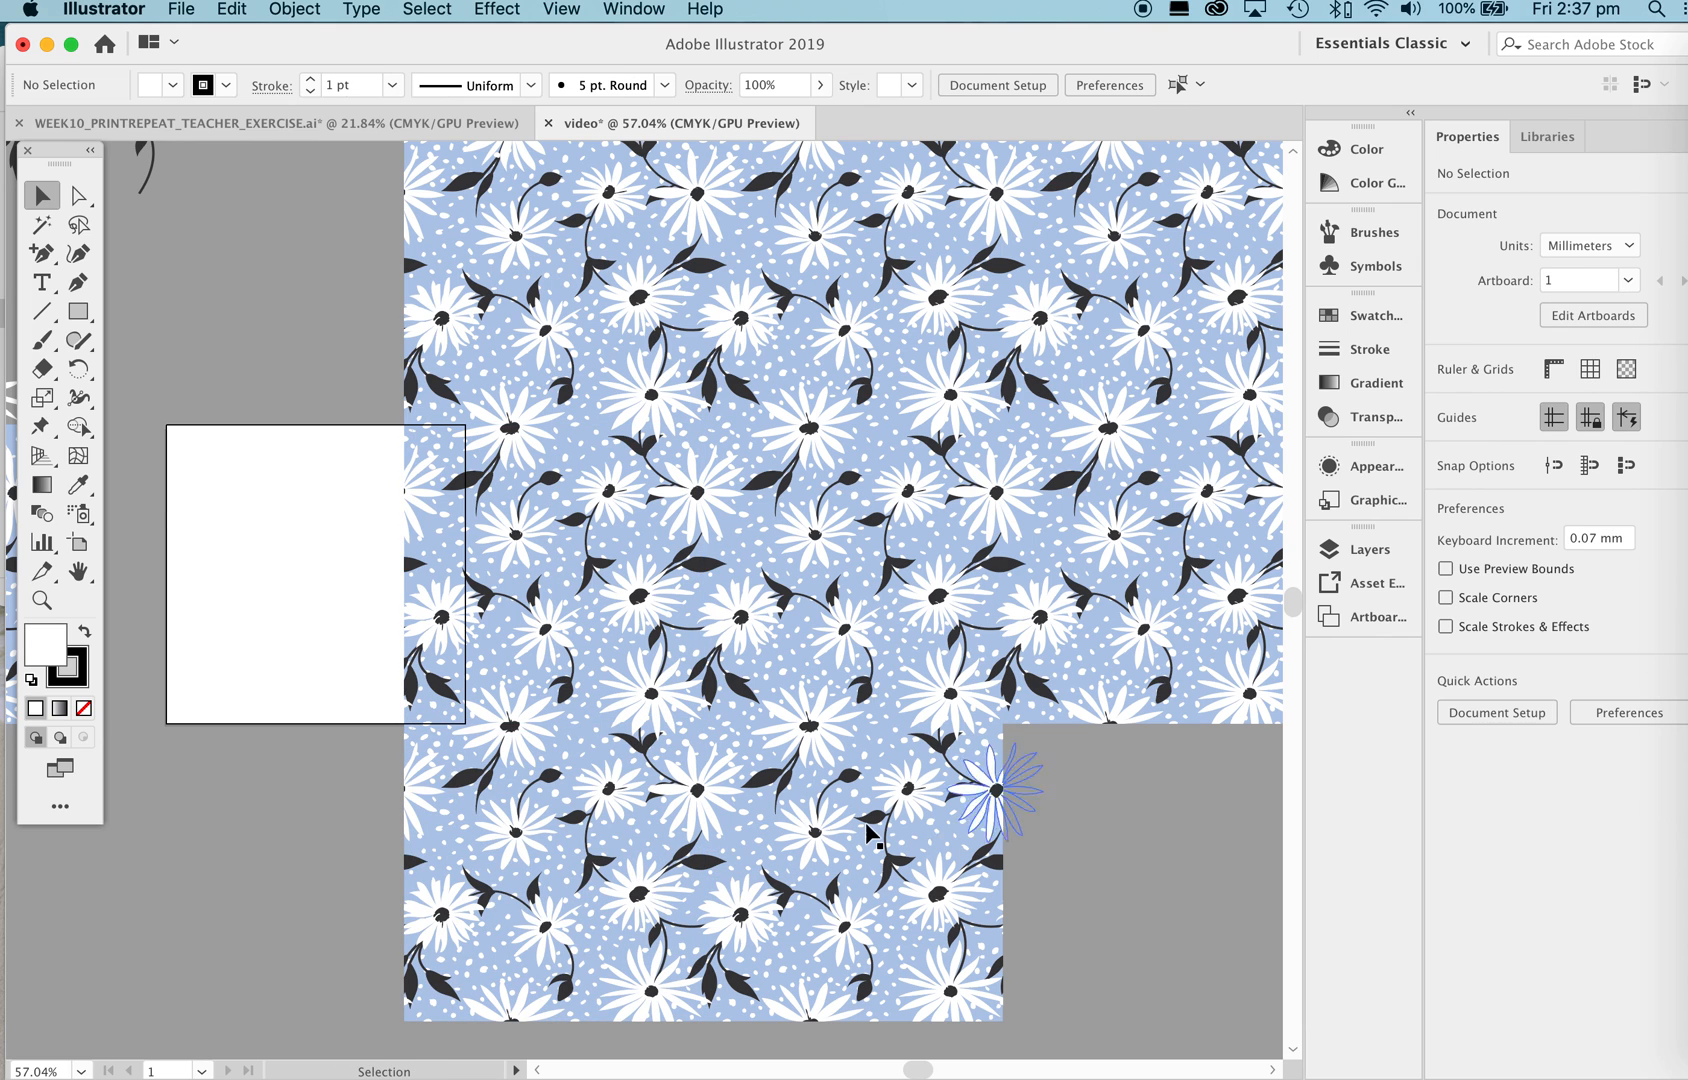
Inspect the seams around the bottom row closely and delete the lower-centre and lower-left tiles.
{"action": "key", "text": "z"}
{"action": "left_click_drag", "start_coordinate": [636, 727], "coordinate": [924, 761]}
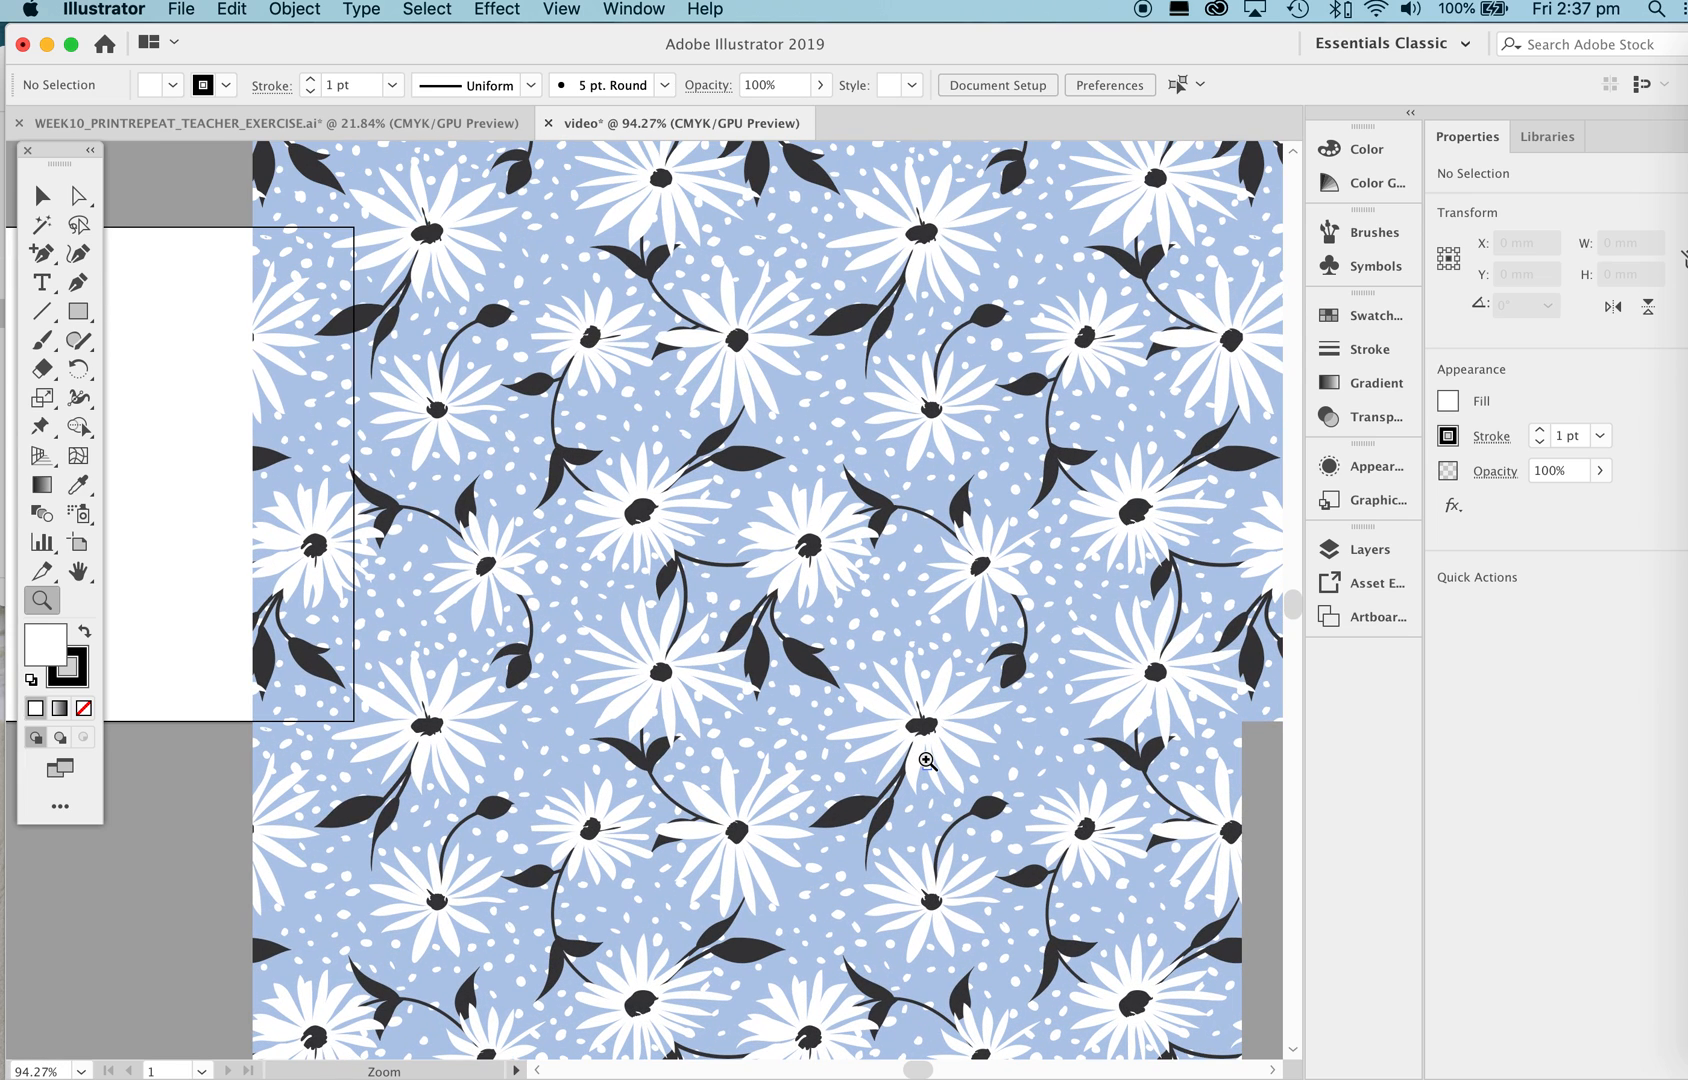
{"action": "key", "text": "v"}
{"action": "left_click_drag", "start_coordinate": [678, 776], "coordinate": [585, 832]}
{"action": "left_click_drag", "start_coordinate": [779, 783], "coordinate": [860, 882]}
{"action": "key", "text": "Delete"}
{"action": "left_click", "coordinate": [636, 830]}
{"action": "key", "text": "Delete"}
Duplicate the centre tile flush below itself, and copy that new tile to its left to fill the lower-left corner.
{"action": "left_click", "coordinate": [995, 422]}
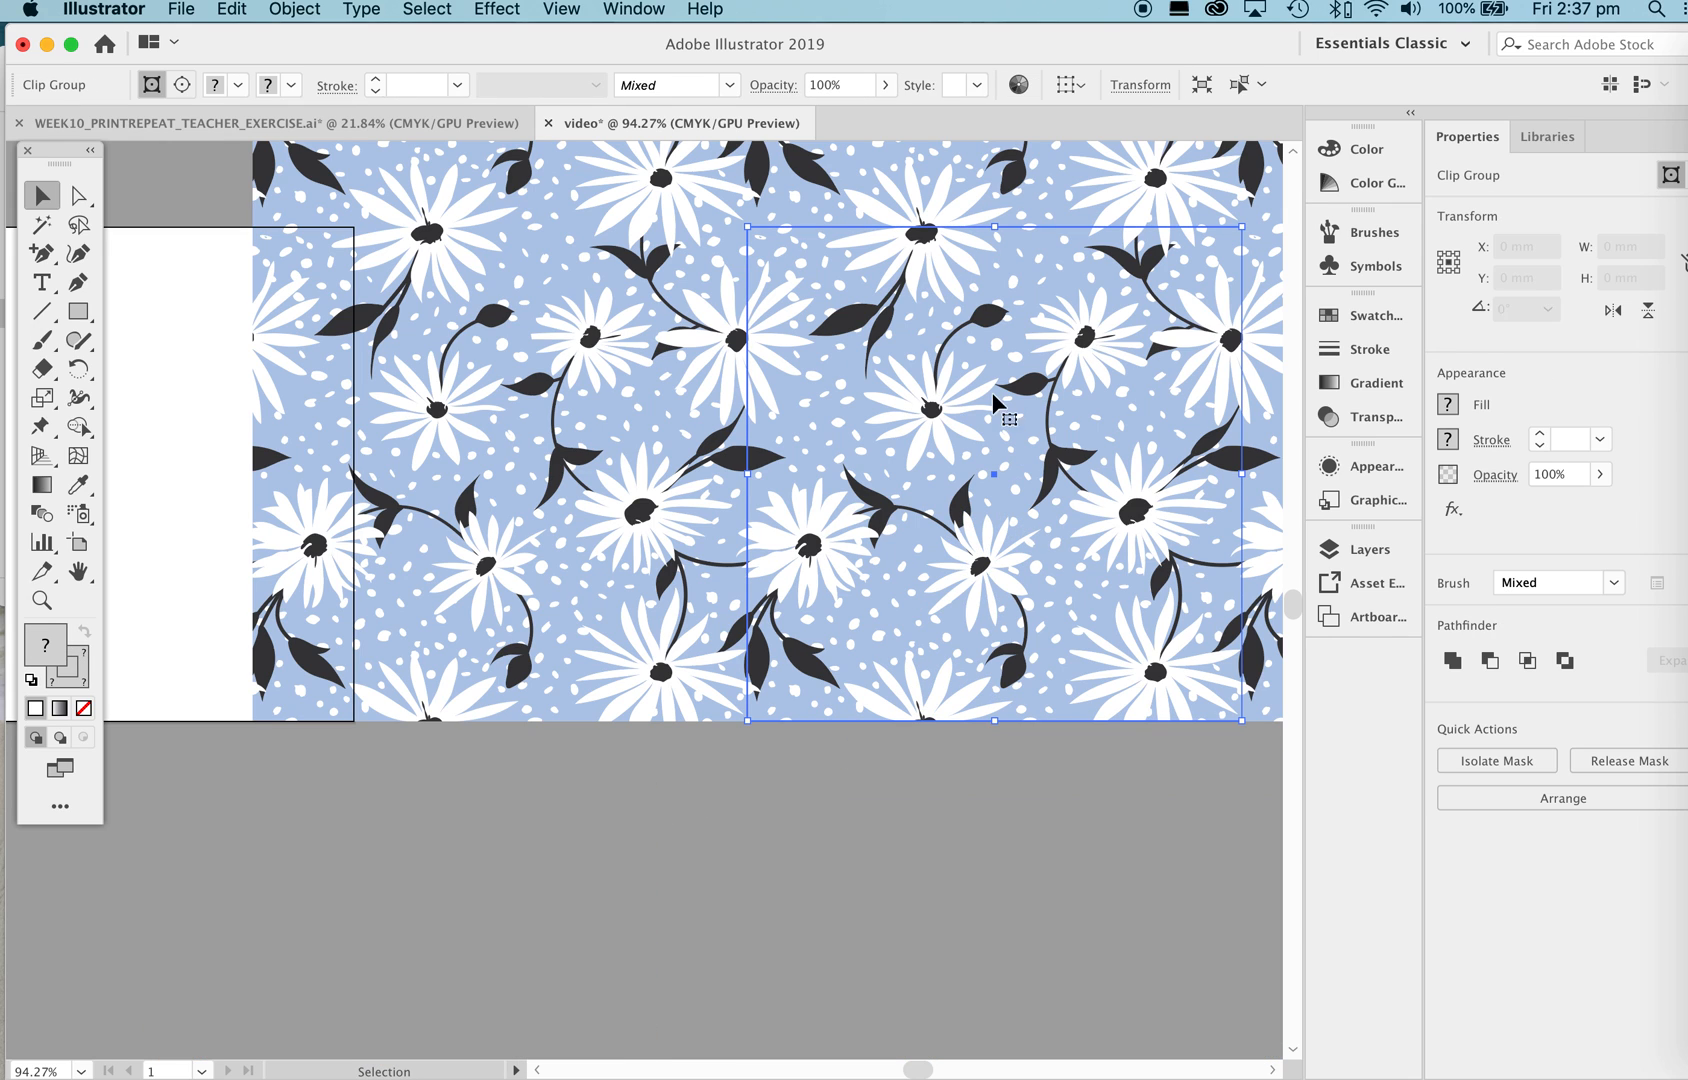
{"action": "left_click_drag", "start_coordinate": [831, 261], "coordinate": [830, 766]}
{"action": "left_click", "coordinate": [659, 787]}
{"action": "left_click_drag", "start_coordinate": [1090, 815], "coordinate": [598, 822]}
{"action": "left_click", "coordinate": [212, 838]}
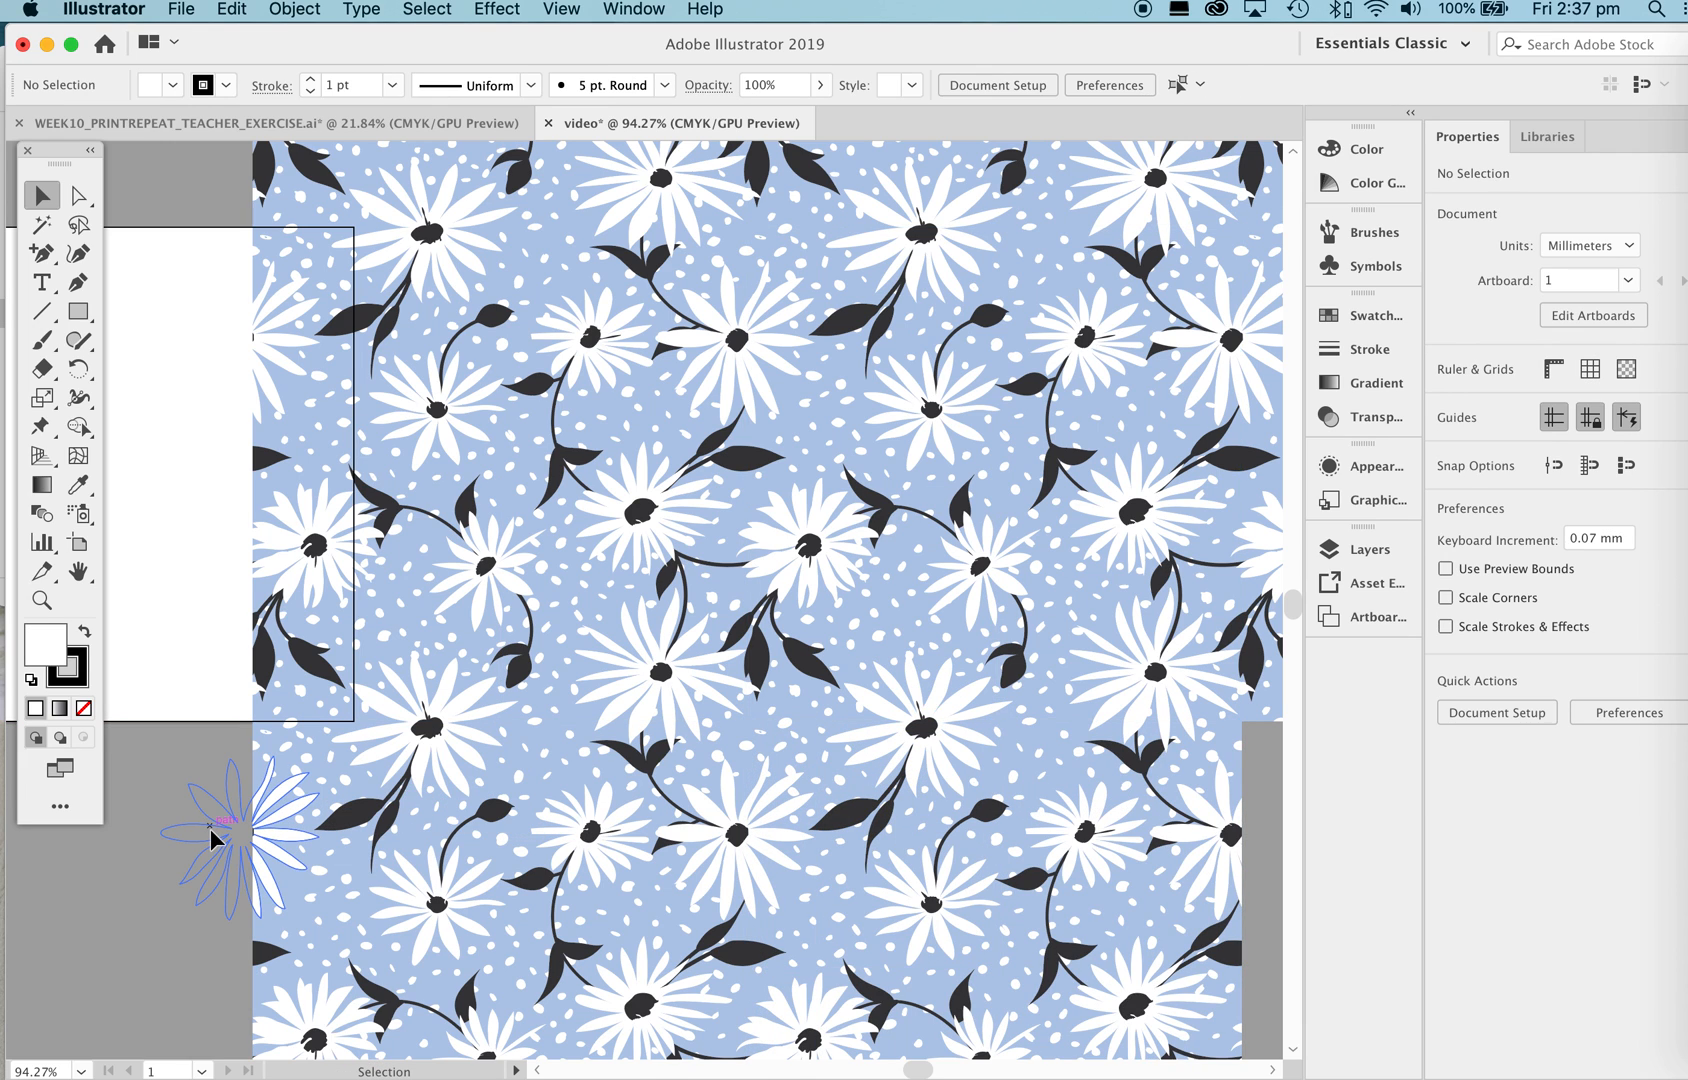
Copy the bottom-centre tile to its right to complete the three-by-three pattern grid.
{"action": "key", "text": "z"}
{"action": "left_click", "coordinate": [1040, 583], "text": "alt"}
{"action": "left_click", "coordinate": [1040, 583], "text": "alt"}
{"action": "left_click_drag", "start_coordinate": [1036, 639], "coordinate": [853, 653]}
{"action": "key", "text": "v"}
{"action": "left_click_drag", "start_coordinate": [738, 768], "coordinate": [996, 764]}
{"action": "left_click", "coordinate": [393, 740]}
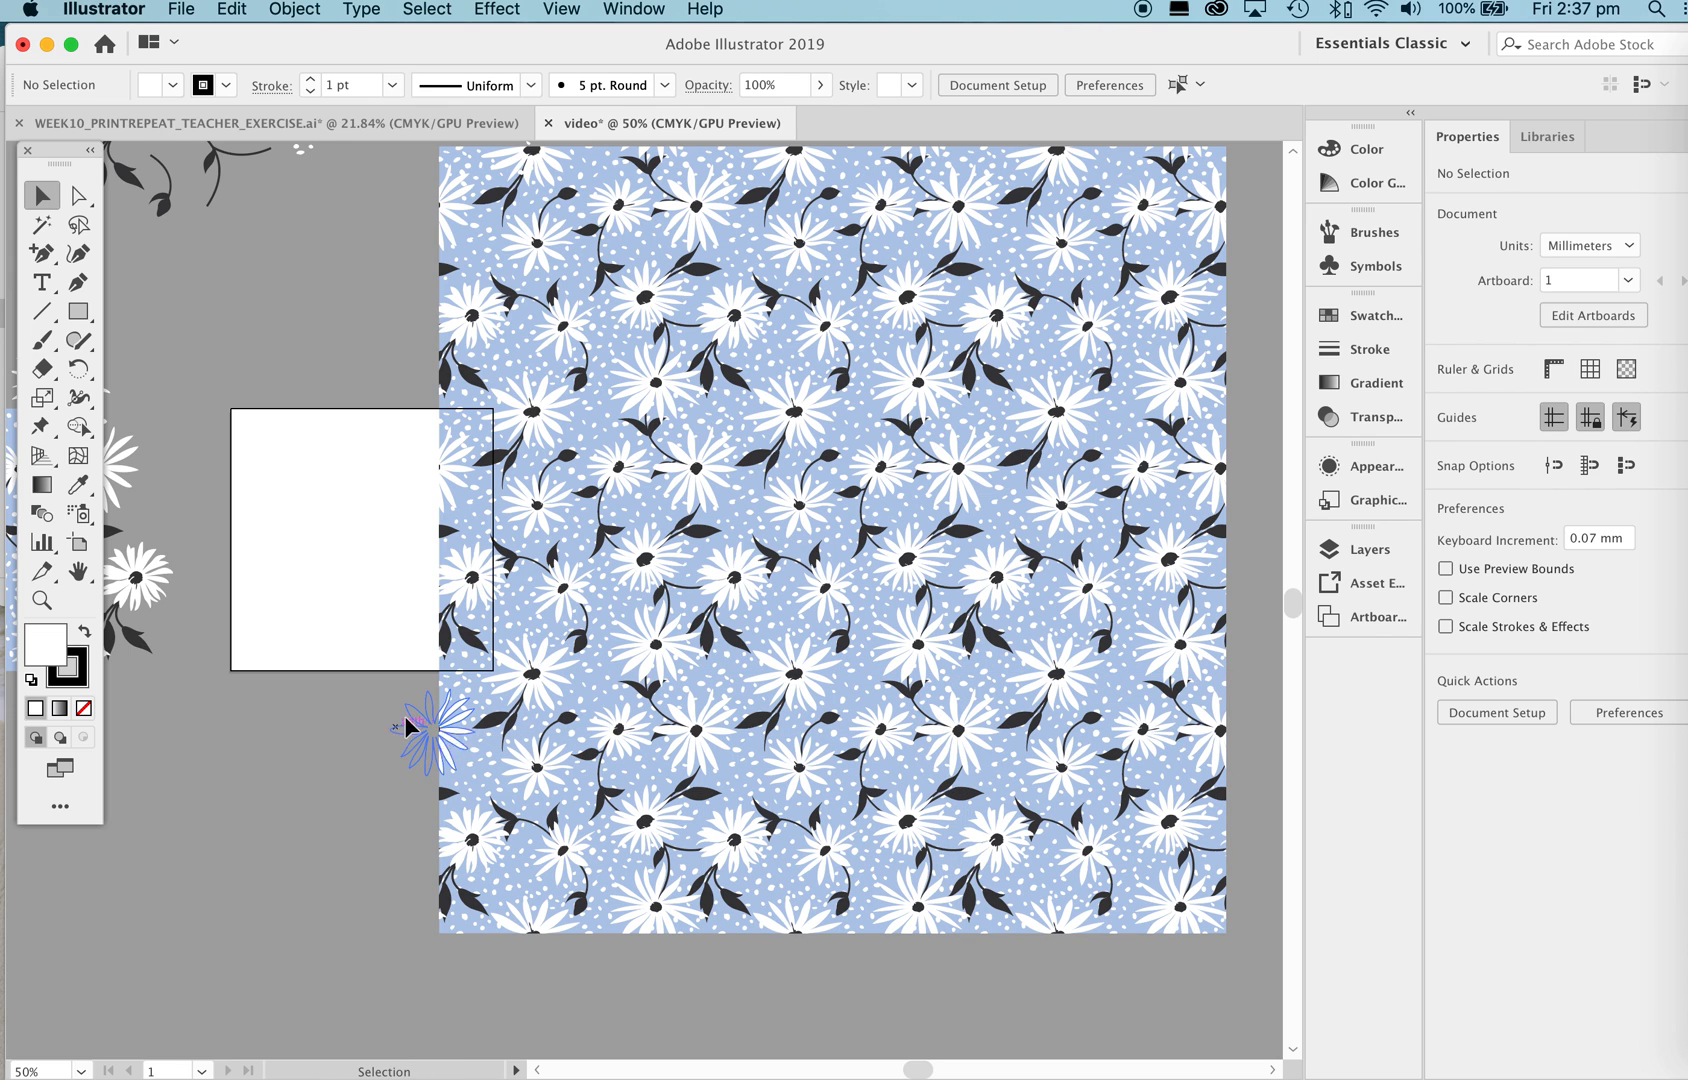
{"action": "left_click_drag", "start_coordinate": [942, 515], "coordinate": [808, 545]}
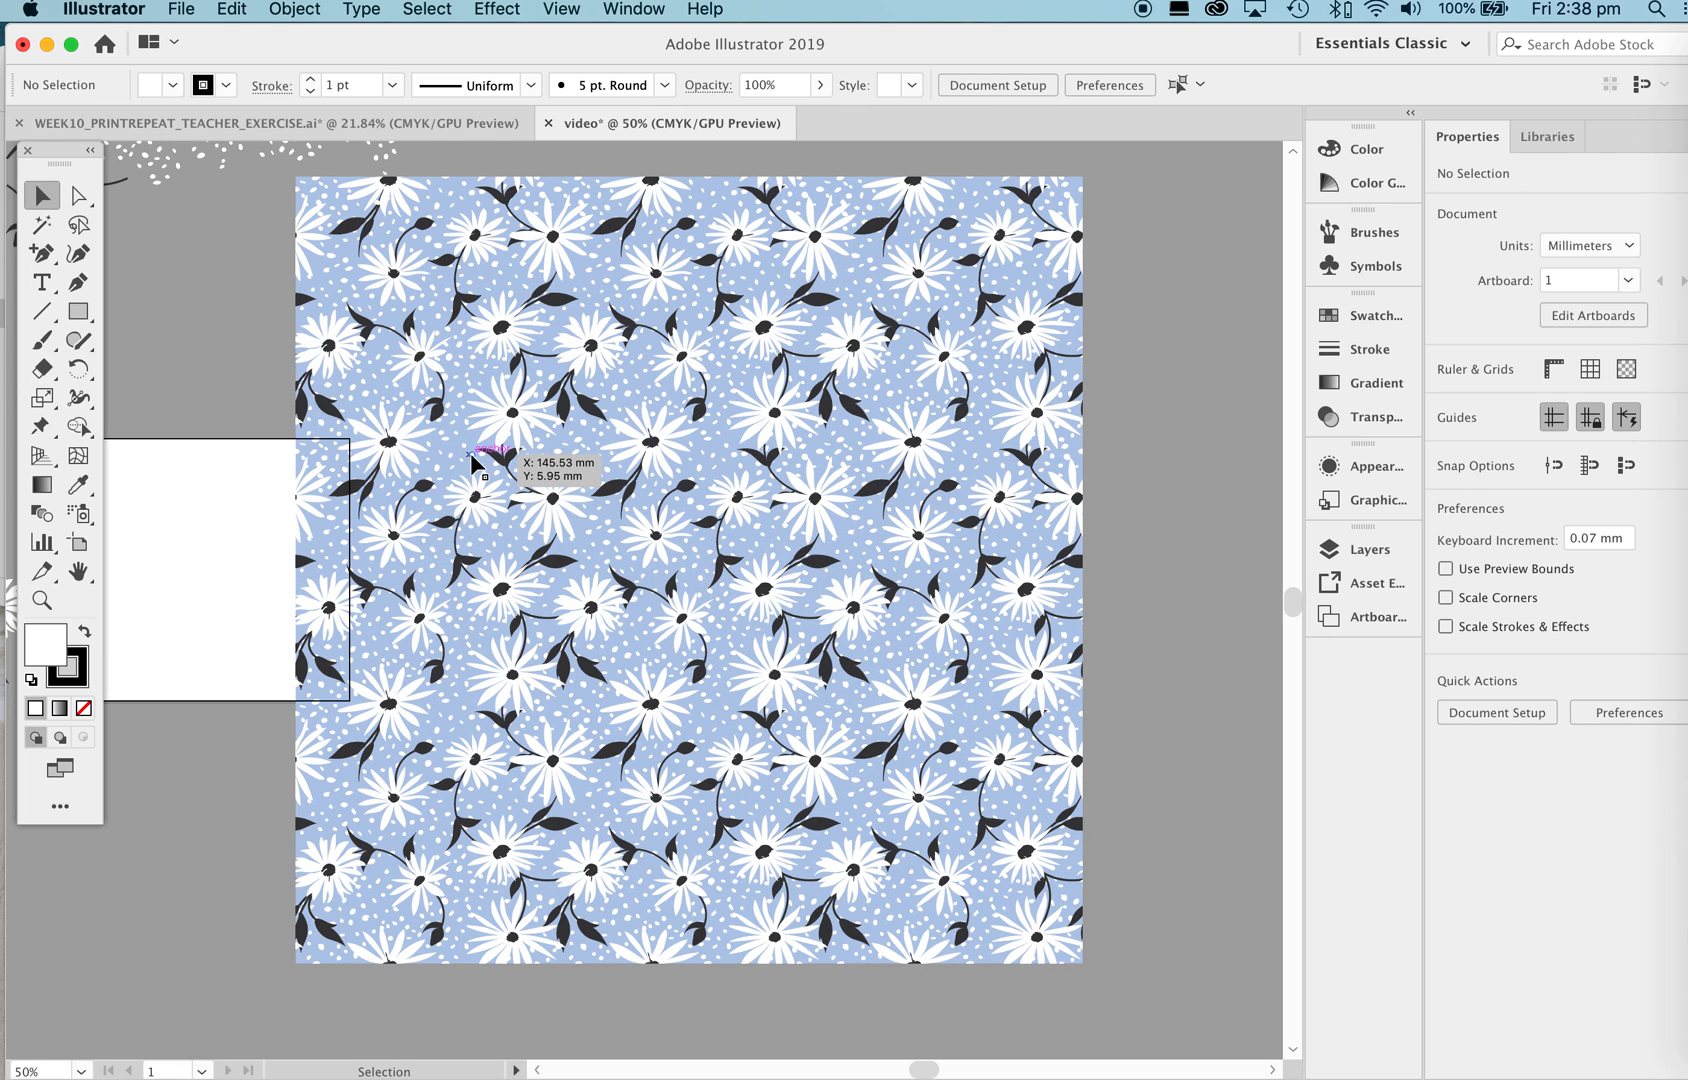
Select all nine pattern tiles and rotate the whole grid 90° clockwise twice in place.
{"action": "left_click_drag", "start_coordinate": [1147, 212], "coordinate": [364, 934]}
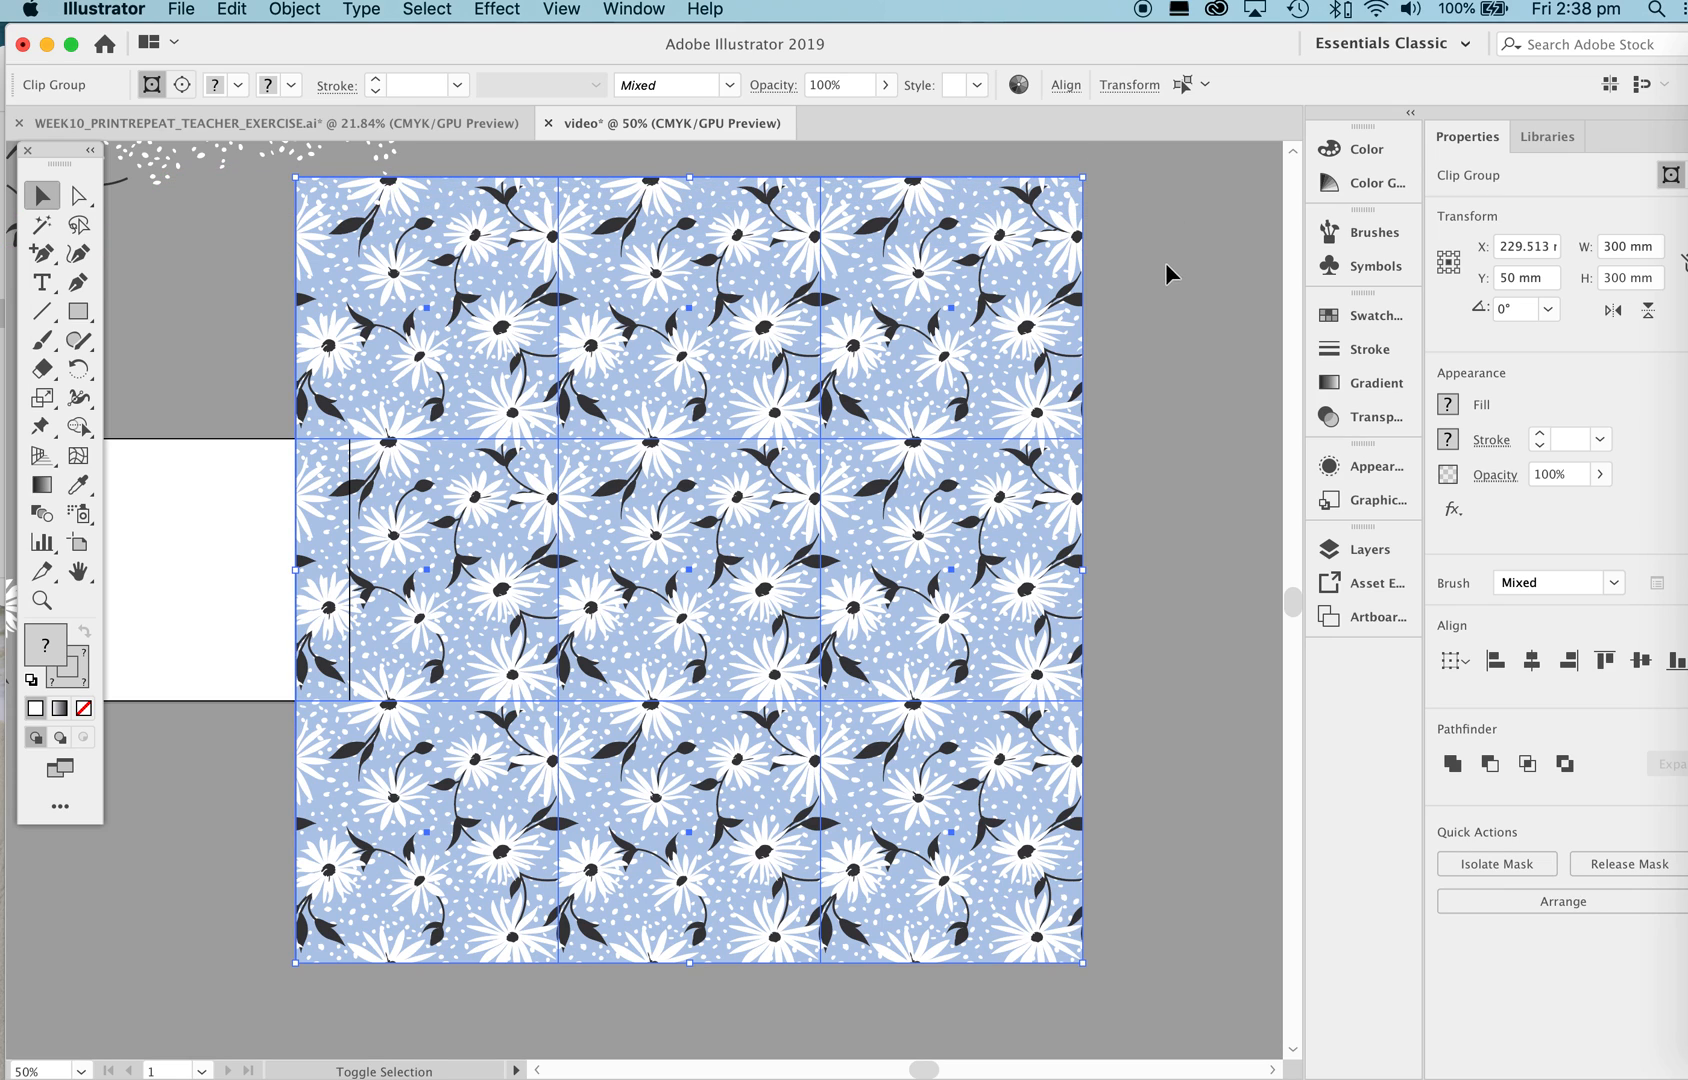
{"action": "left_click_drag", "start_coordinate": [1096, 170], "coordinate": [1165, 872]}
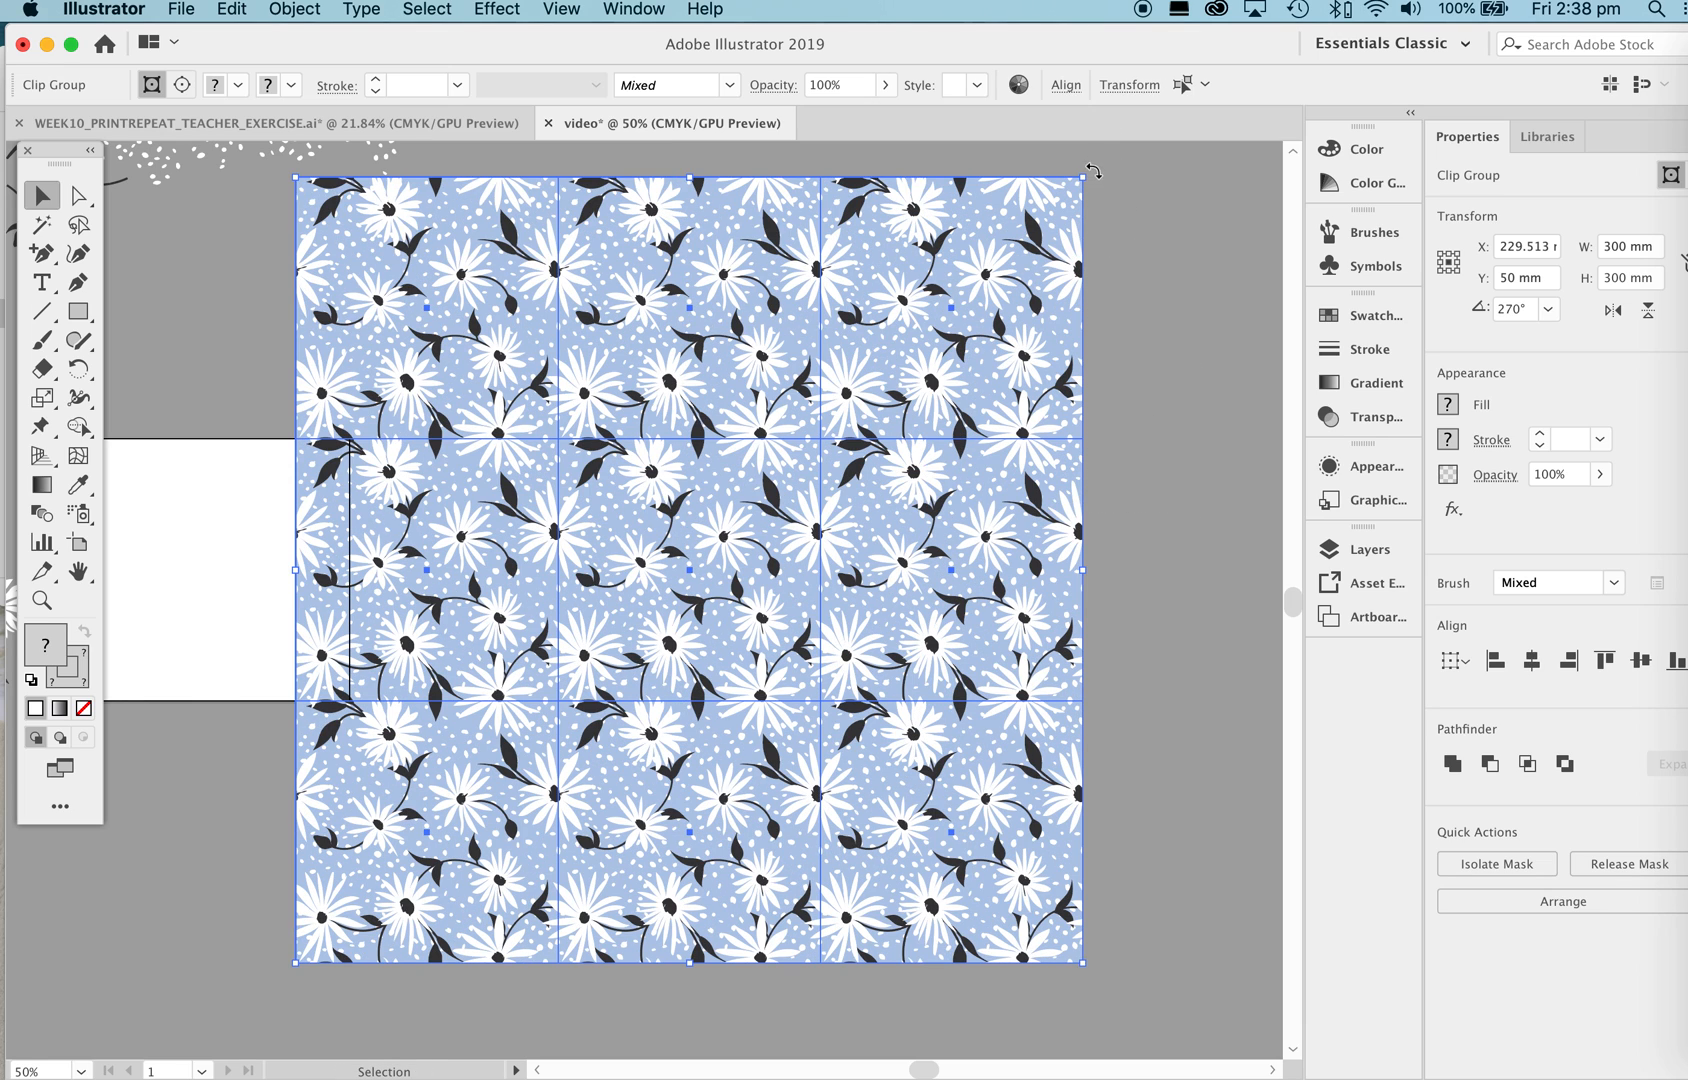
{"action": "left_click_drag", "start_coordinate": [1098, 174], "coordinate": [1179, 865]}
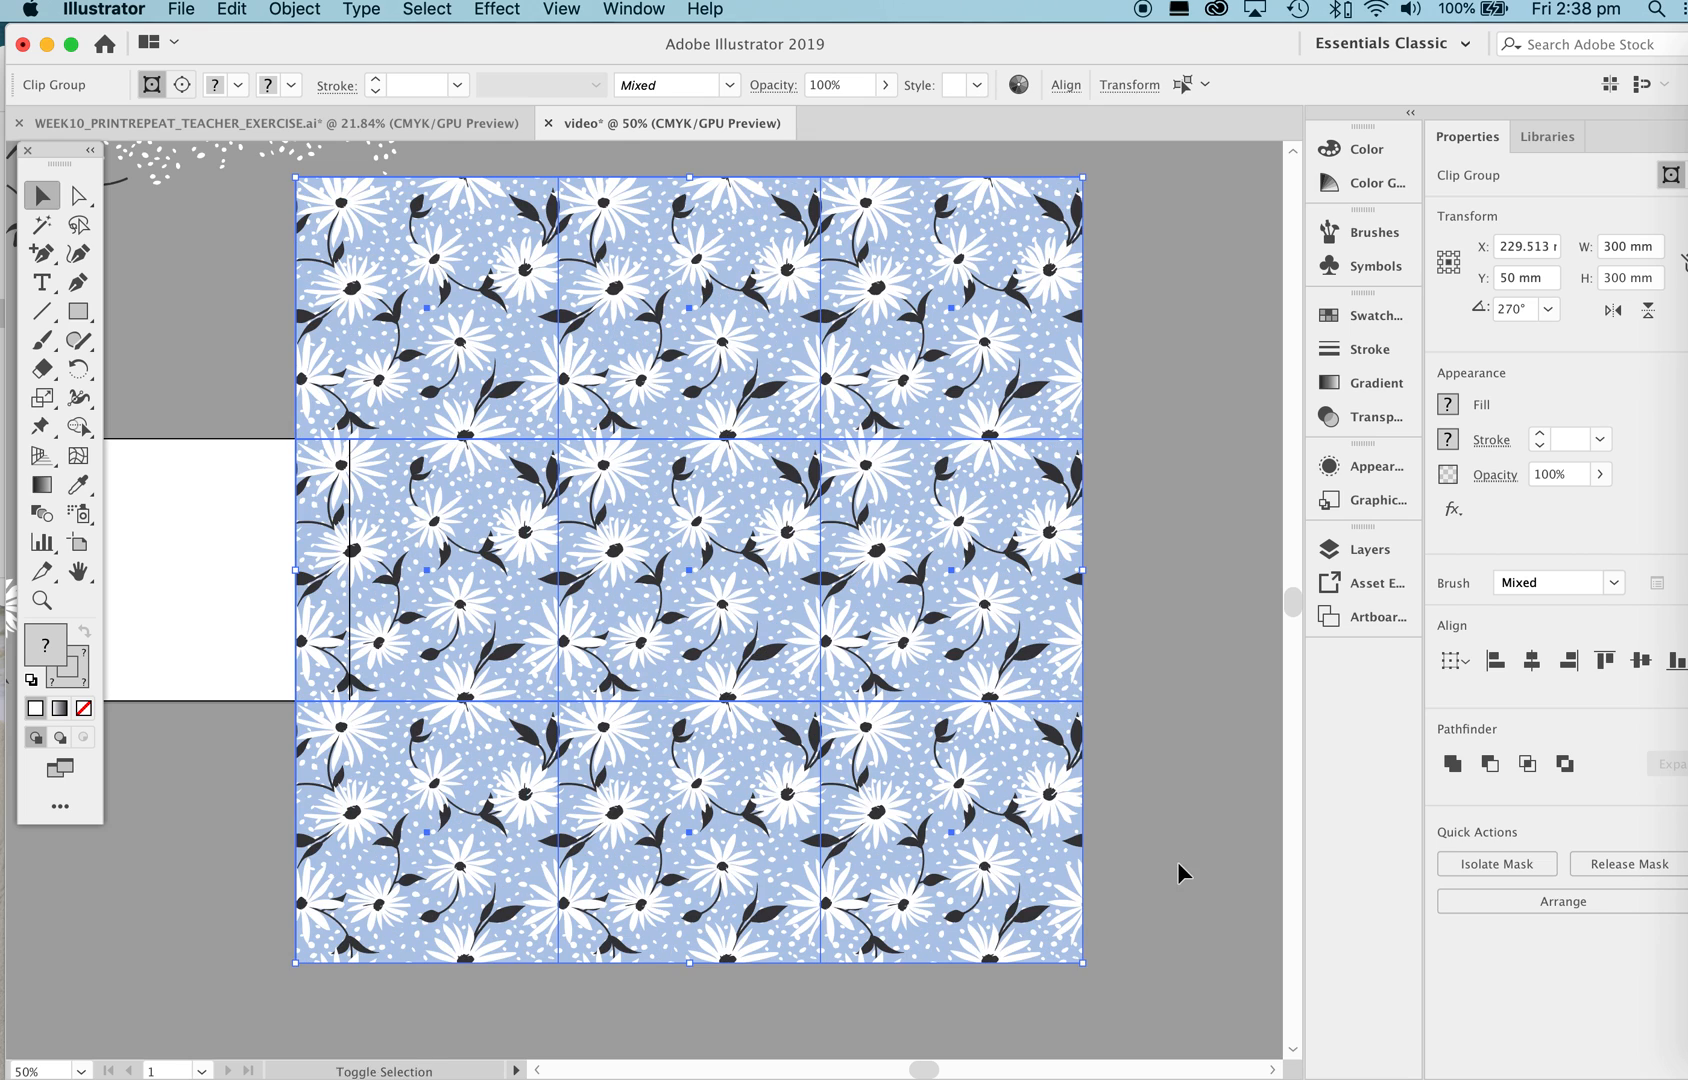
Delete the three tiles in the top row of the pattern grid.
{"action": "left_click", "coordinate": [1193, 510]}
{"action": "left_click", "coordinate": [1029, 334]}
{"action": "key", "text": "Delete"}
{"action": "left_click", "coordinate": [655, 342]}
{"action": "key", "text": "Delete"}
{"action": "left_click", "coordinate": [470, 335]}
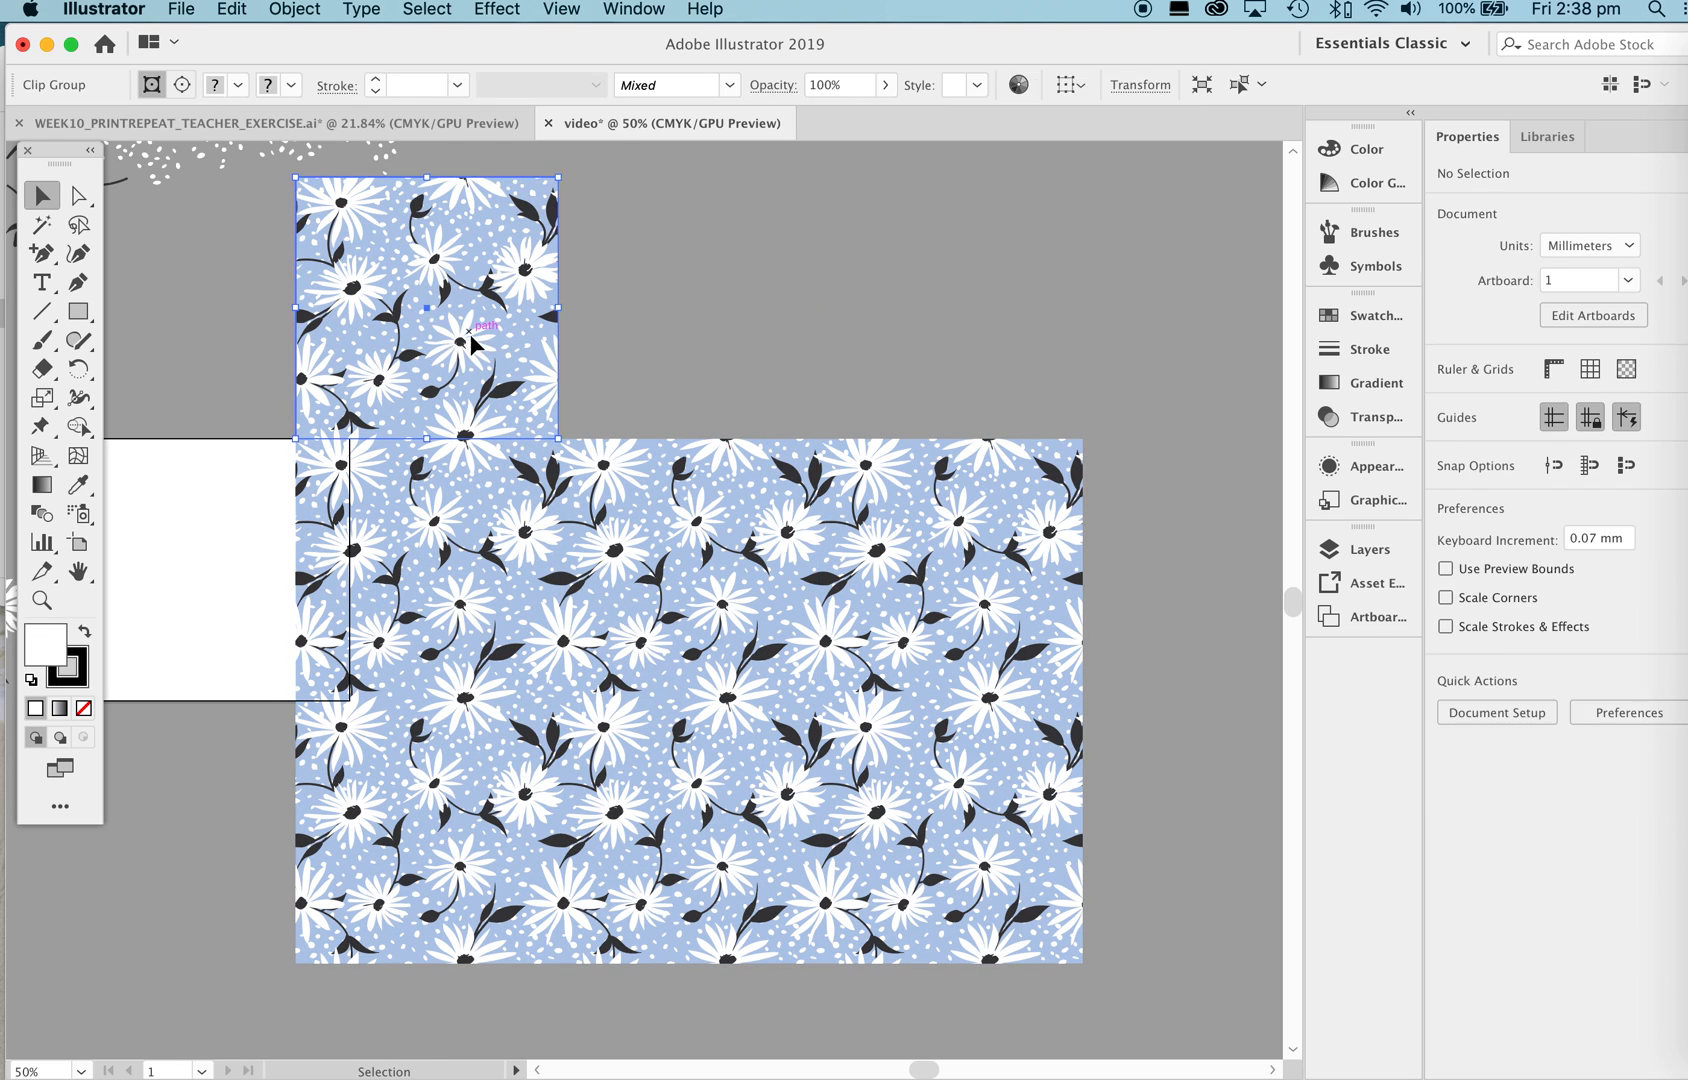
{"action": "key", "text": "Delete"}
Delete the remaining tiles around the centre tile so only the centre pattern square is left.
{"action": "left_click", "coordinate": [430, 570]}
{"action": "key", "text": "Delete"}
{"action": "left_click", "coordinate": [430, 830]}
{"action": "key", "text": "Delete"}
{"action": "left_click", "coordinate": [772, 803]}
{"action": "key", "text": "Delete"}
{"action": "left_click", "coordinate": [932, 718]}
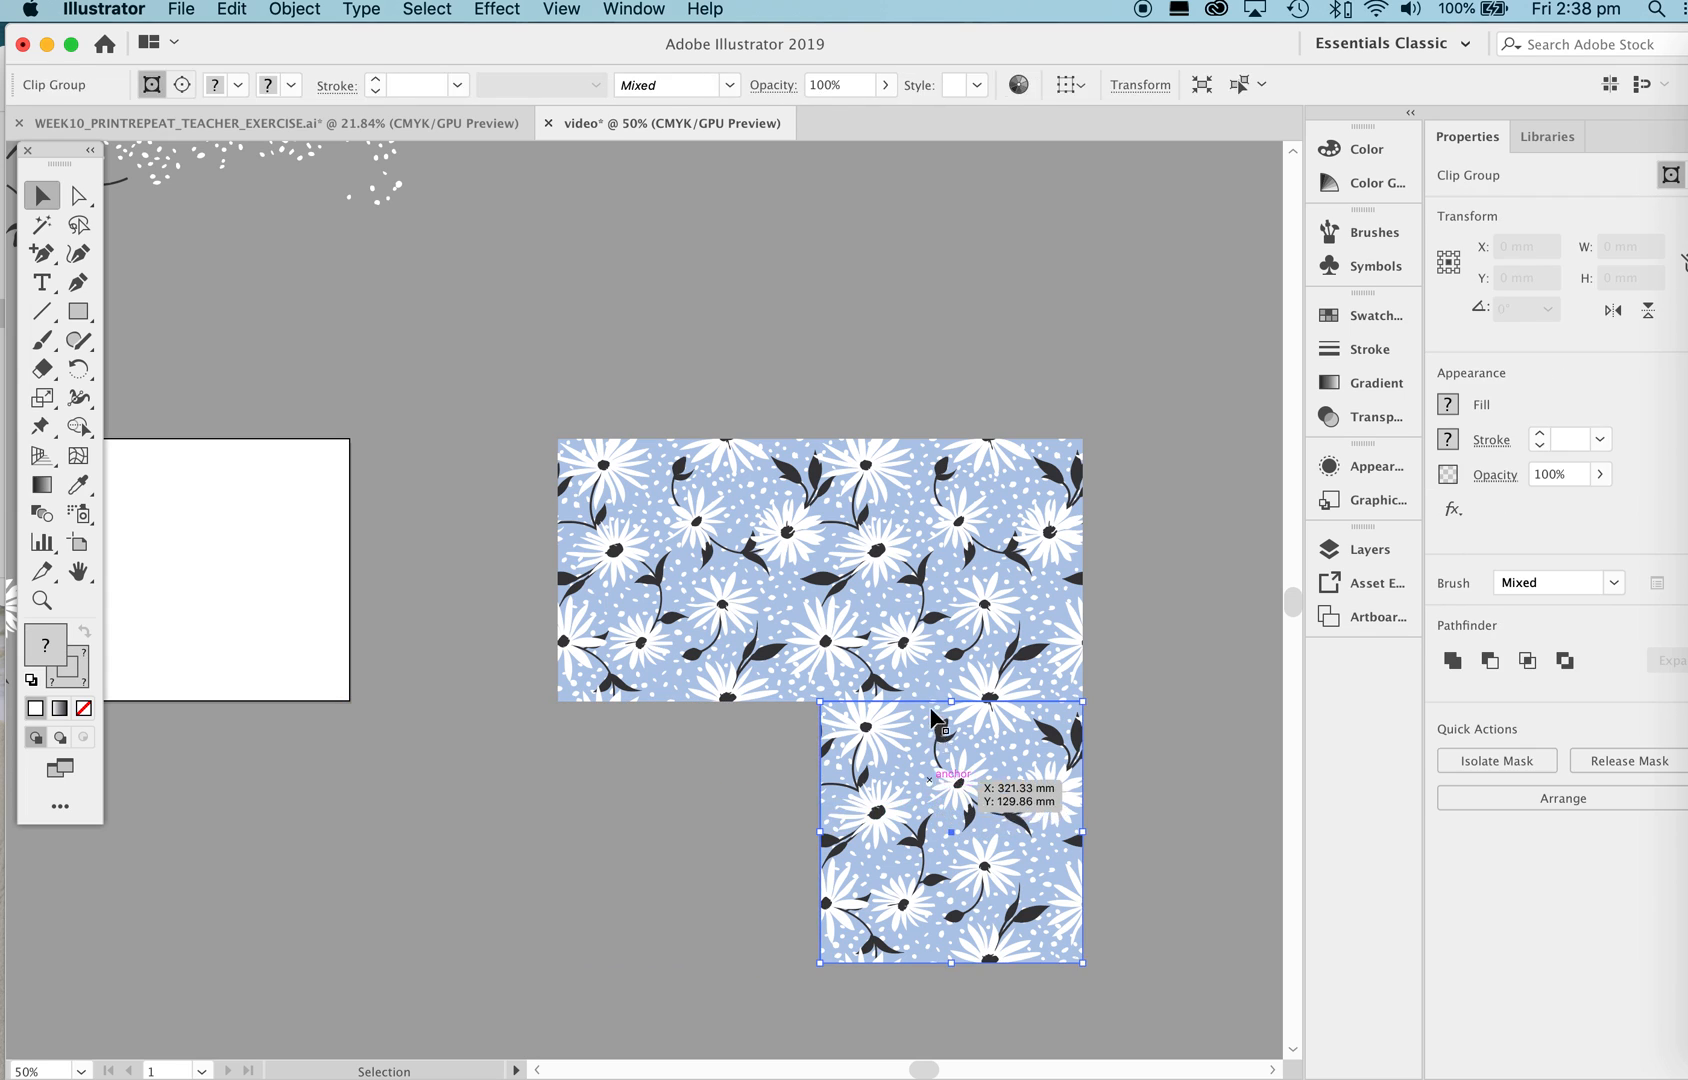
{"action": "key", "text": "Delete"}
{"action": "left_click", "coordinate": [922, 642]}
{"action": "key", "text": "Delete"}
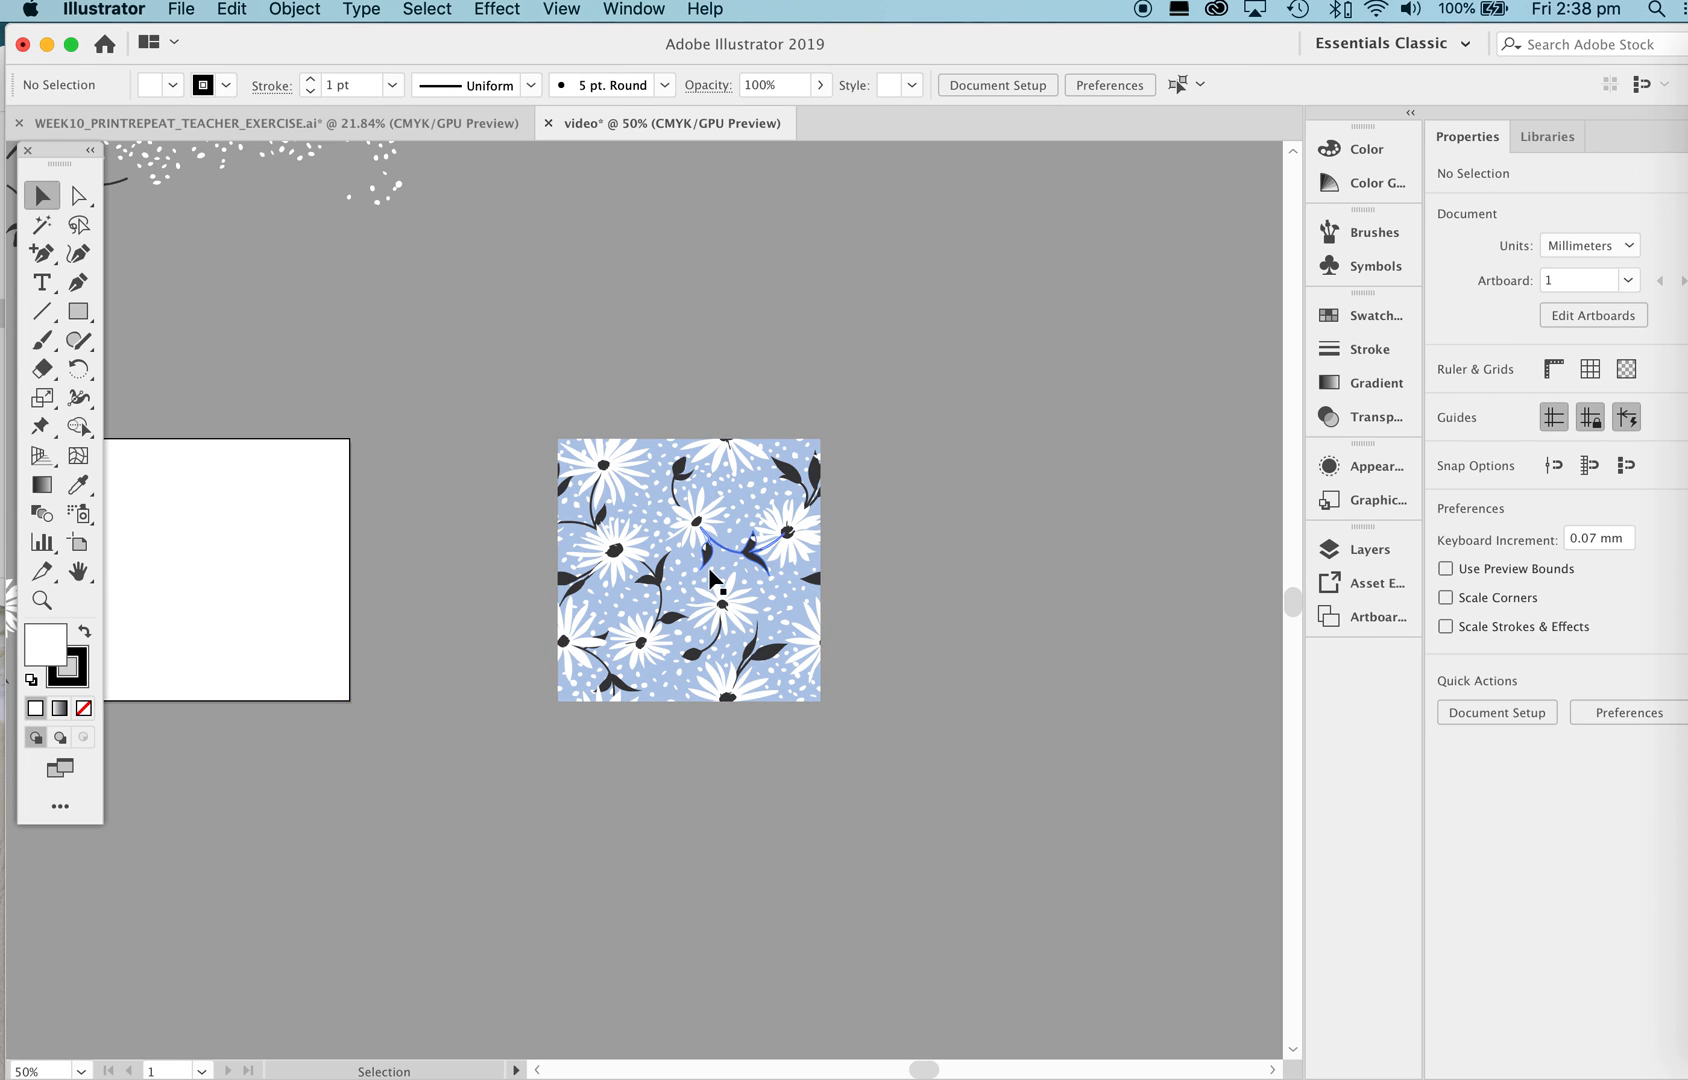
Move the leftover pattern square slightly farther to the right of the artboard and deselect it.
{"action": "scroll", "coordinate": [710, 580], "scroll_direction": "left", "scroll_amount": 5}
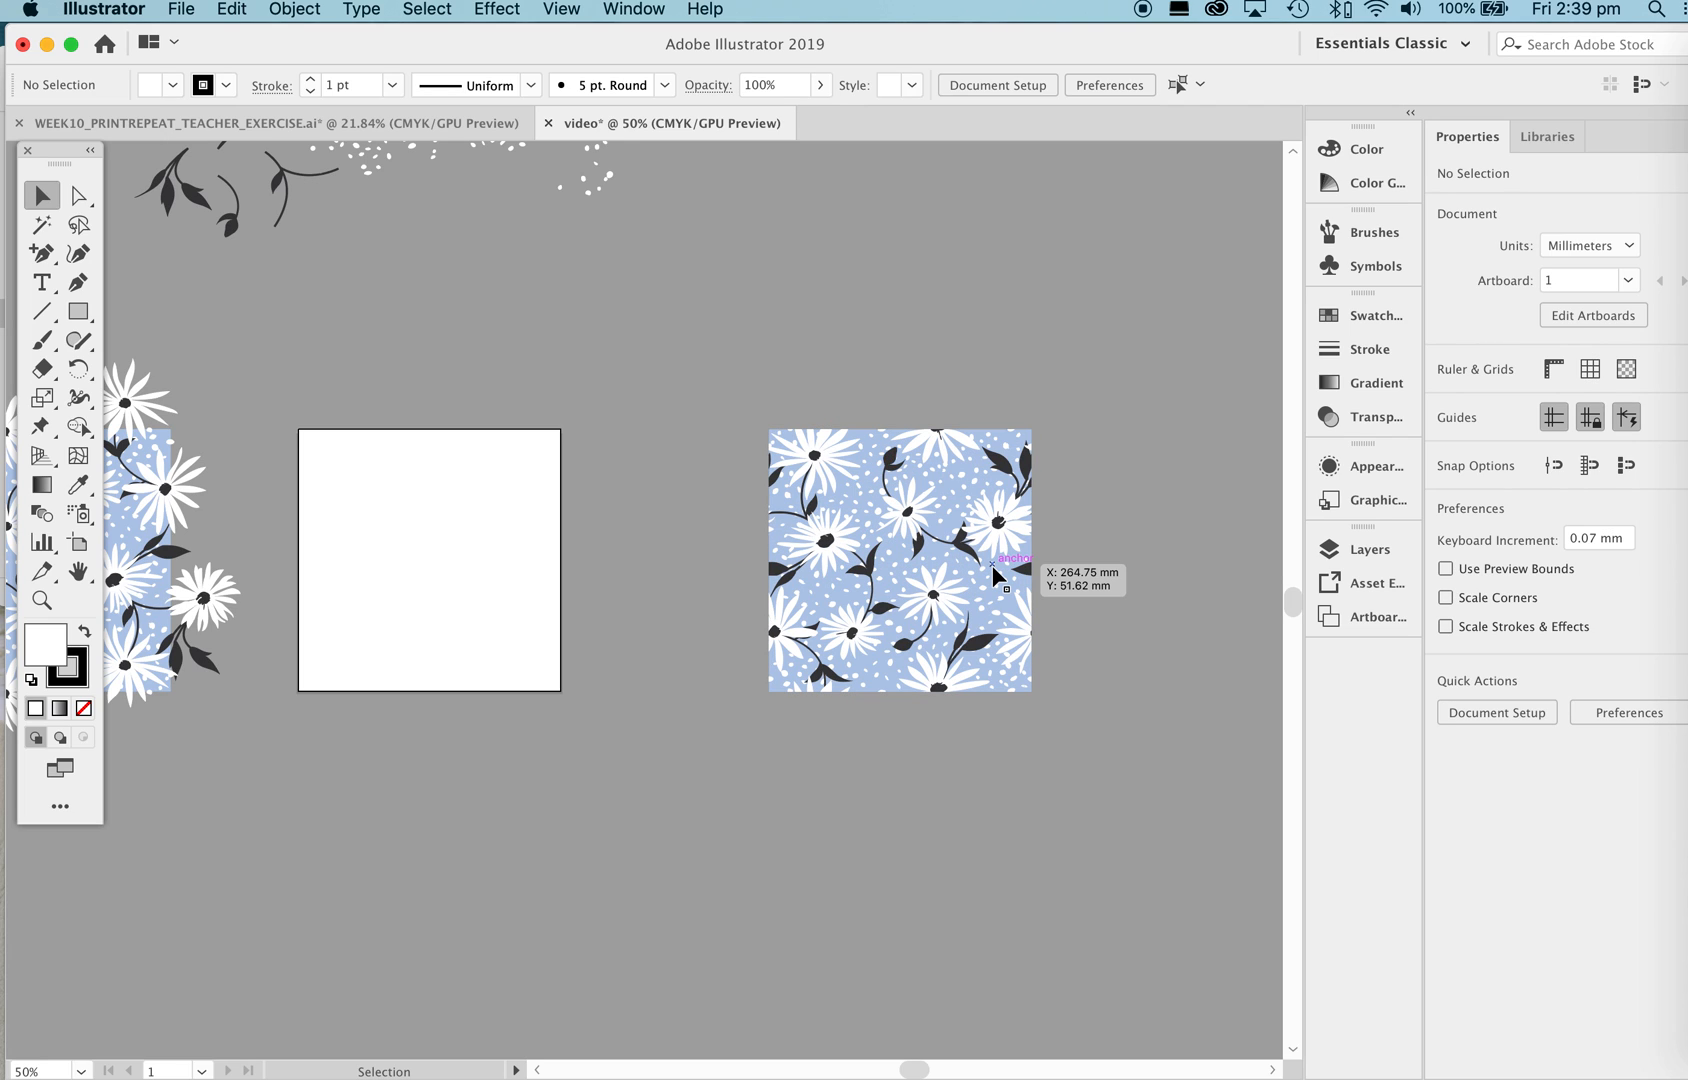
{"action": "left_click_drag", "start_coordinate": [539, 501], "coordinate": [720, 574]}
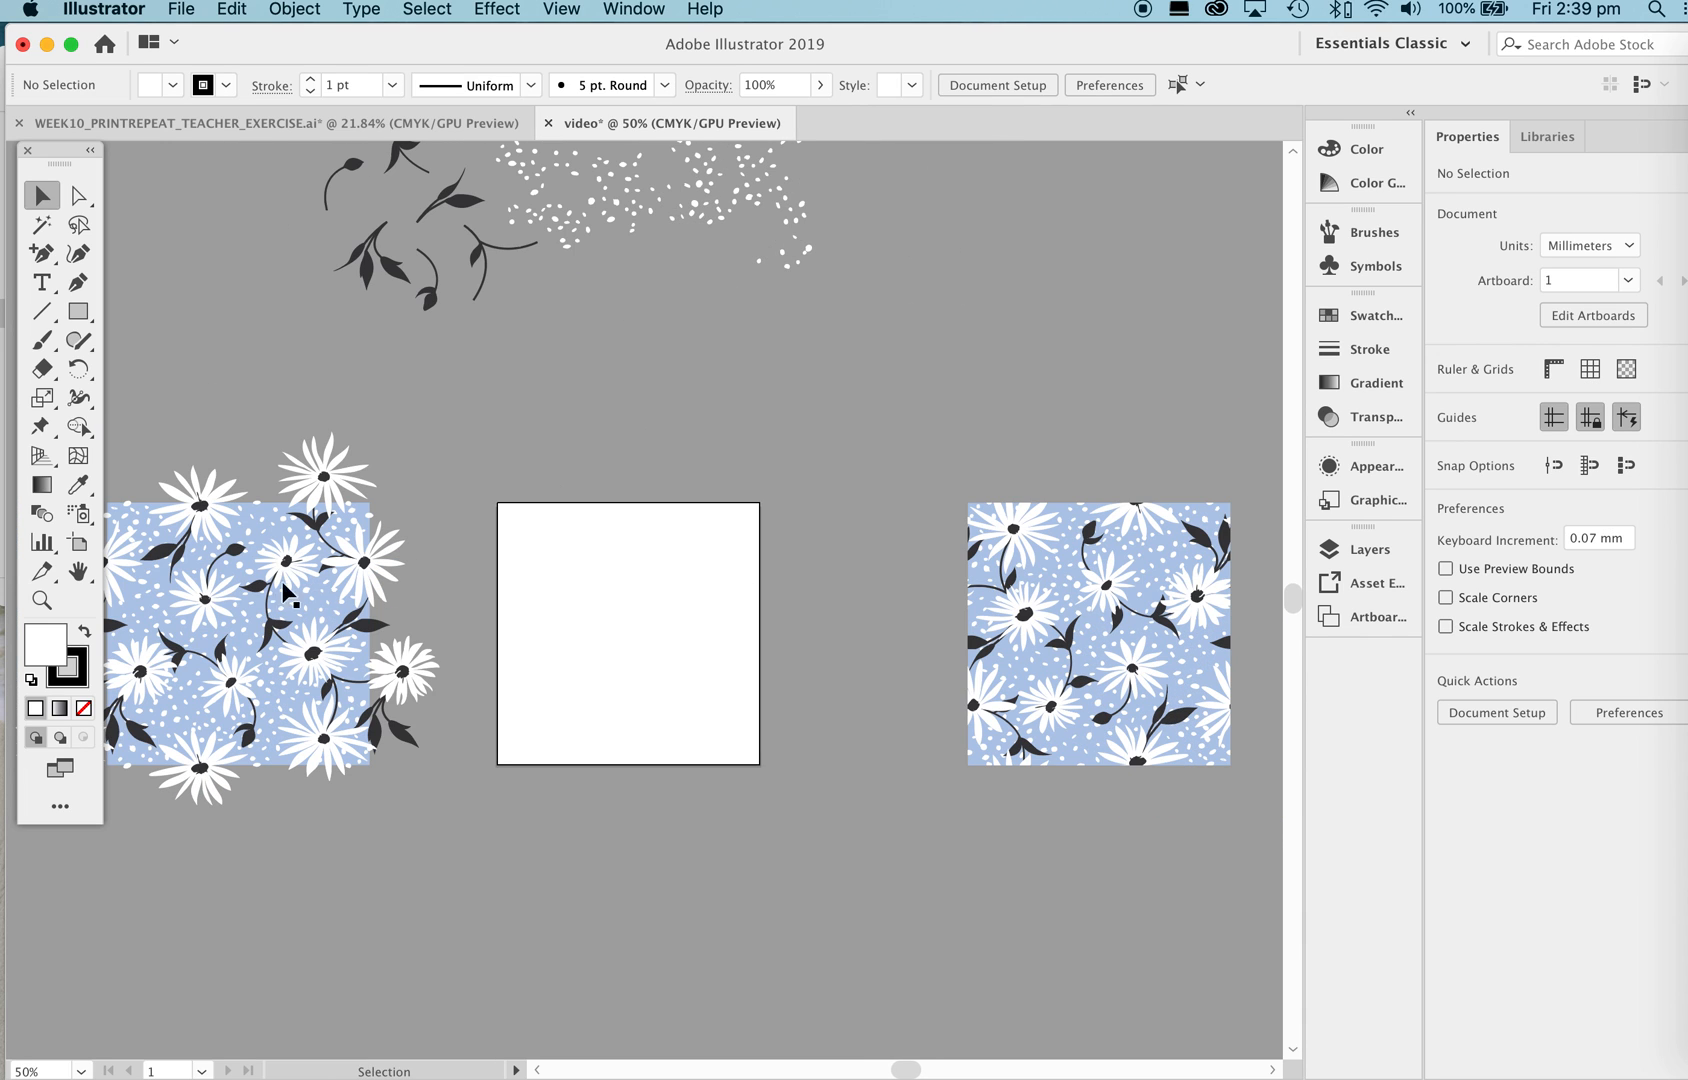
{"action": "scroll", "coordinate": [539, 584], "scroll_direction": "left", "scroll_amount": 5}
{"action": "left_click_drag", "start_coordinate": [600, 556], "coordinate": [475, 555]}
{"action": "left_click_drag", "start_coordinate": [892, 613], "coordinate": [641, 618]}
{"action": "left_click", "coordinate": [1048, 645]}
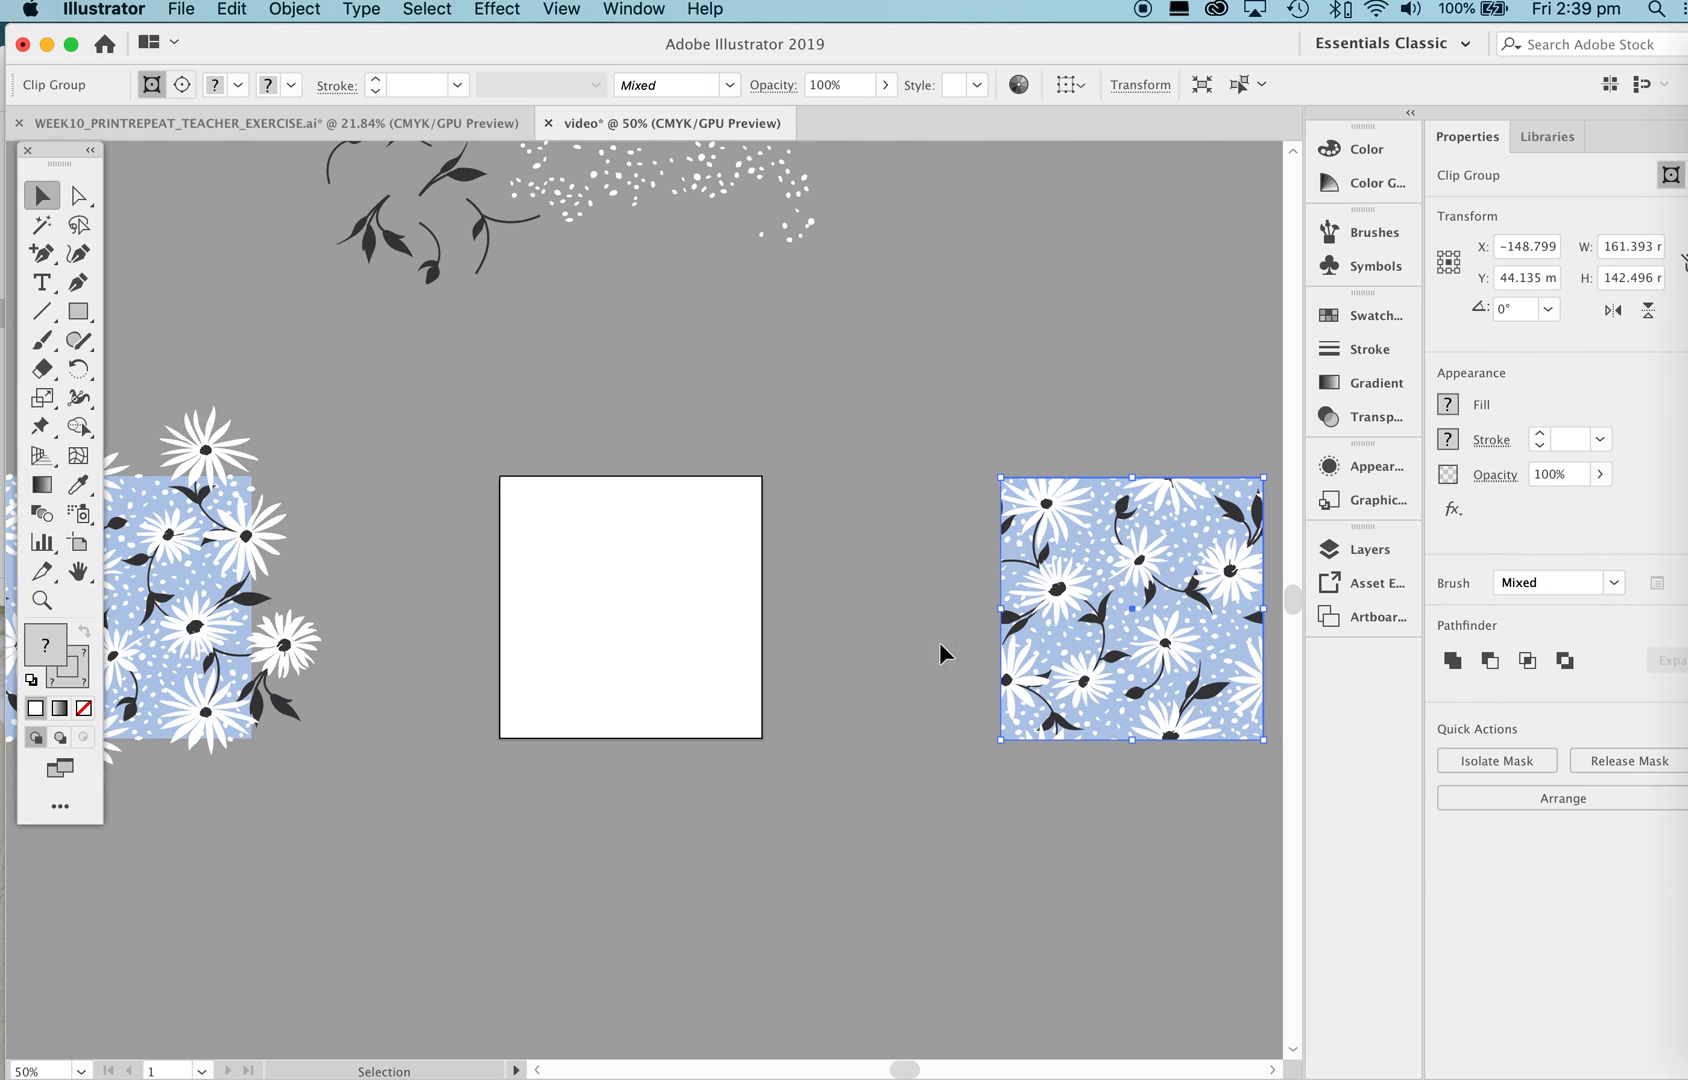
{"action": "left_click", "coordinate": [940, 645]}
{"action": "left_click_drag", "start_coordinate": [591, 414], "coordinate": [591, 412]}
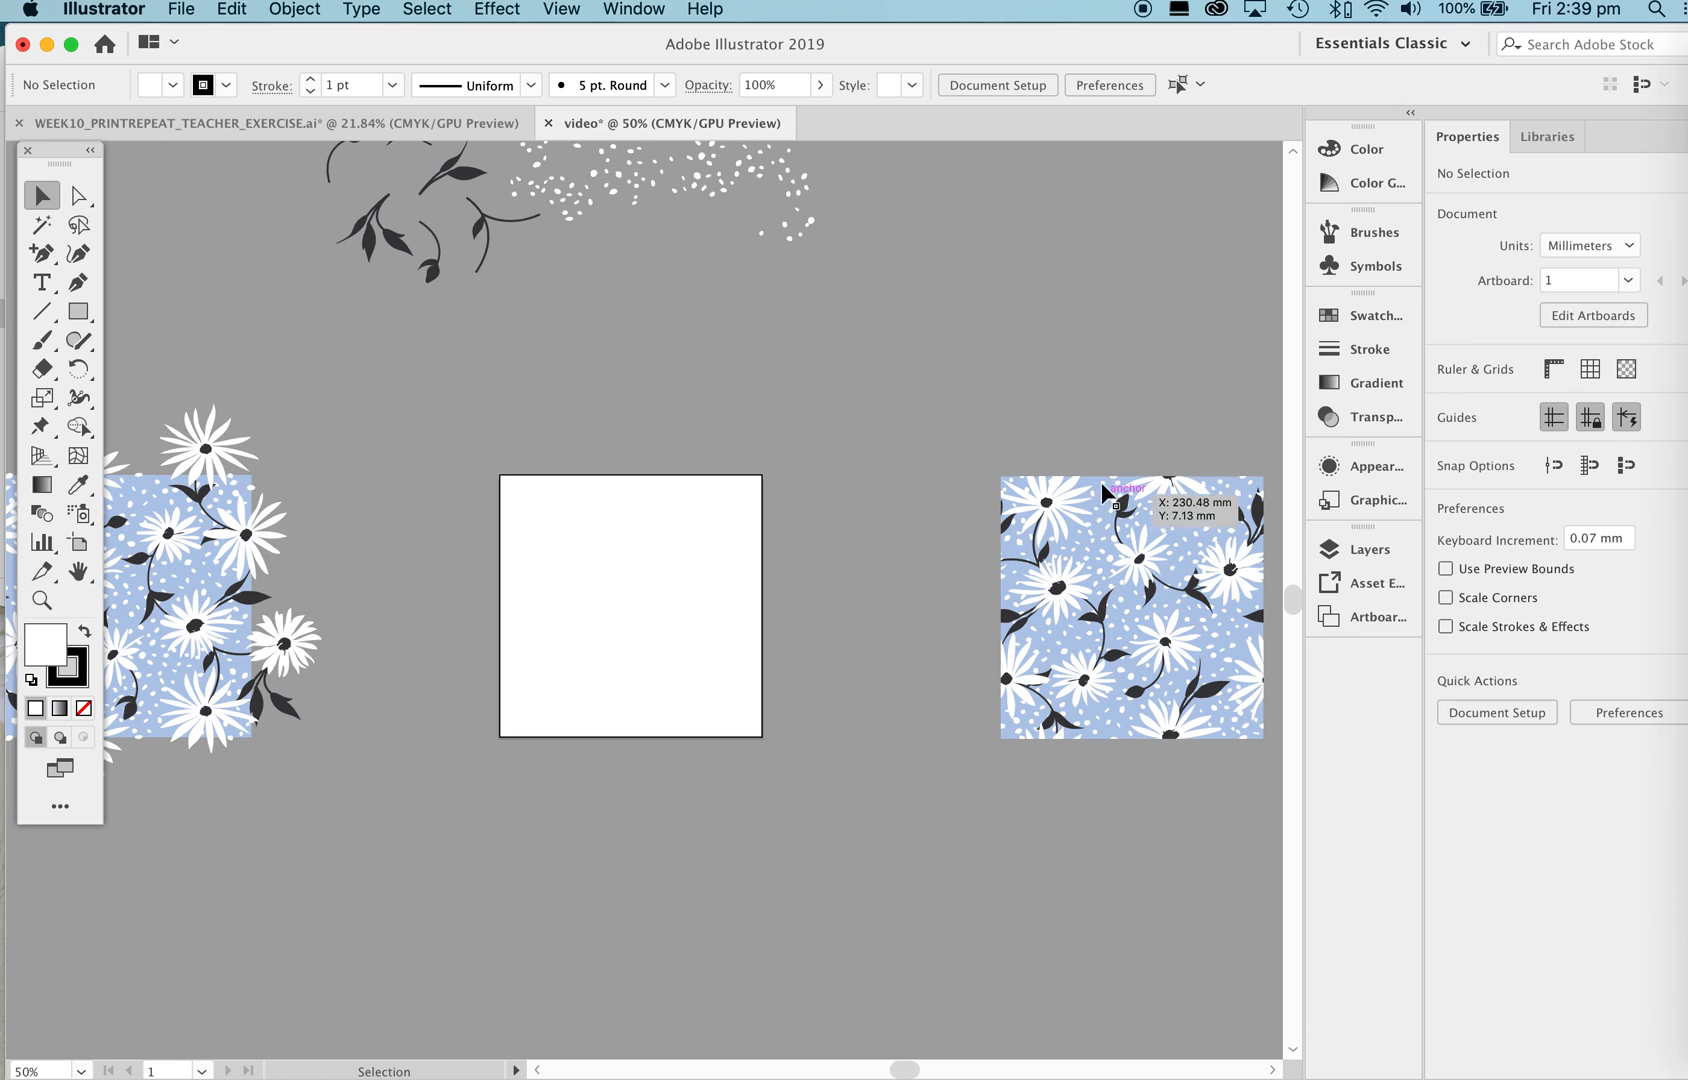
Create a rectangle 100 mm wide and 100 mm high near the artboard.
{"action": "left_click", "coordinate": [77, 313]}
{"action": "left_click", "coordinate": [585, 404]}
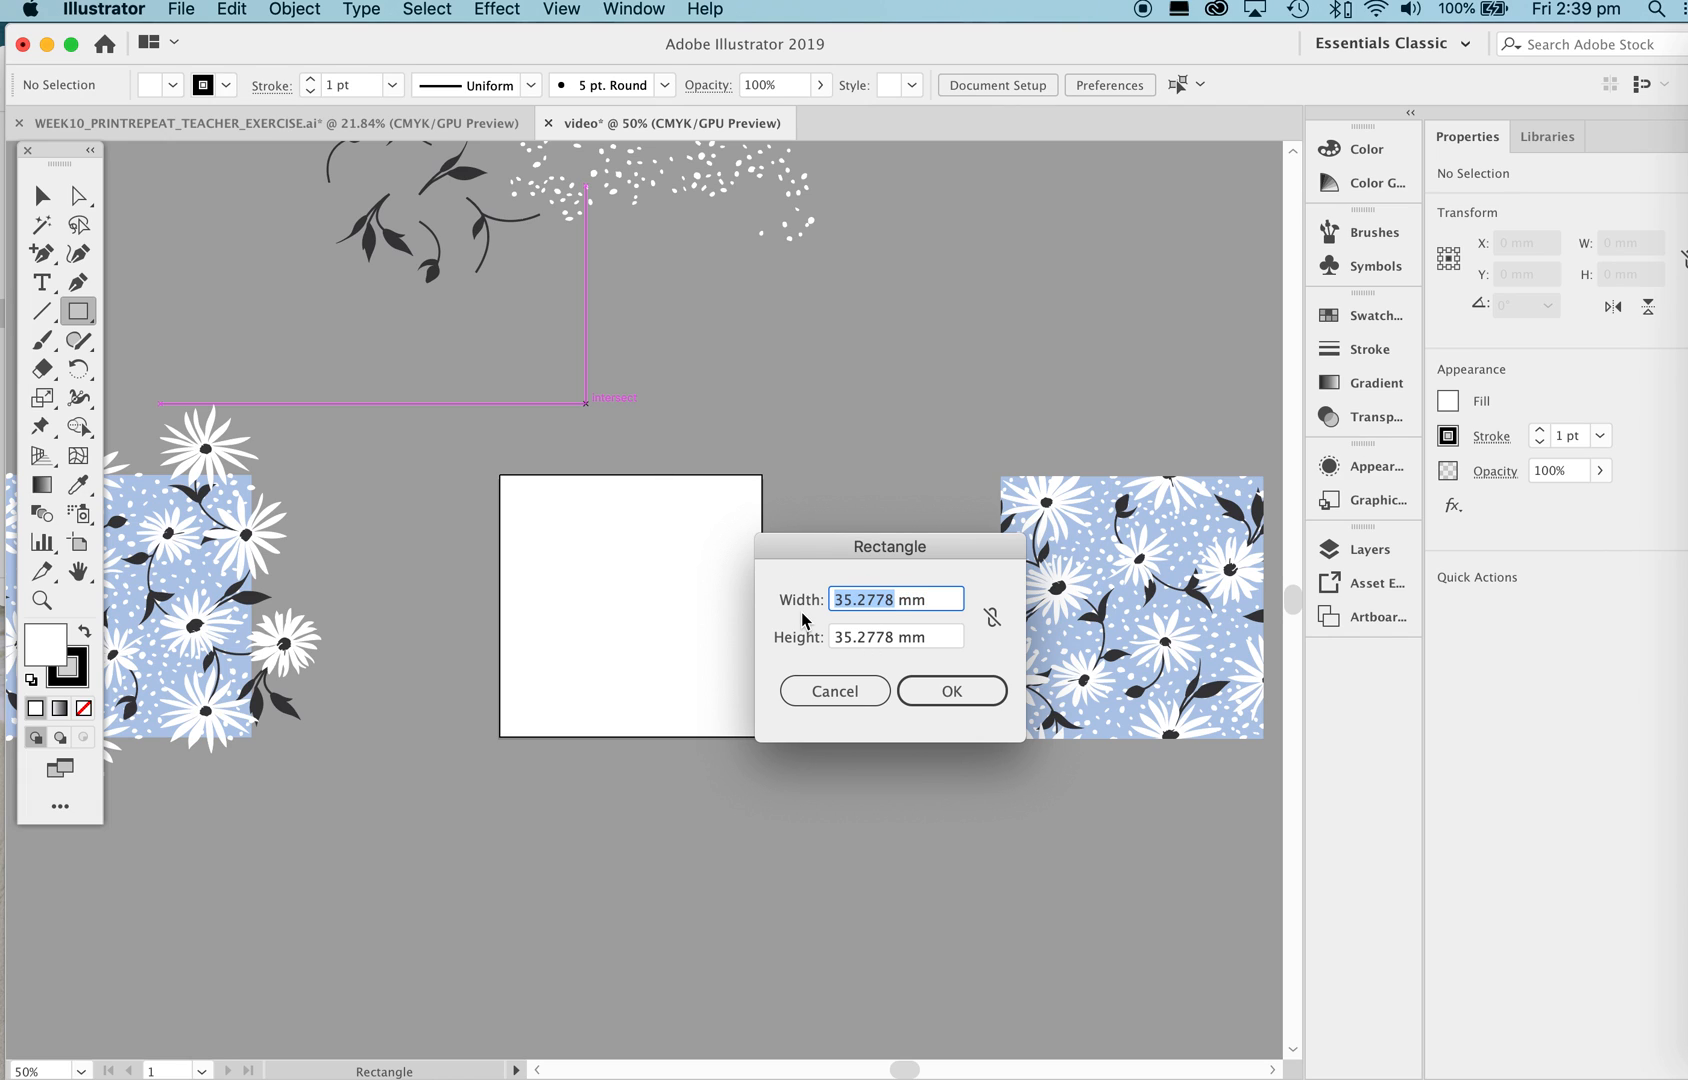
{"action": "type", "text": "100"}
{"action": "key", "text": "Tab"}
{"action": "type", "text": "100"}
{"action": "left_click", "coordinate": [951, 690]}
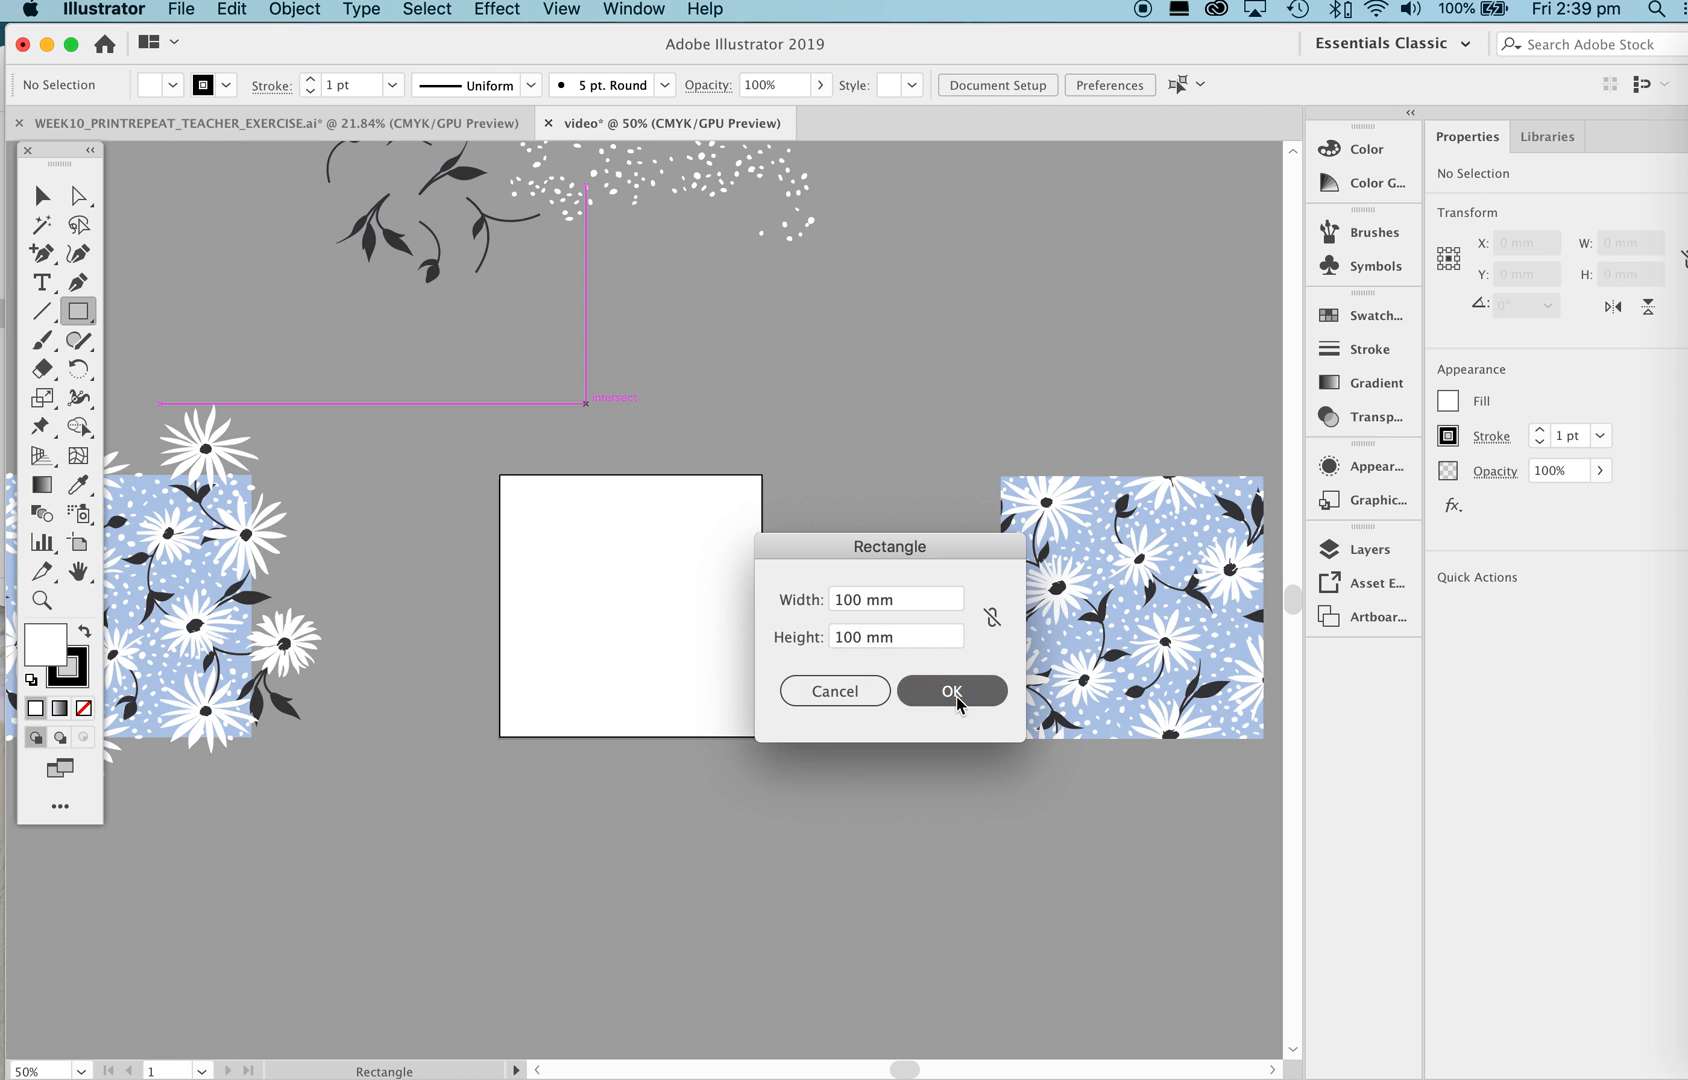
Remove the new square's stroke and fill it with the saved light-blue swatch.
{"action": "left_click", "coordinate": [83, 708]}
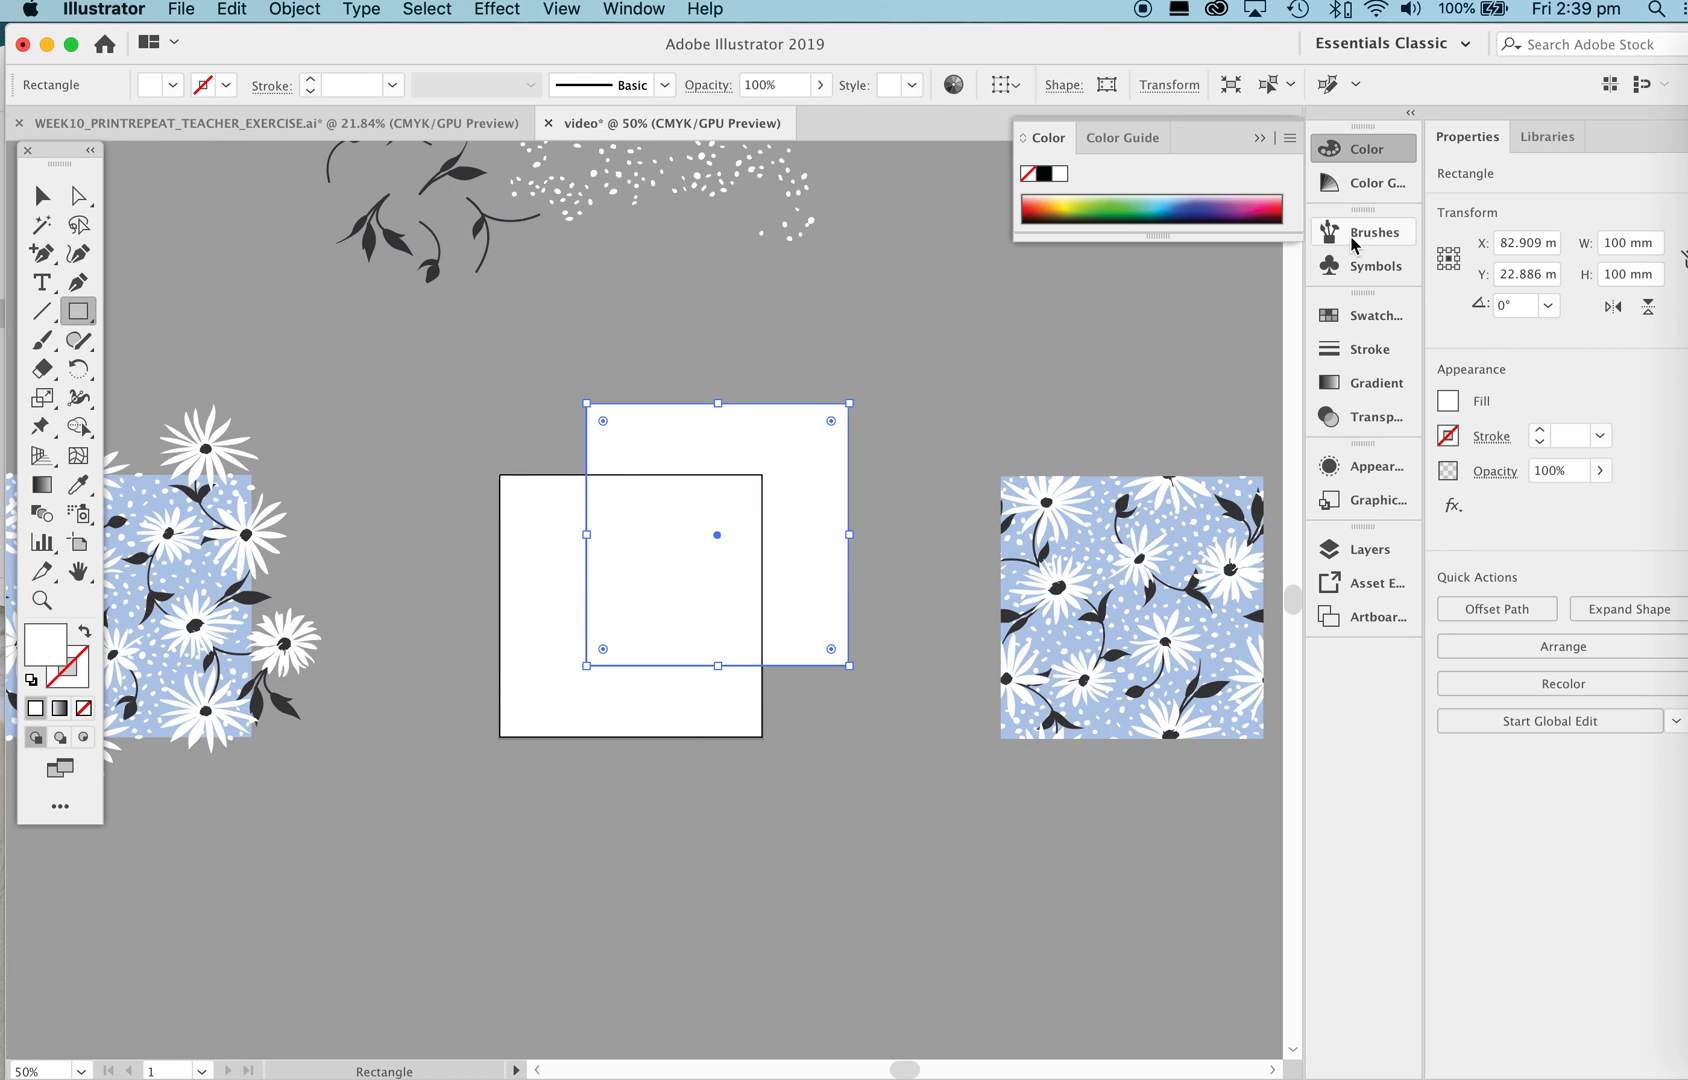
{"action": "left_click", "coordinate": [1327, 318]}
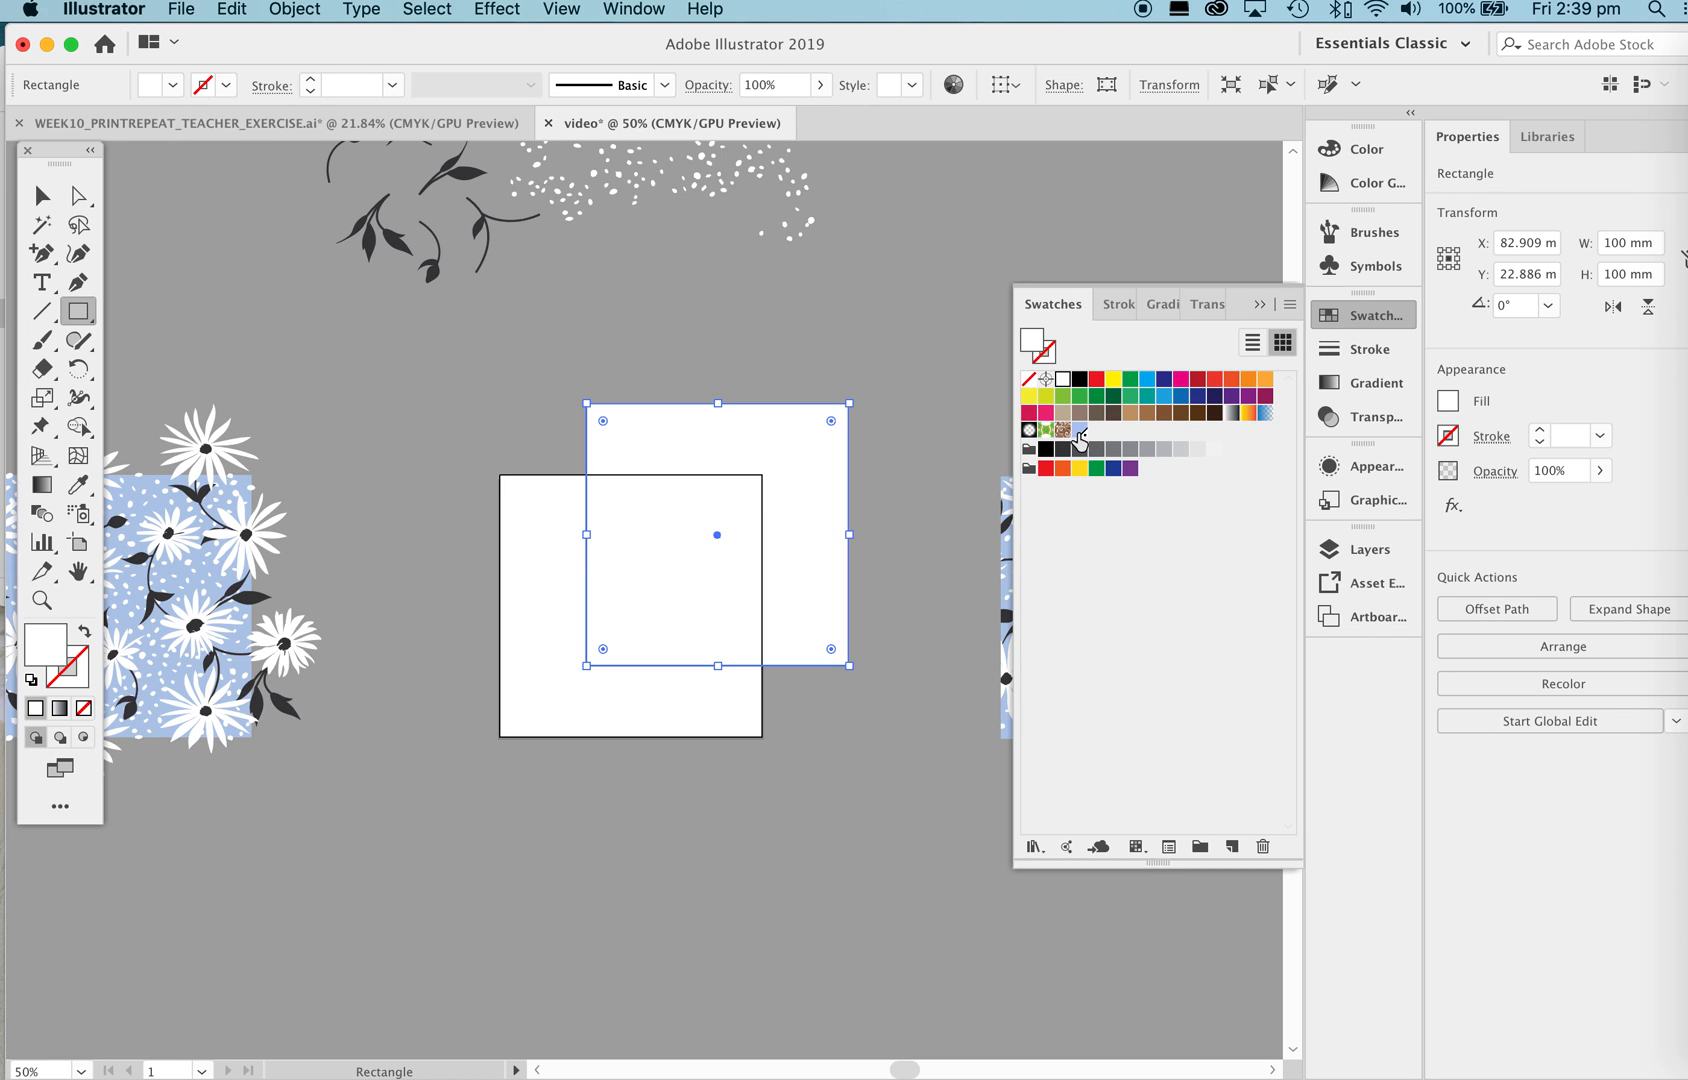
{"action": "left_click", "coordinate": [1080, 432]}
Try to place the light-blue square over the artboard.
{"action": "key", "text": "z"}
{"action": "left_click_drag", "start_coordinate": [685, 436], "coordinate": [799, 501]}
{"action": "key", "text": "v"}
{"action": "left_click_drag", "start_coordinate": [722, 452], "coordinate": [603, 549]}
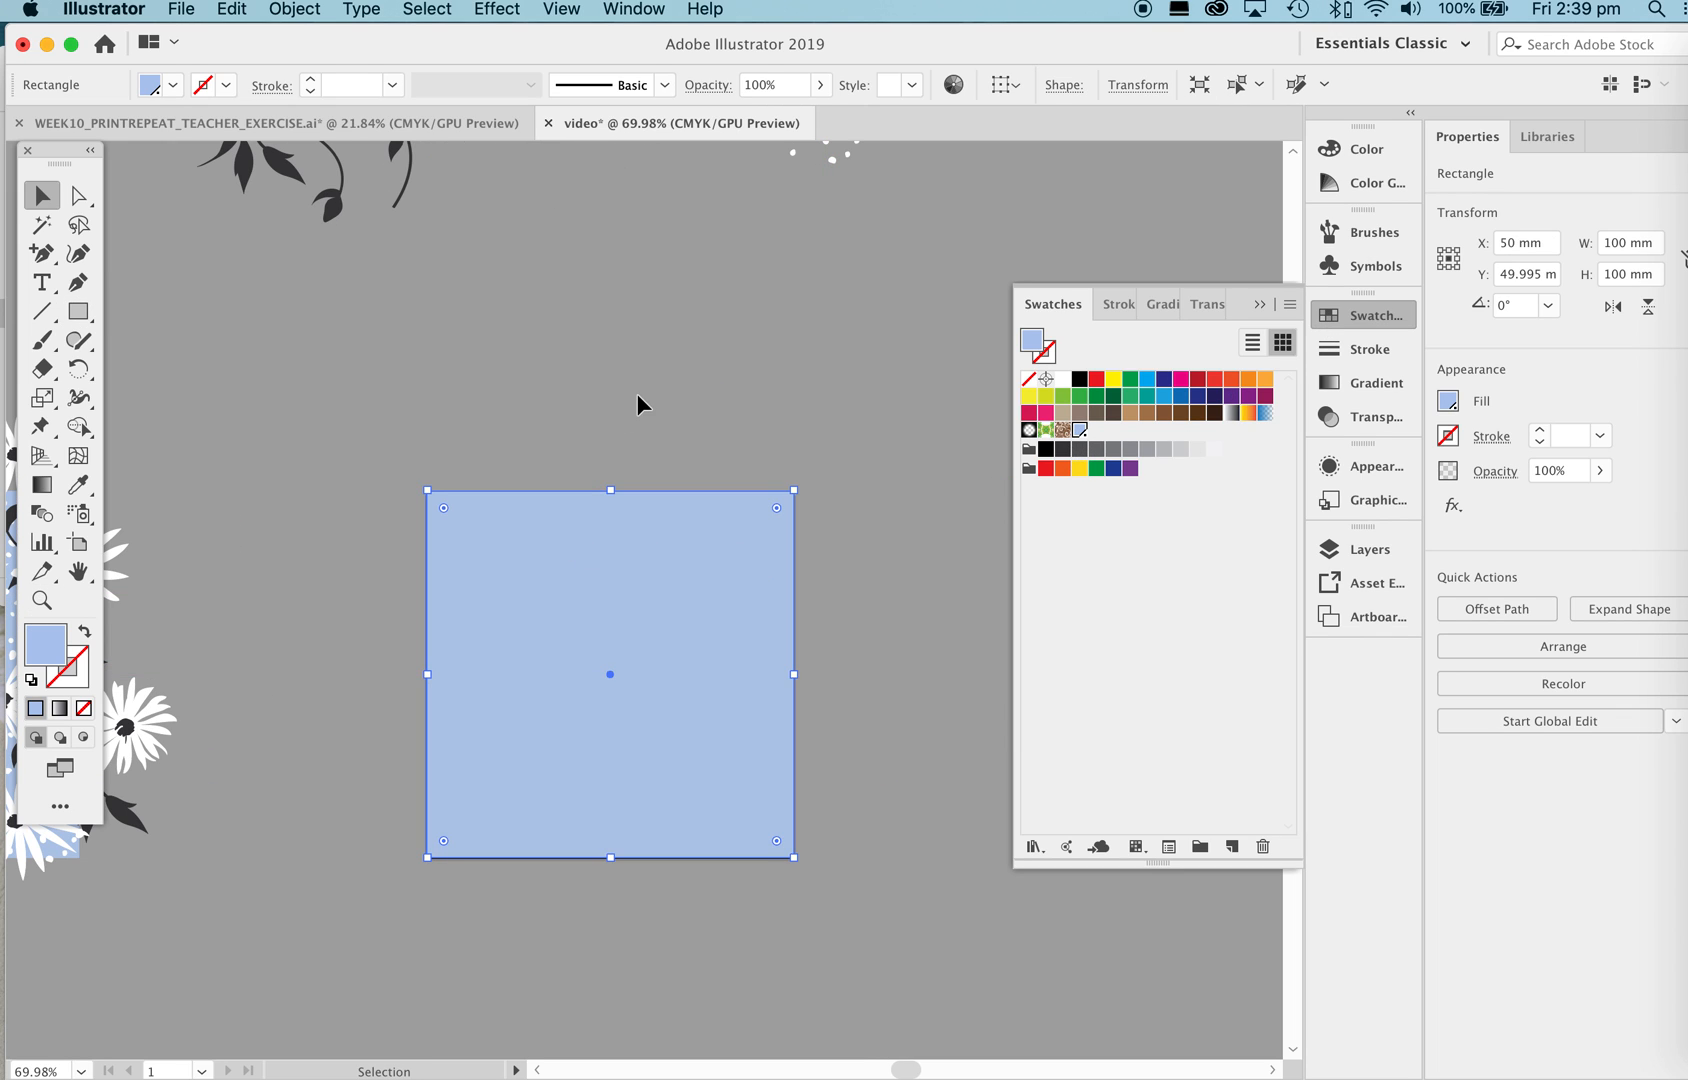
{"action": "left_click", "coordinate": [637, 394]}
{"action": "right_click", "coordinate": [1254, 314]}
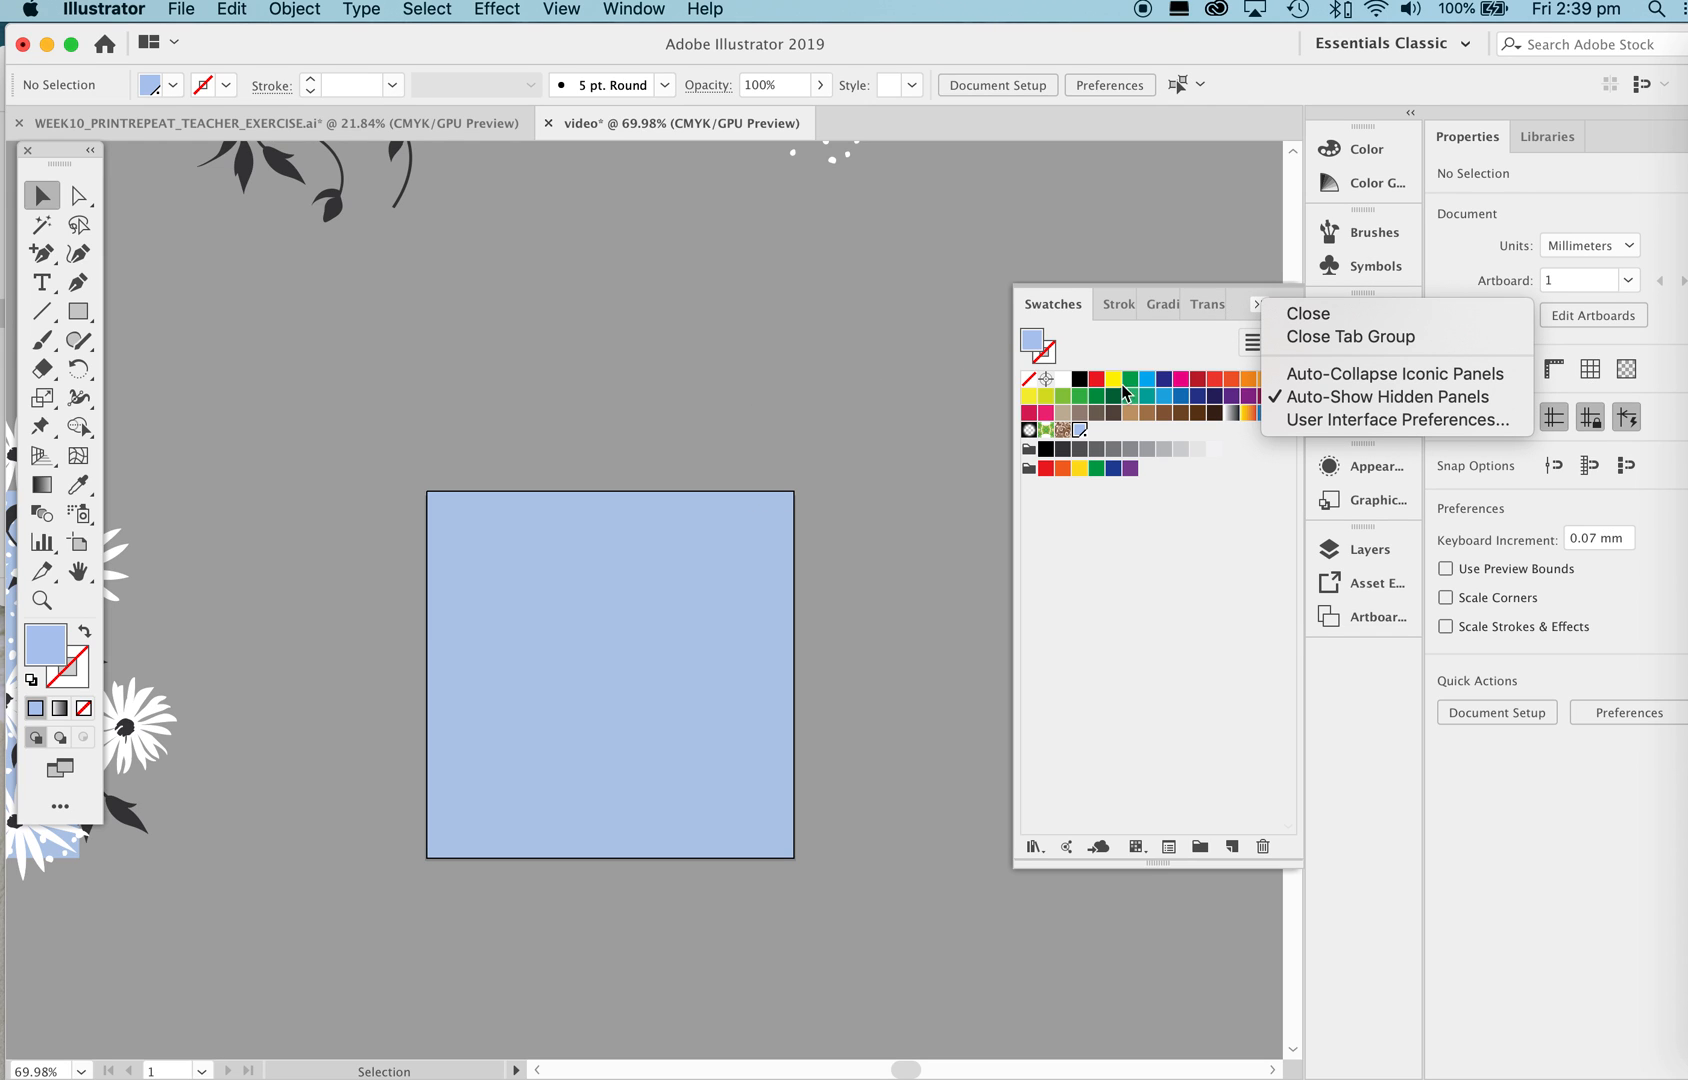
{"action": "left_click", "coordinate": [597, 580]}
{"action": "key", "text": "super+z"}
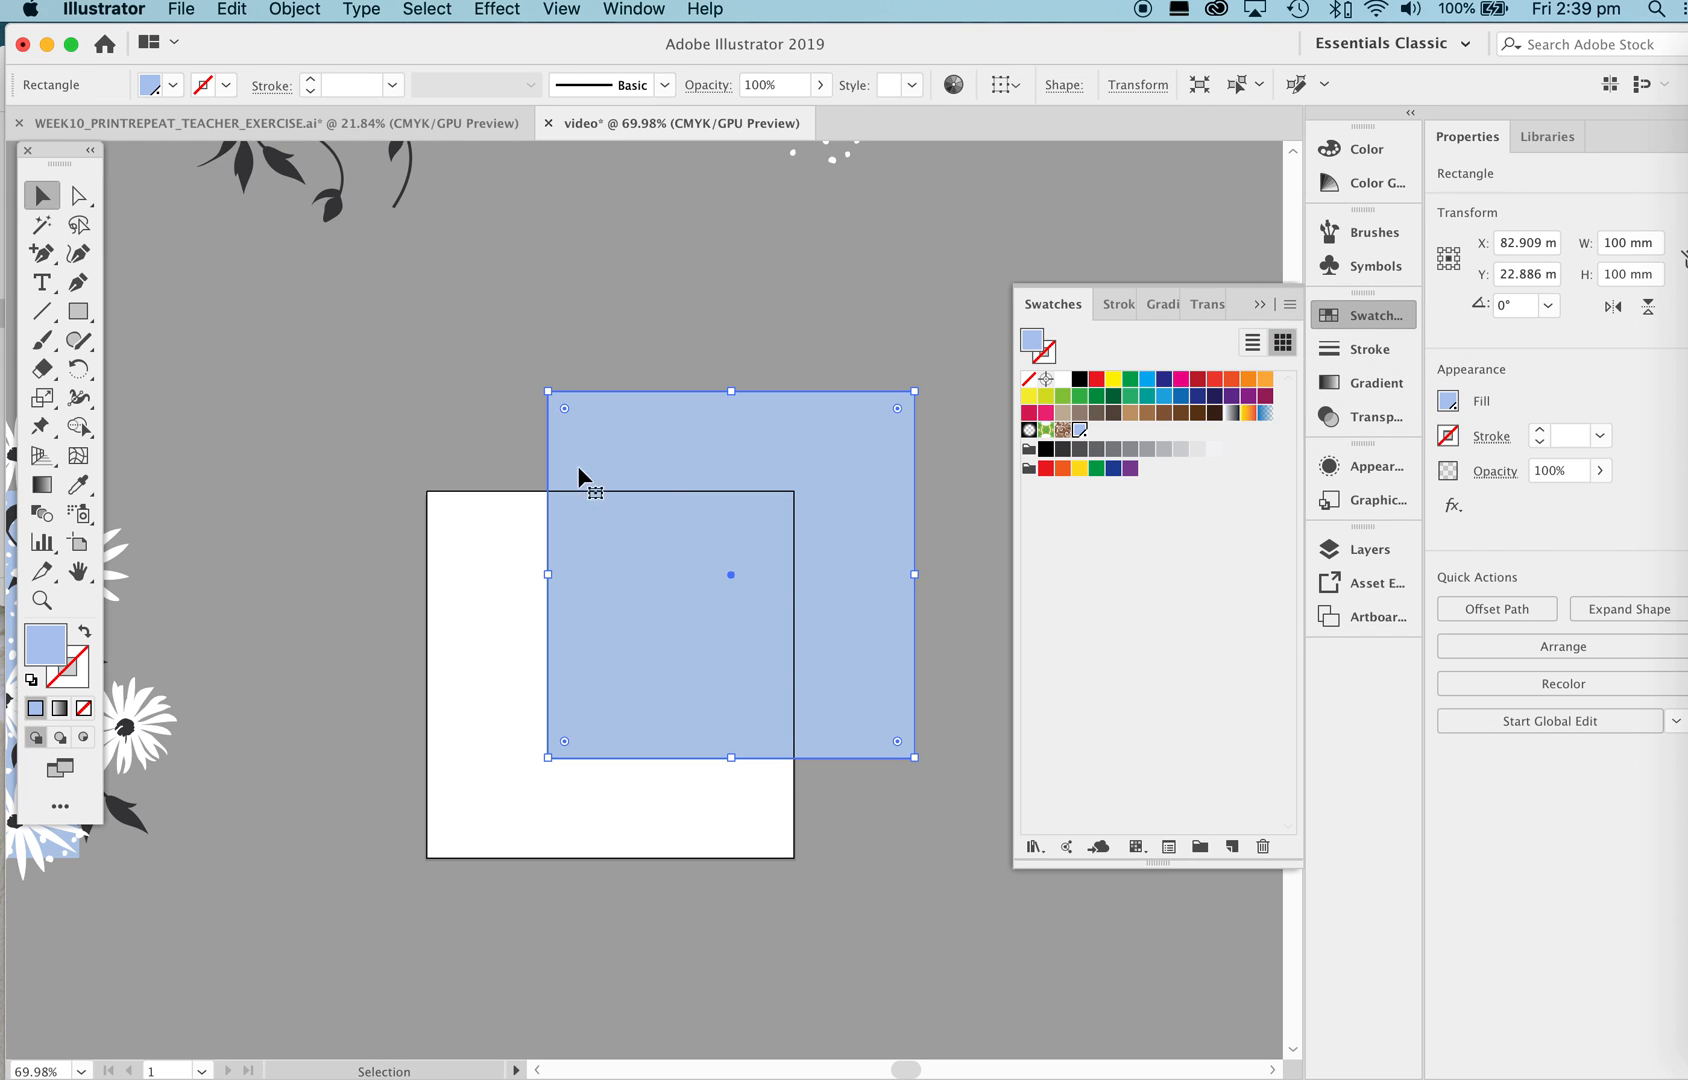
Snap the light-blue square exactly onto the artboard by its upper-left corner, centred at X 50 mm, Y 50 mm.
{"action": "key", "text": "z"}
{"action": "left_click_drag", "start_coordinate": [465, 454], "coordinate": [659, 527]}
{"action": "left_click", "coordinate": [661, 528]}
{"action": "key", "text": "v"}
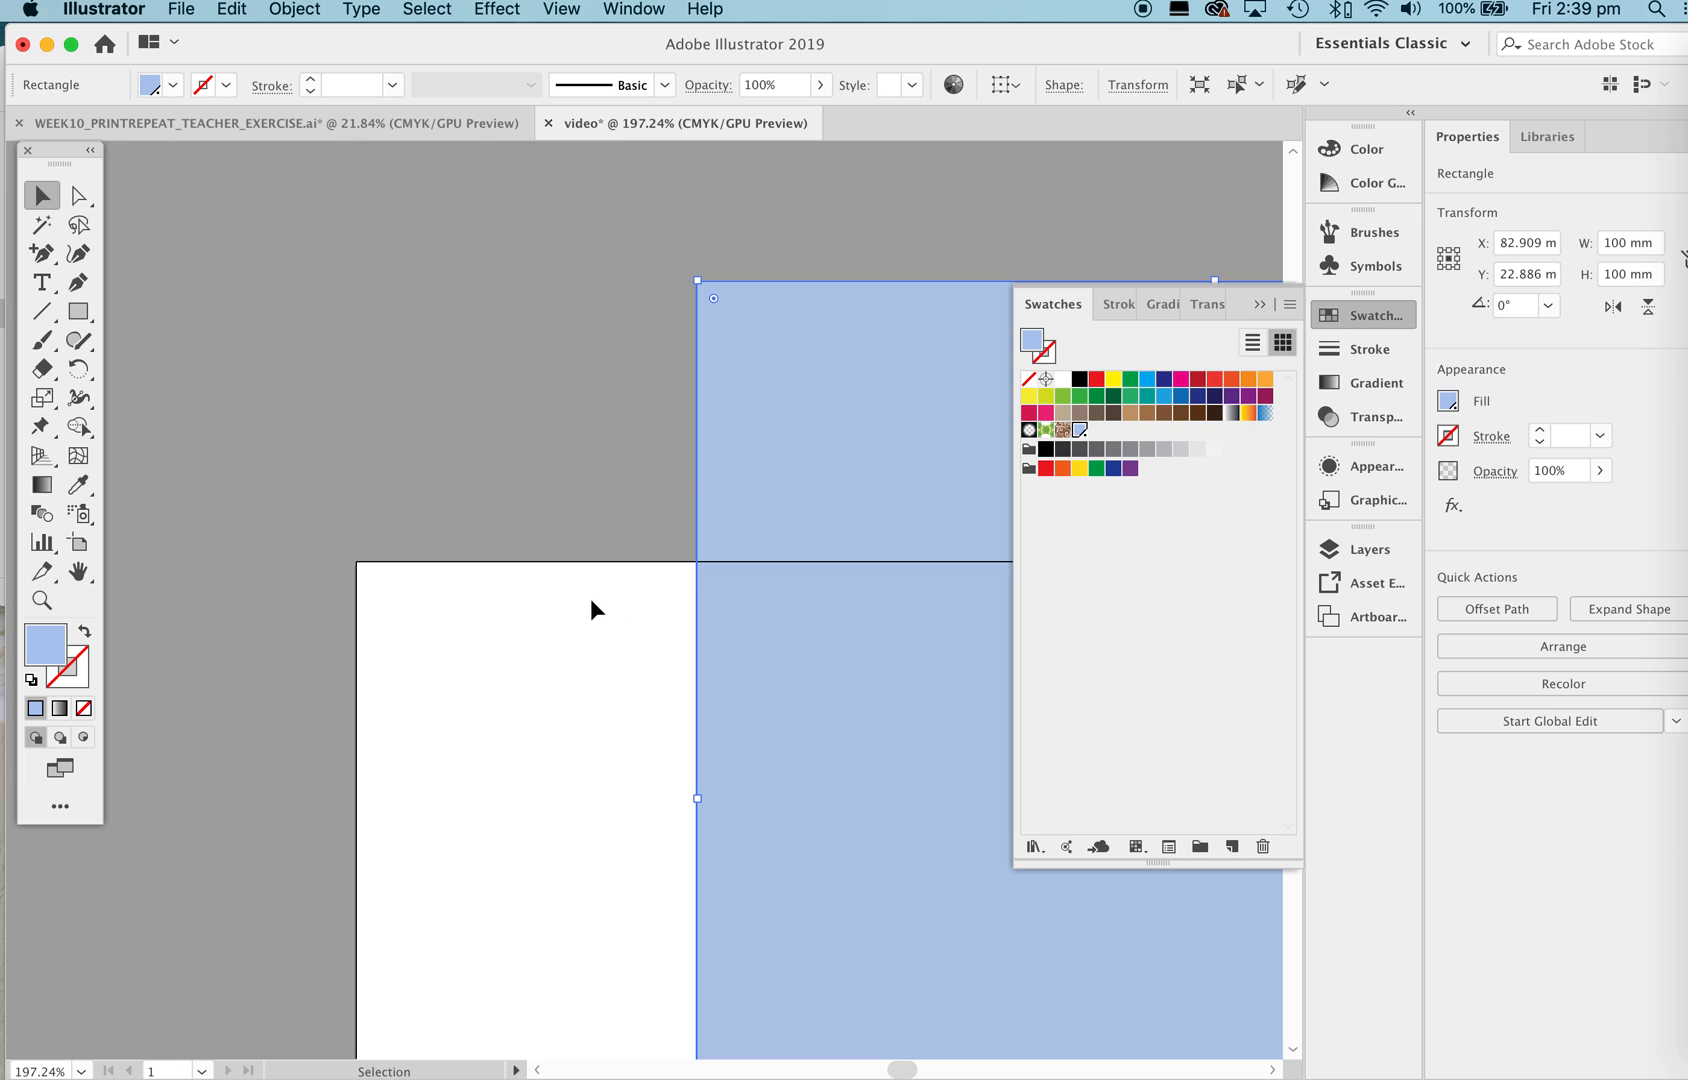
{"action": "scroll", "coordinate": [553, 527], "scroll_direction": "up", "scroll_amount": 2}
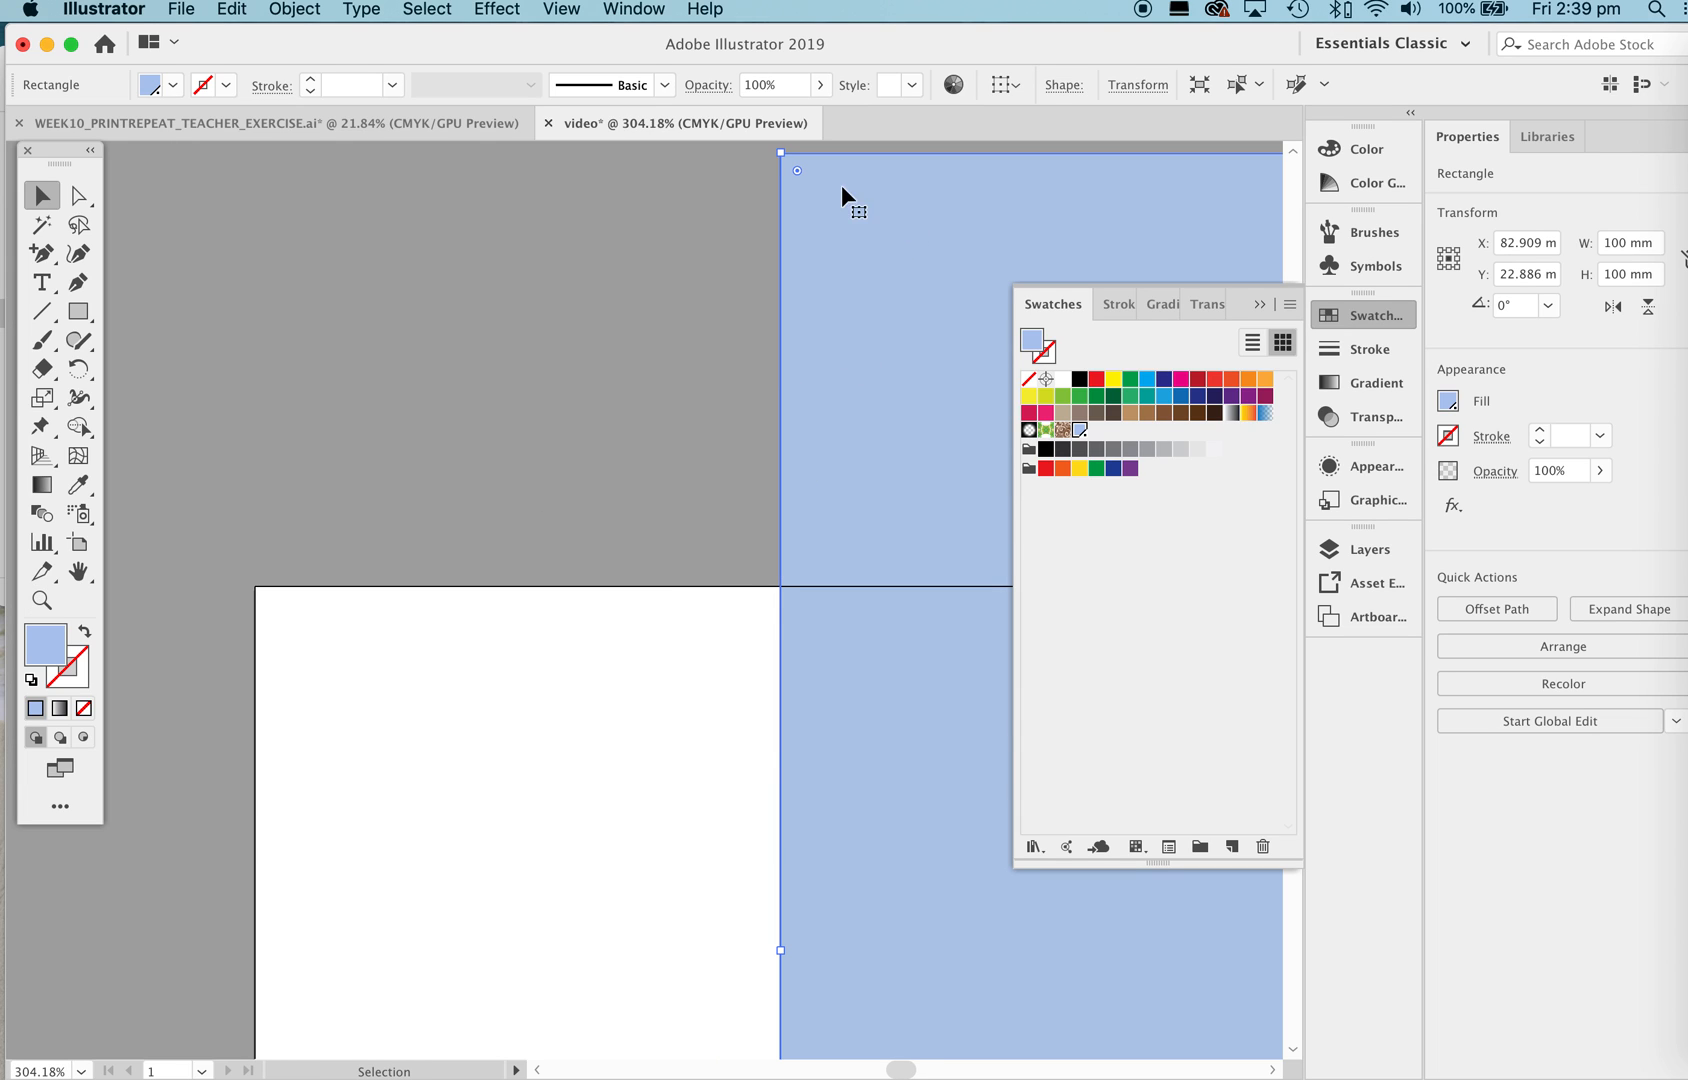
{"action": "left_click_drag", "start_coordinate": [830, 180], "coordinate": [306, 607]}
Duplicate the light-blue square in place and remove the duplicate's fill.
{"action": "key", "text": "z"}
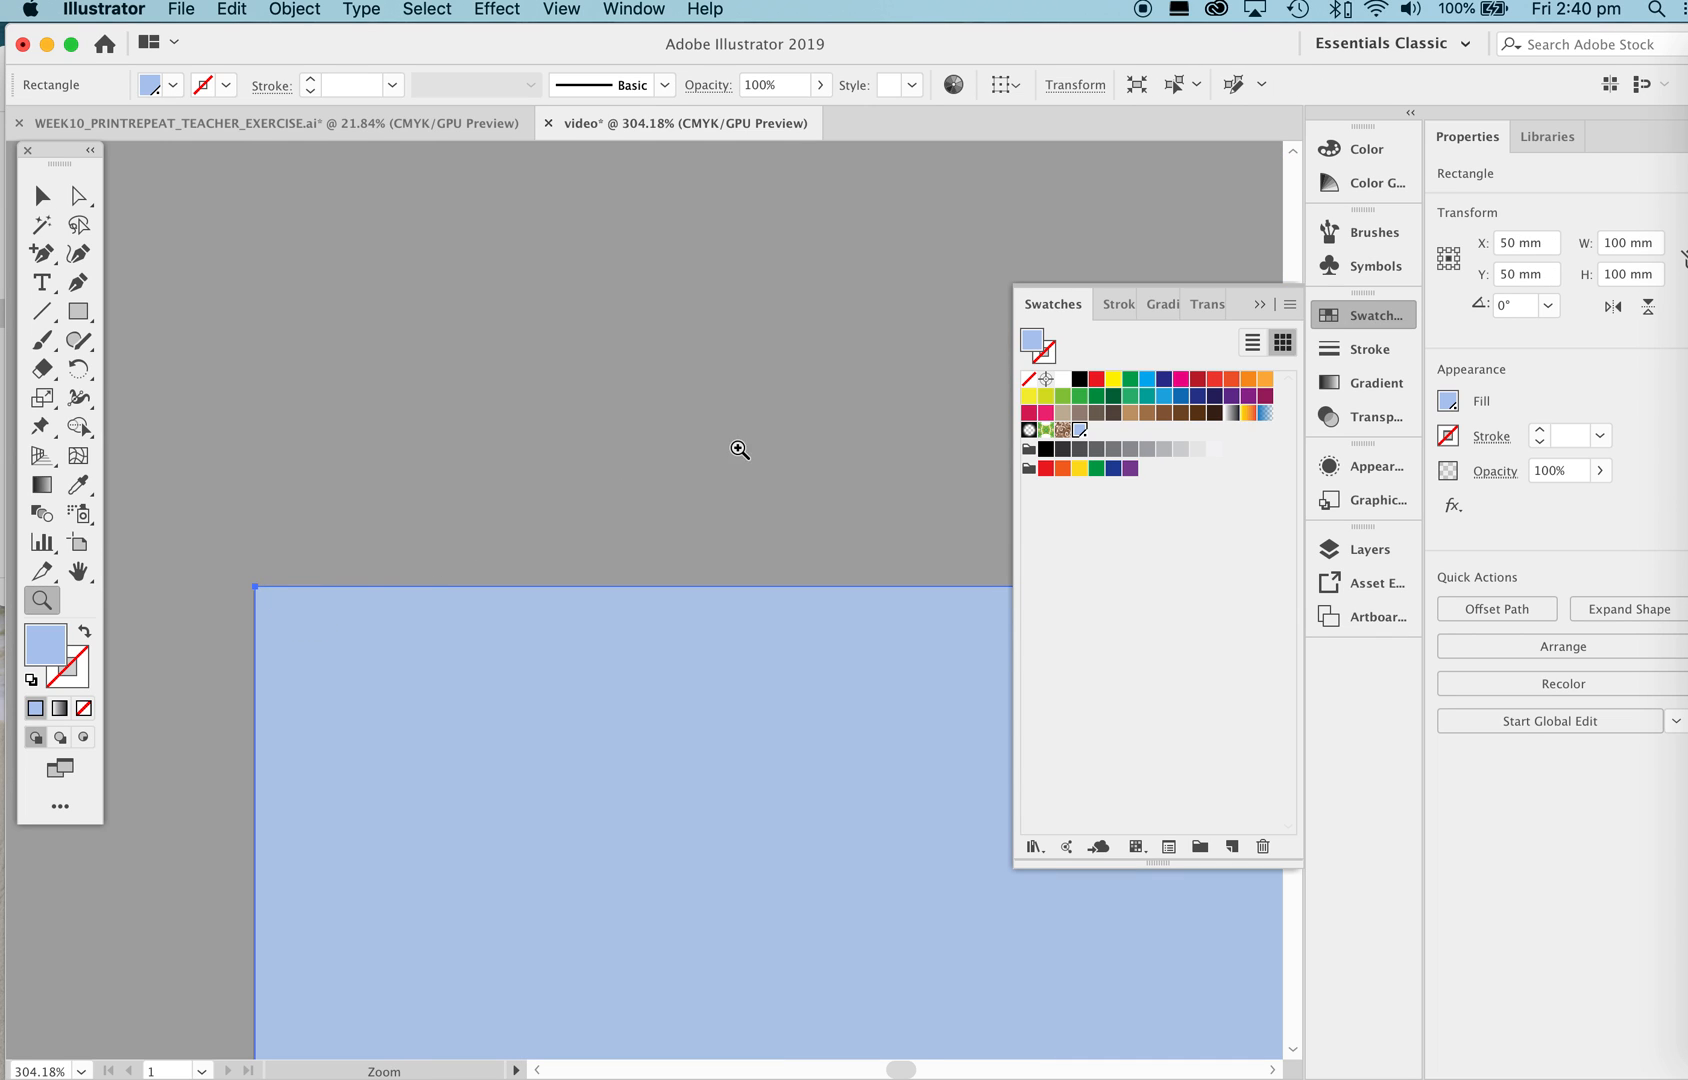
{"action": "left_click", "coordinate": [780, 427], "text": "alt"}
{"action": "left_click", "coordinate": [1268, 303]}
{"action": "left_click_drag", "start_coordinate": [908, 493], "coordinate": [694, 343]}
{"action": "key", "text": "v"}
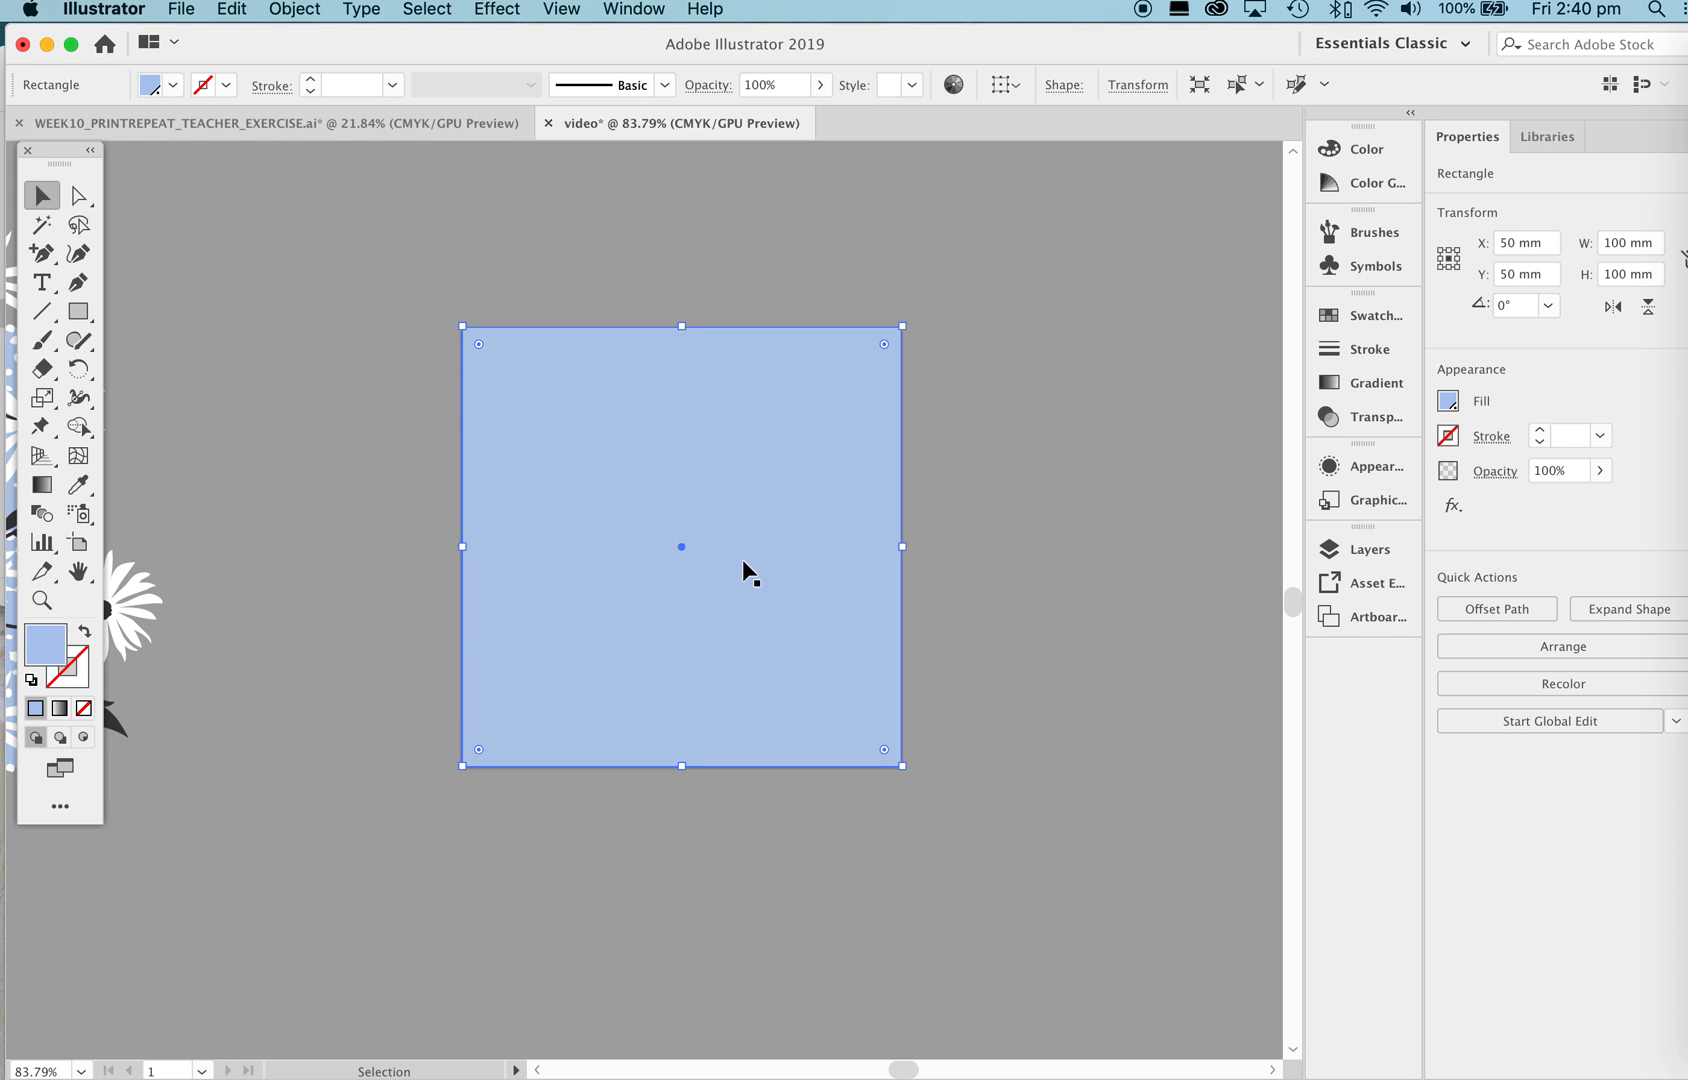
{"action": "left_click", "coordinate": [84, 711]}
{"action": "left_click", "coordinate": [478, 350]}
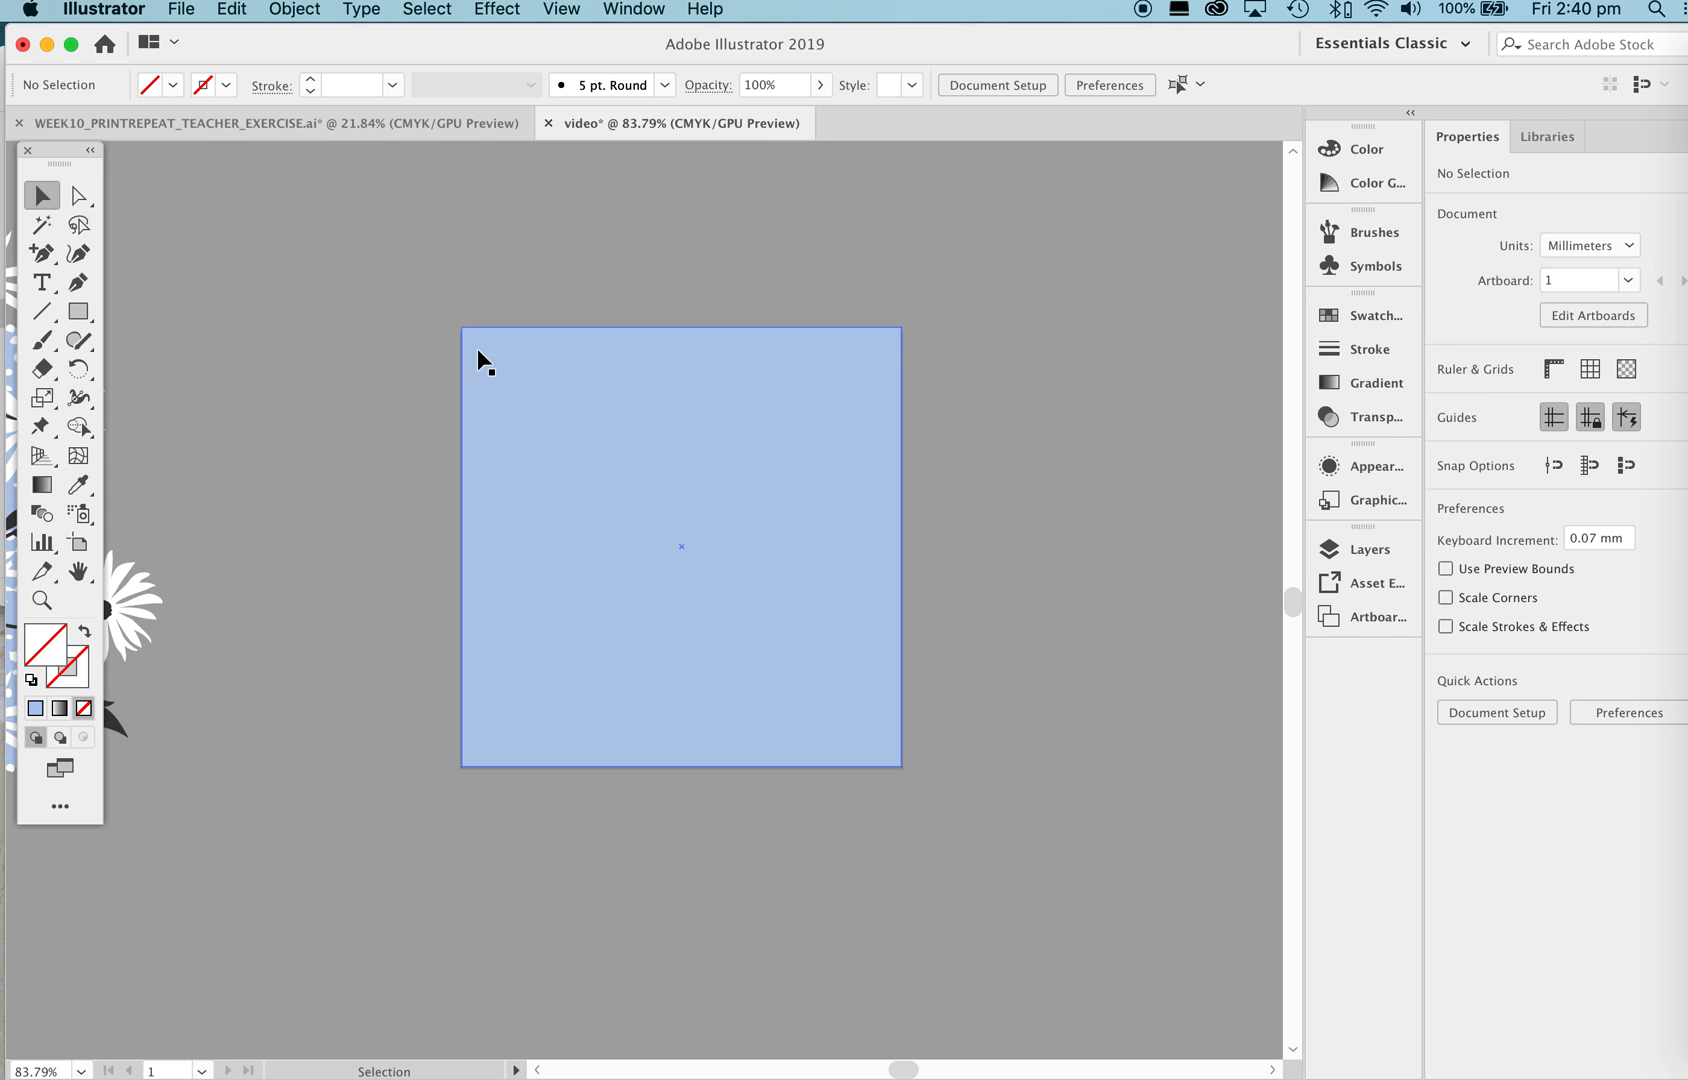
Try pulling the filled and unfilled squares apart on the artboard, and undo both moves.
{"action": "left_click_drag", "start_coordinate": [511, 349], "coordinate": [441, 390]}
{"action": "left_click", "coordinate": [498, 327]}
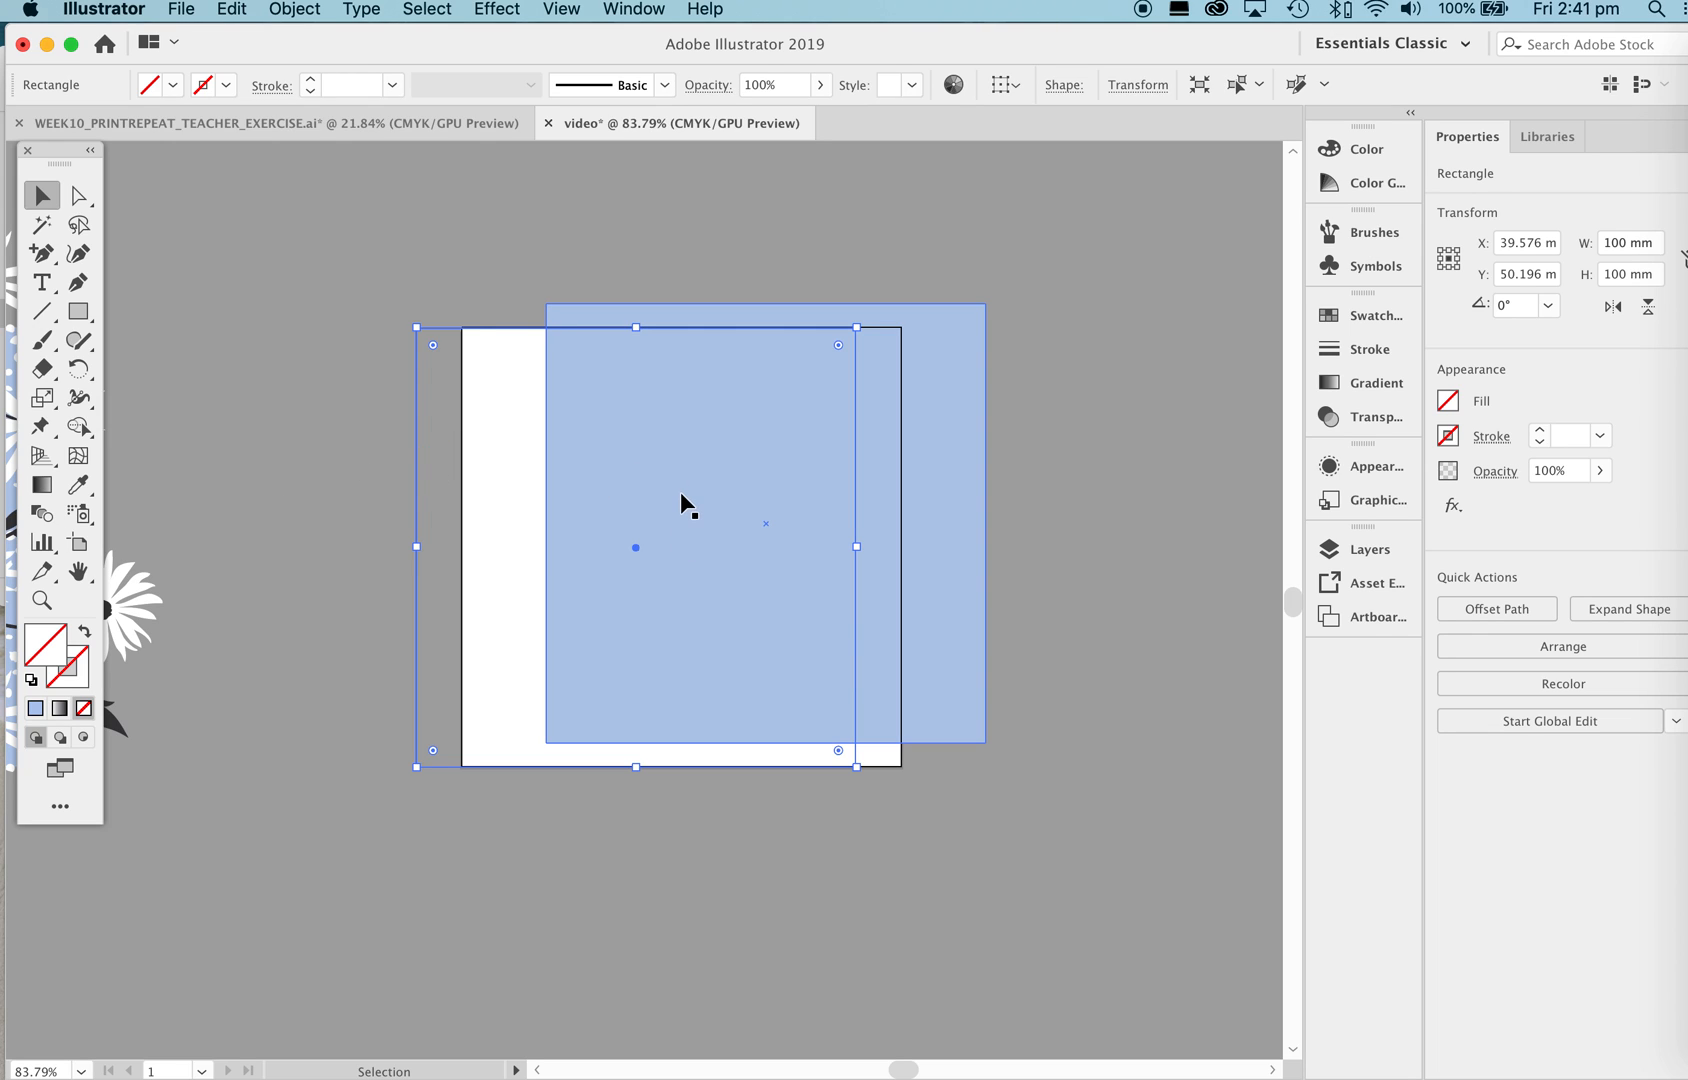
{"action": "key", "text": "super+z"}
{"action": "key", "text": "super+z"}
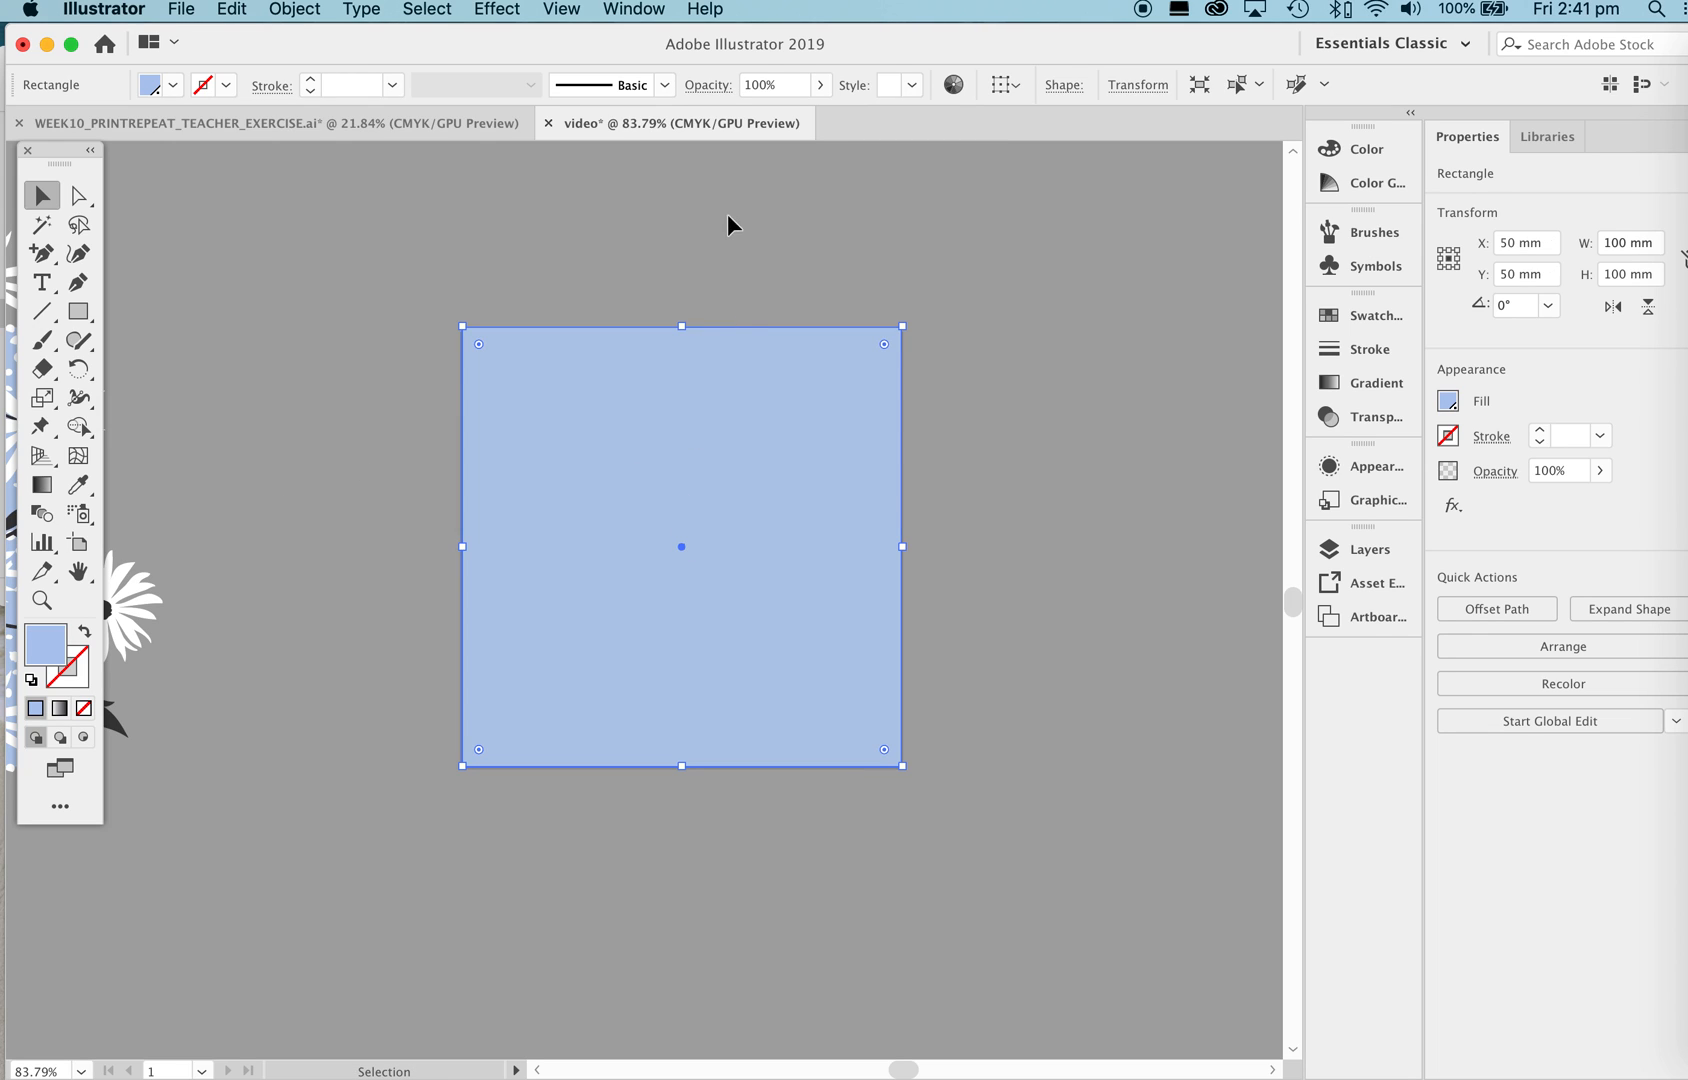
{"action": "left_click", "coordinate": [732, 251]}
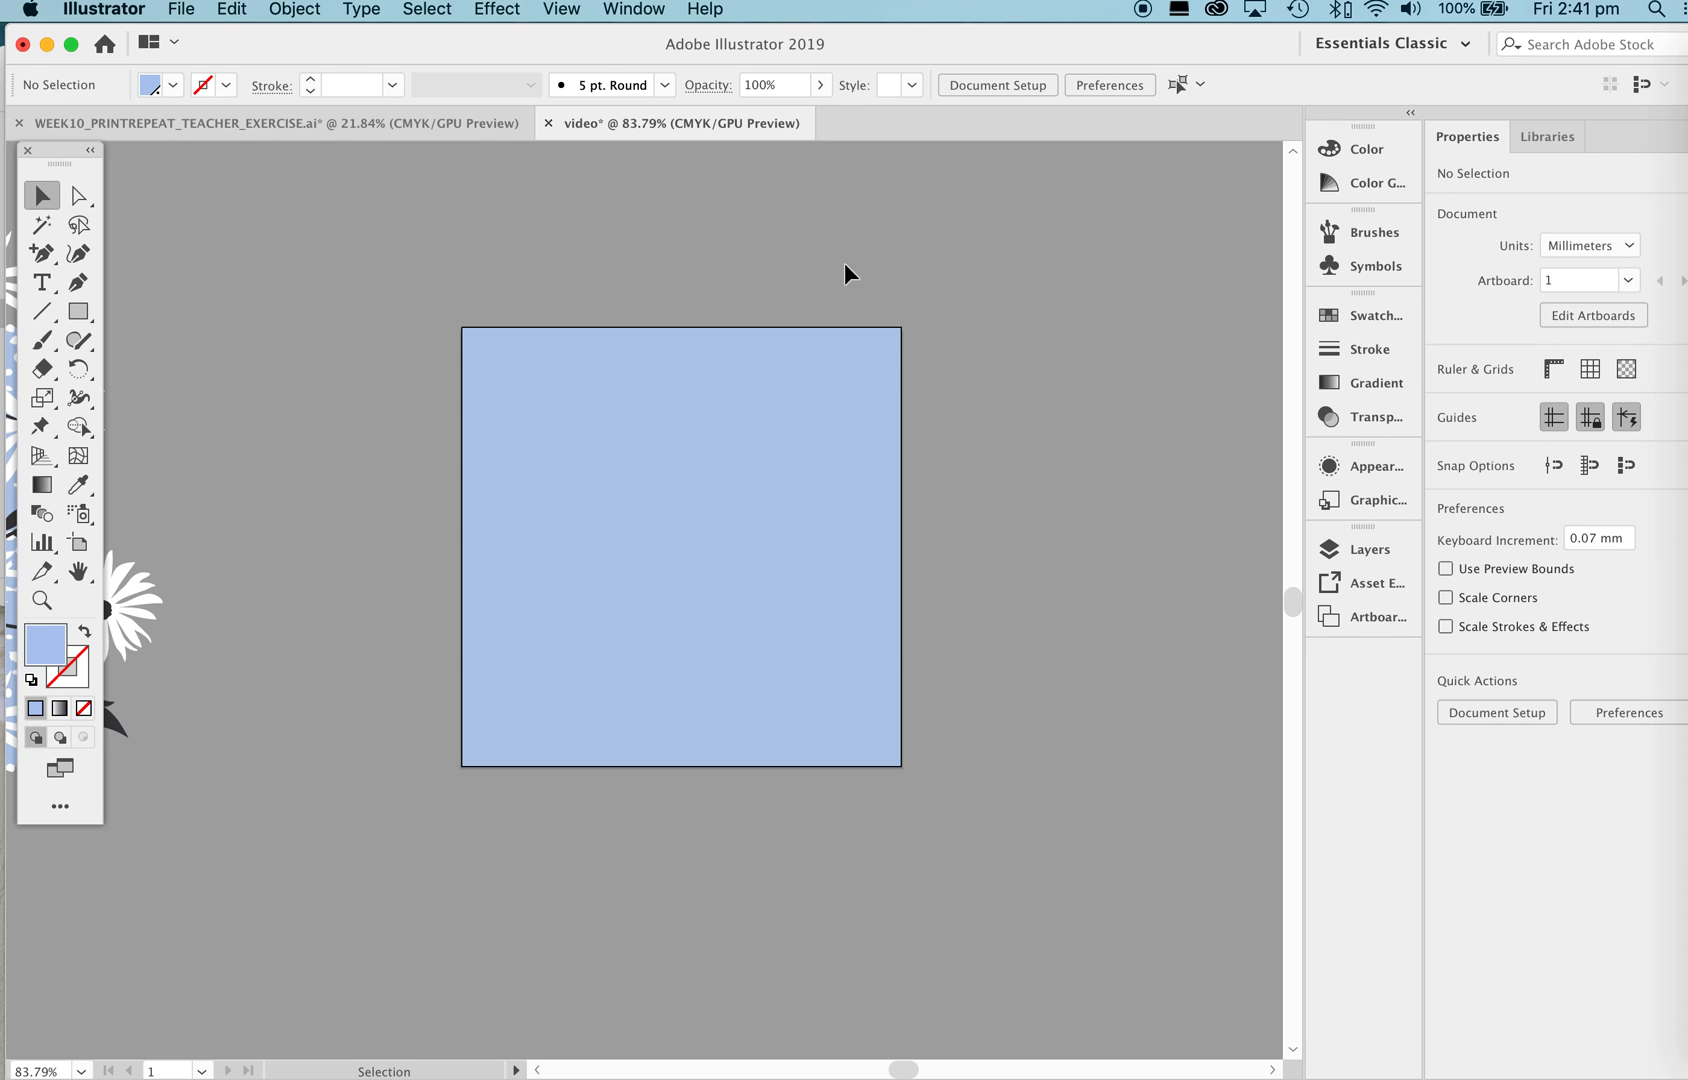
{"action": "key", "text": "z"}
{"action": "left_click_drag", "start_coordinate": [897, 295], "coordinate": [868, 298]}
{"action": "left_click_drag", "start_coordinate": [998, 463], "coordinate": [674, 452]}
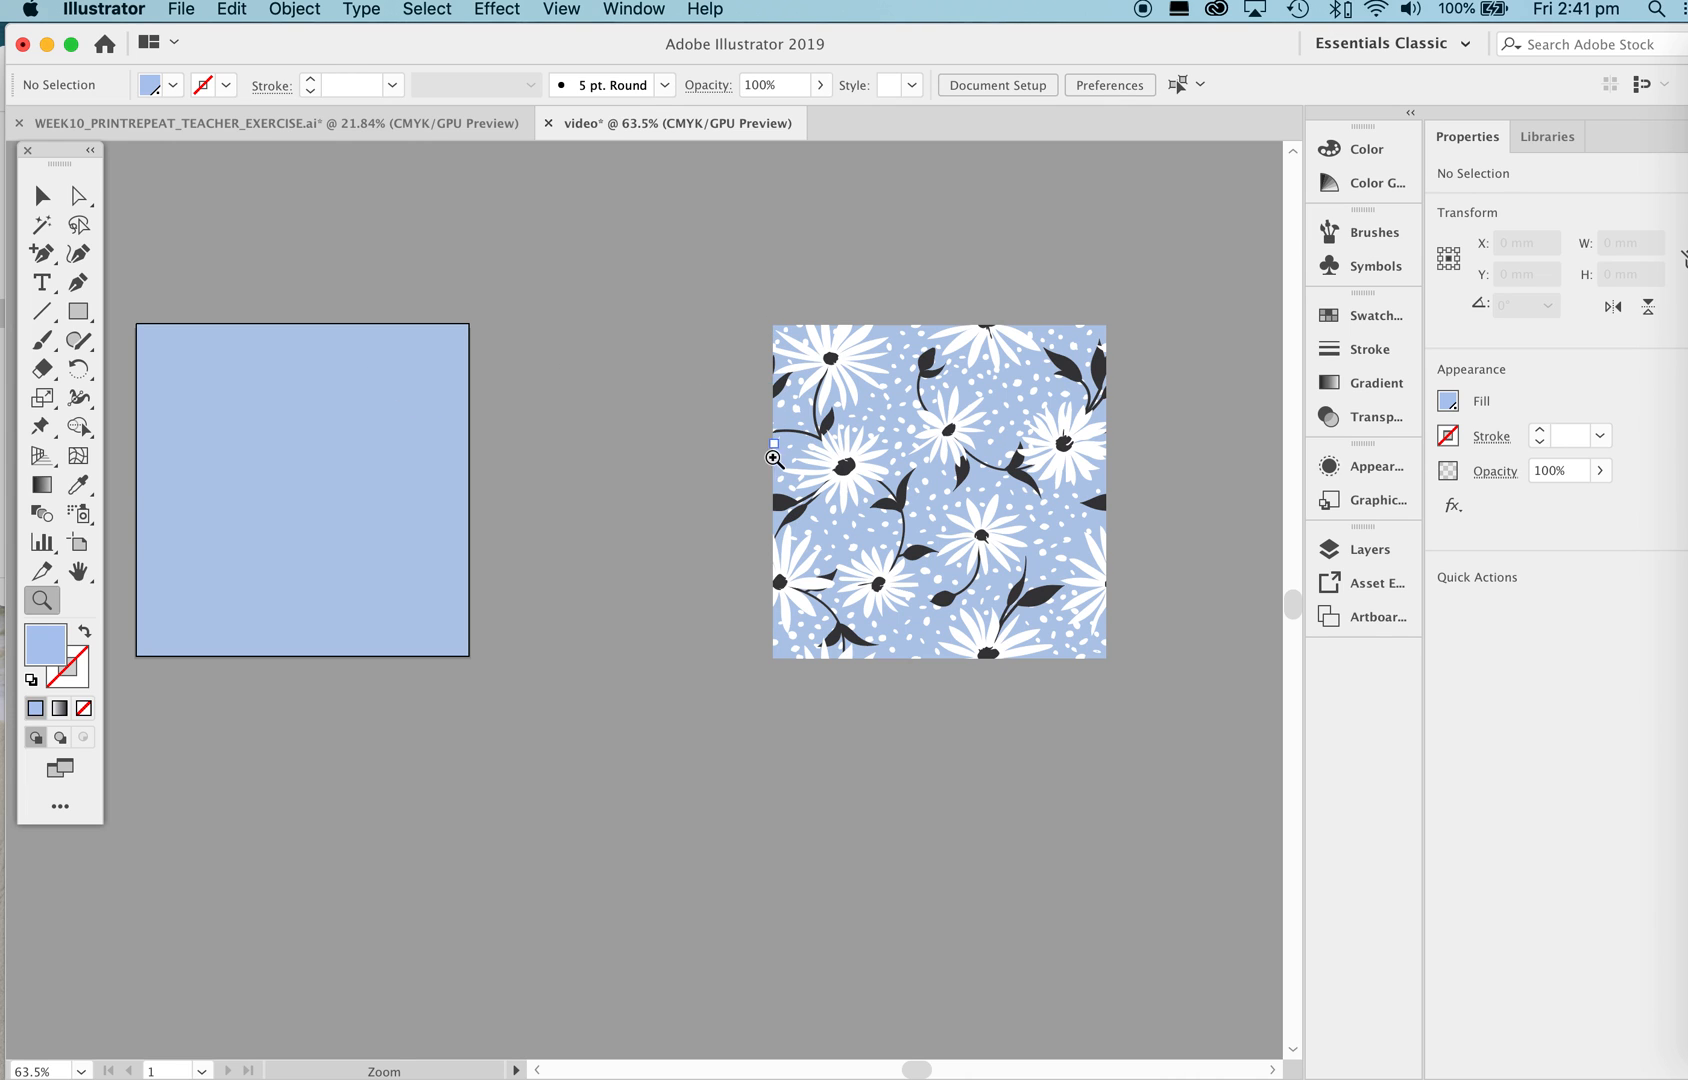
{"action": "key", "text": "v"}
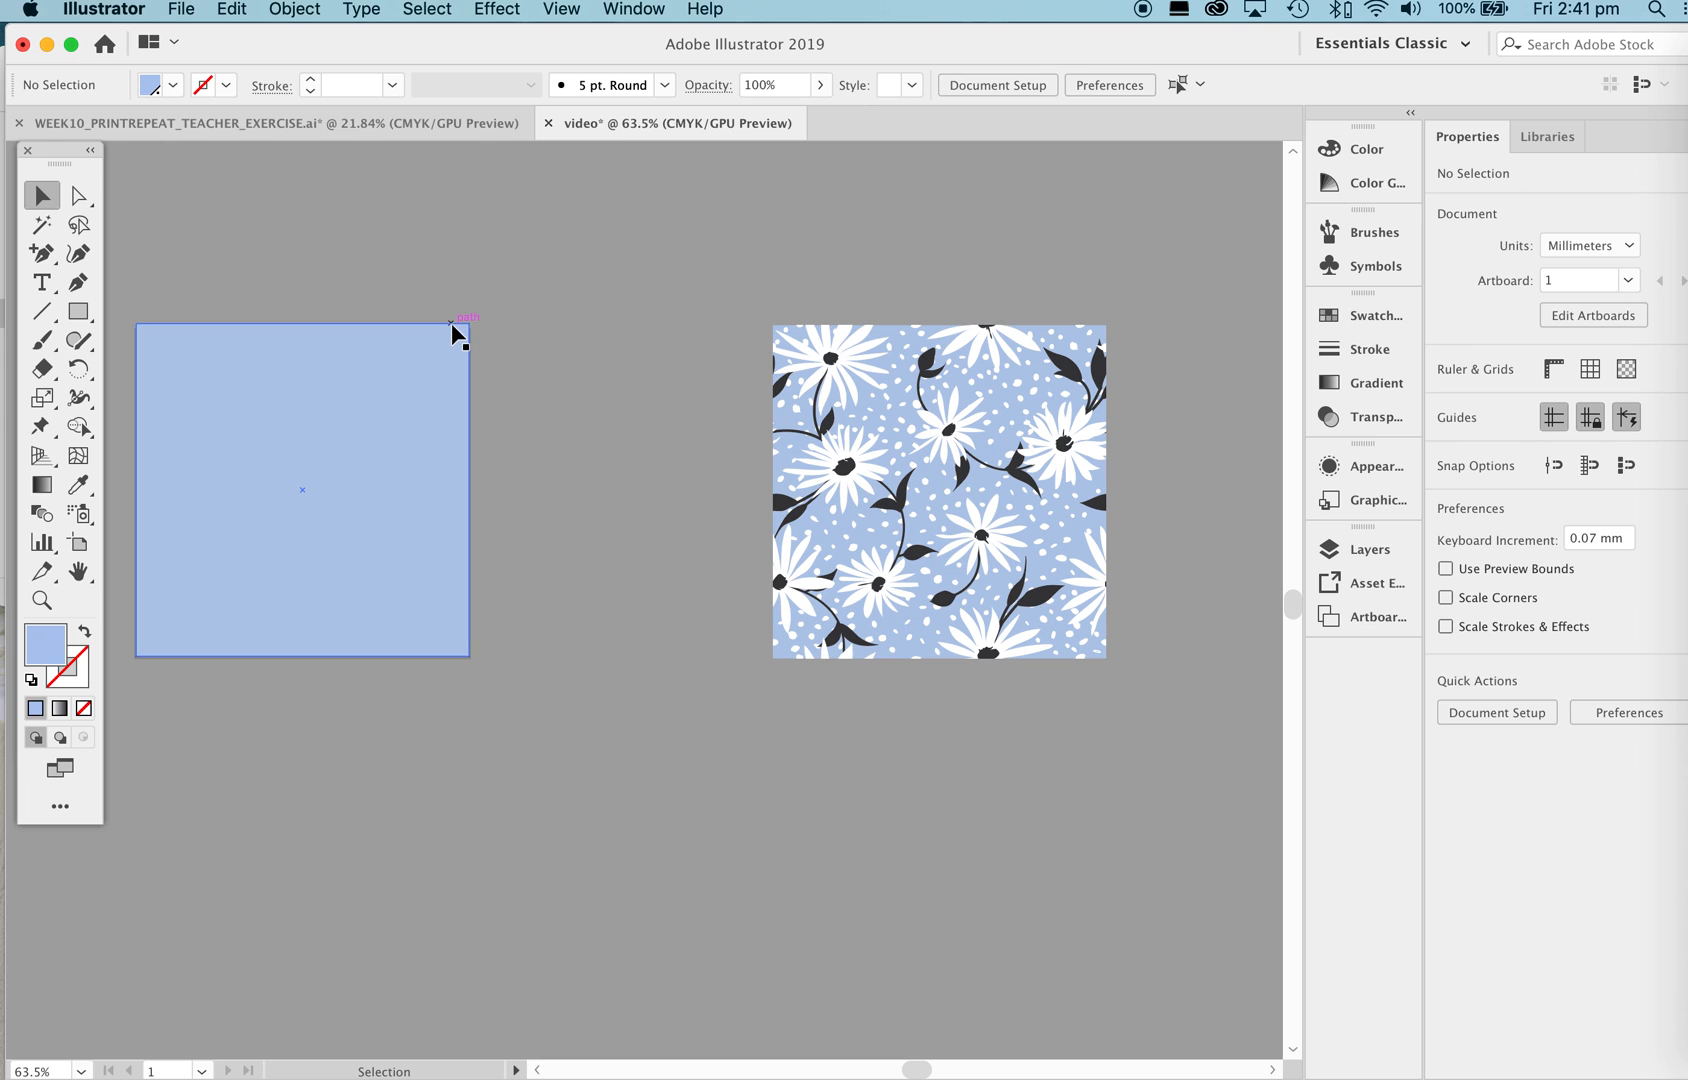
{"action": "left_click_drag", "start_coordinate": [433, 550], "coordinate": [741, 603]}
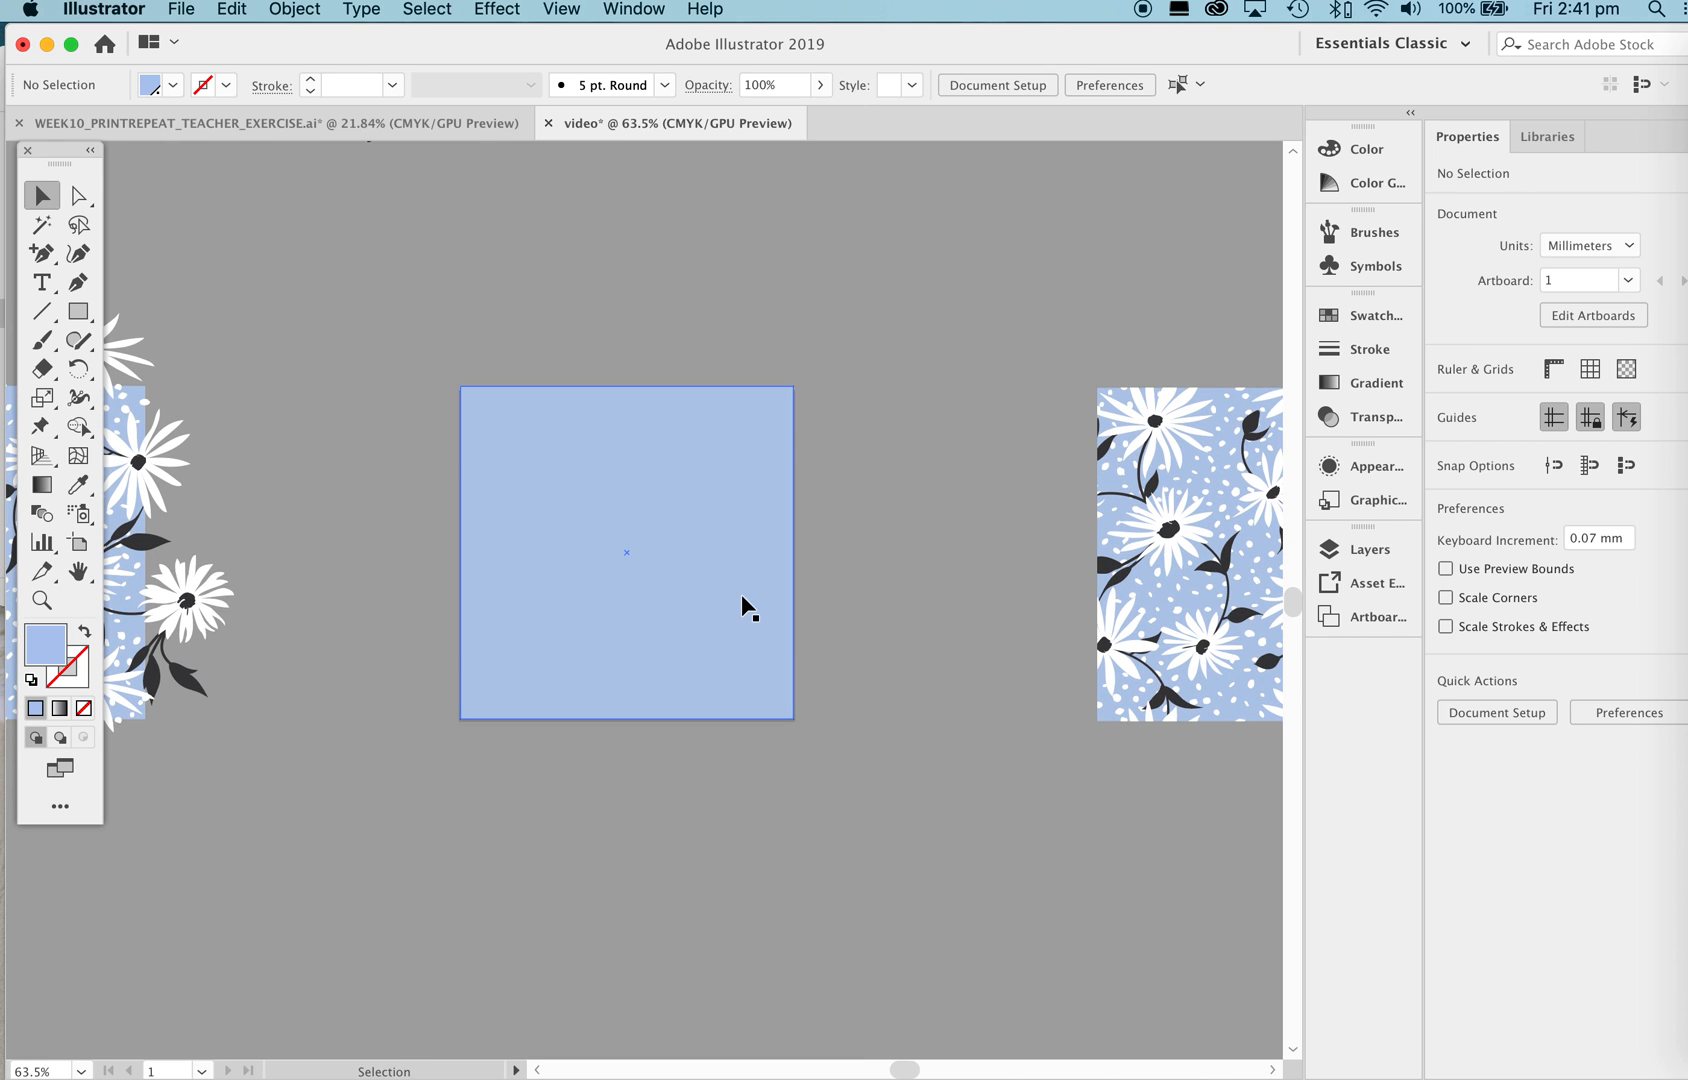
Bring the loose daisy motifs down from the artwork above and lay them out just above the artboard.
{"action": "scroll", "coordinate": [686, 373], "scroll_direction": "up", "scroll_amount": 10}
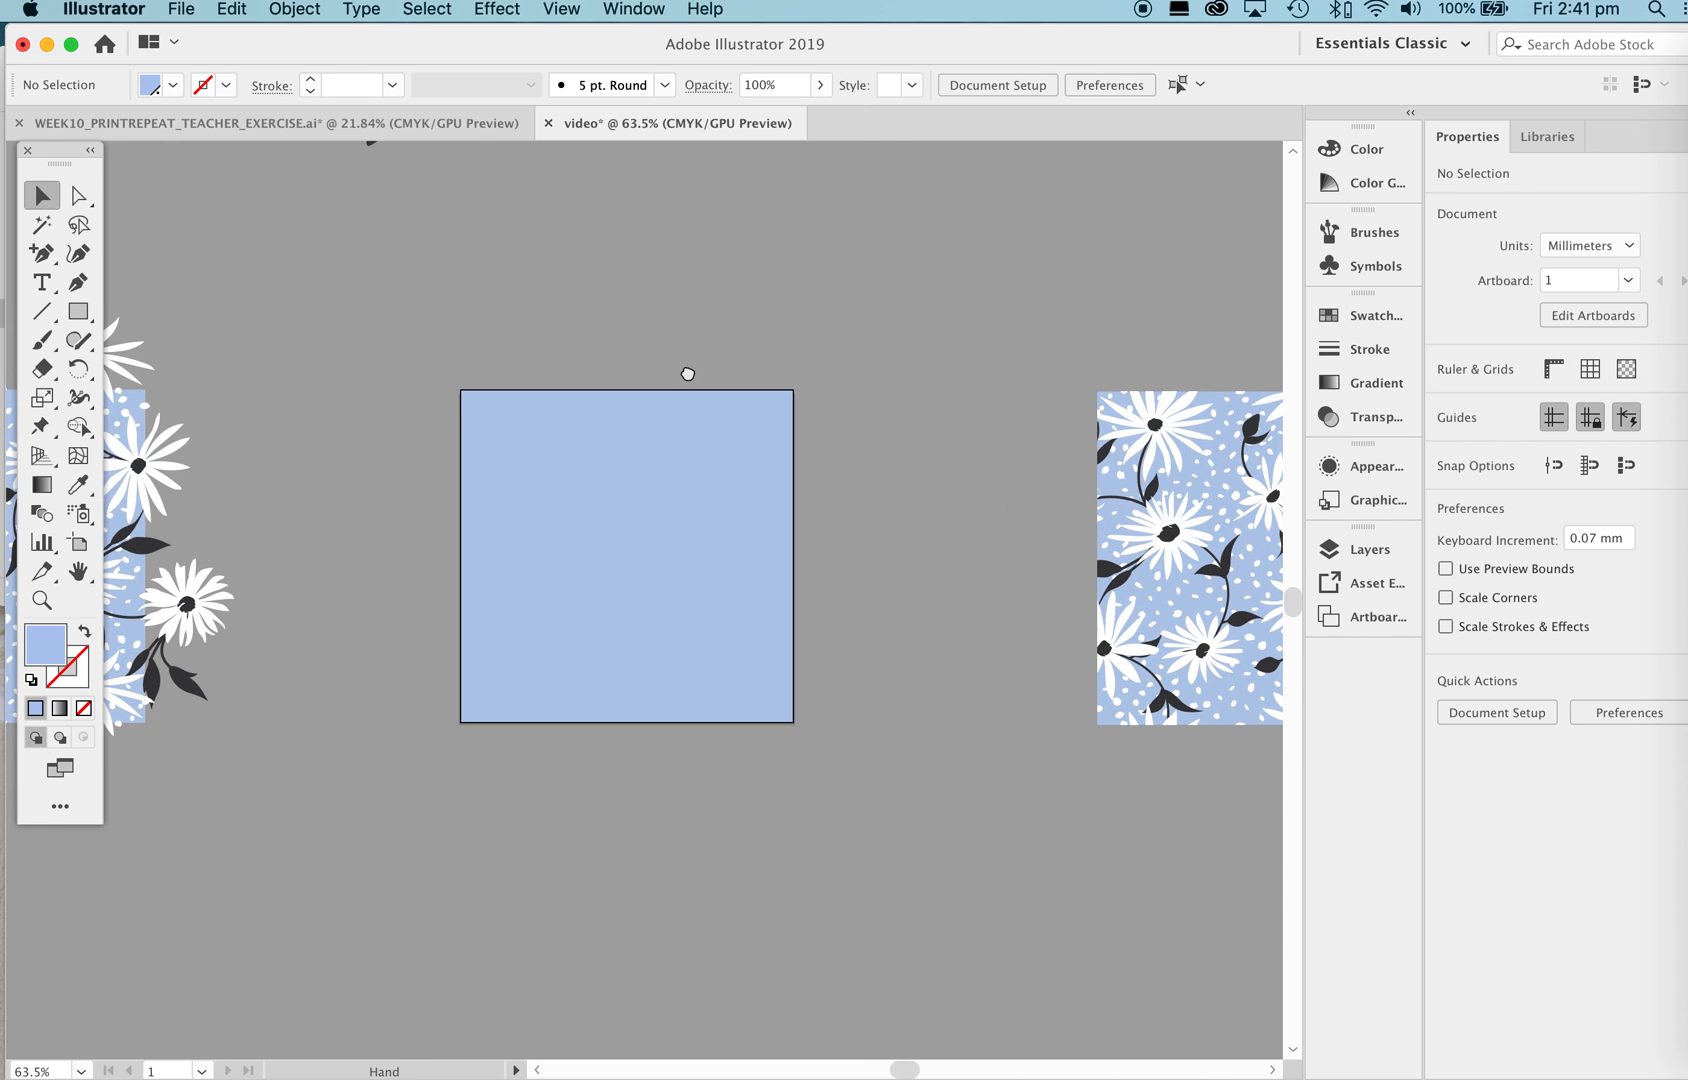
{"action": "scroll", "coordinate": [673, 396], "scroll_direction": "down", "scroll_amount": 6}
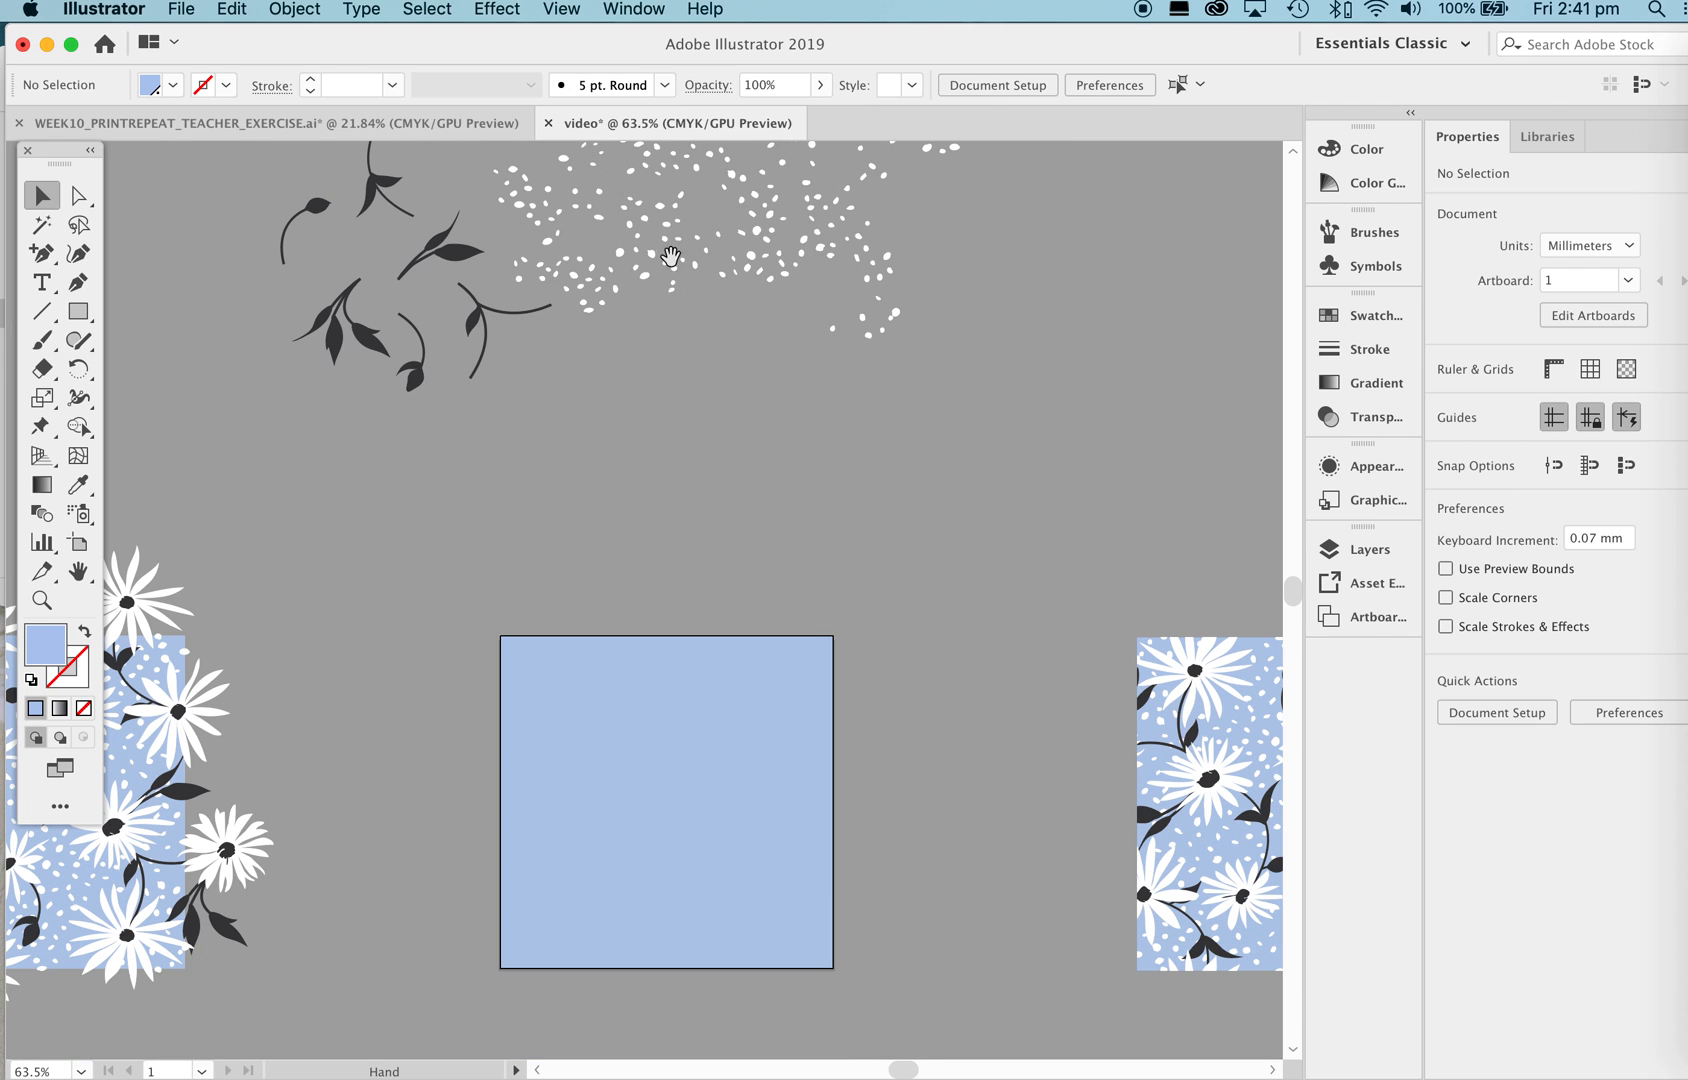
{"action": "scroll", "coordinate": [652, 479], "scroll_direction": "up", "scroll_amount": 5}
{"action": "scroll", "coordinate": [614, 344], "scroll_direction": "up", "scroll_amount": 2}
{"action": "left_click_drag", "start_coordinate": [377, 305], "coordinate": [410, 833]}
{"action": "left_click_drag", "start_coordinate": [432, 180], "coordinate": [587, 782]}
{"action": "left_click_drag", "start_coordinate": [535, 300], "coordinate": [802, 811]}
{"action": "scroll", "coordinate": [874, 528], "scroll_direction": "up", "scroll_amount": 3}
{"action": "left_click_drag", "start_coordinate": [715, 250], "coordinate": [1041, 880]}
{"action": "scroll", "coordinate": [1041, 880], "scroll_direction": "down", "scroll_amount": 5}
{"action": "left_click", "coordinate": [931, 688]}
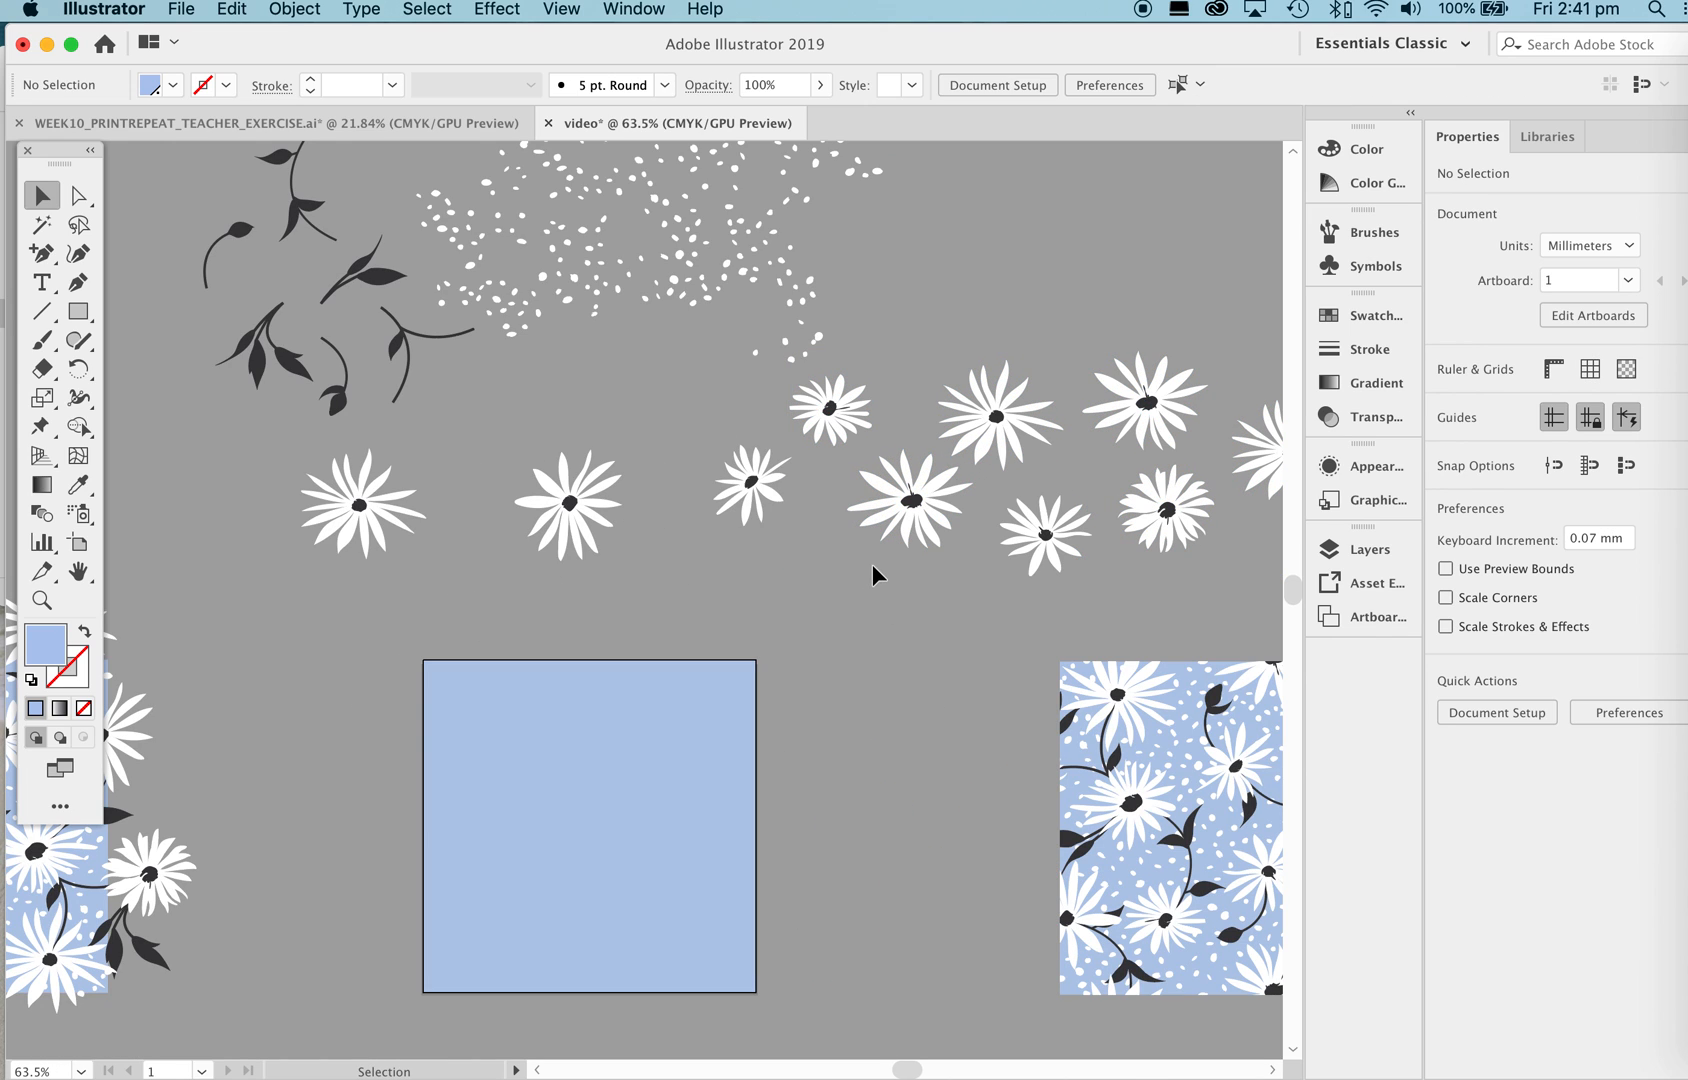
Place the leftmost loose daisy across the blue square's upper edge, centred at about X 27.5 mm, Y 0.3 mm.
{"action": "scroll", "coordinate": [640, 677], "scroll_direction": "down", "scroll_amount": 2}
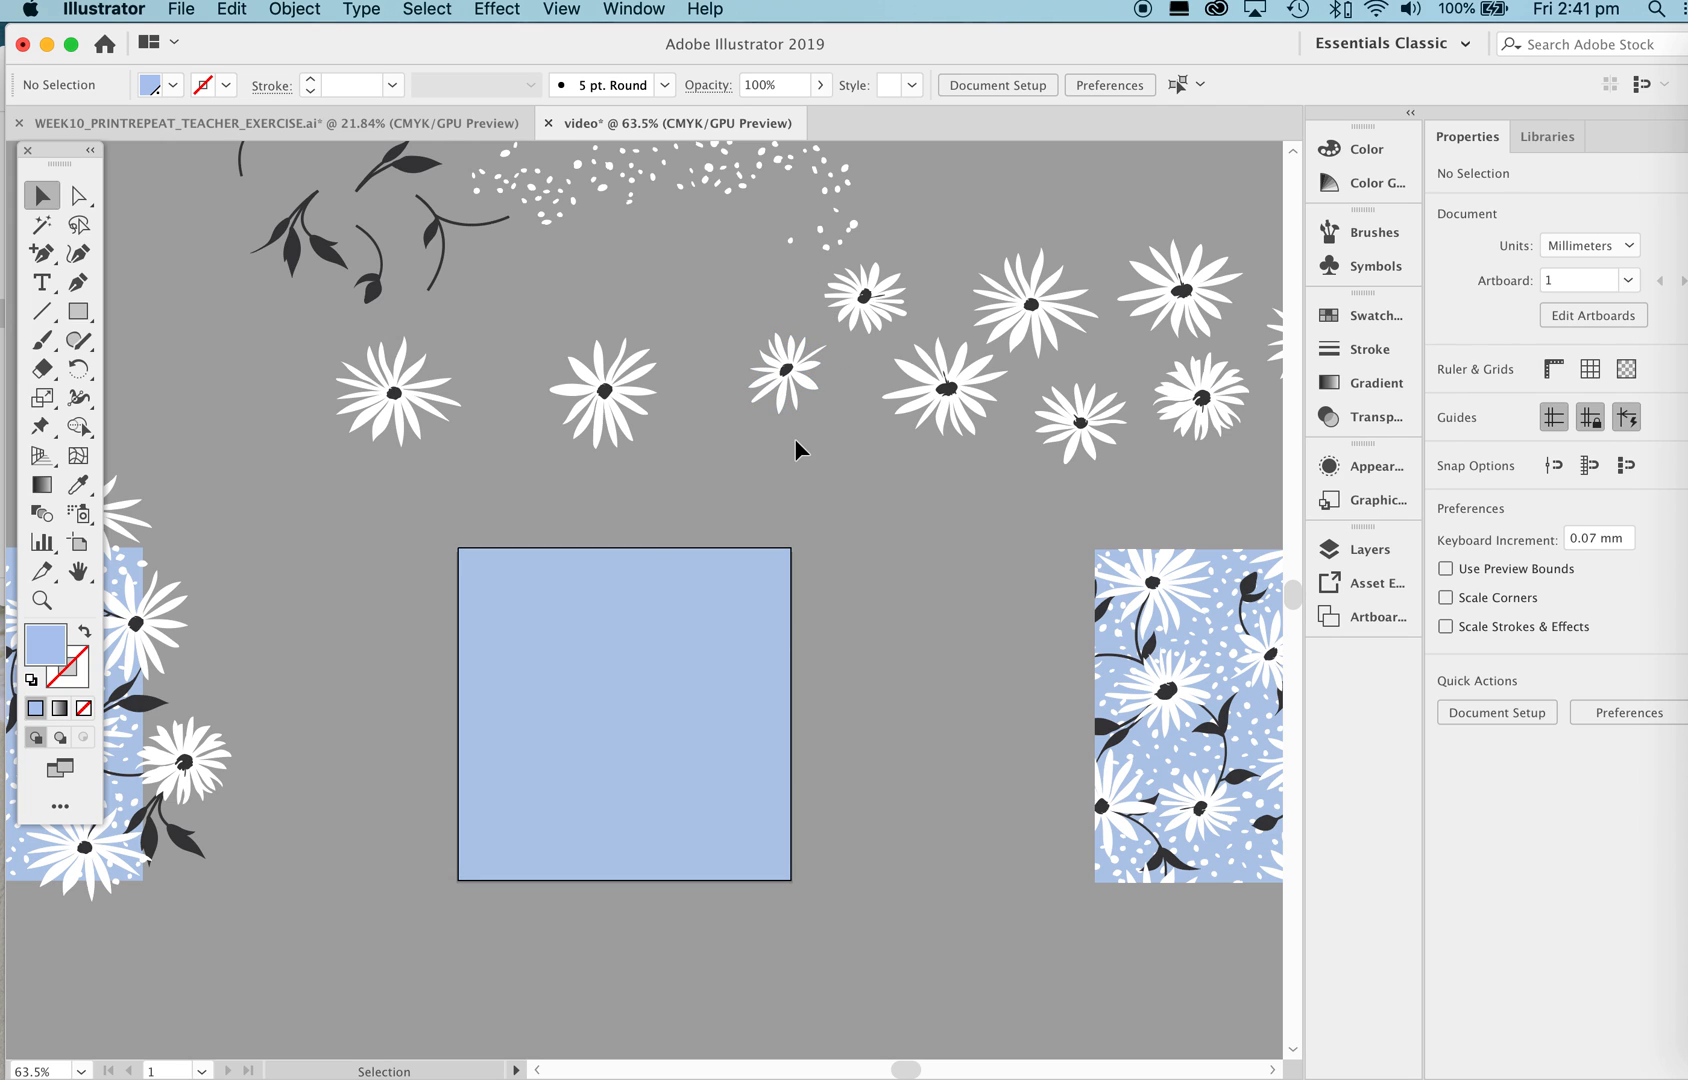
{"action": "left_click_drag", "start_coordinate": [300, 467], "coordinate": [688, 432]}
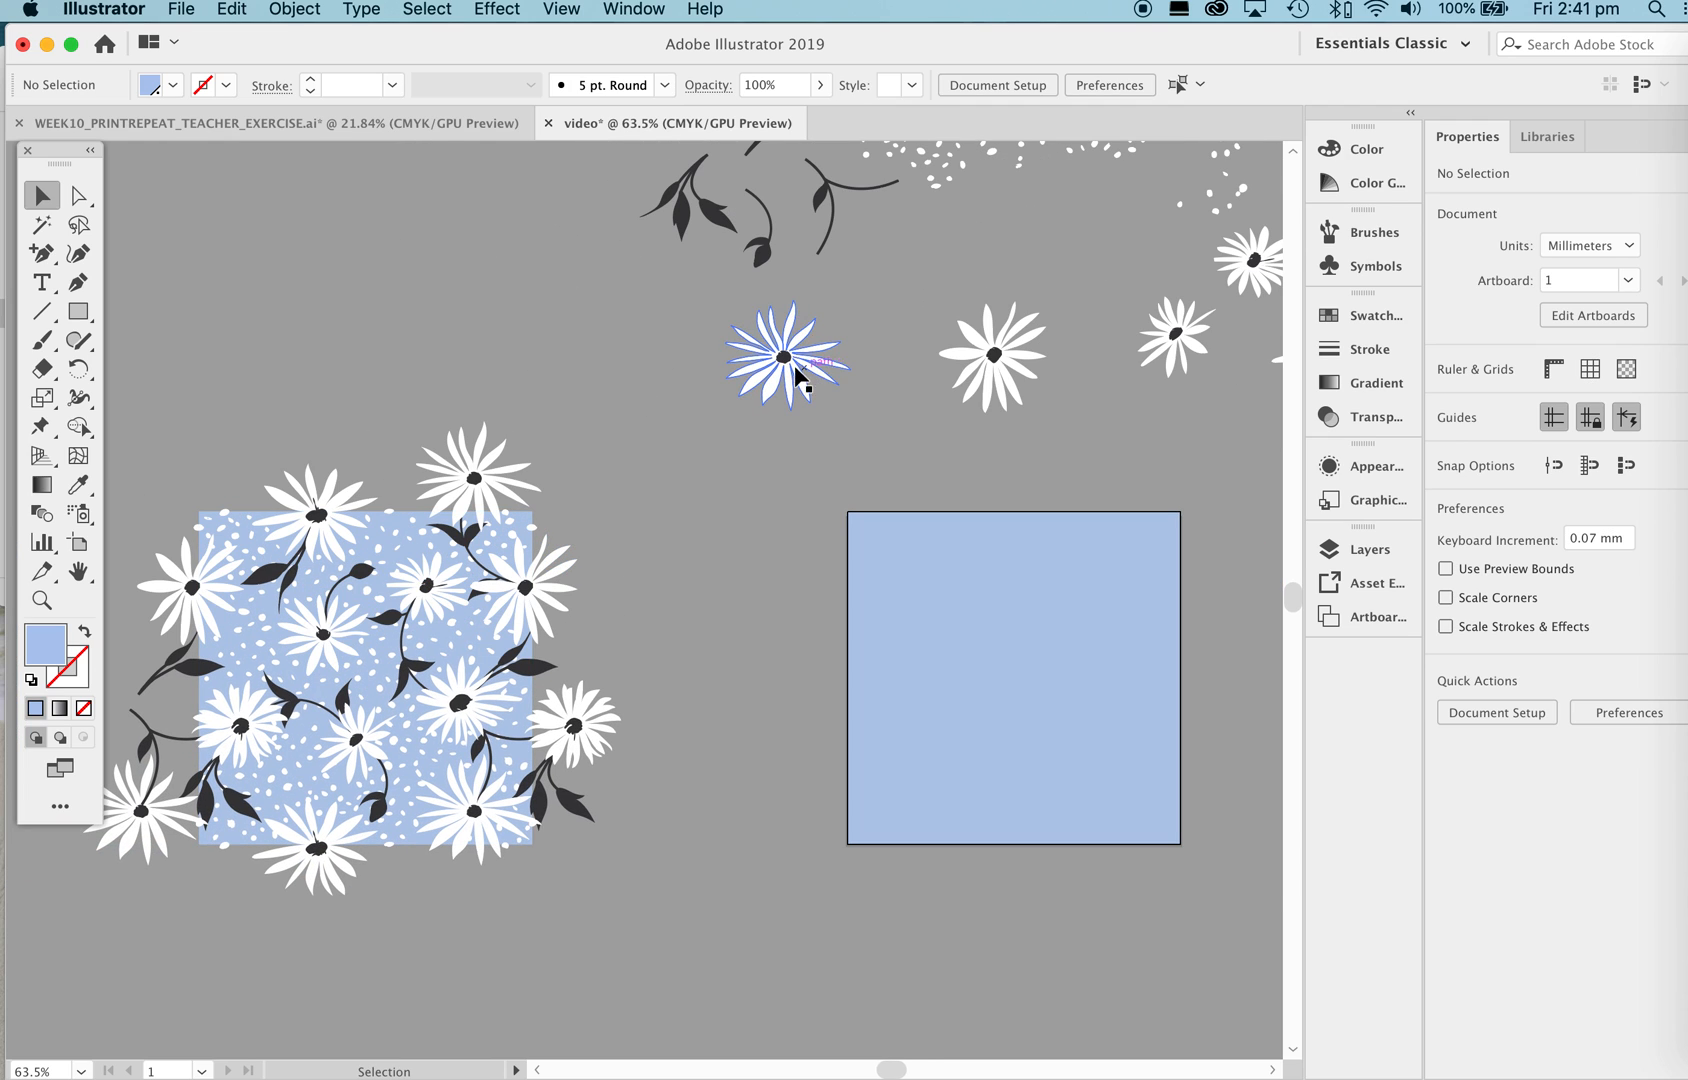
{"action": "left_click_drag", "start_coordinate": [785, 365], "coordinate": [936, 518]}
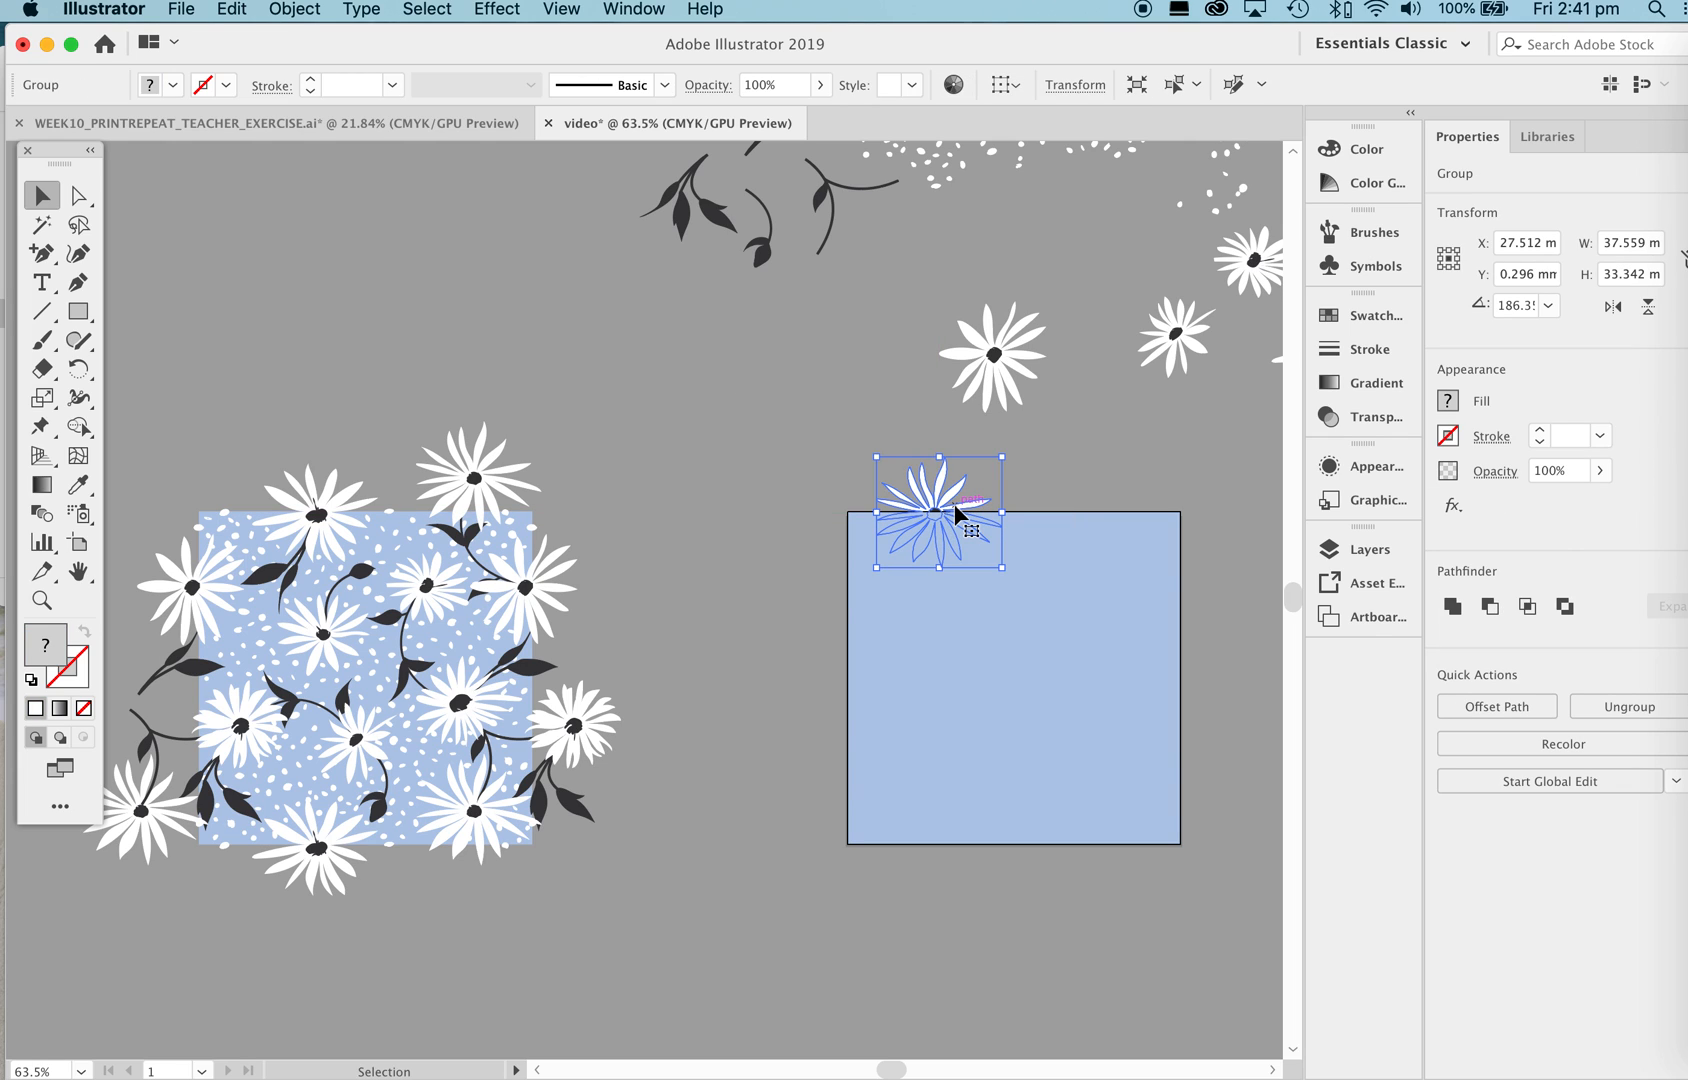
{"action": "key", "text": "minus"}
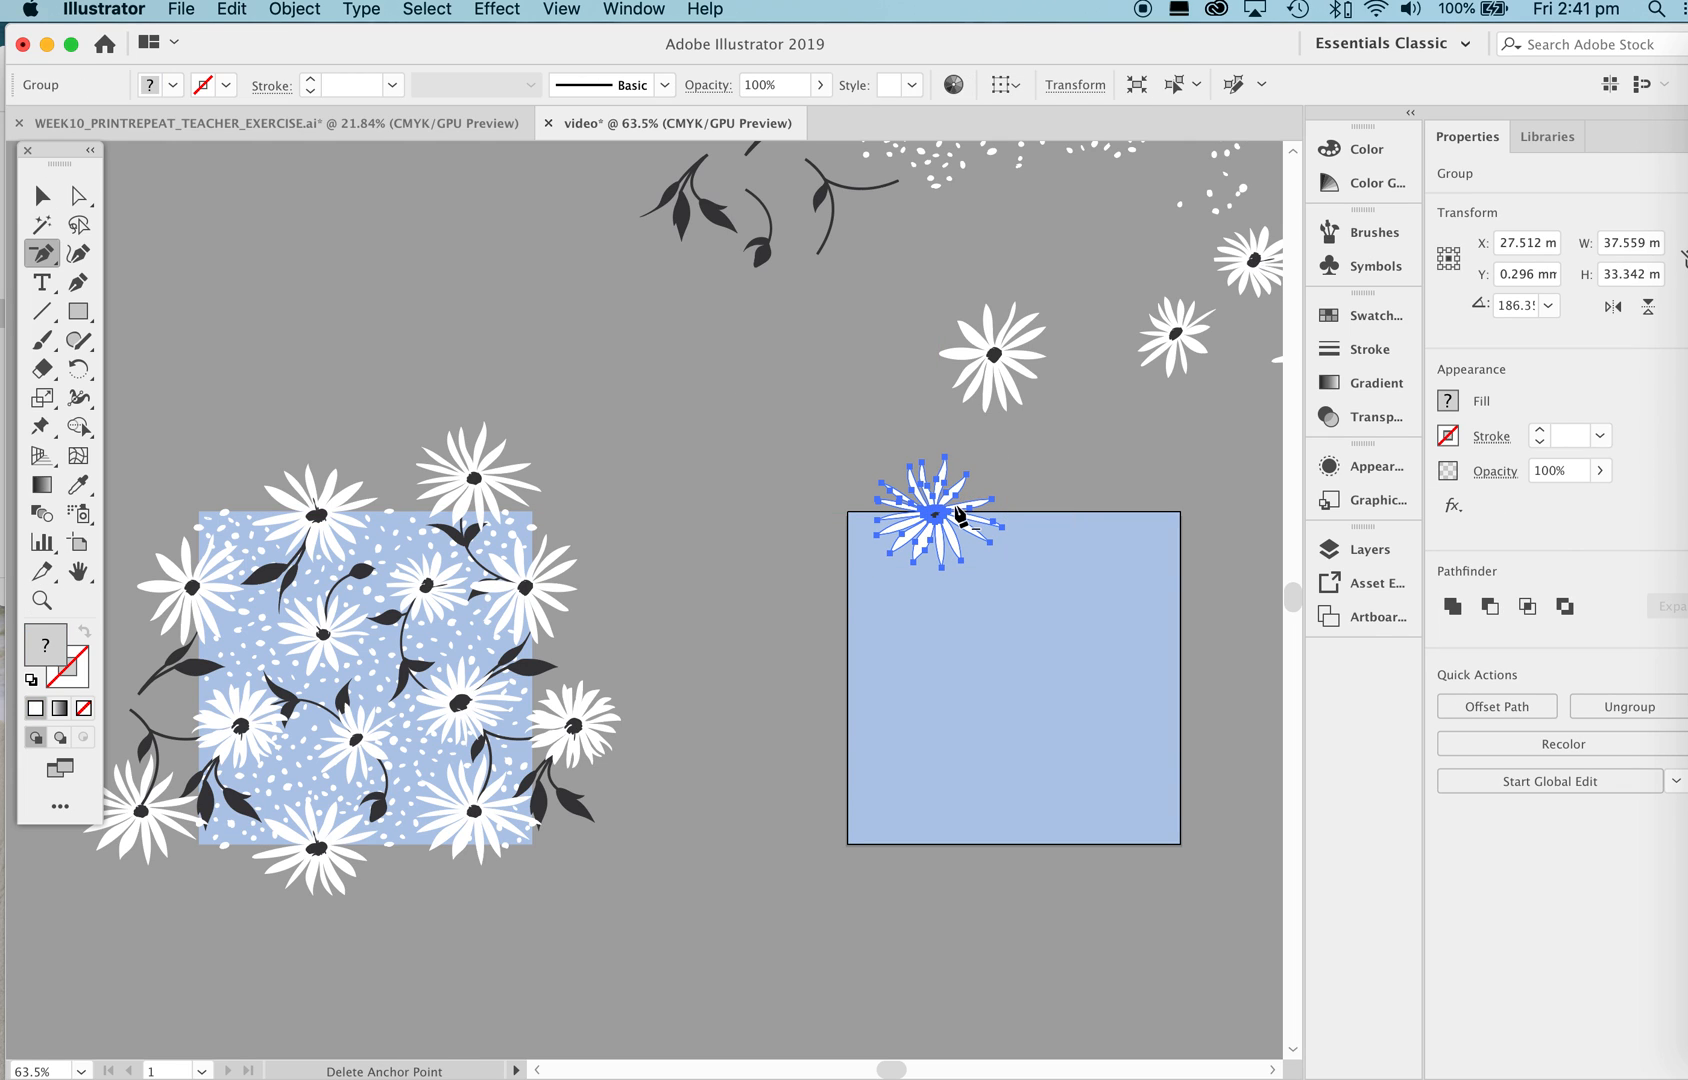
Select all the loose daisies, leaves and dots above the artboard and bring them to the front of the stacking order.
{"action": "key", "text": "v"}
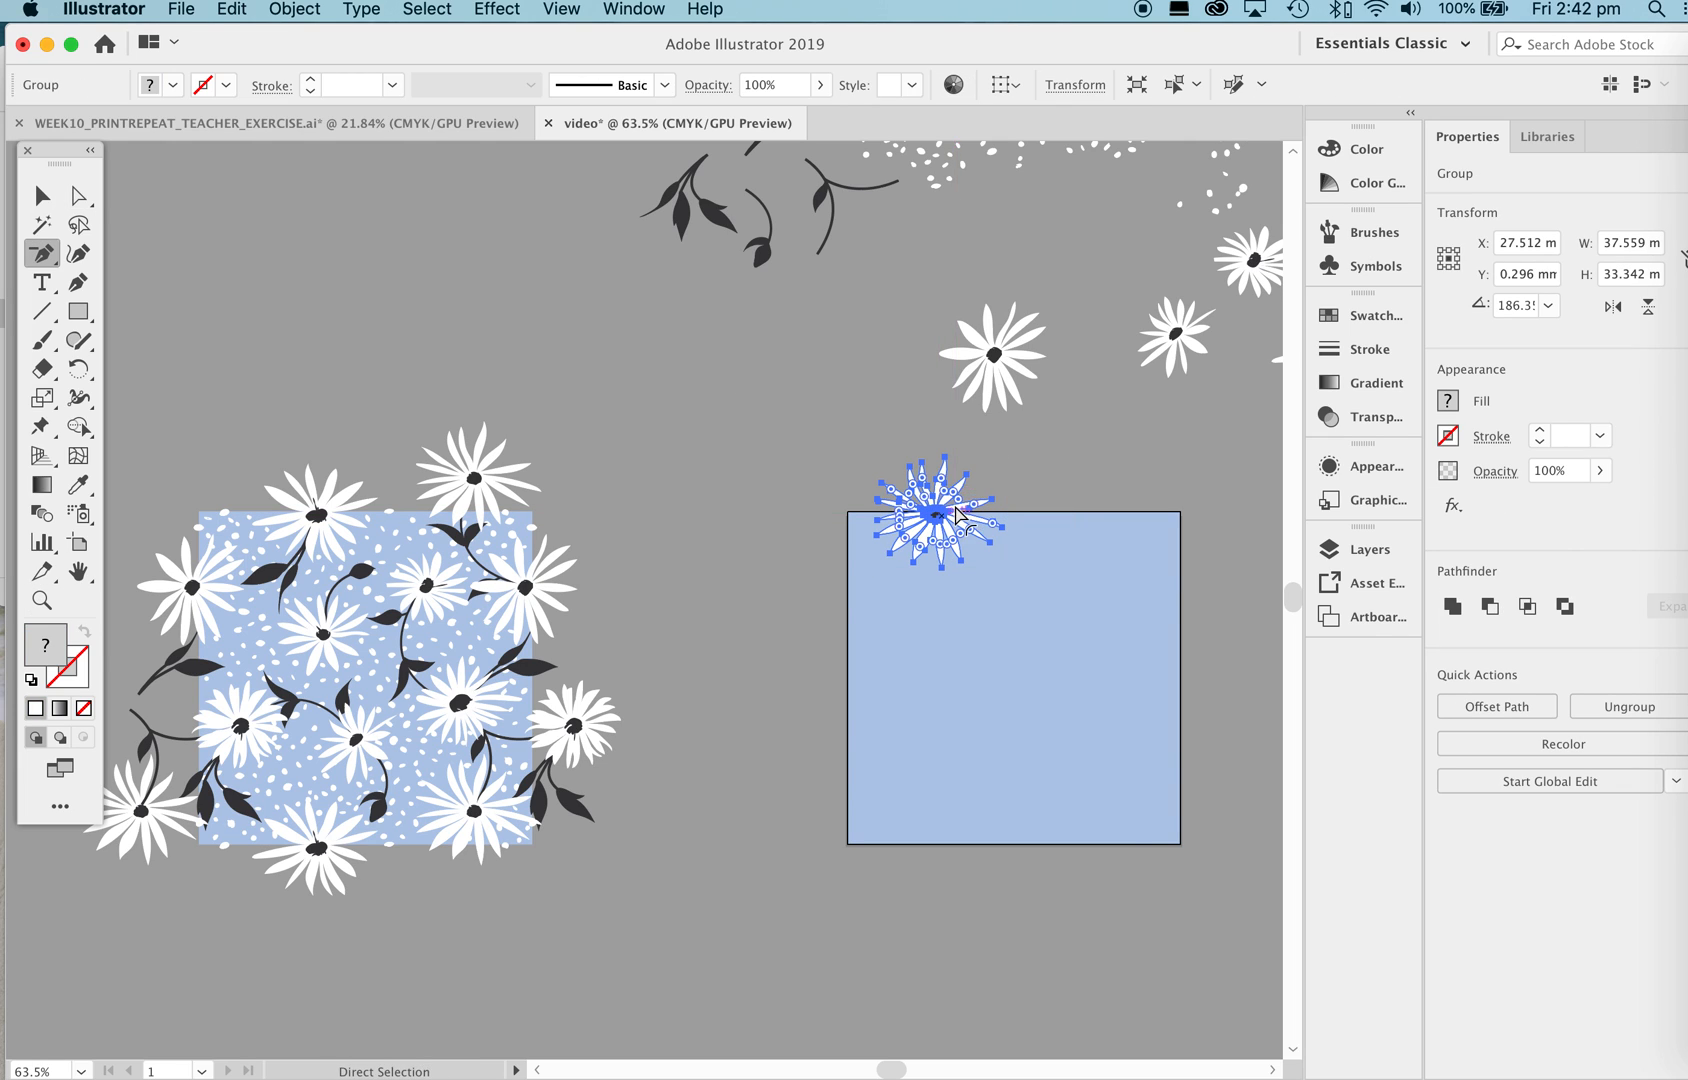
{"action": "key", "text": "super+minus"}
{"action": "key", "text": "super+minus"}
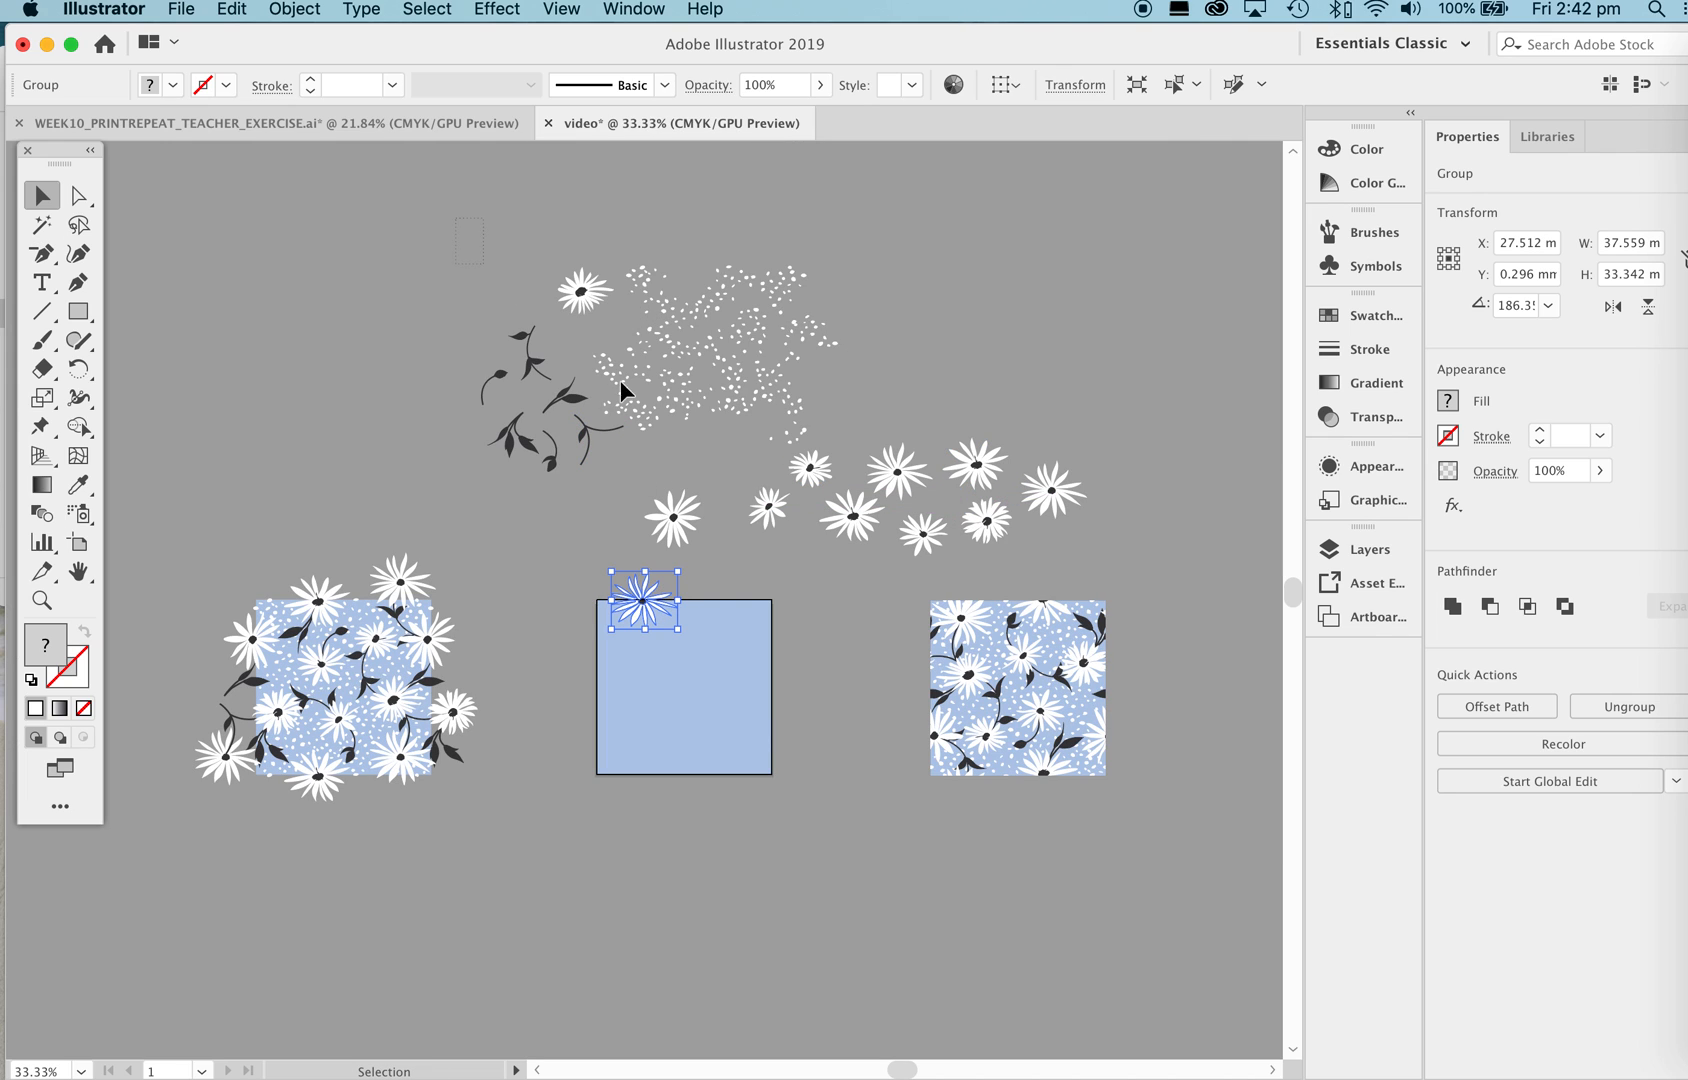
{"action": "left_click_drag", "start_coordinate": [1084, 547], "coordinate": [1112, 545]}
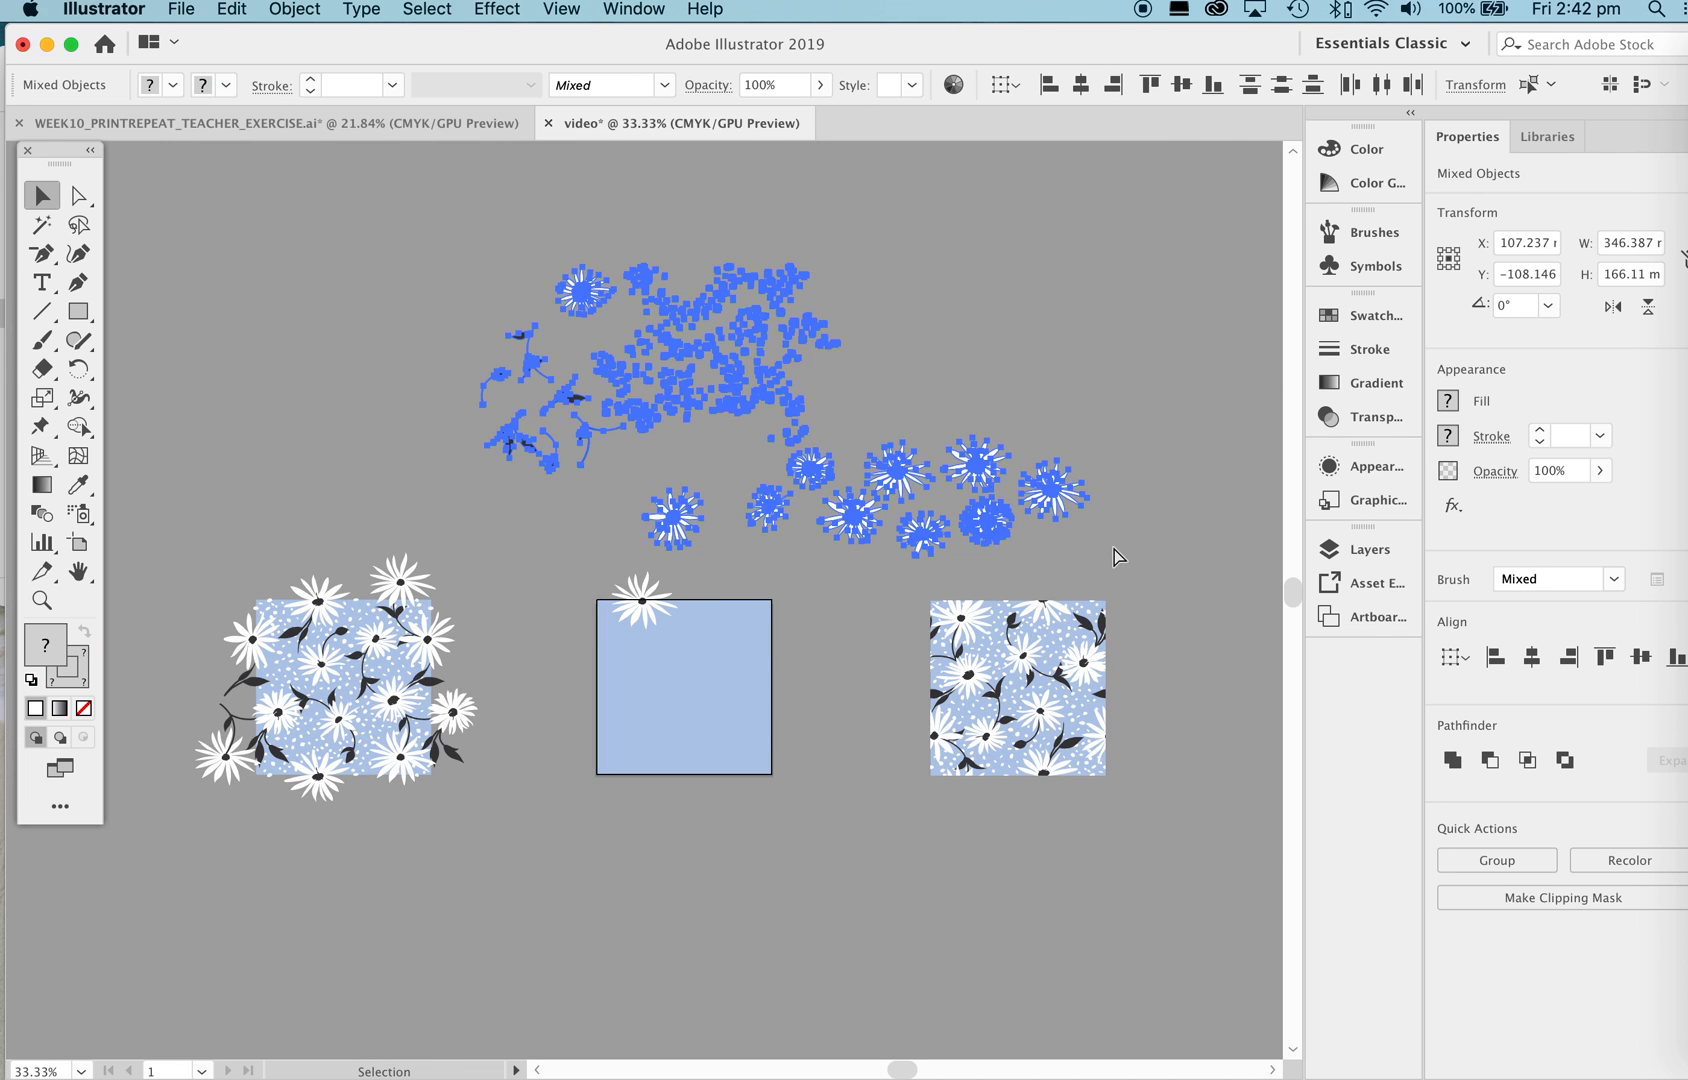
{"action": "right_click", "coordinate": [909, 536]}
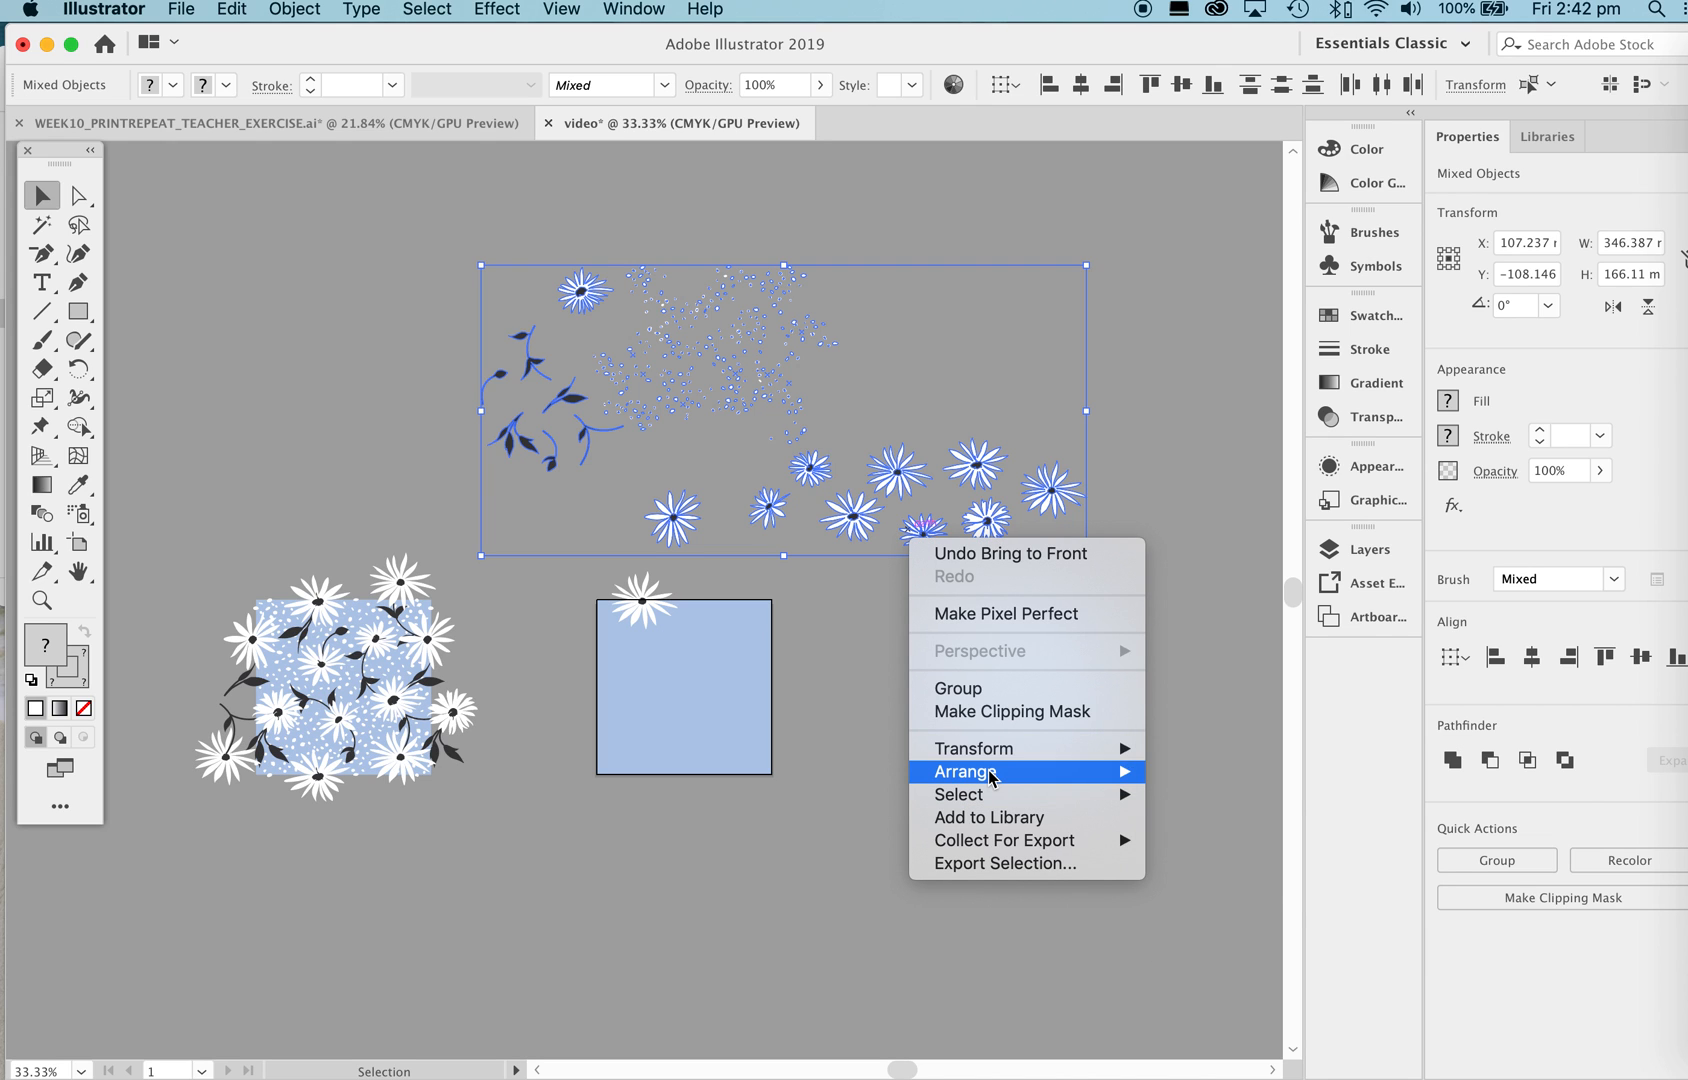
{"action": "mouse_move", "coordinate": [990, 772]}
{"action": "left_click", "coordinate": [1236, 776]}
{"action": "left_click", "coordinate": [850, 585]}
Compare how daisies cross the edges of the finished tile with the new blue square and its first daisy.
{"action": "key", "text": "z"}
{"action": "left_click_drag", "start_coordinate": [700, 502], "coordinate": [900, 518]}
{"action": "key", "text": "v"}
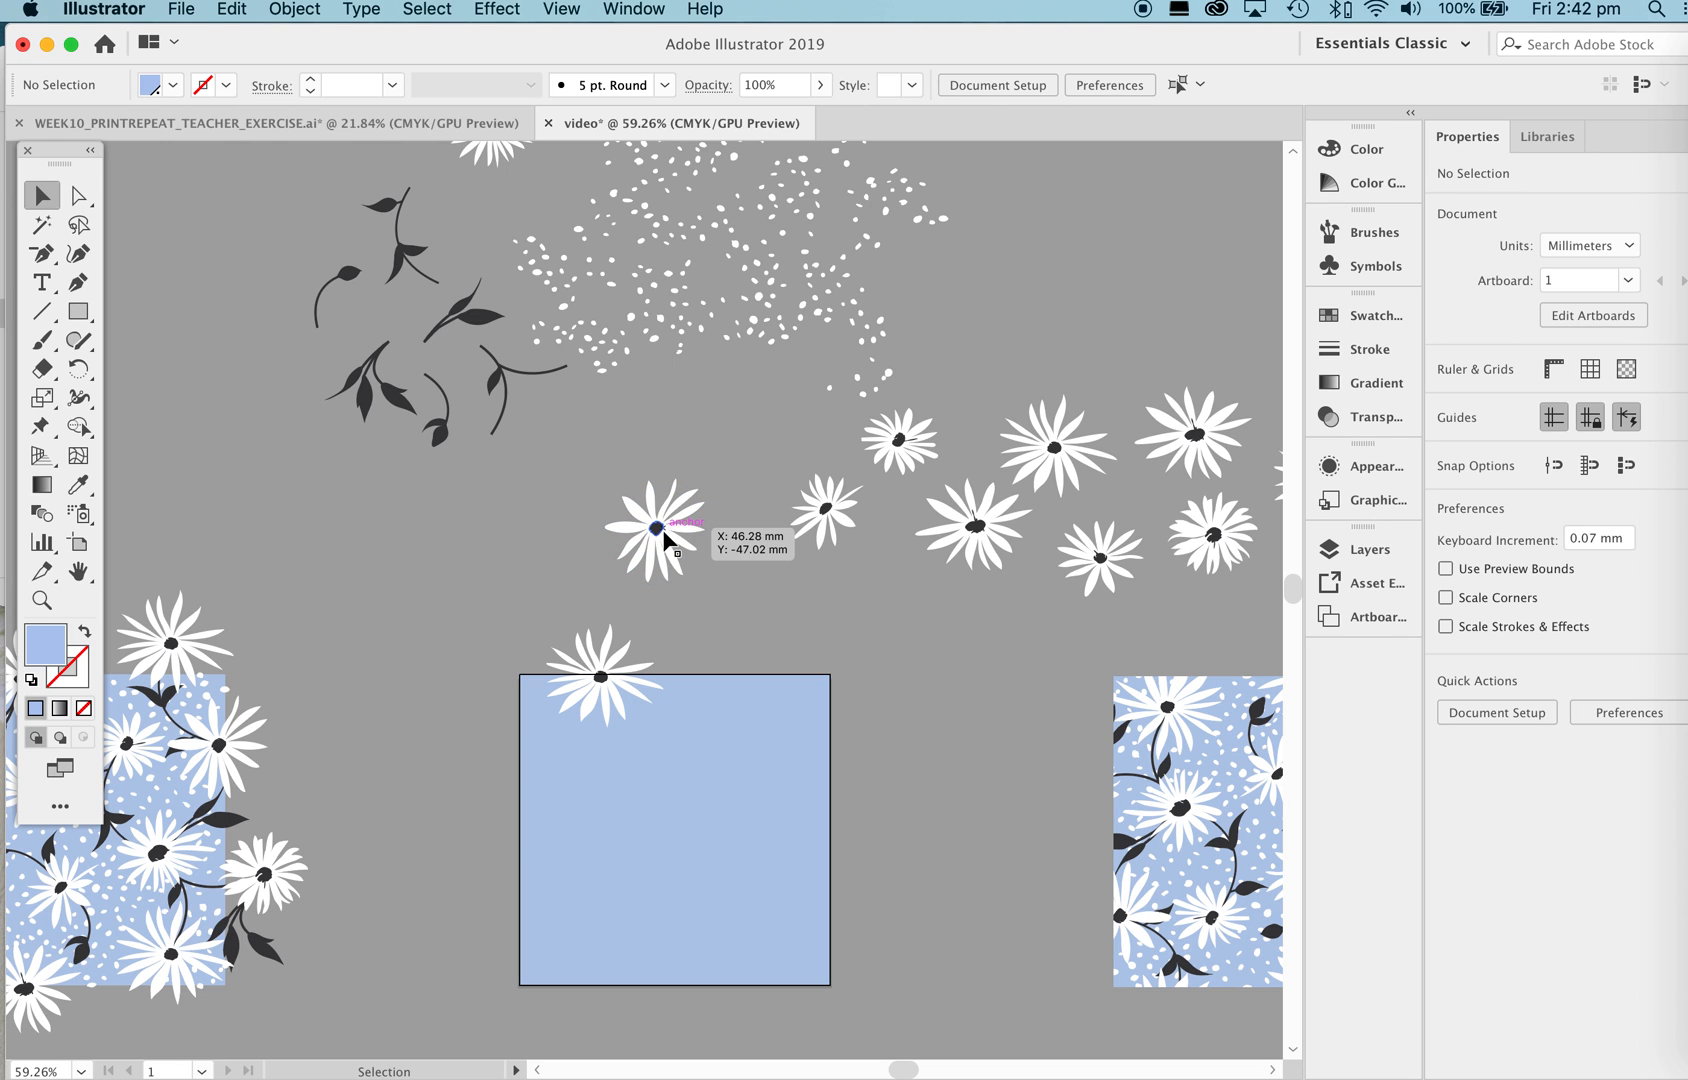
{"action": "scroll", "coordinate": [648, 584], "scroll_direction": "down", "scroll_amount": 3}
{"action": "scroll", "coordinate": [648, 584], "scroll_direction": "left", "scroll_amount": 3}
{"action": "scroll", "coordinate": [757, 645], "scroll_direction": "down", "scroll_amount": 2}
{"action": "scroll", "coordinate": [757, 645], "scroll_direction": "left", "scroll_amount": 3}
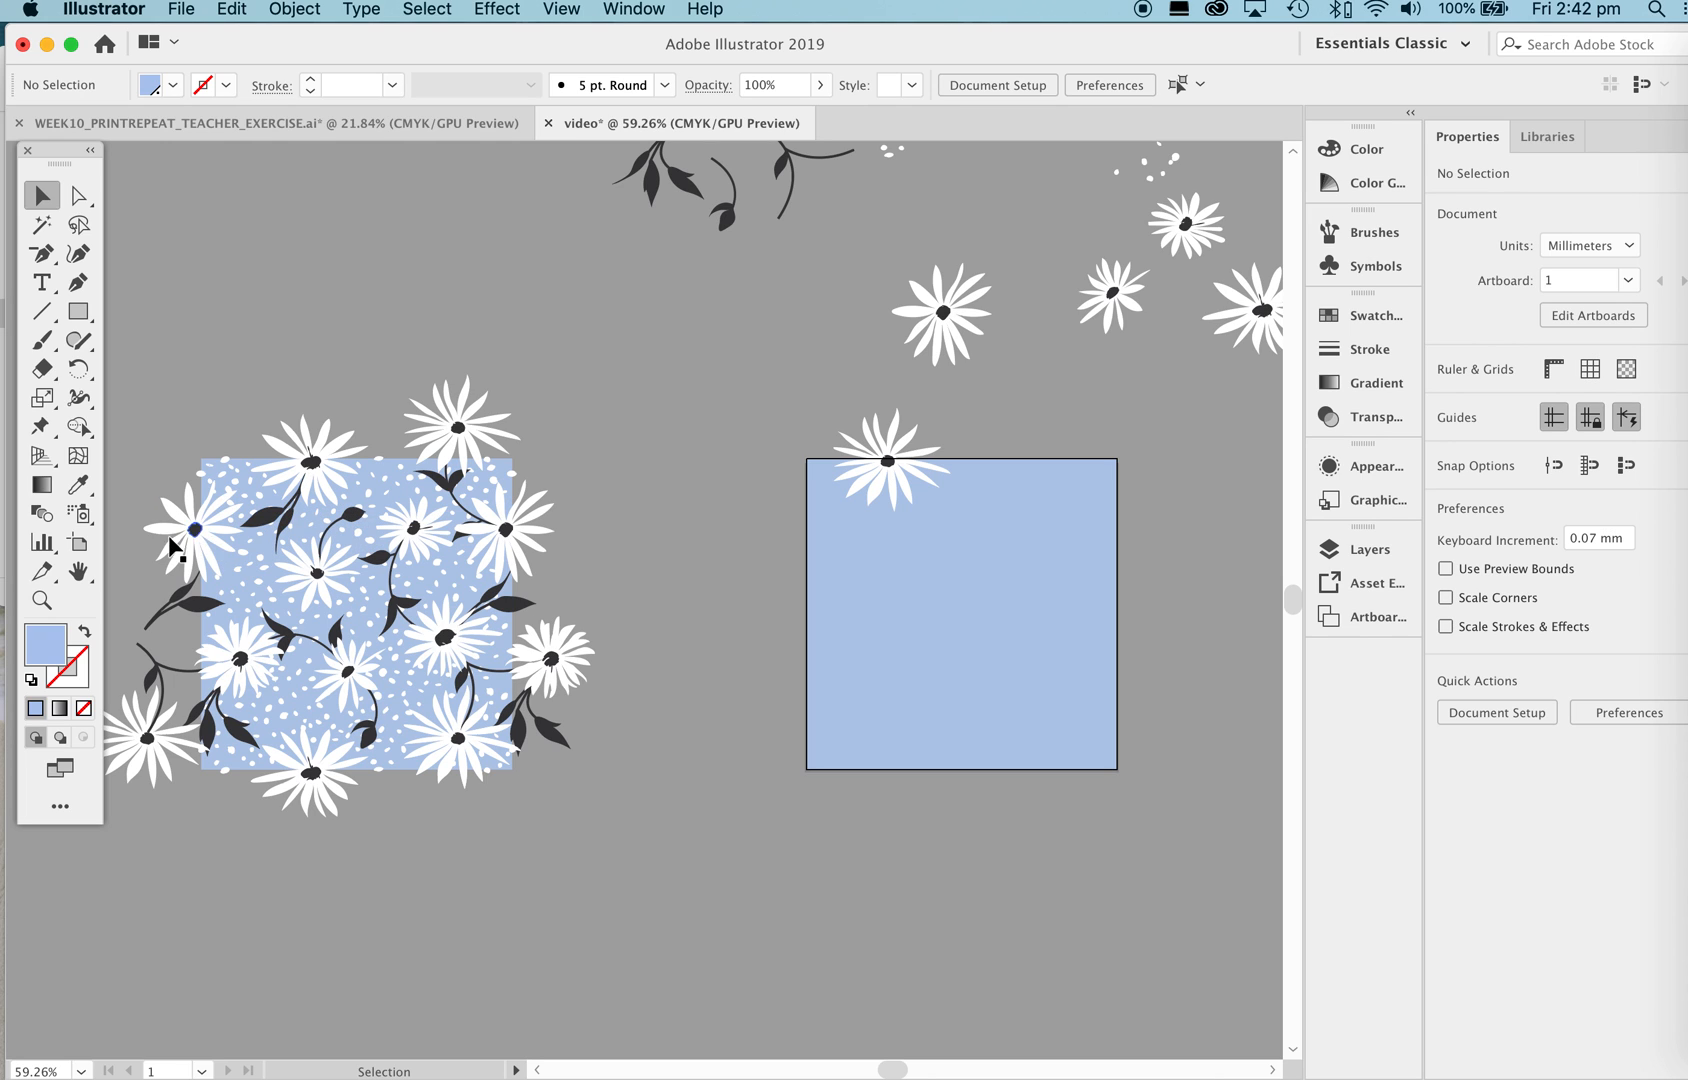
{"action": "scroll", "coordinate": [904, 336], "scroll_direction": "right", "scroll_amount": 1}
{"action": "scroll", "coordinate": [904, 336], "scroll_direction": "right", "scroll_amount": 4}
{"action": "scroll", "coordinate": [904, 336], "scroll_direction": "up", "scroll_amount": 1}
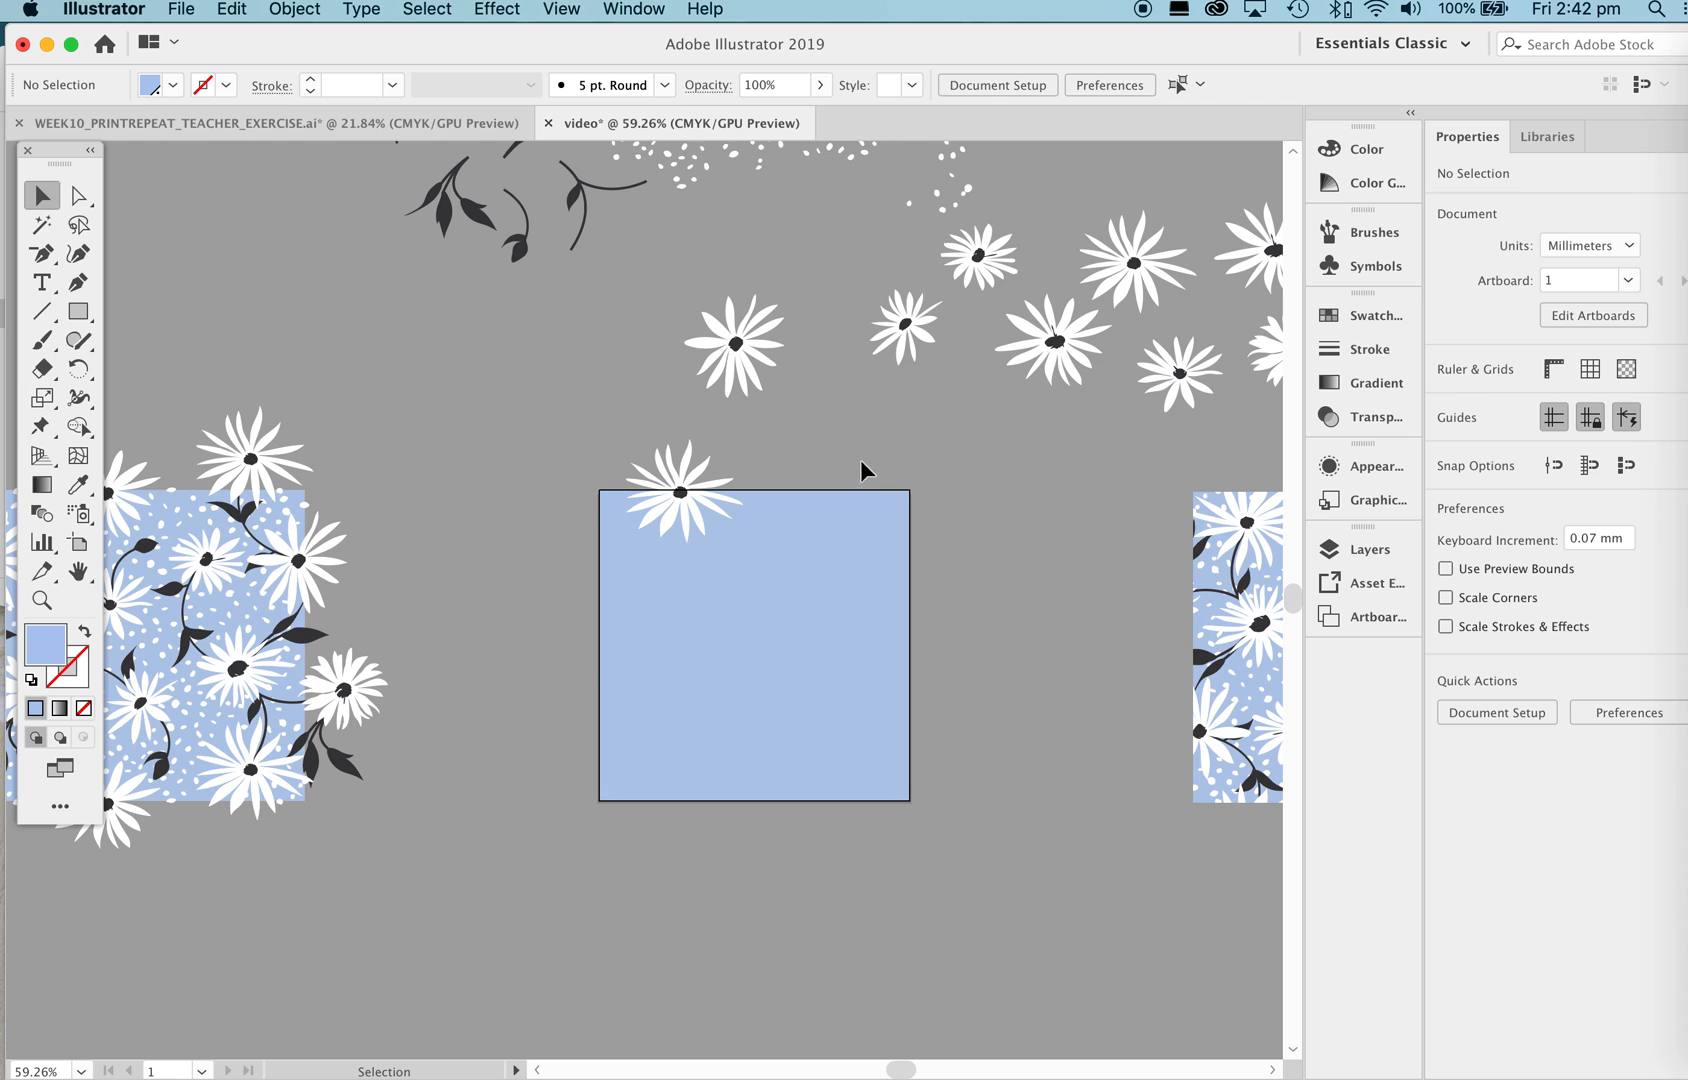
{"action": "left_click_drag", "start_coordinate": [851, 422], "coordinate": [902, 444]}
{"action": "left_click_drag", "start_coordinate": [796, 464], "coordinate": [690, 426]}
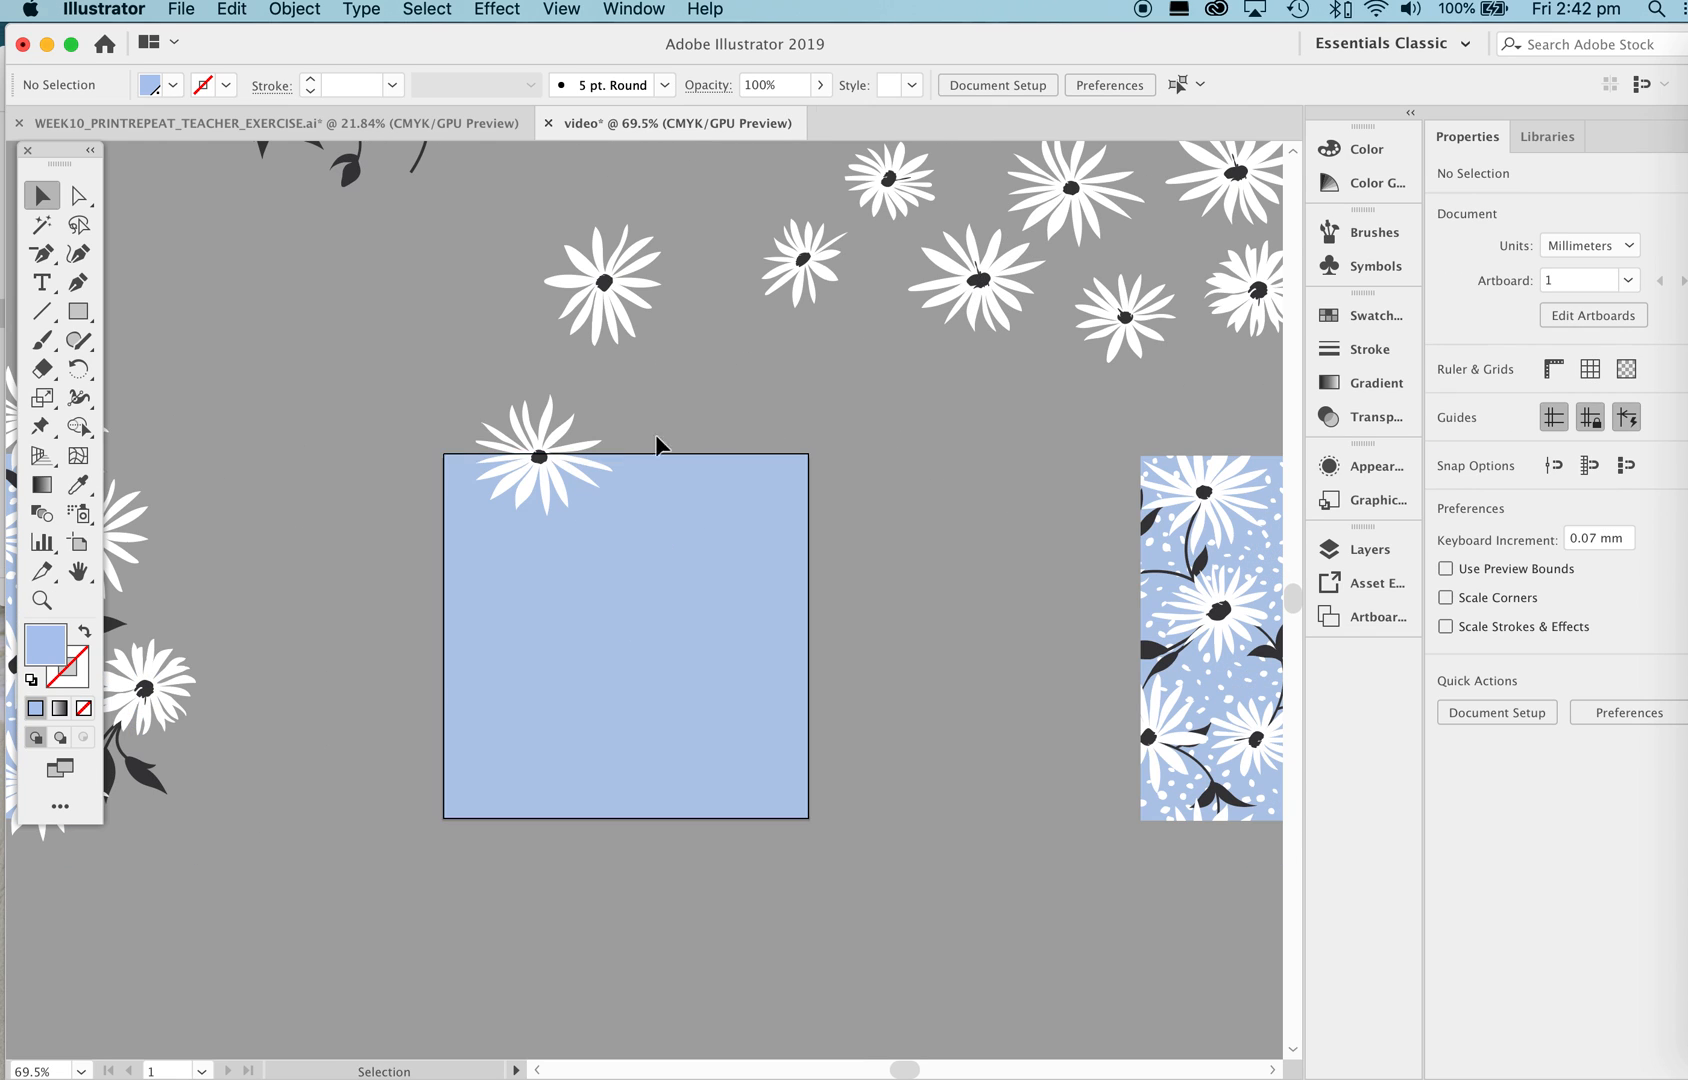
{"action": "left_click_drag", "start_coordinate": [540, 465], "coordinate": [540, 465]}
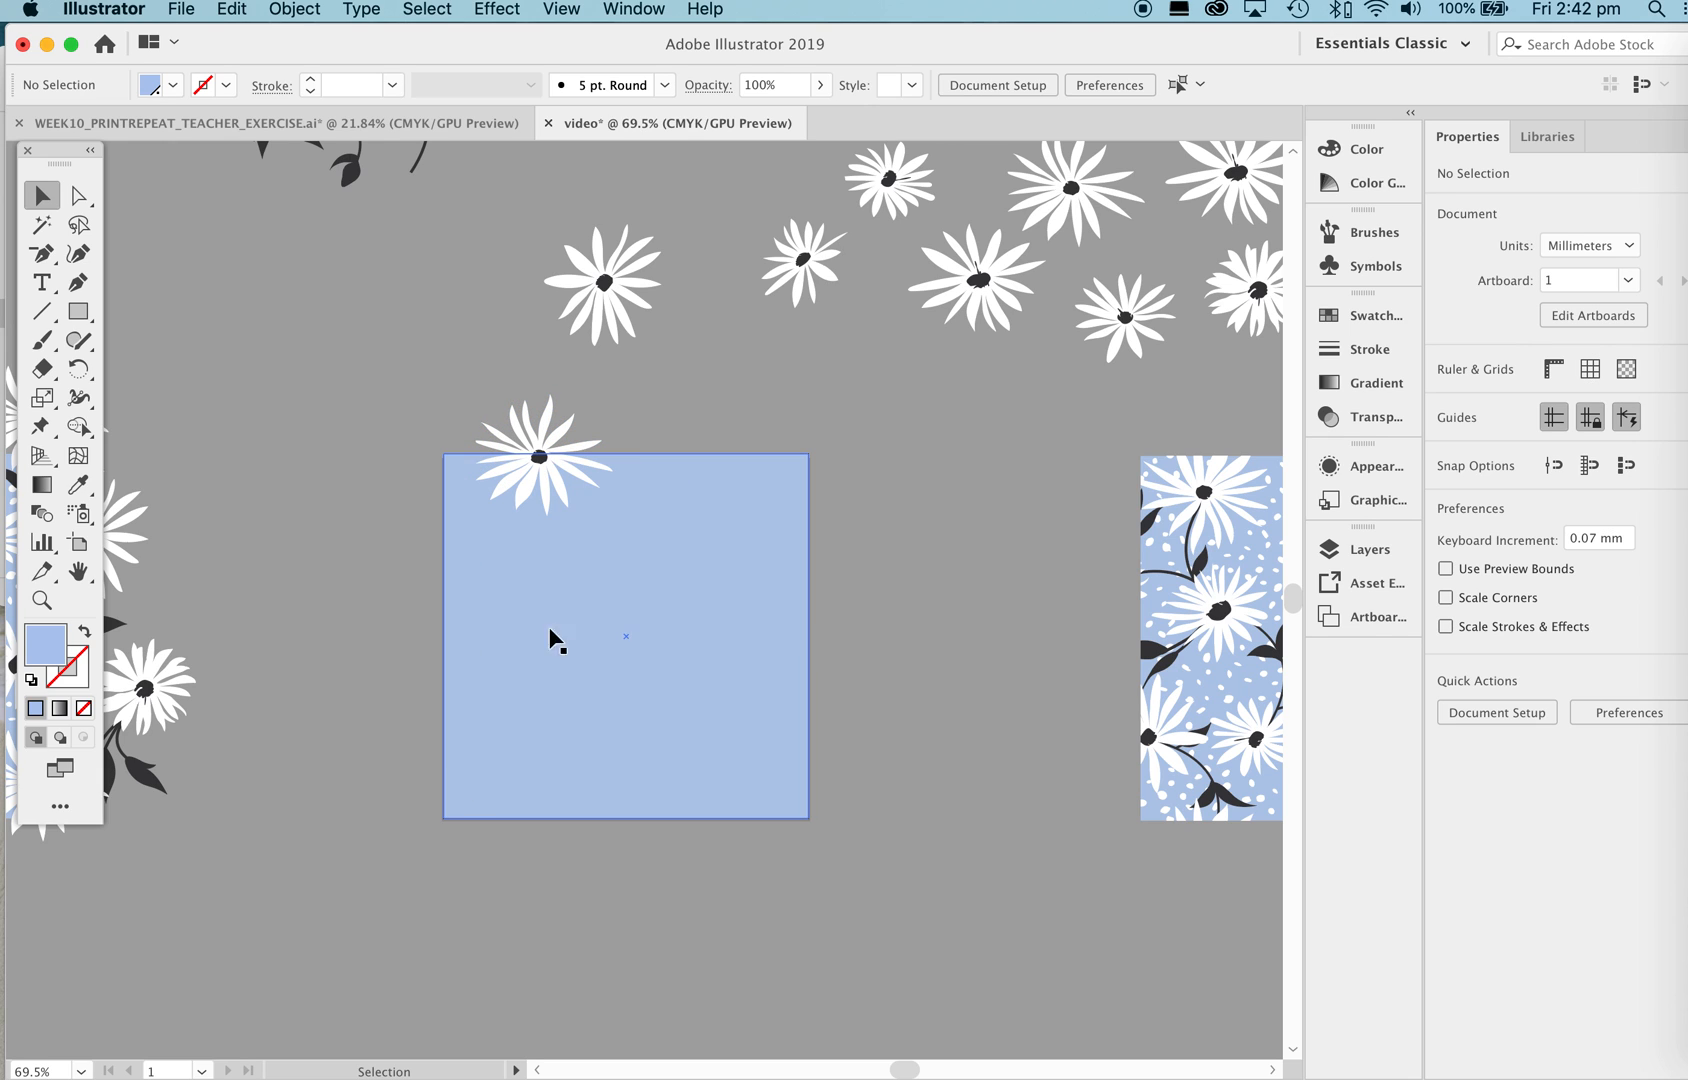
{"action": "left_click_drag", "start_coordinate": [361, 534], "coordinate": [872, 511]}
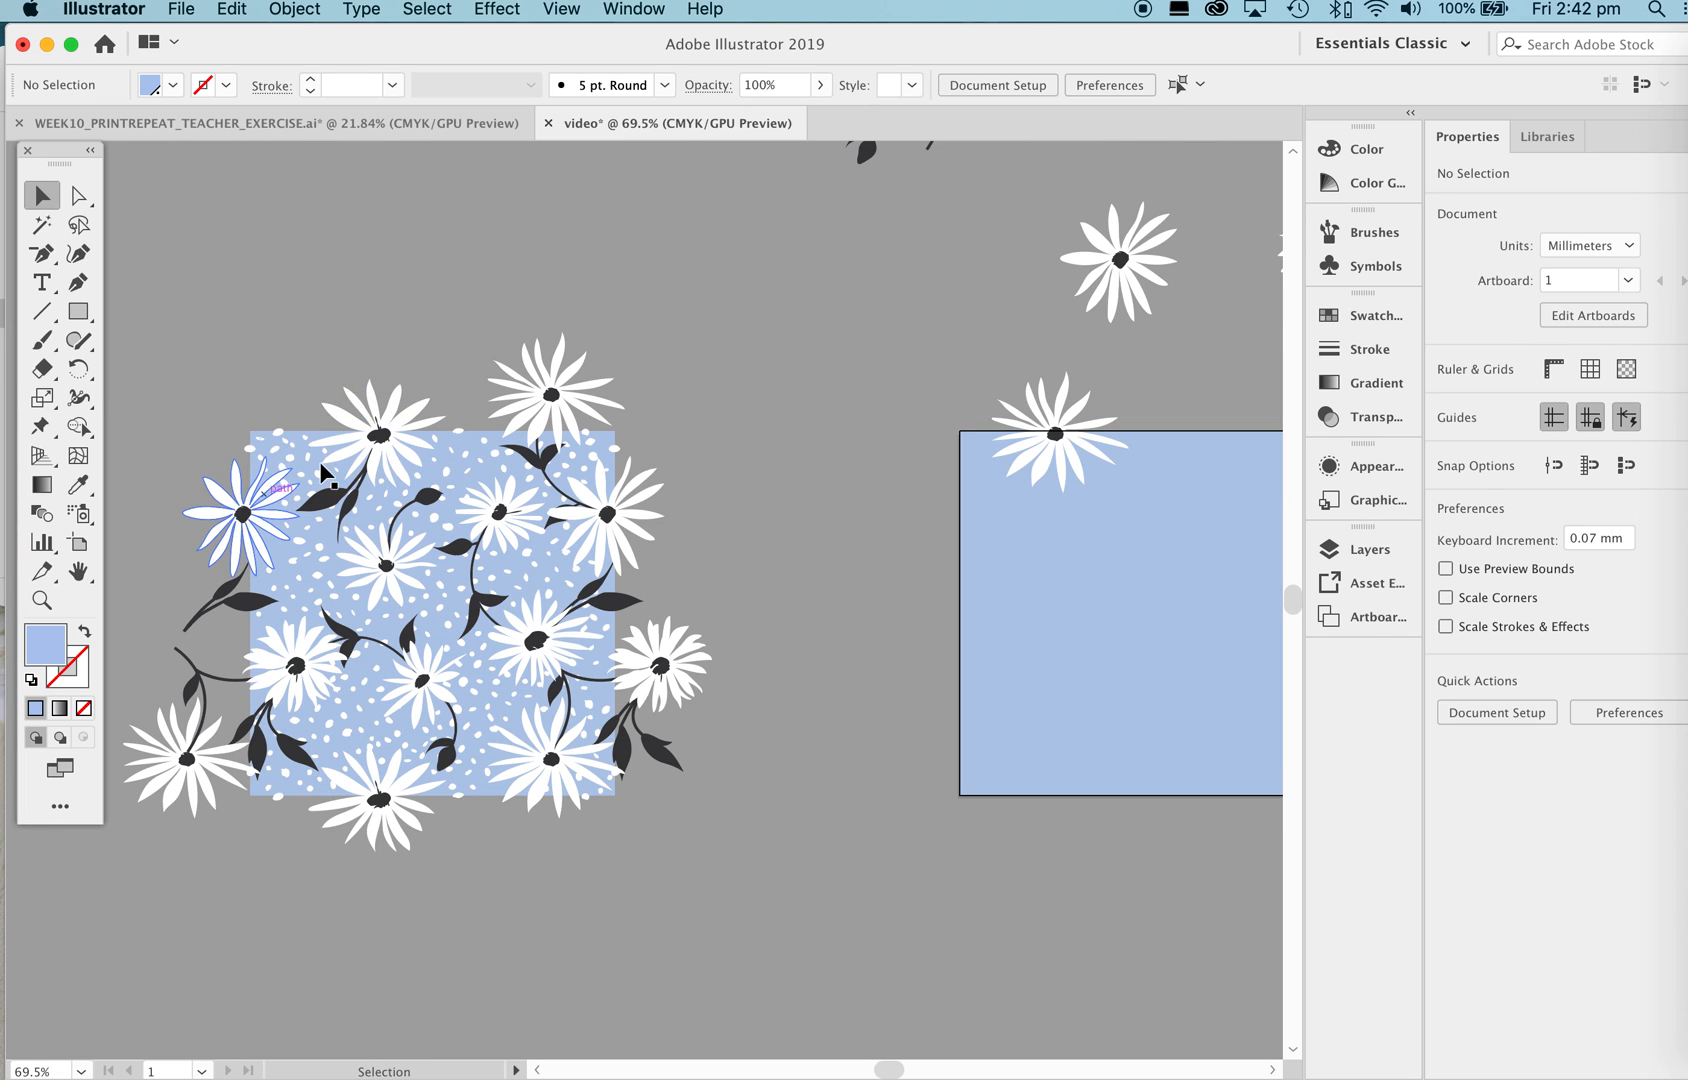
{"action": "left_click_drag", "start_coordinate": [755, 460], "coordinate": [694, 397]}
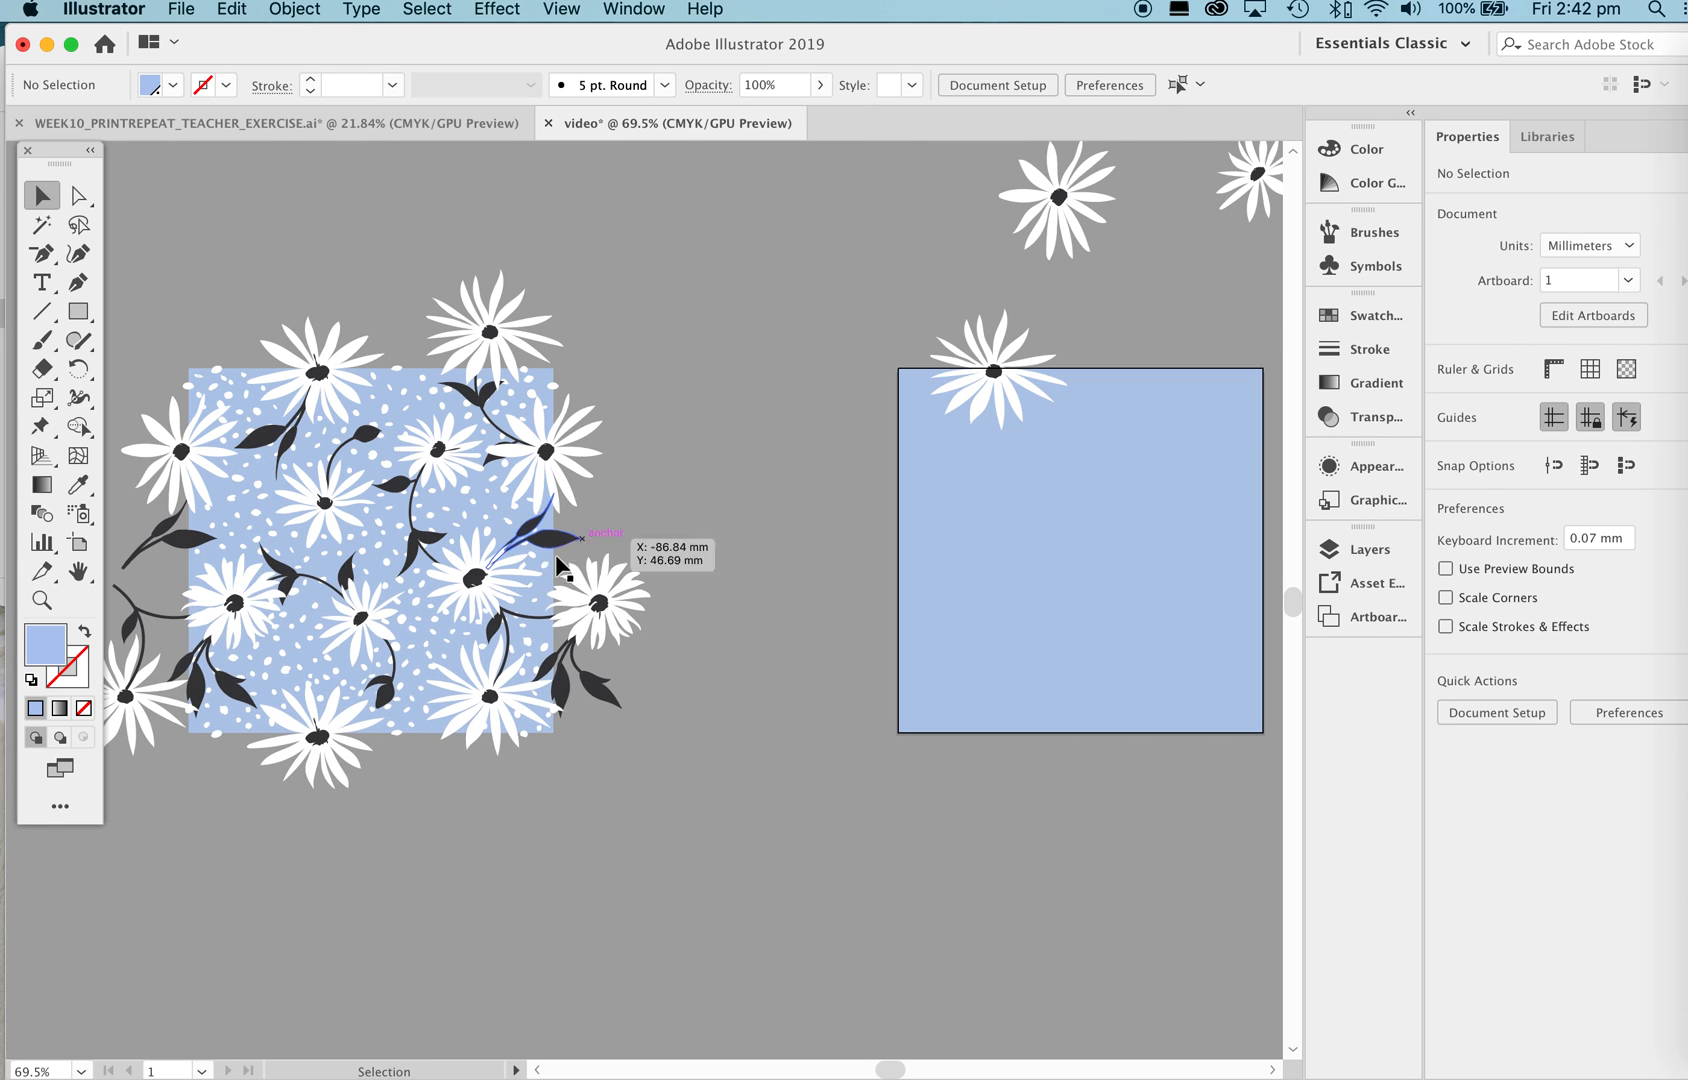
{"action": "left_click_drag", "start_coordinate": [956, 501], "coordinate": [658, 526]}
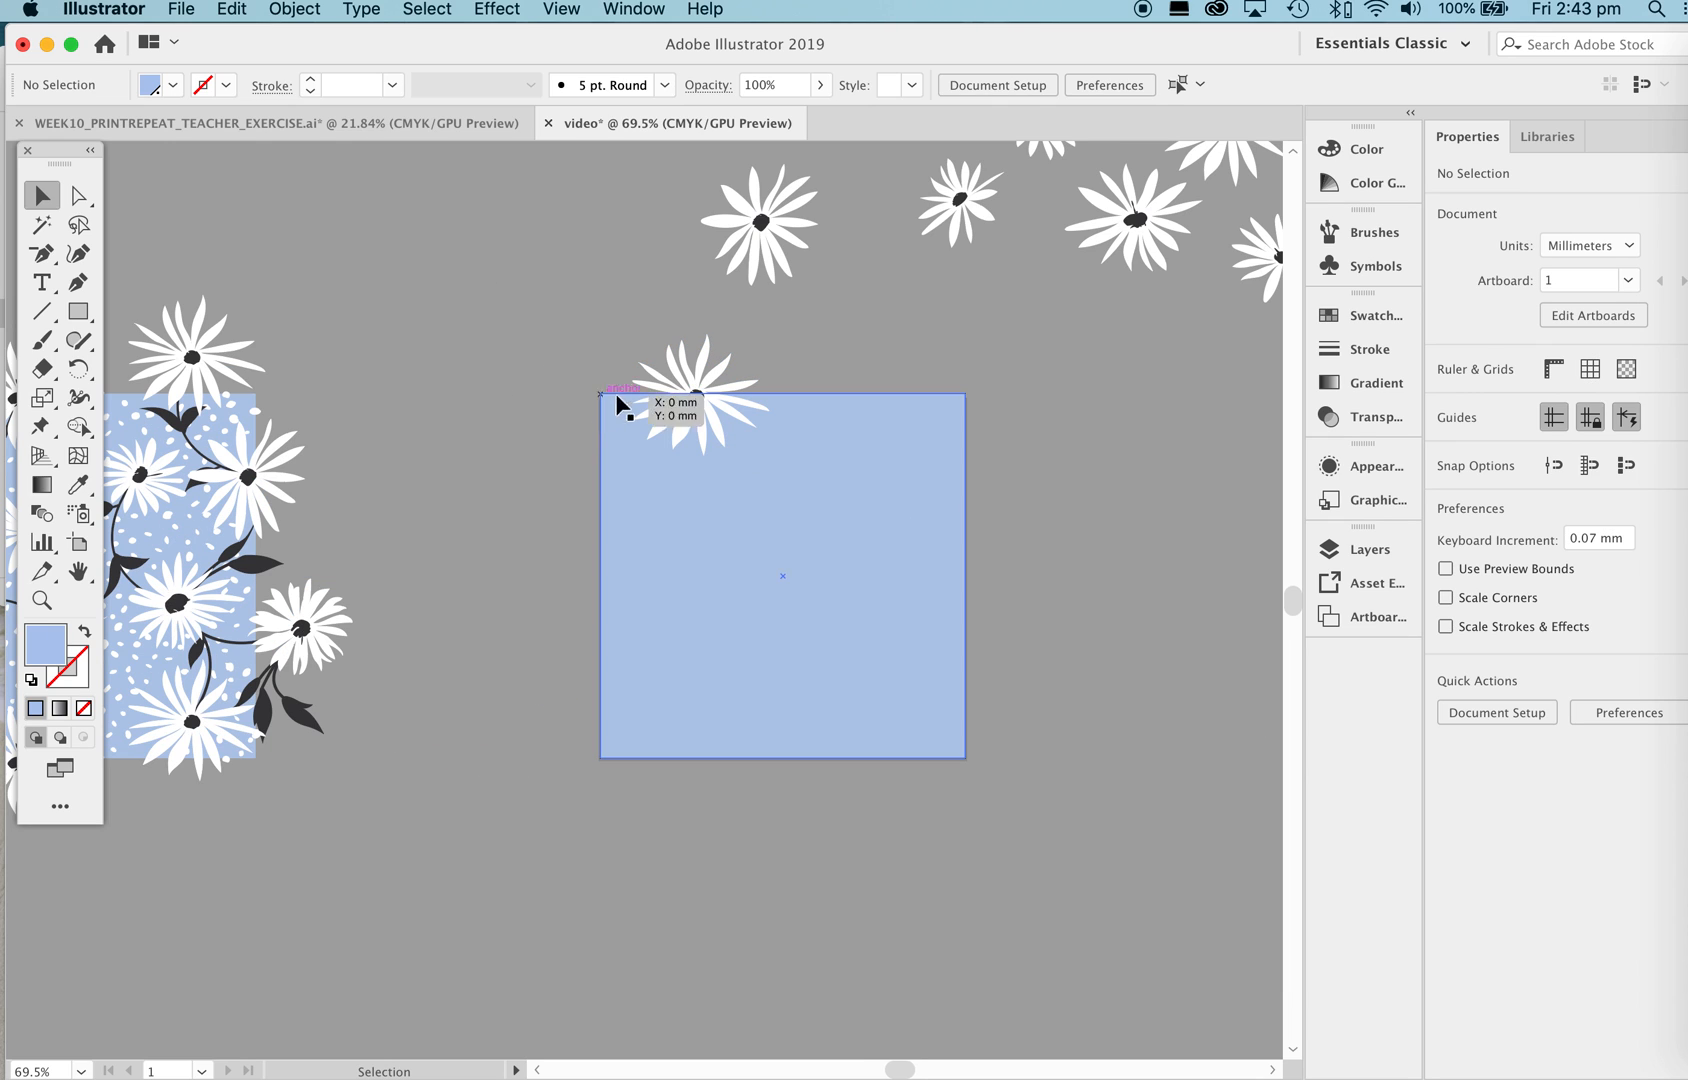
Place loose daisies on the blue square: a small one across the upper edge, one across the right edge, and three down the left edge.
{"action": "left_click_drag", "start_coordinate": [966, 185], "coordinate": [838, 407]}
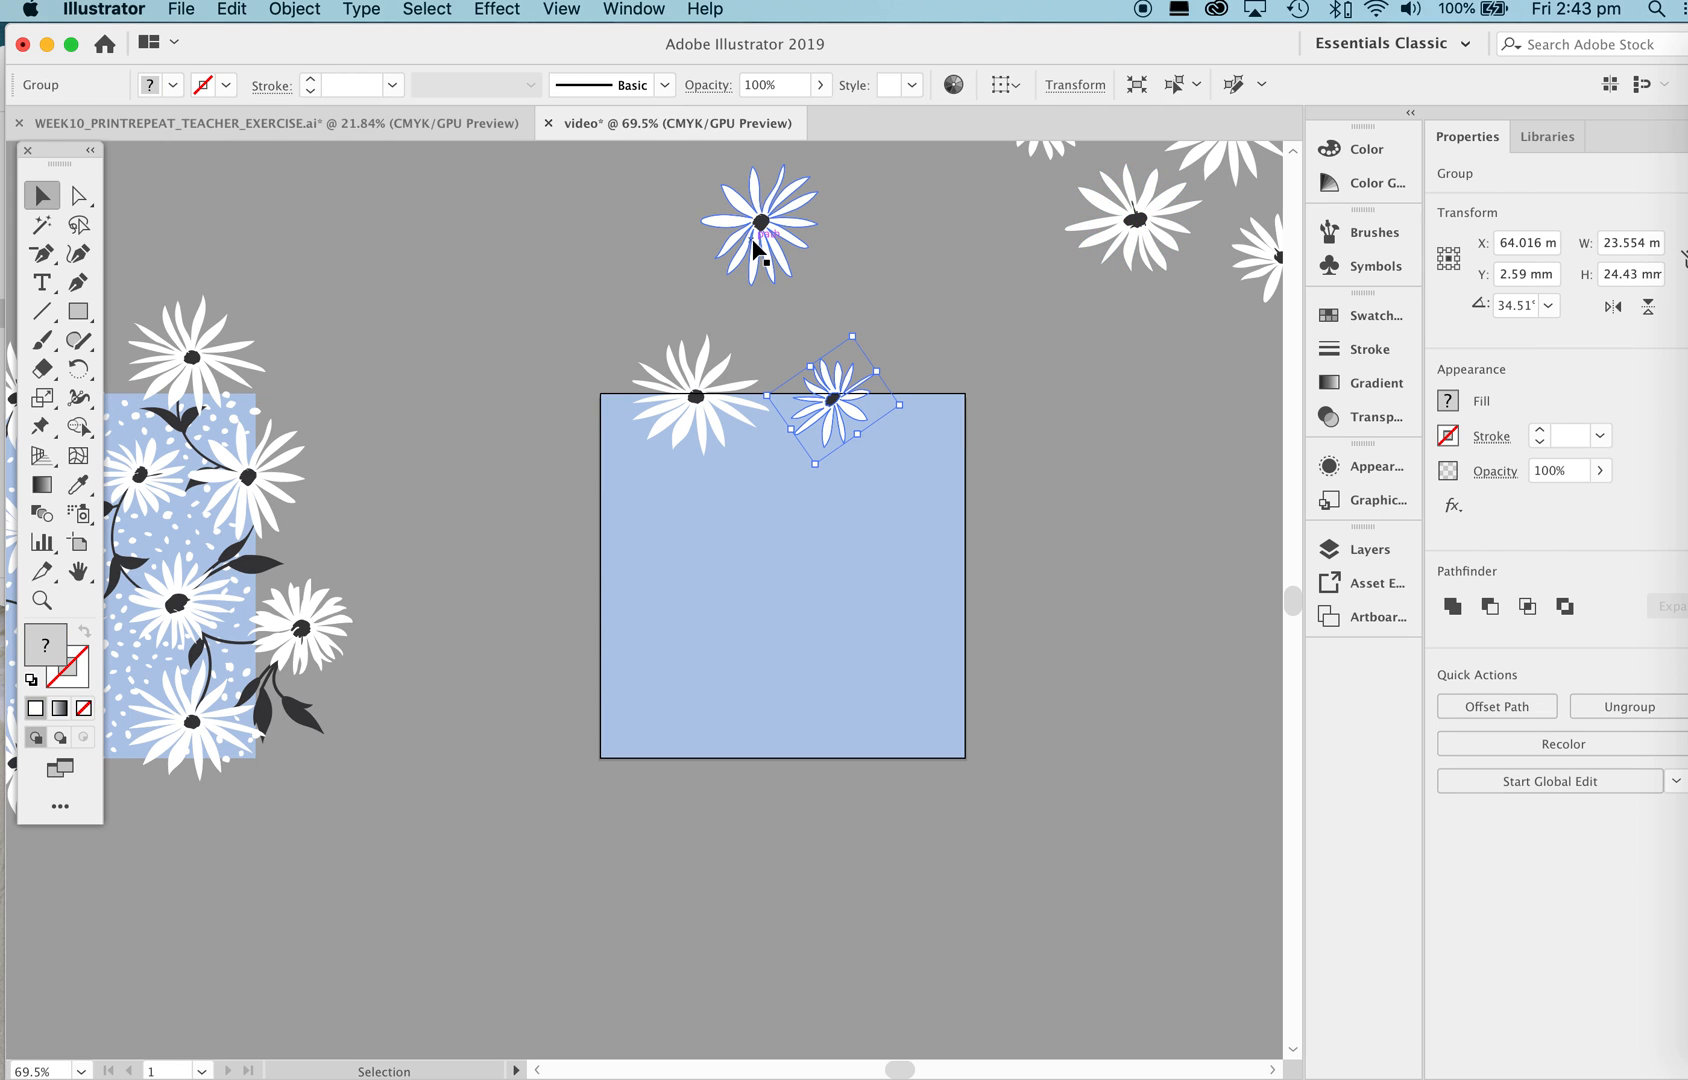
{"action": "left_click_drag", "start_coordinate": [757, 250], "coordinate": [984, 496]}
{"action": "left_click_drag", "start_coordinate": [1145, 225], "coordinate": [604, 494]}
{"action": "left_click_drag", "start_coordinate": [1258, 256], "coordinate": [590, 611]}
{"action": "left_click_drag", "start_coordinate": [1059, 162], "coordinate": [600, 720]}
{"action": "left_click_drag", "start_coordinate": [617, 619], "coordinate": [974, 610]}
Move the daisy off the square's right edge to about X 95.8 mm, Y -41.7 mm, leaving another loose daisy beside it above the artboard.
{"action": "key", "text": "space"}
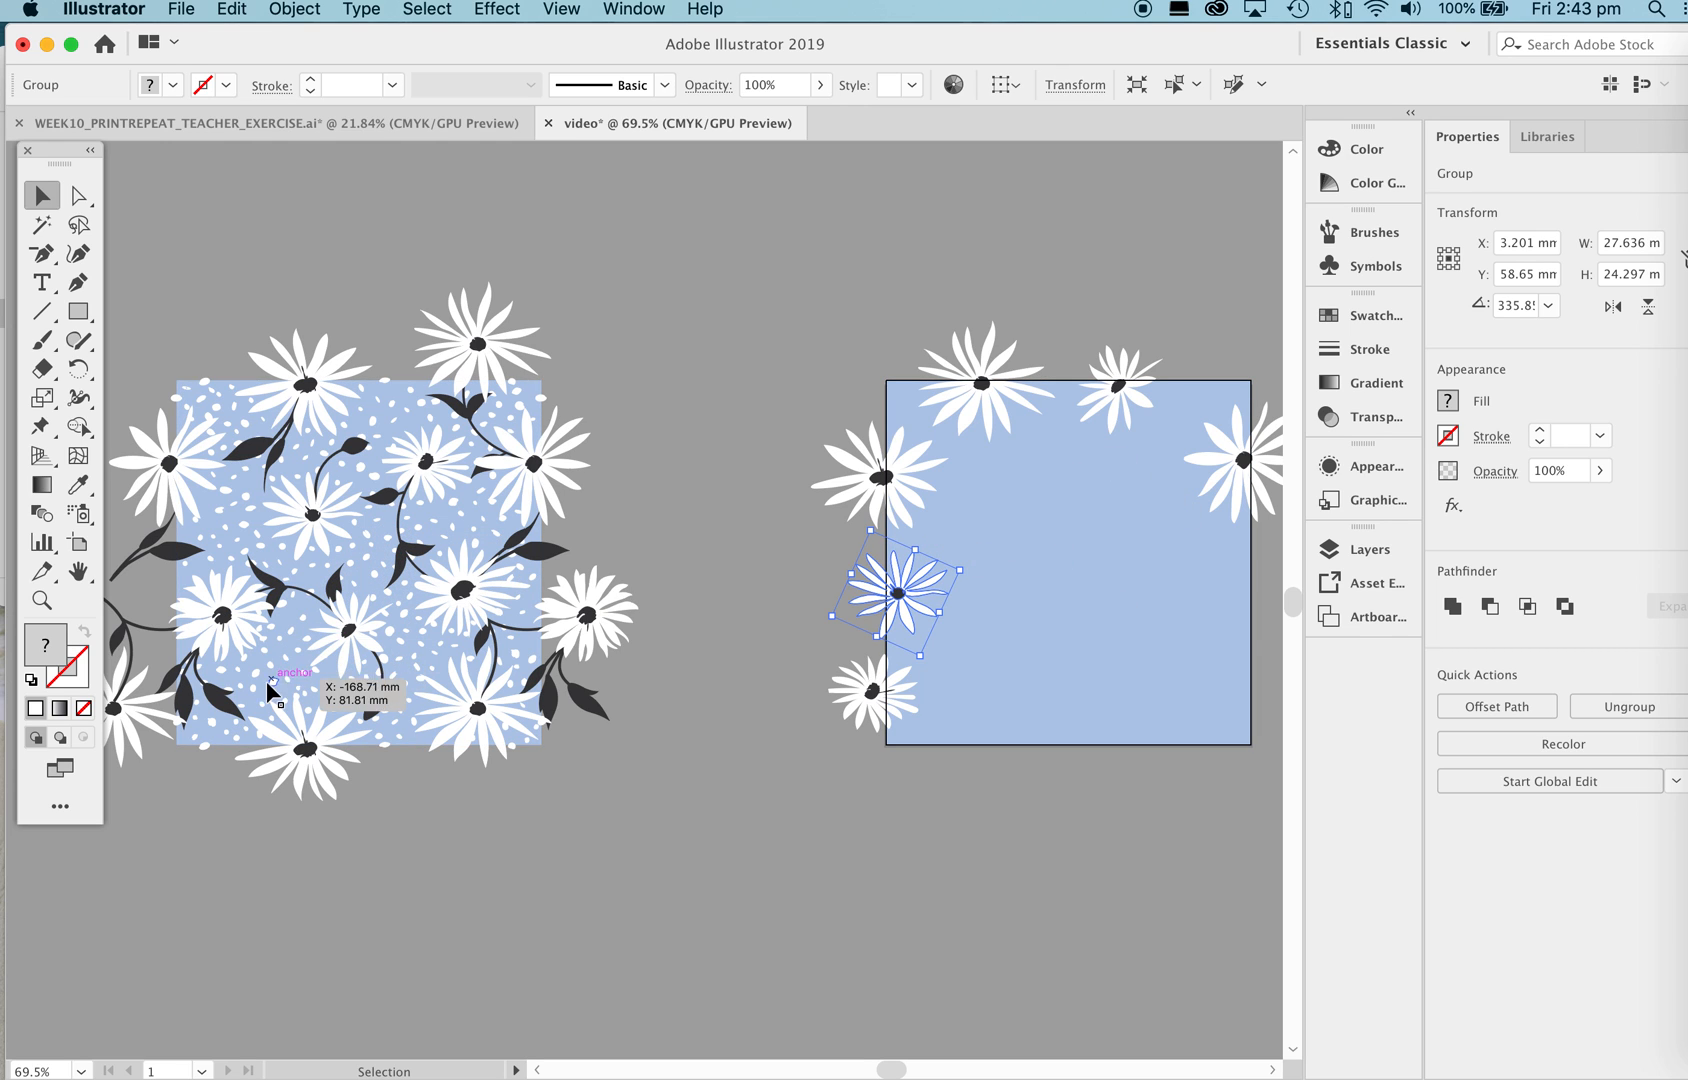
{"action": "key", "text": "space"}
{"action": "left_click_drag", "start_coordinate": [1032, 571], "coordinate": [664, 674]}
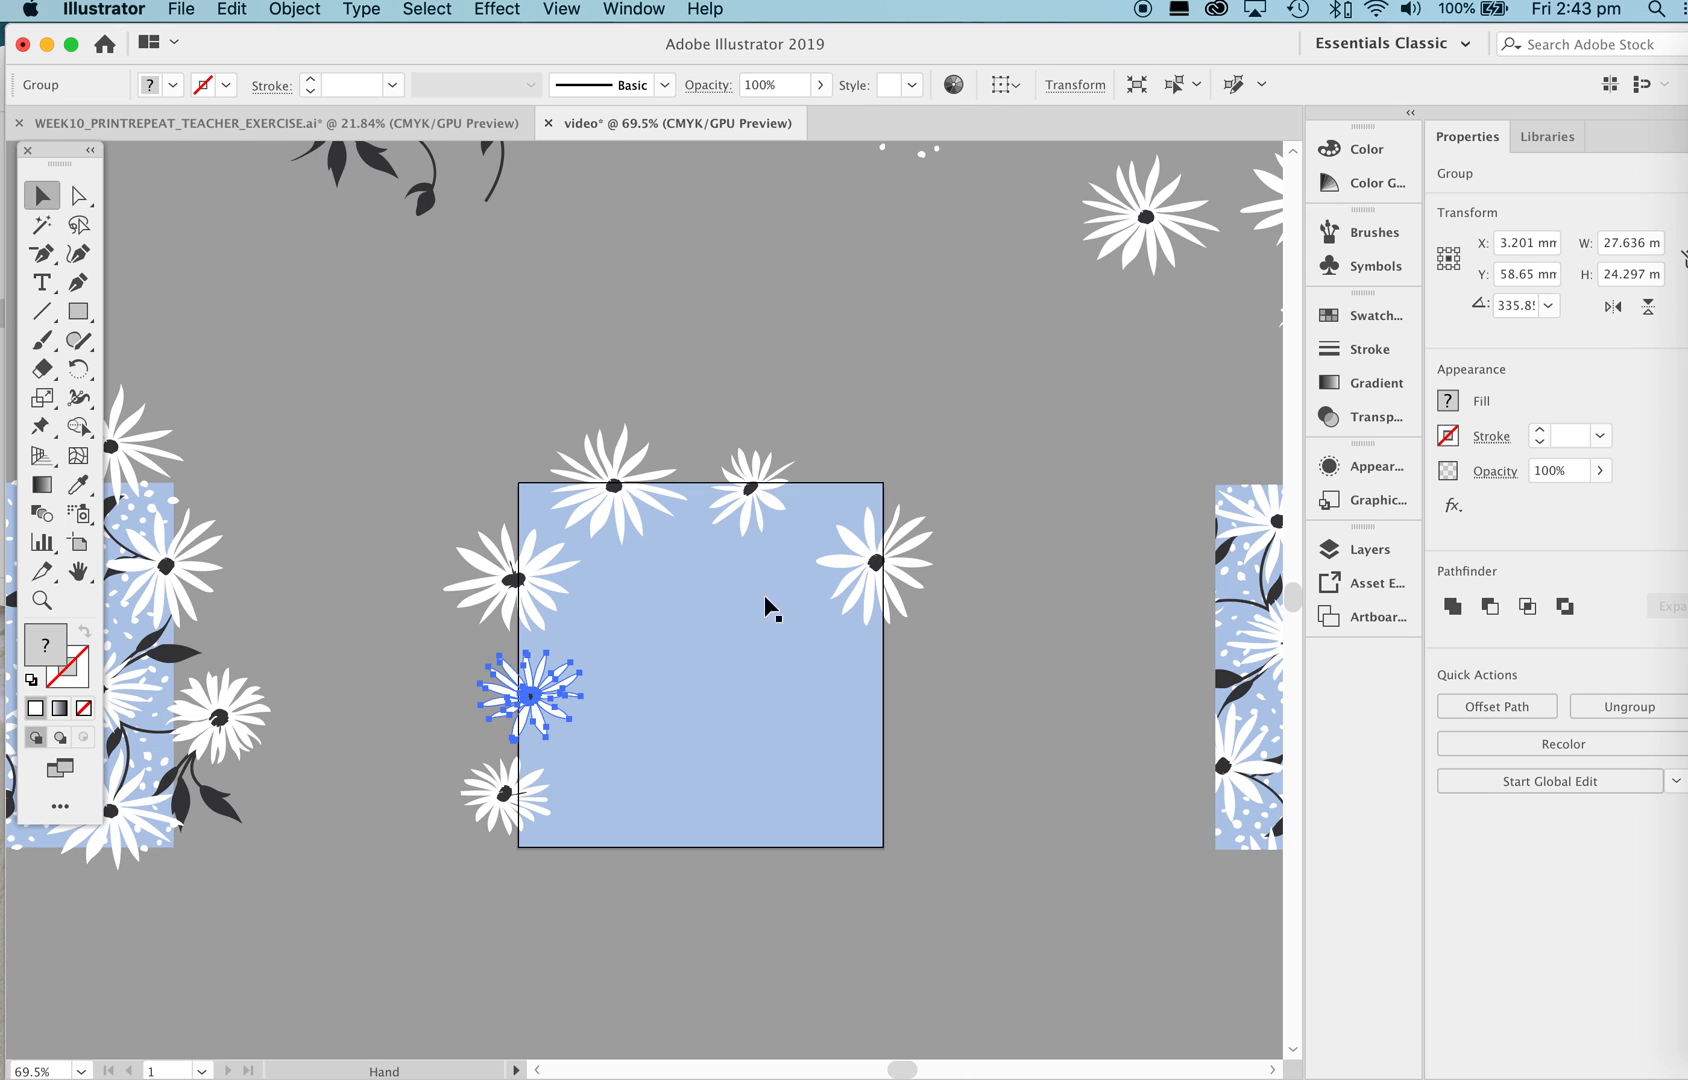
{"action": "key", "text": "space"}
{"action": "left_click_drag", "start_coordinate": [1011, 363], "coordinate": [865, 433]}
{"action": "left_click_drag", "start_coordinate": [1164, 270], "coordinate": [757, 748]}
{"action": "left_click_drag", "start_coordinate": [737, 775], "coordinate": [879, 485]}
{"action": "left_click_drag", "start_coordinate": [716, 597], "coordinate": [570, 568]}
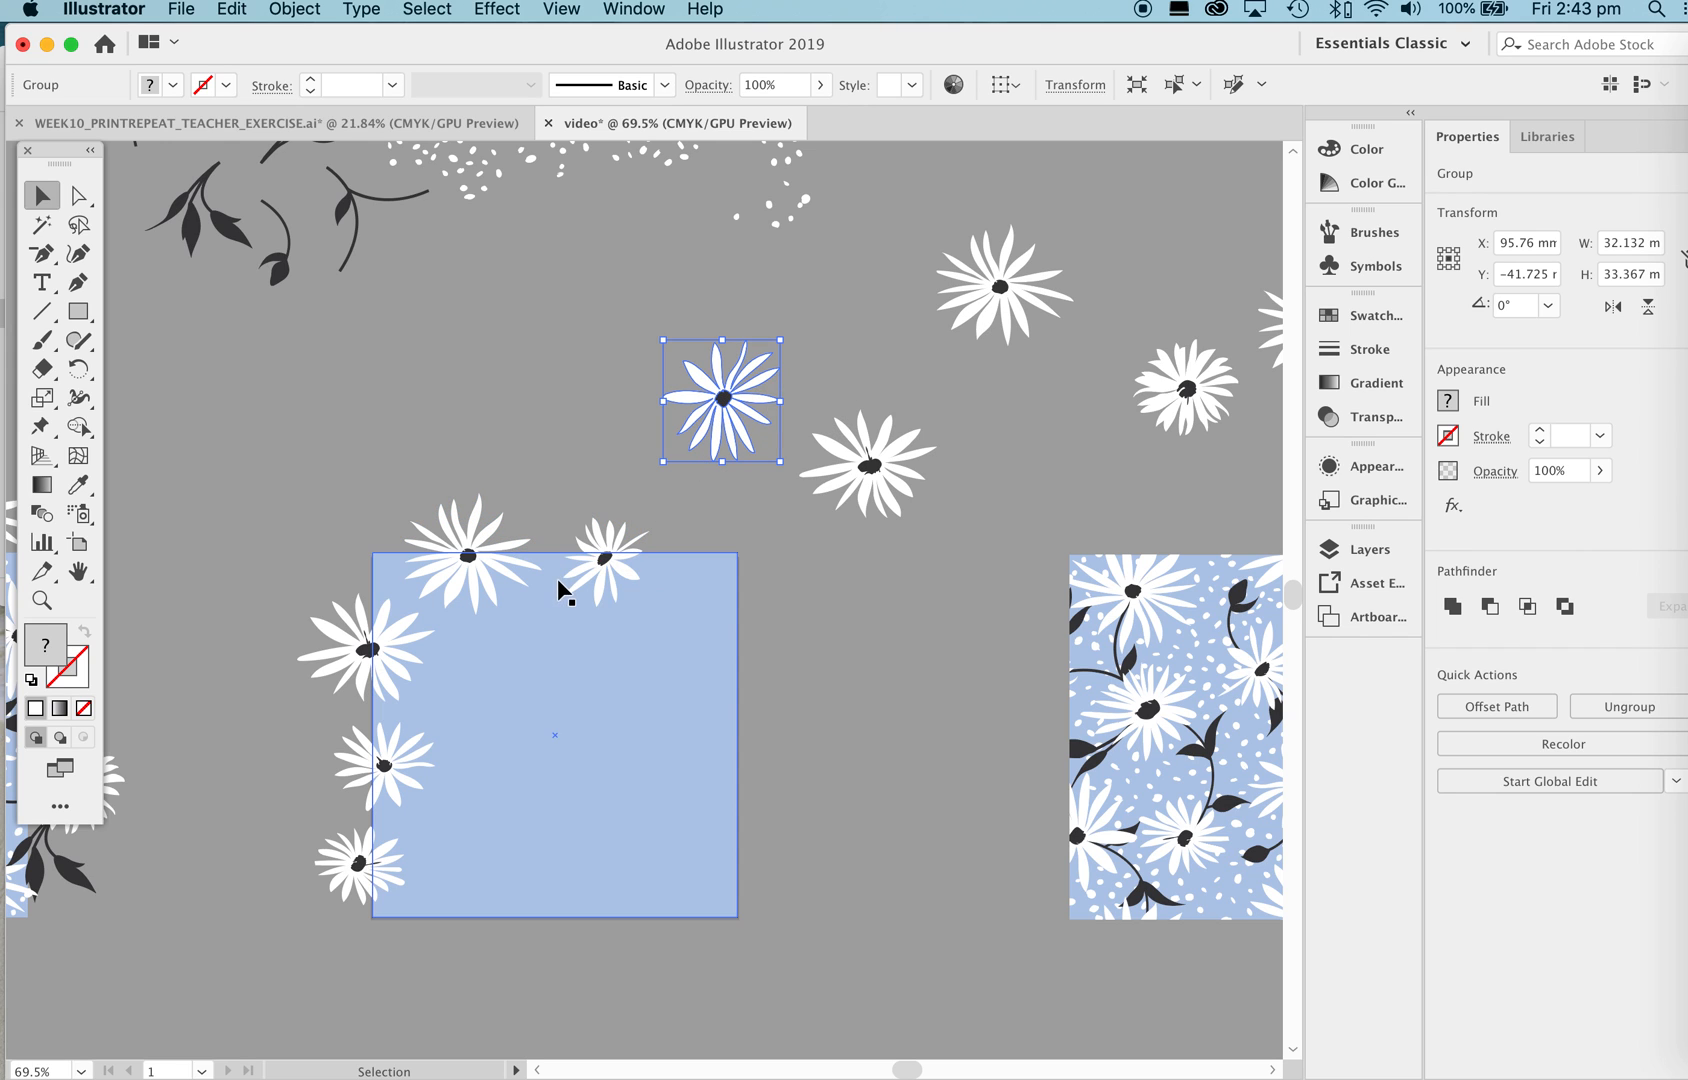
Set the keyboard increment to 100 mm in the General preferences so that it matches the width of the square.
{"action": "key", "text": "space"}
{"action": "scroll", "coordinate": [749, 552], "scroll_direction": "down", "scroll_amount": 5}
{"action": "scroll", "coordinate": [749, 552], "scroll_direction": "left", "scroll_amount": 2}
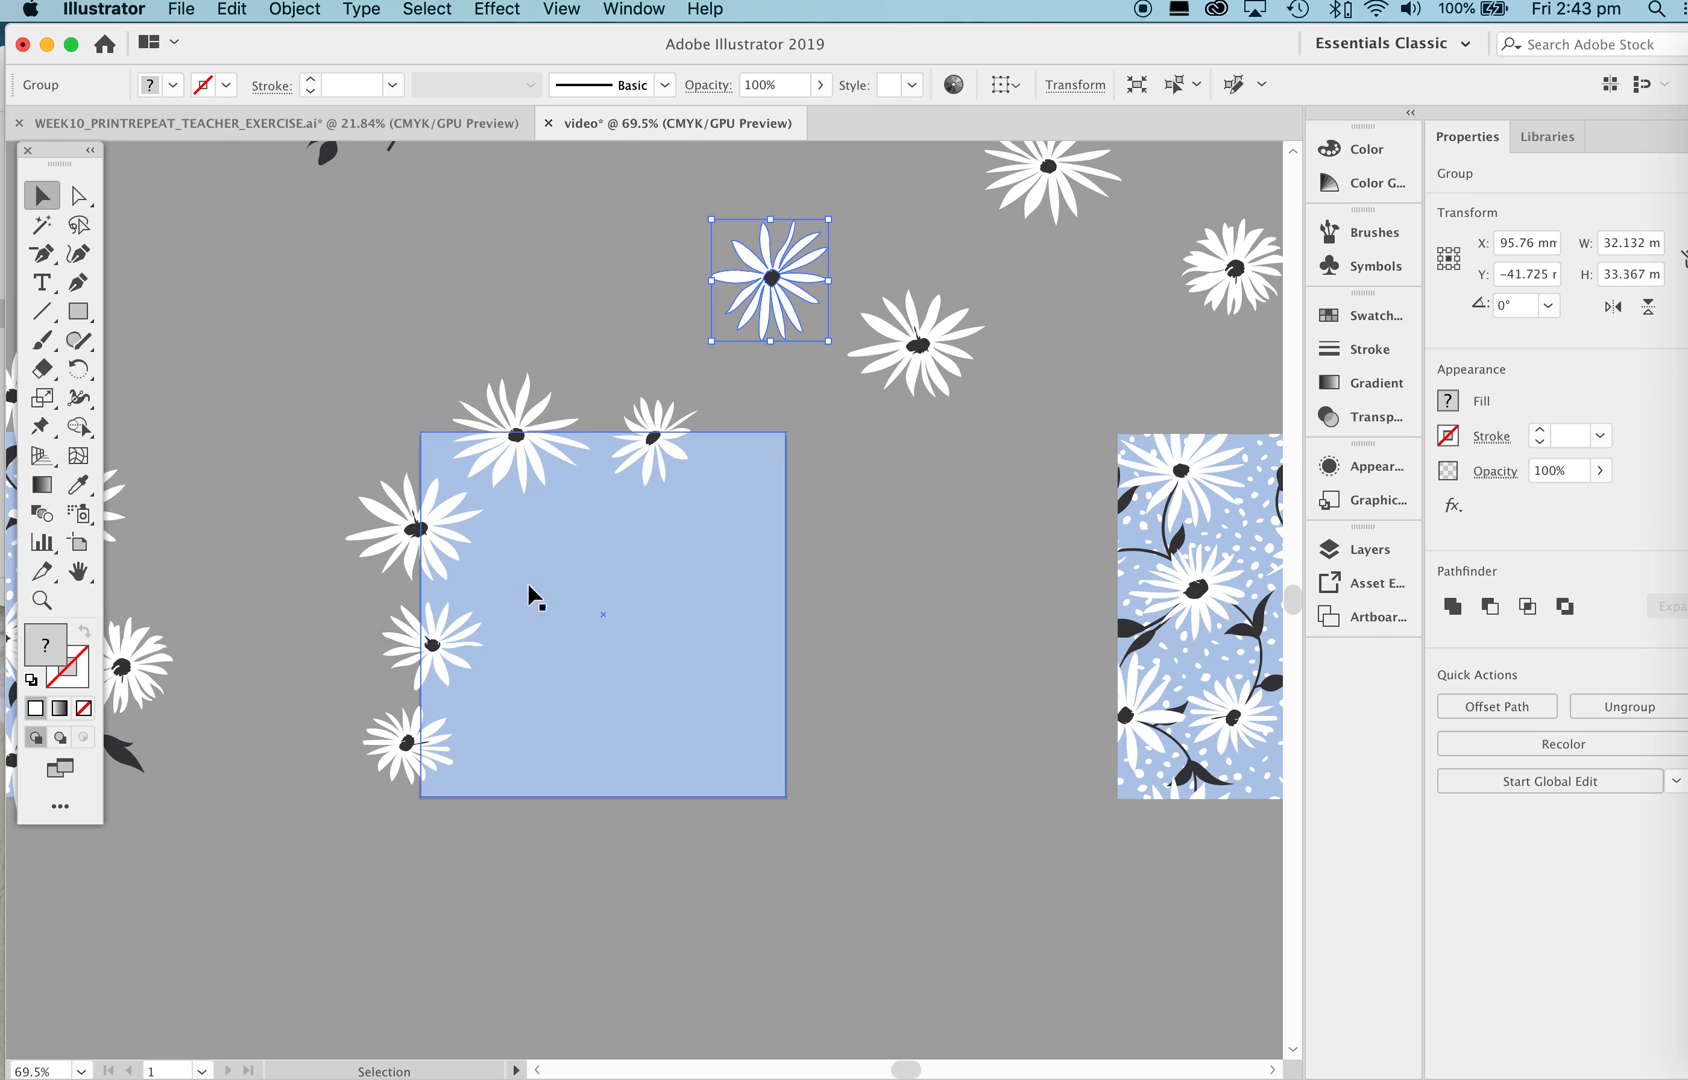
{"action": "key", "text": "super+space"}
{"action": "left_click_drag", "start_coordinate": [501, 478], "coordinate": [659, 482]}
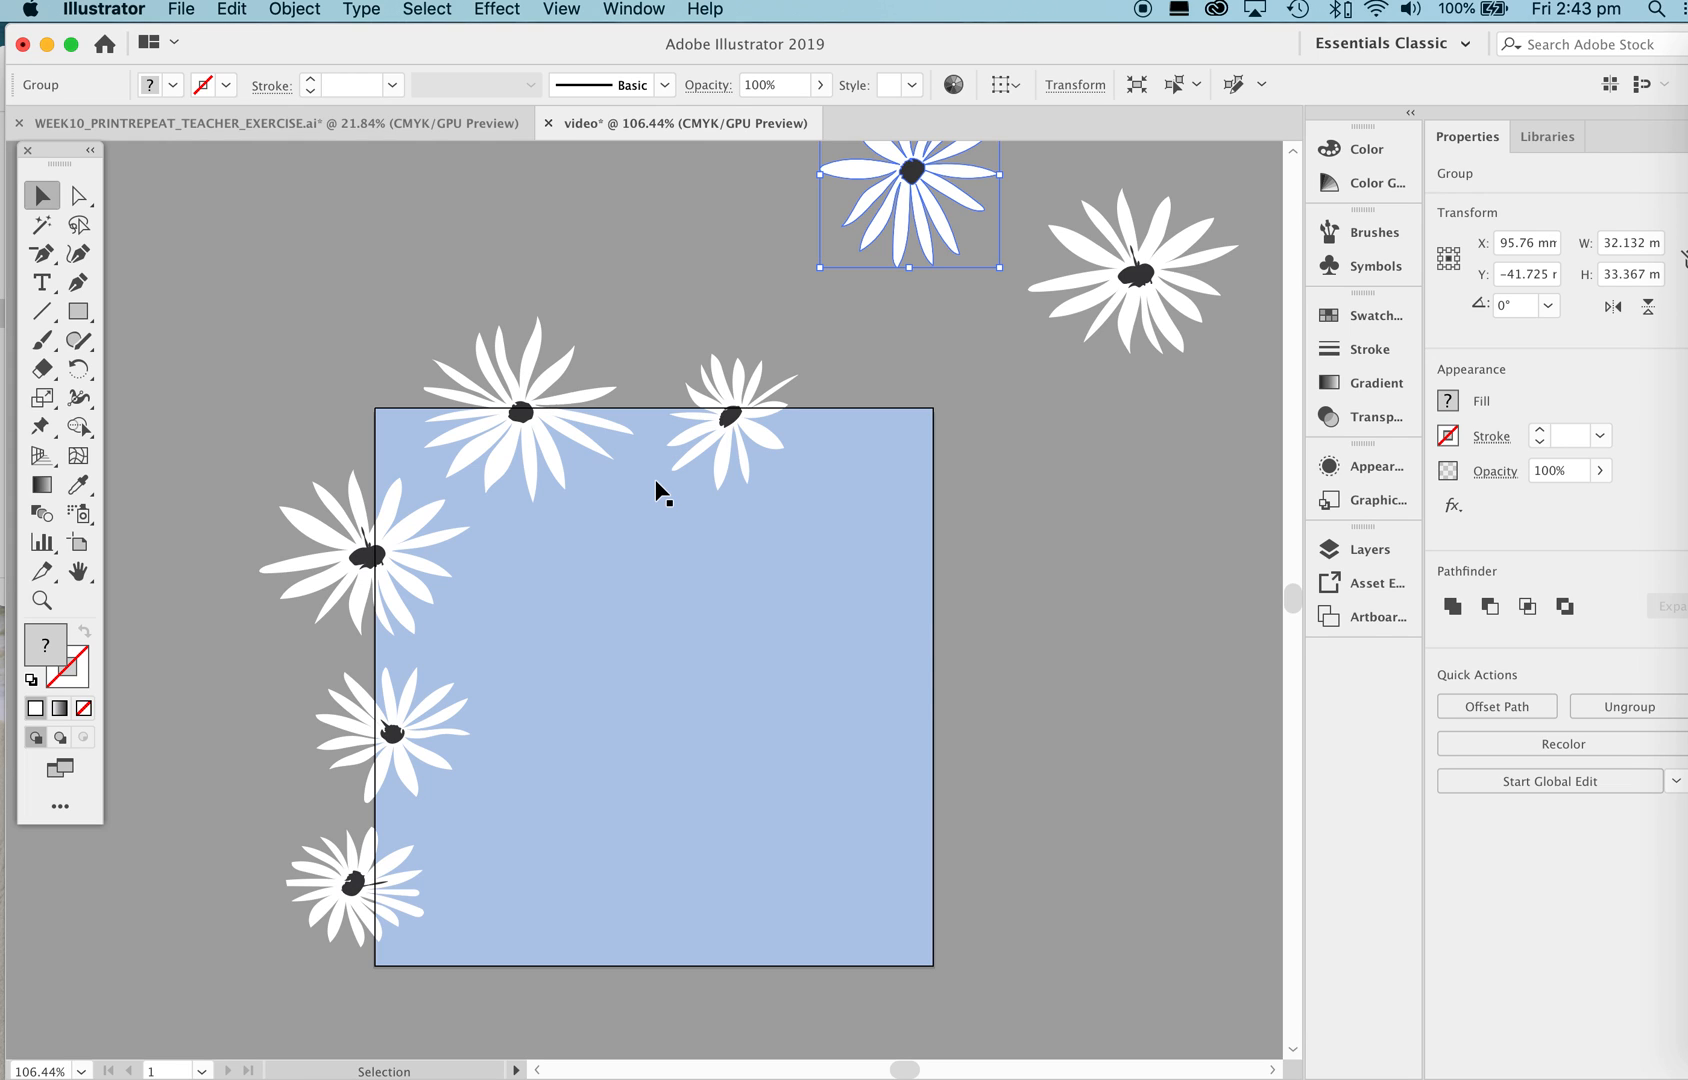
{"action": "scroll", "coordinate": [600, 460], "scroll_direction": "down", "scroll_amount": 5}
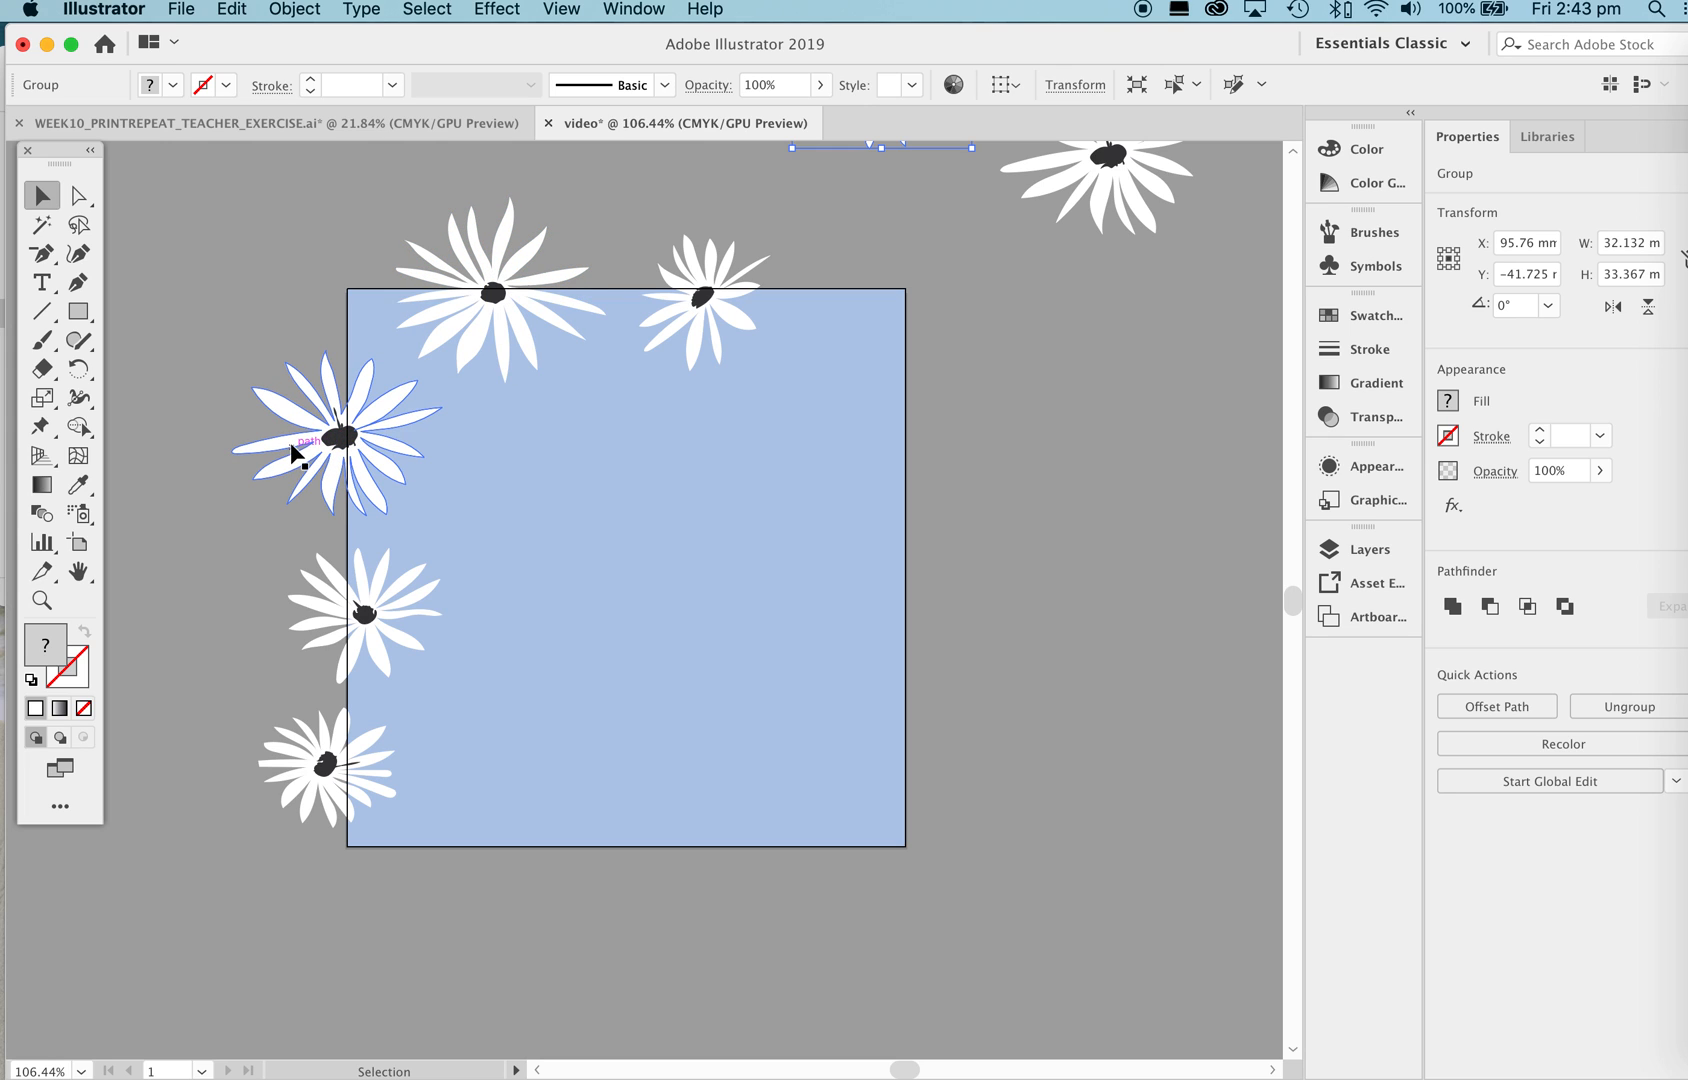
{"action": "left_click", "coordinate": [187, 17]}
{"action": "mouse_move", "coordinate": [87, 3]}
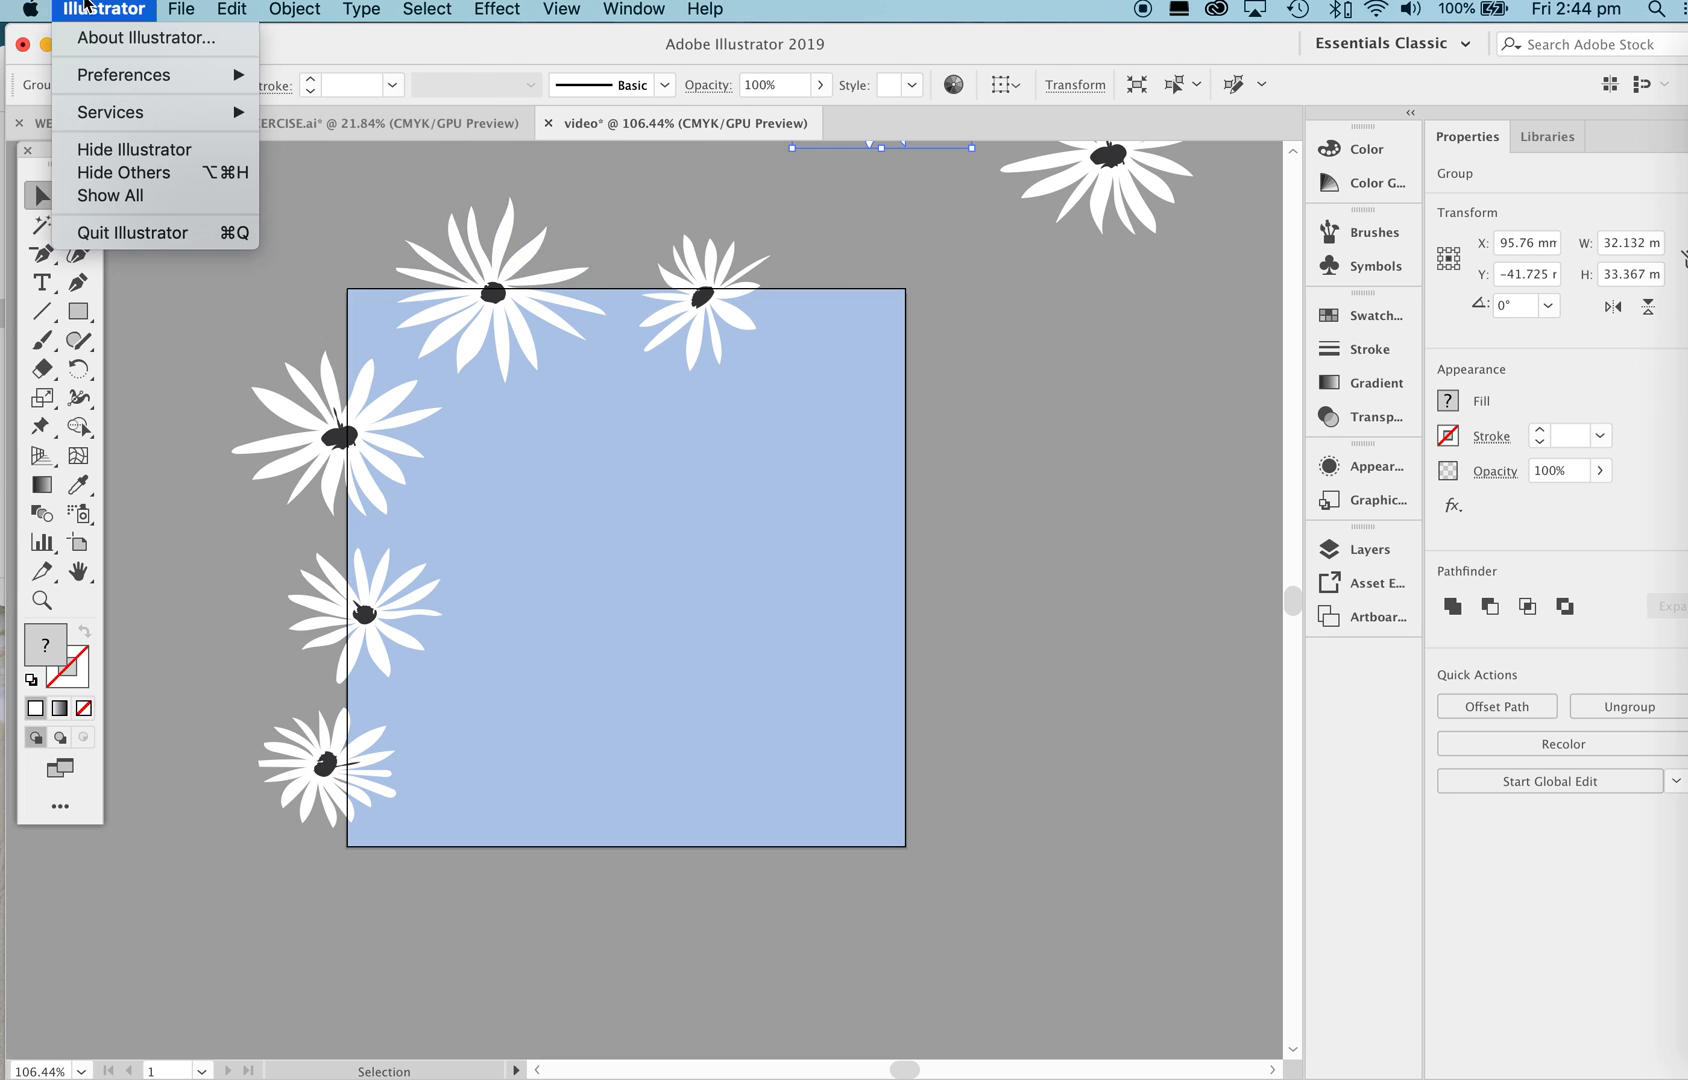
{"action": "mouse_move", "coordinate": [118, 77]}
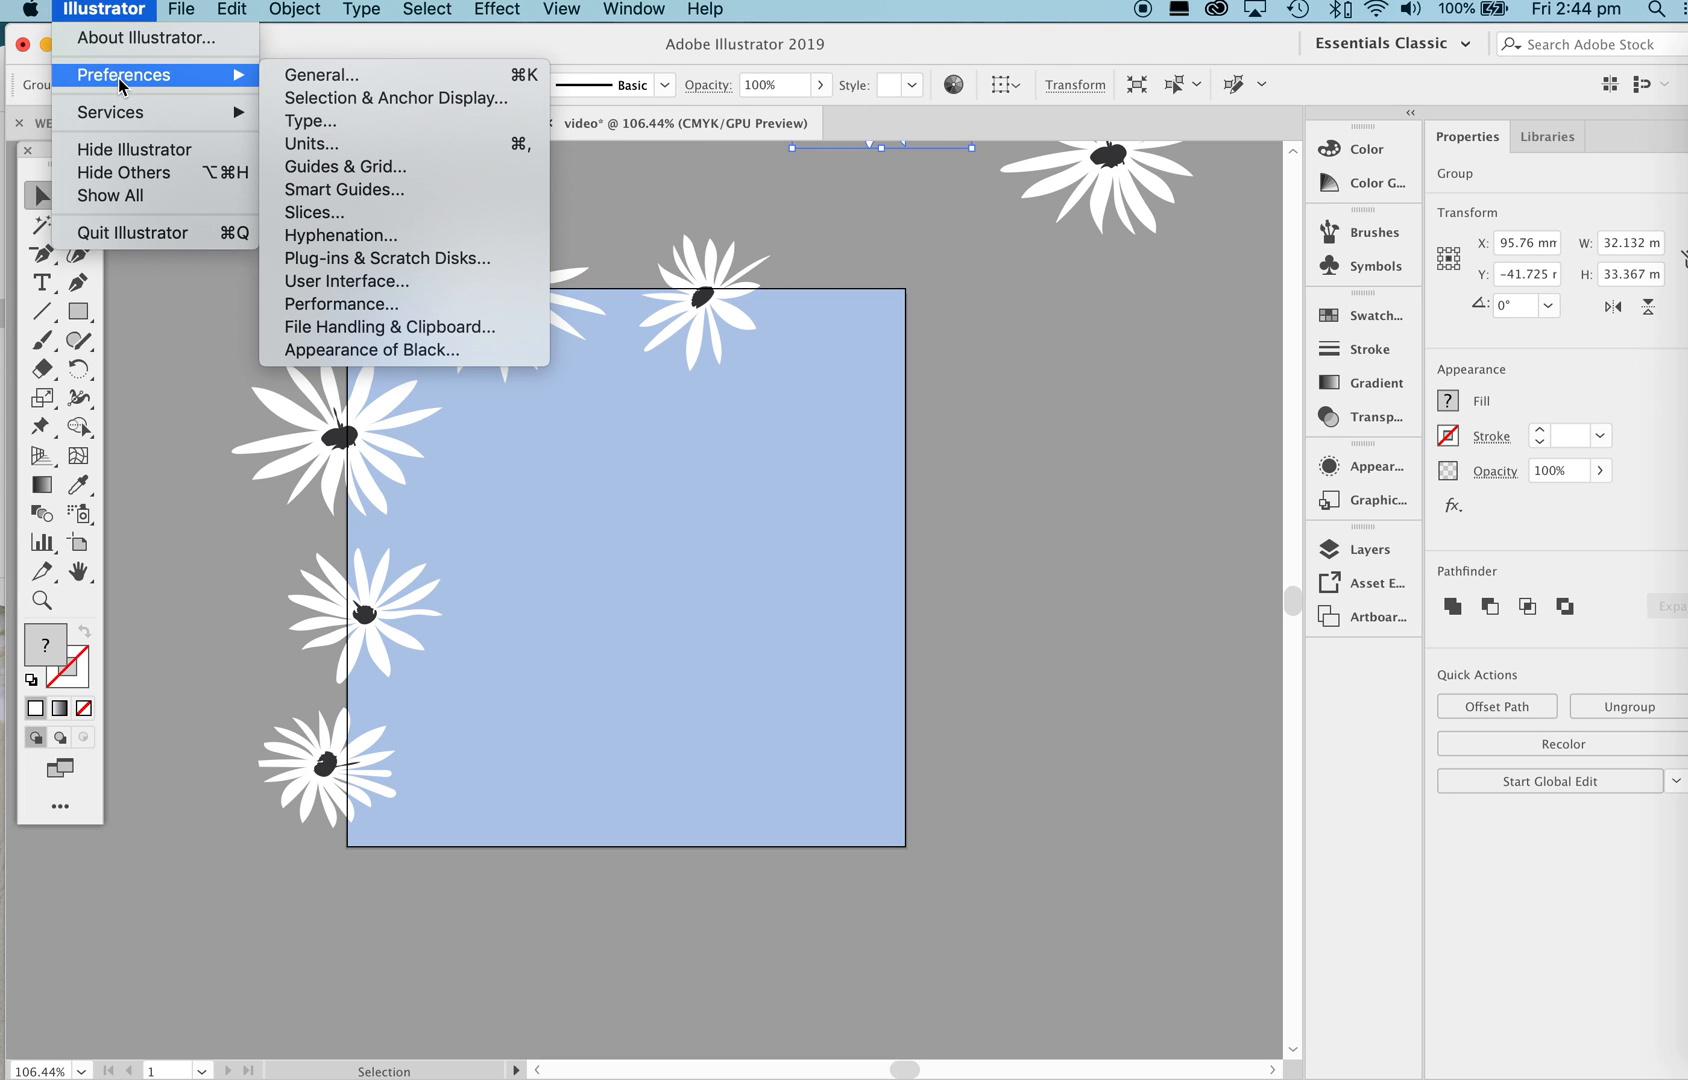
{"action": "left_click", "coordinate": [331, 80]}
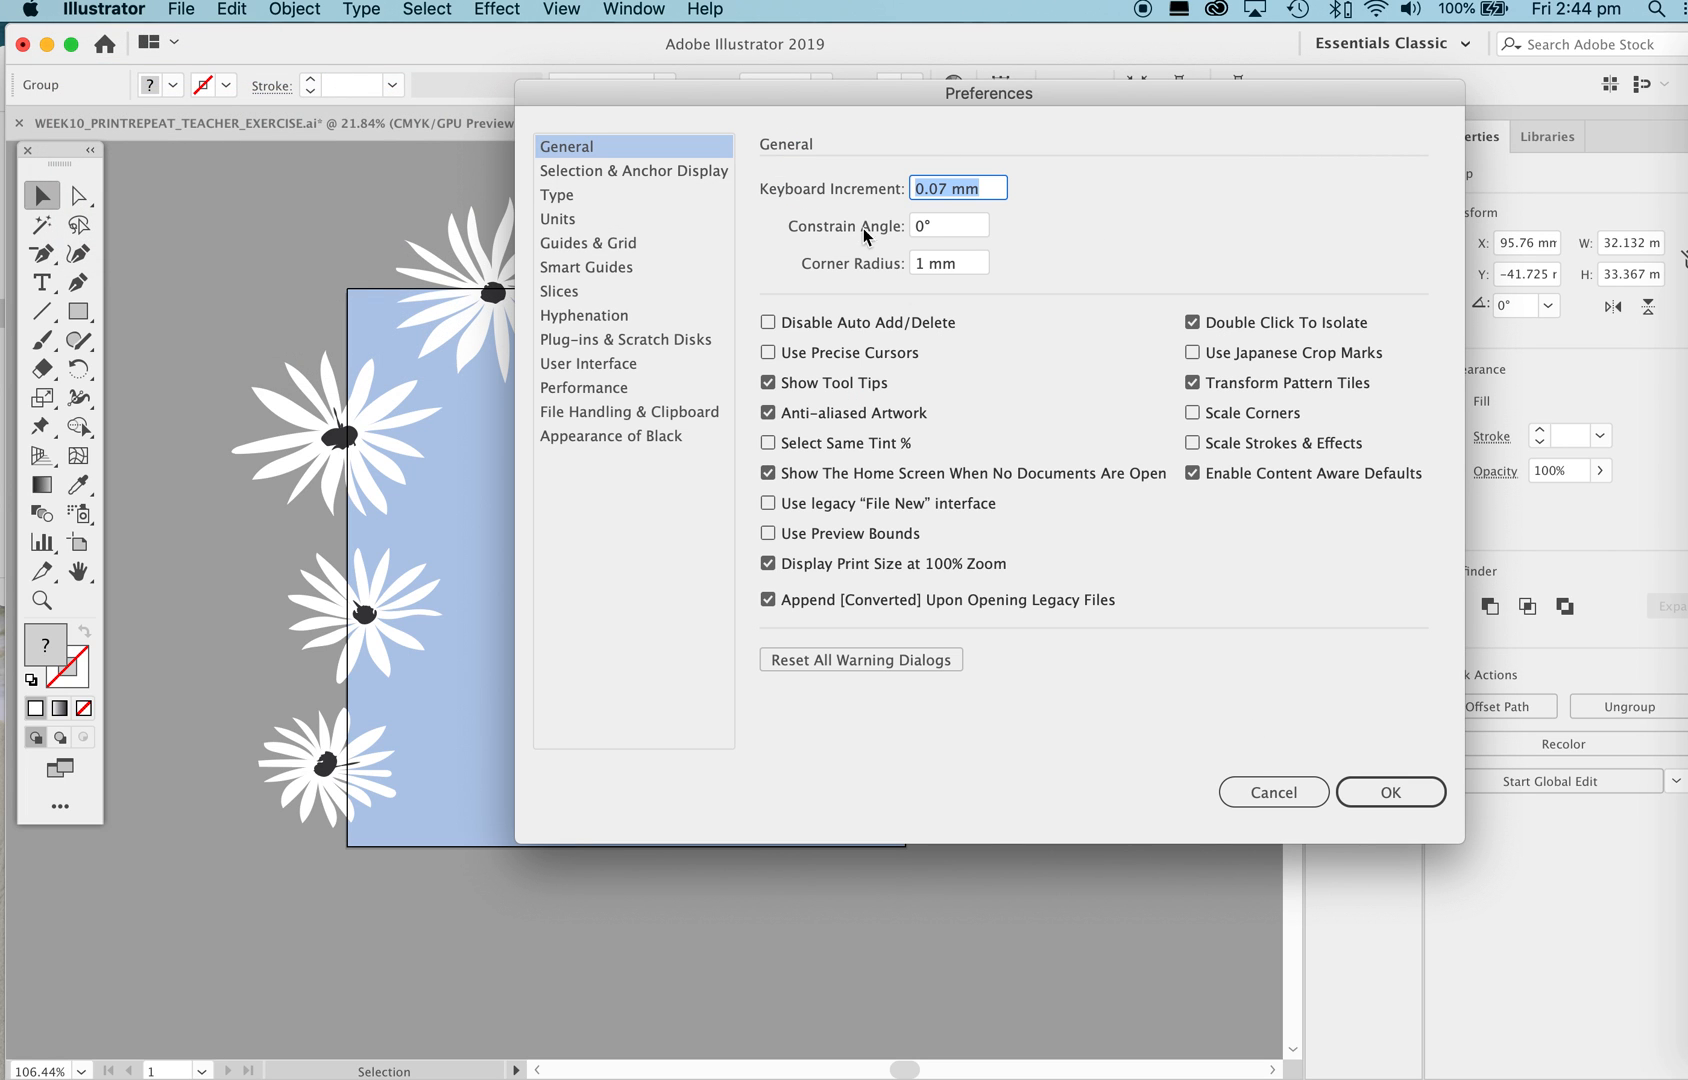
{"action": "left_click_drag", "start_coordinate": [989, 99], "coordinate": [1377, 51]}
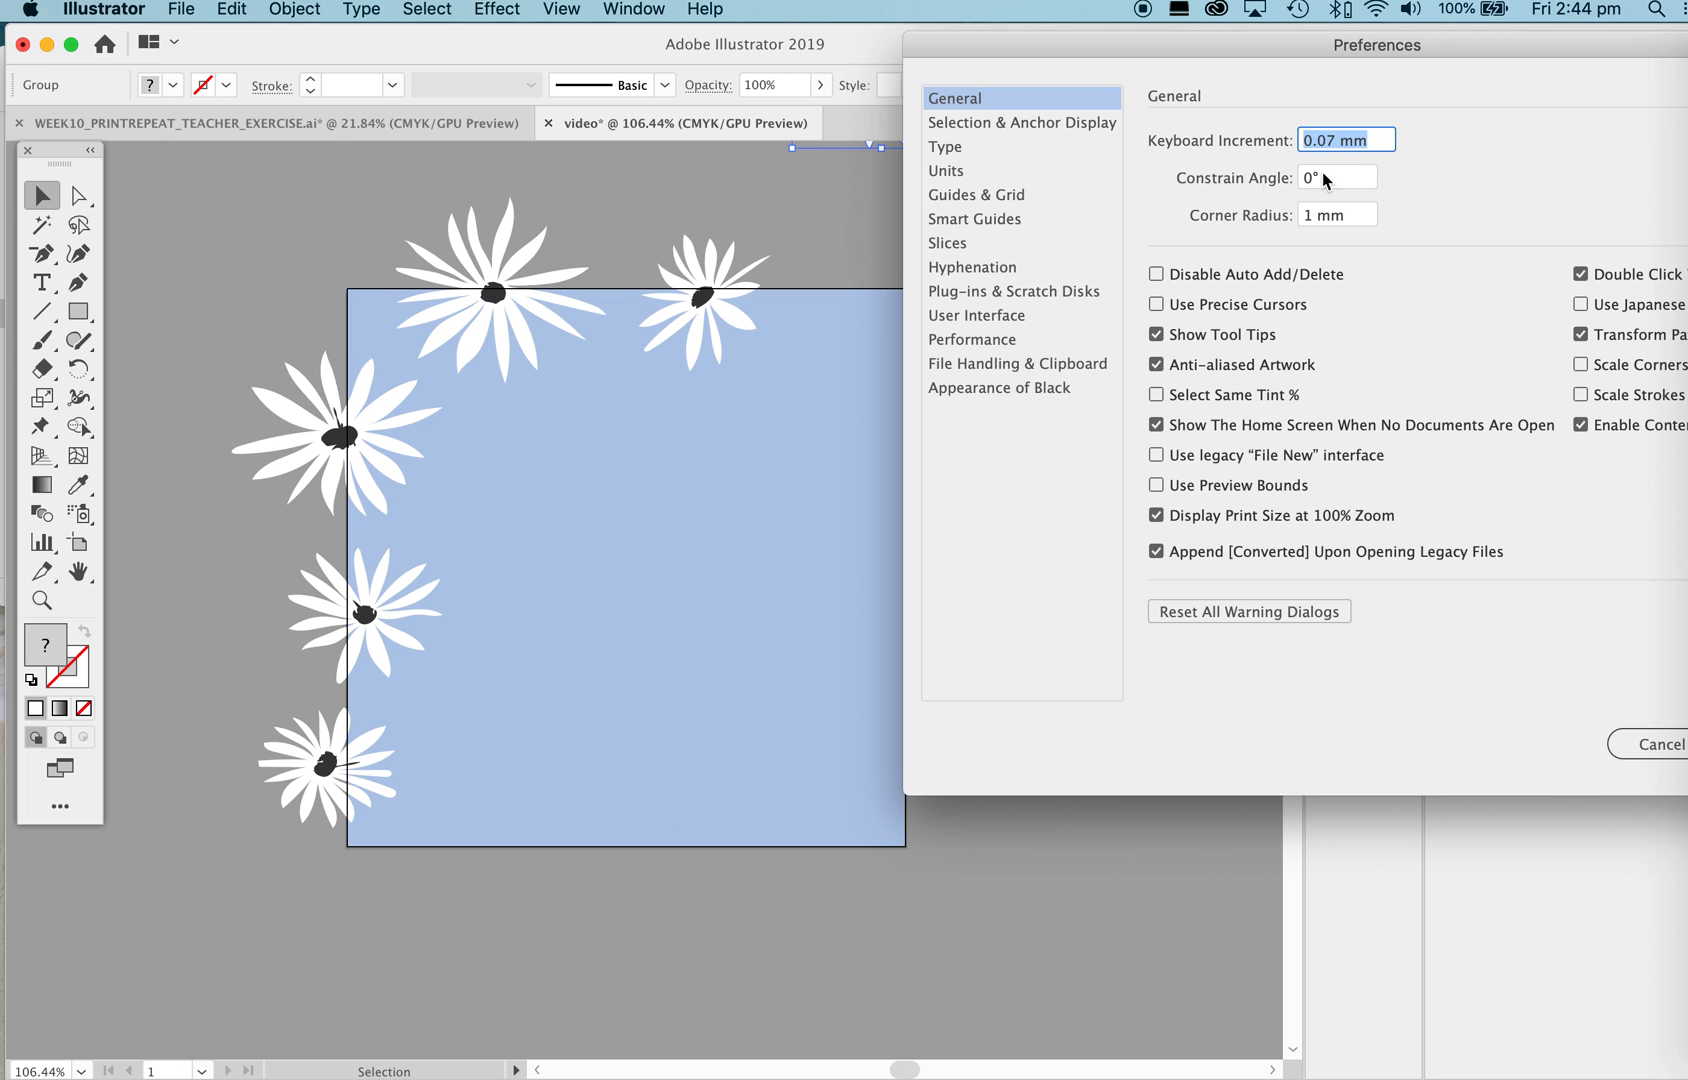
{"action": "left_click_drag", "start_coordinate": [1333, 141], "coordinate": [1297, 141]}
{"action": "type", "text": "100"}
{"action": "key", "text": "Return"}
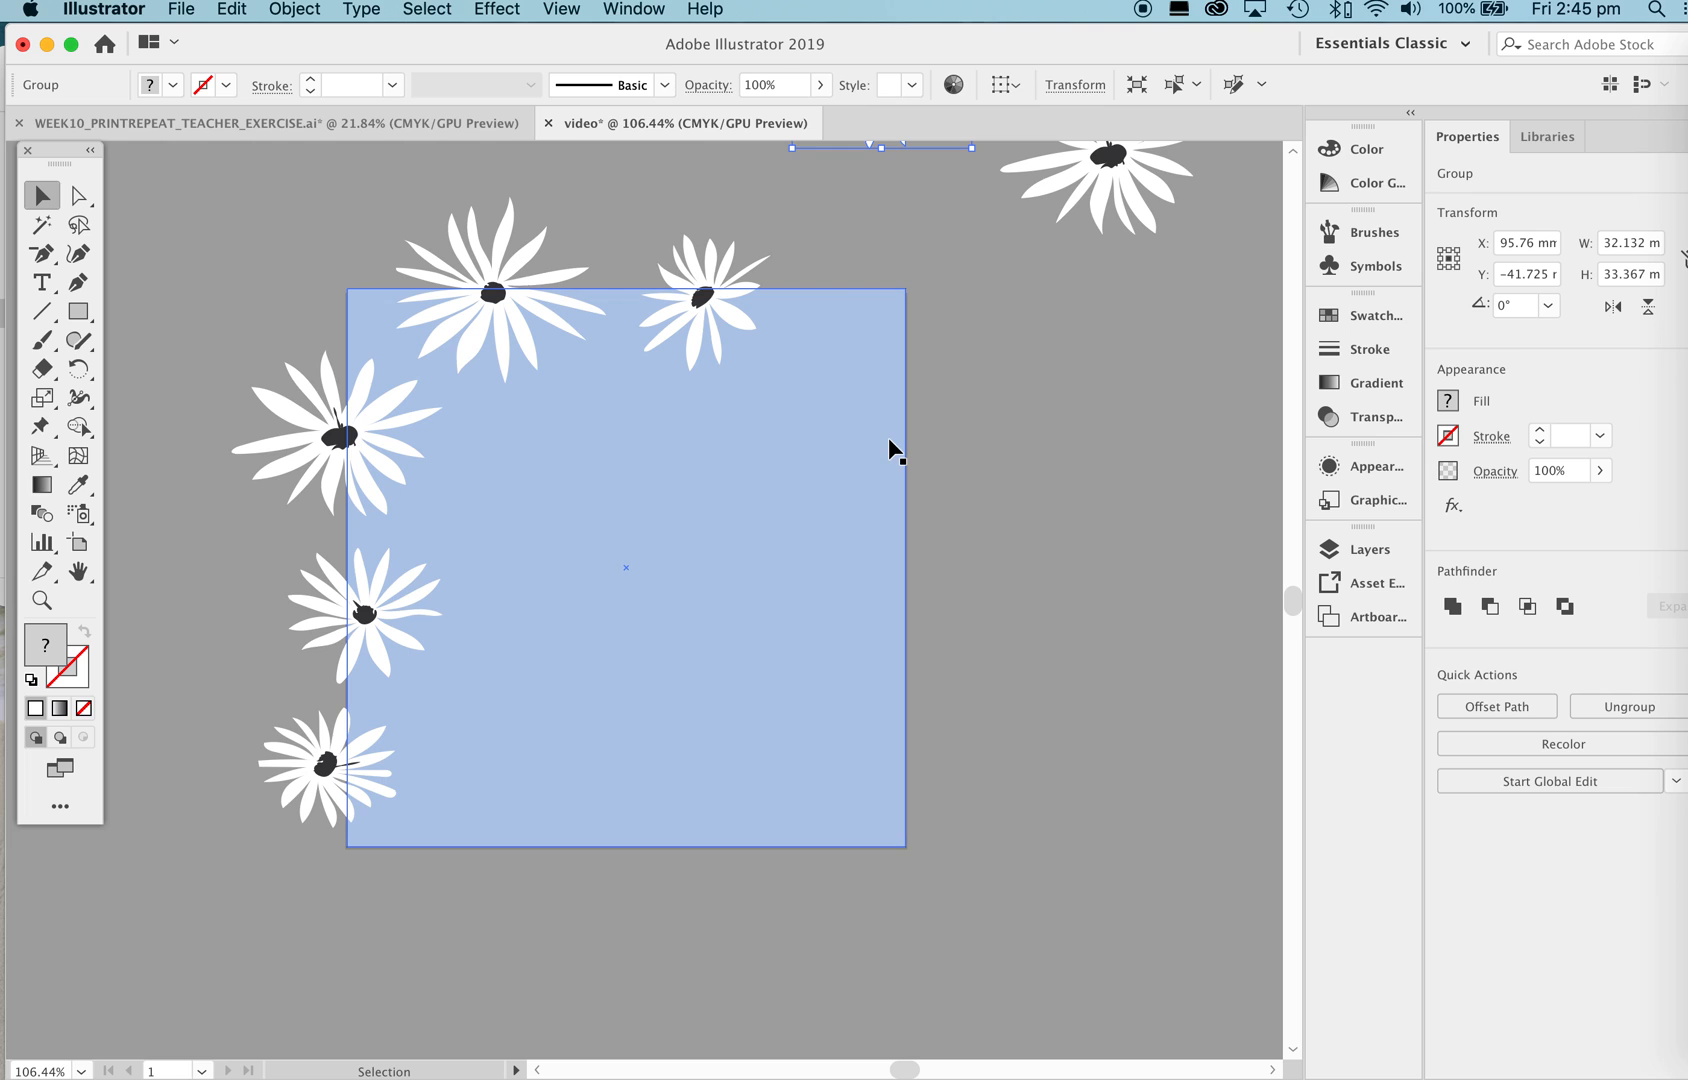
Copy each of the three left-edge daisies 100 mm horizontally onto the square's right edge.
{"action": "left_click", "coordinate": [316, 441]}
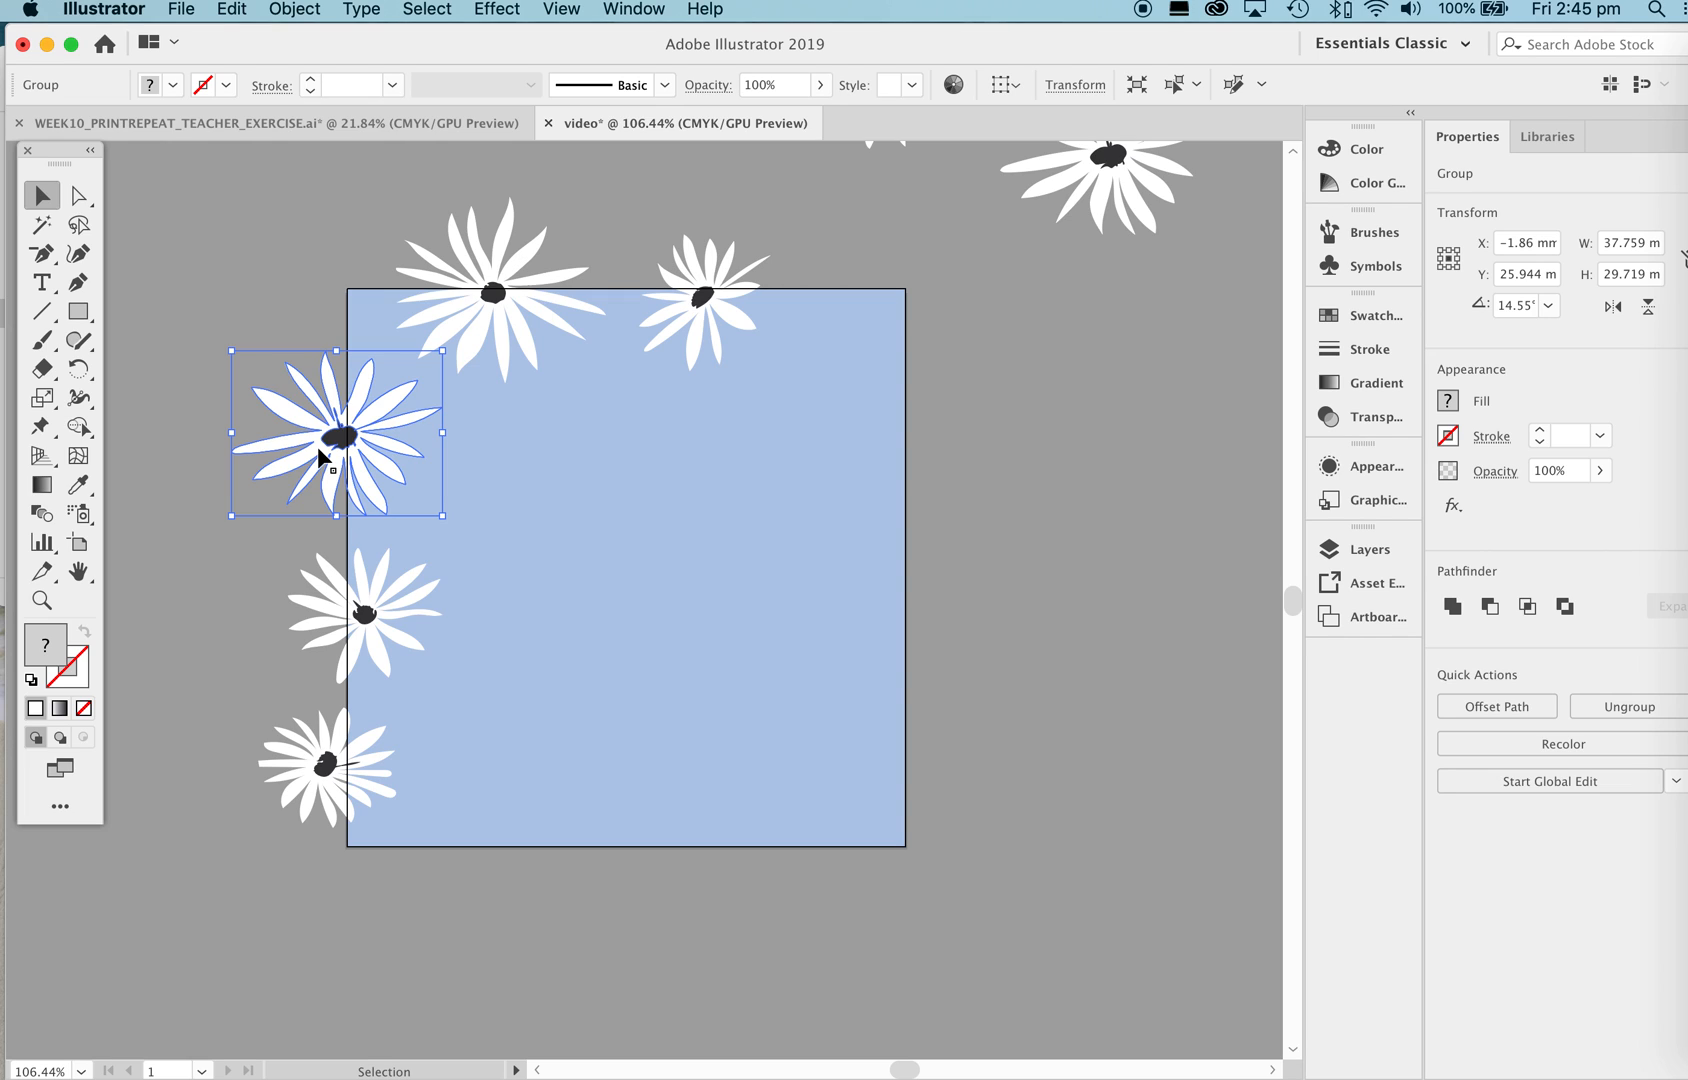
{"action": "key", "text": "super+d"}
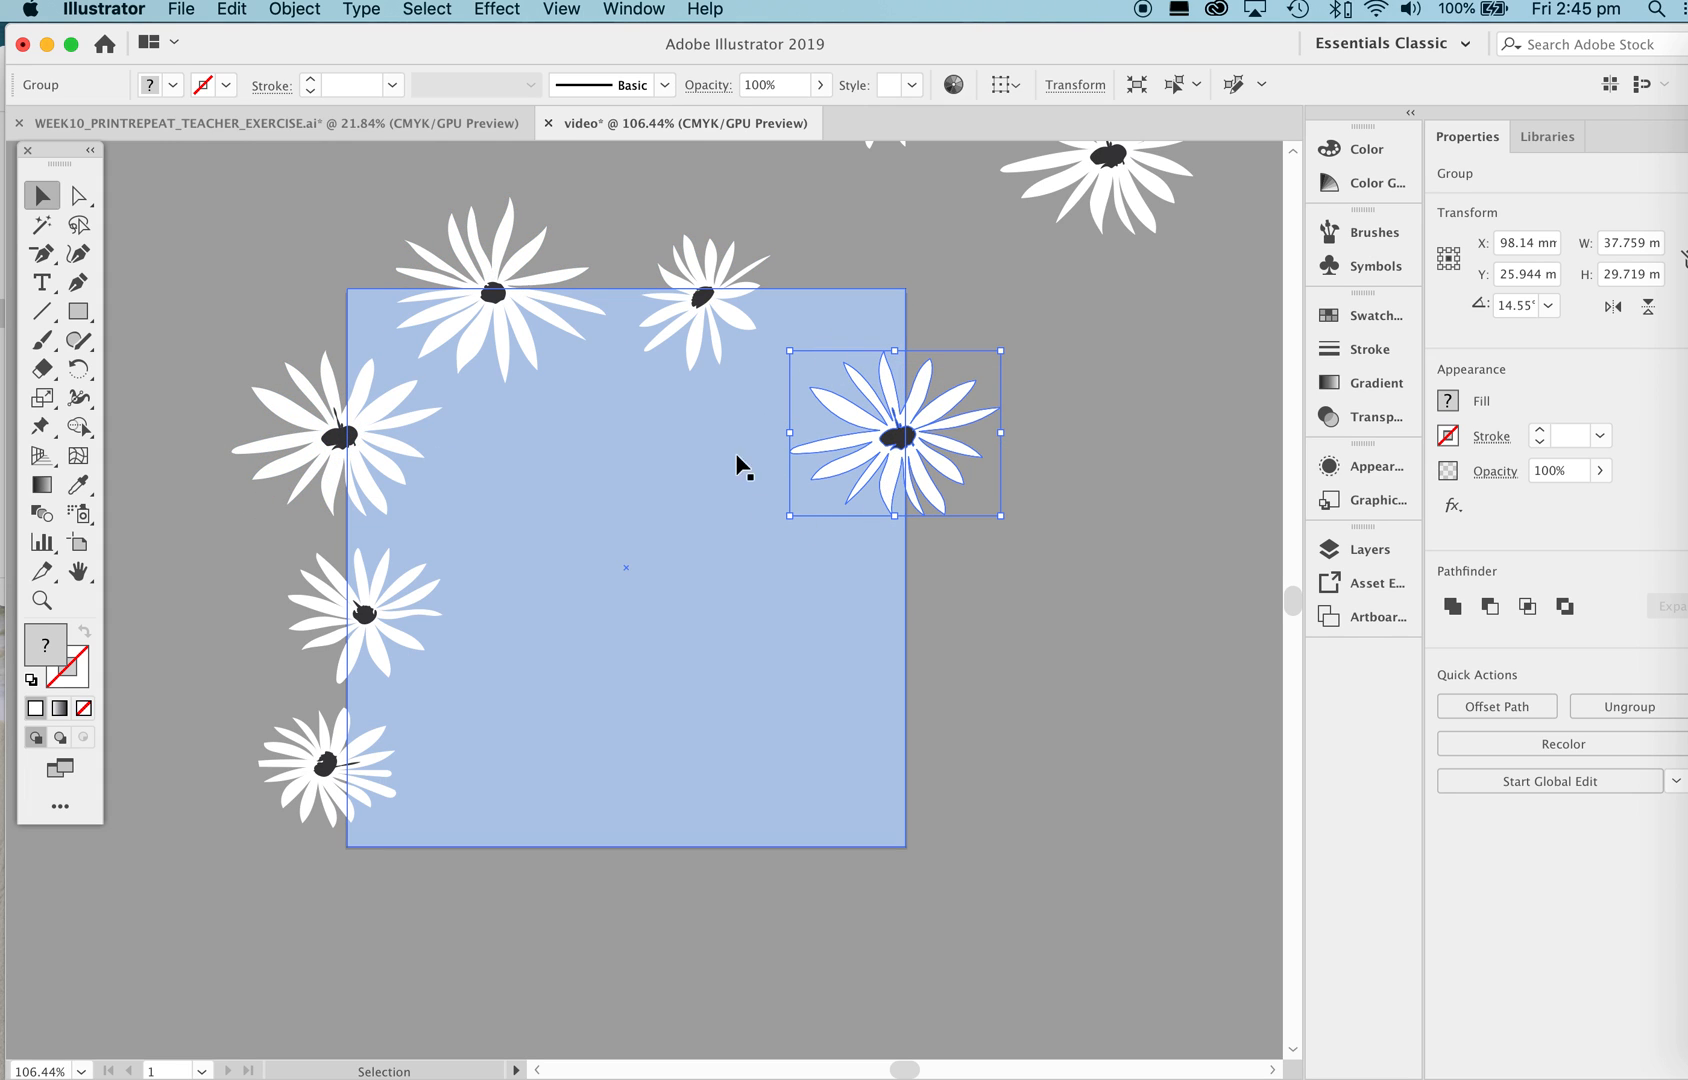
{"action": "left_click", "coordinate": [366, 615]}
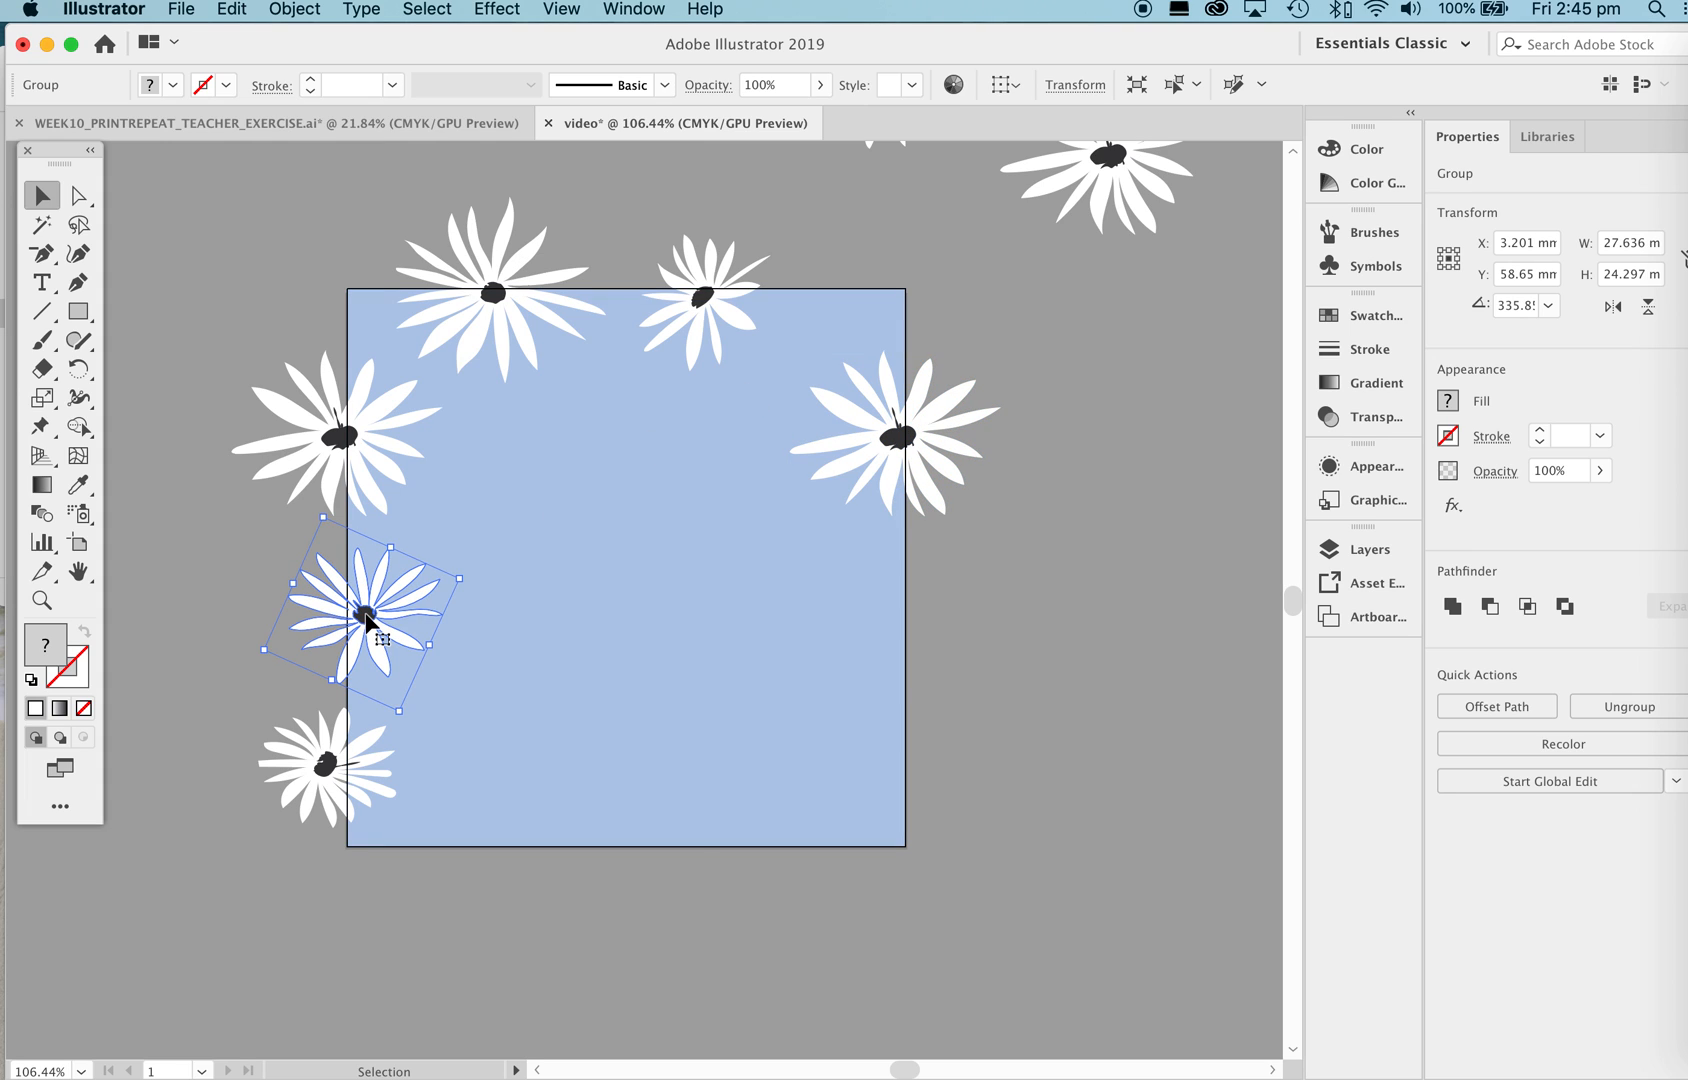
{"action": "key", "text": "super+z"}
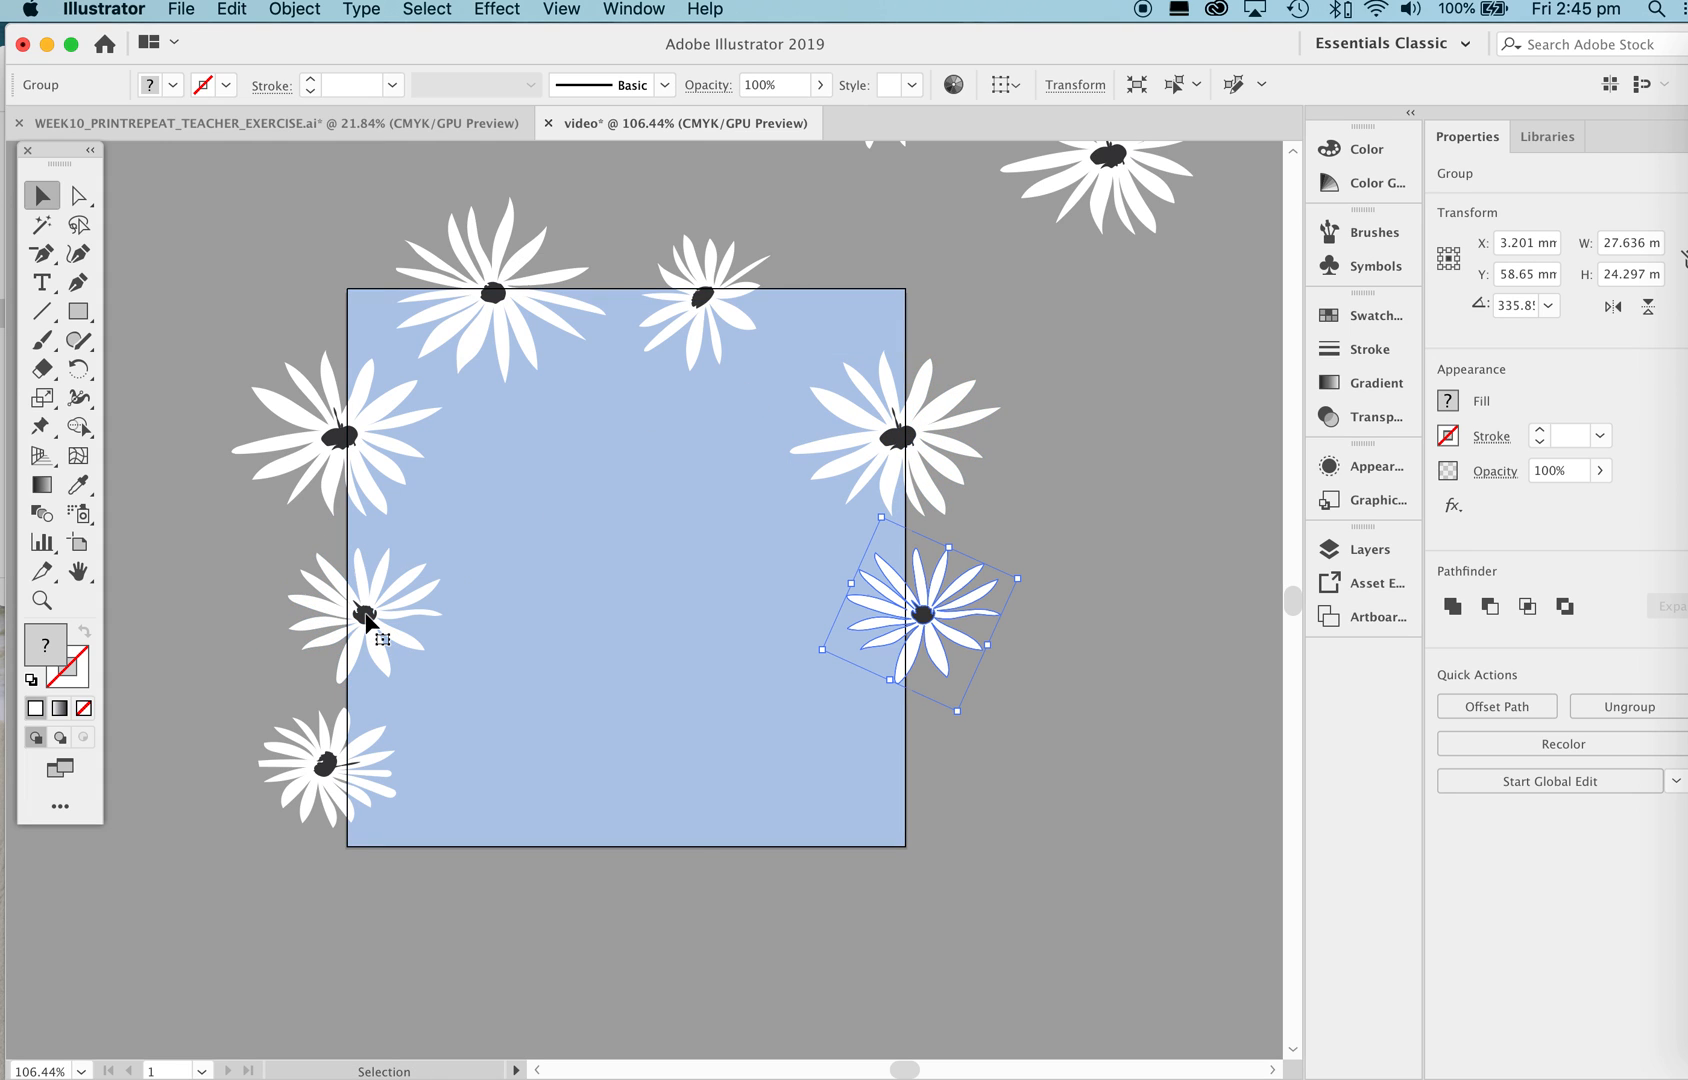
{"action": "left_click", "coordinate": [330, 790]}
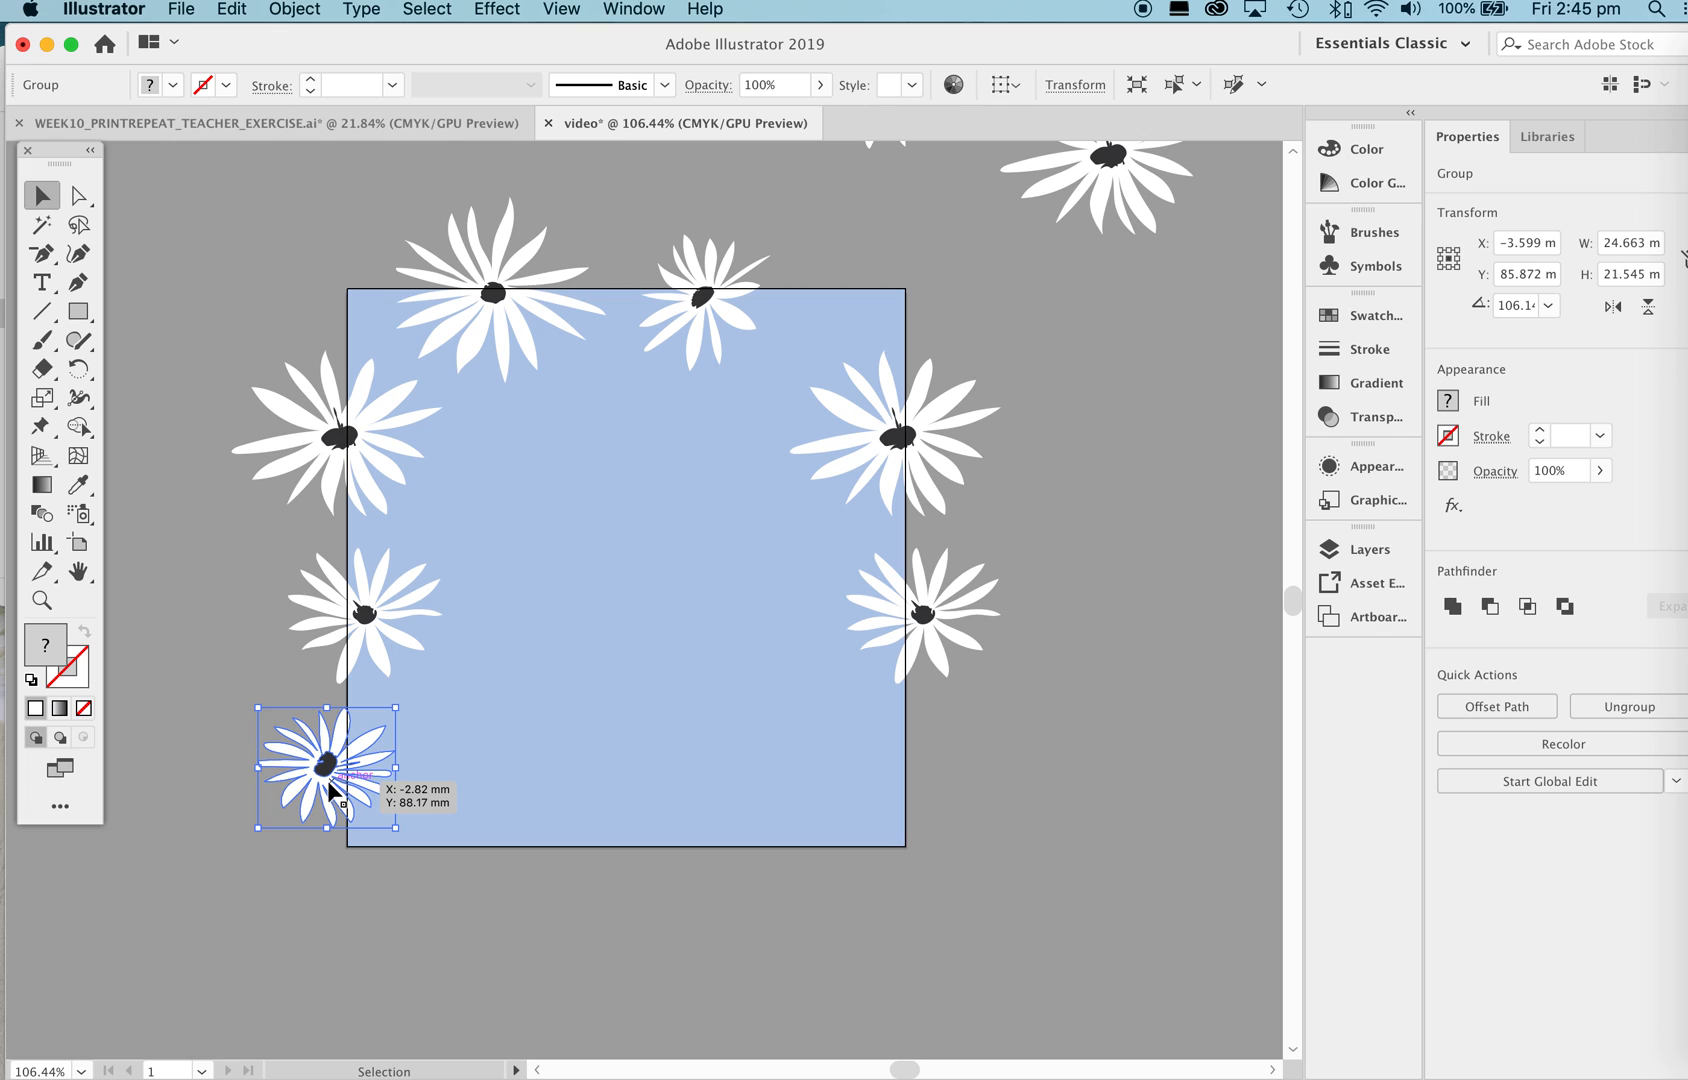
{"action": "key", "text": "super+d"}
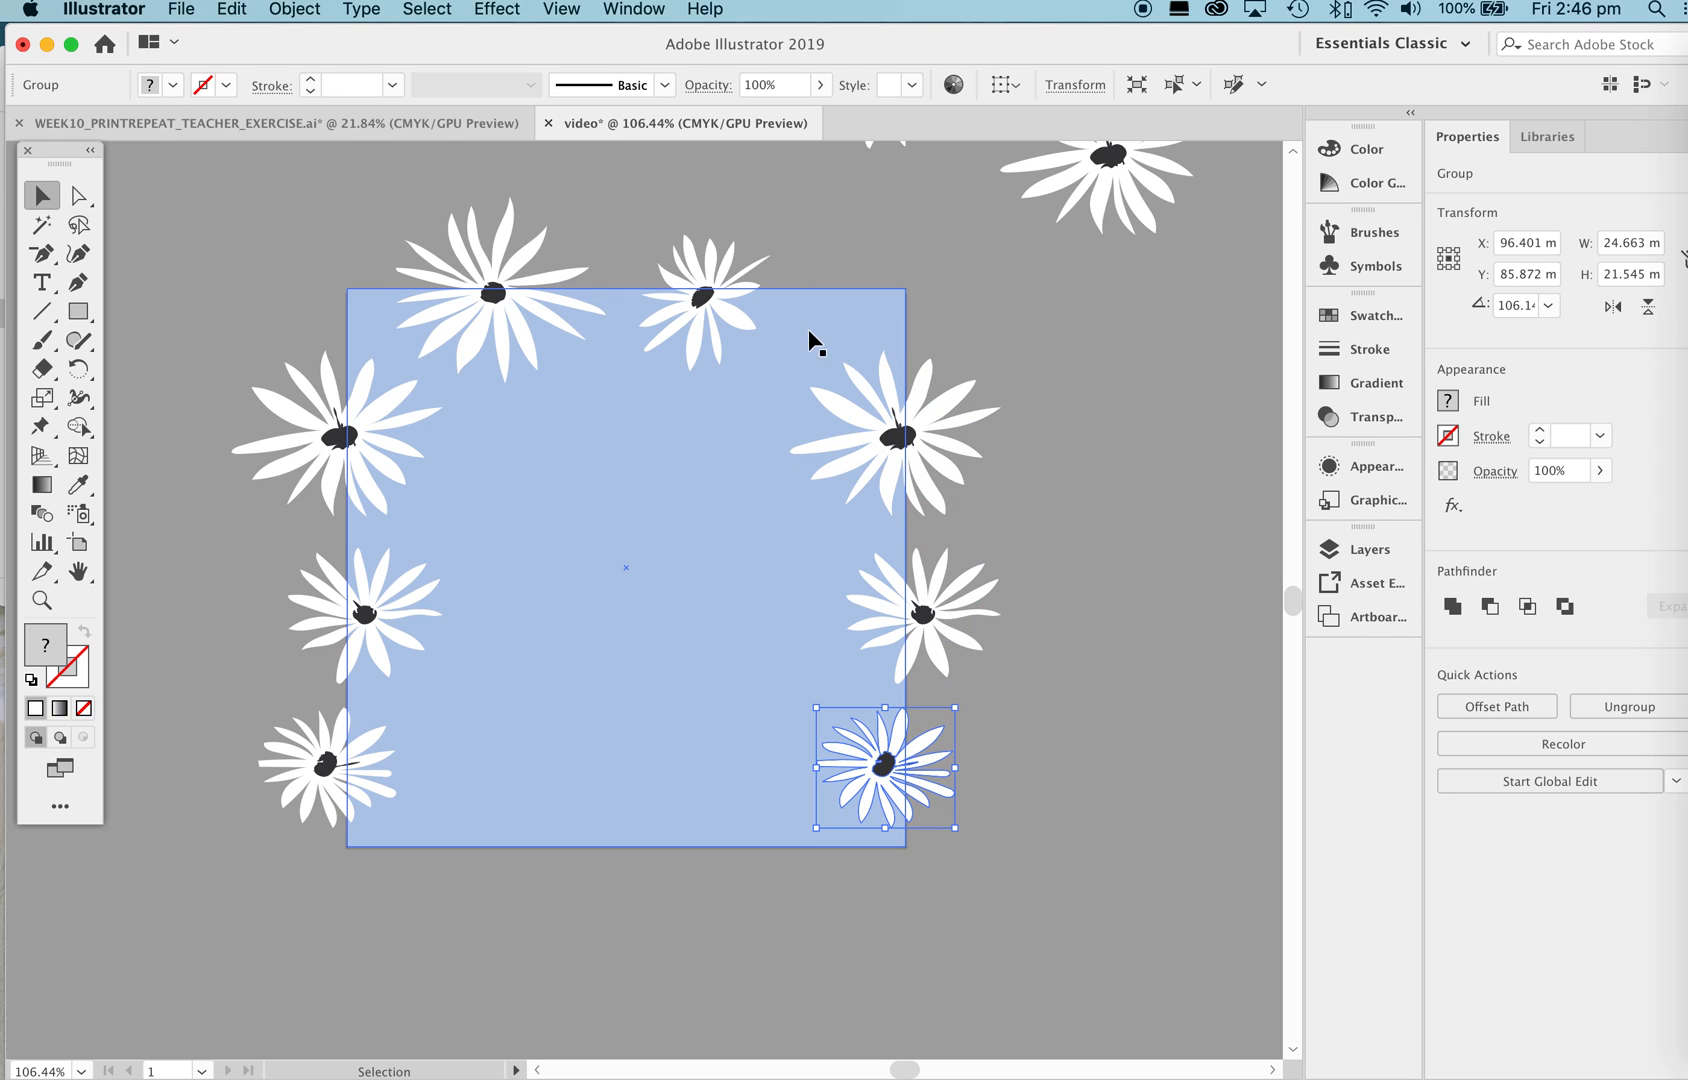
Copy the two upper-edge daisies together 100 mm downwards onto the square's lower edge.
{"action": "left_click", "coordinate": [492, 296]}
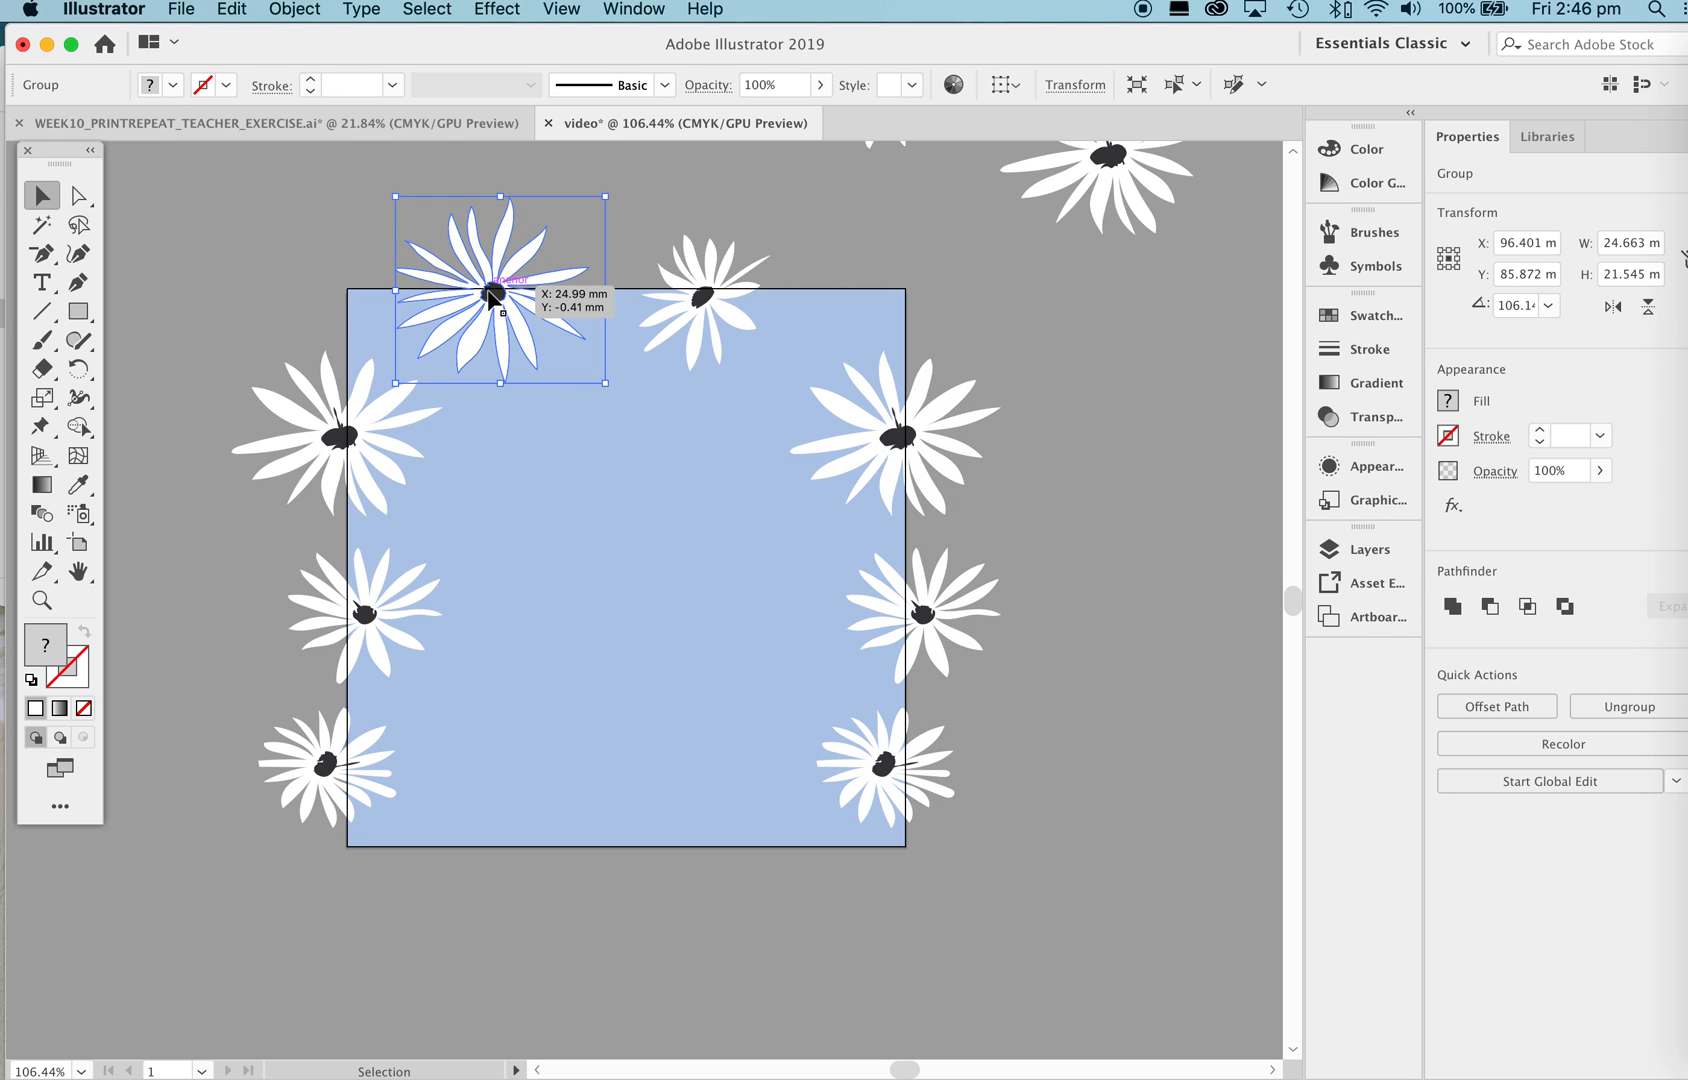
{"action": "left_click", "coordinate": [716, 298], "text": "shift"}
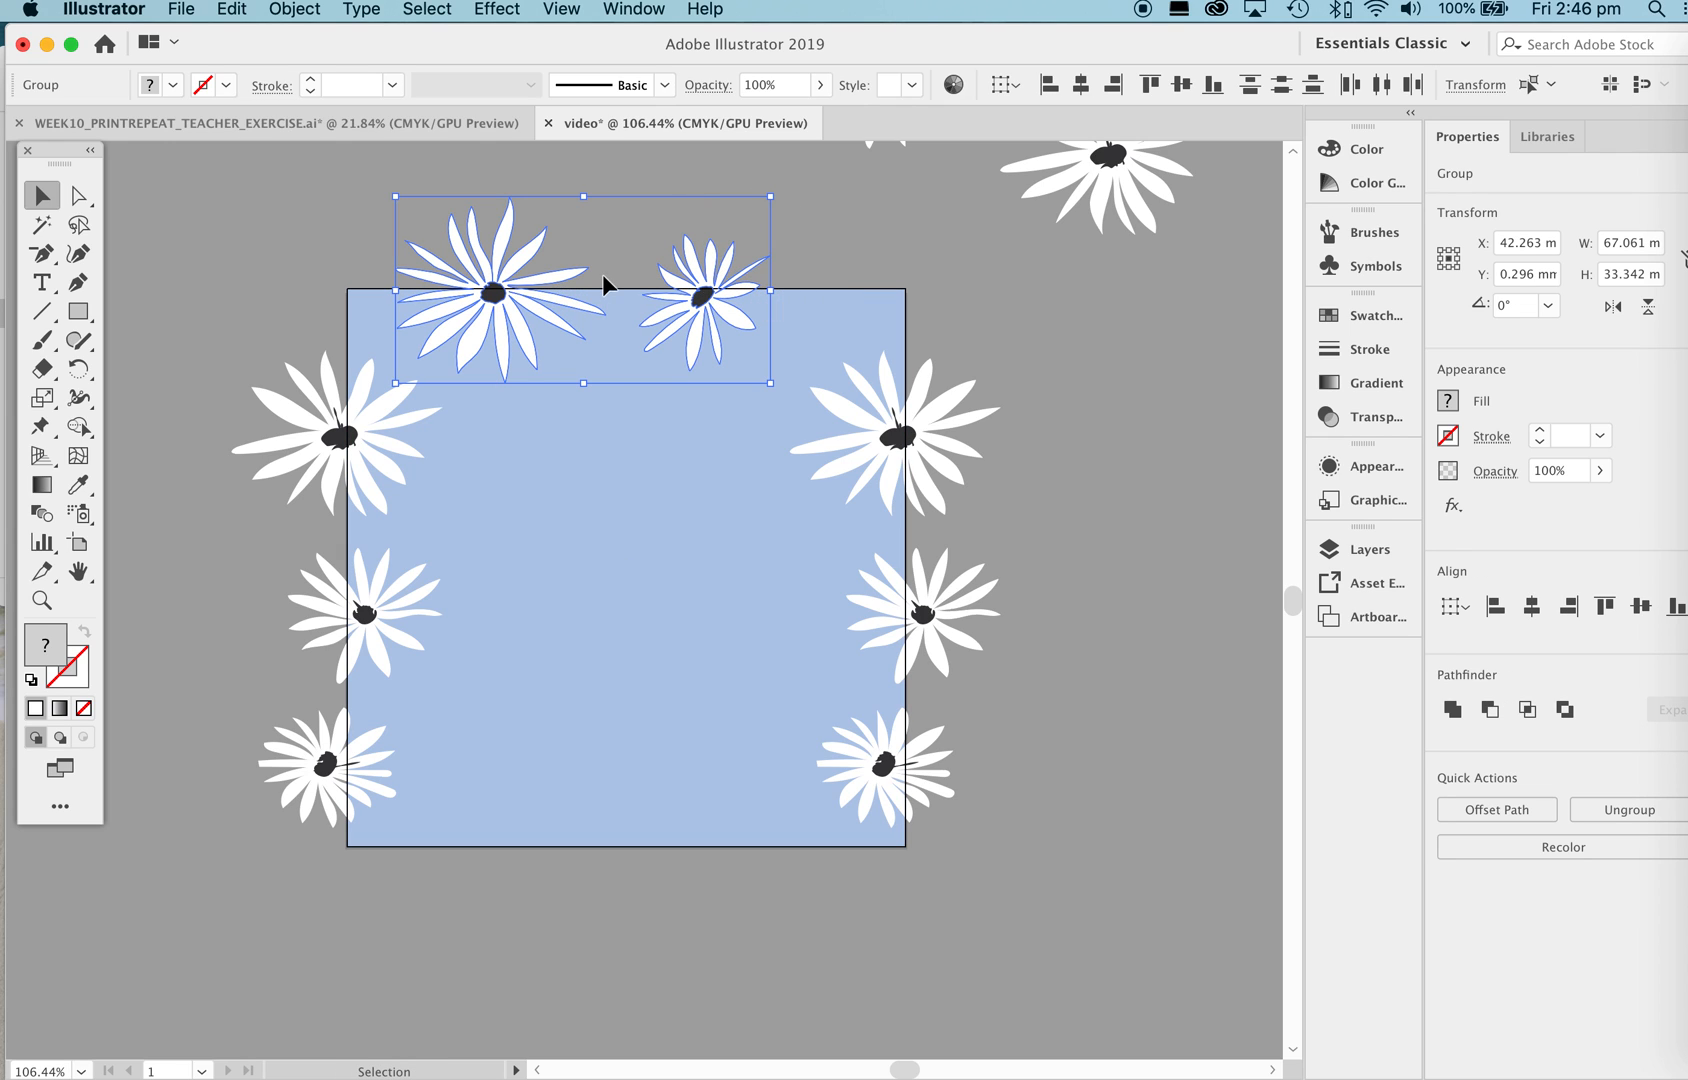
{"action": "left_click", "coordinate": [788, 226]}
{"action": "left_click", "coordinate": [575, 281]}
{"action": "left_click", "coordinate": [713, 292], "text": "shift"}
{"action": "key", "text": "super+d"}
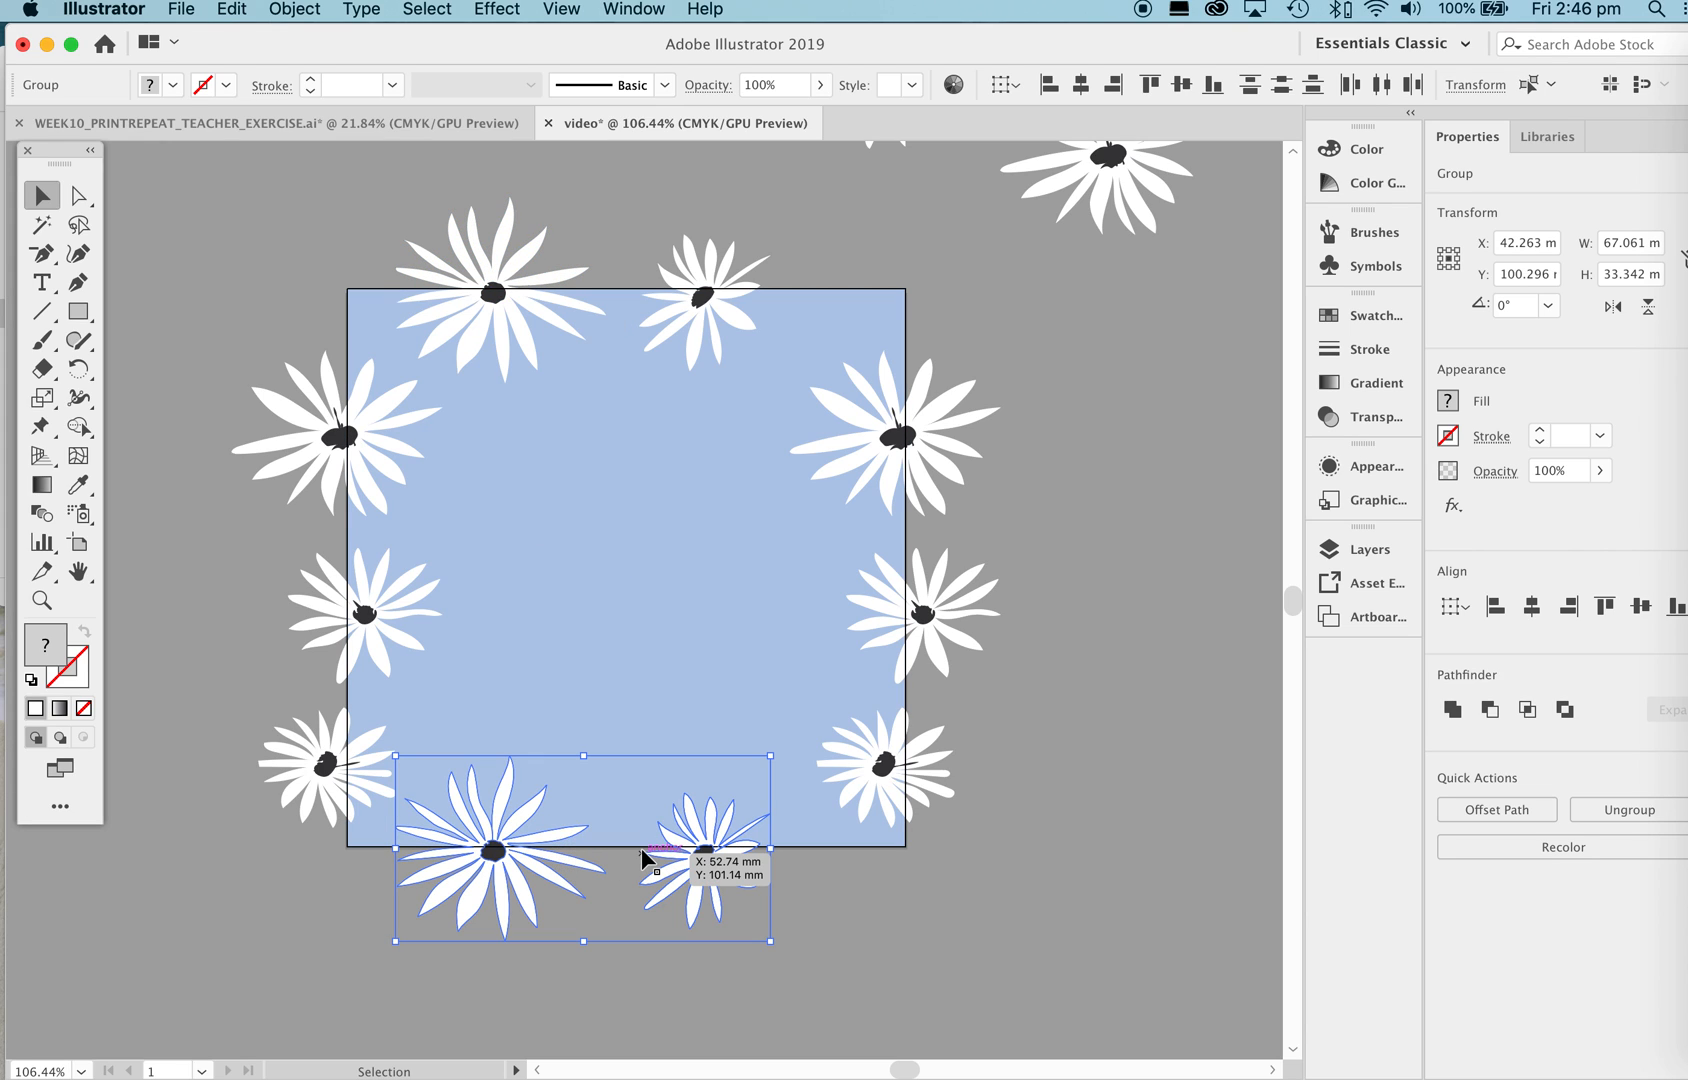
Move the smaller upper-edge daisy and its lower-edge copy together horizontally to about X 67.9 mm.
{"action": "left_click", "coordinate": [705, 302]}
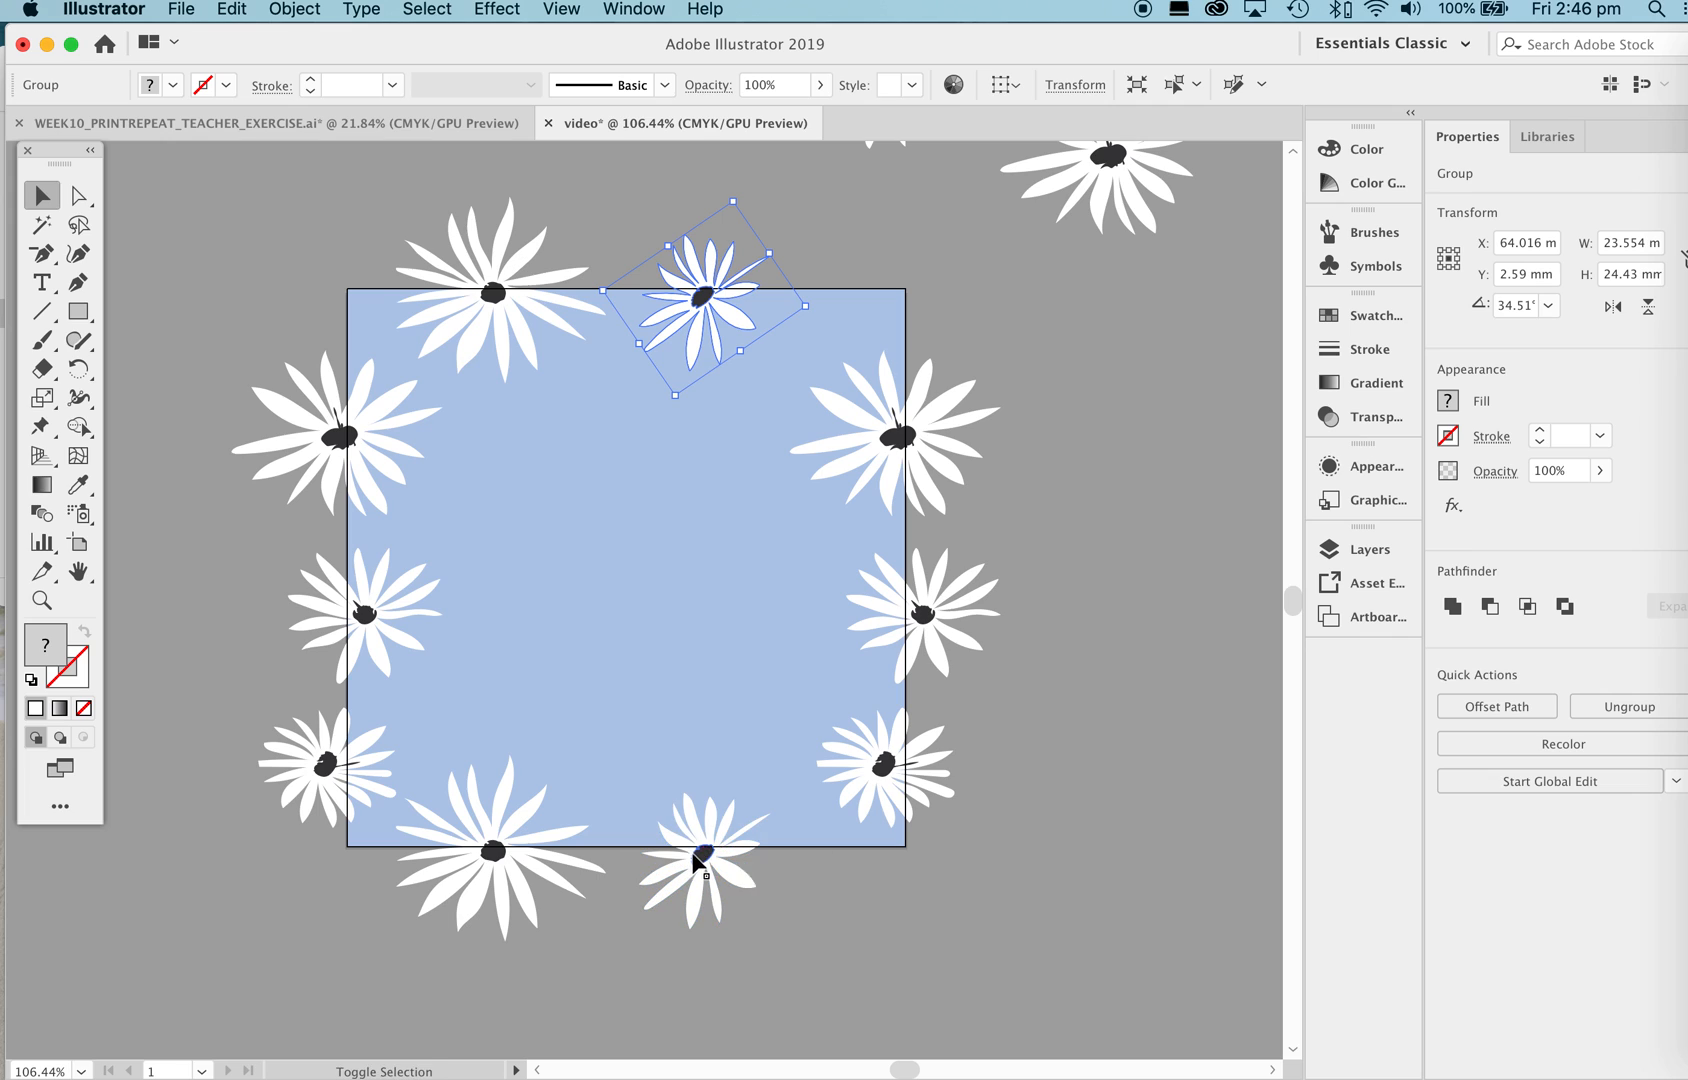
{"action": "left_click", "coordinate": [697, 858], "text": "shift"}
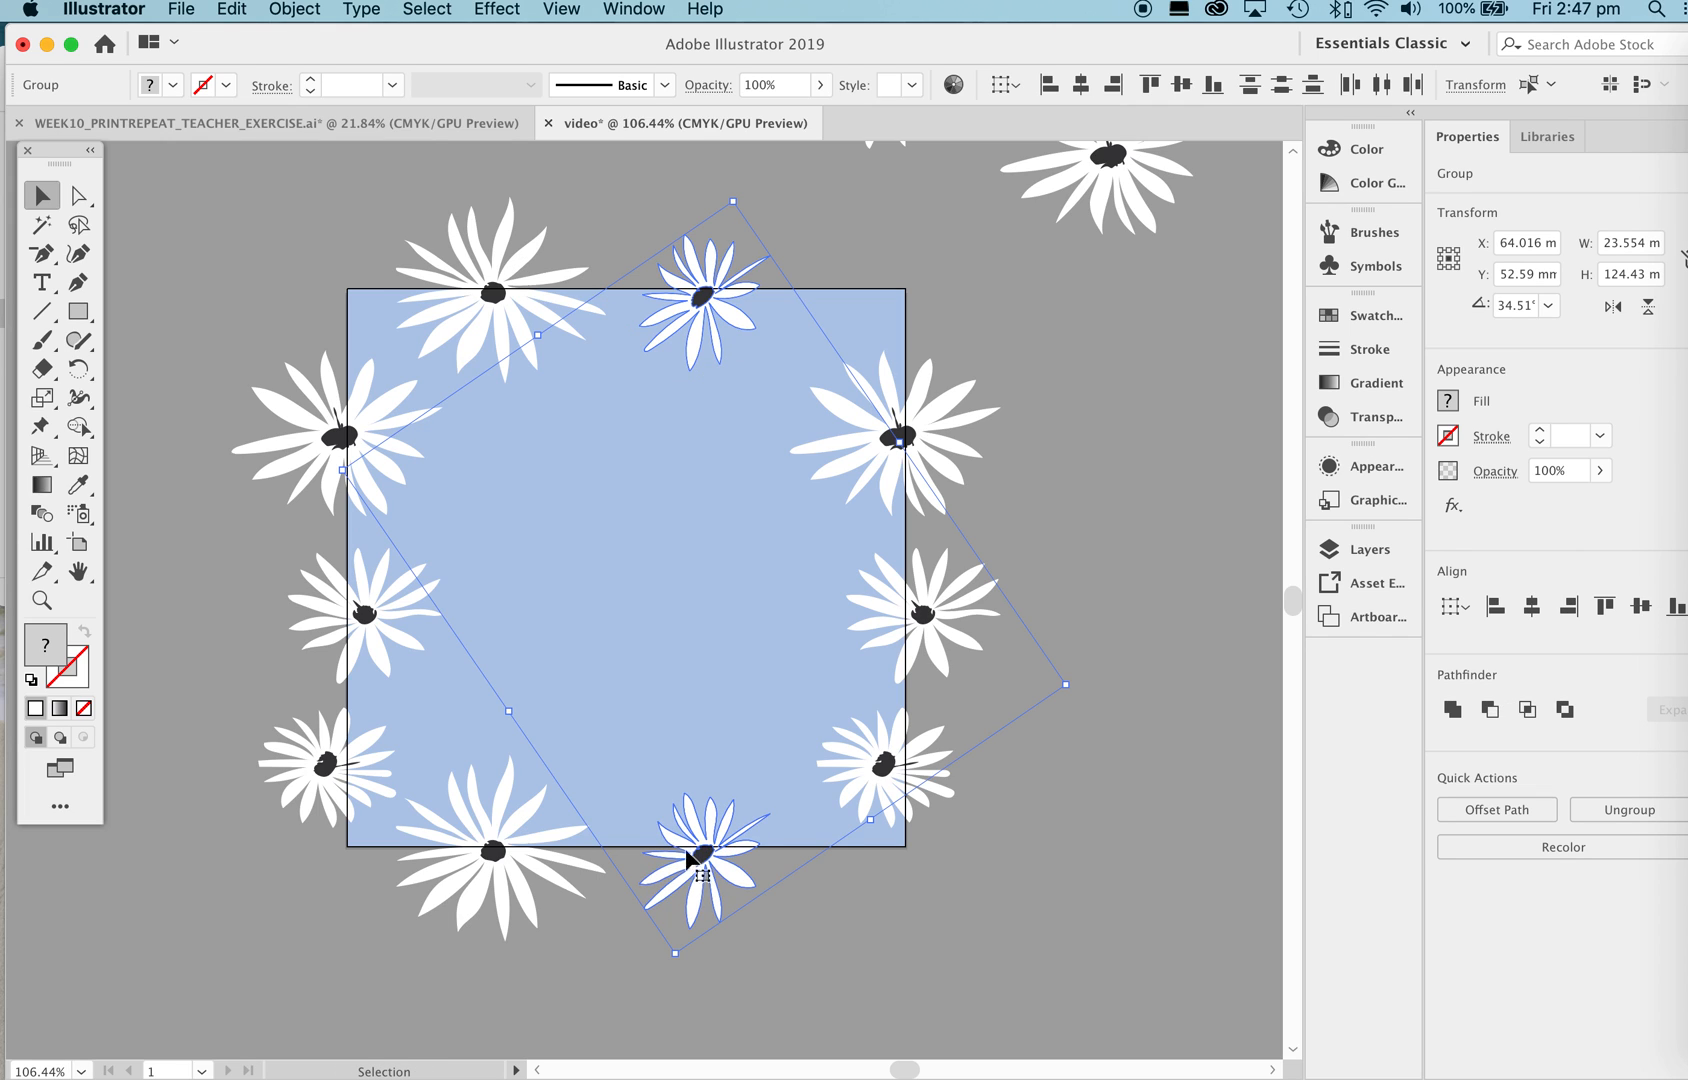
{"action": "left_click_drag", "start_coordinate": [700, 860], "coordinate": [731, 859]}
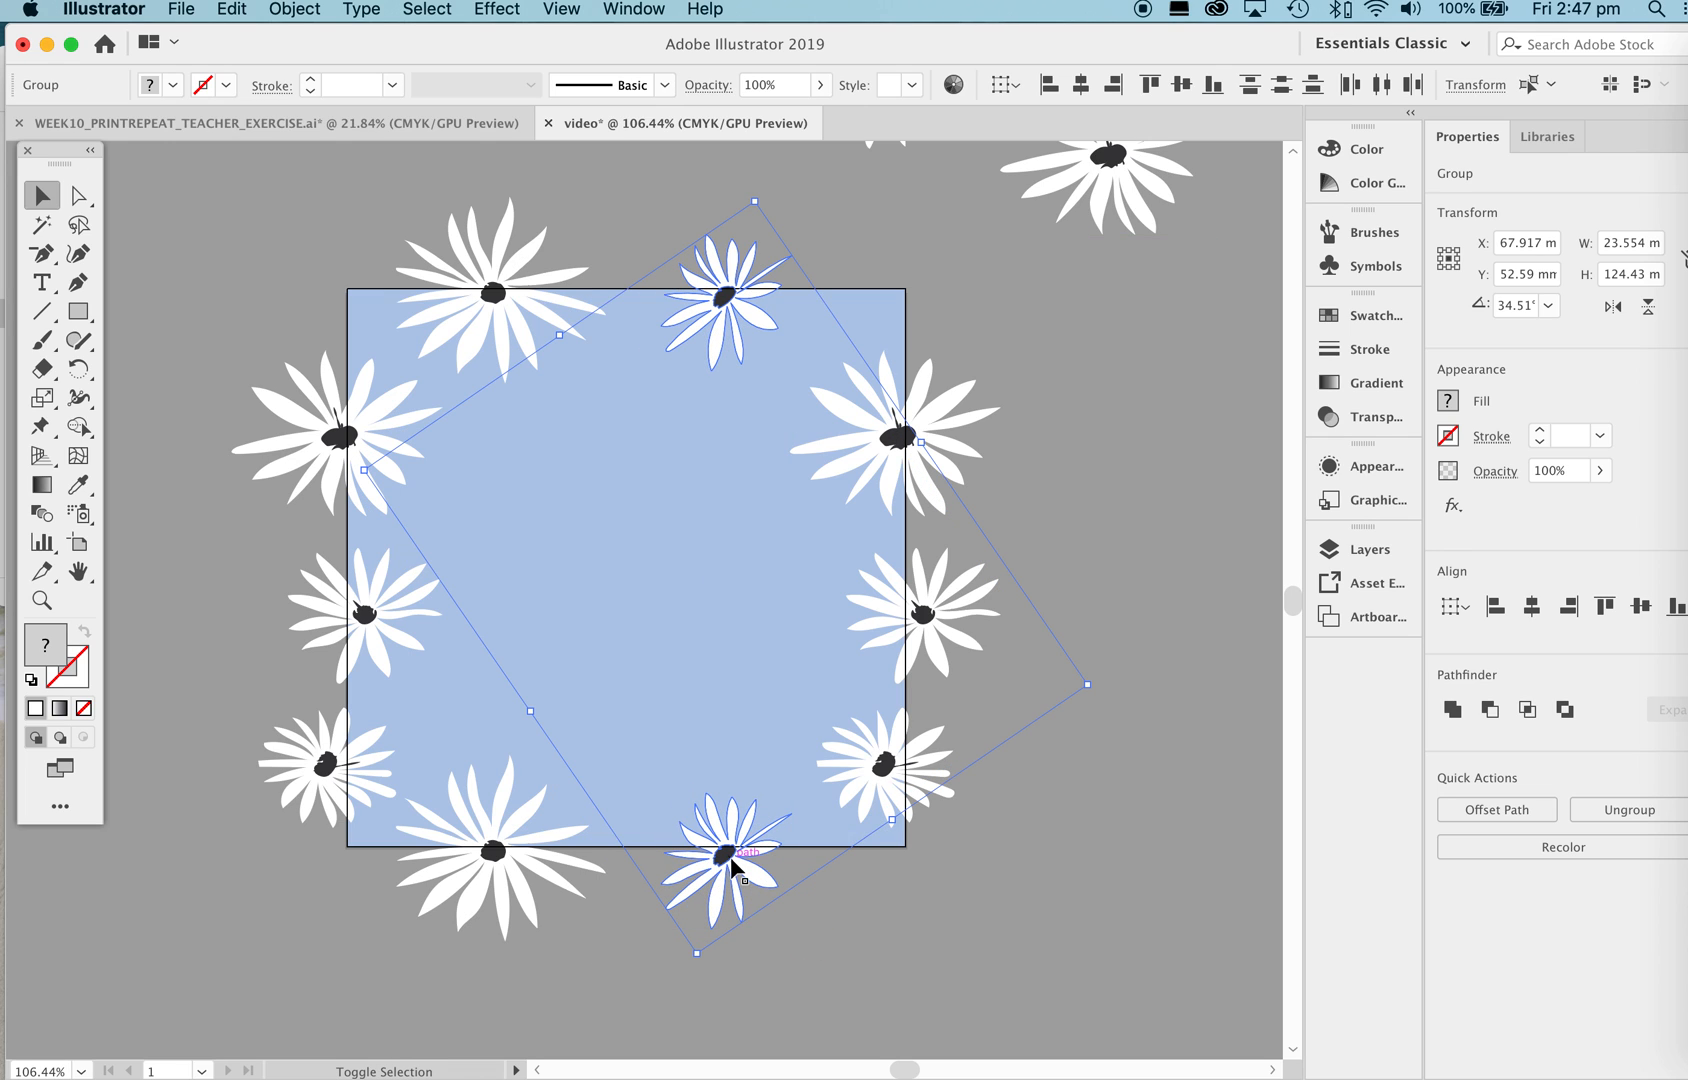
{"action": "left_click", "coordinate": [852, 899]}
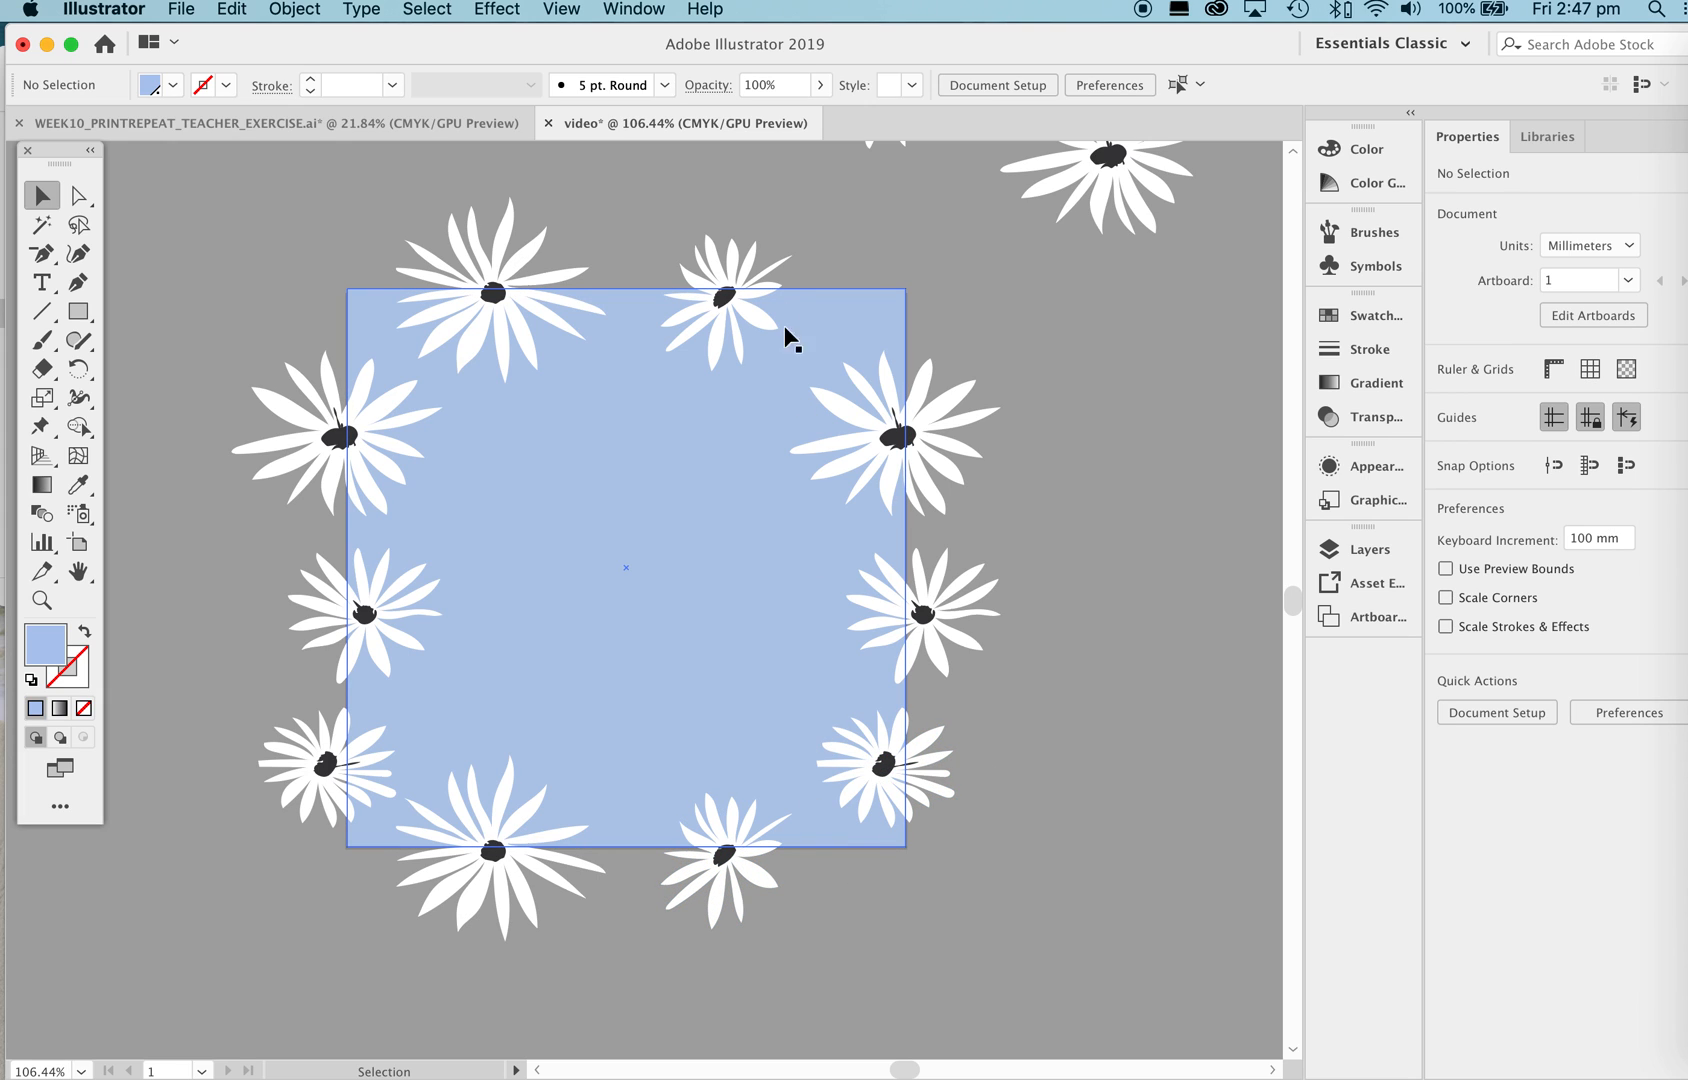
Rotate the smaller upper-edge daisy to about 317° and enlarge it to about 27.3 mm wide.
{"action": "left_click", "coordinate": [731, 308]}
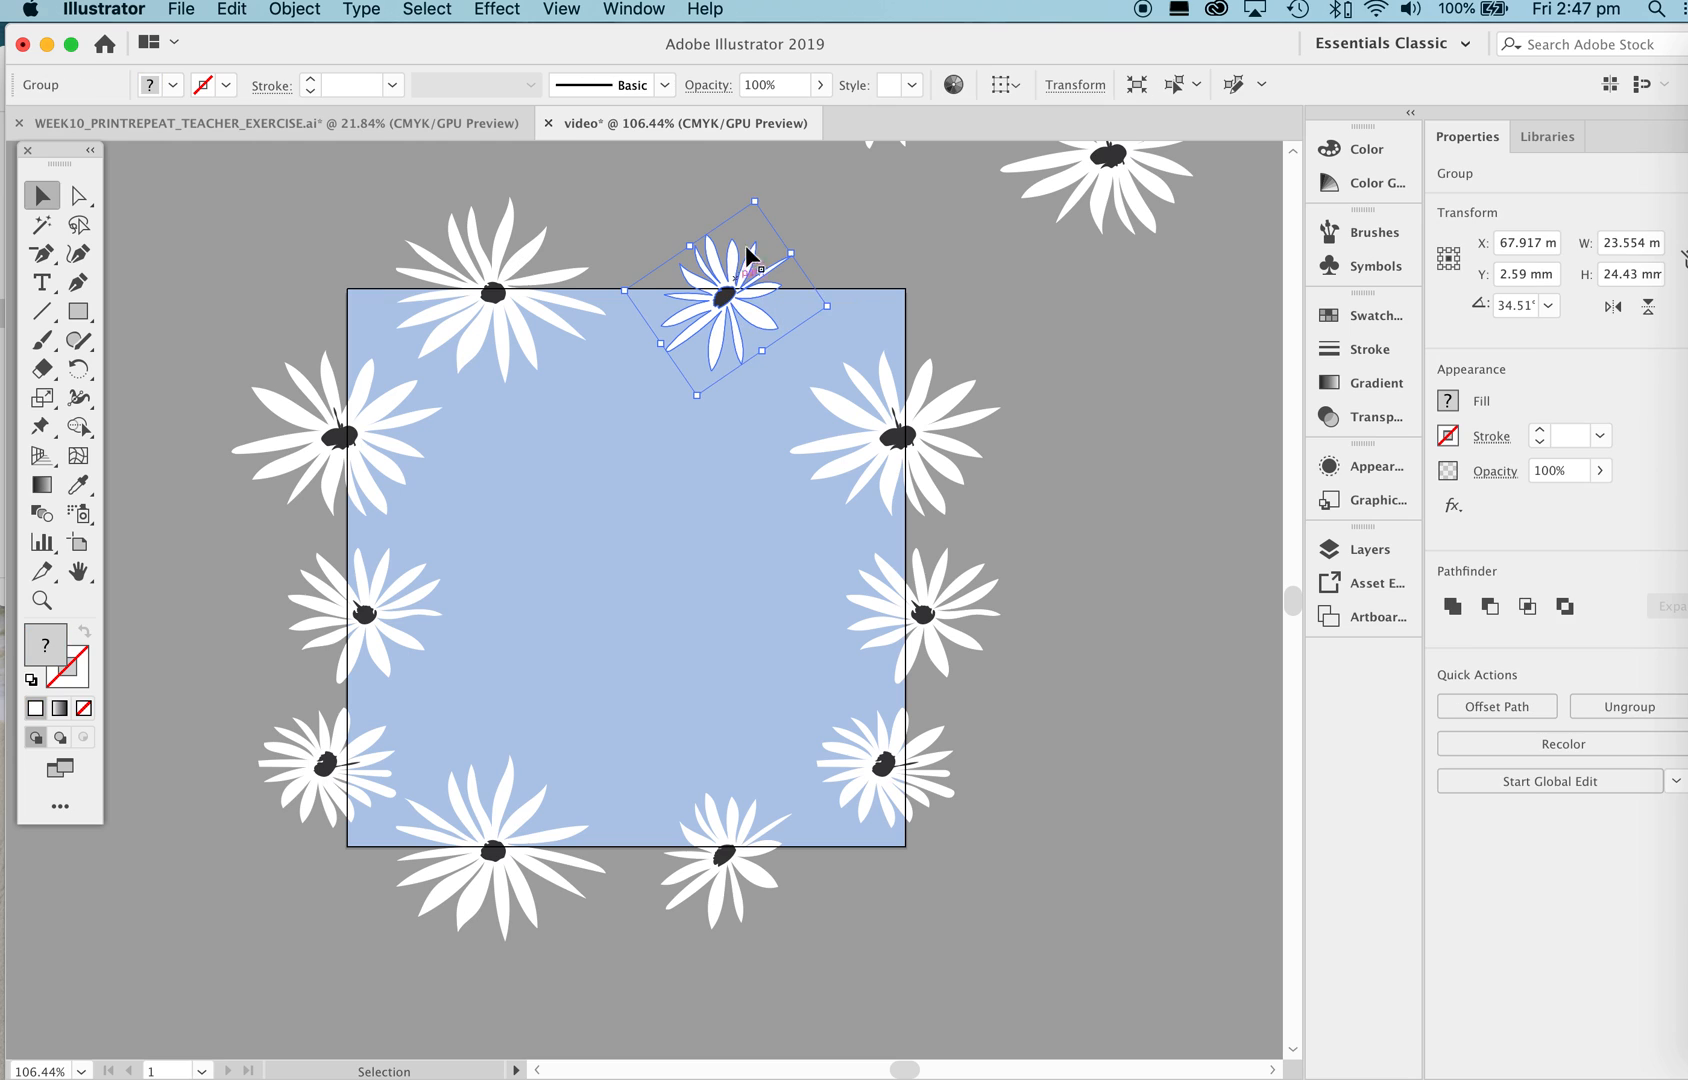
{"action": "left_click_drag", "start_coordinate": [757, 193], "coordinate": [833, 337]}
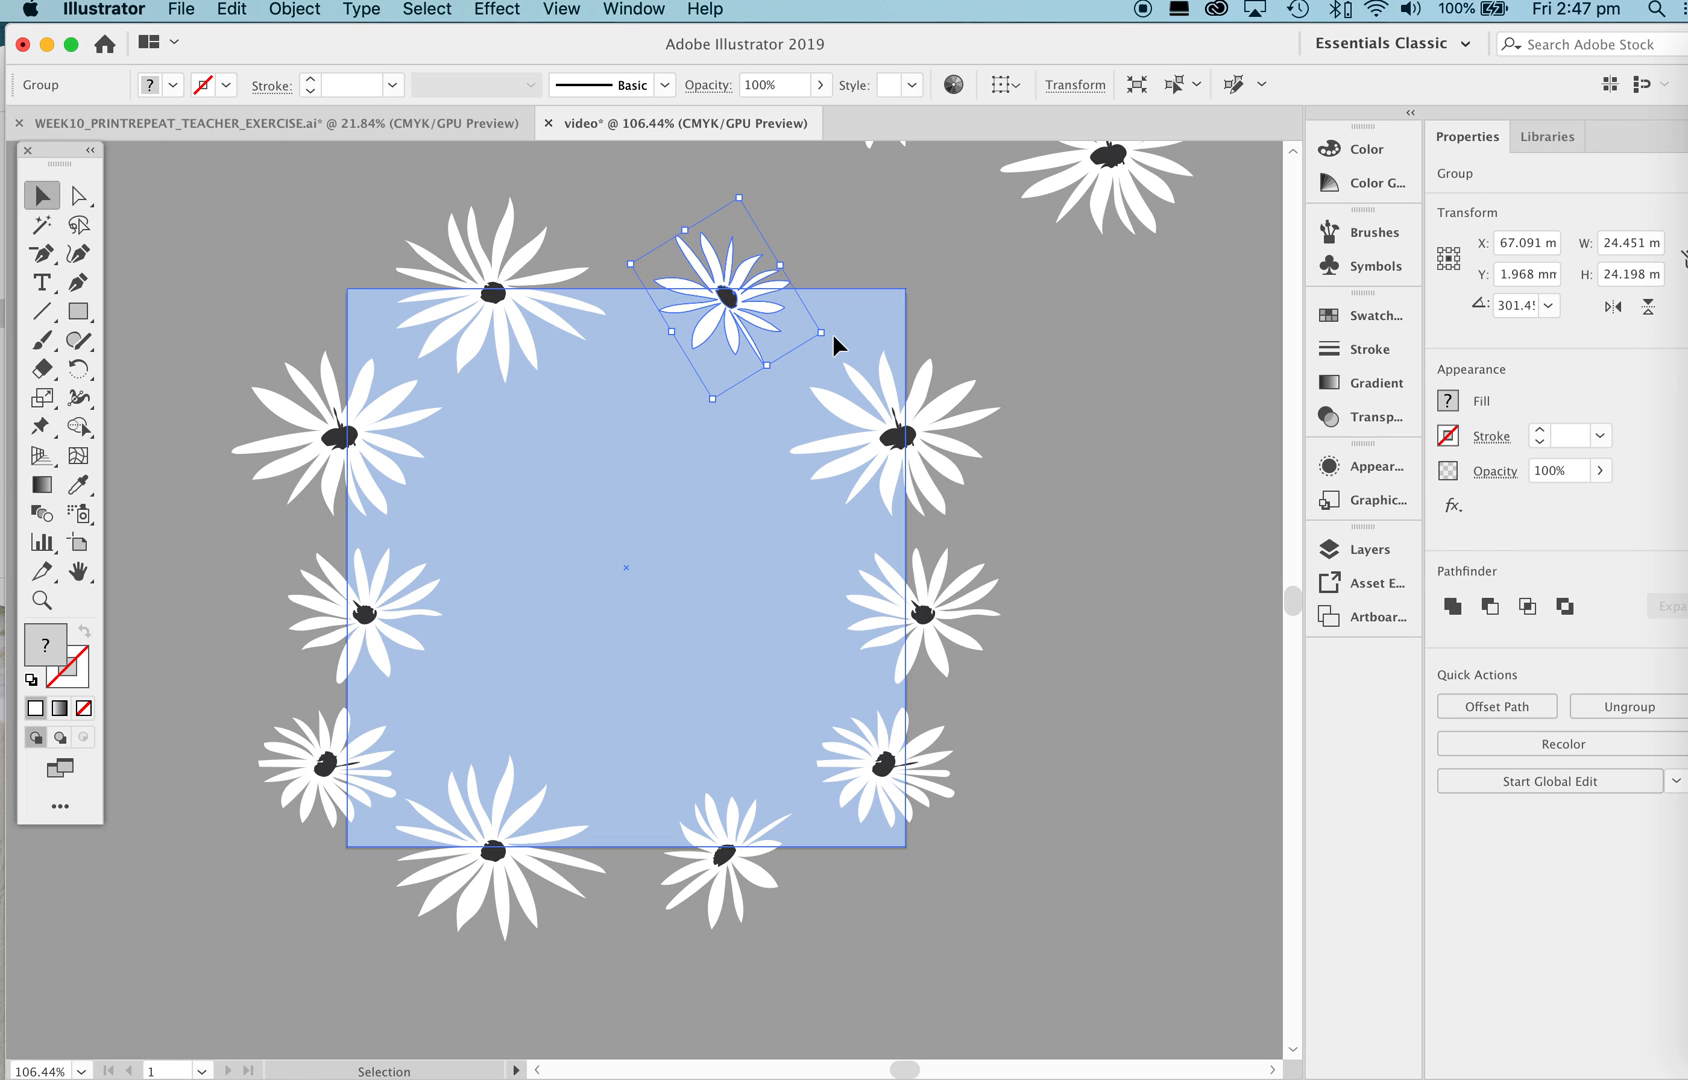
{"action": "left_click_drag", "start_coordinate": [826, 335], "coordinate": [855, 337]}
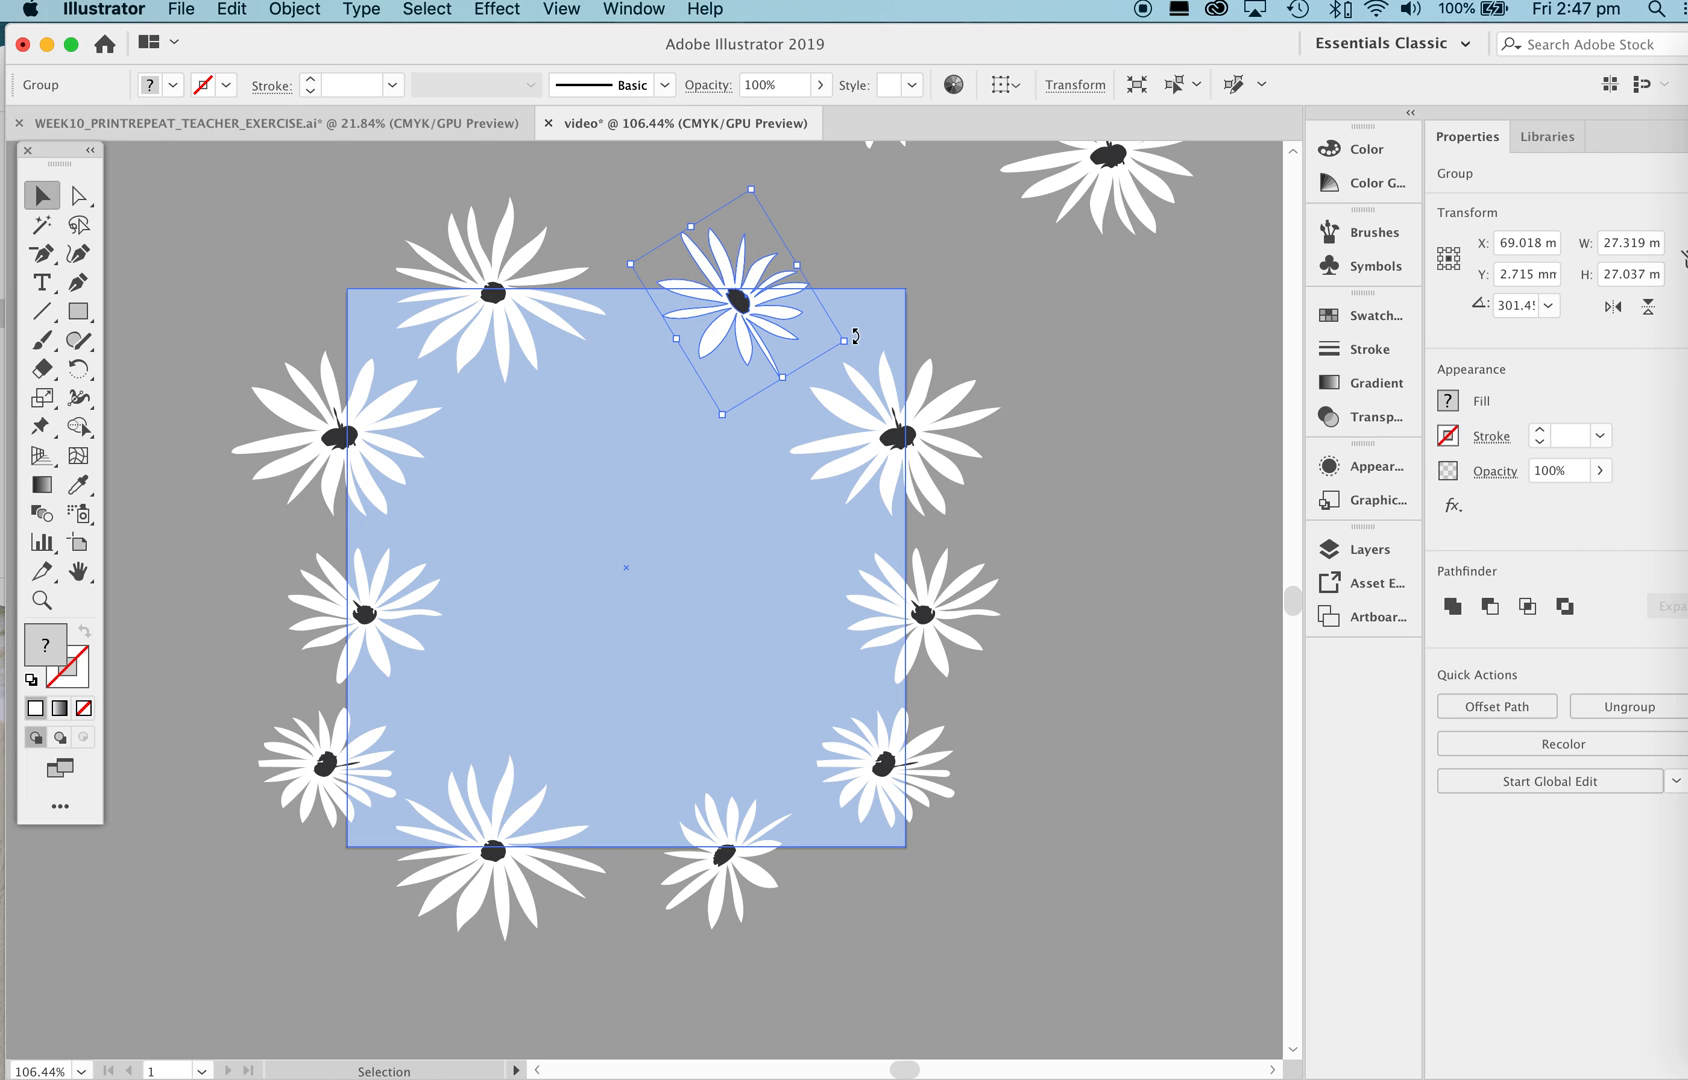
{"action": "left_click_drag", "start_coordinate": [859, 343], "coordinate": [859, 307]}
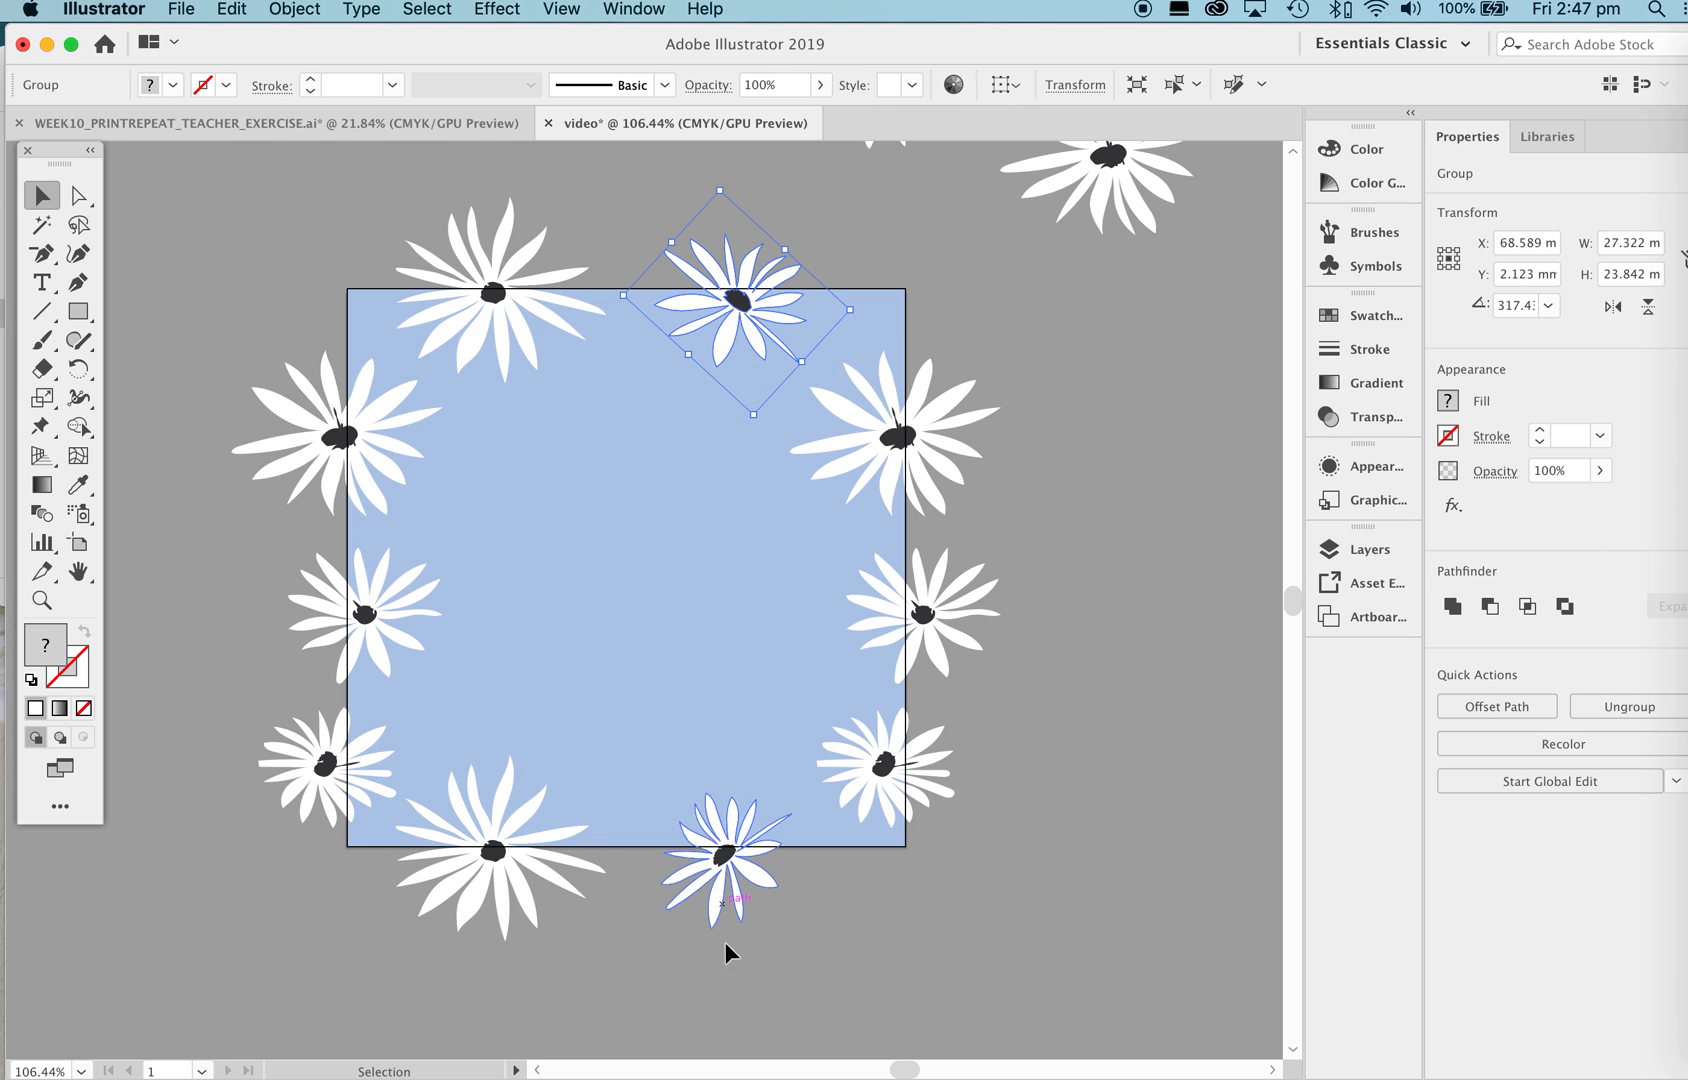
Replace the outdated lower-edge daisy with a copy of the reshaped upper-edge daisy placed exactly 100 mm below it.
{"action": "left_click", "coordinate": [727, 860]}
{"action": "left_click_drag", "start_coordinate": [727, 861], "coordinate": [741, 304]}
{"action": "key", "text": "super+c"}
{"action": "key", "text": "f"}
{"action": "key", "text": "Down"}
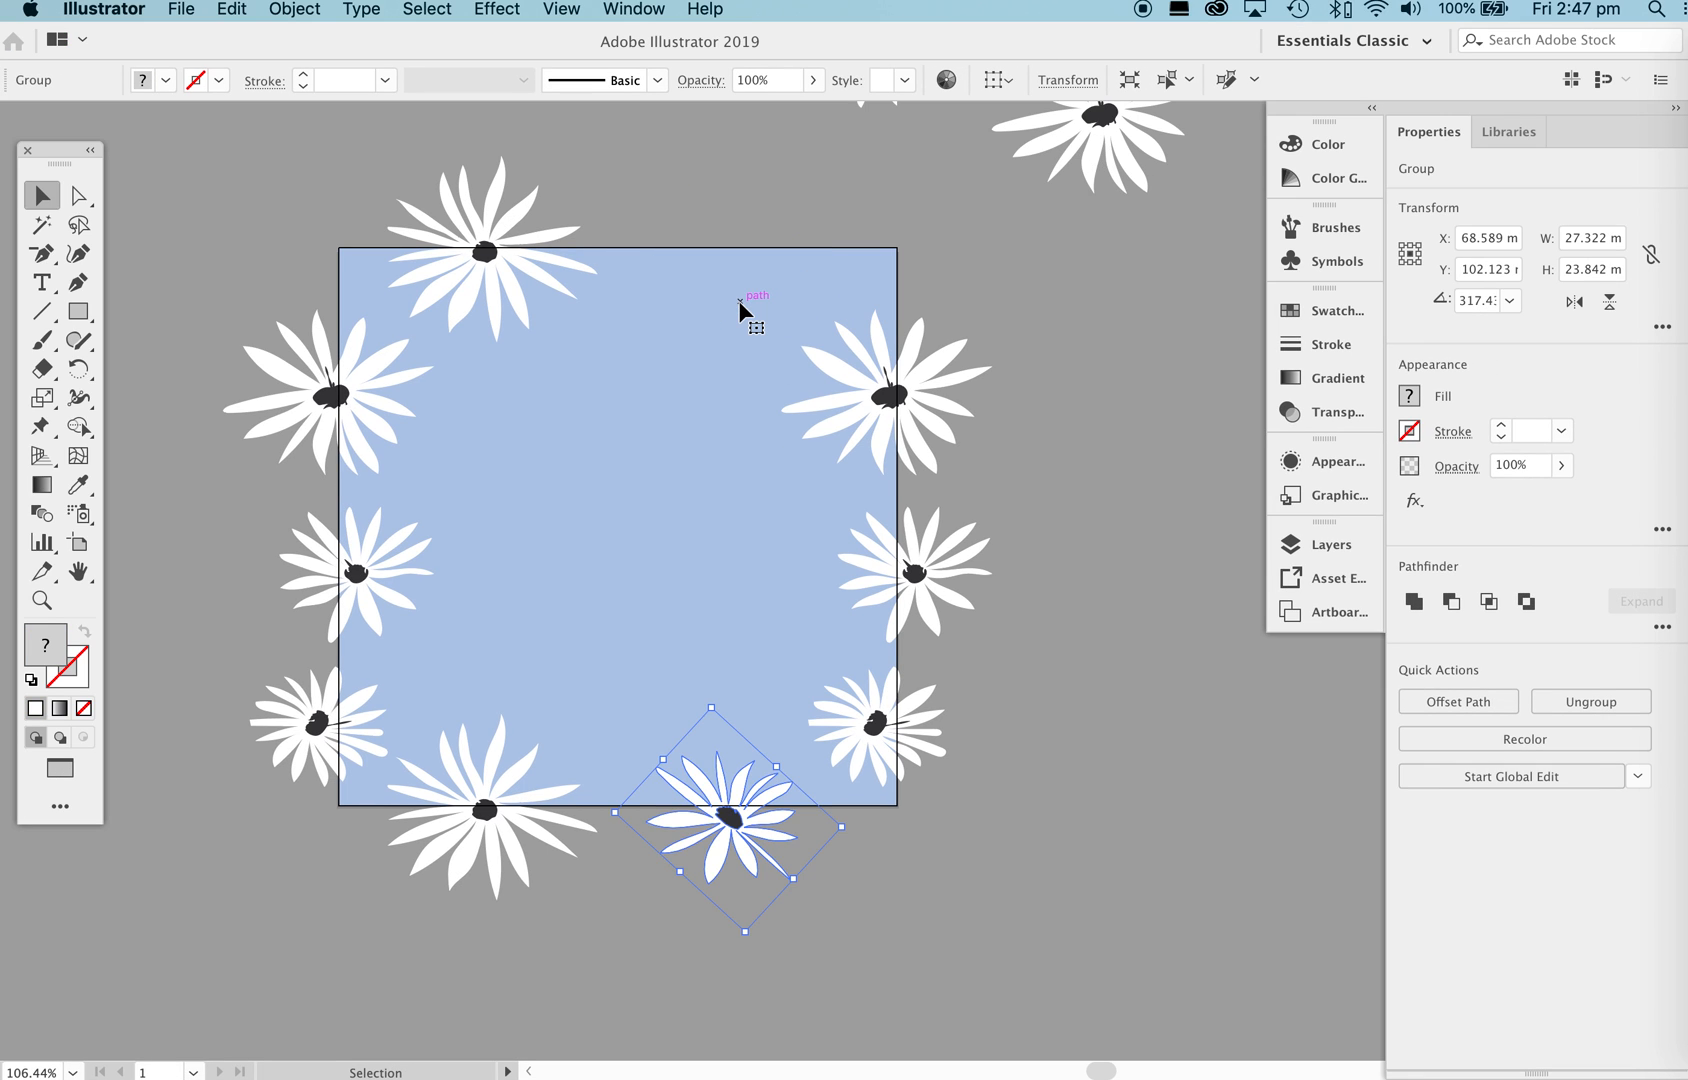
{"action": "key", "text": "Up"}
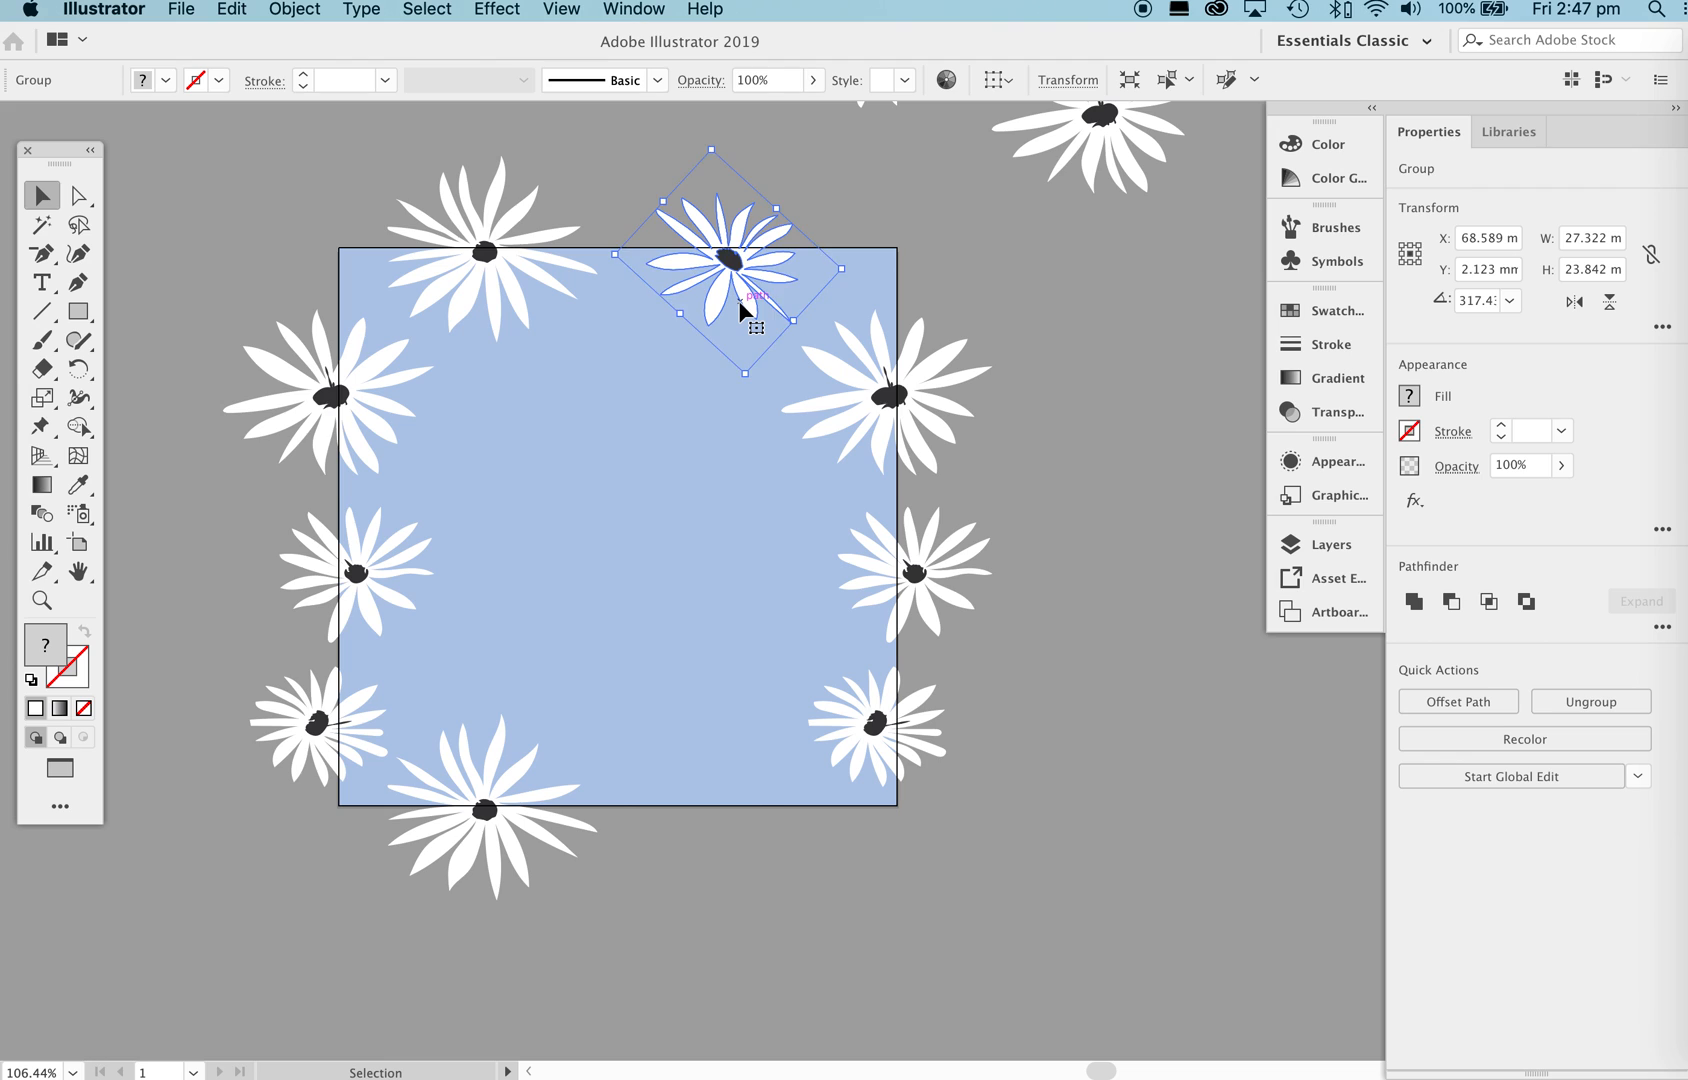
{"action": "key", "text": "Down"}
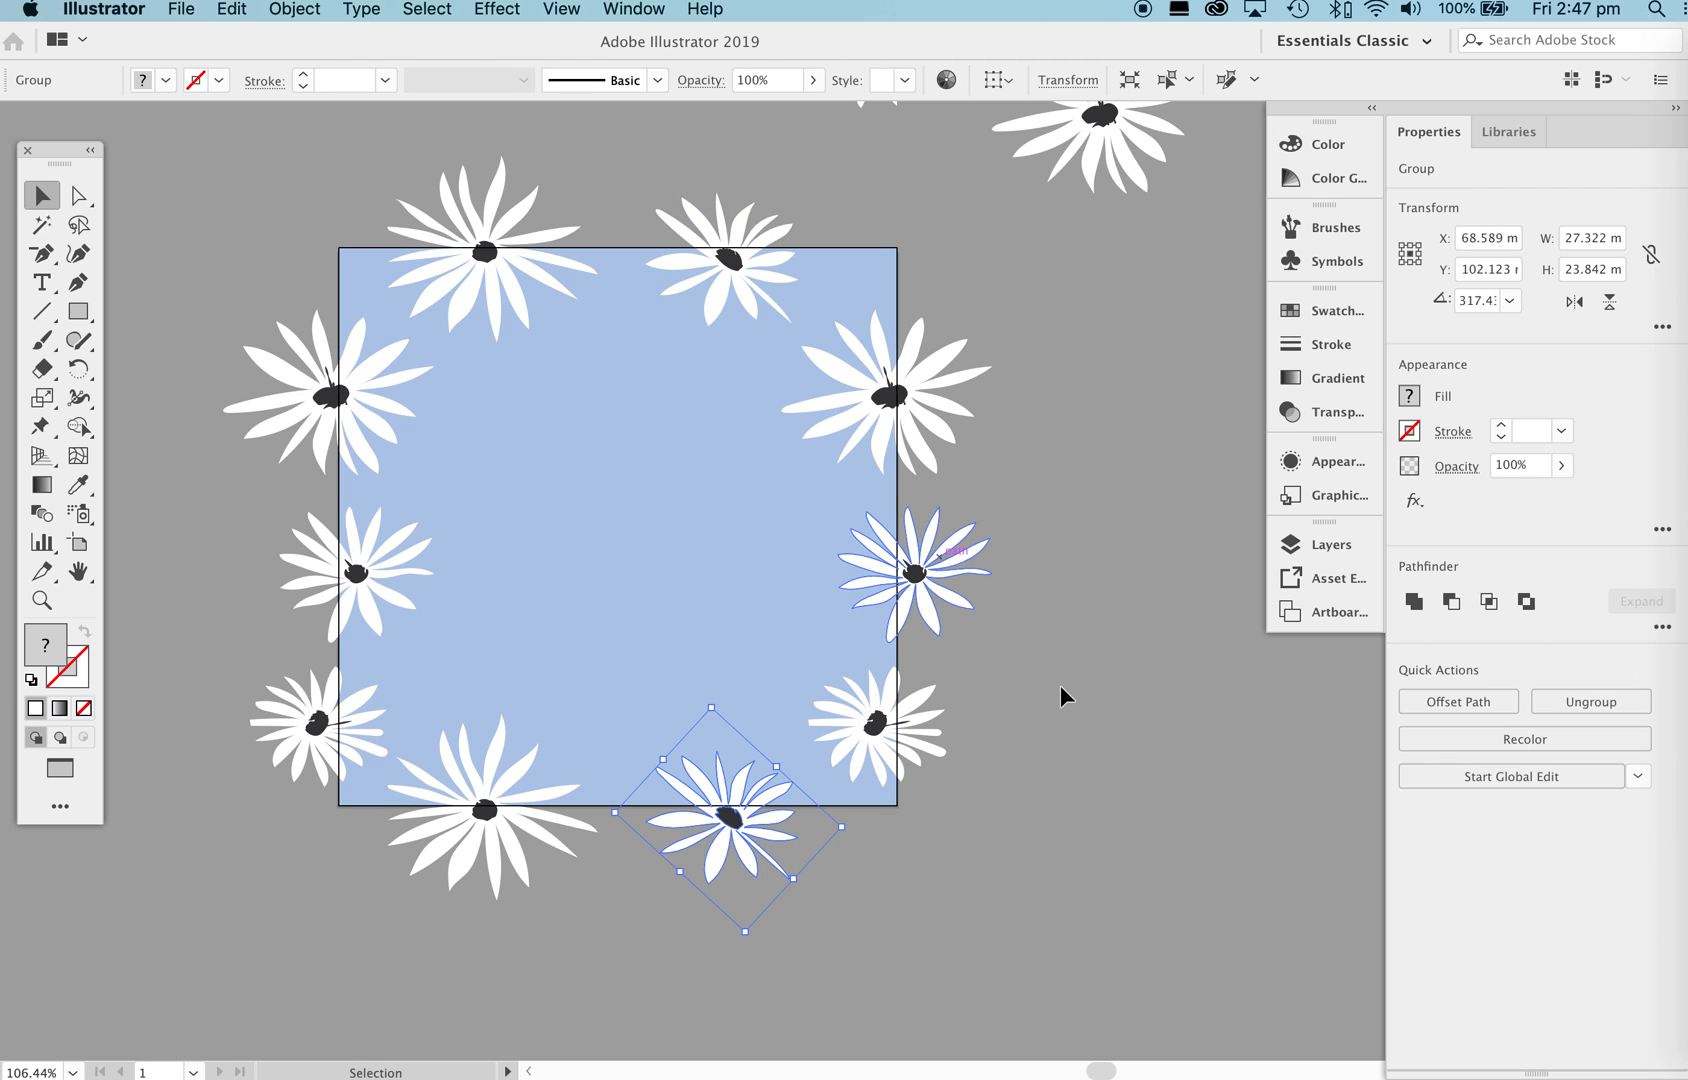
{"action": "left_click", "coordinate": [1121, 765]}
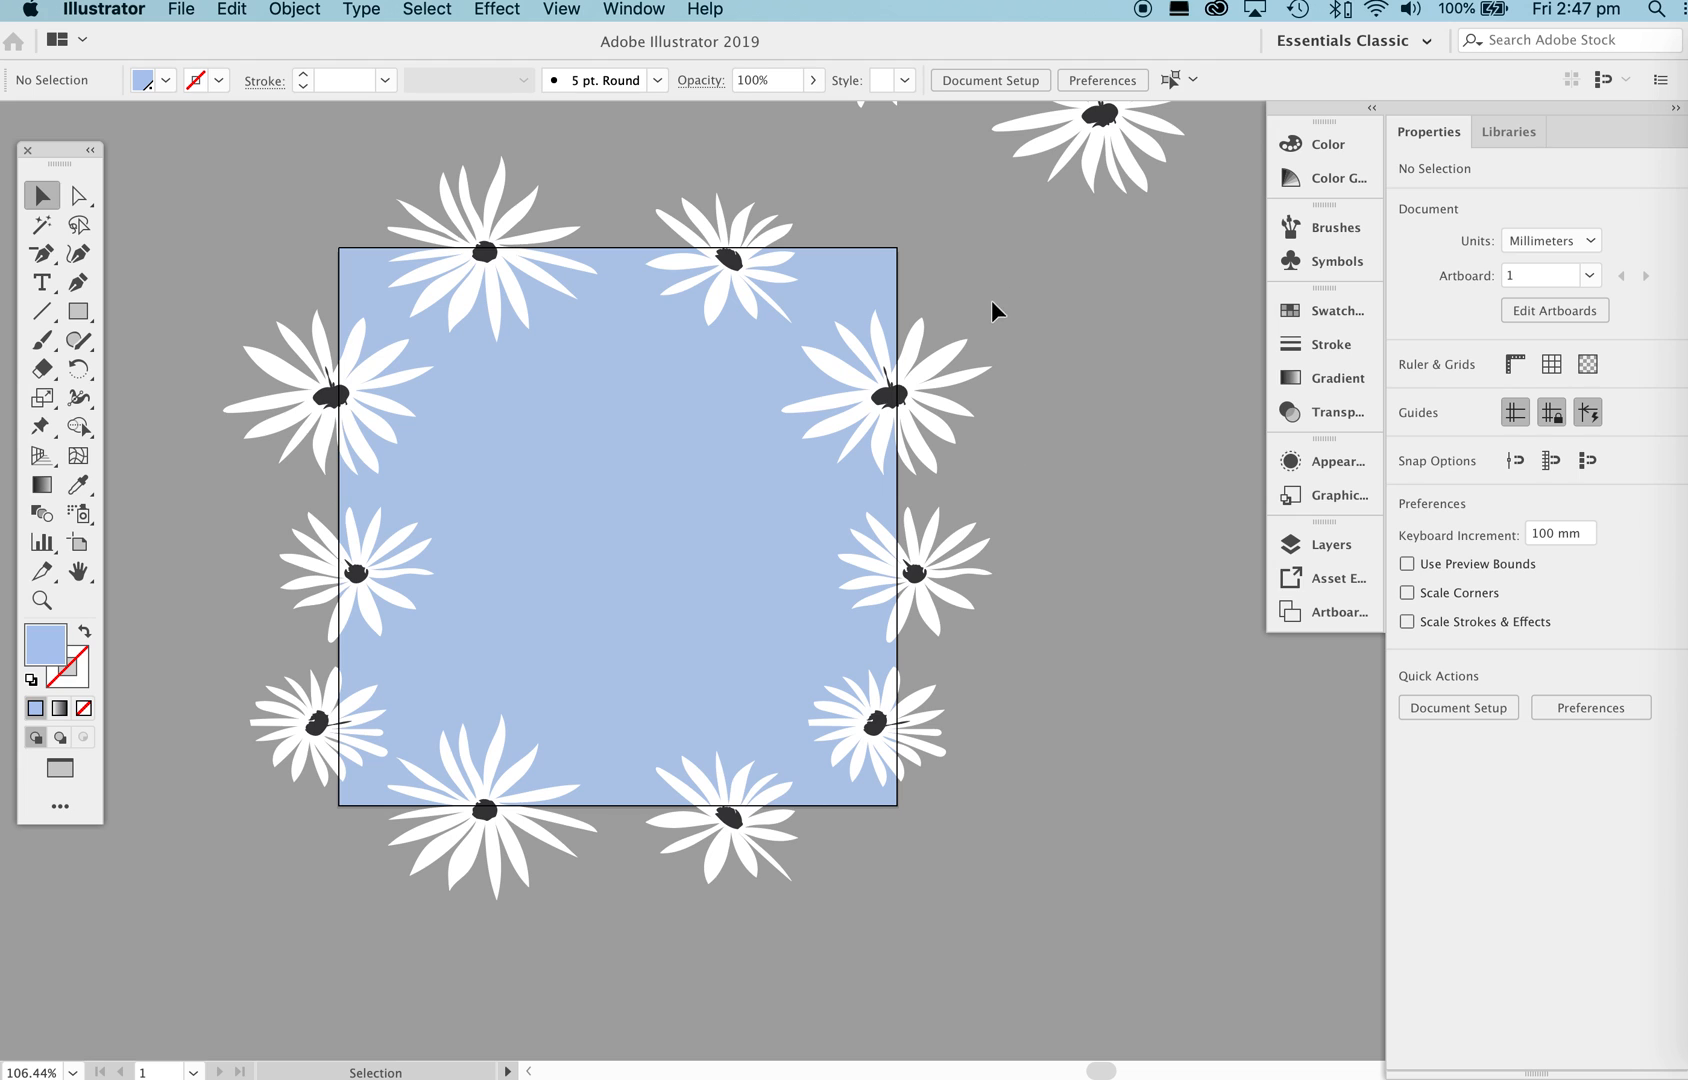
Move three clusters of the loose white dots into the upper part of the blue square, side by side between the daisies.
{"action": "key", "text": "z"}
{"action": "left_click_drag", "start_coordinate": [951, 293], "coordinate": [745, 455]}
{"action": "key", "text": "v"}
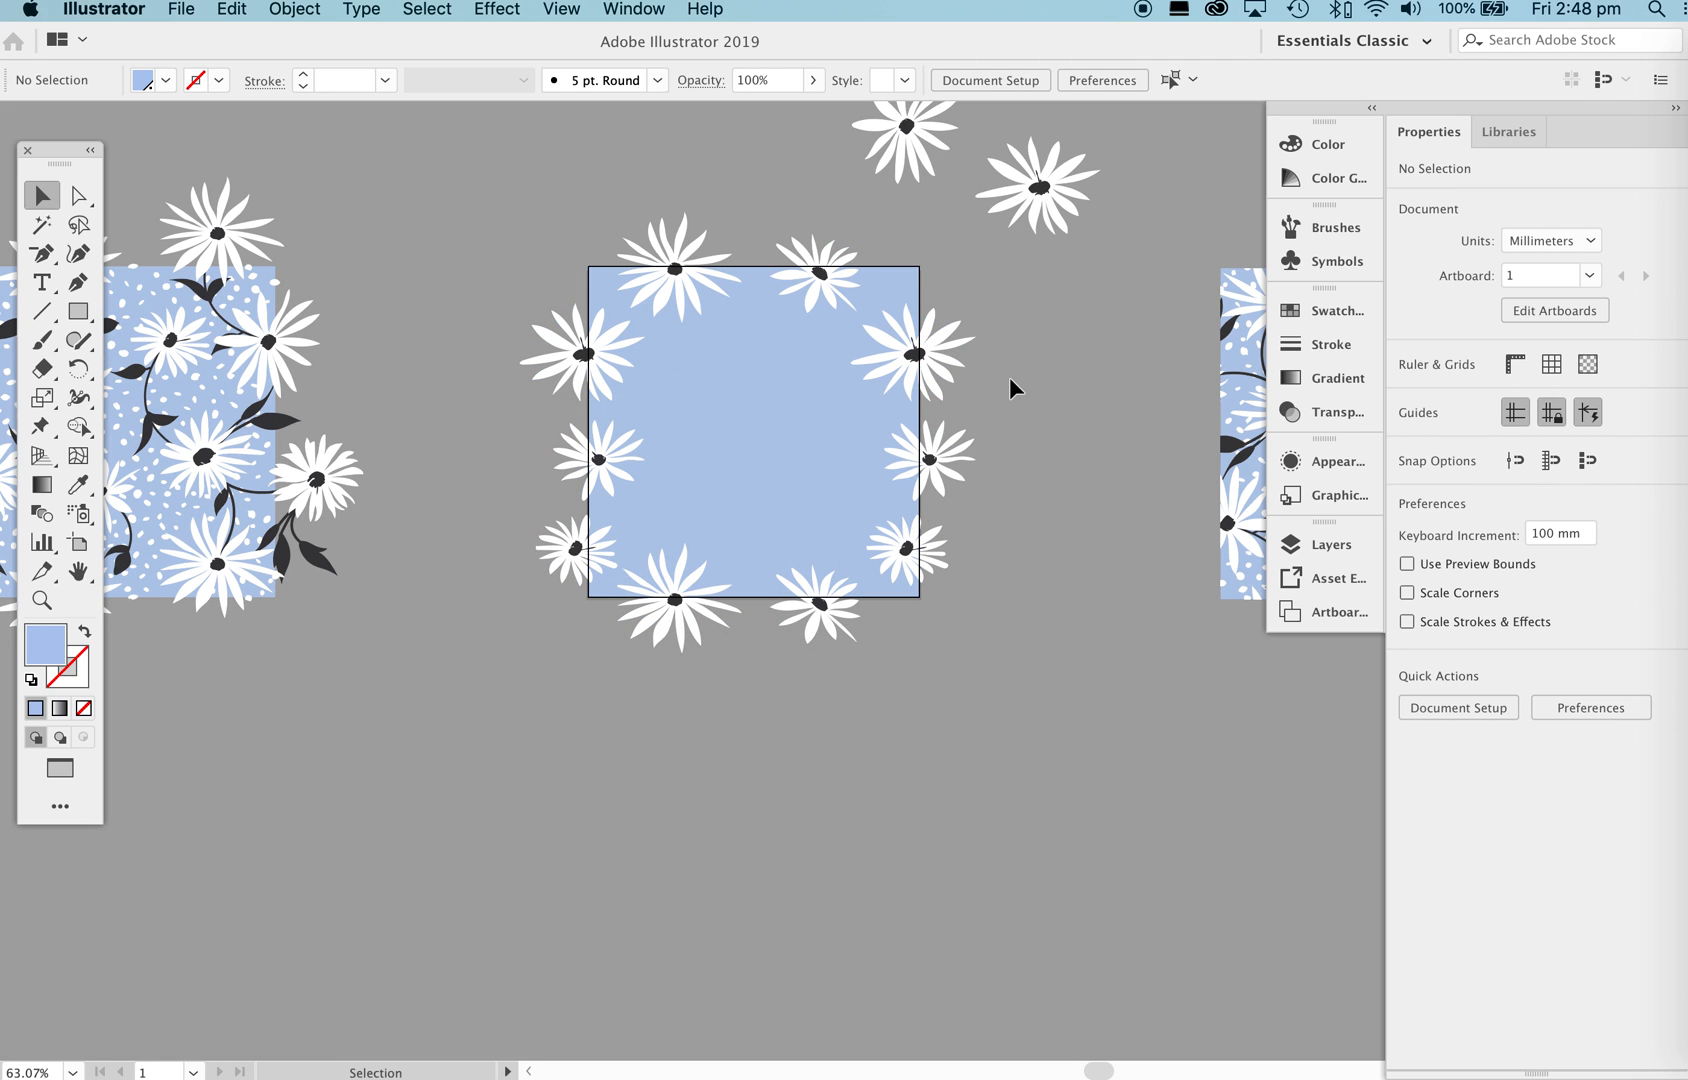
{"action": "left_click_drag", "start_coordinate": [847, 307], "coordinate": [802, 776]}
{"action": "left_click_drag", "start_coordinate": [543, 262], "coordinate": [626, 827]}
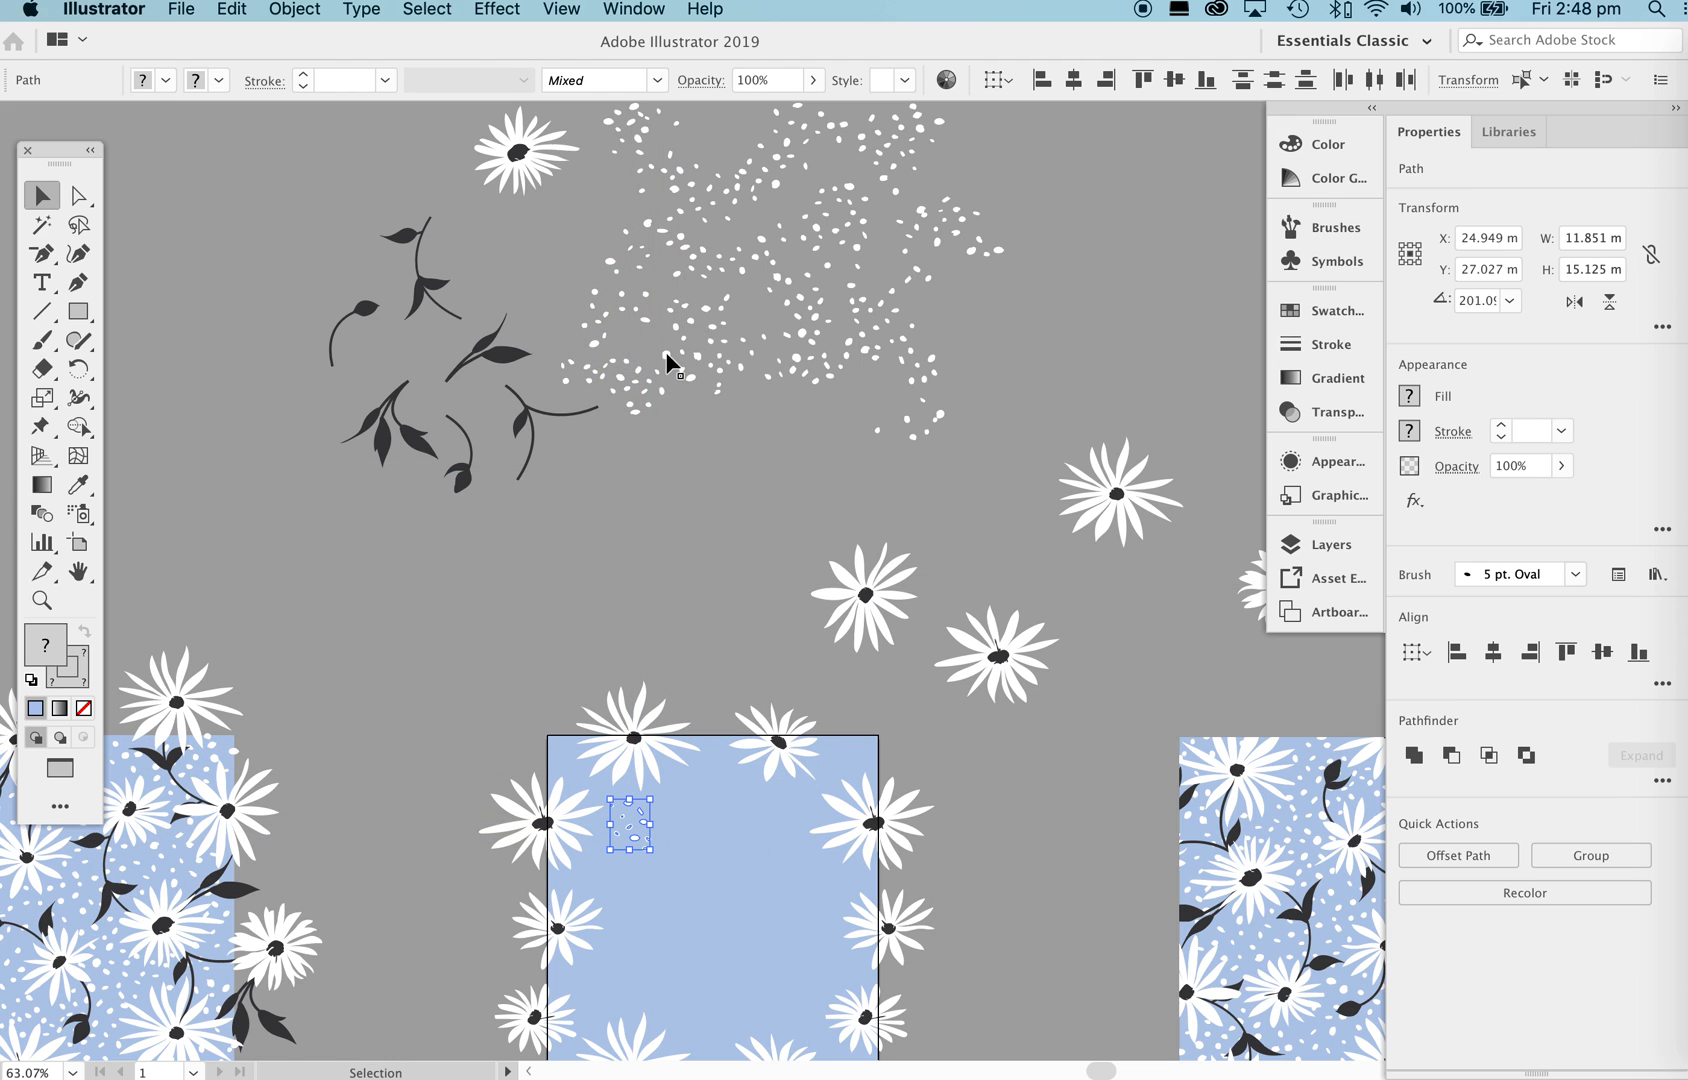
{"action": "left_click_drag", "start_coordinate": [550, 220], "coordinate": [689, 840]}
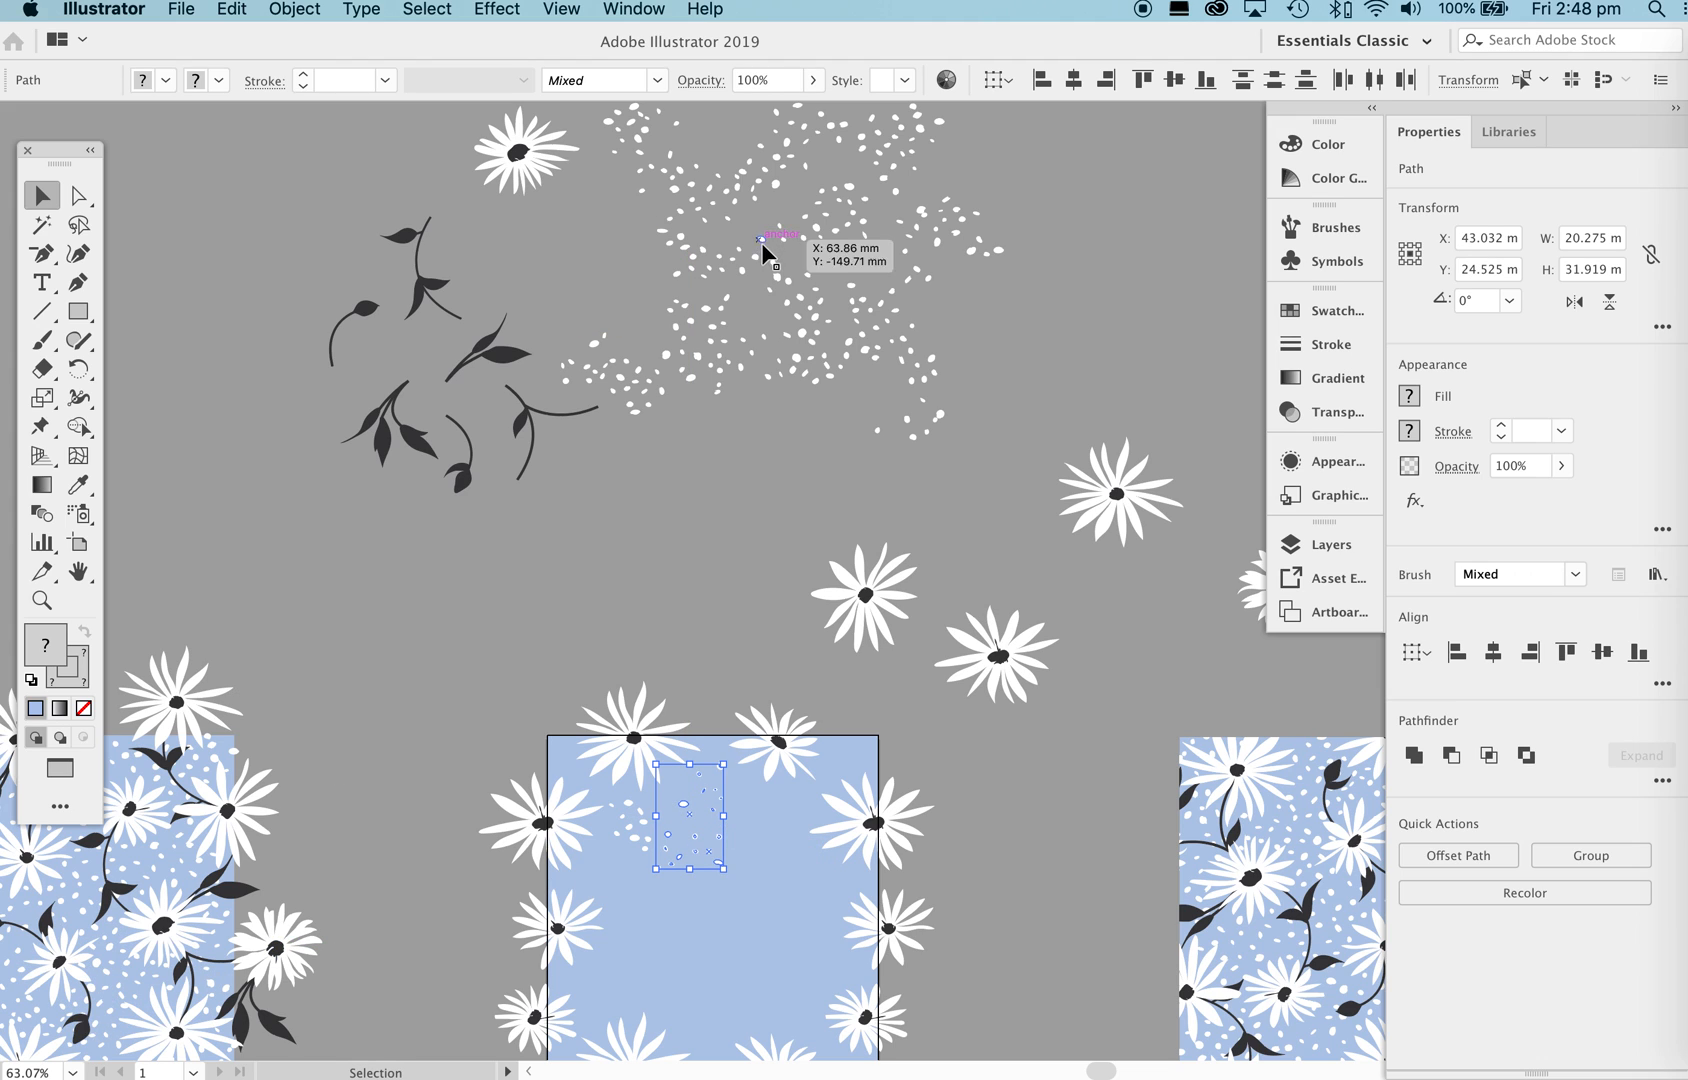
{"action": "scroll", "coordinate": [677, 115], "scroll_direction": "up", "scroll_amount": 2}
{"action": "left_click_drag", "start_coordinate": [690, 135], "coordinate": [737, 867]}
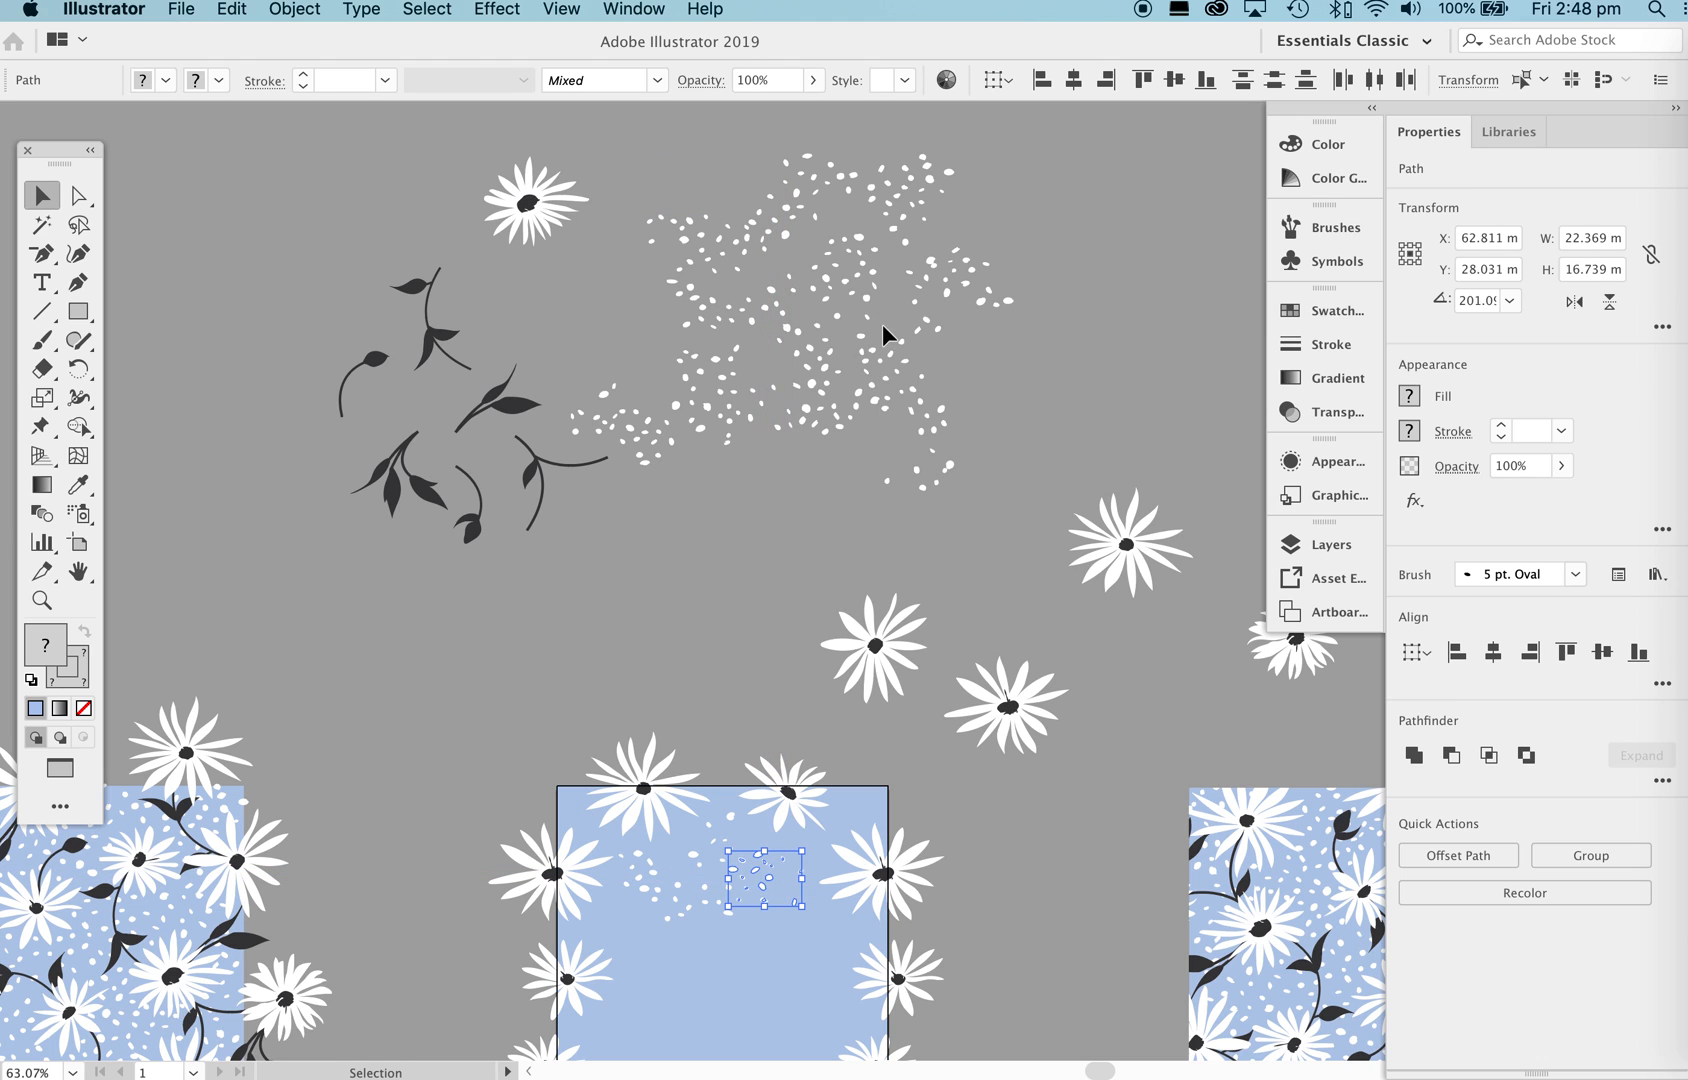
Fill the middle and lower parts of the blue square with further clusters taken from the loose white dots.
{"action": "left_click_drag", "start_coordinate": [924, 182], "coordinate": [711, 944]}
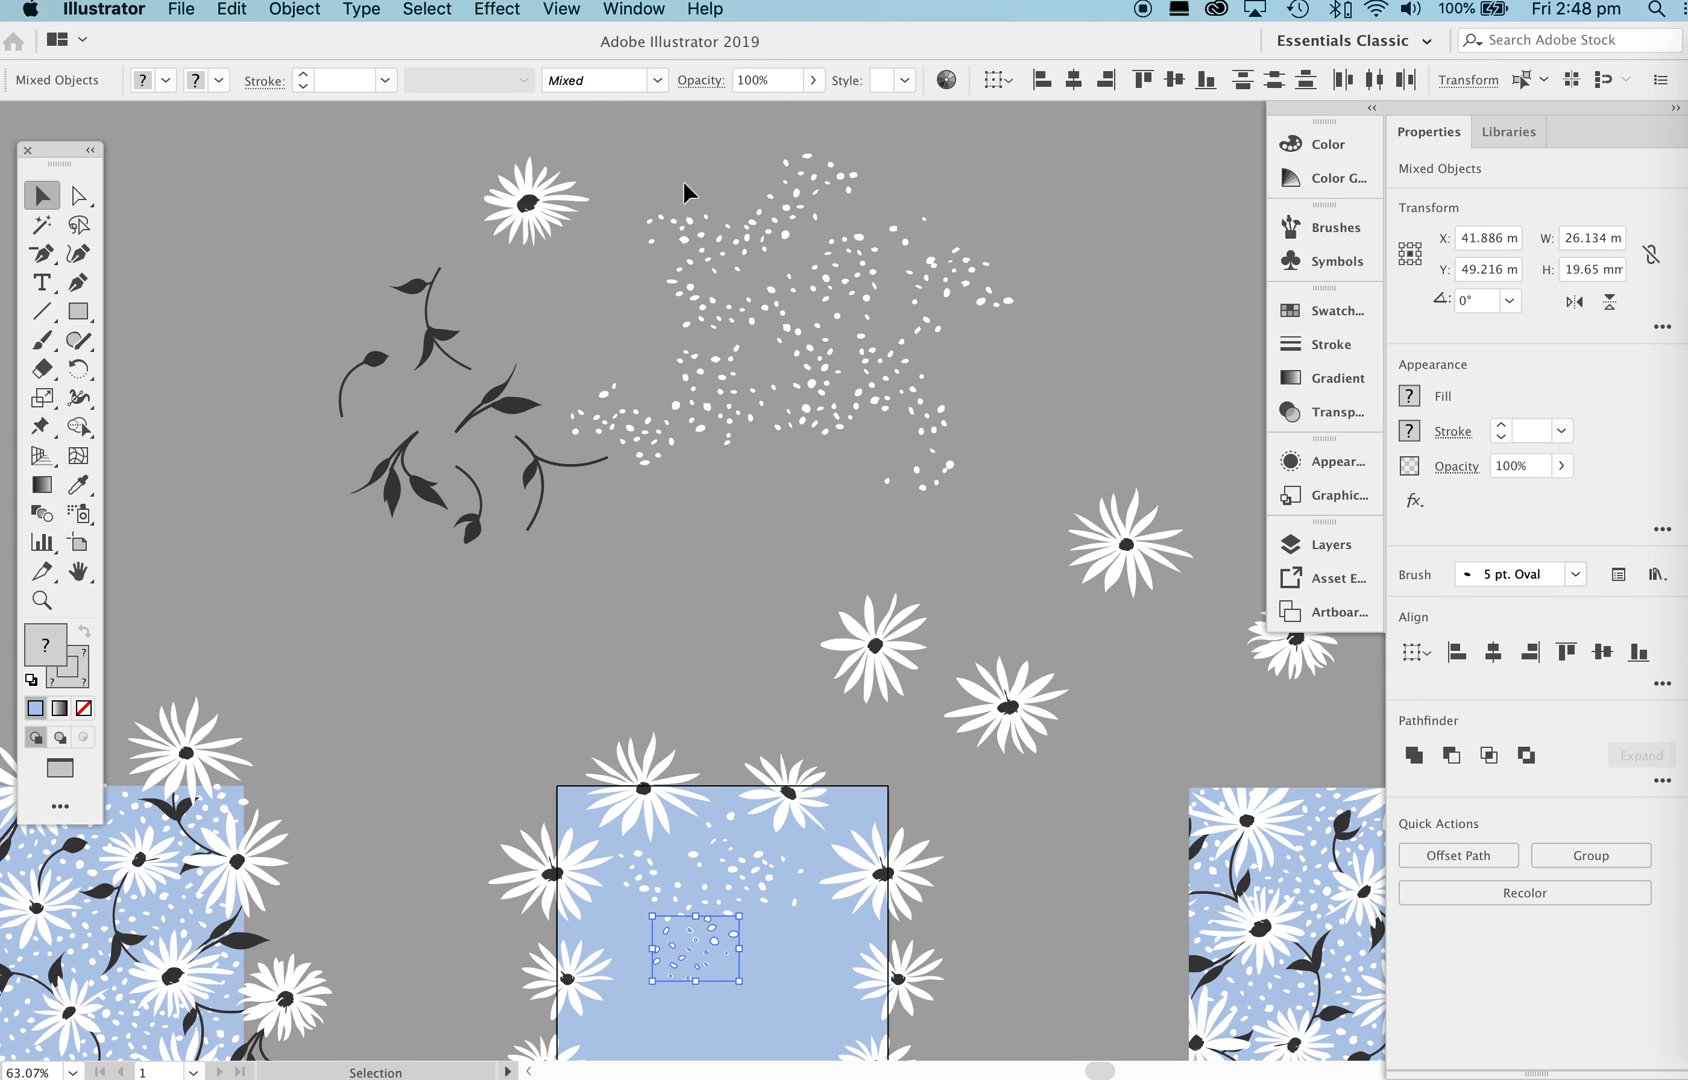
{"action": "left_click_drag", "start_coordinate": [854, 175], "coordinate": [814, 934]}
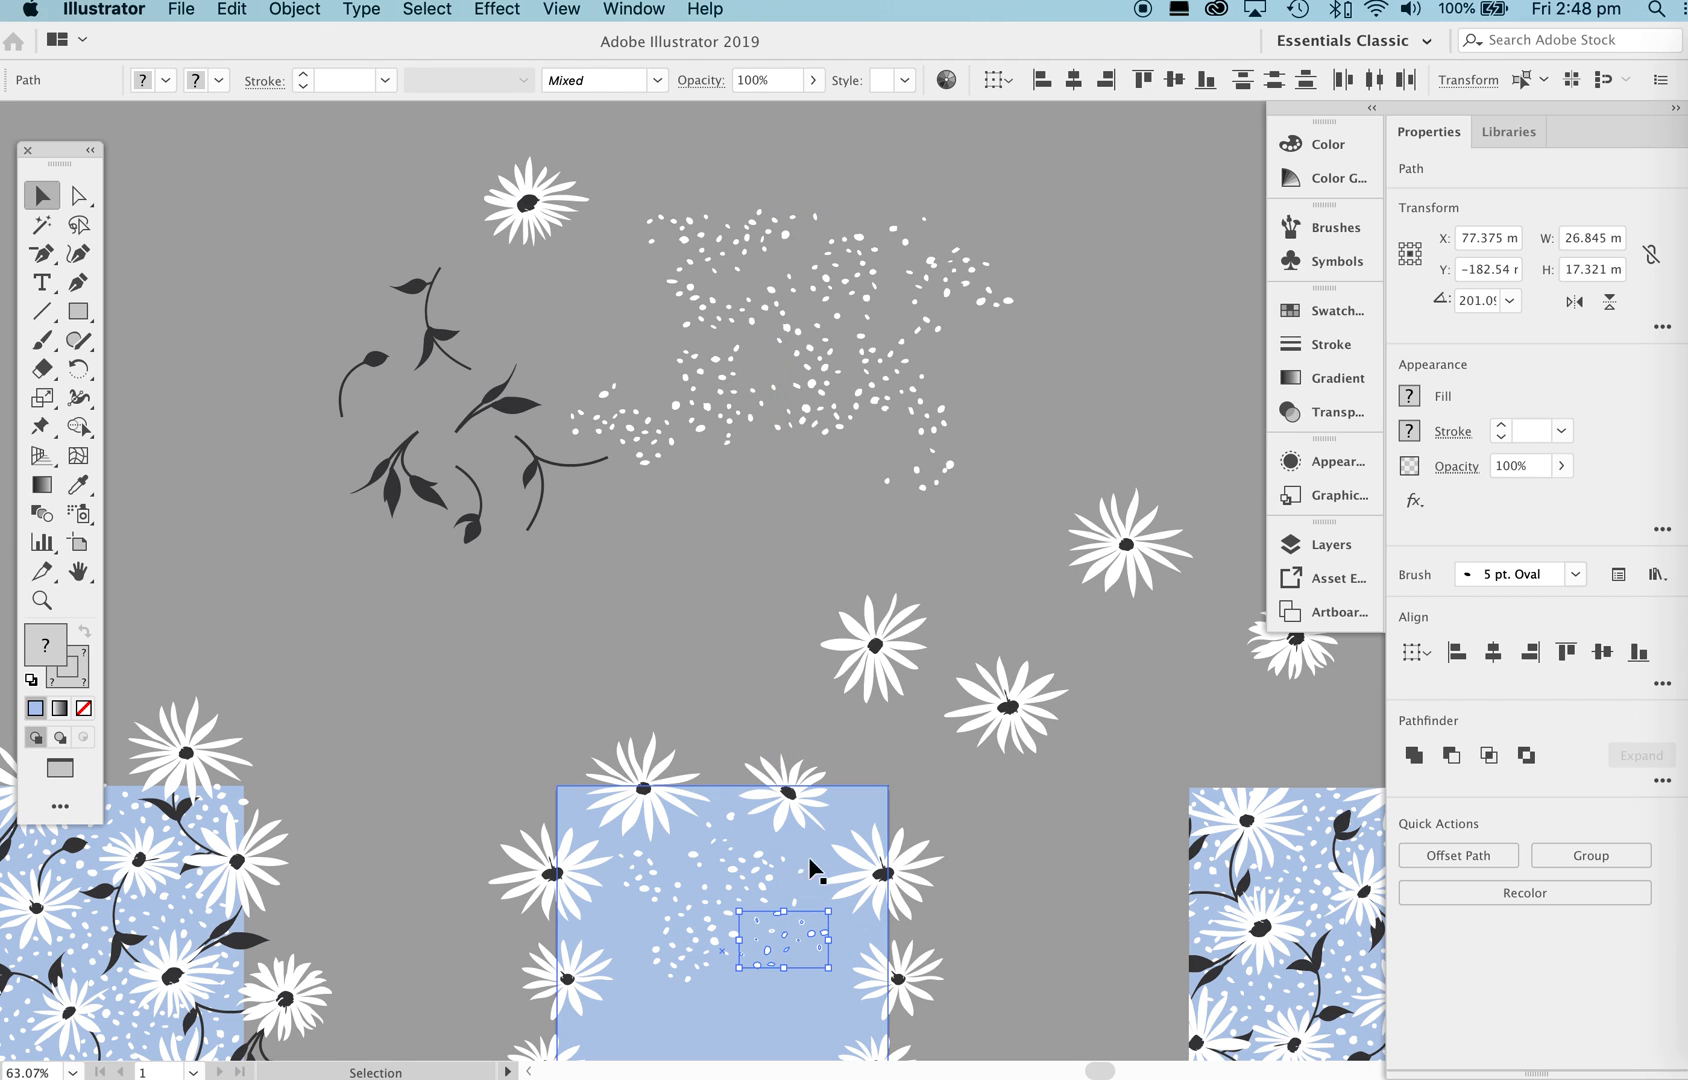
{"action": "left_click", "coordinate": [720, 365]}
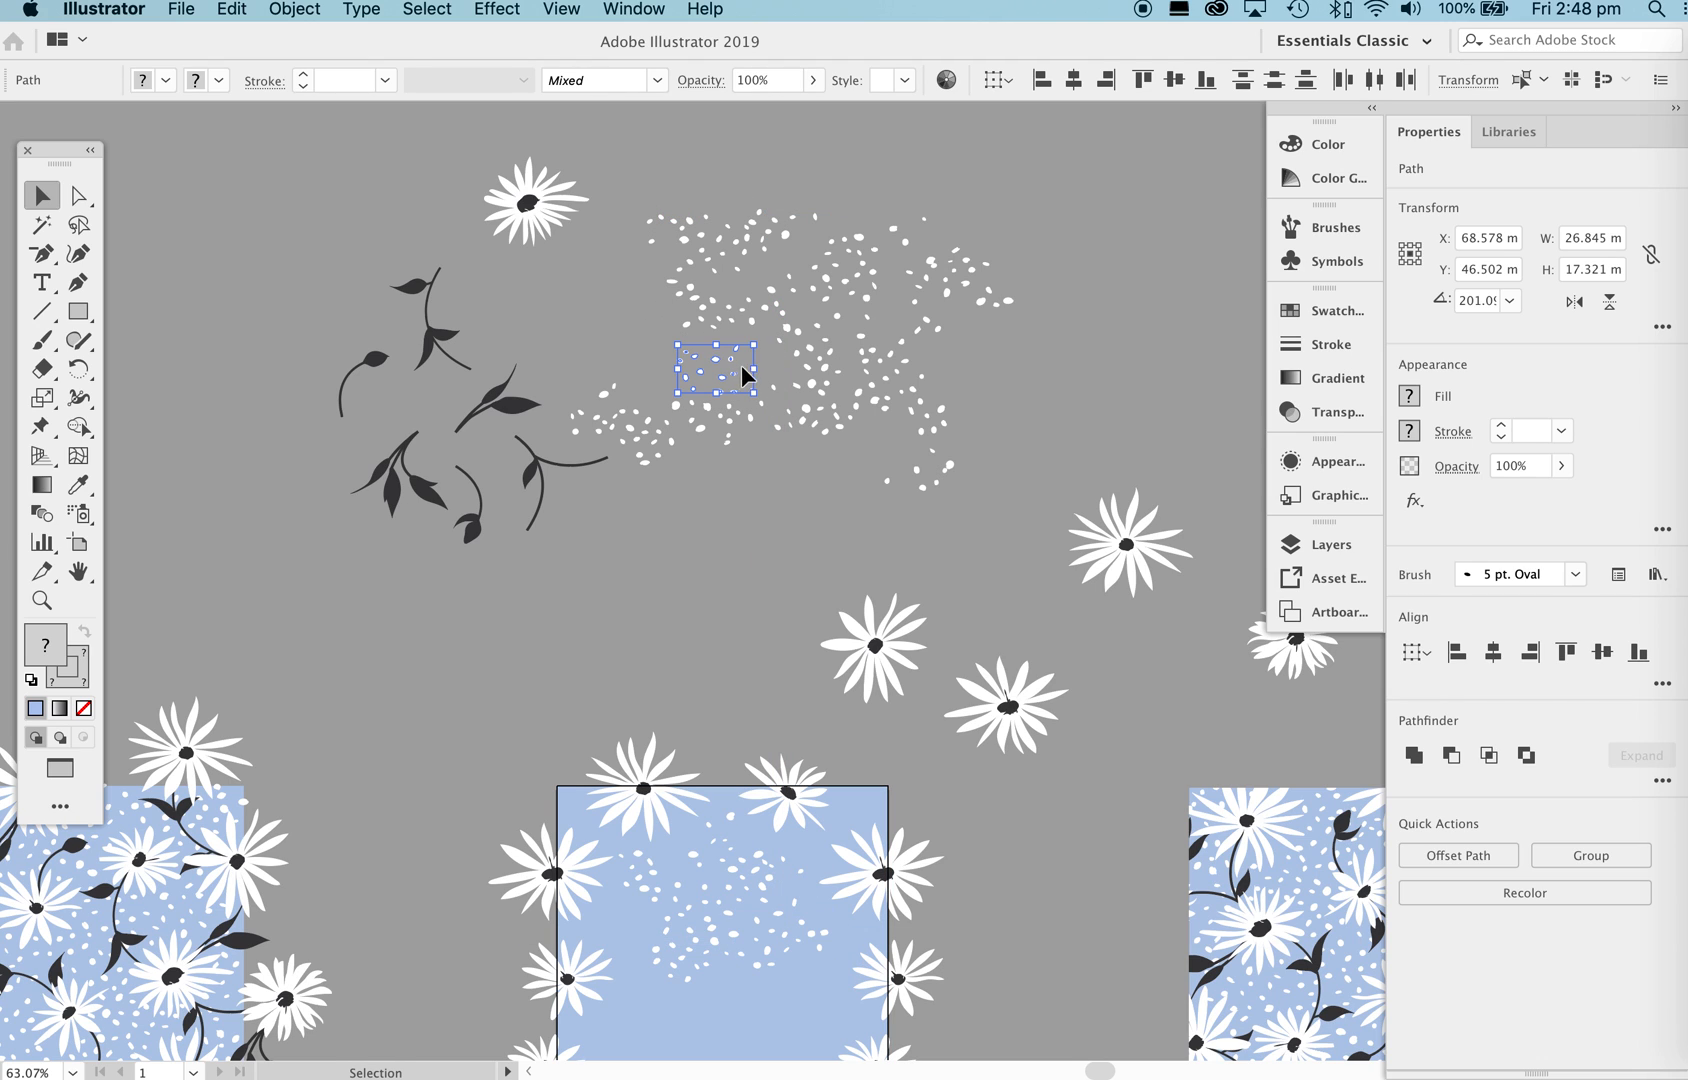
{"action": "left_click_drag", "start_coordinate": [711, 361], "coordinate": [778, 979]}
{"action": "left_click_drag", "start_coordinate": [861, 237], "coordinate": [688, 986]}
{"action": "left_click_drag", "start_coordinate": [640, 204], "coordinate": [744, 670]}
{"action": "left_click", "coordinate": [996, 559]}
Move three more dot clusters to the gap between the left-edge daisies, the square's upper-right corner and its upper-left corner.
{"action": "scroll", "coordinate": [784, 497], "scroll_direction": "up", "scroll_amount": 1}
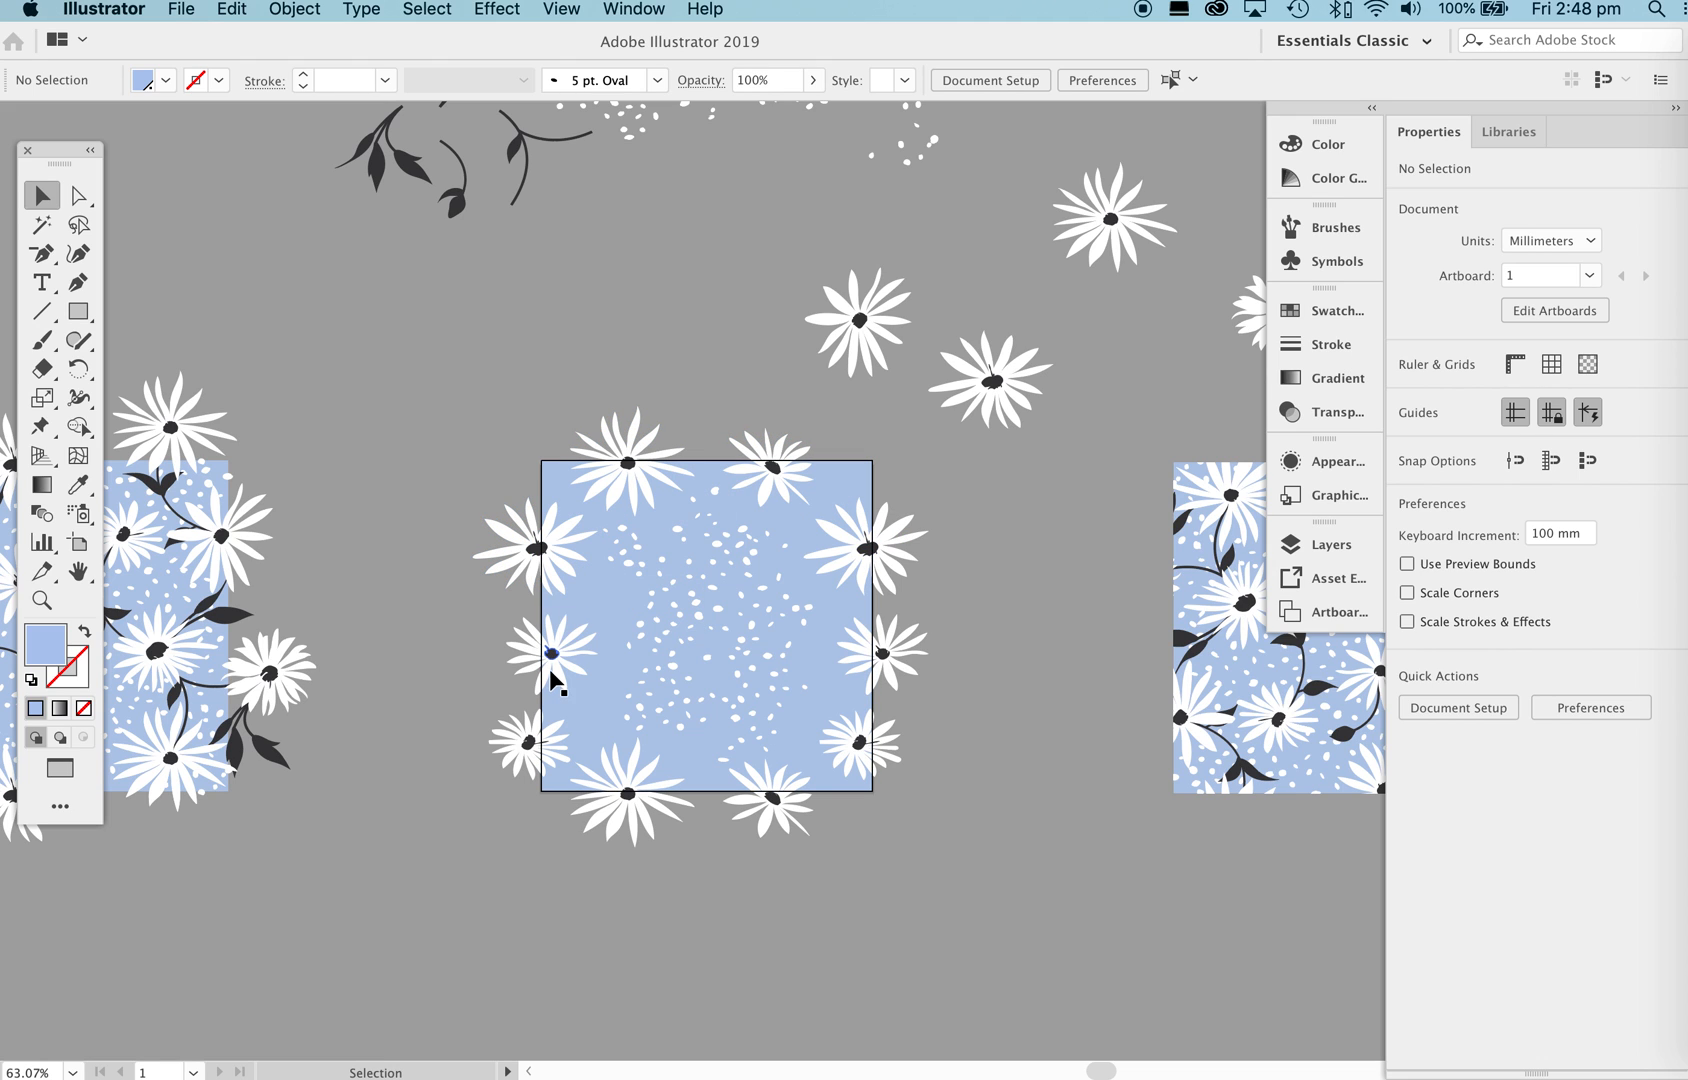
{"action": "key", "text": "z"}
{"action": "left_click_drag", "start_coordinate": [678, 527], "coordinate": [844, 511]}
{"action": "scroll", "coordinate": [810, 530], "scroll_direction": "down", "scroll_amount": 5}
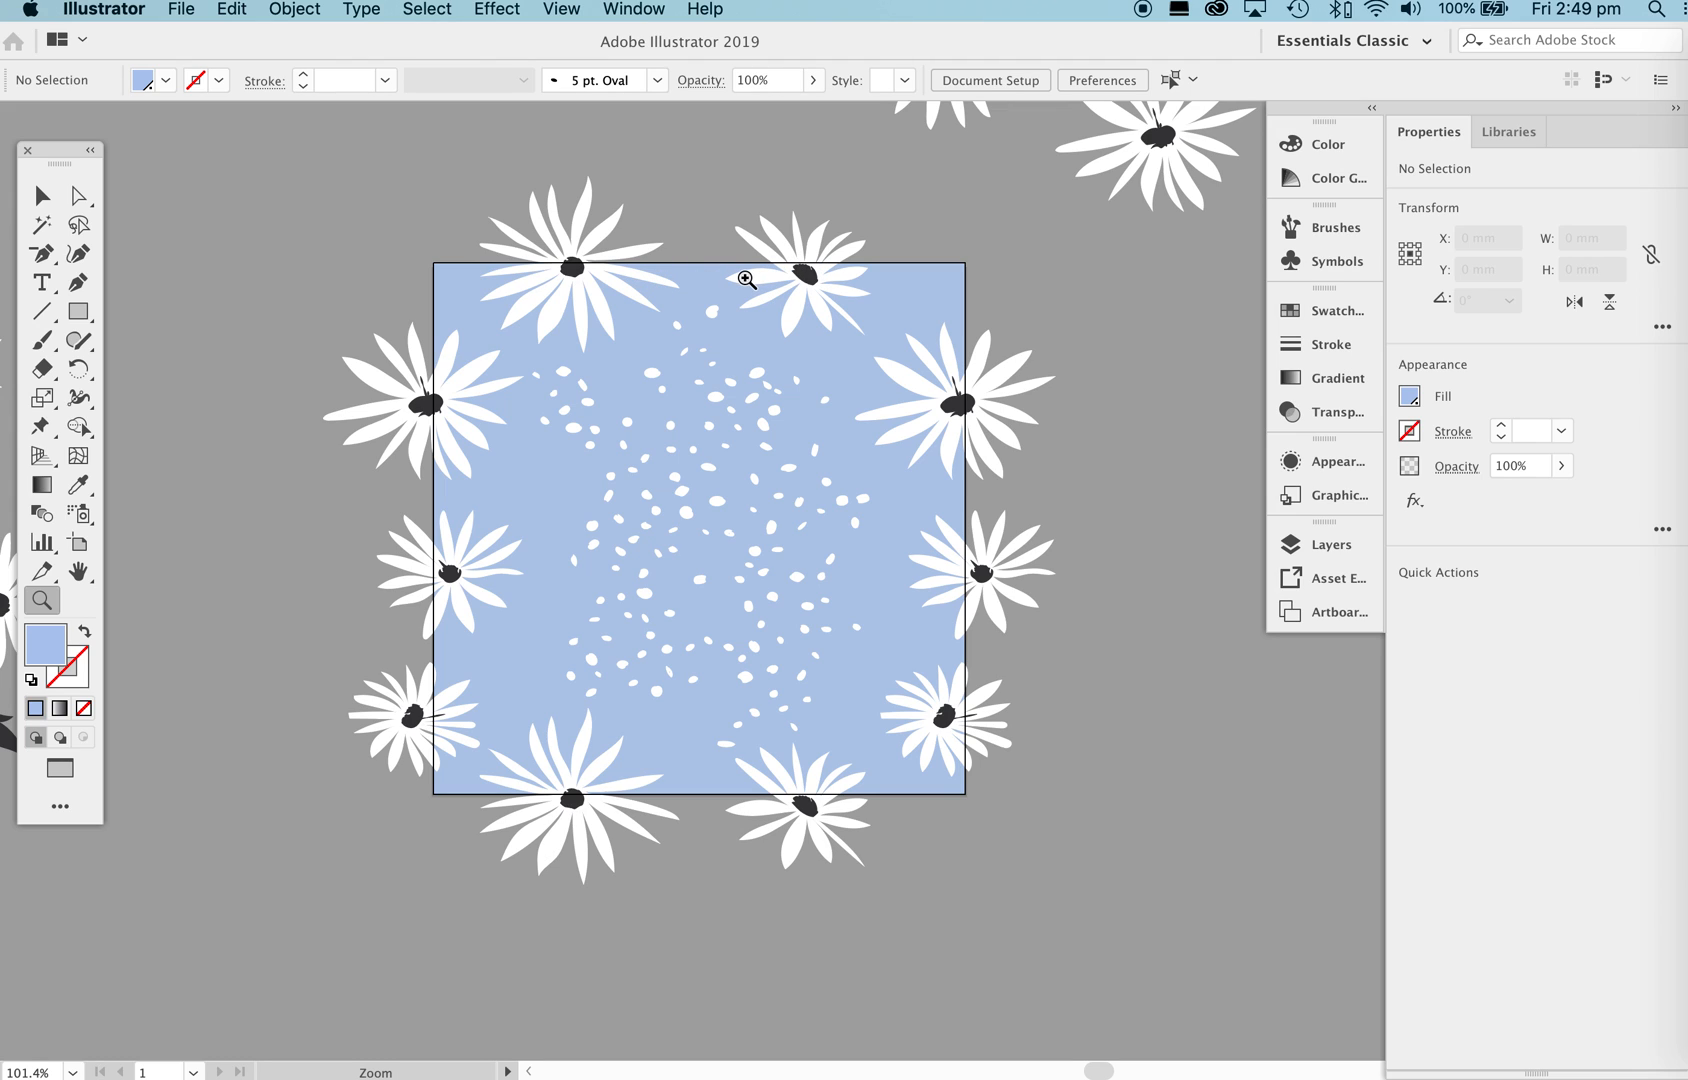
{"action": "key", "text": "v"}
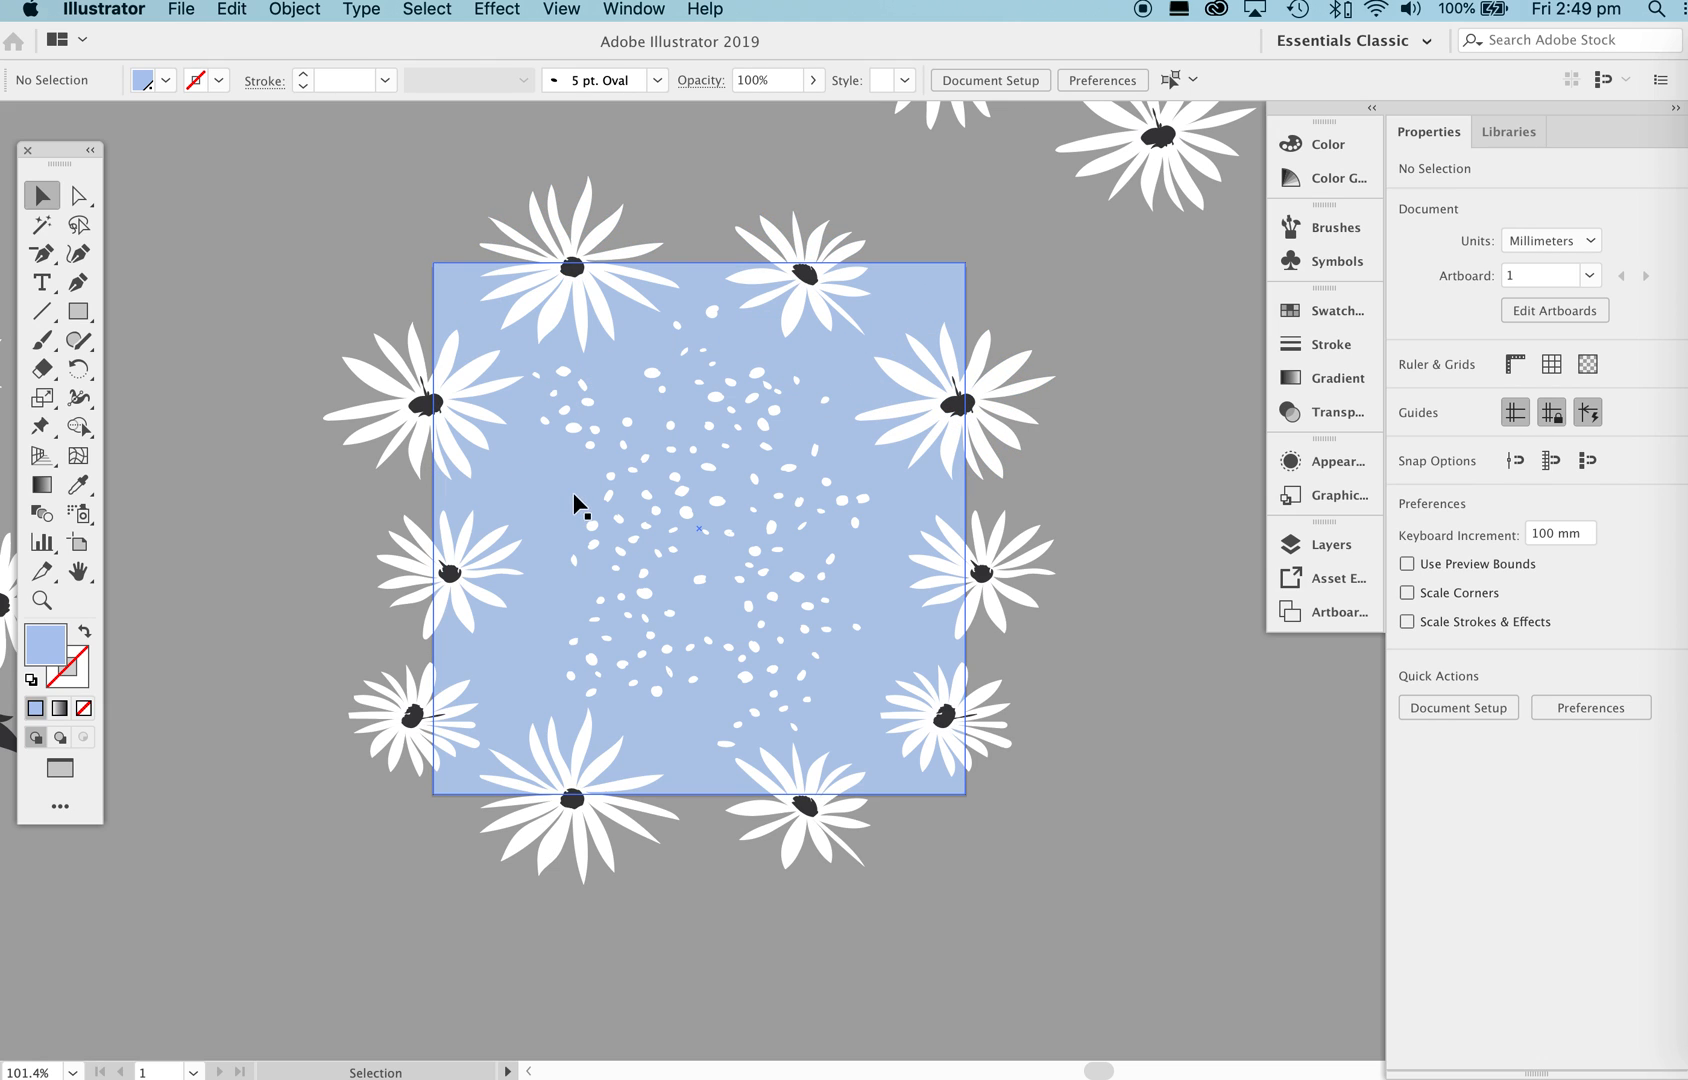
{"action": "left_click_drag", "start_coordinate": [932, 294], "coordinate": [827, 636]}
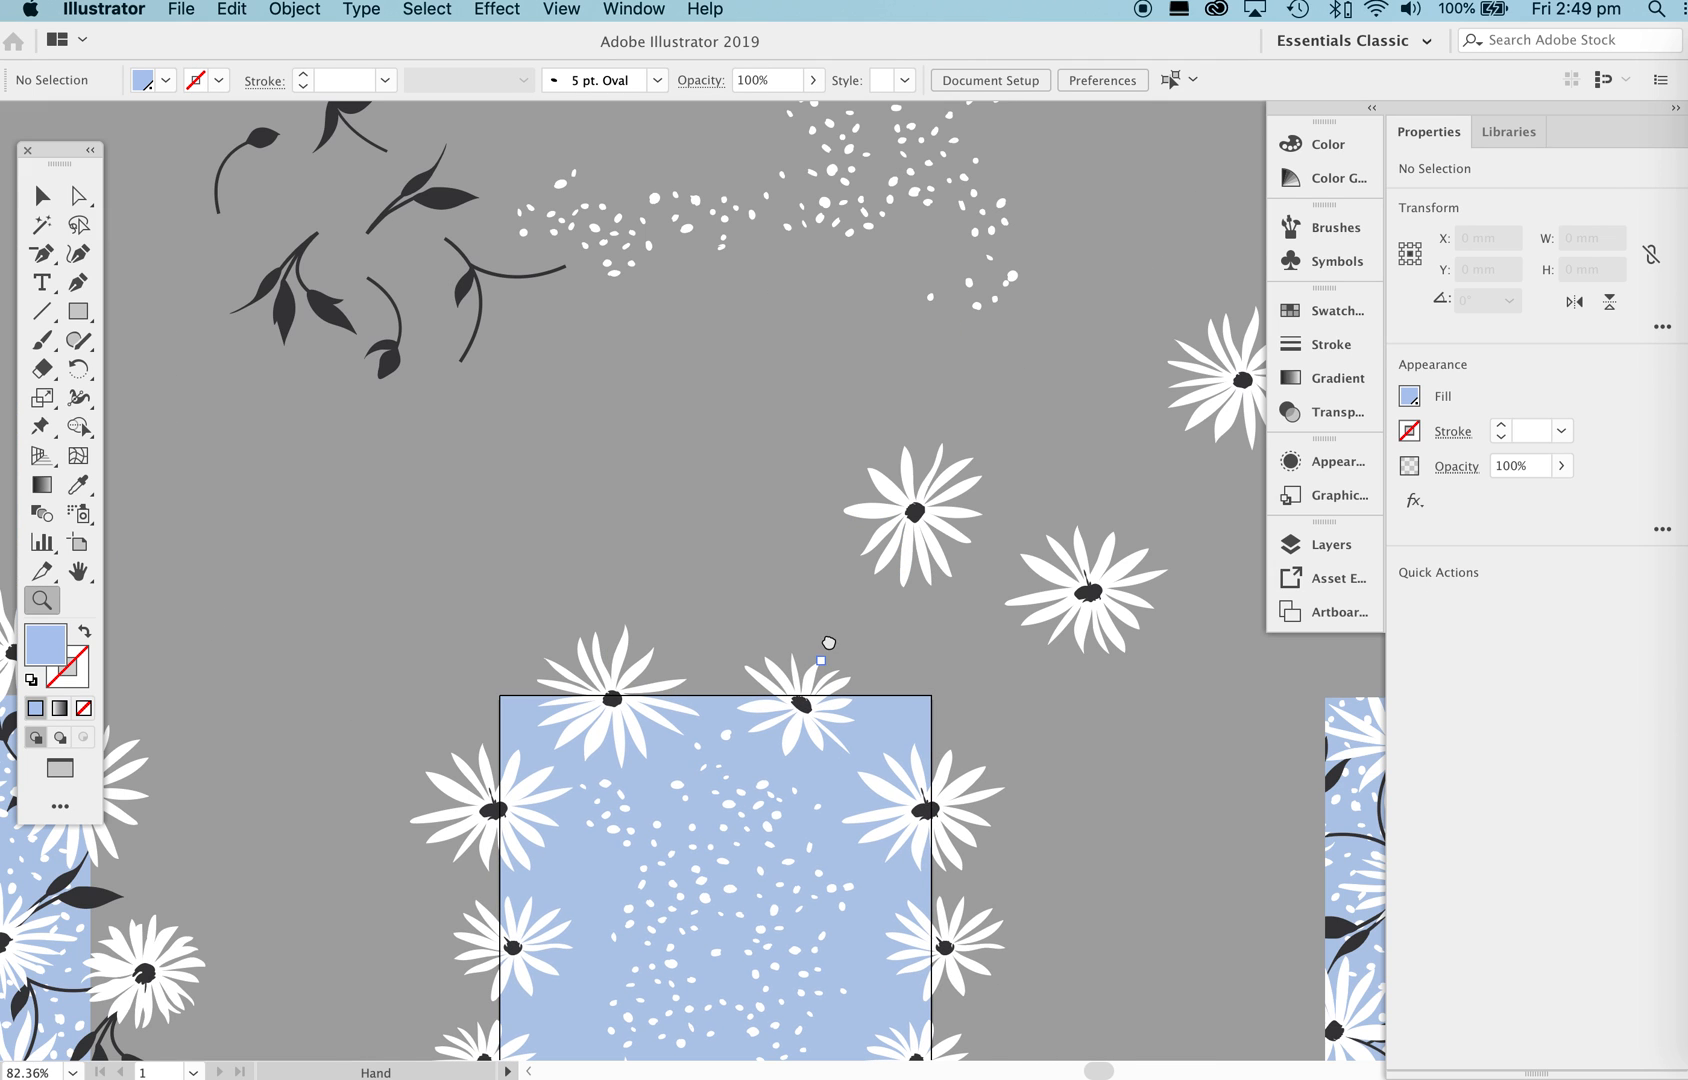
{"action": "left_click_drag", "start_coordinate": [554, 211], "coordinate": [584, 872]}
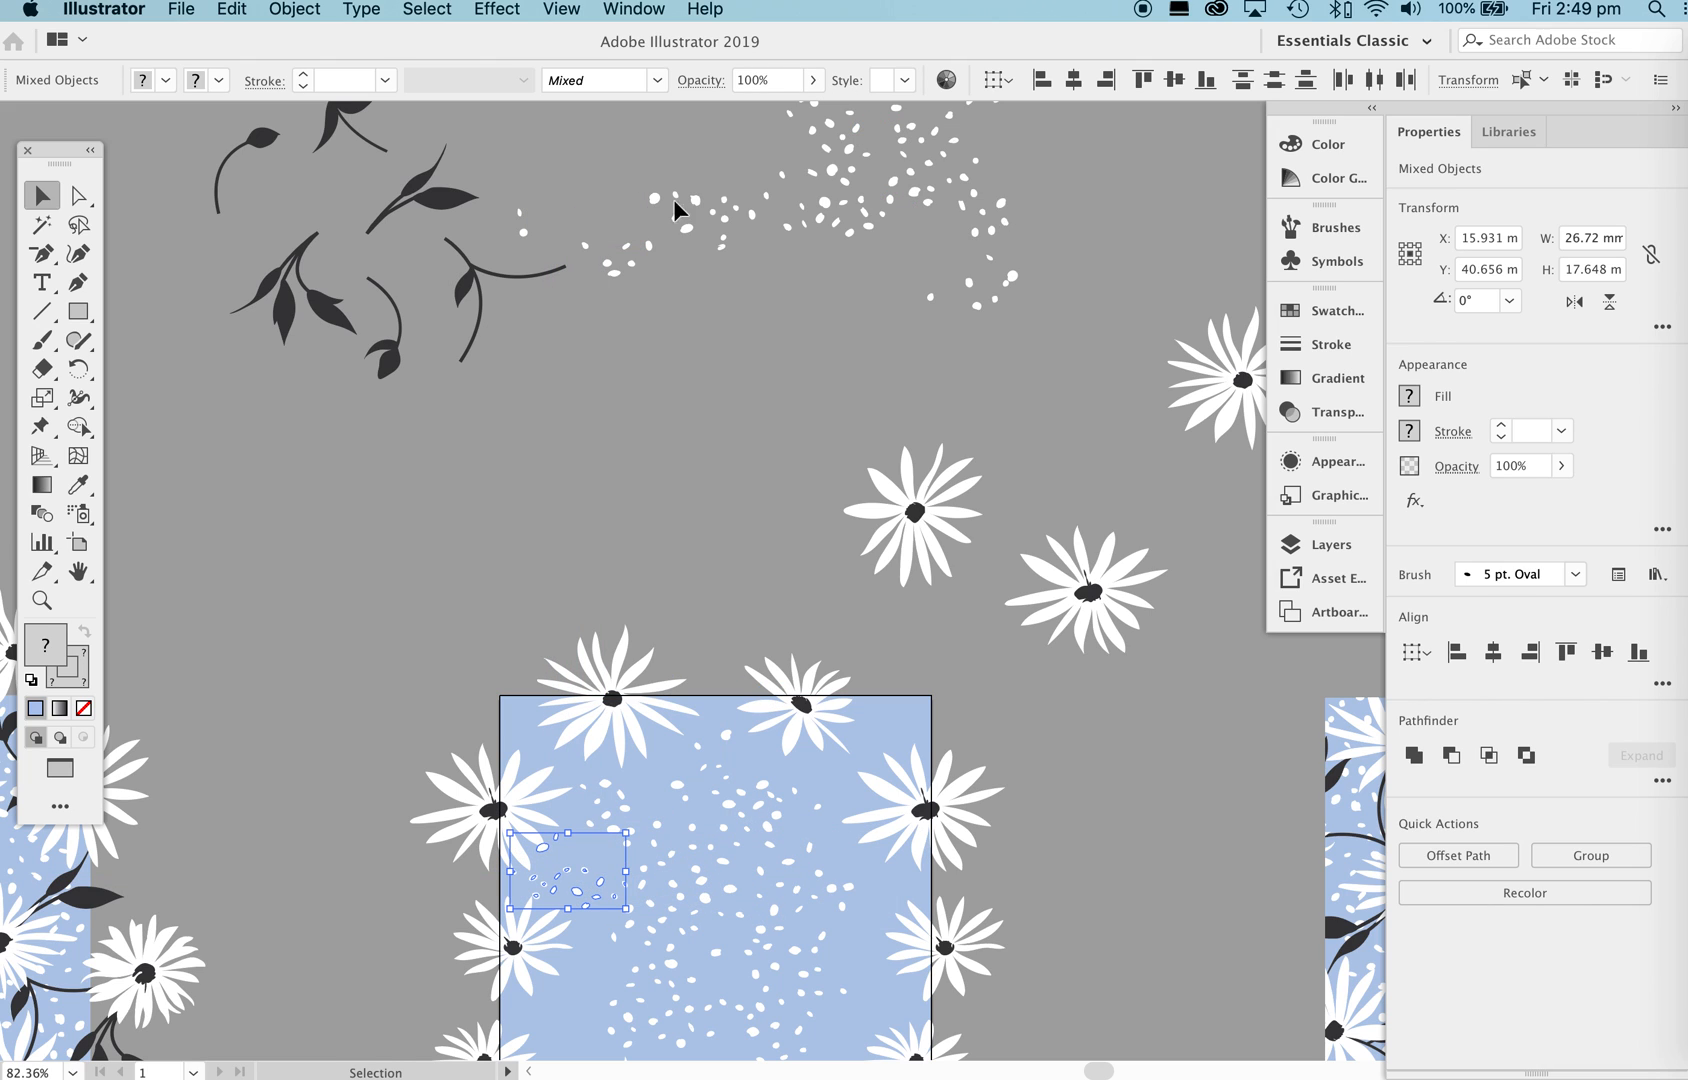
{"action": "left_click_drag", "start_coordinate": [675, 208], "coordinate": [852, 744]}
{"action": "left_click_drag", "start_coordinate": [850, 210], "coordinate": [541, 773]}
Move another dot cluster to the square's lower-left area, centred at about X 22.1 mm, Y 80.3 mm.
{"action": "scroll", "coordinate": [1050, 180], "scroll_direction": "up", "scroll_amount": 3}
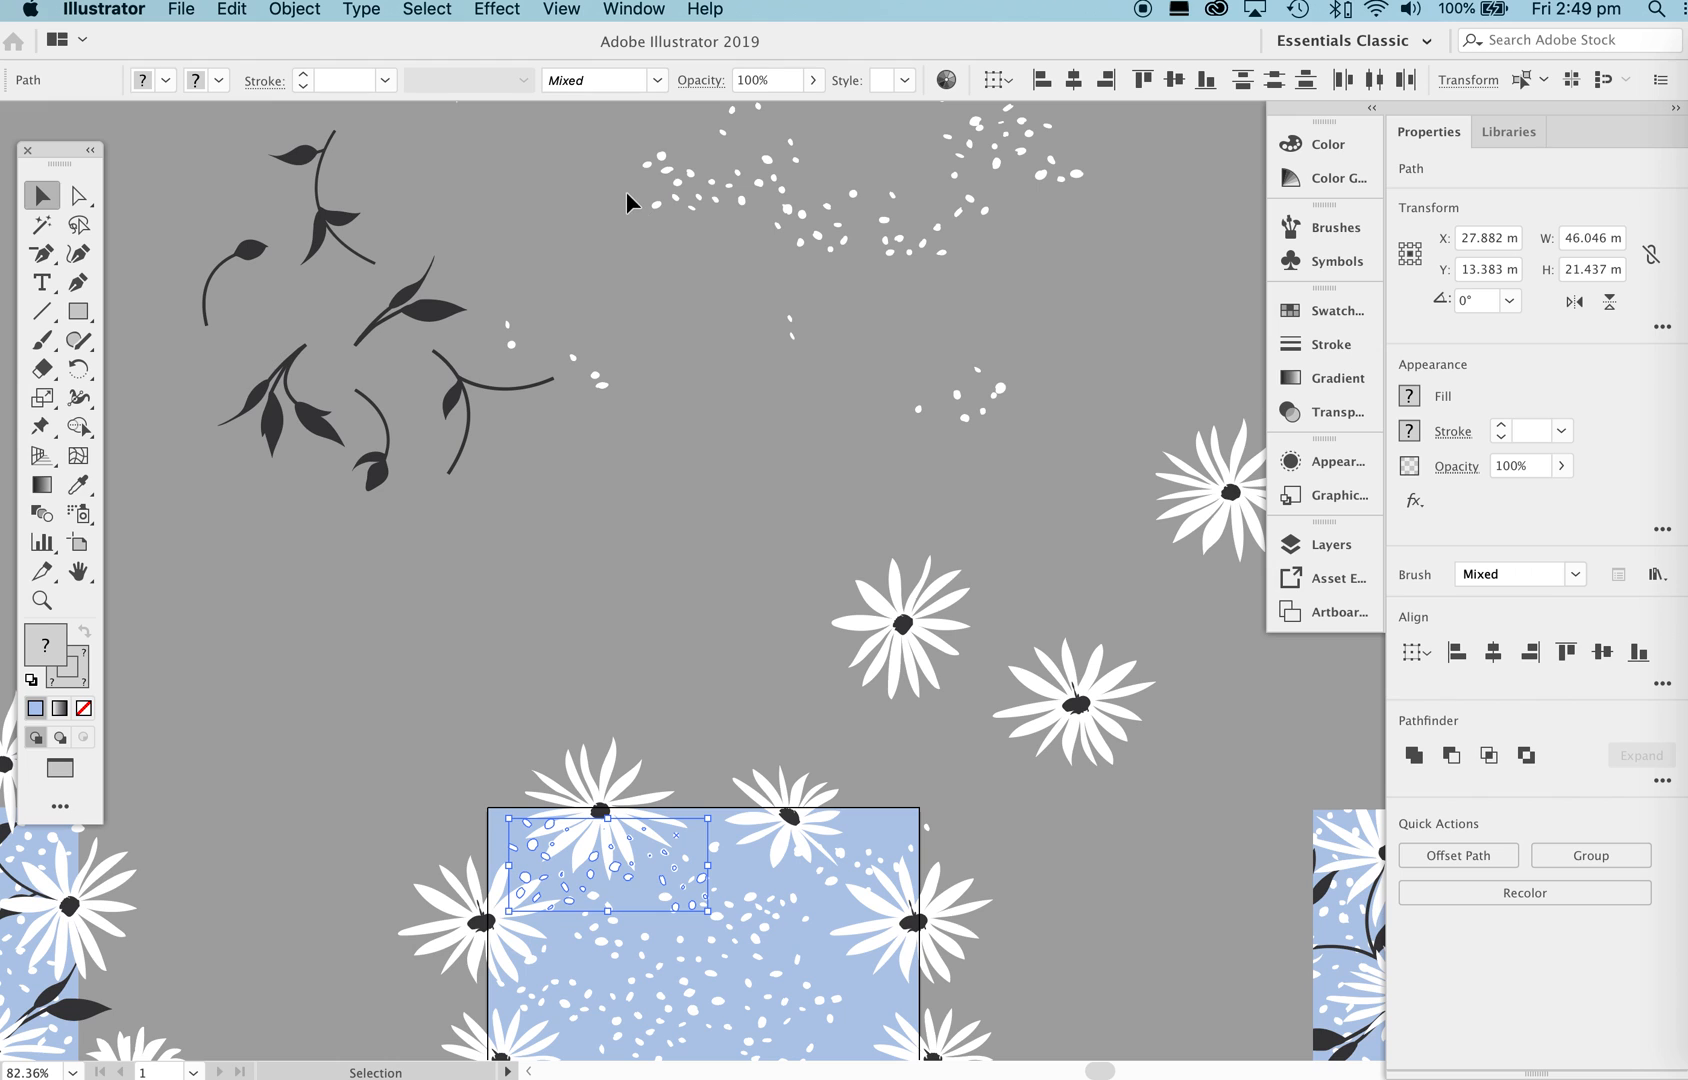
{"action": "left_click_drag", "start_coordinate": [771, 214], "coordinate": [756, 583]}
{"action": "scroll", "coordinate": [756, 583], "scroll_direction": "down", "scroll_amount": 9}
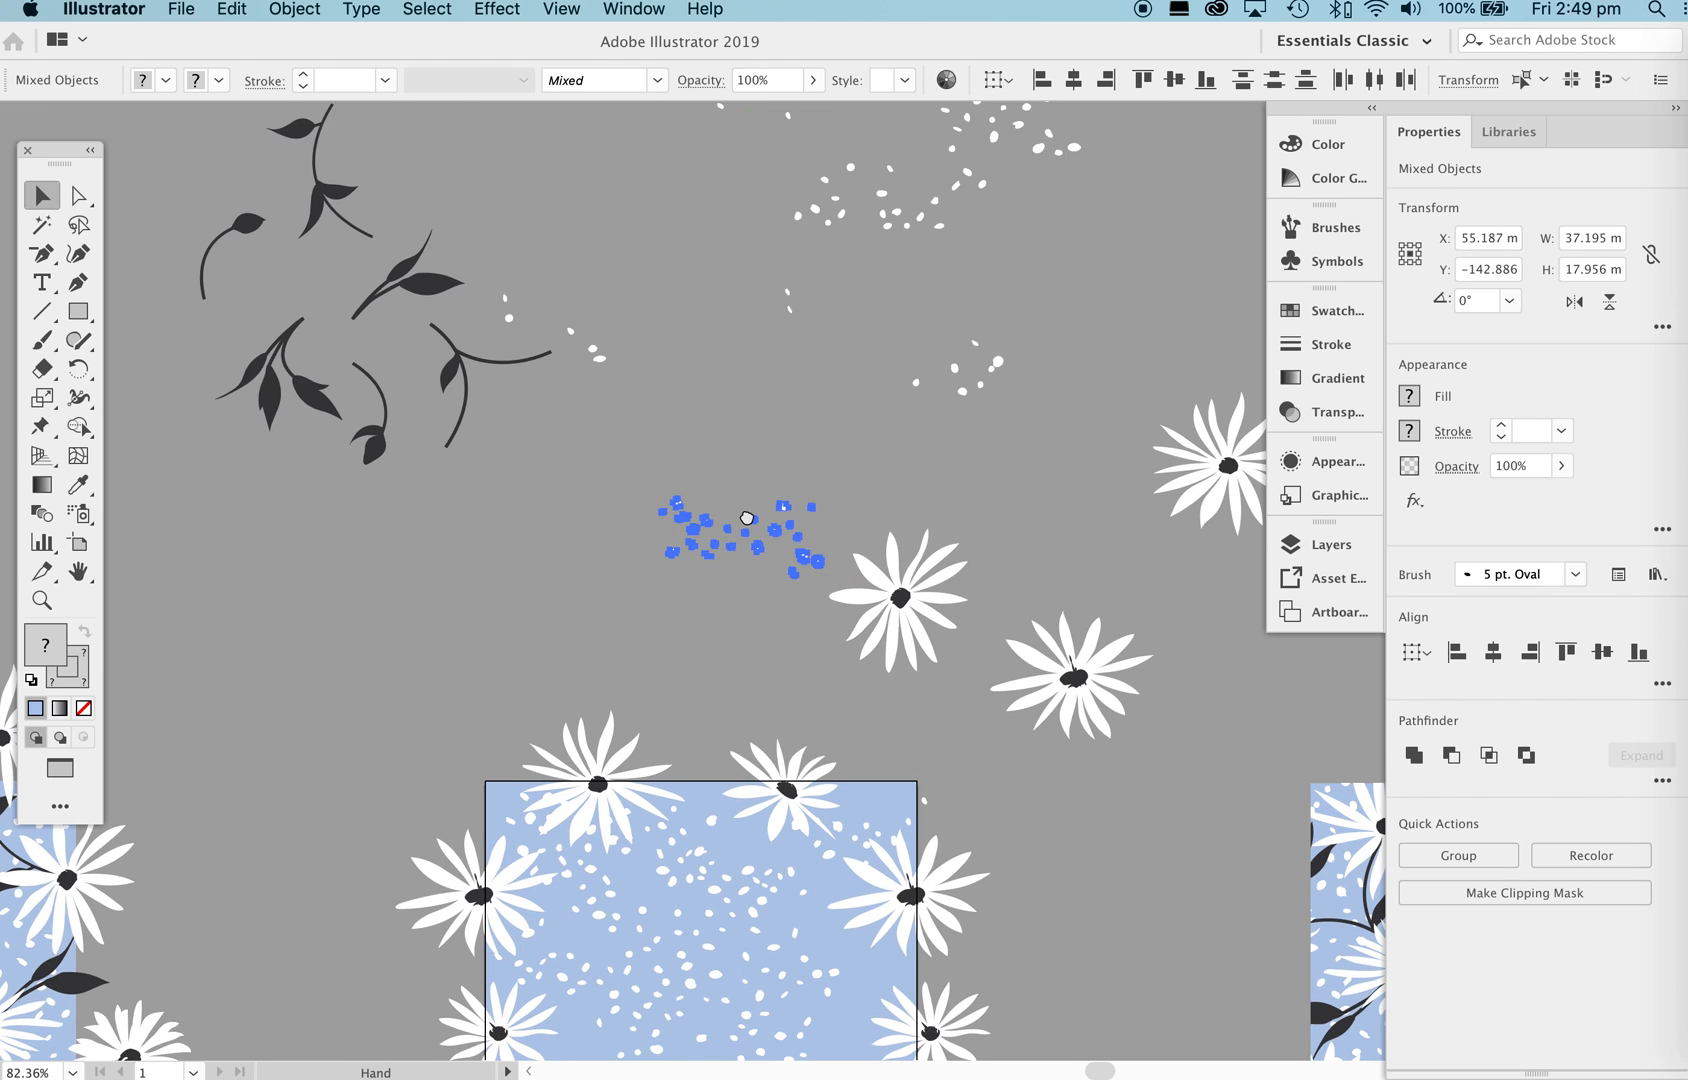
{"action": "left_click_drag", "start_coordinate": [770, 240], "coordinate": [608, 822]}
Move the uppermost remaining dot cluster onto the right-centre part of the blue square.
{"action": "left_click_drag", "start_coordinate": [720, 298], "coordinate": [720, 311]}
{"action": "scroll", "coordinate": [720, 311], "scroll_direction": "up", "scroll_amount": 10}
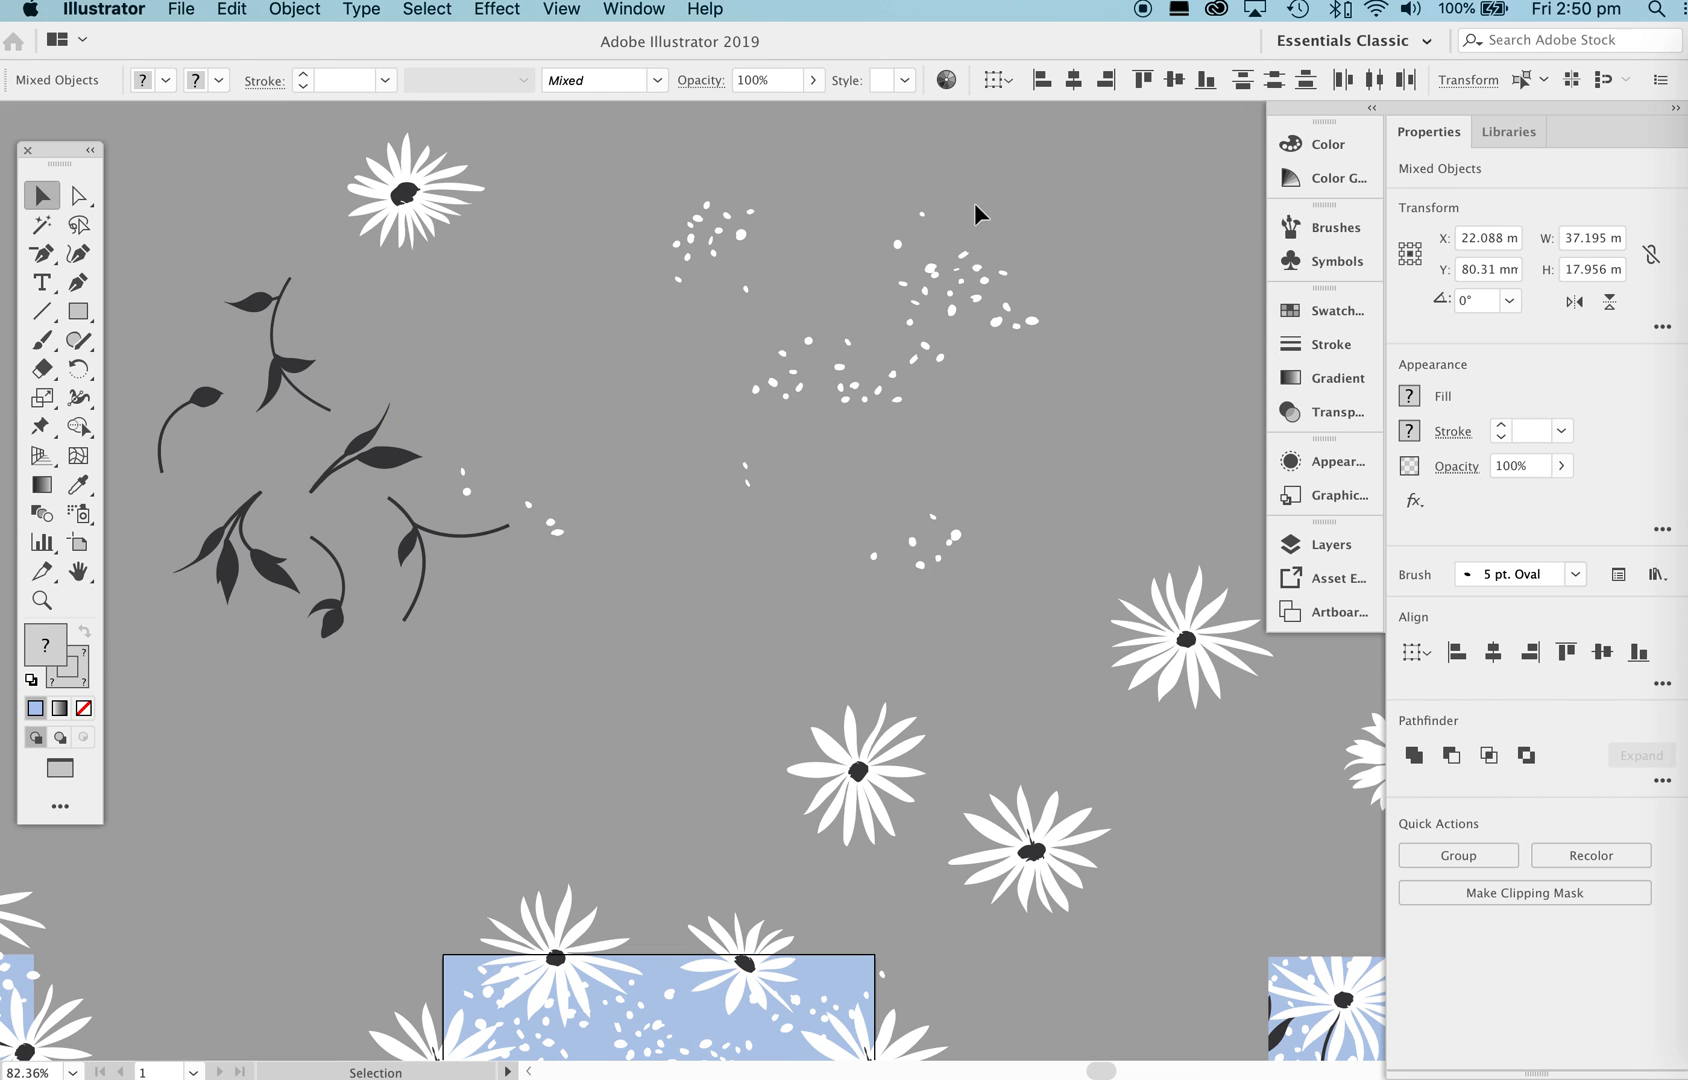
{"action": "left_click_drag", "start_coordinate": [671, 237], "coordinate": [582, 625]}
{"action": "scroll", "coordinate": [659, 494], "scroll_direction": "down", "scroll_amount": 3}
{"action": "left_click_drag", "start_coordinate": [650, 500], "coordinate": [648, 590]}
{"action": "scroll", "coordinate": [648, 590], "scroll_direction": "down", "scroll_amount": 12}
{"action": "left_click_drag", "start_coordinate": [658, 158], "coordinate": [816, 482]}
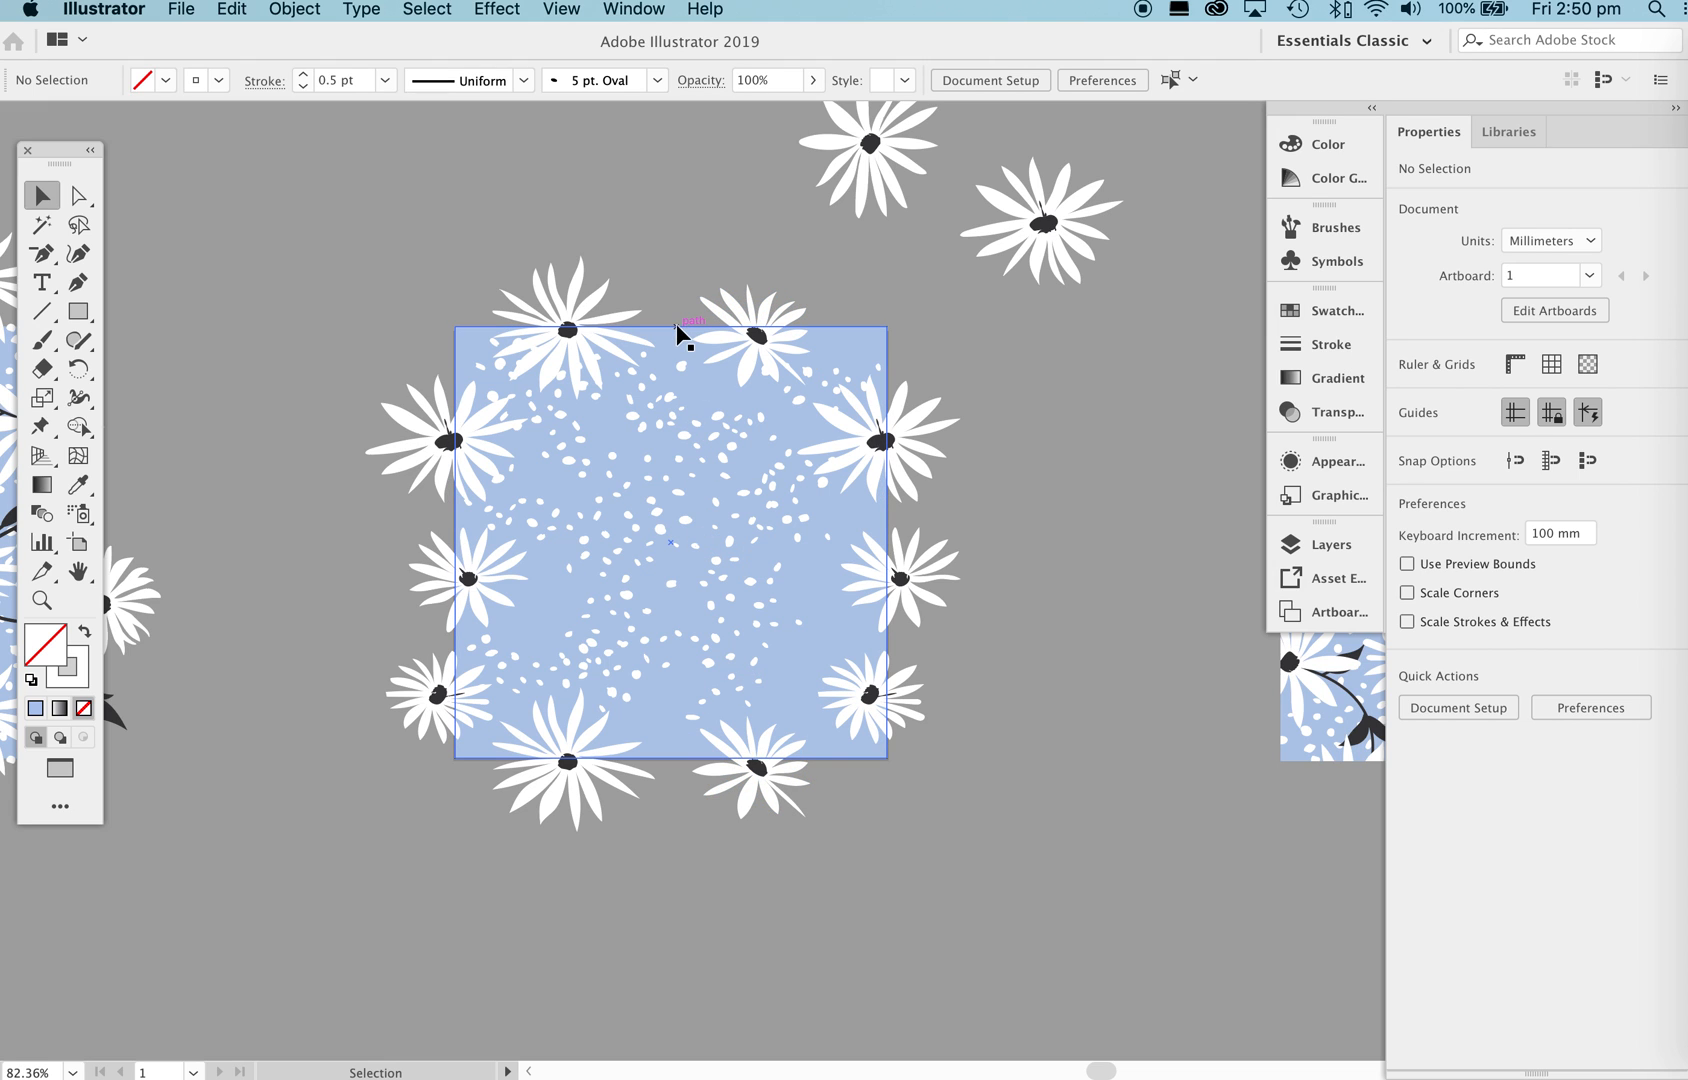
Move the dot cluster about 43.6 mm wide from above the artboard onto the square's lower-right area.
{"action": "left_click_drag", "start_coordinate": [678, 327], "coordinate": [686, 701]}
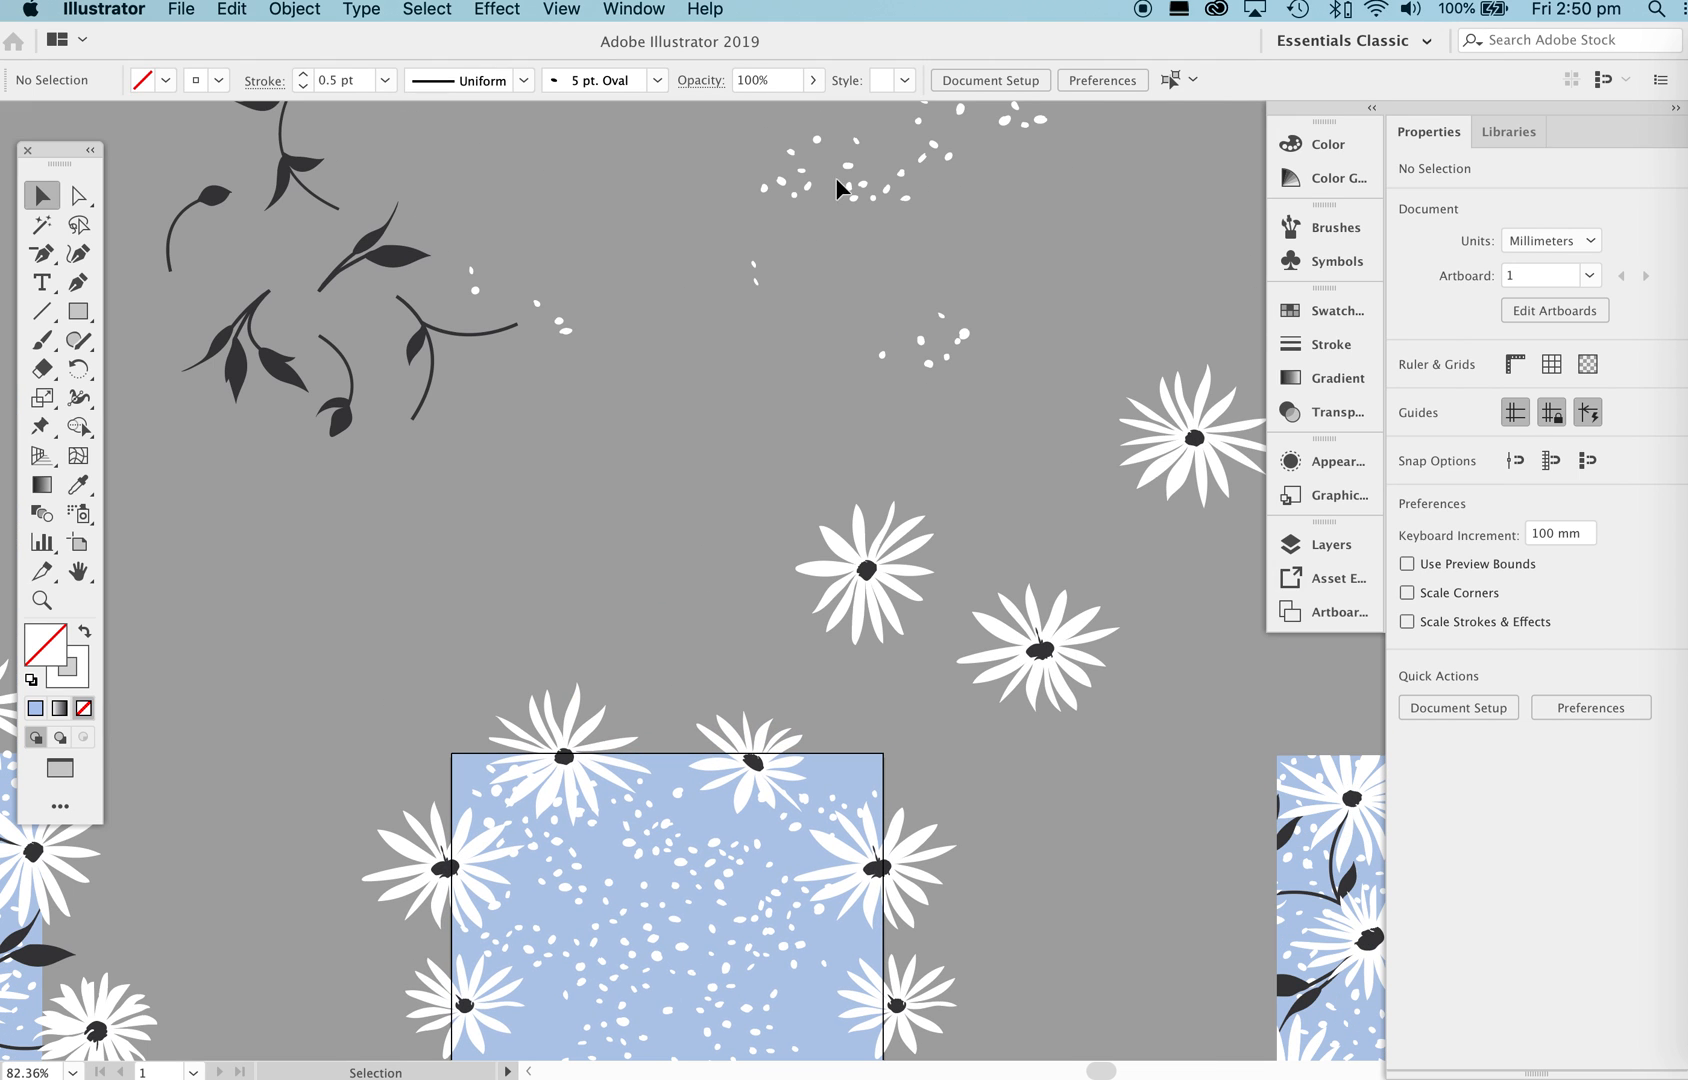
{"action": "scroll", "coordinate": [801, 221], "scroll_direction": "up", "scroll_amount": 5}
{"action": "scroll", "coordinate": [801, 221], "scroll_direction": "right", "scroll_amount": 2}
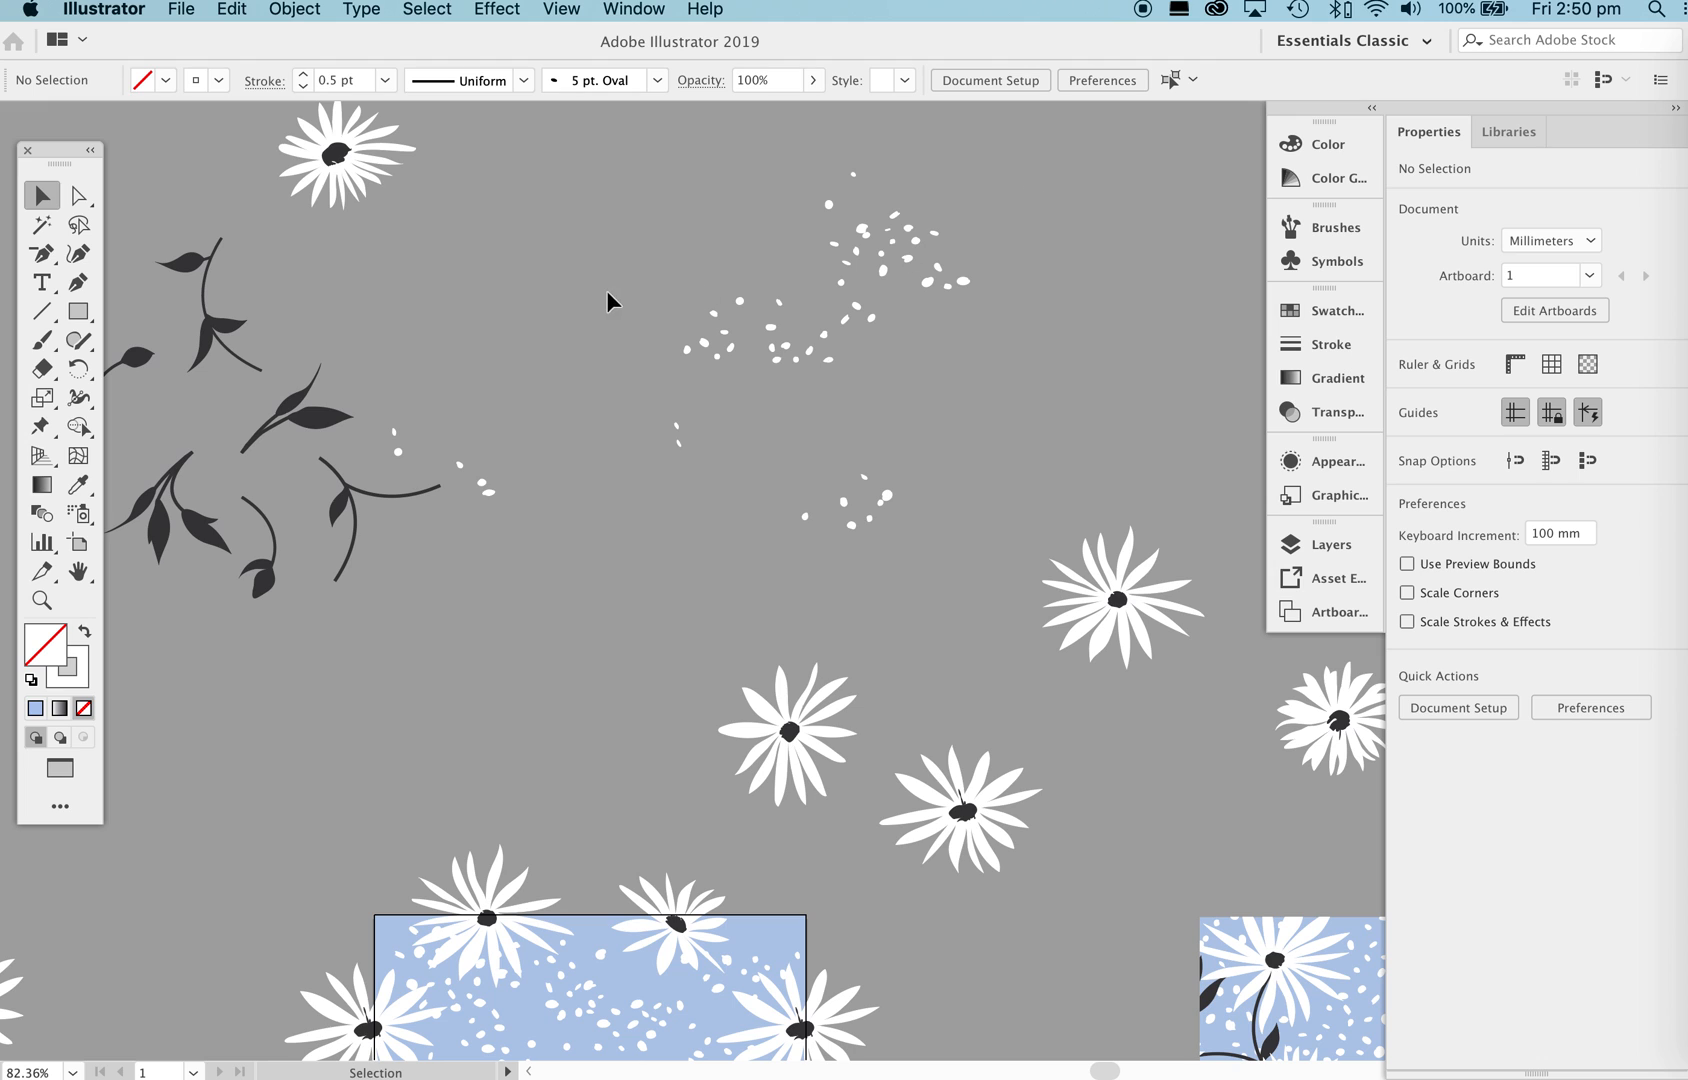
{"action": "left_click_drag", "start_coordinate": [607, 291], "coordinate": [946, 370]}
{"action": "left_click_drag", "start_coordinate": [824, 337], "coordinate": [610, 652]}
{"action": "left_click_drag", "start_coordinate": [777, 297], "coordinate": [805, 217]}
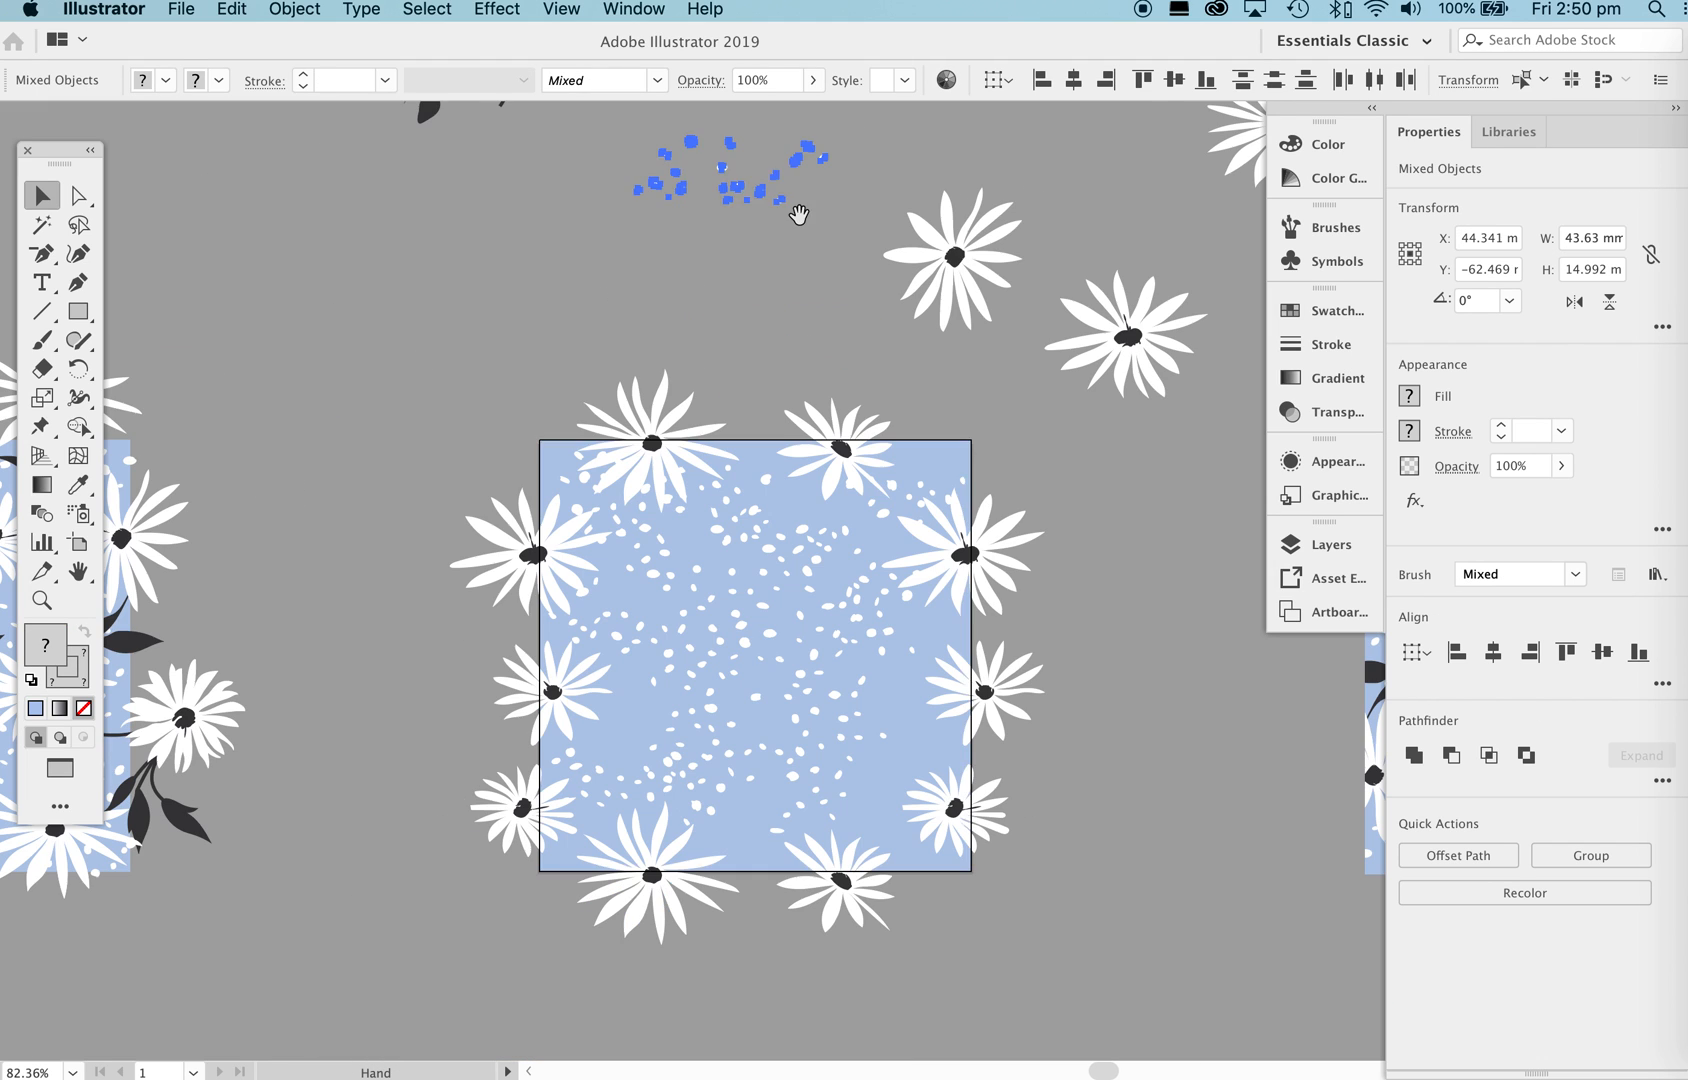
{"action": "left_click_drag", "start_coordinate": [722, 171], "coordinate": [885, 673]}
{"action": "key", "text": "super+shift+a"}
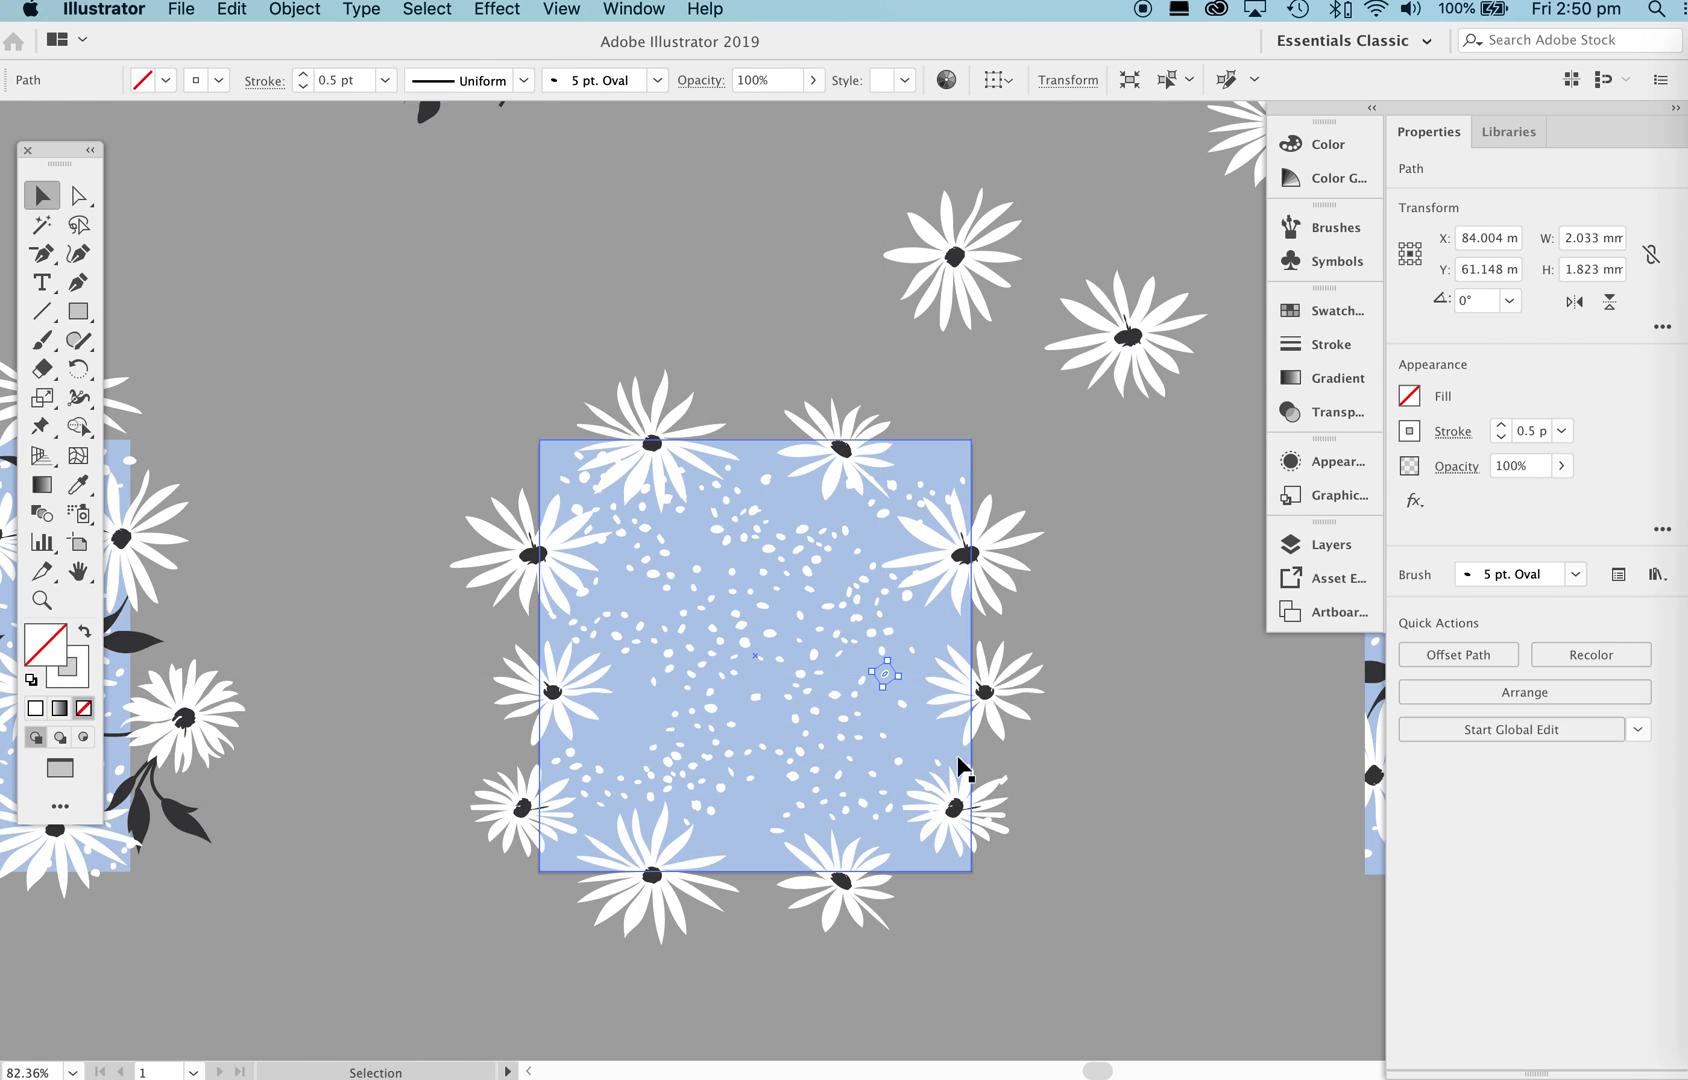
Move a stray dot near the square's right-edge daisies to about X 86 mm, Y 44.5 mm.
{"action": "left_click_drag", "start_coordinate": [1006, 779], "coordinate": [1205, 660]}
{"action": "scroll", "coordinate": [1021, 808], "scroll_direction": "down", "scroll_amount": 2}
{"action": "key", "text": "super+space"}
{"action": "key", "text": "space"}
{"action": "left_click_drag", "start_coordinate": [1156, 864], "coordinate": [1108, 614]}
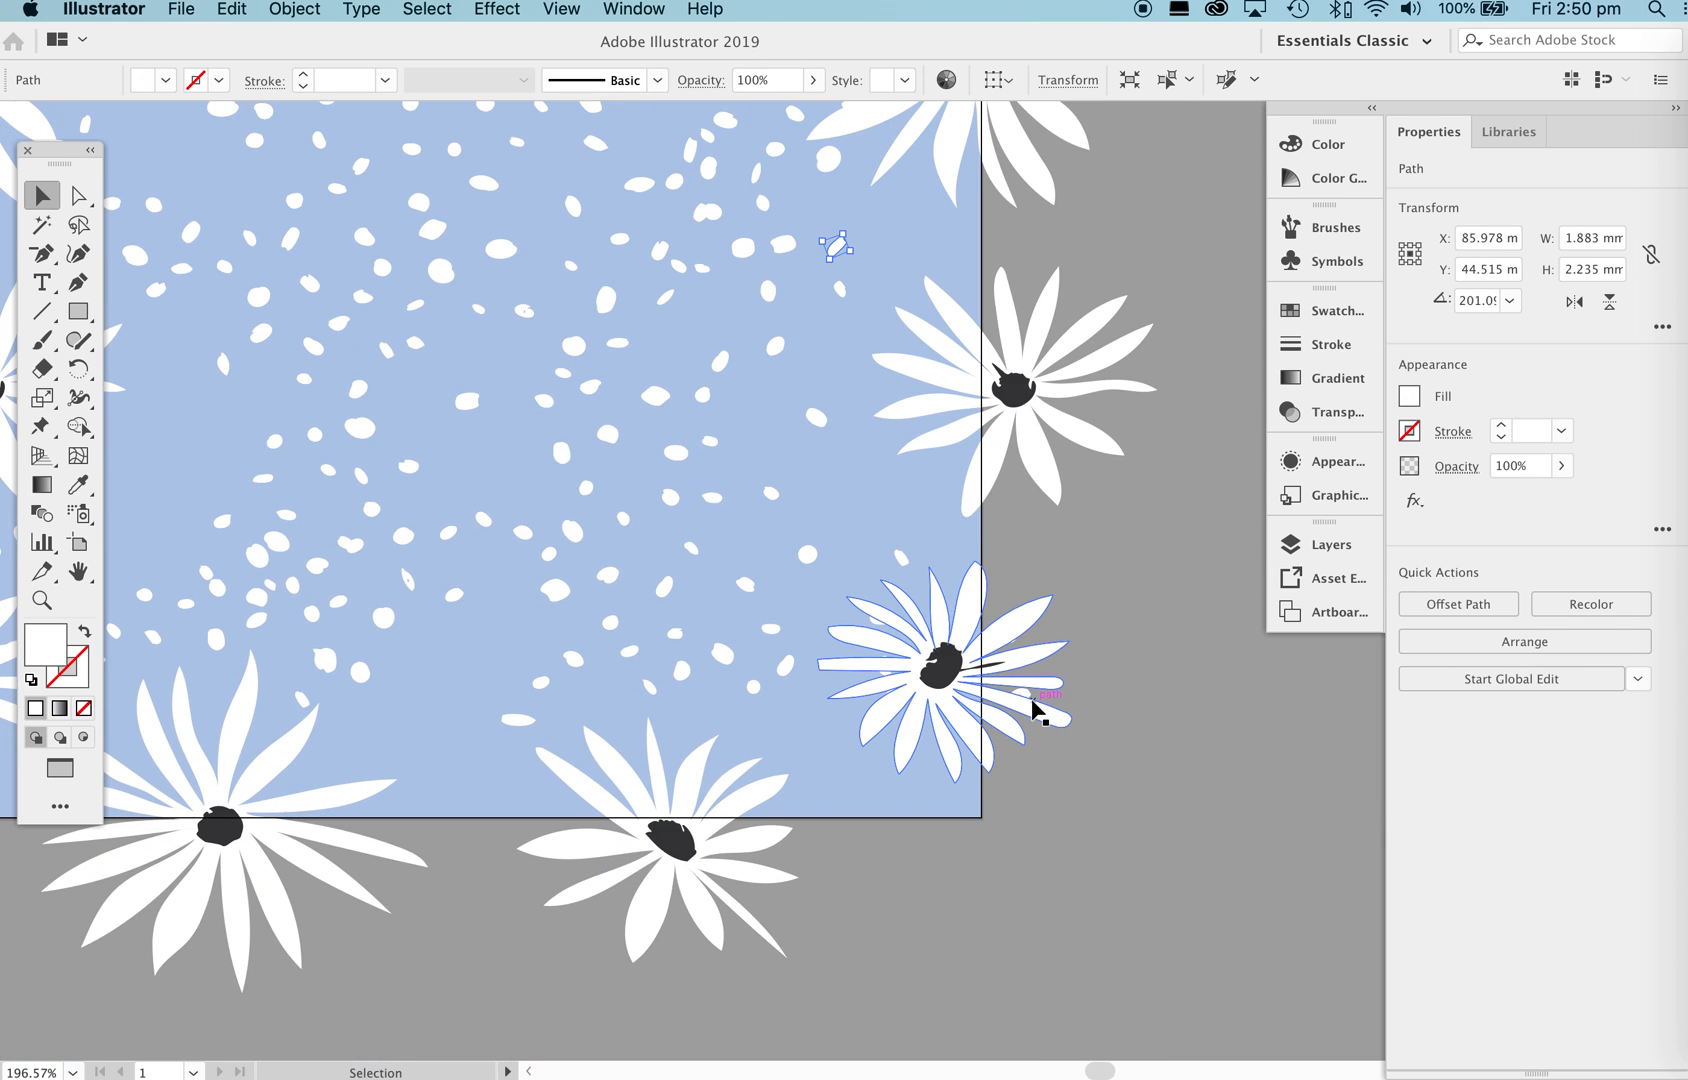
Lock the lowest right-edge daisy and move the dot overlapping its petals to about X 87.9 mm, Y 67.3 mm.
{"action": "left_click", "coordinate": [1032, 702]}
{"action": "key", "text": "super+2"}
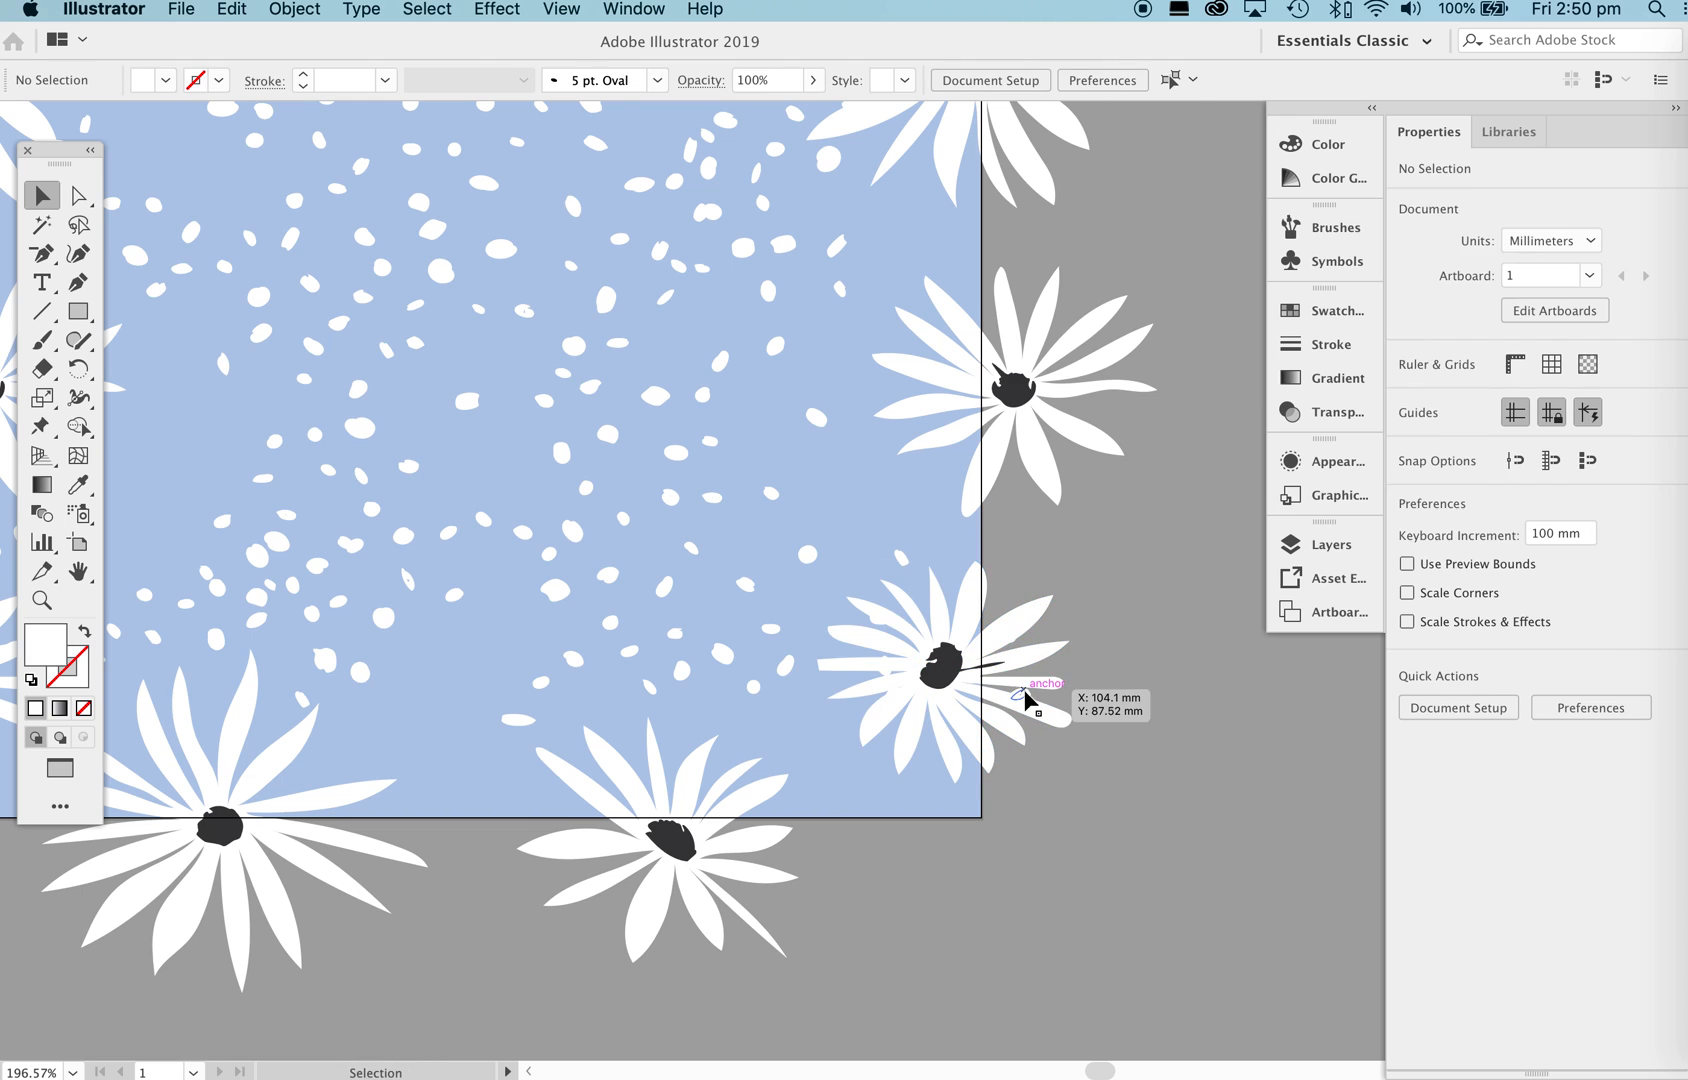
{"action": "left_click_drag", "start_coordinate": [1022, 697], "coordinate": [859, 482]}
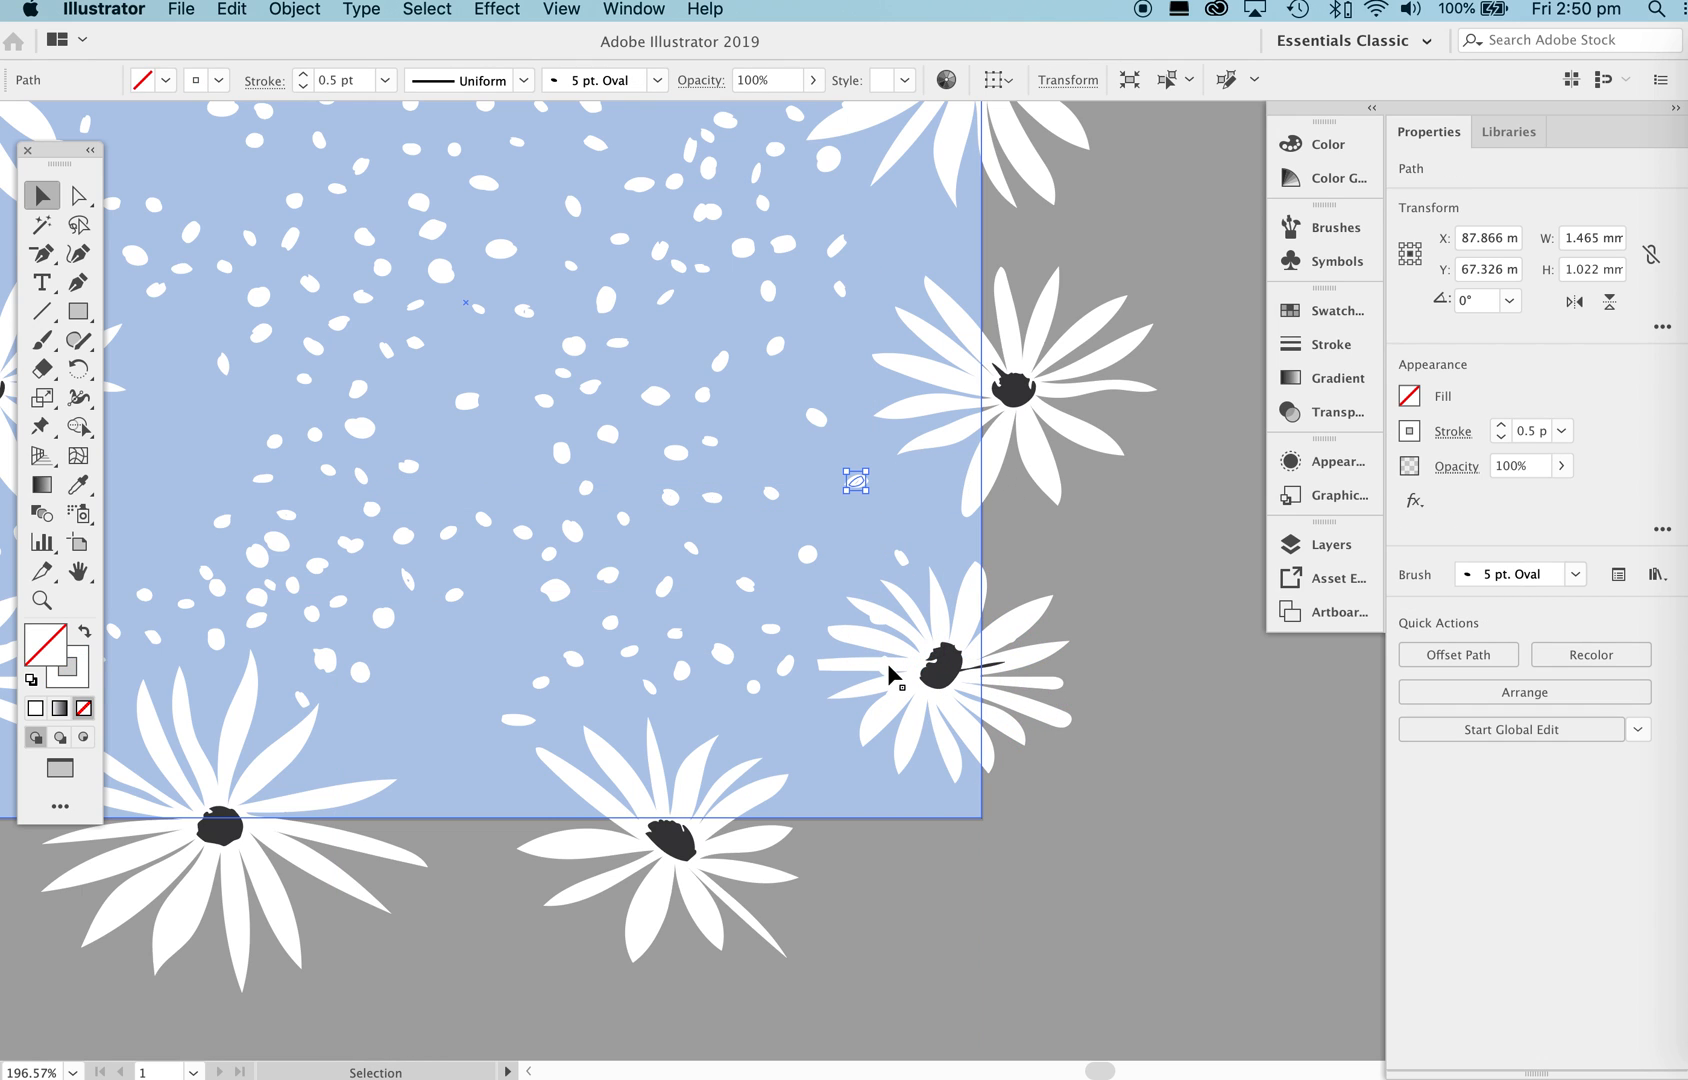
Move the small dot above the lowest right-edge daisy to about X 87.9 mm, Y 72.2 mm.
{"action": "left_click_drag", "start_coordinate": [885, 676], "coordinate": [855, 527]}
{"action": "scroll", "coordinate": [870, 557], "scroll_direction": "up", "scroll_amount": 5}
{"action": "scroll", "coordinate": [870, 557], "scroll_direction": "left", "scroll_amount": 5}
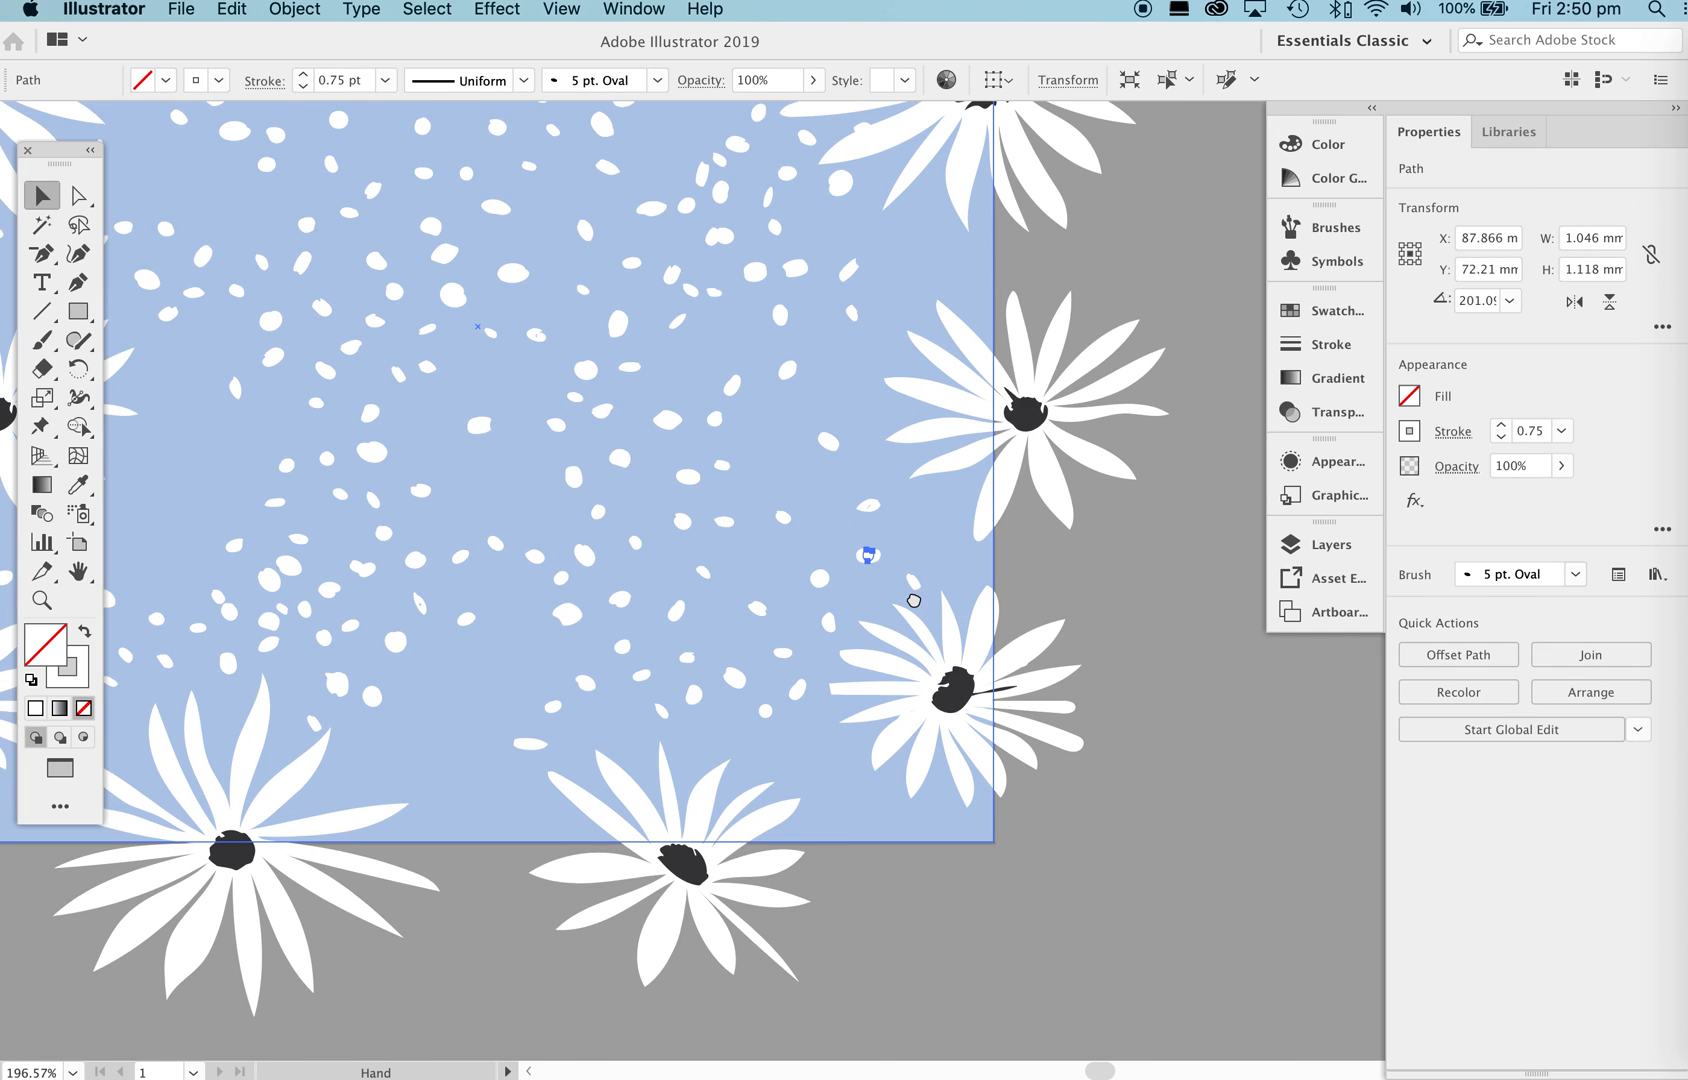
Move a dot from the tile's centre into the empty area above the two bottom daisies, at about X 45.6 mm, Y 85.3 mm.
{"action": "key", "text": "z"}
{"action": "left_click_drag", "start_coordinate": [1070, 650], "coordinate": [760, 730]}
{"action": "key", "text": "space"}
{"action": "left_click_drag", "start_coordinate": [1008, 742], "coordinate": [804, 666]}
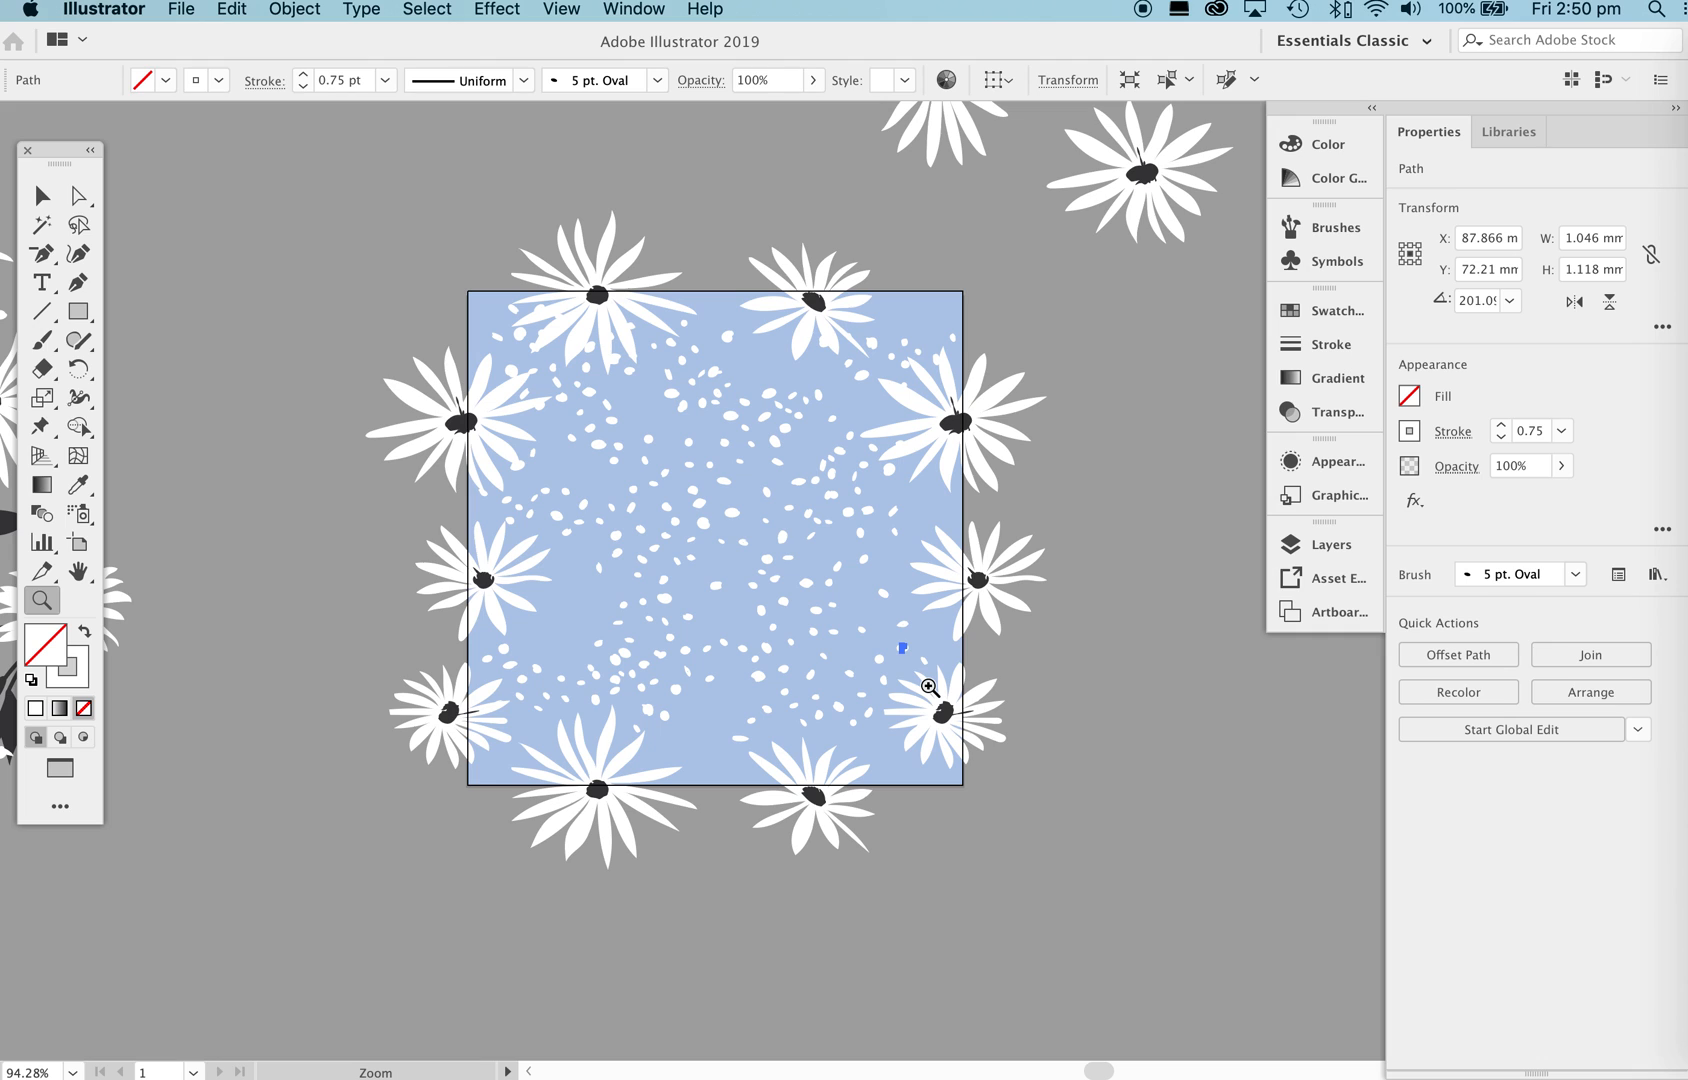
{"action": "left_click_drag", "start_coordinate": [867, 607], "coordinate": [1001, 663]}
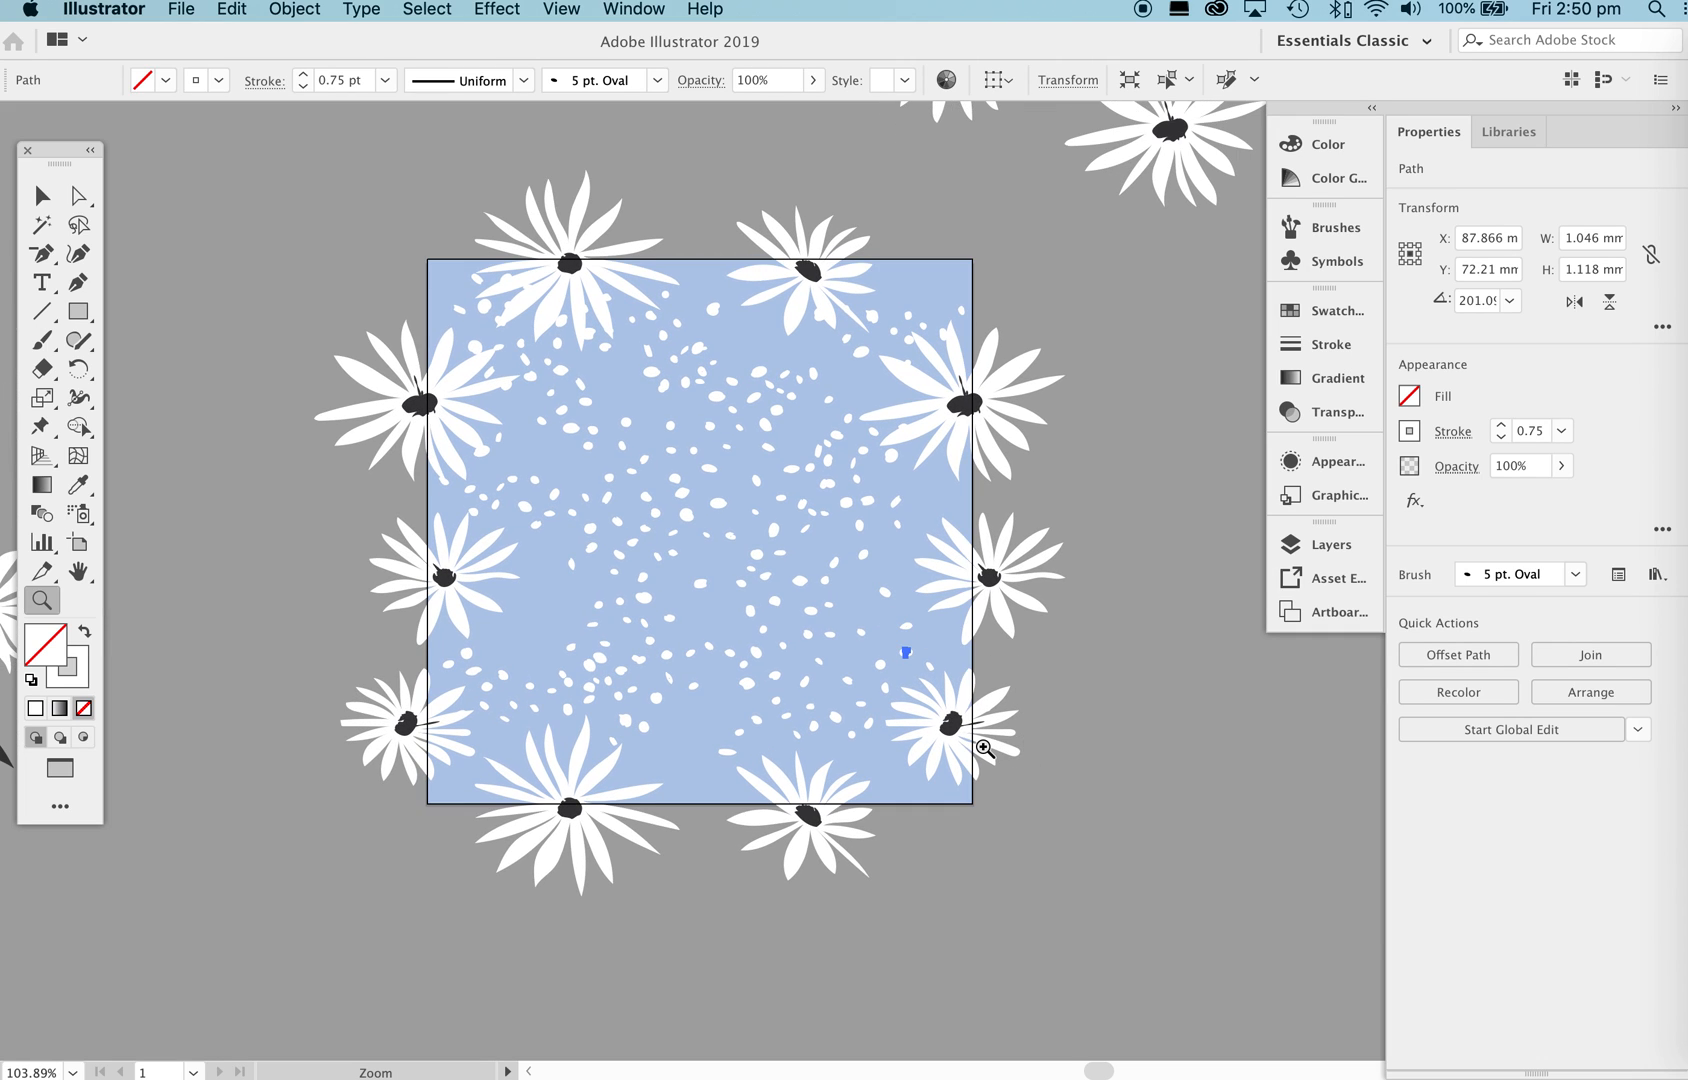
{"action": "key", "text": "v"}
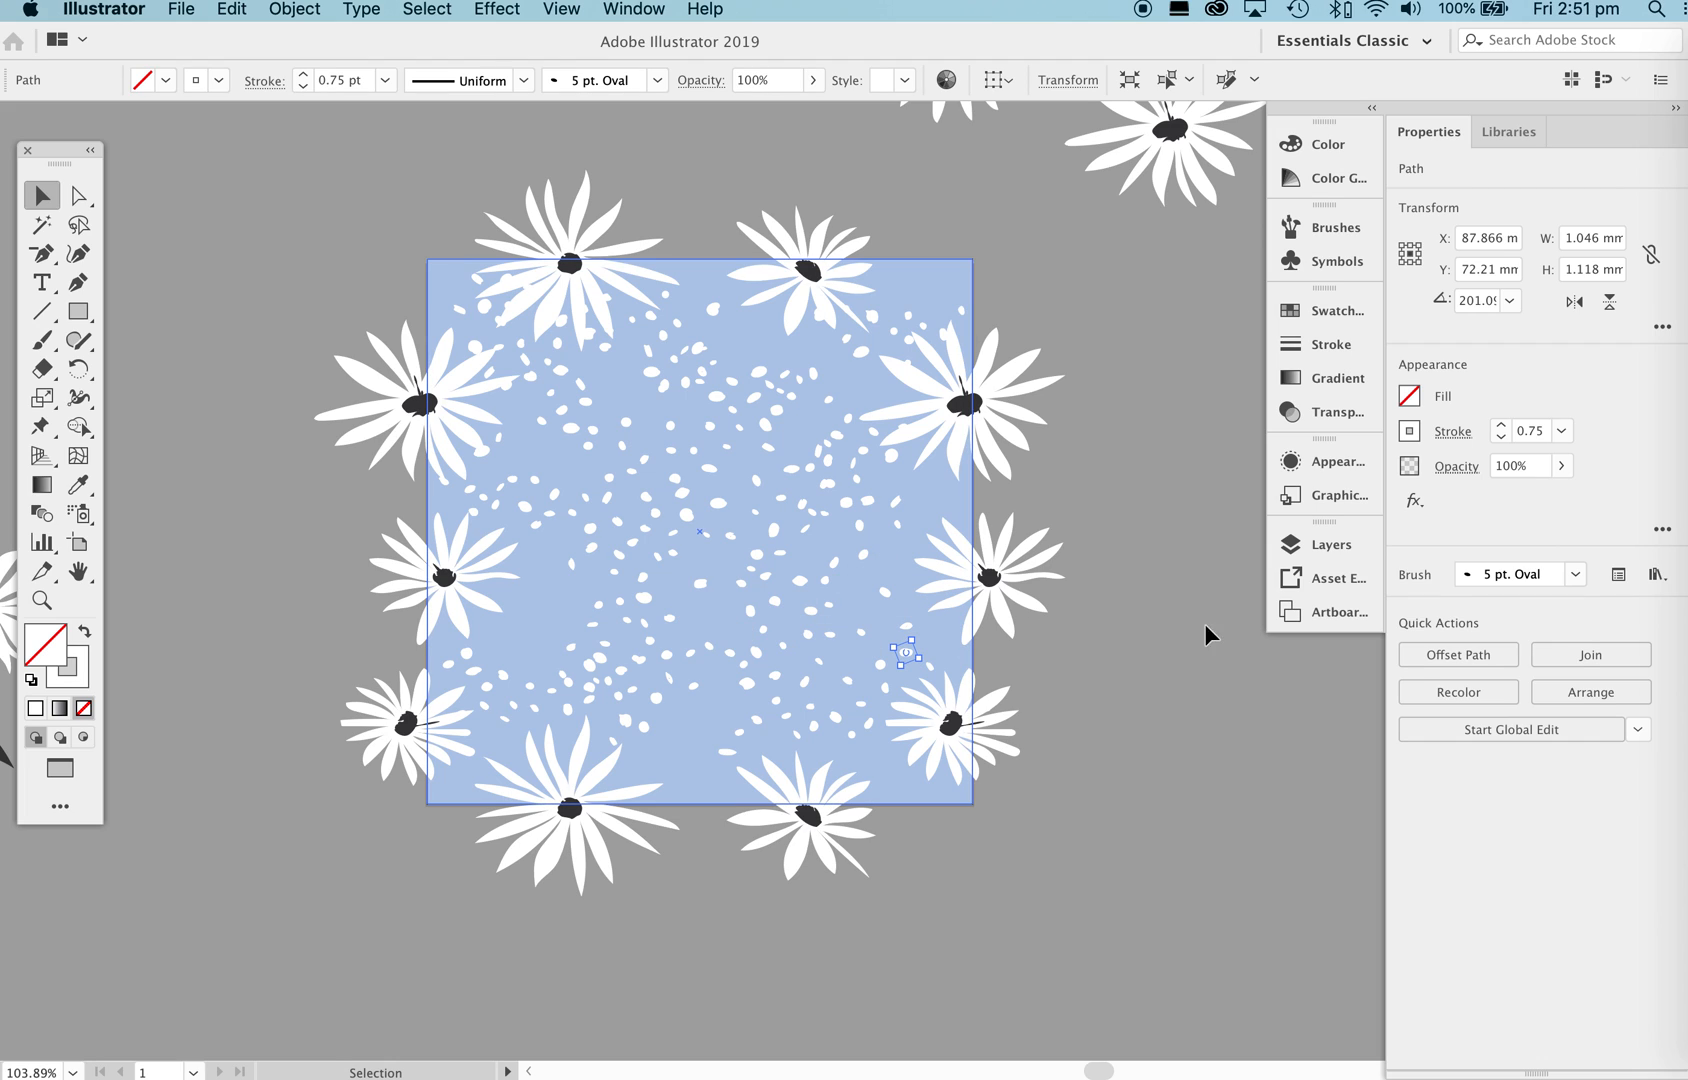
{"action": "left_click", "coordinate": [1150, 648]}
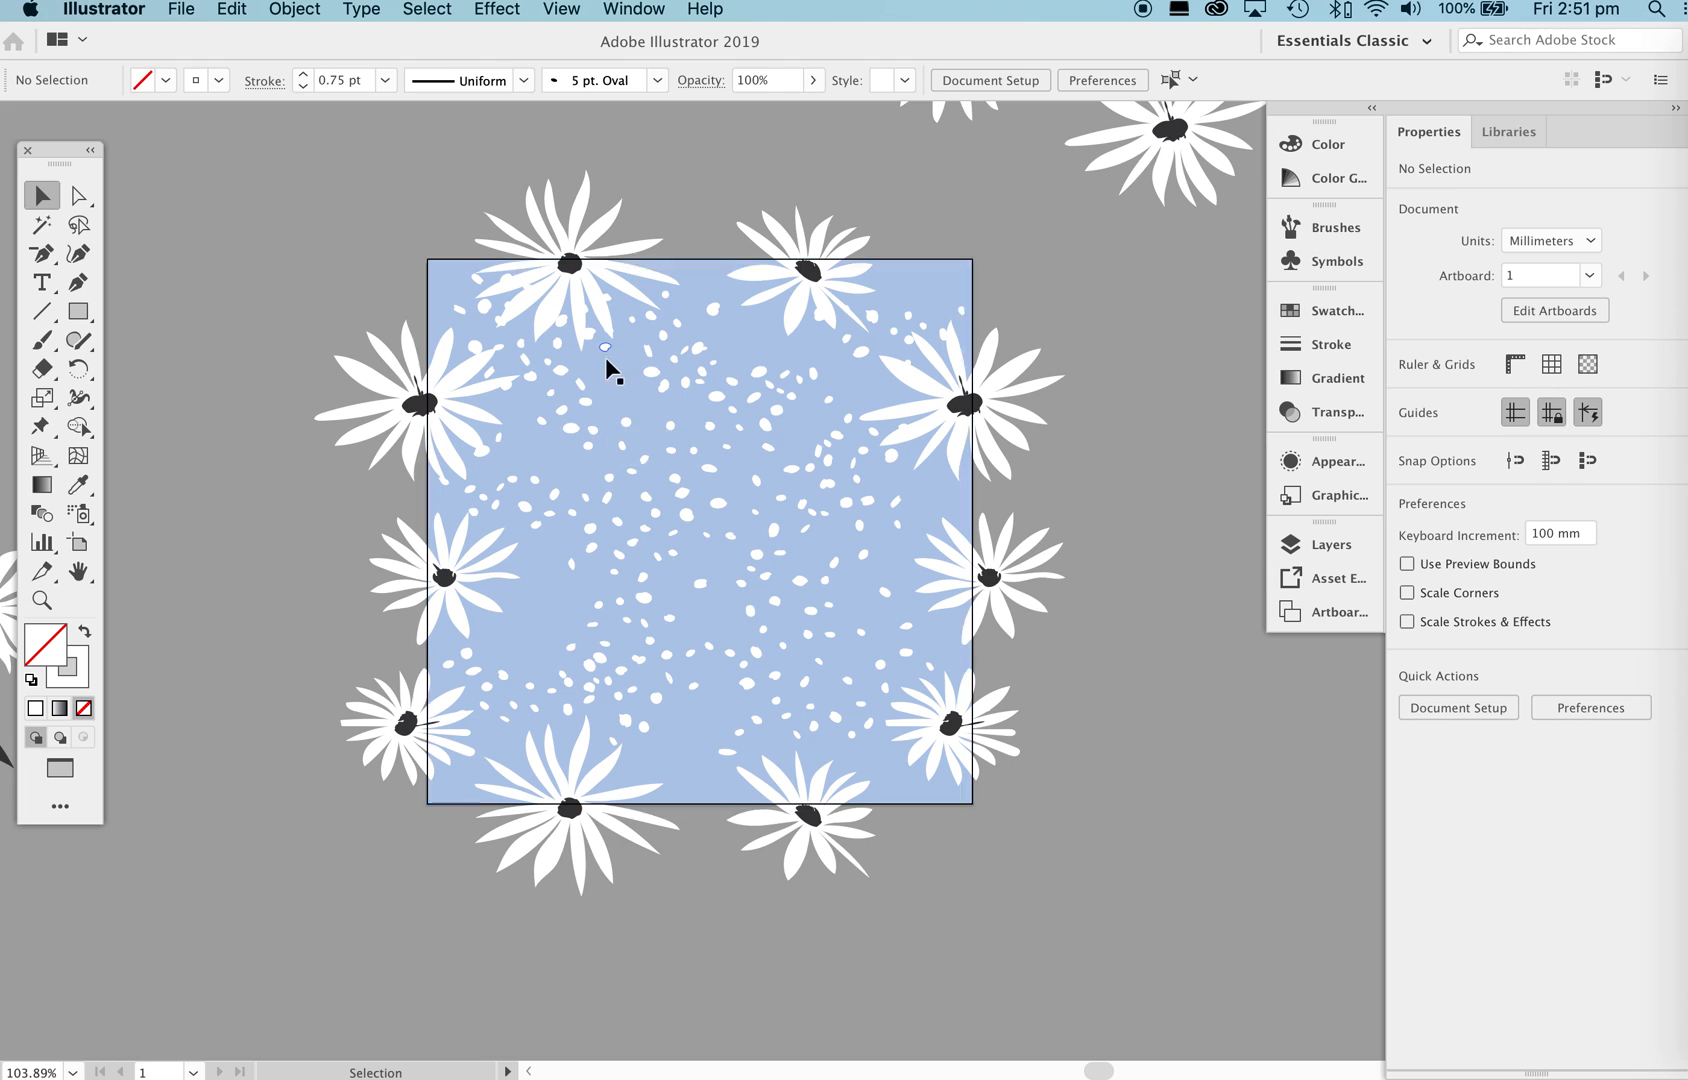
{"action": "left_click_drag", "start_coordinate": [705, 592], "coordinate": [716, 737]}
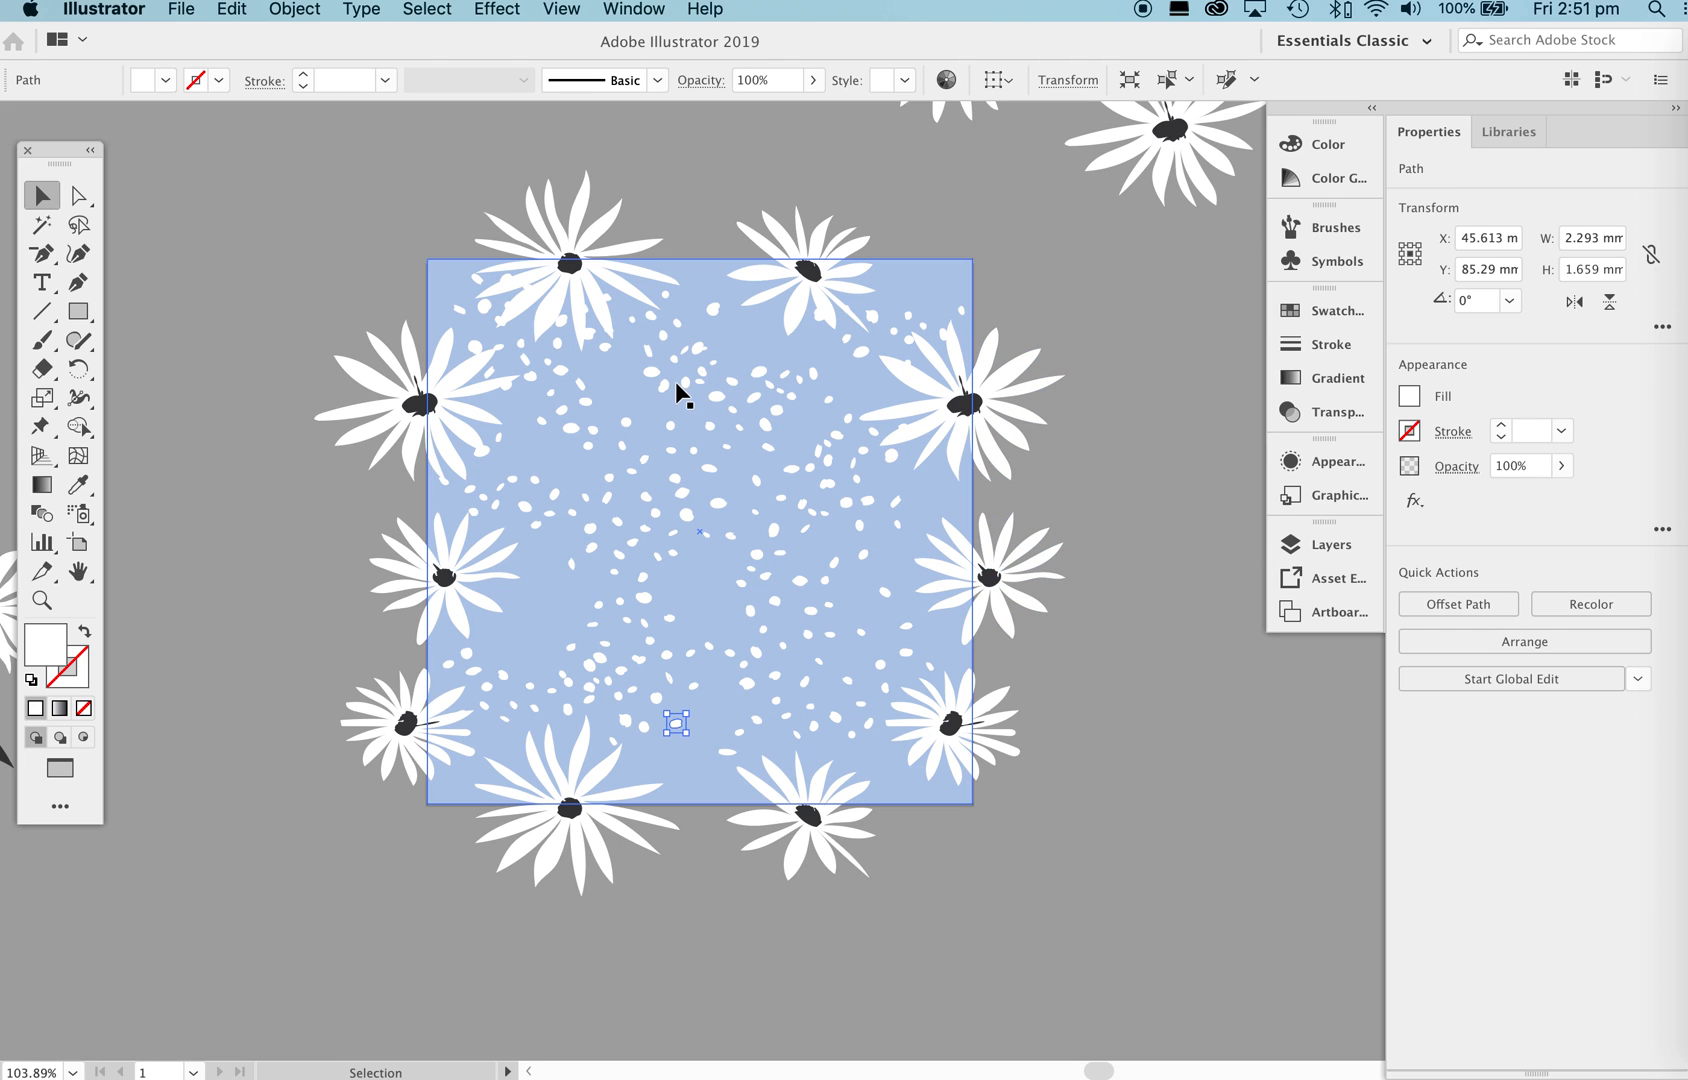
Reposition two dots in the tile's upper-left area to about X 34.2 mm, Y 24.5 mm and about X 18.8 mm, Y 33.7 mm.
{"action": "key", "text": "z"}
{"action": "left_click_drag", "start_coordinate": [677, 390], "coordinate": [734, 406]}
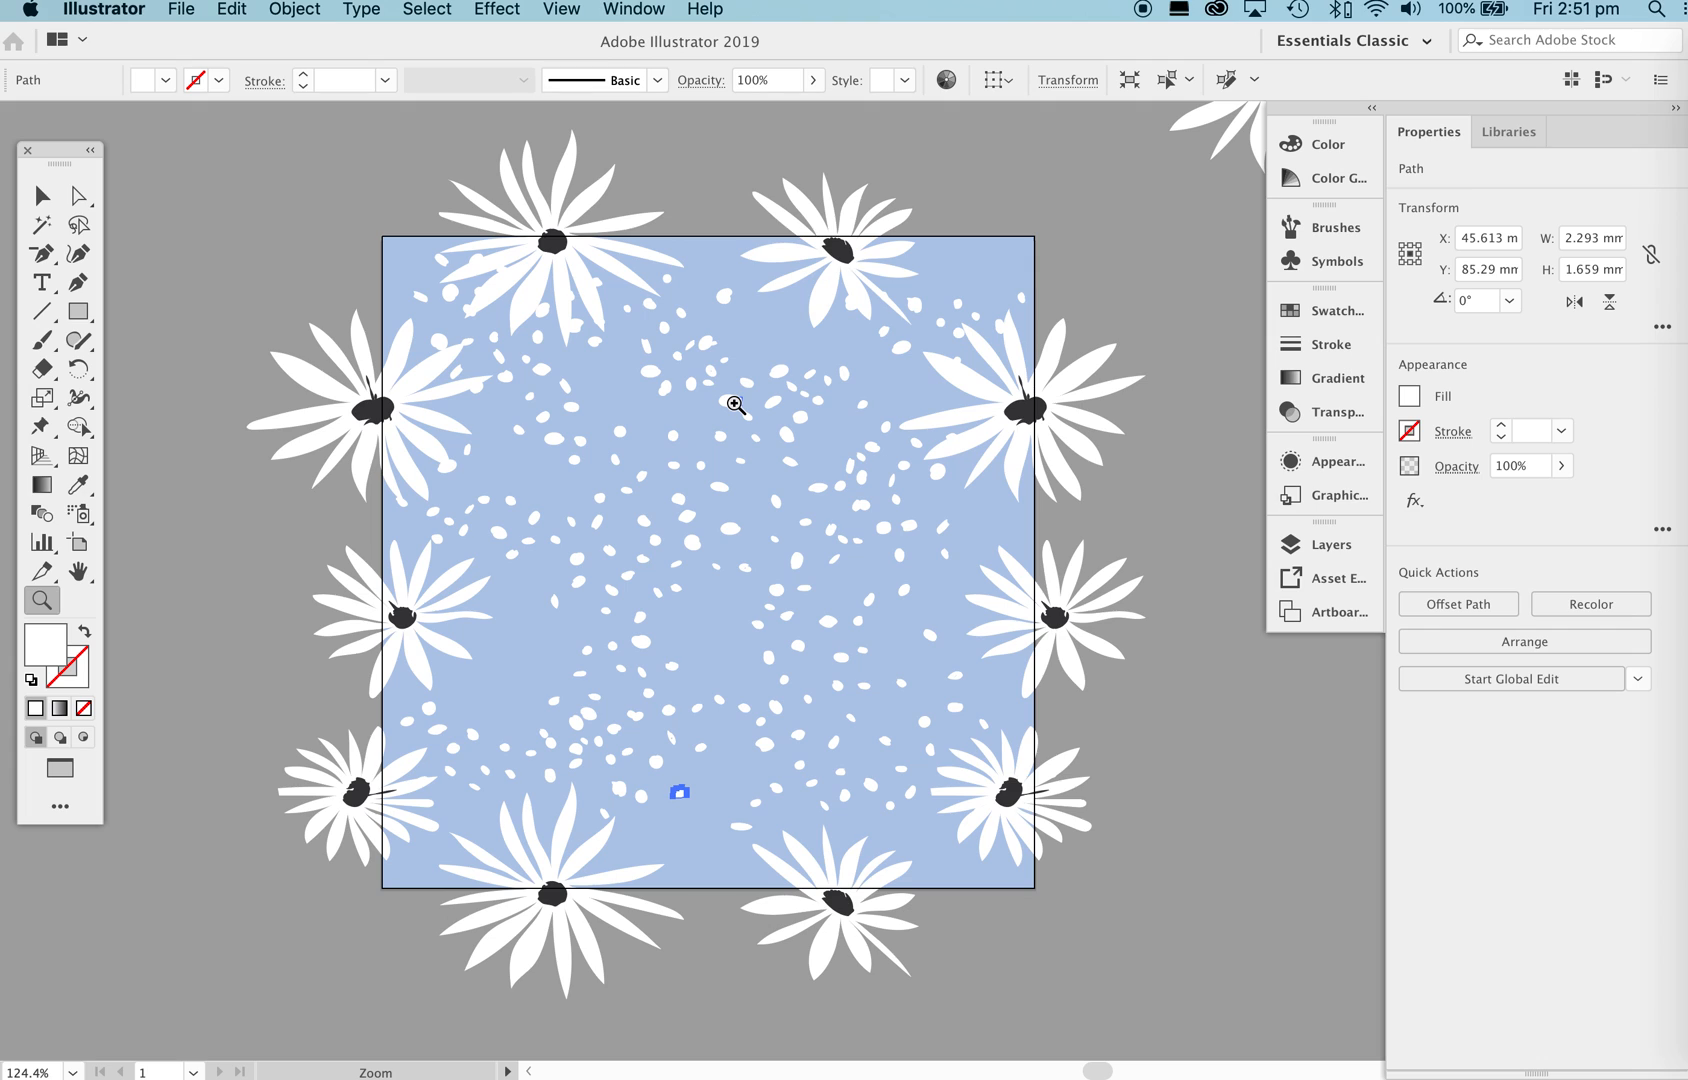
{"action": "key", "text": "v"}
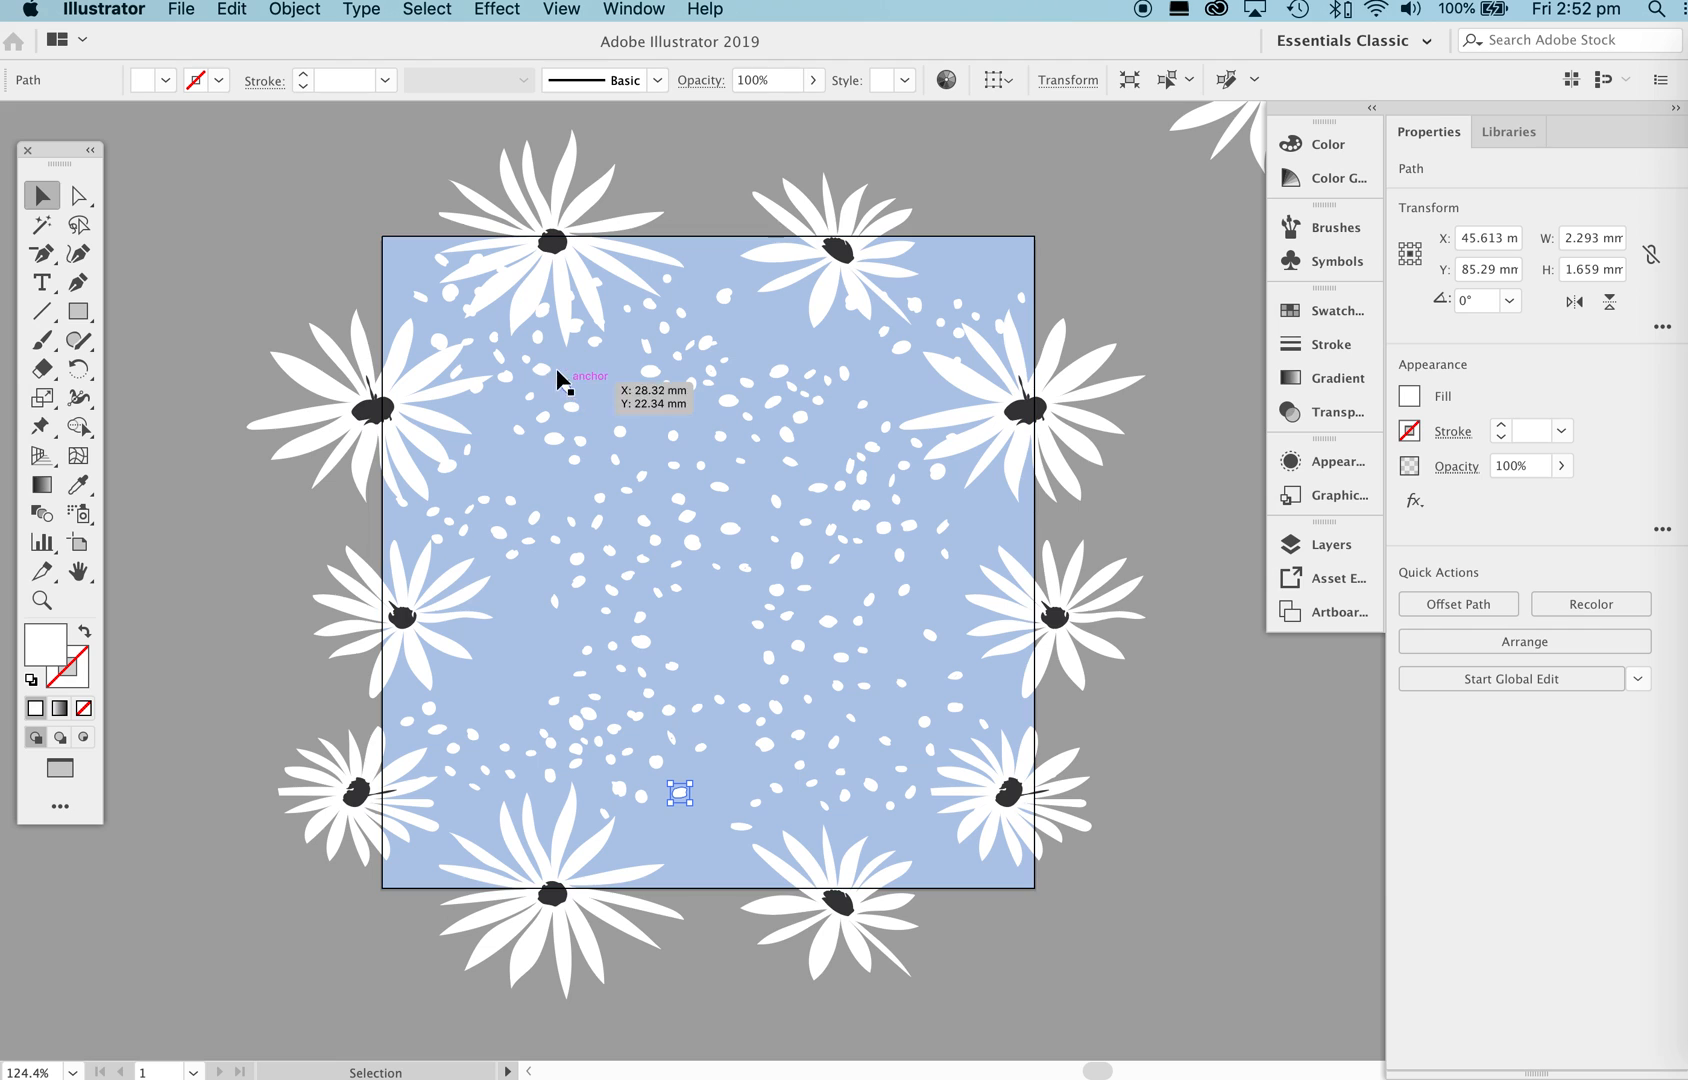
{"action": "left_click_drag", "start_coordinate": [539, 368], "coordinate": [606, 396]}
{"action": "left_click_drag", "start_coordinate": [482, 499], "coordinate": [502, 455]}
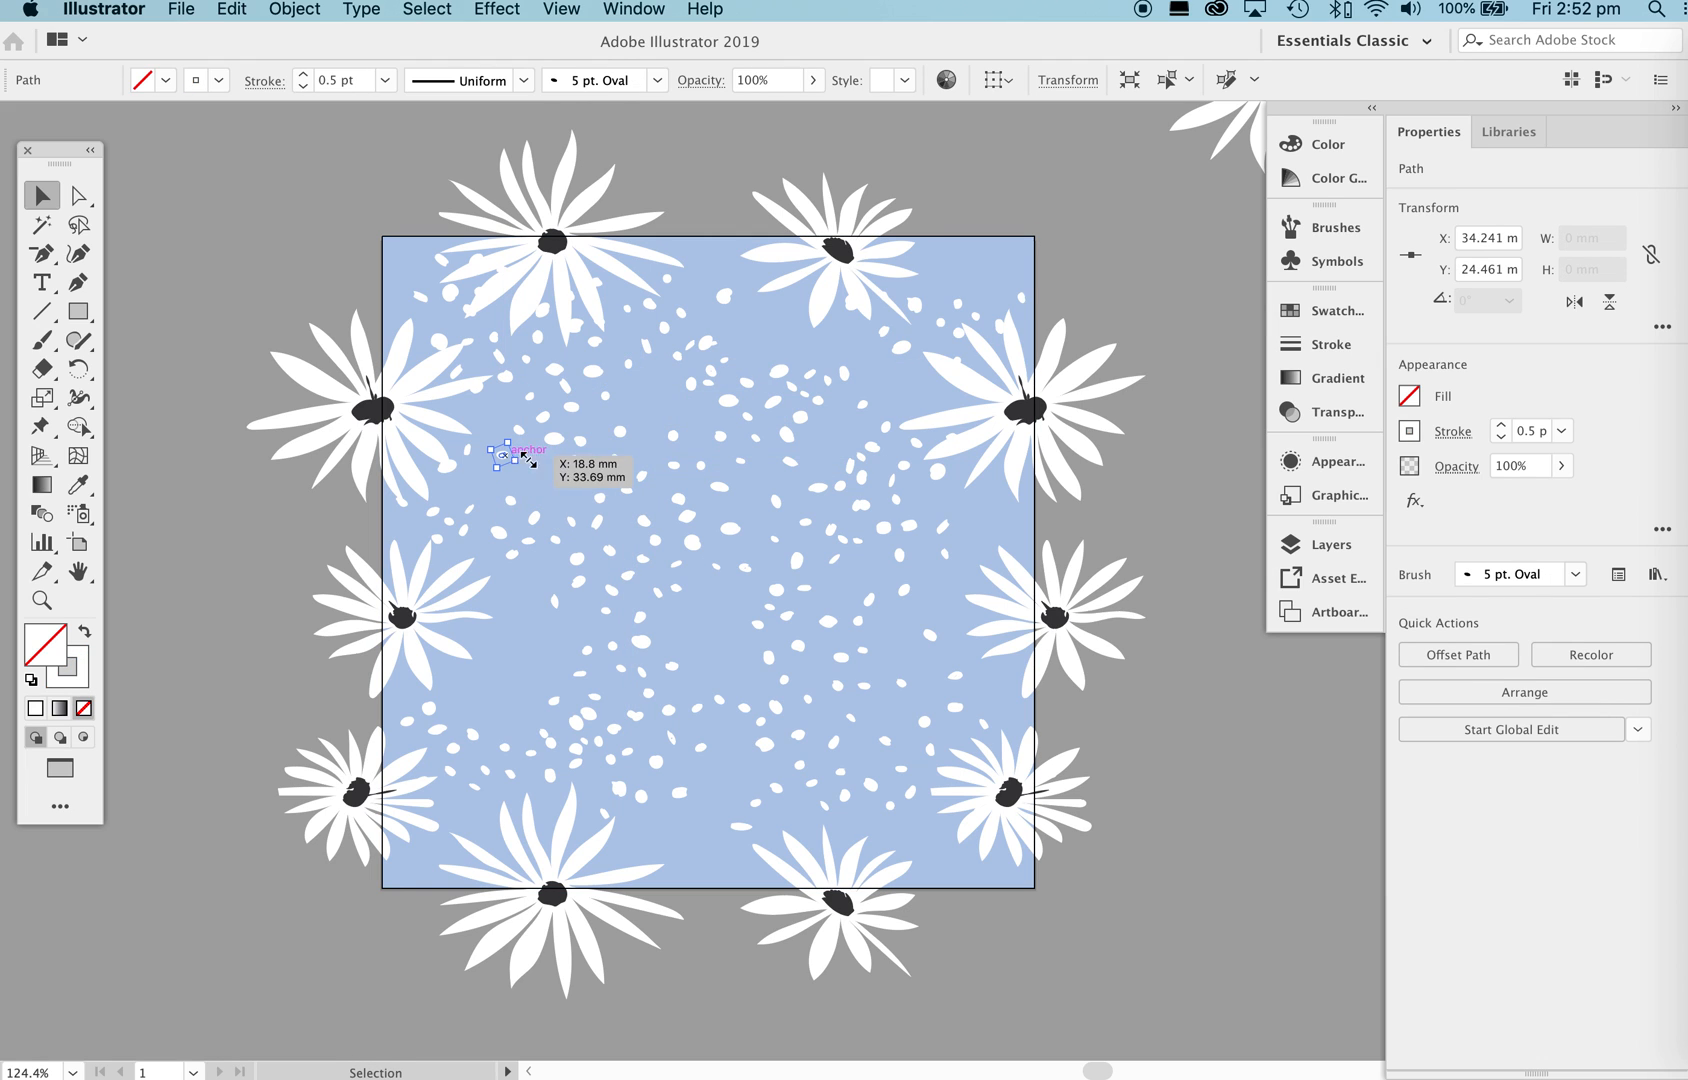
Spread crowded dots in the tile's upper half into its gaps, placing the last at about X 76.3 mm, Y 20.3 mm.
{"action": "left_click_drag", "start_coordinate": [690, 384], "coordinate": [822, 451]}
{"action": "left_click_drag", "start_coordinate": [795, 381], "coordinate": [720, 329]}
{"action": "left_click_drag", "start_coordinate": [535, 517], "coordinate": [612, 516]}
{"action": "left_click_drag", "start_coordinate": [578, 581], "coordinate": [621, 552]}
{"action": "left_click_drag", "start_coordinate": [721, 487], "coordinate": [883, 371]}
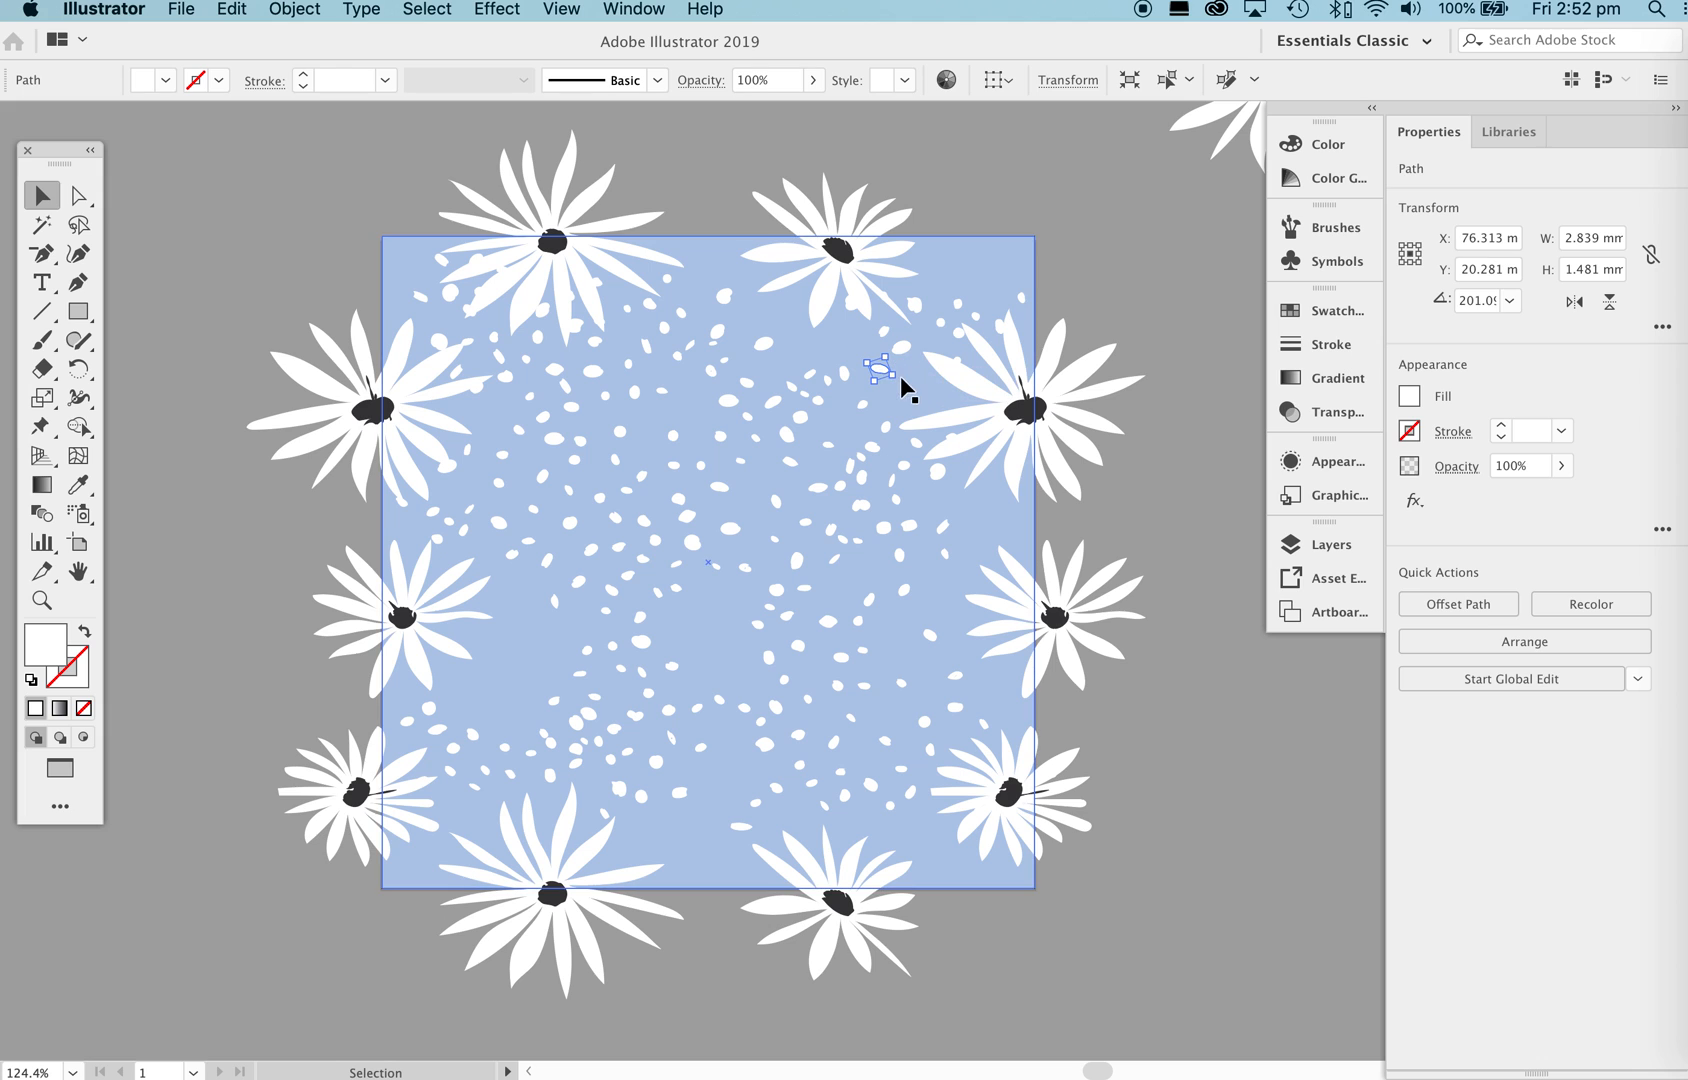
Even out the dots around and below the two top daisies, including one at about X 57.6 mm, Y 16.5 mm.
{"action": "key", "text": "super+space"}
{"action": "left_click", "coordinate": [893, 373], "text": "super"}
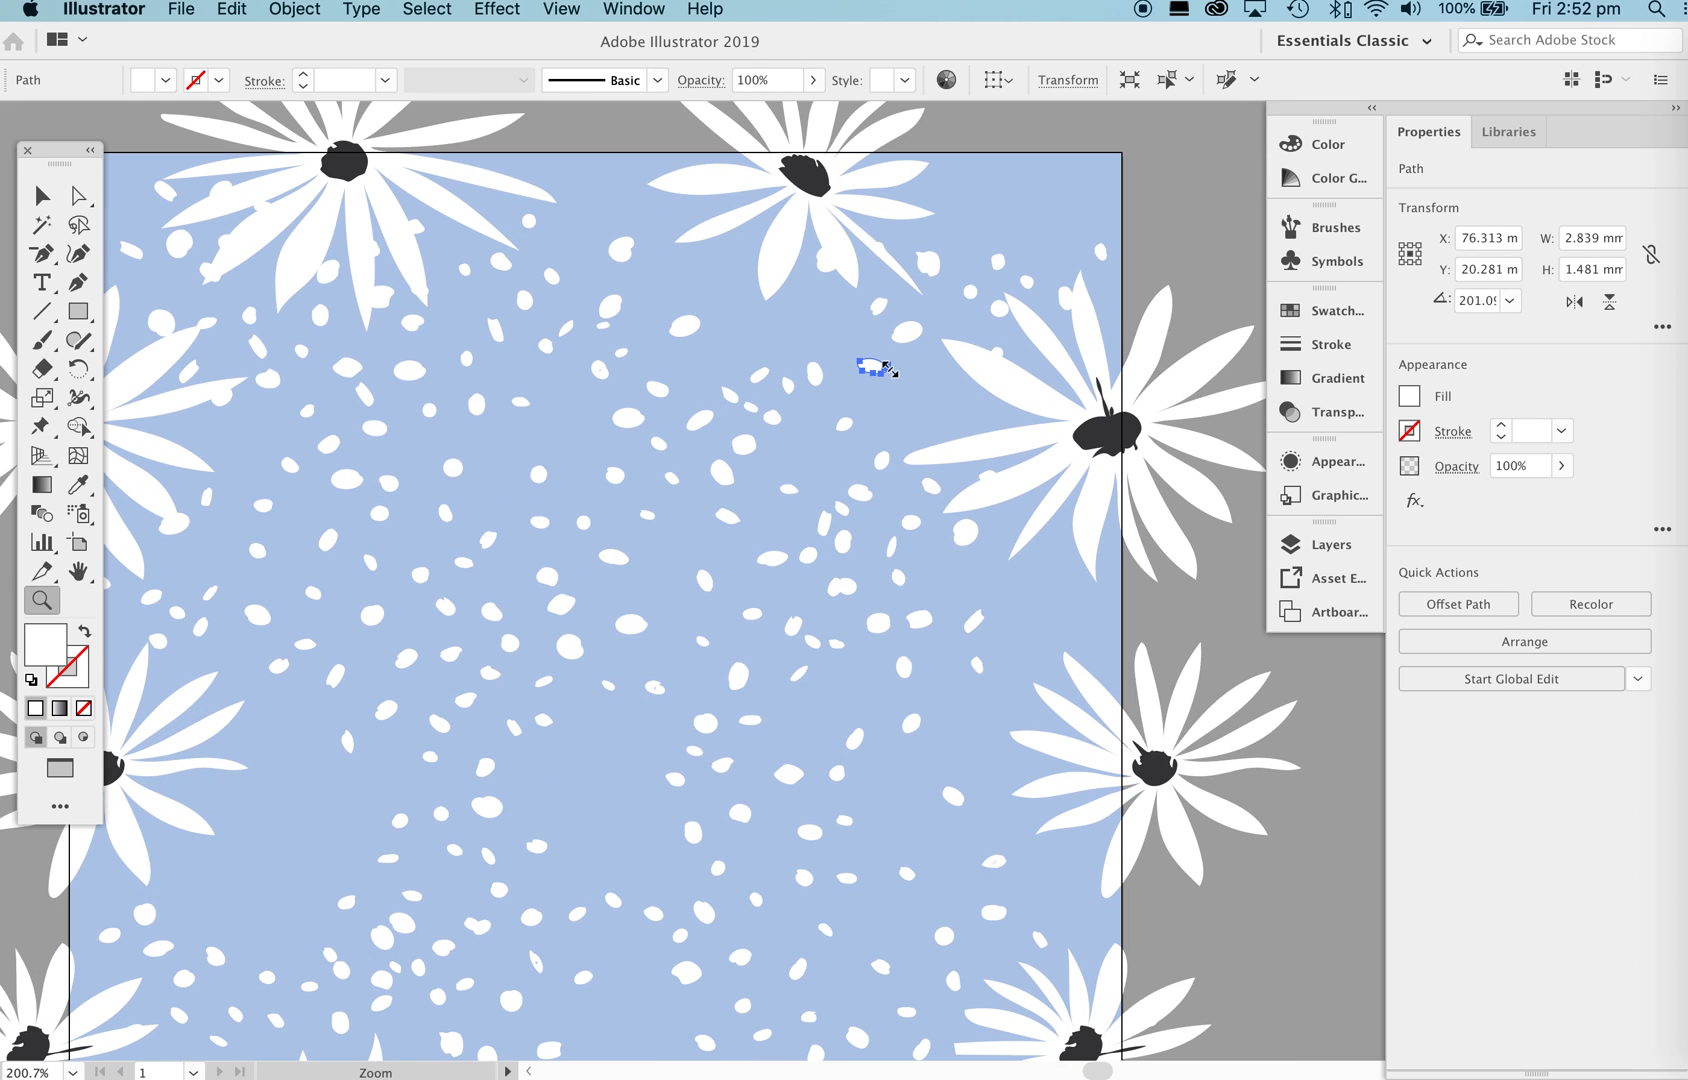
{"action": "key", "text": "super+space"}
{"action": "left_click_drag", "start_coordinate": [874, 344], "coordinate": [1160, 422]}
{"action": "left_click_drag", "start_coordinate": [919, 418], "coordinate": [770, 578]}
{"action": "left_click_drag", "start_coordinate": [621, 529], "coordinate": [708, 598]}
{"action": "left_click_drag", "start_coordinate": [565, 506], "coordinate": [625, 533]}
{"action": "left_click_drag", "start_coordinate": [512, 474], "coordinate": [470, 436]}
{"action": "left_click_drag", "start_coordinate": [345, 457], "coordinate": [372, 403]}
{"action": "left_click_drag", "start_coordinate": [200, 301], "coordinate": [251, 317]}
{"action": "left_click_drag", "start_coordinate": [210, 240], "coordinate": [197, 220]}
{"action": "left_click_drag", "start_coordinate": [253, 315], "coordinate": [273, 273]}
{"action": "mouse_move", "coordinate": [410, 303]}
{"action": "left_mouse_down"}
{"action": "mouse_move", "coordinate": [378, 303]}
{"action": "mouse_move", "coordinate": [389, 314]}
{"action": "left_mouse_up"}
Even out the dot spacing from the upper right through the tile's centre, placing the last dot at about X 47.8 mm, Y 53 mm.
{"action": "left_click_drag", "start_coordinate": [672, 340], "coordinate": [392, 478]}
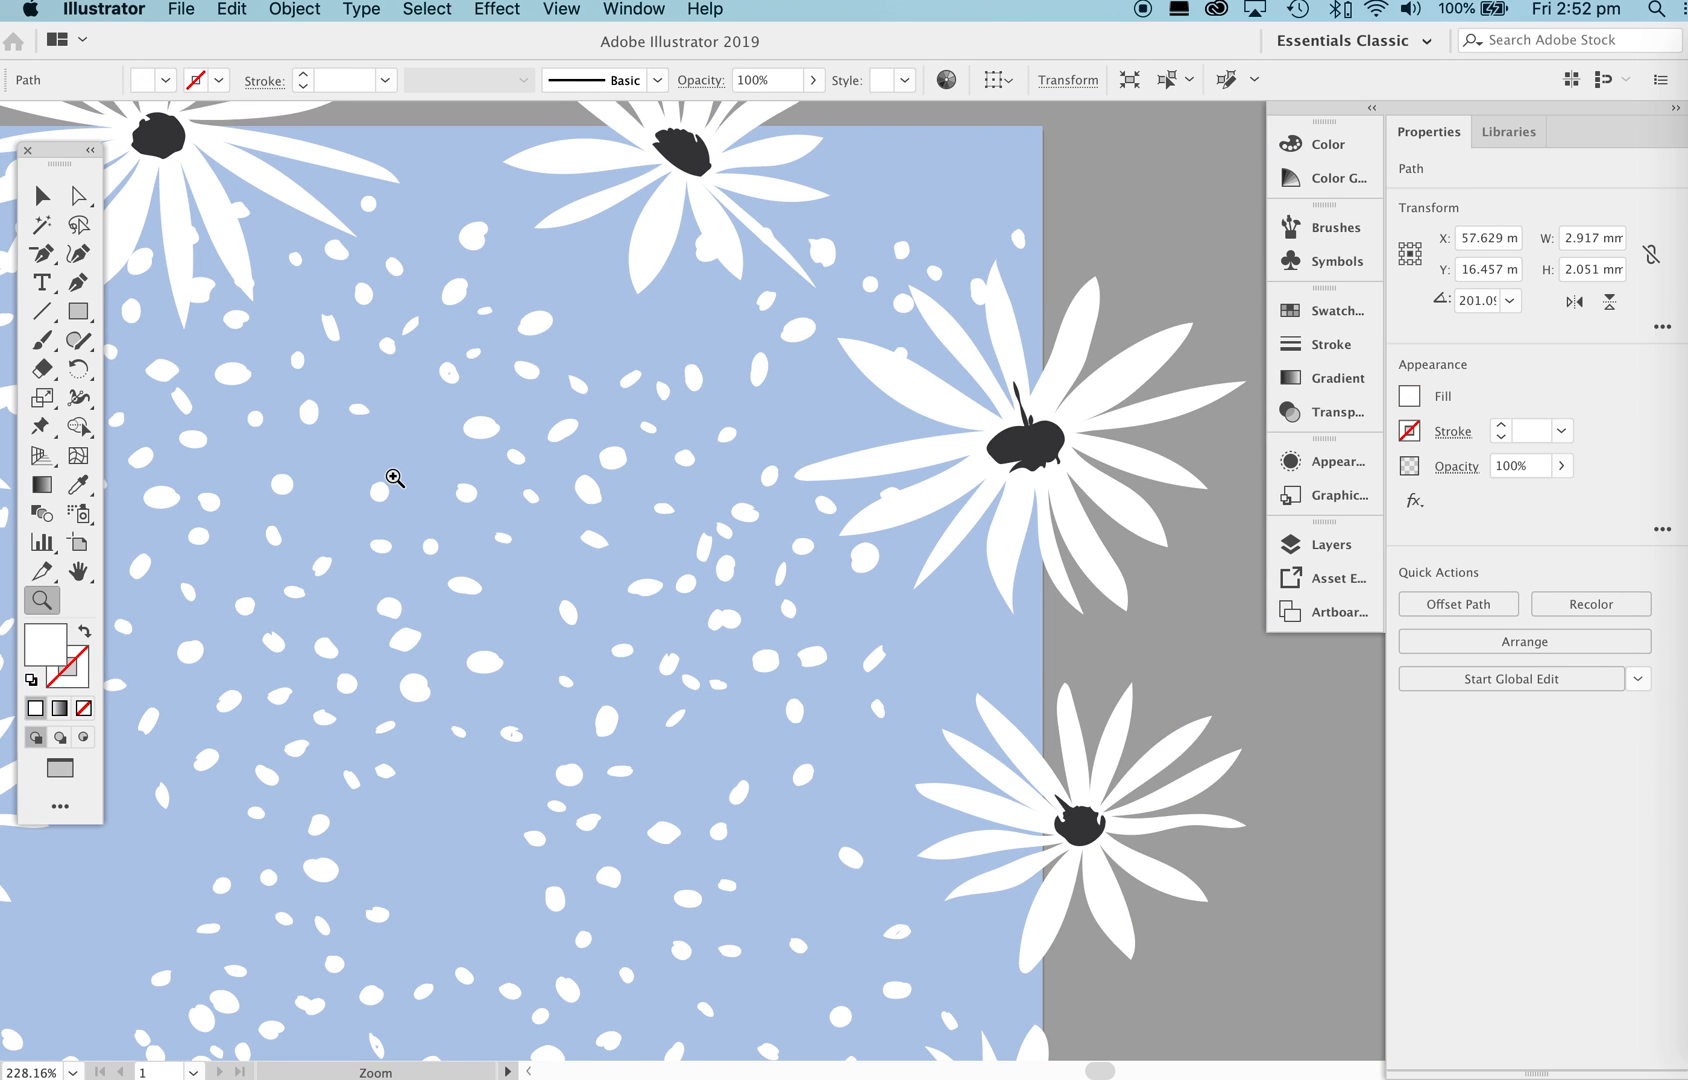
{"action": "mouse_move", "coordinate": [424, 326]}
{"action": "left_mouse_down"}
{"action": "mouse_move", "coordinate": [403, 362]}
{"action": "mouse_move", "coordinate": [355, 370]}
{"action": "mouse_move", "coordinate": [356, 434]}
{"action": "mouse_move", "coordinate": [324, 408]}
{"action": "mouse_move", "coordinate": [266, 424]}
{"action": "mouse_move", "coordinate": [208, 405]}
{"action": "mouse_move", "coordinate": [407, 414]}
{"action": "left_mouse_up"}
{"action": "mouse_move", "coordinate": [286, 490]}
{"action": "left_mouse_down"}
{"action": "mouse_move", "coordinate": [304, 468]}
{"action": "mouse_move", "coordinate": [232, 483]}
{"action": "mouse_move", "coordinate": [252, 552]}
{"action": "mouse_move", "coordinate": [312, 513]}
{"action": "left_mouse_up"}
{"action": "left_click_drag", "start_coordinate": [390, 601], "coordinate": [437, 636]}
{"action": "left_click_drag", "start_coordinate": [481, 428], "coordinate": [458, 442]}
{"action": "left_click_drag", "start_coordinate": [550, 331], "coordinate": [622, 330]}
{"action": "left_click_drag", "start_coordinate": [731, 433], "coordinate": [790, 423]}
{"action": "mouse_move", "coordinate": [697, 383]}
{"action": "left_mouse_down"}
{"action": "mouse_move", "coordinate": [728, 408]}
{"action": "mouse_move", "coordinate": [693, 331]}
{"action": "mouse_move", "coordinate": [668, 382]}
{"action": "left_mouse_up"}
{"action": "left_click", "coordinate": [609, 458]}
{"action": "left_click_drag", "start_coordinate": [566, 622], "coordinate": [629, 612]}
{"action": "left_click_drag", "start_coordinate": [488, 660], "coordinate": [415, 761]}
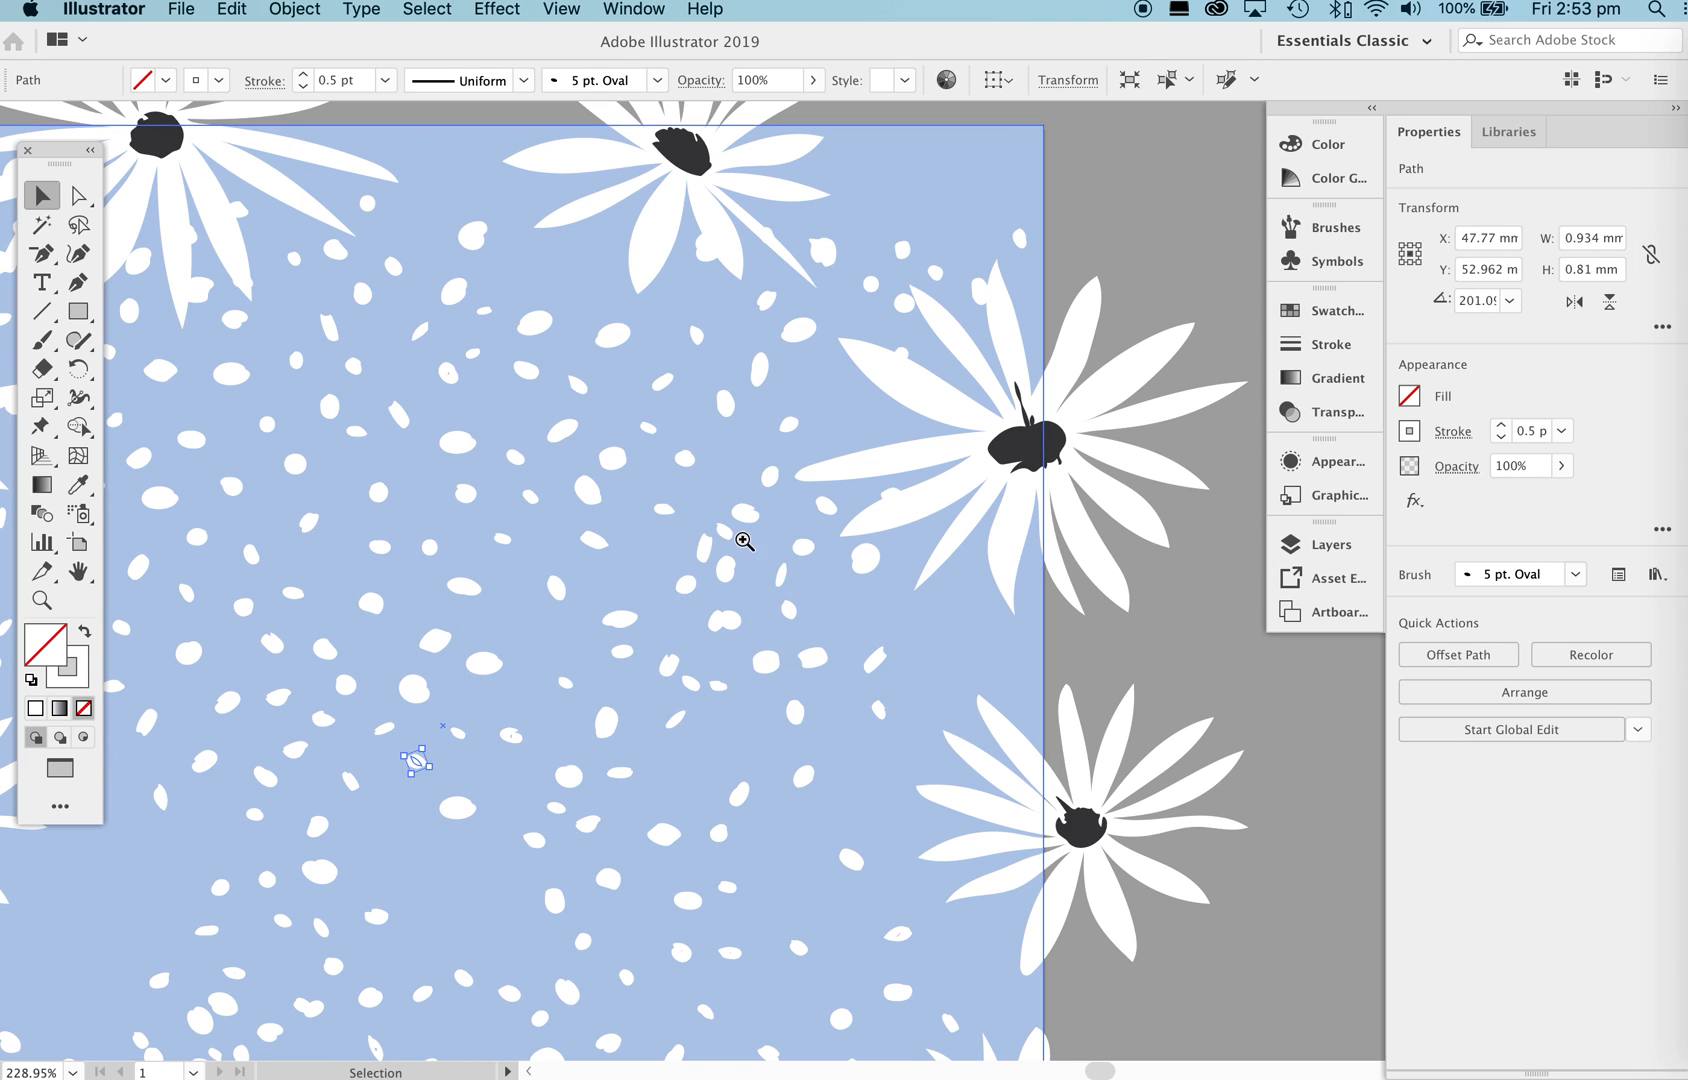
Move three dots into the sparse left-centre area, placing the last at about X 28.8 mm, Y 60.1 mm.
{"action": "left_click_drag", "start_coordinate": [744, 541], "coordinate": [593, 651]}
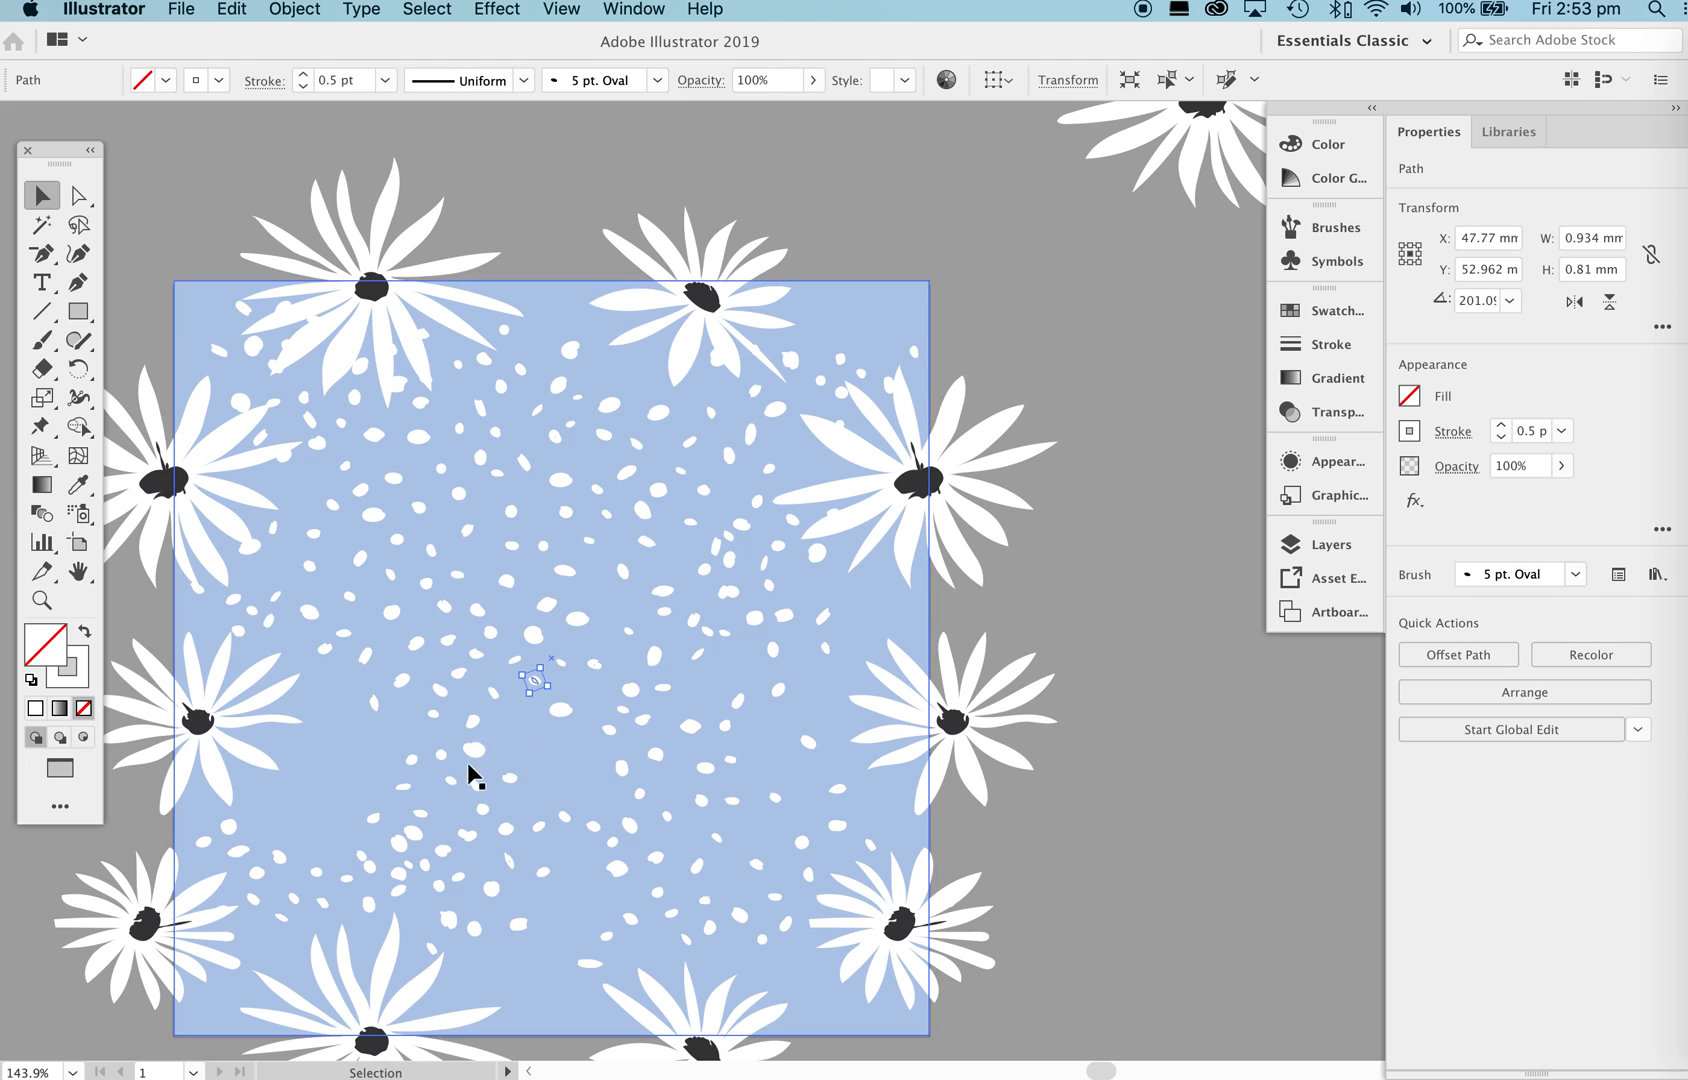
{"action": "left_click_drag", "start_coordinate": [474, 755], "coordinate": [342, 690]}
{"action": "mouse_move", "coordinate": [400, 833]}
{"action": "left_mouse_down"}
{"action": "mouse_move", "coordinate": [399, 855]}
{"action": "mouse_move", "coordinate": [338, 736]}
{"action": "left_mouse_up"}
{"action": "left_click_drag", "start_coordinate": [738, 610], "coordinate": [391, 738]}
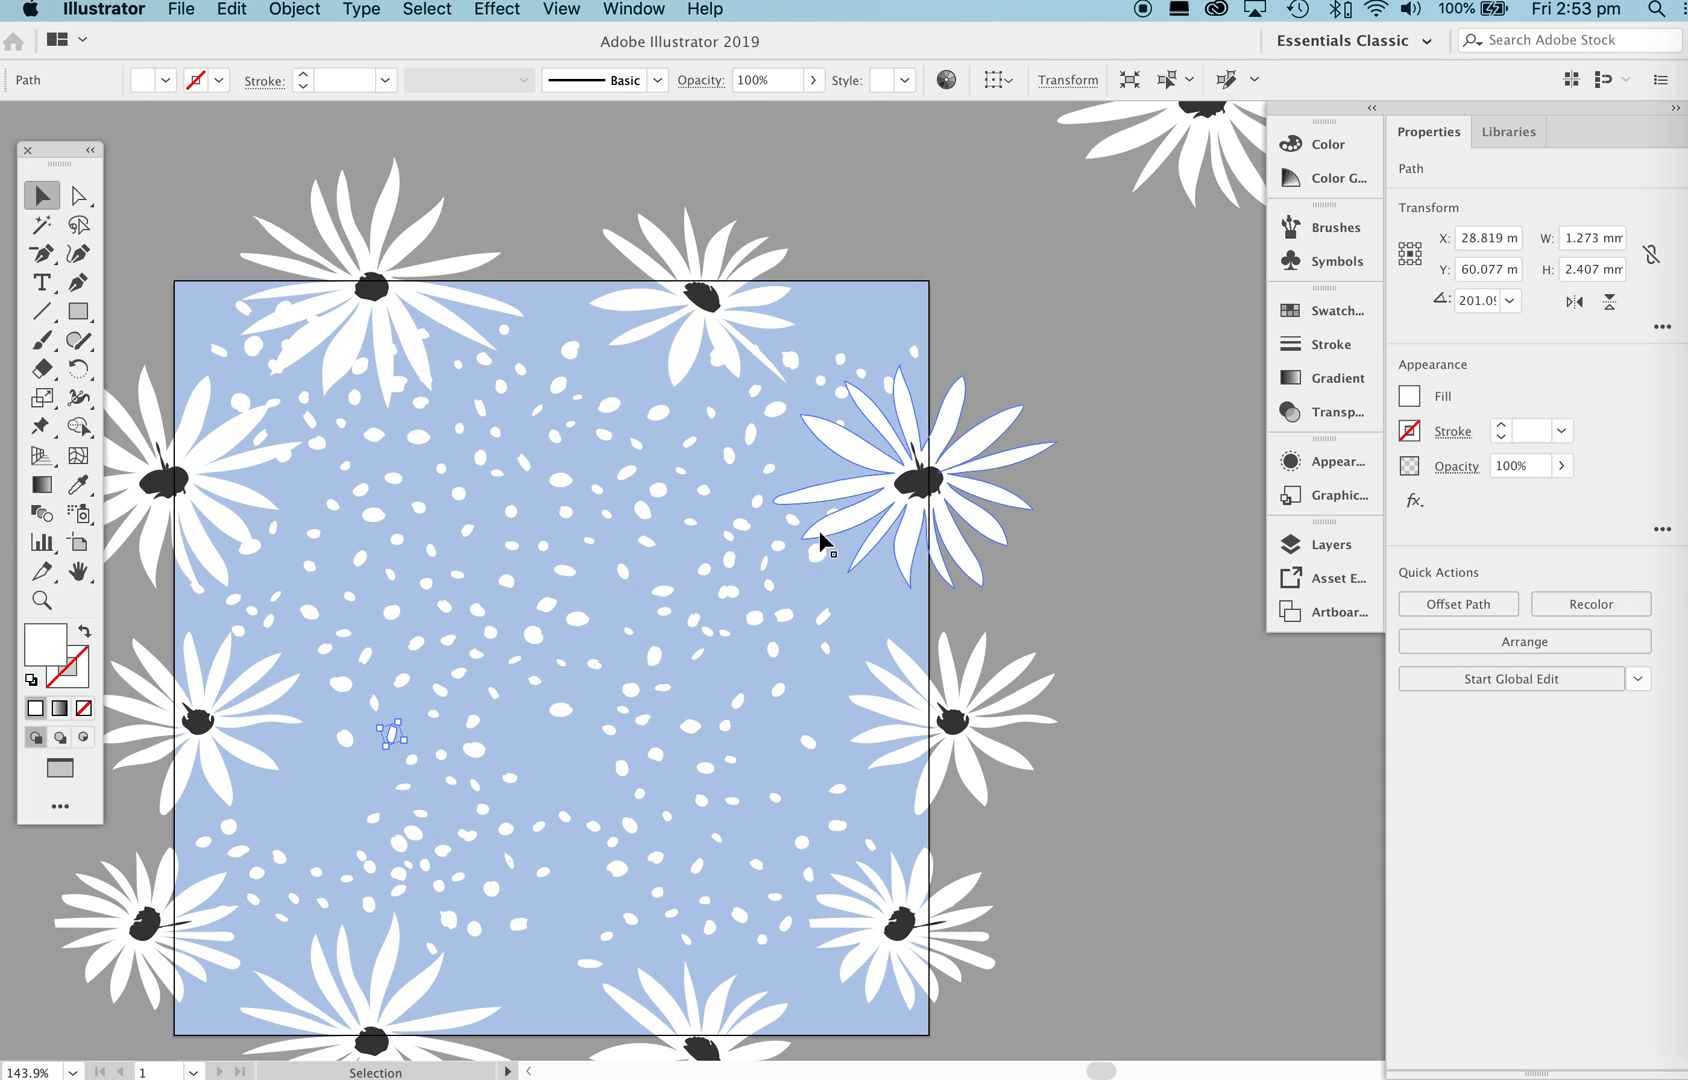
Loosen the dot cluster beside the large right-edge daisy, placing the last dot at about X 75.9 mm, Y 26.8 mm.
{"action": "scroll", "coordinate": [738, 558], "scroll_direction": "up", "scroll_amount": 3}
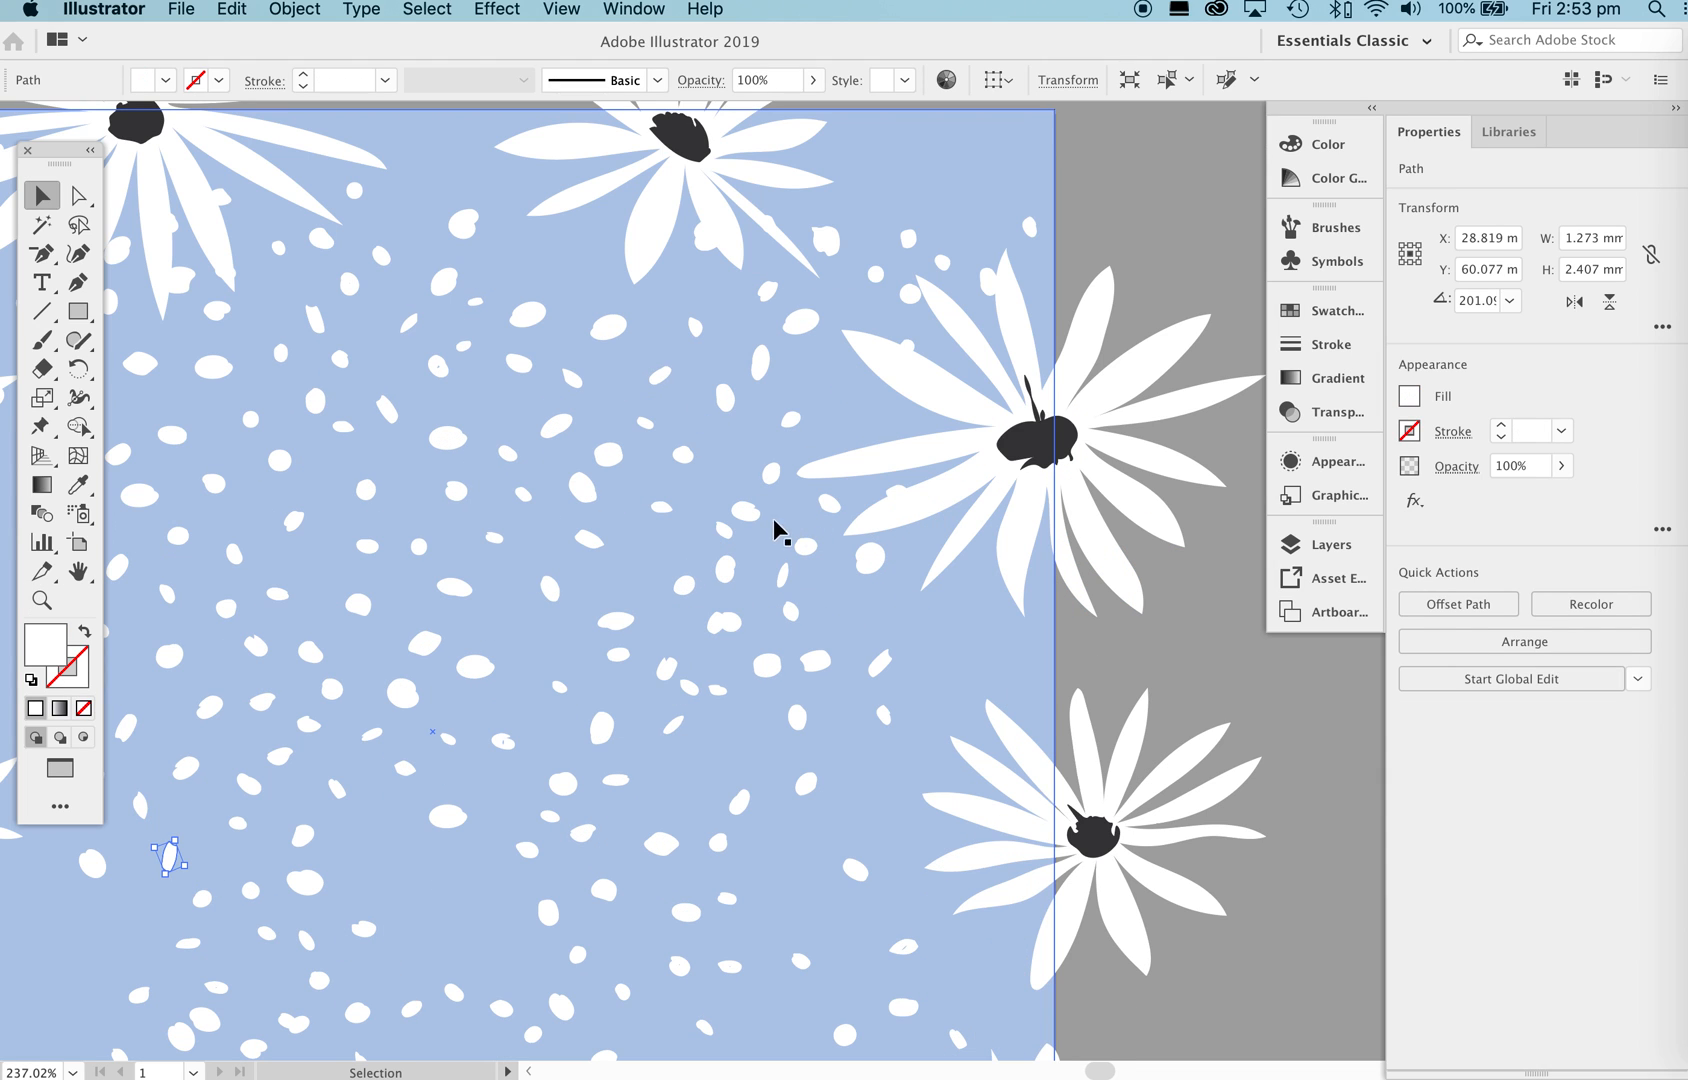
{"action": "mouse_move", "coordinate": [742, 507]}
{"action": "left_mouse_down"}
{"action": "mouse_move", "coordinate": [737, 441]}
{"action": "mouse_move", "coordinate": [714, 500]}
{"action": "left_mouse_up"}
{"action": "mouse_move", "coordinate": [681, 581]}
{"action": "left_mouse_down"}
{"action": "mouse_move", "coordinate": [611, 576]}
{"action": "mouse_move", "coordinate": [658, 557]}
{"action": "left_mouse_up"}
{"action": "mouse_move", "coordinate": [716, 622]}
{"action": "left_mouse_down"}
{"action": "mouse_move", "coordinate": [662, 605]}
{"action": "mouse_move", "coordinate": [706, 557]}
{"action": "mouse_move", "coordinate": [666, 670]}
{"action": "mouse_move", "coordinate": [694, 638]}
{"action": "left_mouse_up"}
{"action": "mouse_move", "coordinate": [688, 690]}
{"action": "left_mouse_down"}
{"action": "mouse_move", "coordinate": [693, 705]}
{"action": "mouse_move", "coordinate": [772, 671]}
{"action": "mouse_move", "coordinate": [705, 683]}
{"action": "left_mouse_up"}
{"action": "left_click_drag", "start_coordinate": [817, 662], "coordinate": [860, 488]}
{"action": "mouse_move", "coordinate": [752, 440]}
{"action": "left_mouse_down"}
{"action": "mouse_move", "coordinate": [823, 416]}
{"action": "mouse_move", "coordinate": [752, 433]}
{"action": "mouse_move", "coordinate": [757, 450]}
{"action": "left_mouse_up"}
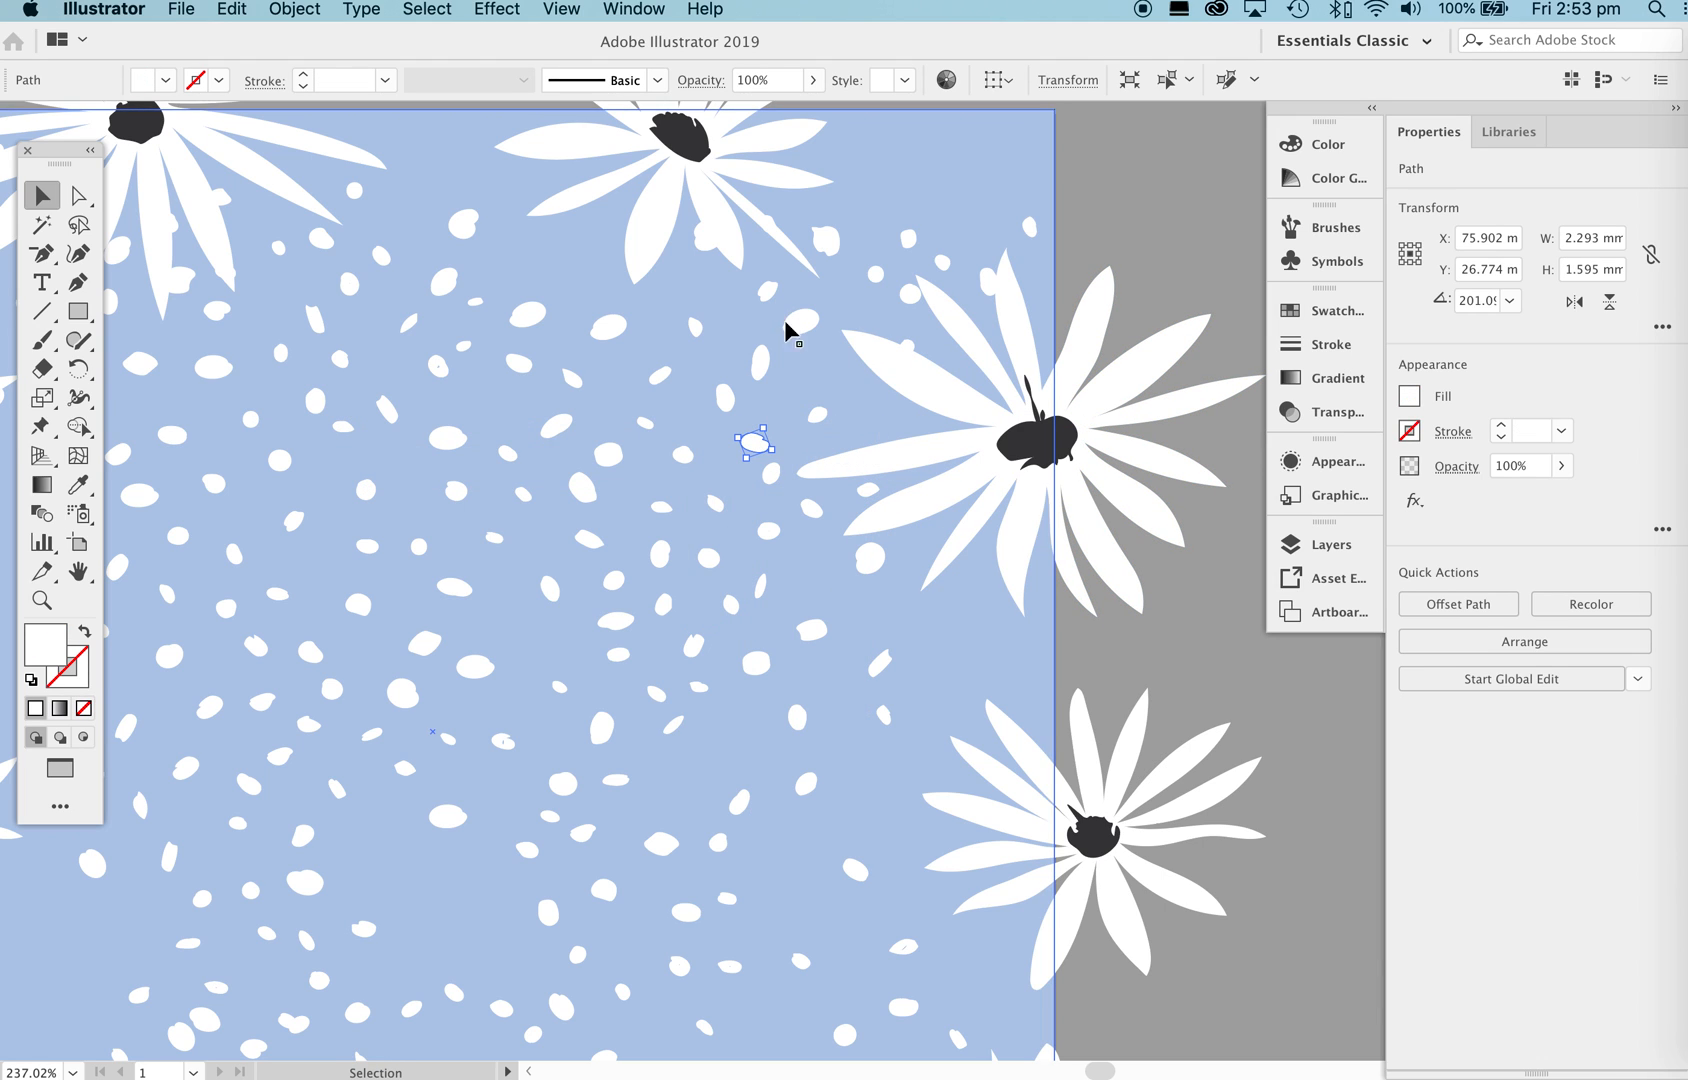
Lock the large right-edge daisy and move the dots overlapping its petals clear, placing one at about X 89.4 mm, Y 34.8 mm.
{"action": "left_click", "coordinate": [912, 343]}
{"action": "mouse_move", "coordinate": [906, 345]}
{"action": "left_mouse_down"}
{"action": "mouse_move", "coordinate": [861, 310]}
{"action": "mouse_move", "coordinate": [898, 322]}
{"action": "left_mouse_up"}
{"action": "left_click", "coordinate": [964, 392]}
{"action": "key", "text": "super+2"}
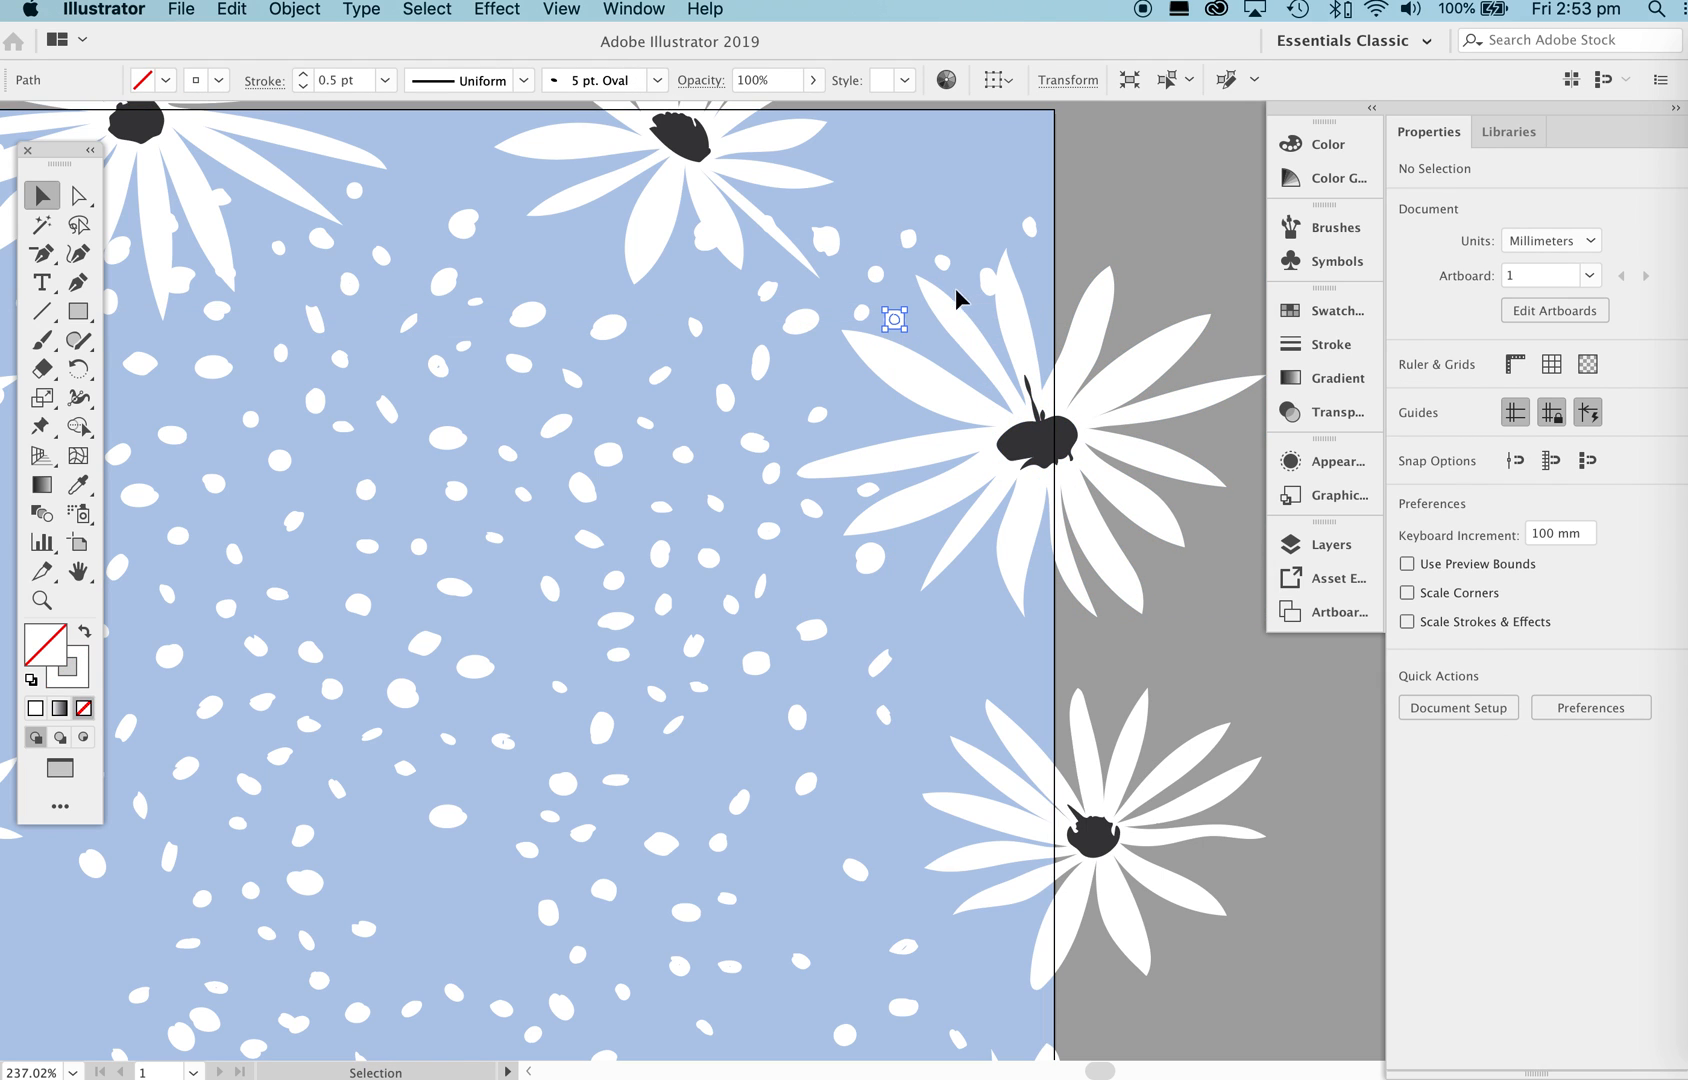
{"action": "left_click_drag", "start_coordinate": [986, 279], "coordinate": [977, 293]}
{"action": "mouse_move", "coordinate": [1041, 222]}
{"action": "left_mouse_down"}
{"action": "mouse_move", "coordinate": [1036, 275]}
{"action": "mouse_move", "coordinate": [923, 500]}
{"action": "mouse_move", "coordinate": [923, 545]}
{"action": "left_mouse_up"}
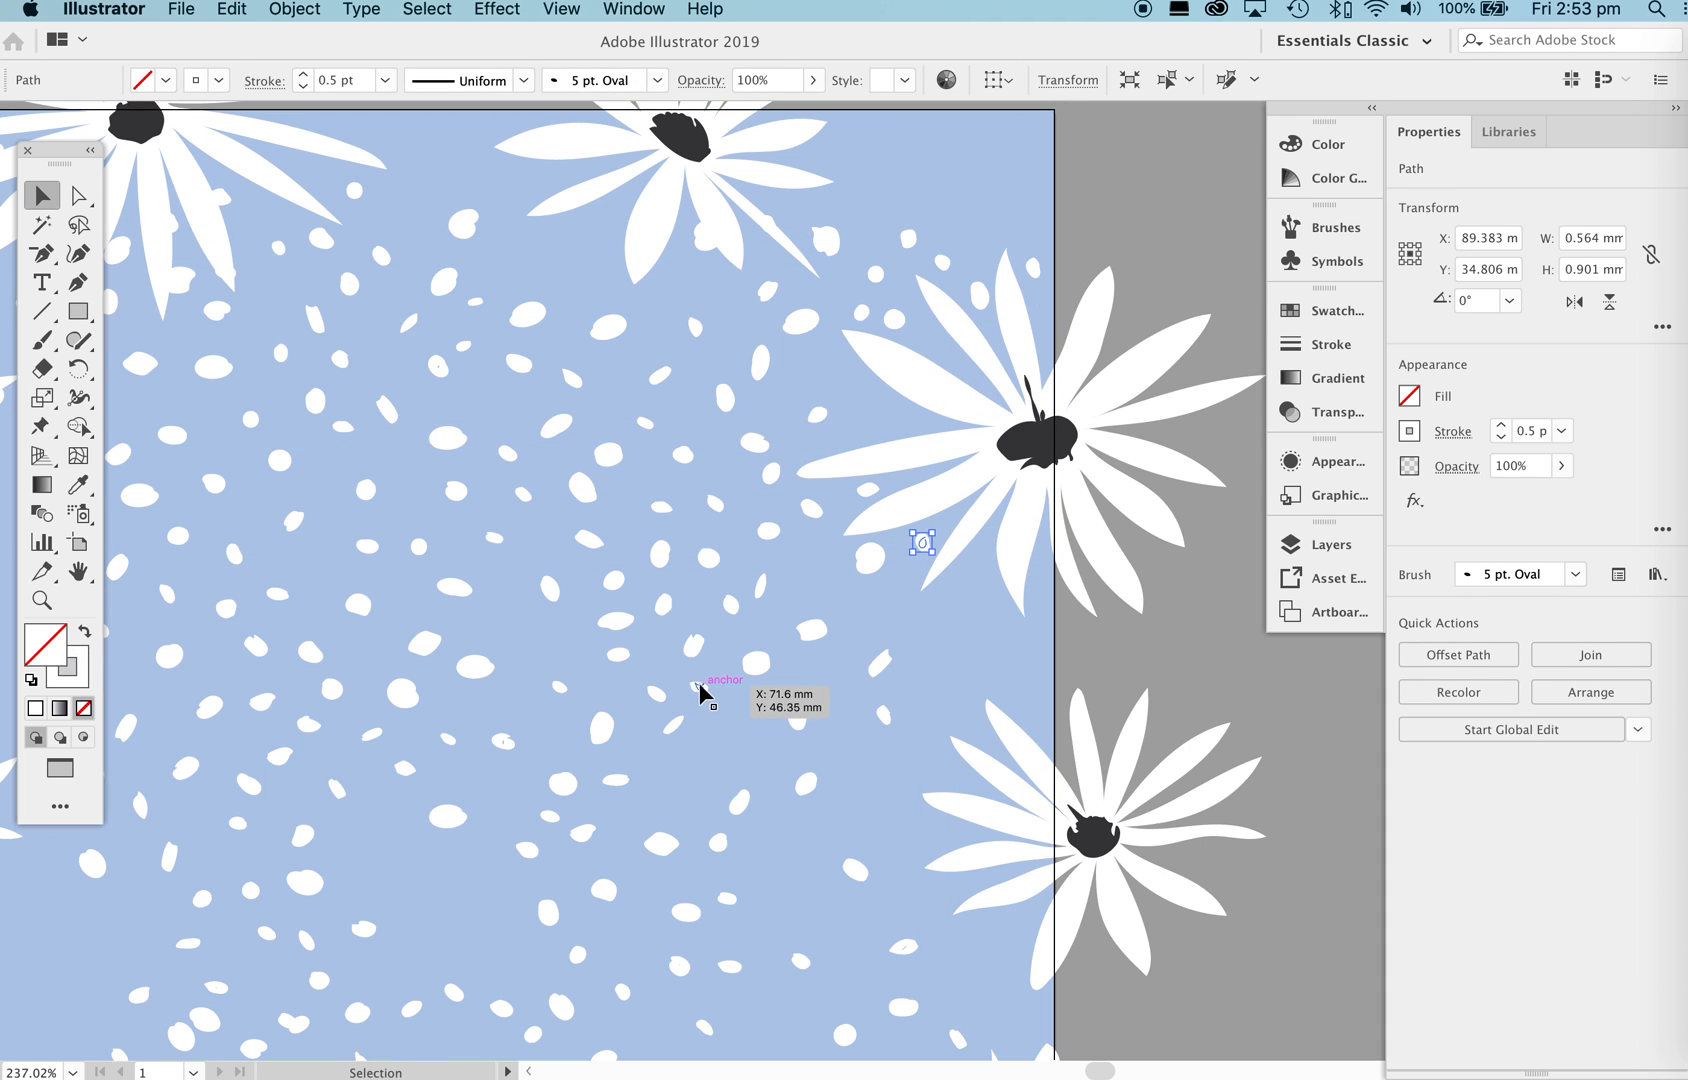
Fill the gaps in the tile's lower centre with nearby dots, including ones at about X 53.6 mm, Y 60.6 mm and X 46.3 mm, Y 56.6 mm.
{"action": "mouse_move", "coordinate": [674, 750]}
{"action": "left_mouse_down"}
{"action": "mouse_move", "coordinate": [674, 769]}
{"action": "mouse_move", "coordinate": [626, 771]}
{"action": "left_mouse_up"}
{"action": "left_click_drag", "start_coordinate": [582, 834], "coordinate": [477, 865]}
{"action": "left_click_drag", "start_coordinate": [563, 728], "coordinate": [651, 681]}
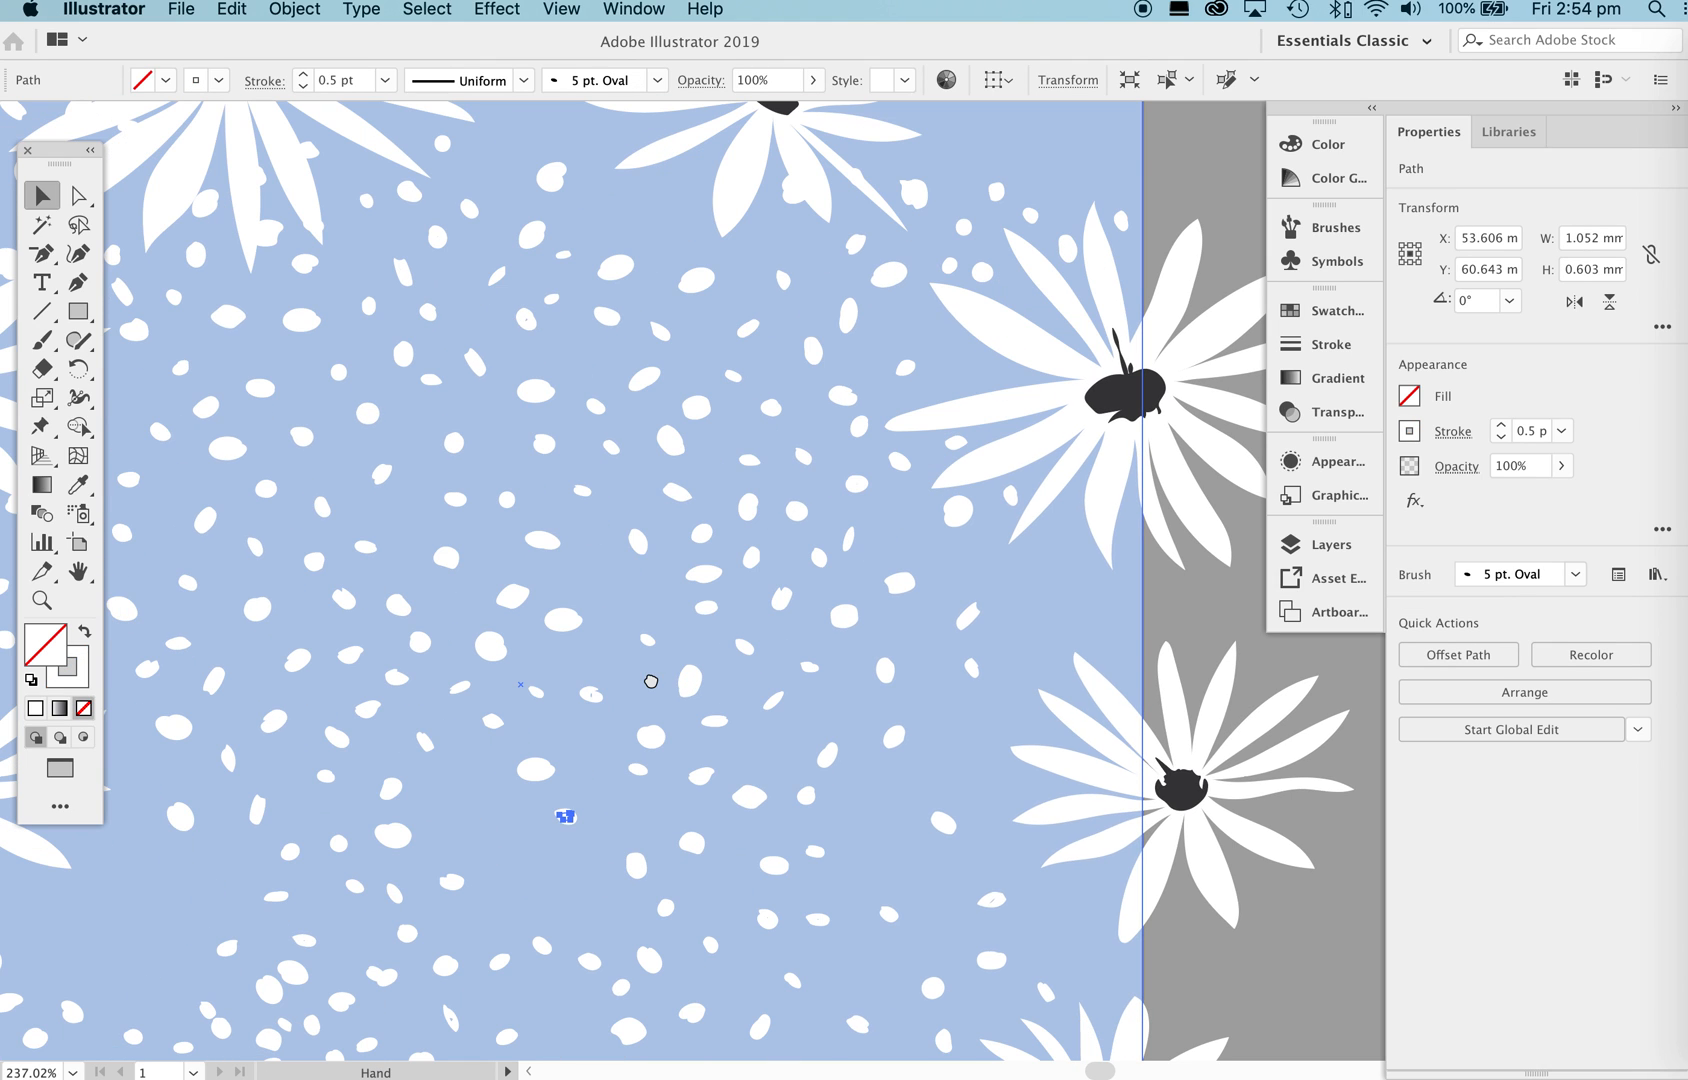
{"action": "left_click_drag", "start_coordinate": [489, 721], "coordinate": [472, 768]}
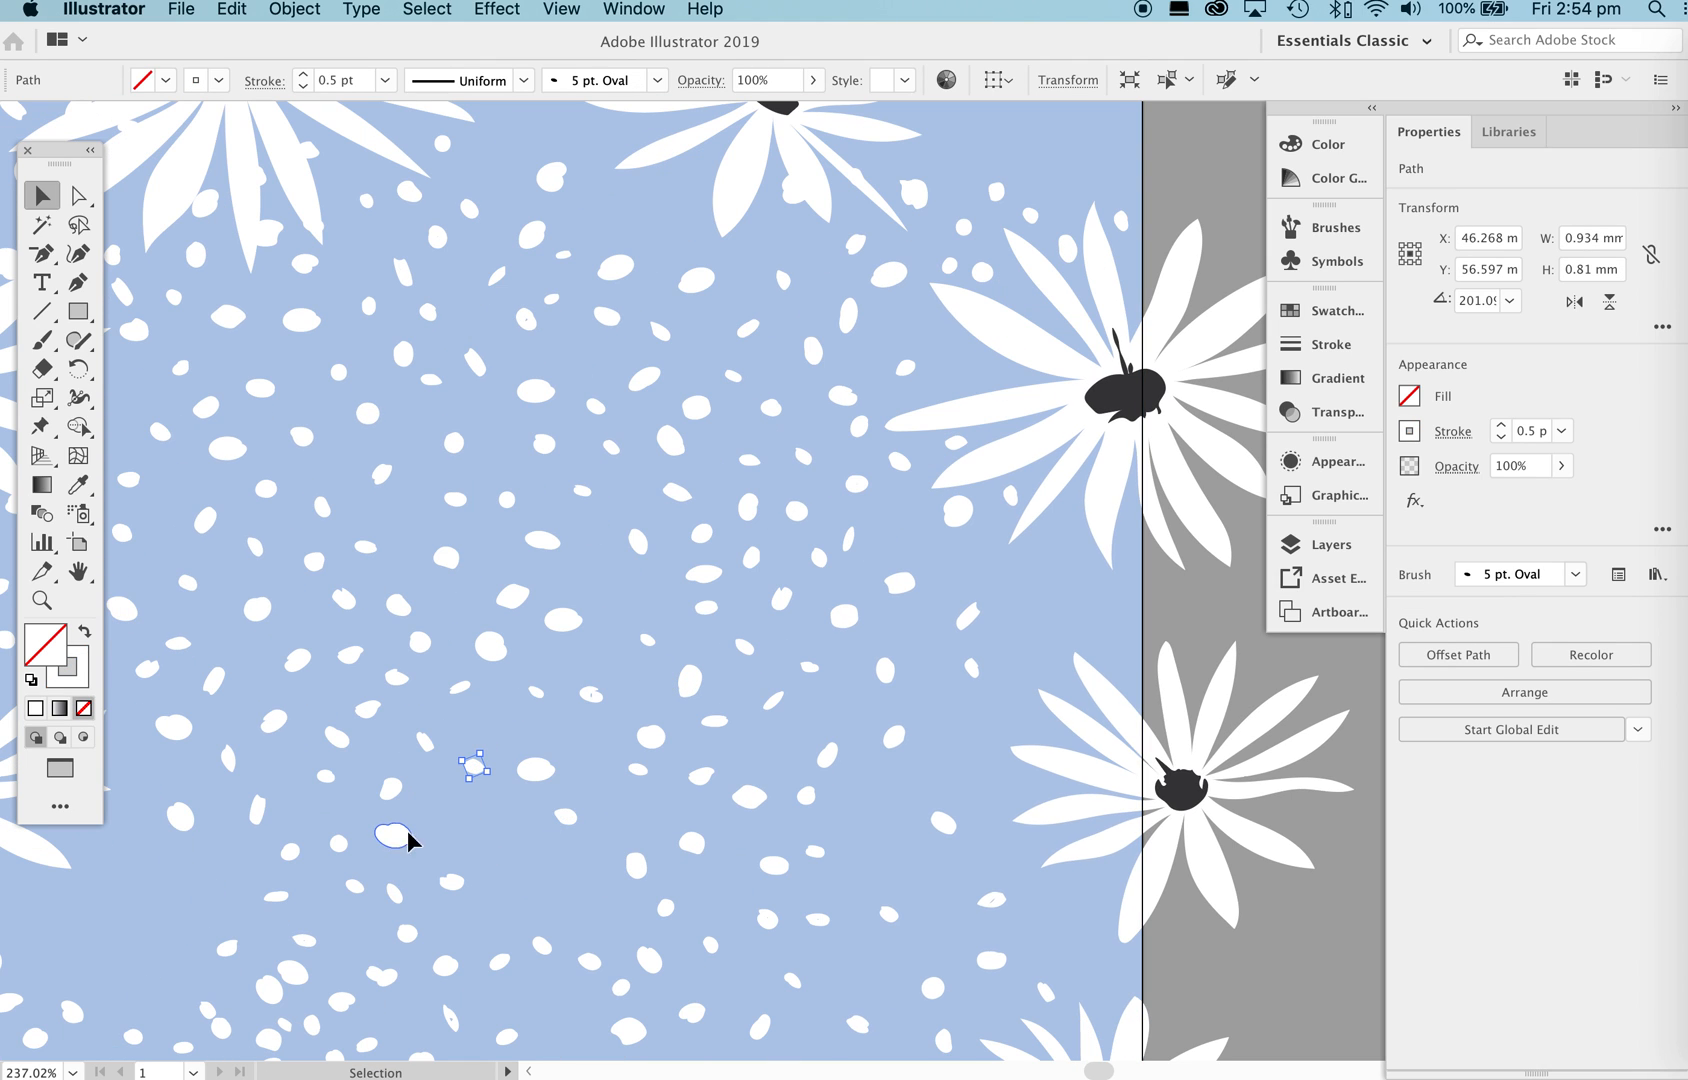
{"action": "left_click_drag", "start_coordinate": [410, 838], "coordinate": [464, 838]}
{"action": "left_click_drag", "start_coordinate": [622, 982], "coordinate": [583, 892]}
{"action": "left_click_drag", "start_coordinate": [436, 967], "coordinate": [513, 818]}
{"action": "left_click_drag", "start_coordinate": [460, 687], "coordinate": [421, 719]}
{"action": "left_click_drag", "start_coordinate": [330, 775], "coordinate": [592, 647]}
{"action": "left_click_drag", "start_coordinate": [563, 740], "coordinate": [633, 772]}
{"action": "key", "text": "super+z"}
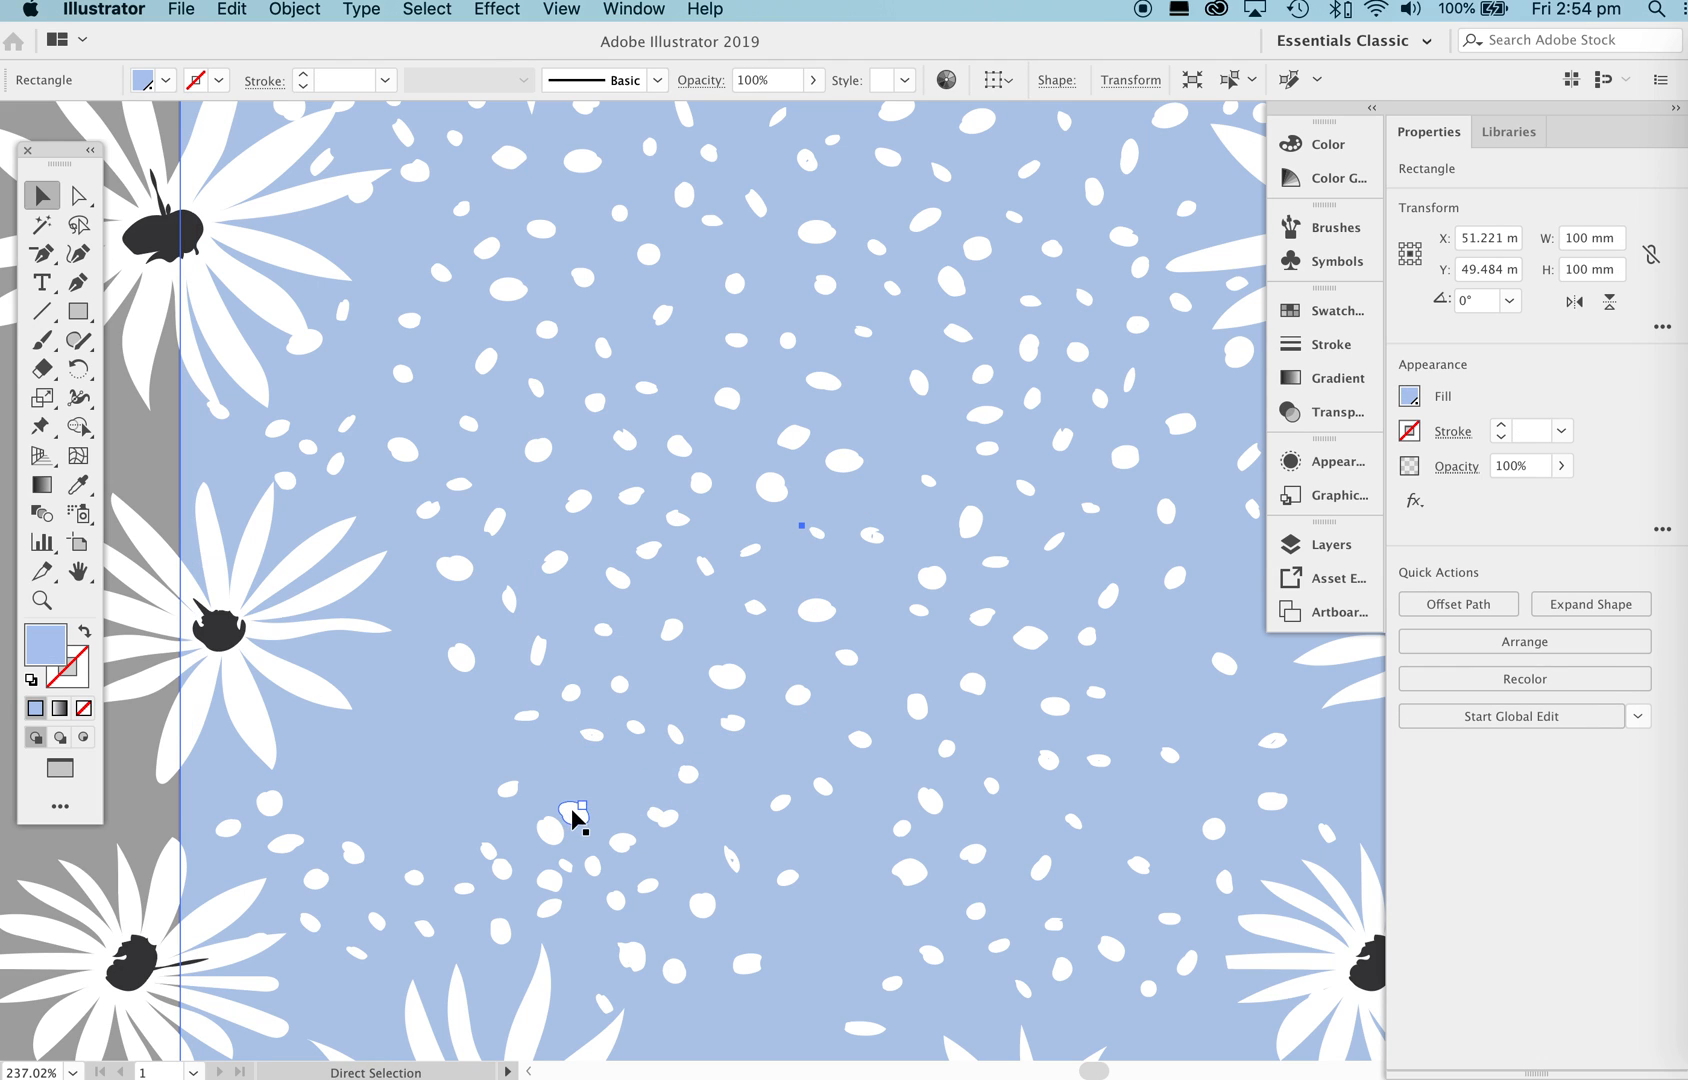
{"action": "key", "text": "super+shift+a"}
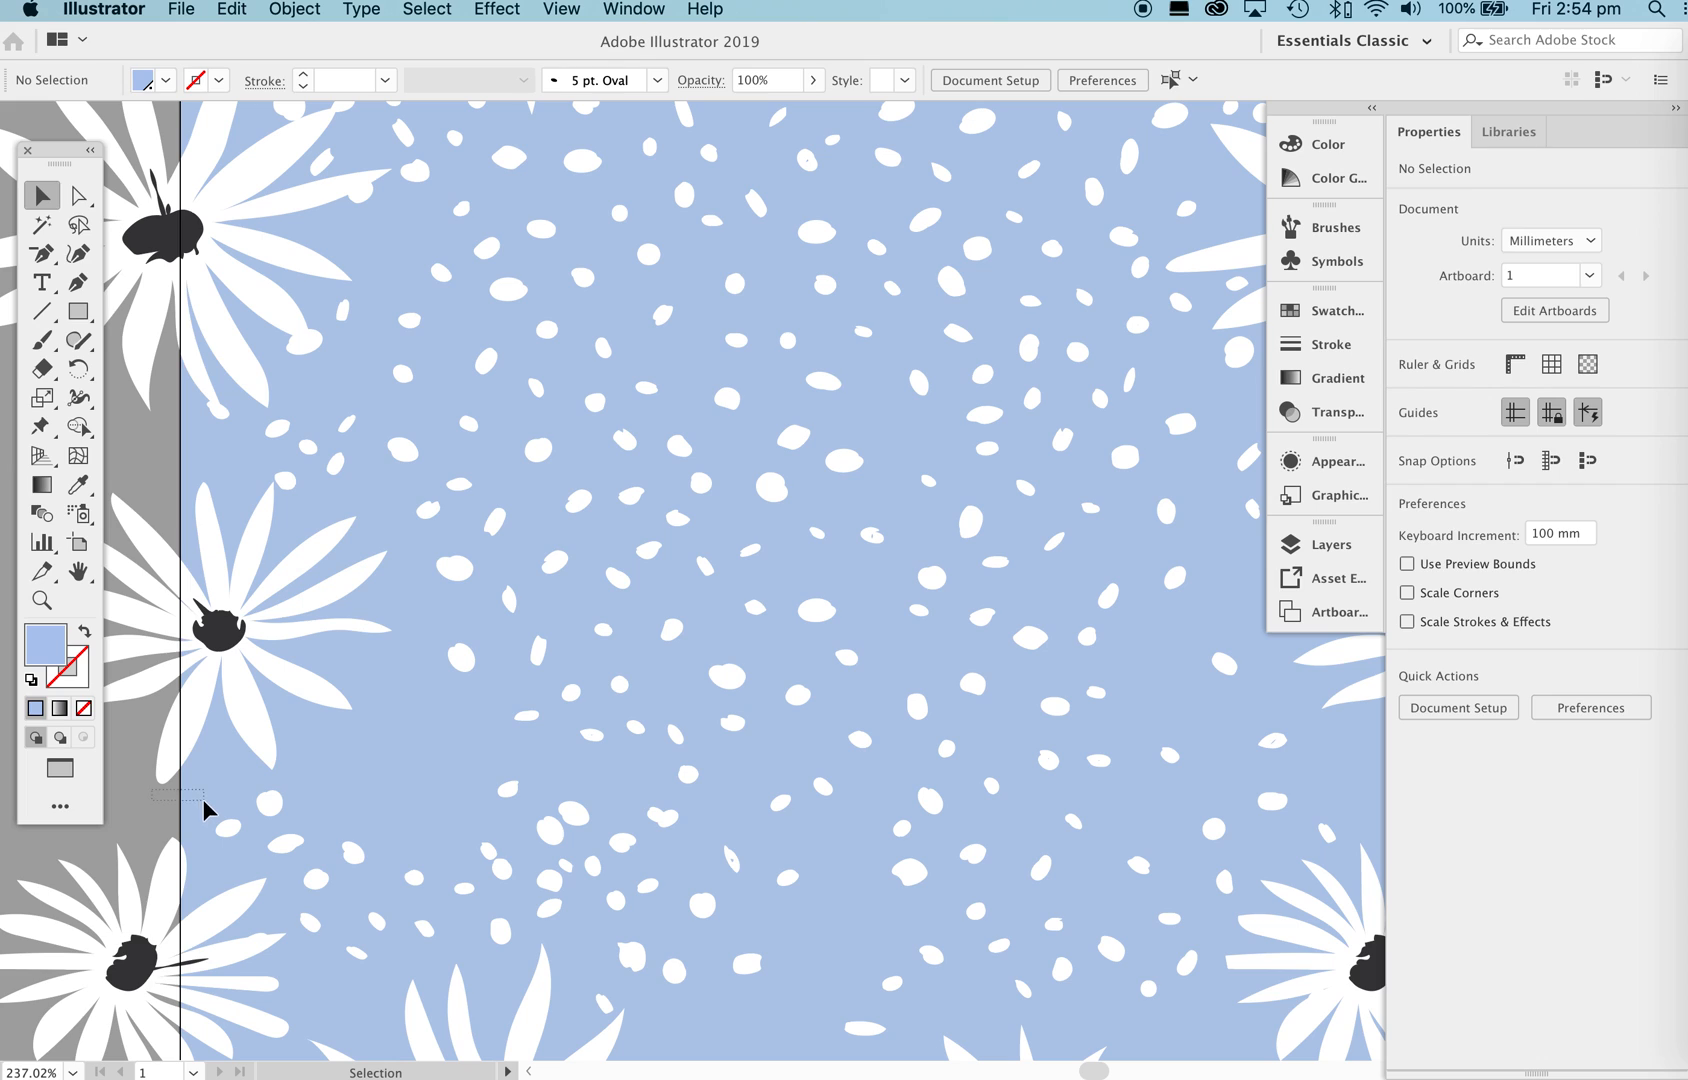
Select the unfilled 100 mm rectangle centred at X 50 mm, Y 50 mm and lock it.
{"action": "left_click_drag", "start_coordinate": [205, 808], "coordinate": [200, 808]}
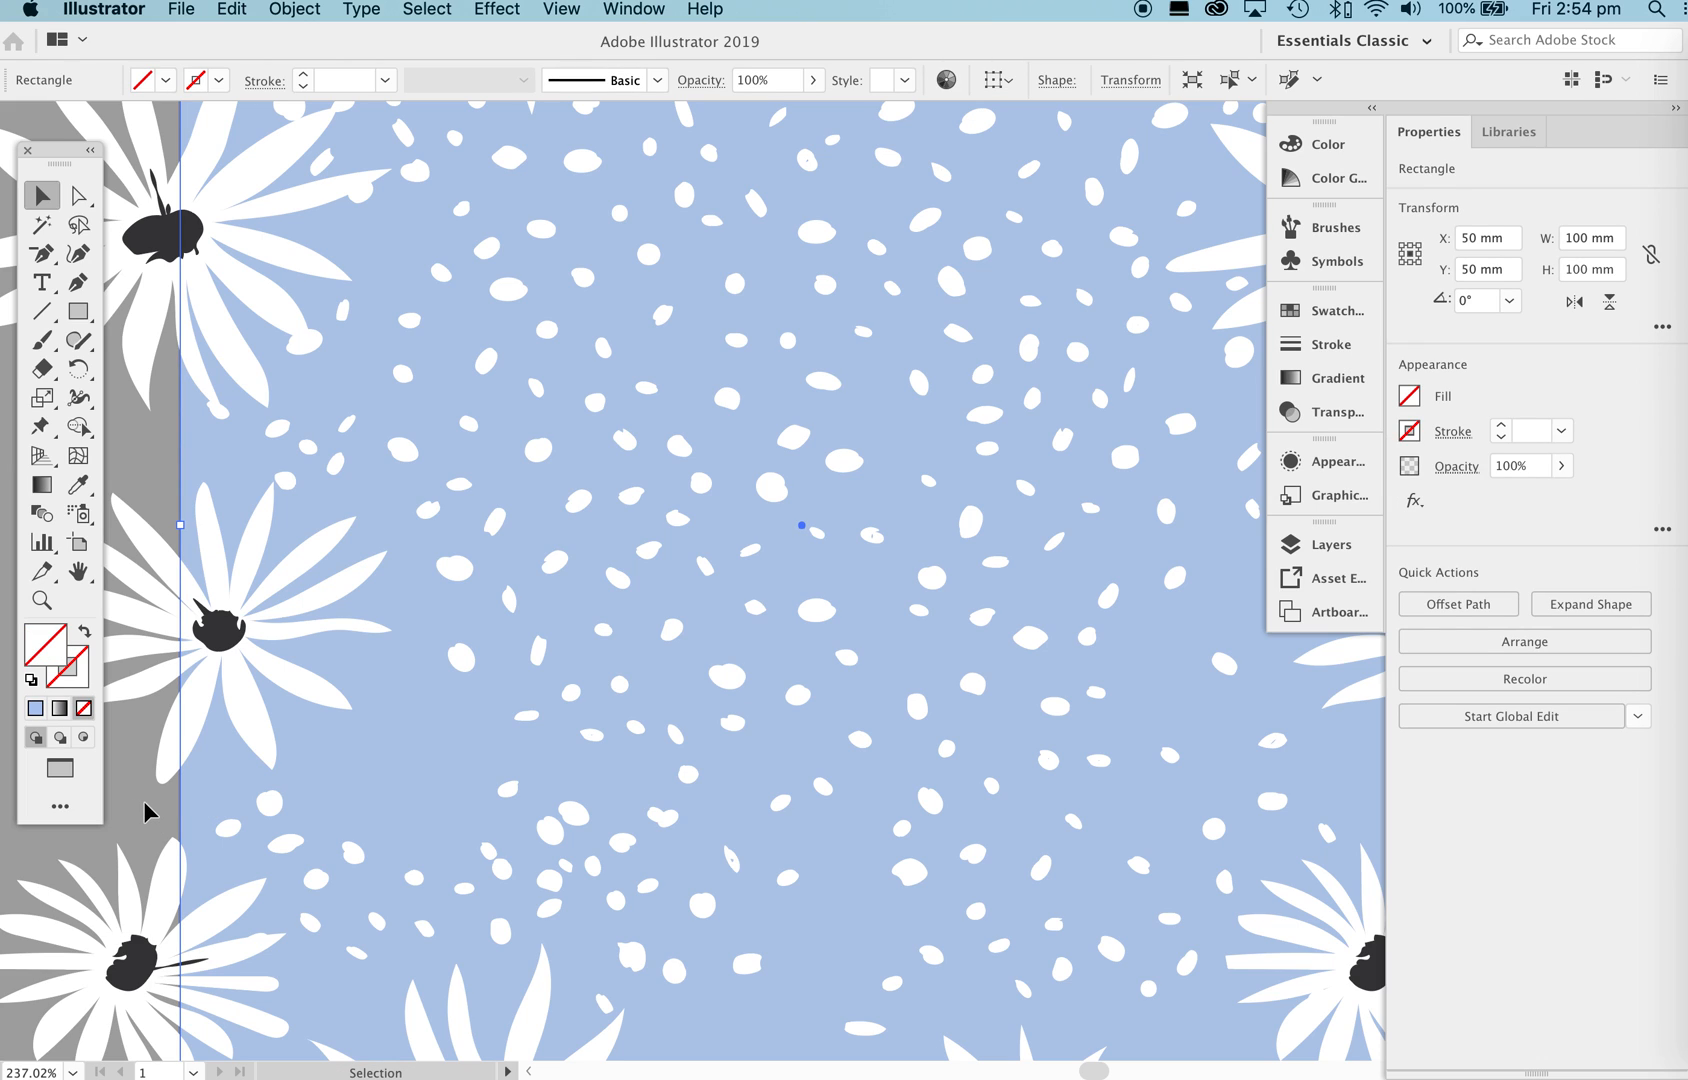
{"action": "left_click", "coordinate": [150, 818]}
{"action": "left_click", "coordinate": [214, 806]}
{"action": "left_click", "coordinate": [183, 12]}
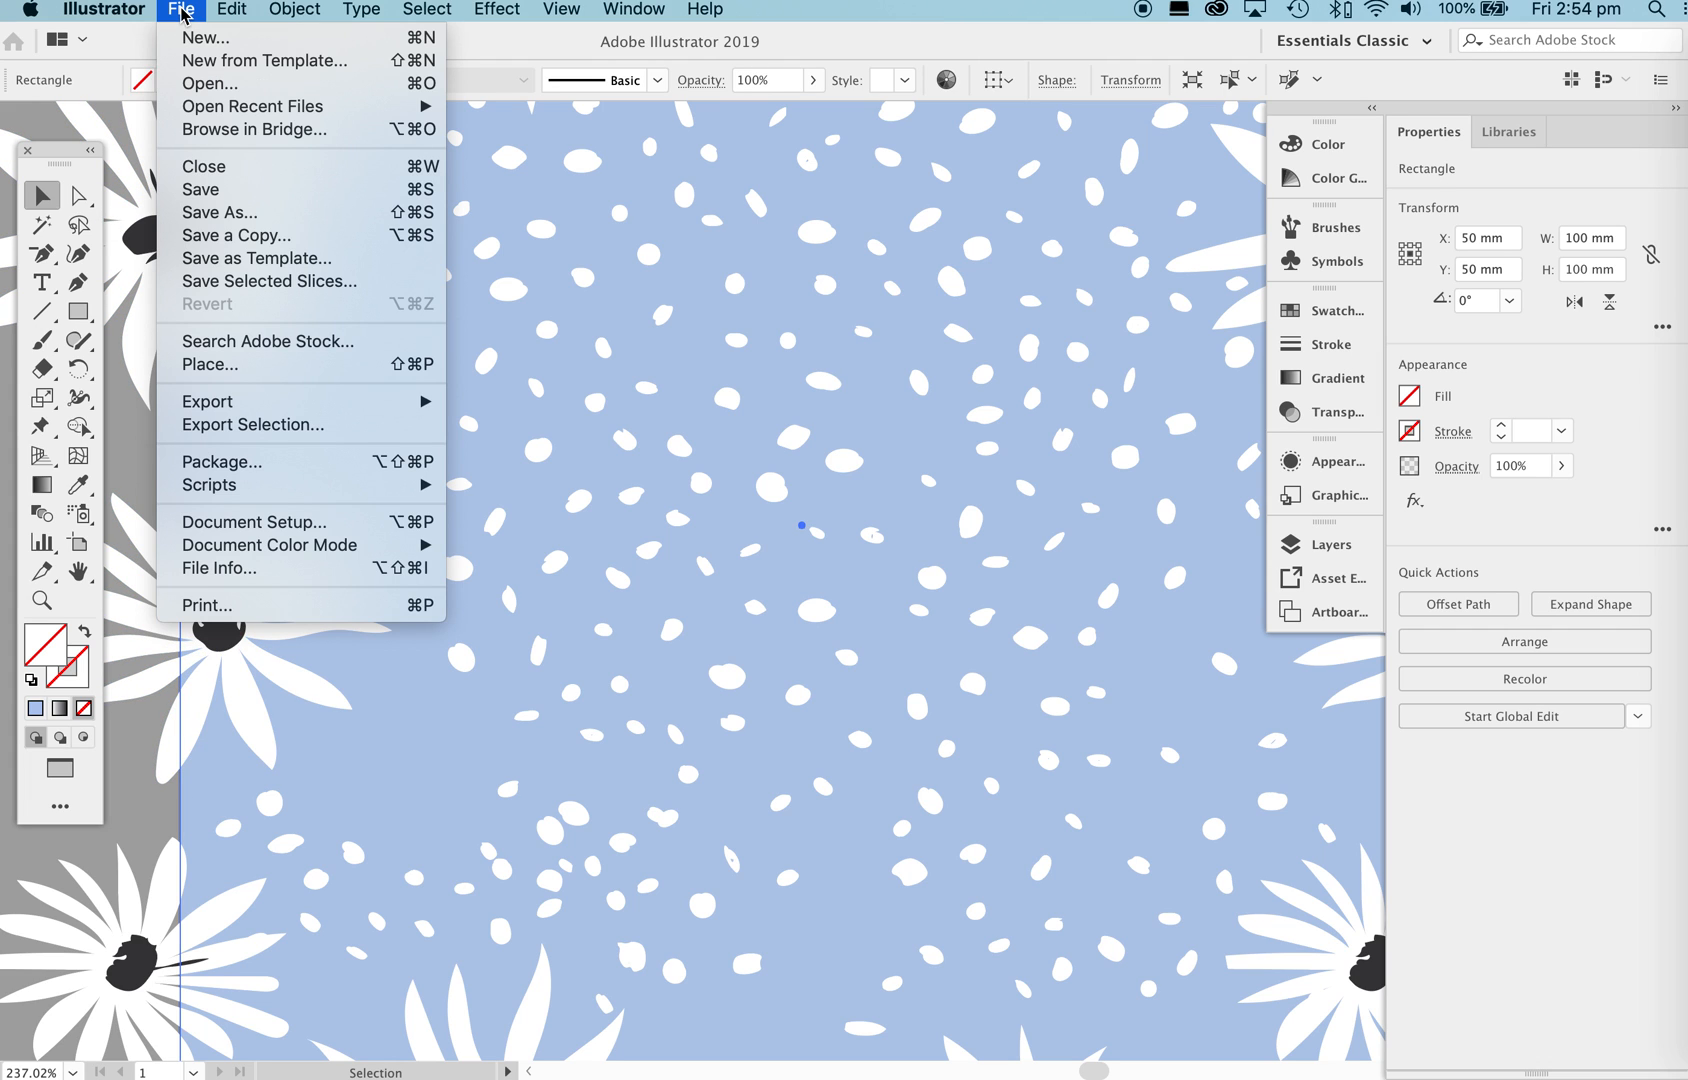
{"action": "mouse_move", "coordinate": [234, 10]}
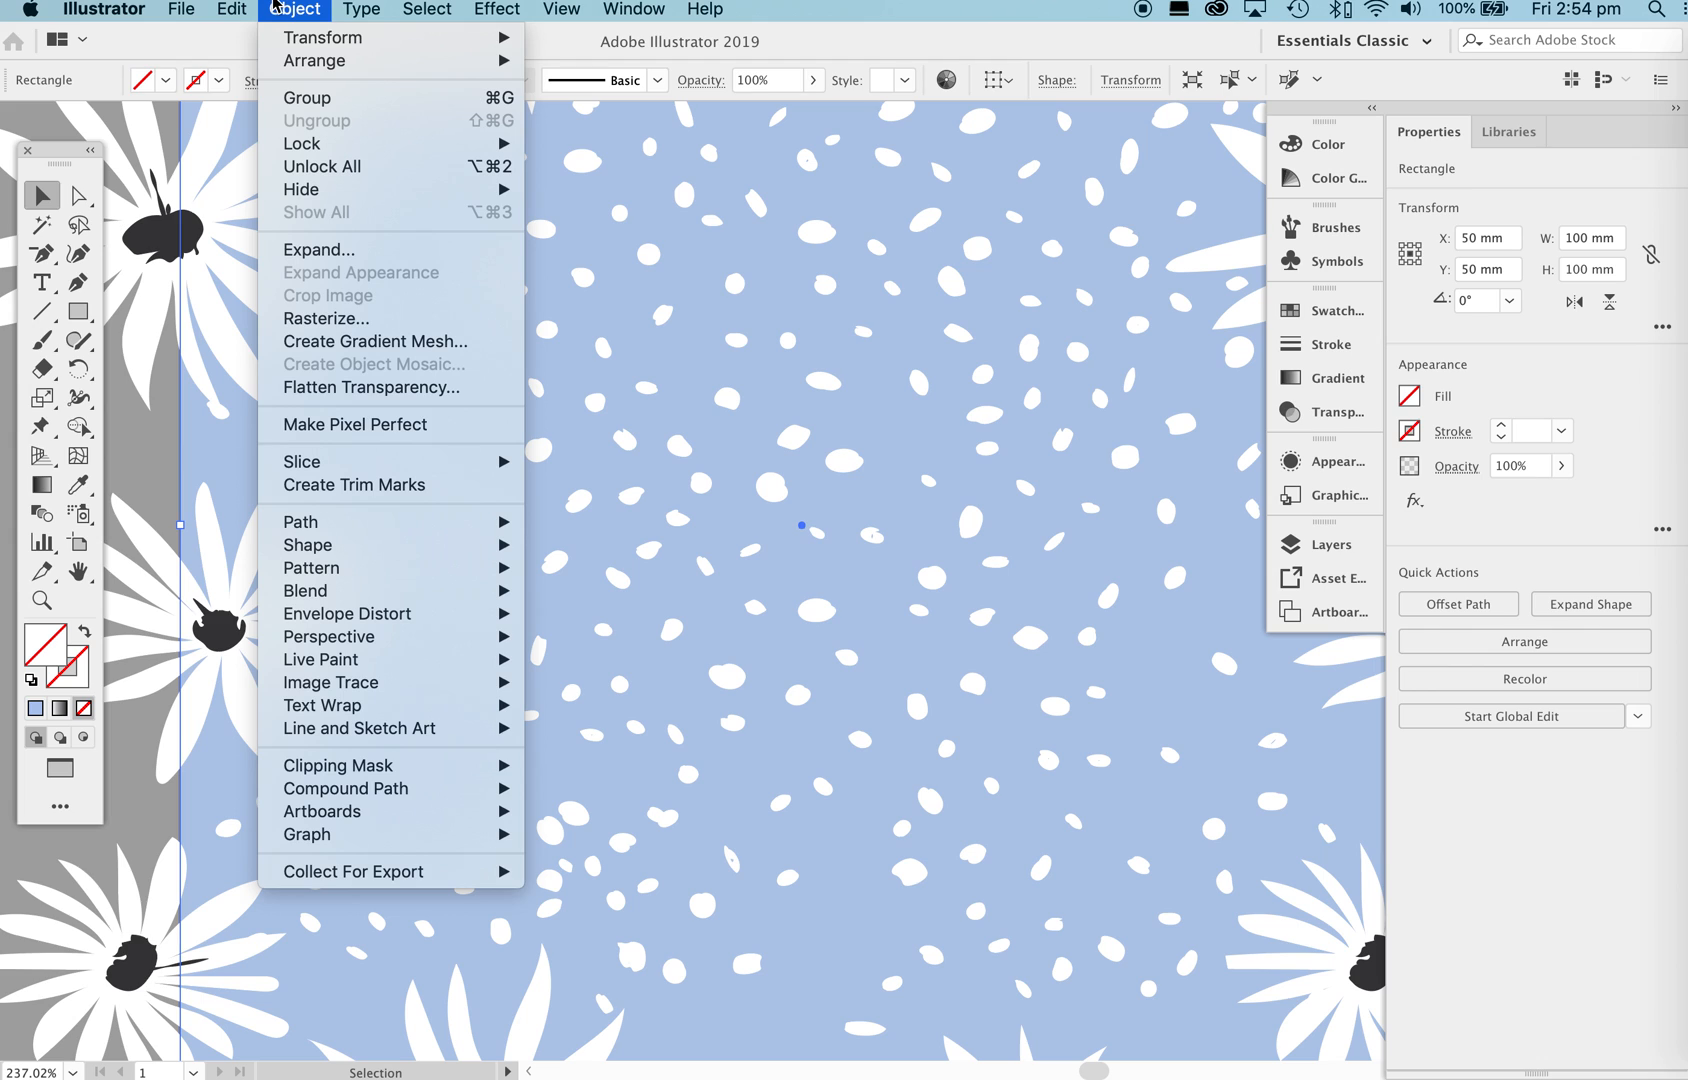
{"action": "mouse_move", "coordinate": [377, 143]}
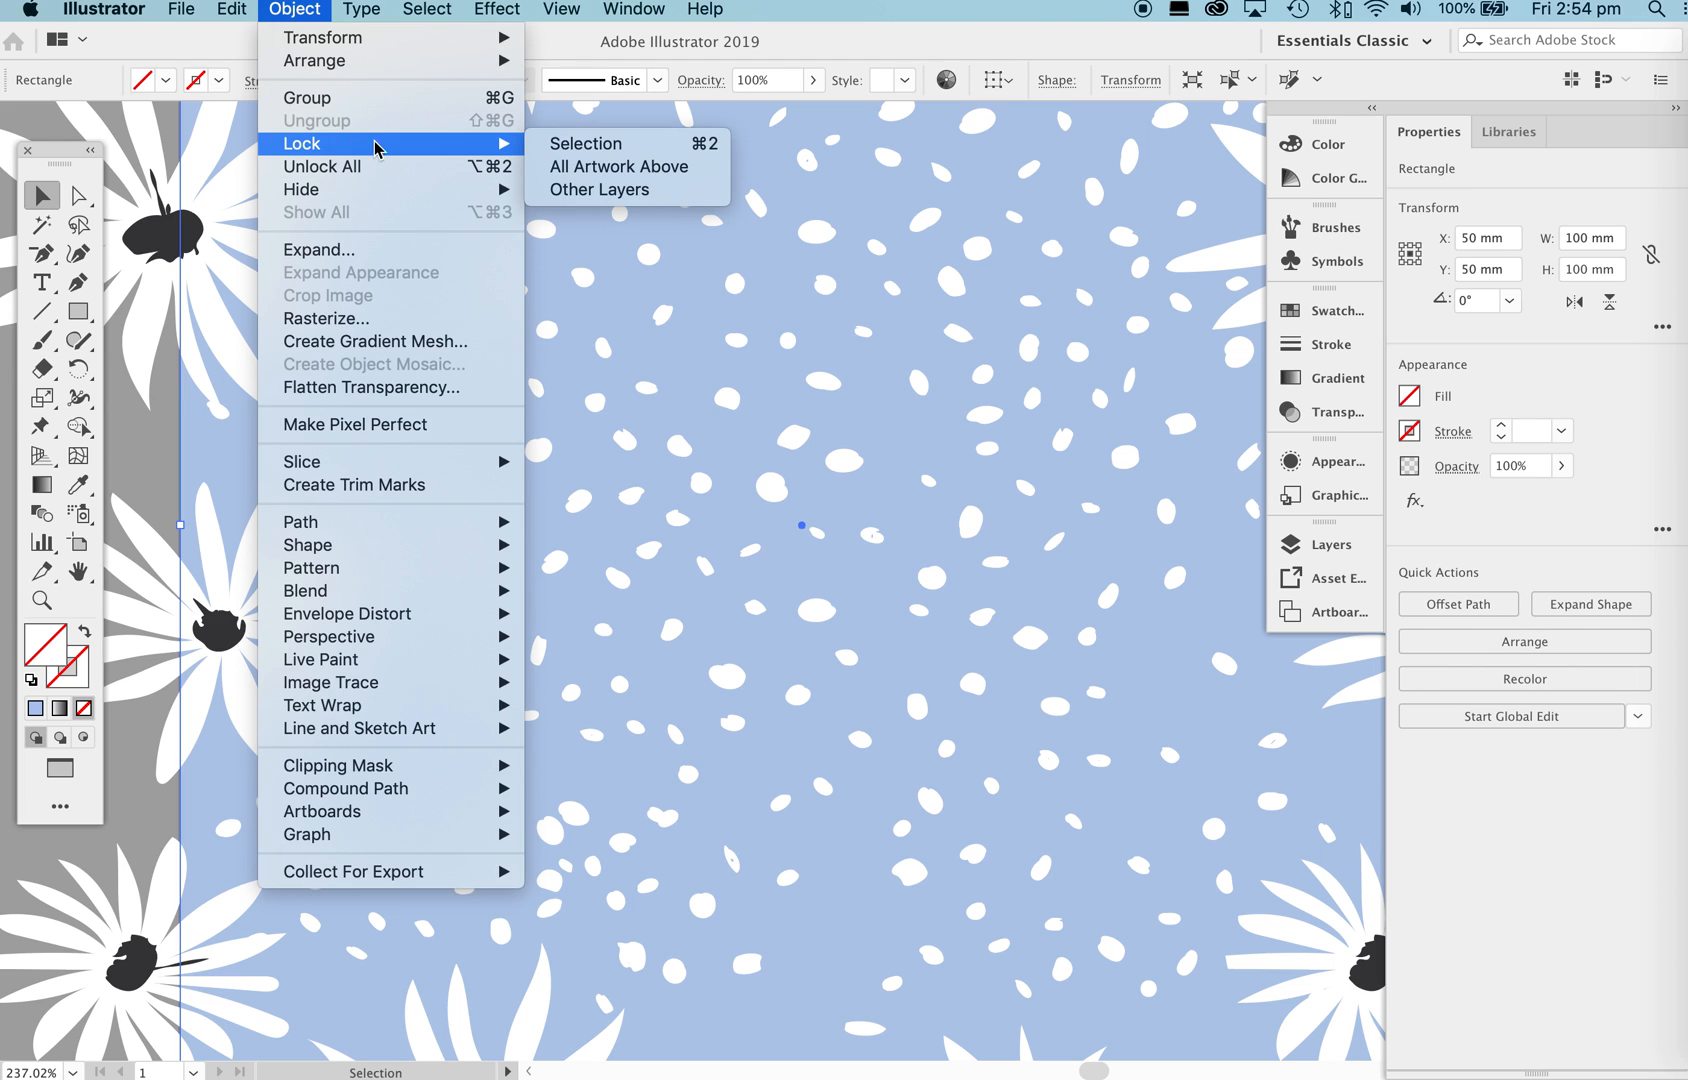
{"action": "left_click", "coordinate": [618, 147]}
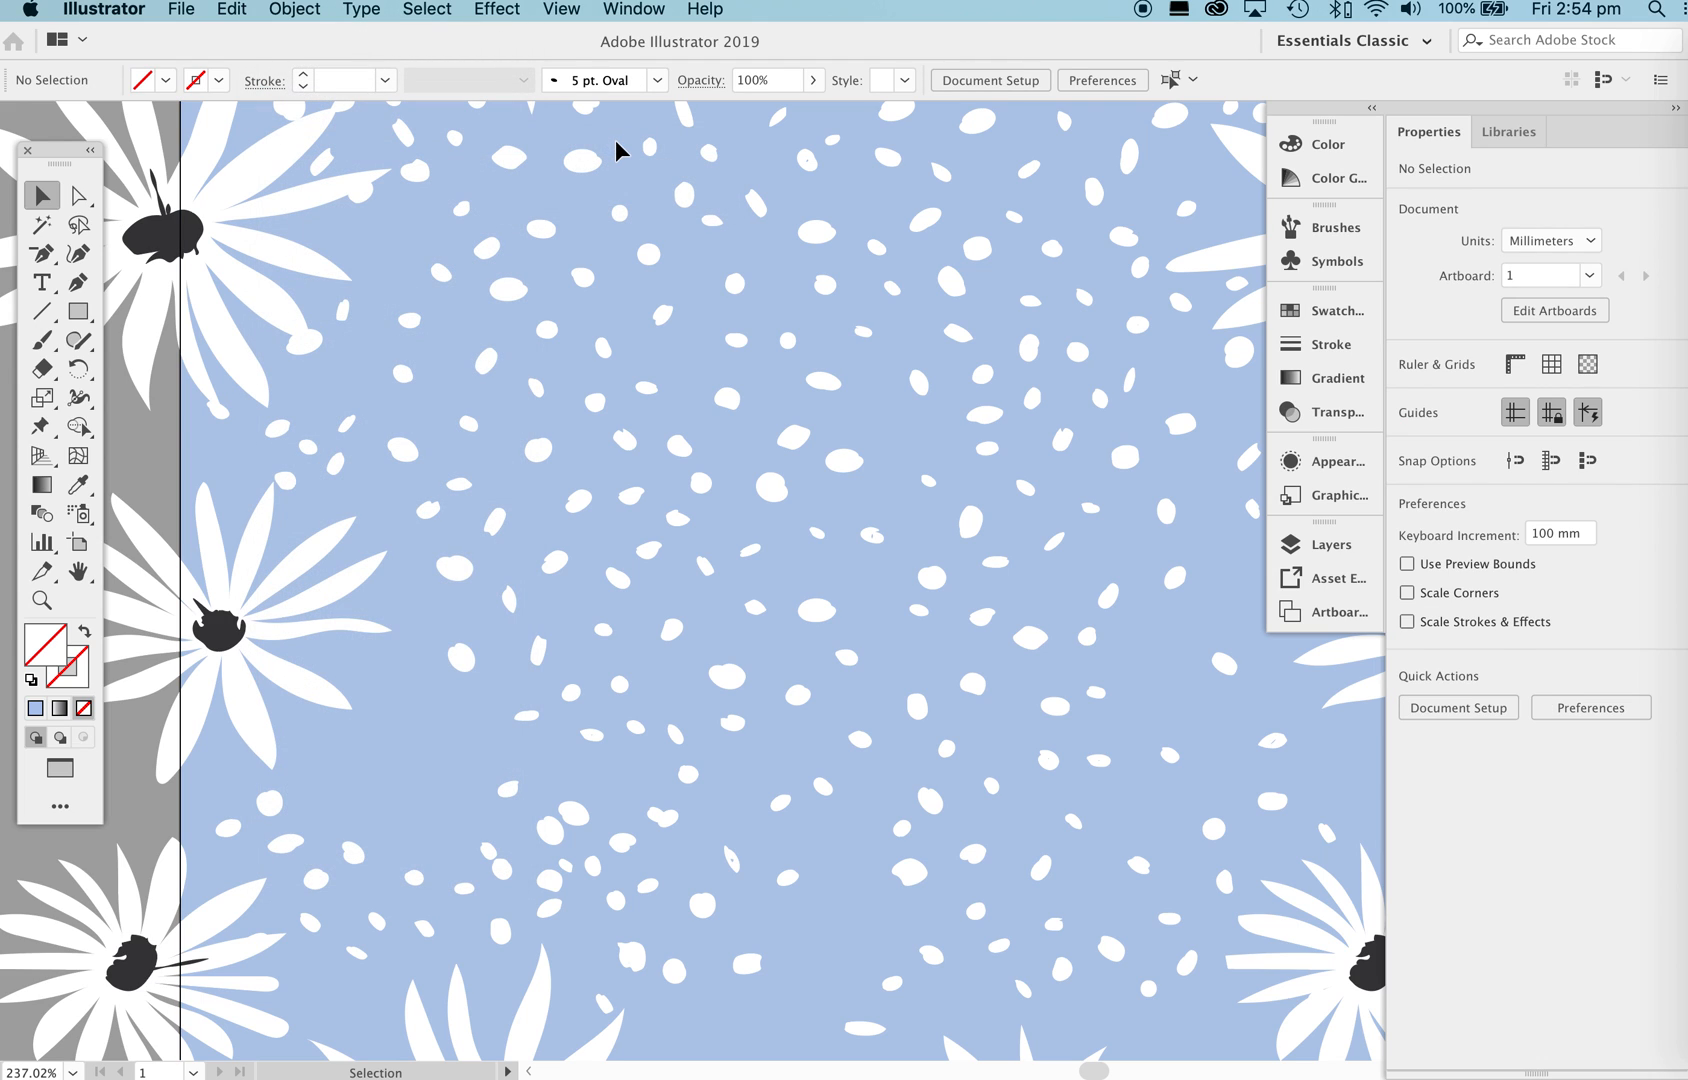
{"action": "left_click", "coordinate": [285, 10]}
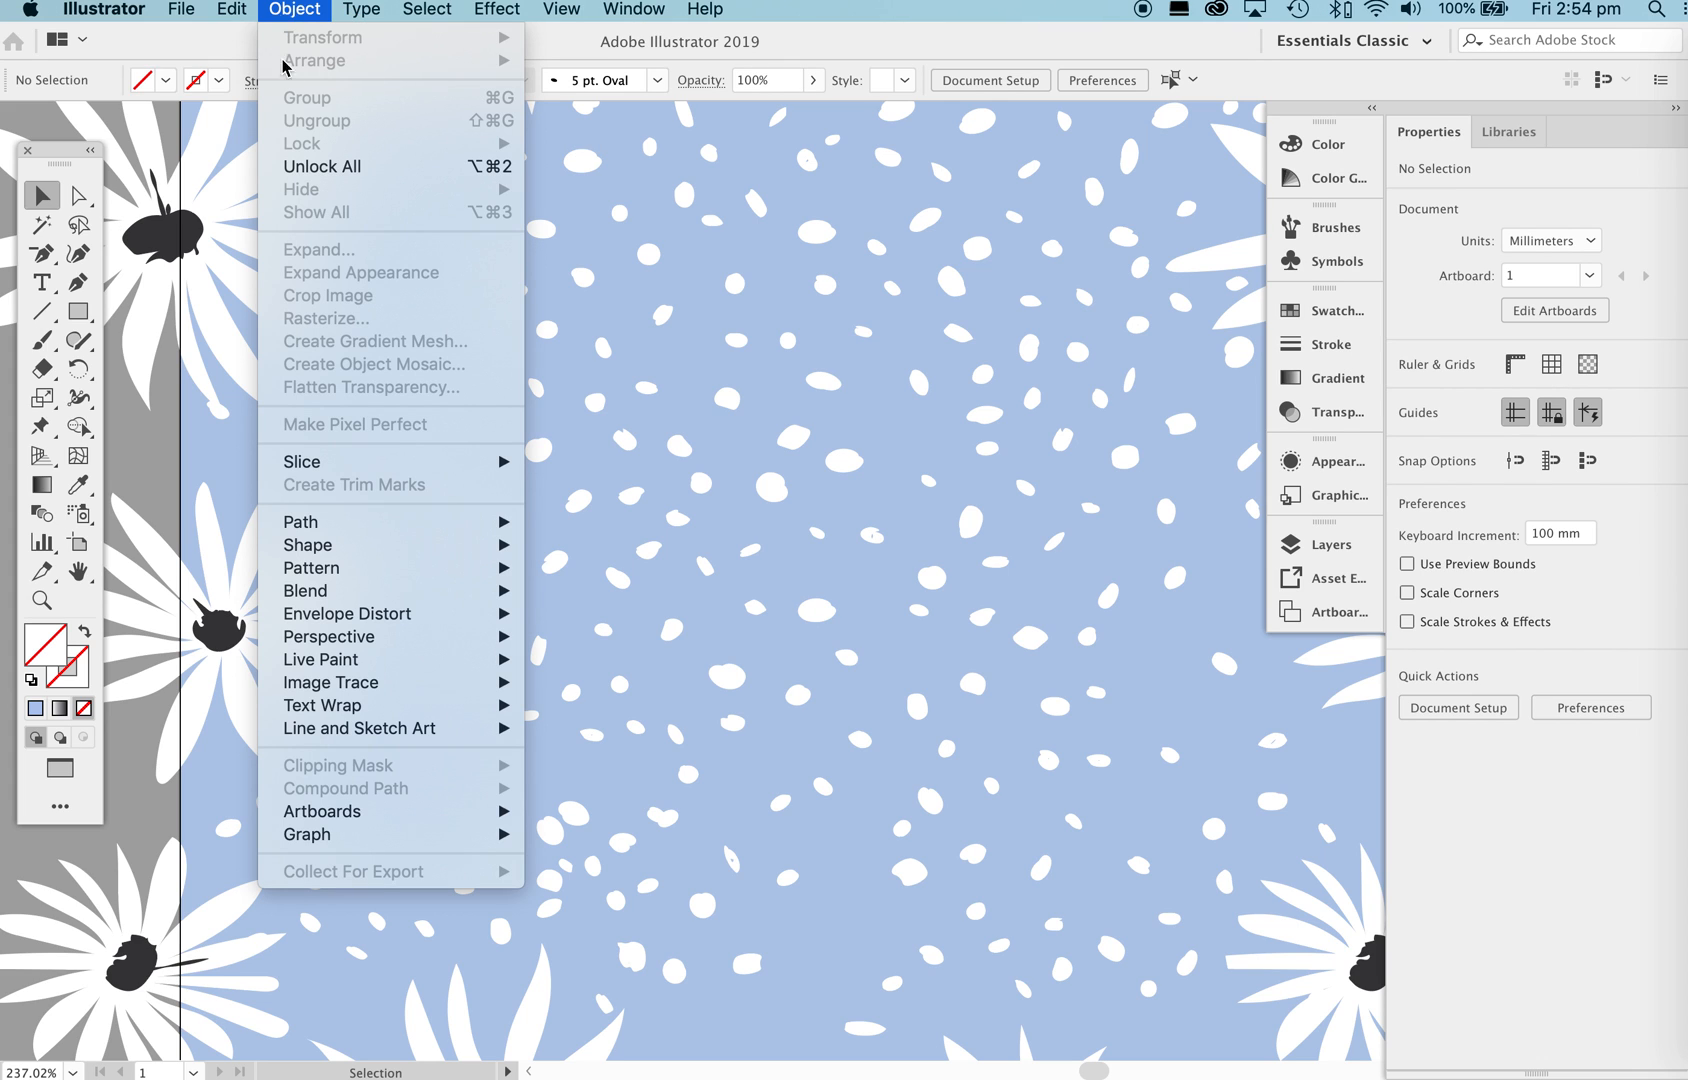
{"action": "left_click", "coordinate": [198, 443]}
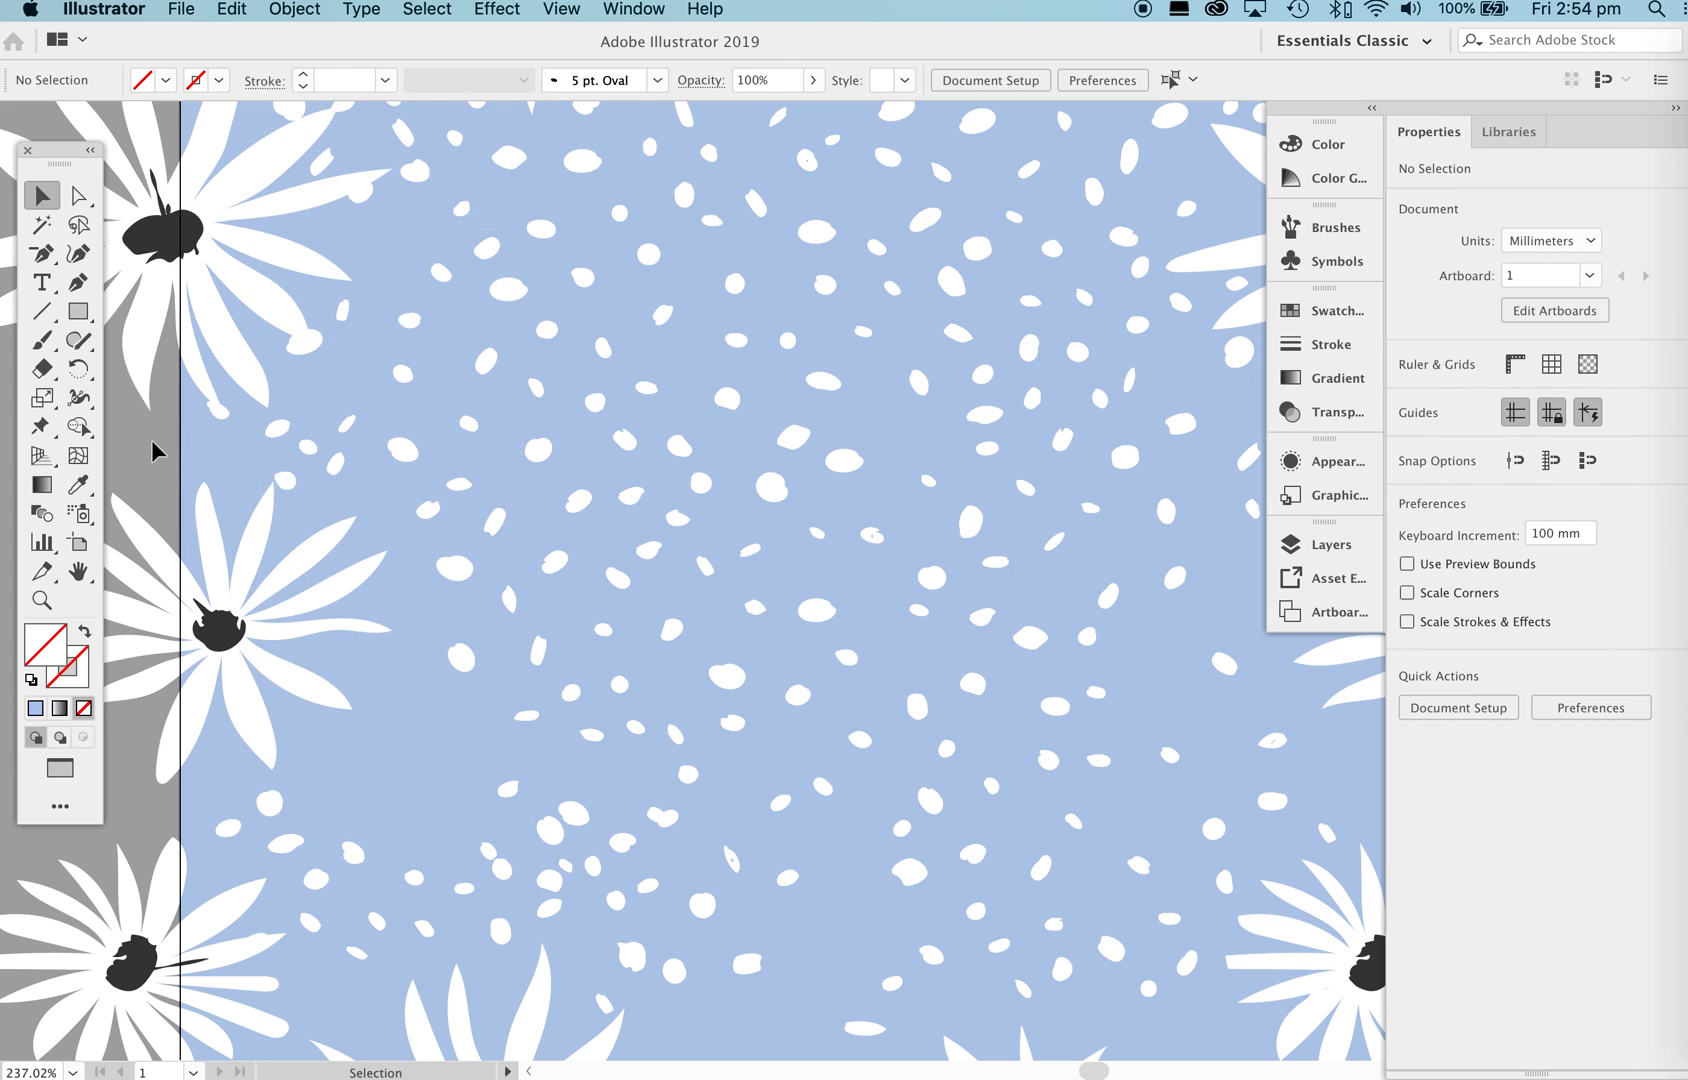
Move the dots touching the upper left-edge daisy off its petals and space out their neighbours, placing one at about X 16.5 mm, Y 49 mm.
{"action": "left_click_drag", "start_coordinate": [220, 411], "coordinate": [218, 454]}
{"action": "key", "text": "super+z"}
{"action": "left_click", "coordinate": [218, 454]}
{"action": "mouse_move", "coordinate": [208, 411]}
{"action": "left_mouse_down"}
{"action": "mouse_move", "coordinate": [183, 442]}
{"action": "mouse_move", "coordinate": [205, 427]}
{"action": "left_mouse_up"}
{"action": "left_click_drag", "start_coordinate": [313, 349], "coordinate": [356, 382]}
{"action": "left_click_drag", "start_coordinate": [305, 442], "coordinate": [366, 458]}
{"action": "left_click_drag", "start_coordinate": [357, 382], "coordinate": [383, 354]}
{"action": "left_click_drag", "start_coordinate": [464, 418], "coordinate": [388, 521]}
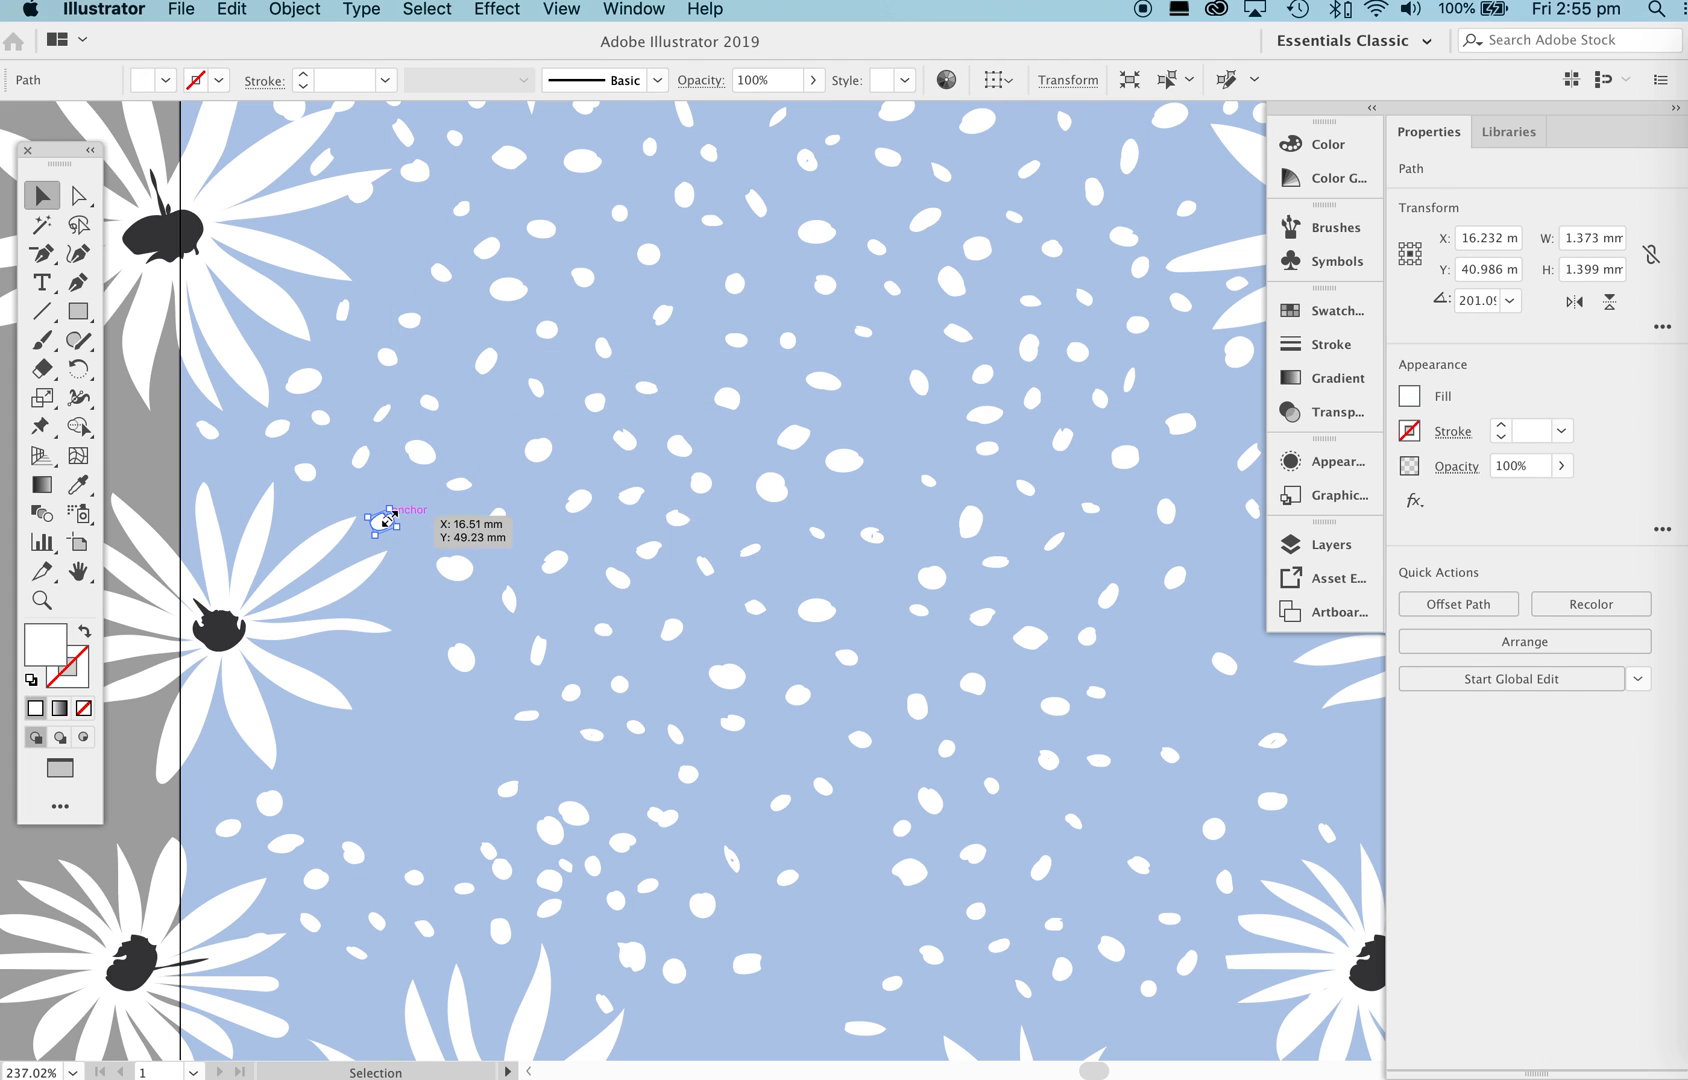
Spread the lower-left dot cluster into the space above it, placing dots at about X 34.1 mm, Y 72.8 mm and X 27.3 mm, Y 77.2 mm.
{"action": "left_click_drag", "start_coordinate": [355, 852], "coordinate": [356, 760]}
{"action": "left_click_drag", "start_coordinate": [291, 843], "coordinate": [348, 804]}
{"action": "left_click_drag", "start_coordinate": [488, 852], "coordinate": [557, 762]}
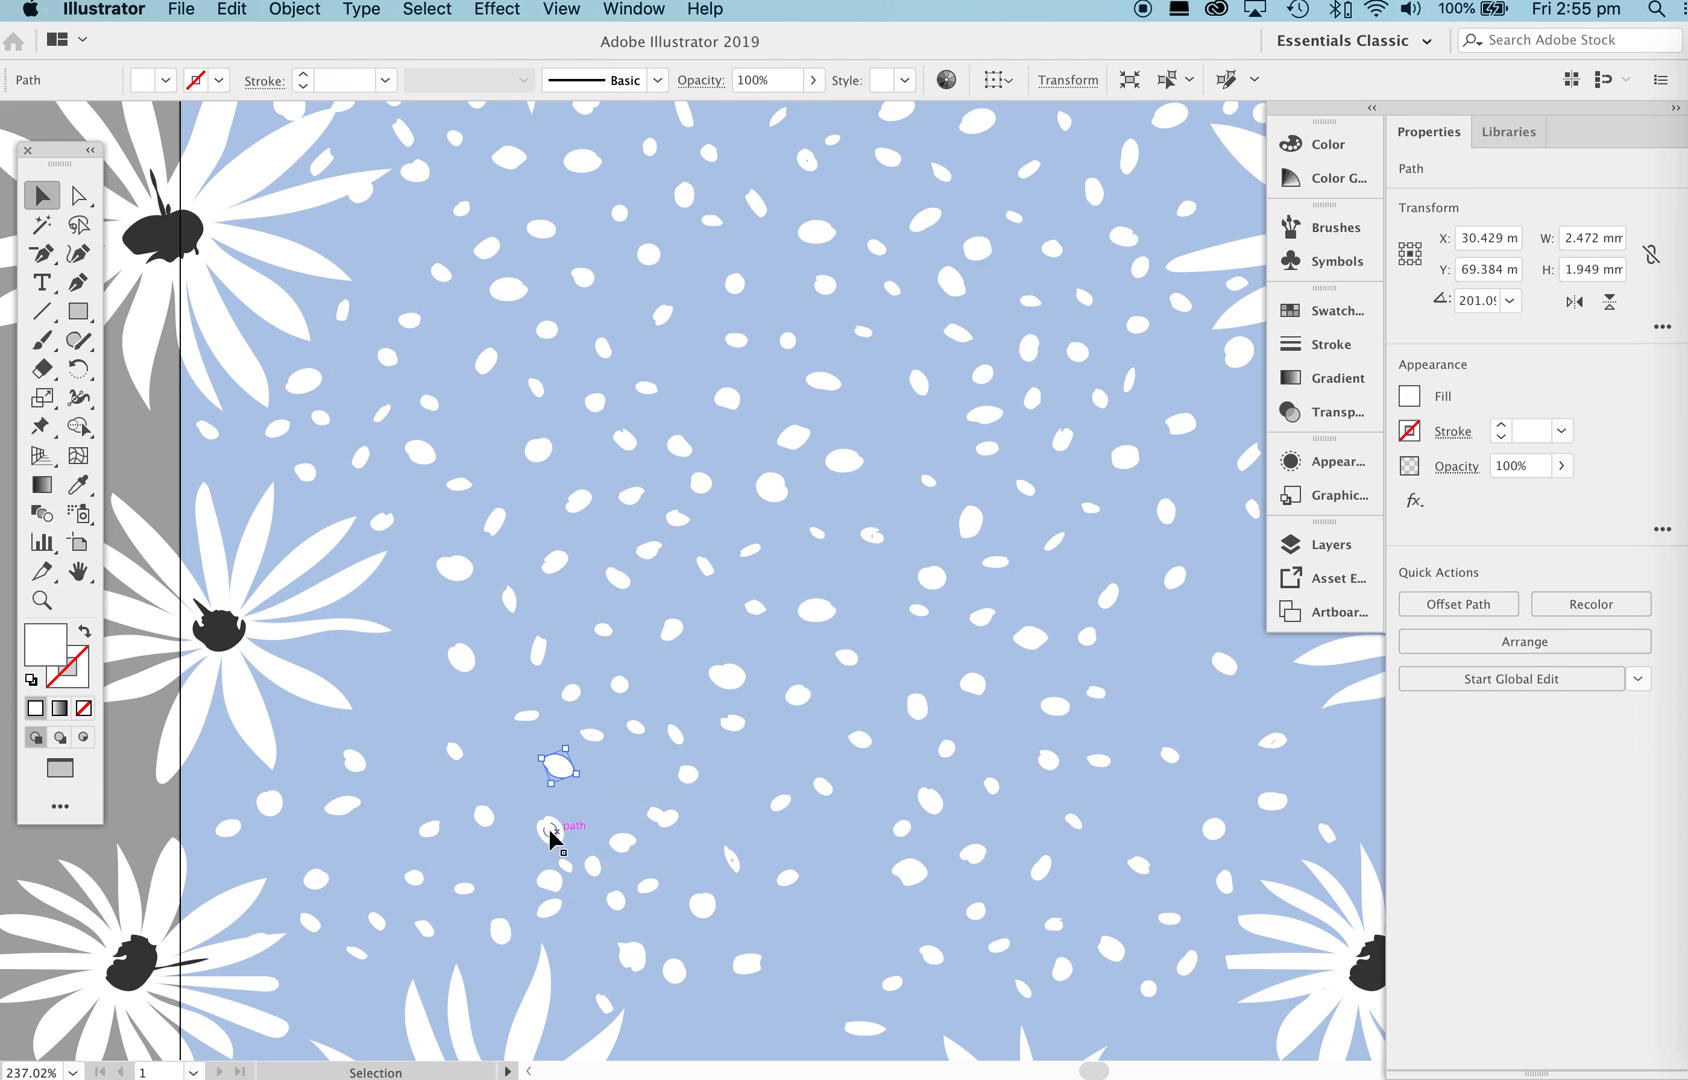
{"action": "left_click_drag", "start_coordinate": [548, 828], "coordinate": [592, 806]}
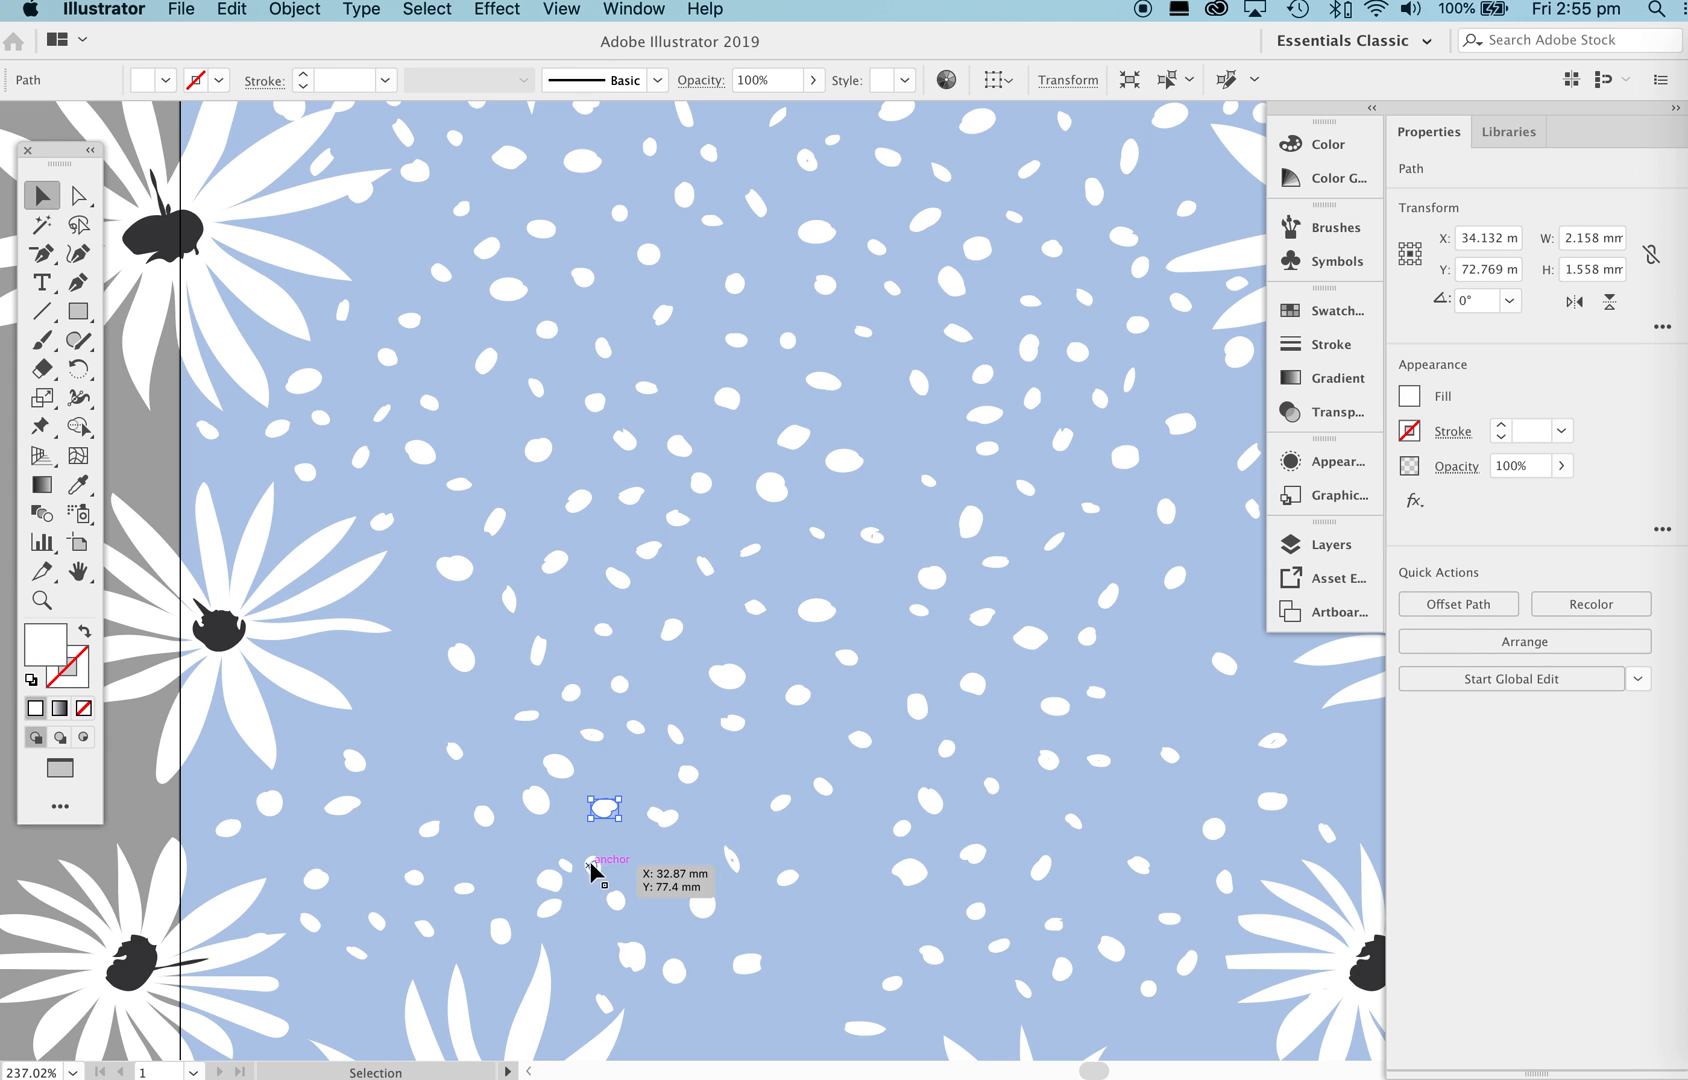
{"action": "left_click", "coordinate": [637, 851]}
{"action": "left_click_drag", "start_coordinate": [551, 877], "coordinate": [520, 859]}
{"action": "key", "text": "z"}
{"action": "left_click_drag", "start_coordinate": [648, 604], "coordinate": [729, 685]}
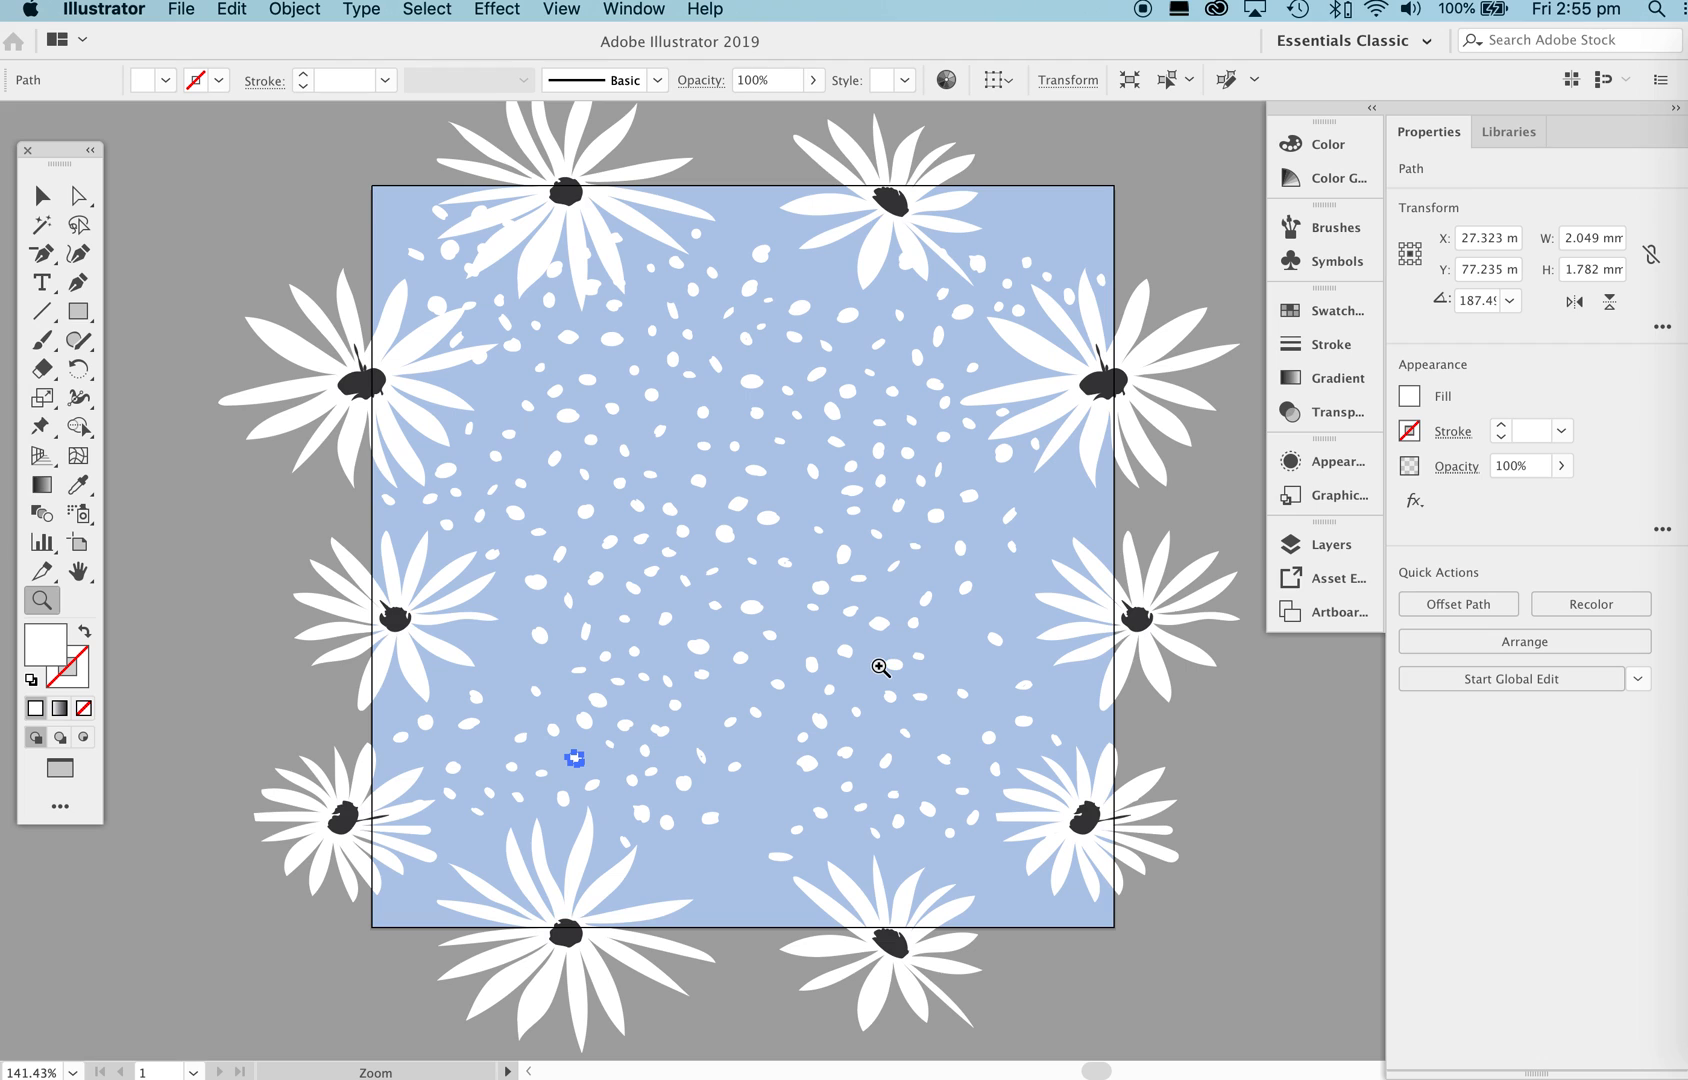
{"action": "key", "text": "v"}
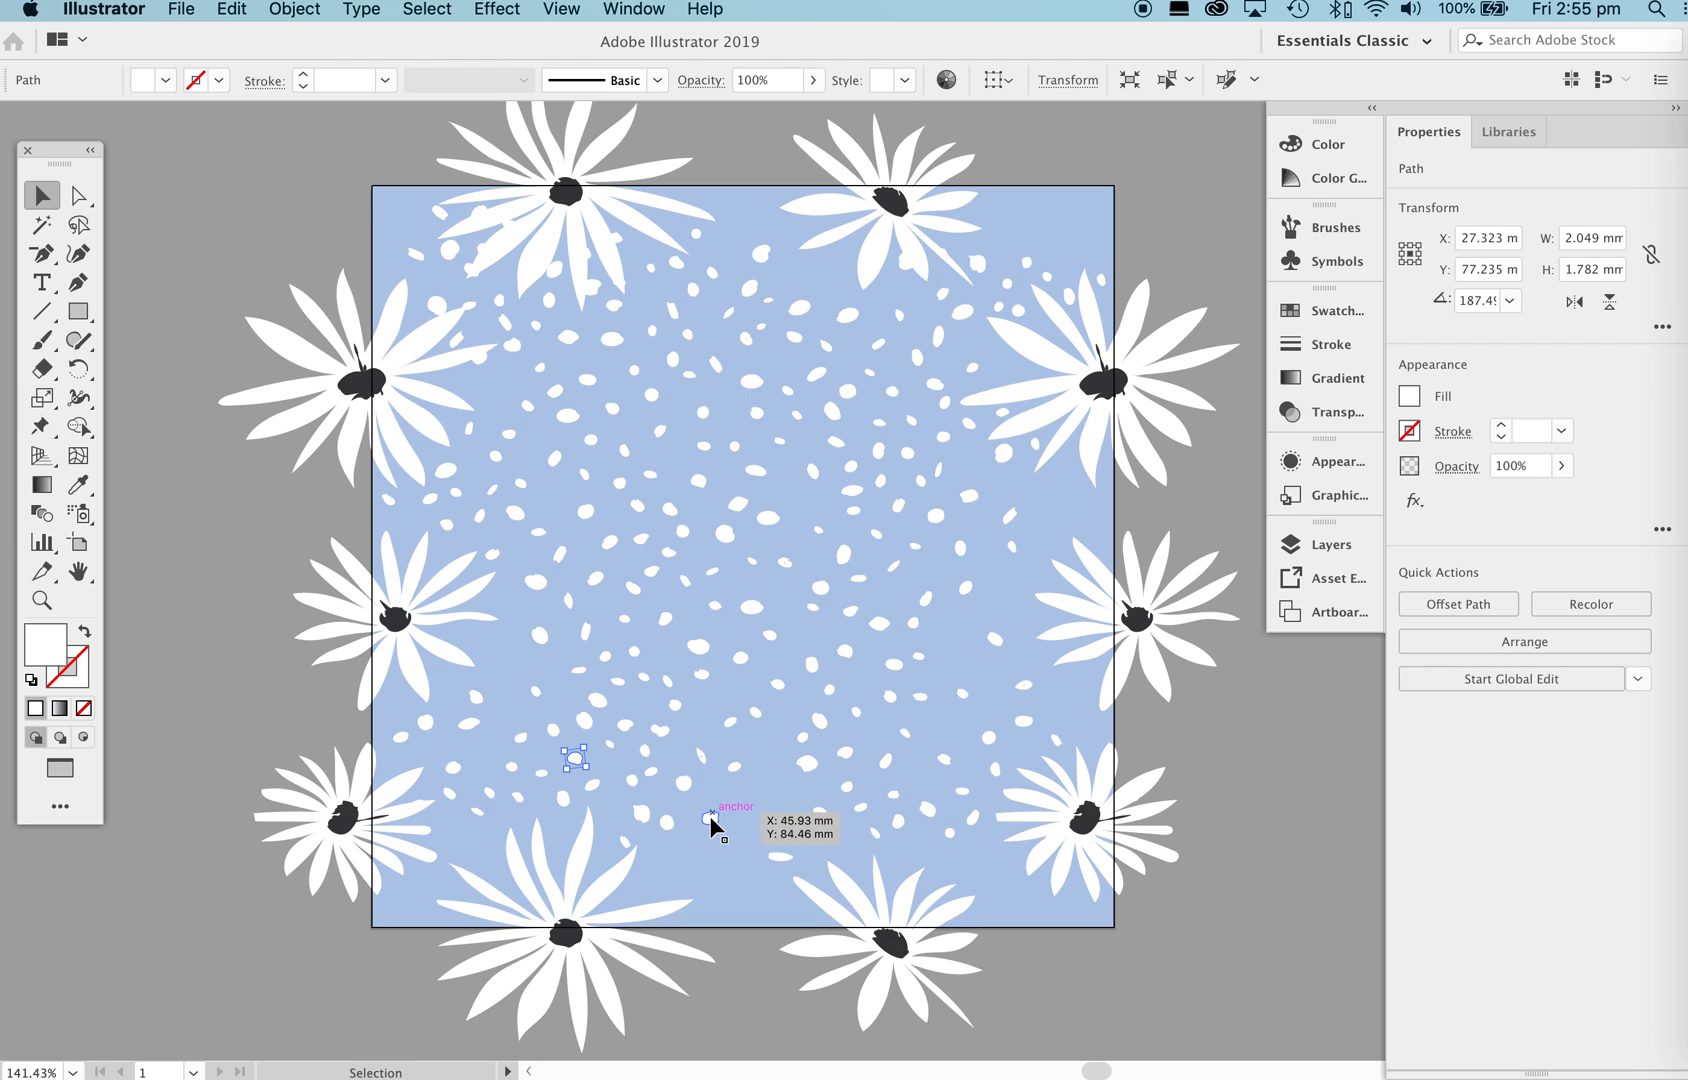
Redistribute dots around the tile's centre, placing a small one at about X 56 mm, Y 54.7 mm and a larger one at about X 58.1 mm, Y 42.7 mm.
{"action": "mouse_move", "coordinate": [662, 788]}
{"action": "left_mouse_down"}
{"action": "mouse_move", "coordinate": [672, 713]}
{"action": "mouse_move", "coordinate": [769, 591]}
{"action": "mouse_move", "coordinate": [792, 596]}
{"action": "left_mouse_up"}
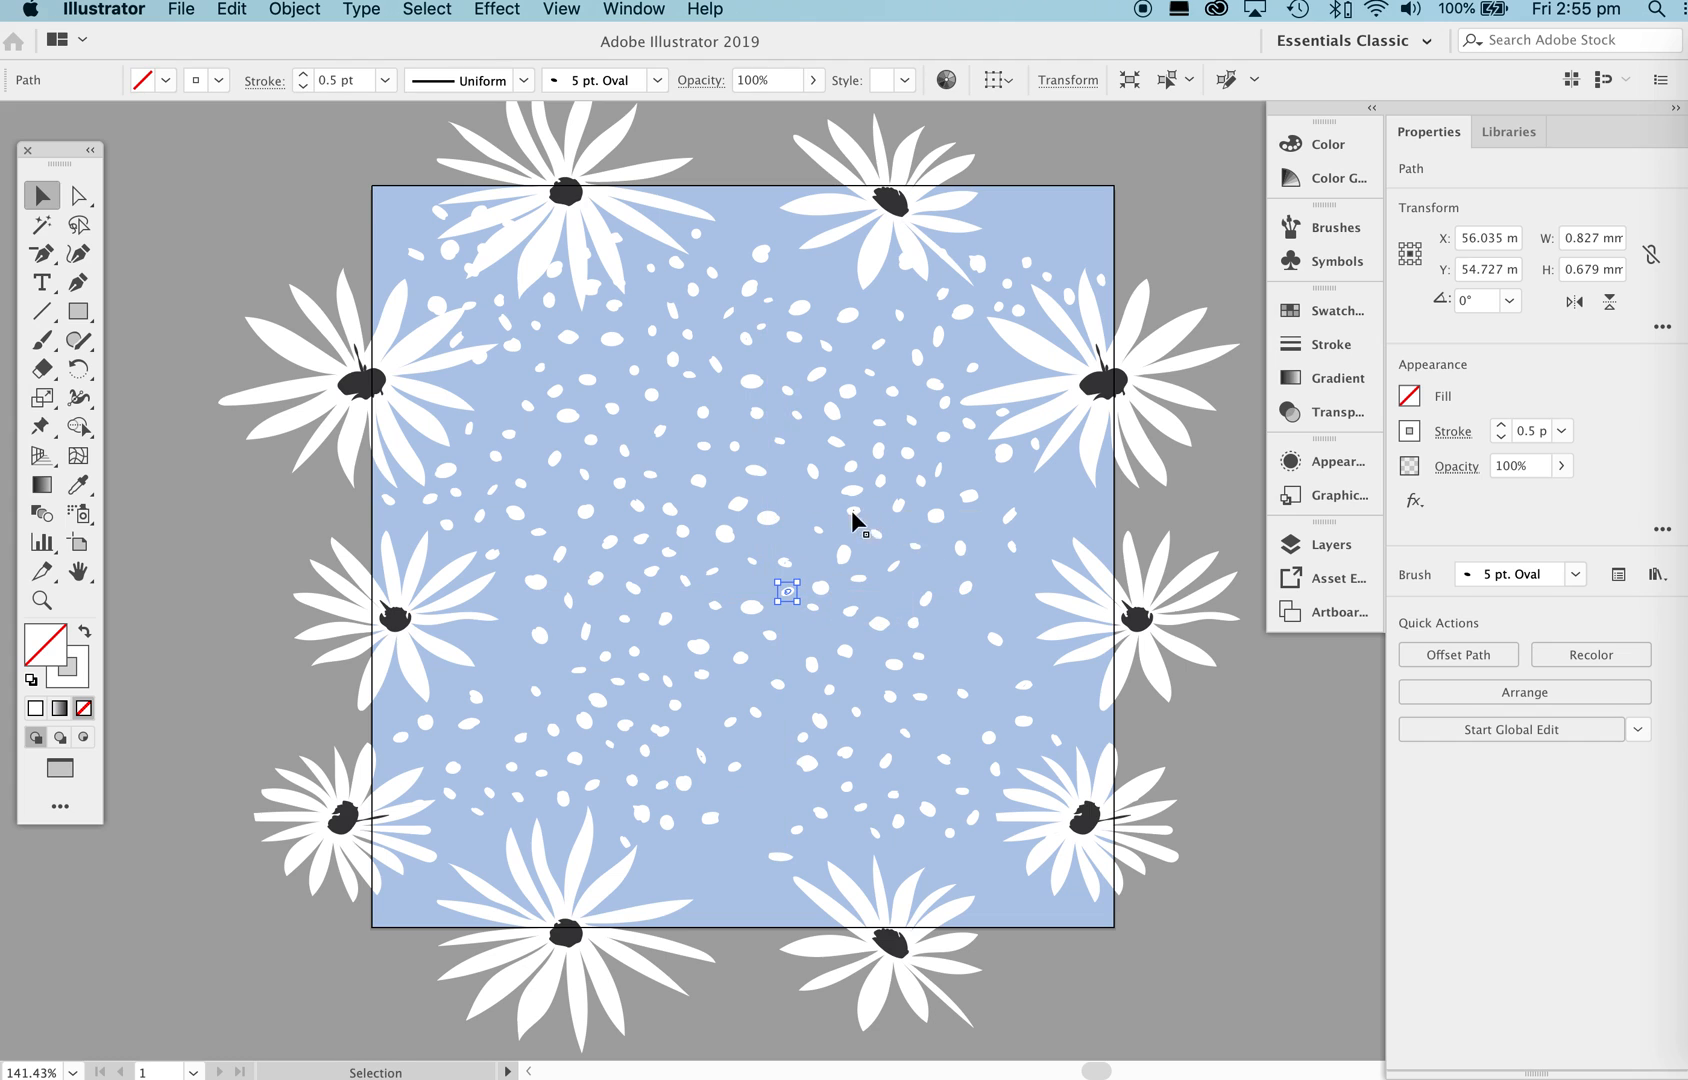
{"action": "left_click_drag", "start_coordinate": [766, 517], "coordinate": [801, 502]}
{"action": "left_click", "coordinate": [739, 508]}
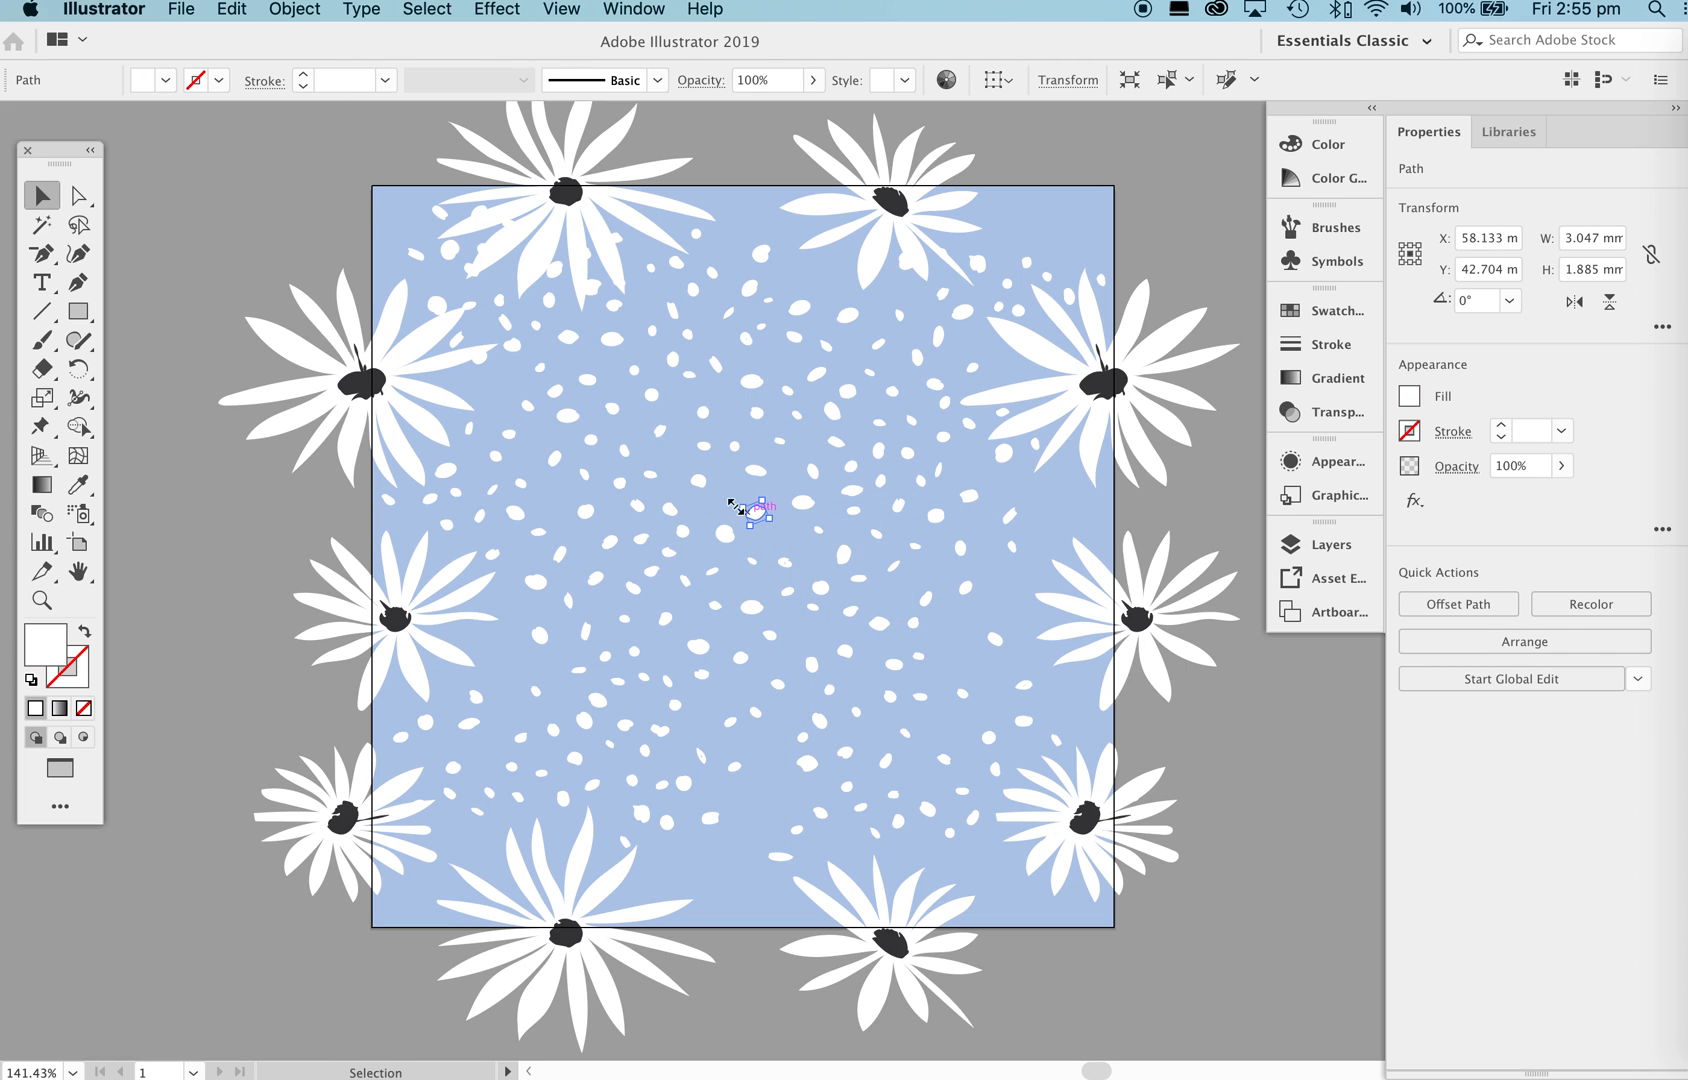
{"action": "left_click_drag", "start_coordinate": [755, 413], "coordinate": [732, 492]}
{"action": "left_click", "coordinate": [1007, 603]}
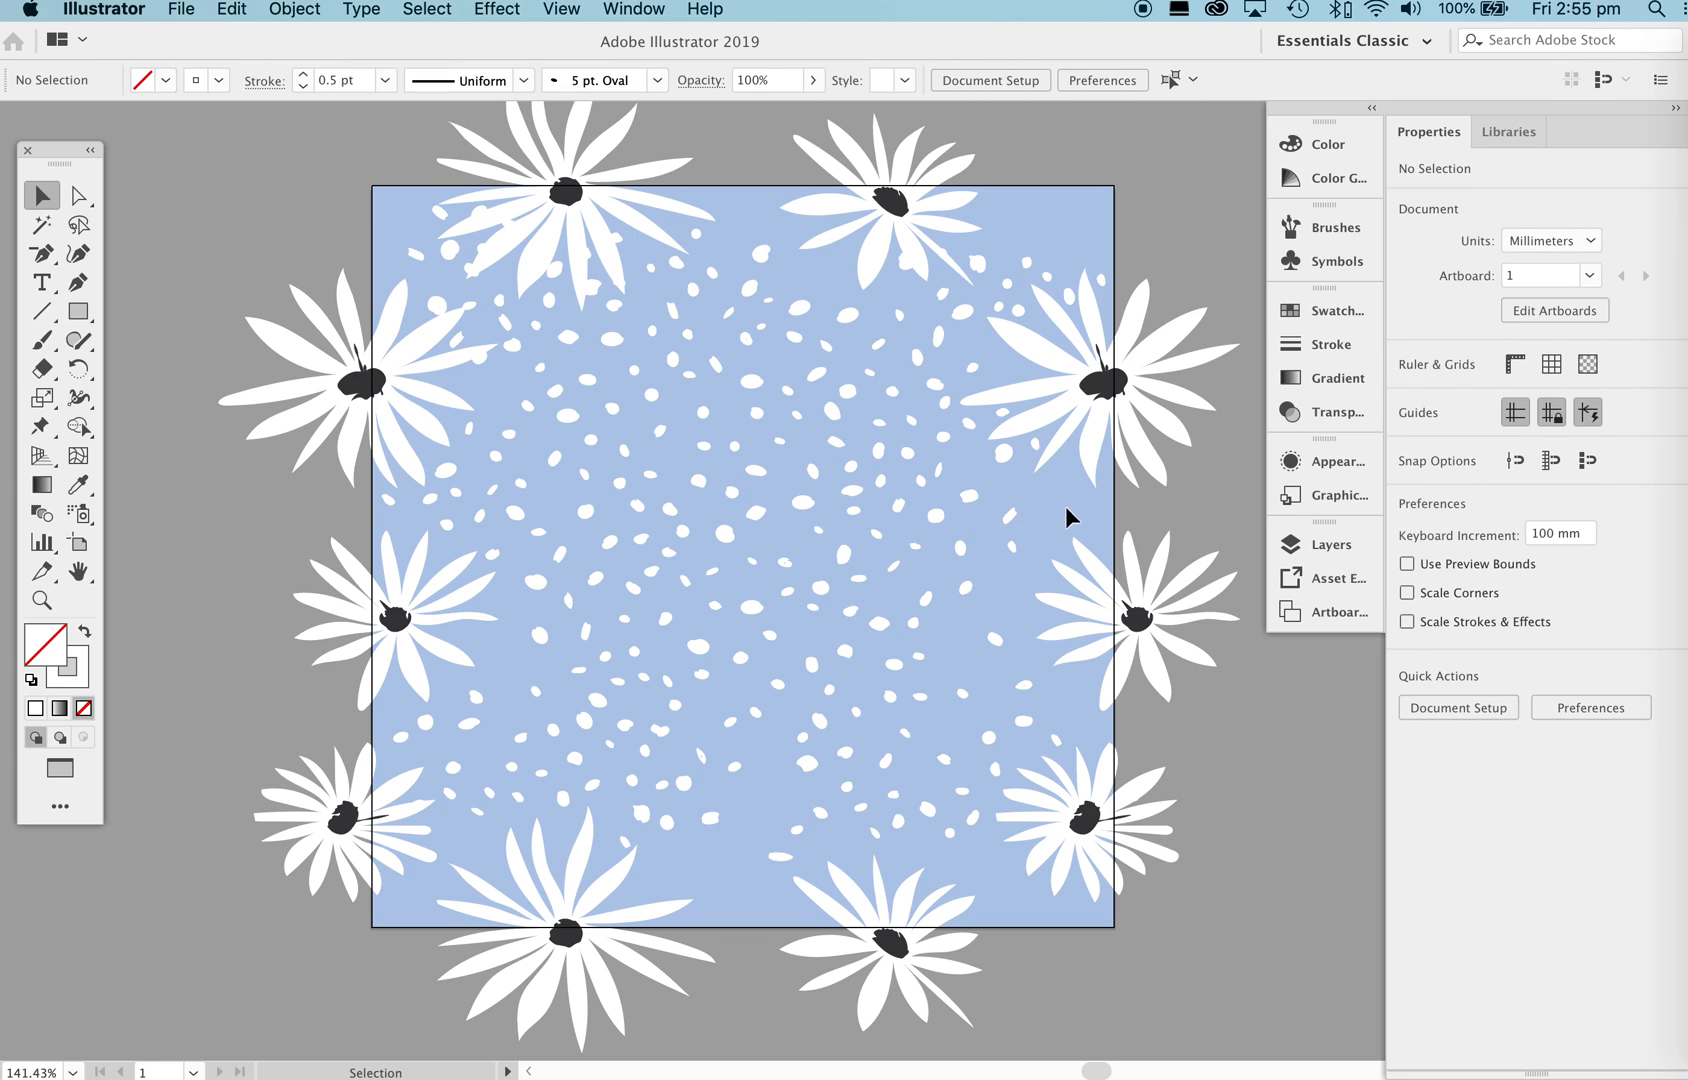
Fill the sparse areas between the right-edge daisies and in the upper centre with dots, placing one at about X 75.9 mm, Y 63.1 mm.
{"action": "mouse_move", "coordinate": [500, 392]}
{"action": "left_mouse_down"}
{"action": "mouse_move", "coordinate": [576, 426]}
{"action": "mouse_move", "coordinate": [1082, 522]}
{"action": "mouse_move", "coordinate": [1098, 480]}
{"action": "mouse_move", "coordinate": [1046, 546]}
{"action": "mouse_move", "coordinate": [1027, 520]}
{"action": "left_mouse_up"}
{"action": "left_click", "coordinate": [1017, 640]}
{"action": "left_click_drag", "start_coordinate": [1009, 519], "coordinate": [999, 513]}
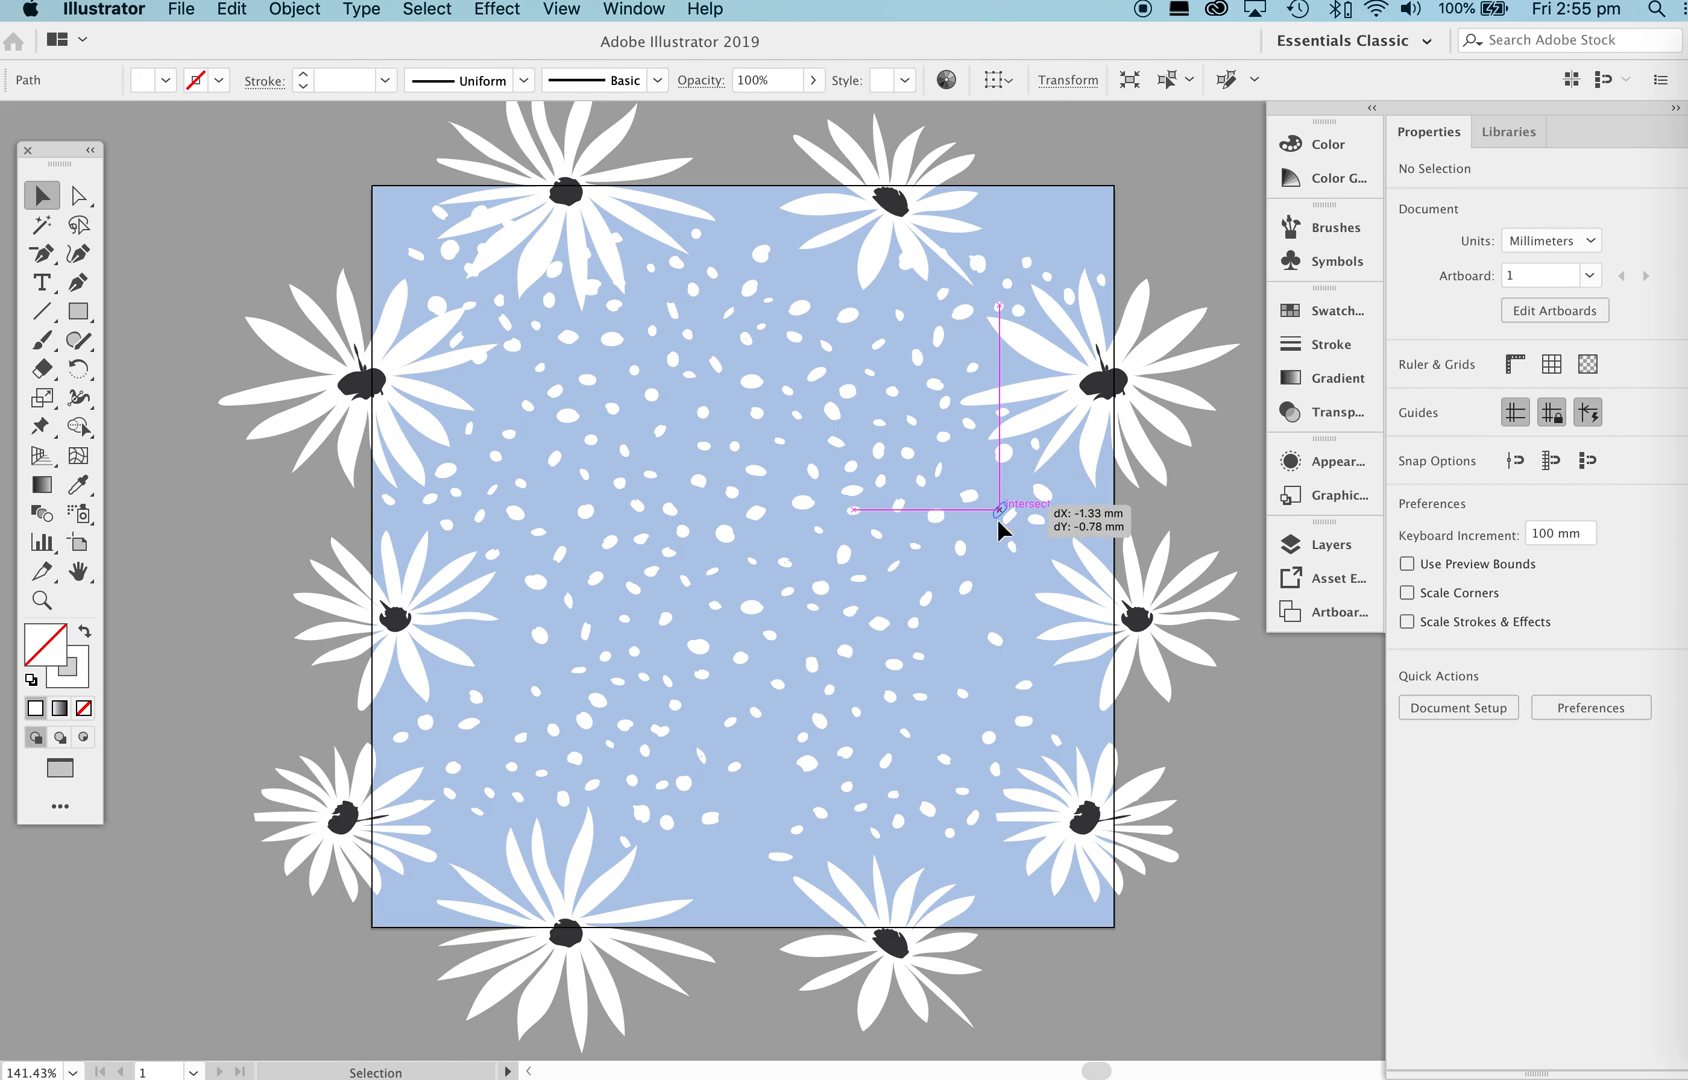
{"action": "left_click_drag", "start_coordinate": [919, 658], "coordinate": [936, 656]}
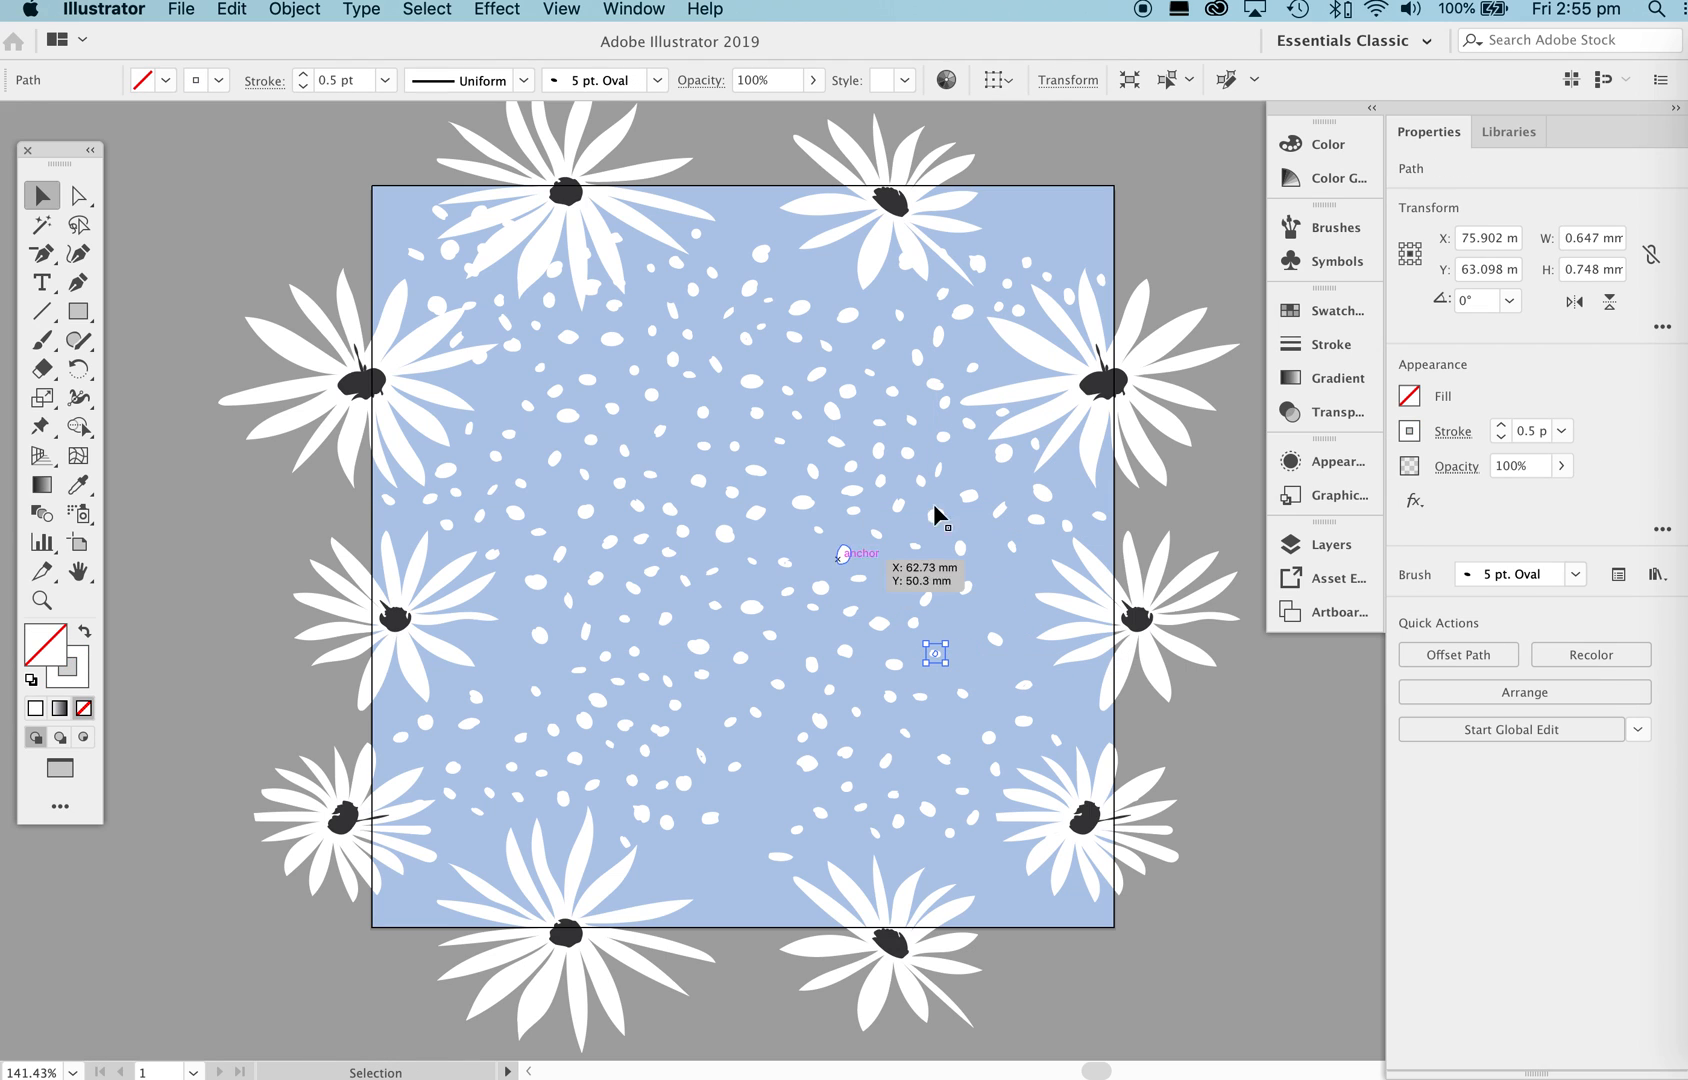
{"action": "left_click_drag", "start_coordinate": [481, 358], "coordinate": [840, 332]}
Move dots off the top-left daisy's petals, including ones to about X 6.7 mm, Y 4.9 mm and X 17.1 mm, Y 12.4 mm.
{"action": "key", "text": "z"}
{"action": "key", "text": "v"}
{"action": "mouse_move", "coordinate": [533, 262]}
{"action": "left_mouse_down"}
{"action": "mouse_move", "coordinate": [552, 258]}
{"action": "mouse_move", "coordinate": [503, 266]}
{"action": "mouse_move", "coordinate": [478, 367]}
{"action": "left_mouse_up"}
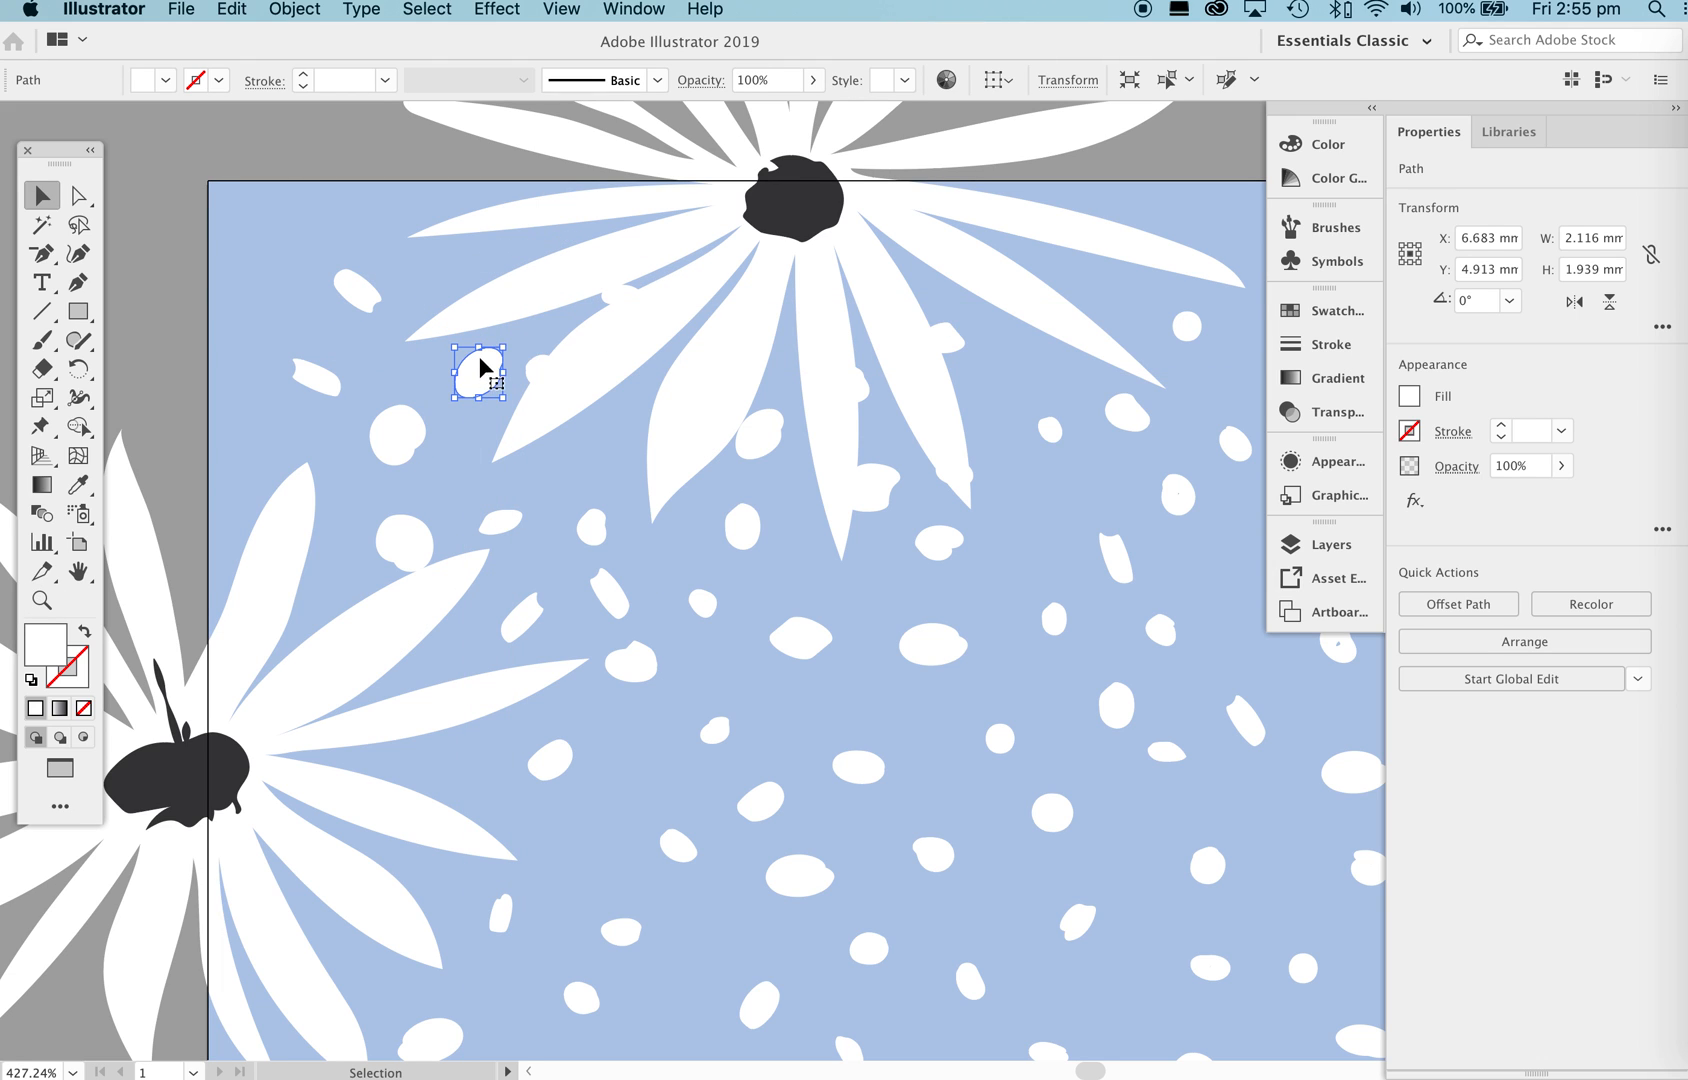
{"action": "left_click", "coordinate": [621, 296]}
{"action": "left_click_drag", "start_coordinate": [621, 300], "coordinate": [595, 463]}
Space out the dots beside the upper left-edge daisy, placing ones at about X 23.2 mm, Y 40.6 mm and X 24 mm, Y 33.2 mm.
{"action": "key", "text": "z"}
{"action": "left_click", "coordinate": [768, 521], "text": "alt"}
{"action": "left_click_drag", "start_coordinate": [768, 521], "coordinate": [644, 577]}
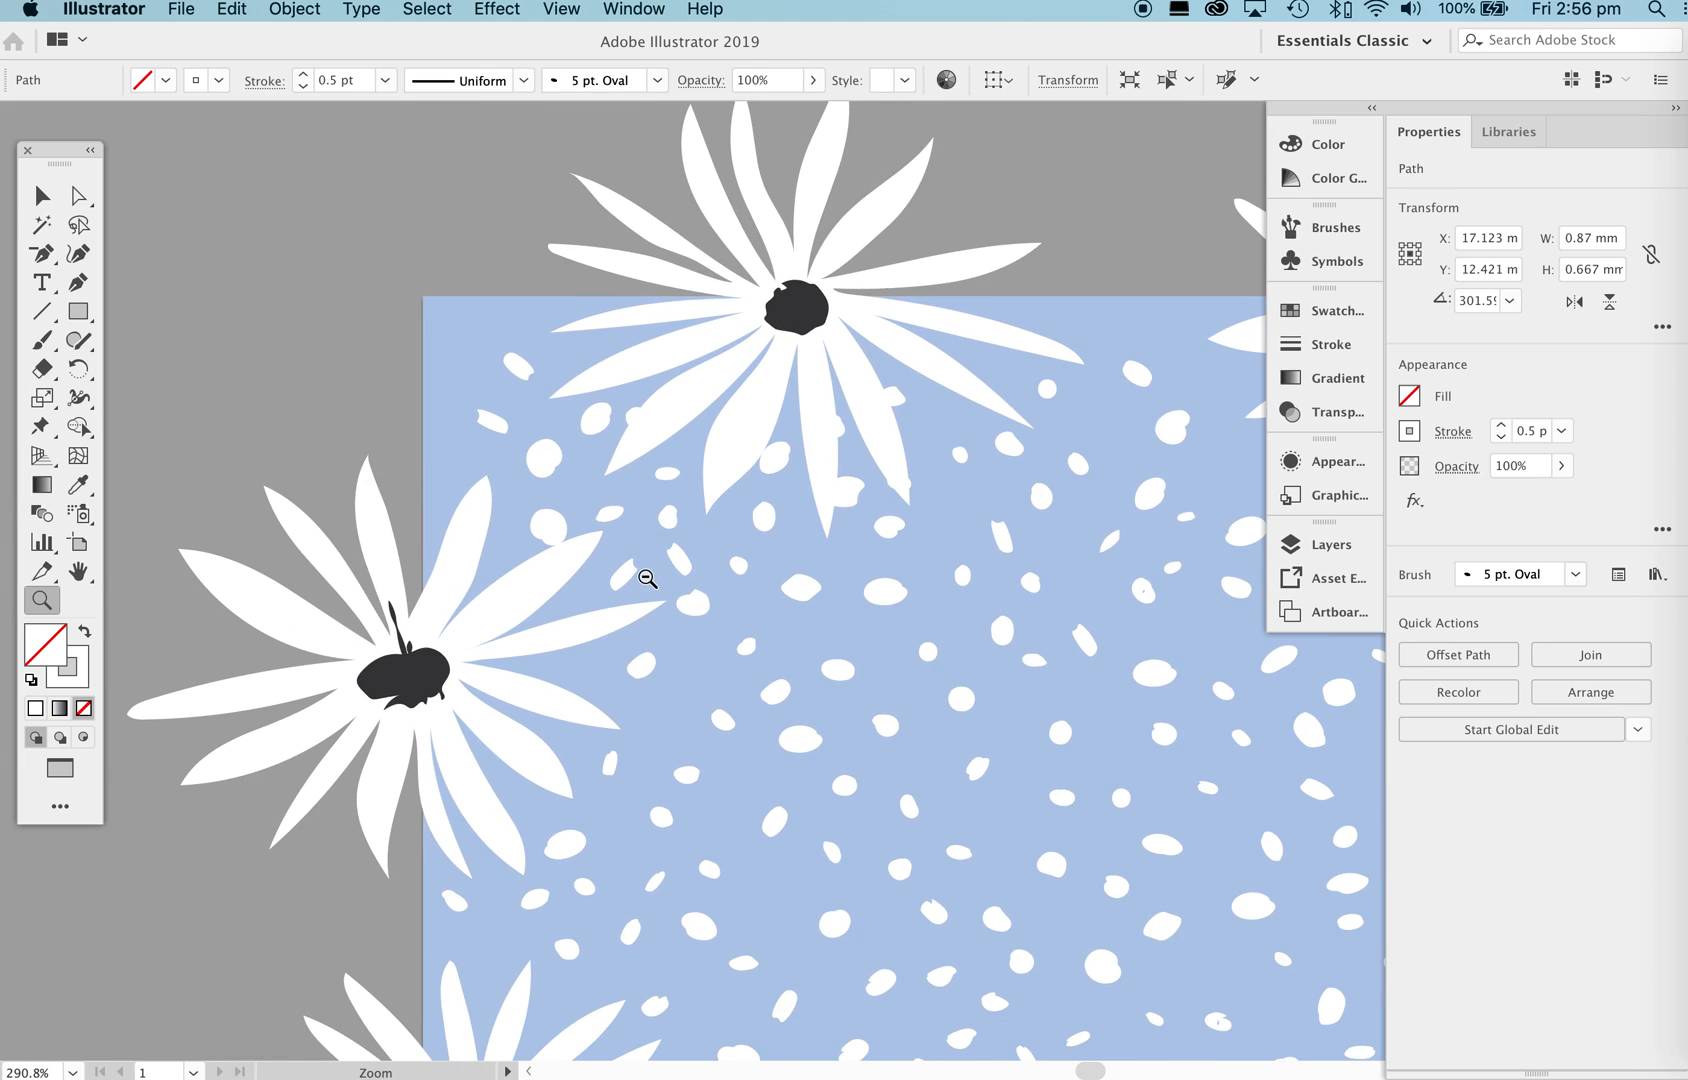
{"action": "key", "text": "v"}
{"action": "left_click_drag", "start_coordinate": [759, 566], "coordinate": [664, 398]}
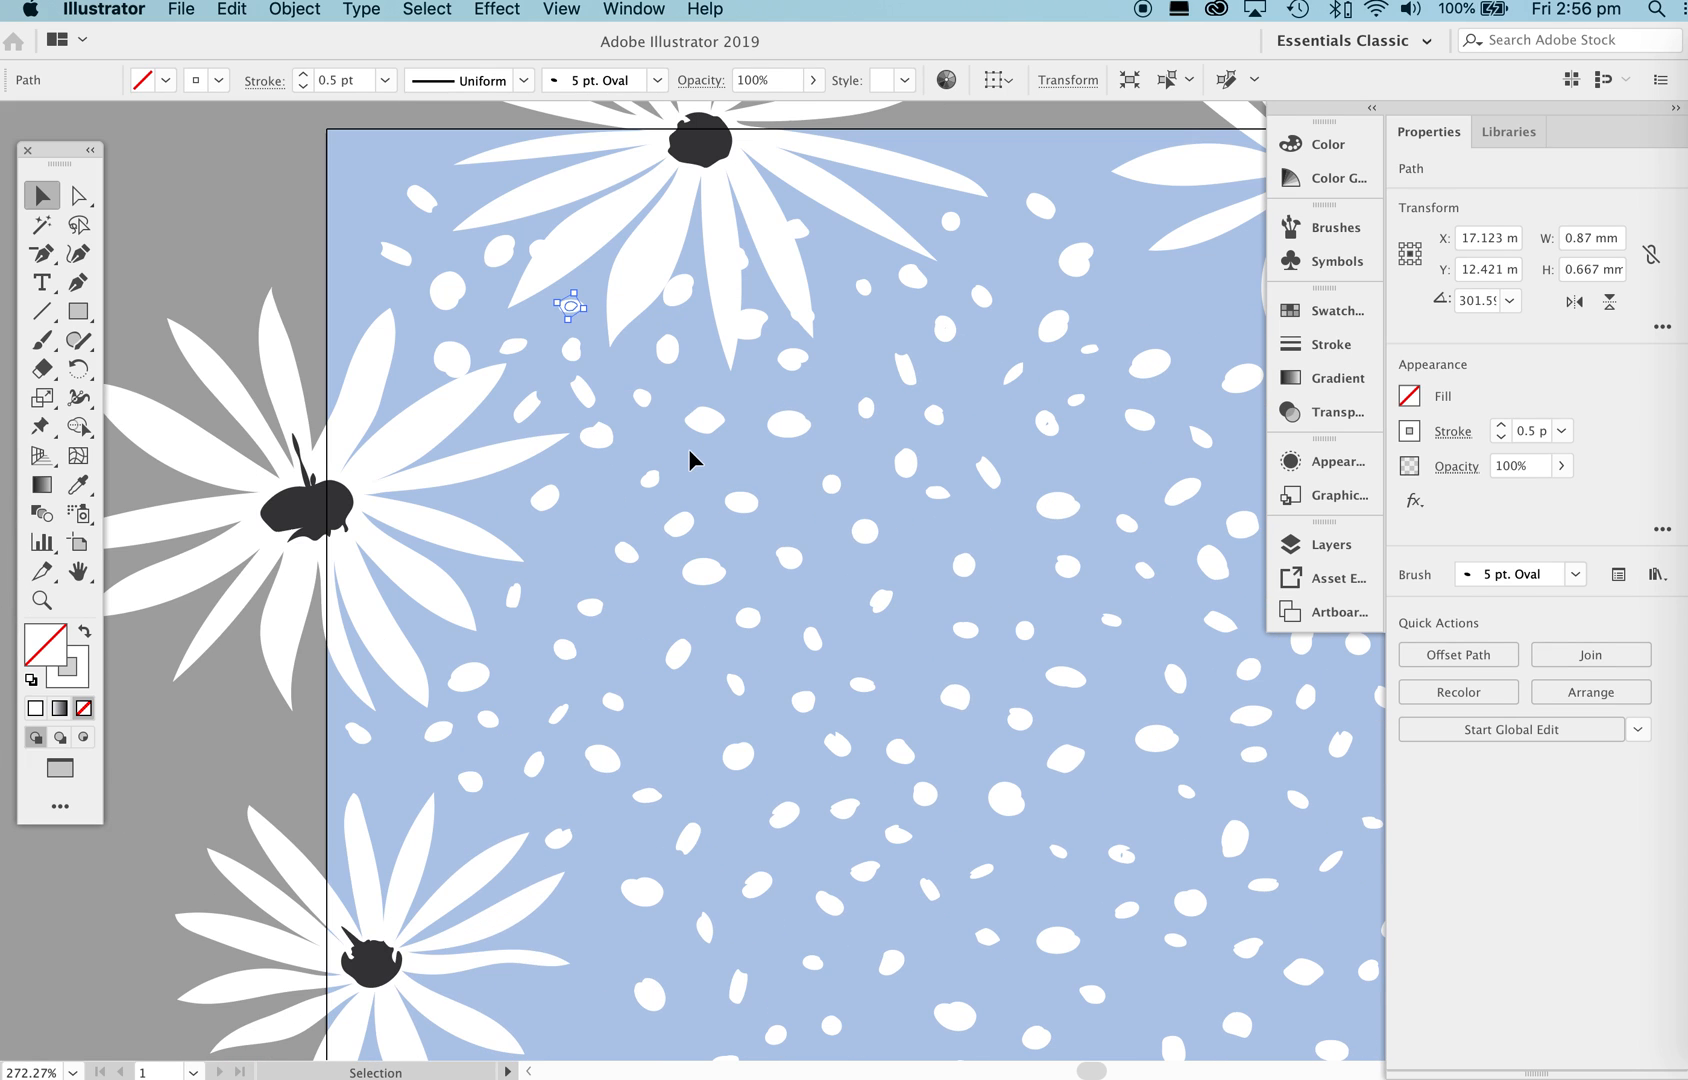
{"action": "left_click_drag", "start_coordinate": [487, 683], "coordinate": [508, 668]}
{"action": "left_click_drag", "start_coordinate": [621, 703], "coordinate": [666, 710]}
{"action": "left_click_drag", "start_coordinate": [564, 711], "coordinate": [586, 700]}
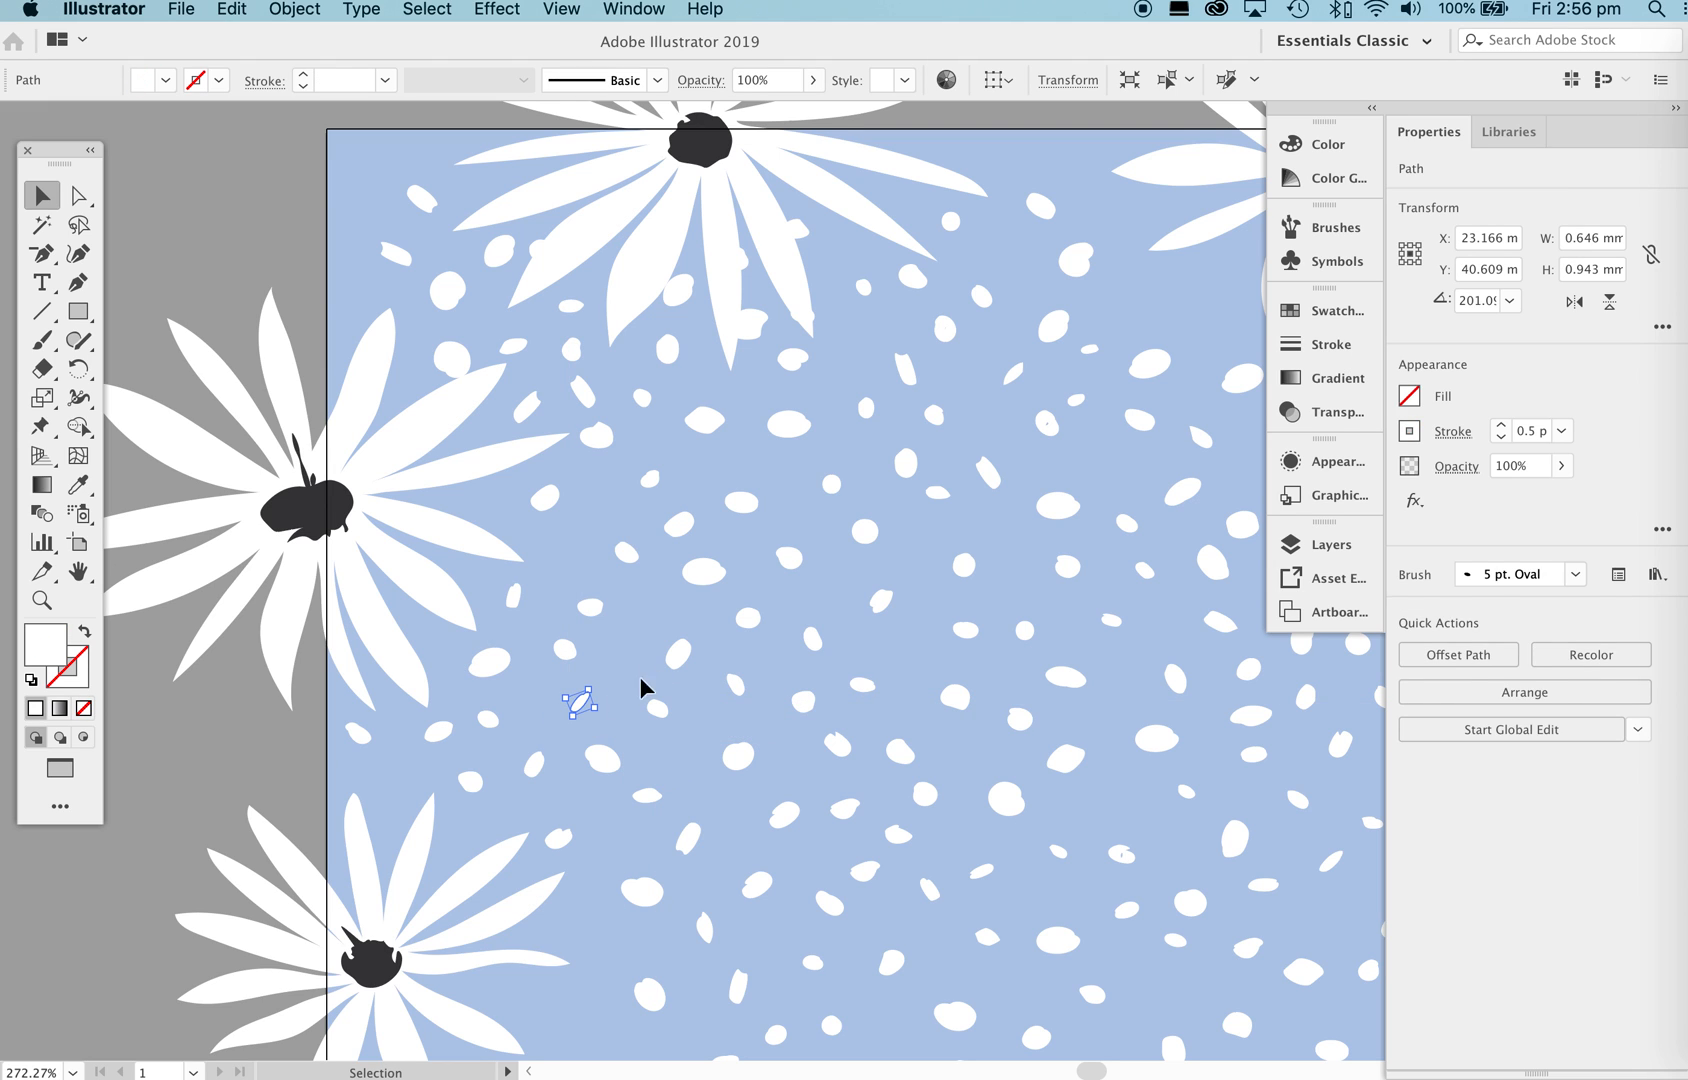
{"action": "left_click_drag", "start_coordinate": [703, 567], "coordinate": [669, 598]}
Even out the central and lower-centre dots, placing ones at about X 68.5 mm, Y 54.7 mm and X 42.4 mm, Y 62.8 mm.
{"action": "key", "text": "z"}
{"action": "left_click_drag", "start_coordinate": [1036, 600], "coordinate": [810, 680]}
{"action": "key", "text": "space"}
{"action": "left_click_drag", "start_coordinate": [1096, 724], "coordinate": [838, 550]}
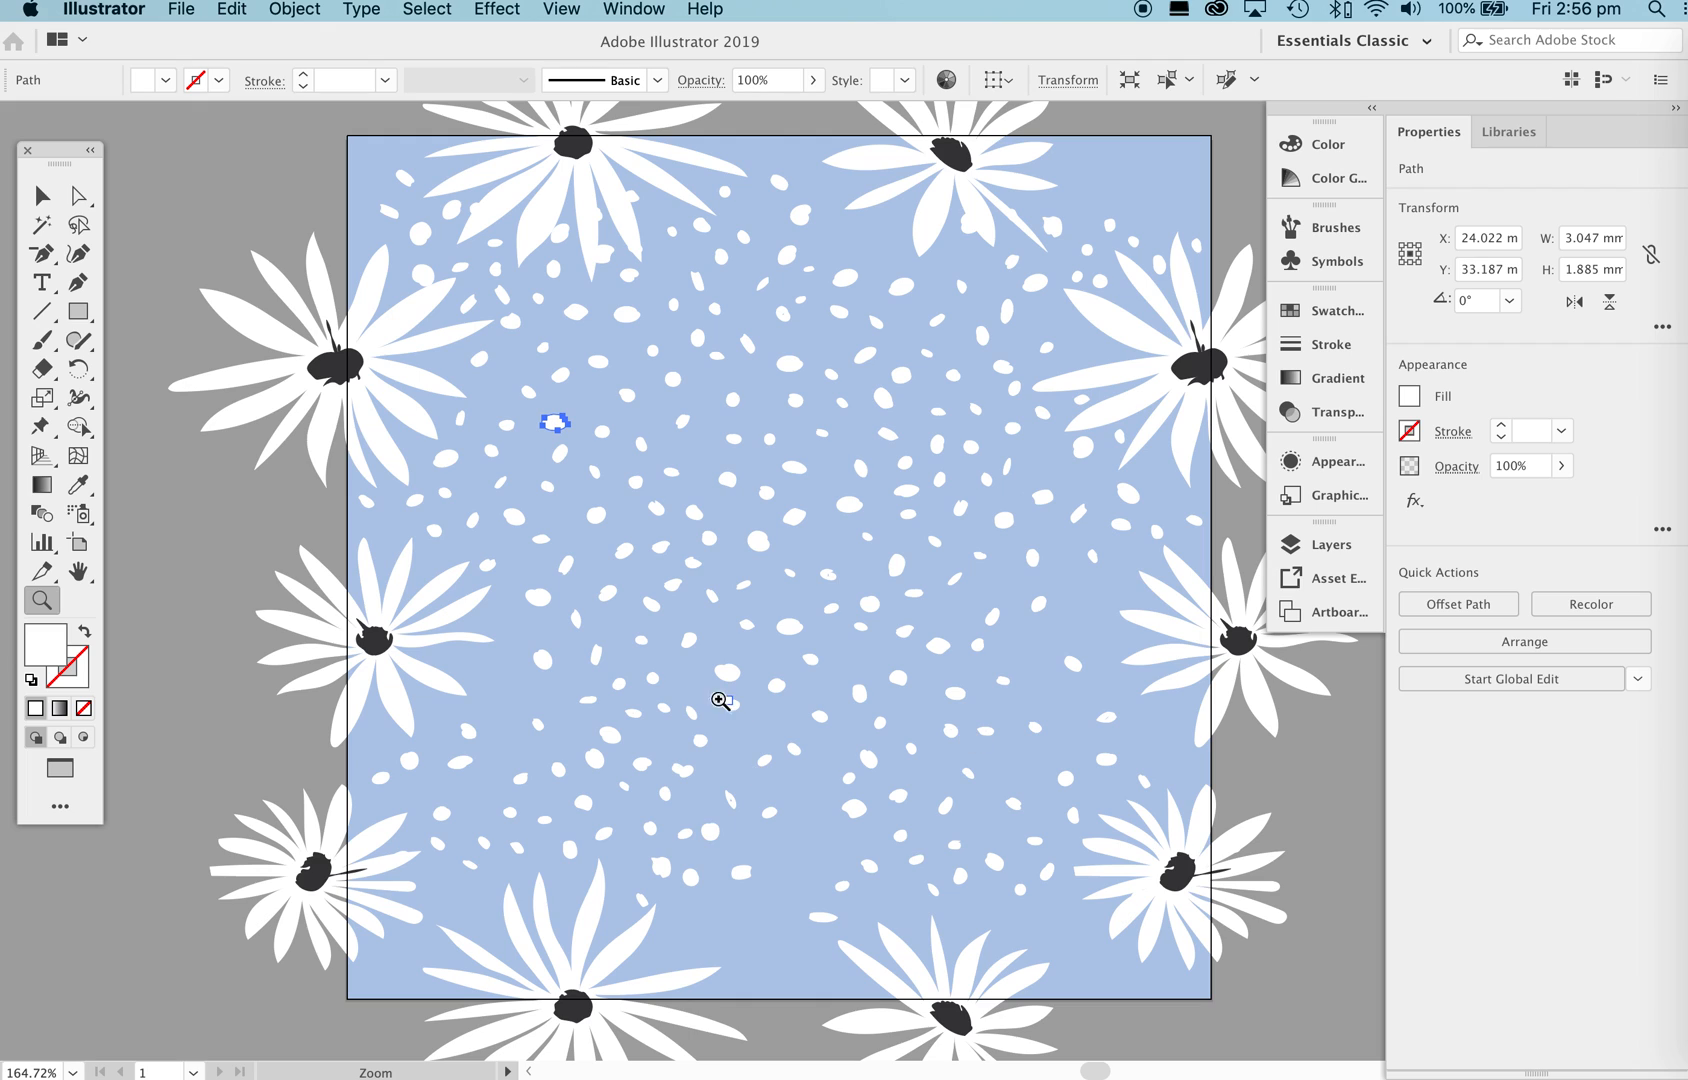
{"action": "key", "text": "v"}
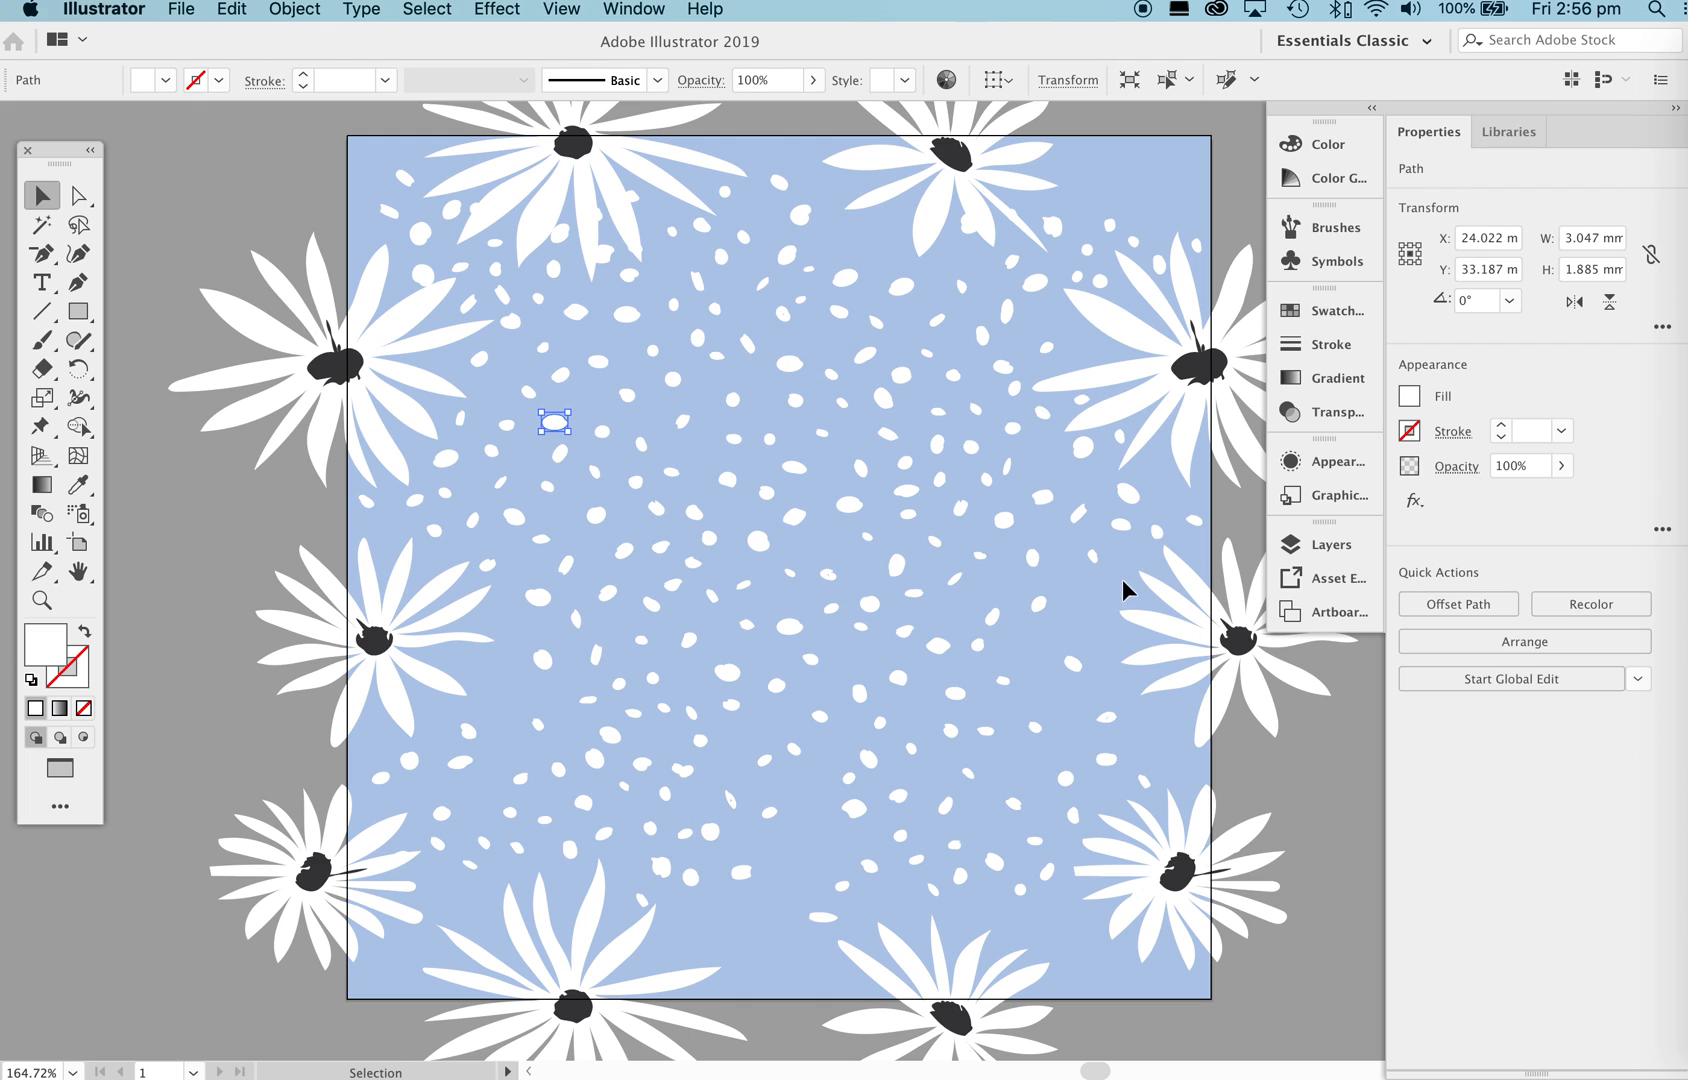
{"action": "left_click_drag", "start_coordinate": [959, 576], "coordinate": [982, 582]}
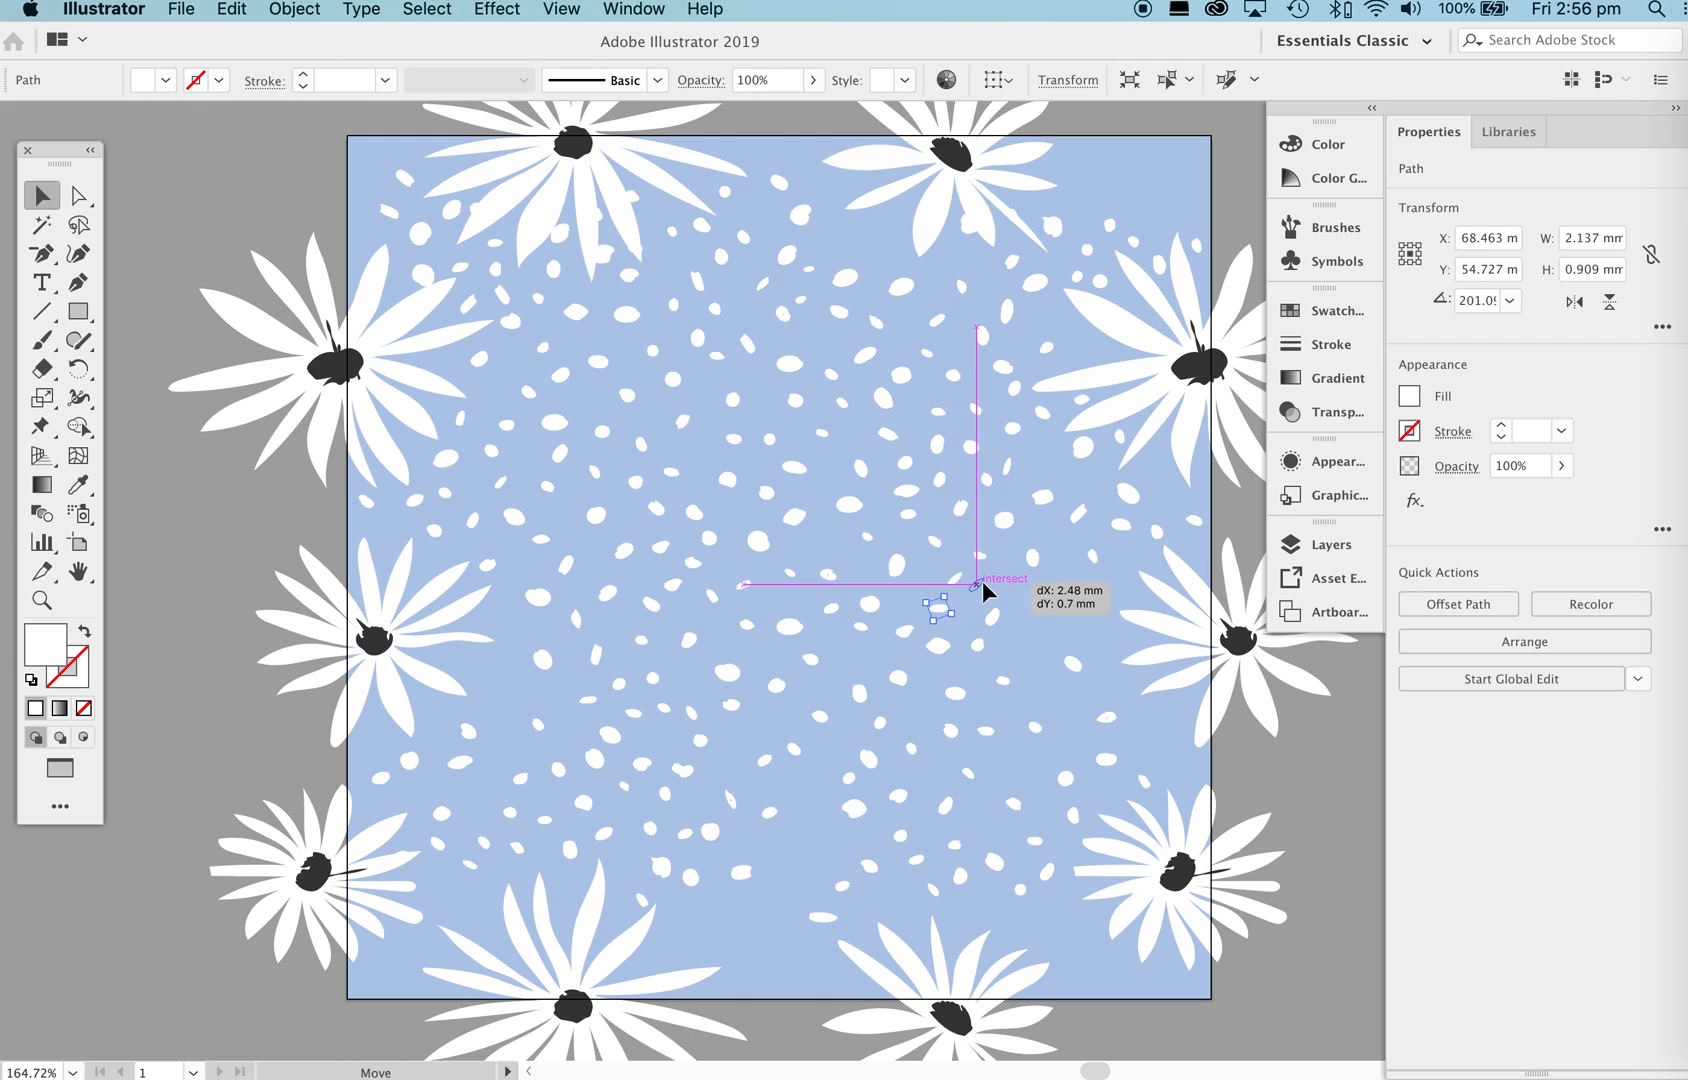
{"action": "left_click_drag", "start_coordinate": [443, 727], "coordinate": [826, 840]}
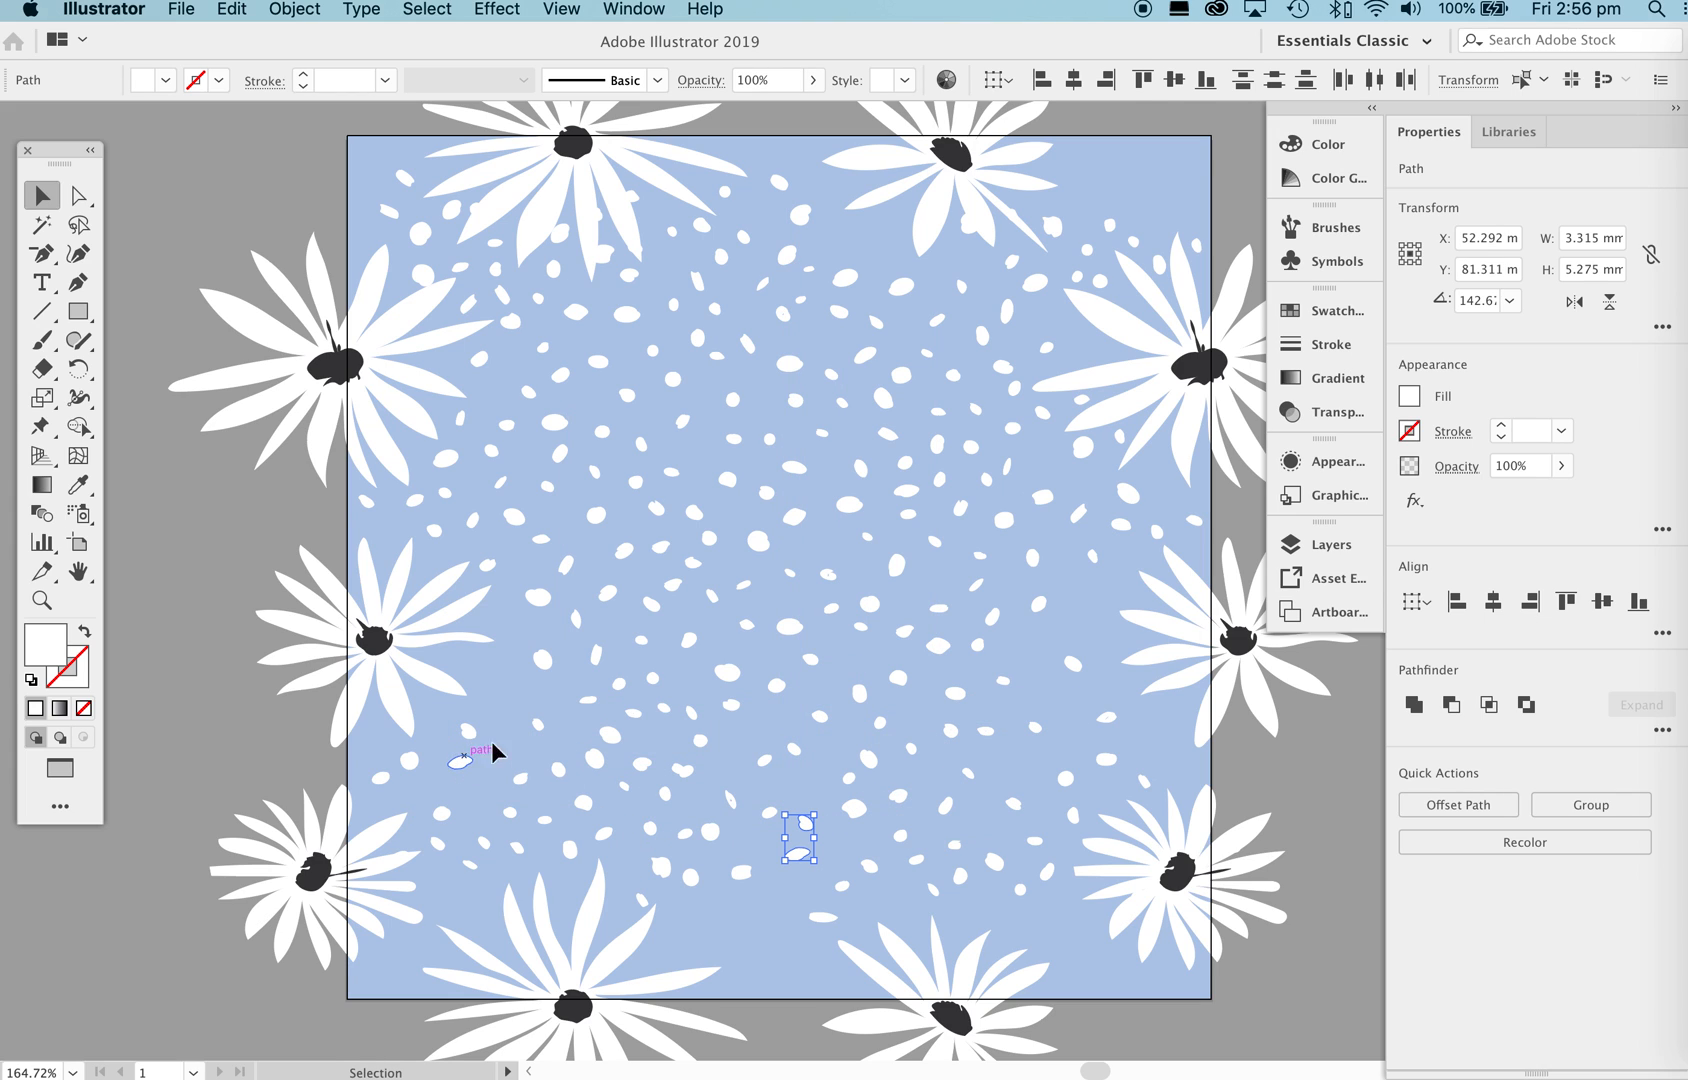
{"action": "mouse_move", "coordinate": [600, 736]}
{"action": "left_mouse_down"}
{"action": "mouse_move", "coordinate": [573, 735]}
{"action": "mouse_move", "coordinate": [636, 732]}
{"action": "mouse_move", "coordinate": [712, 676]}
{"action": "left_mouse_up"}
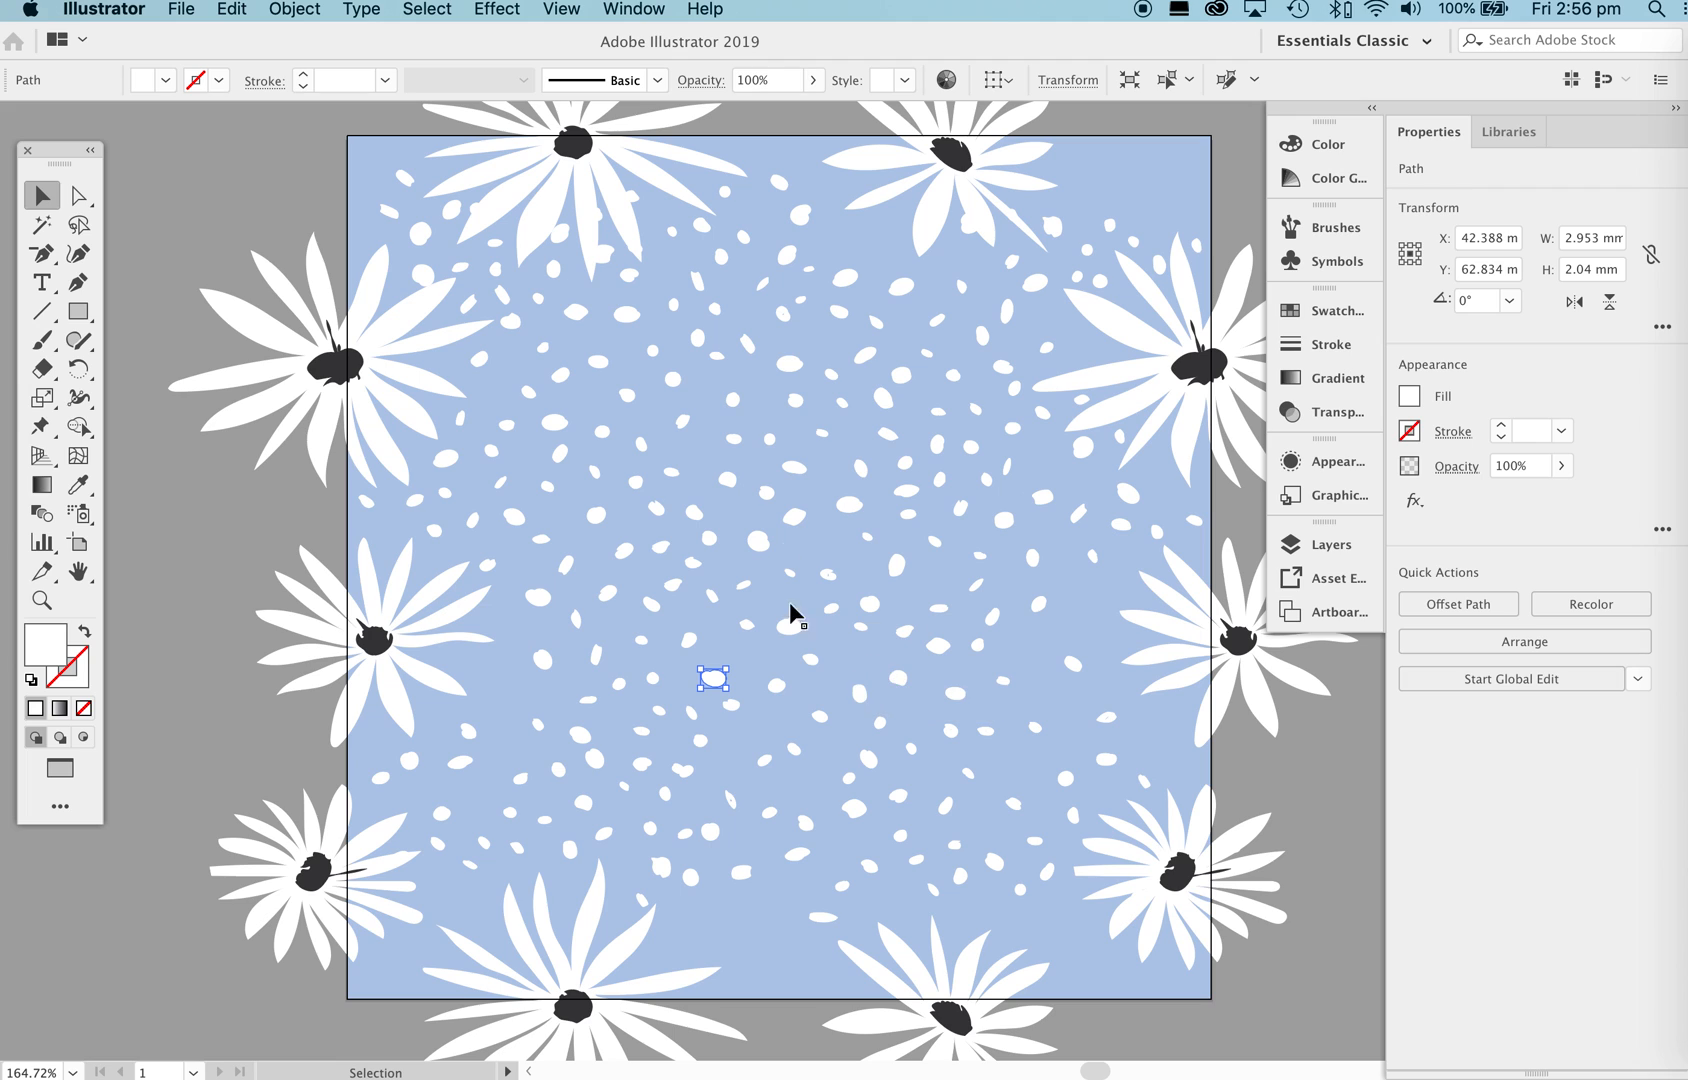
Select three small dots in the crowded upper-left area and move them into the gap beside the middle right-edge daisy.
{"action": "mouse_move", "coordinate": [670, 508]}
{"action": "left_mouse_down"}
{"action": "mouse_move", "coordinate": [1025, 516]}
{"action": "mouse_move", "coordinate": [1119, 614]}
{"action": "mouse_move", "coordinate": [1130, 602]}
{"action": "mouse_move", "coordinate": [509, 553]}
{"action": "mouse_move", "coordinate": [561, 564]}
{"action": "mouse_move", "coordinate": [655, 488]}
{"action": "left_mouse_up"}
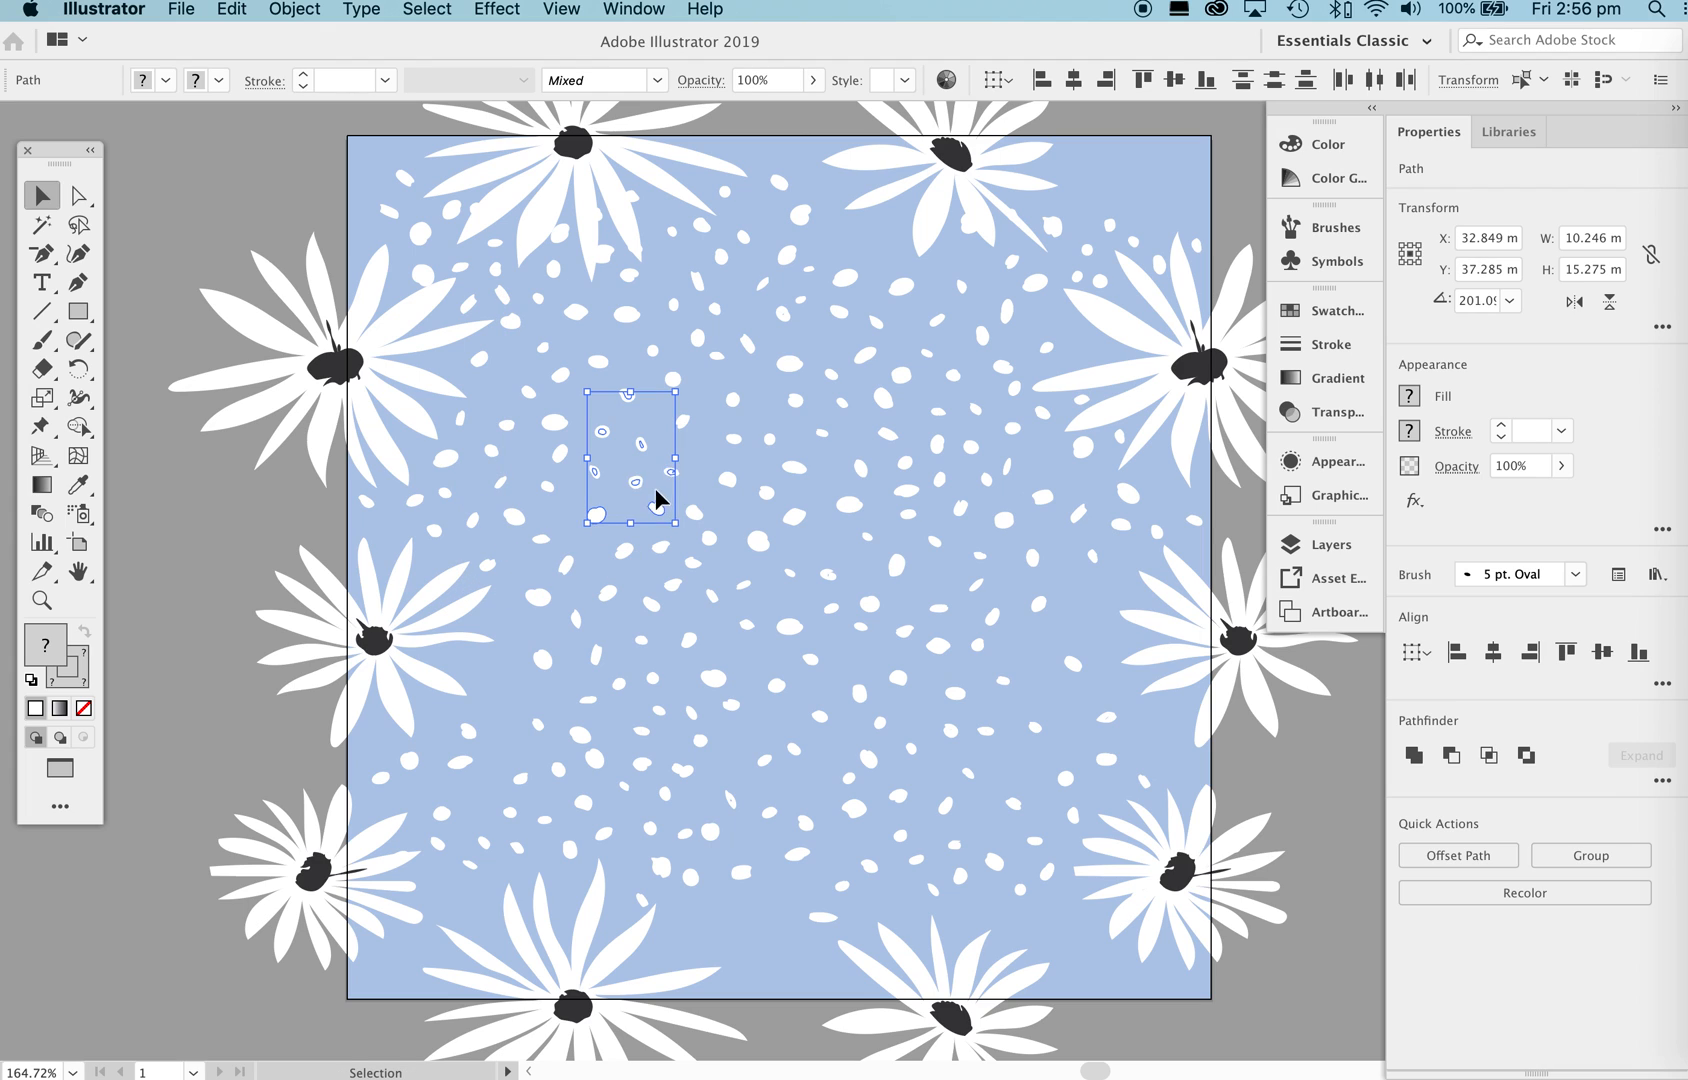
{"action": "left_click", "coordinate": [621, 487]}
{"action": "left_click_drag", "start_coordinate": [592, 415], "coordinate": [644, 446]}
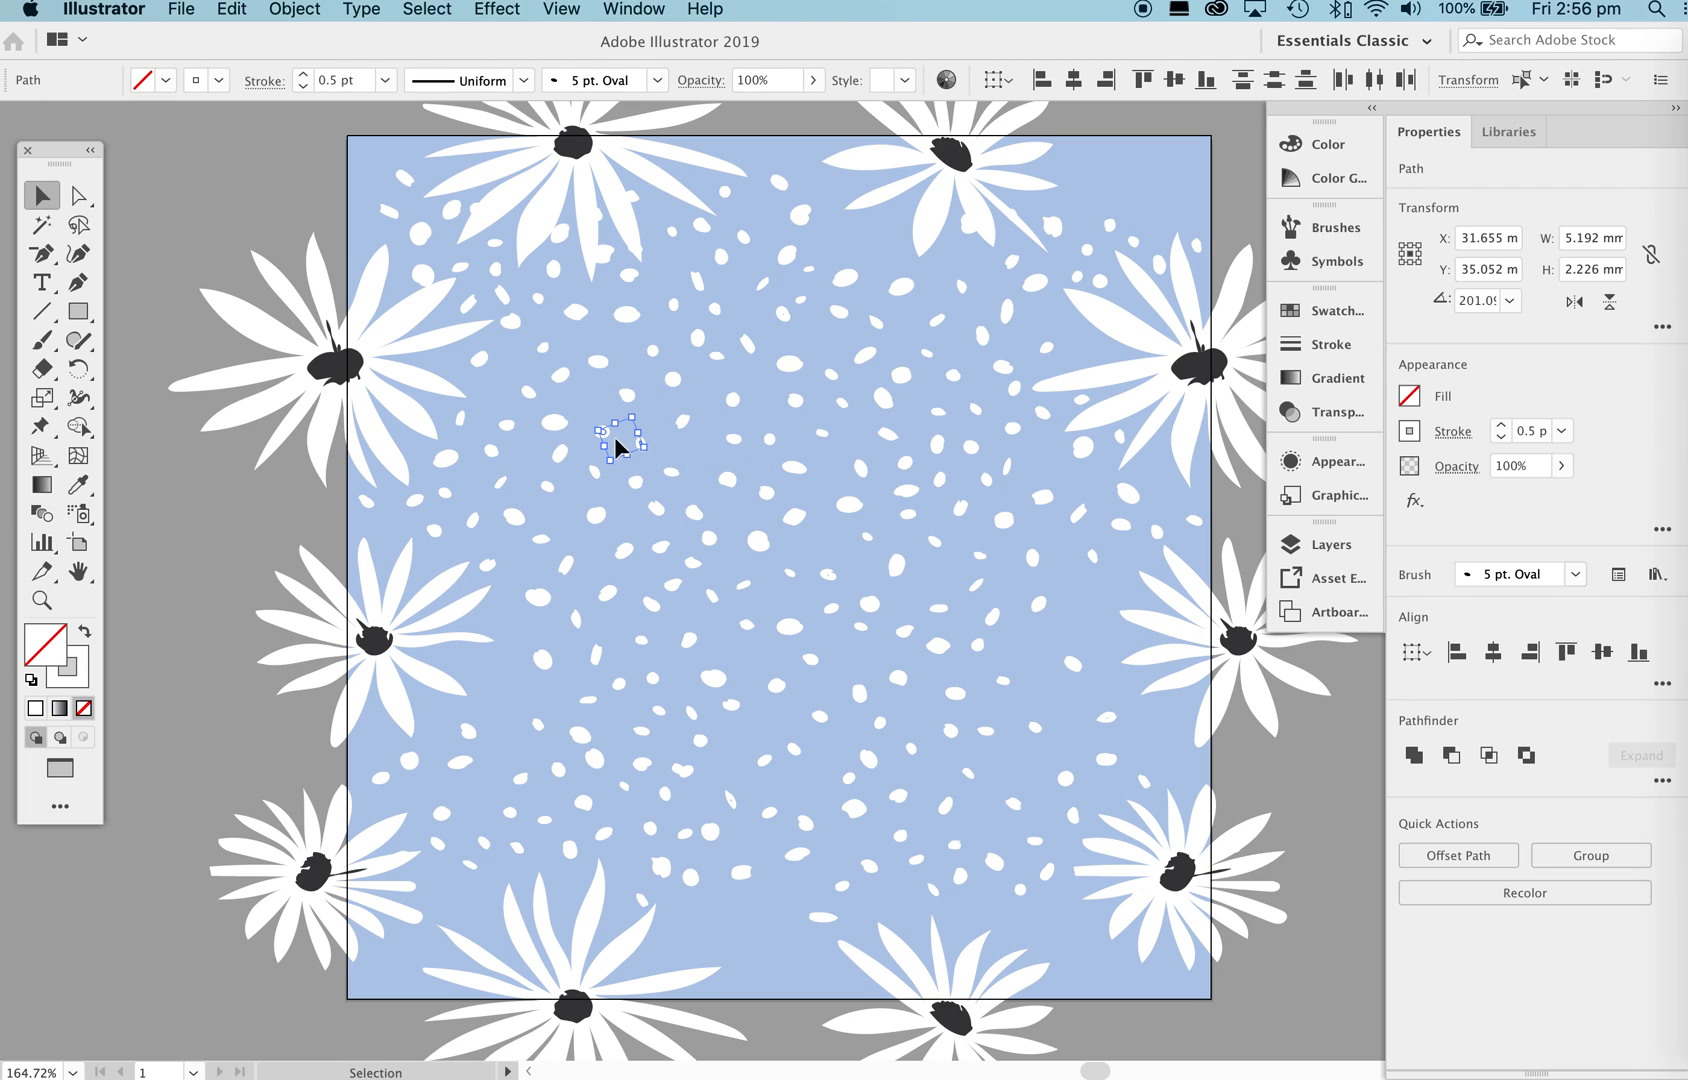
{"action": "left_click", "coordinate": [637, 487], "text": "shift"}
{"action": "left_click_drag", "start_coordinate": [608, 451], "coordinate": [1103, 645]}
{"action": "left_click", "coordinate": [1124, 585]}
Adjust the lower-left dots, placing one at about X 22.1 mm, Y 66.6 mm, and move an upper-centre pair to about X 79.6 mm, Y 63.1 mm.
{"action": "left_click_drag", "start_coordinate": [537, 660], "coordinate": [531, 650]}
{"action": "mouse_move", "coordinate": [537, 726]}
{"action": "left_mouse_down"}
{"action": "mouse_move", "coordinate": [525, 709]}
{"action": "mouse_move", "coordinate": [553, 735]}
{"action": "left_mouse_up"}
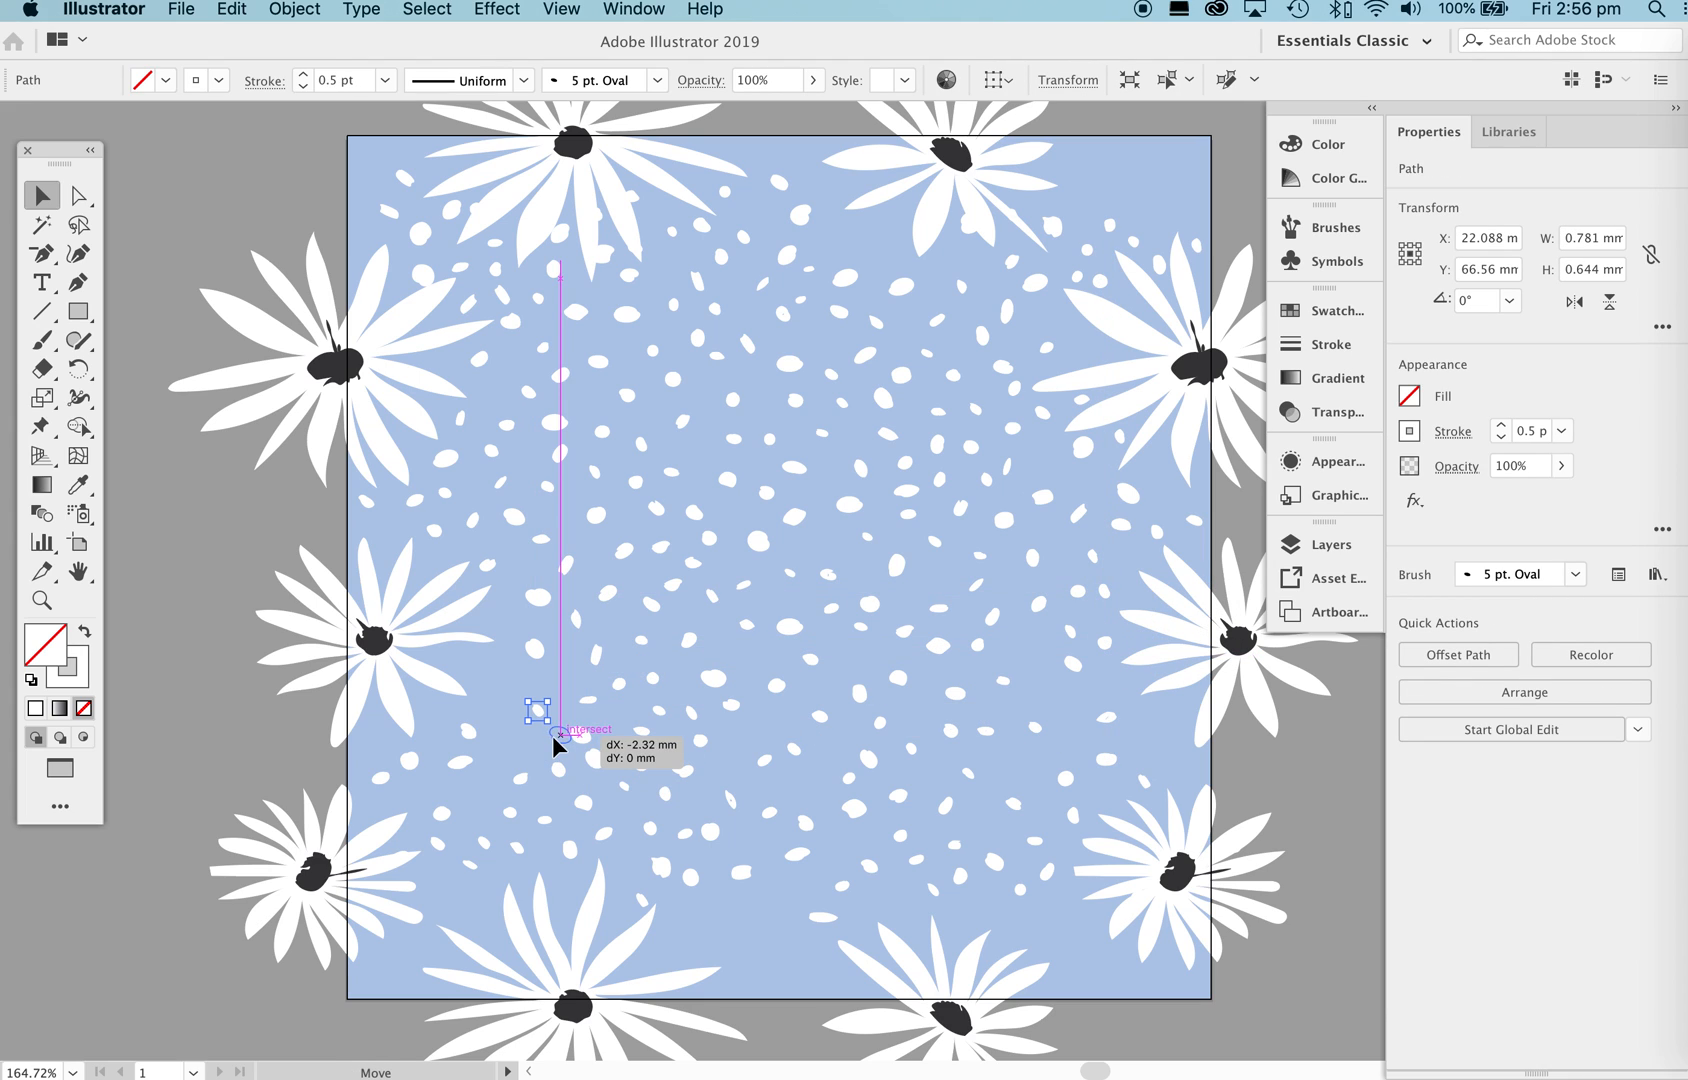
{"action": "left_click", "coordinate": [832, 381]}
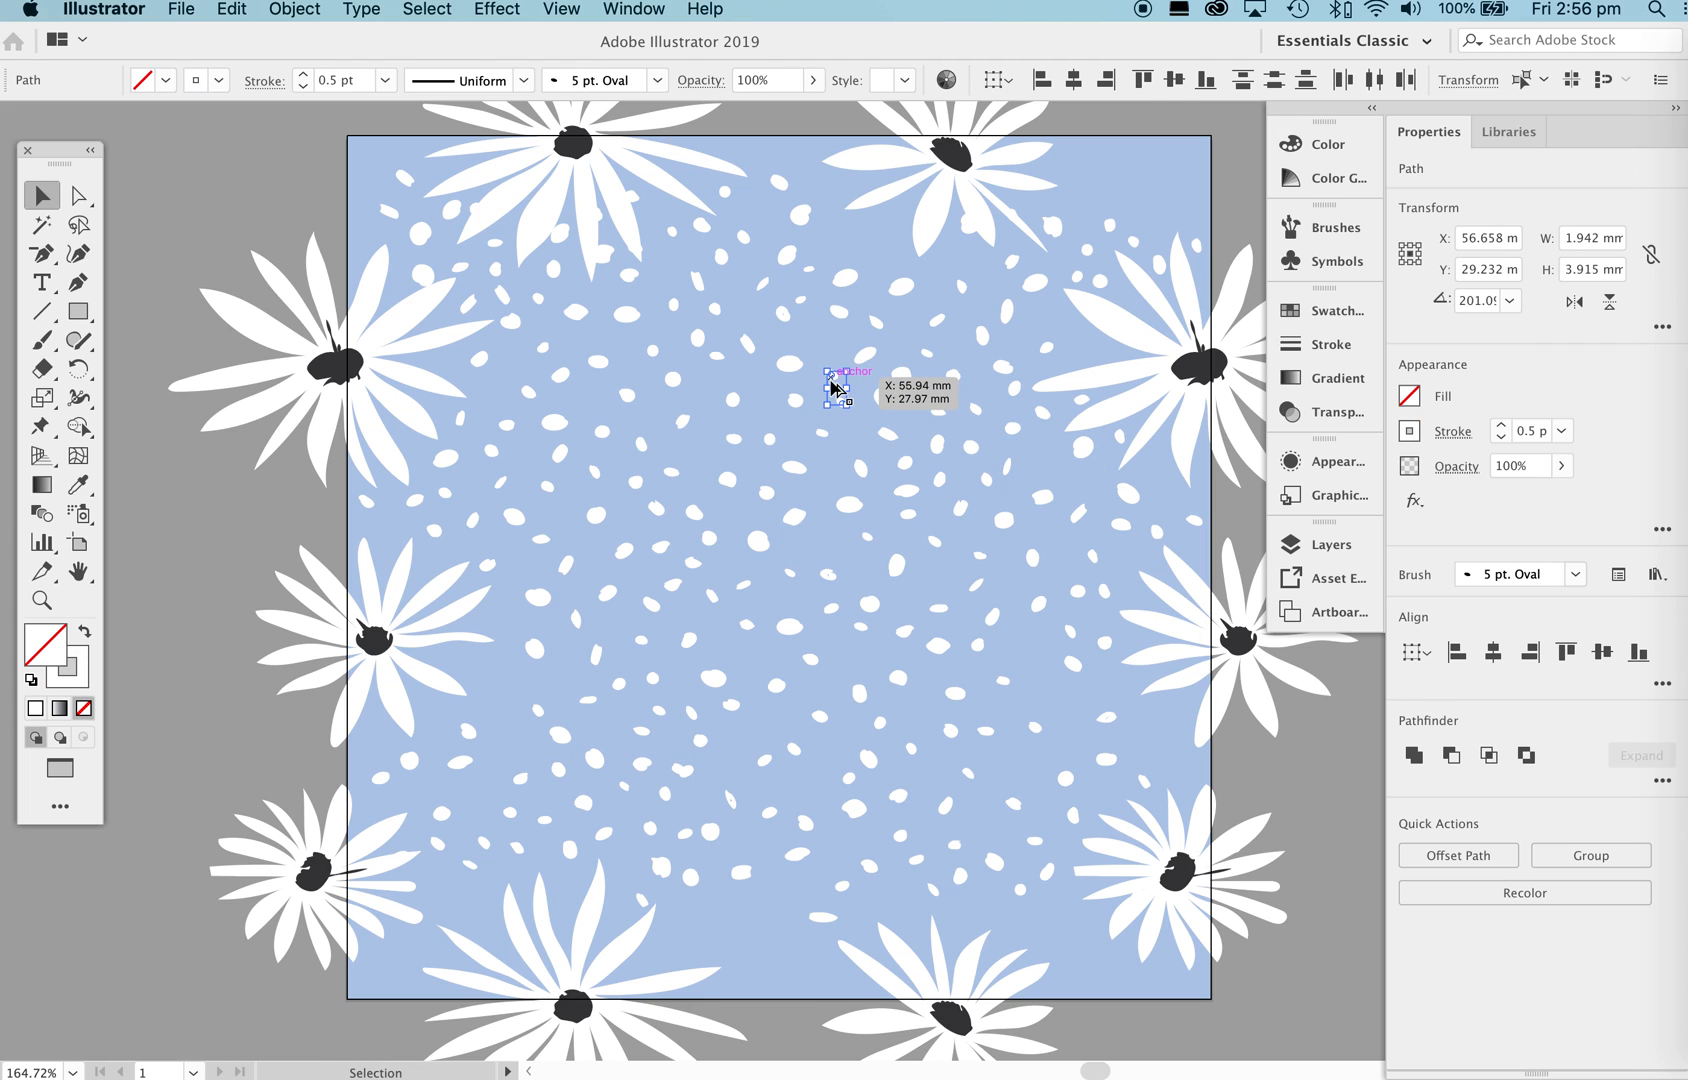
{"action": "left_click_drag", "start_coordinate": [836, 385], "coordinate": [1031, 678]}
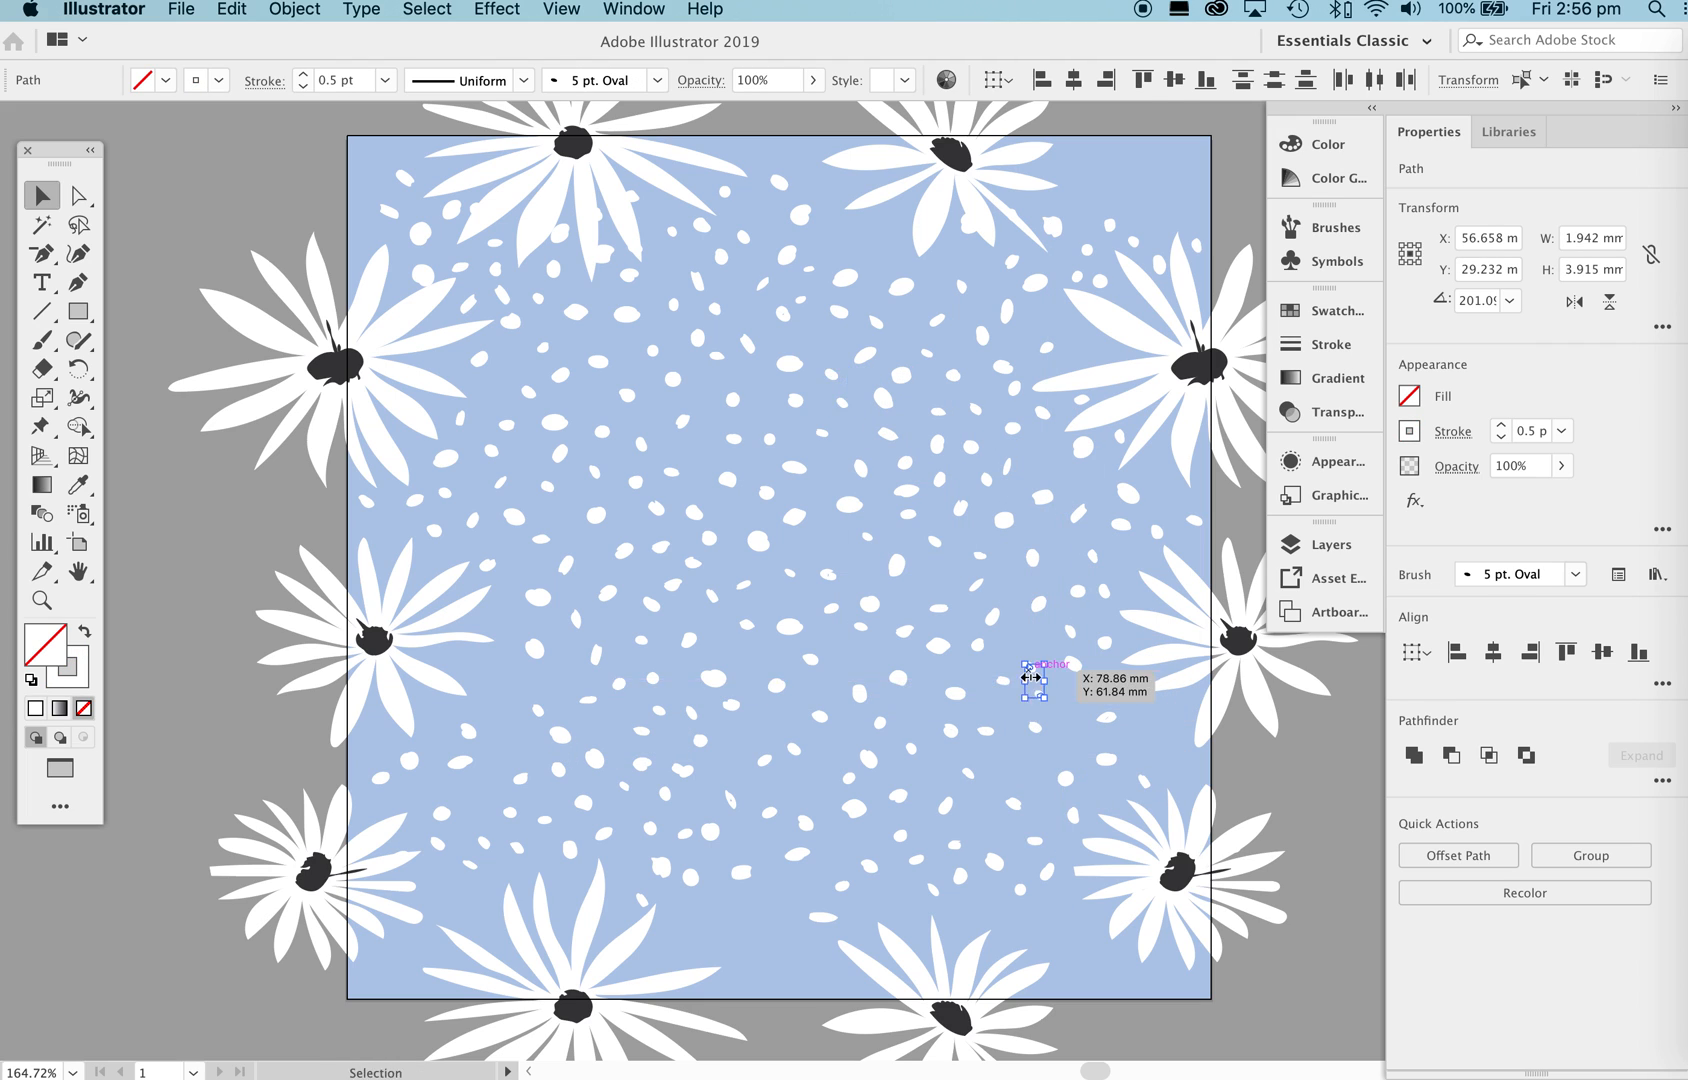
Space out the lower-centre dots, placing ones at about X 48.1 mm, Y 68.2 mm, X 52.7 mm, Y 84.6 mm and X 53.1 mm, Y 72.3 mm.
{"action": "key", "text": "z"}
{"action": "key", "text": "v"}
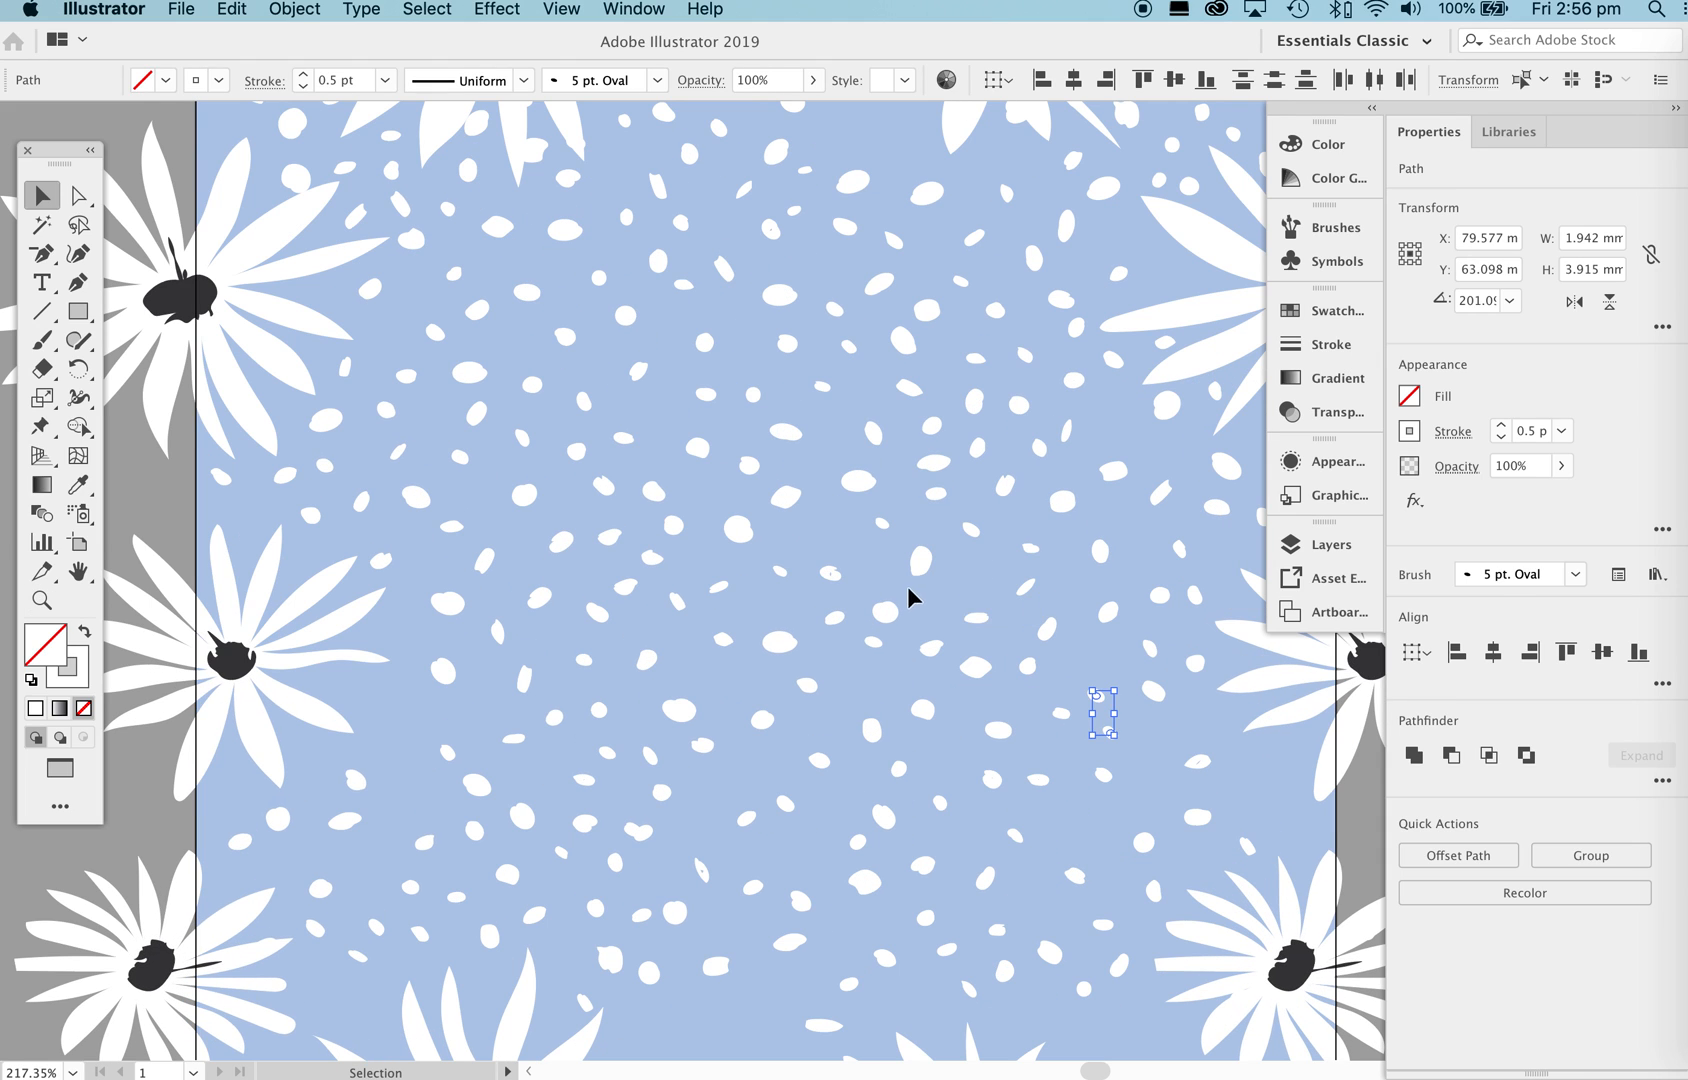
{"action": "scroll", "coordinate": [880, 590], "scroll_direction": "down", "scroll_amount": 5}
{"action": "left_click_drag", "start_coordinate": [545, 682], "coordinate": [607, 546]}
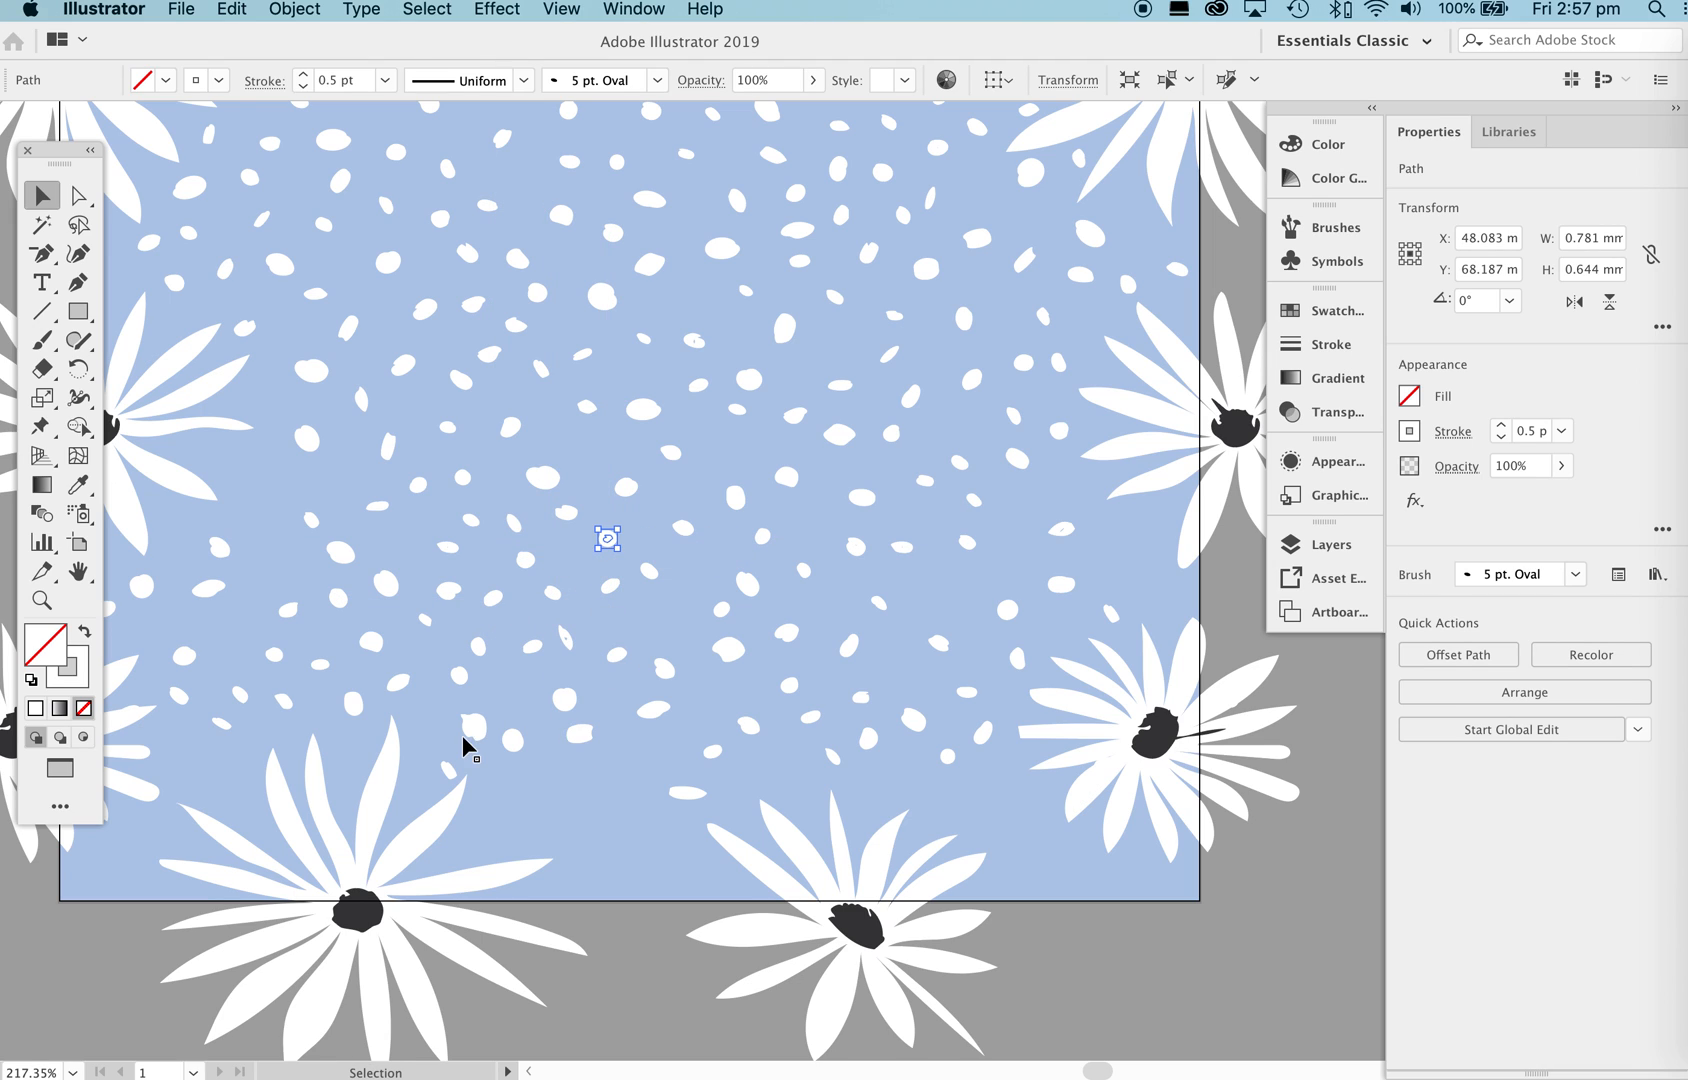
{"action": "left_click_drag", "start_coordinate": [474, 733], "coordinate": [594, 768]}
{"action": "left_click_drag", "start_coordinate": [651, 712], "coordinate": [659, 729]}
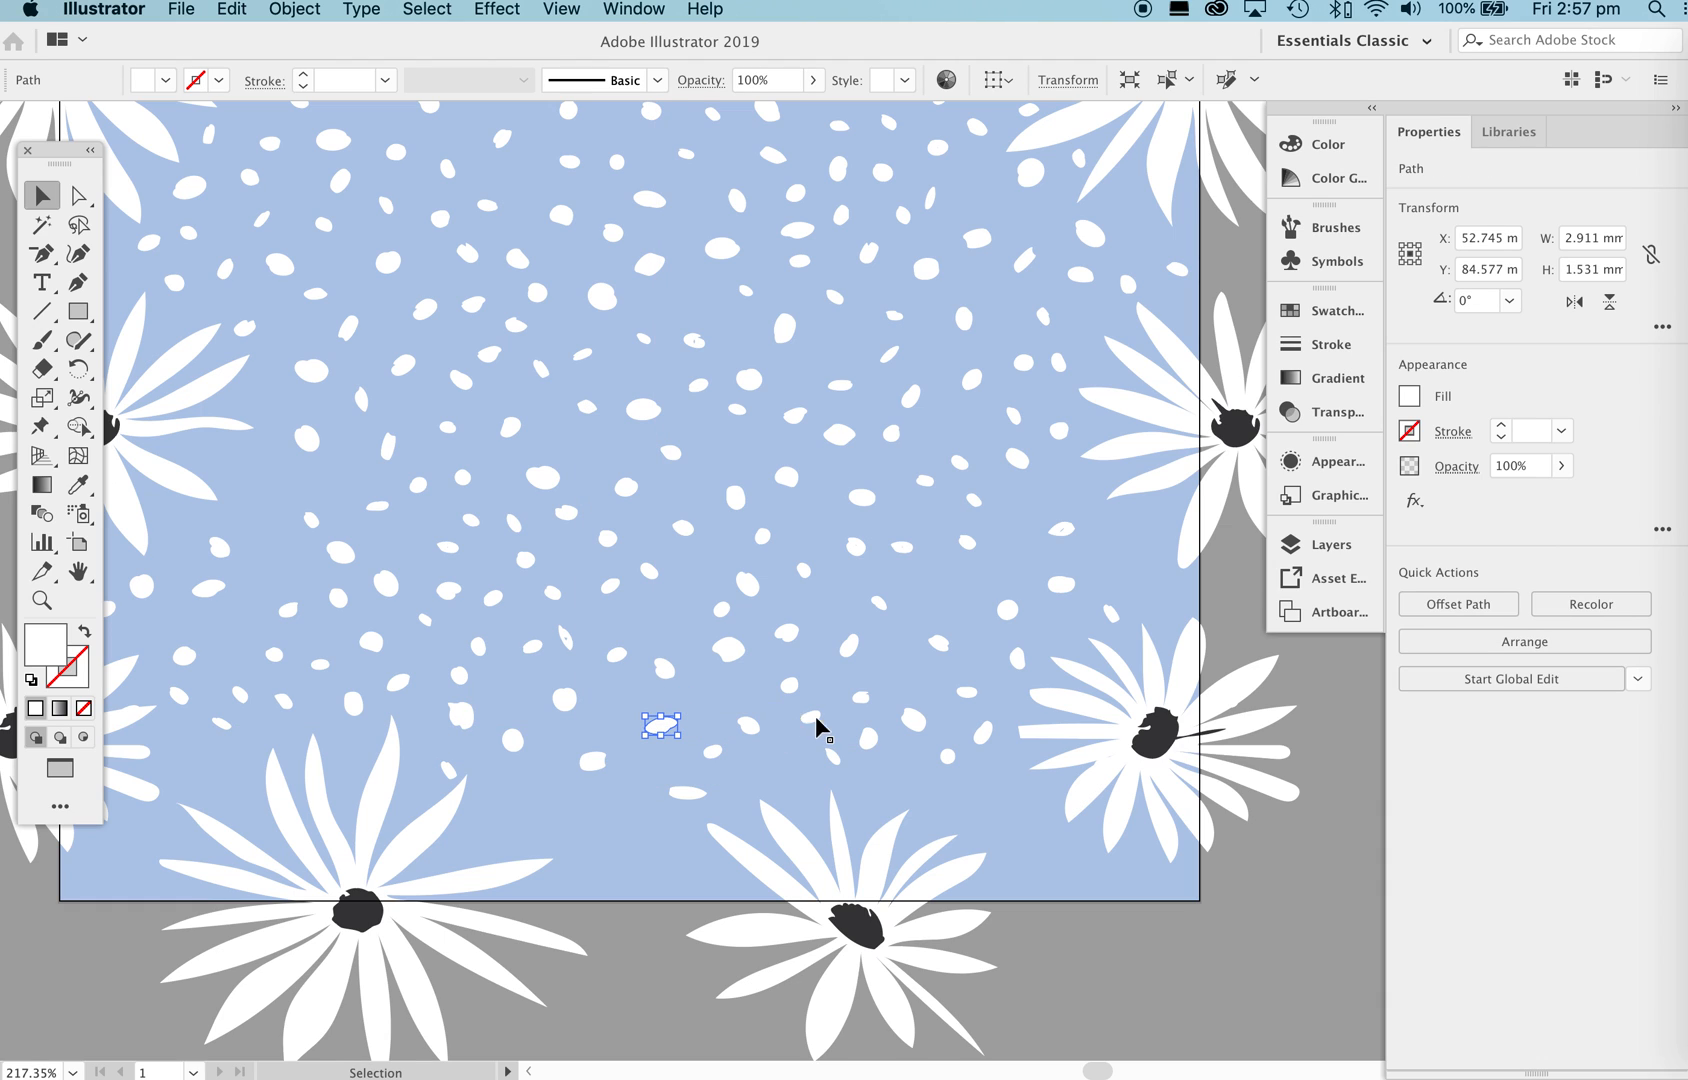
{"action": "left_click", "coordinate": [813, 714]}
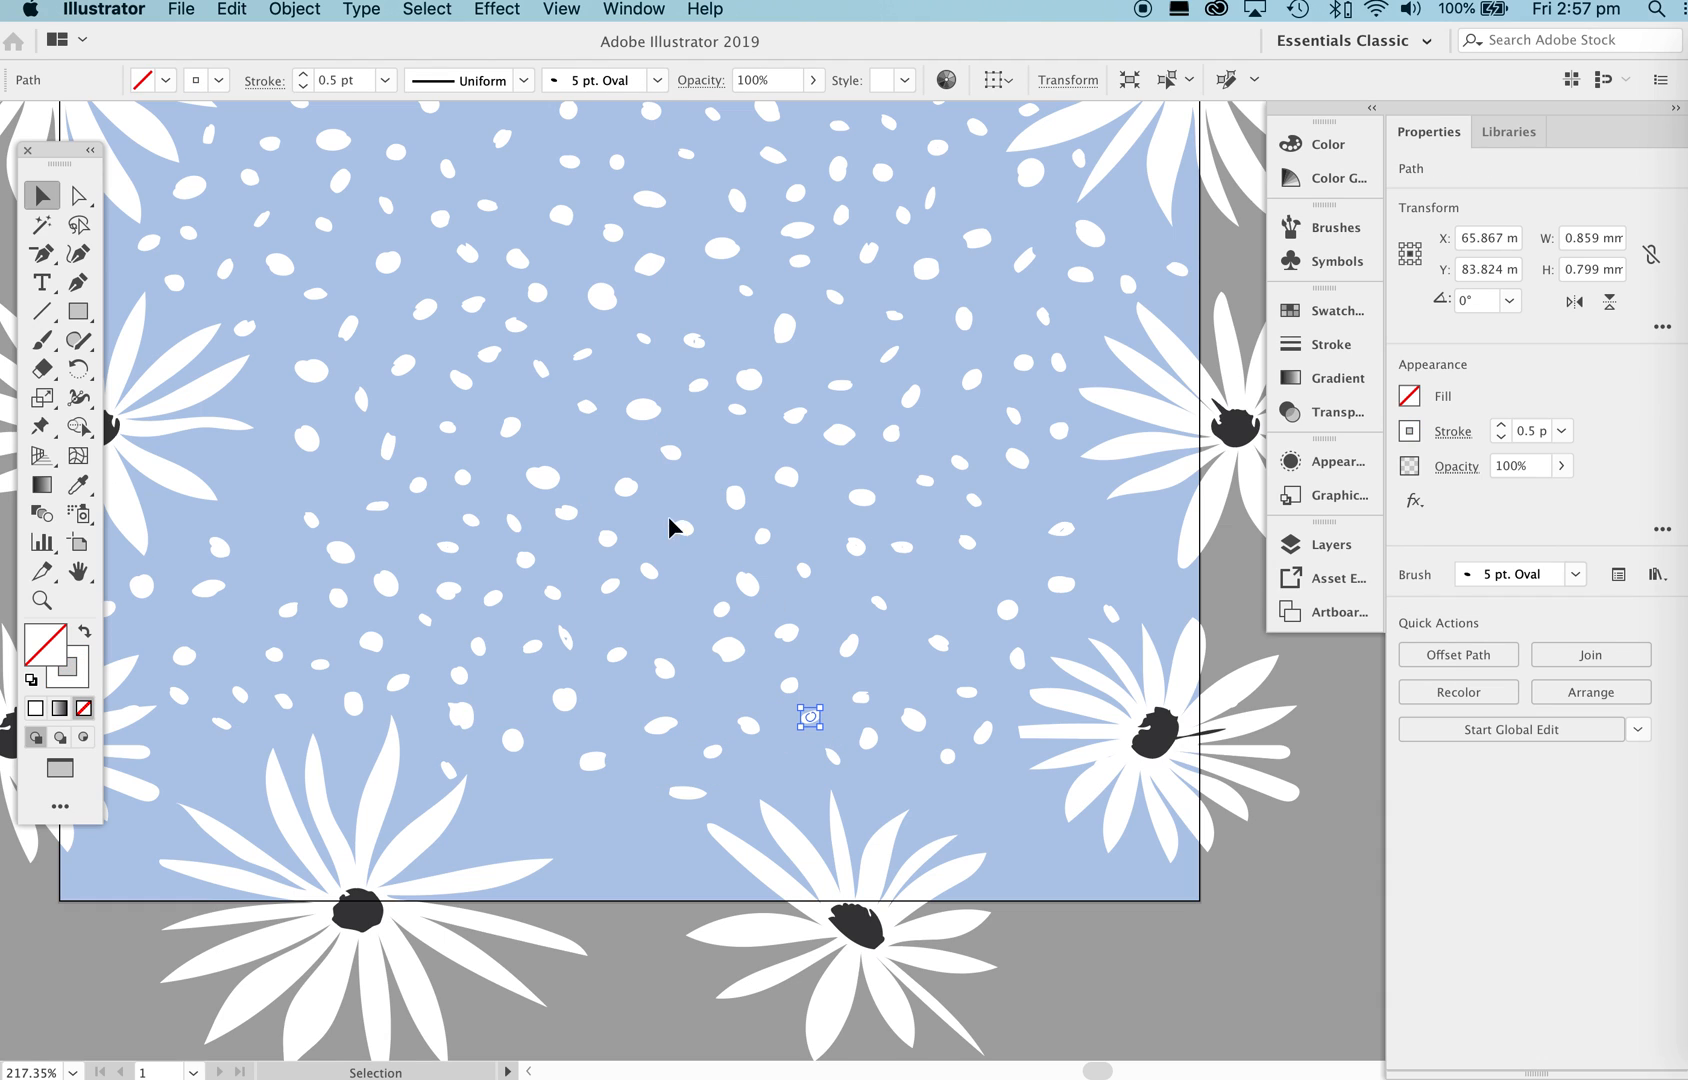
{"action": "left_click_drag", "start_coordinate": [617, 548], "coordinate": [673, 596]}
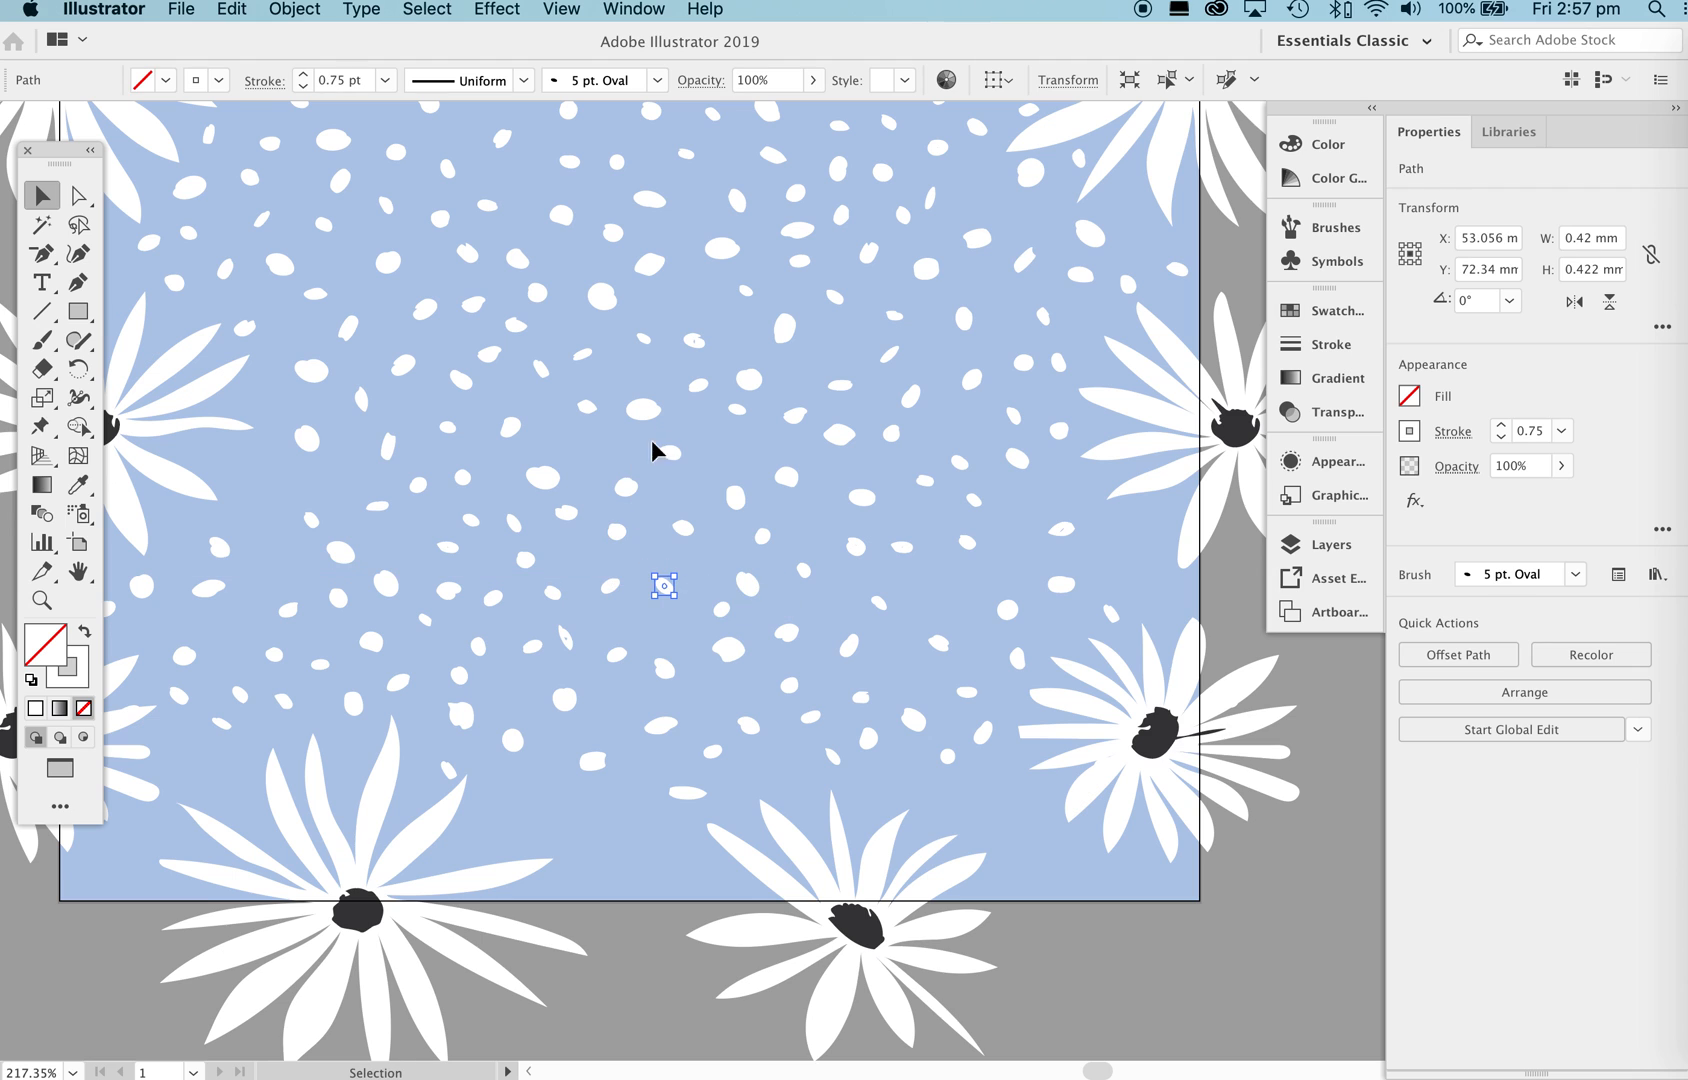
{"action": "left_click_drag", "start_coordinate": [588, 409], "coordinate": [589, 435]}
Examine the whole tile and the spare dots outside it for uneven spacing and remaining gaps.
{"action": "key", "text": "z"}
{"action": "left_click_drag", "start_coordinate": [843, 502], "coordinate": [625, 646]}
{"action": "left_click_drag", "start_coordinate": [784, 533], "coordinate": [766, 662]}
{"action": "key", "text": "v"}
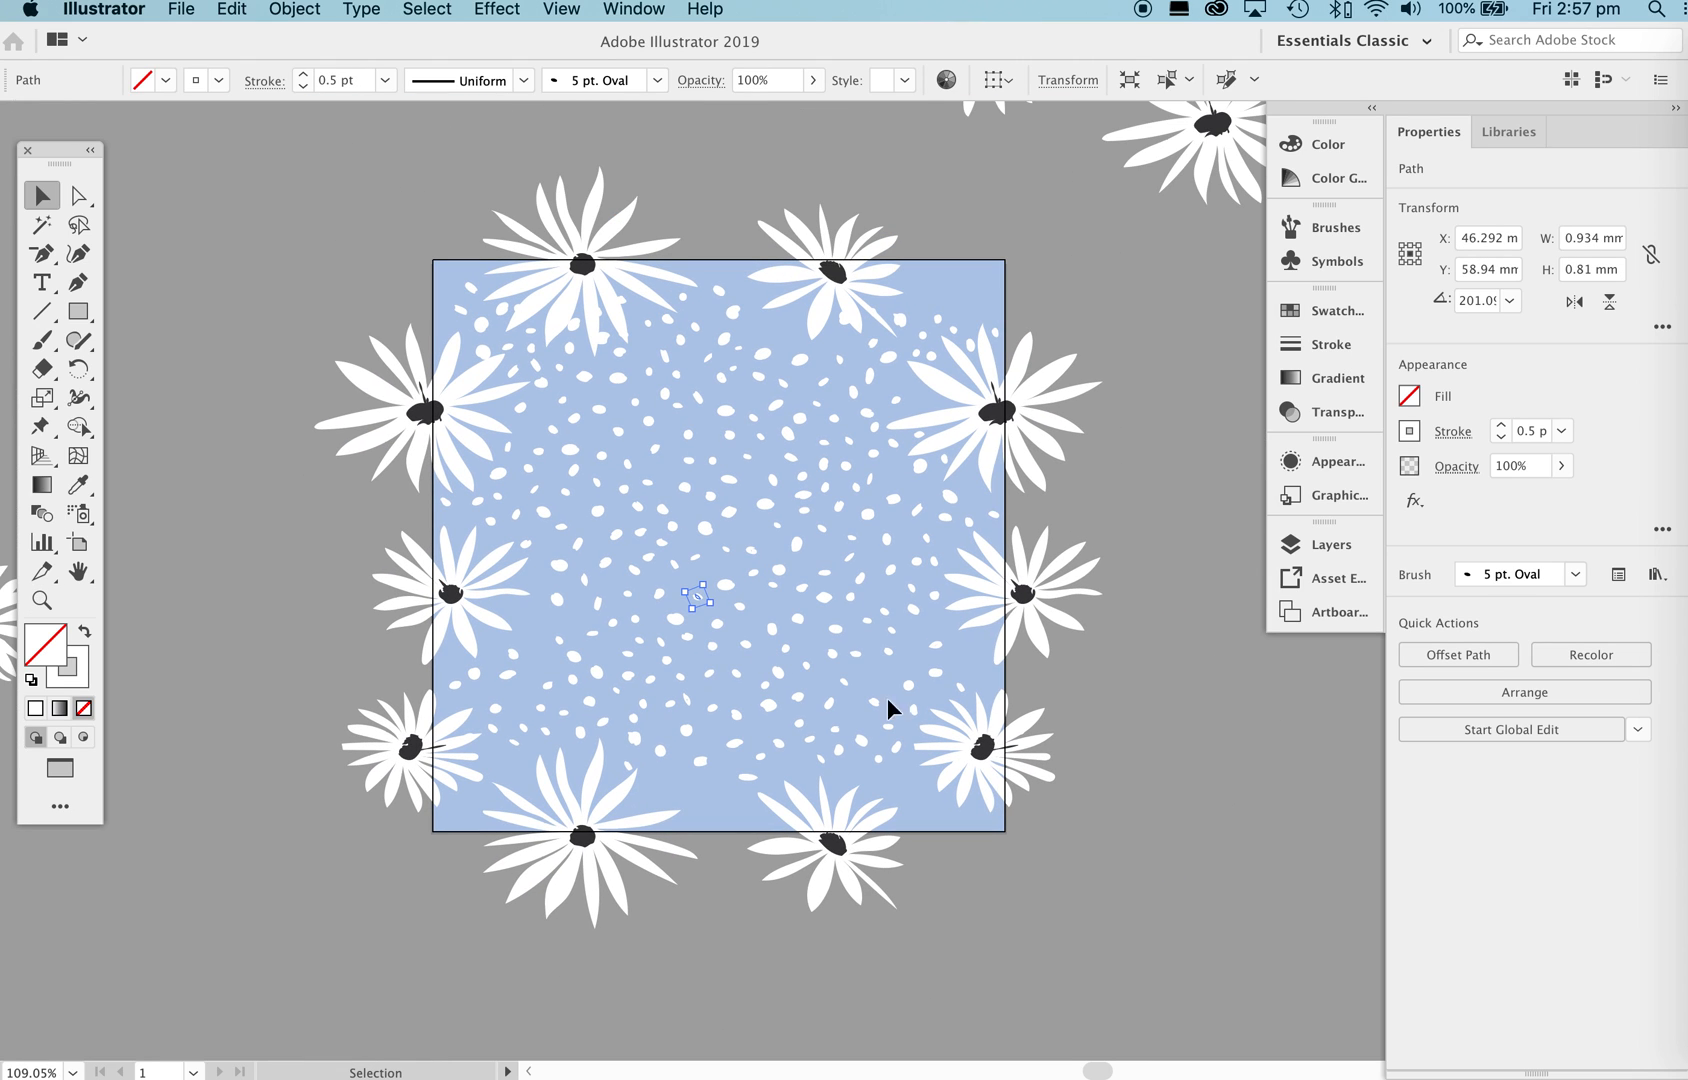
{"action": "left_click", "coordinate": [1089, 787]}
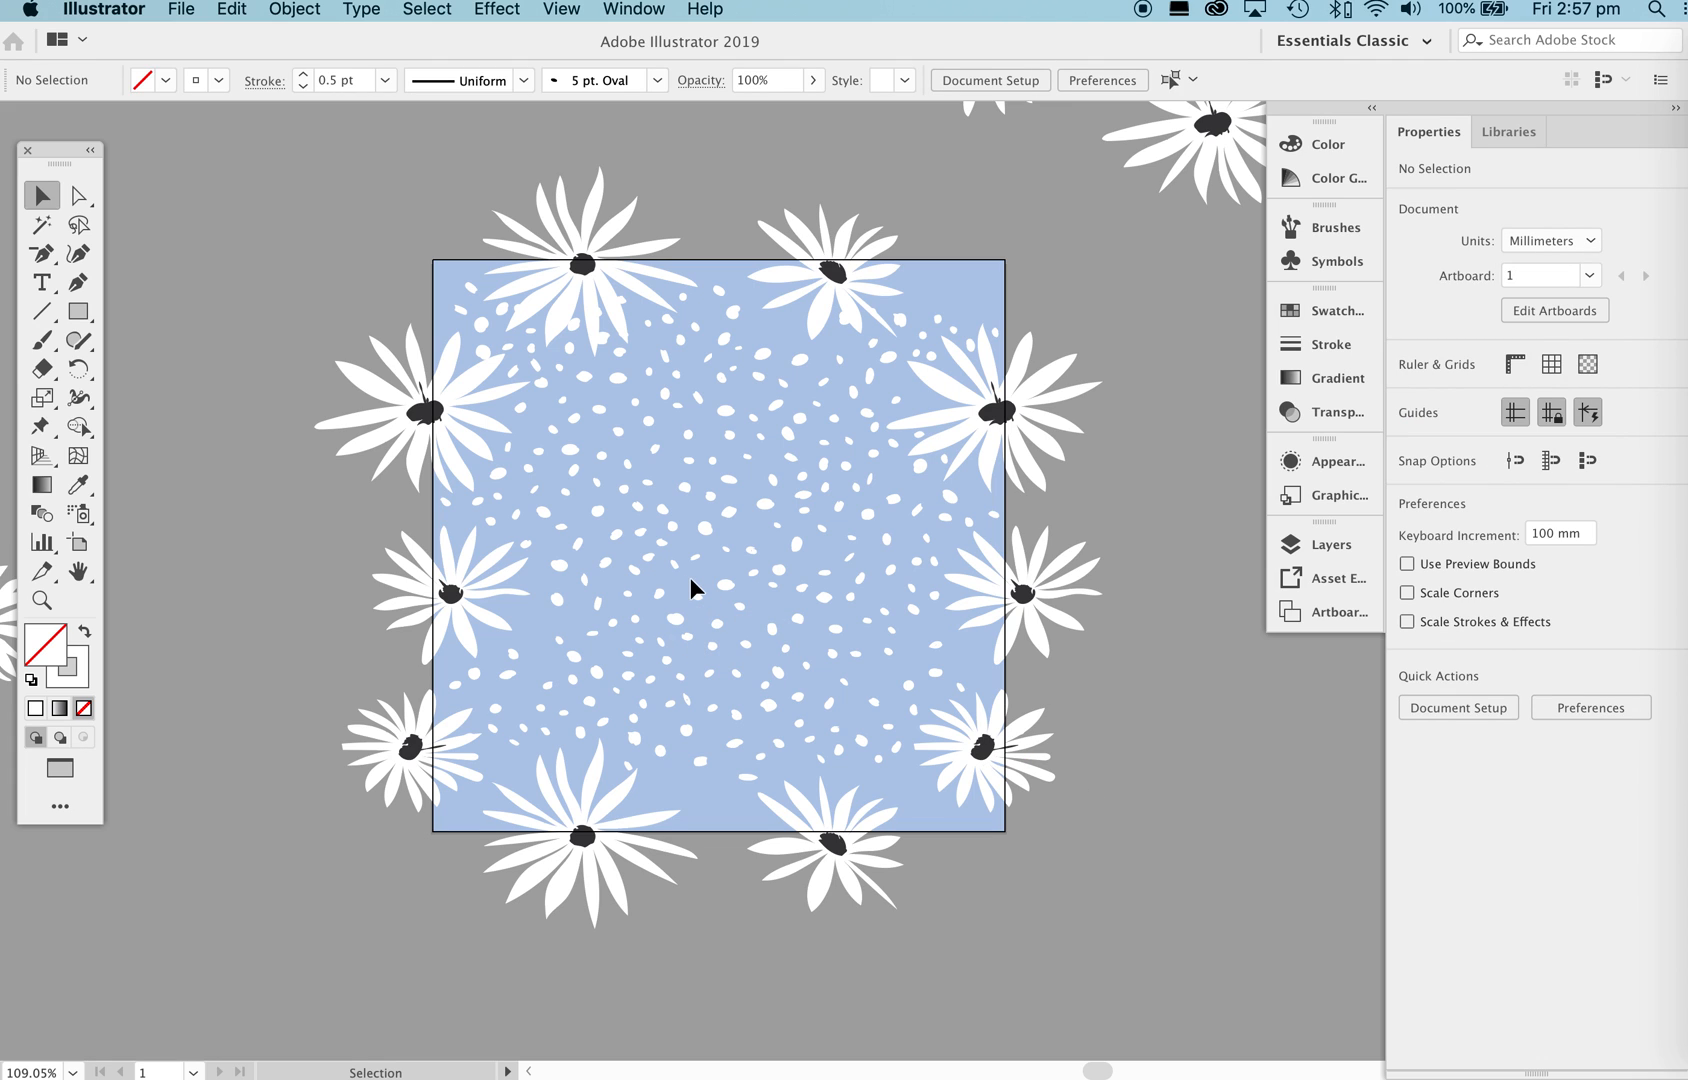
{"action": "left_click_drag", "start_coordinate": [676, 295], "coordinate": [682, 776]}
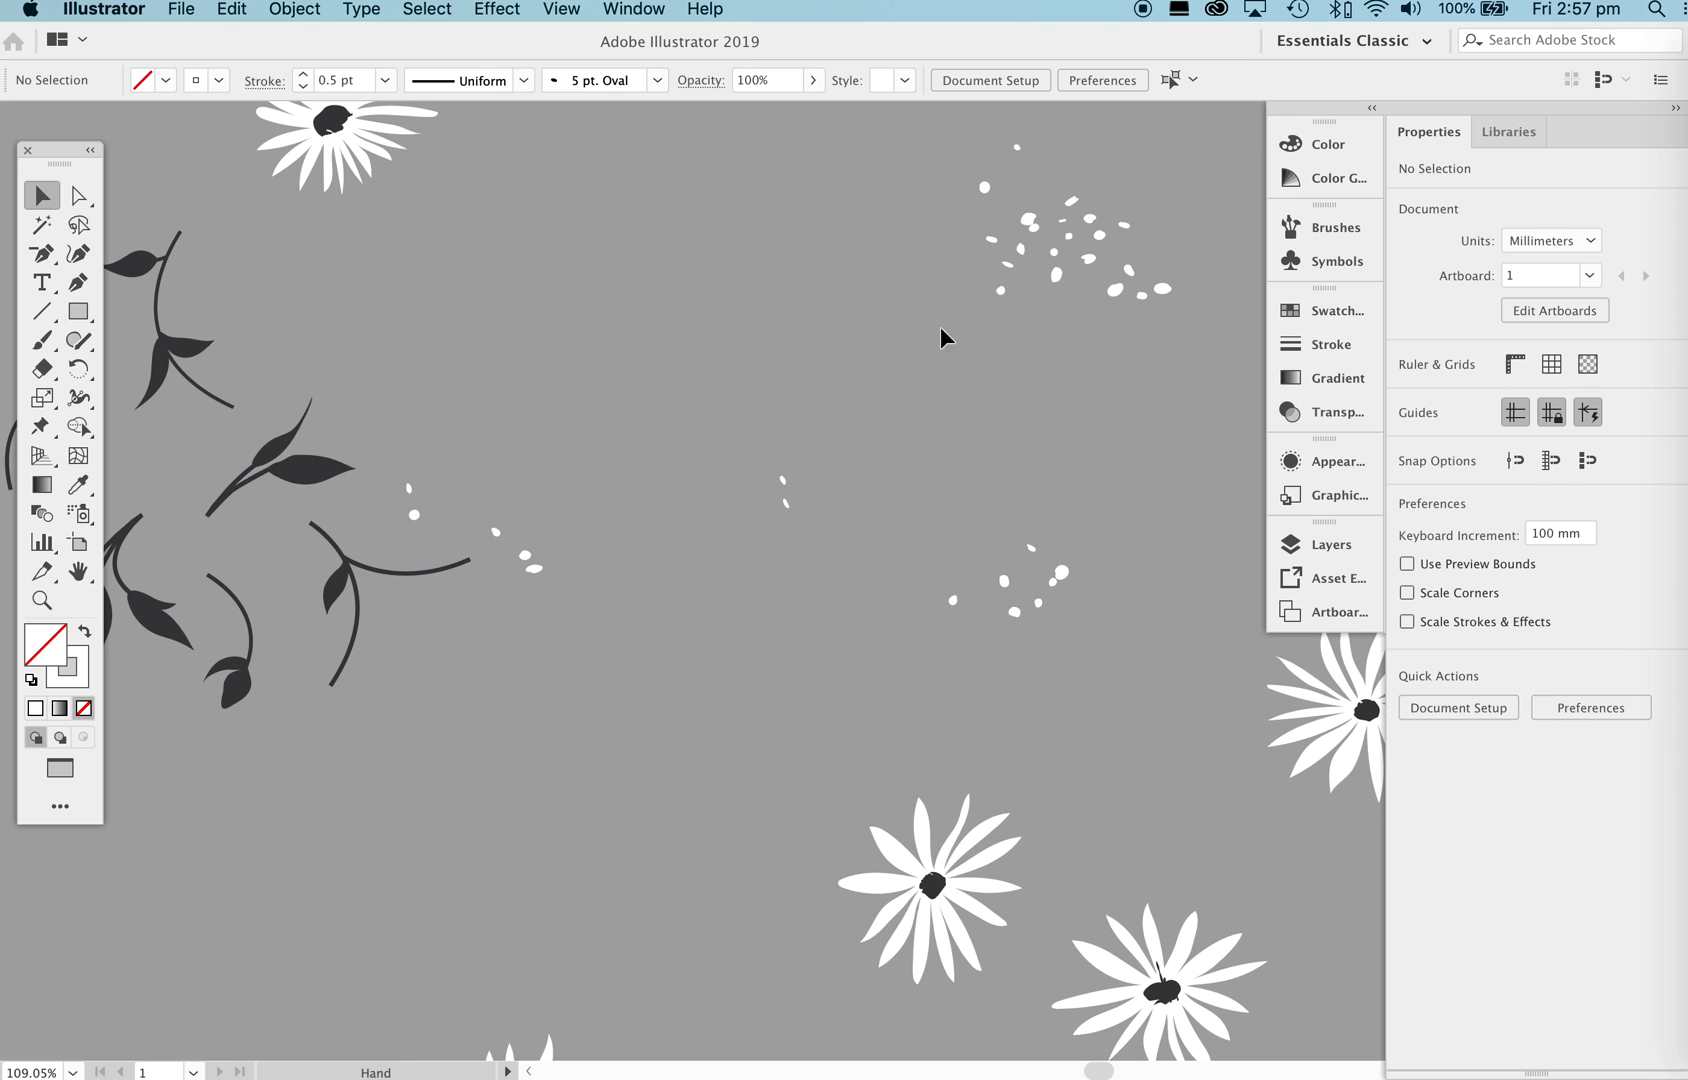
{"action": "left_click_drag", "start_coordinate": [1073, 607], "coordinate": [1088, 225]}
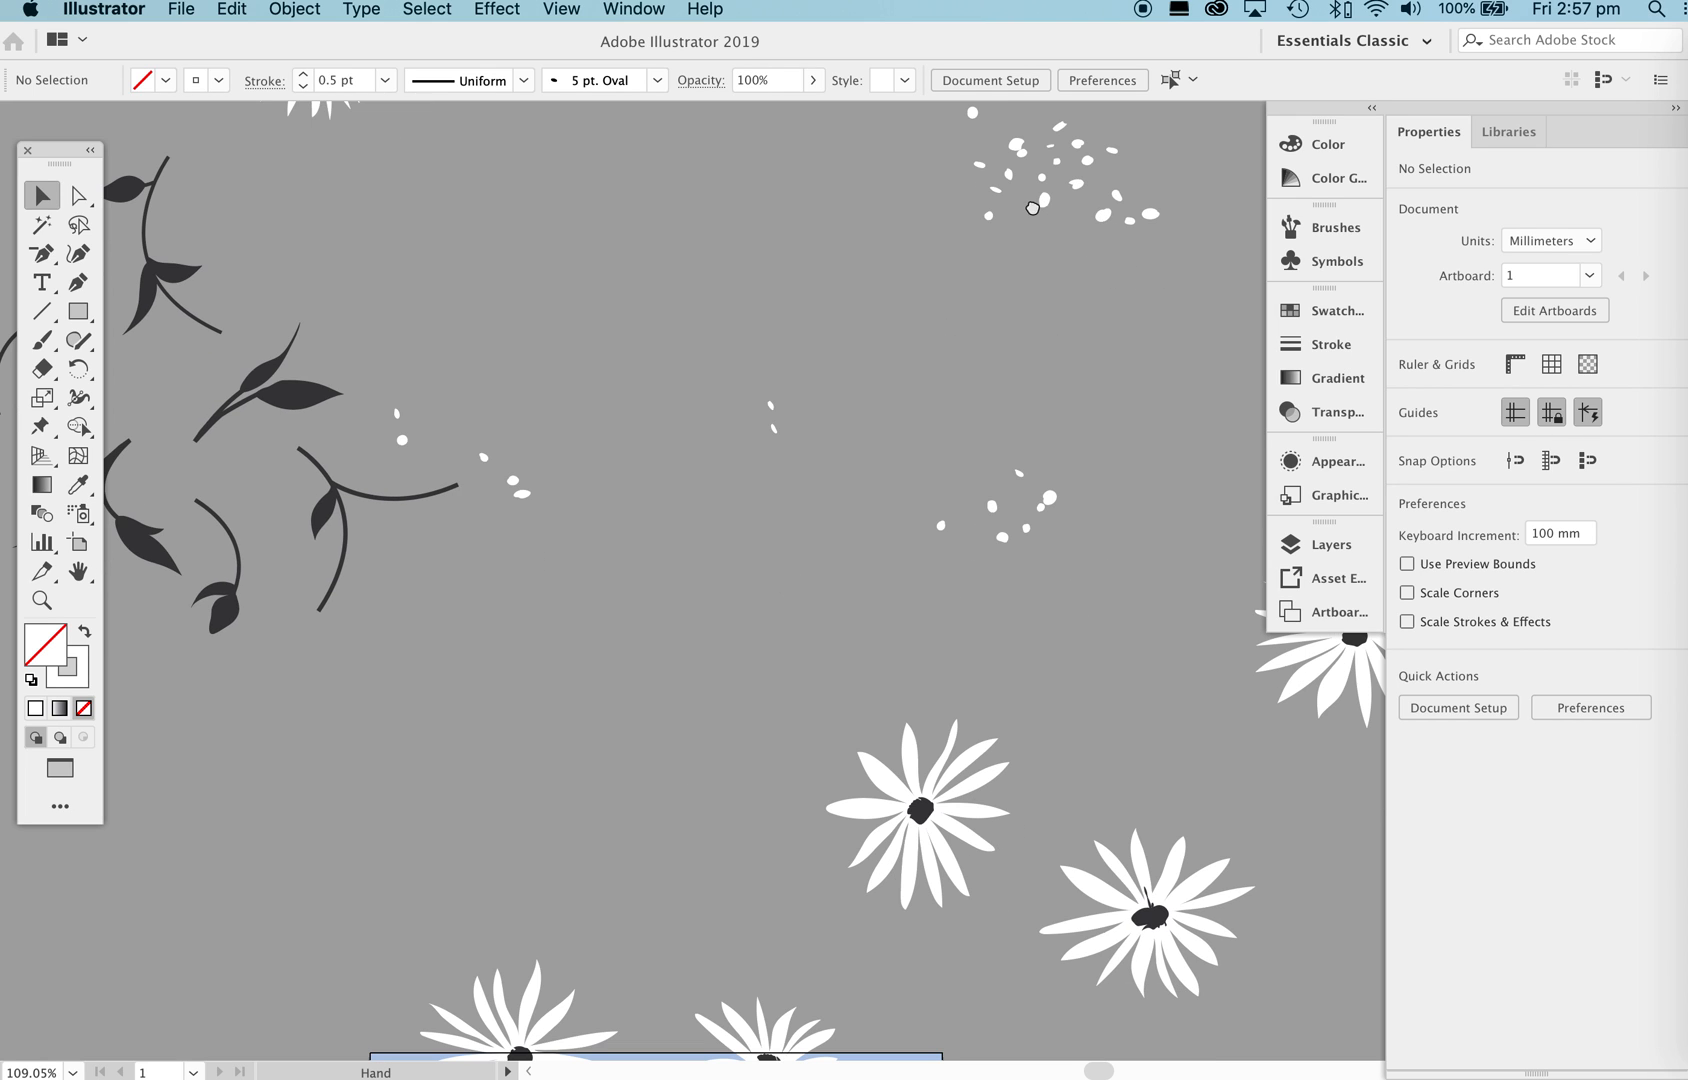
{"action": "key", "text": "z"}
{"action": "left_click_drag", "start_coordinate": [492, 683], "coordinate": [811, 627]}
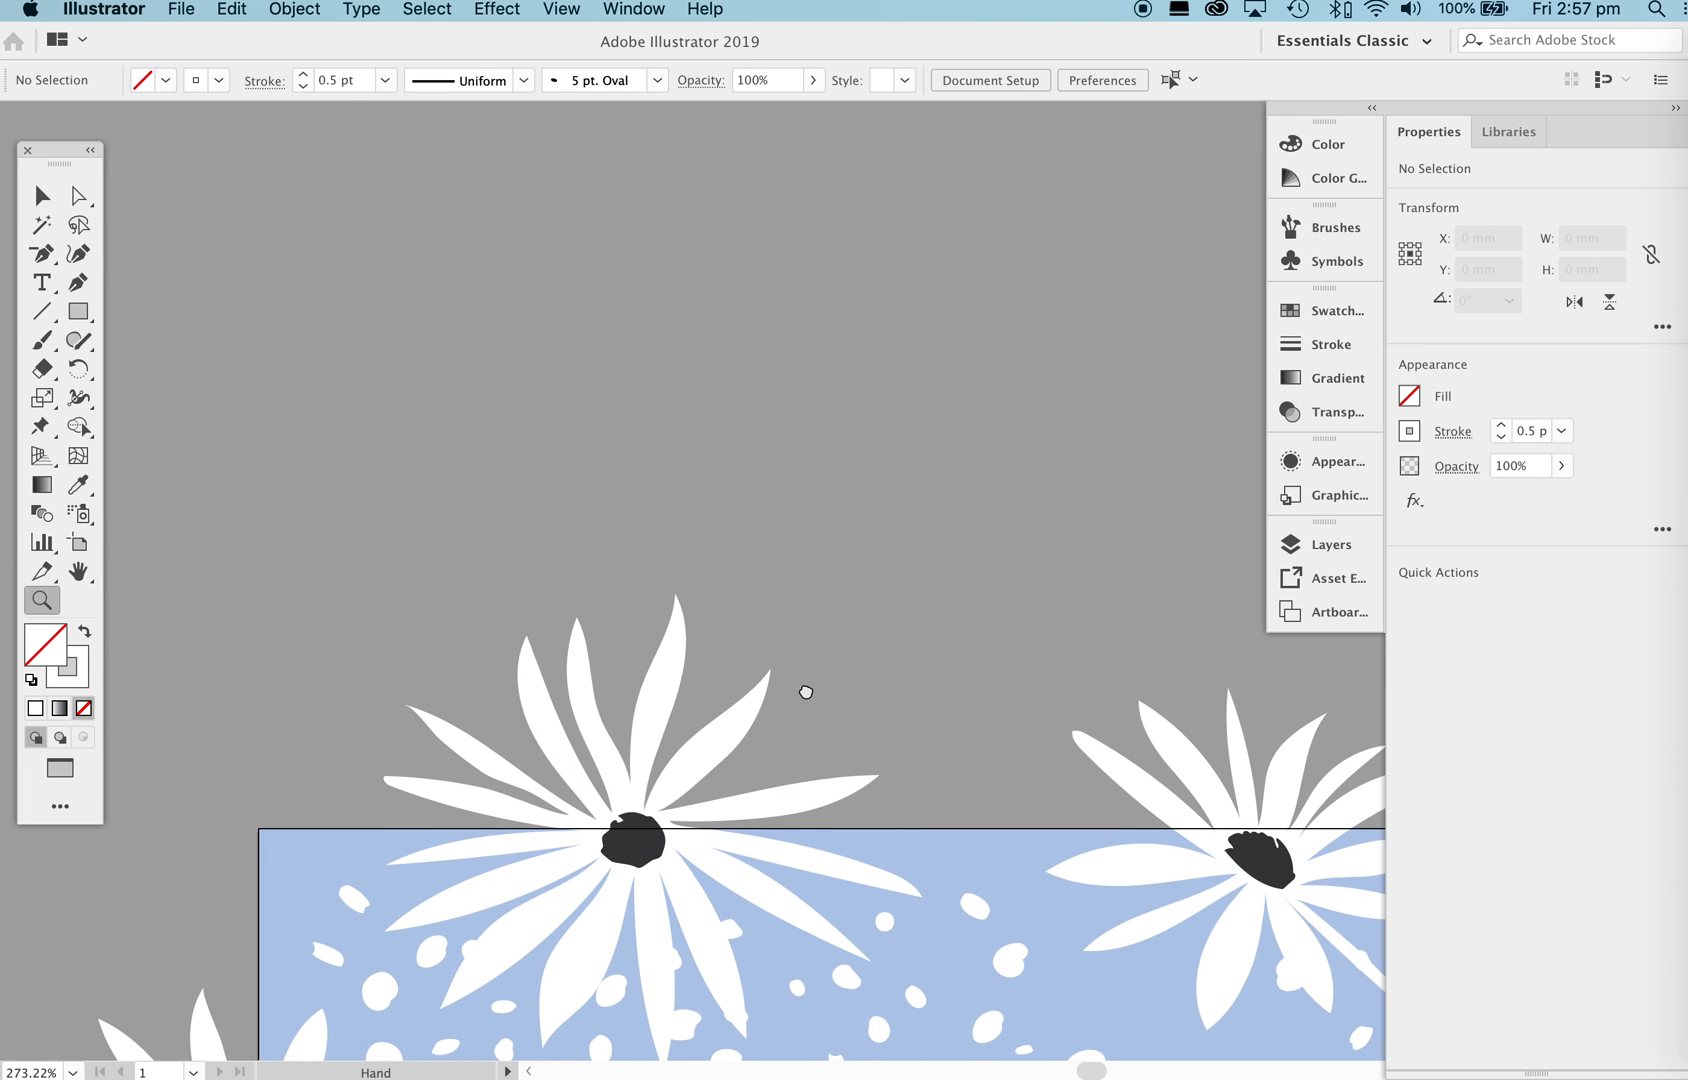
{"action": "scroll", "coordinate": [682, 452], "scroll_direction": "down", "scroll_amount": 5}
{"action": "left_click_drag", "start_coordinate": [949, 392], "coordinate": [704, 533]}
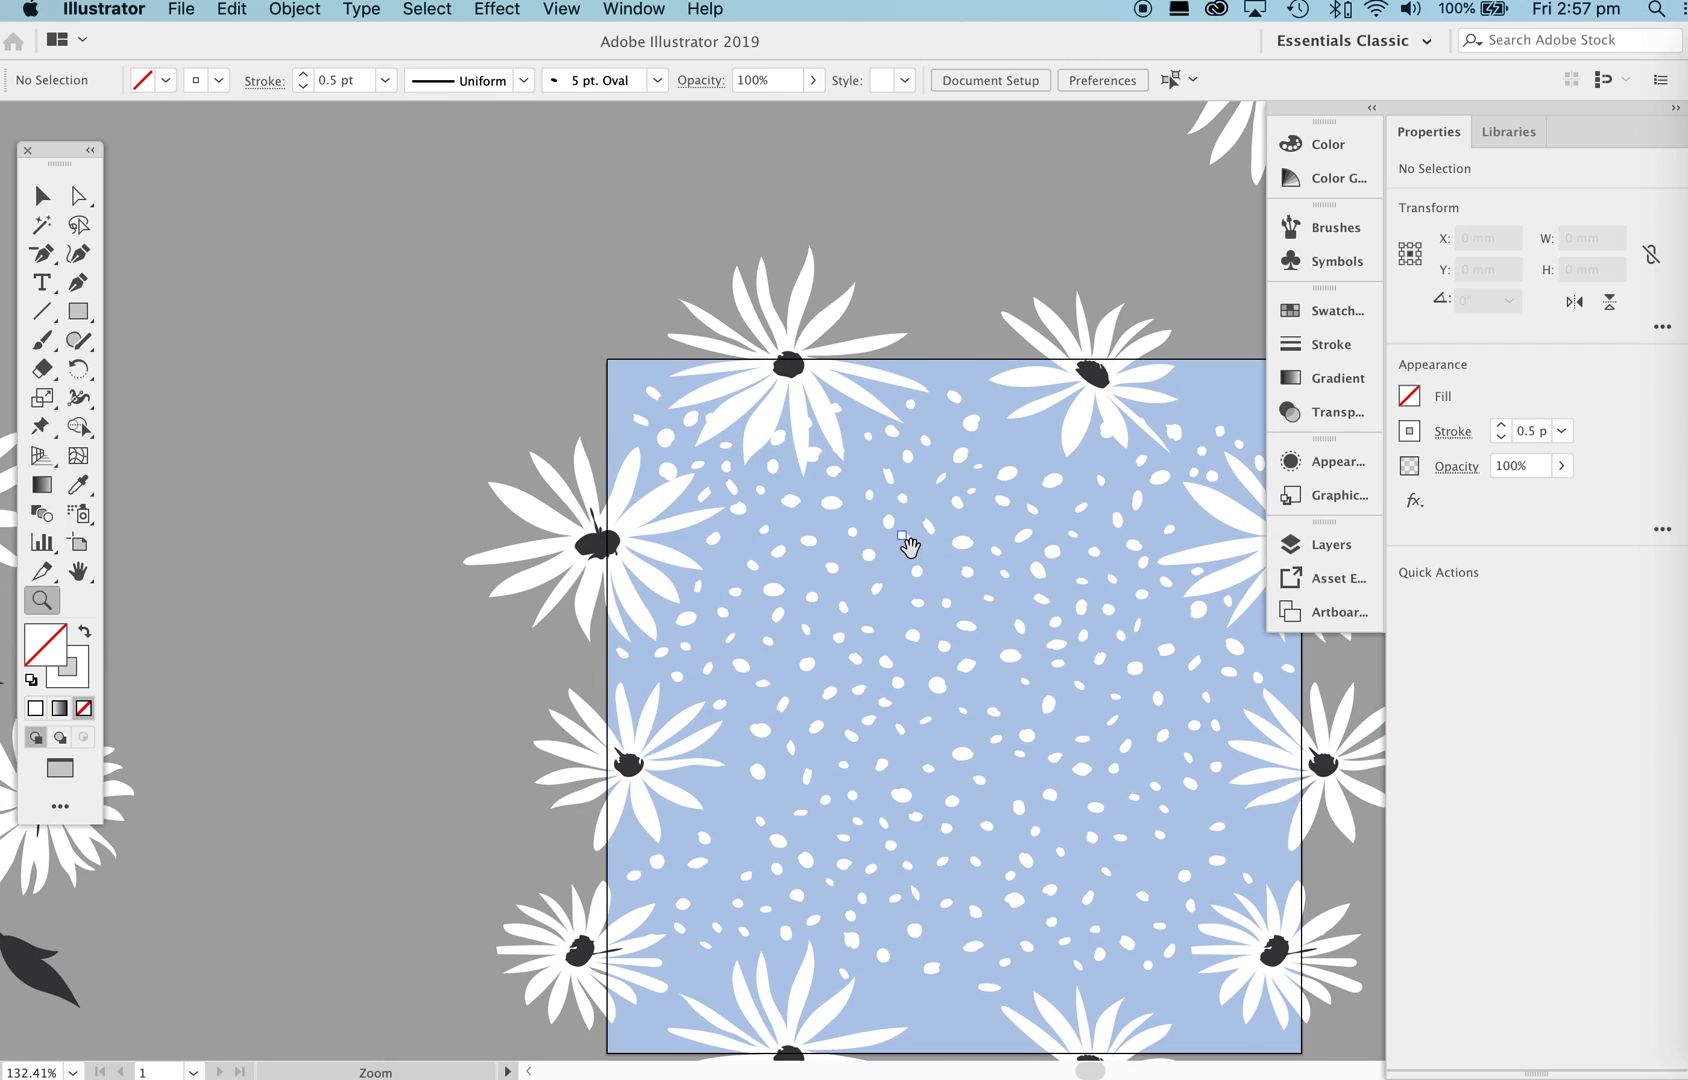
{"action": "left_click_drag", "start_coordinate": [910, 545], "coordinate": [723, 414]}
{"action": "left_click_drag", "start_coordinate": [916, 501], "coordinate": [752, 409]}
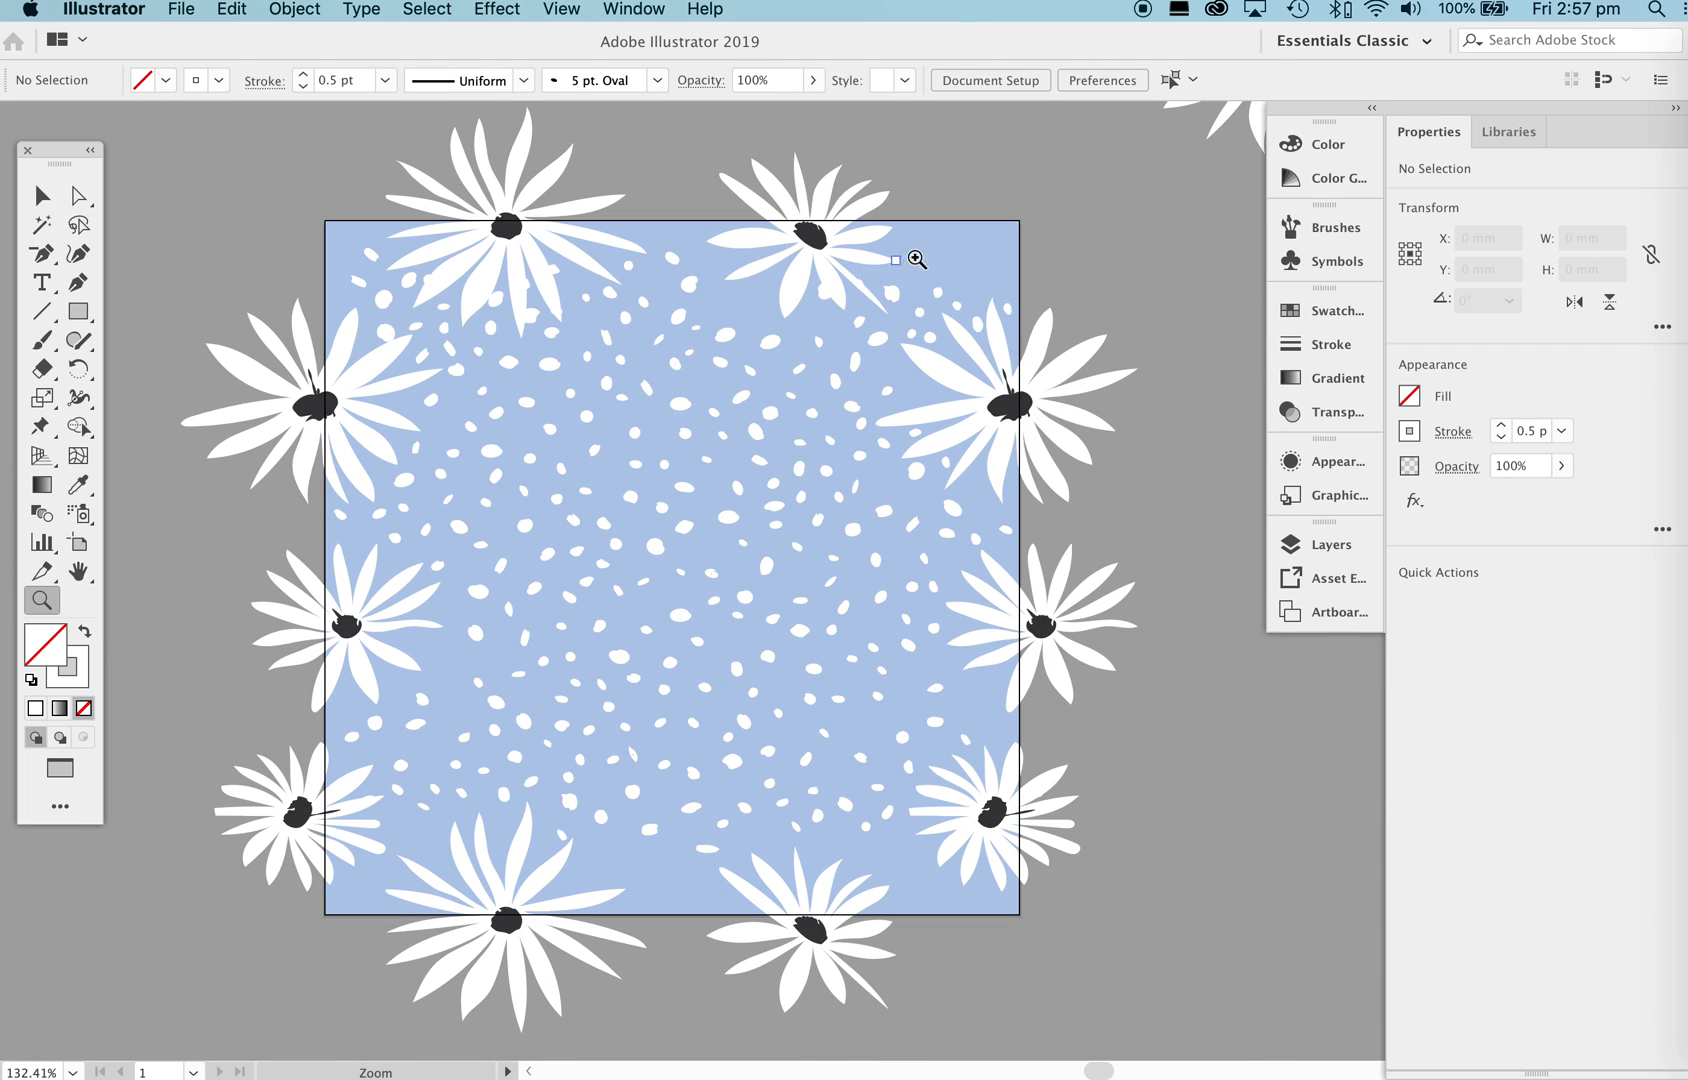
Move dots into the empty space around the lower-left daisy, placing one at about X 6.1 mm, Y 94.4 mm.
{"action": "key", "text": "v"}
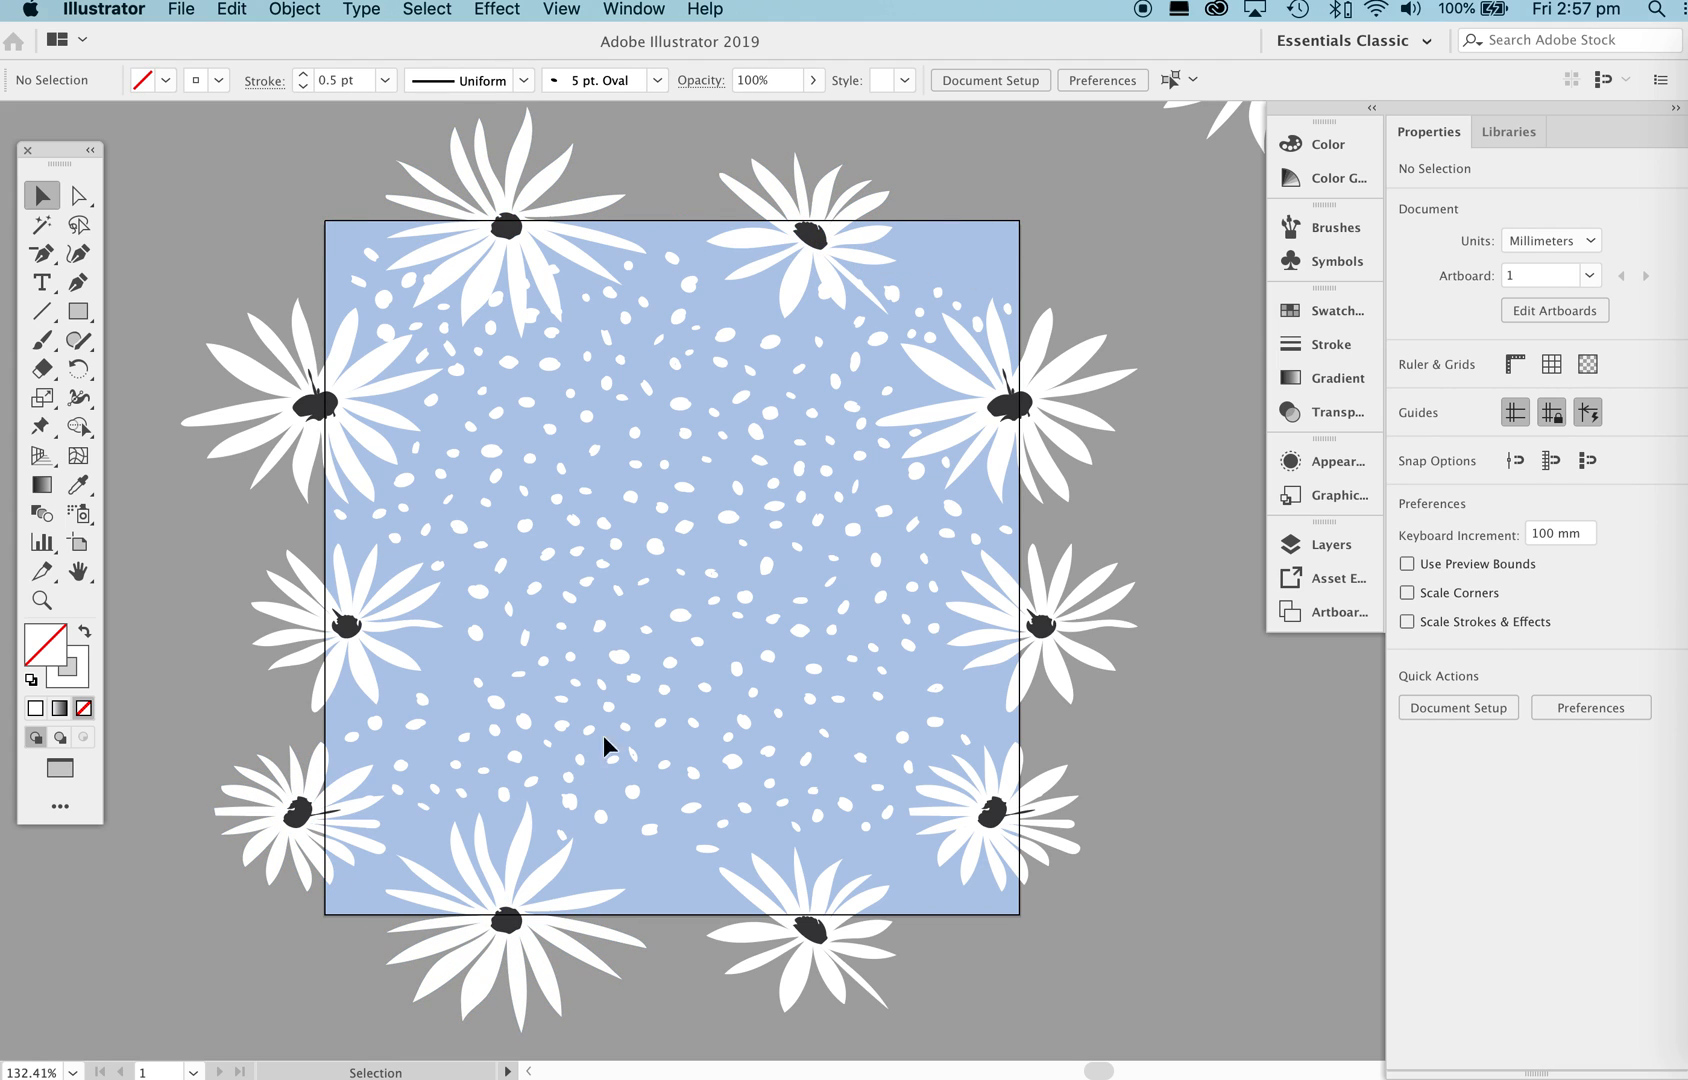
{"action": "left_click_drag", "start_coordinate": [651, 840], "coordinate": [594, 875]}
{"action": "left_click_drag", "start_coordinate": [433, 810], "coordinate": [372, 879]}
{"action": "left_click", "coordinate": [500, 796]}
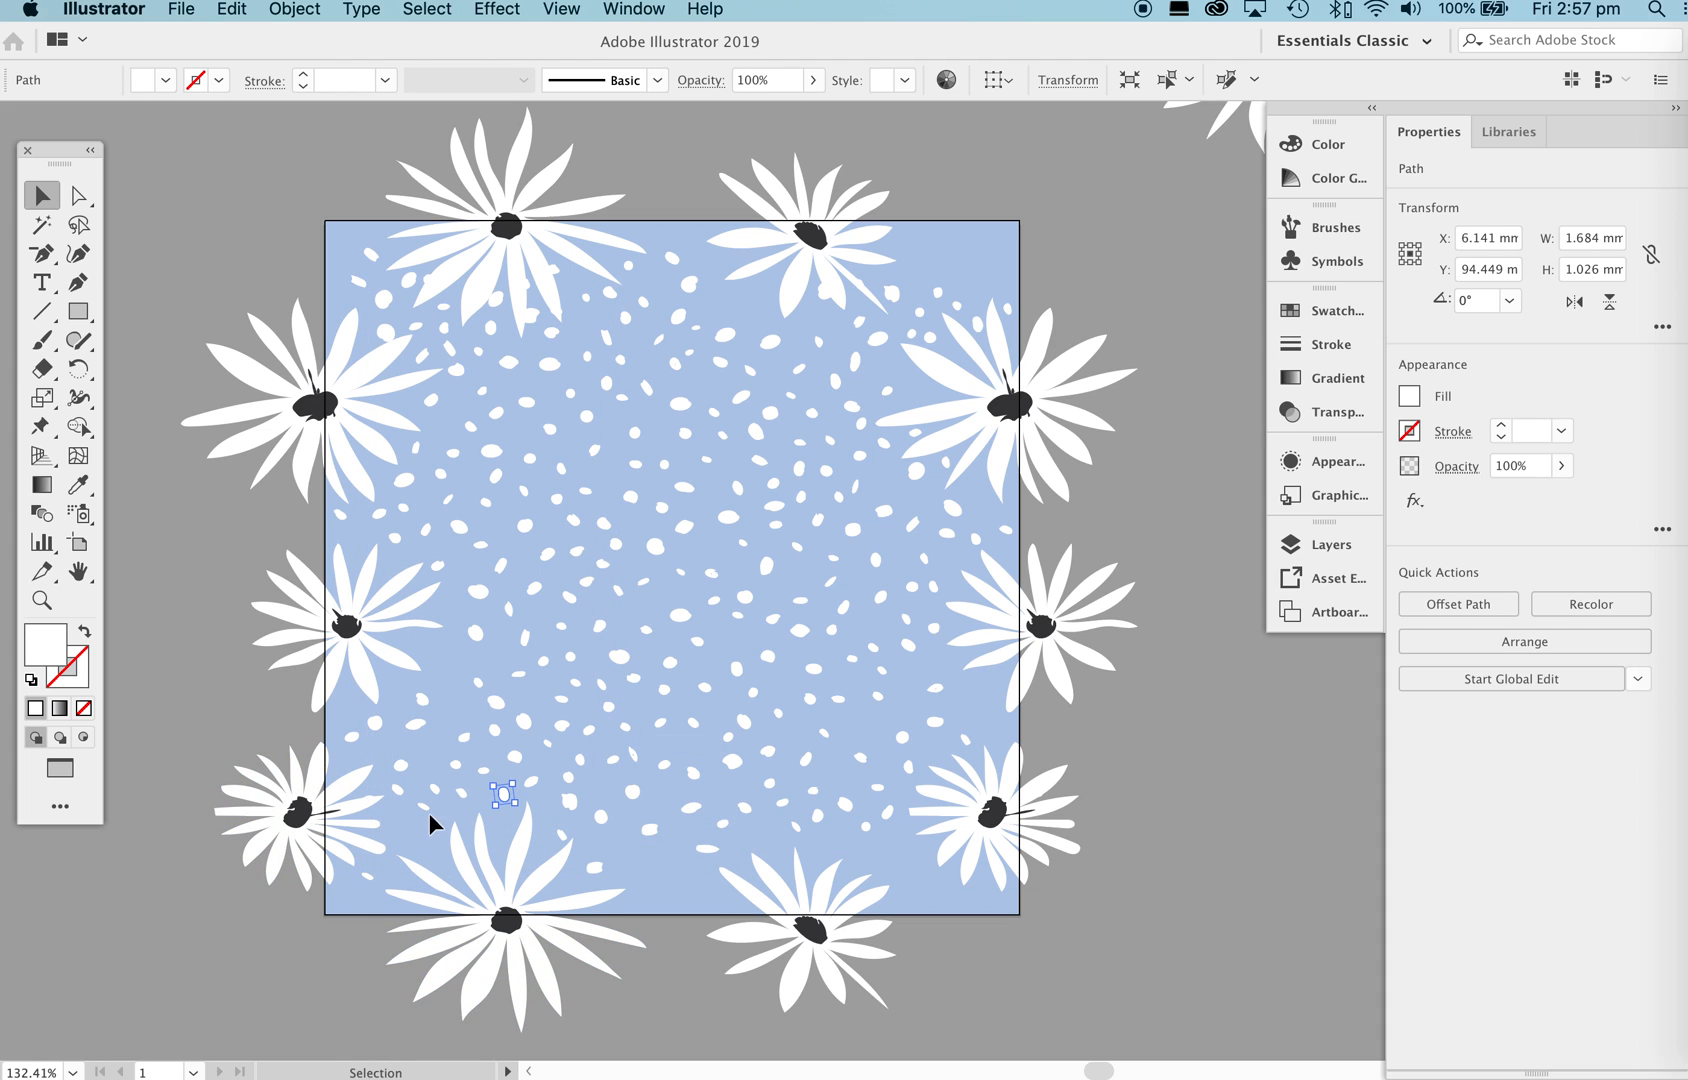
Place two dots straddling the tile's lower edge in the gap between the two bottom daisies.
{"action": "left_click_drag", "start_coordinate": [690, 810], "coordinate": [645, 915]}
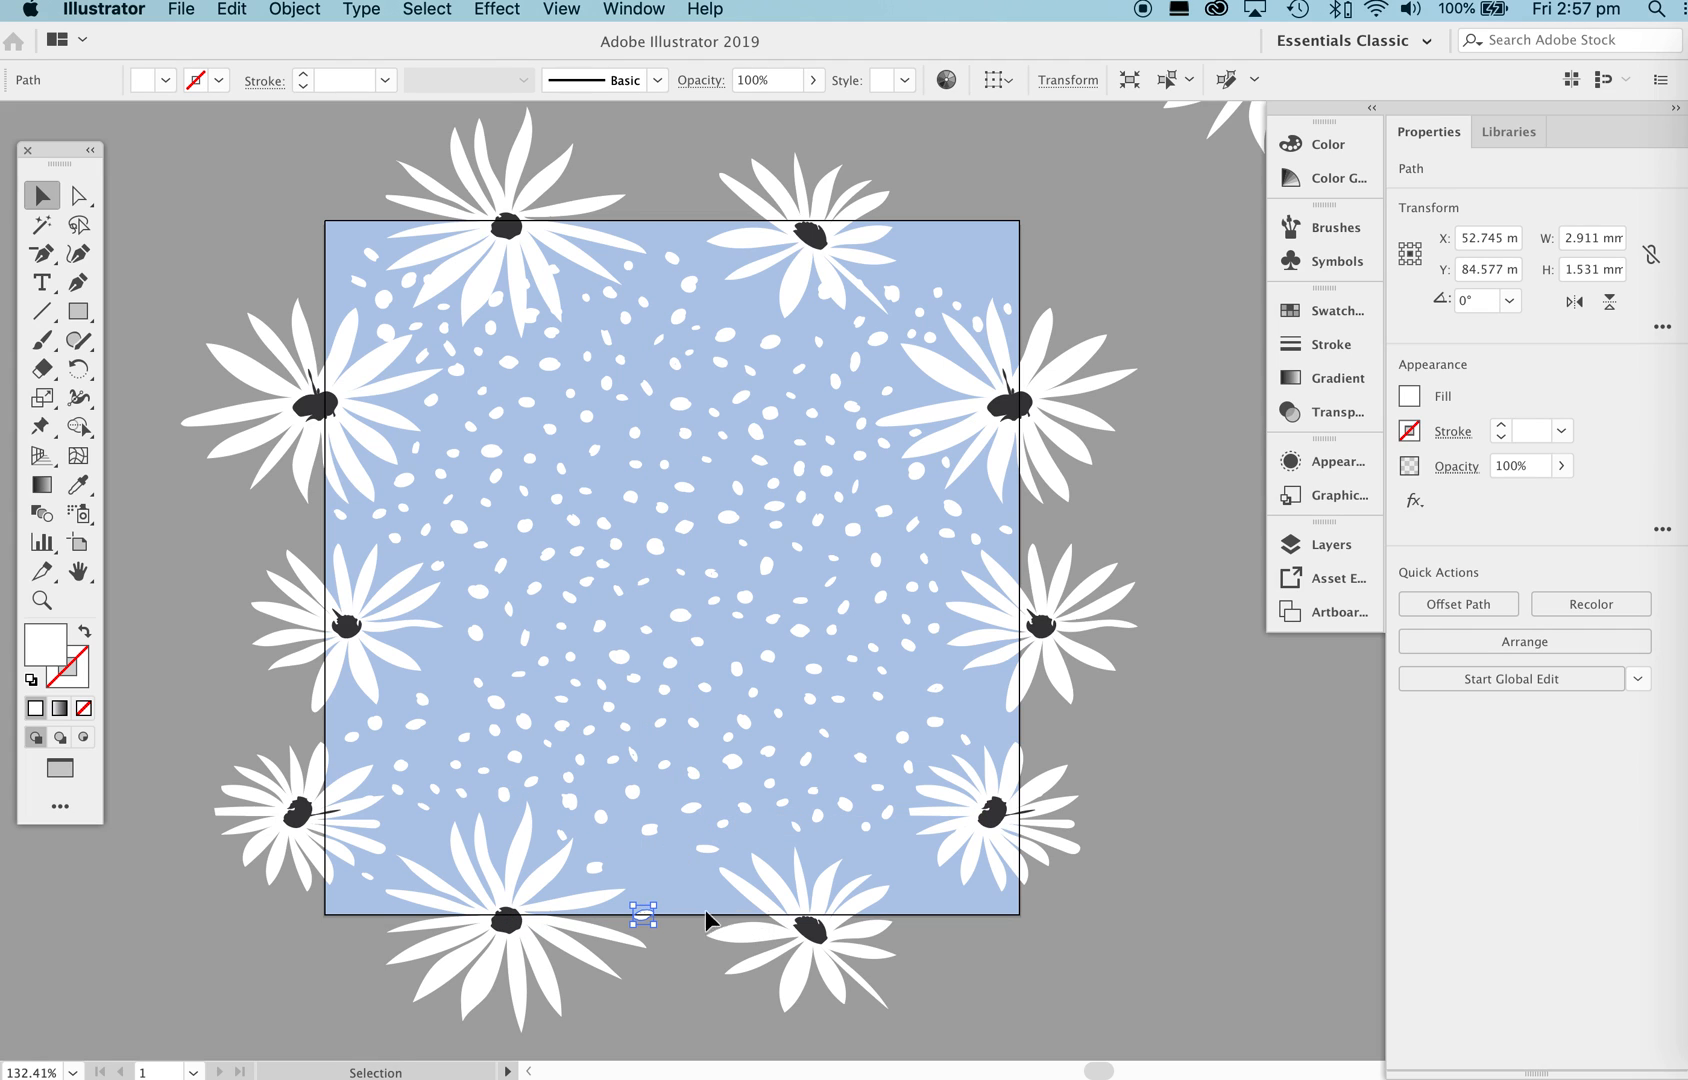
{"action": "left_click", "coordinate": [675, 872]}
{"action": "left_click", "coordinate": [746, 808]}
{"action": "left_click_drag", "start_coordinate": [767, 570], "coordinate": [690, 916]}
{"action": "left_click", "coordinate": [687, 944]}
Place a dot across the lower edge beyond the lower-right daisy and another across the right edge above the corner daisy.
{"action": "left_click_drag", "start_coordinate": [763, 791], "coordinate": [650, 867]}
{"action": "left_click_drag", "start_coordinate": [880, 792], "coordinate": [678, 885]}
{"action": "mouse_move", "coordinate": [913, 655]}
{"action": "left_mouse_down"}
{"action": "mouse_move", "coordinate": [915, 930]}
{"action": "mouse_move", "coordinate": [915, 916]}
{"action": "left_mouse_up"}
{"action": "left_click_drag", "start_coordinate": [937, 692], "coordinate": [1032, 728]}
{"action": "left_click", "coordinate": [1162, 845]}
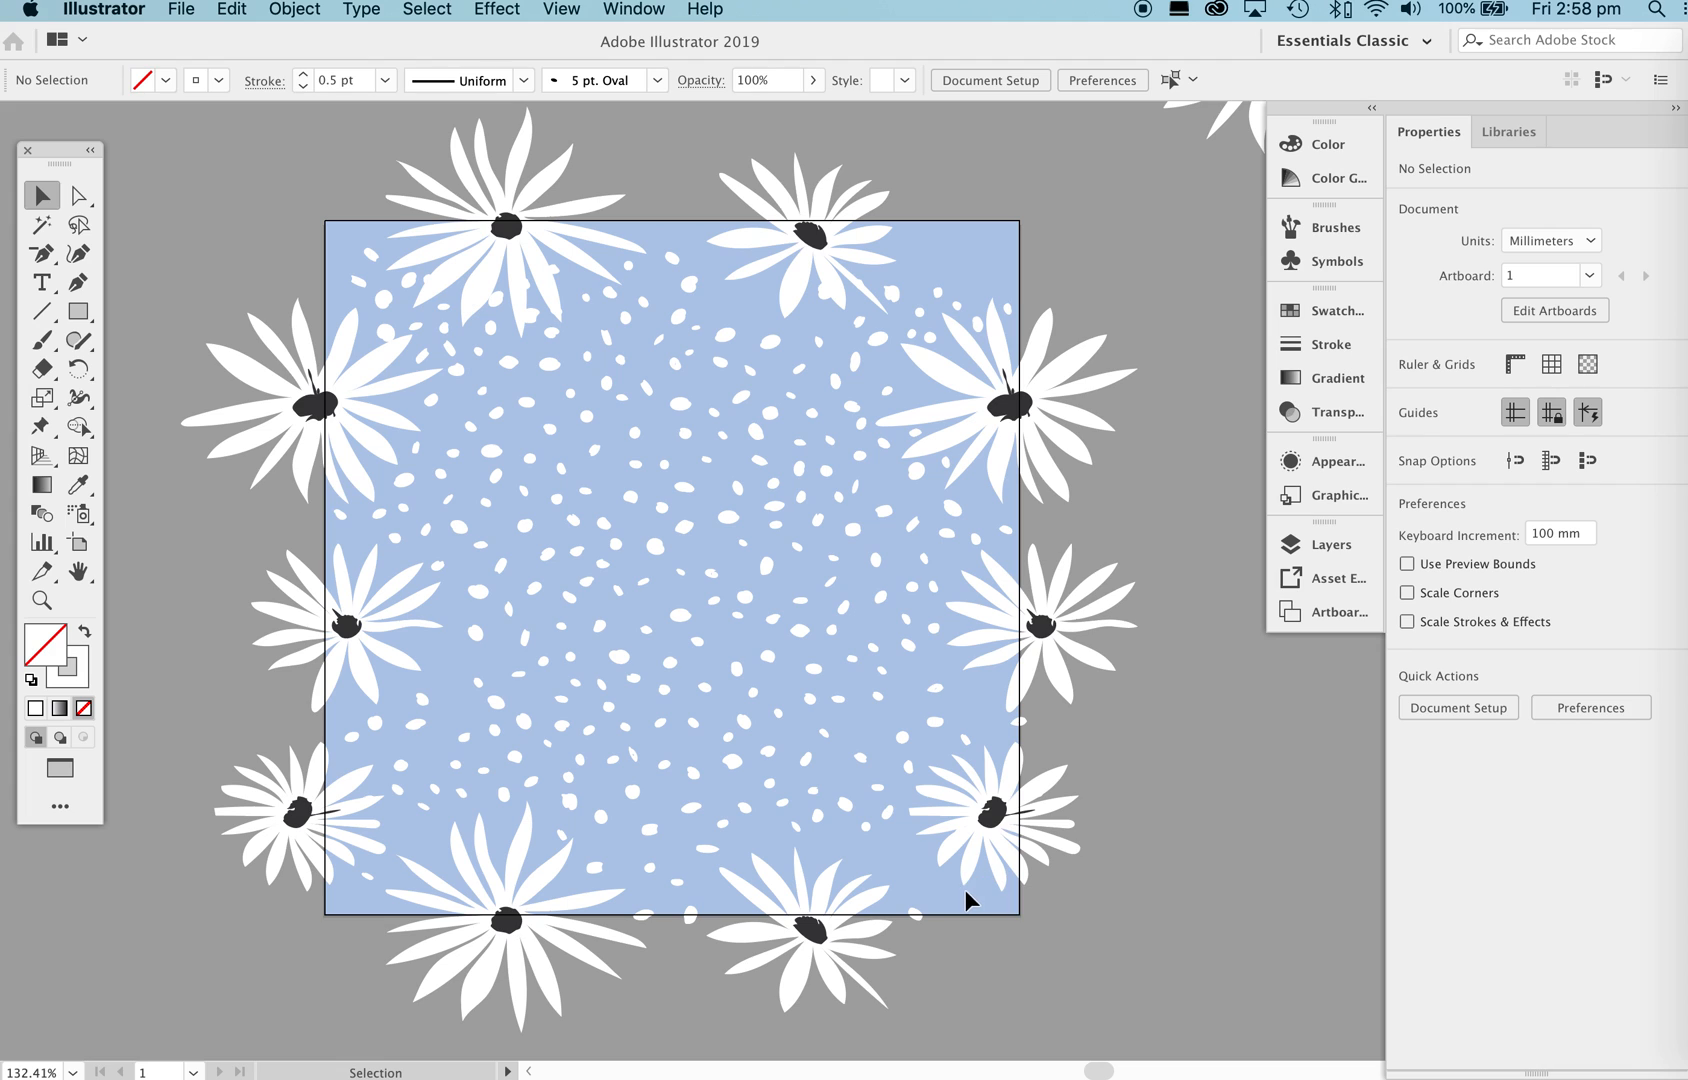
Place two more dots straddling the tile's lower edge near the lower-right corner, one at about X 90.3 mm, Y 100 mm.
{"action": "left_click_drag", "start_coordinate": [822, 738], "coordinate": [953, 914]}
{"action": "left_click", "coordinate": [847, 803]}
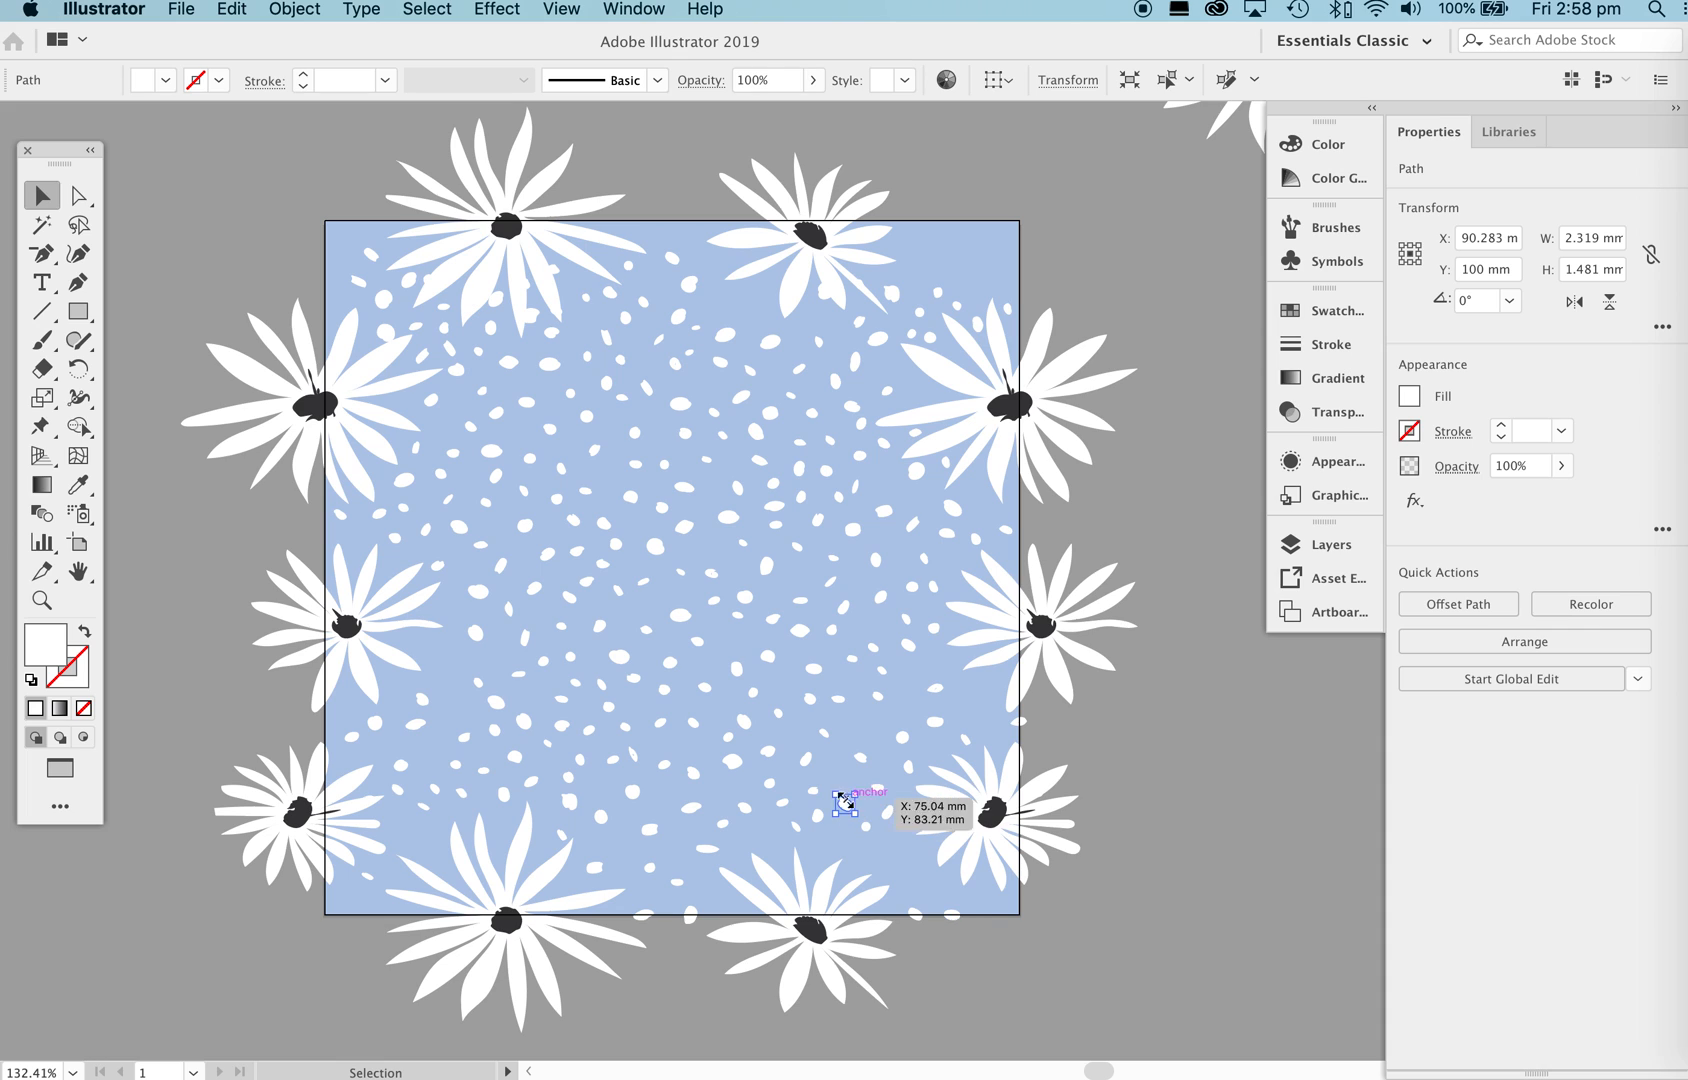
{"action": "mouse_move", "coordinate": [842, 702]}
{"action": "left_mouse_down"}
{"action": "mouse_move", "coordinate": [878, 722]}
{"action": "mouse_move", "coordinate": [859, 776]}
{"action": "mouse_move", "coordinate": [866, 731]}
{"action": "mouse_move", "coordinate": [988, 920]}
{"action": "left_mouse_up"}
{"action": "left_click", "coordinate": [1050, 942]}
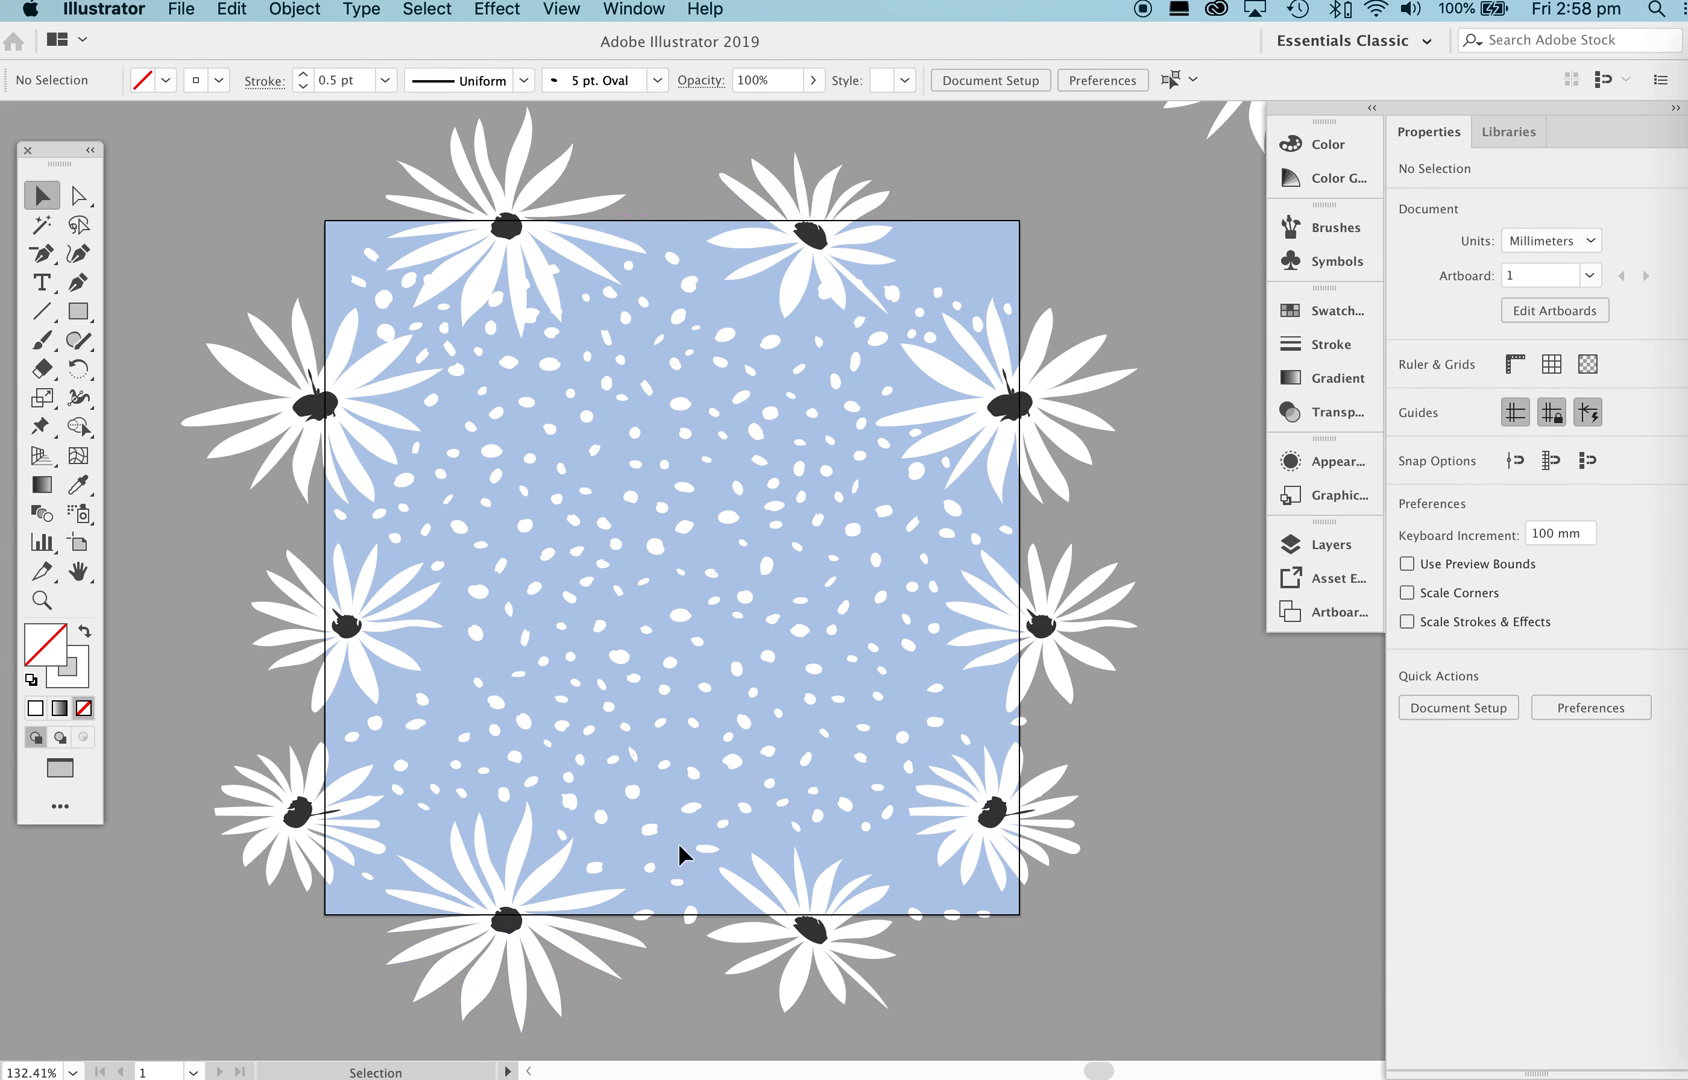
Copy the five dots on the lower edge 100 mm up onto the tile's upper edge.
{"action": "left_click", "coordinate": [652, 914]}
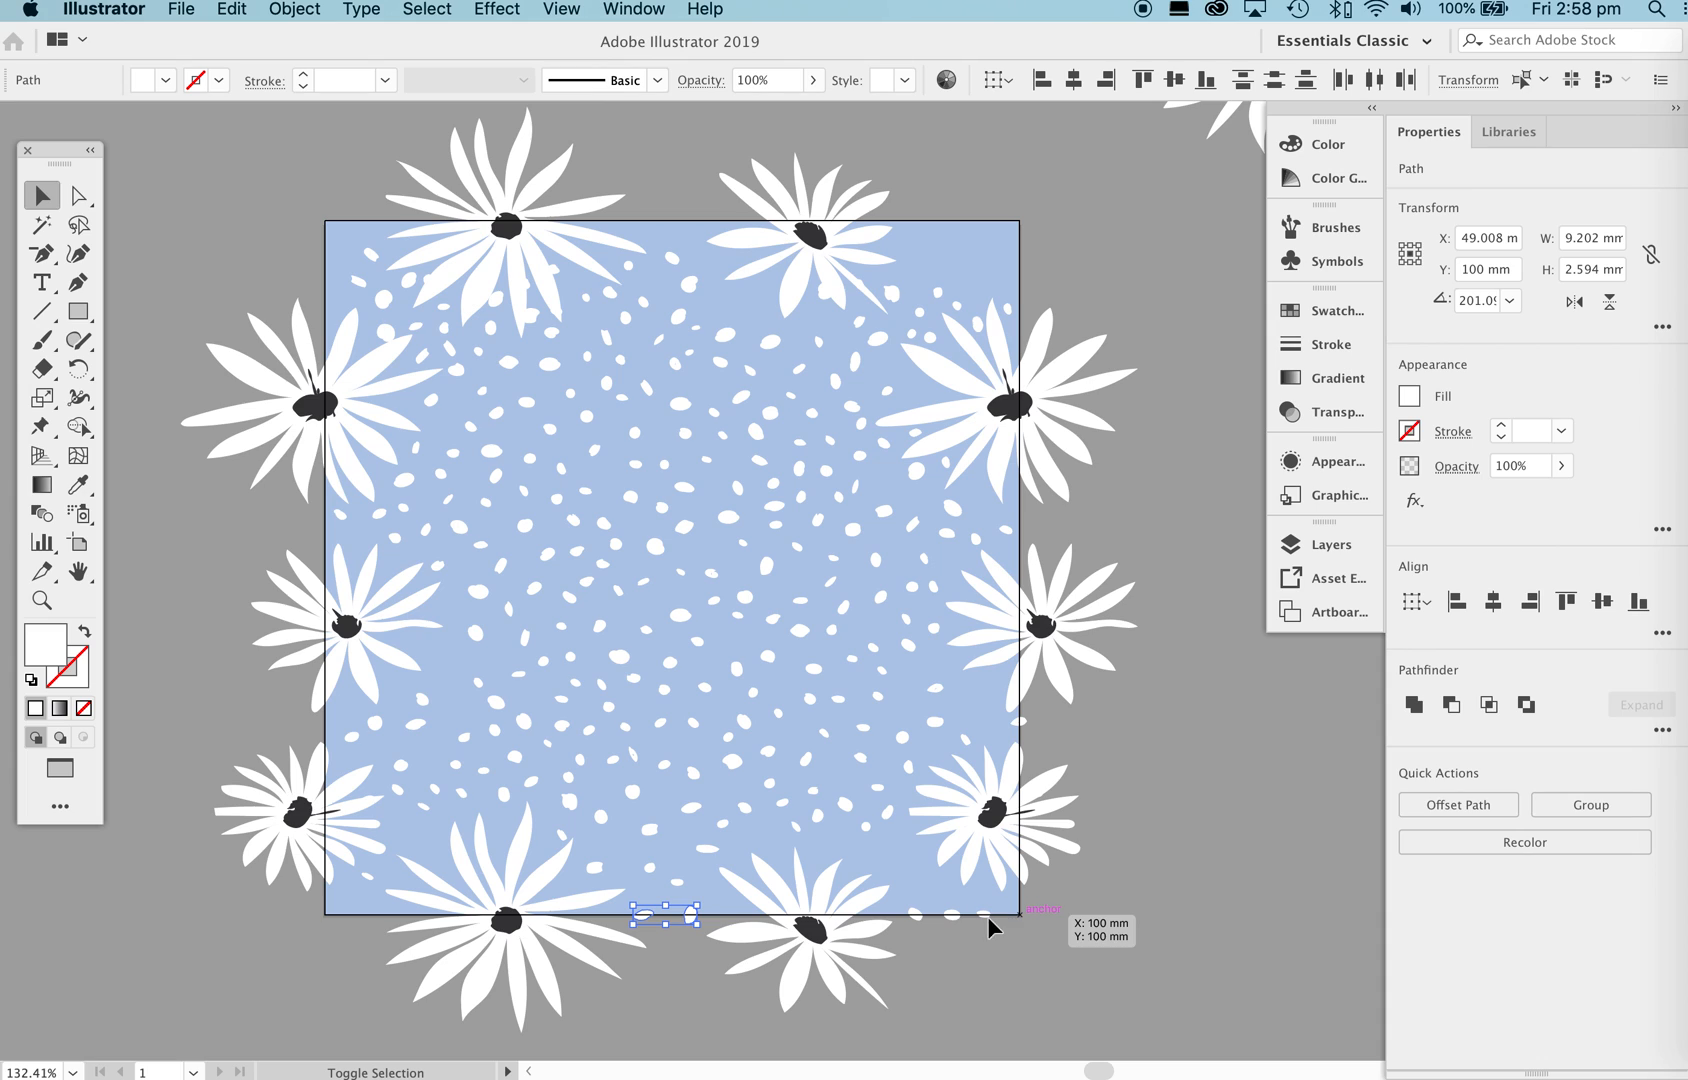
{"action": "left_click_drag", "start_coordinate": [912, 935], "coordinate": [914, 930]}
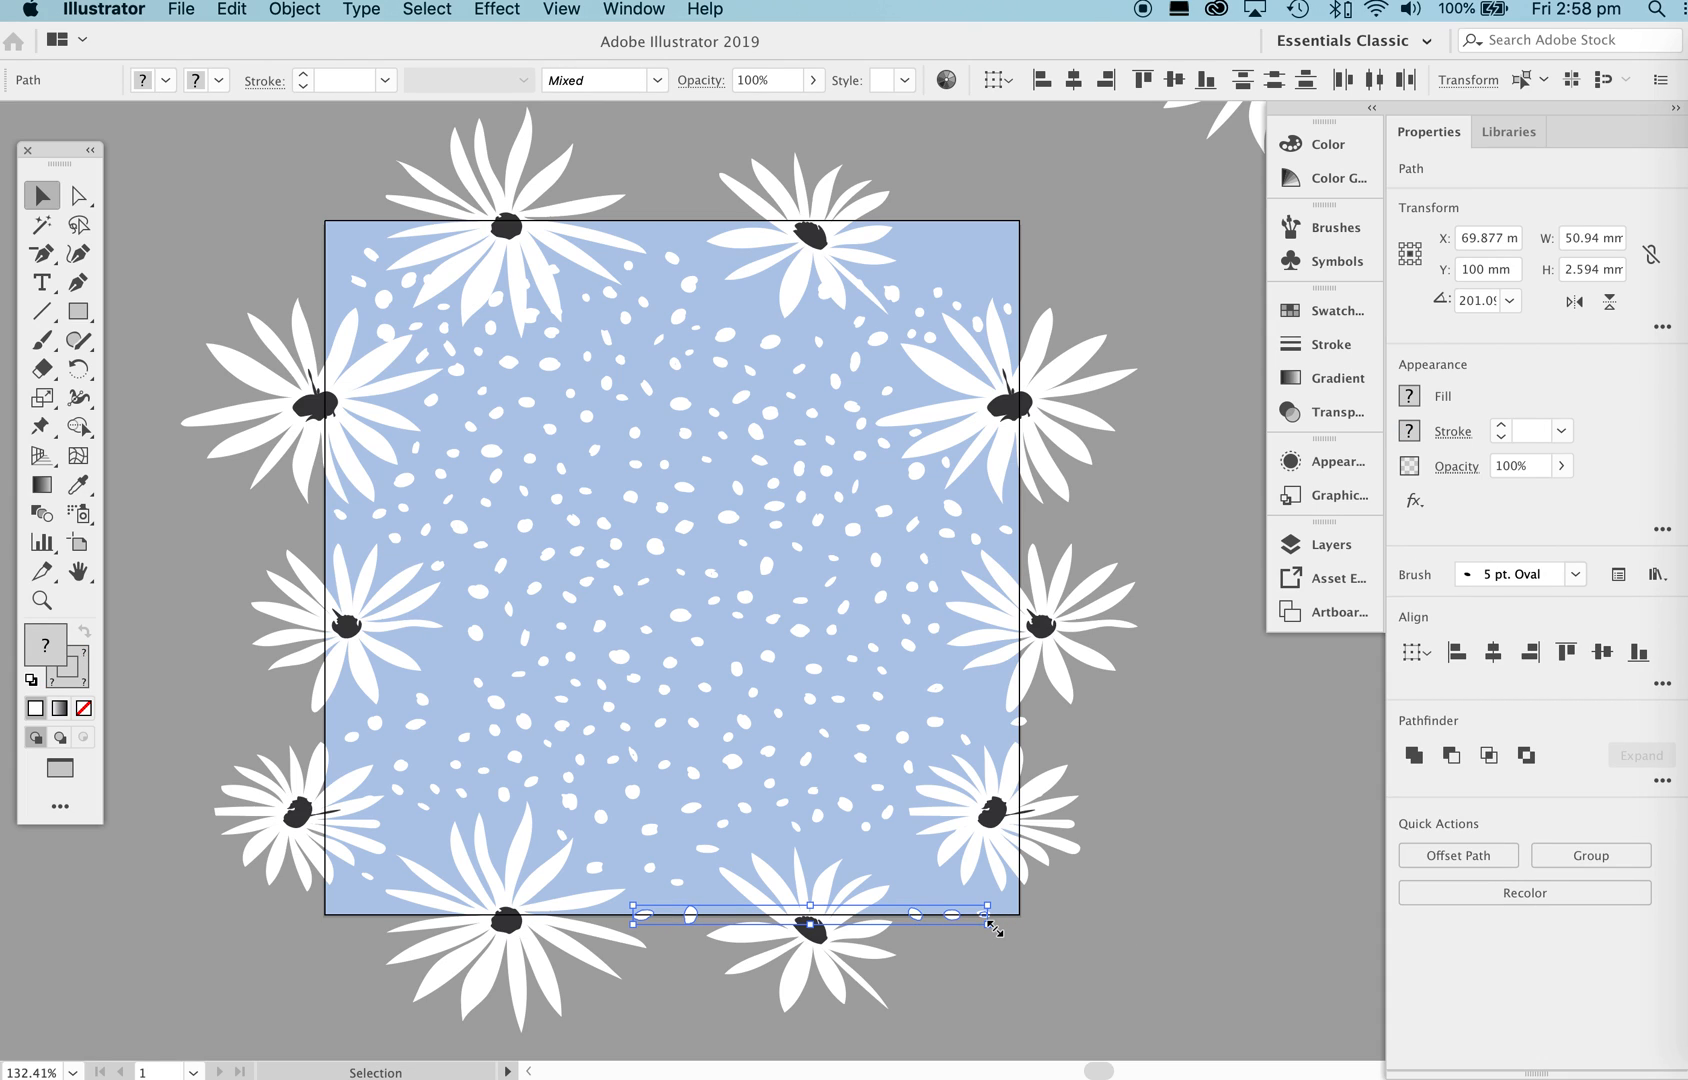
{"action": "key", "text": "super+c"}
{"action": "key", "text": "super+d"}
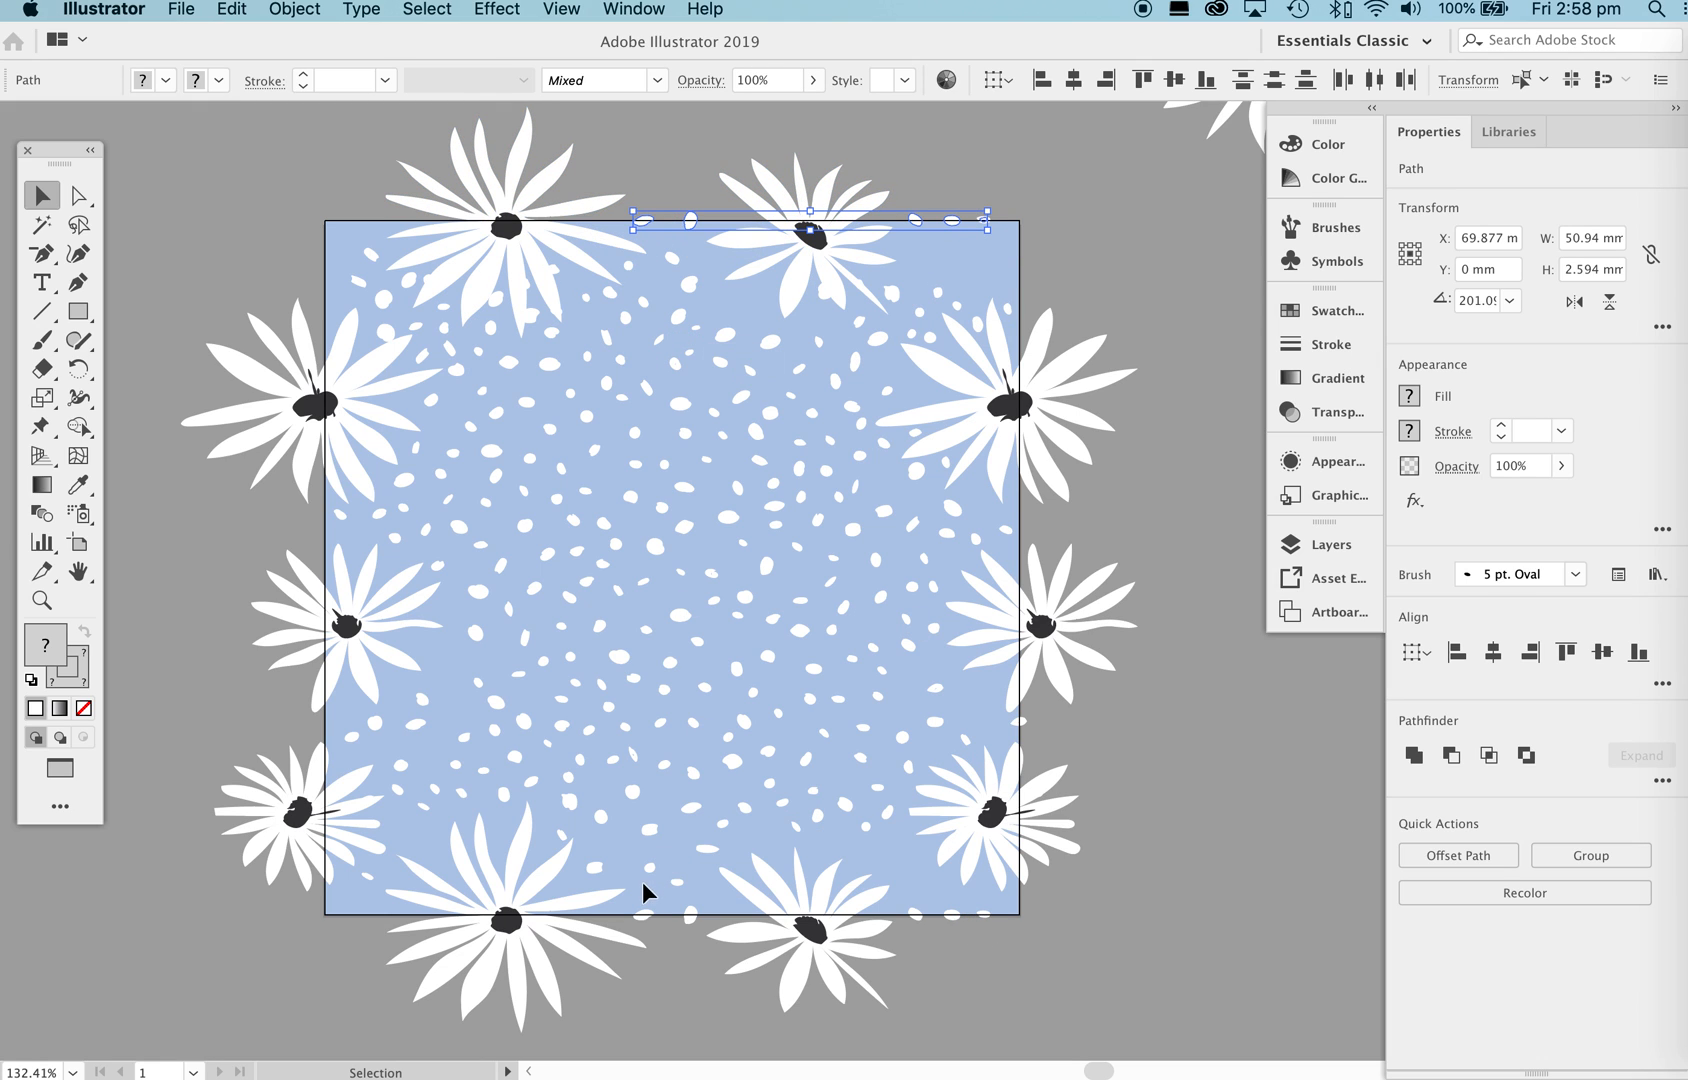
Place dots around the lower-left corner, including one on the left edge at about Y 98.2 mm and one on the lower edge at about X 2.3 mm.
{"action": "left_click_drag", "start_coordinate": [637, 895], "coordinate": [1013, 886]}
{"action": "left_click_drag", "start_coordinate": [683, 944], "coordinate": [655, 666]}
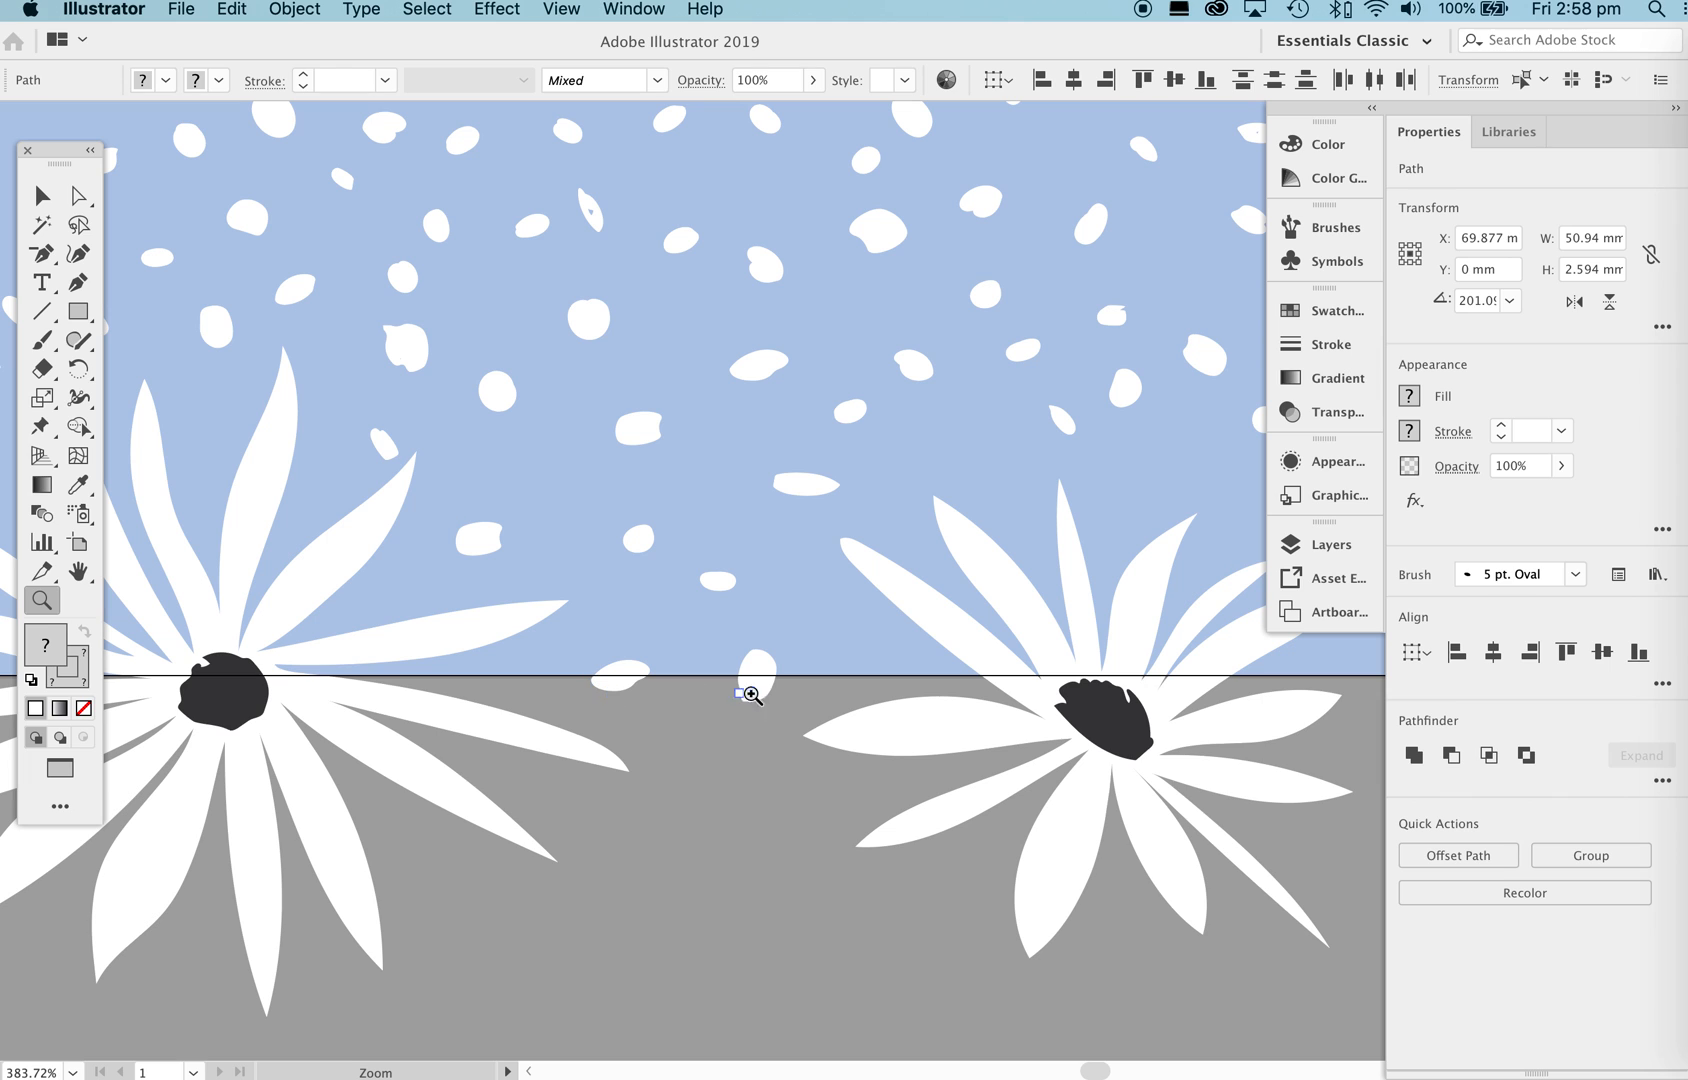
{"action": "left_click_drag", "start_coordinate": [944, 579], "coordinate": [500, 821]}
{"action": "left_click_drag", "start_coordinate": [841, 470], "coordinate": [836, 494]}
{"action": "left_click_drag", "start_coordinate": [948, 576], "coordinate": [840, 785]}
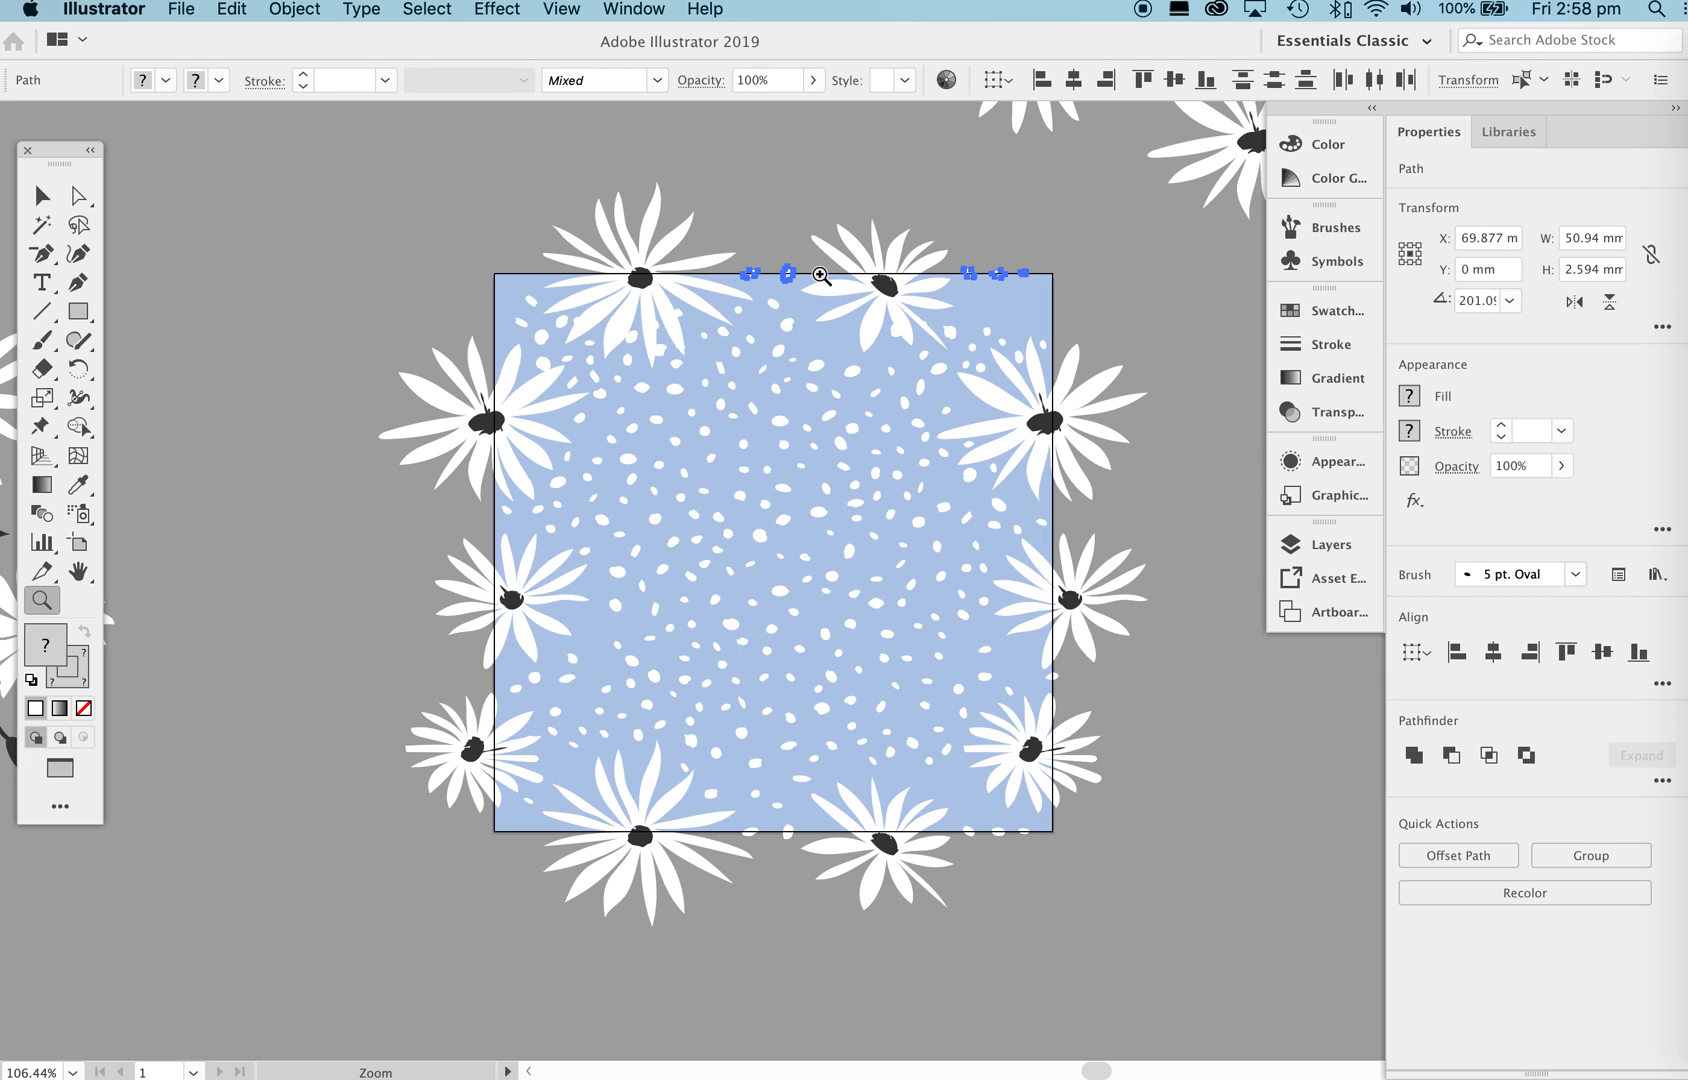
{"action": "key", "text": "v"}
{"action": "left_click_drag", "start_coordinate": [711, 796], "coordinate": [556, 710]}
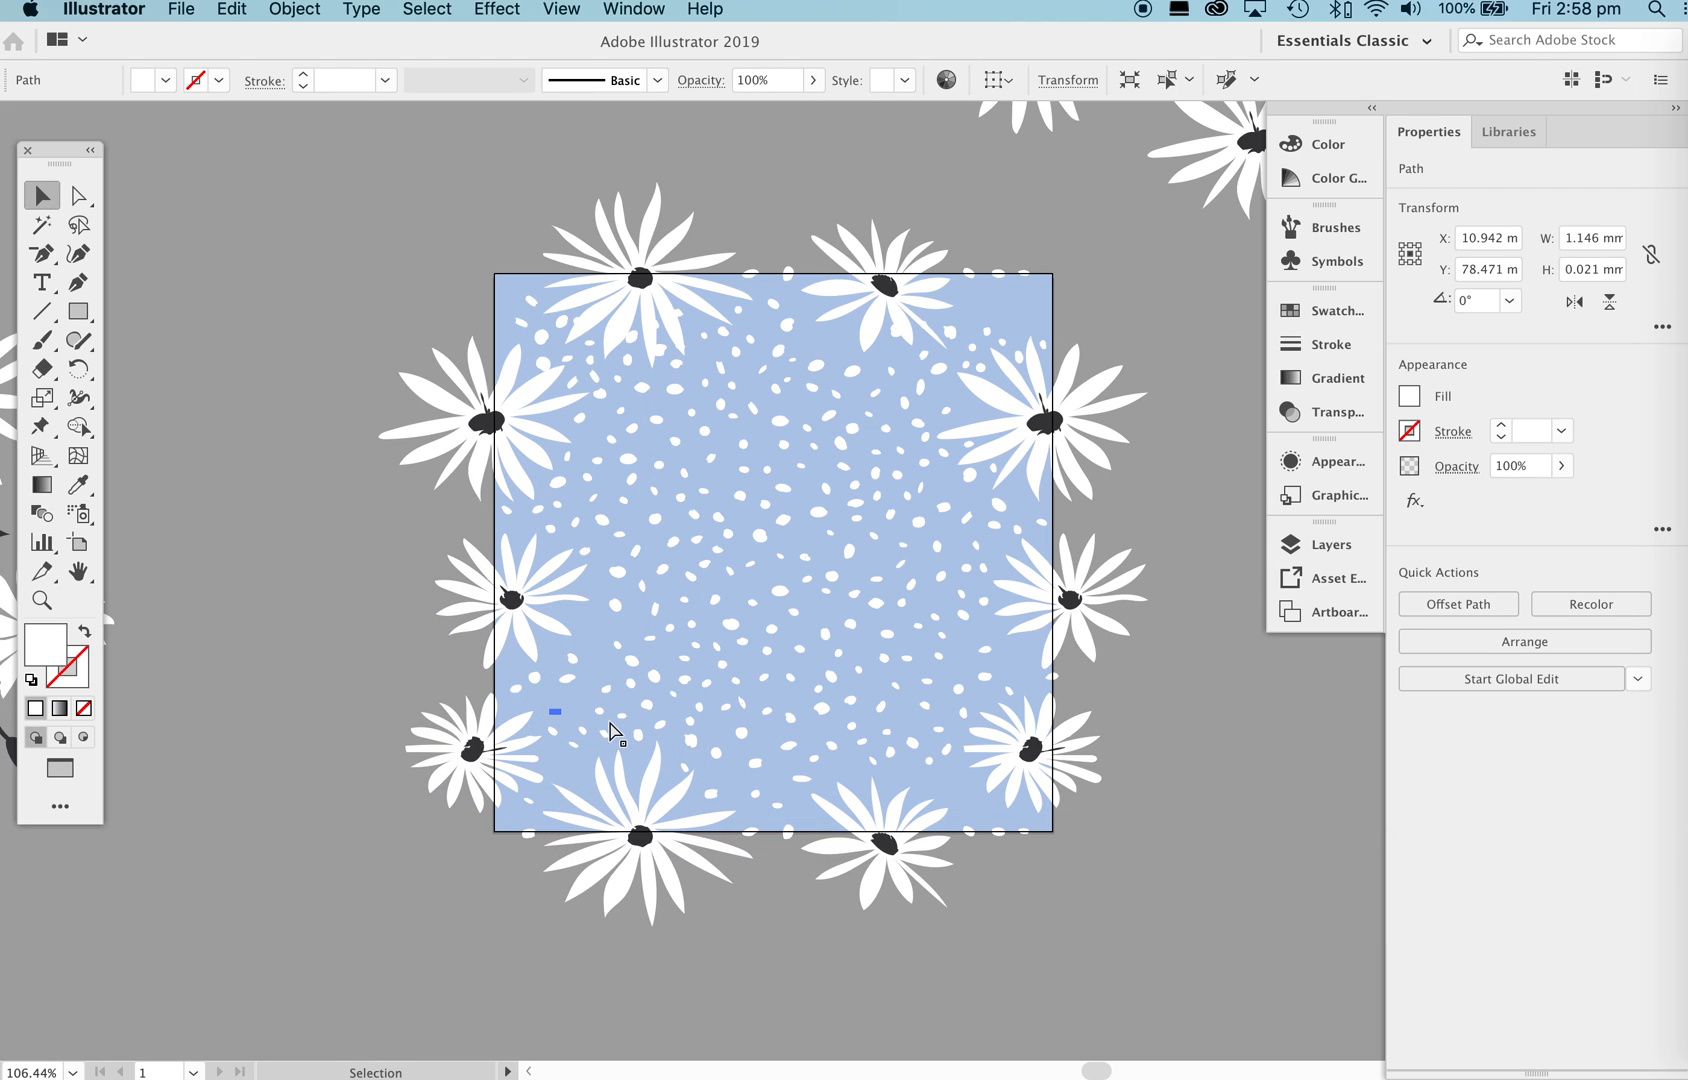
{"action": "left_click", "coordinate": [553, 702]}
{"action": "mouse_move", "coordinate": [553, 738]}
{"action": "left_mouse_down"}
{"action": "mouse_move", "coordinate": [422, 660]}
{"action": "mouse_move", "coordinate": [419, 977]}
{"action": "left_mouse_up"}
{"action": "left_click", "coordinate": [471, 682]}
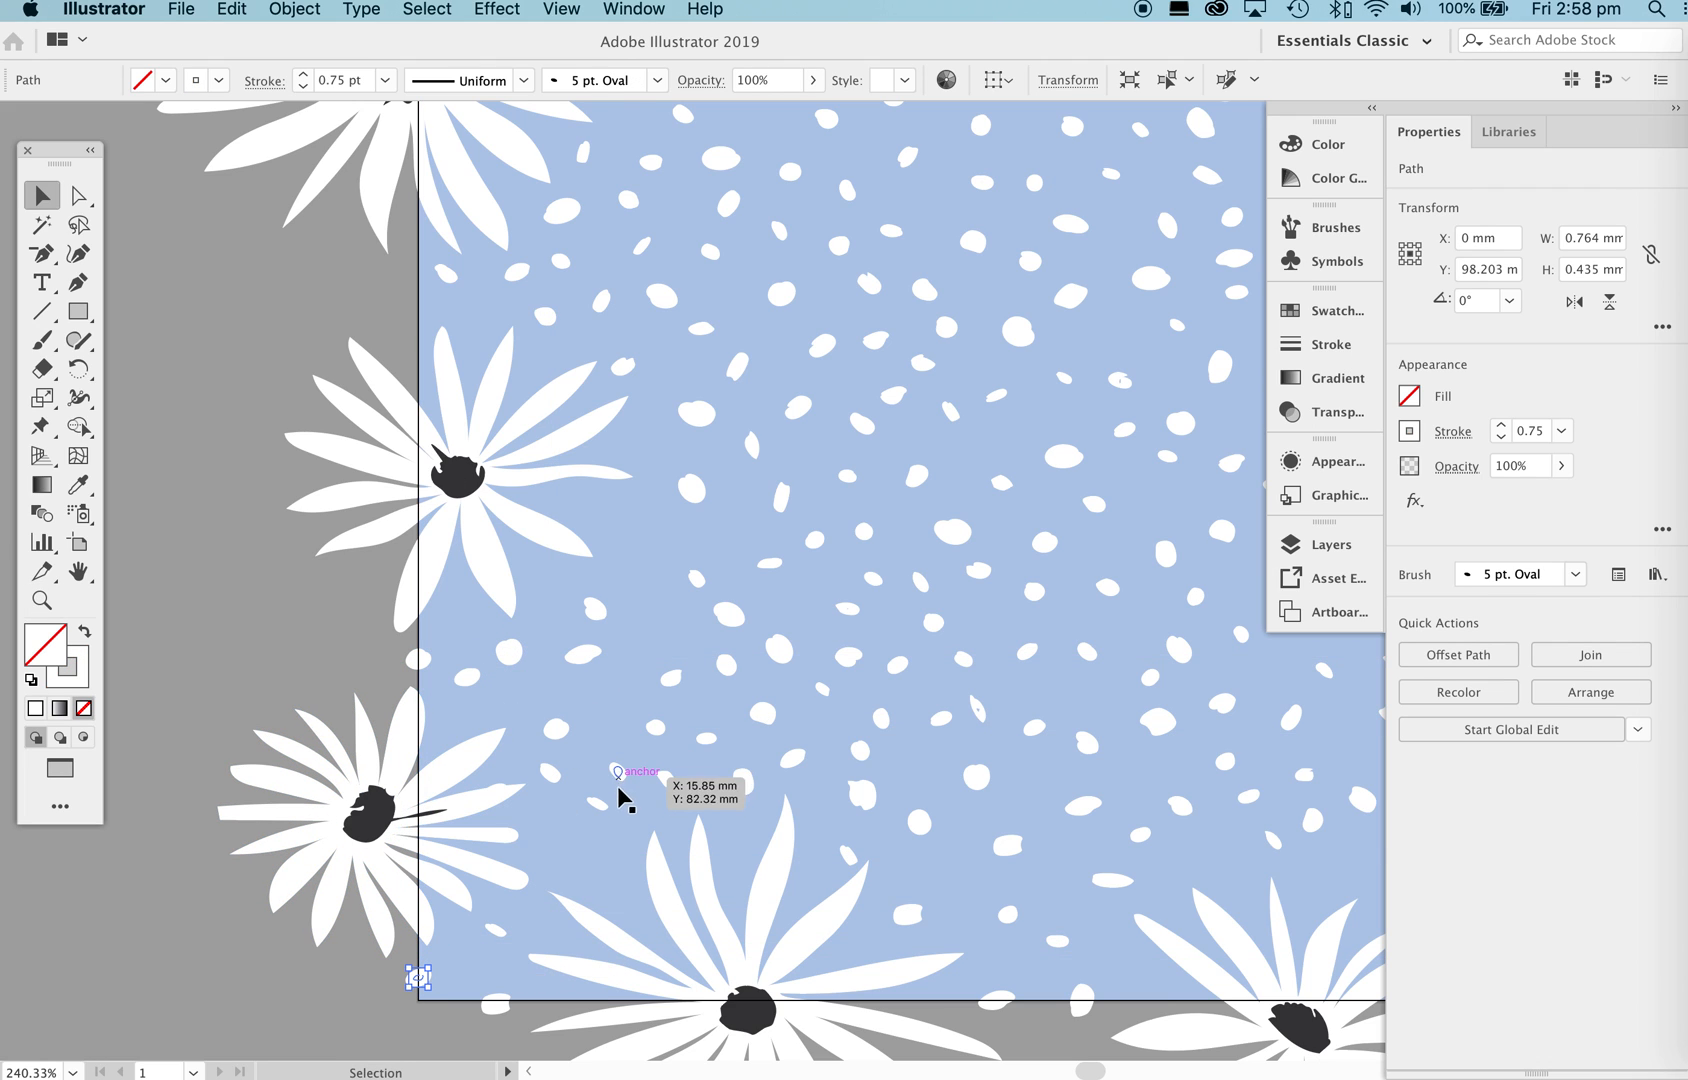
{"action": "left_click_drag", "start_coordinate": [595, 801], "coordinate": [444, 1003]}
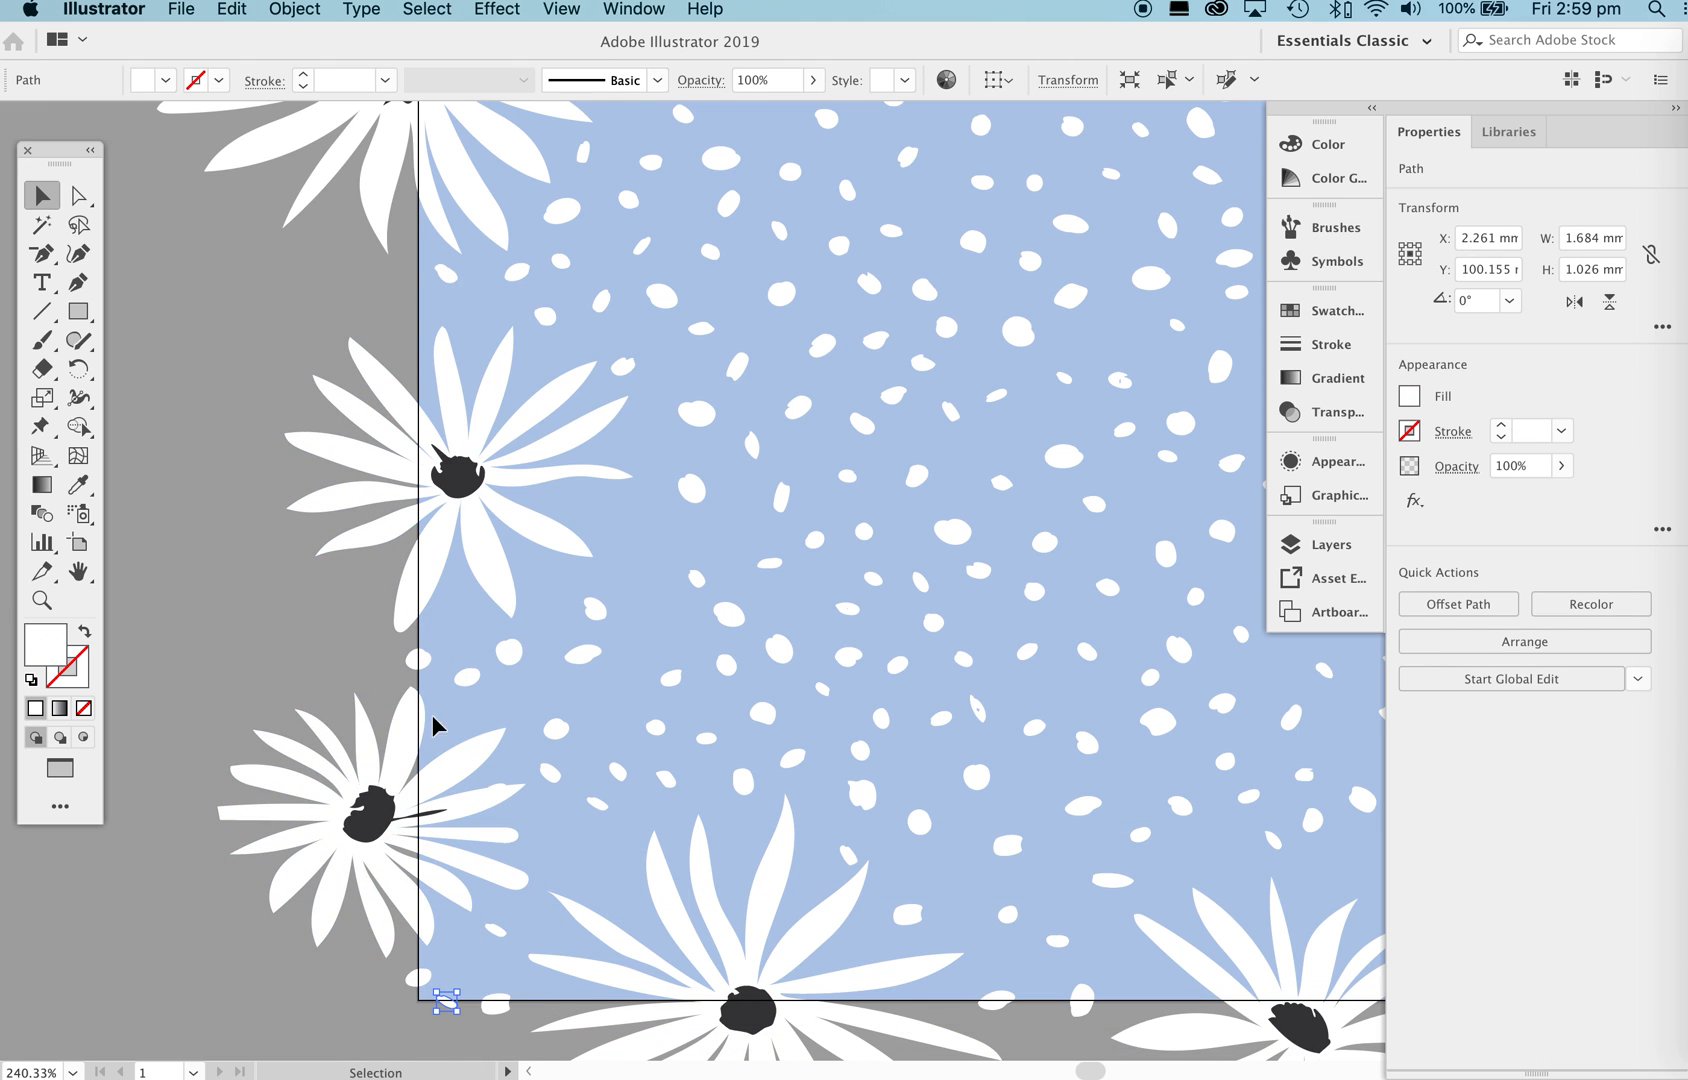
Move a small dot into the gap between the two lower-left daisies, at about X 12.1 mm, Y 88.1 mm.
{"action": "key", "text": "z"}
{"action": "left_click_drag", "start_coordinate": [893, 833], "coordinate": [712, 900]}
{"action": "key", "text": "space"}
{"action": "left_click_drag", "start_coordinate": [1018, 893], "coordinate": [867, 880]}
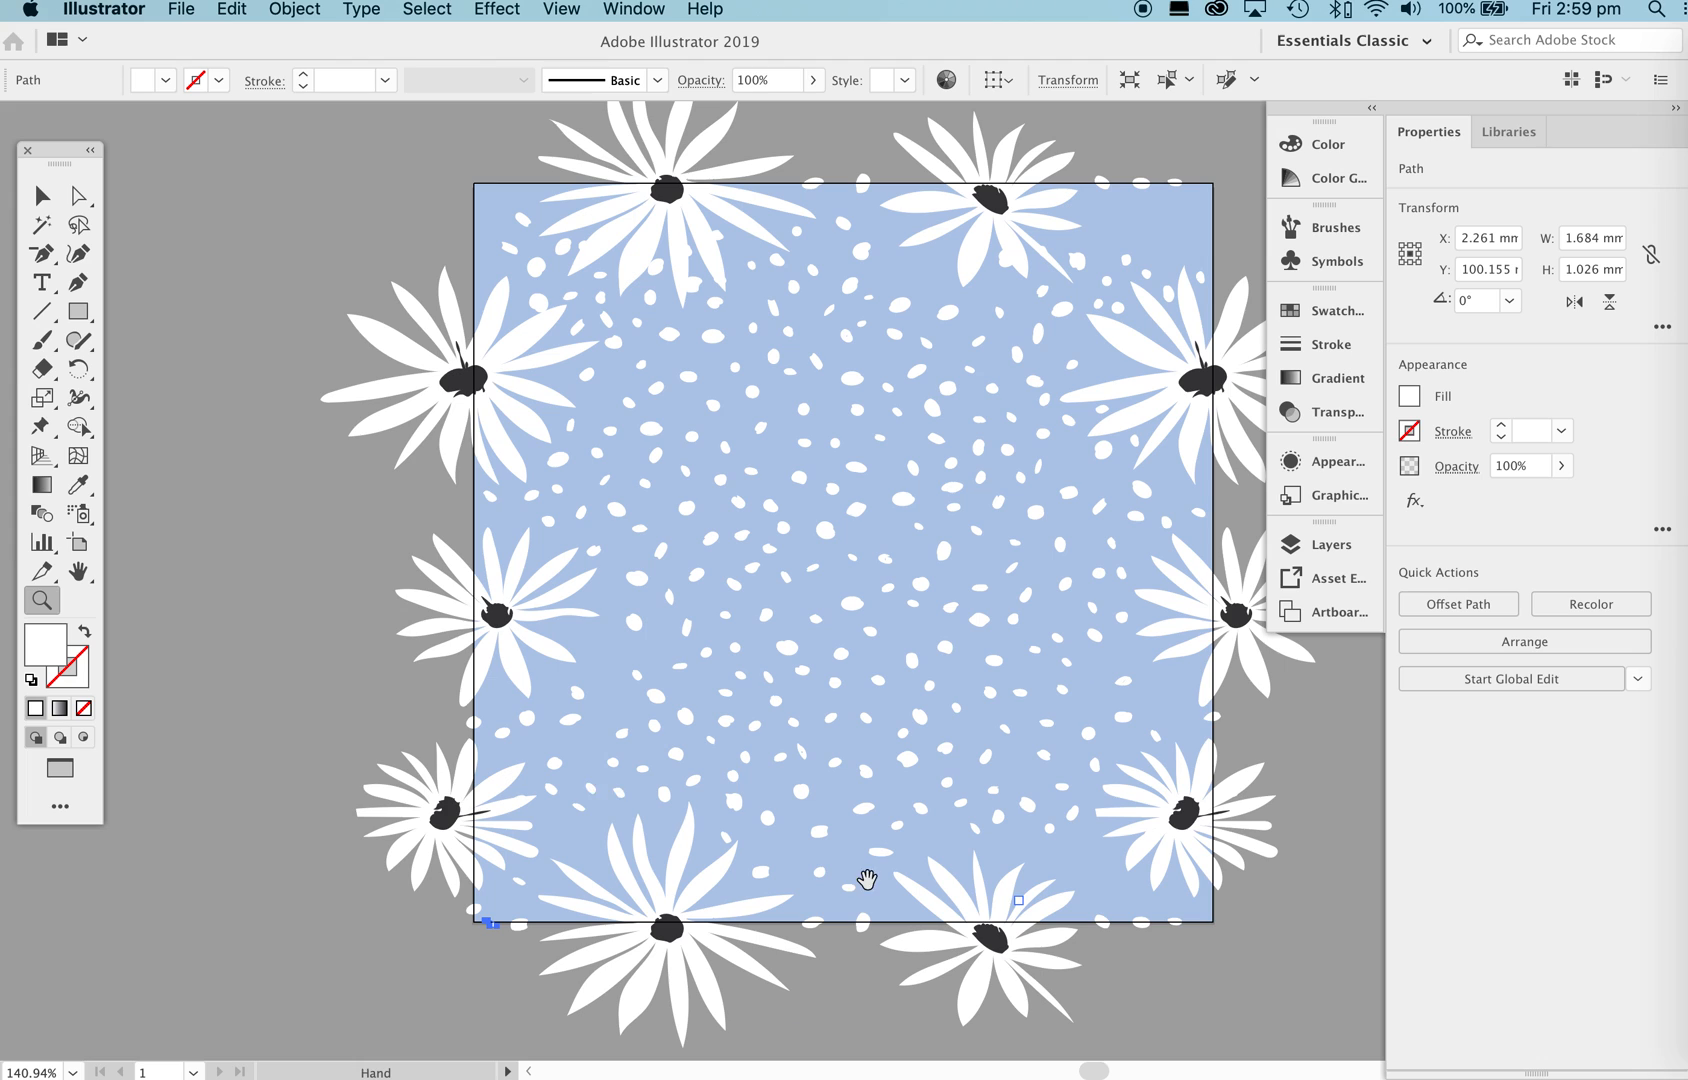
{"action": "key", "text": "v"}
{"action": "mouse_move", "coordinate": [626, 793]}
{"action": "left_mouse_down"}
{"action": "mouse_move", "coordinate": [590, 757]}
{"action": "mouse_move", "coordinate": [543, 827]}
{"action": "mouse_move", "coordinate": [593, 815]}
{"action": "left_mouse_up"}
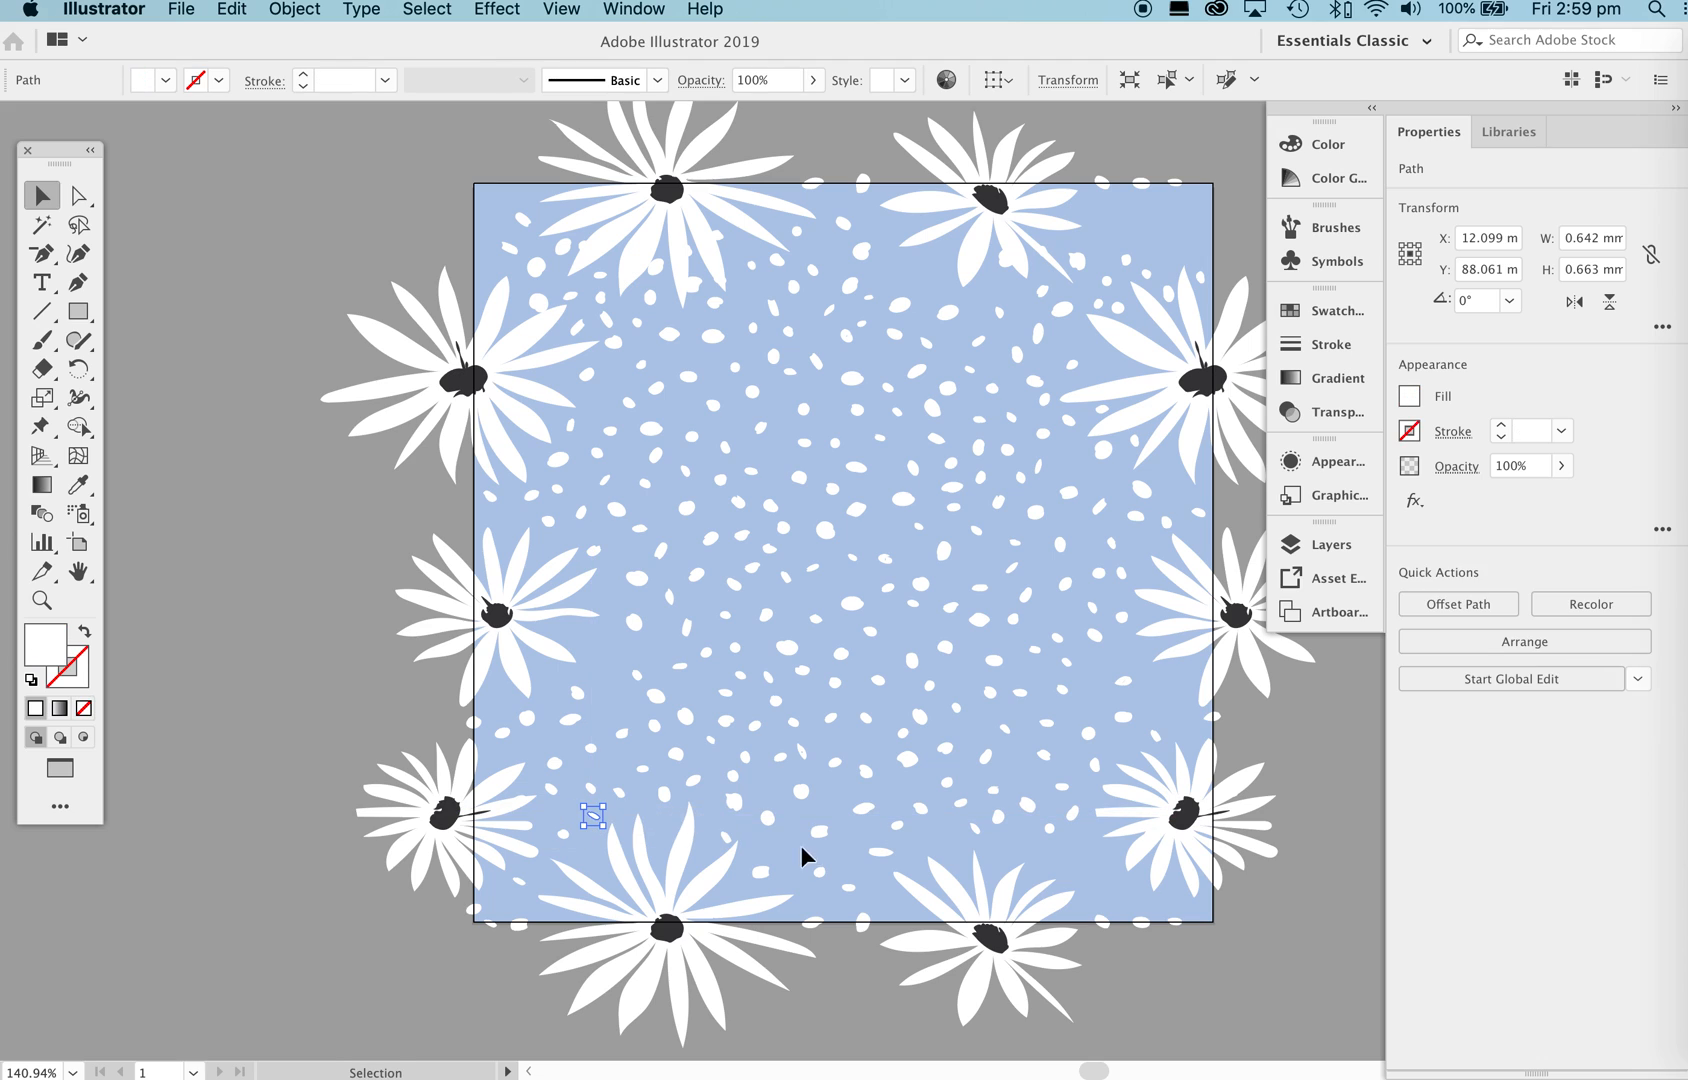
Copy the two lower-edge dots near the lower-left corner 100 mm up, and the left-edge corner dot 100 mm right.
{"action": "left_click", "coordinate": [514, 922]}
{"action": "left_click", "coordinate": [492, 923], "text": "shift"}
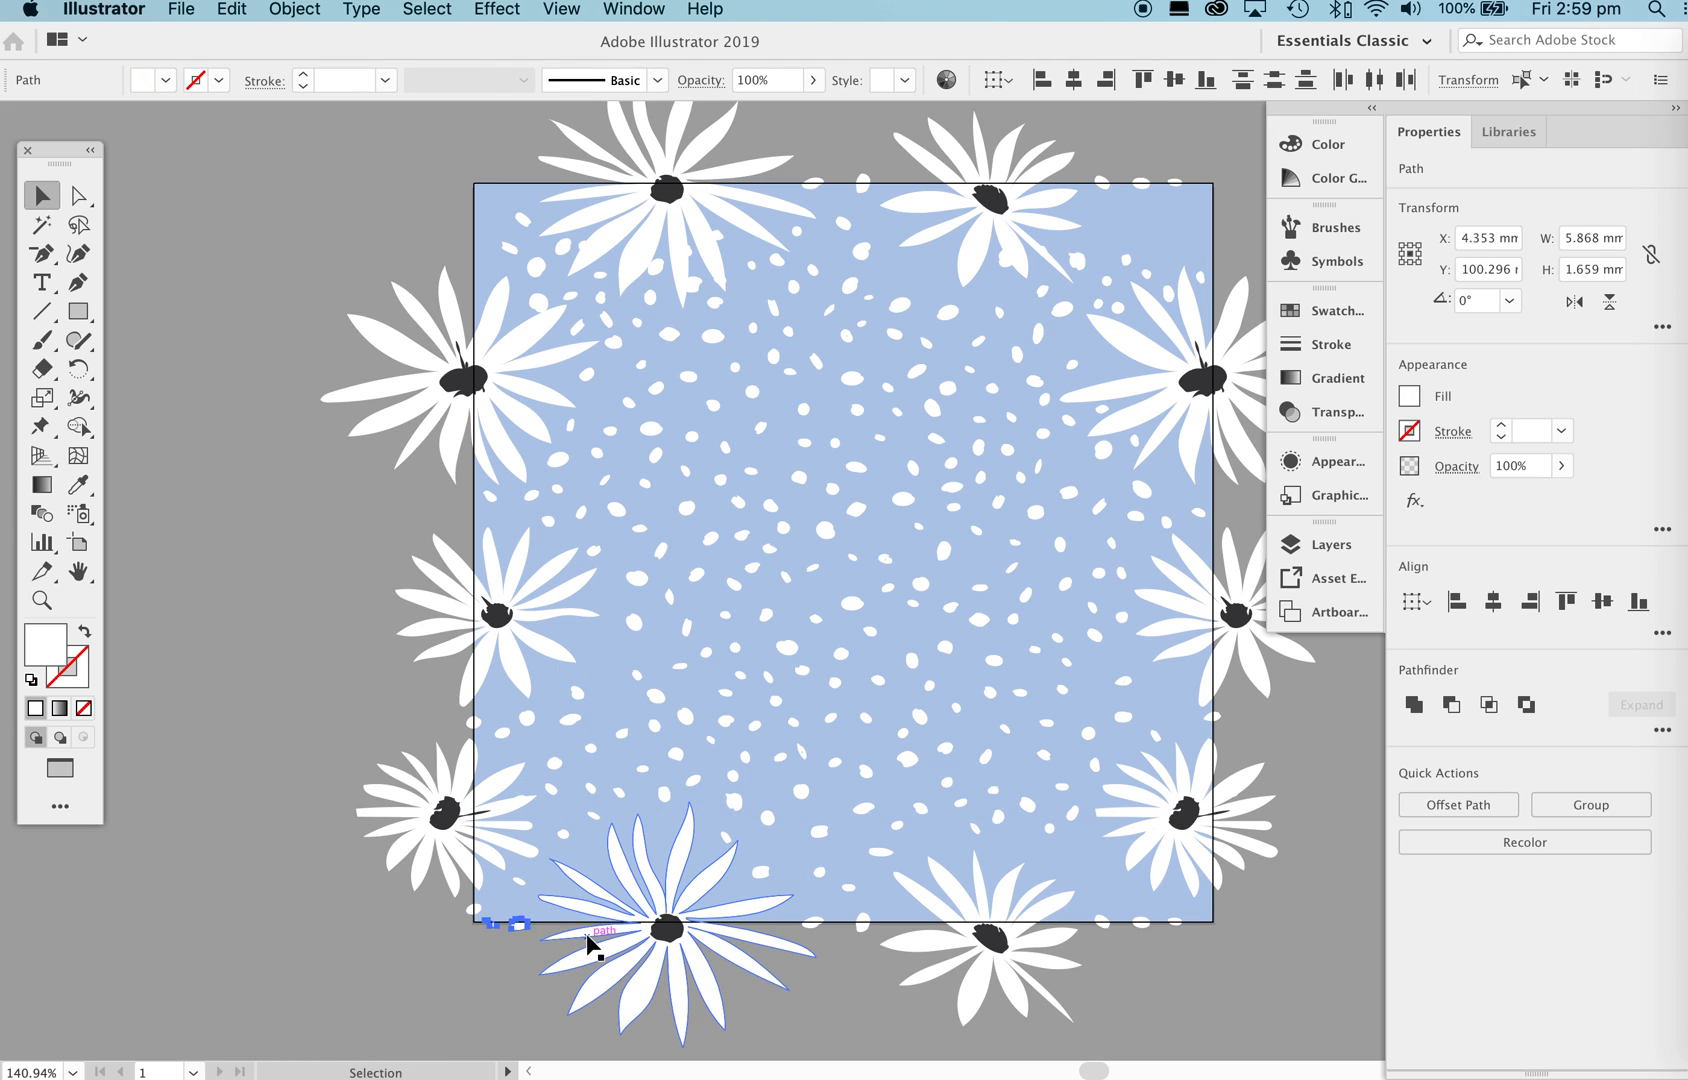
{"action": "key", "text": "super+d"}
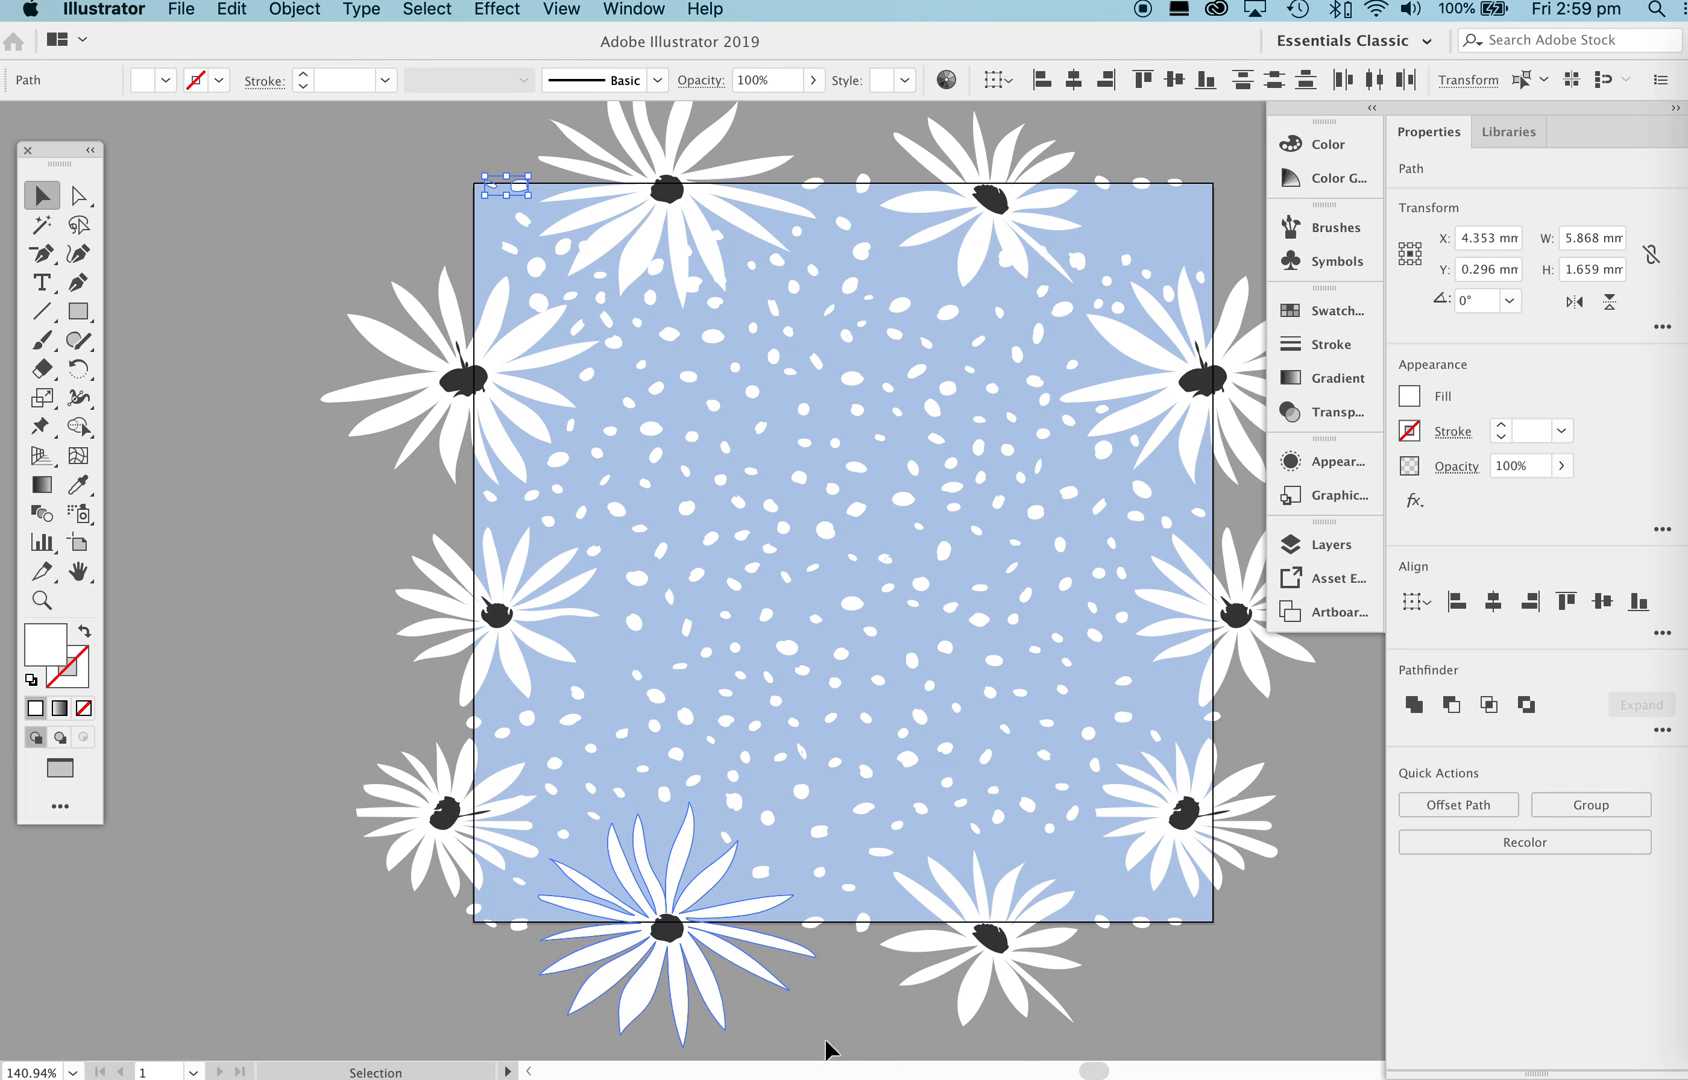
{"action": "left_click", "coordinate": [476, 907]}
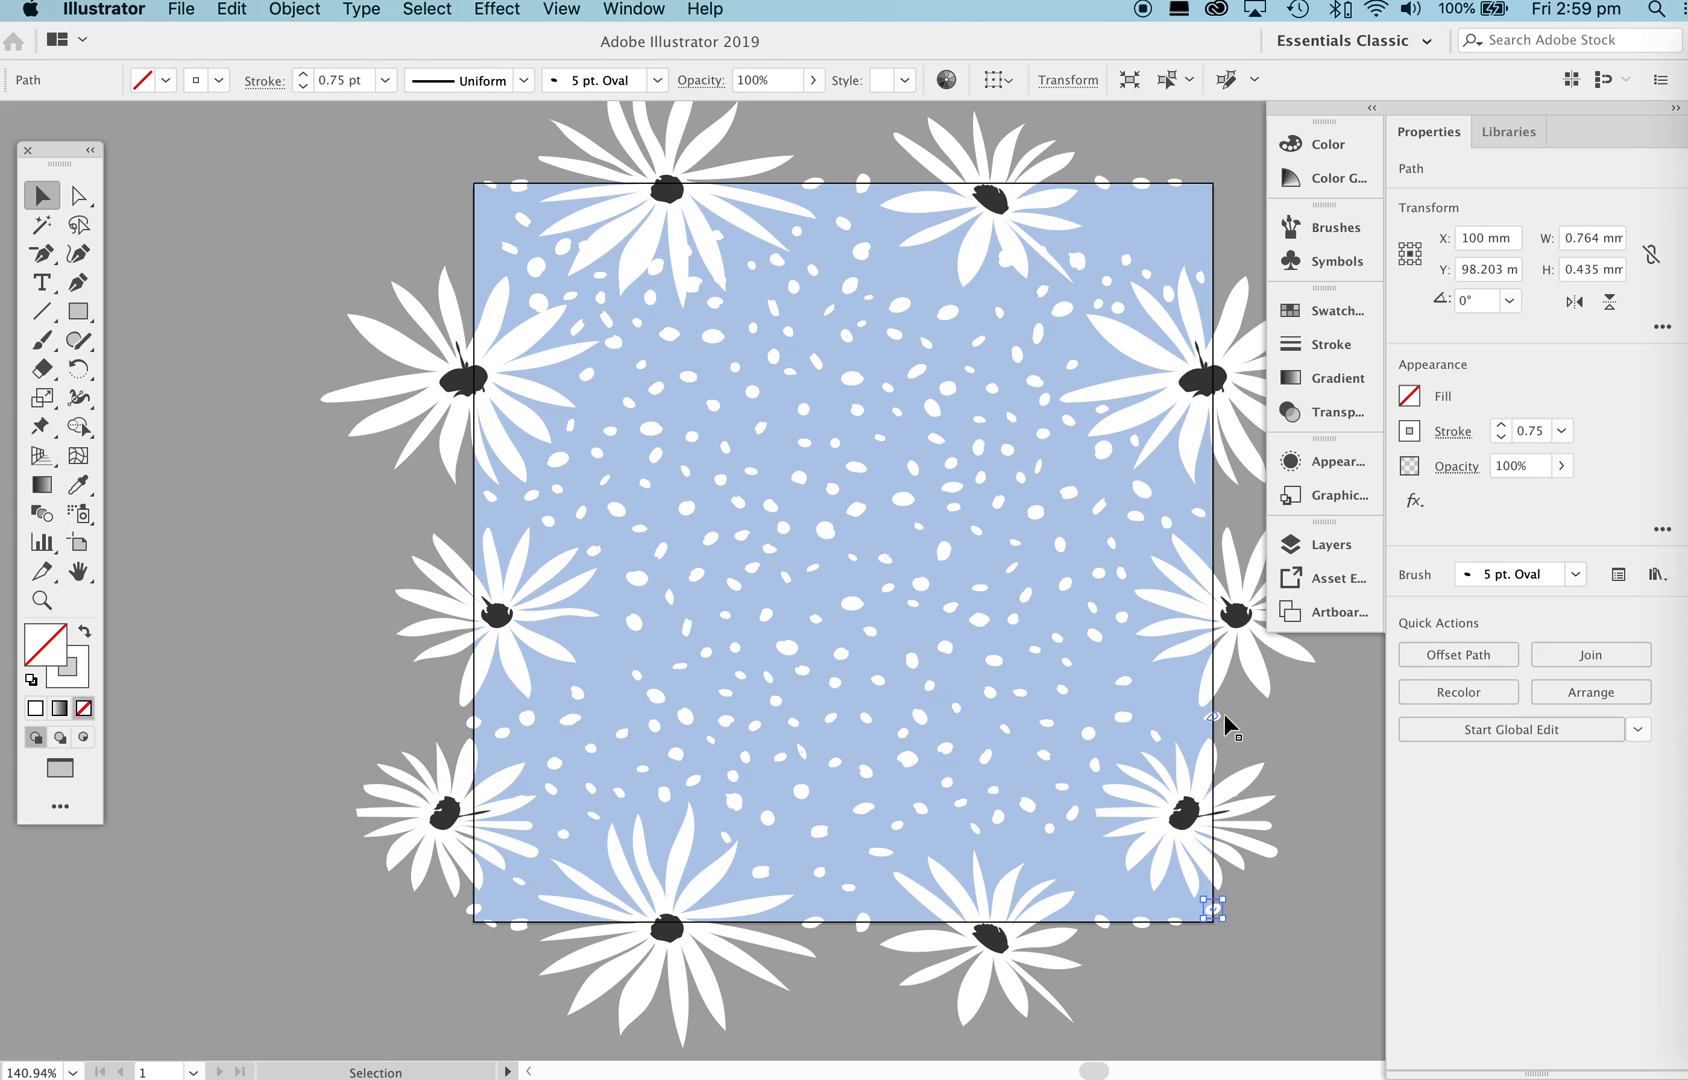
Place dots across the left edge above the upper-left daisy at about Y 11.7, 5.4 and 2.2 mm, each copied 100 mm right.
{"action": "left_click", "coordinate": [1142, 490]}
{"action": "left_click_drag", "start_coordinate": [1142, 490], "coordinate": [482, 269]}
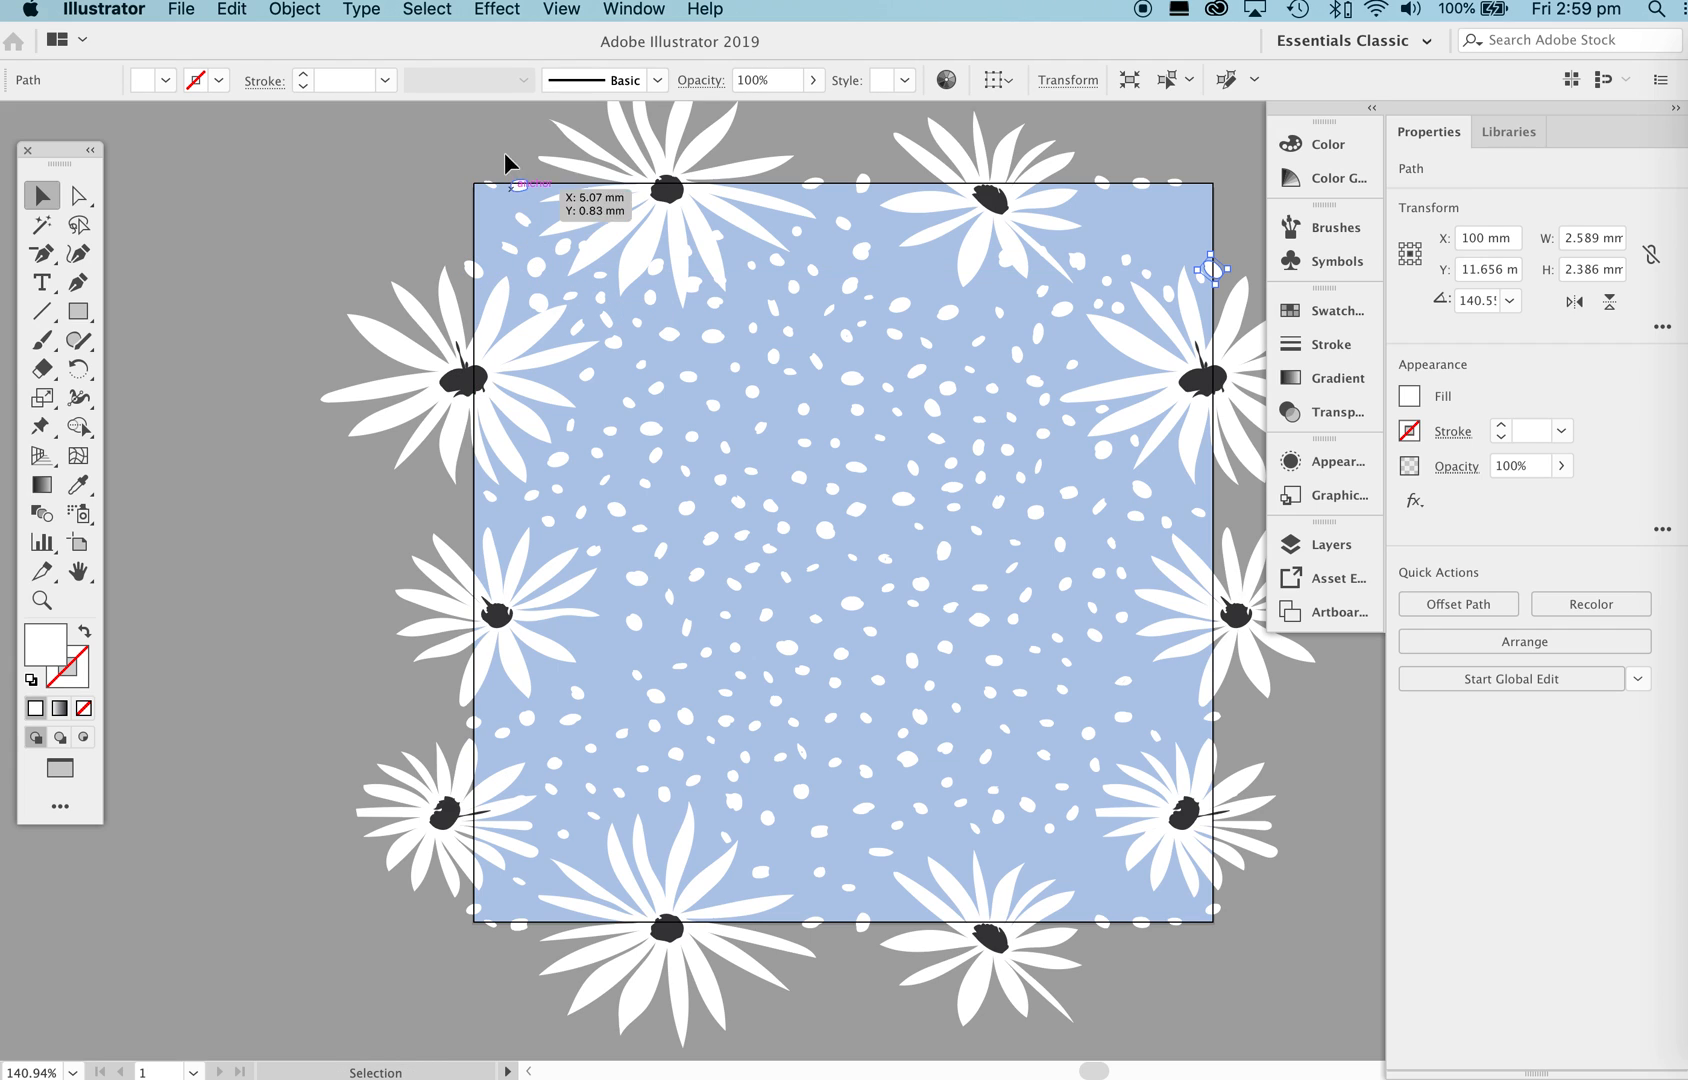
{"action": "left_click", "coordinate": [726, 456]}
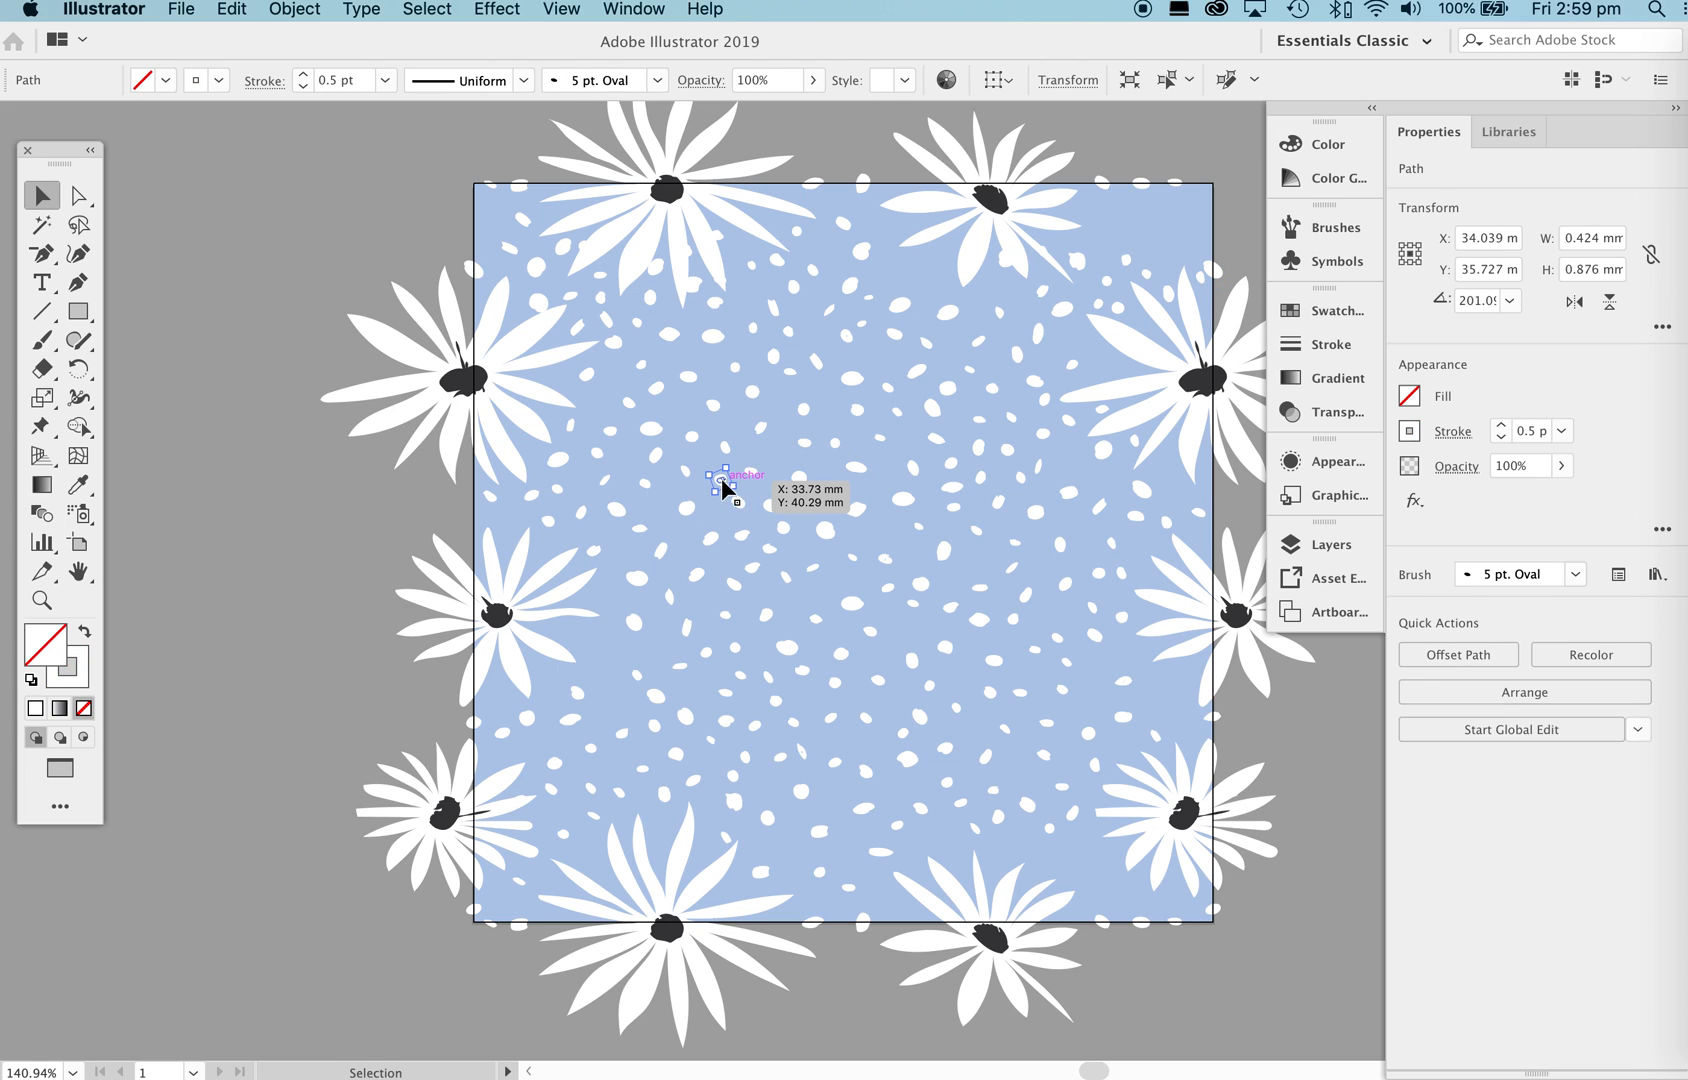
{"action": "mouse_move", "coordinate": [724, 485]}
{"action": "left_mouse_down"}
{"action": "mouse_move", "coordinate": [494, 268]}
{"action": "mouse_move", "coordinate": [475, 225]}
{"action": "left_mouse_up"}
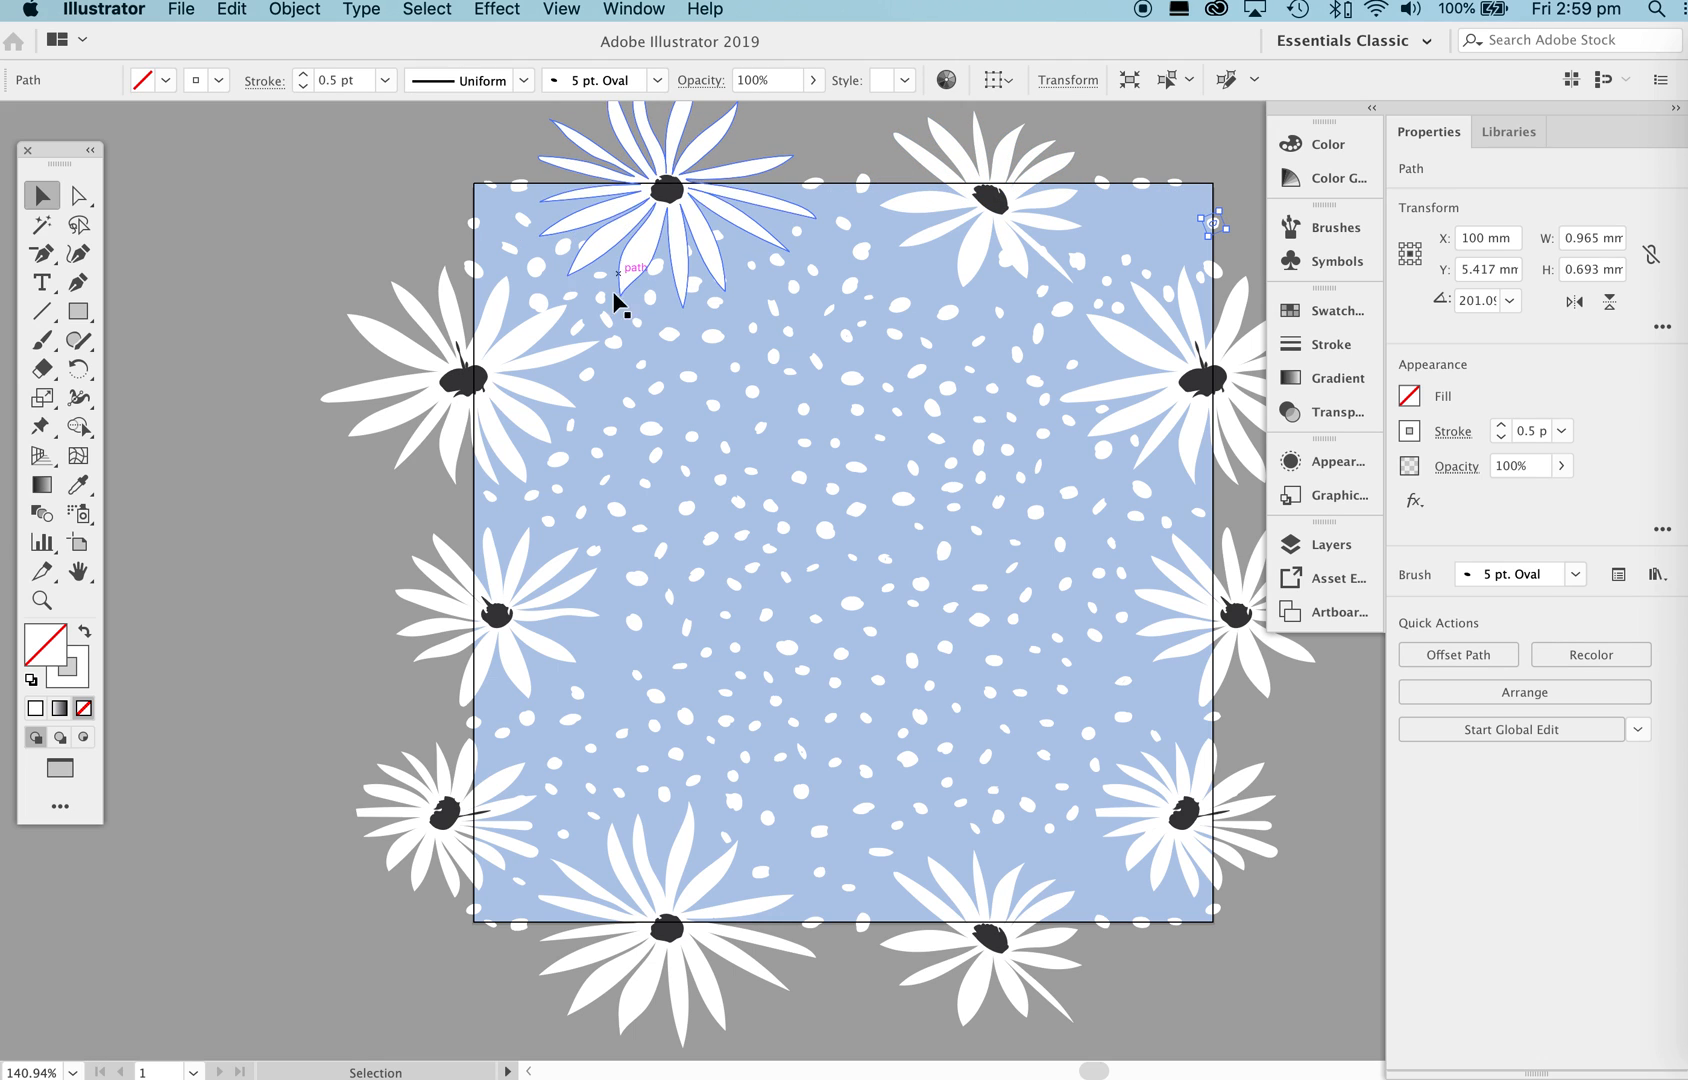
{"action": "left_click_drag", "start_coordinate": [605, 325], "coordinate": [474, 202]}
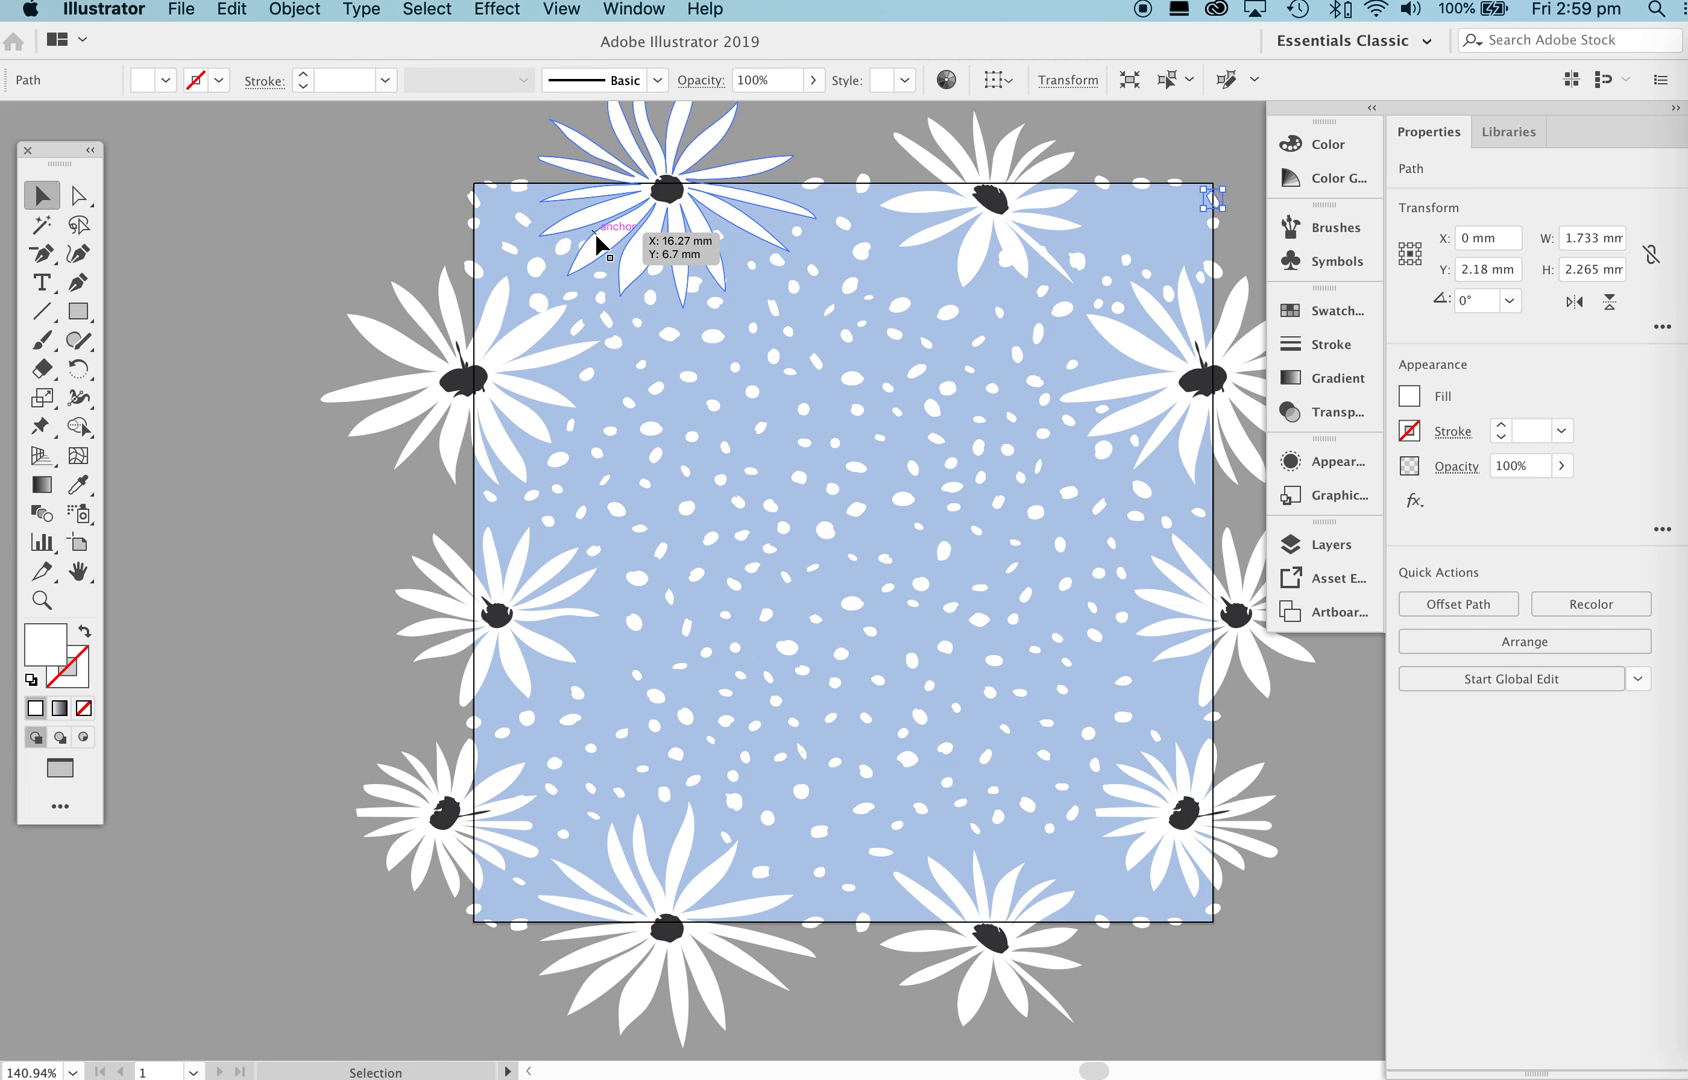
{"action": "left_click", "coordinate": [237, 215]}
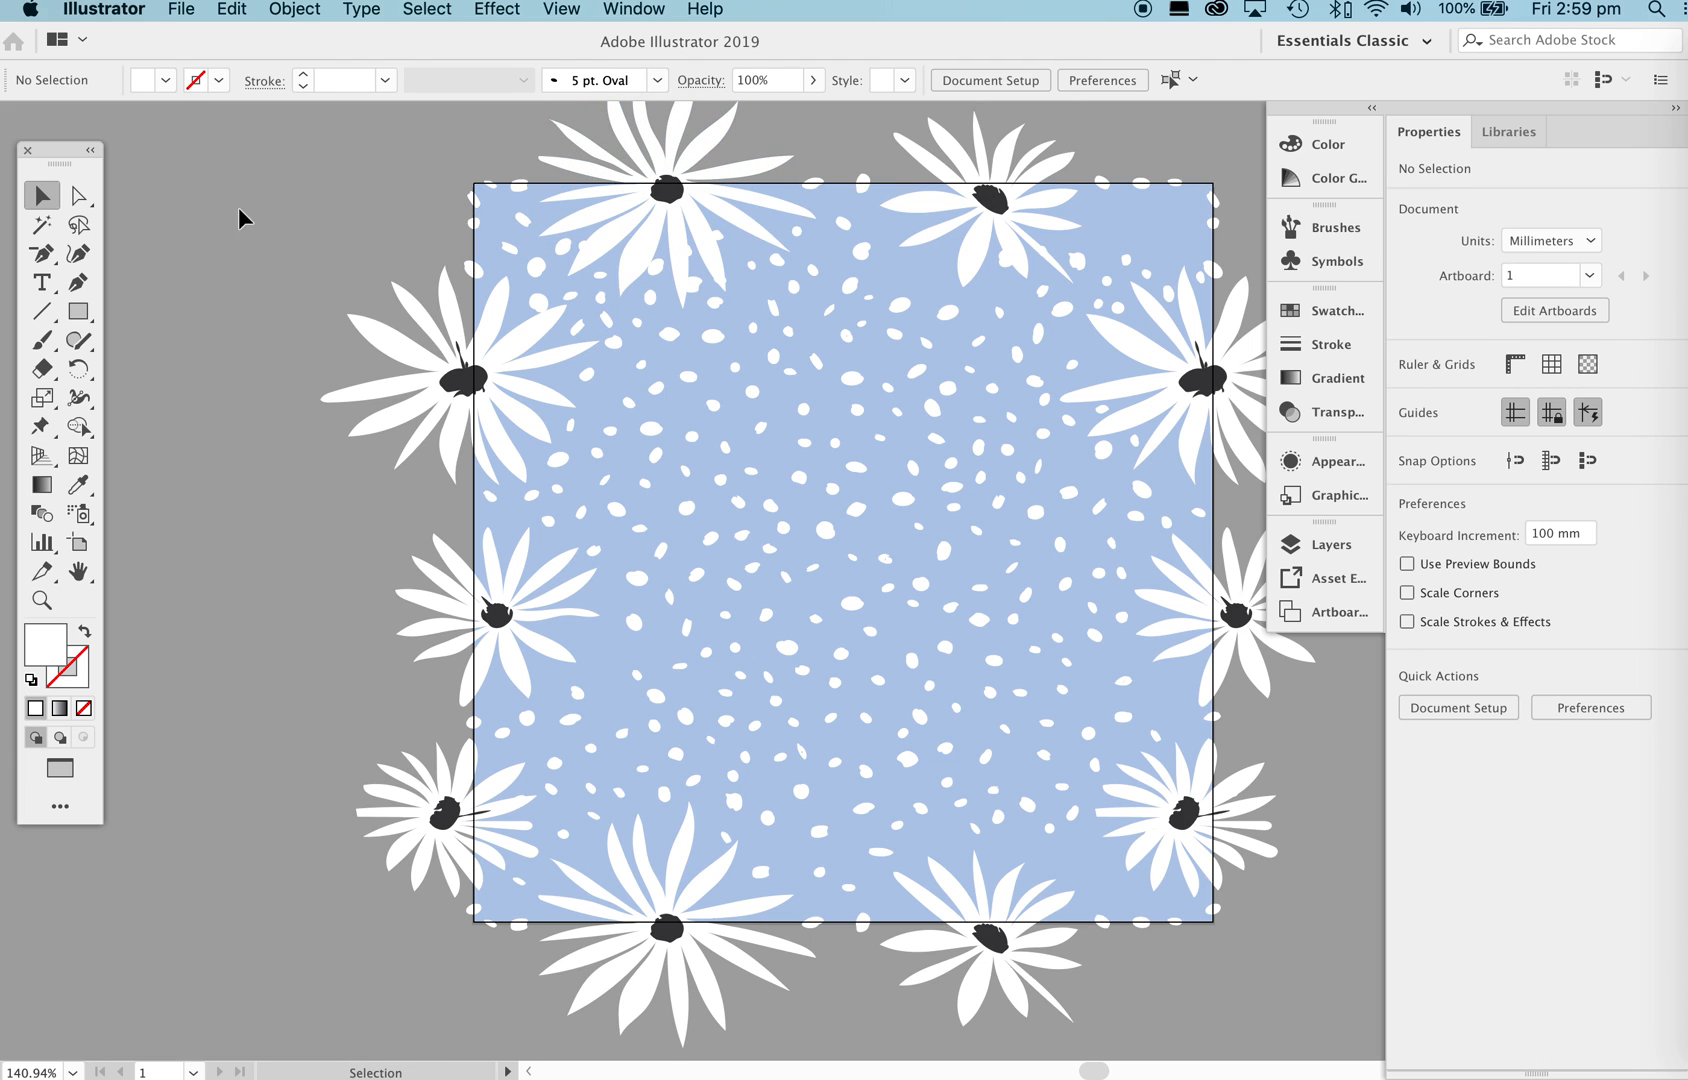
Move one dot onto the upper edge at about X 41.6 mm and another off the upper-right daisy's petals to about X 59.8 mm, Y 11.7 mm.
{"action": "left_click", "coordinate": [815, 188]}
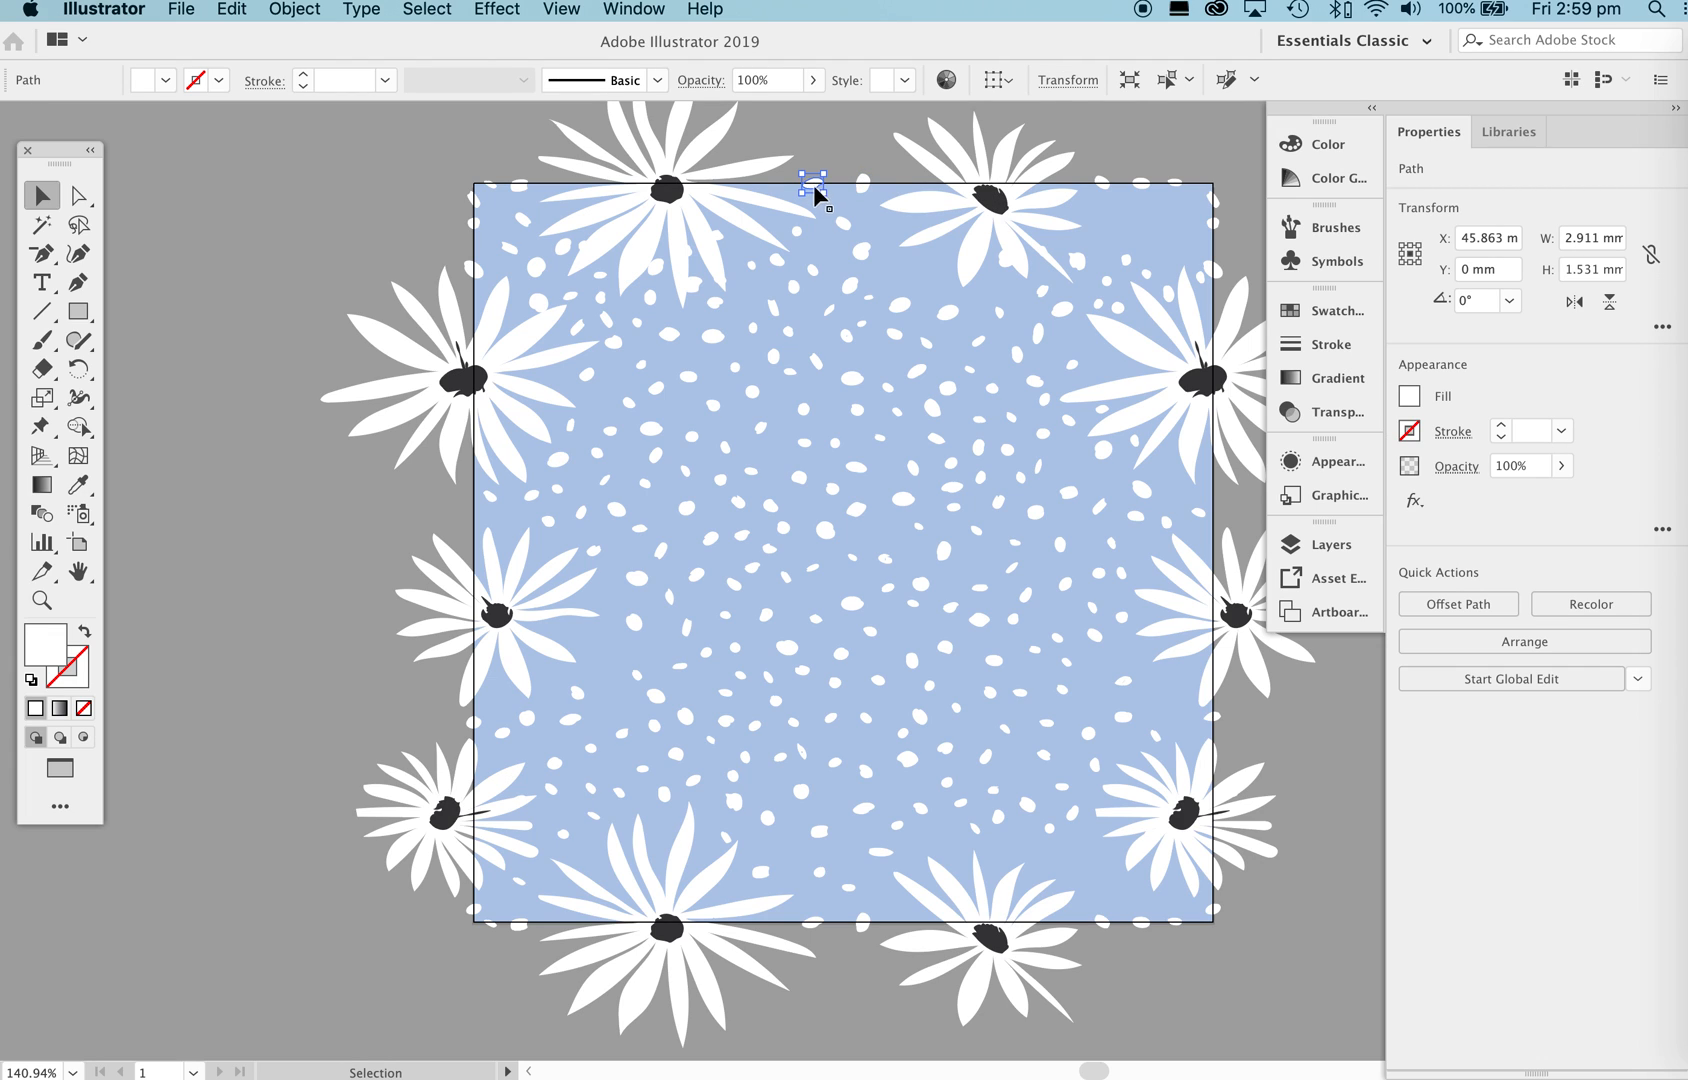
{"action": "left_click_drag", "start_coordinate": [772, 310], "coordinate": [772, 177]}
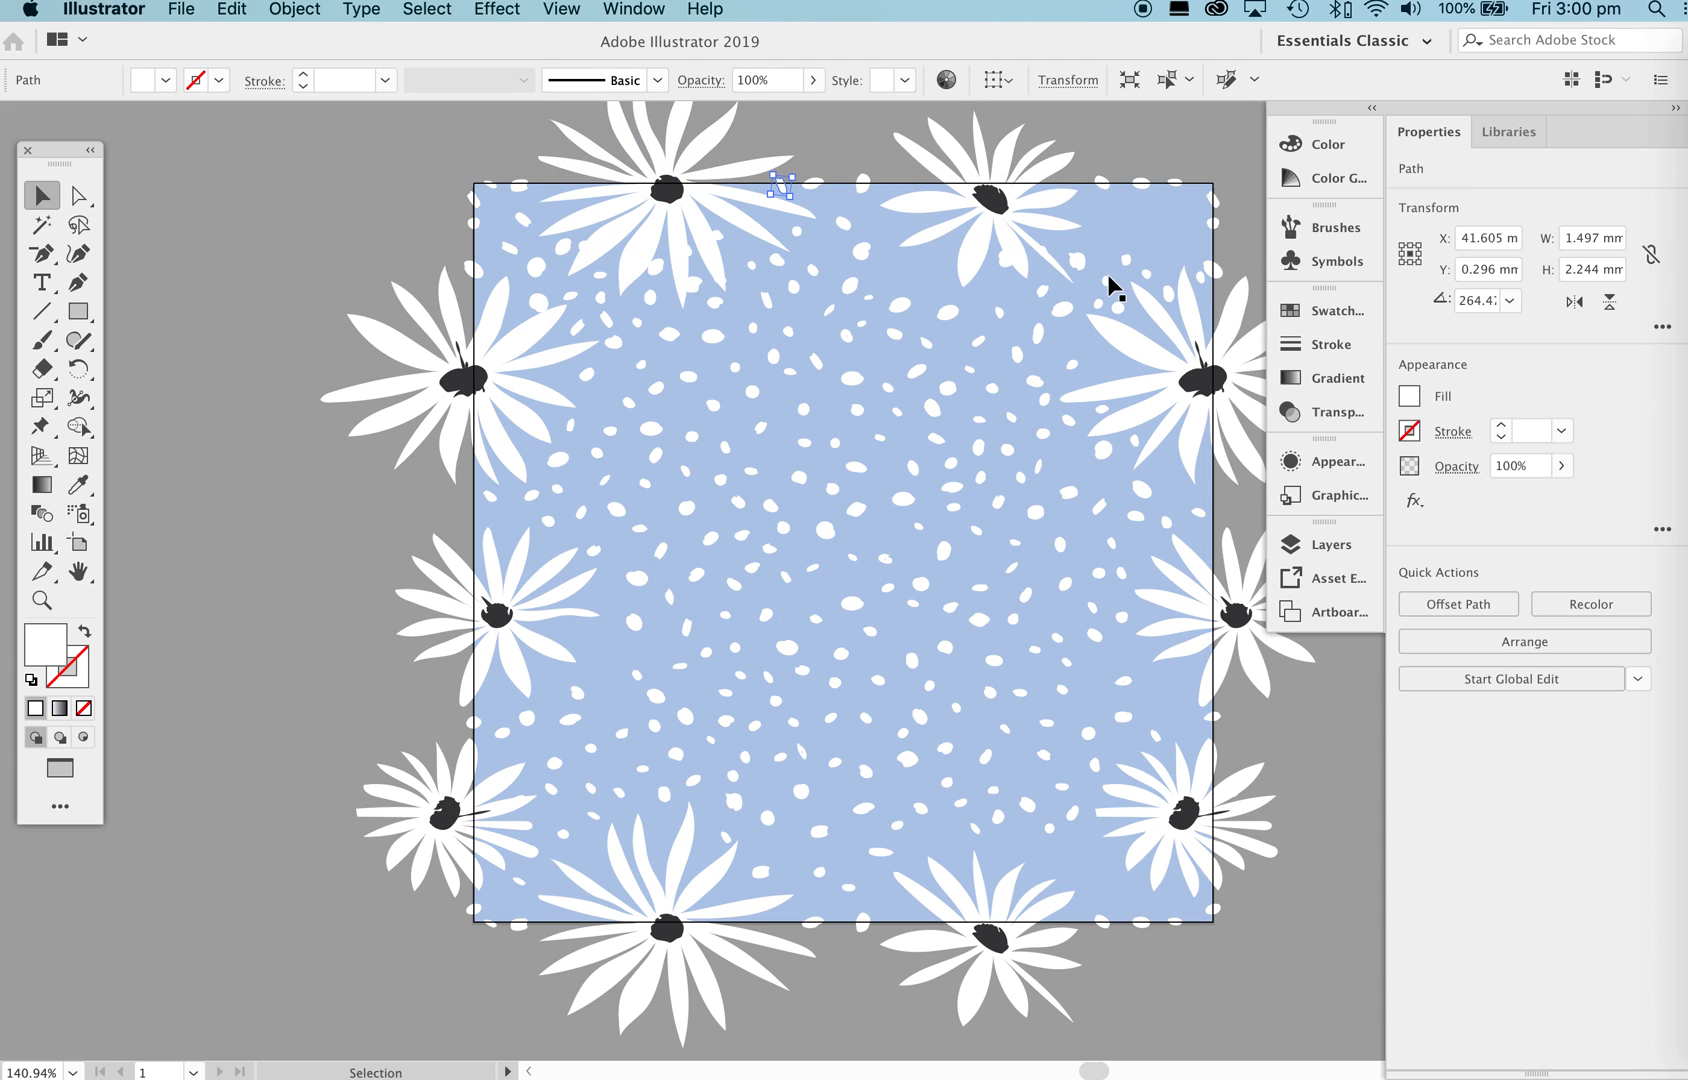
{"action": "left_click_drag", "start_coordinate": [1004, 260], "coordinate": [924, 270]}
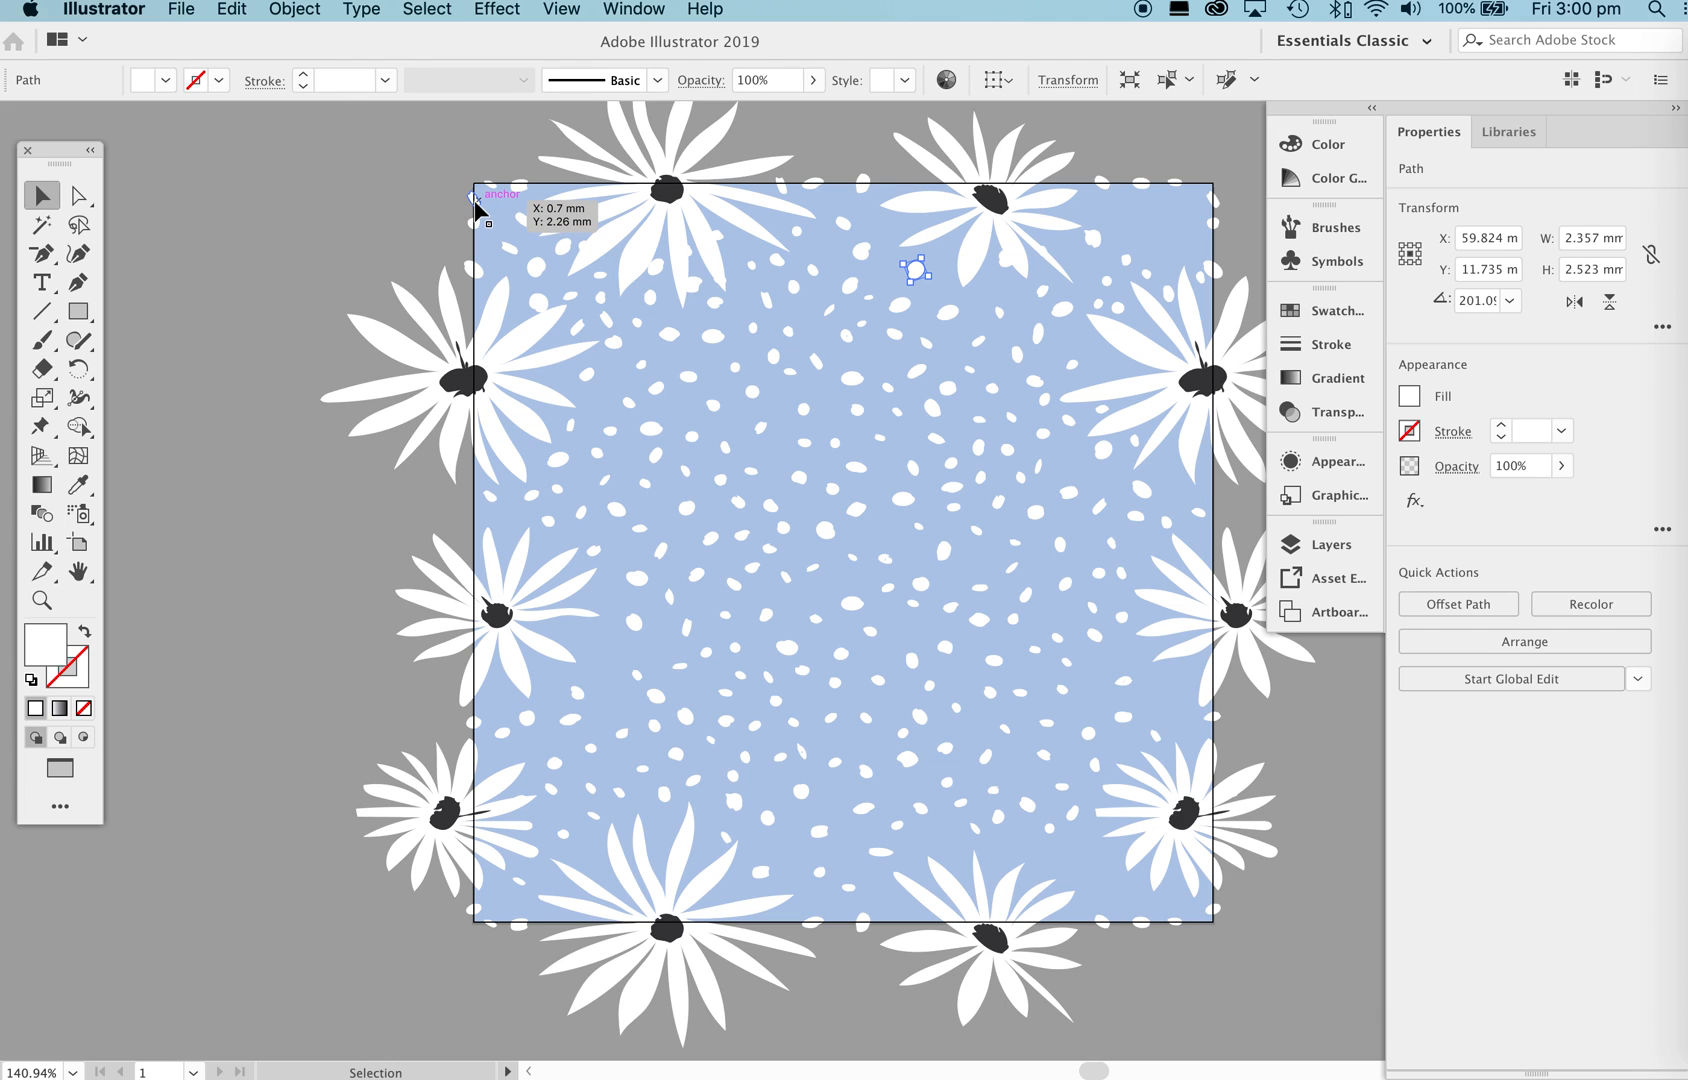
Position a white dot across the artboard's left edge, in the gap between the two upper left-side daisies.
{"action": "scroll", "coordinate": [476, 205], "scroll_direction": "right", "scroll_amount": 5}
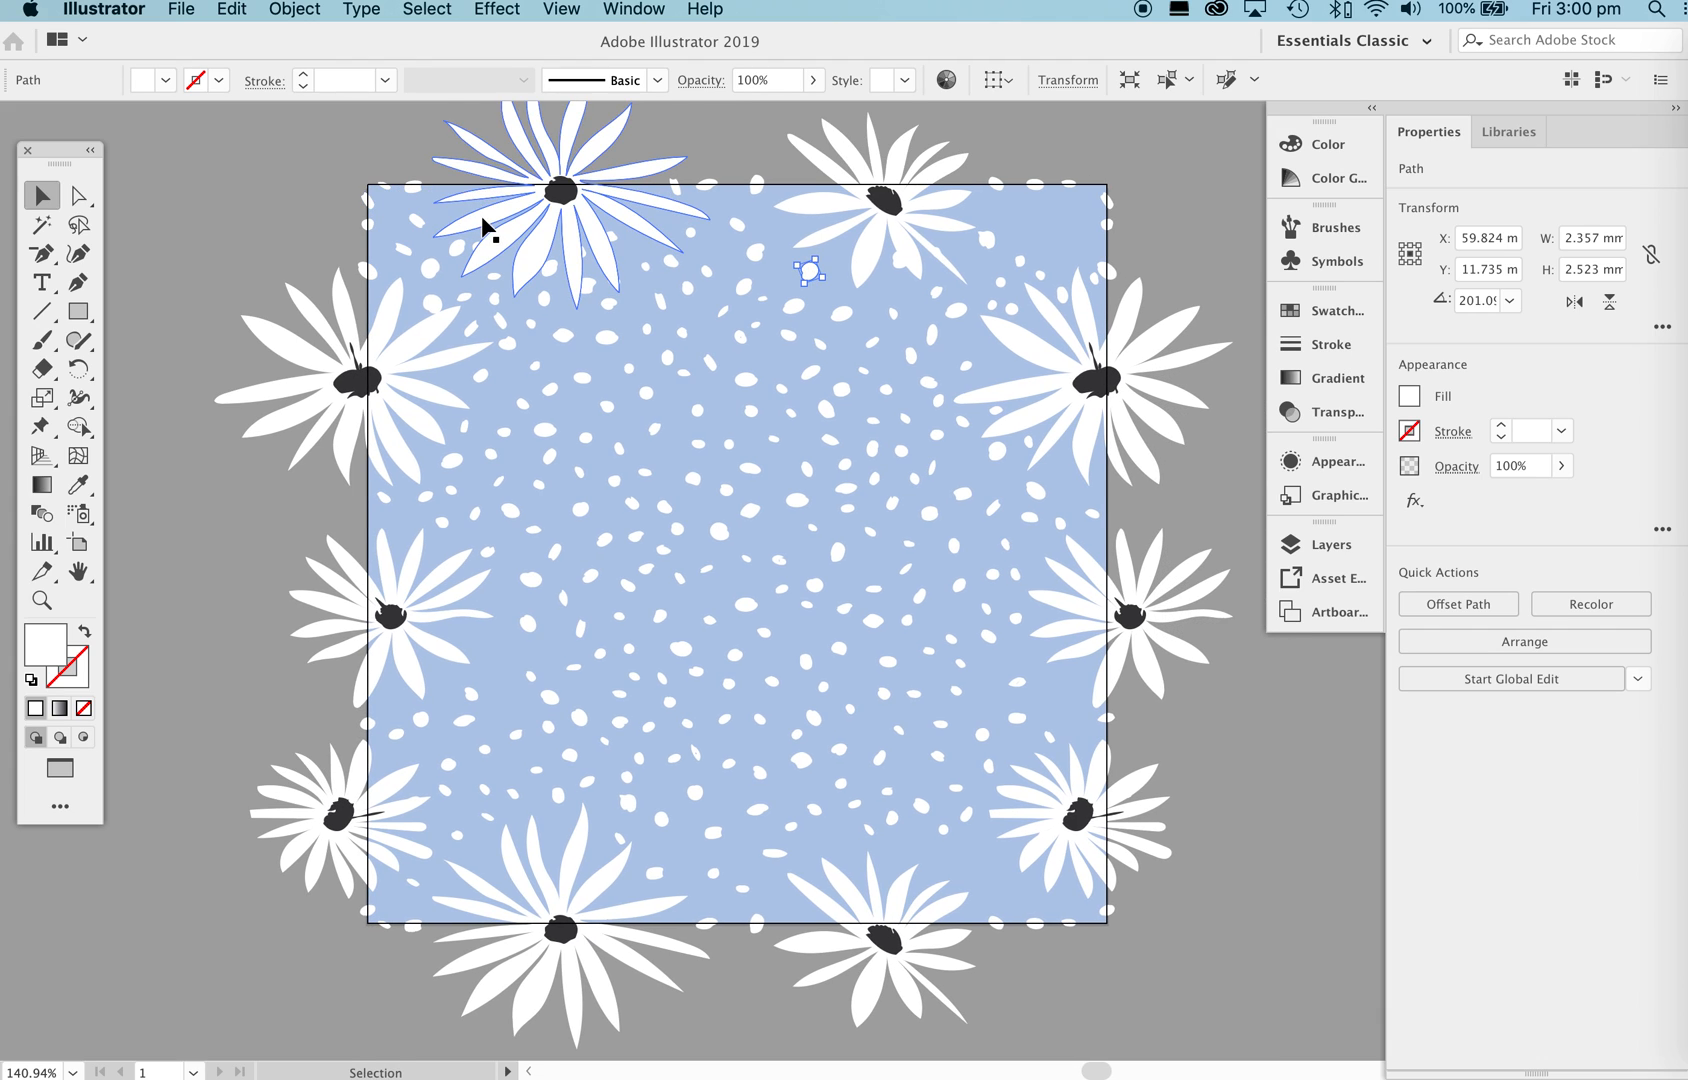
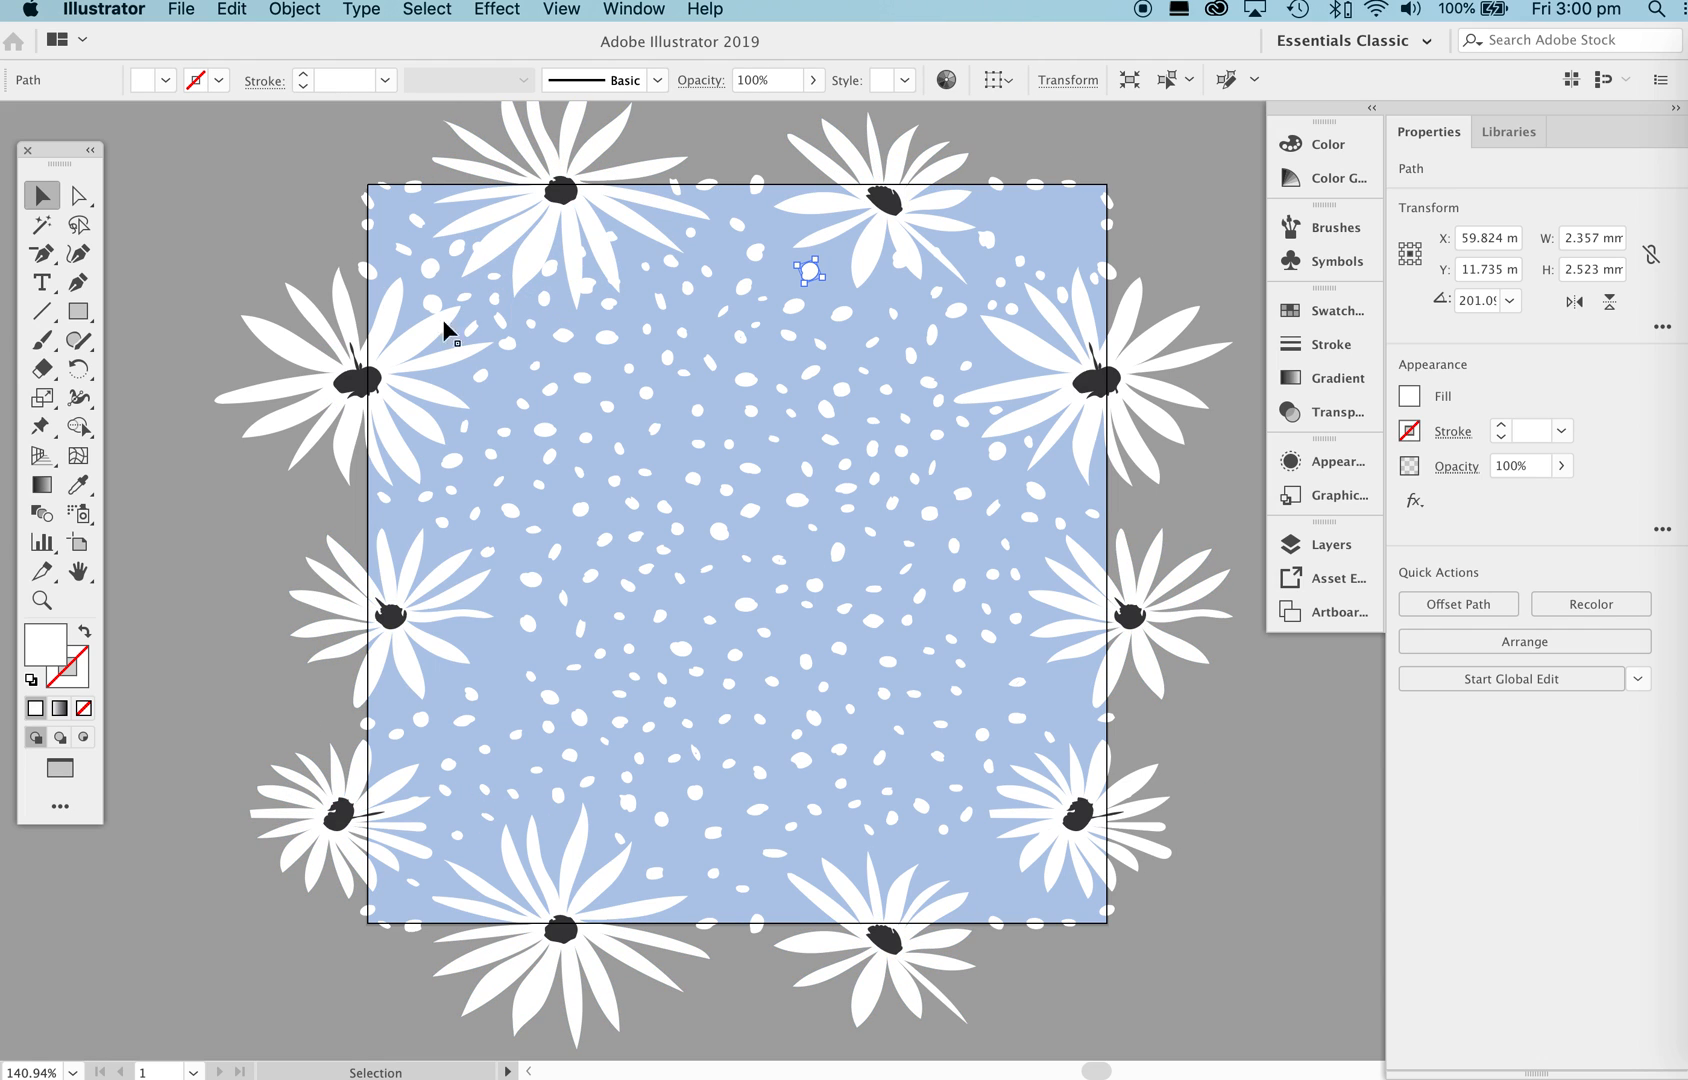
{"action": "left_click_drag", "start_coordinate": [385, 496], "coordinate": [364, 491]}
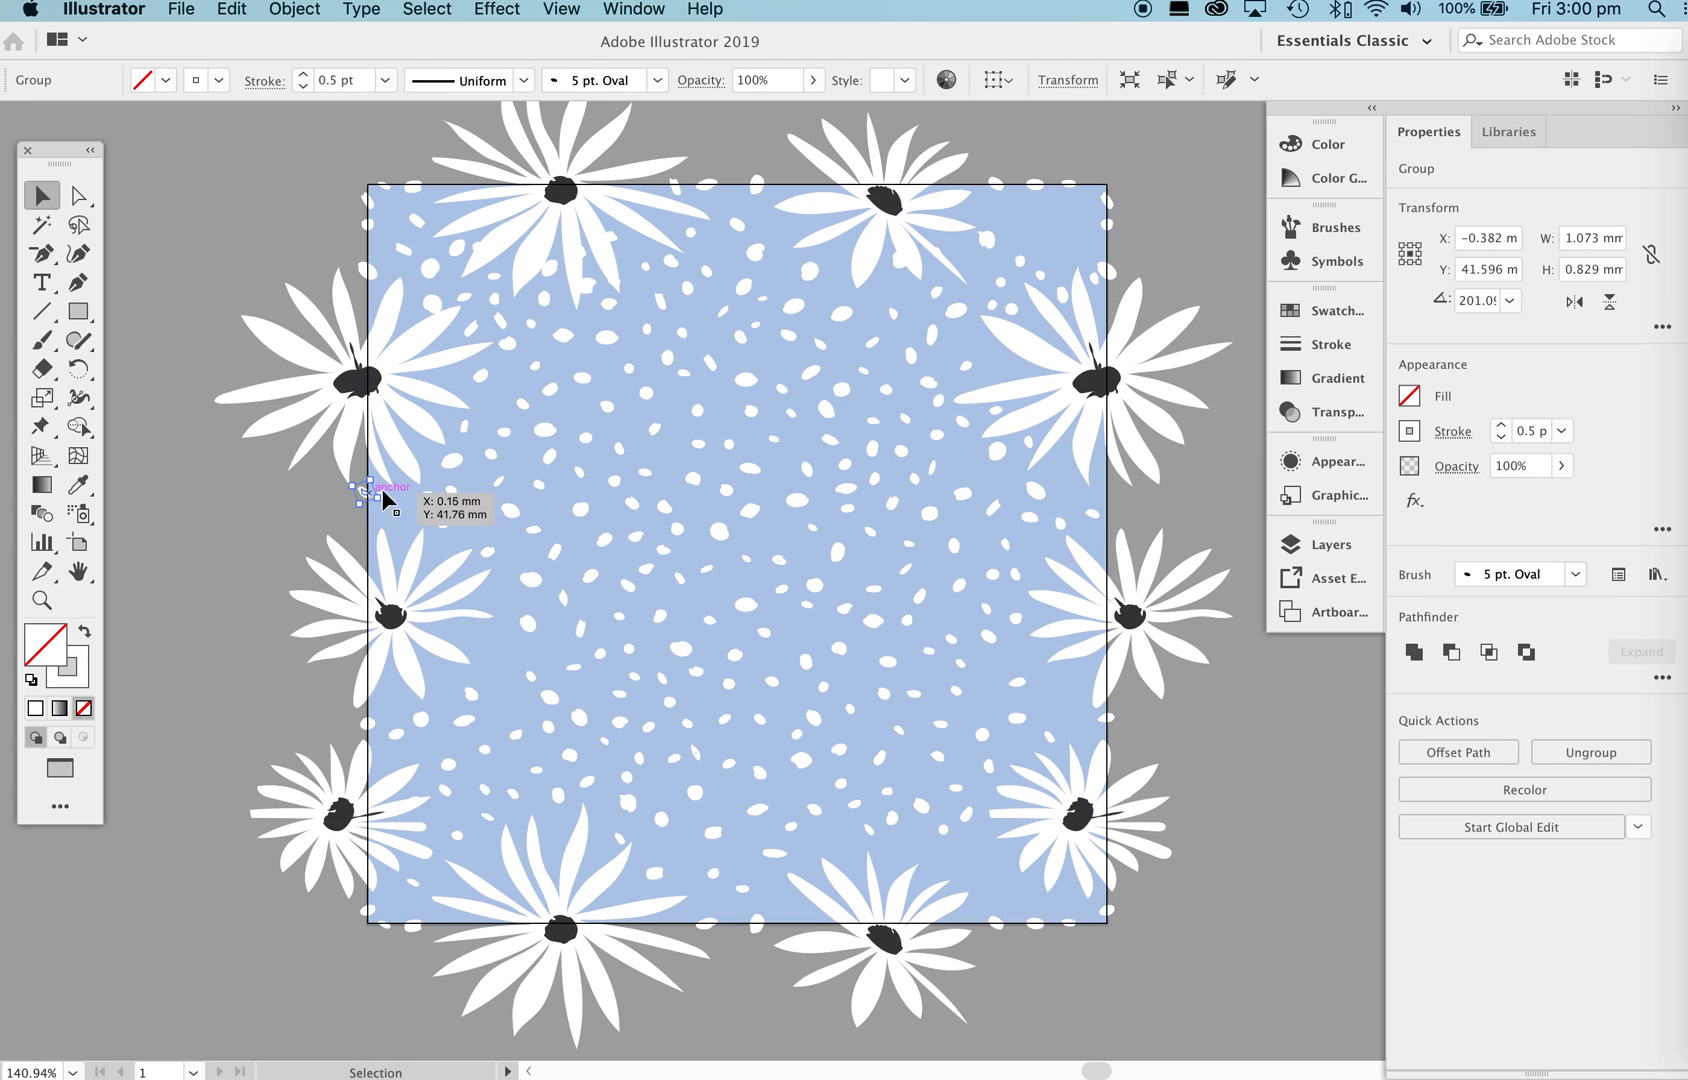
{"action": "left_click", "coordinate": [410, 497]}
{"action": "left_click_drag", "start_coordinate": [727, 540], "coordinate": [377, 514]}
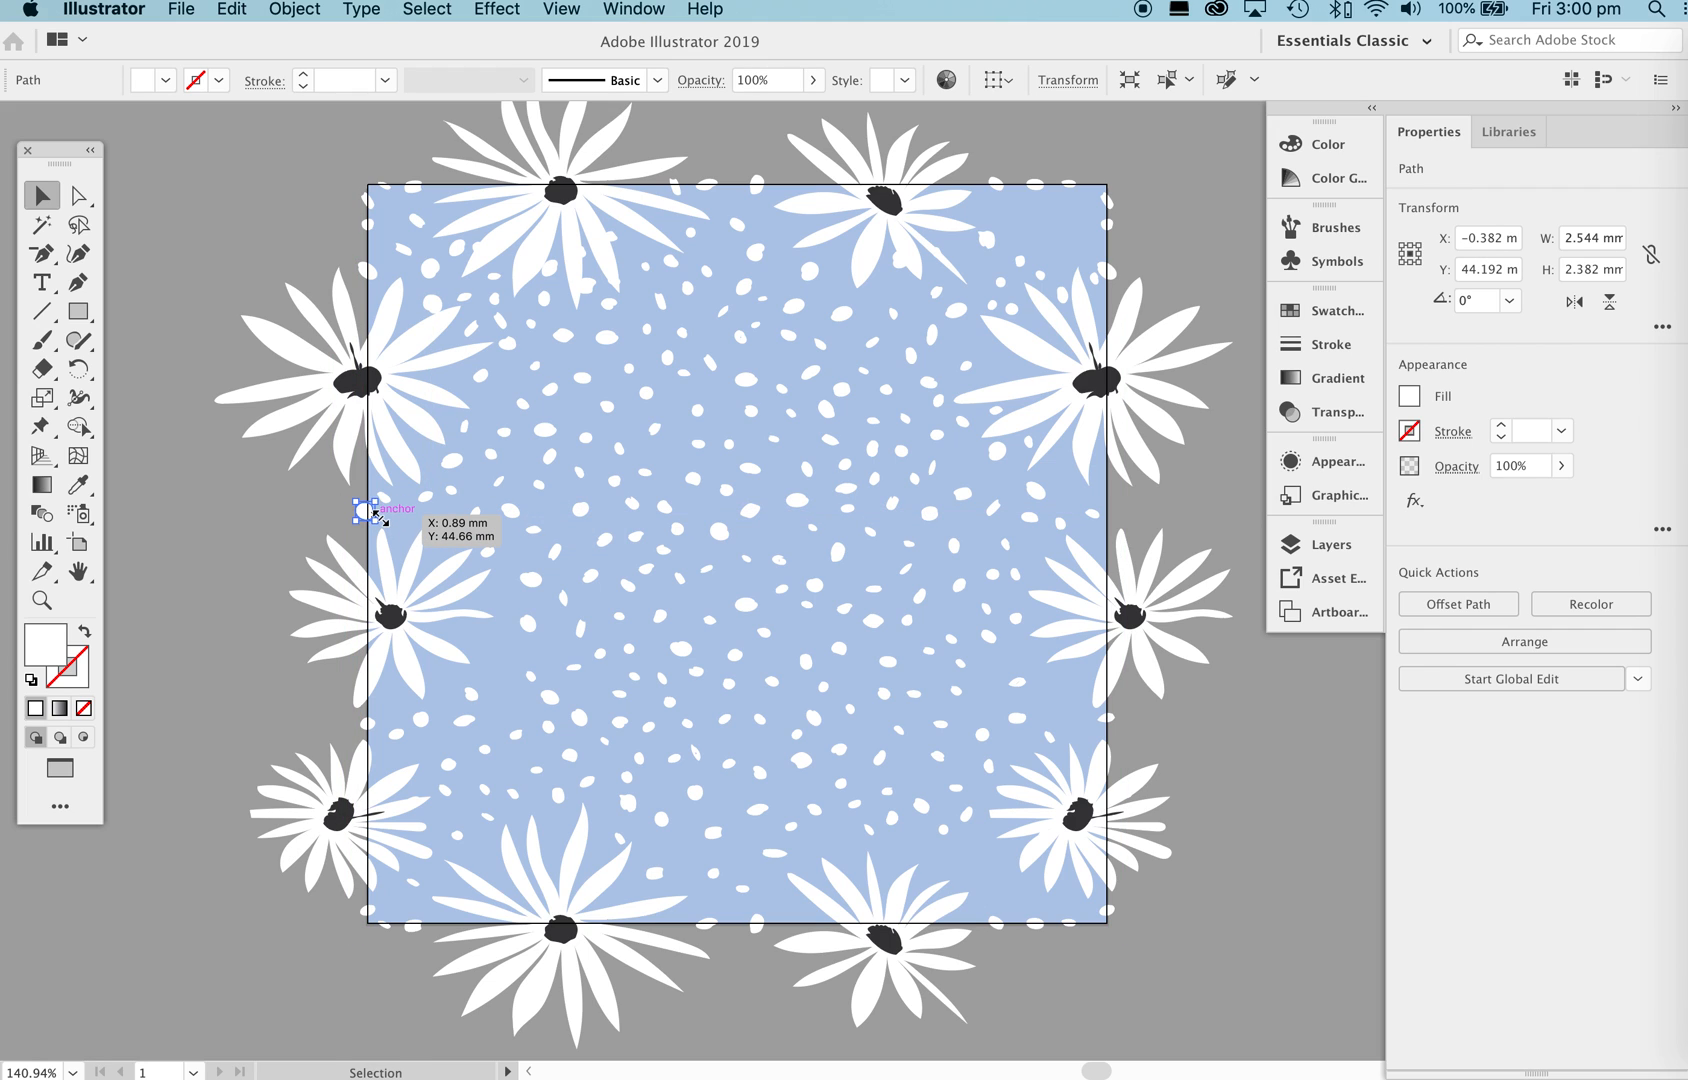
{"action": "left_click", "coordinate": [380, 519]}
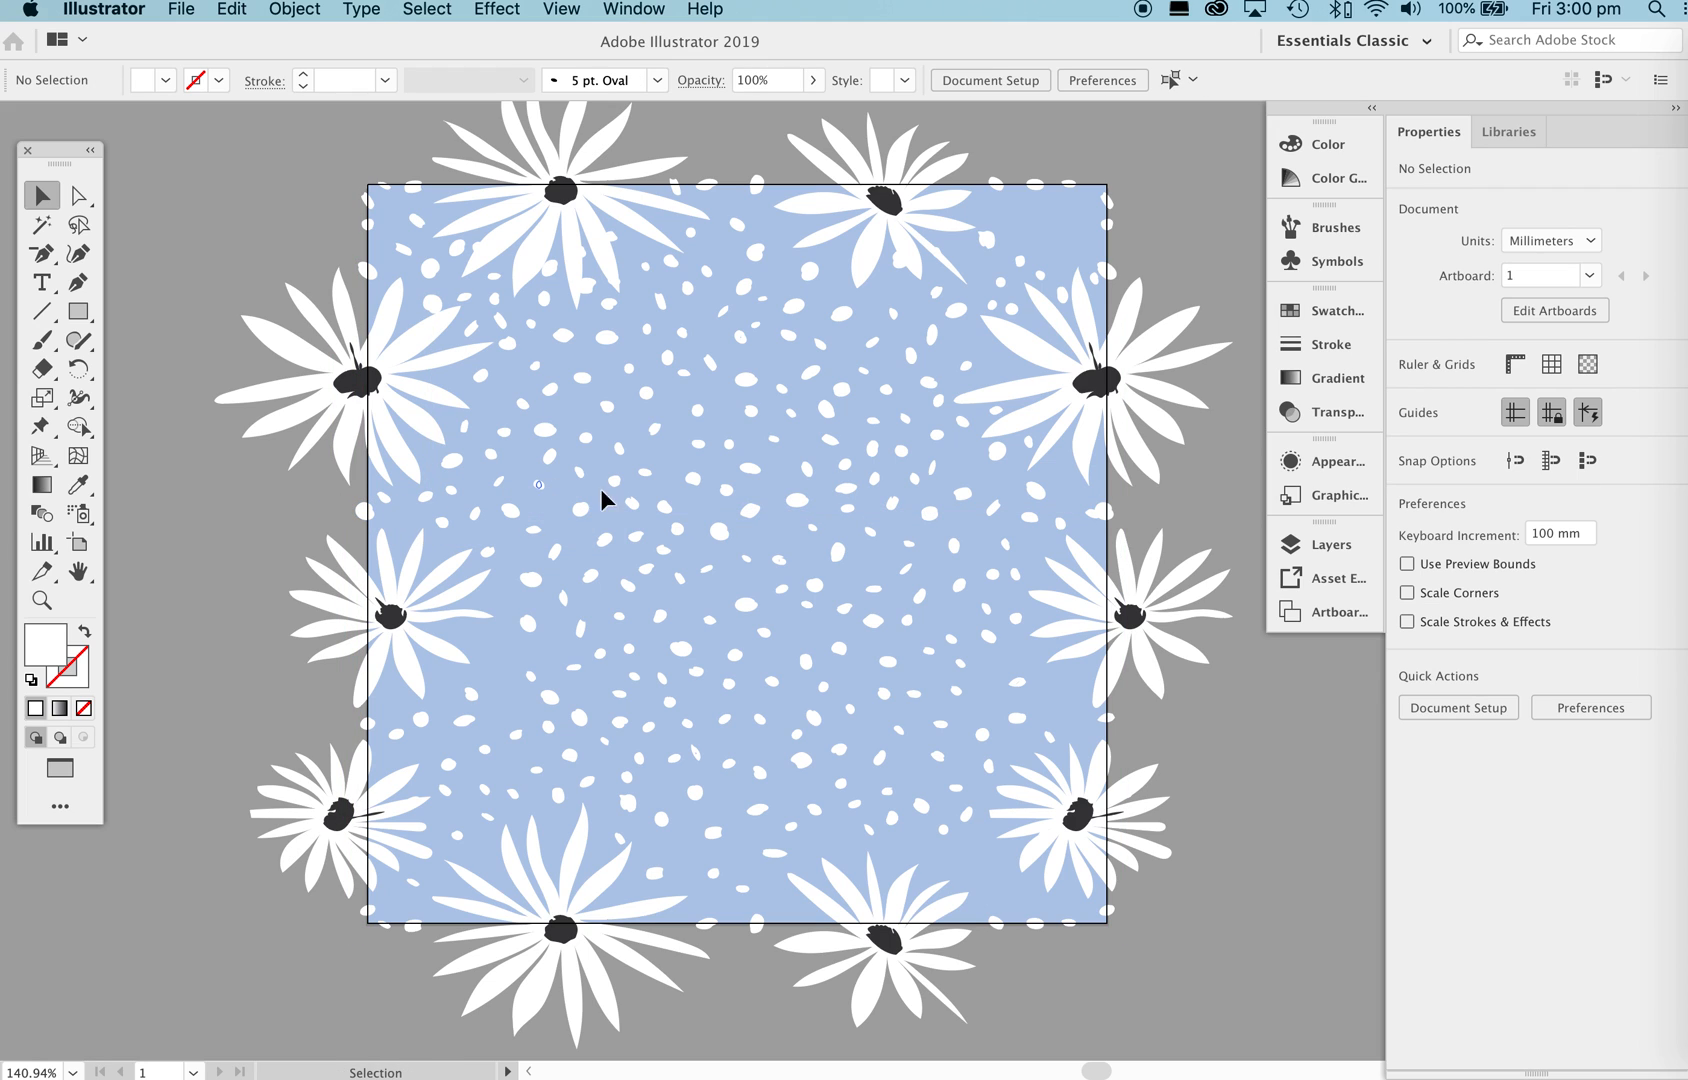
Fill the gap near the tile's upper-right corner, above the right-edge daisy, with three small white dots.
{"action": "left_click_drag", "start_coordinate": [757, 420], "coordinate": [1028, 216]}
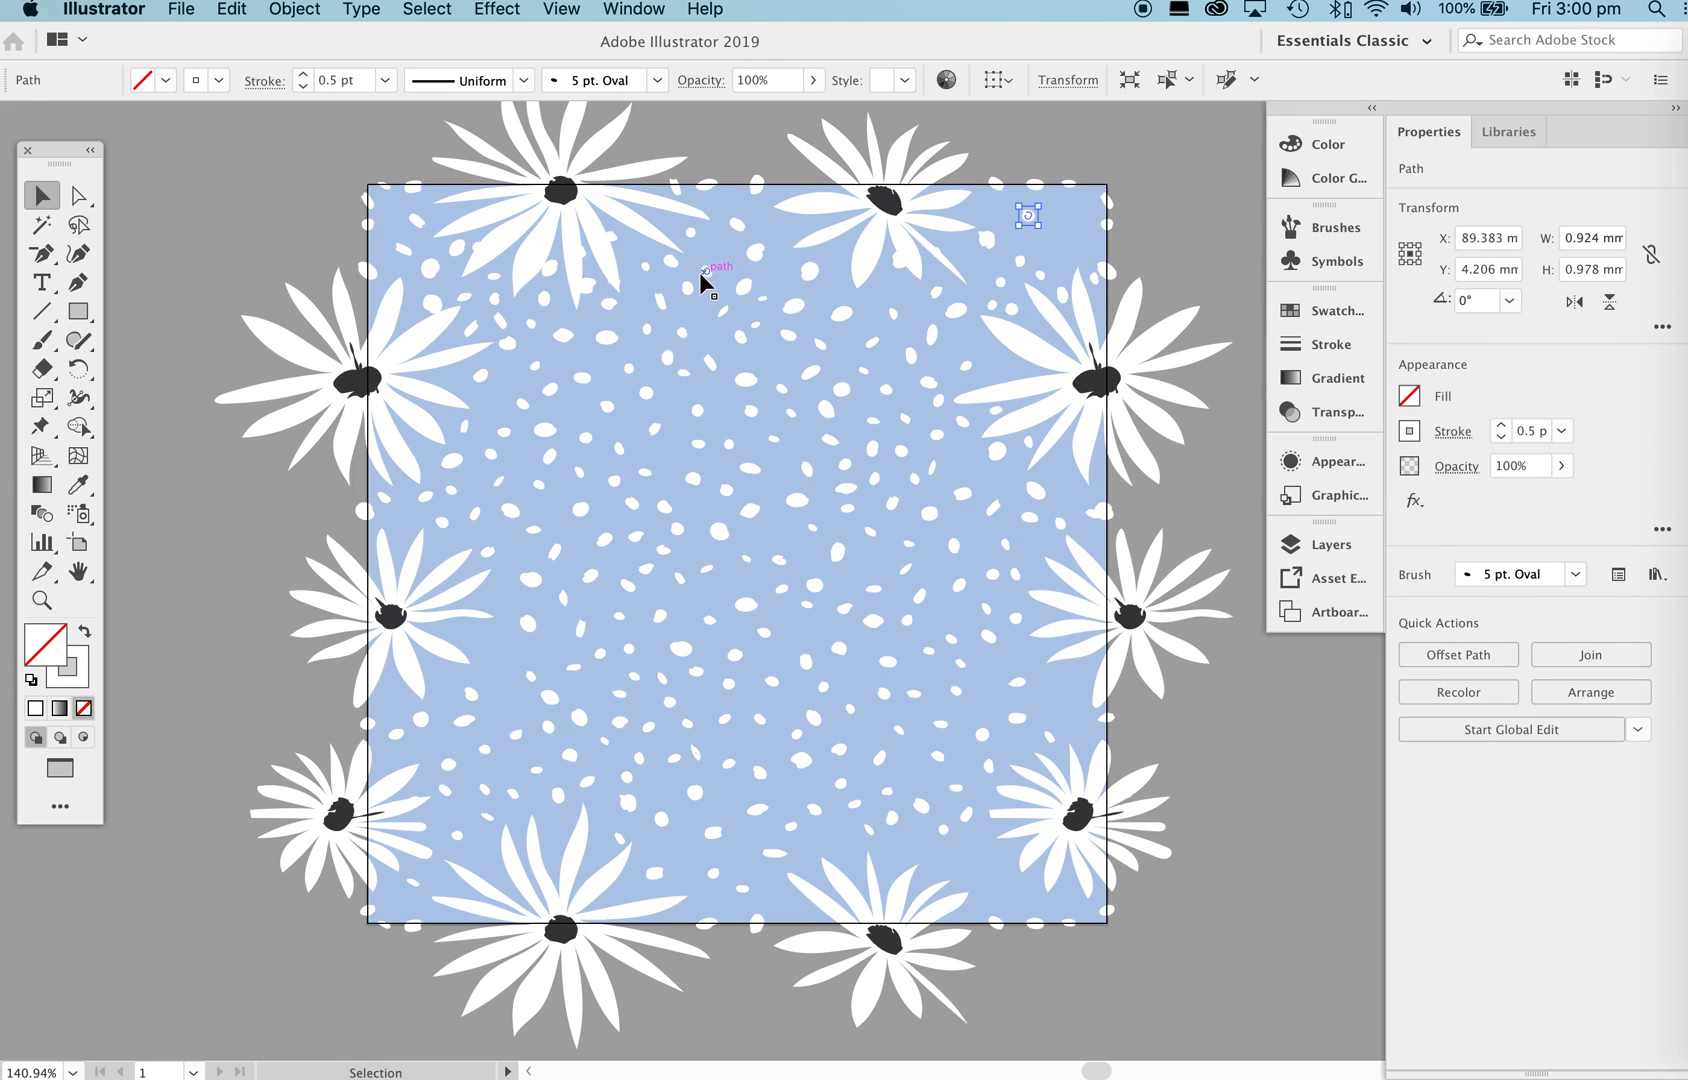
{"action": "left_click_drag", "start_coordinate": [705, 280], "coordinate": [1064, 221]}
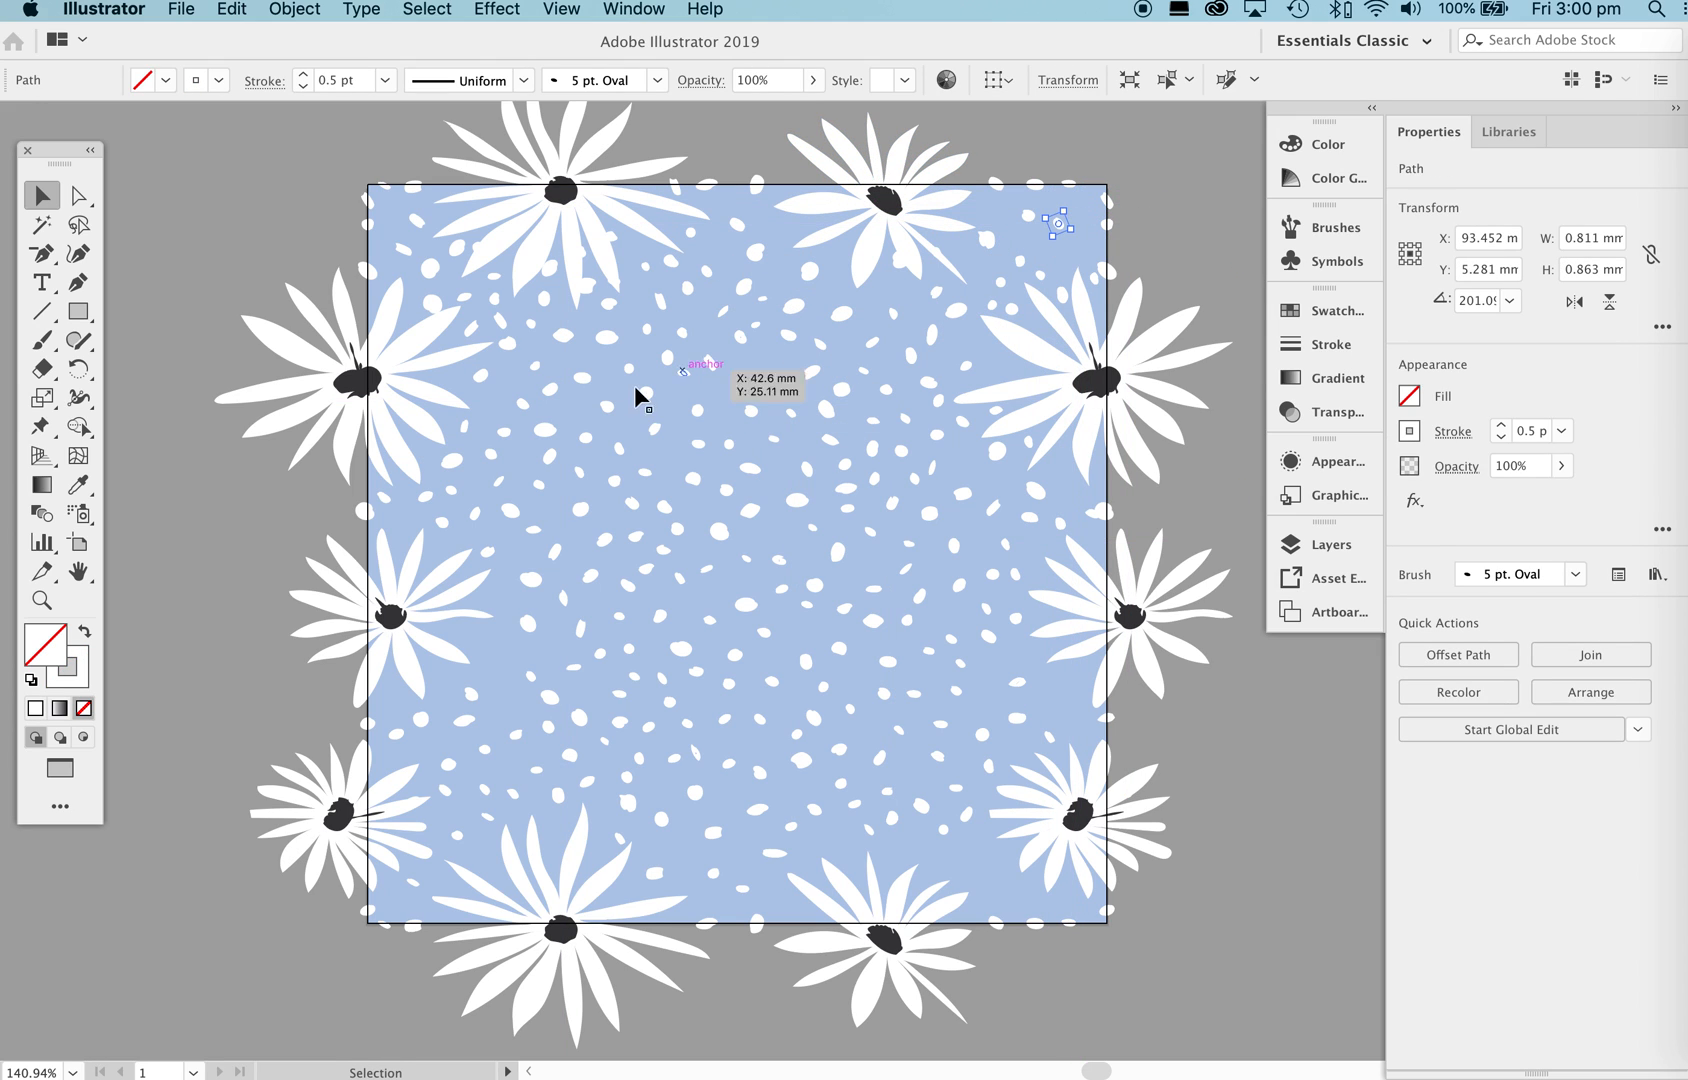
{"action": "left_click_drag", "start_coordinate": [610, 410], "coordinate": [1064, 254]}
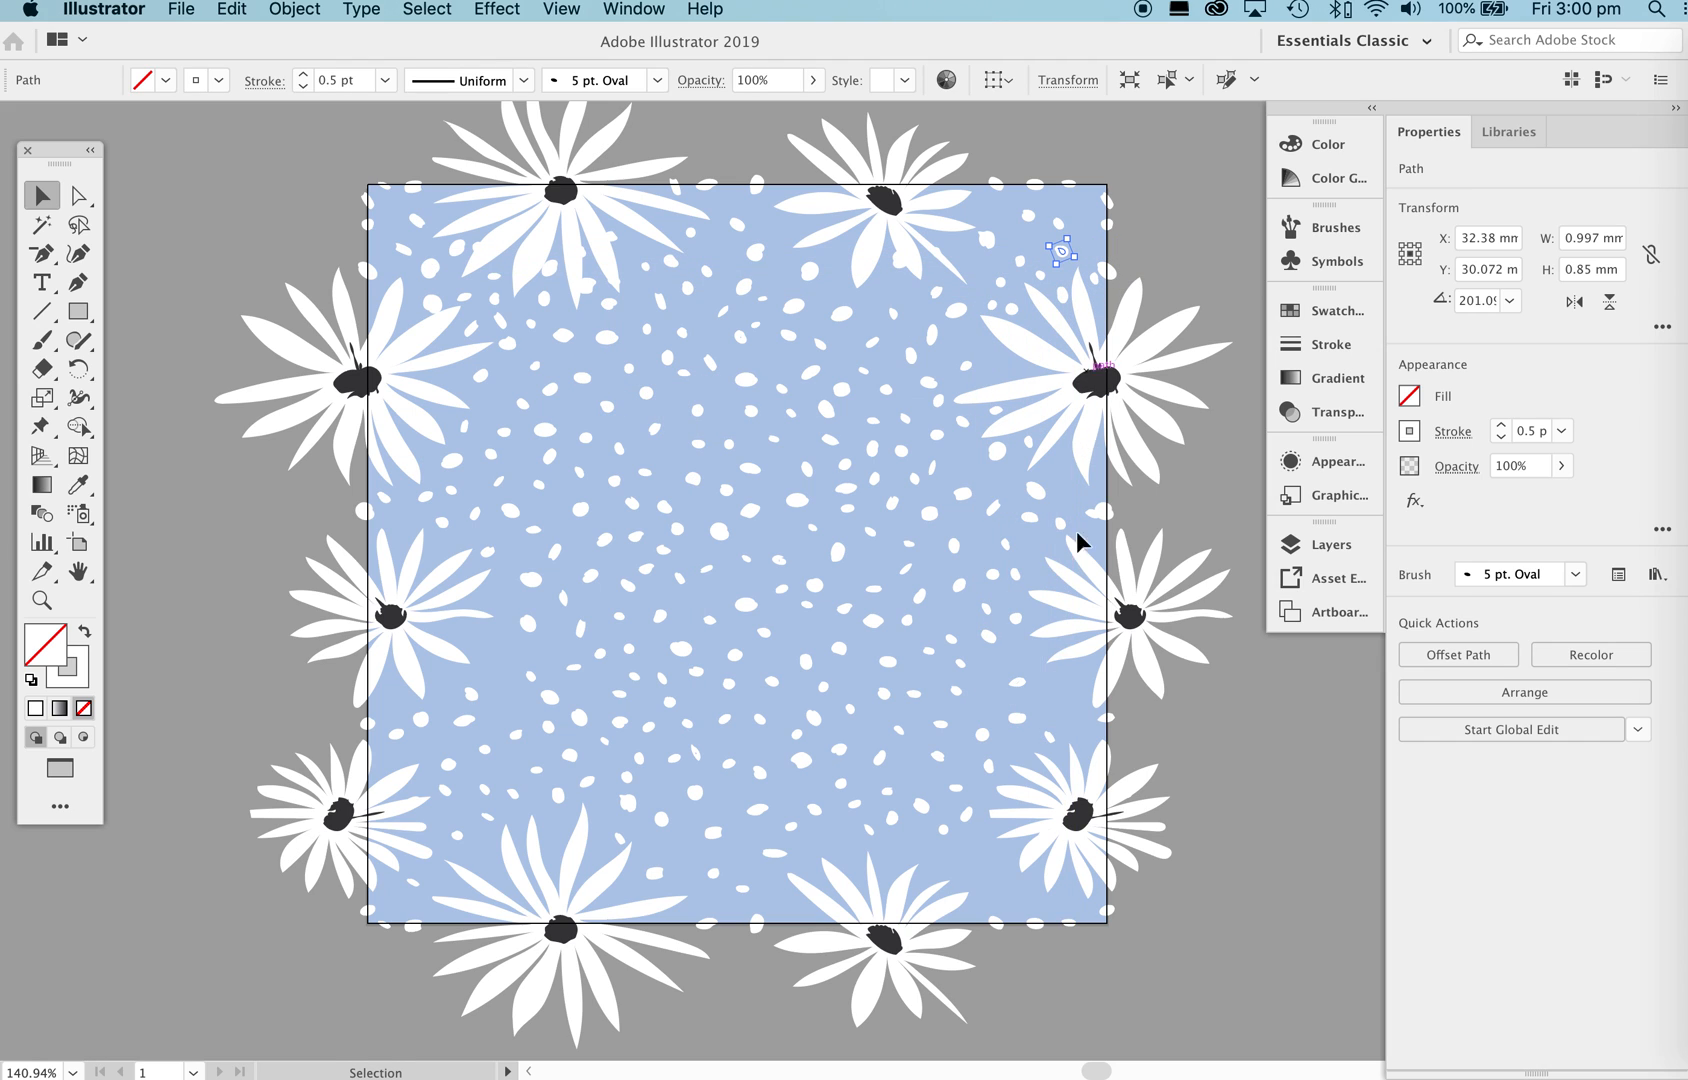
Even out the dot spacing in the lower half of the tile by placing small dots in the empty spots.
{"action": "mouse_move", "coordinate": [957, 826]}
{"action": "left_mouse_down"}
{"action": "mouse_move", "coordinate": [987, 874]}
{"action": "mouse_move", "coordinate": [908, 797]}
{"action": "left_mouse_up"}
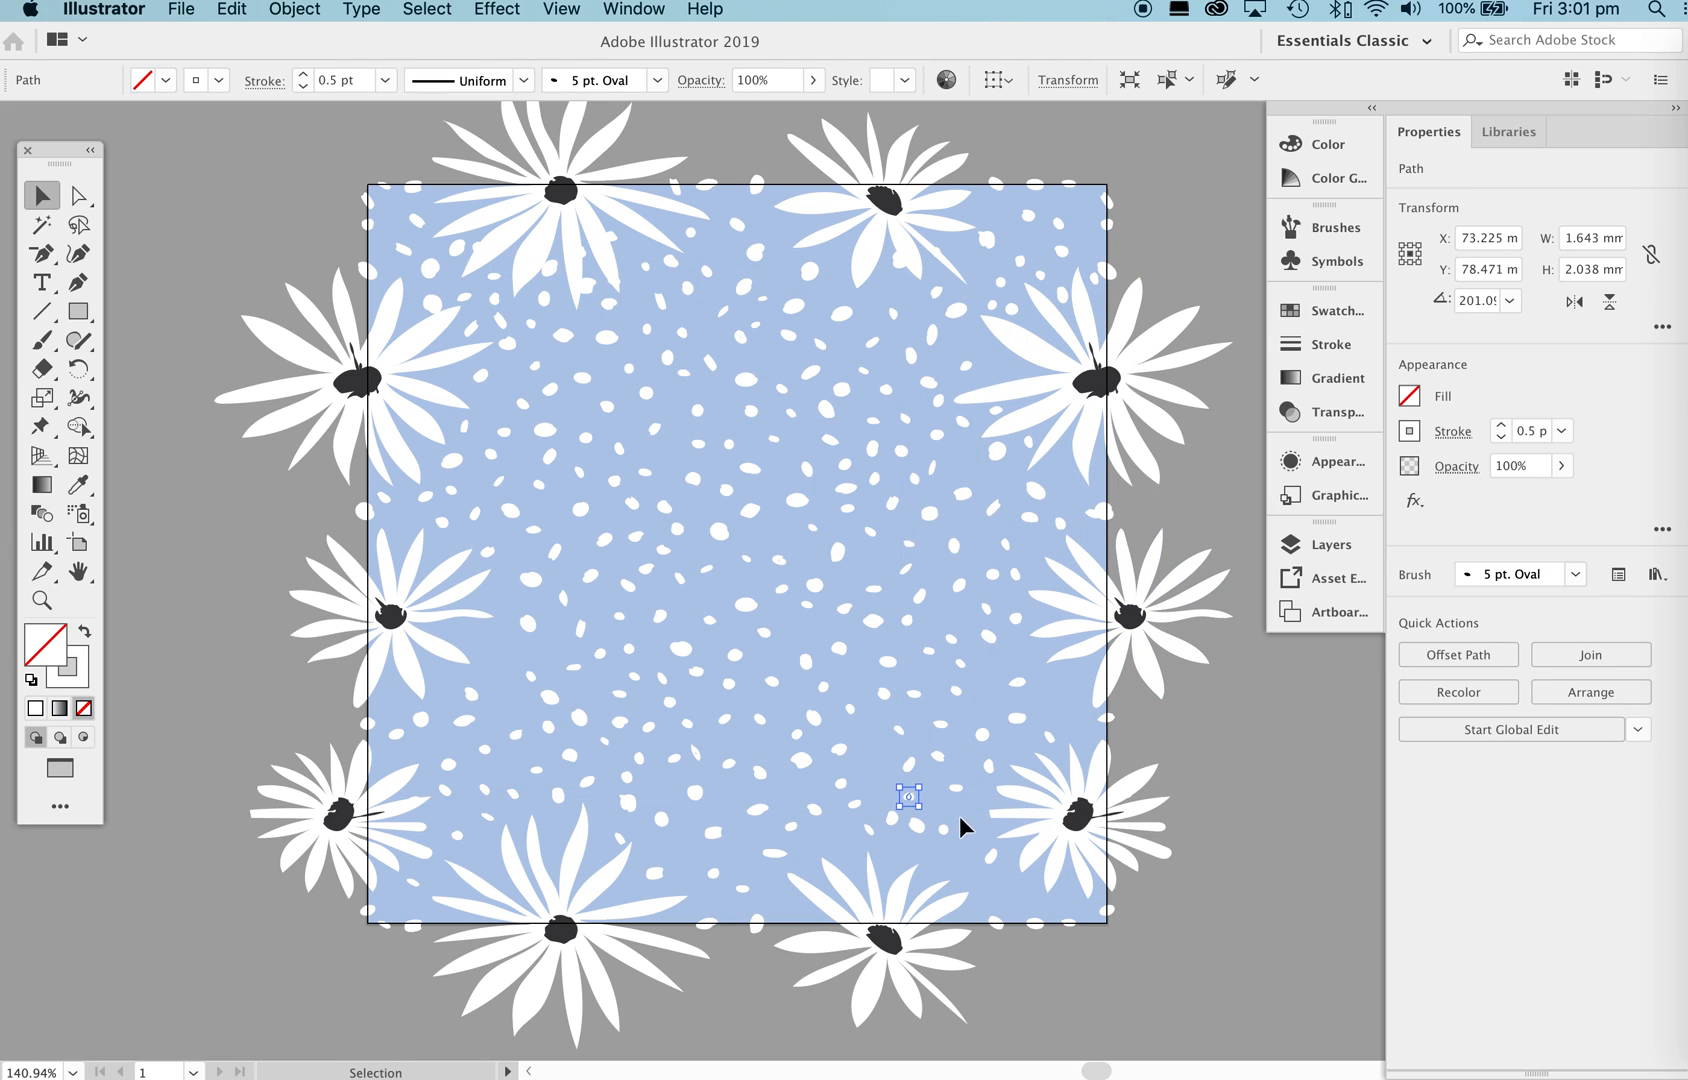
{"action": "left_click_drag", "start_coordinate": [806, 835], "coordinate": [799, 772]}
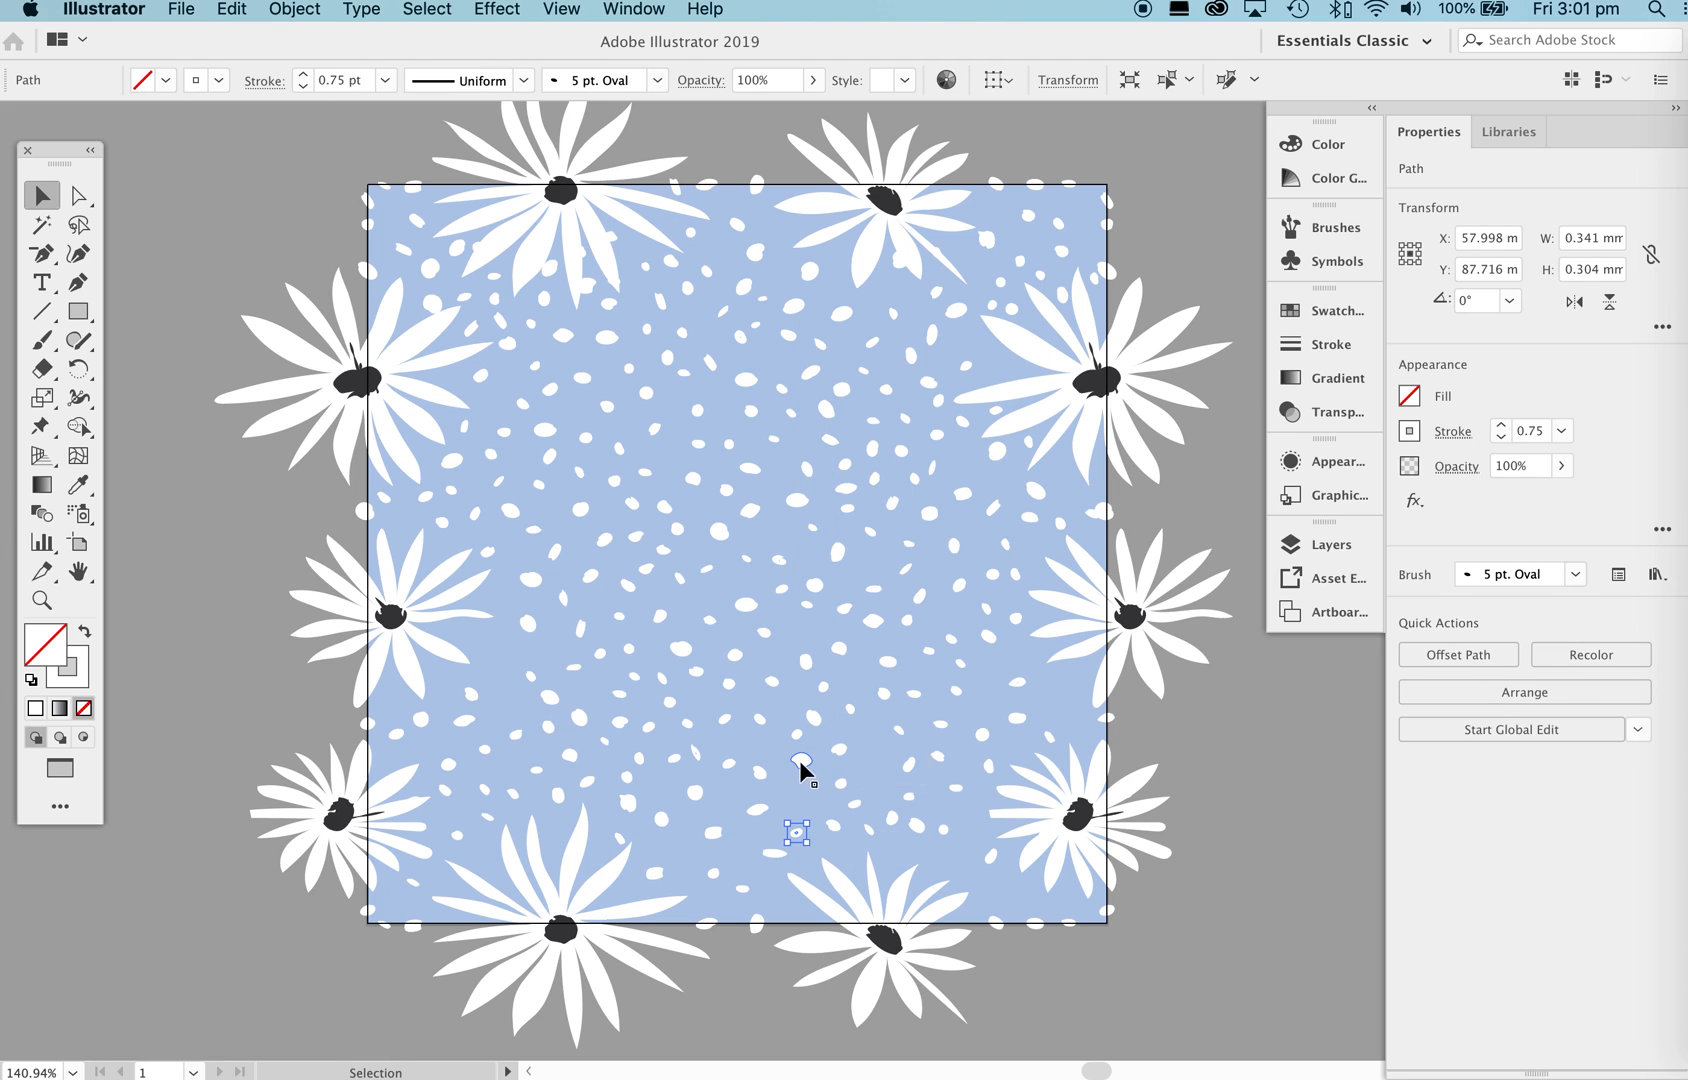
{"action": "left_click_drag", "start_coordinate": [532, 683], "coordinate": [494, 646]}
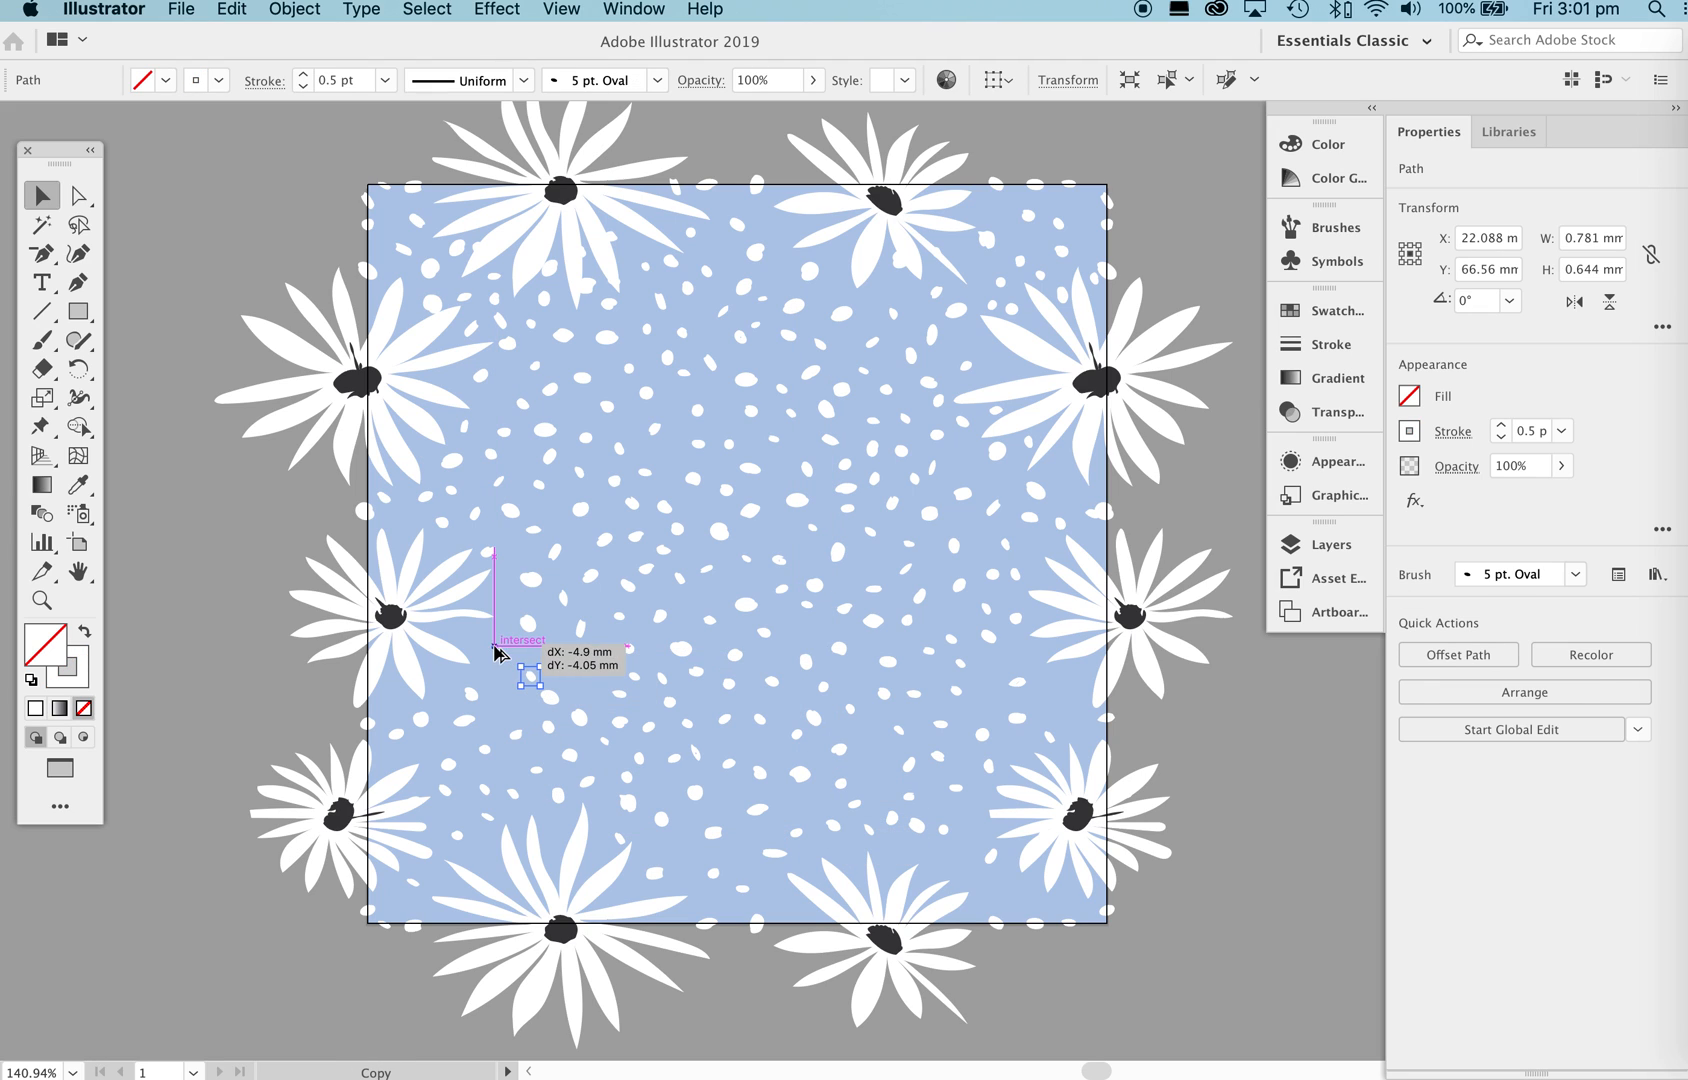
{"action": "left_click", "coordinate": [1260, 766]}
Move a small dot into the gap between the two upper daisies along the tile's right edge.
{"action": "key", "text": "z"}
{"action": "left_click_drag", "start_coordinate": [905, 358], "coordinate": [640, 538]}
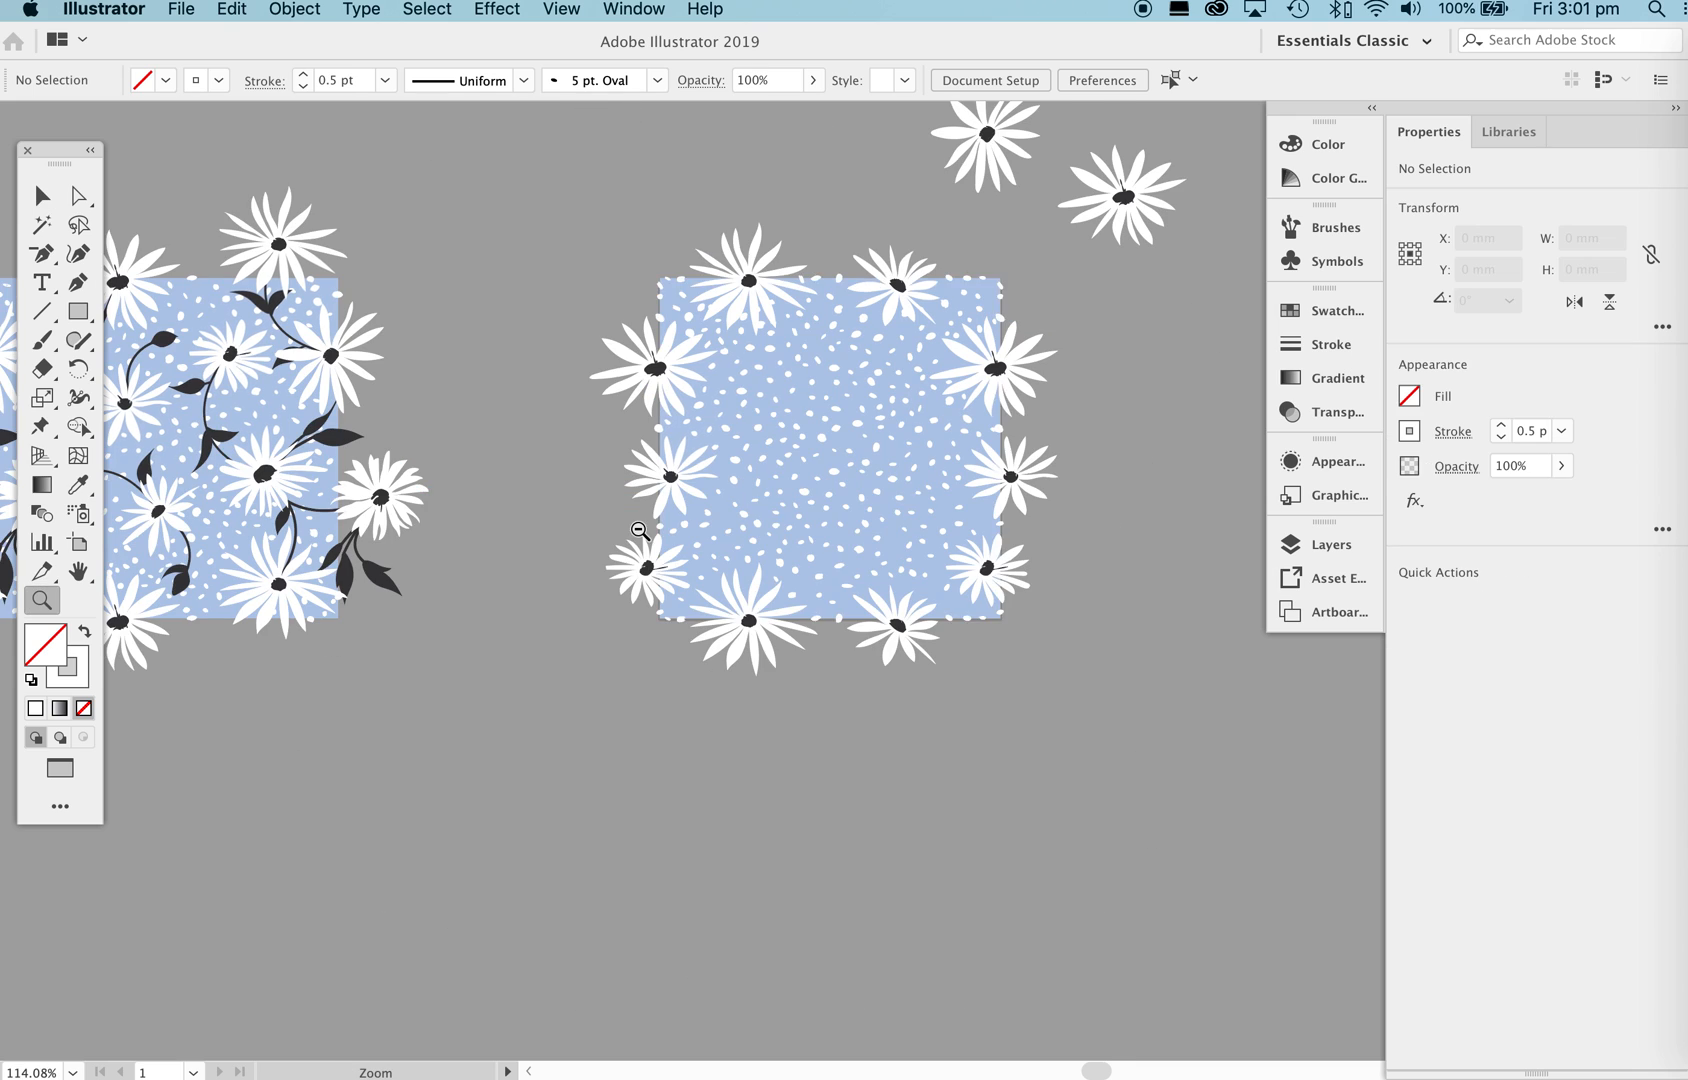
{"action": "left_click_drag", "start_coordinate": [972, 396], "coordinate": [1360, 603]}
{"action": "left_click_drag", "start_coordinate": [953, 557], "coordinate": [1055, 576]}
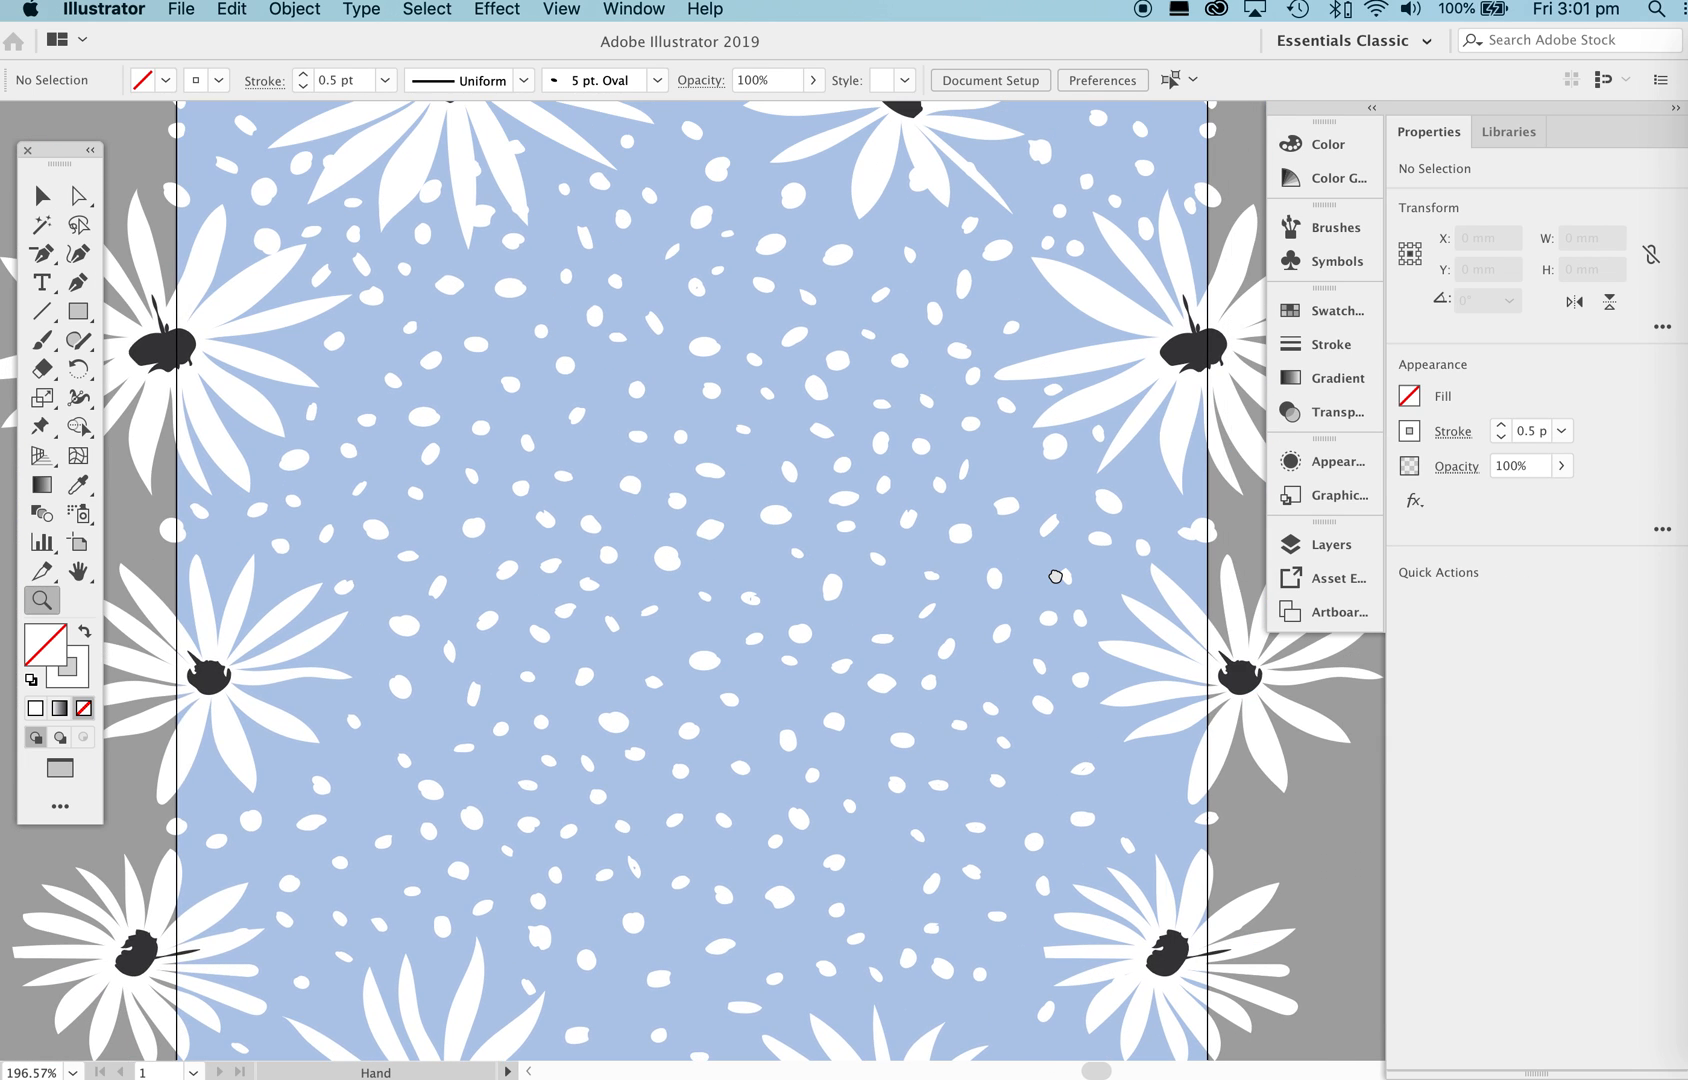
{"action": "key", "text": "v"}
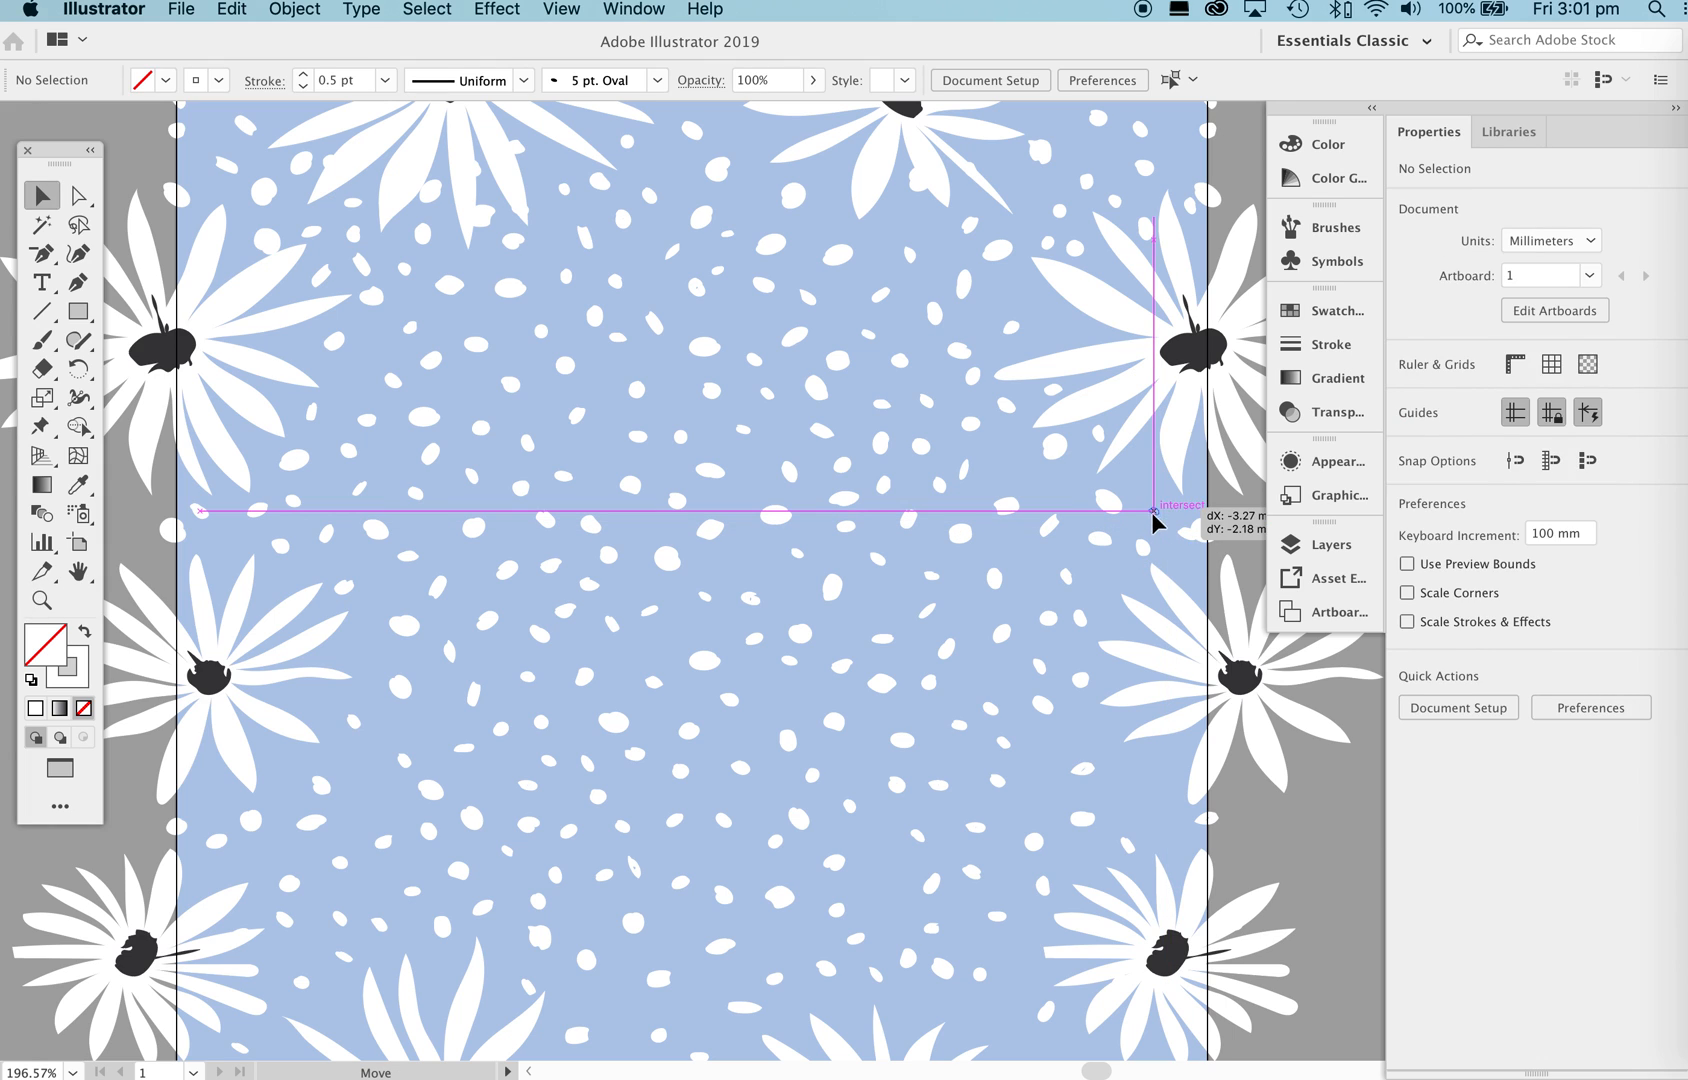
{"action": "left_click", "coordinate": [1153, 515]}
{"action": "left_click_drag", "start_coordinate": [1020, 566], "coordinate": [1072, 564]}
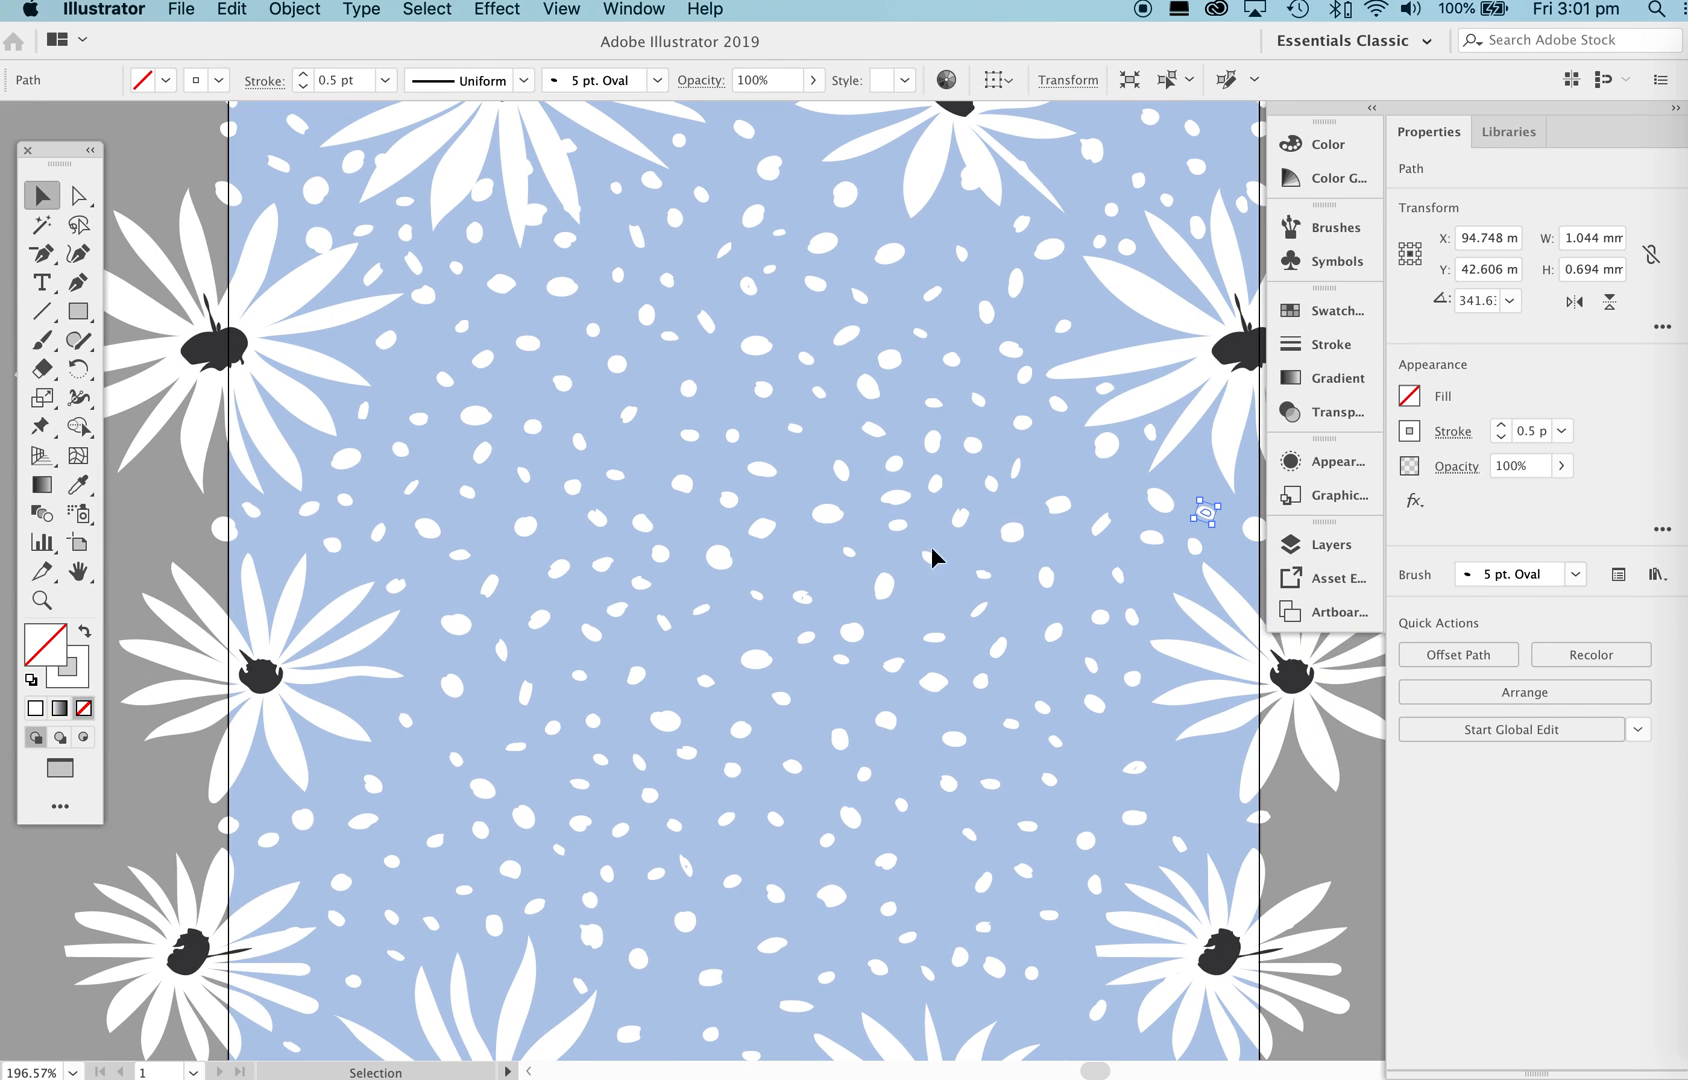
Place a copy of the small full daisy from outside the artboard in the upper-left part of the tile.
{"action": "key", "text": "z"}
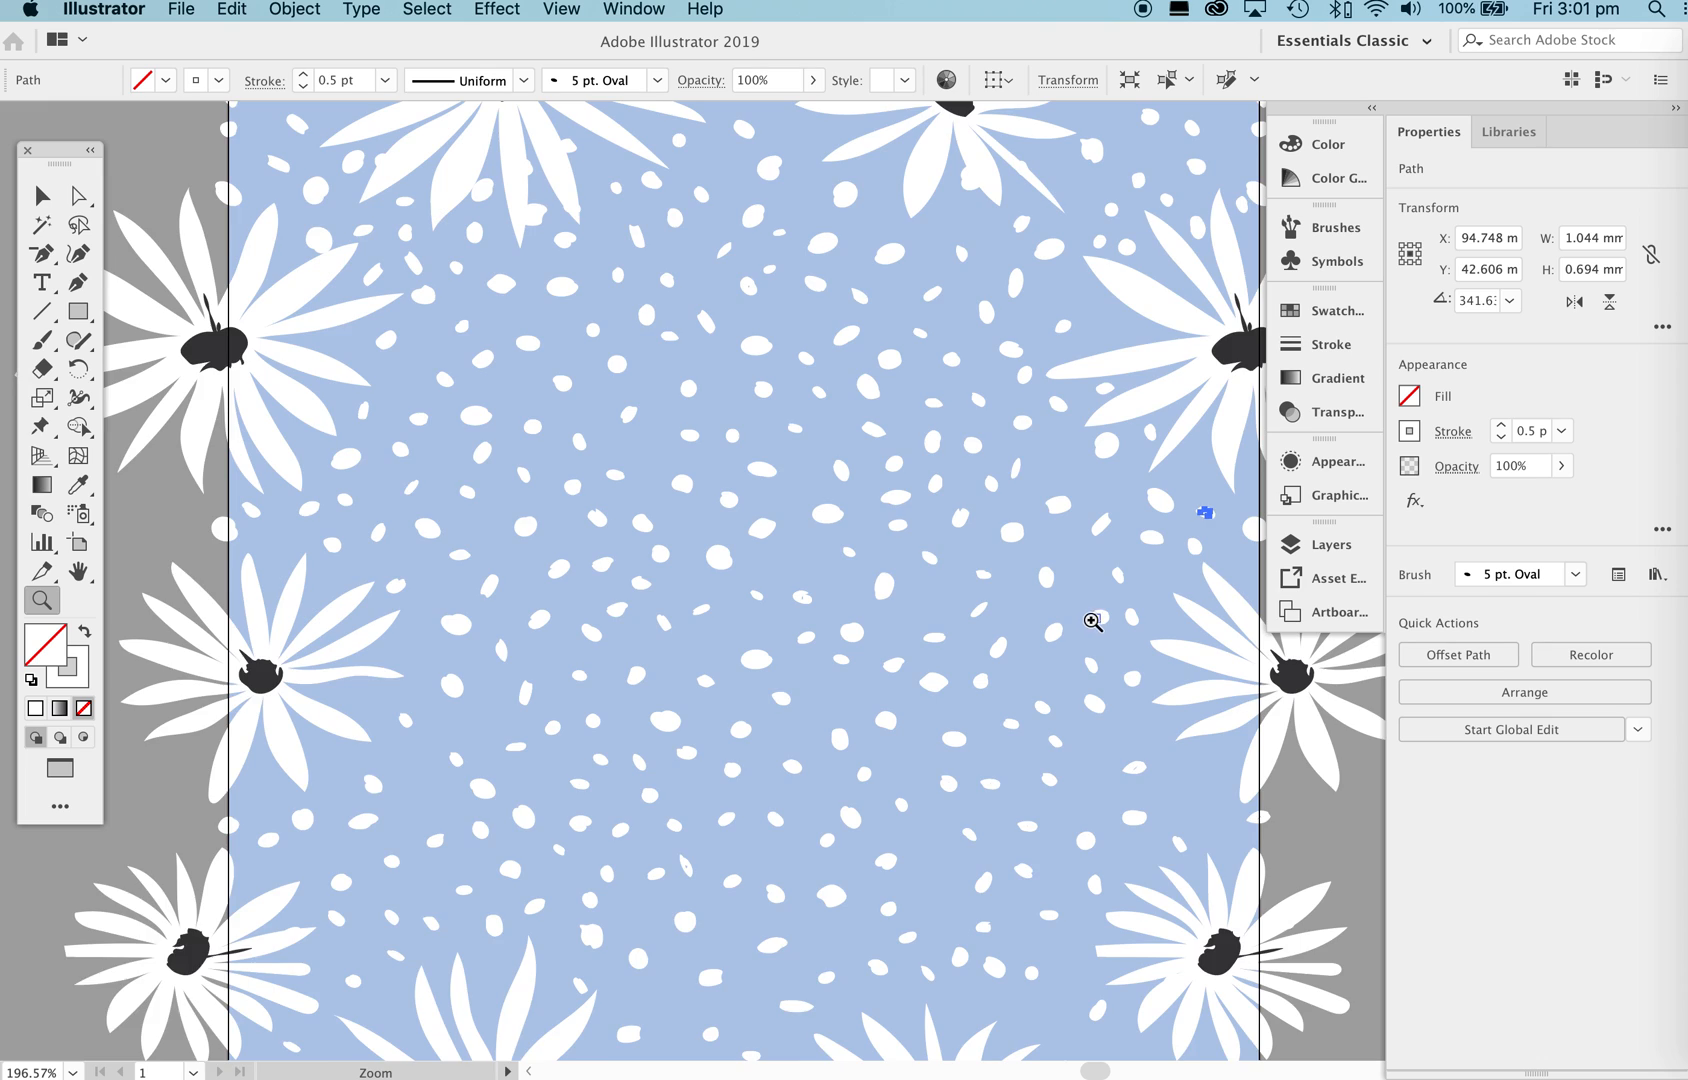
{"action": "left_click_drag", "start_coordinate": [1096, 621], "coordinate": [825, 690]}
{"action": "left_click_drag", "start_coordinate": [963, 680], "coordinate": [789, 674]}
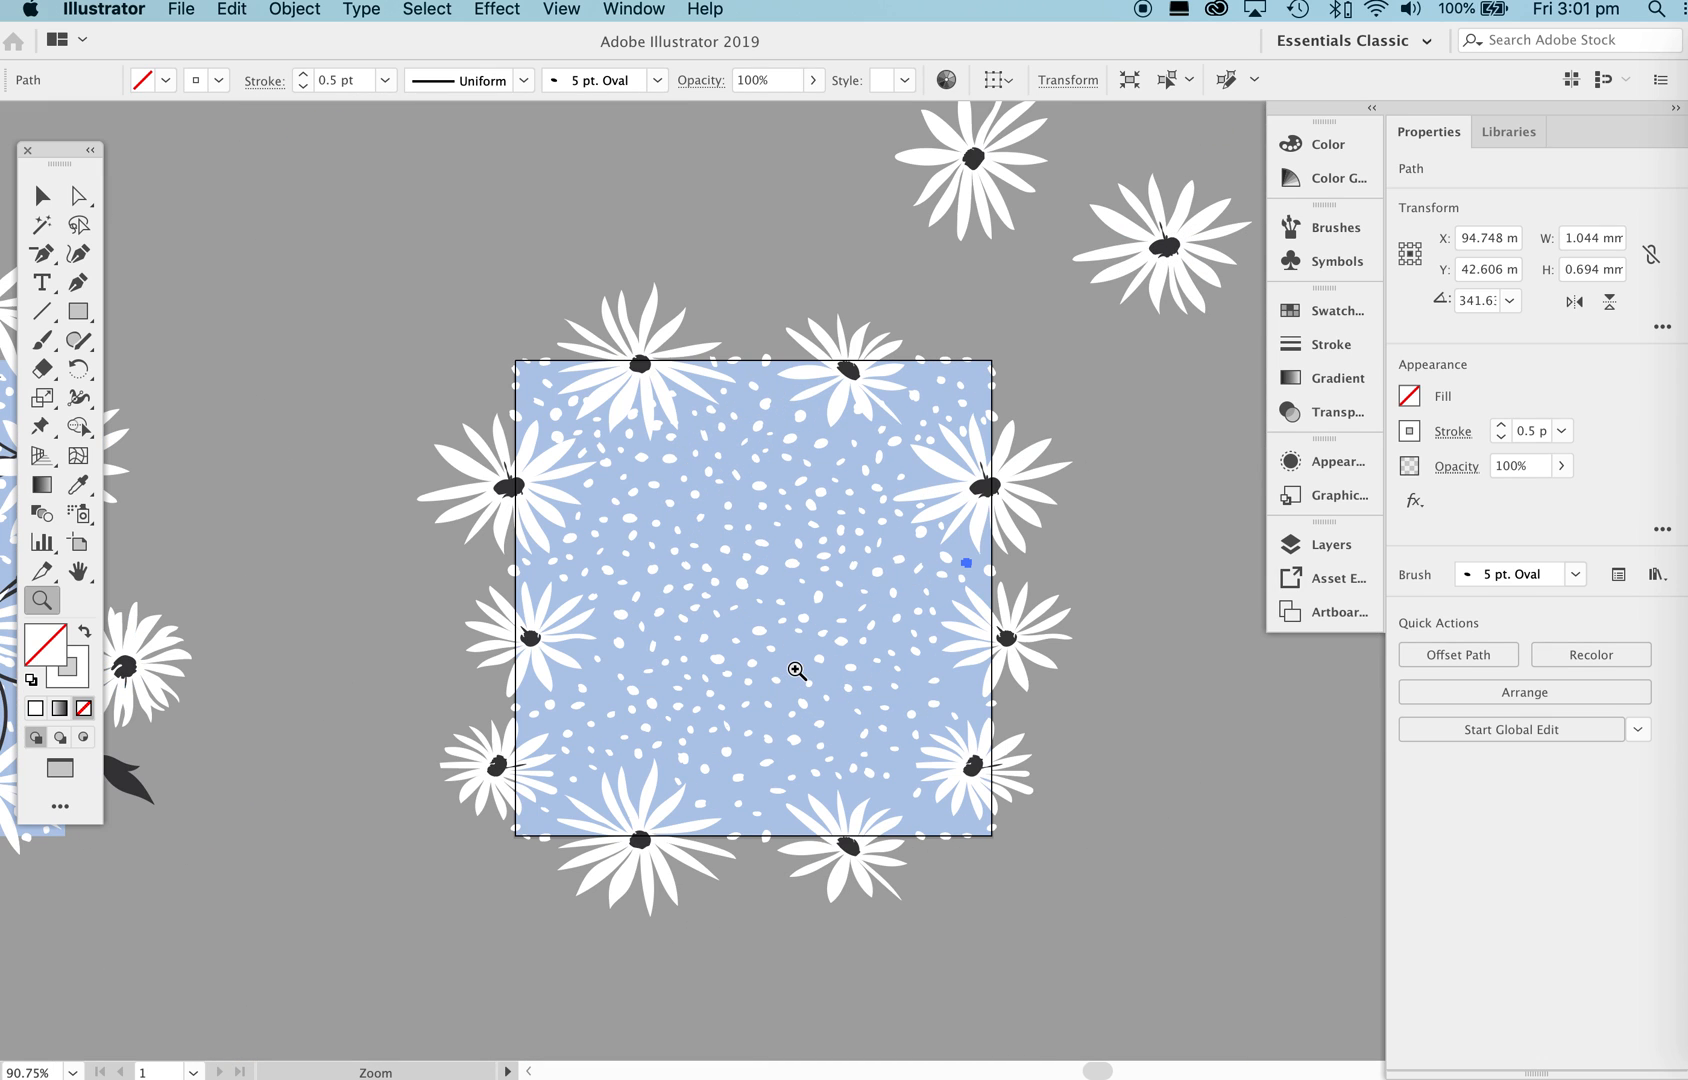
{"action": "left_click_drag", "start_coordinate": [886, 421], "coordinate": [823, 436]}
{"action": "key", "text": "v"}
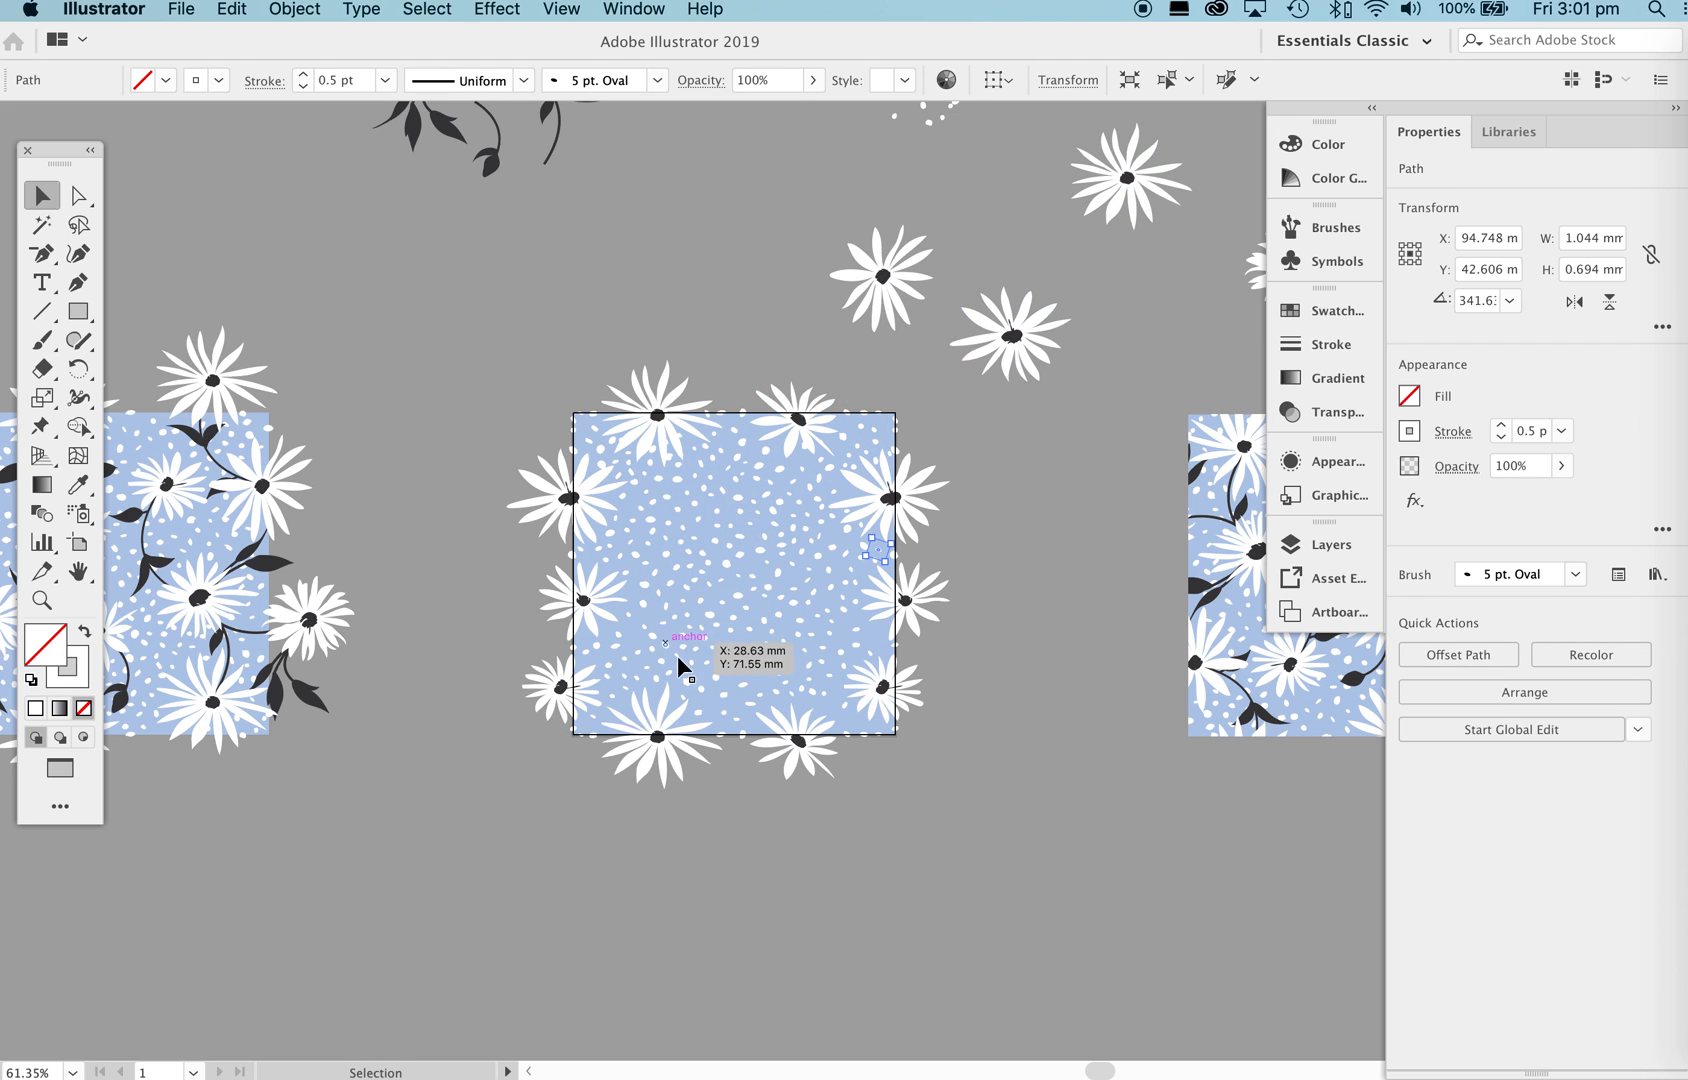
{"action": "scroll", "coordinate": [878, 388], "scroll_direction": "right", "scroll_amount": 5}
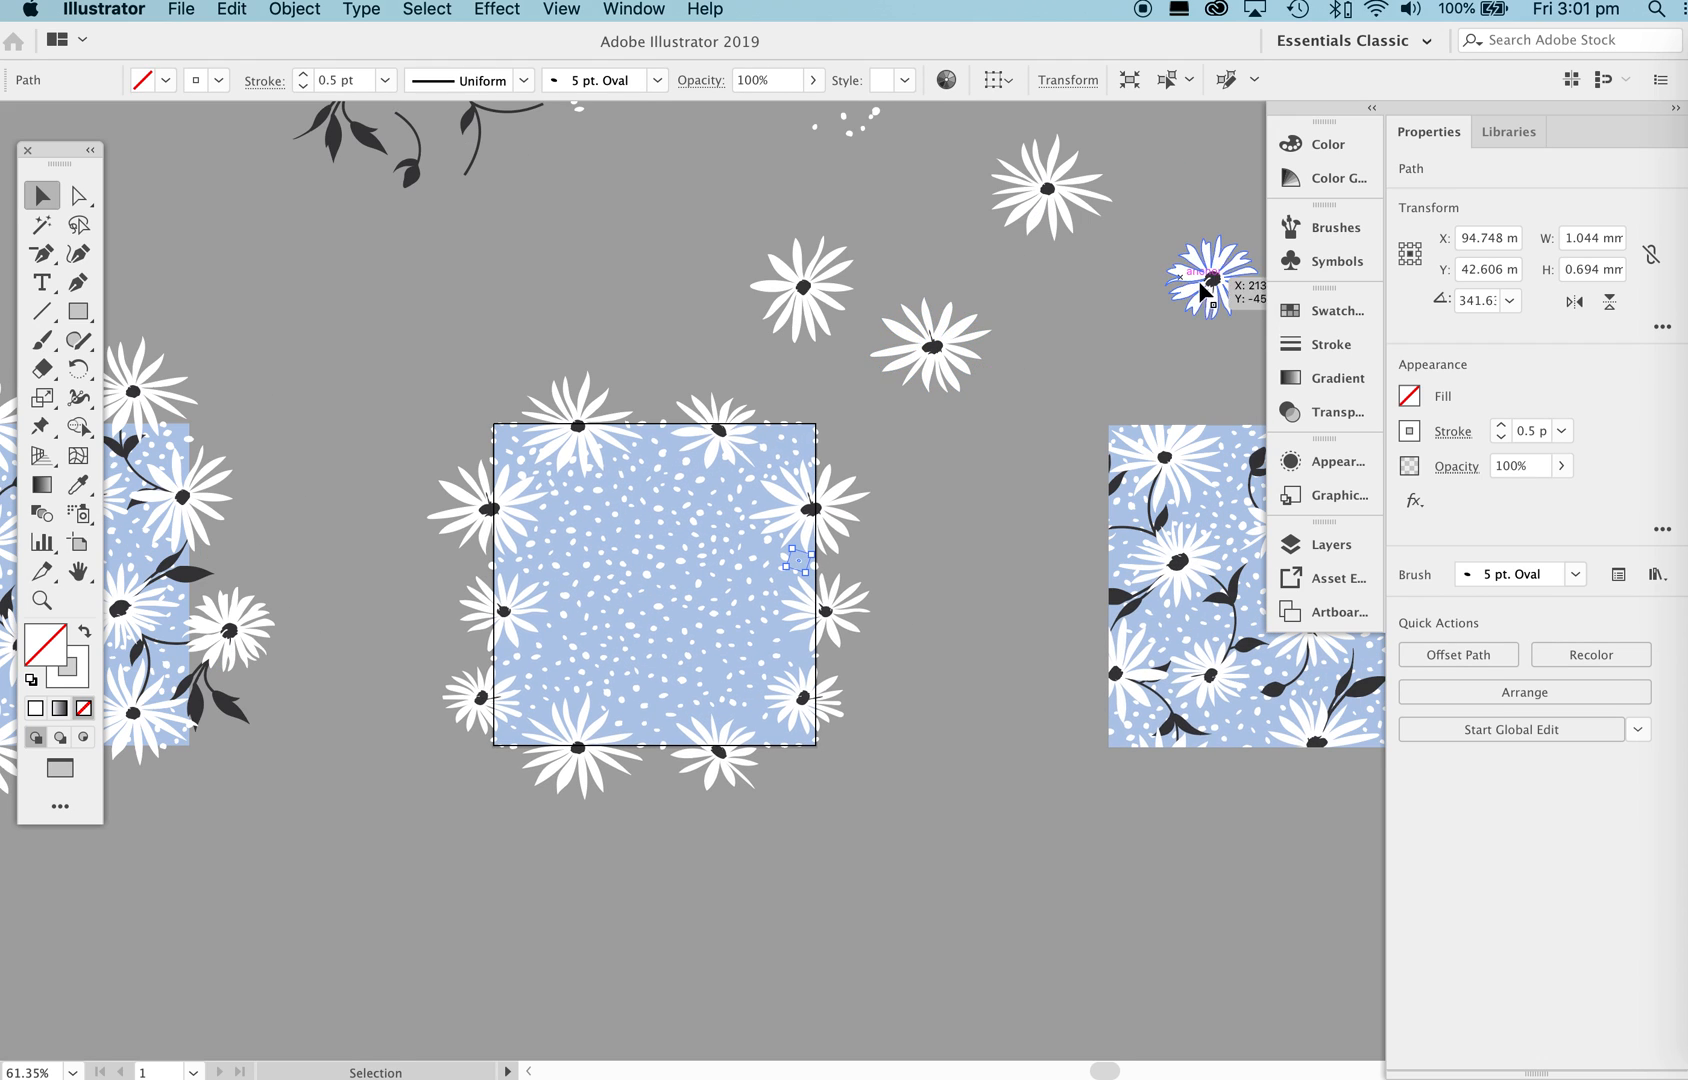
{"action": "left_click_drag", "start_coordinate": [1212, 288], "coordinate": [608, 530]}
Move the wide spare daisy from above the artboard into the lower-right part of the tile.
{"action": "left_click_drag", "start_coordinate": [941, 343], "coordinate": [757, 539]}
{"action": "key", "text": "super+z"}
{"action": "left_click_drag", "start_coordinate": [910, 372], "coordinate": [736, 650]}
{"action": "left_click", "coordinate": [940, 627]}
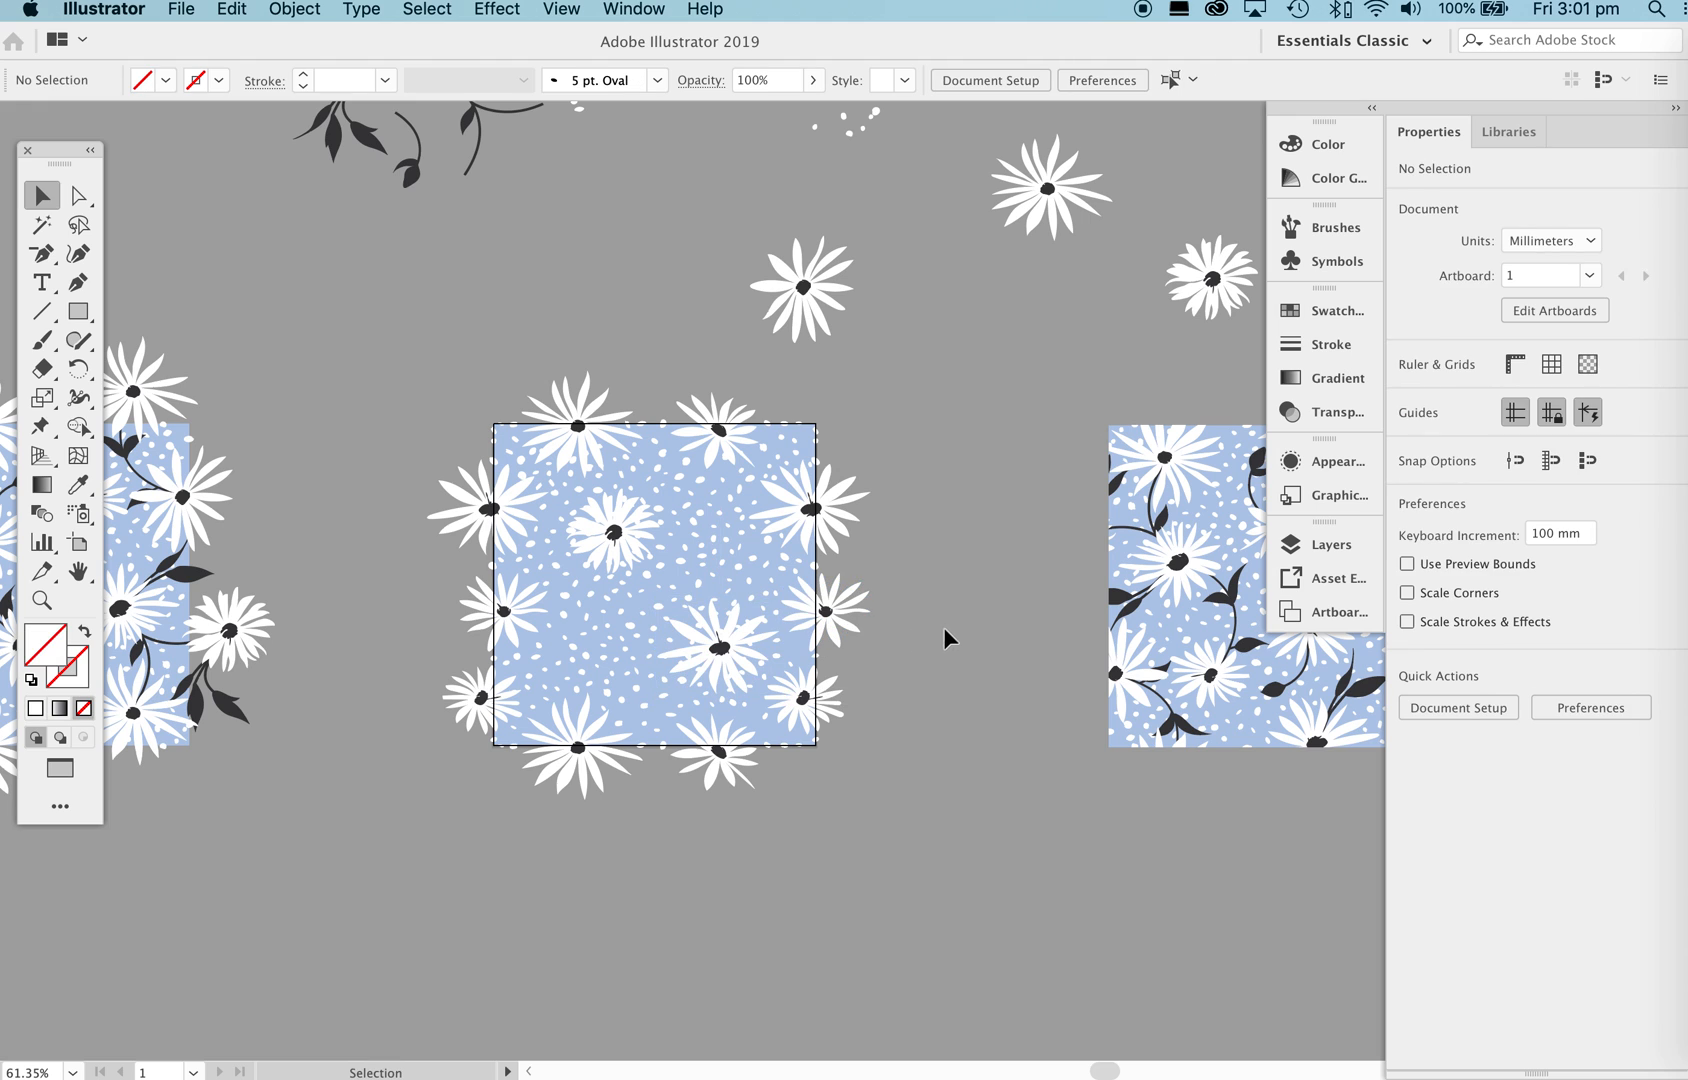
Move the dot overlapping the upper-left daisy's left petal to the open area below, and lock the daisy.
{"action": "key", "text": "z"}
{"action": "left_click_drag", "start_coordinate": [615, 540], "coordinate": [645, 551]}
{"action": "key", "text": "v"}
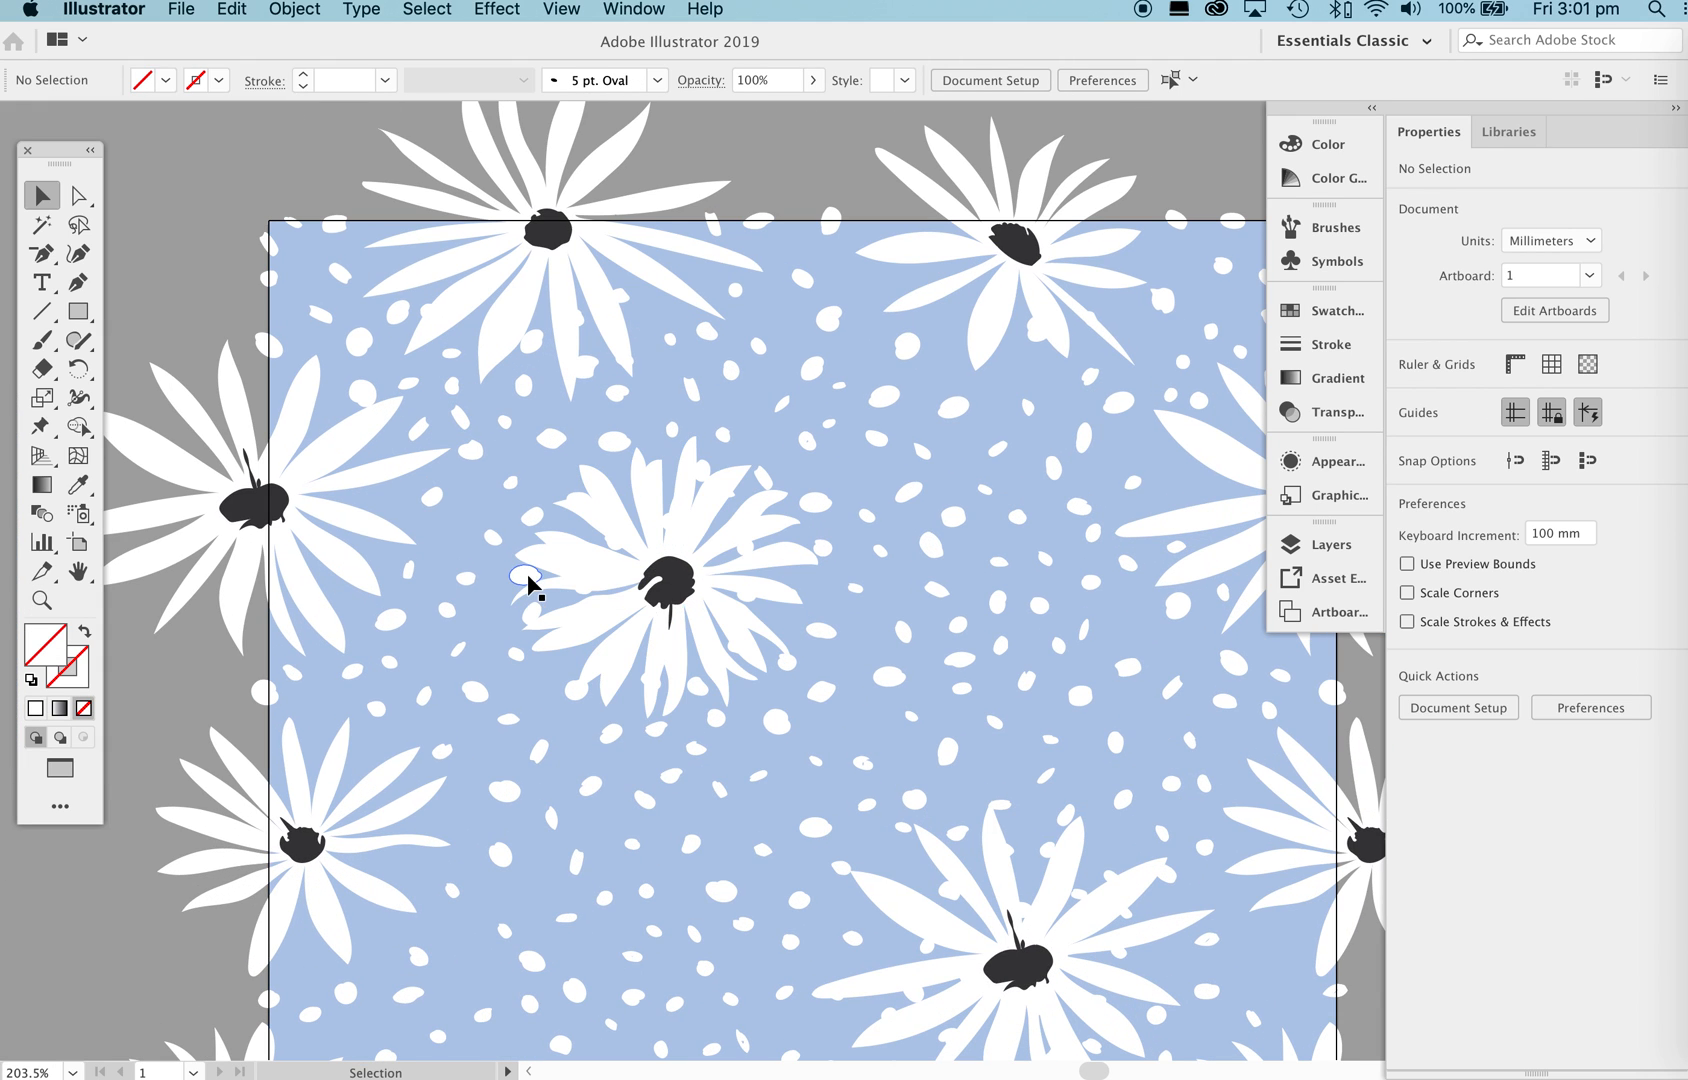
{"action": "left_click_drag", "start_coordinate": [527, 583], "coordinate": [528, 906]}
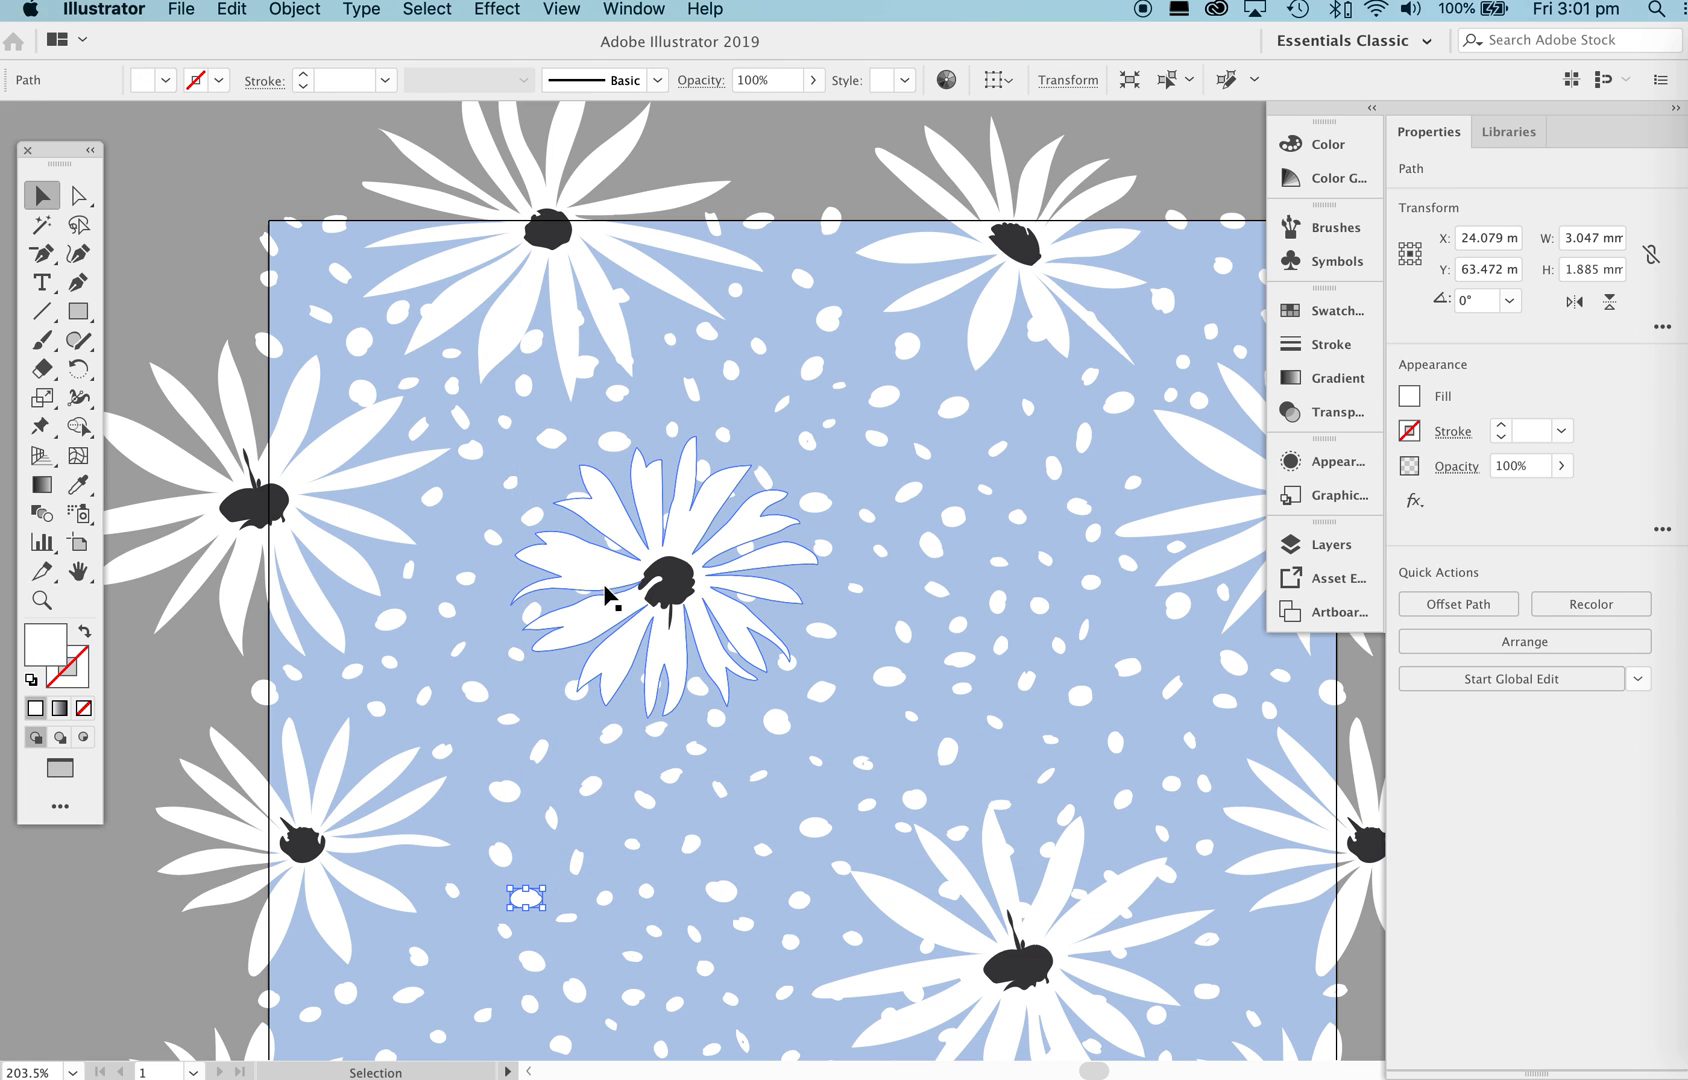
{"action": "left_click", "coordinate": [599, 566]}
{"action": "key", "text": "super+2"}
Move the dots hidden under the upper-left inner daisy's petals out to open gaps above and beside it.
{"action": "left_click_drag", "start_coordinate": [574, 588], "coordinate": [463, 530]}
{"action": "left_click_drag", "start_coordinate": [620, 543], "coordinate": [826, 316]}
{"action": "left_click_drag", "start_coordinate": [752, 544], "coordinate": [959, 442]}
{"action": "left_click_drag", "start_coordinate": [703, 469], "coordinate": [483, 608]}
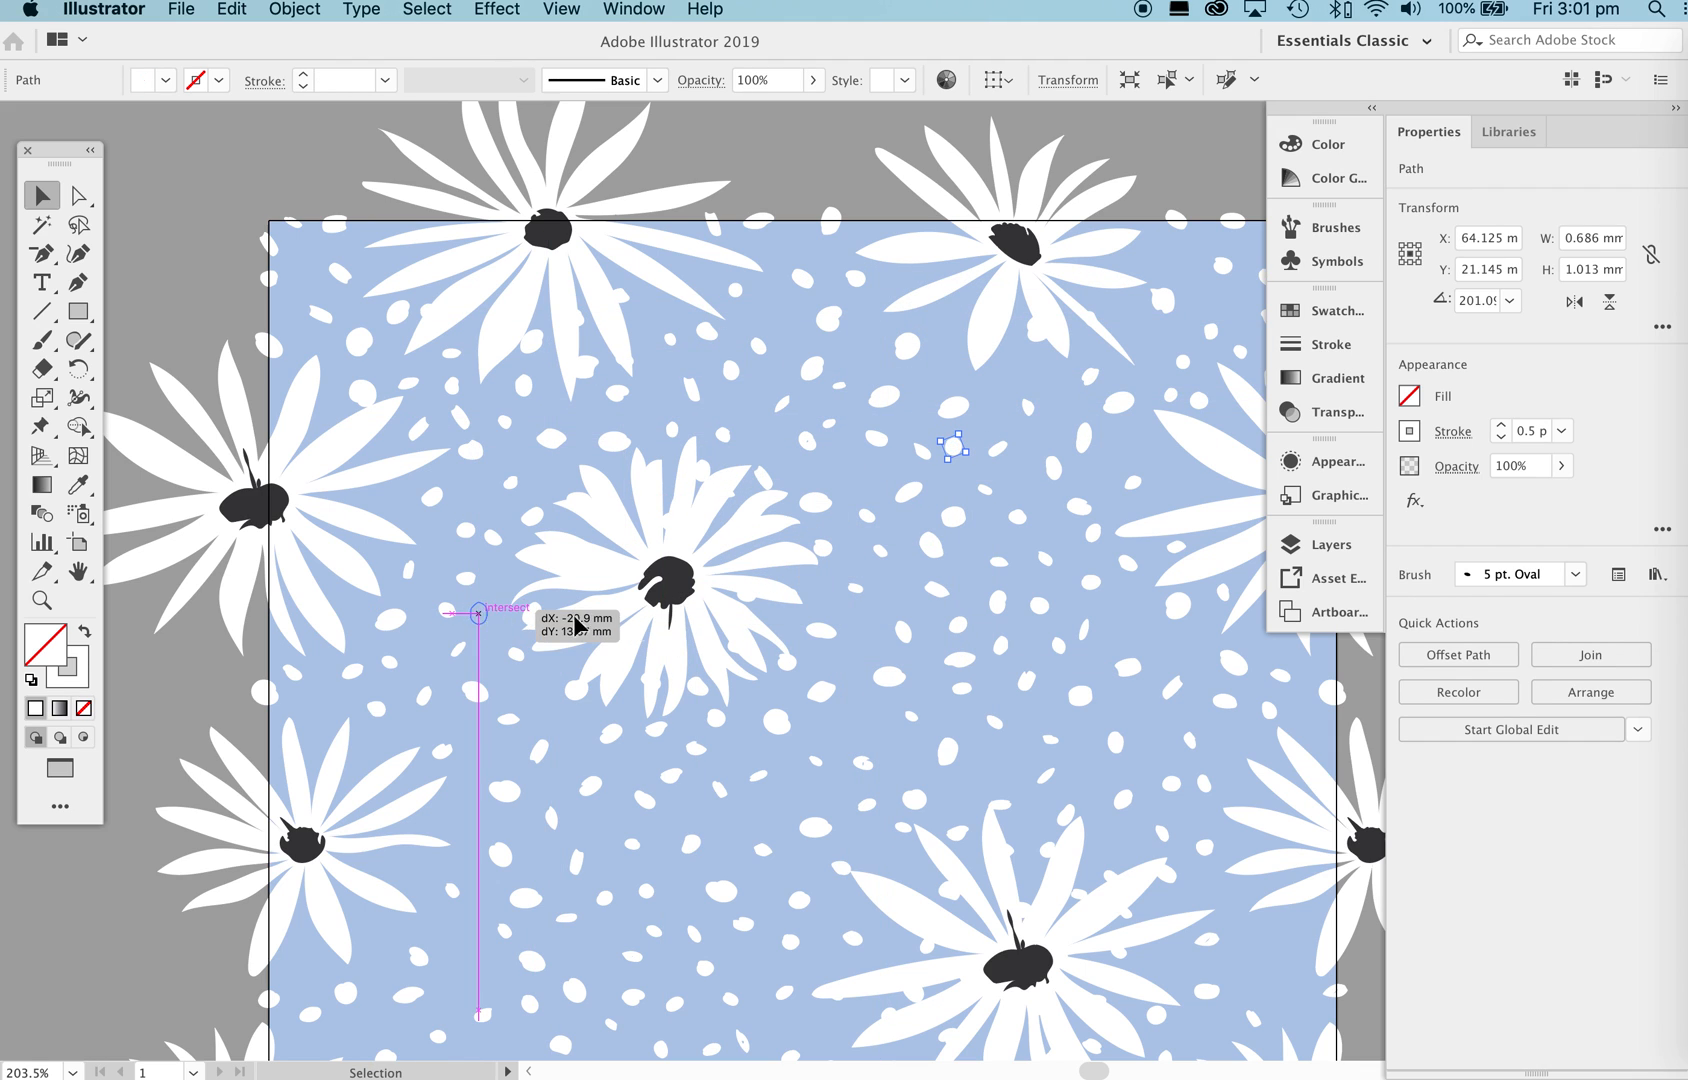
Clear the remaining dots touching the inner daisy's lower and right petals by moving them into surrounding gaps.
{"action": "left_click_drag", "start_coordinate": [578, 687], "coordinate": [531, 614]}
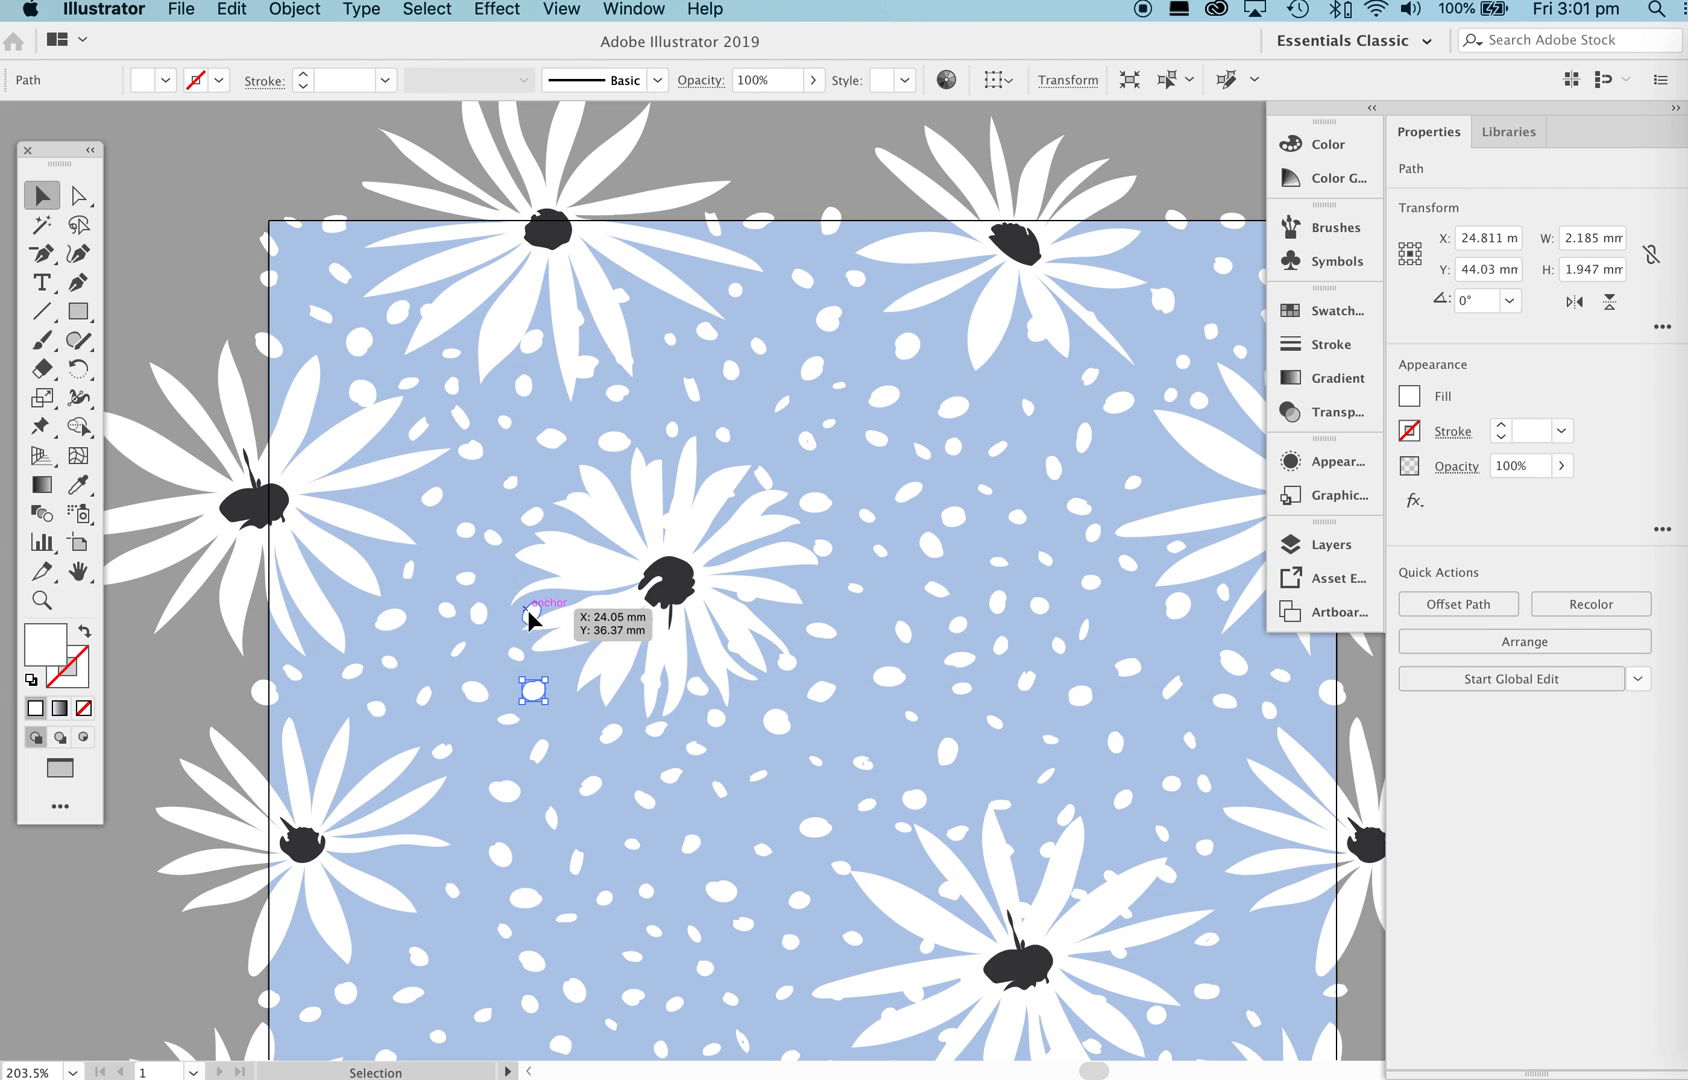
{"action": "left_click_drag", "start_coordinate": [648, 686], "coordinate": [576, 714]}
{"action": "left_click_drag", "start_coordinate": [740, 645], "coordinate": [765, 438]}
{"action": "left_click_drag", "start_coordinate": [745, 600], "coordinate": [852, 468]}
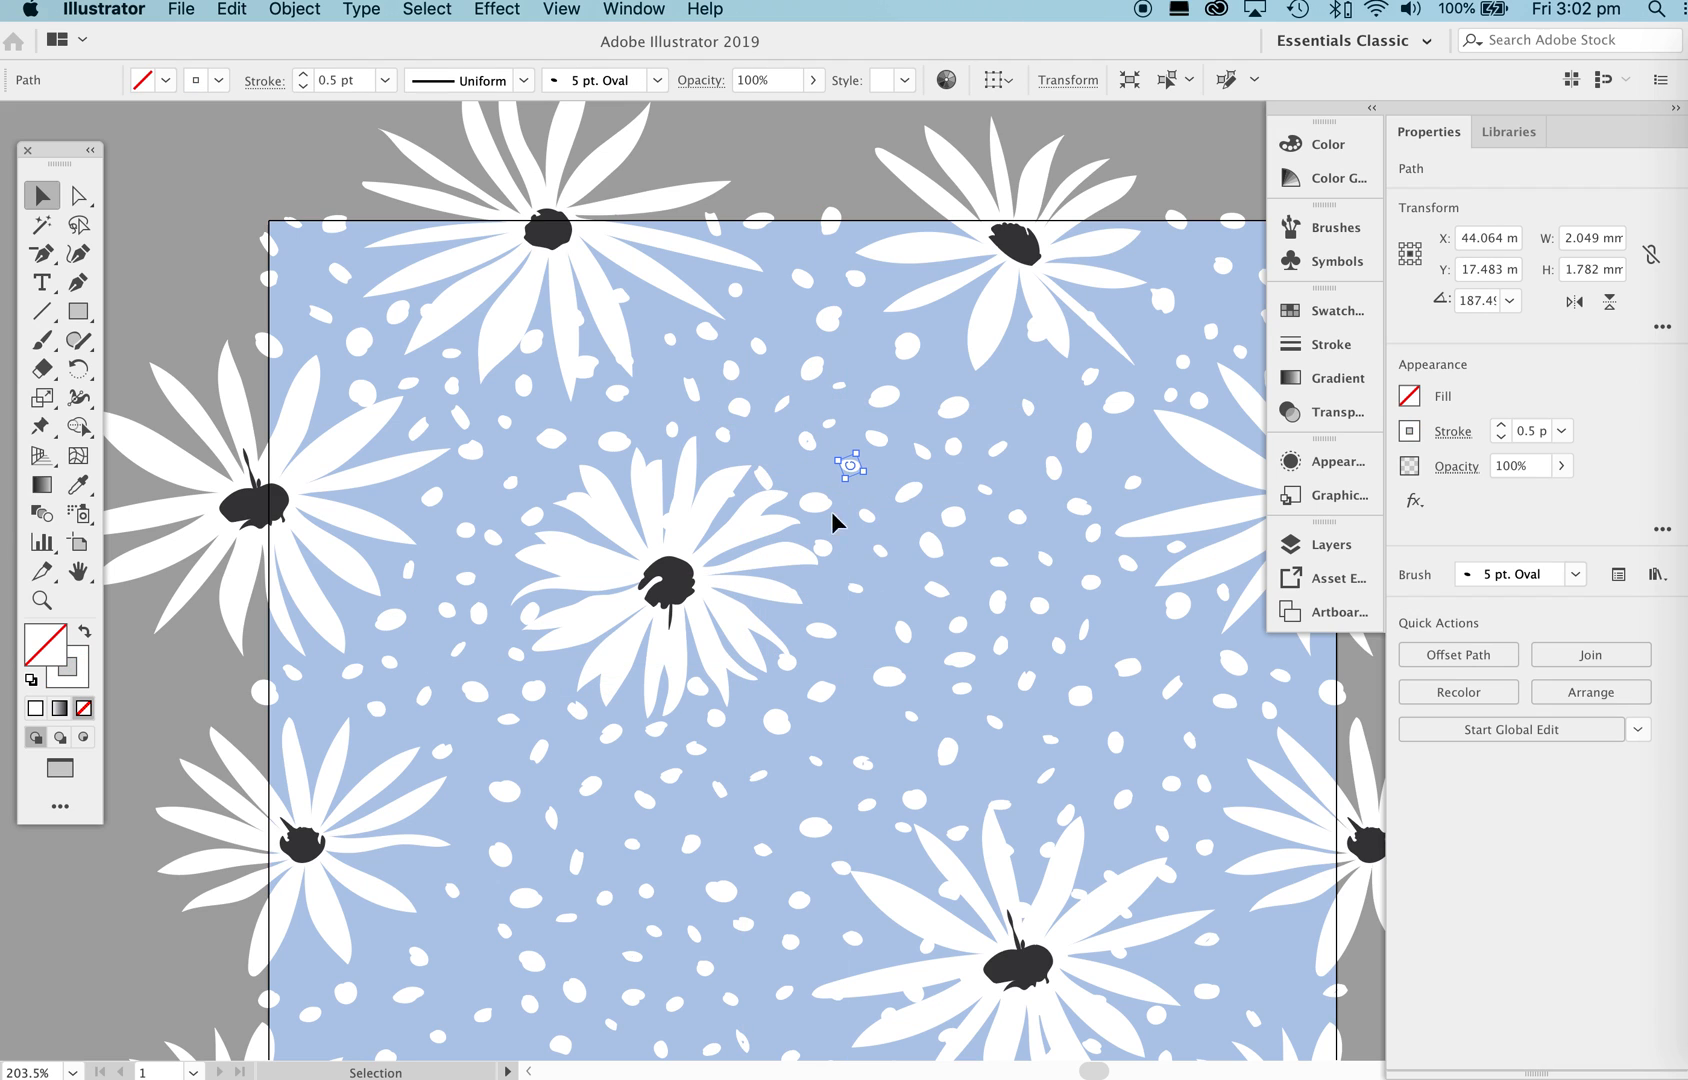
{"action": "left_click_drag", "start_coordinate": [787, 665], "coordinate": [697, 690]}
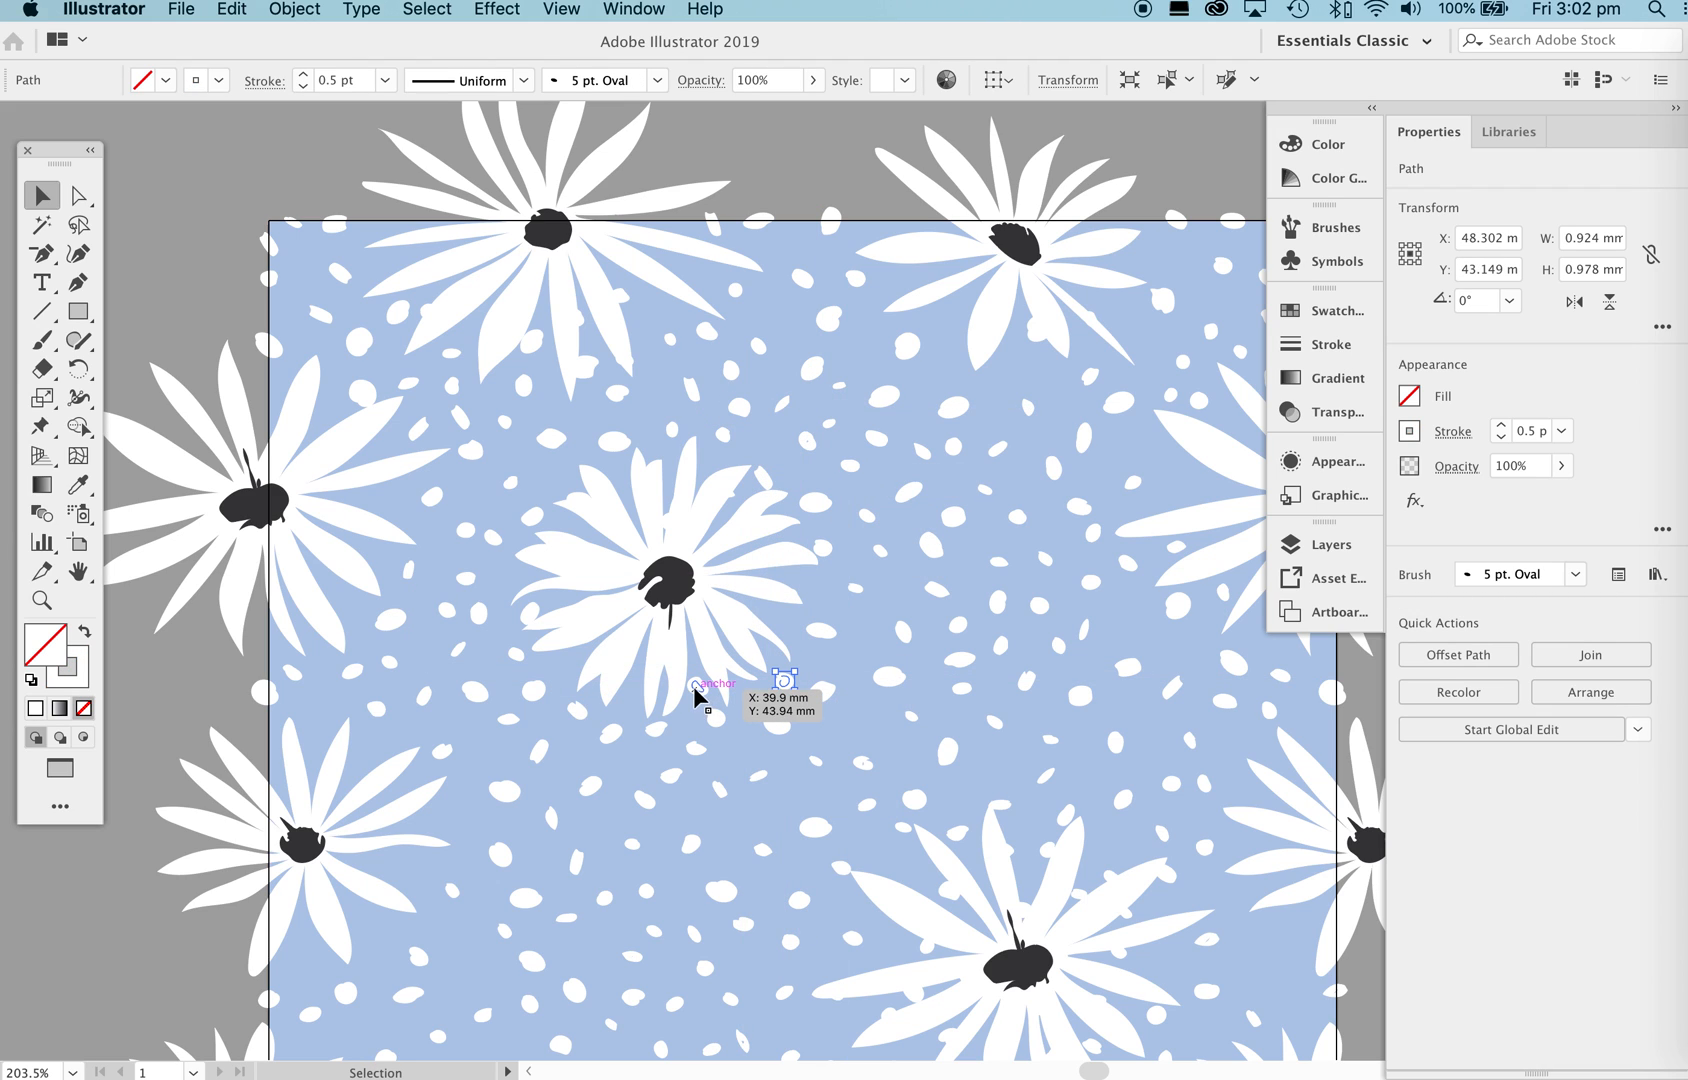
{"action": "left_click_drag", "start_coordinate": [668, 533], "coordinate": [515, 625]}
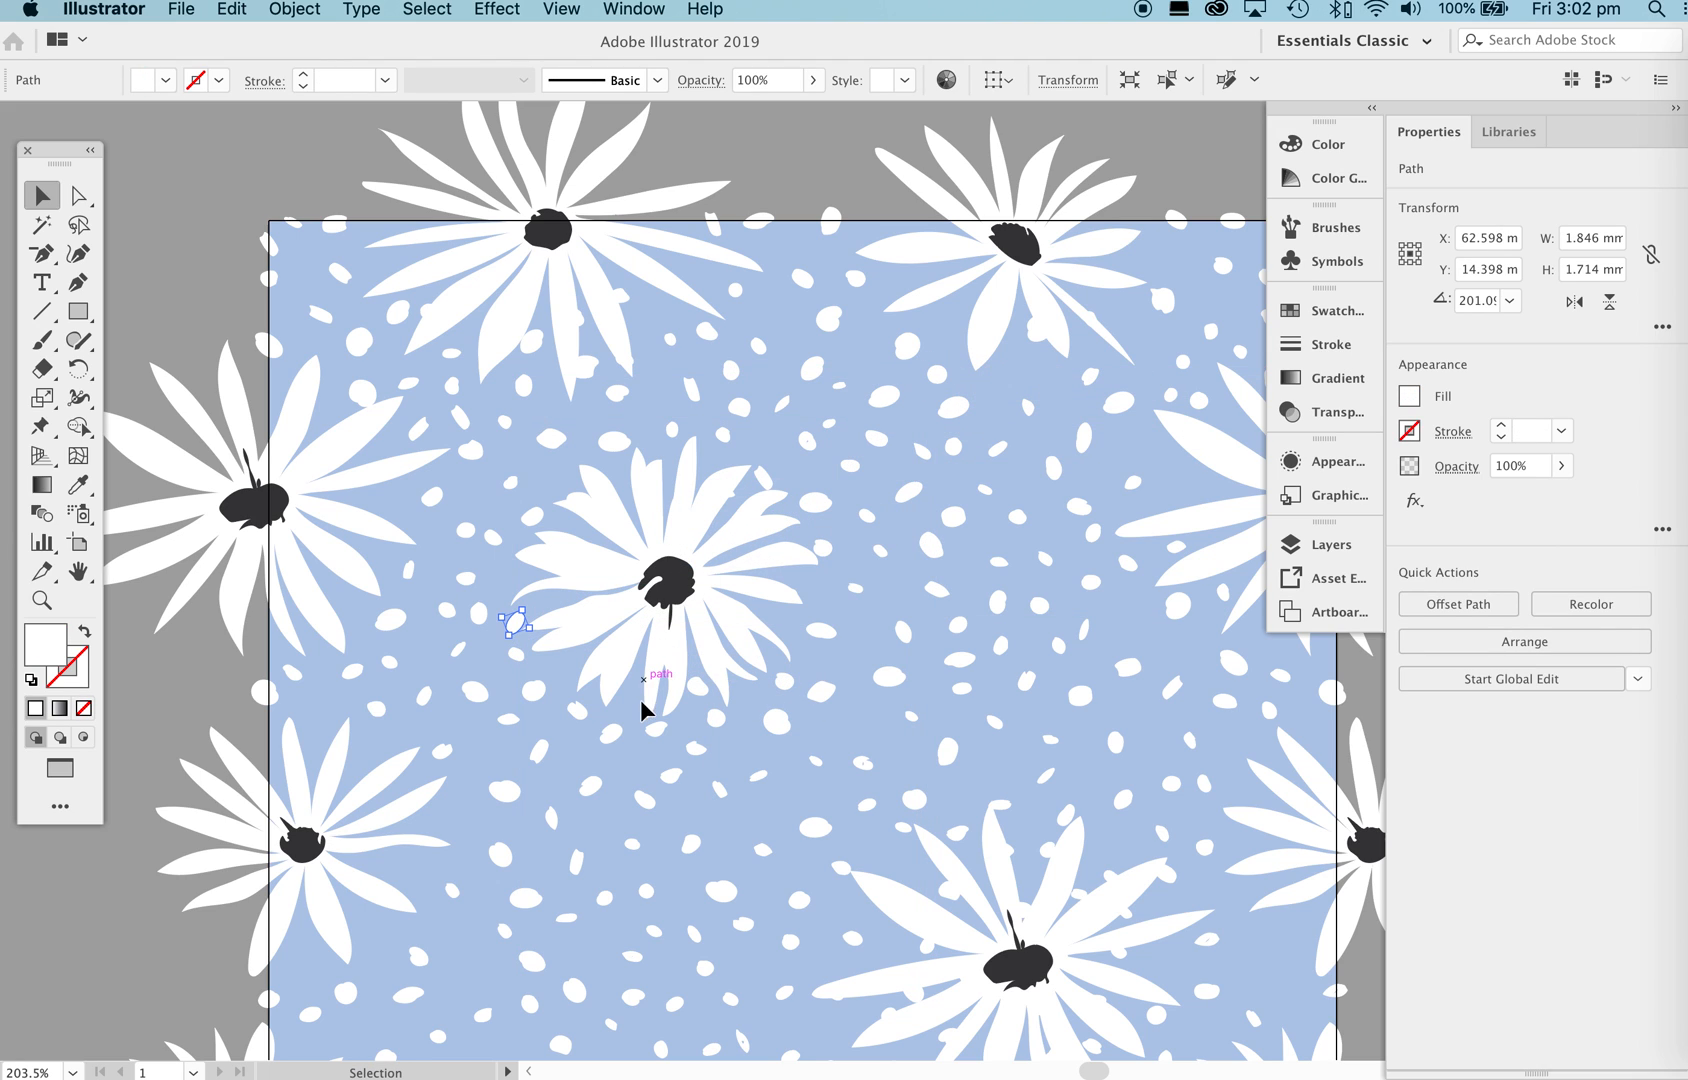
Inspect the upper-left inner daisy's petals up close and the whole tile for overlapping dots.
{"action": "key", "text": "z"}
{"action": "left_click_drag", "start_coordinate": [960, 427], "coordinate": [790, 552]}
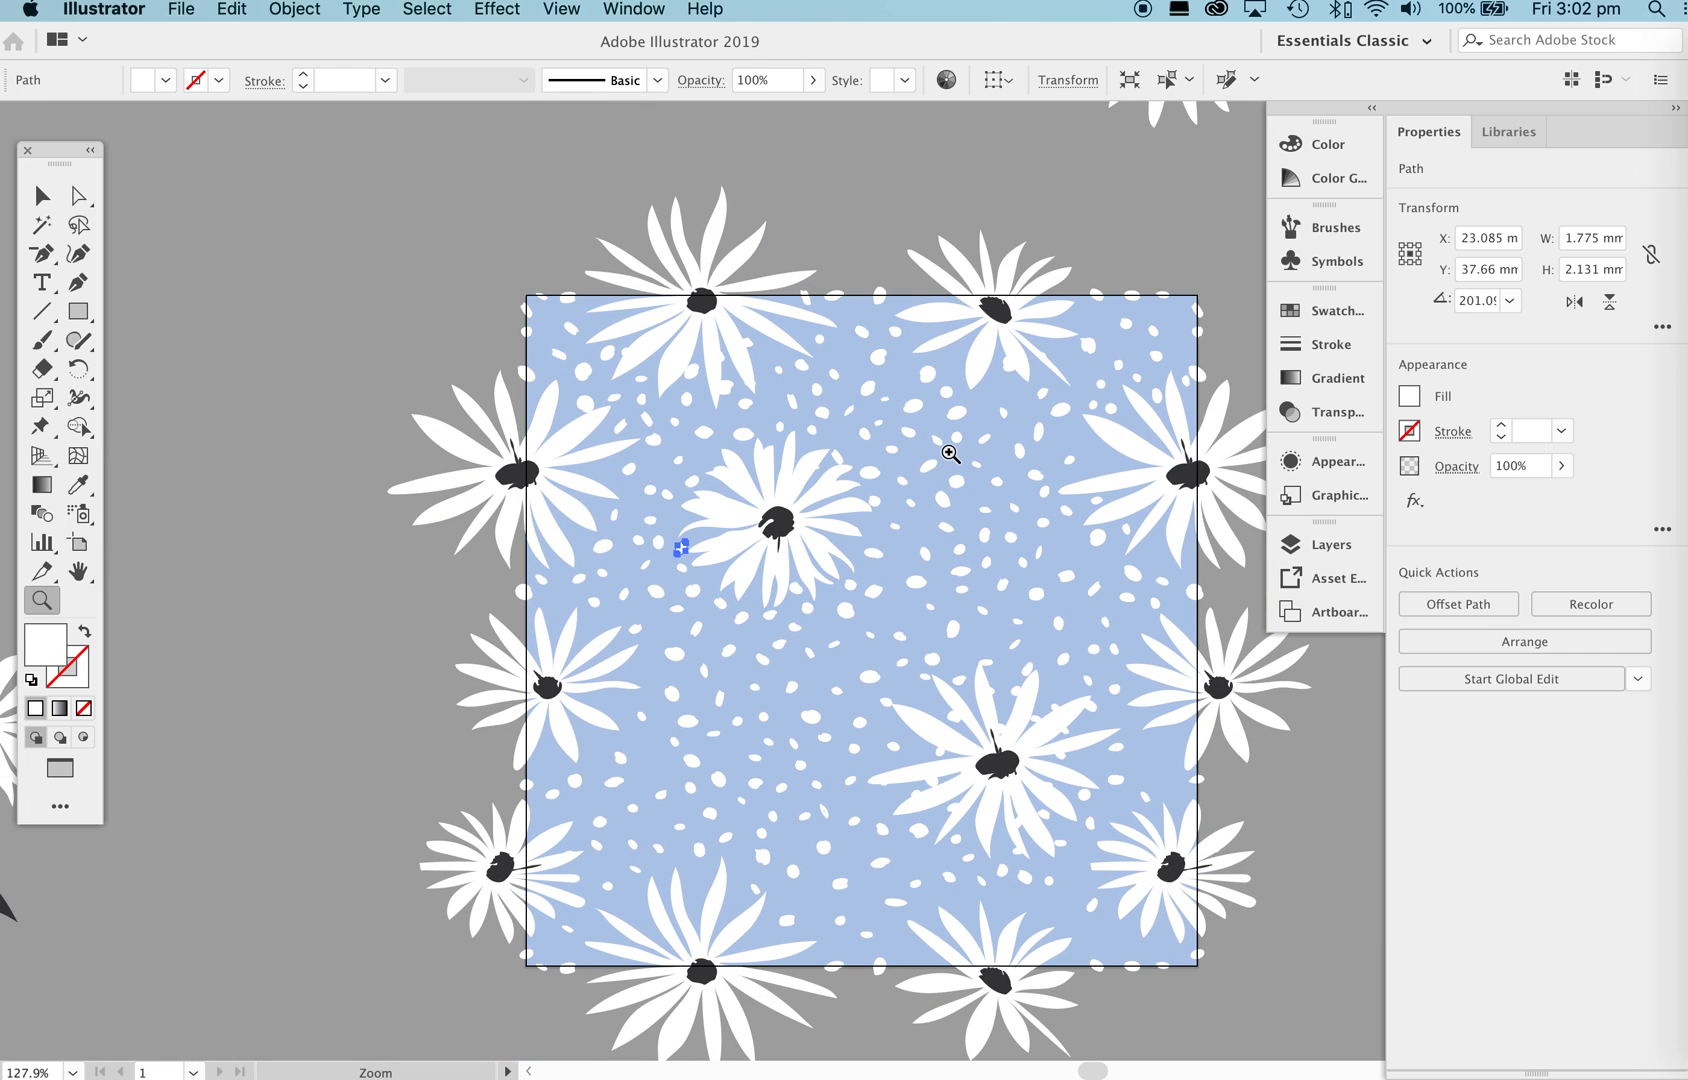
{"action": "left_click_drag", "start_coordinate": [824, 481], "coordinate": [1336, 514]}
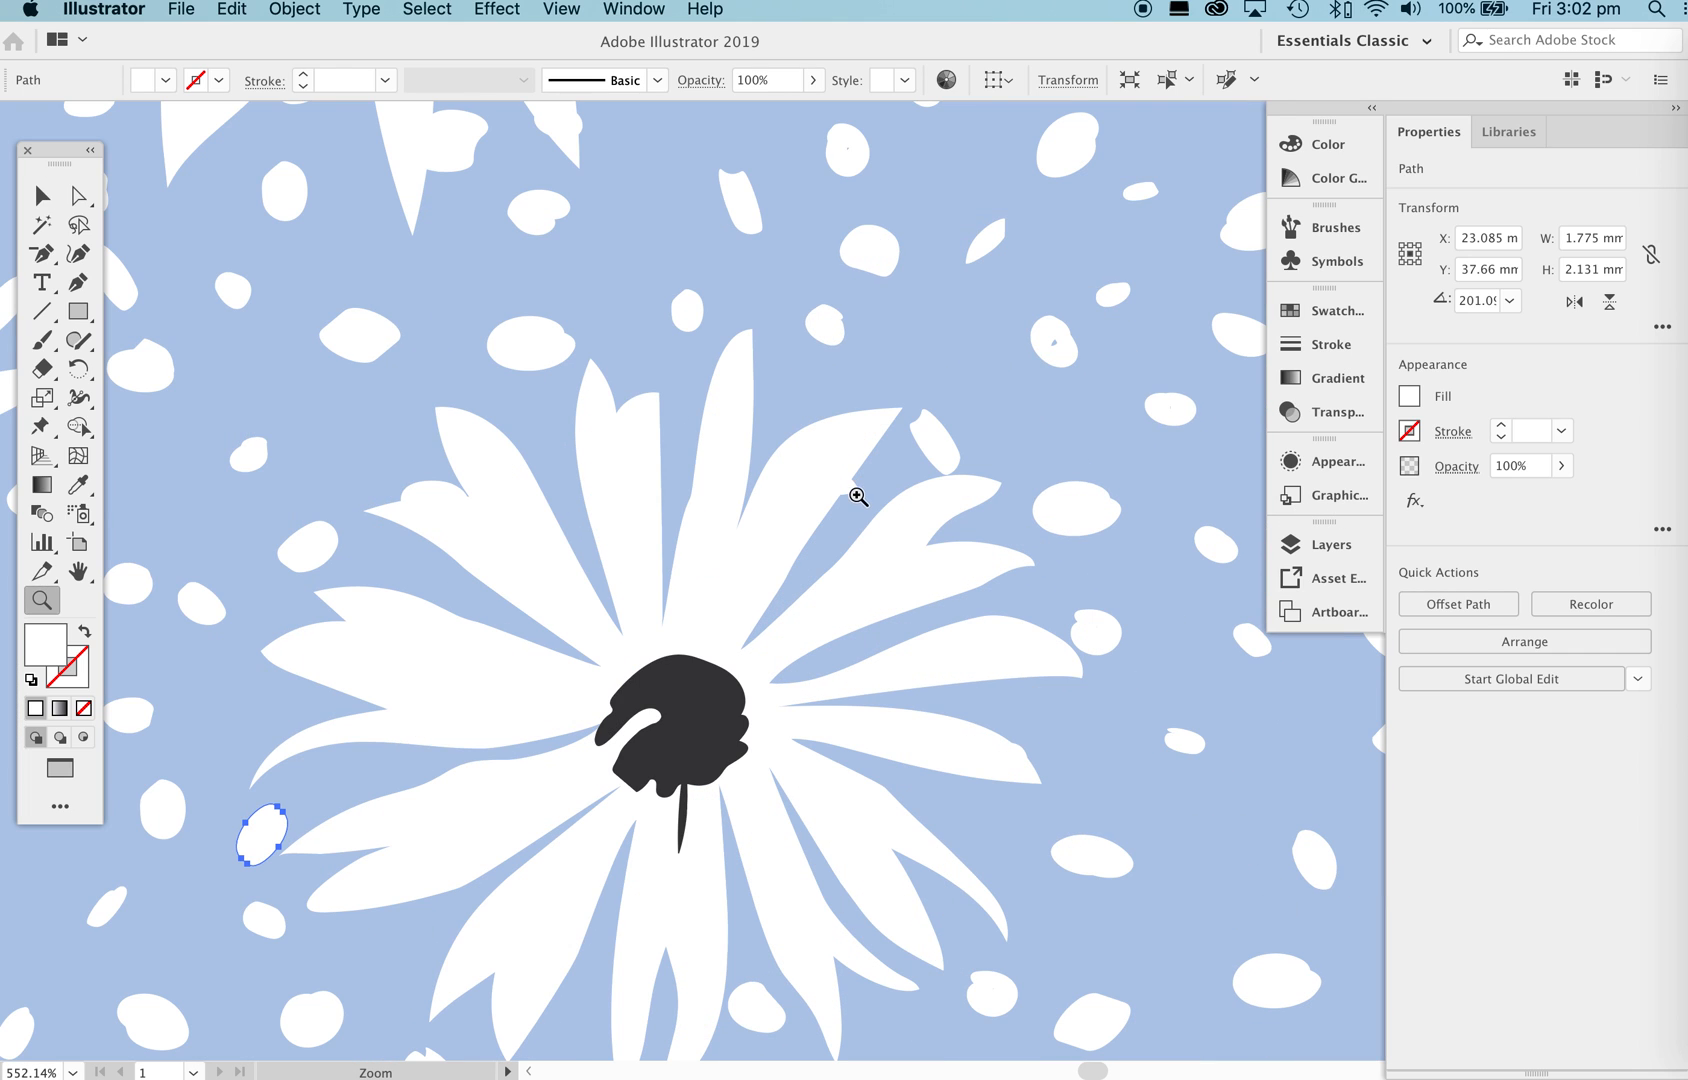
{"action": "left_click_drag", "start_coordinate": [1020, 448], "coordinate": [948, 480]}
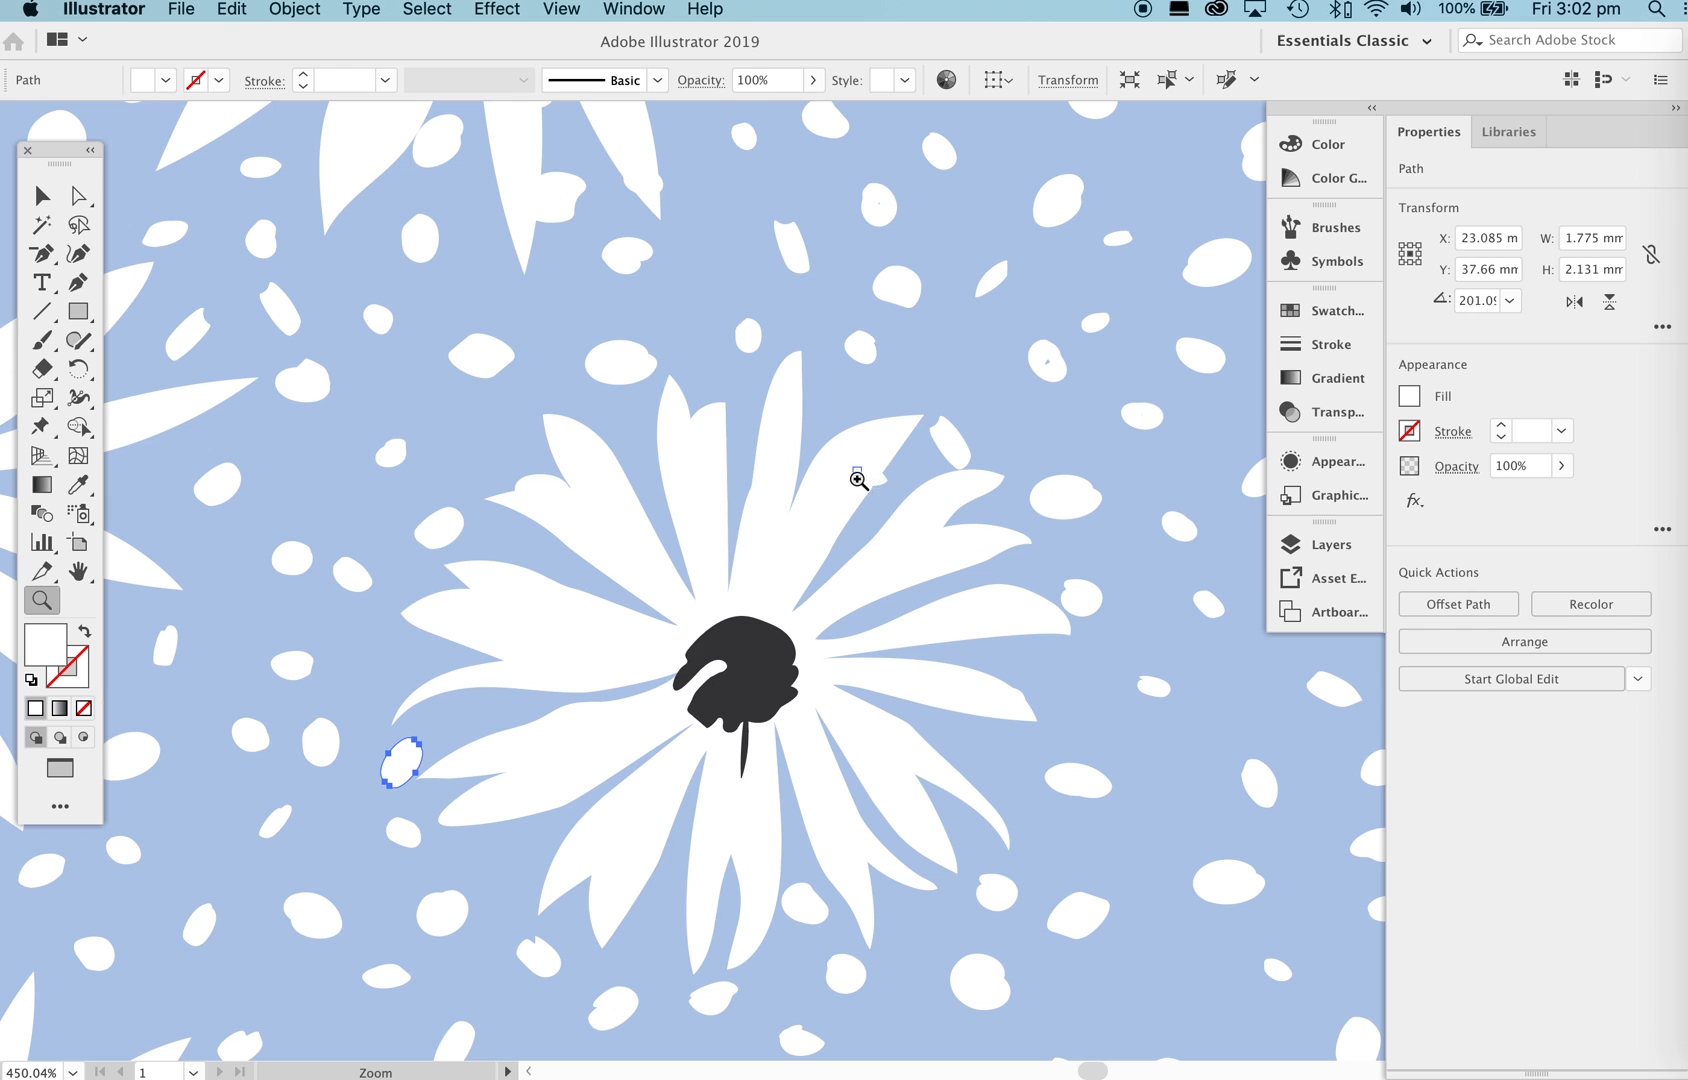
{"action": "left_click_drag", "start_coordinate": [1054, 420], "coordinate": [780, 524]}
{"action": "left_click_drag", "start_coordinate": [1101, 404], "coordinate": [1050, 418]}
{"action": "key", "text": "space"}
{"action": "left_click_drag", "start_coordinate": [1249, 211], "coordinate": [908, 565]}
{"action": "key", "text": "space"}
{"action": "left_click_drag", "start_coordinate": [946, 659], "coordinate": [852, 521]}
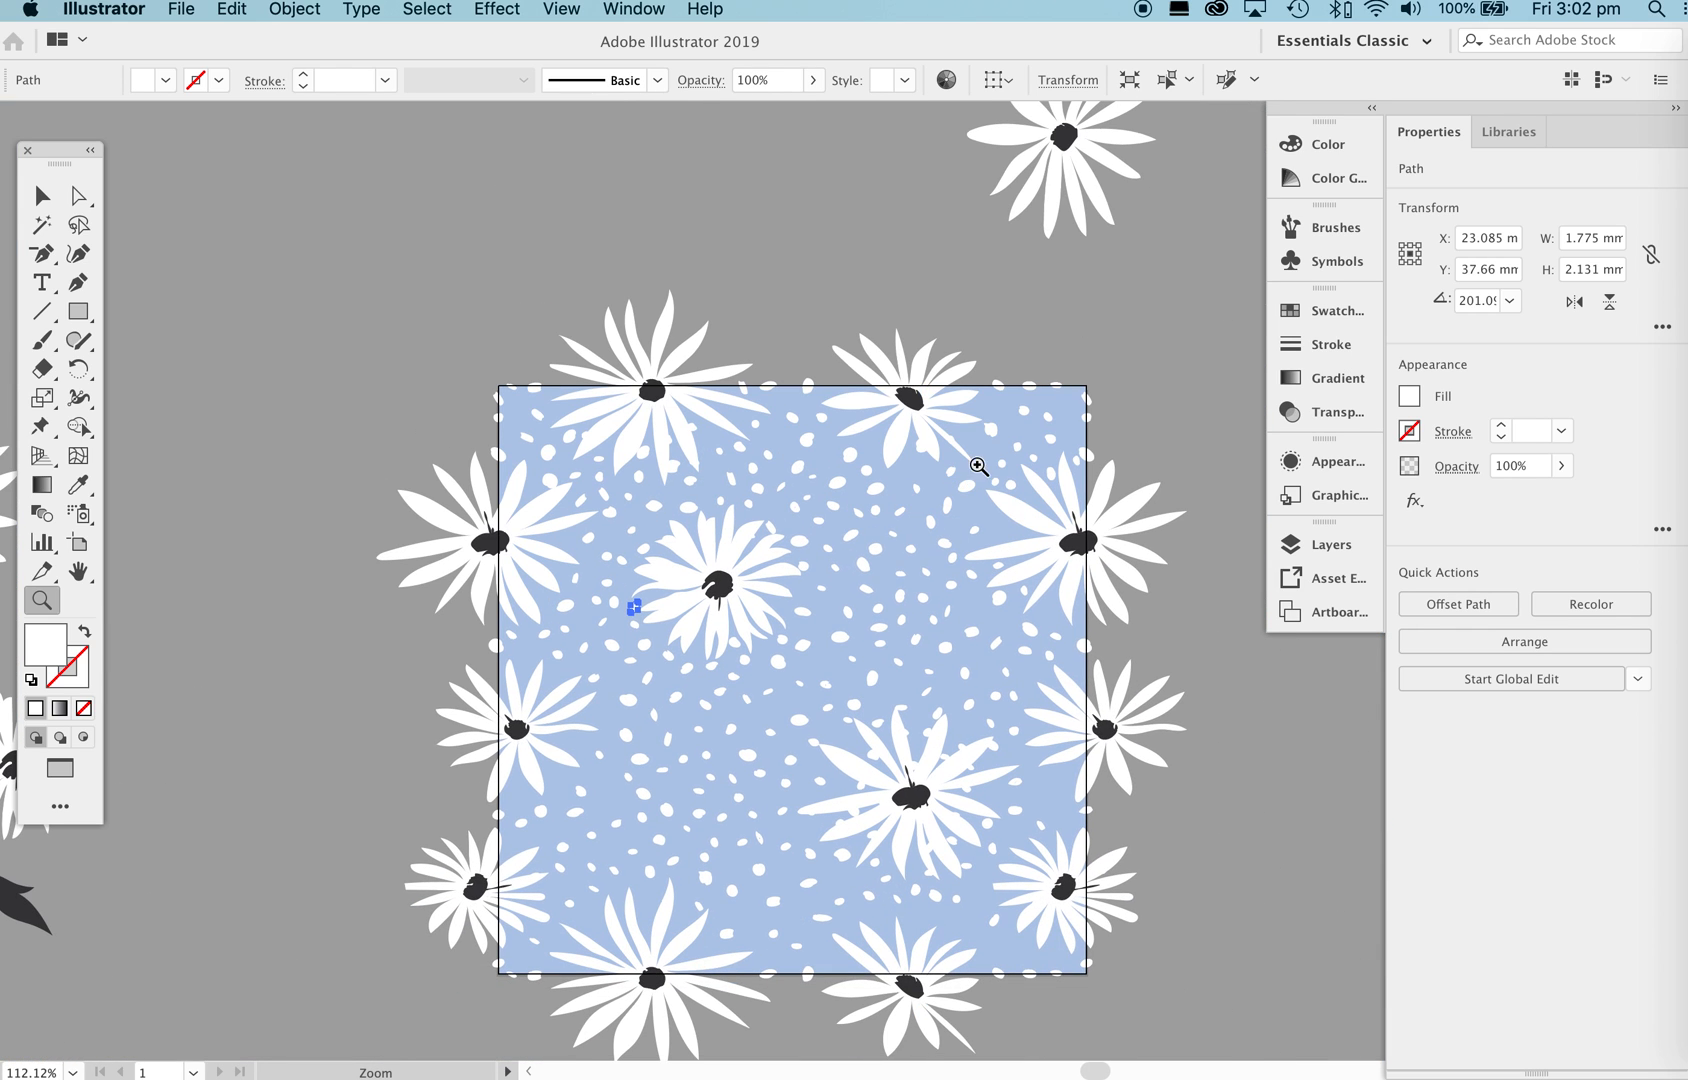
Move the large spare daisy from above the artboard into the tile, between the two inner daisies.
{"action": "key", "text": "v"}
{"action": "scroll", "coordinate": [1066, 325], "scroll_direction": "right", "scroll_amount": 8}
{"action": "scroll", "coordinate": [1066, 325], "scroll_direction": "up", "scroll_amount": 8}
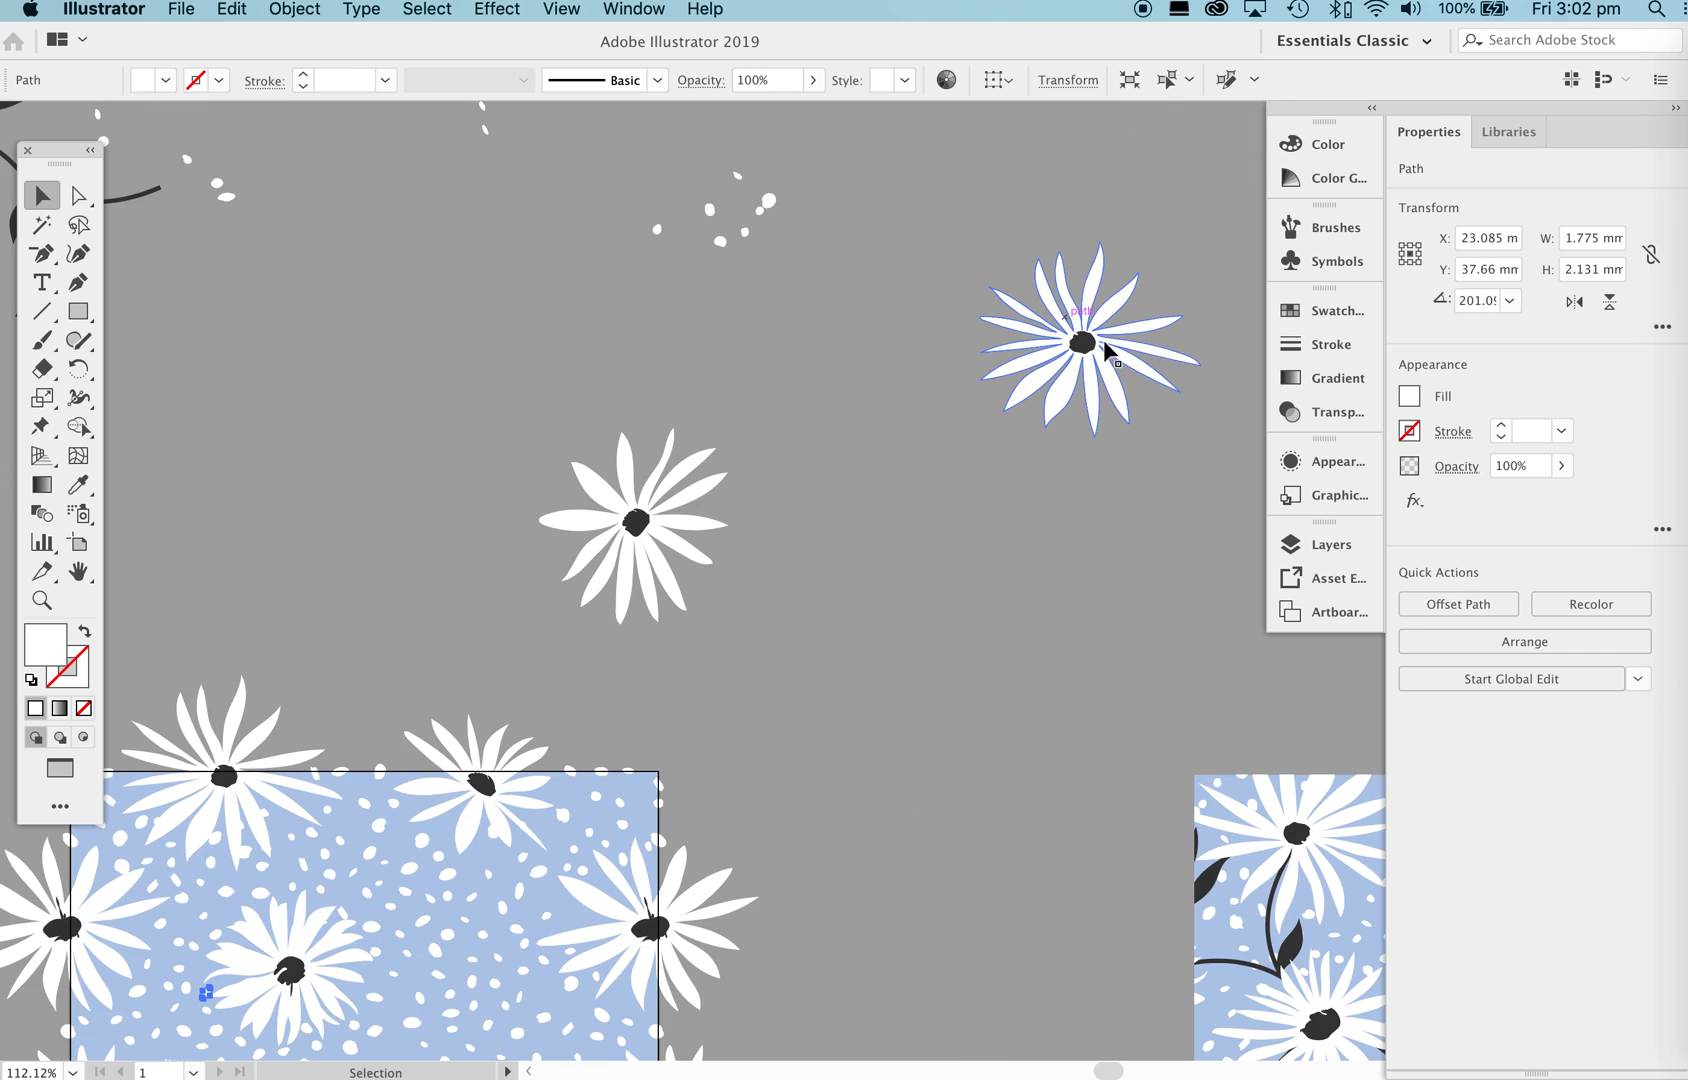
{"action": "left_click_drag", "start_coordinate": [1090, 350], "coordinate": [928, 594]}
{"action": "scroll", "coordinate": [810, 597], "scroll_direction": "down", "scroll_amount": 9}
{"action": "scroll", "coordinate": [810, 597], "scroll_direction": "left", "scroll_amount": 4}
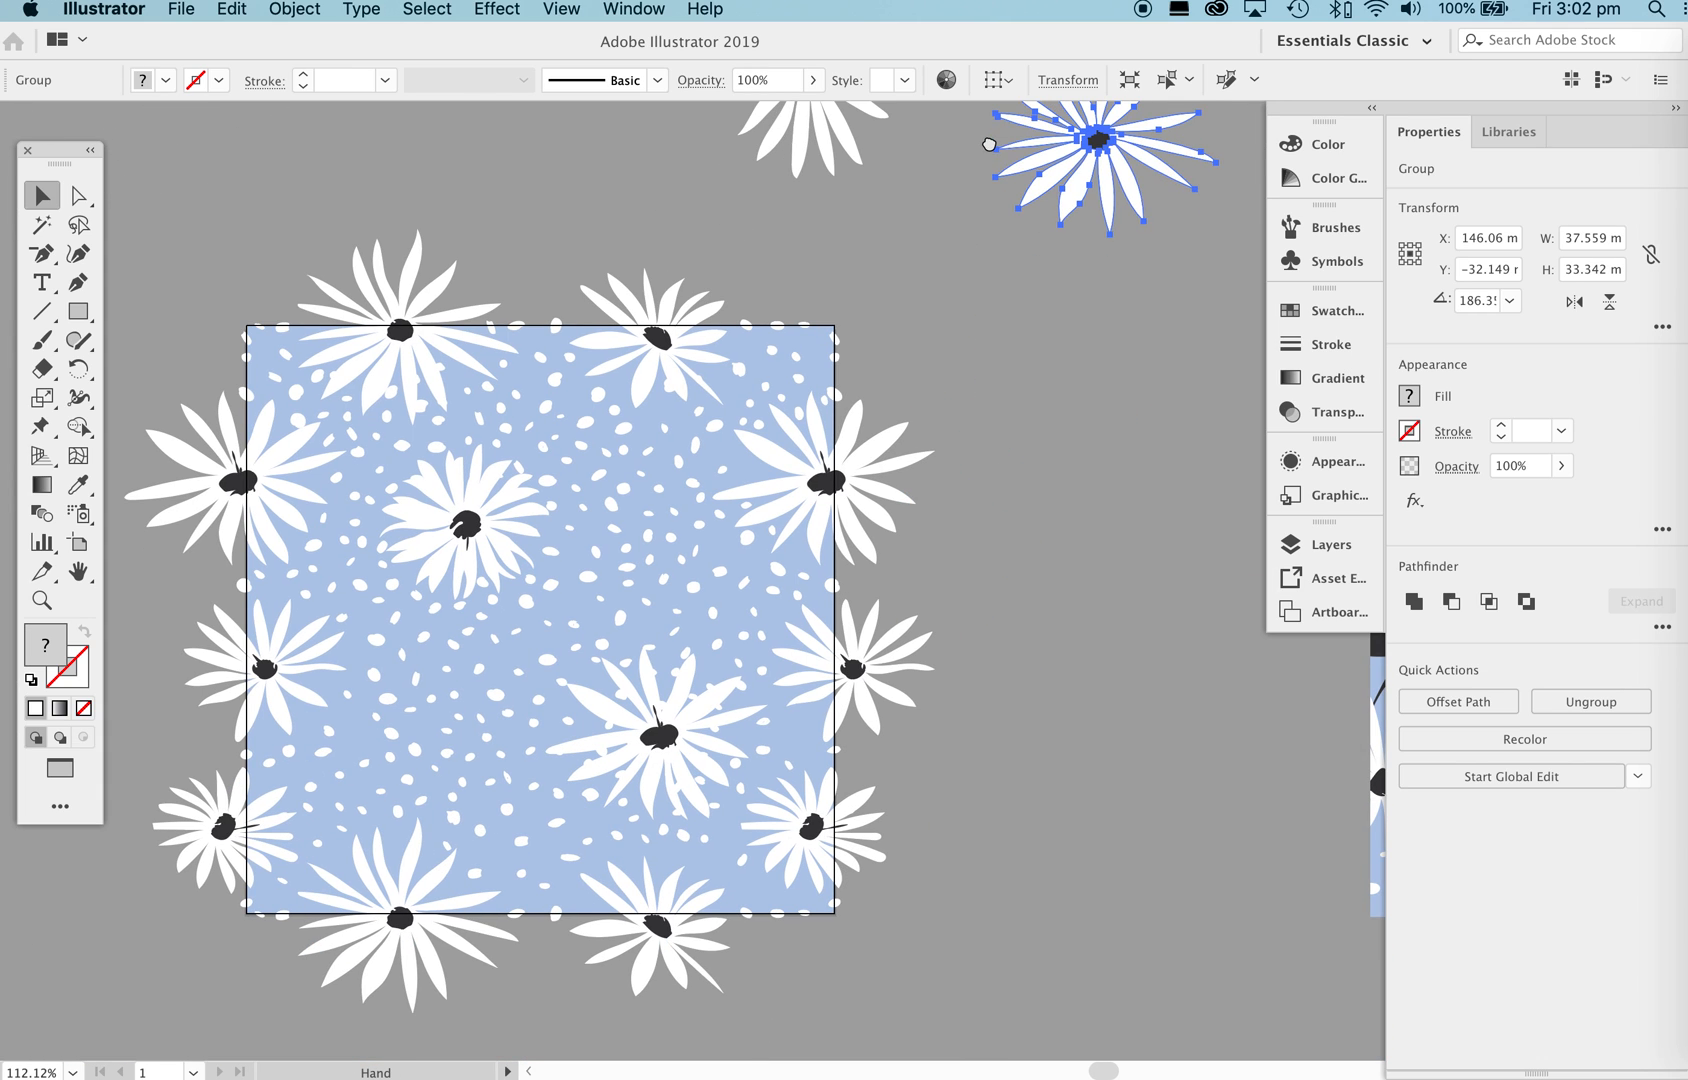
{"action": "left_click_drag", "start_coordinate": [1106, 185], "coordinate": [652, 600]}
{"action": "key", "text": "super+shift+a"}
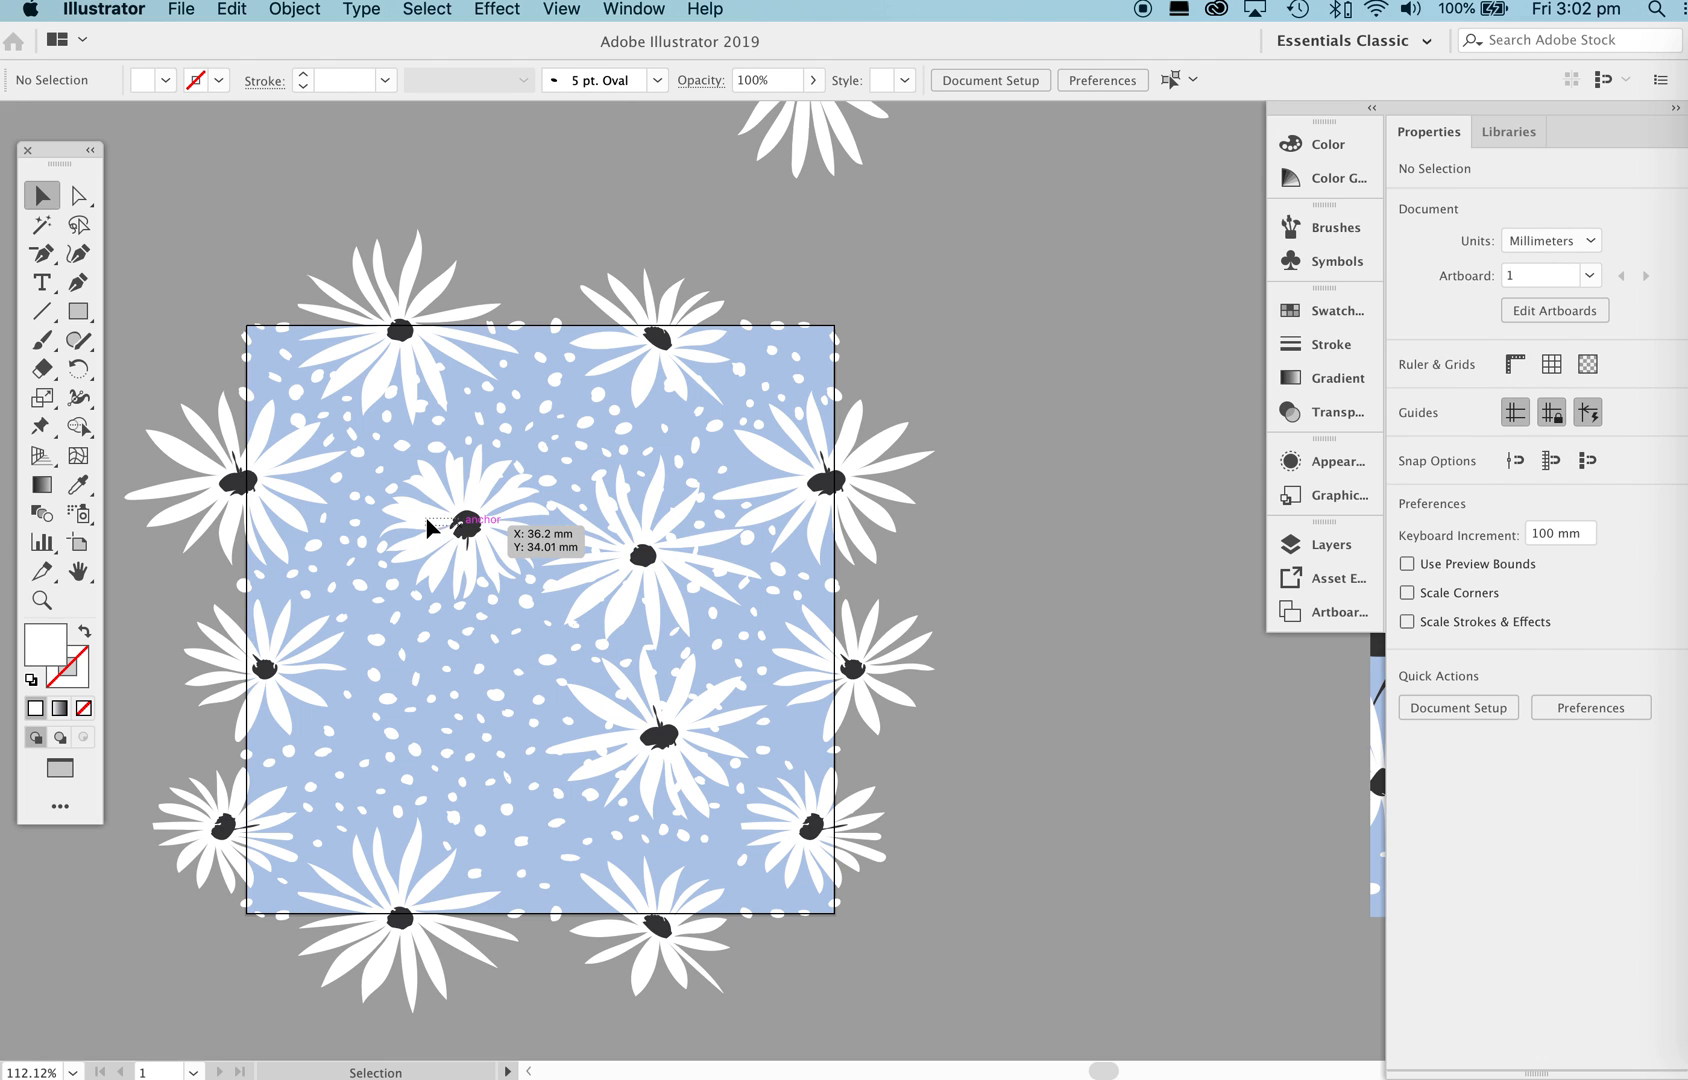
{"action": "left_click", "coordinate": [475, 521], "text": "super"}
{"action": "key", "text": "super+a"}
{"action": "key", "text": "super+shift+a"}
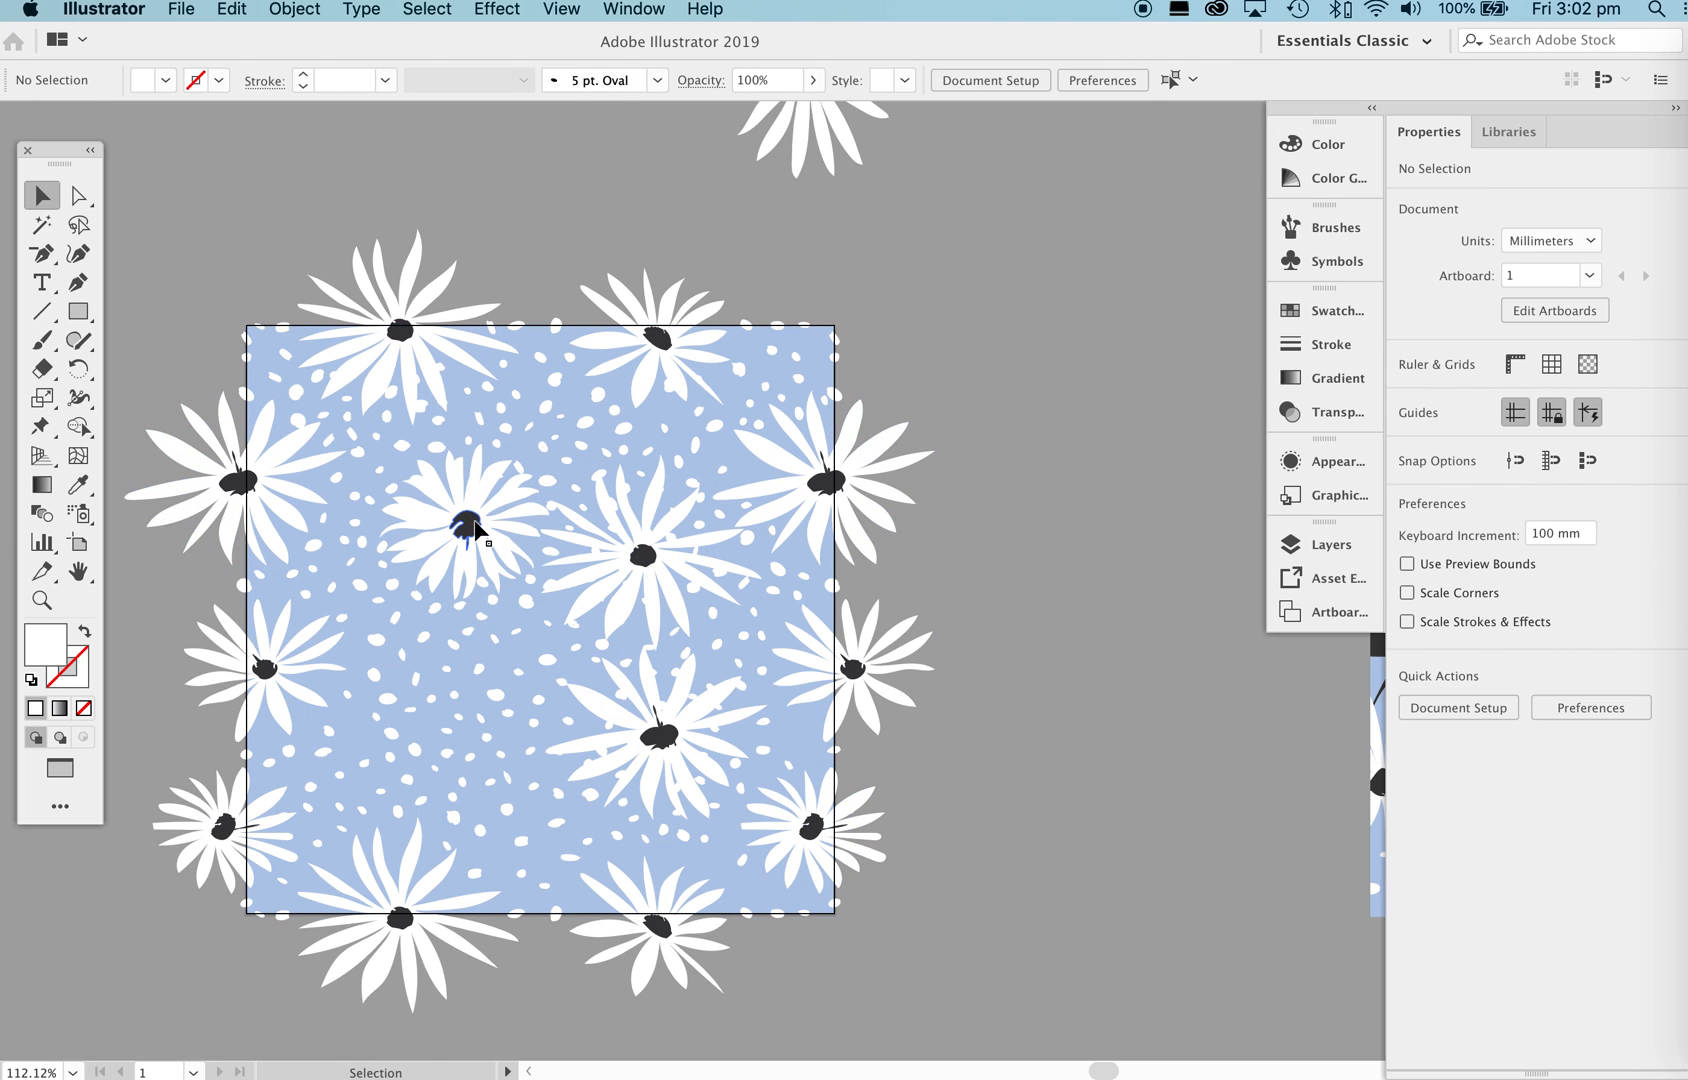
Shift the upper-left inner daisy toward the tile's left edge and nudge the large daisy beside it slightly left.
{"action": "left_click", "coordinate": [433, 511]}
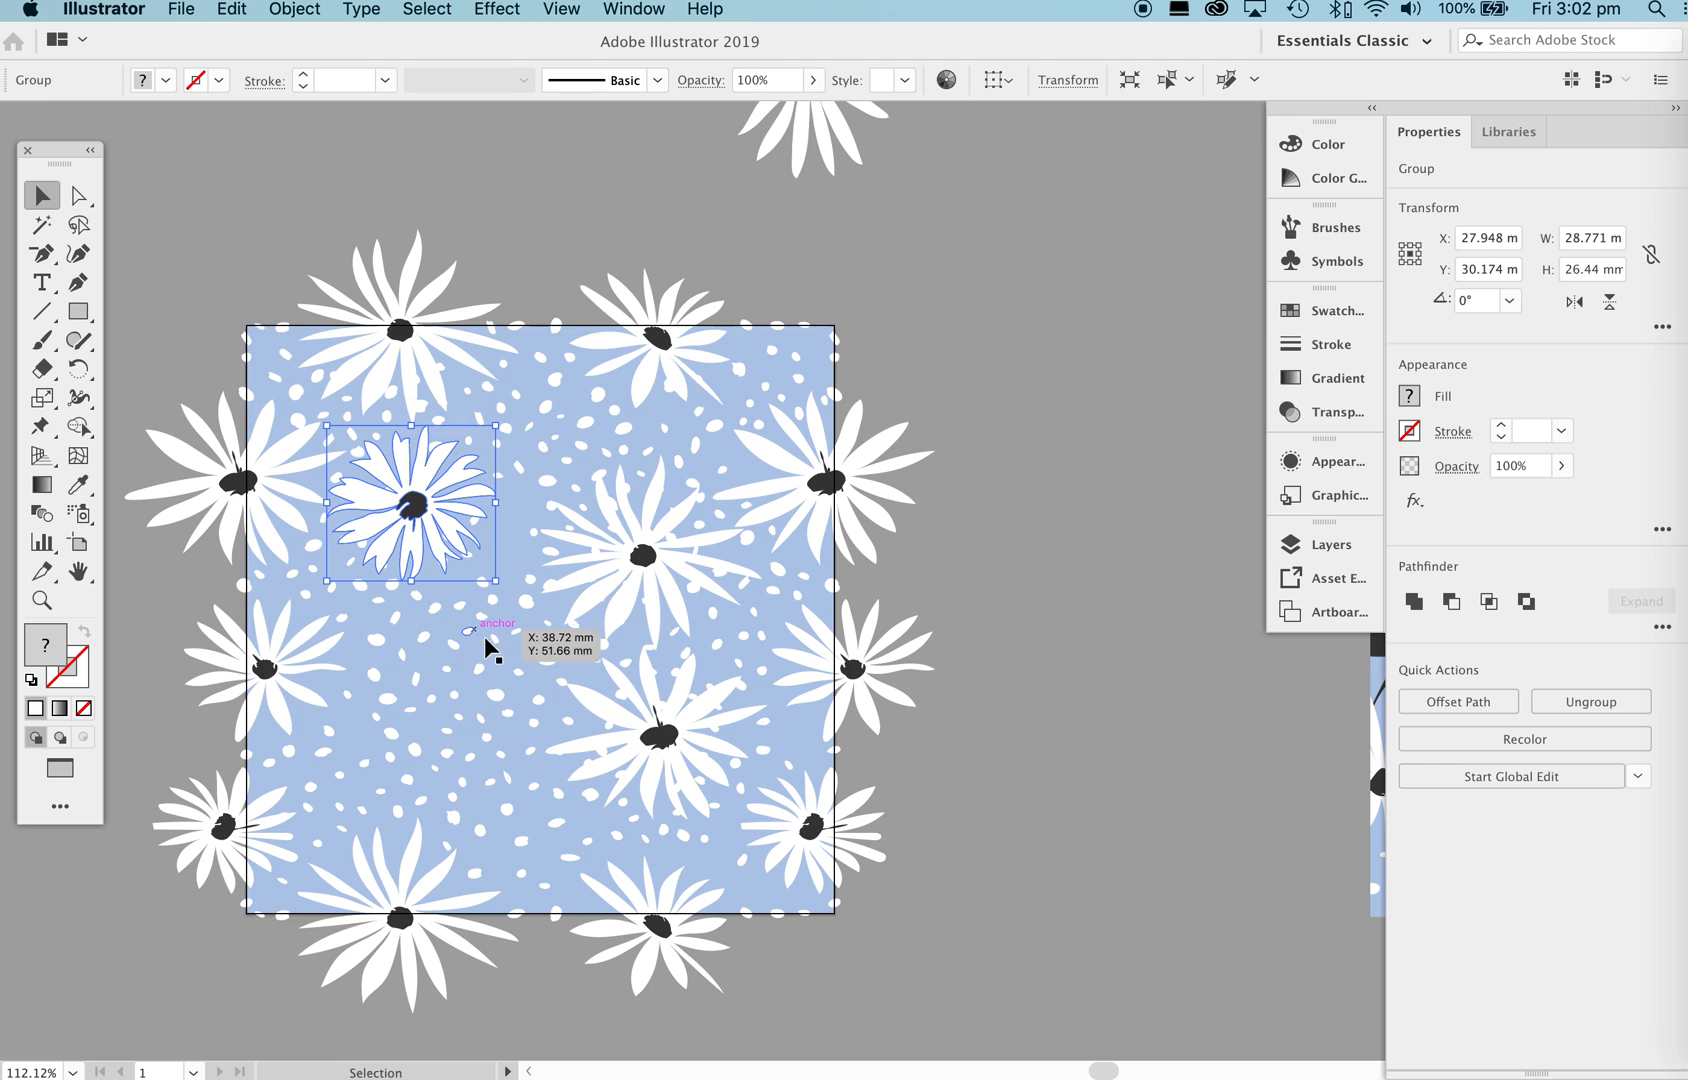
{"action": "left_click_drag", "start_coordinate": [401, 521], "coordinate": [412, 535]}
{"action": "left_click_drag", "start_coordinate": [634, 565], "coordinate": [621, 561]}
{"action": "left_click", "coordinate": [645, 712]}
Duplicate the small top-edge daisy into the tile's lower-left gap and rotate the copy to a different angle.
{"action": "left_click_drag", "start_coordinate": [668, 341], "coordinate": [460, 718]}
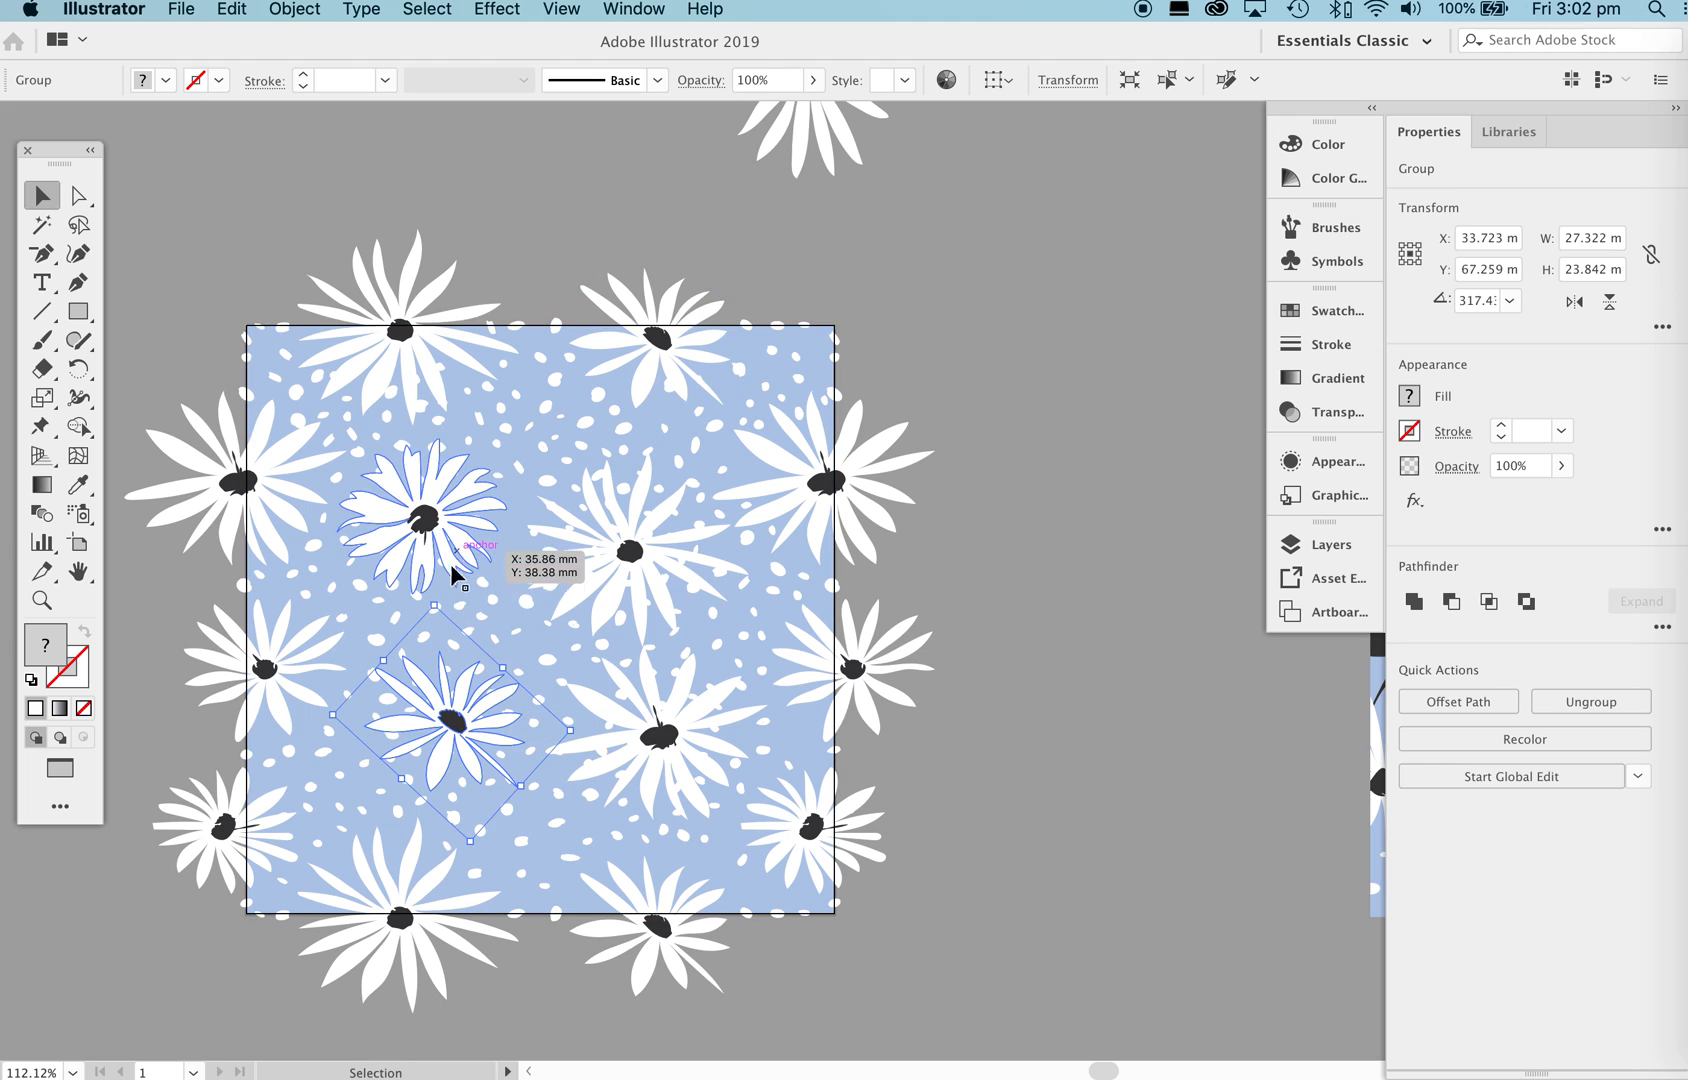
{"action": "left_click_drag", "start_coordinate": [401, 612], "coordinate": [445, 716]}
{"action": "left_click", "coordinate": [1033, 648]}
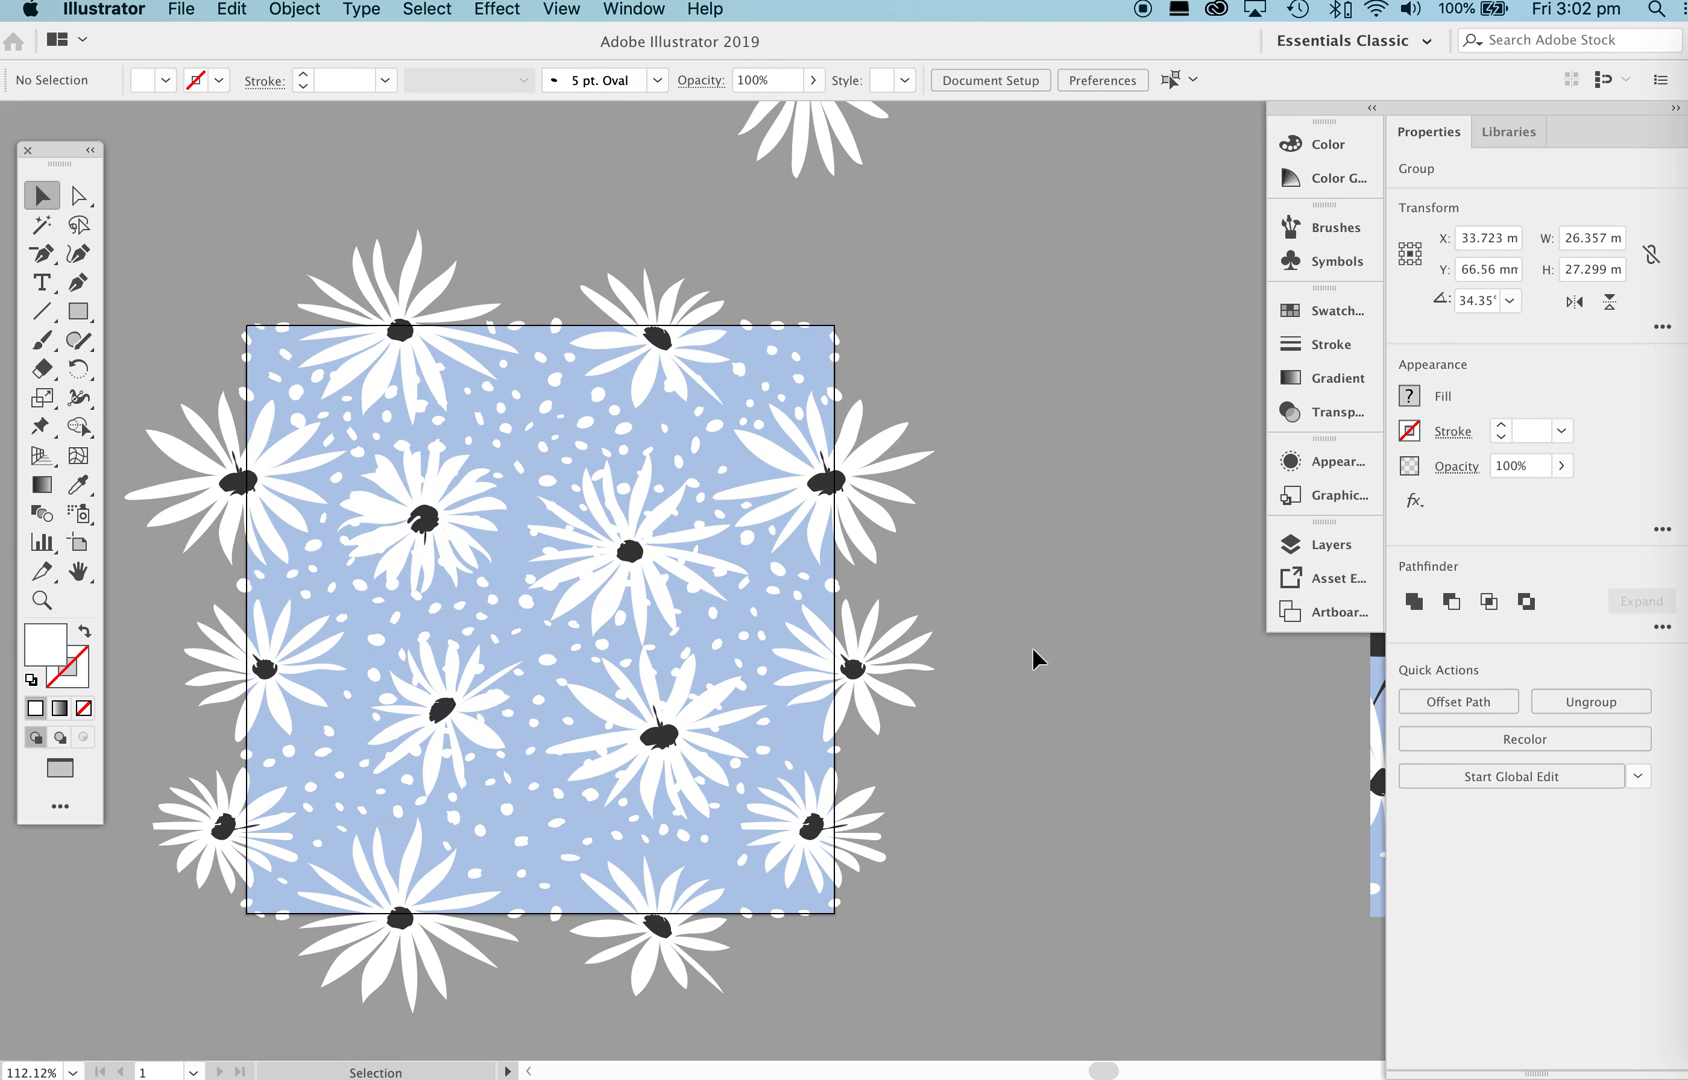
Move the dots touching the large upper-right inner daisy's petals into the open gaps around it.
{"action": "key", "text": "z"}
{"action": "left_click_drag", "start_coordinate": [610, 479], "coordinate": [923, 482]}
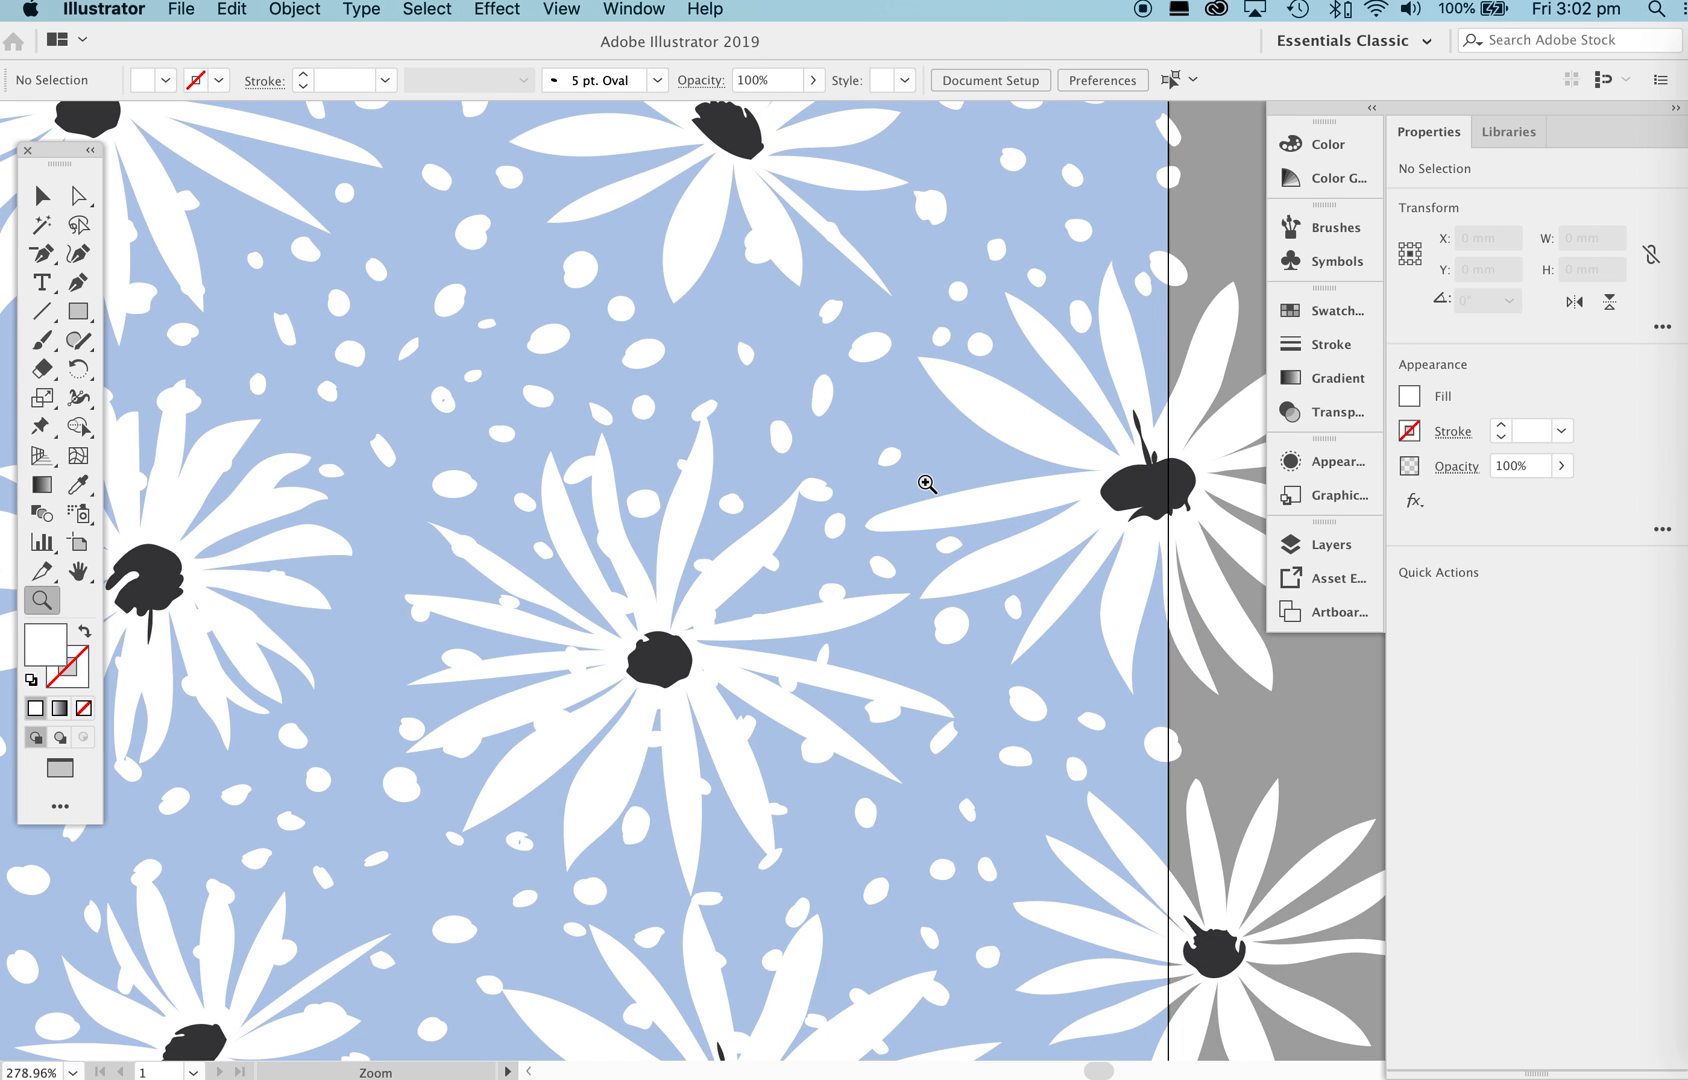
{"action": "key", "text": "v"}
{"action": "left_click_drag", "start_coordinate": [539, 592], "coordinate": [401, 648]}
{"action": "left_click_drag", "start_coordinate": [381, 455], "coordinate": [373, 496]}
{"action": "left_click", "coordinate": [870, 668]}
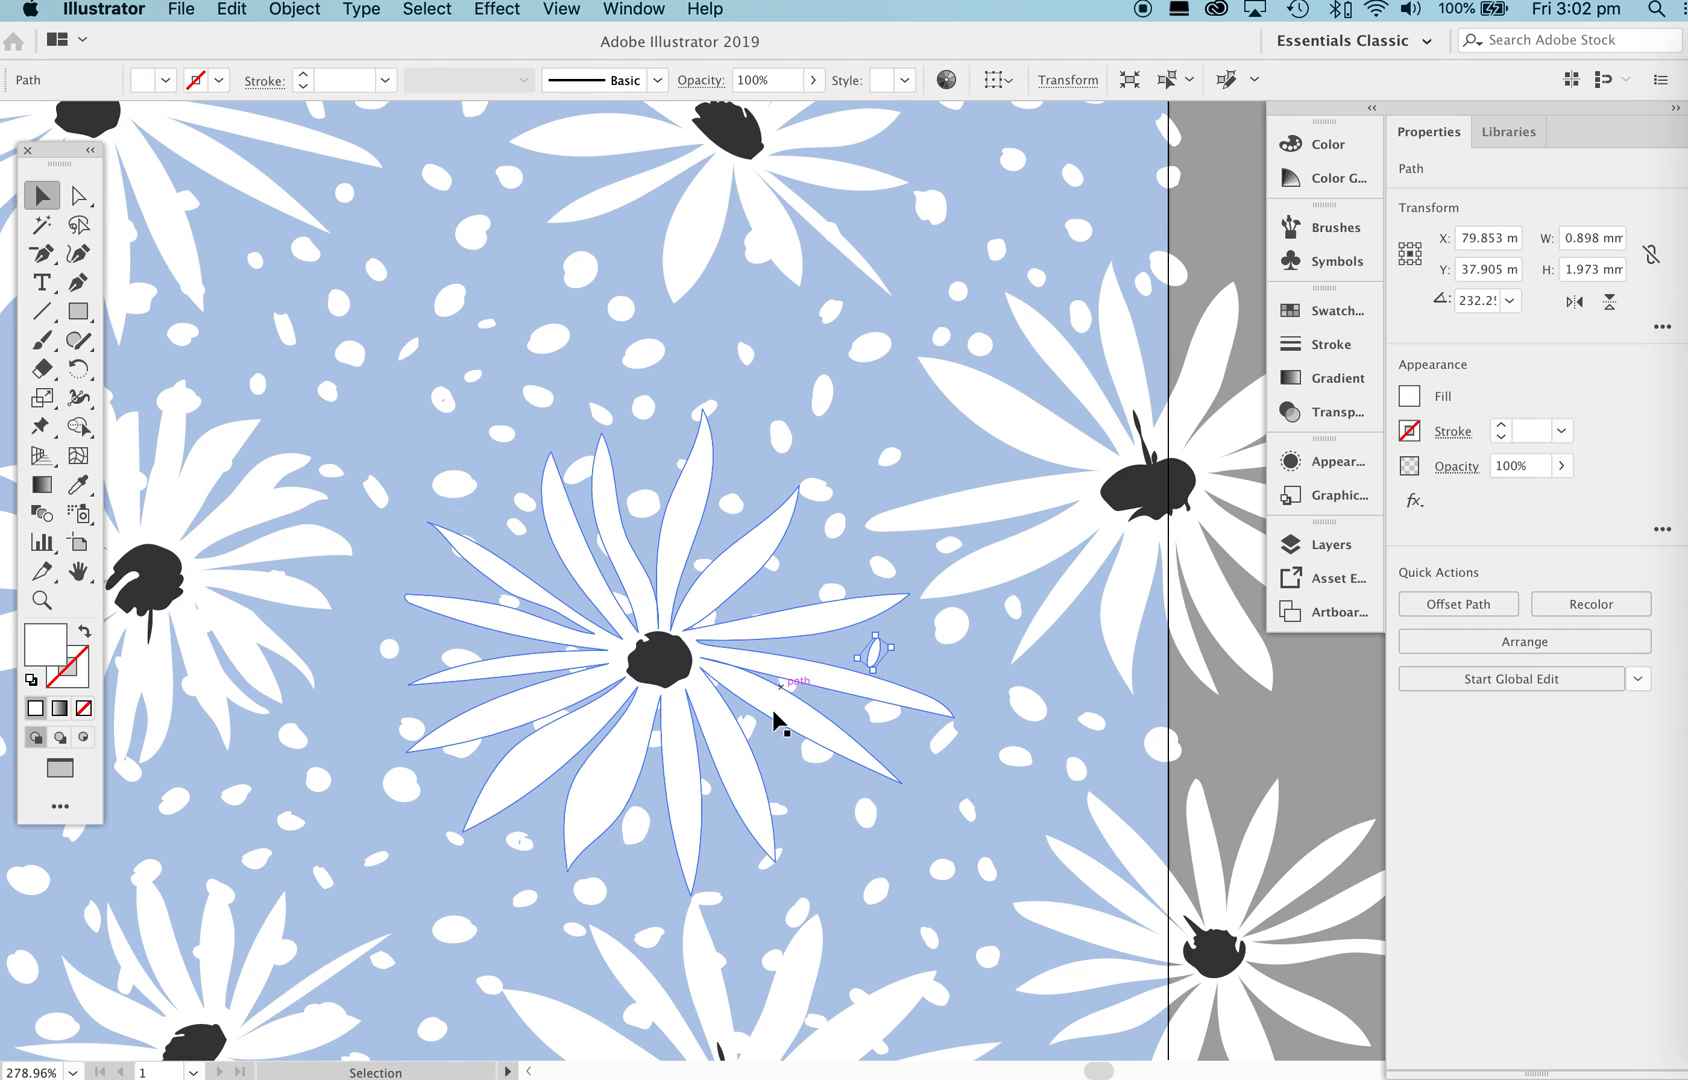
{"action": "left_click_drag", "start_coordinate": [783, 766], "coordinate": [348, 646]}
{"action": "key", "text": "z"}
{"action": "left_click_drag", "start_coordinate": [856, 502], "coordinate": [810, 655]}
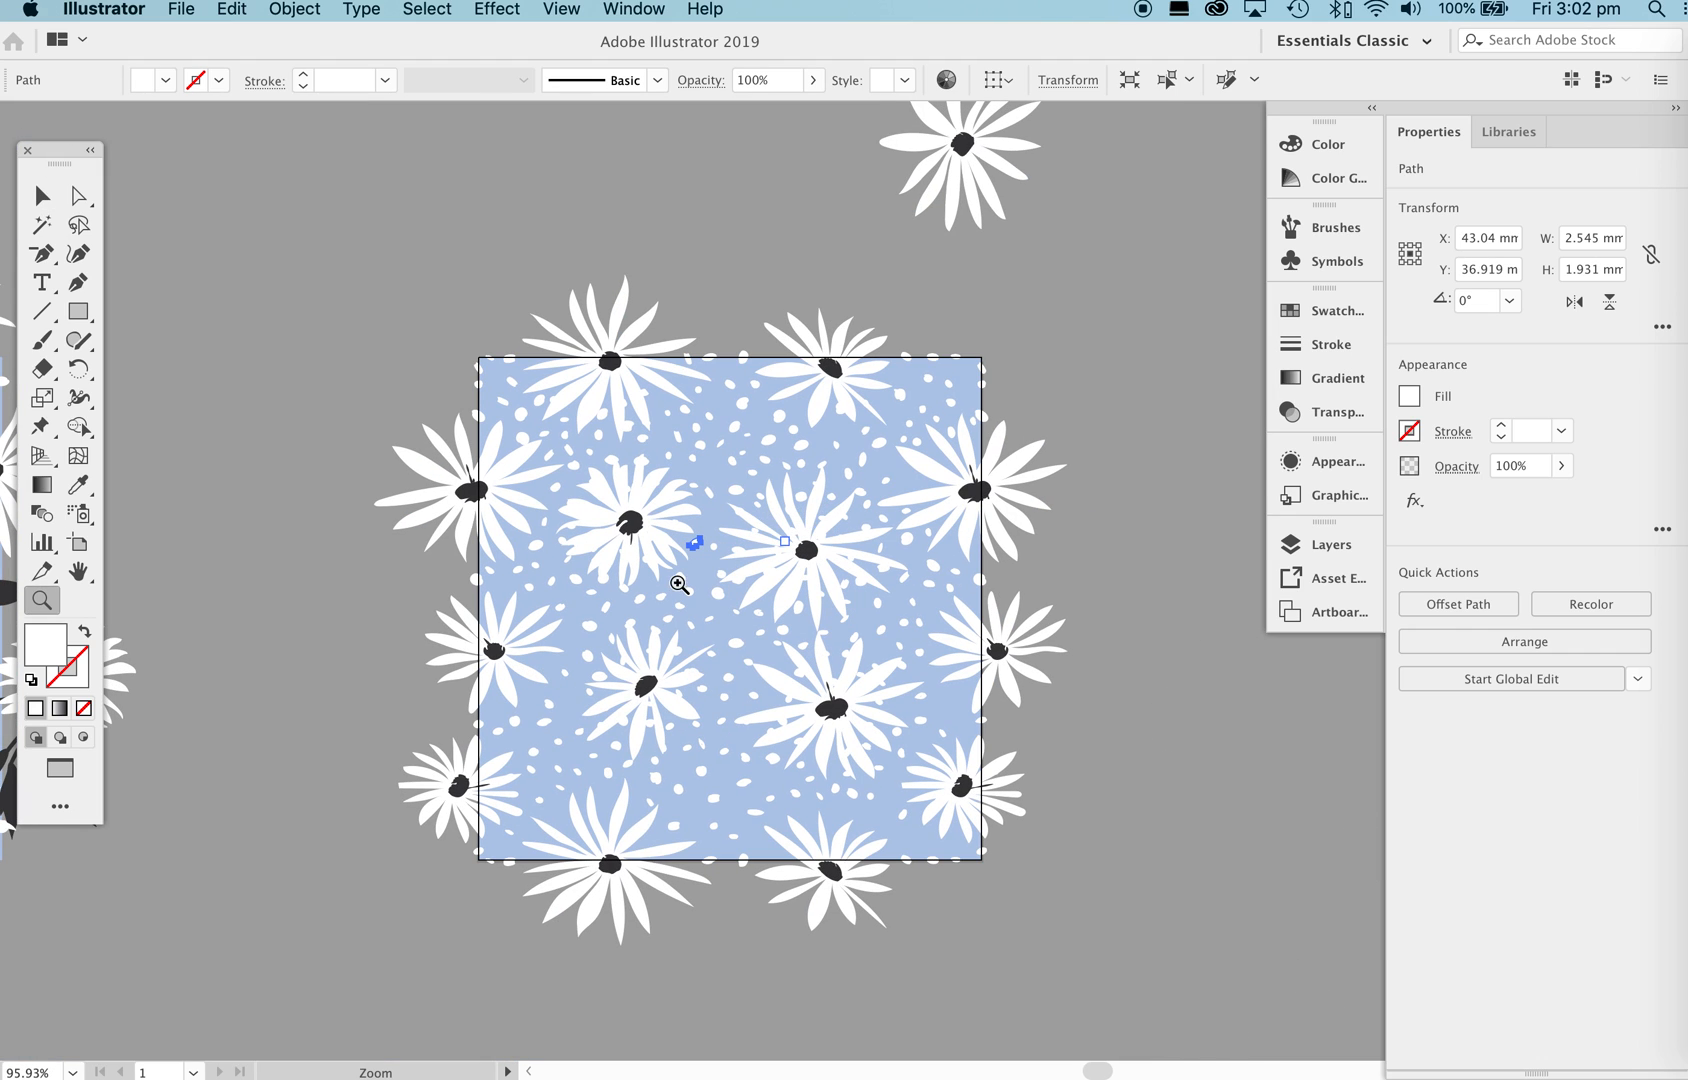
{"action": "left_click", "coordinate": [1155, 716]}
Scale down the large upper-right inner daisy so that more background opens up around it.
{"action": "key", "text": "z"}
{"action": "left_click_drag", "start_coordinate": [1073, 268], "coordinate": [918, 446]}
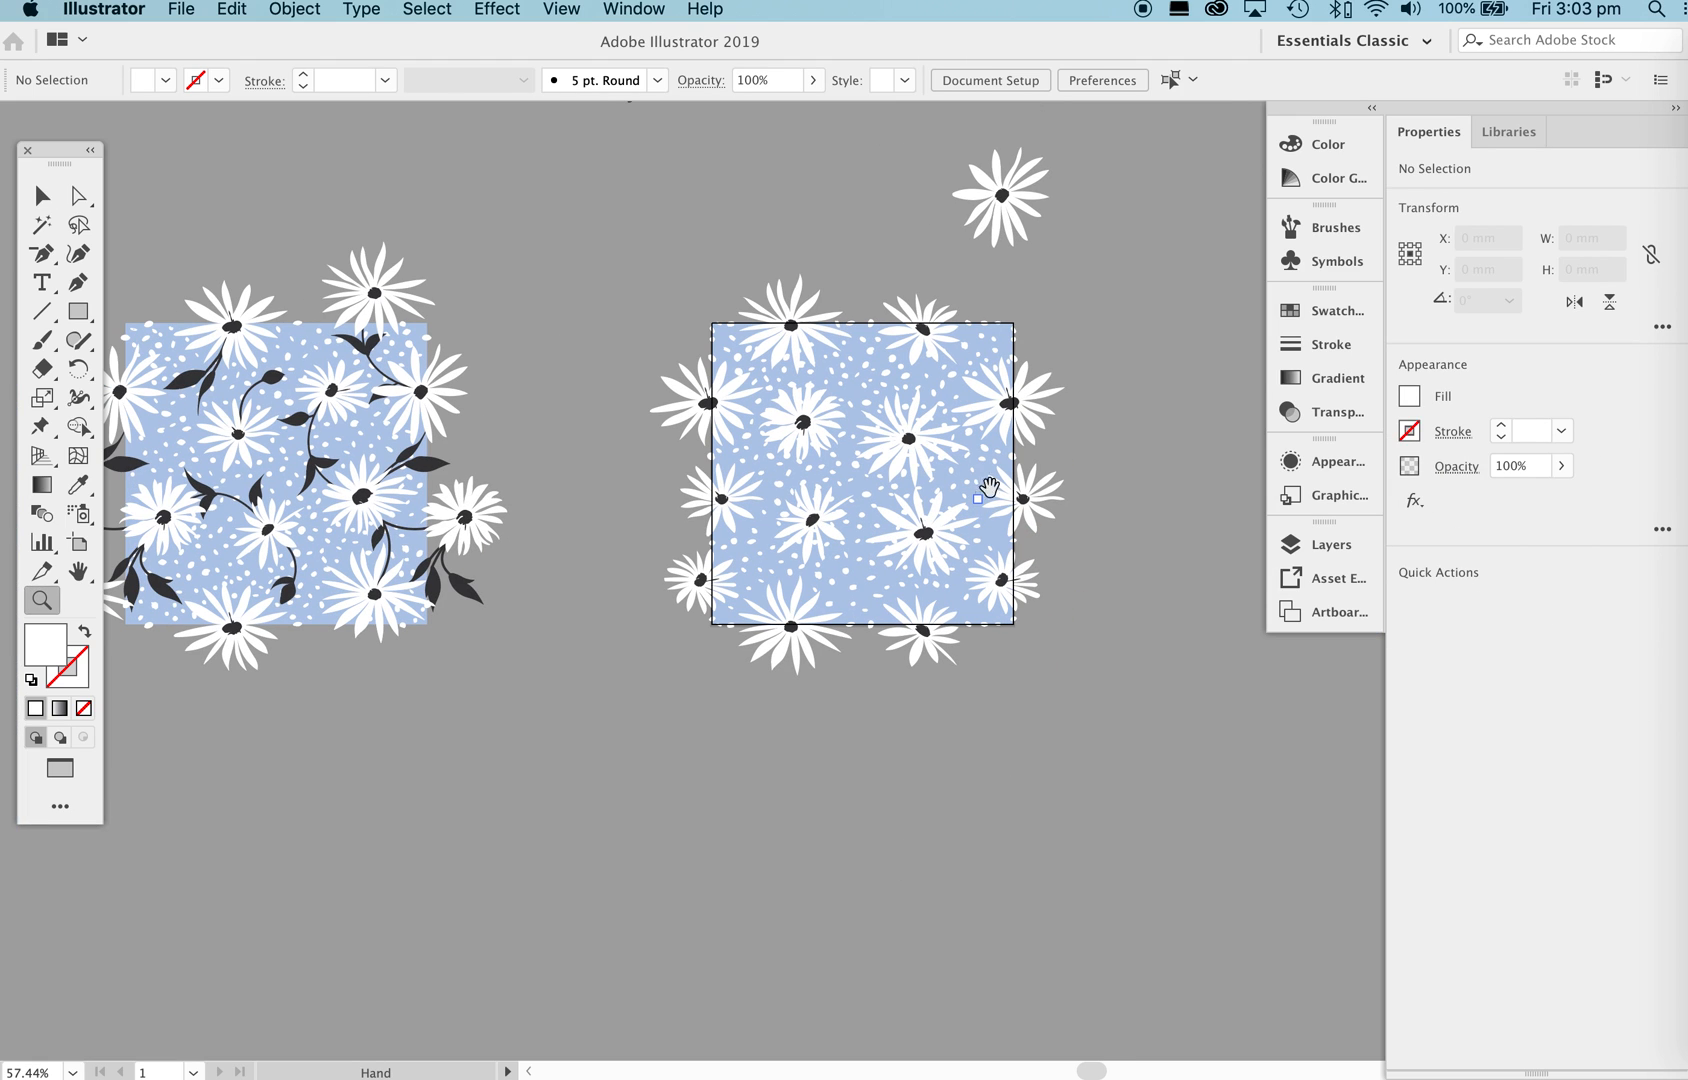
{"action": "left_click_drag", "start_coordinate": [984, 494], "coordinate": [850, 485]}
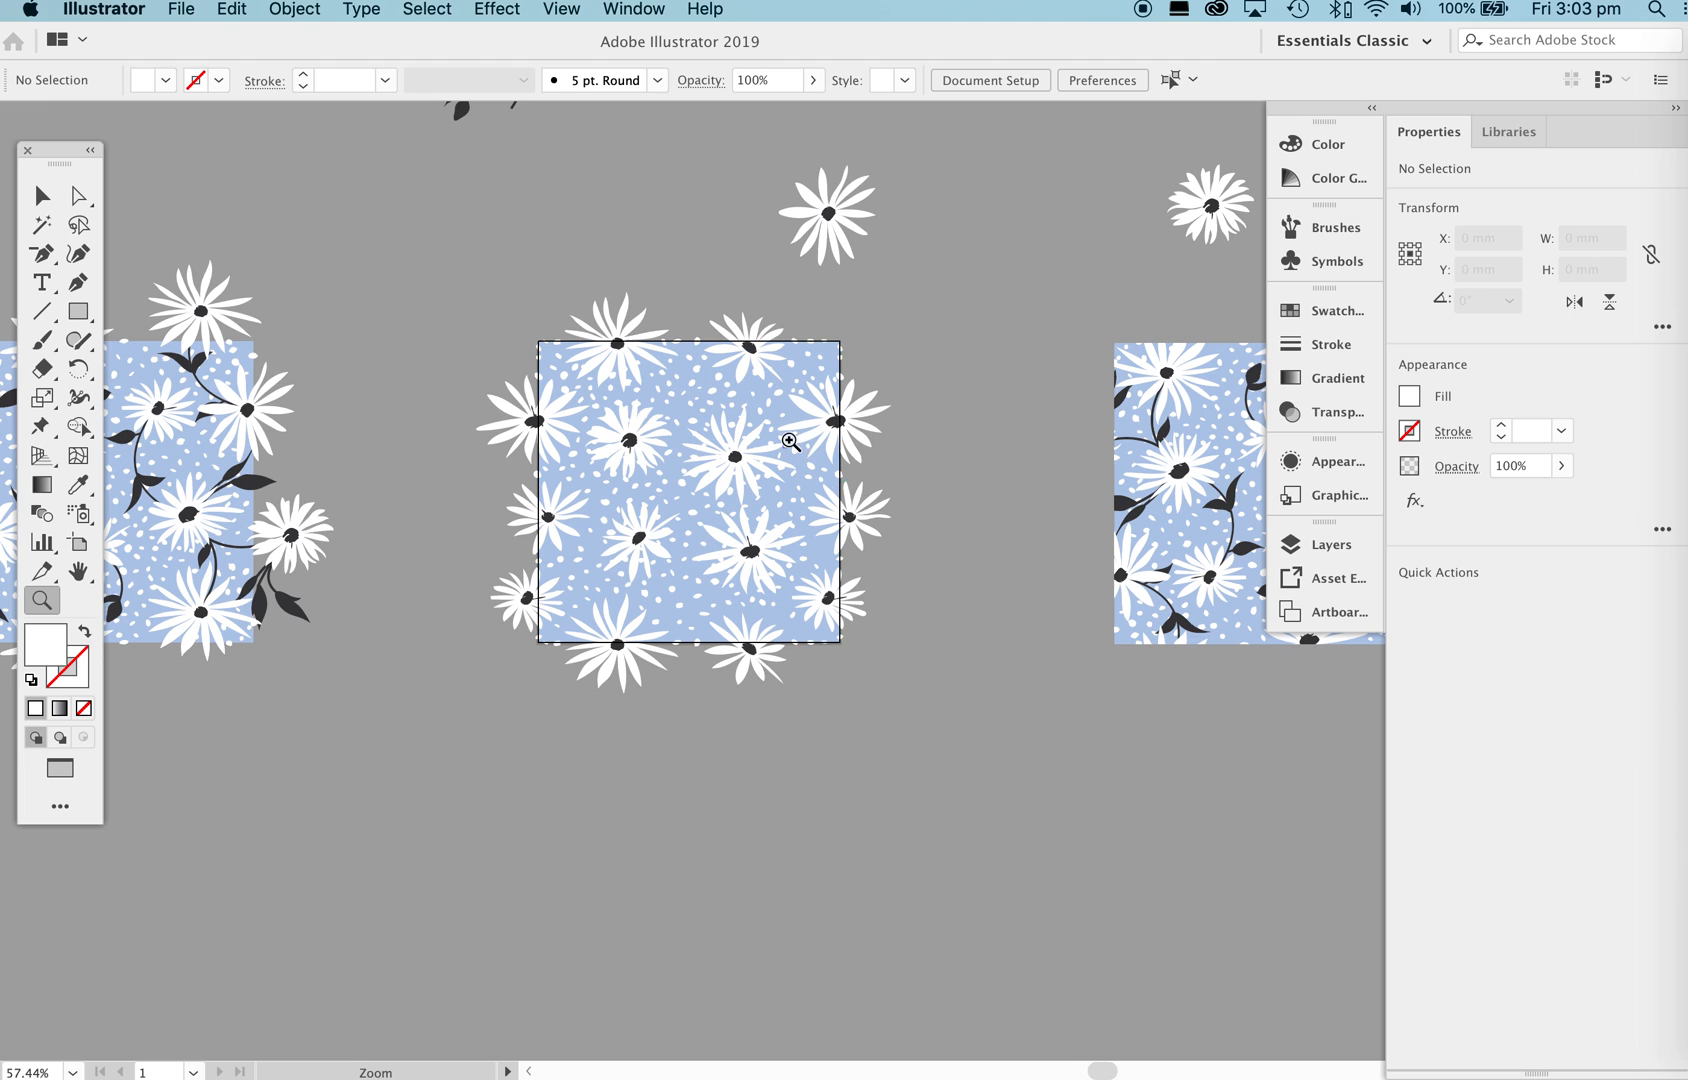
{"action": "left_click", "coordinate": [790, 441]}
{"action": "key", "text": "v"}
{"action": "left_click", "coordinate": [716, 478]}
{"action": "left_click_drag", "start_coordinate": [798, 378], "coordinate": [695, 465]}
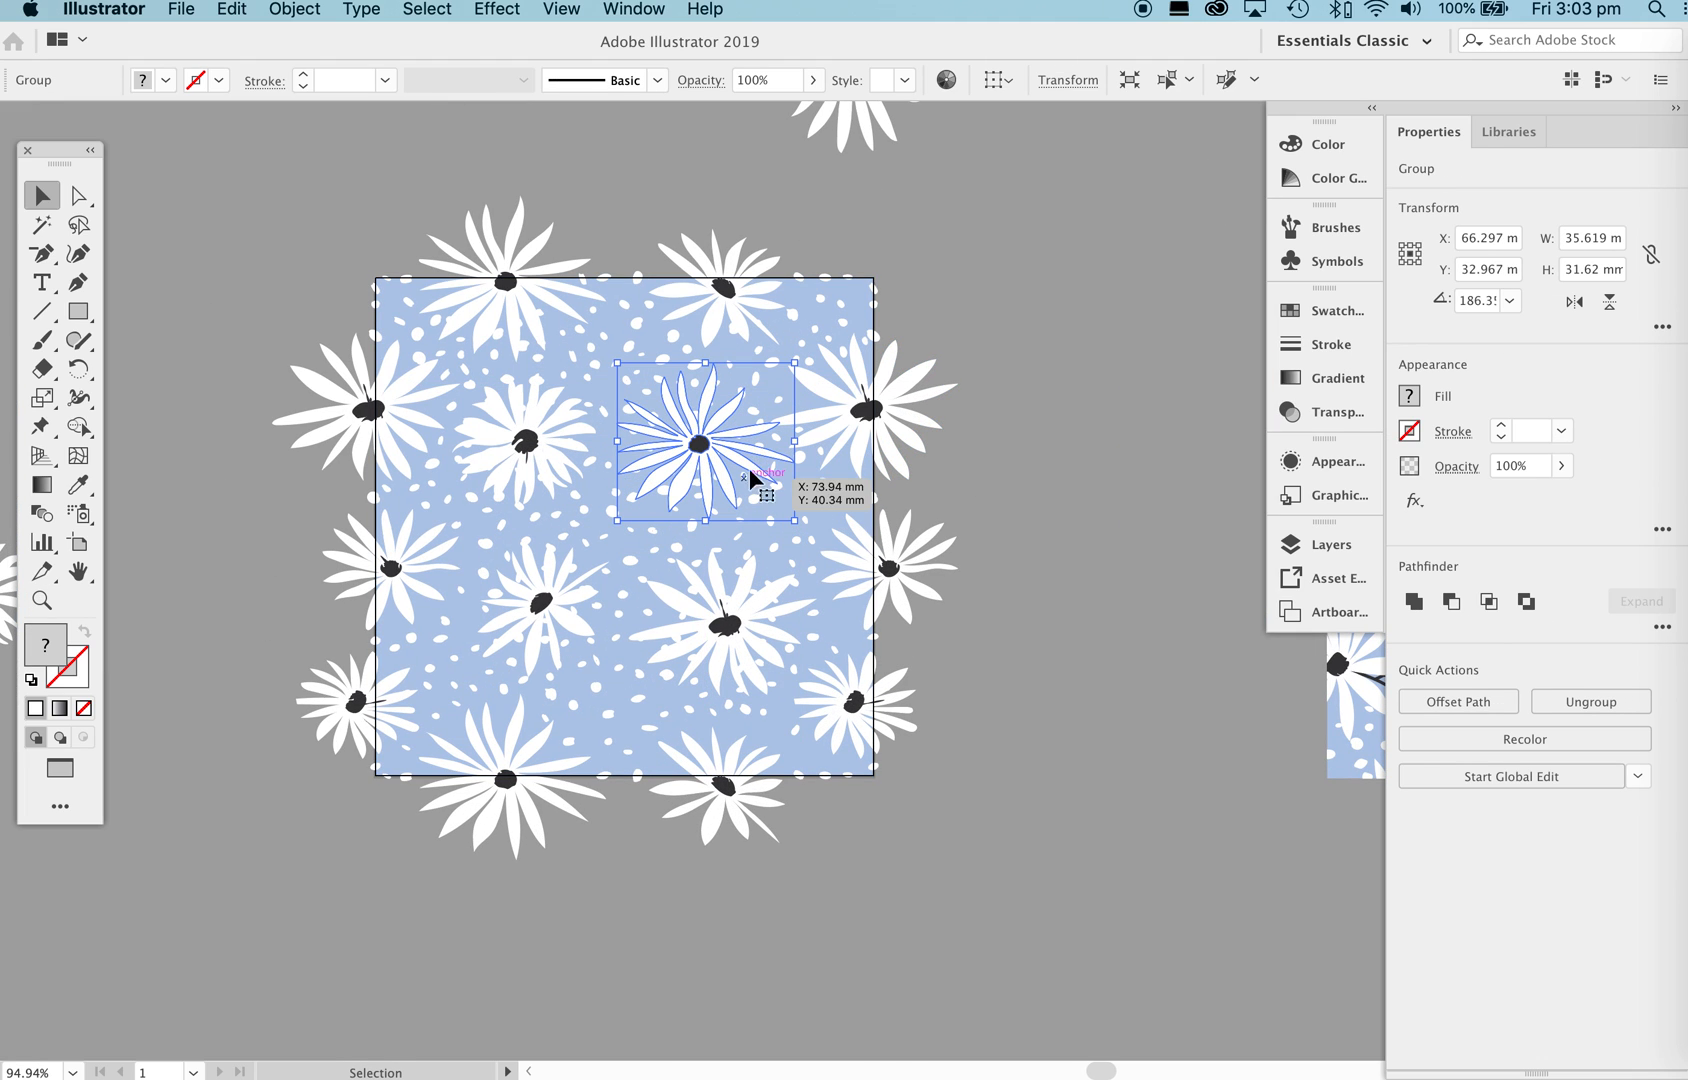
{"action": "left_click_drag", "start_coordinate": [795, 350], "coordinate": [765, 452]}
{"action": "left_click", "coordinate": [757, 454]}
{"action": "left_click", "coordinate": [757, 454]}
Rotate the upper-right inner daisy and nudge it slightly to center it in its gap.
{"action": "key", "text": "r"}
{"action": "left_click_drag", "start_coordinate": [781, 508], "coordinate": [672, 524]}
{"action": "left_click_drag", "start_coordinate": [717, 549], "coordinate": [668, 541]}
{"action": "key", "text": "v"}
{"action": "left_click_drag", "start_coordinate": [703, 445], "coordinate": [697, 442]}
{"action": "left_click", "coordinate": [996, 488]}
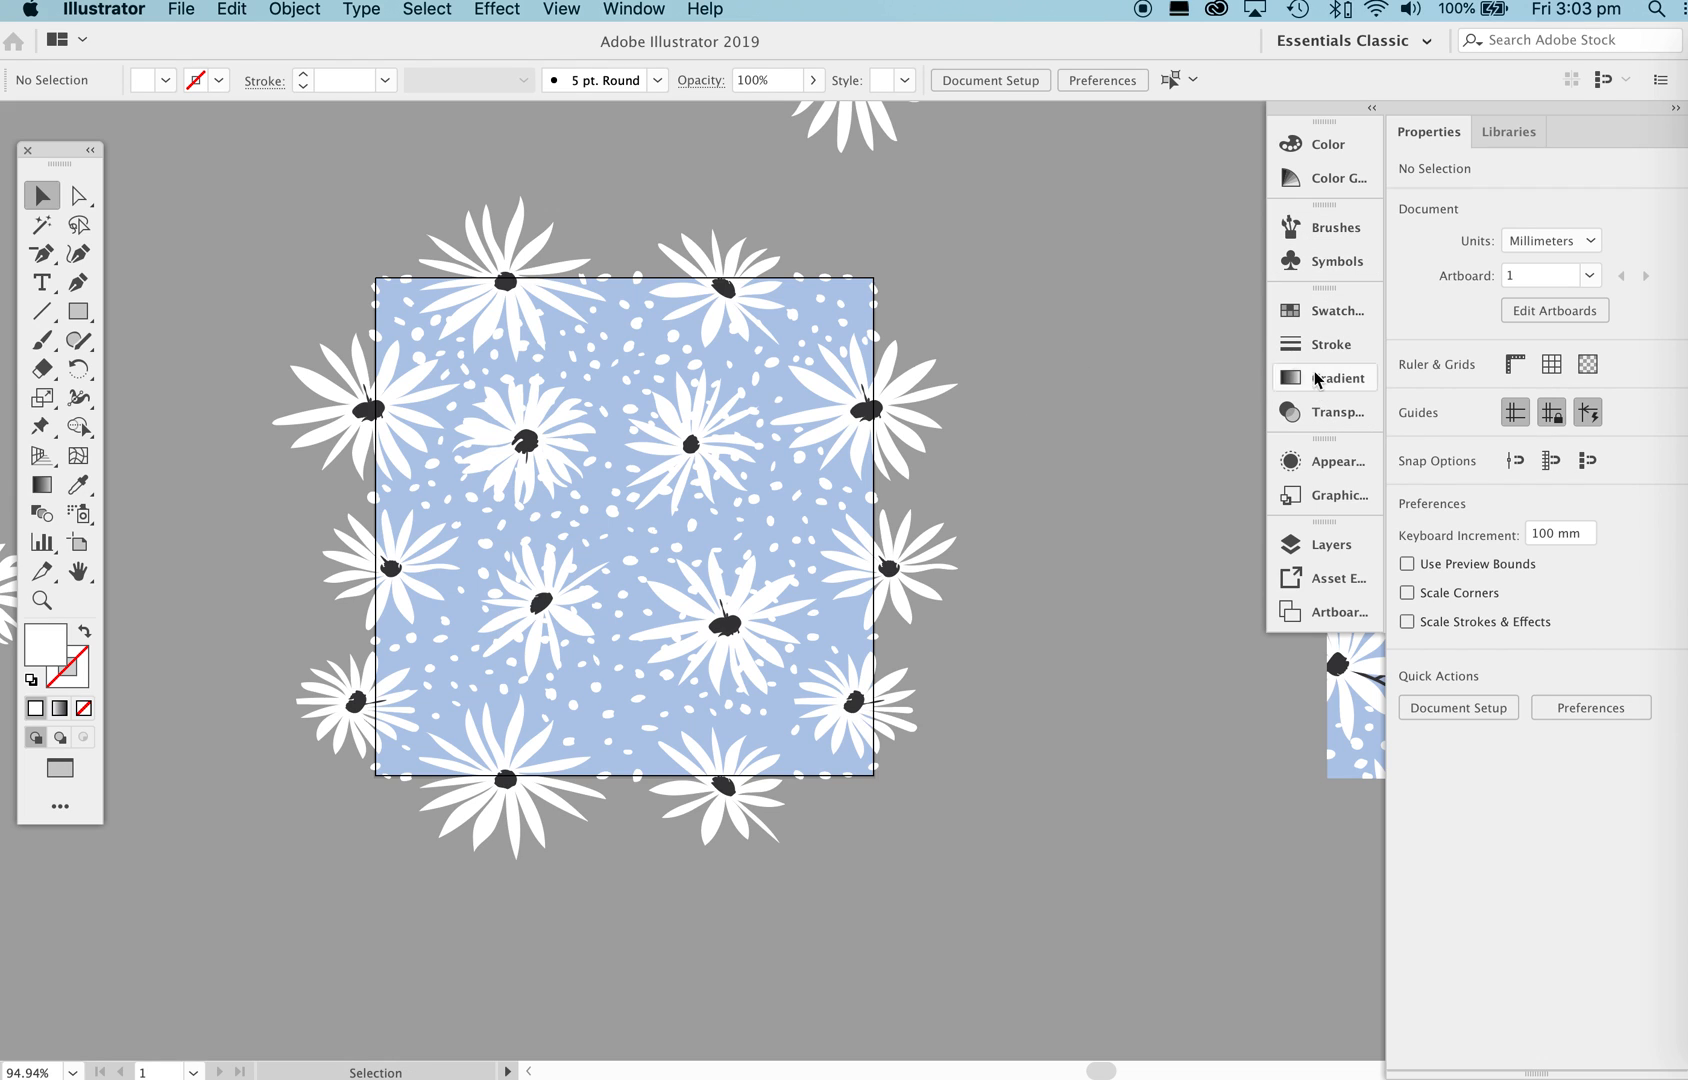
Create a pattern swatch from the tile's complete artwork, including daisies, dots and background, and deselect everything.
{"action": "left_click", "coordinate": [1320, 310]}
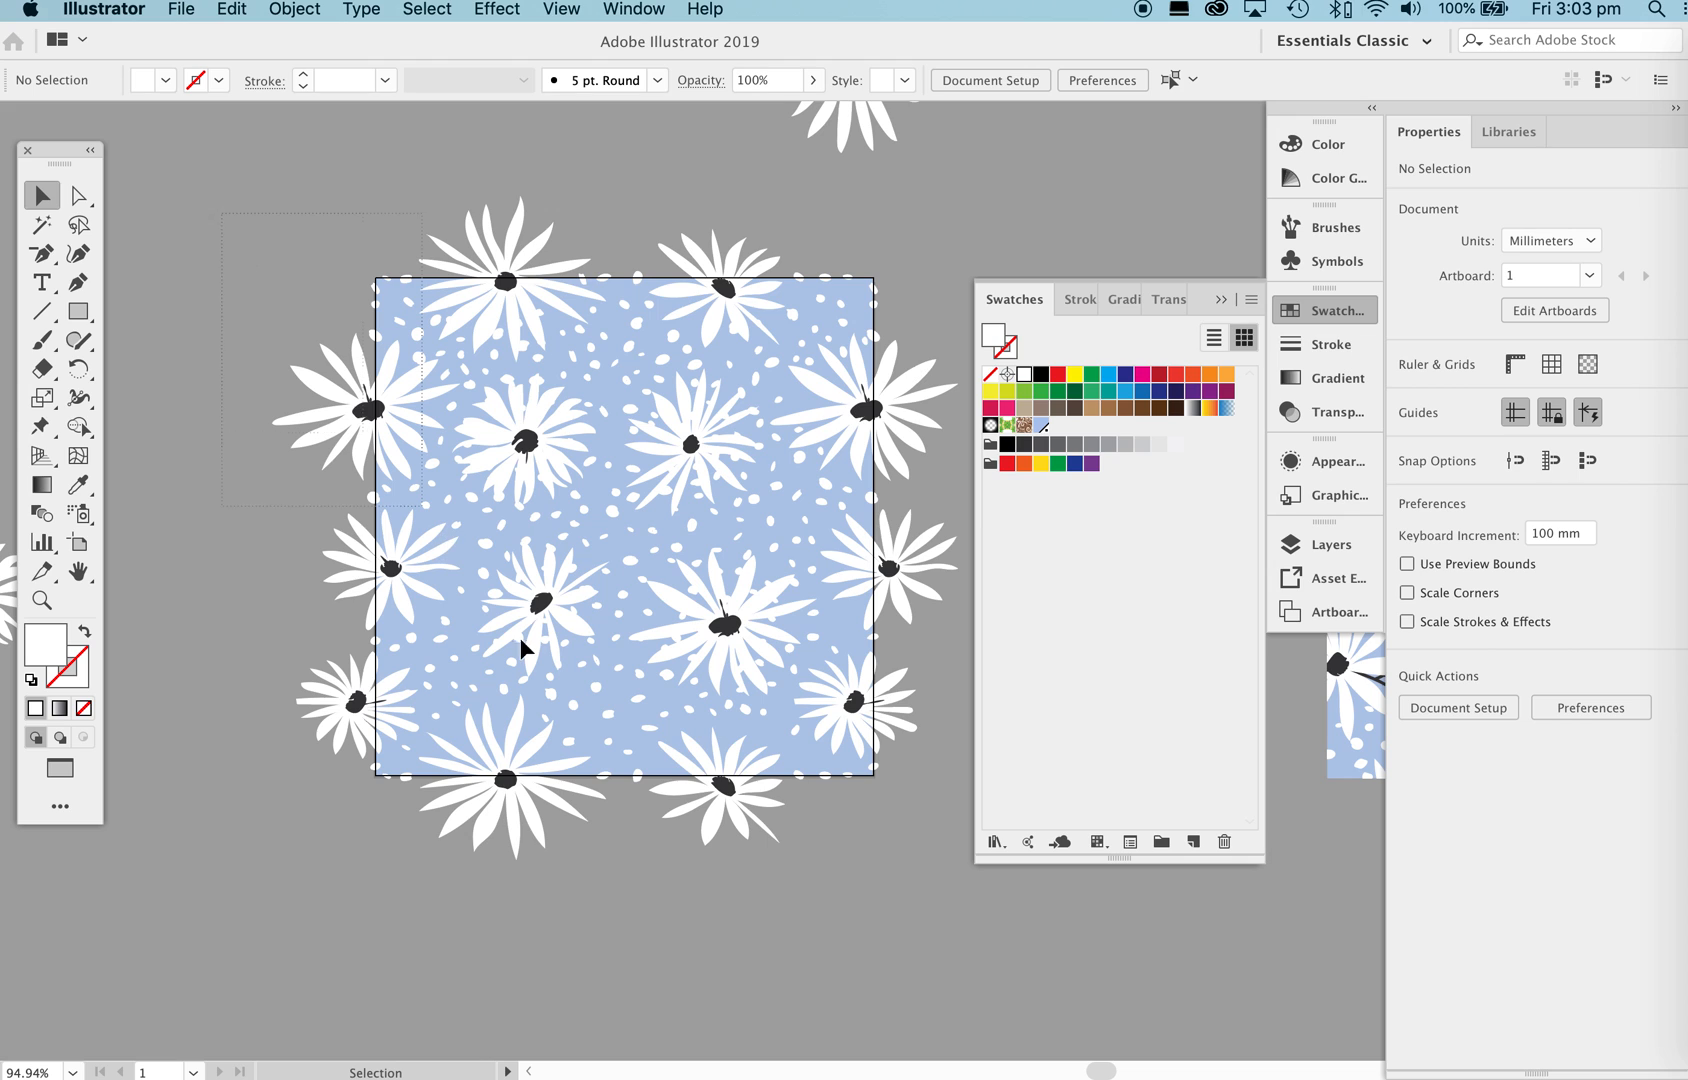
{"action": "left_click_drag", "start_coordinate": [222, 213], "coordinate": [968, 942]}
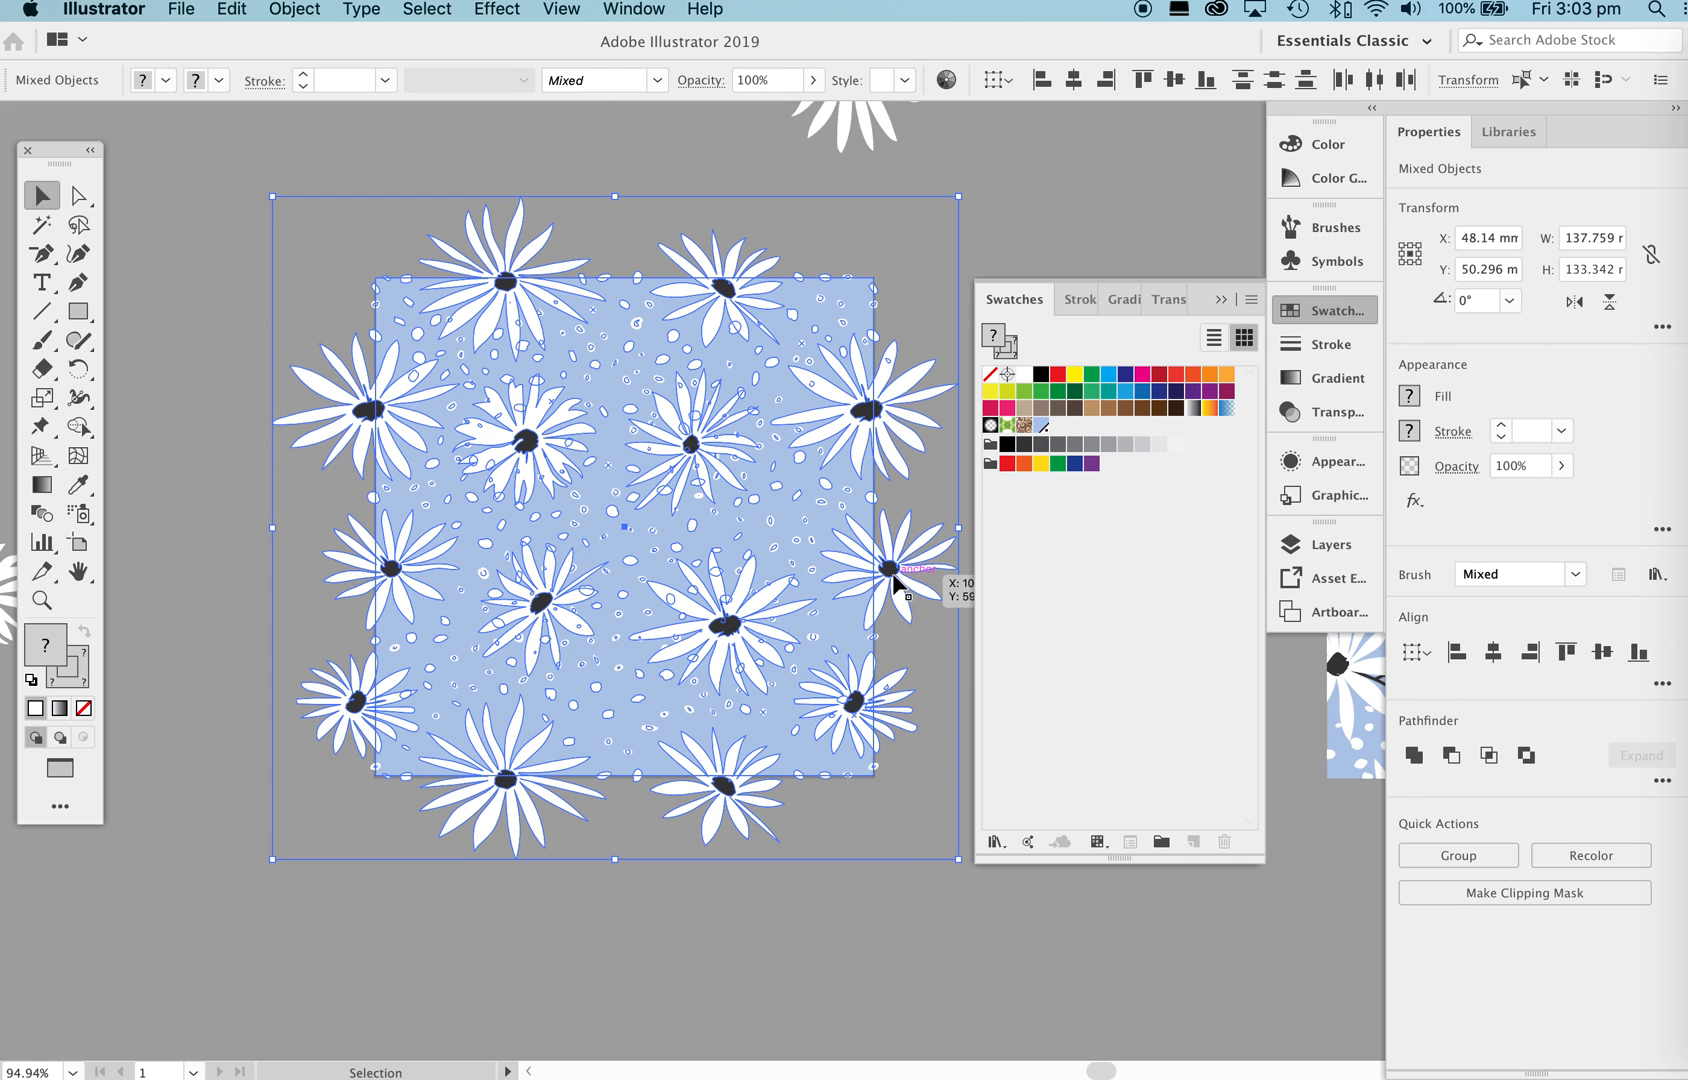
{"action": "left_click", "coordinate": [147, 186]}
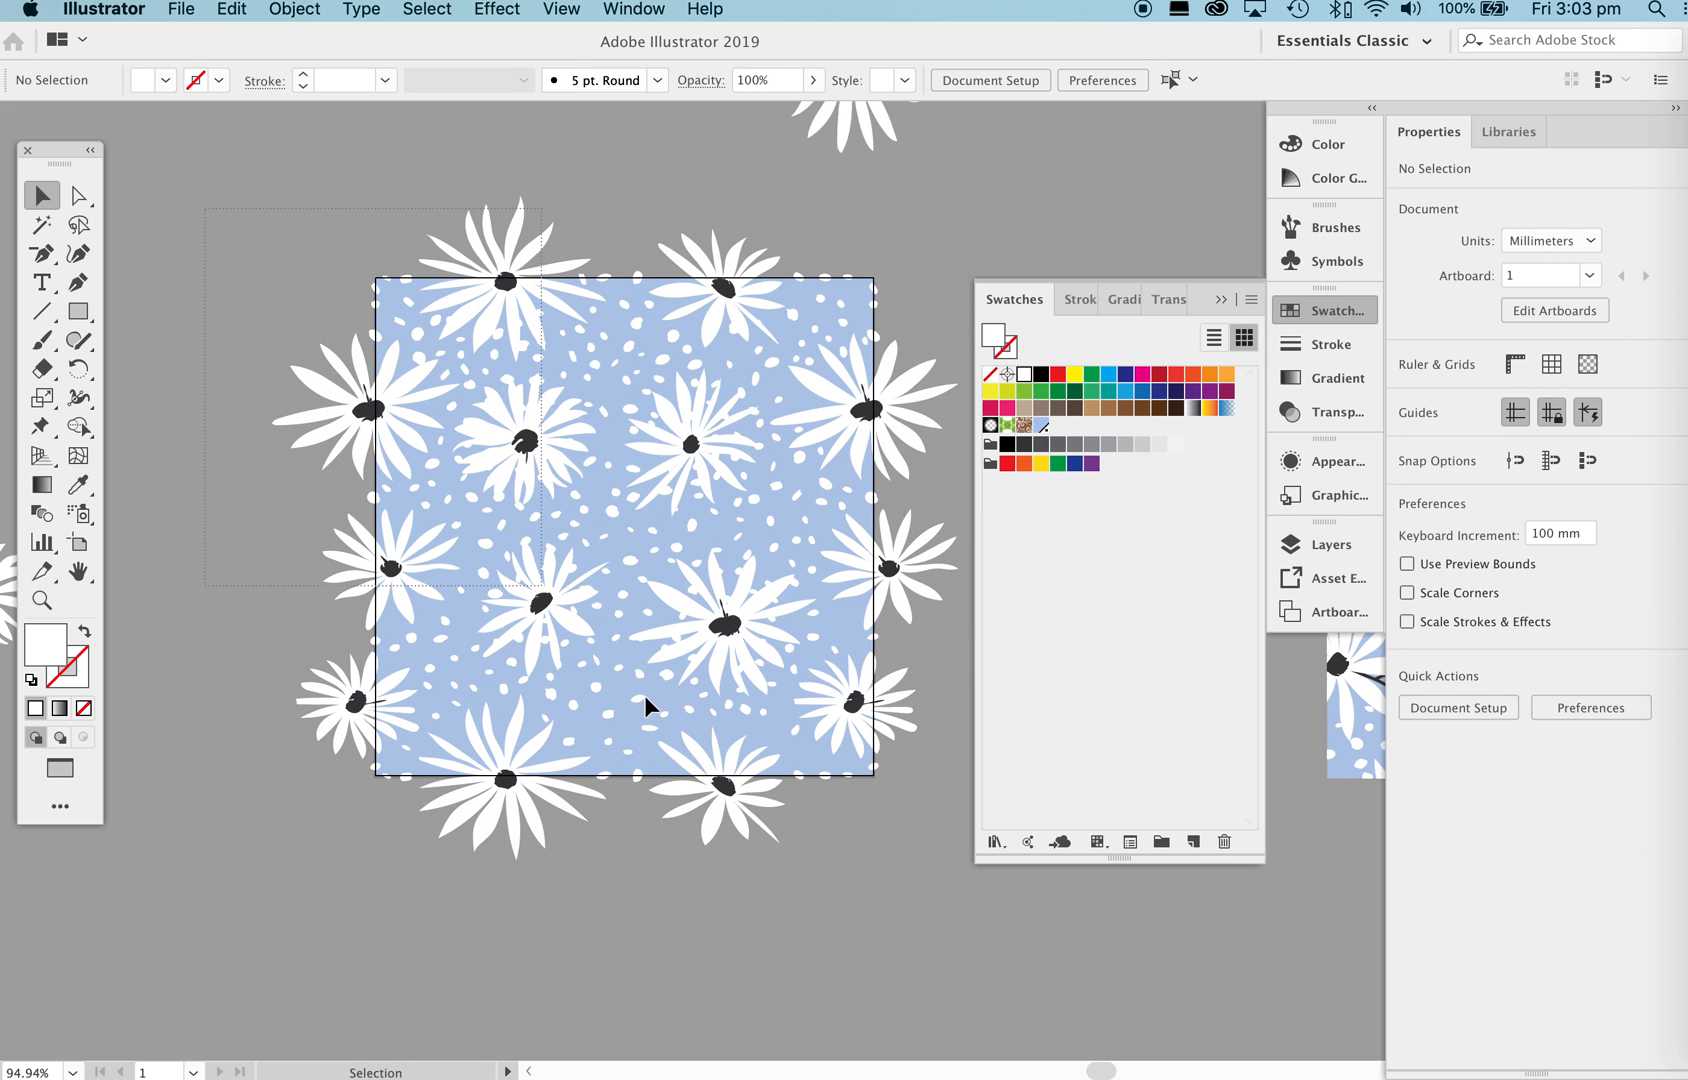
{"action": "left_click_drag", "start_coordinate": [975, 951], "coordinate": [962, 951]}
{"action": "left_click_drag", "start_coordinate": [655, 460], "coordinate": [1163, 604]}
{"action": "key", "text": "z"}
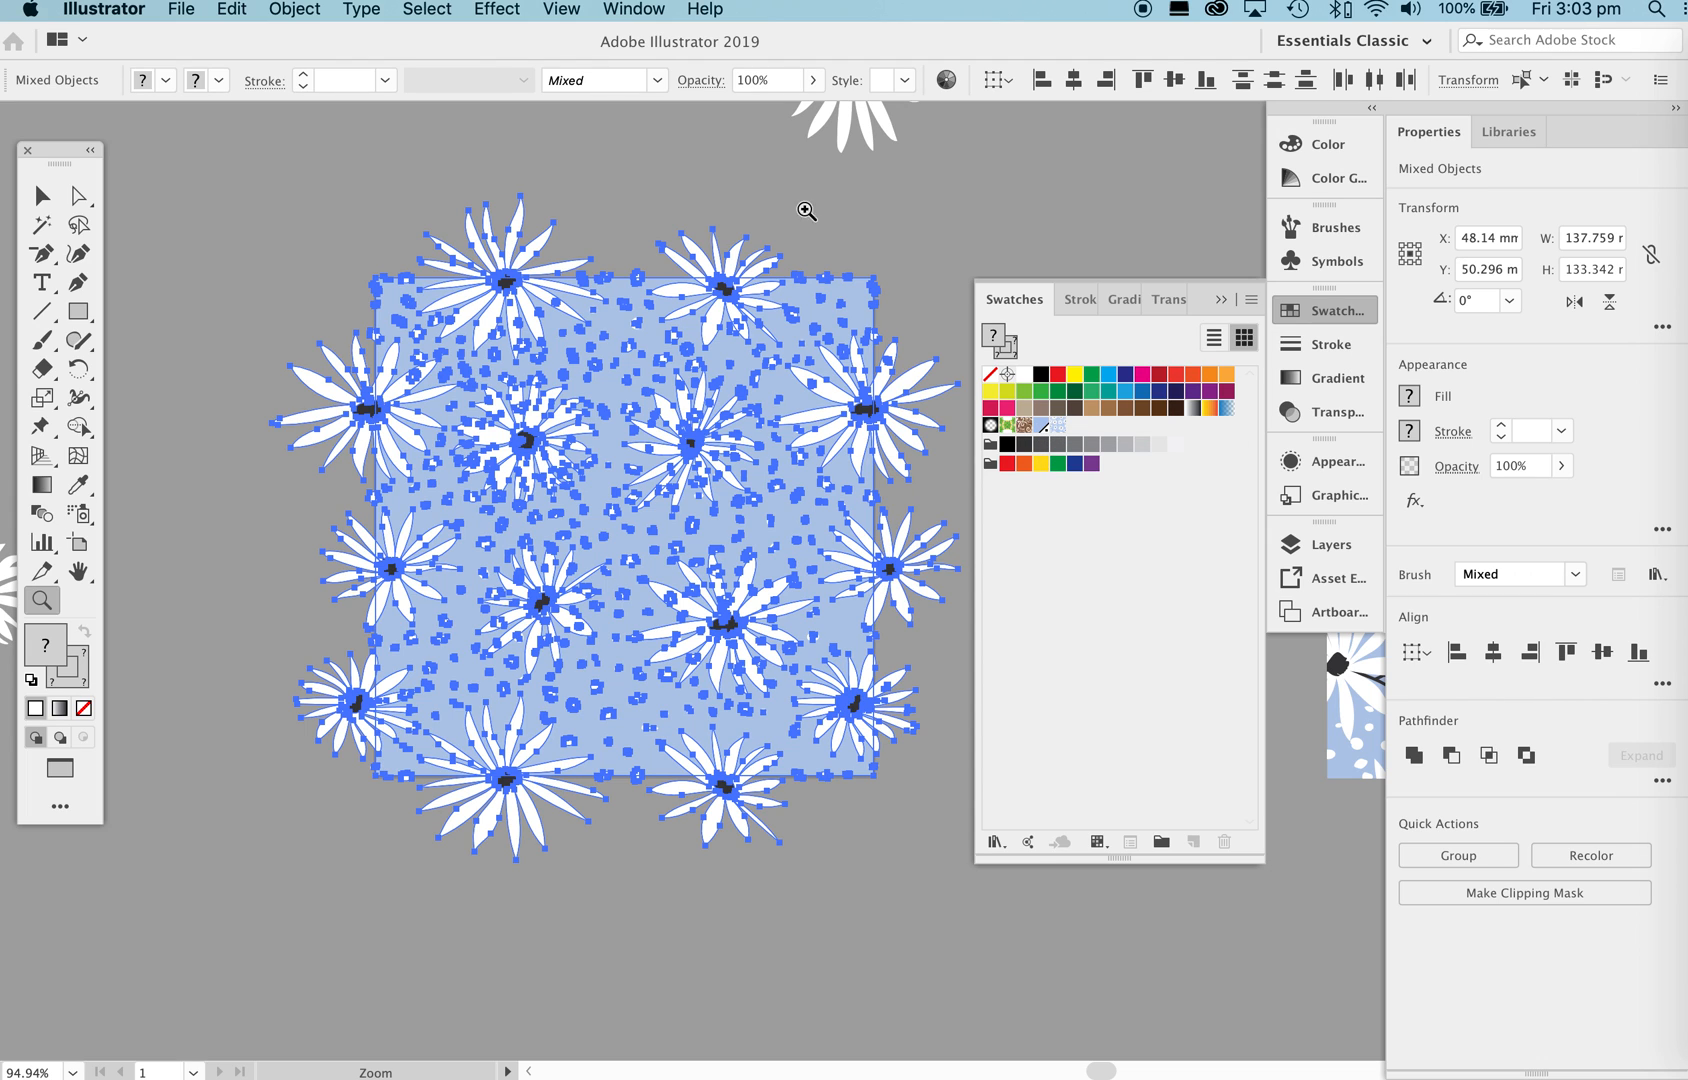
{"action": "key", "text": "v"}
{"action": "left_click", "coordinate": [946, 243]}
Lock the blue background rectangle and the unfilled bounding rectangle behind it.
{"action": "left_click", "coordinate": [847, 289]}
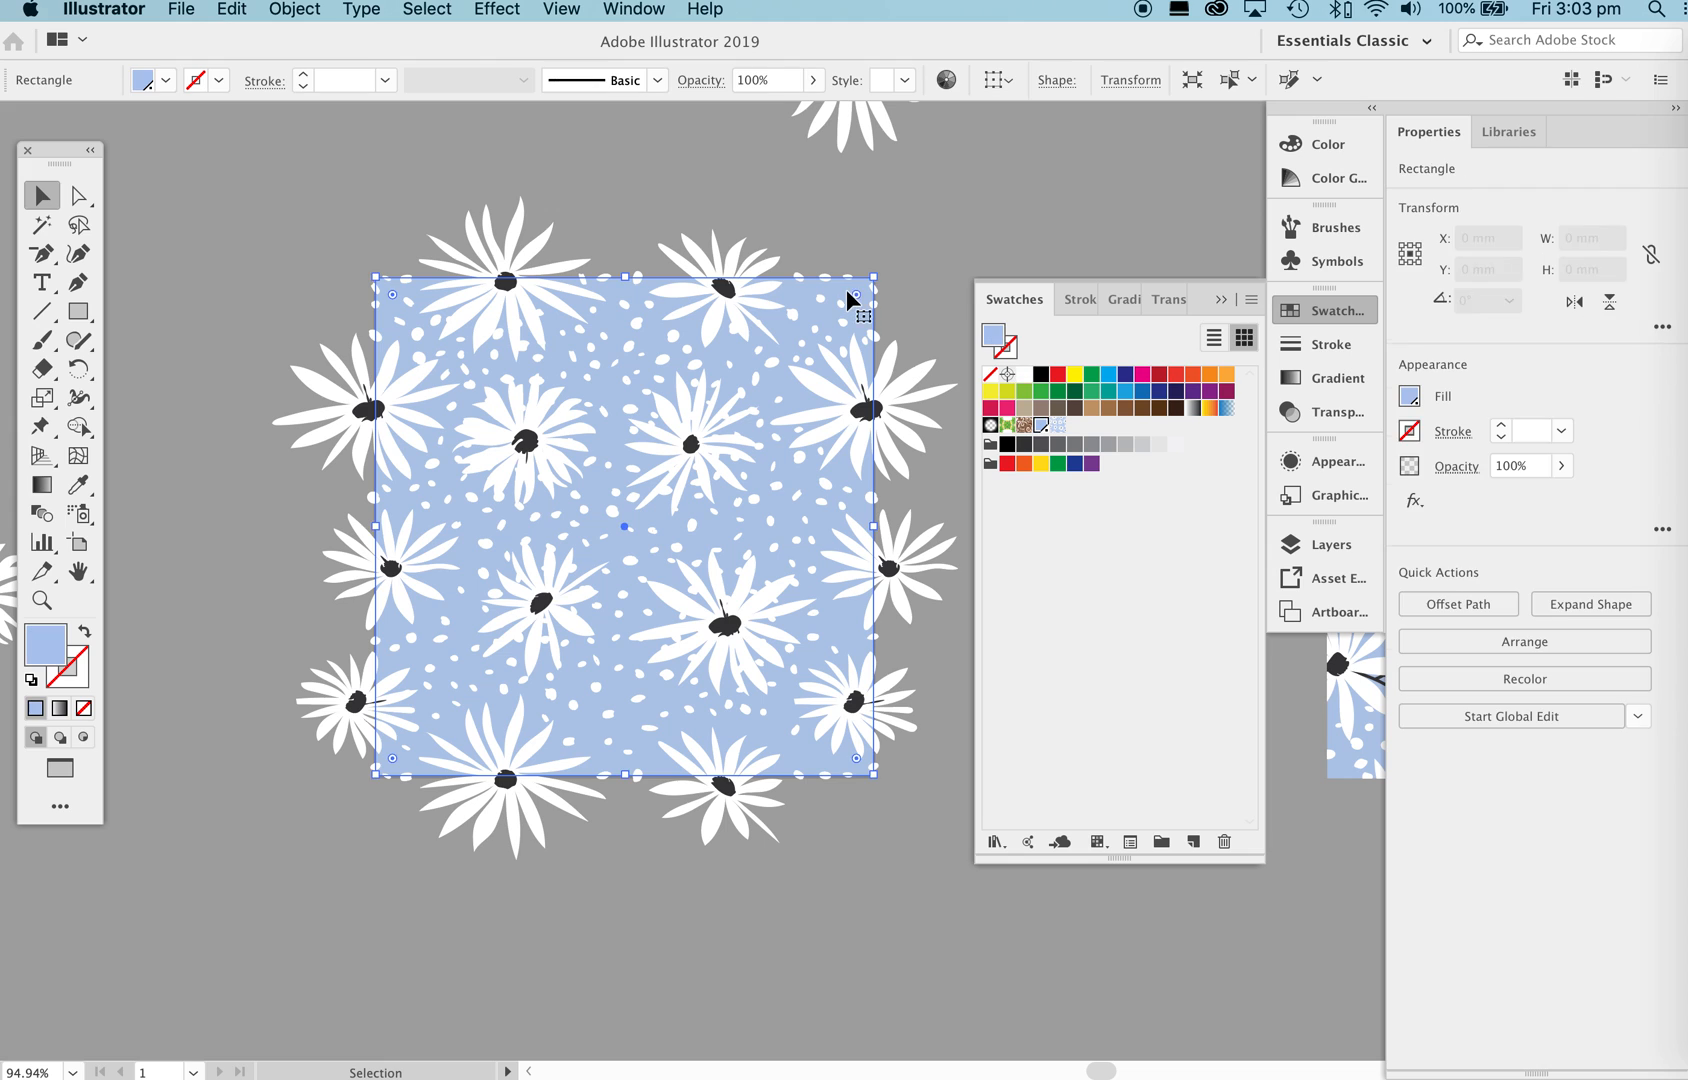
{"action": "key", "text": "super+2"}
{"action": "left_click", "coordinate": [870, 278]}
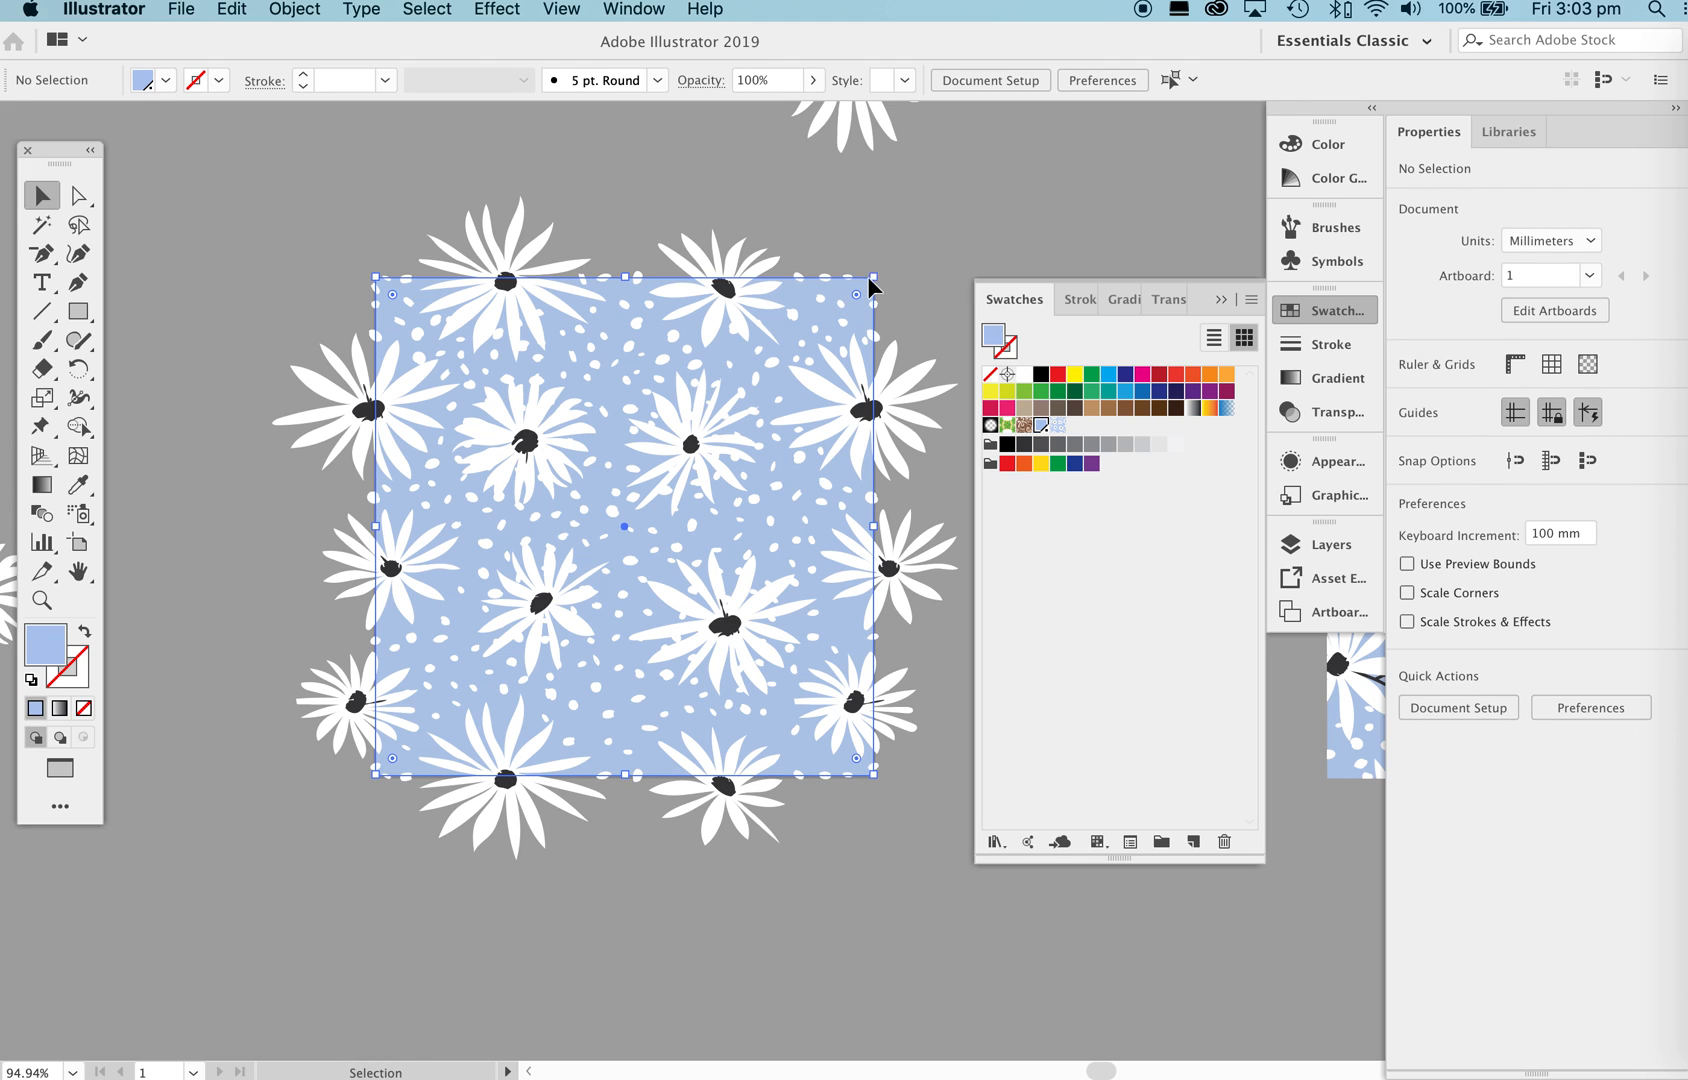
{"action": "key", "text": "super+2"}
Try making a pattern swatch from only the daisies and dots, then restore the full artwork selection.
{"action": "left_click_drag", "start_coordinate": [178, 222], "coordinate": [640, 716]}
{"action": "left_click_drag", "start_coordinate": [946, 935], "coordinate": [946, 935]}
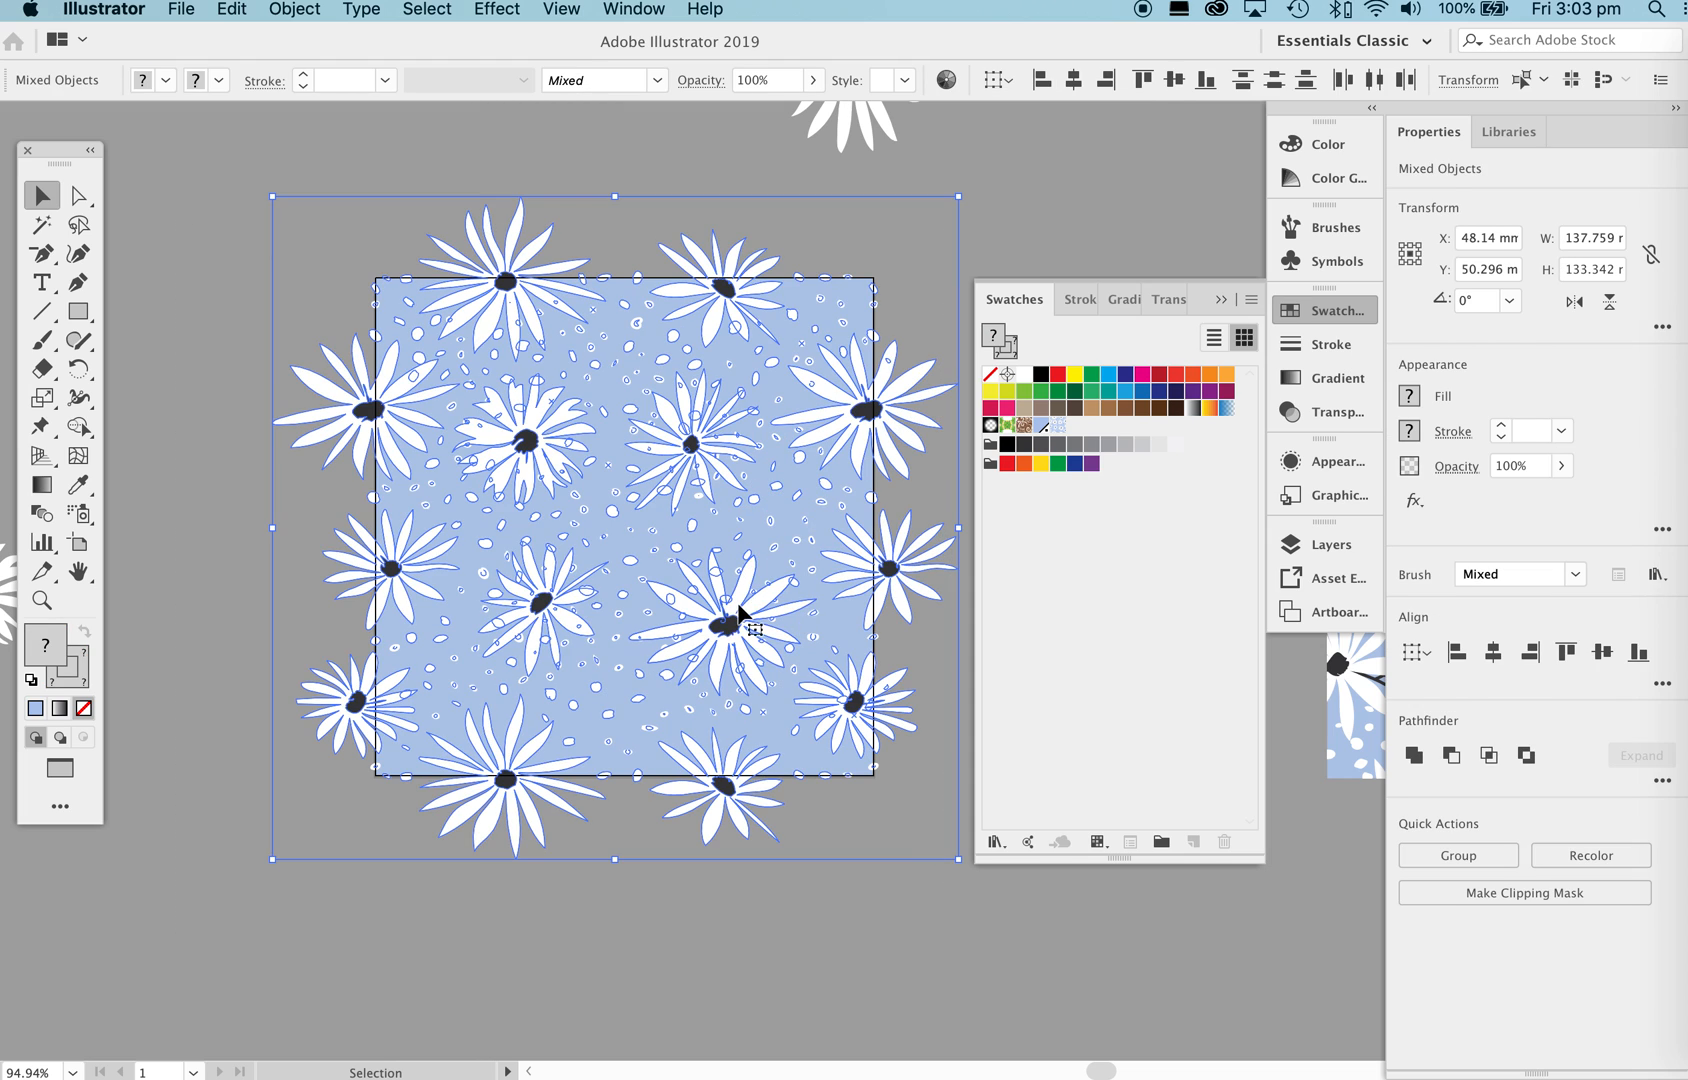
{"action": "left_click_drag", "start_coordinate": [735, 625], "coordinate": [1146, 657]}
{"action": "key", "text": "super+shift+a"}
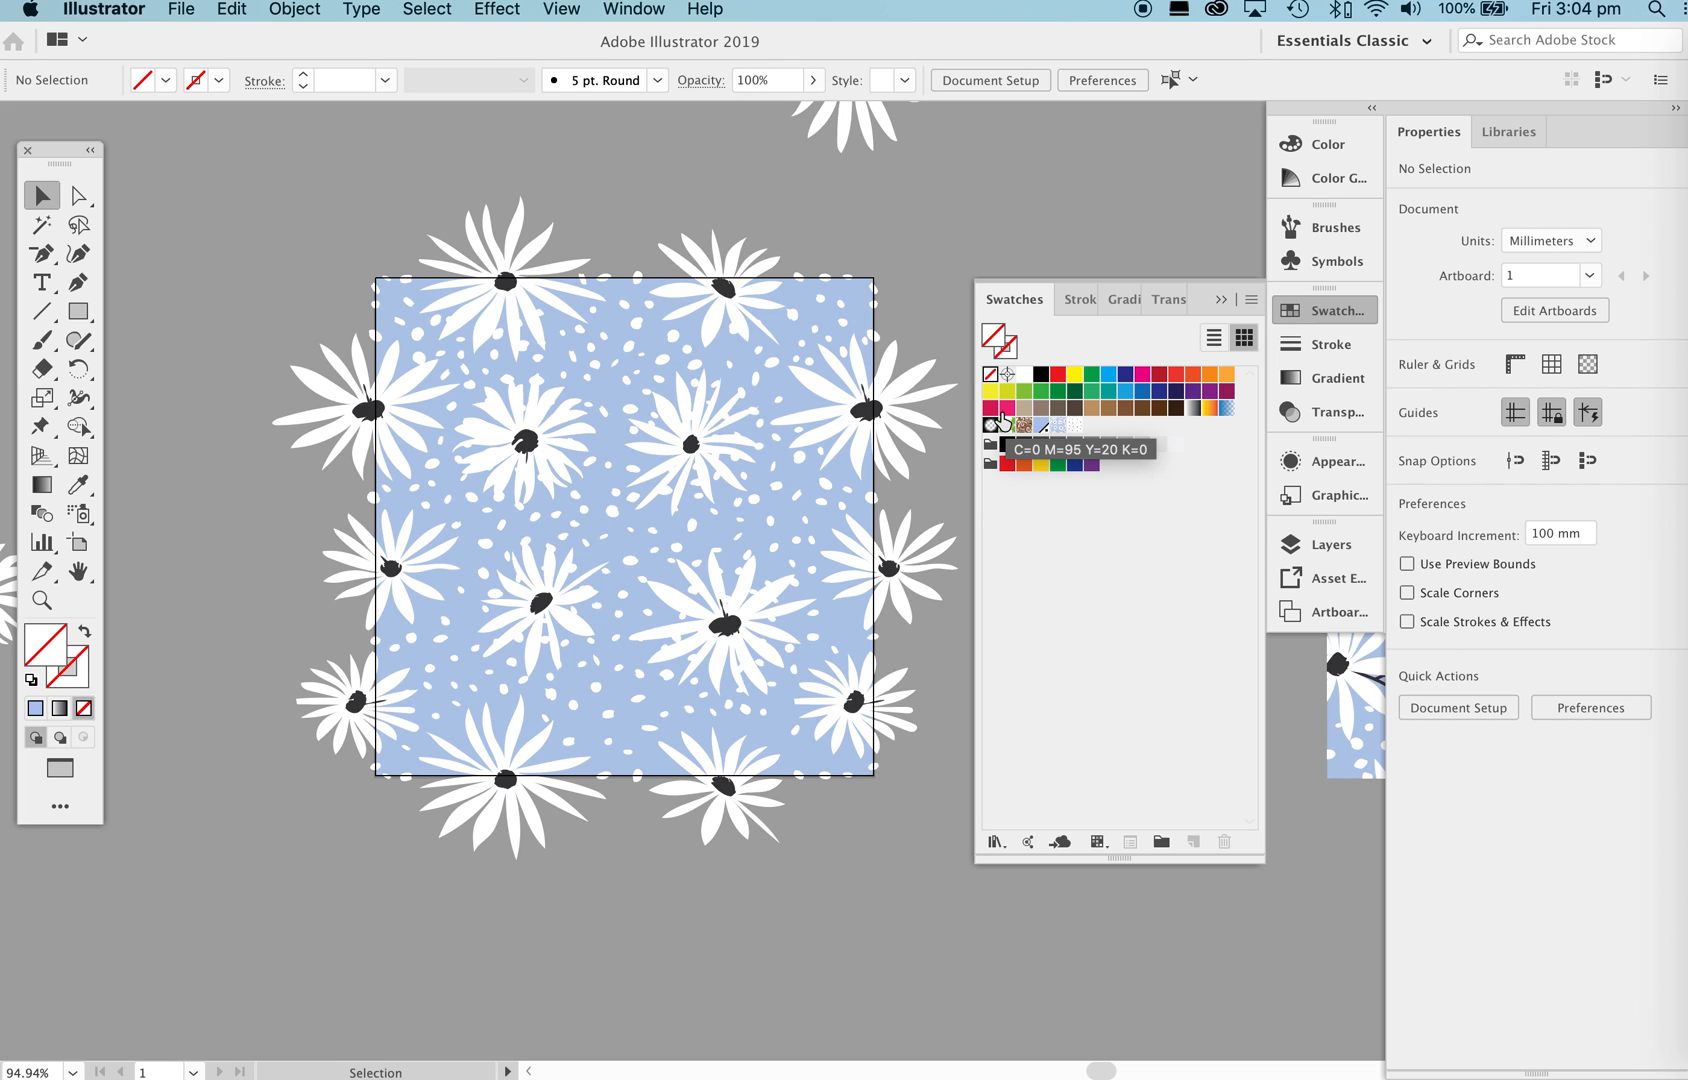
{"action": "key", "text": "super+a"}
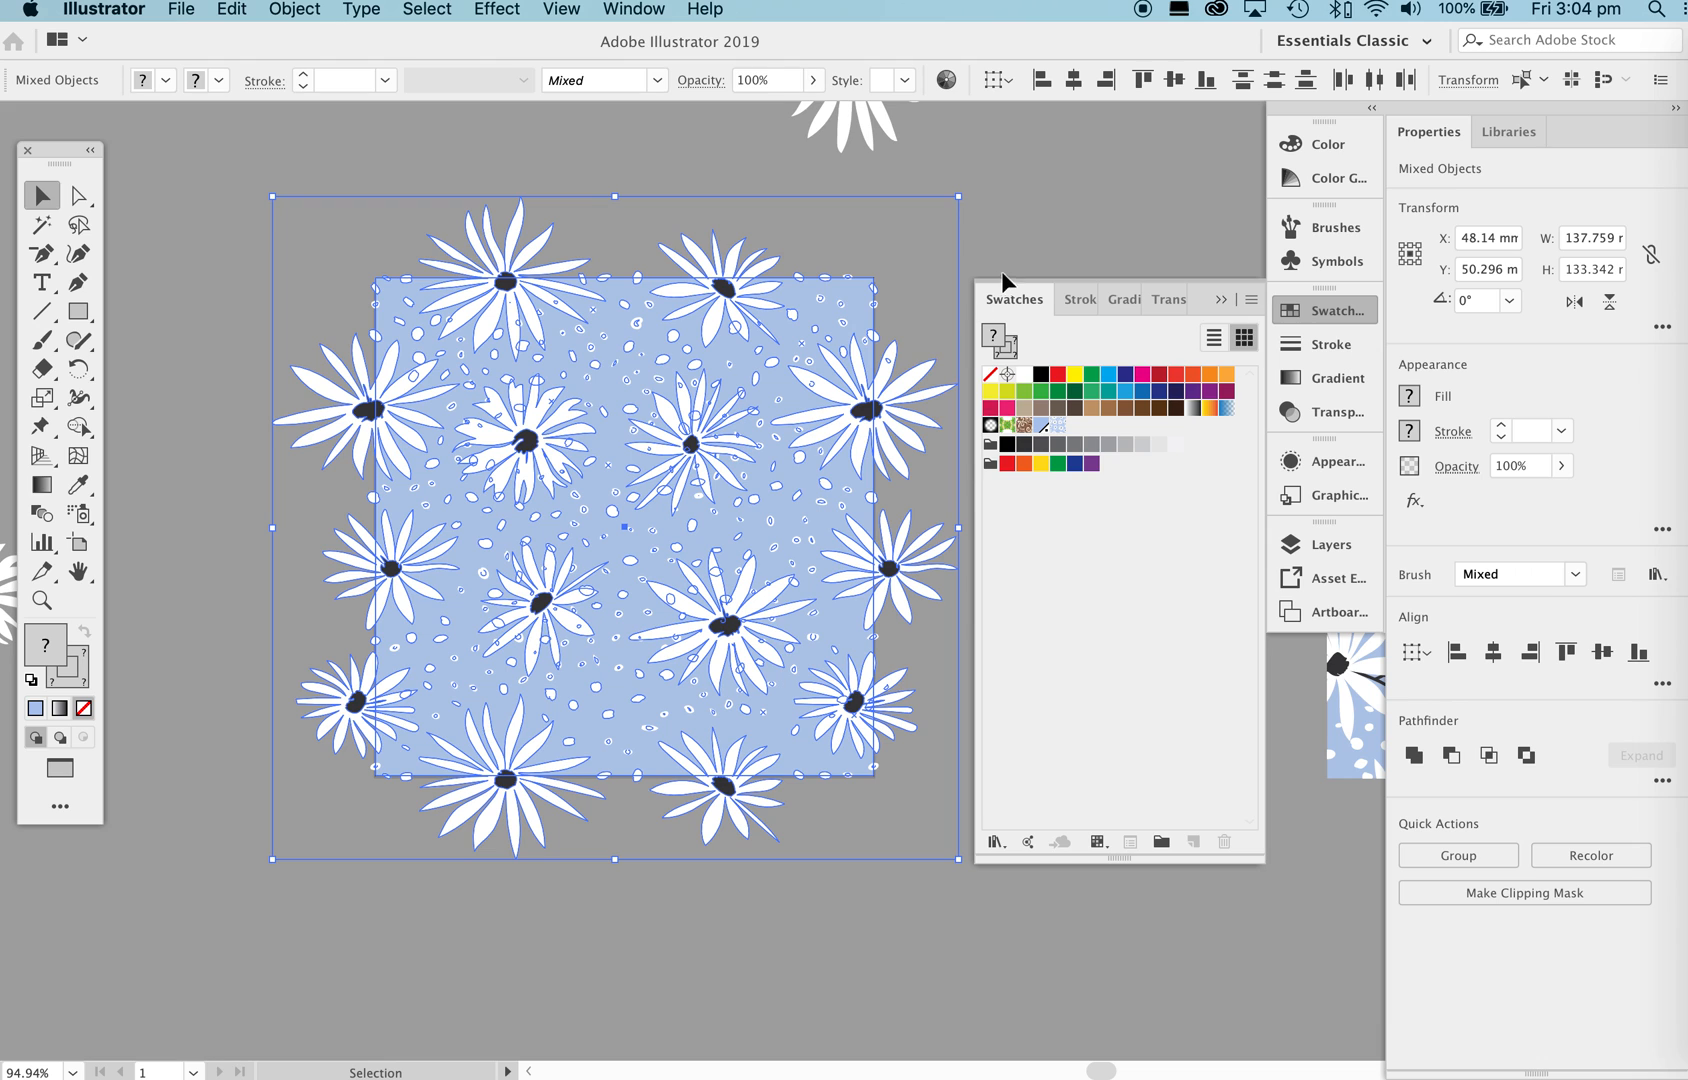
Draw a rectangle about 370 by 408 mm in the empty area below the tile.
{"action": "left_click", "coordinate": [969, 260]}
{"action": "key", "text": "z"}
{"action": "left_click_drag", "start_coordinate": [917, 299], "coordinate": [655, 545]}
{"action": "left_click_drag", "start_coordinate": [850, 682], "coordinate": [812, 446]}
{"action": "mouse_move", "coordinate": [827, 575]}
{"action": "left_mouse_down"}
{"action": "mouse_move", "coordinate": [821, 454]}
{"action": "mouse_move", "coordinate": [857, 572]}
{"action": "left_mouse_up"}
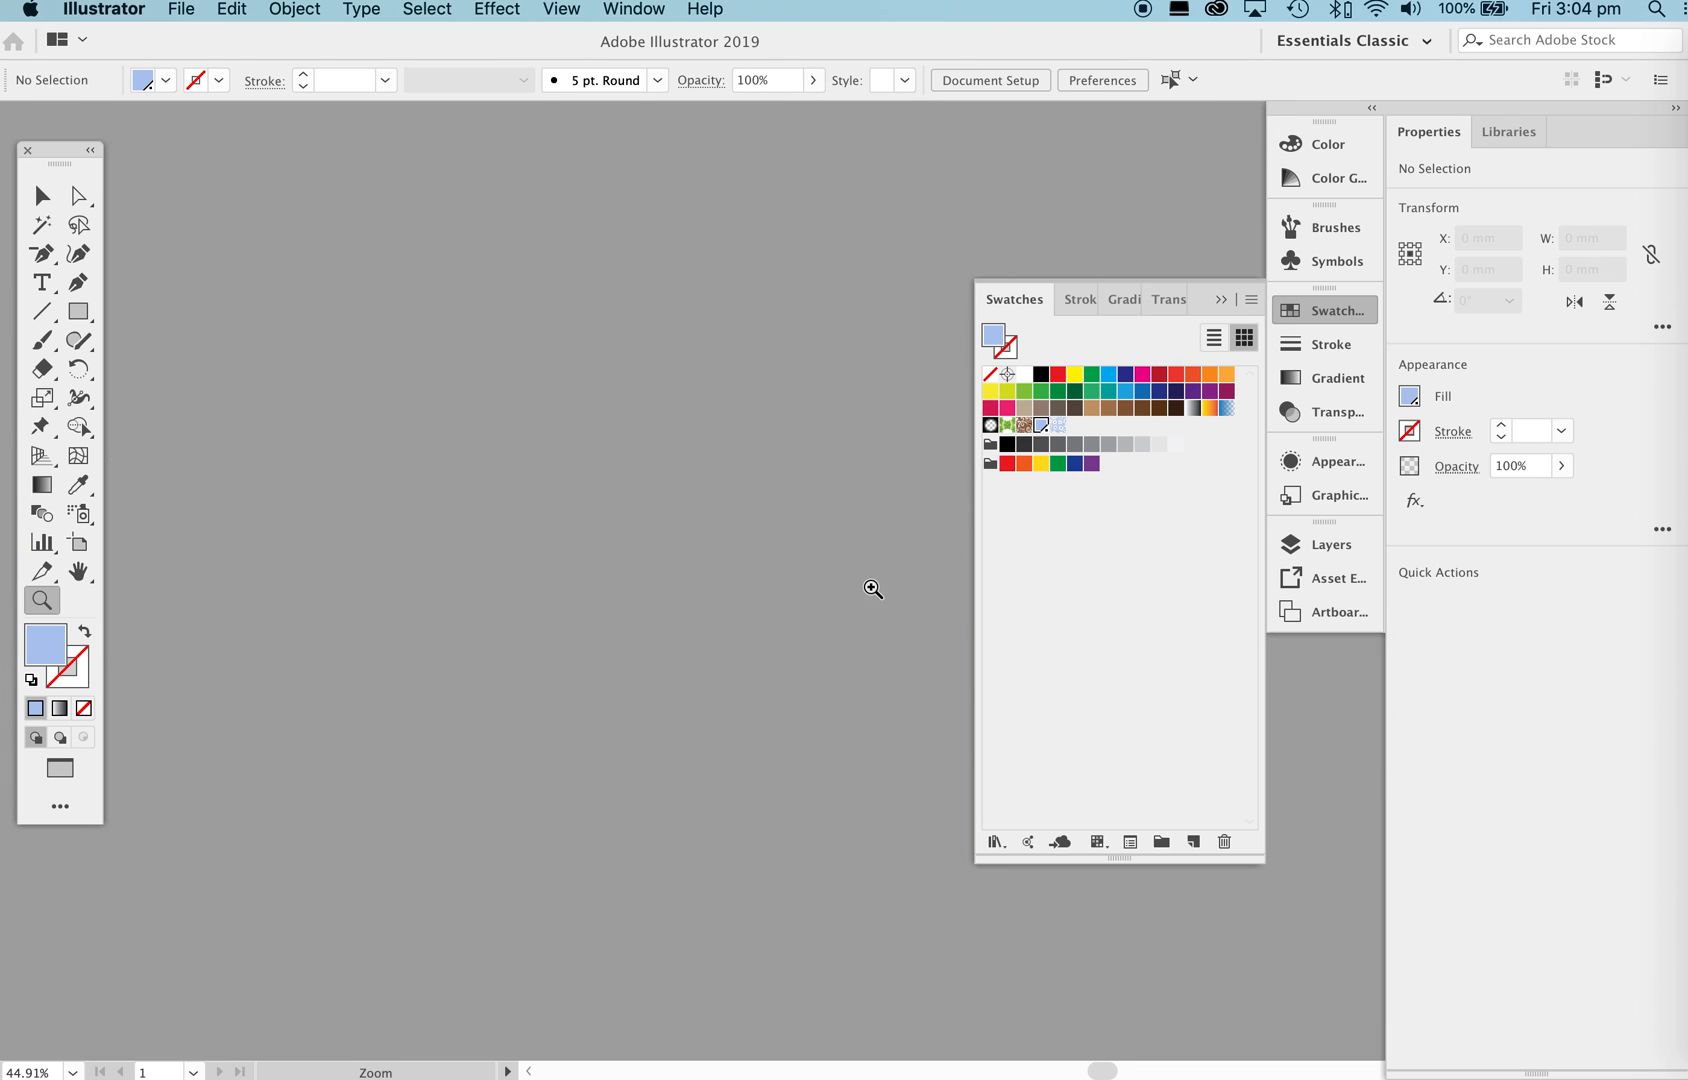
{"action": "key", "text": "m"}
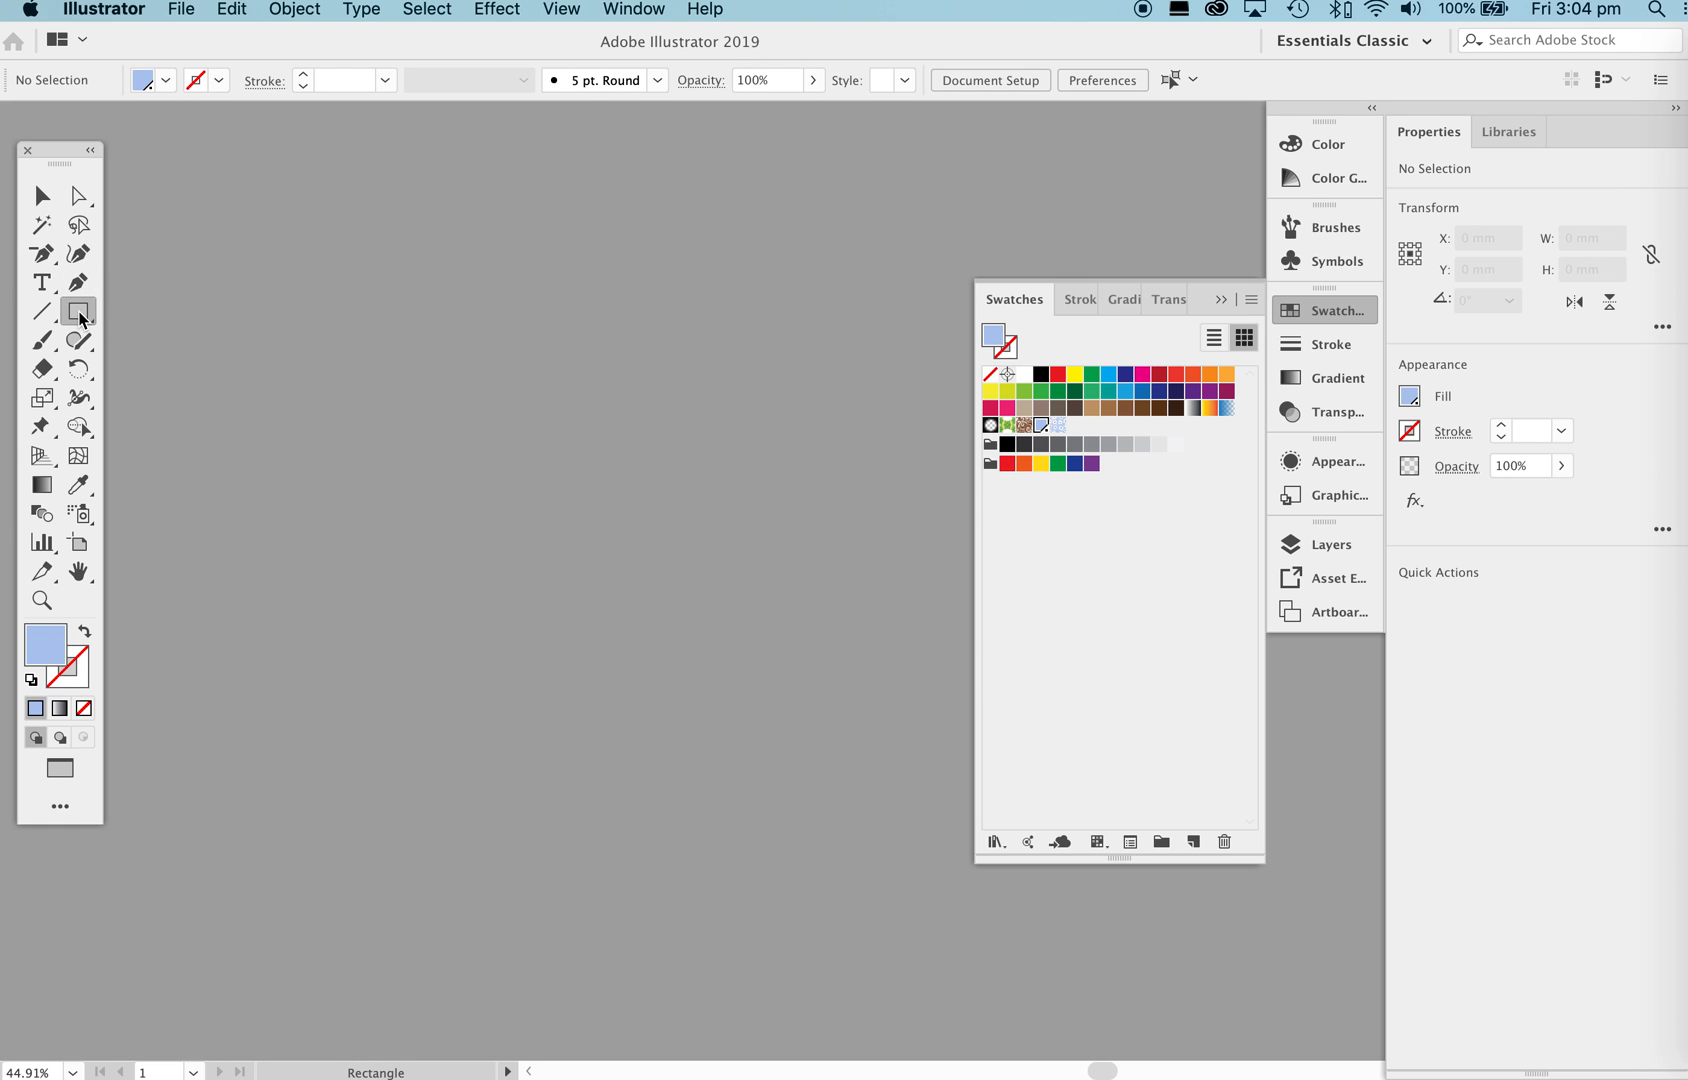
{"action": "left_click_drag", "start_coordinate": [174, 187], "coordinate": [1046, 1041]}
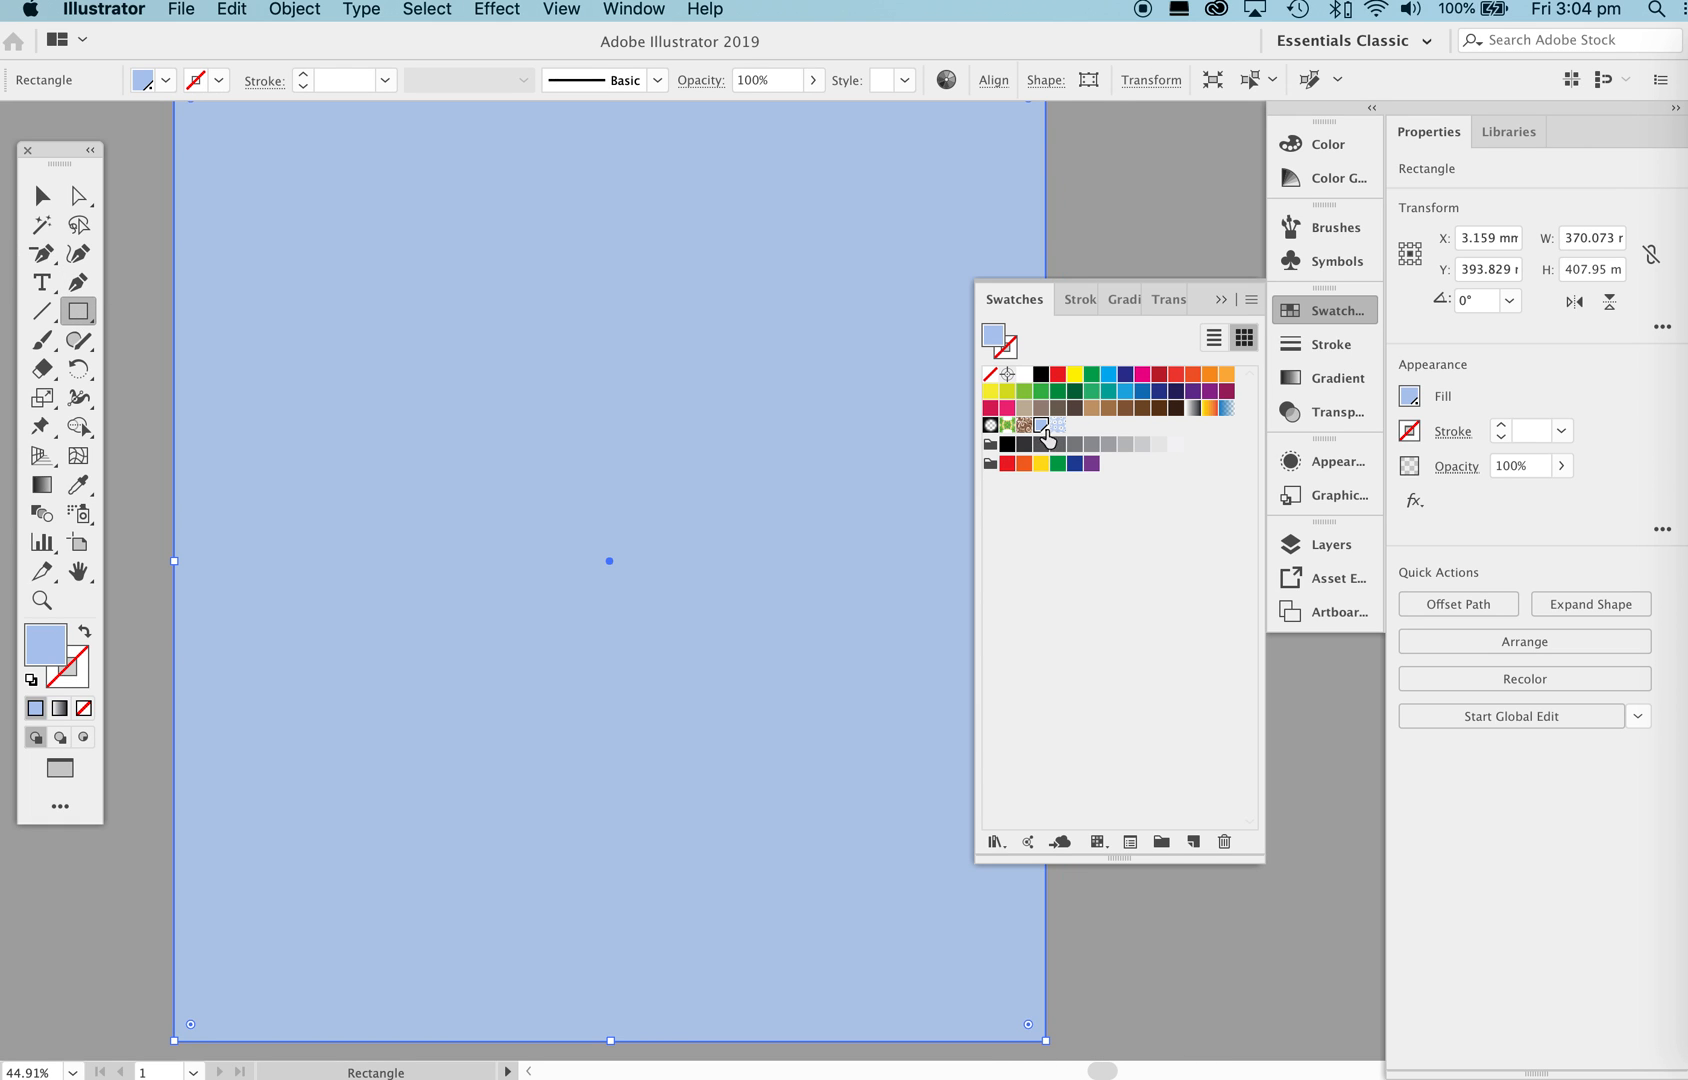
Fill the large rectangle with New Pattern Swatch 3, briefly switching to dark green for comparison, and put the swatches away.
{"action": "left_click", "coordinate": [1058, 427]}
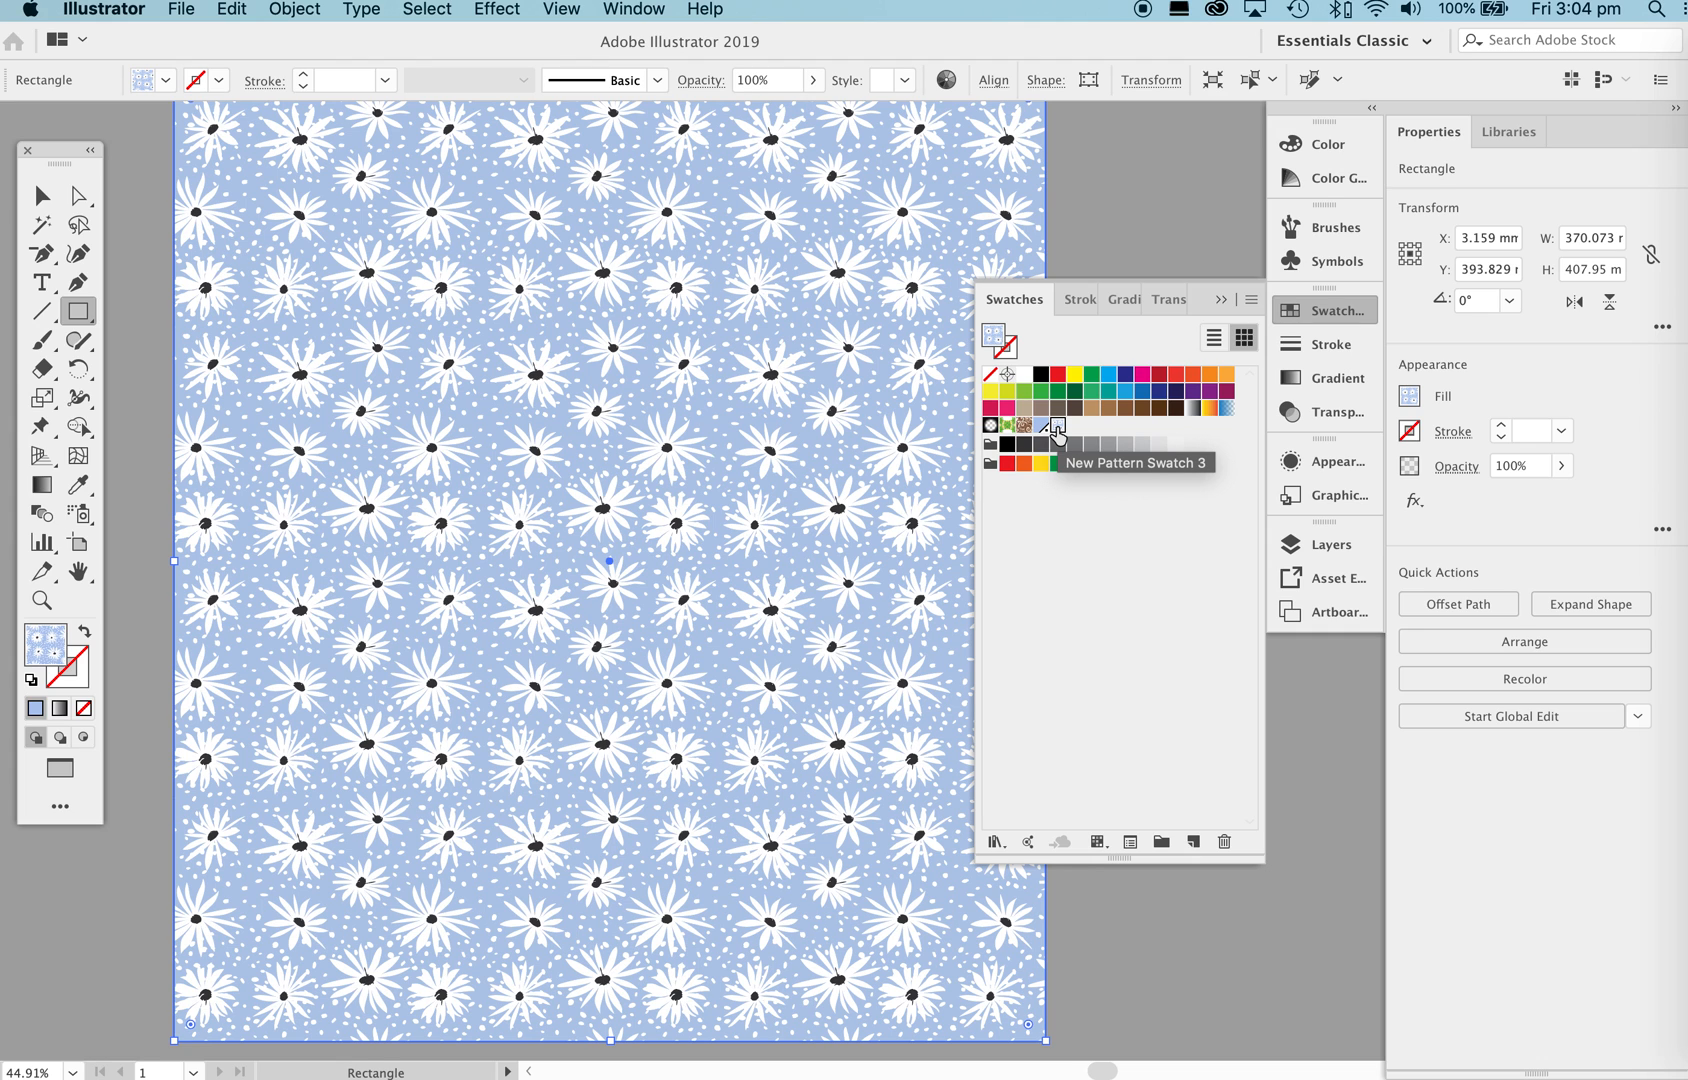
{"action": "left_click", "coordinate": [1074, 394]}
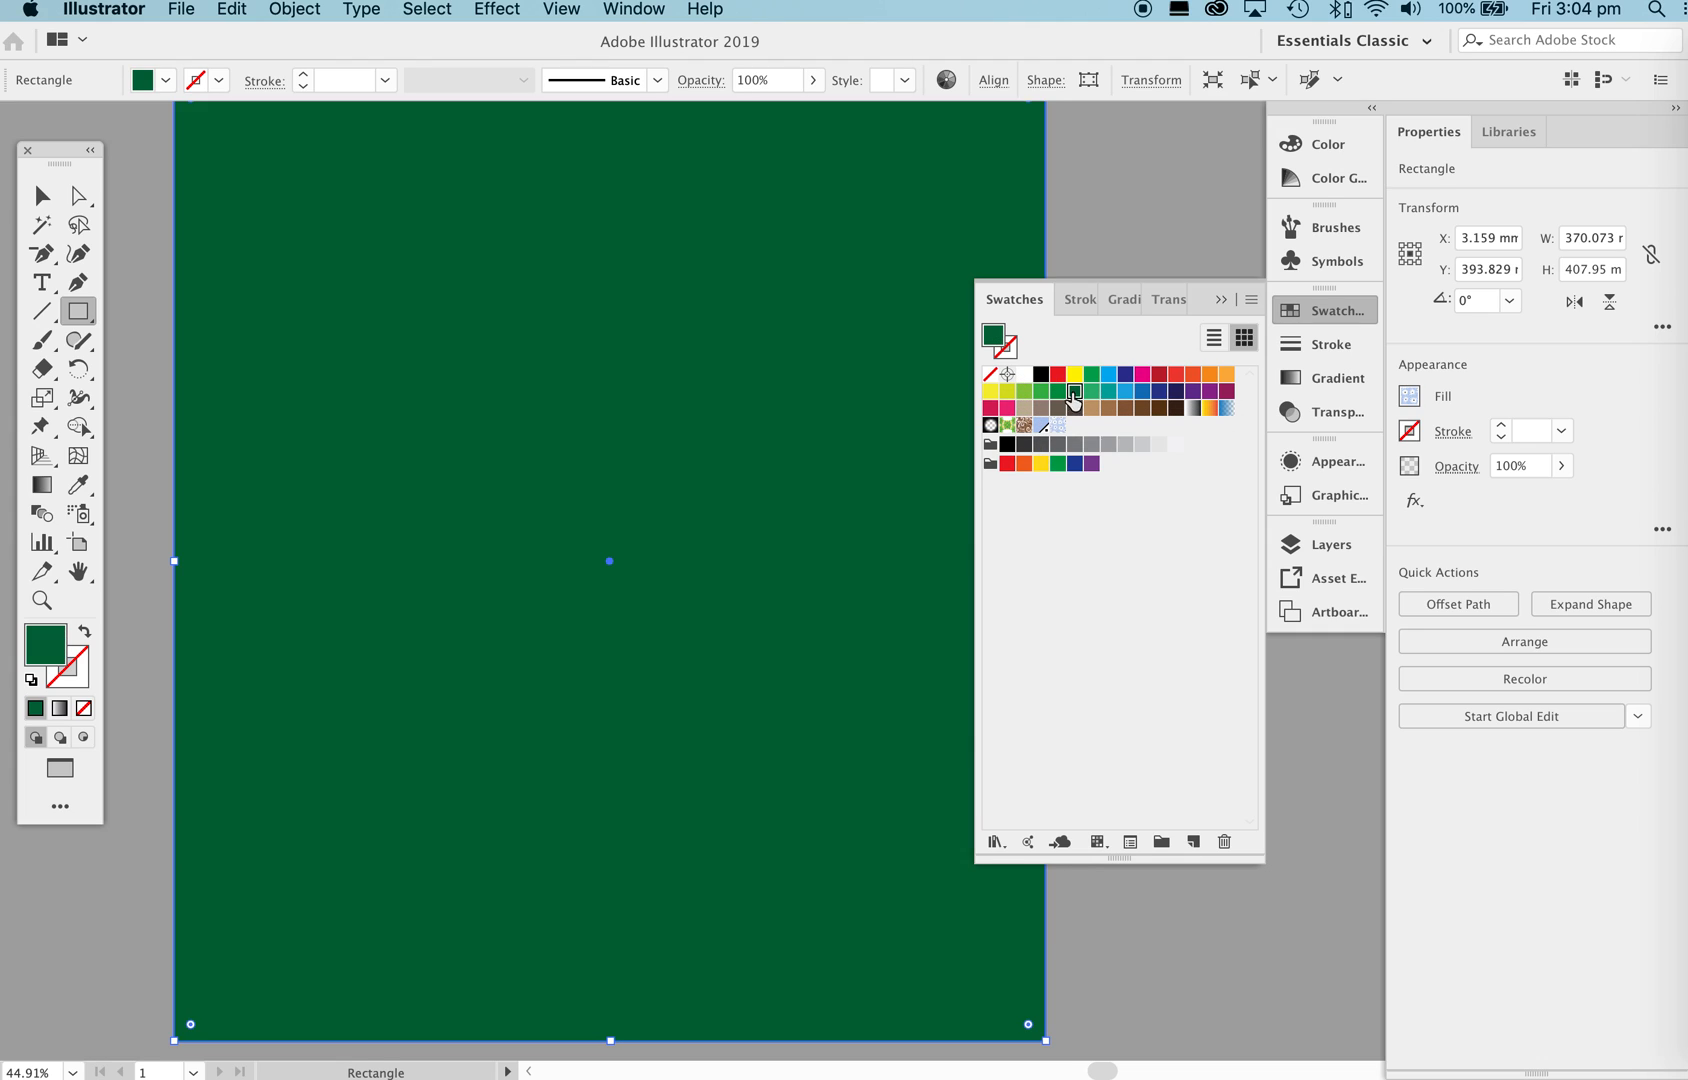
{"action": "left_click", "coordinate": [1056, 428]}
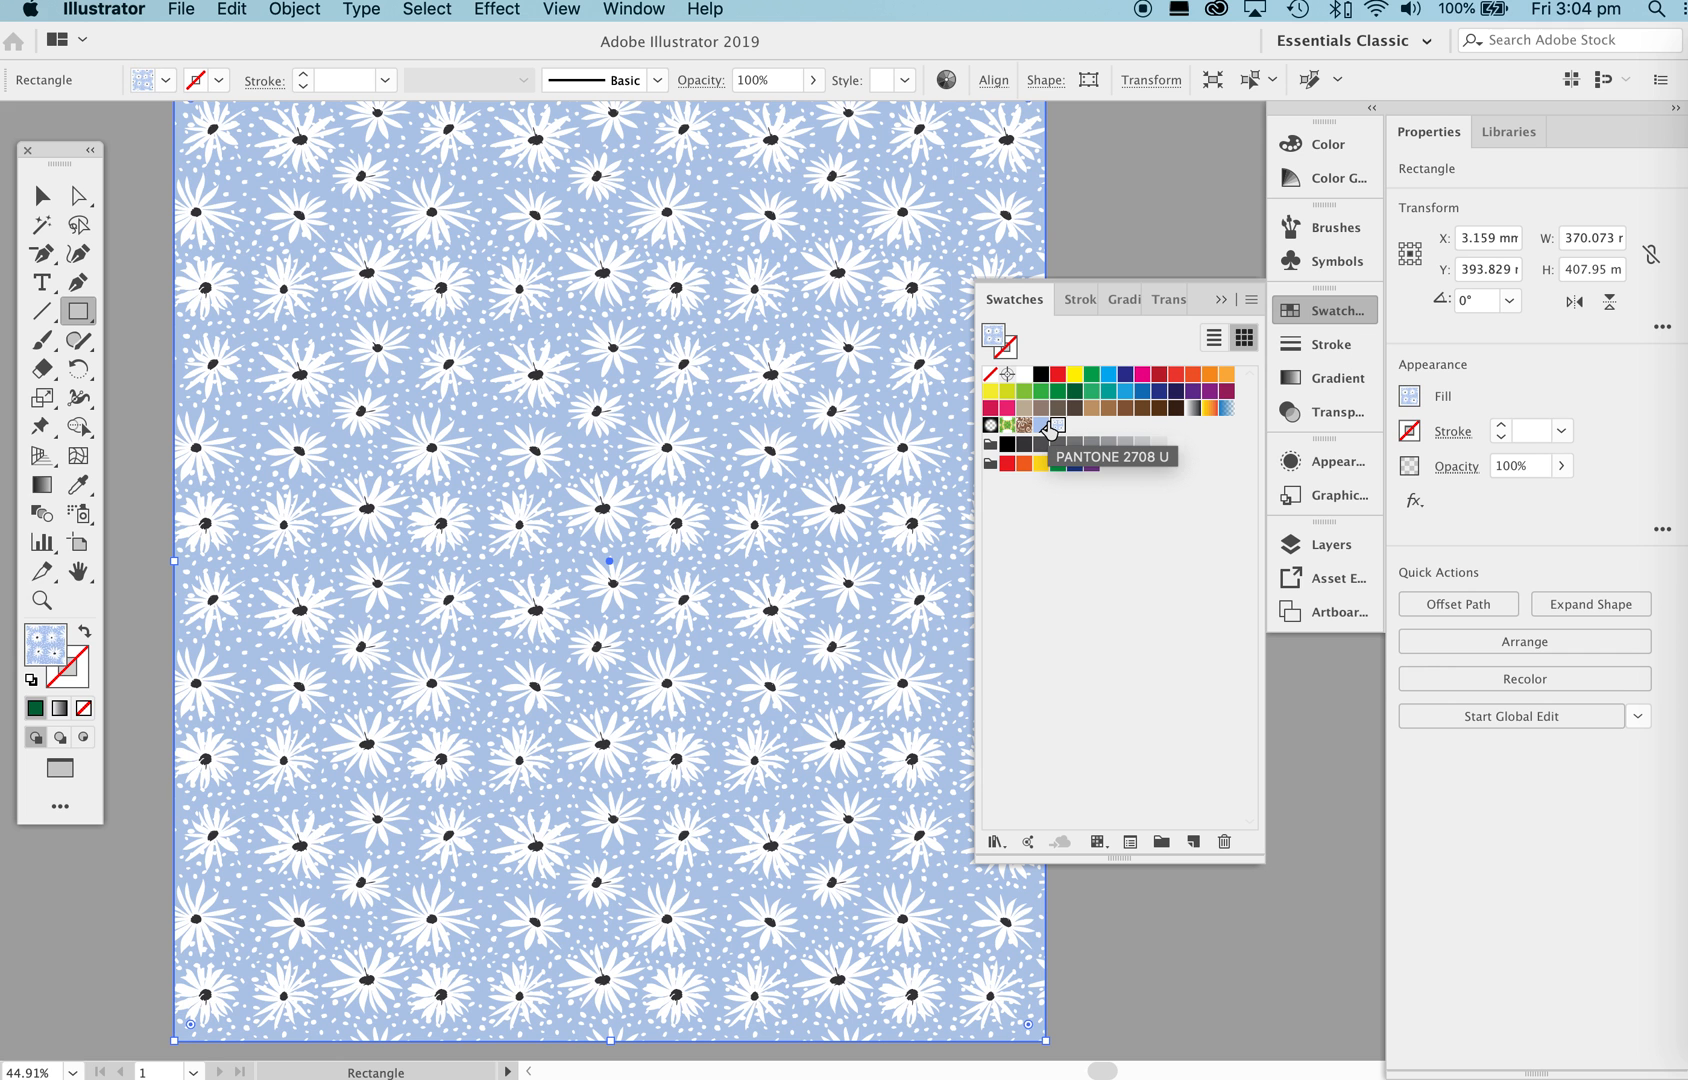
{"action": "left_click", "coordinate": [1223, 301]}
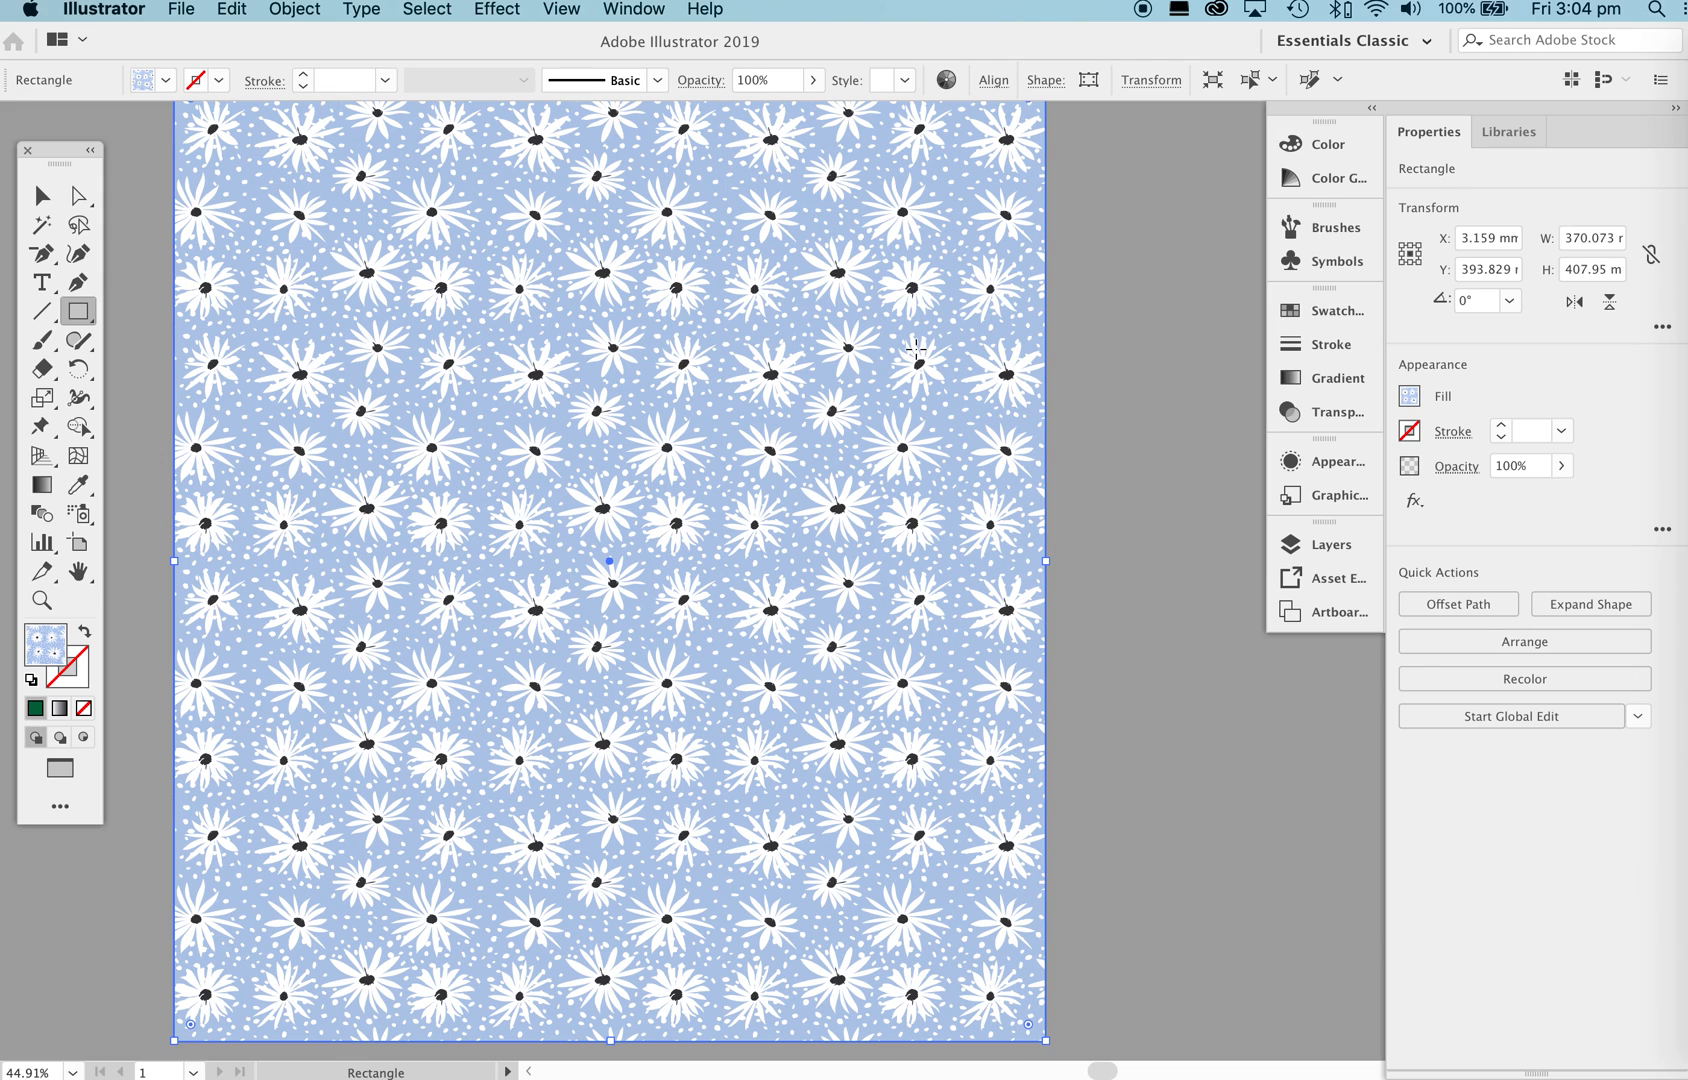
Shift the small top-edge daisy and its matching bottom-edge copy together about 3 mm to the left.
{"action": "left_click_drag", "start_coordinate": [720, 444], "coordinate": [840, 1025]}
{"action": "left_click_drag", "start_coordinate": [852, 475], "coordinate": [810, 660]}
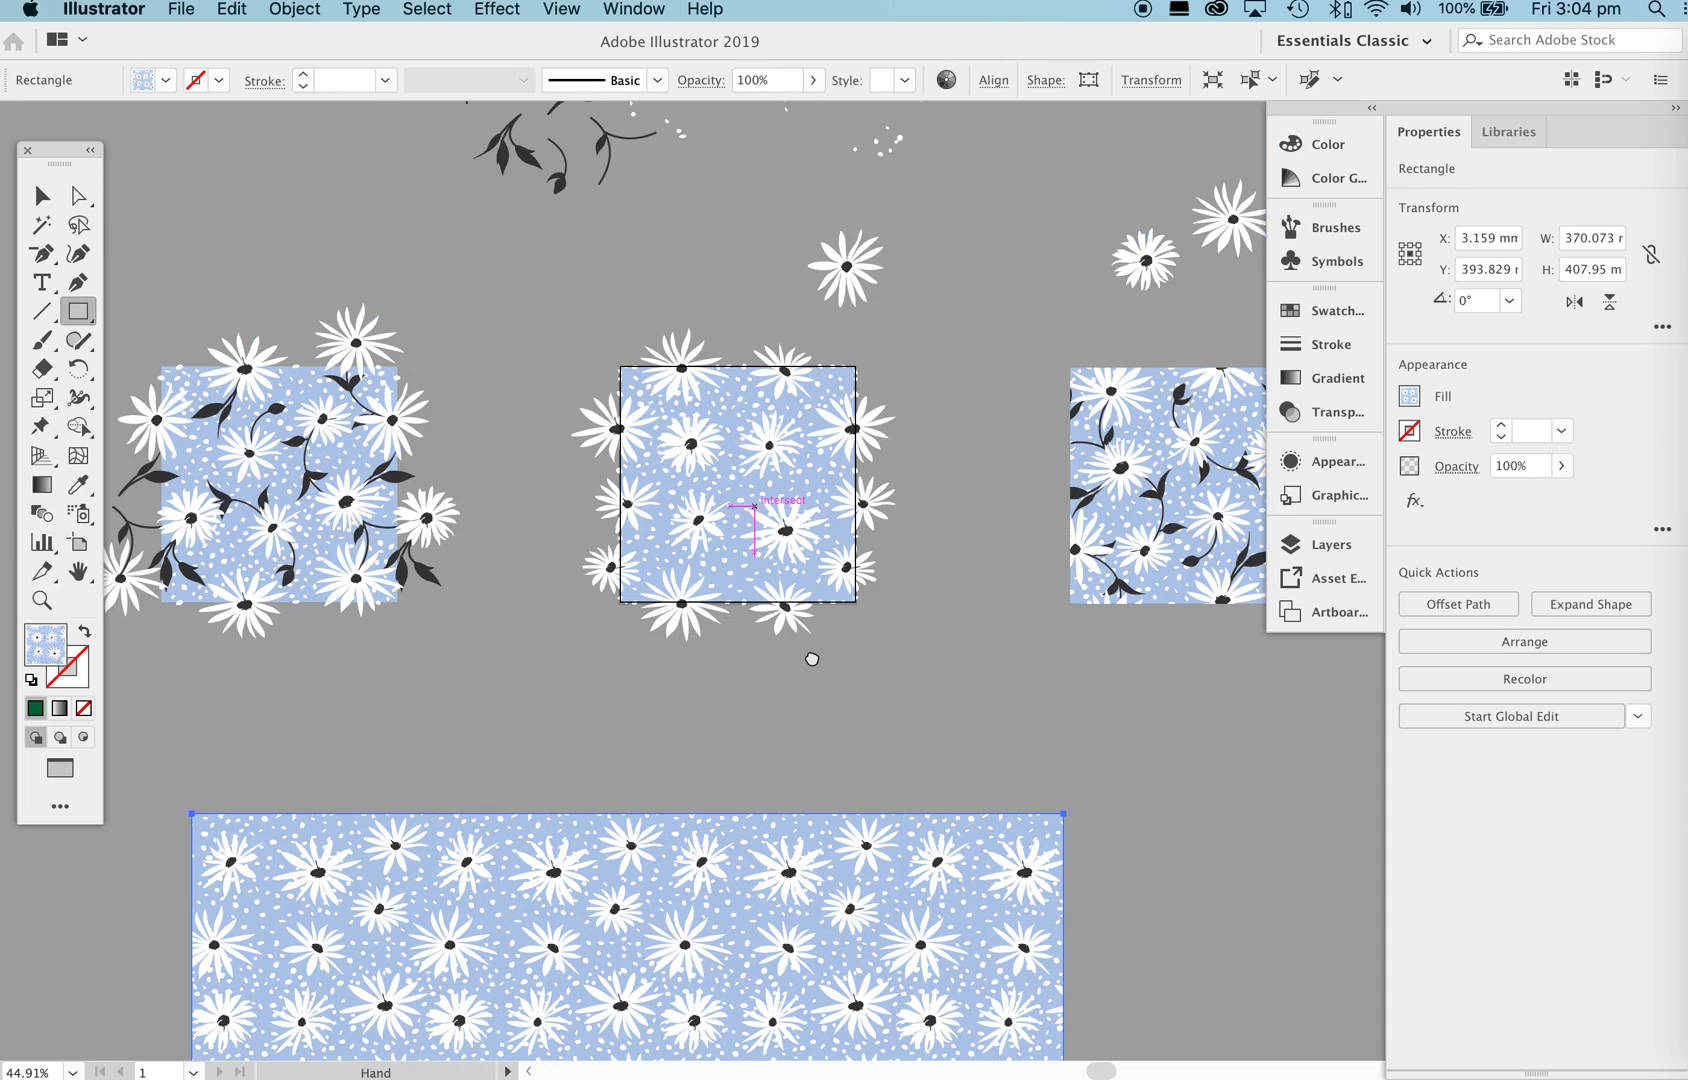
{"action": "key", "text": "z"}
{"action": "mouse_move", "coordinate": [787, 466]}
{"action": "left_mouse_down"}
{"action": "mouse_move", "coordinate": [862, 481]}
{"action": "mouse_move", "coordinate": [762, 485]}
{"action": "left_mouse_up"}
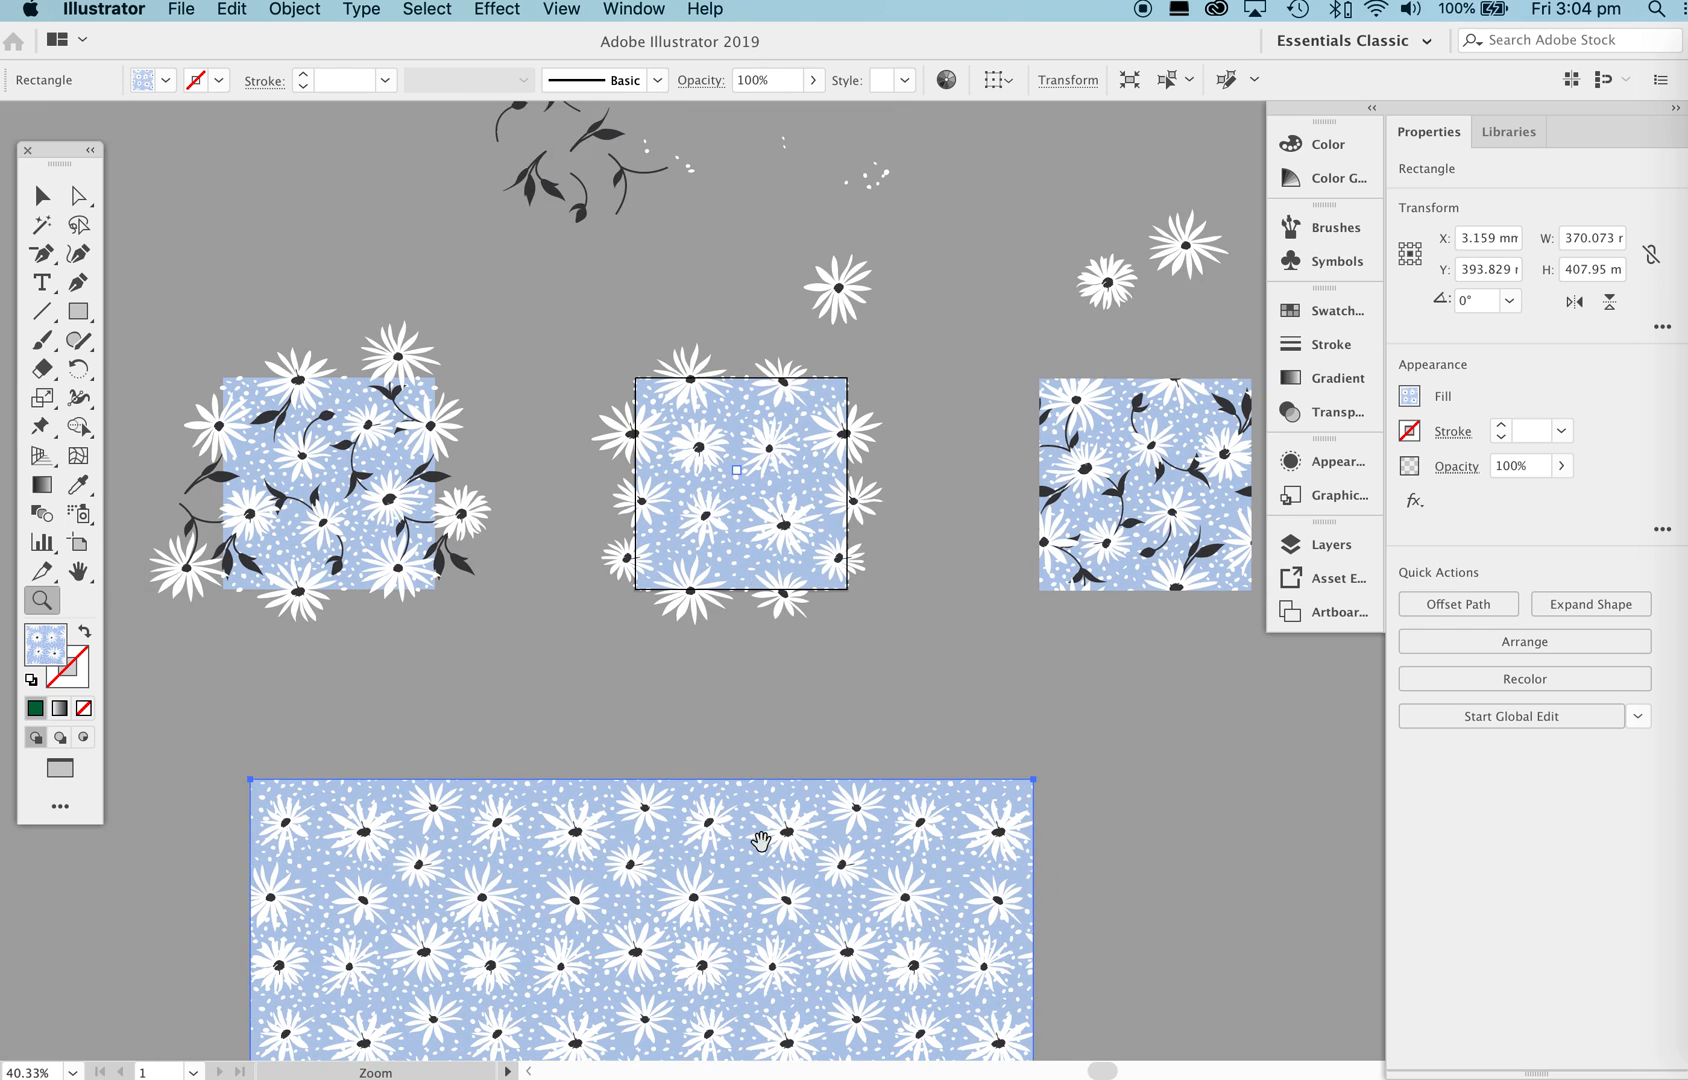
{"action": "left_click_drag", "start_coordinate": [760, 868], "coordinate": [782, 502]}
{"action": "left_click_drag", "start_coordinate": [638, 745], "coordinate": [565, 869]}
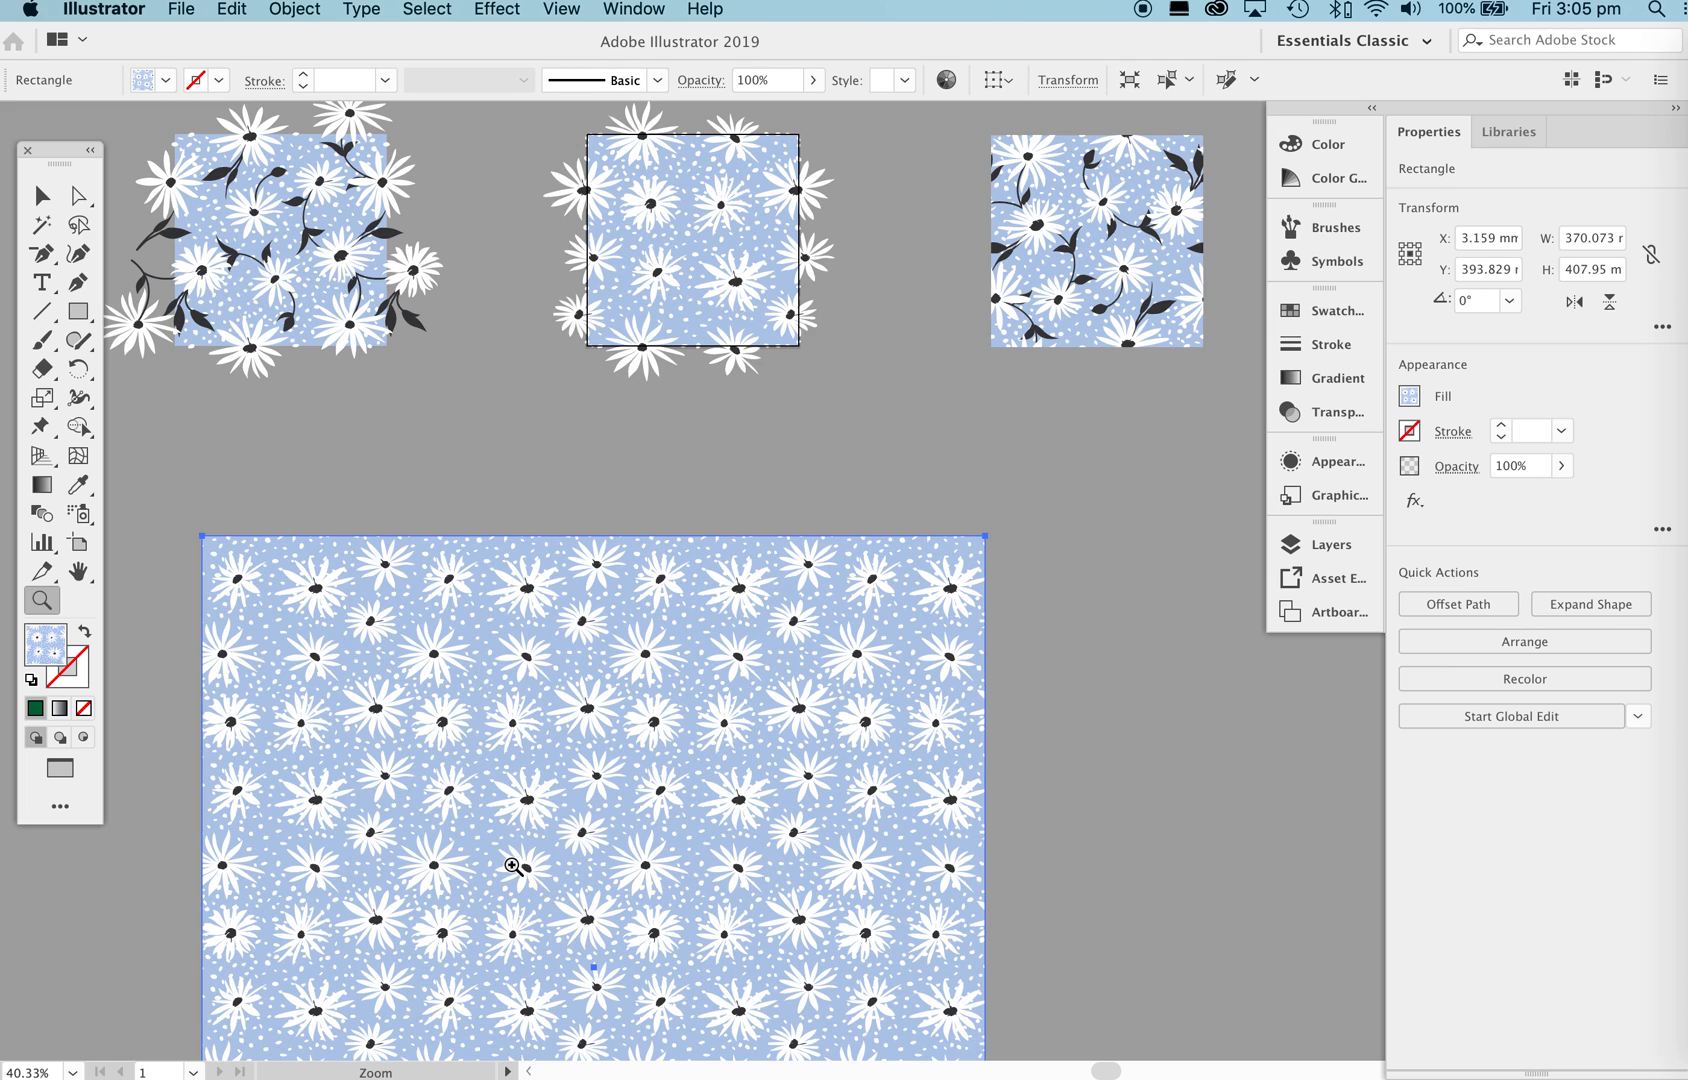
{"action": "key", "text": "v"}
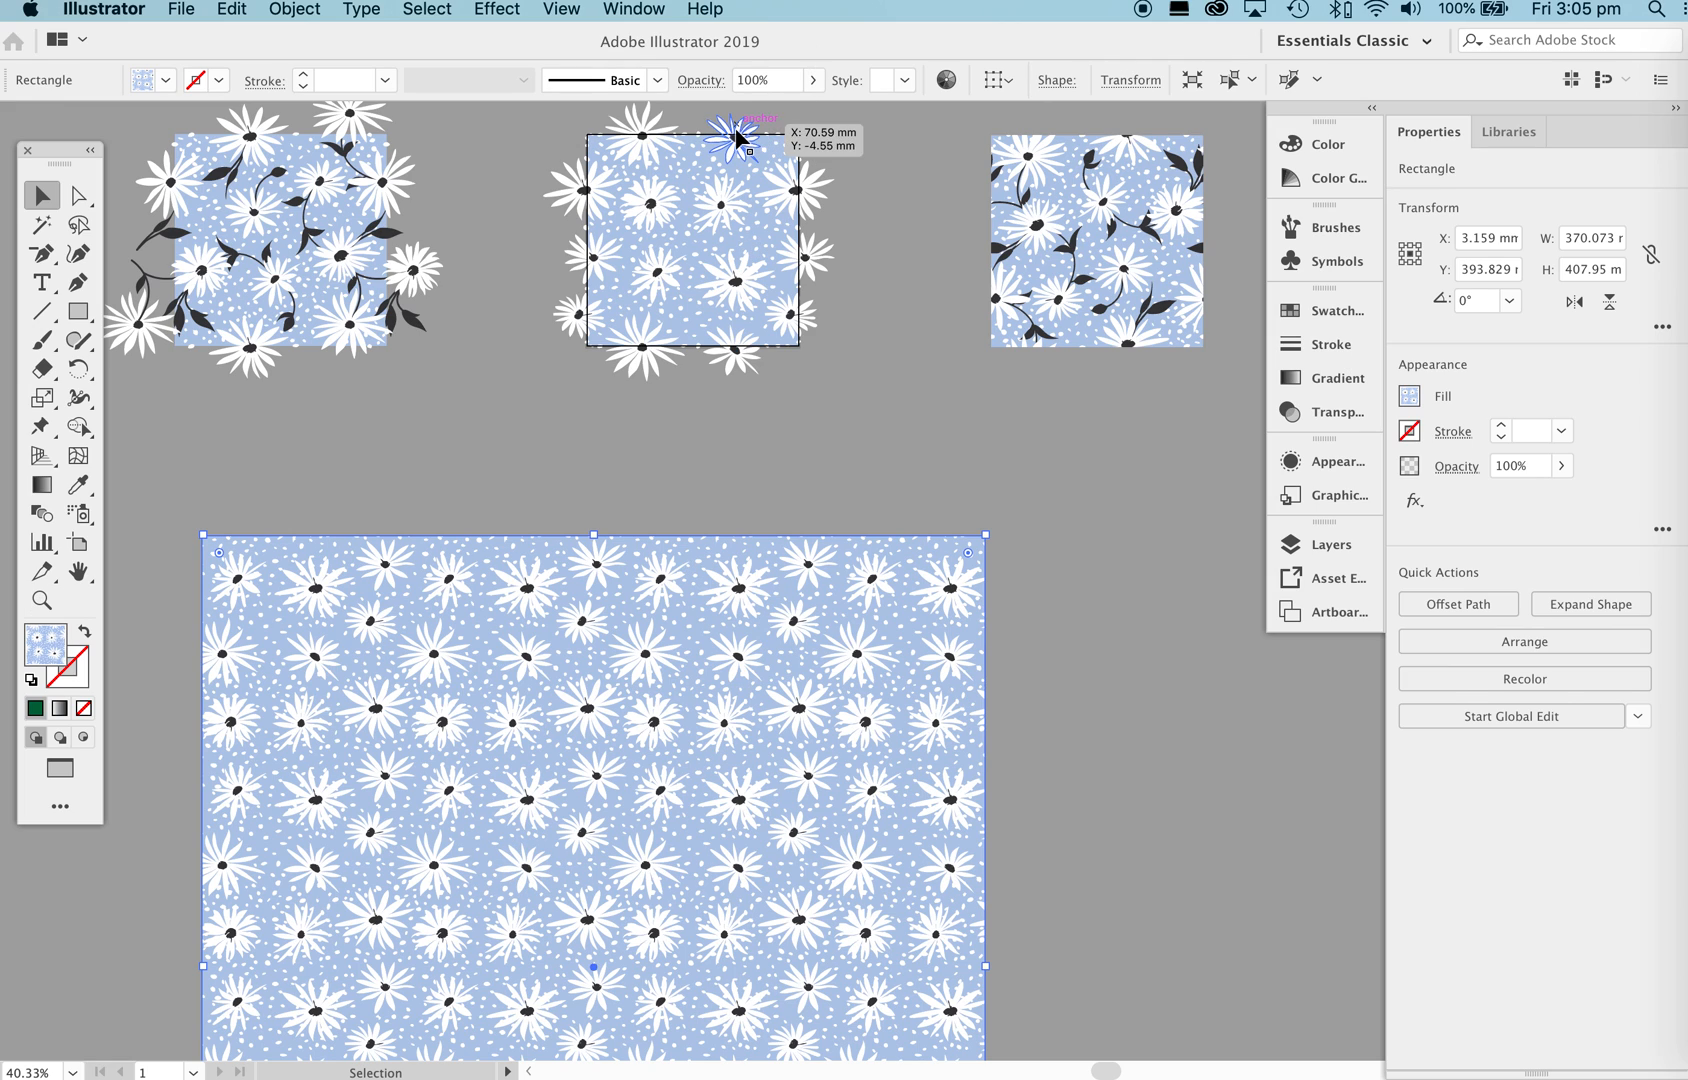
{"action": "left_click", "coordinate": [765, 140]}
{"action": "left_click", "coordinate": [738, 355], "text": "shift"}
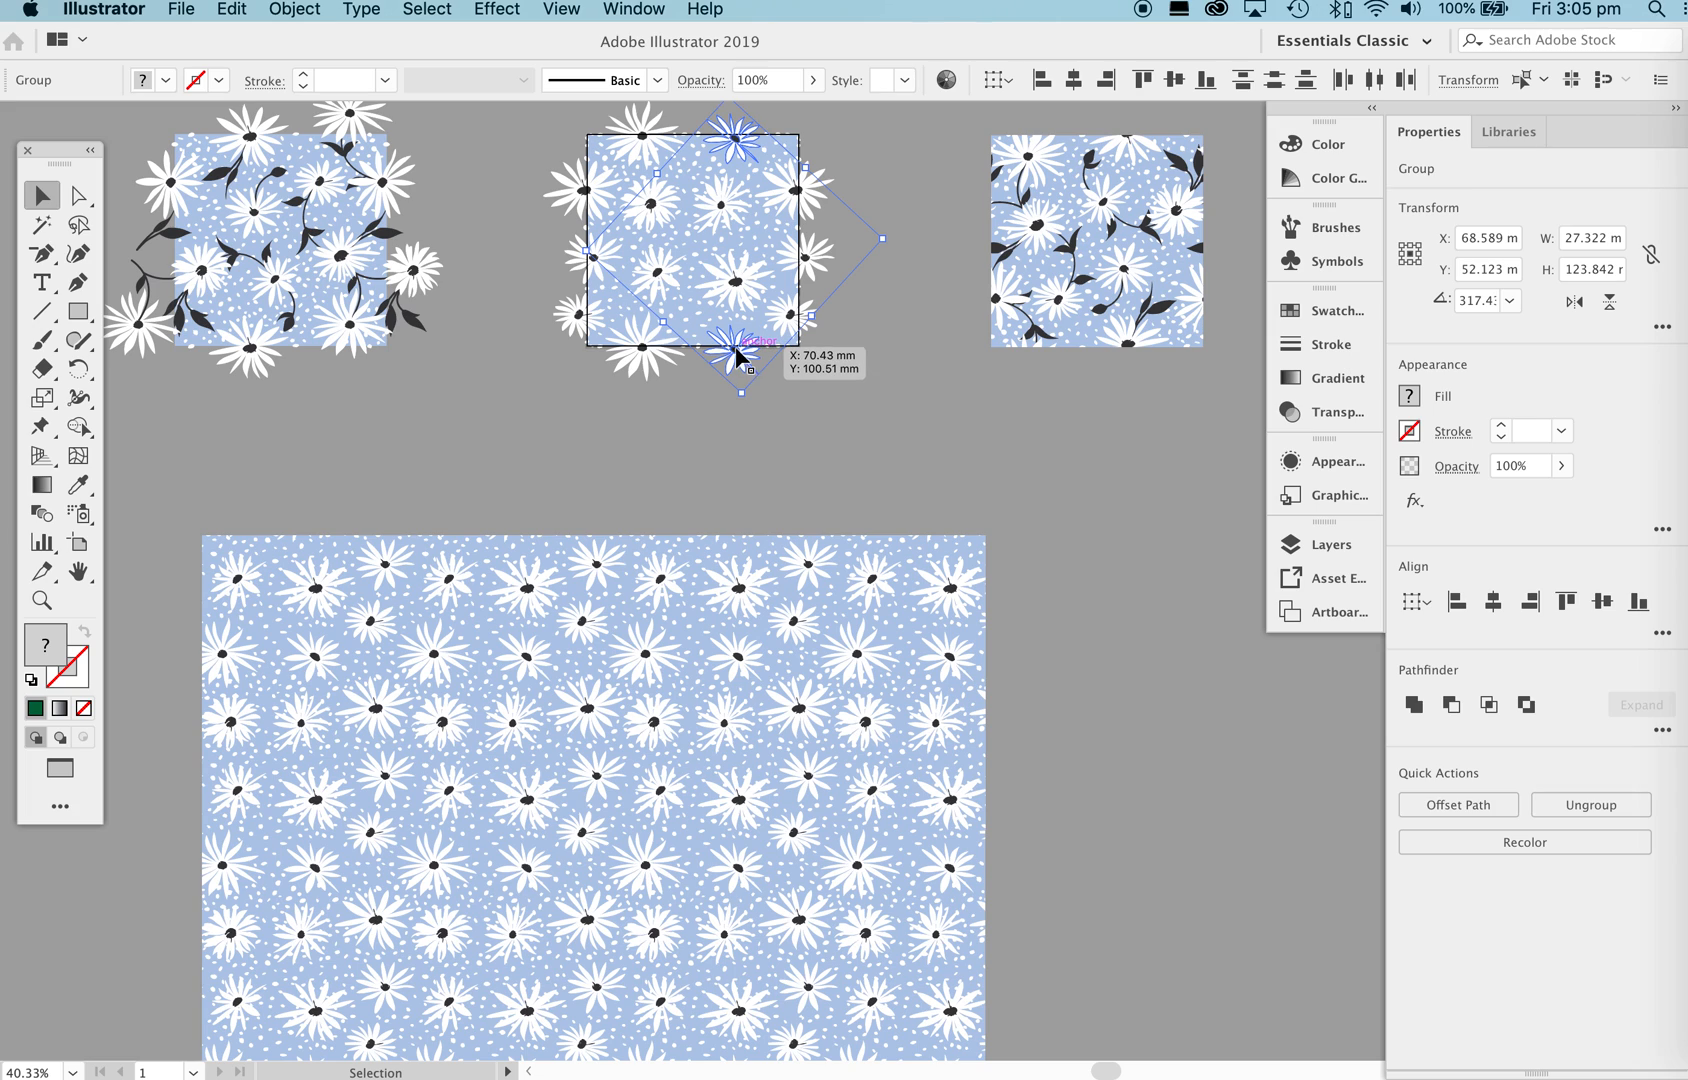
{"action": "left_click_drag", "start_coordinate": [735, 357], "coordinate": [728, 357]}
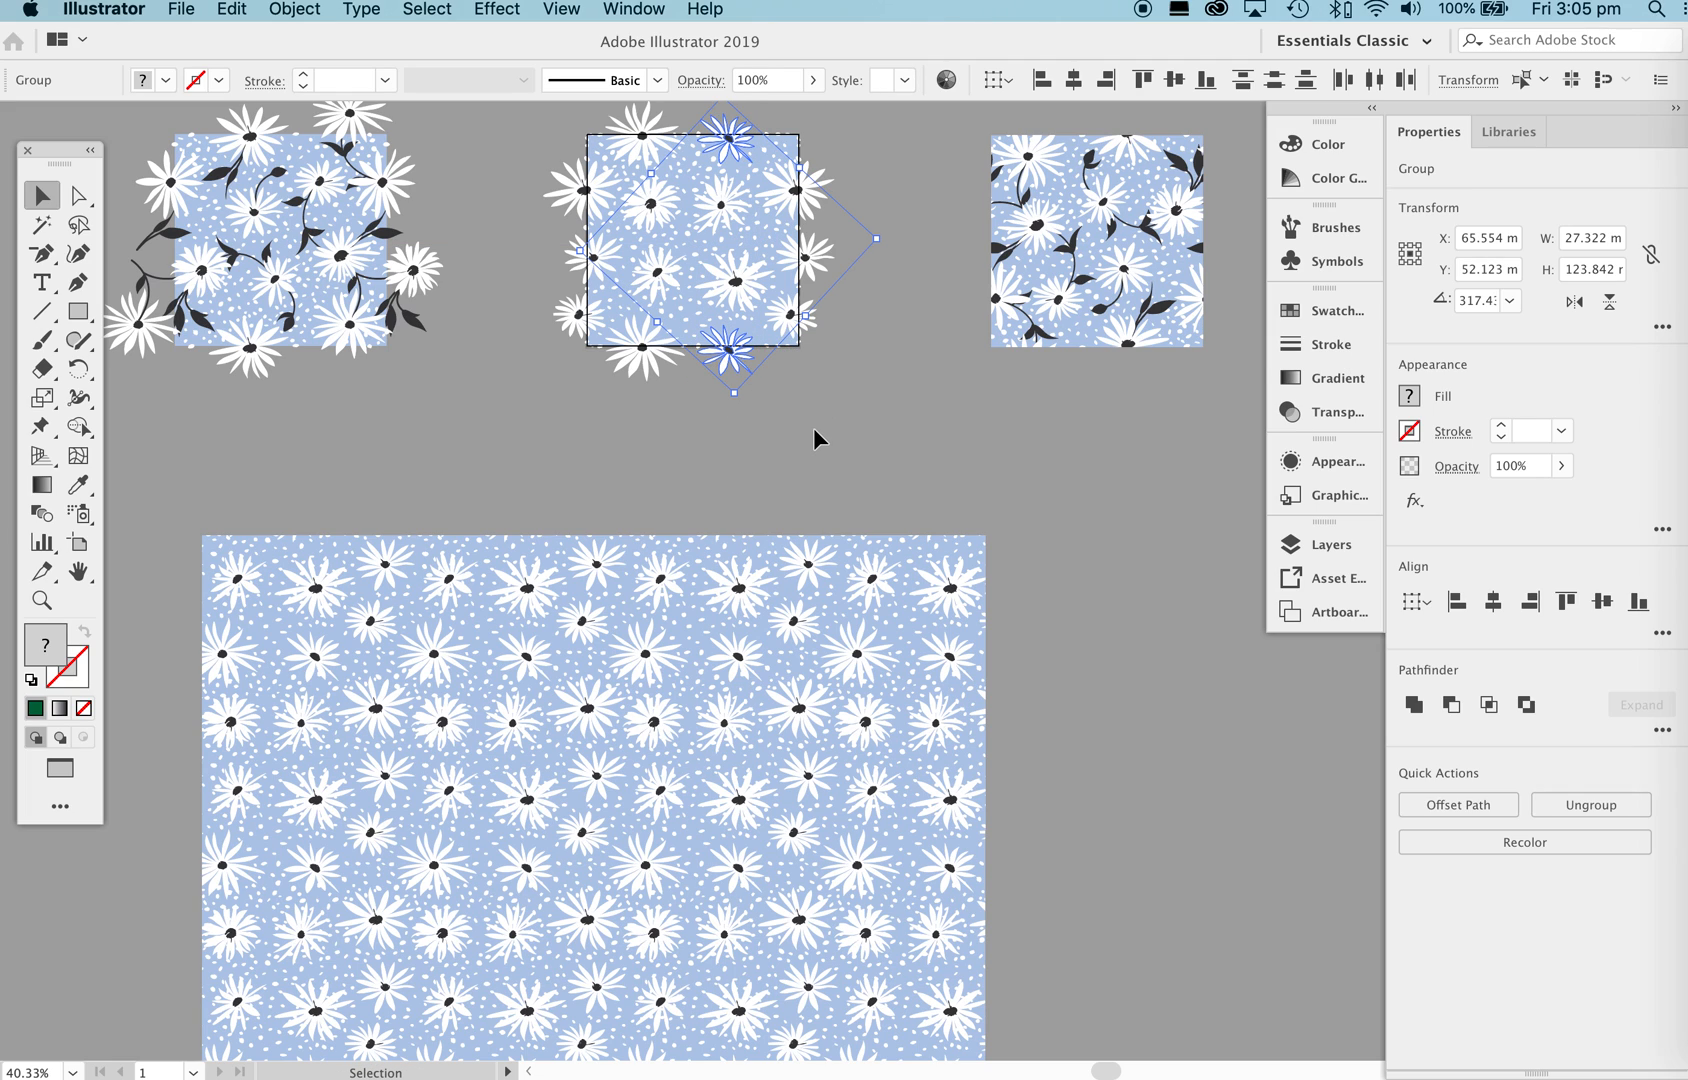
{"action": "left_click", "coordinate": [838, 432]}
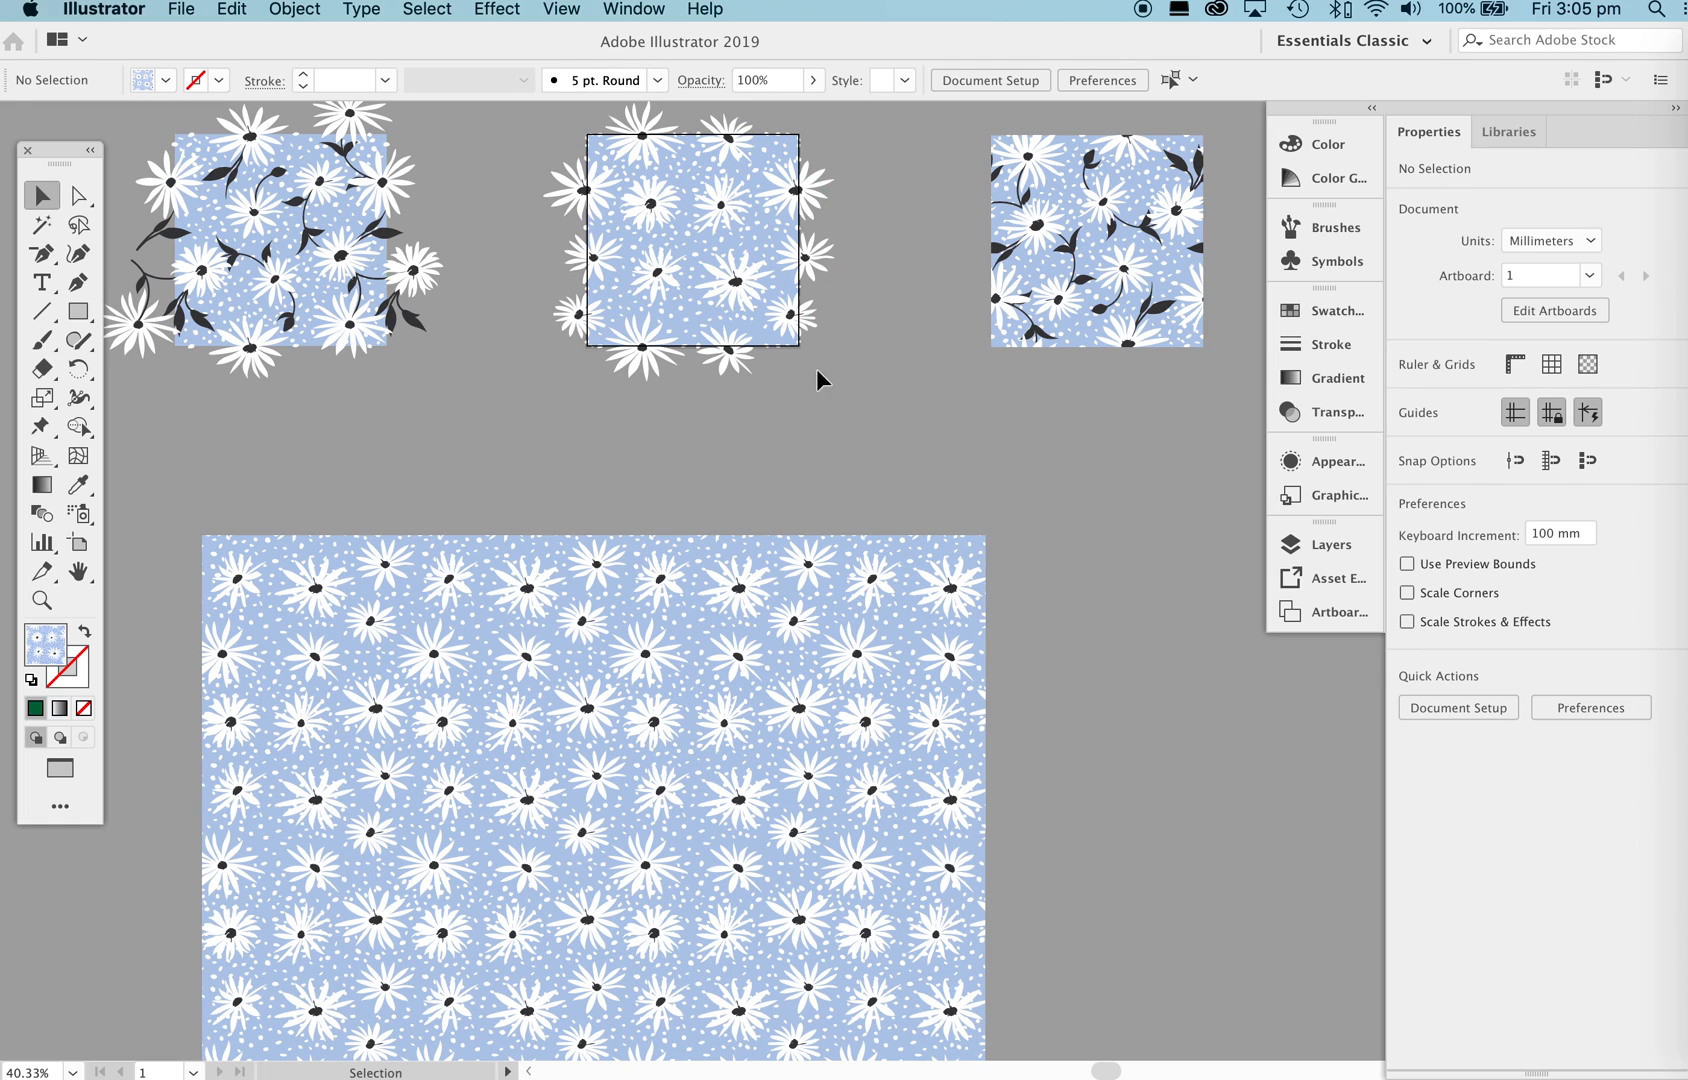
Shrink the upper-left inner daisy to about 26.8 mm wide and nudge it slightly right.
{"action": "left_click", "coordinate": [648, 200]}
{"action": "mouse_move", "coordinate": [686, 177]}
{"action": "left_mouse_down"}
{"action": "mouse_move", "coordinate": [695, 165]}
{"action": "mouse_move", "coordinate": [678, 178]}
{"action": "left_mouse_up"}
{"action": "left_click_drag", "start_coordinate": [645, 210], "coordinate": [665, 206]}
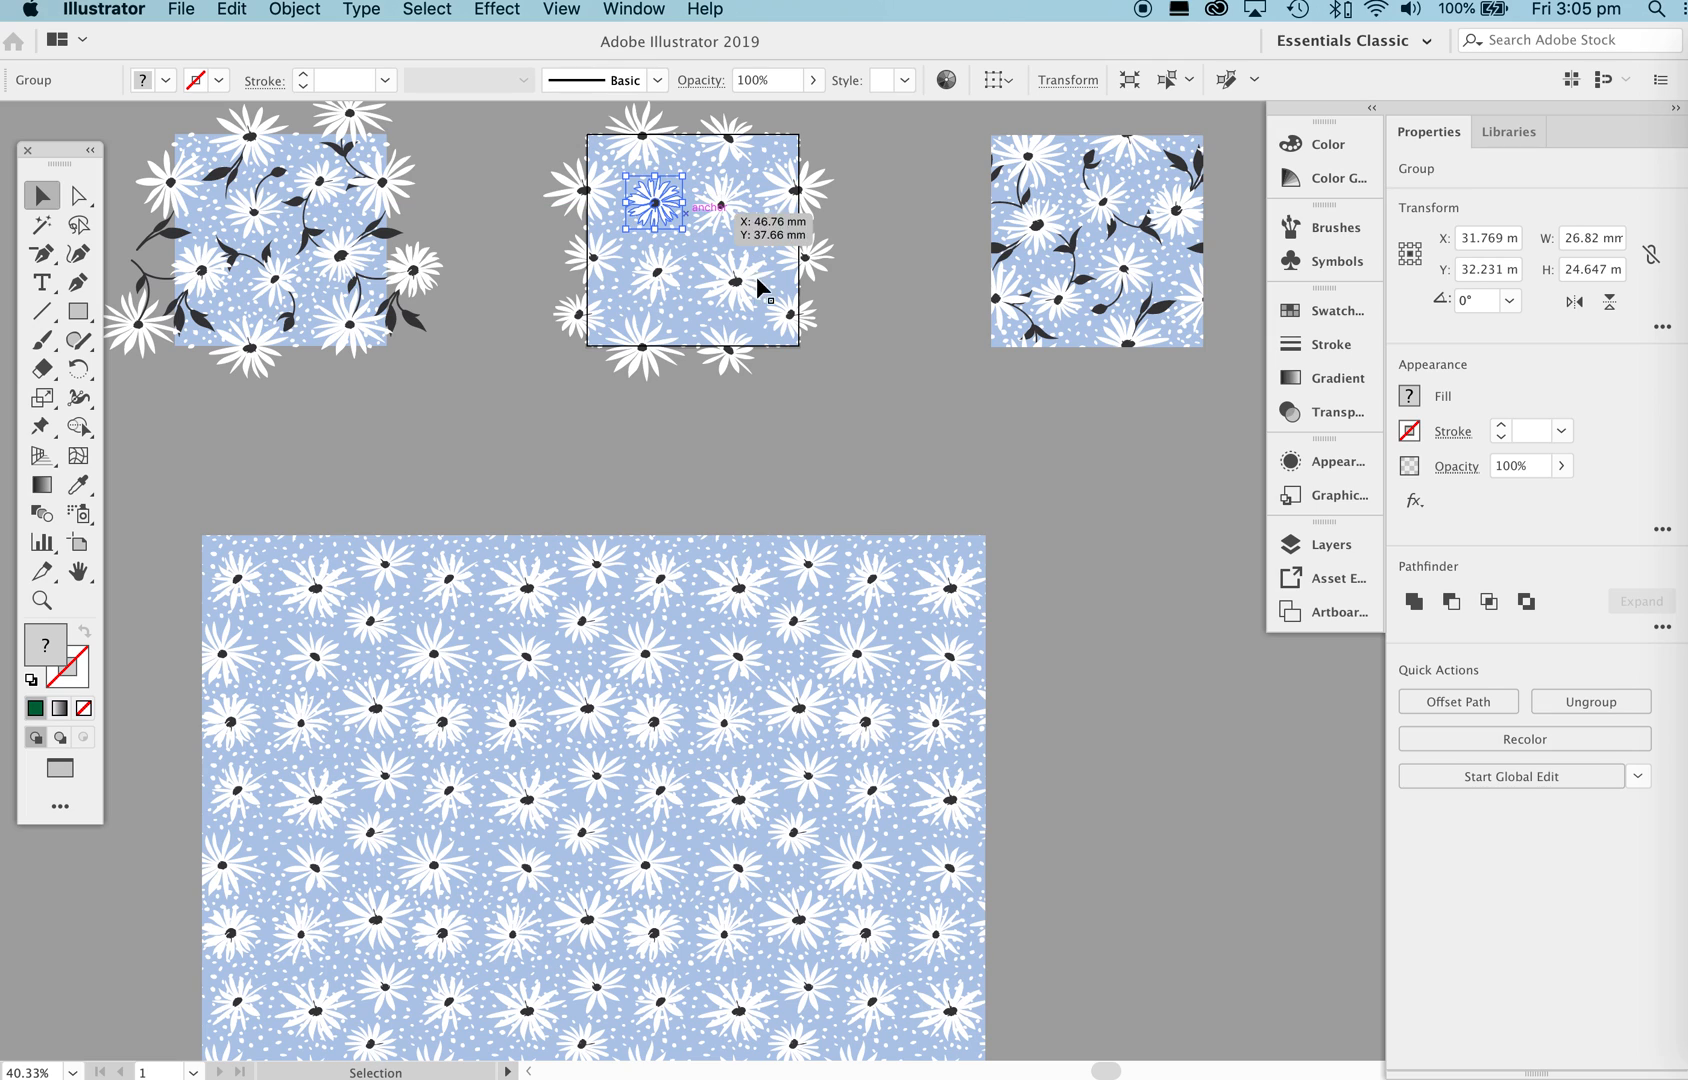
{"action": "left_click", "coordinate": [848, 437]}
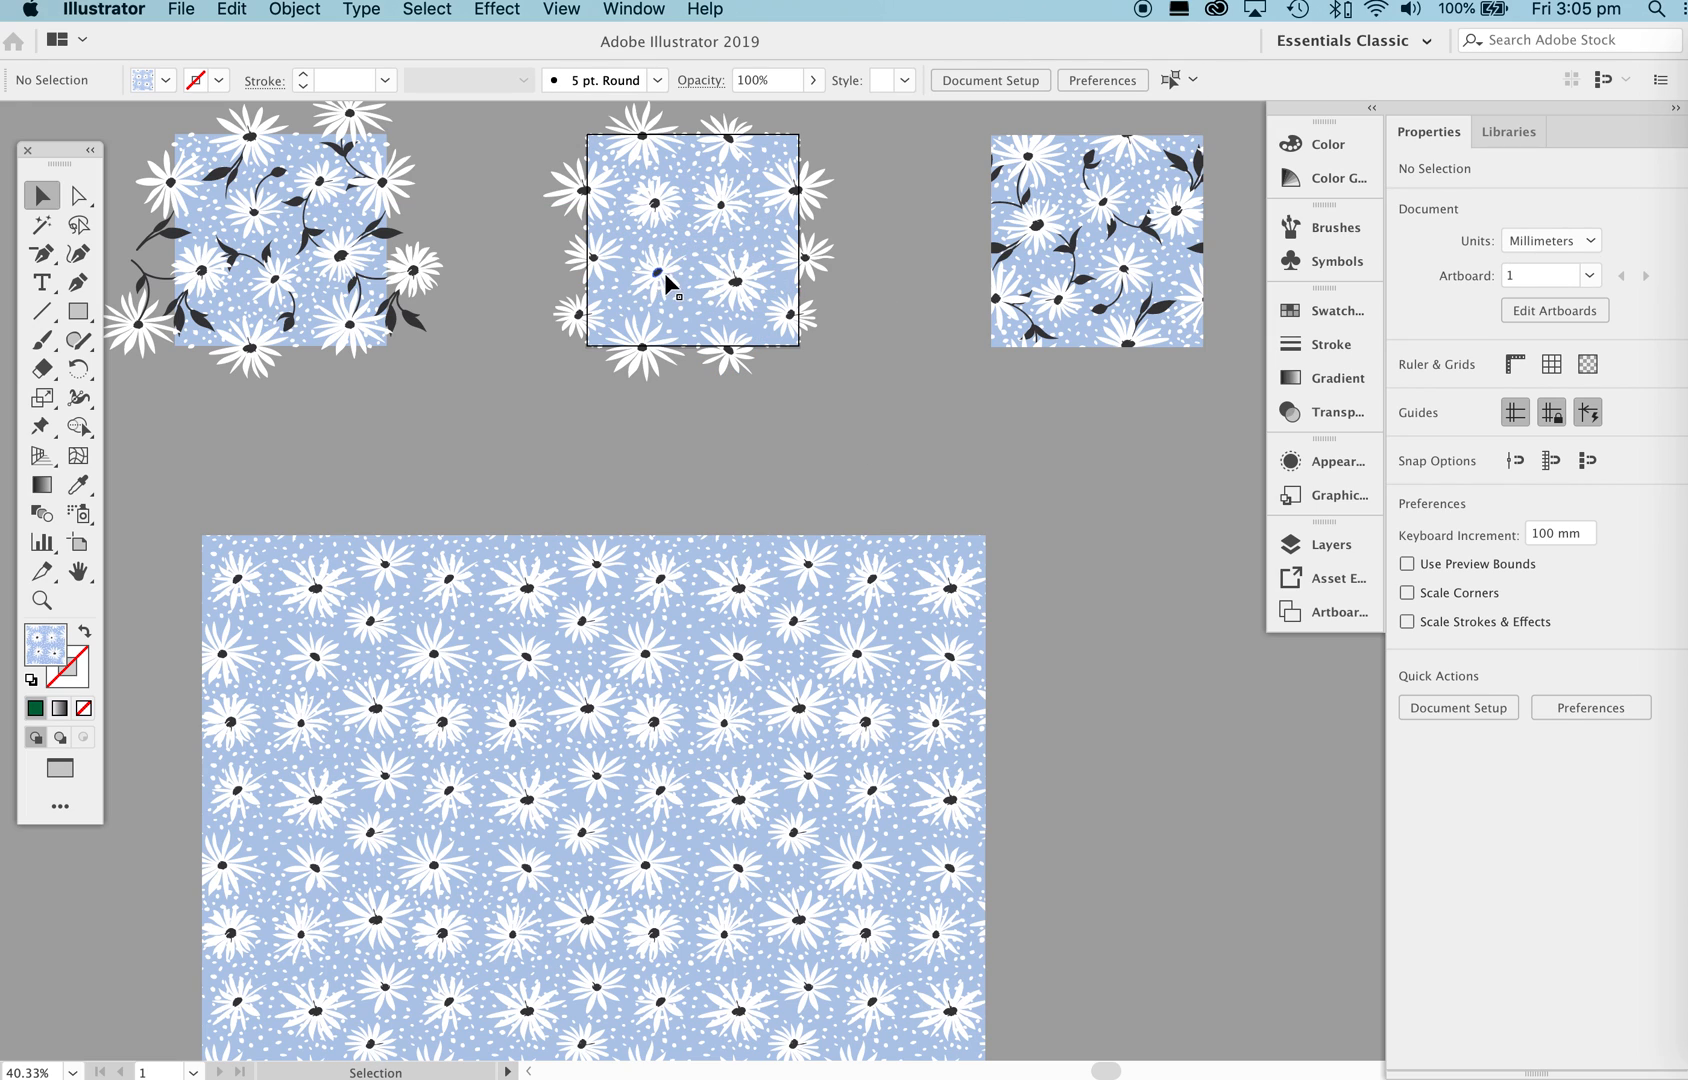
Nudge the lower-right inner daisy slightly upward and save the revised middle tile as a new pattern swatch.
{"action": "left_click_drag", "start_coordinate": [735, 288], "coordinate": [735, 276]}
{"action": "left_click", "coordinate": [921, 347]}
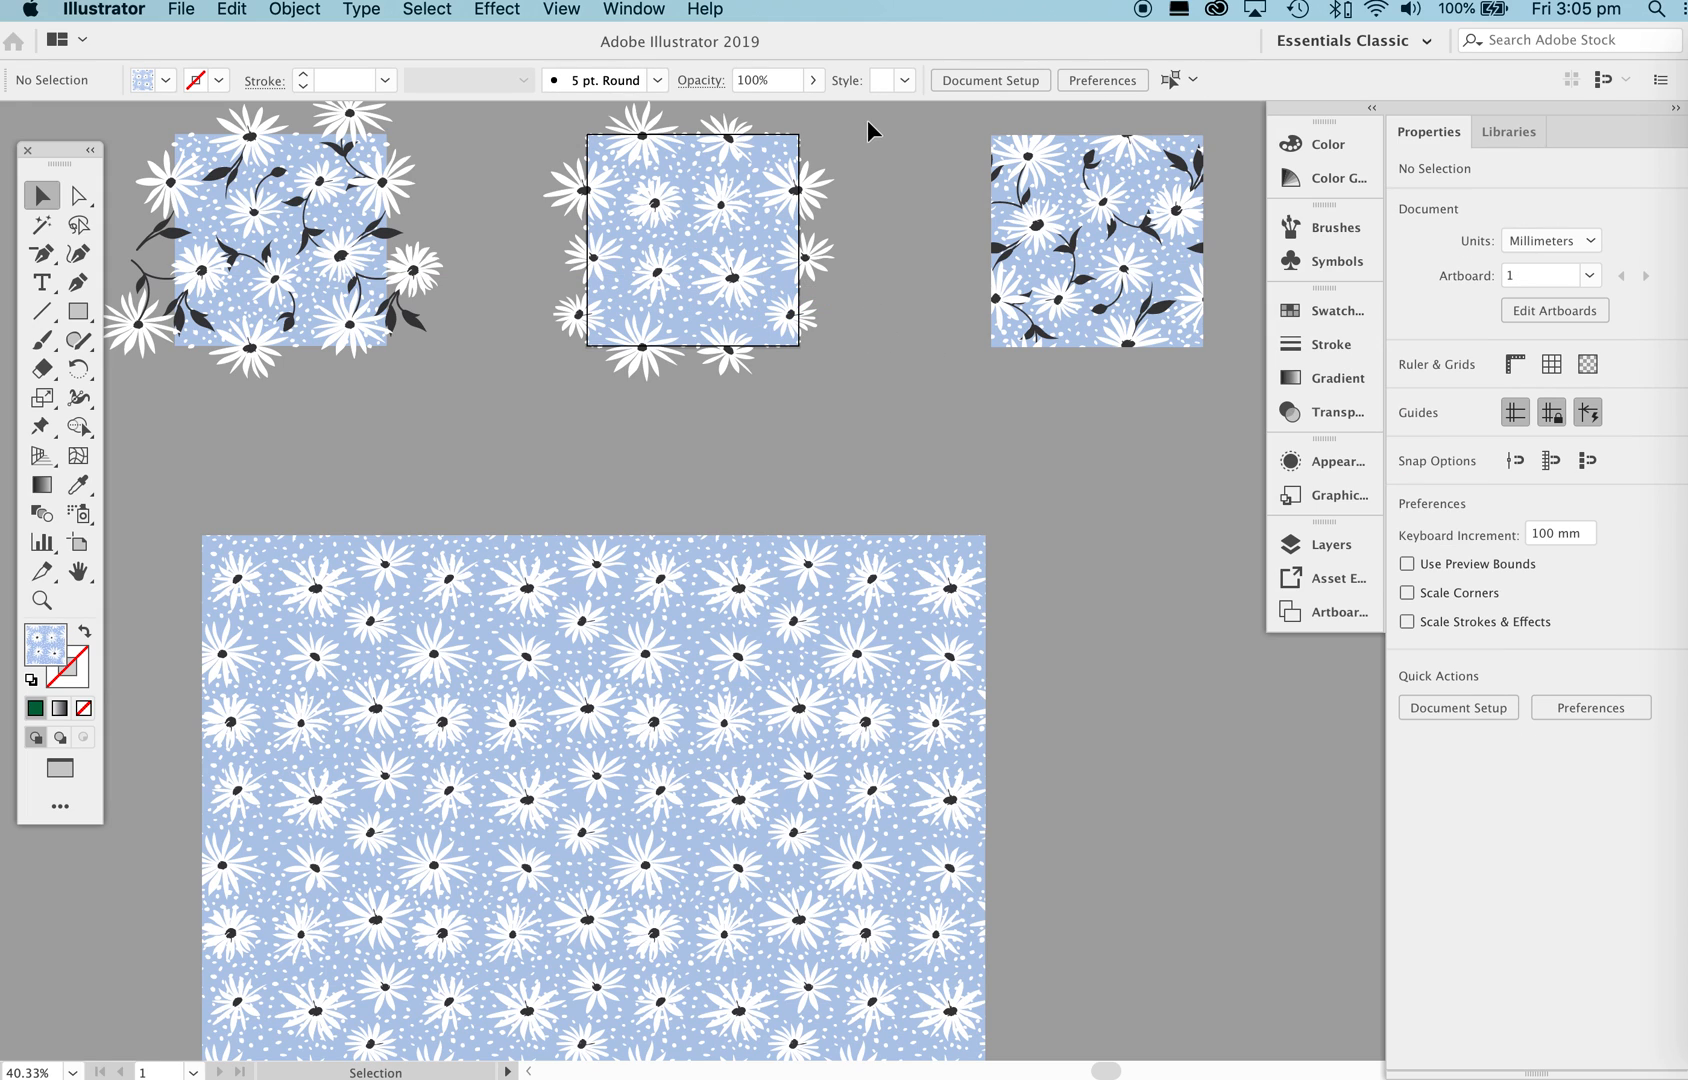
{"action": "left_click_drag", "start_coordinate": [884, 125], "coordinate": [846, 262]}
{"action": "left_click", "coordinate": [1290, 310]}
{"action": "left_click_drag", "start_coordinate": [855, 133], "coordinate": [532, 442]}
{"action": "left_click_drag", "start_coordinate": [735, 271], "coordinate": [1210, 684]}
Draw a second pattern-filled rectangle about 369 by 405 mm beside the first and raise it about 6 mm to line them up.
{"action": "left_click_drag", "start_coordinate": [932, 652], "coordinate": [686, 271]}
{"action": "key", "text": "z"}
{"action": "left_click_drag", "start_coordinate": [802, 290], "coordinate": [499, 367]}
{"action": "key", "text": "m"}
{"action": "left_click_drag", "start_coordinate": [574, 203], "coordinate": [985, 652]}
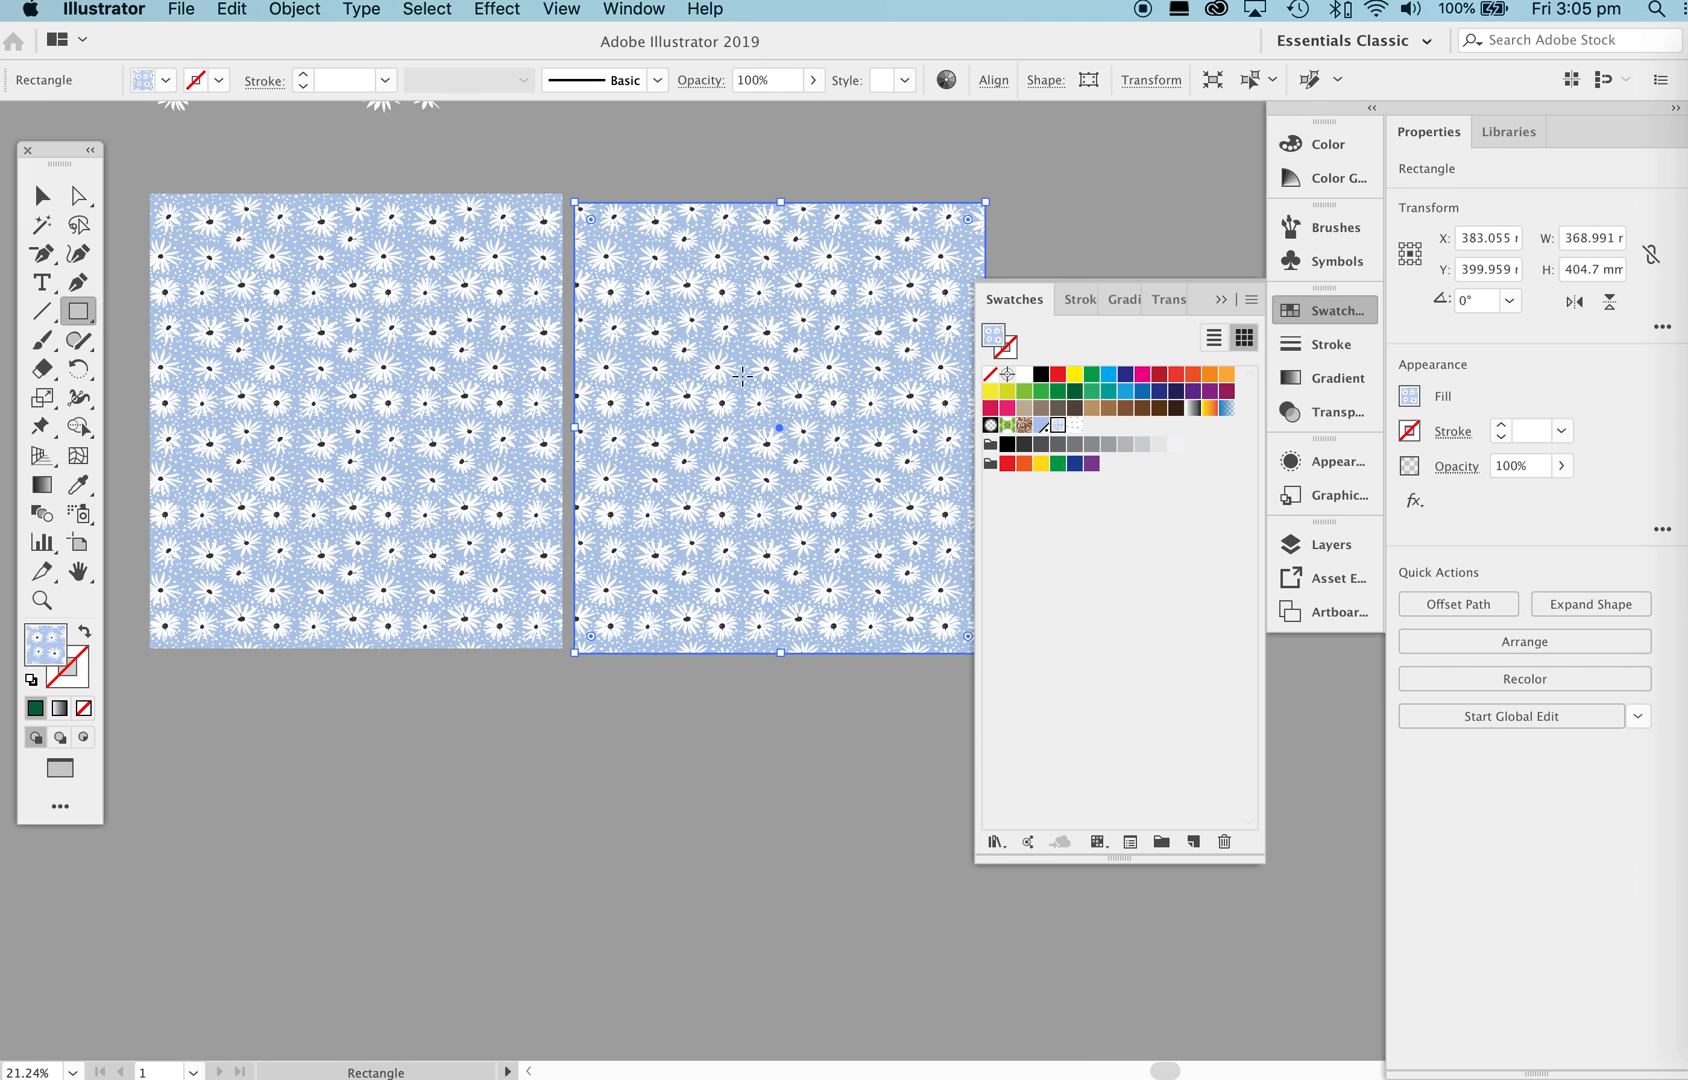
{"action": "key", "text": "ctrl+Up"}
{"action": "left_click", "coordinate": [916, 600]}
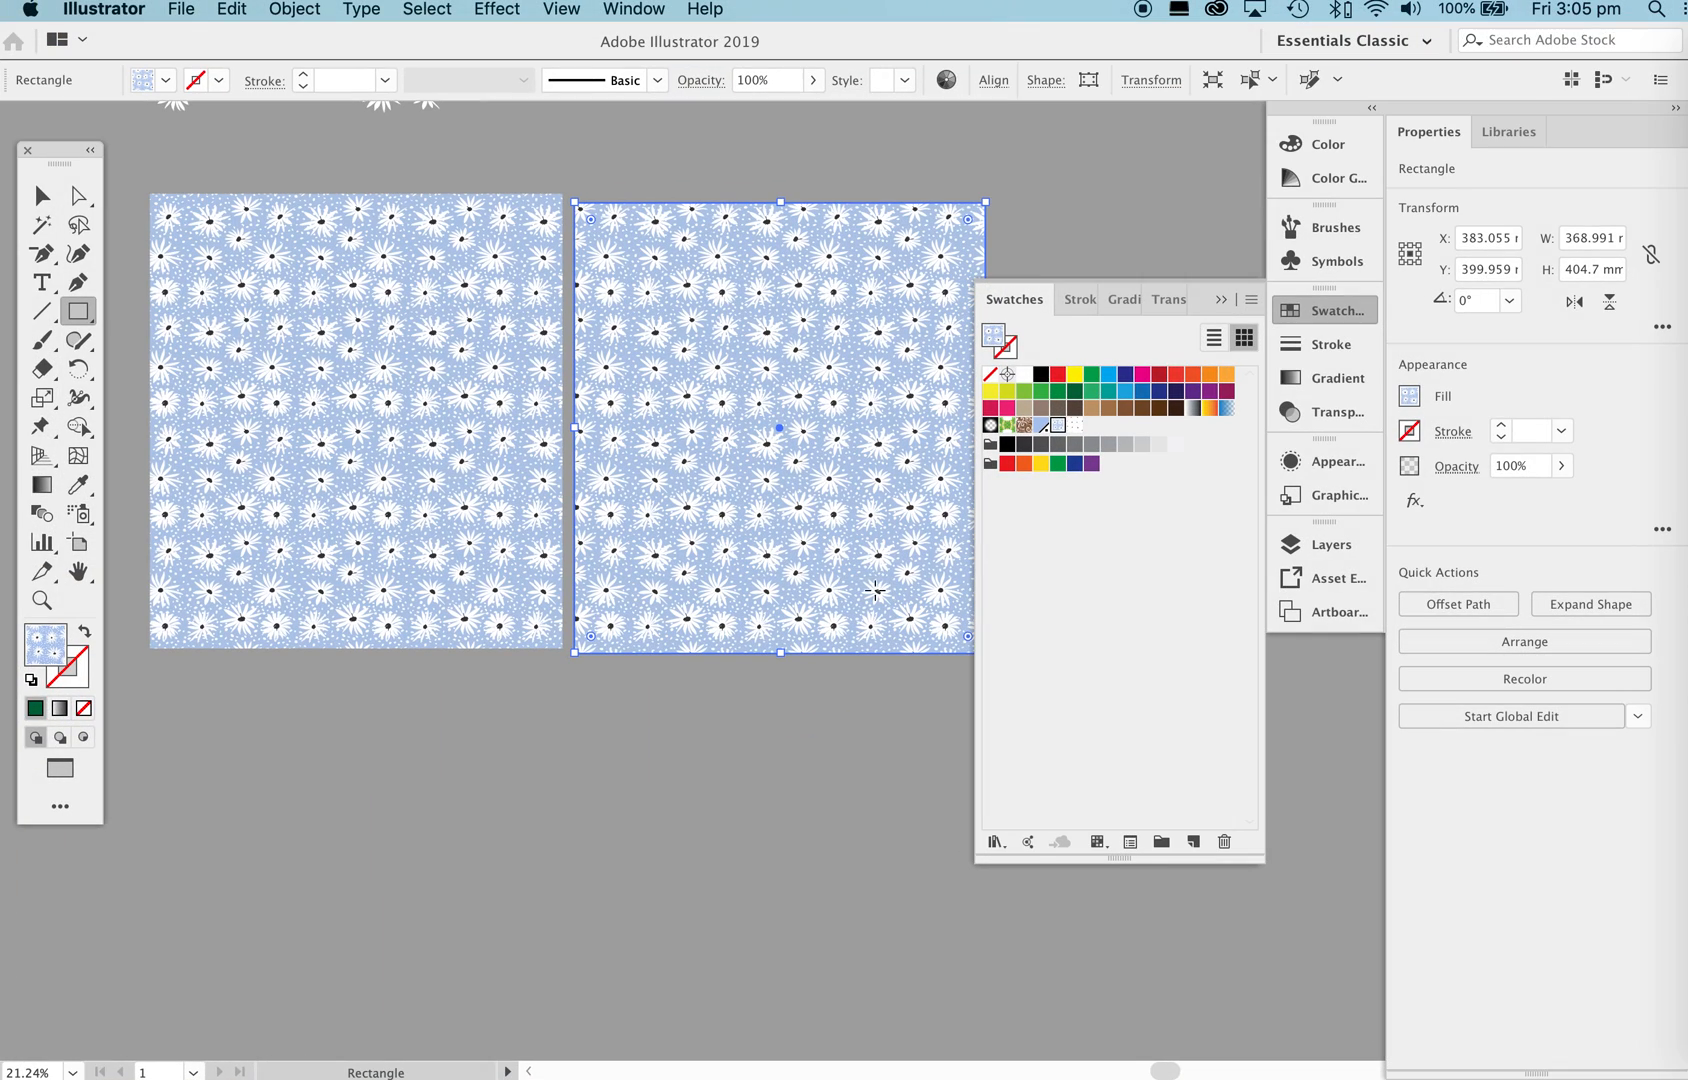
{"action": "key", "text": "v"}
{"action": "left_click_drag", "start_coordinate": [782, 650], "coordinate": [779, 648]}
{"action": "left_click", "coordinate": [1219, 299]}
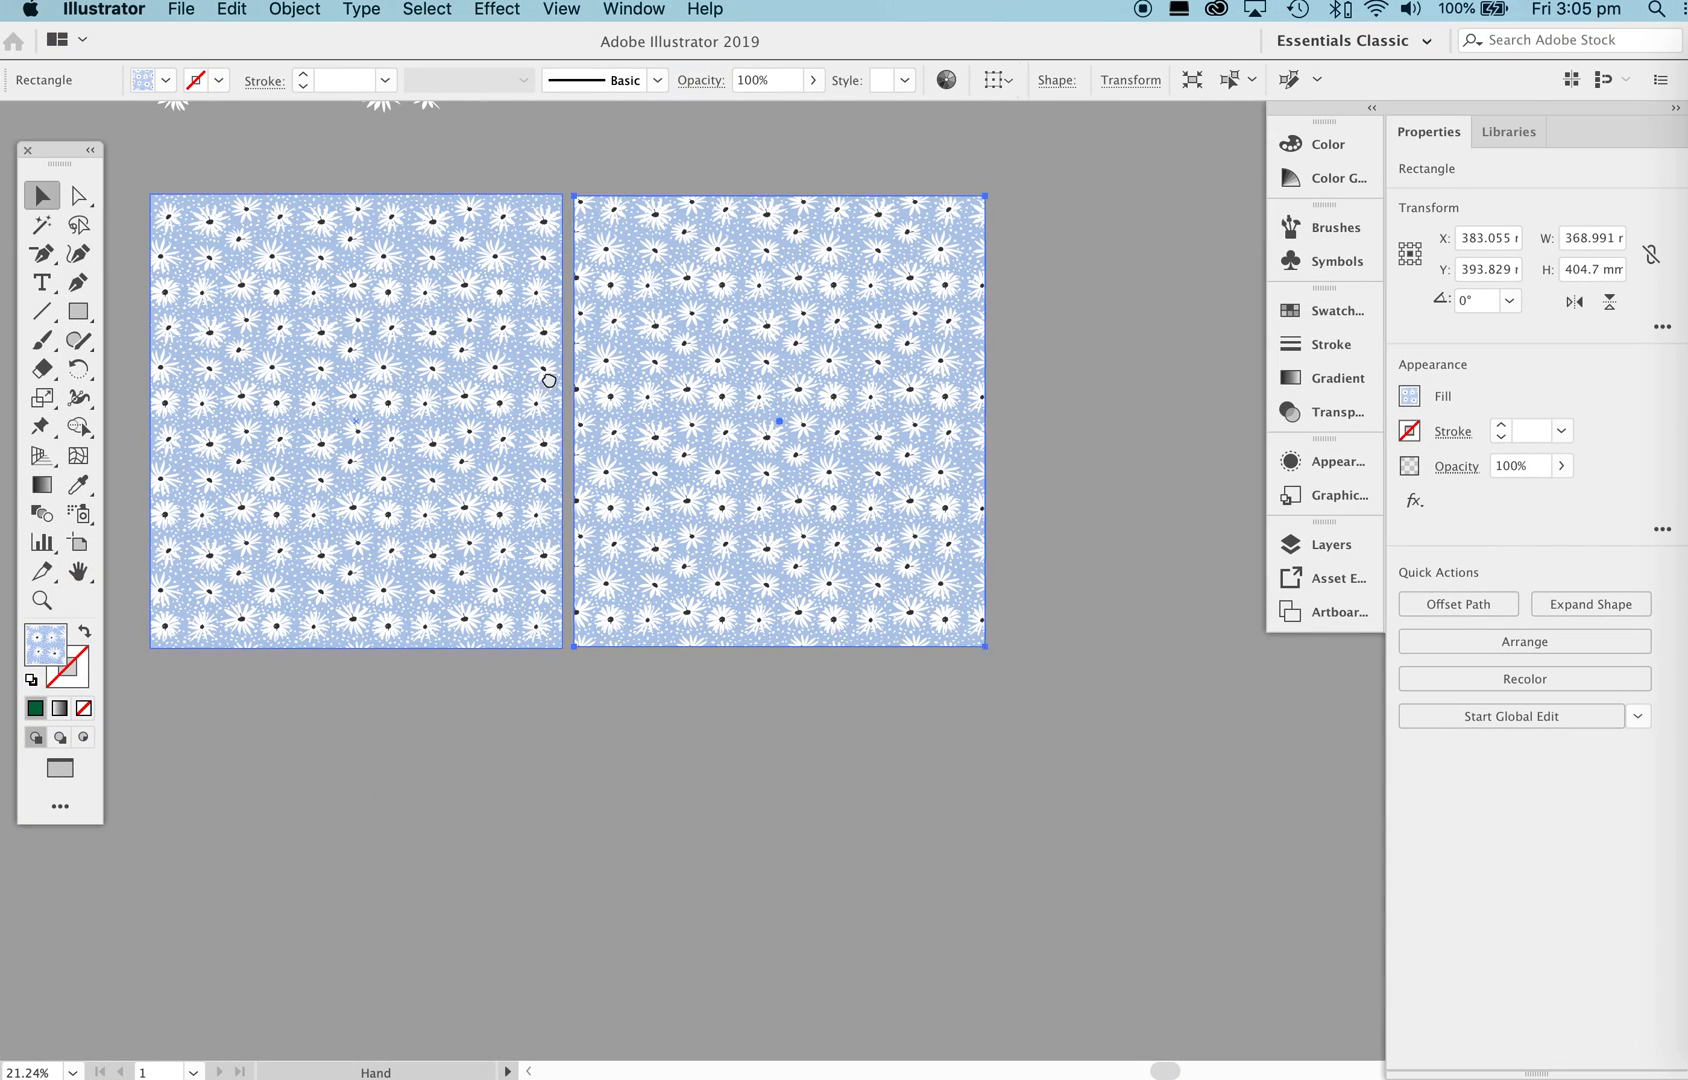
Compare the repeats in the two pattern-filled rectangles side by side and inspect the daisies and their spacing up close.
{"action": "left_click_drag", "start_coordinate": [542, 379], "coordinate": [643, 406]}
{"action": "key", "text": "z"}
{"action": "left_click_drag", "start_coordinate": [576, 336], "coordinate": [680, 371]}
{"action": "key", "text": "v"}
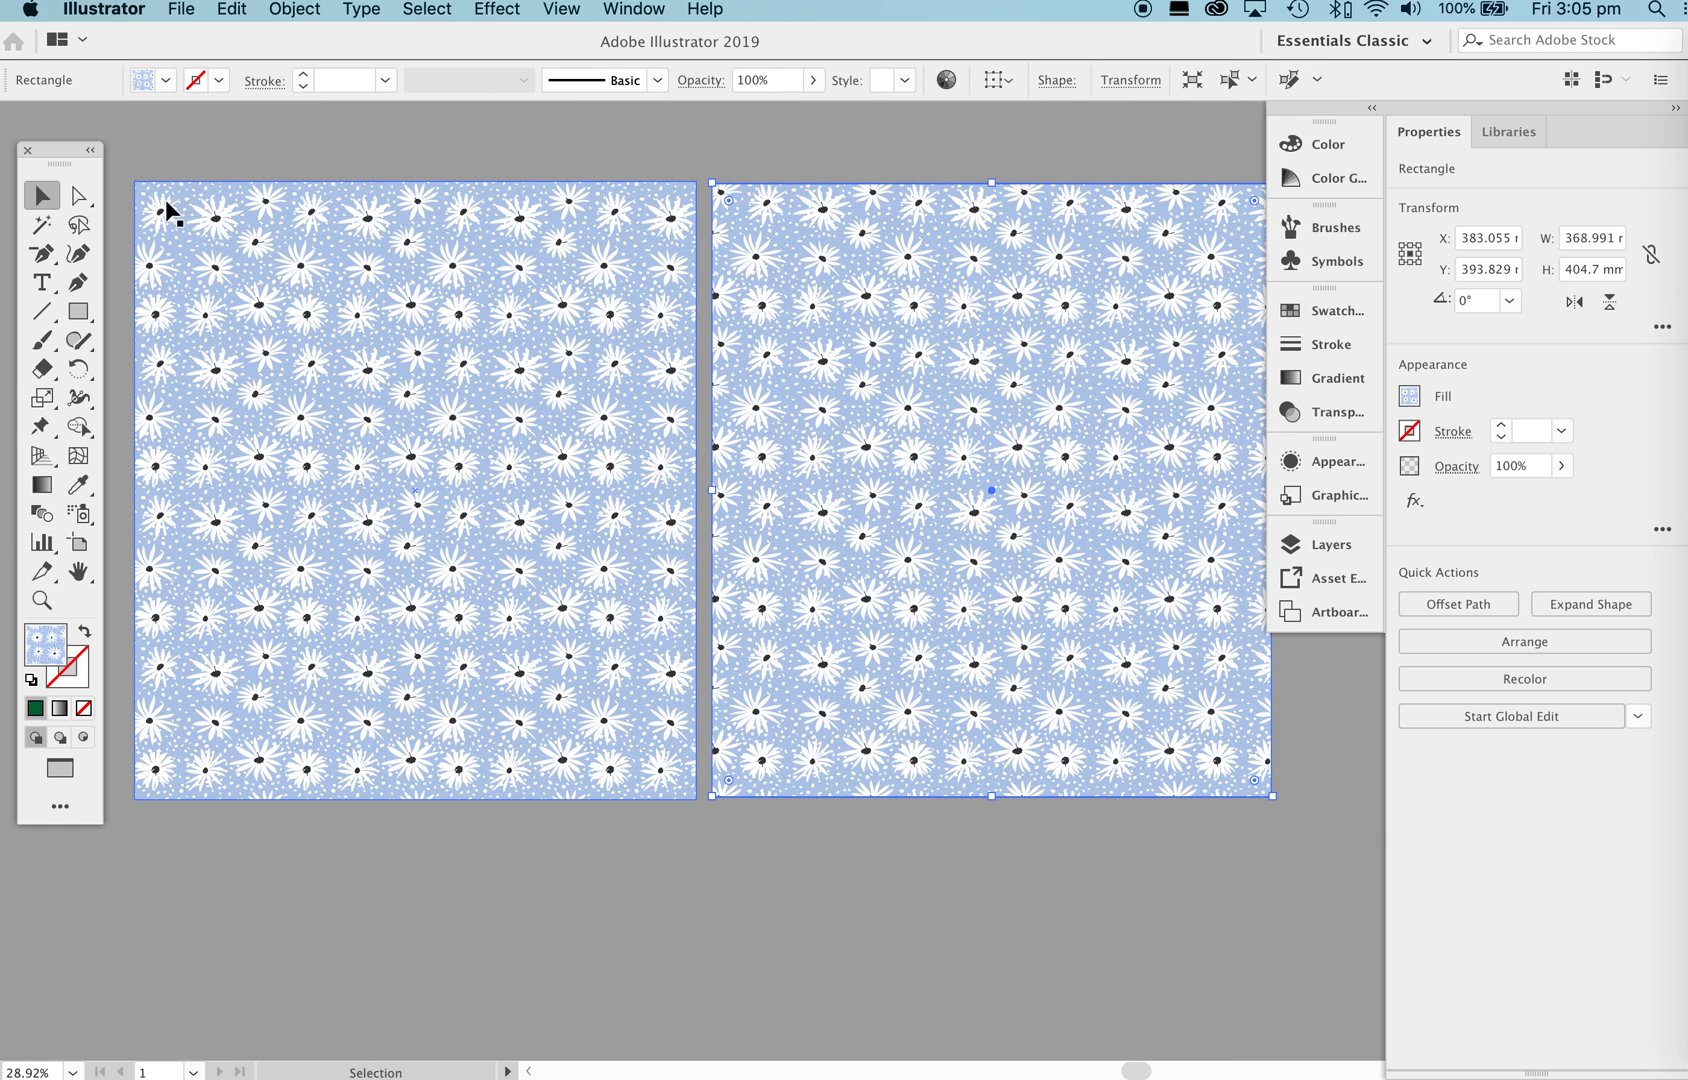
{"action": "left_click_drag", "start_coordinate": [72, 155], "coordinate": [54, 142]}
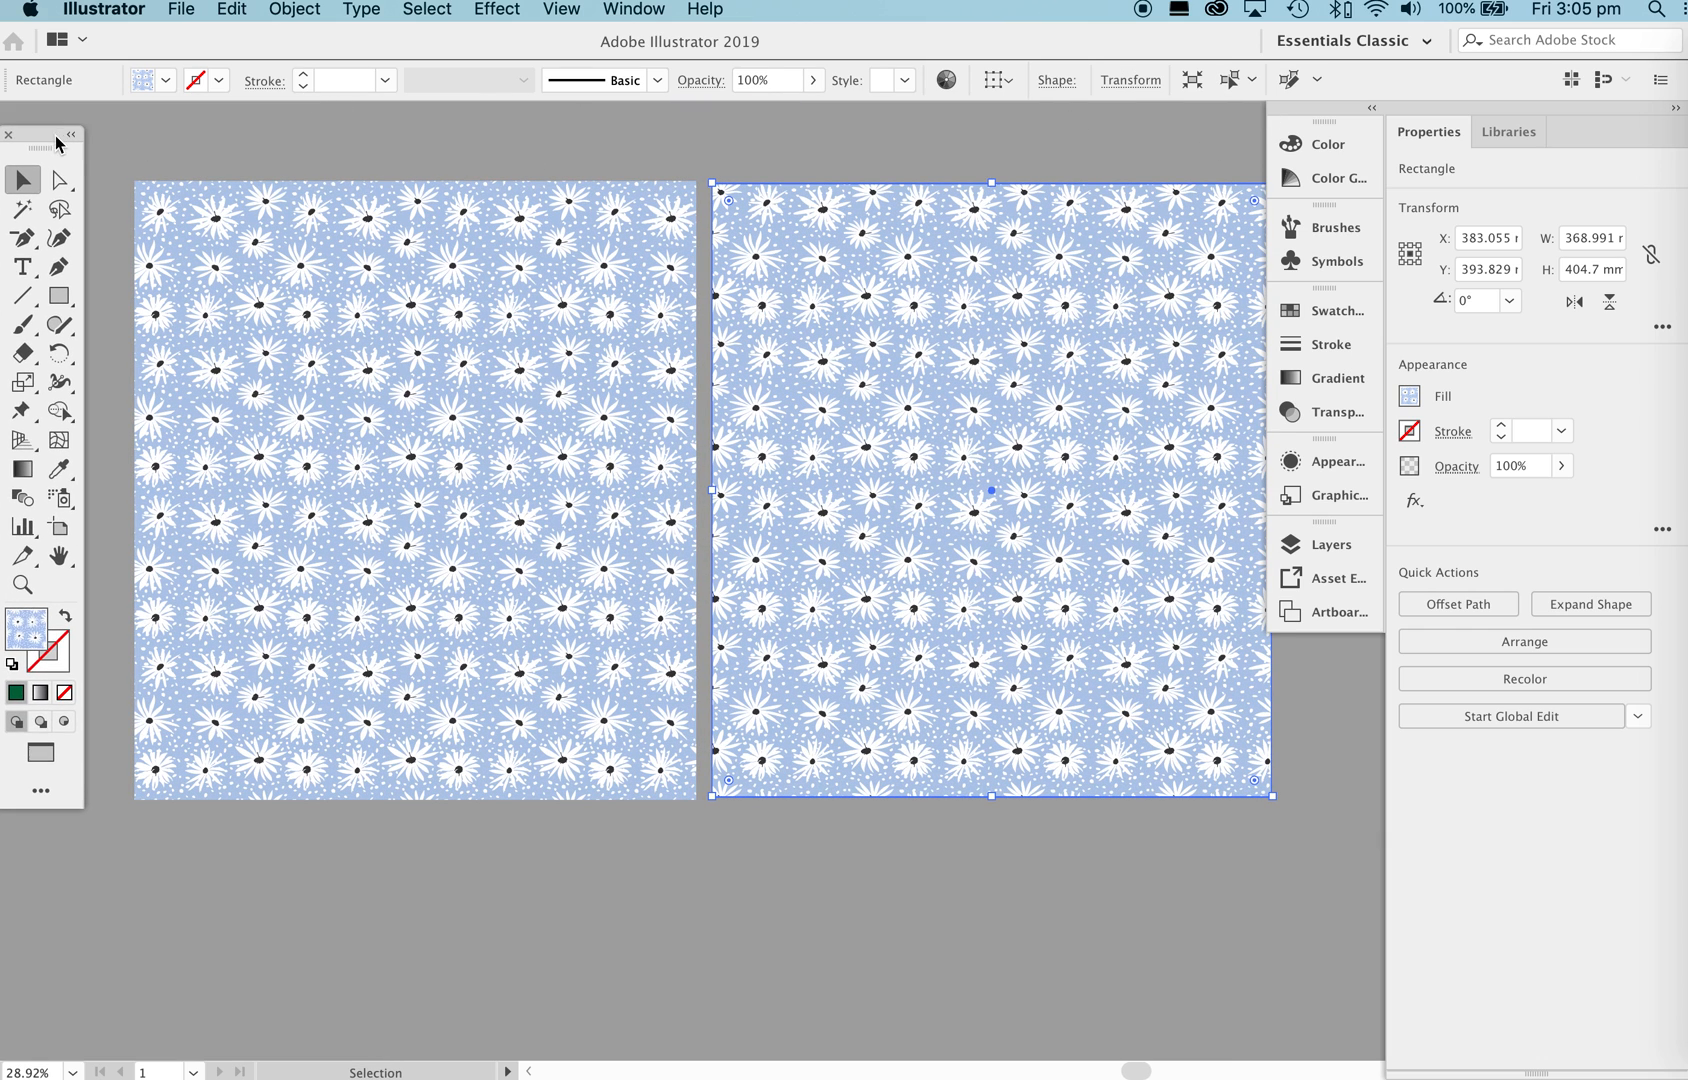
{"action": "scroll", "coordinate": [724, 321], "scroll_direction": "right", "scroll_amount": 3}
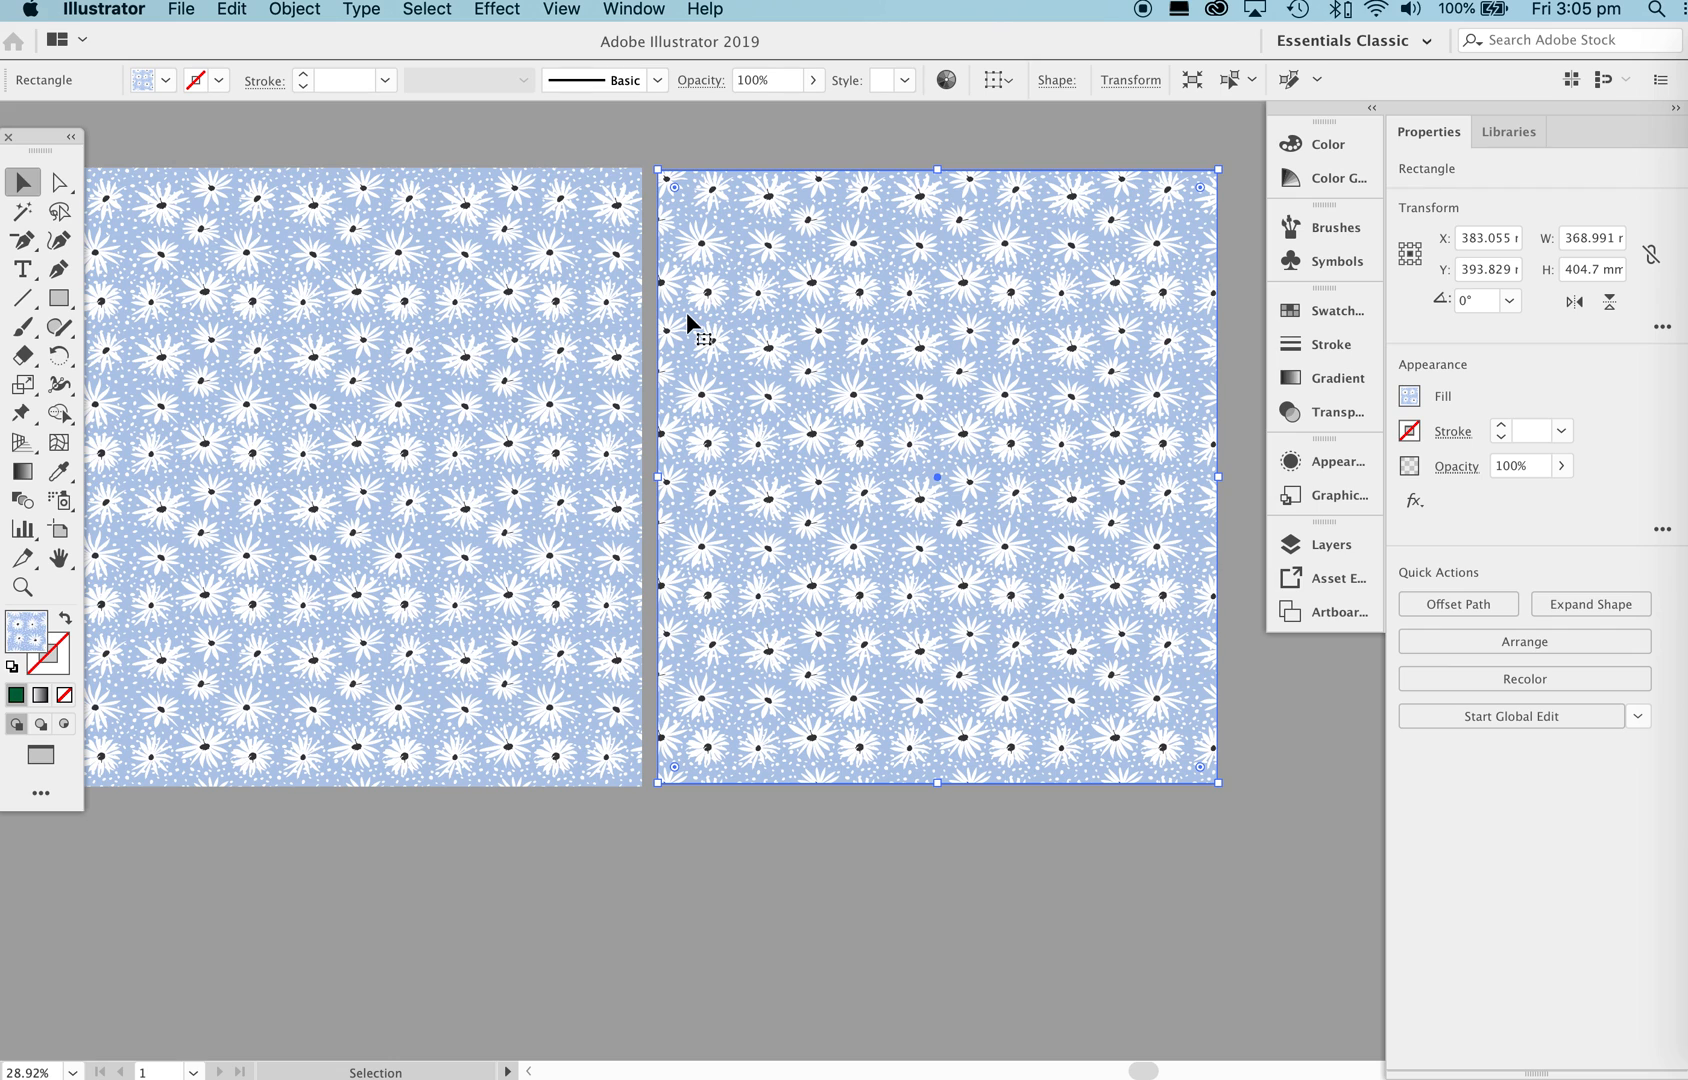
{"action": "scroll", "coordinate": [686, 313], "scroll_direction": "left", "scroll_amount": 3}
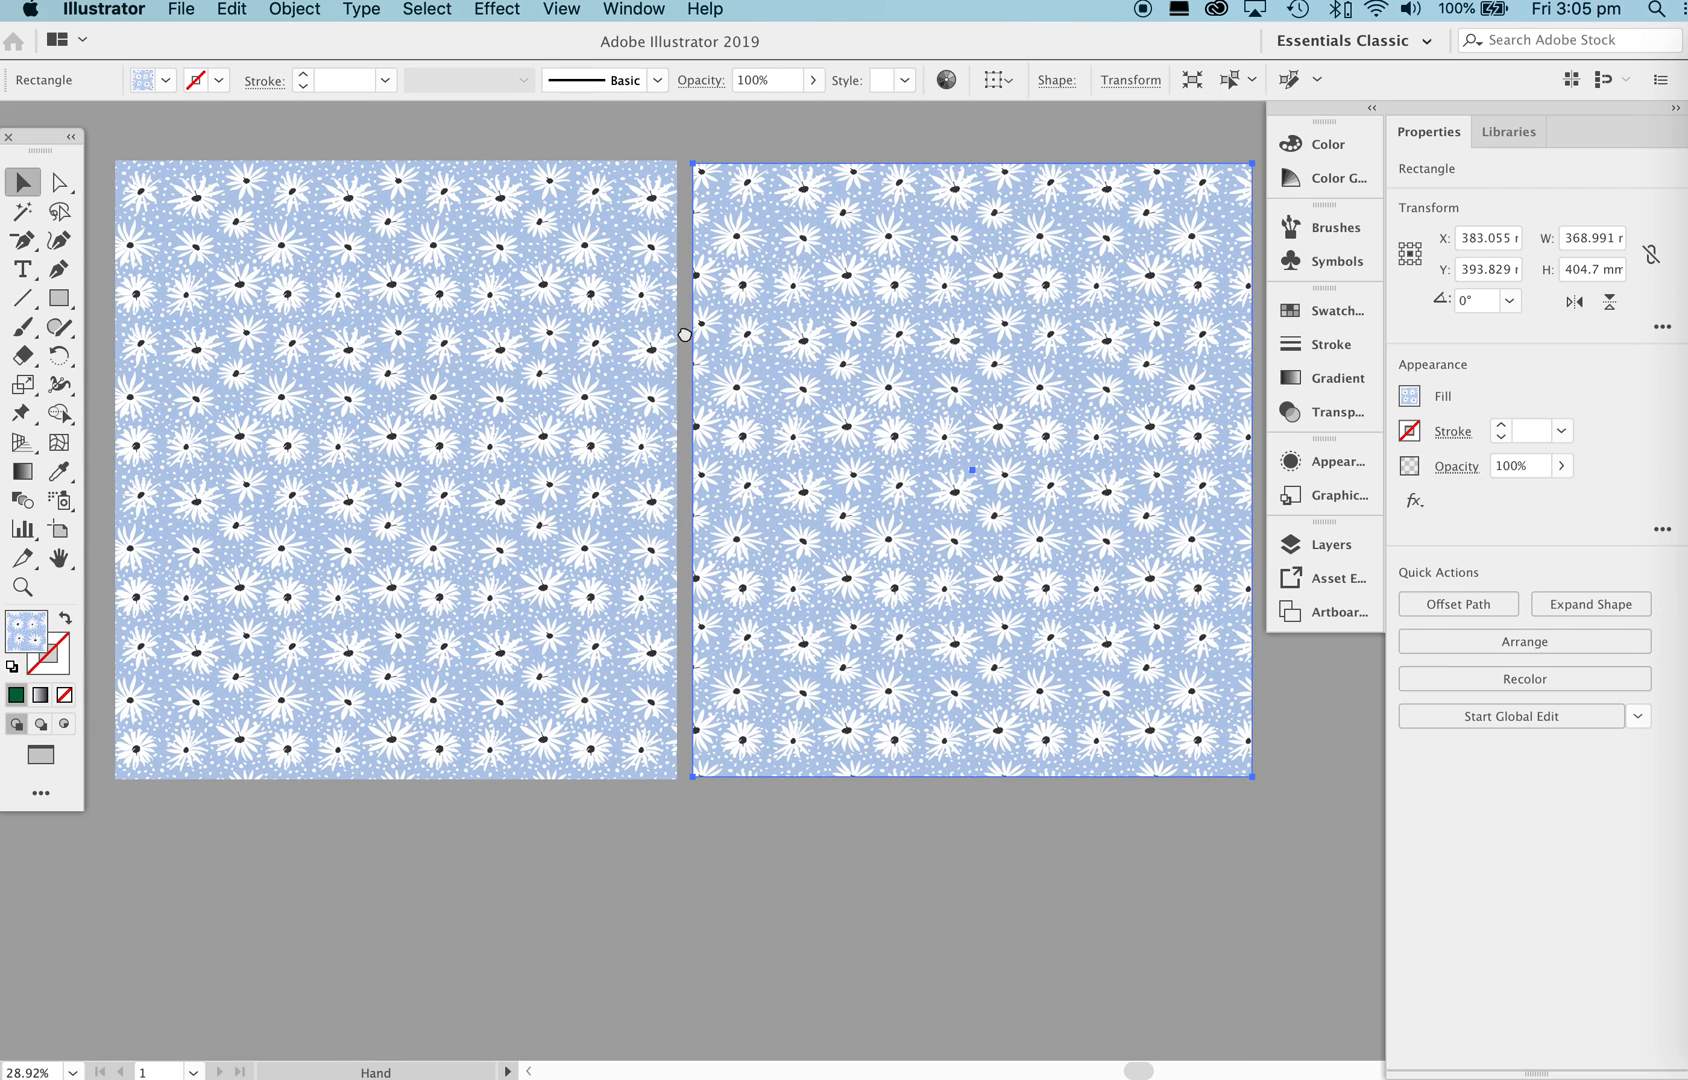
{"action": "left_click_drag", "start_coordinate": [684, 335], "coordinate": [676, 336]}
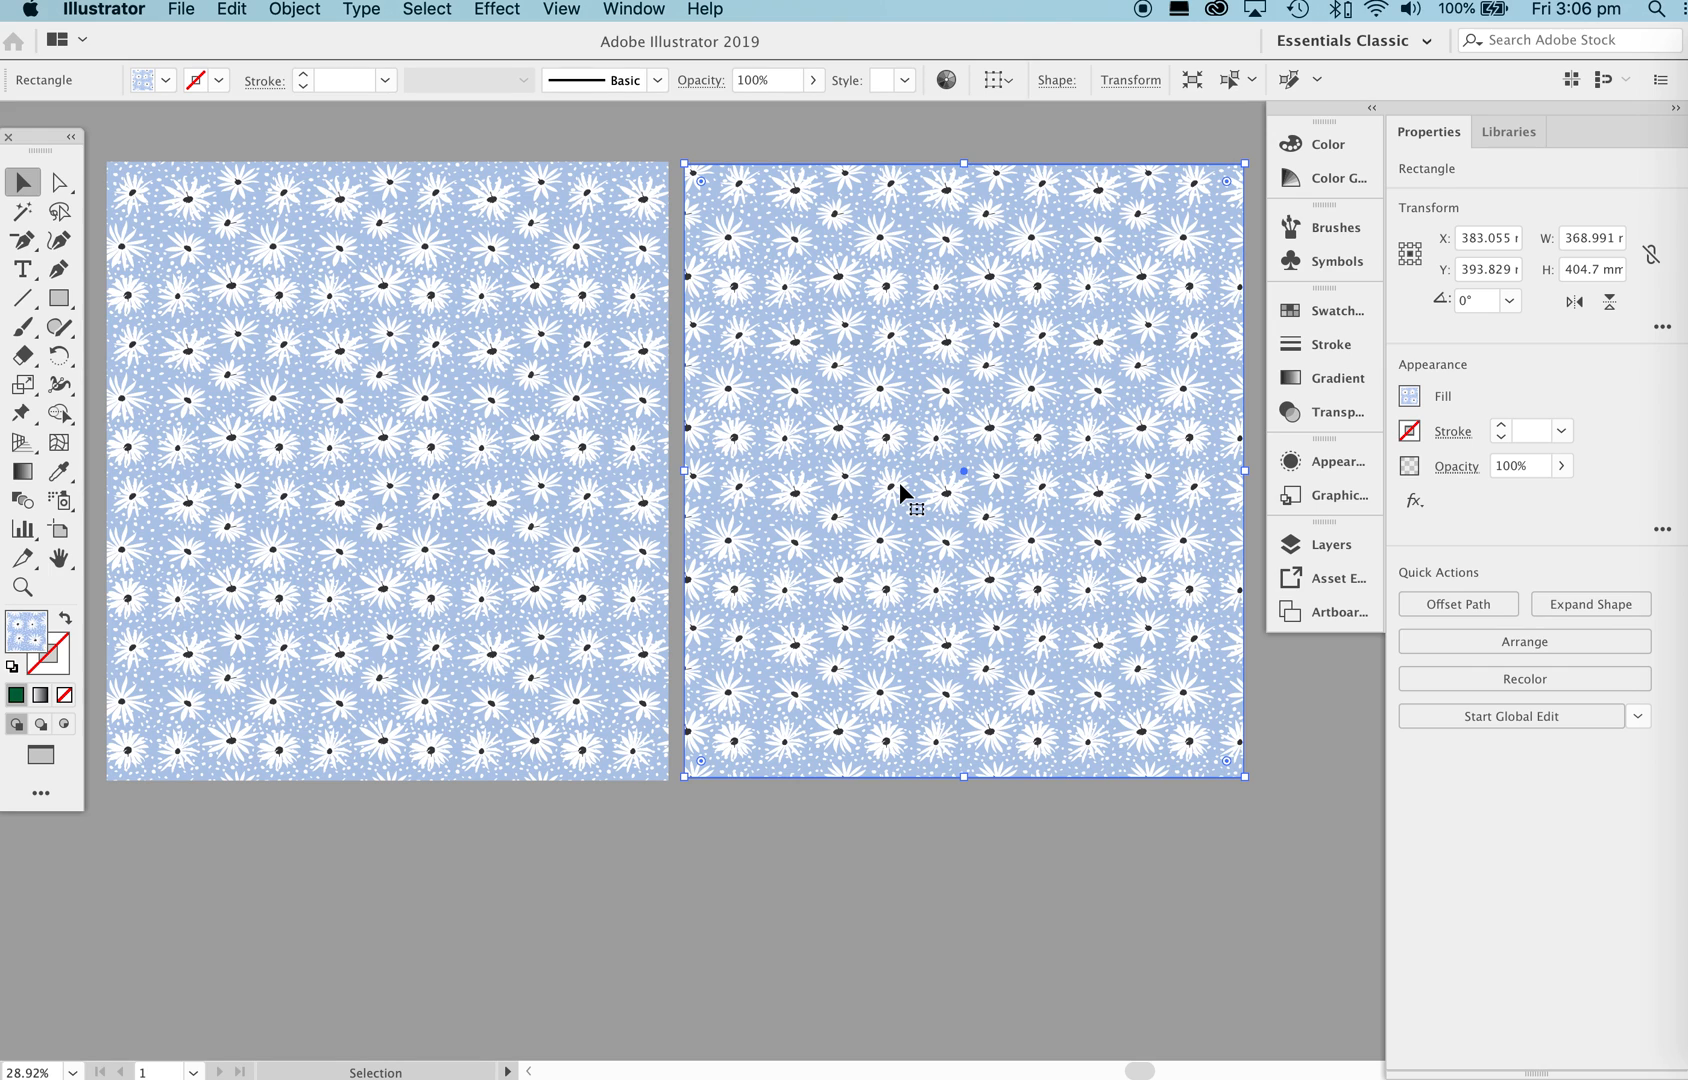
{"action": "scroll", "coordinate": [965, 407], "scroll_direction": "down", "scroll_amount": 3}
{"action": "key", "text": "z"}
{"action": "left_click", "coordinate": [573, 430]}
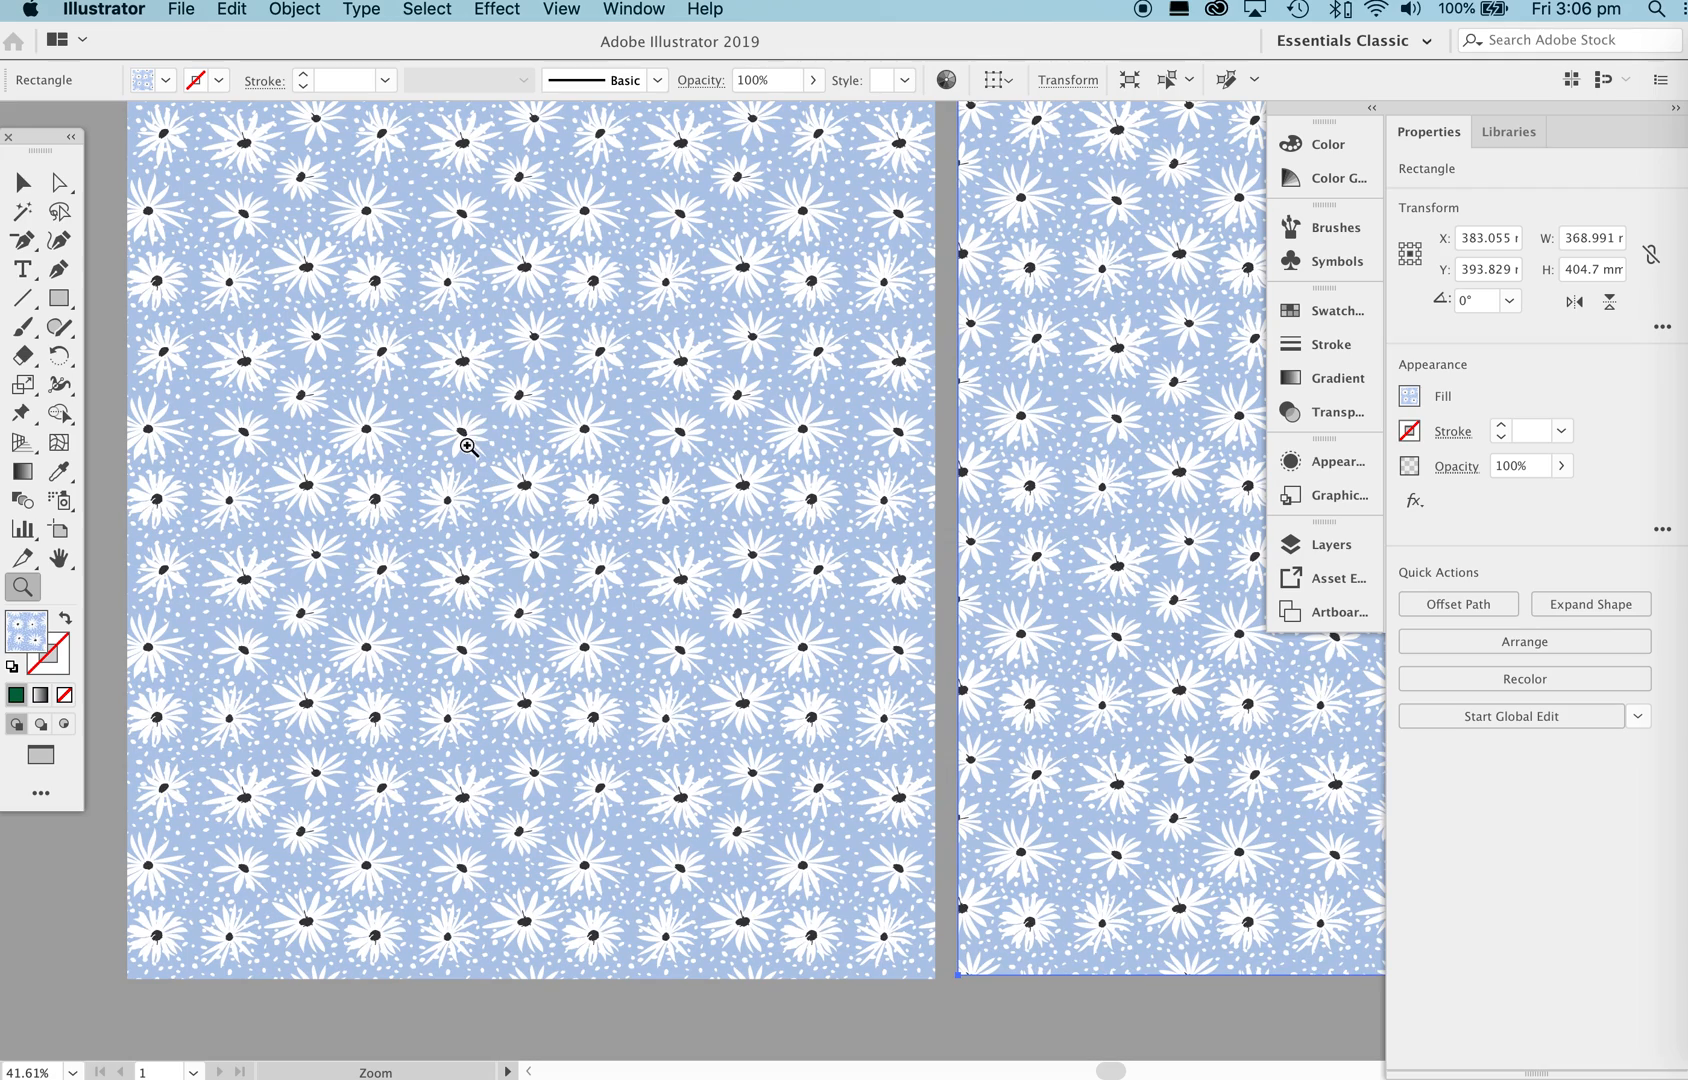
{"action": "left_click_drag", "start_coordinate": [453, 413], "coordinate": [1046, 501]}
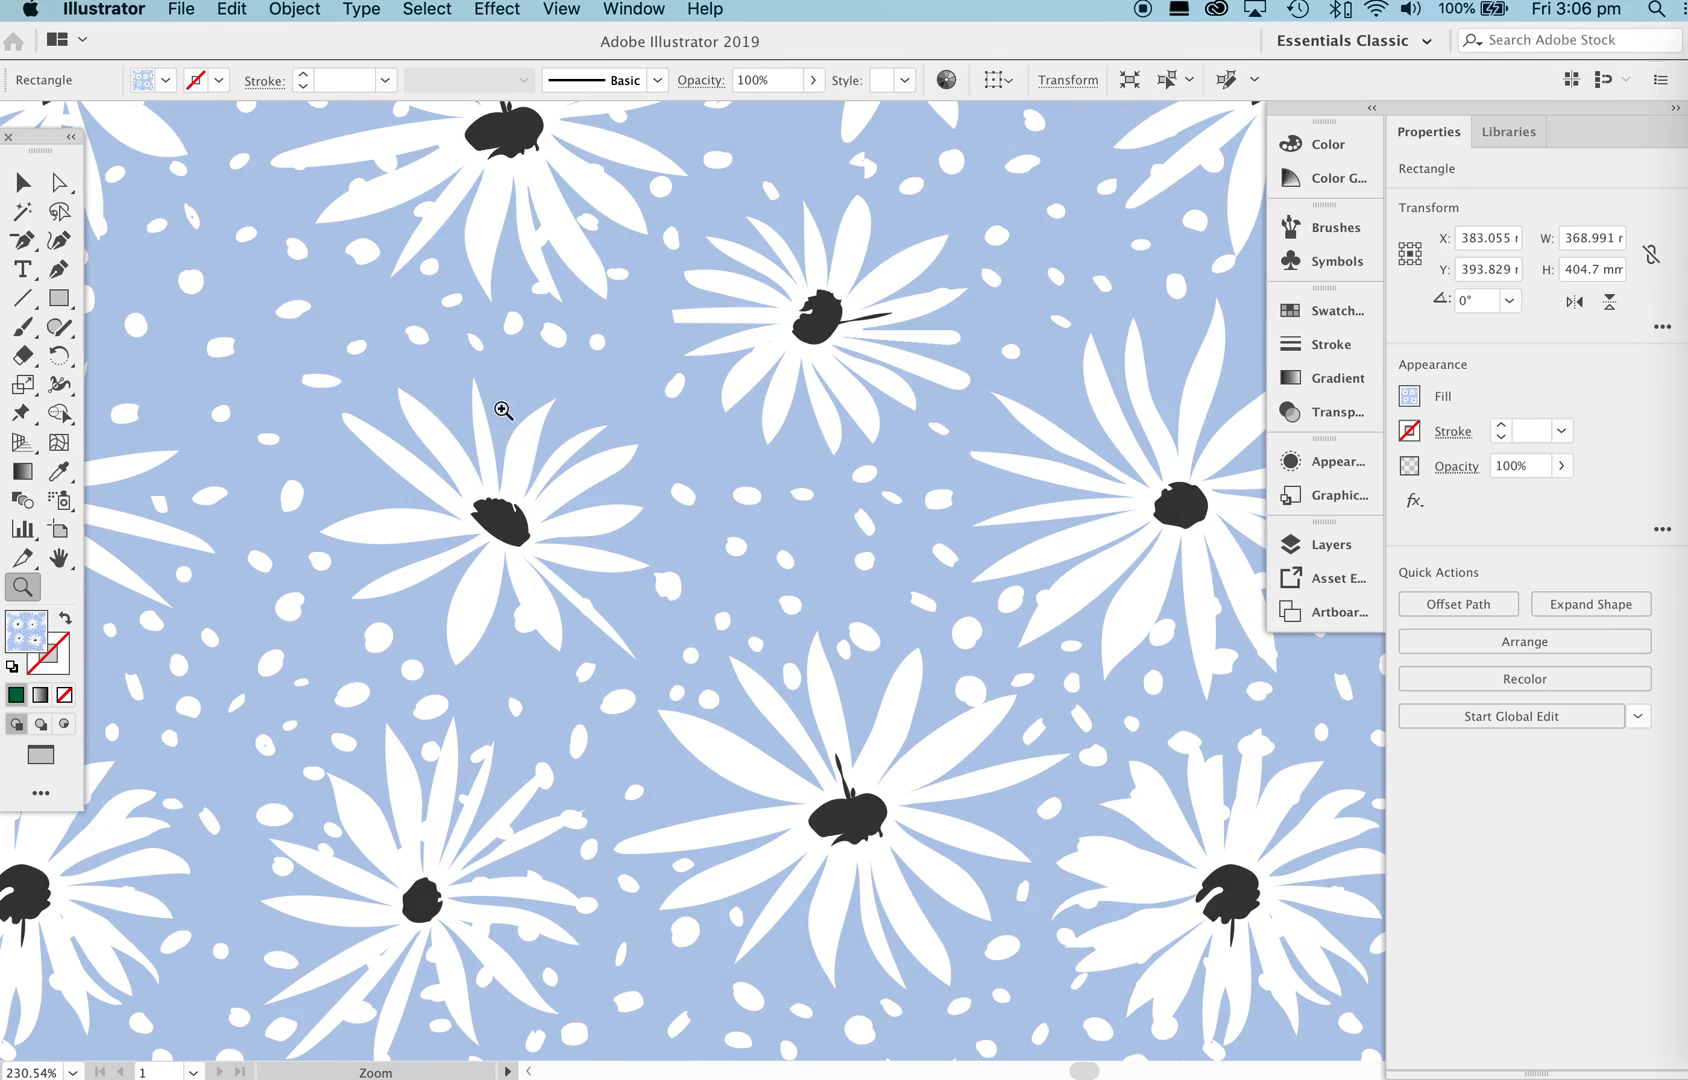
{"action": "left_click_drag", "start_coordinate": [965, 362], "coordinate": [530, 636]}
{"action": "left_click_drag", "start_coordinate": [1021, 382], "coordinate": [554, 460]}
{"action": "key", "text": "v"}
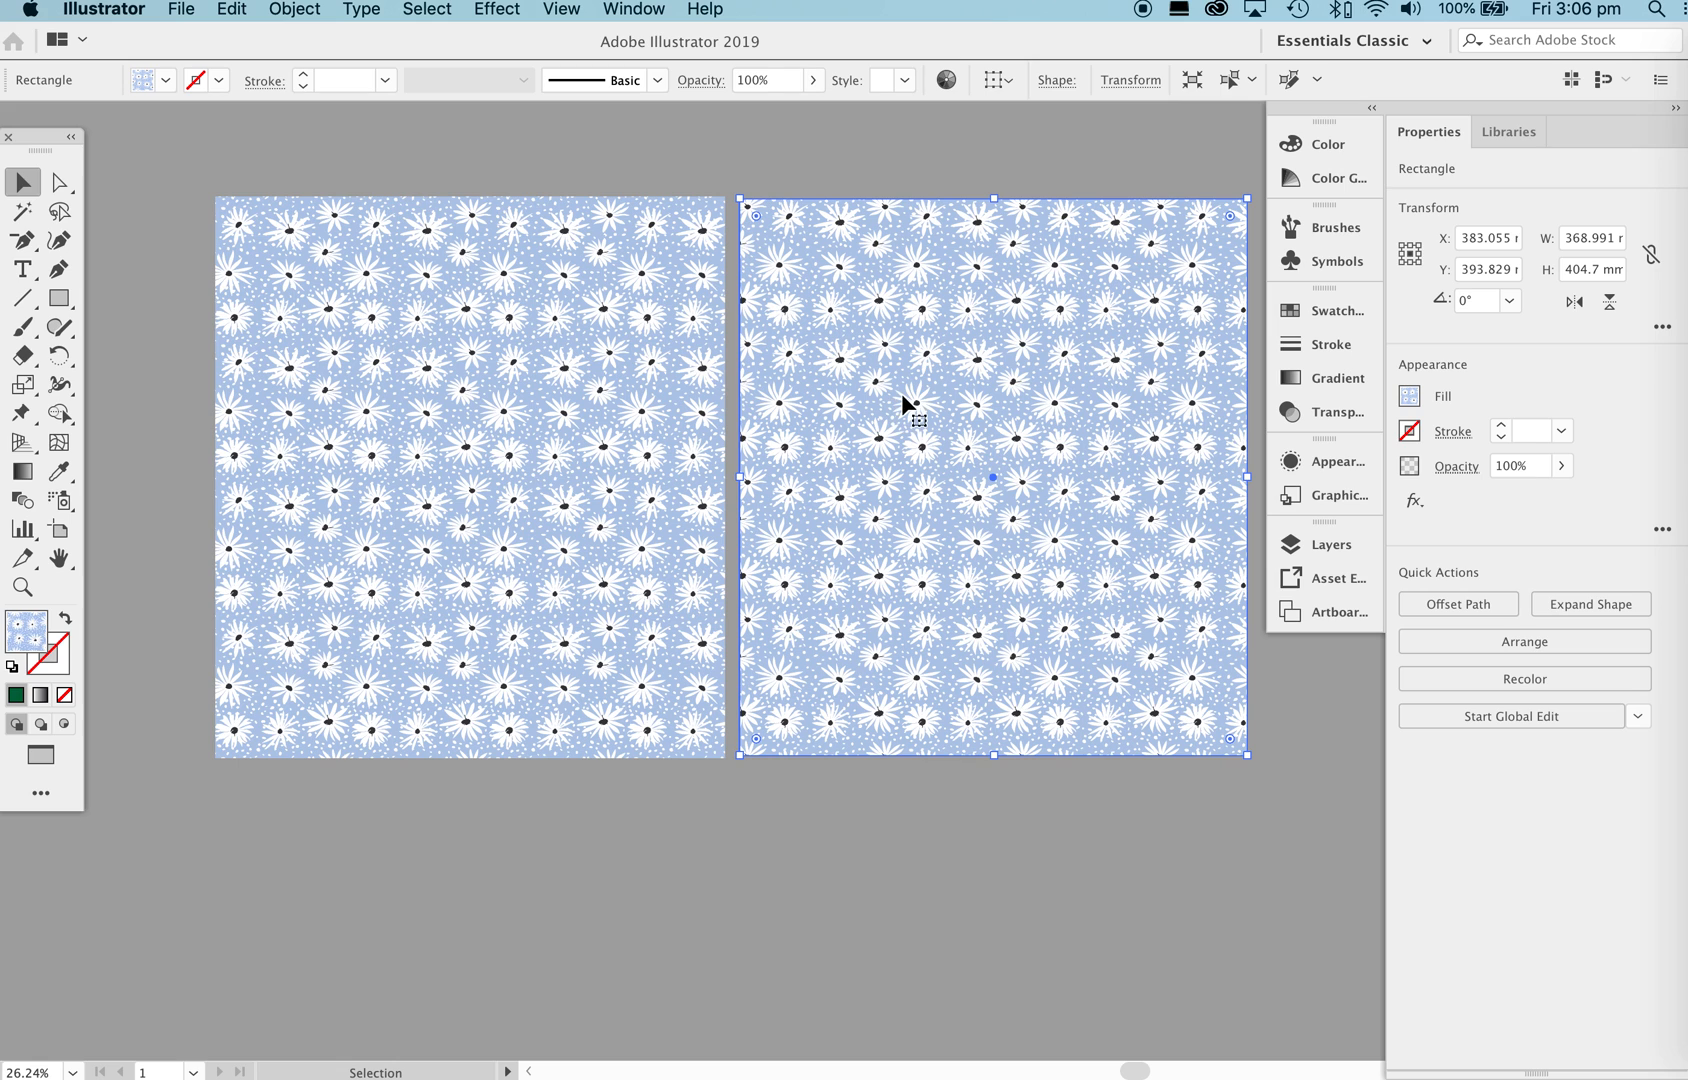
Delete the original large pattern rectangle and move the remaining one beneath the middle tile.
{"action": "scroll", "coordinate": [820, 300], "scroll_direction": "up", "scroll_amount": 5}
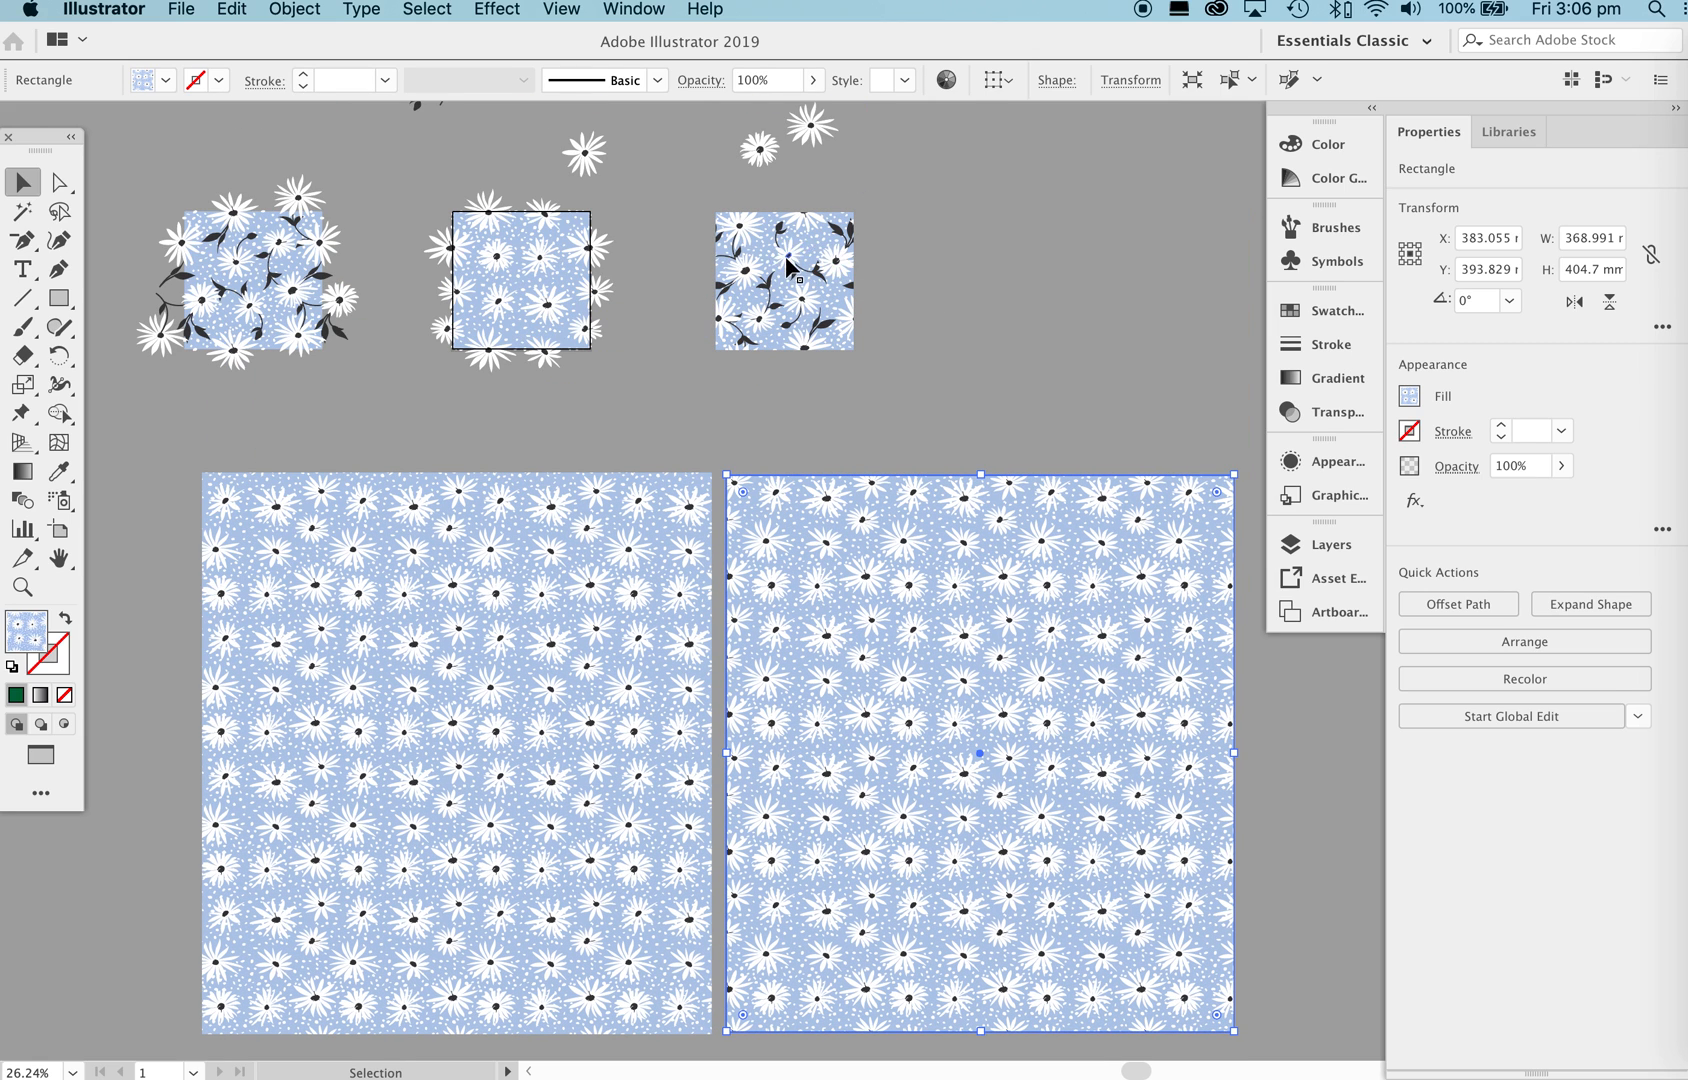
{"action": "left_click", "coordinate": [527, 640]}
{"action": "key", "text": "Delete"}
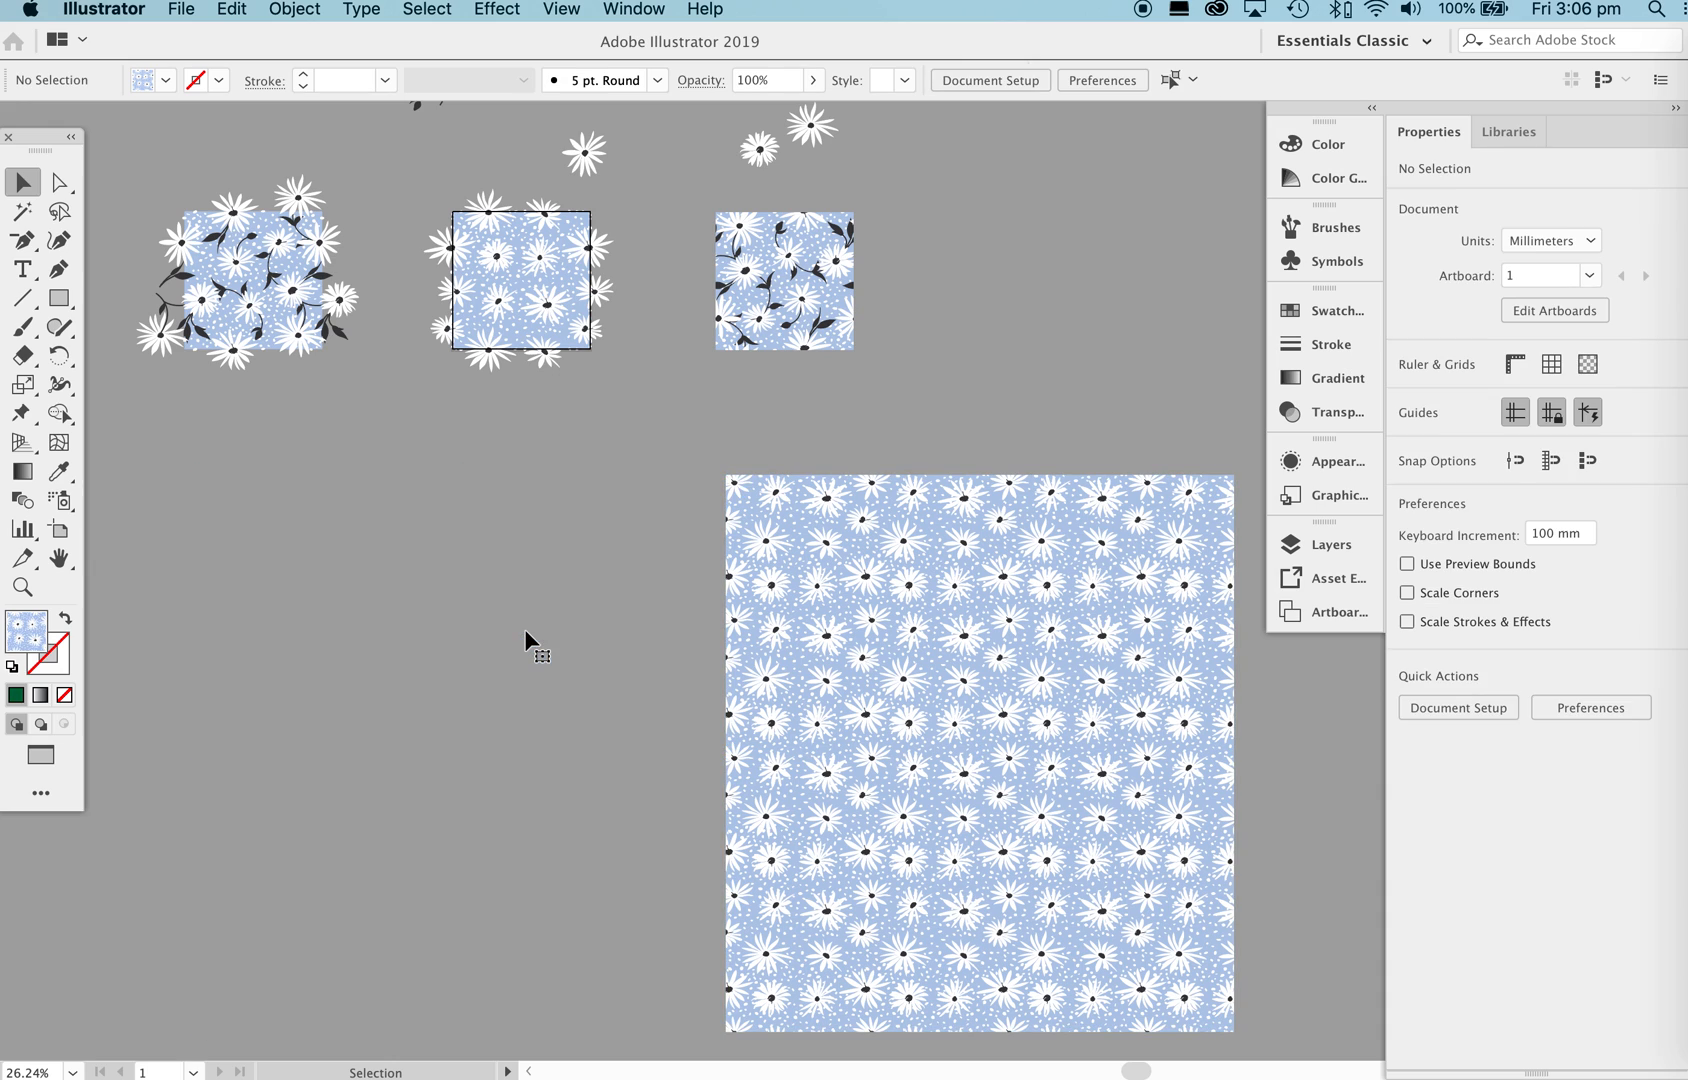
{"action": "left_click_drag", "start_coordinate": [825, 640], "coordinate": [482, 610]}
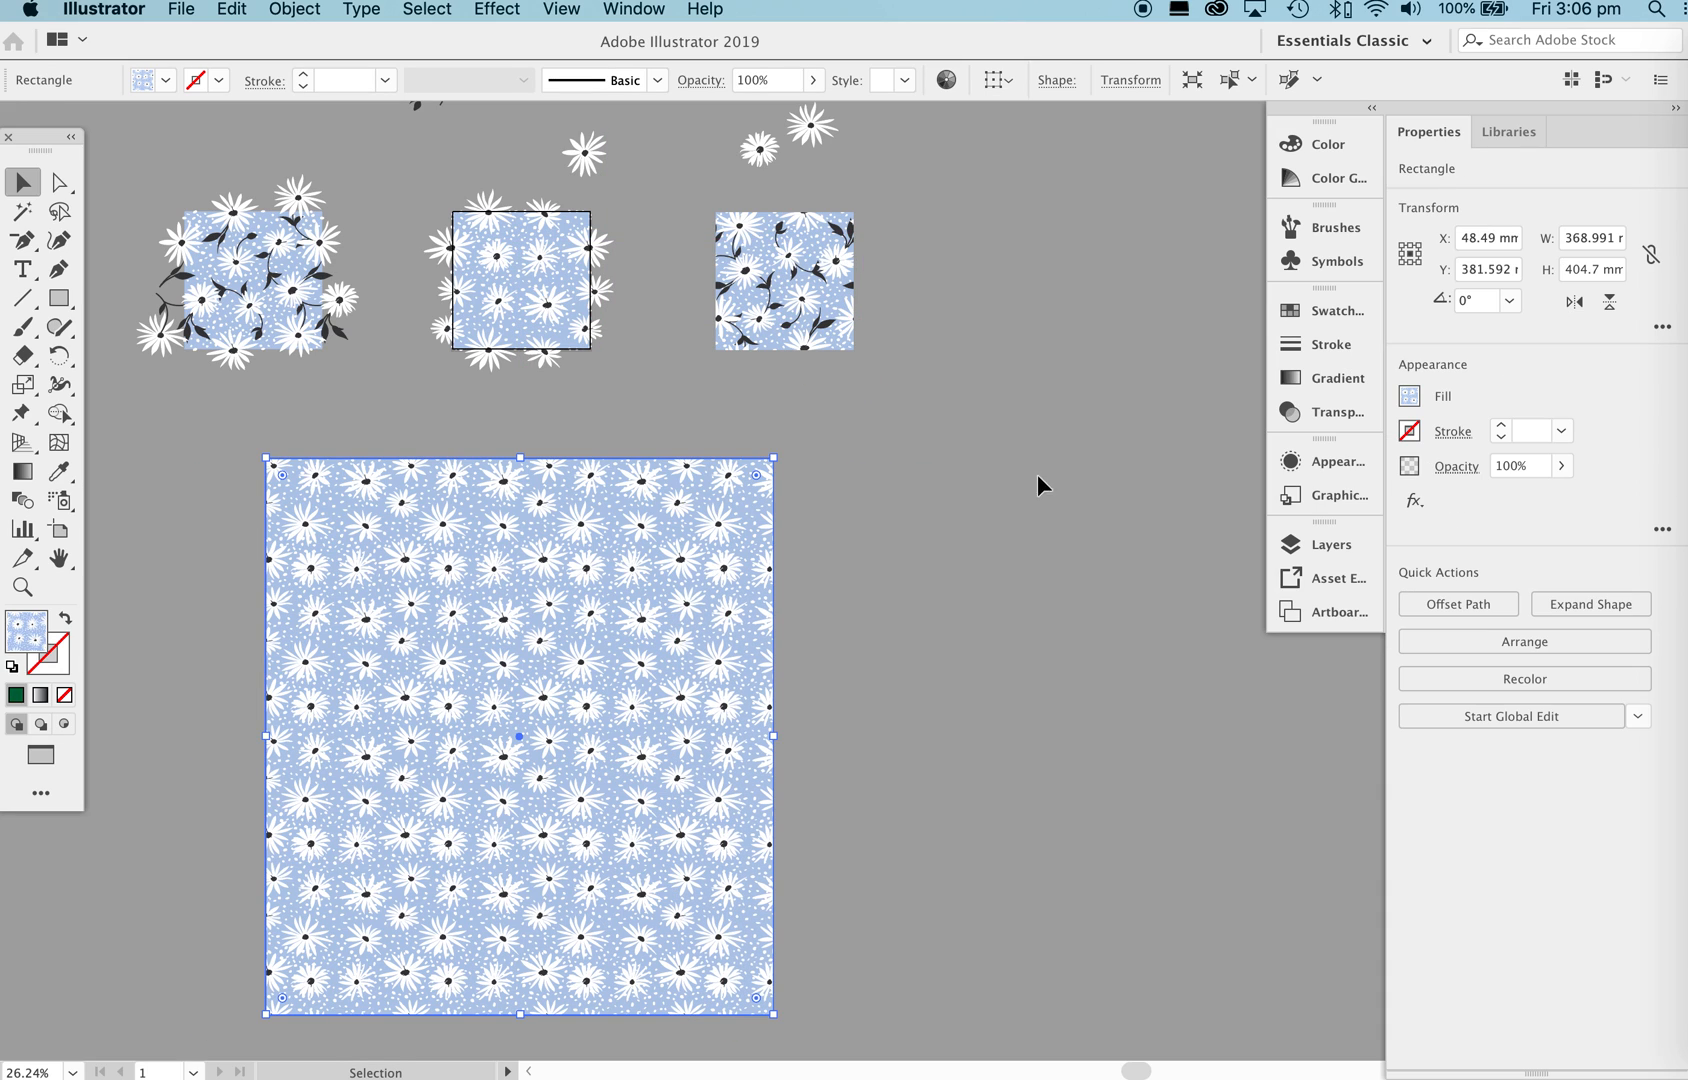
Bring up the swatches and duplicate the large pattern rectangle about 398 mm to the right.
{"action": "left_click", "coordinate": [1285, 308]}
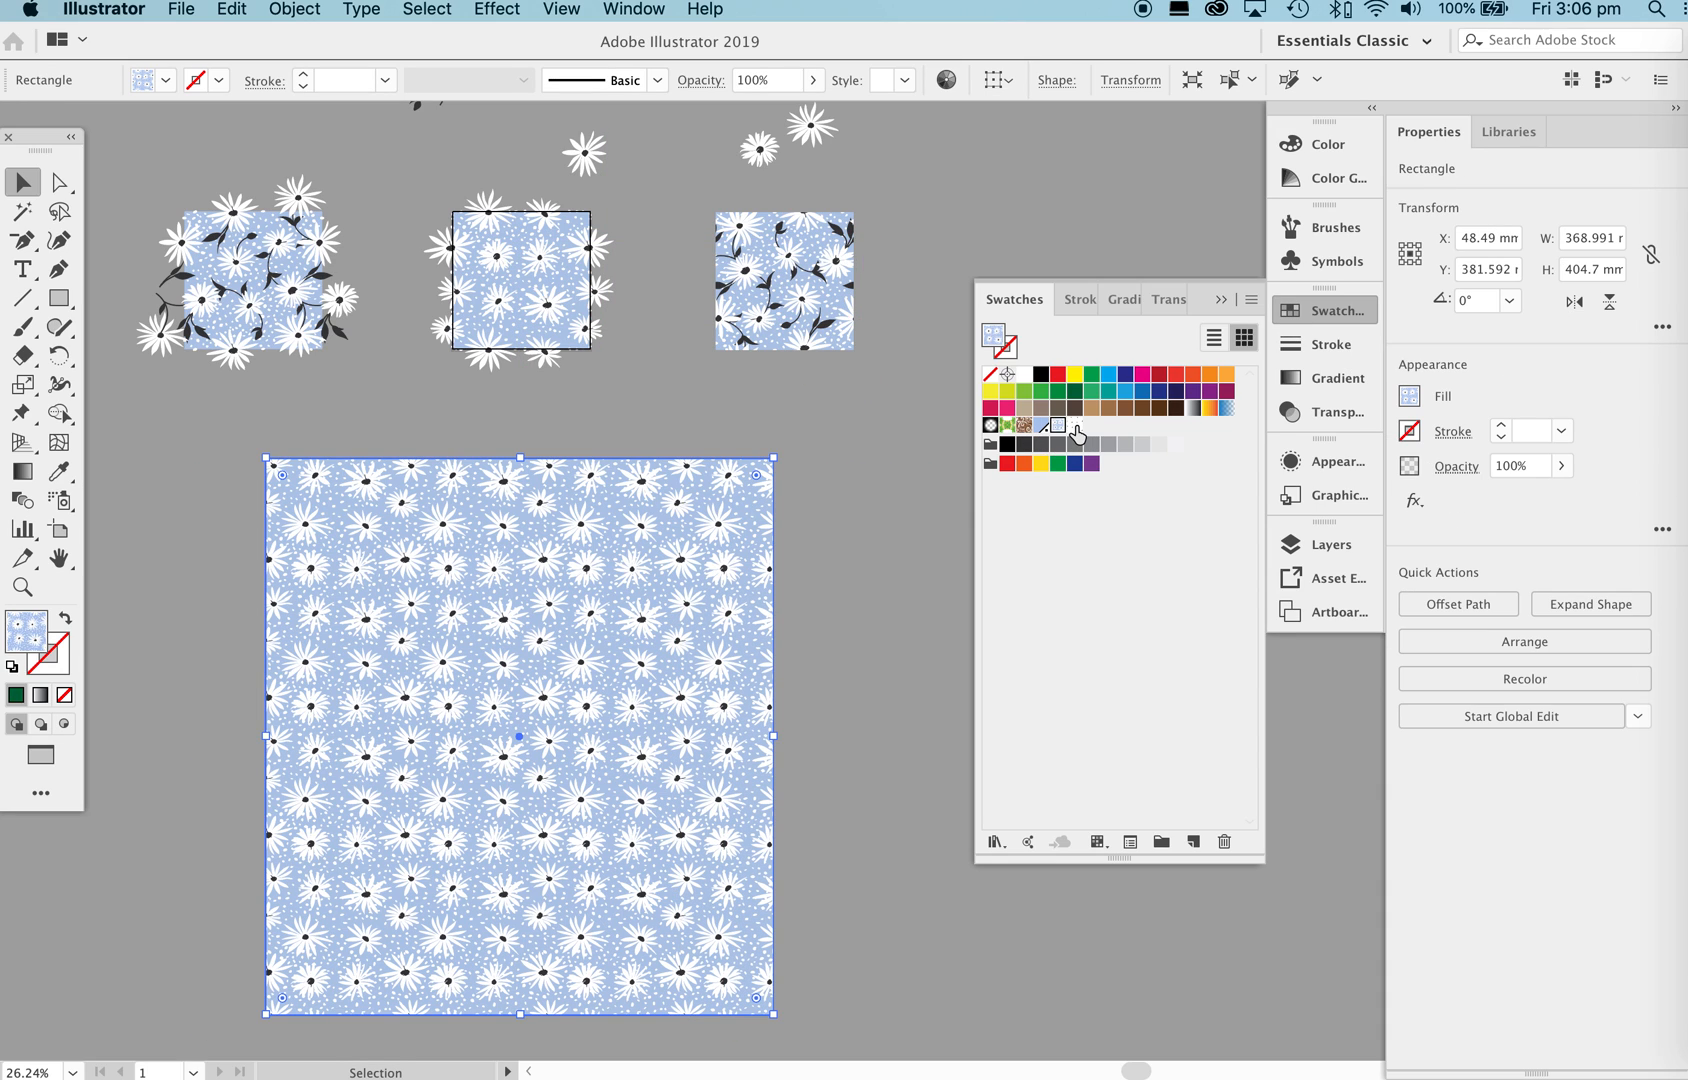
{"action": "mouse_move", "coordinate": [1076, 430]}
{"action": "left_mouse_down"}
{"action": "mouse_move", "coordinate": [1185, 579]}
{"action": "mouse_move", "coordinate": [1116, 430]}
{"action": "mouse_move", "coordinate": [1076, 430]}
{"action": "left_mouse_up"}
{"action": "left_click_drag", "start_coordinate": [648, 608], "coordinate": [262, 388]}
{"action": "left_click_drag", "start_coordinate": [190, 563], "coordinate": [781, 575]}
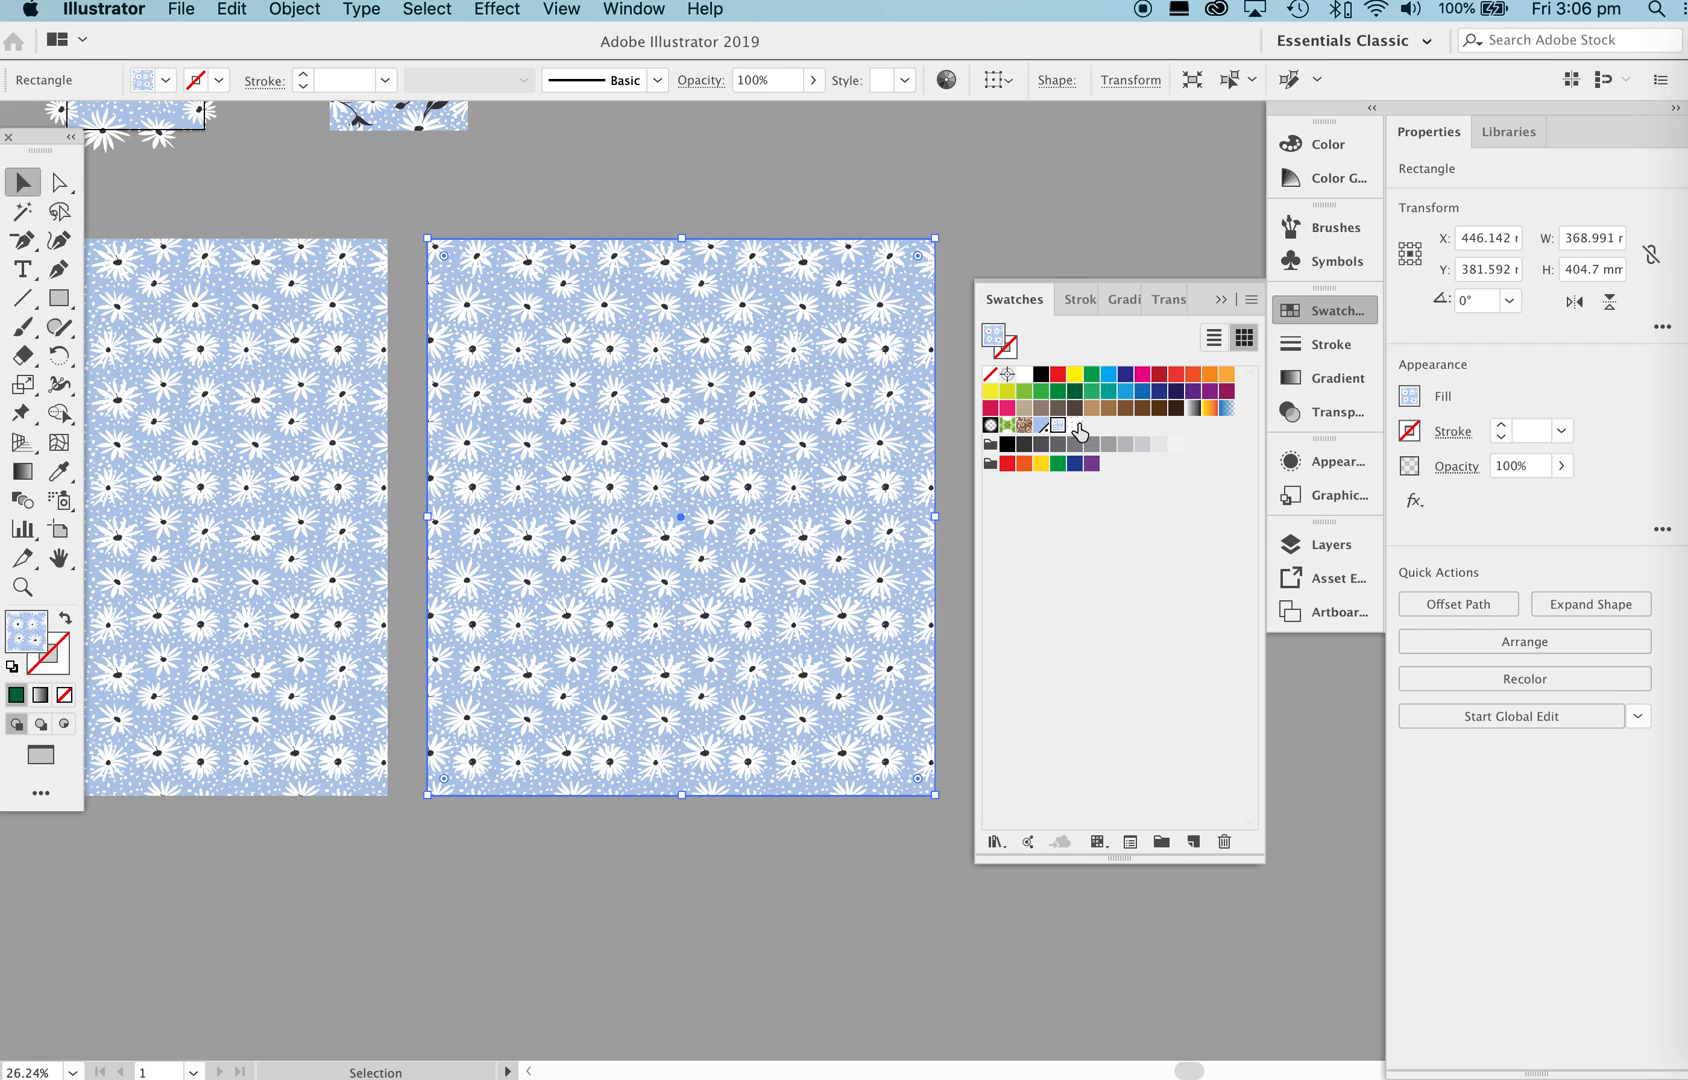
Fill the duplicate rectangle with New Pattern Swatch 5 for comparison and restore its blue daisy pattern fill.
{"action": "left_click", "coordinate": [1075, 426]}
{"action": "key", "text": "super"}
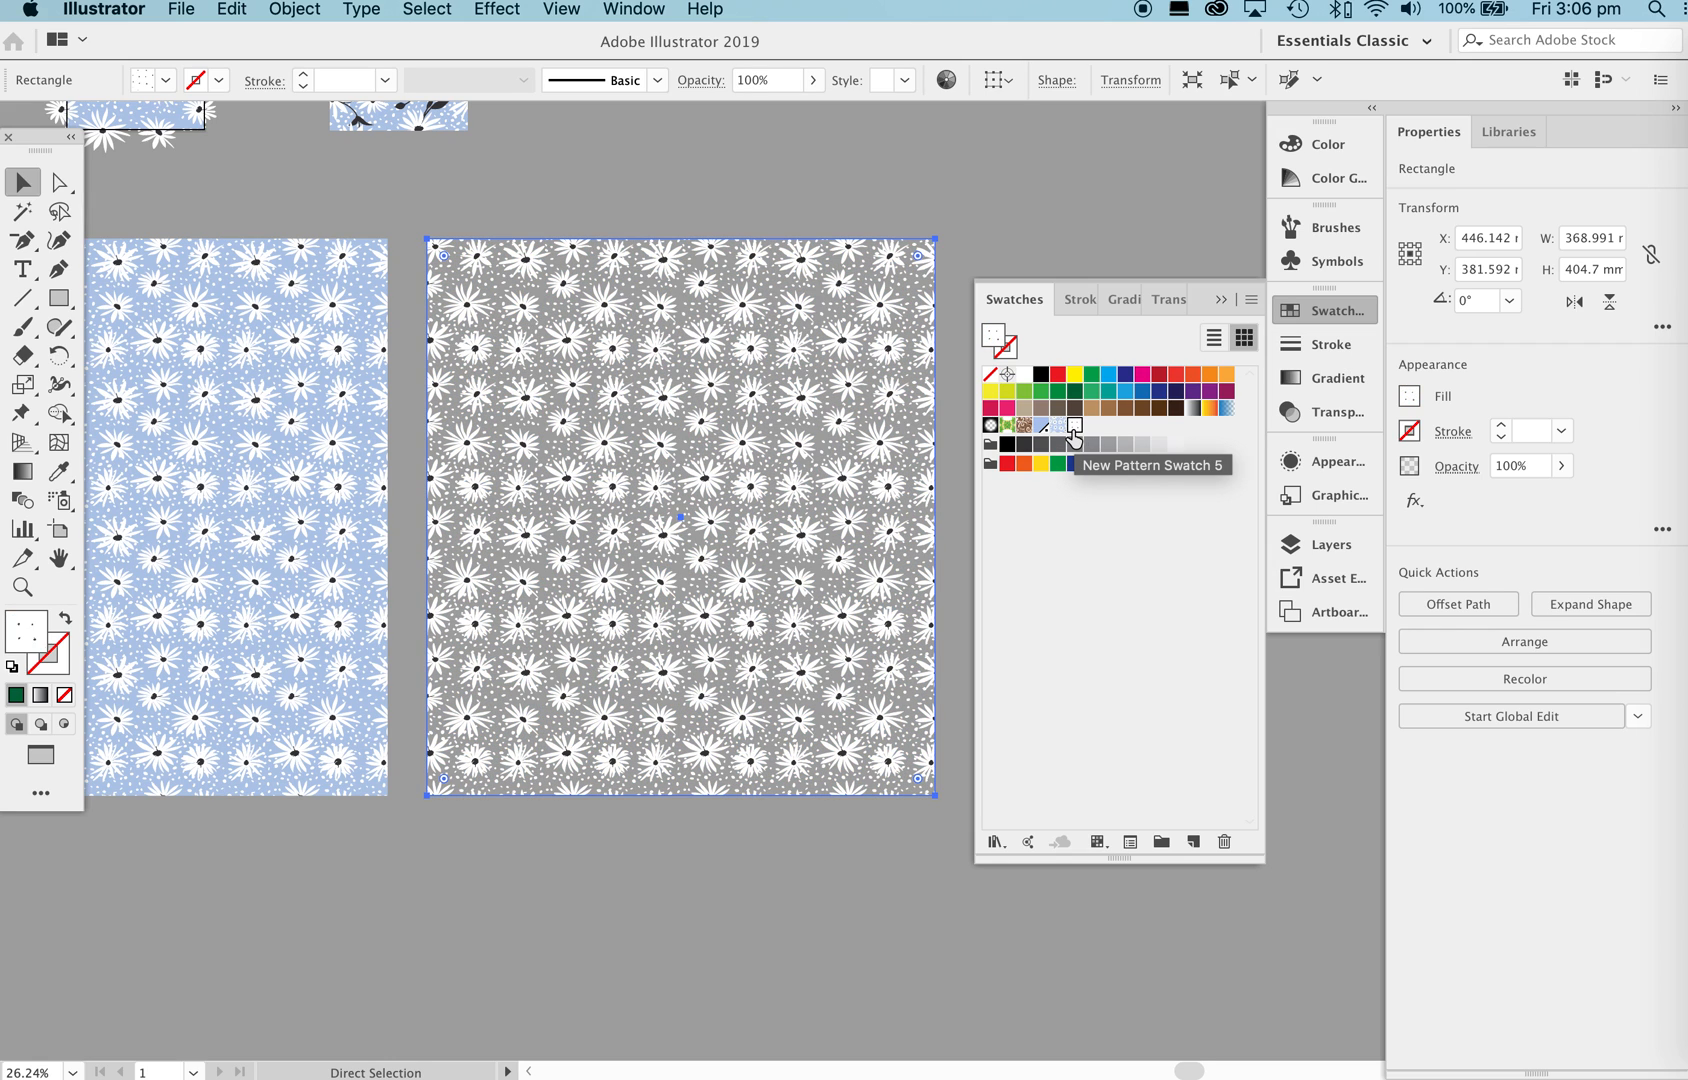
{"action": "key", "text": "super+z"}
{"action": "key", "text": "z"}
{"action": "left_click_drag", "start_coordinate": [585, 275], "coordinate": [1010, 420]}
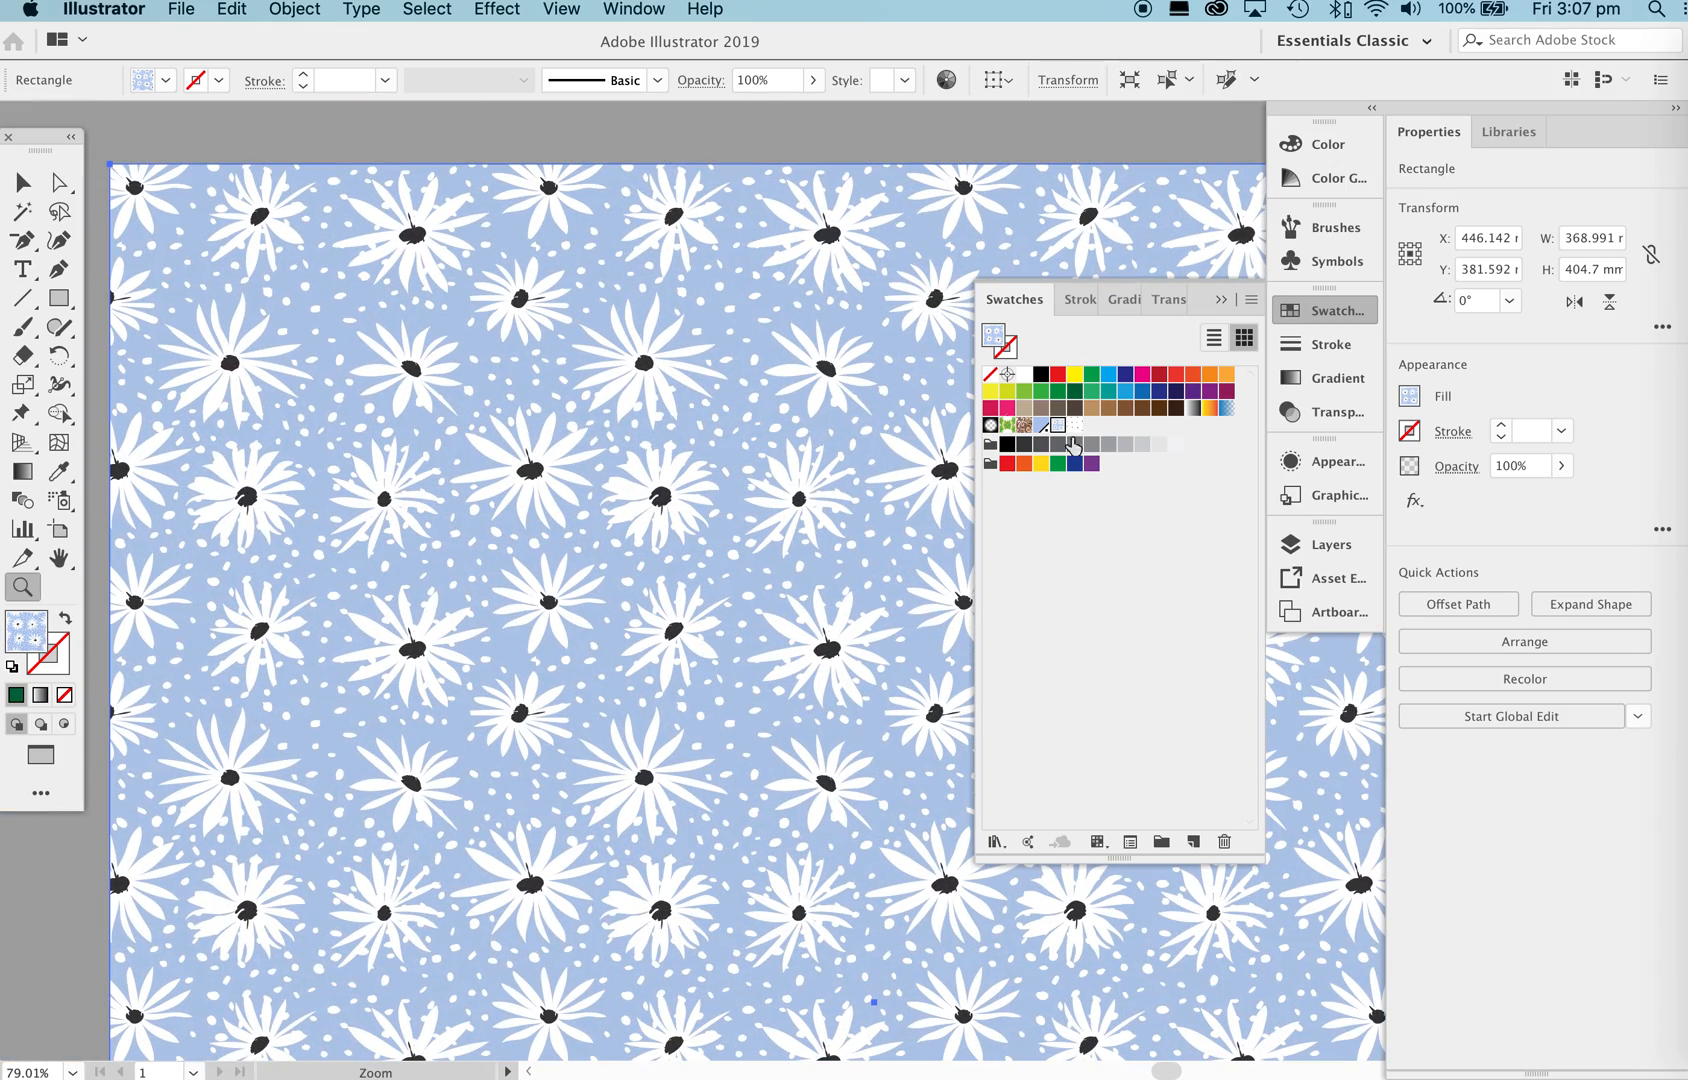
{"action": "left_click", "coordinate": [1077, 427]}
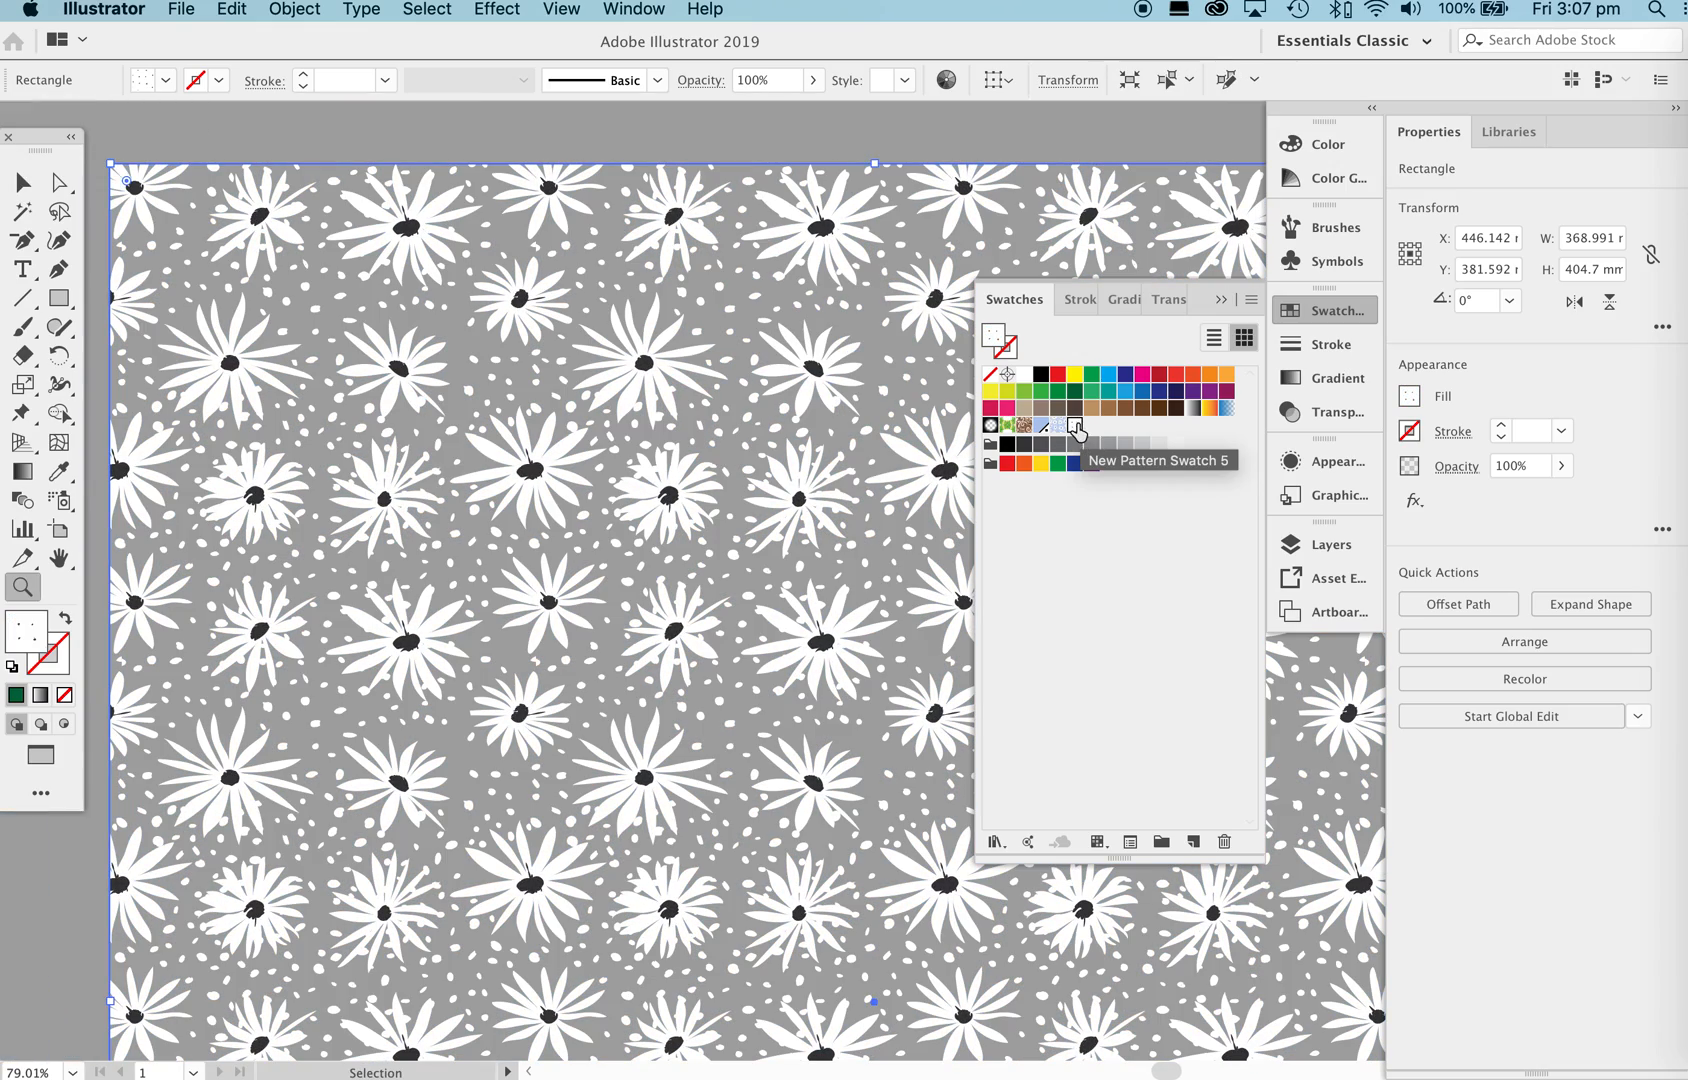
{"action": "left_click", "coordinate": [1058, 425]}
Delete the duplicate rectangle and remove New Pattern Swatch 5 from the swatches.
{"action": "left_click_drag", "start_coordinate": [861, 340], "coordinate": [426, 618]}
{"action": "key", "text": "space"}
{"action": "left_click_drag", "start_coordinate": [838, 590], "coordinate": [558, 566]}
{"action": "key", "text": "v"}
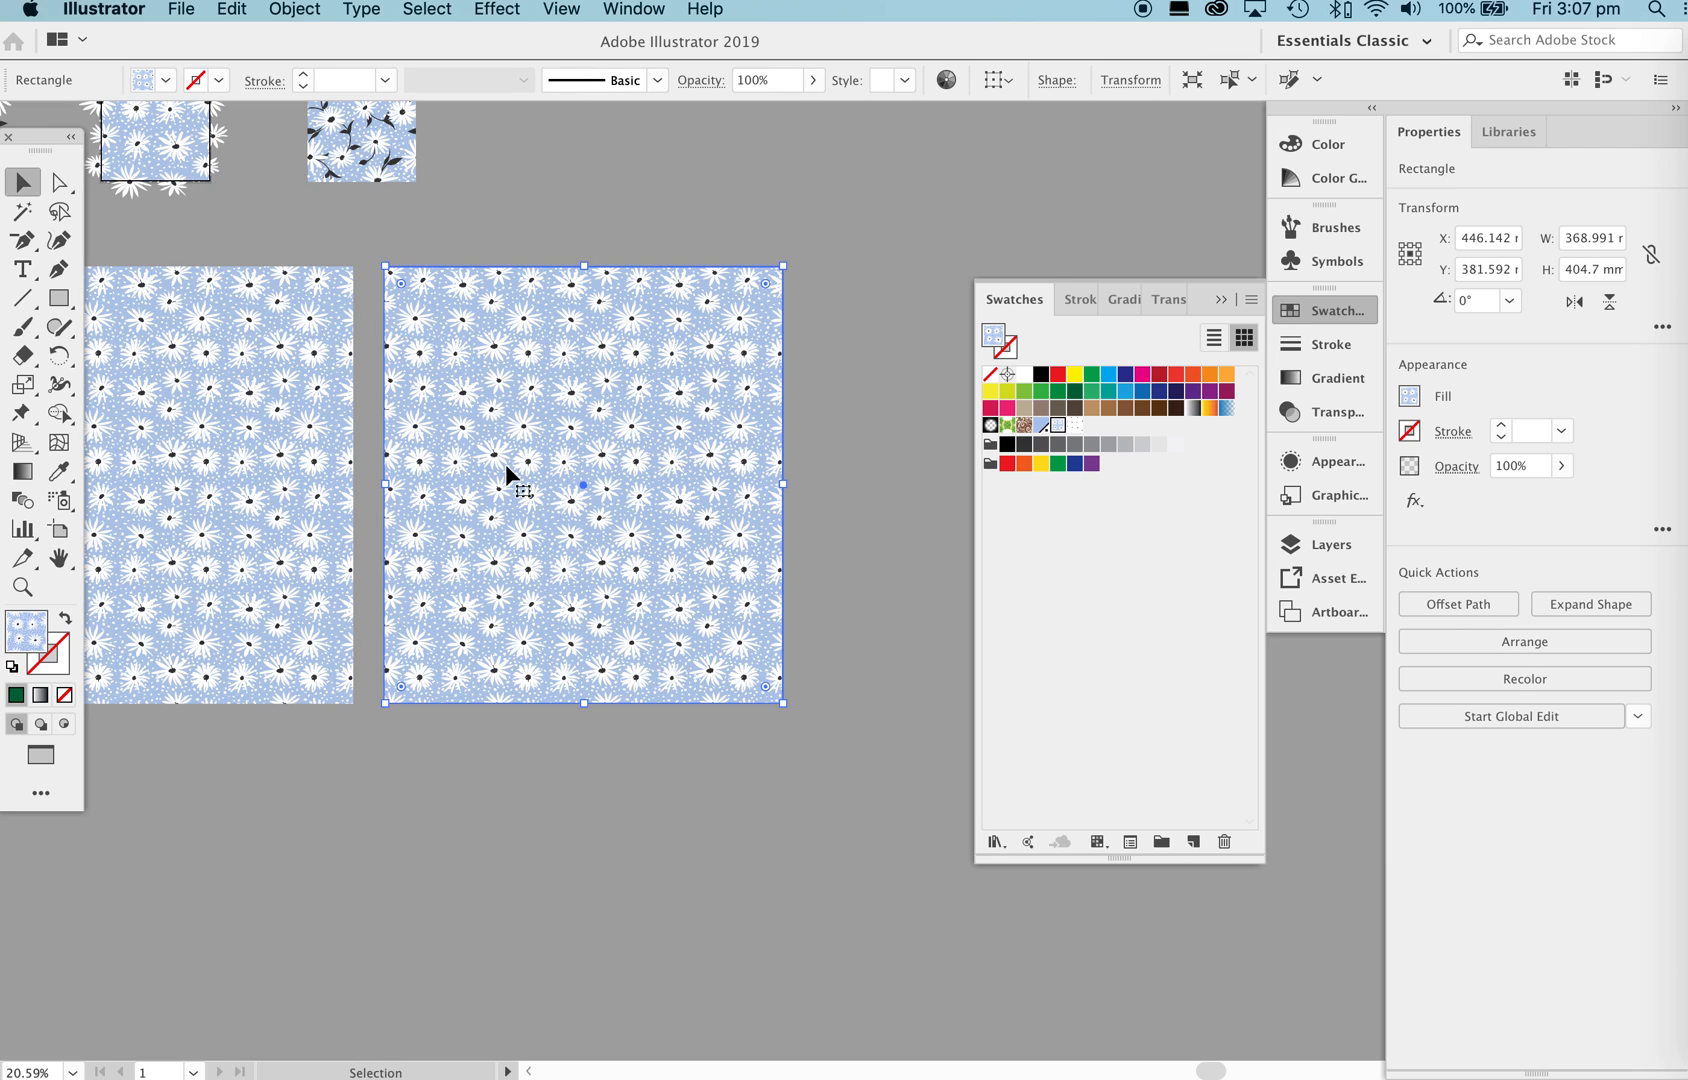
{"action": "key", "text": "Delete"}
{"action": "left_click", "coordinate": [1075, 425]}
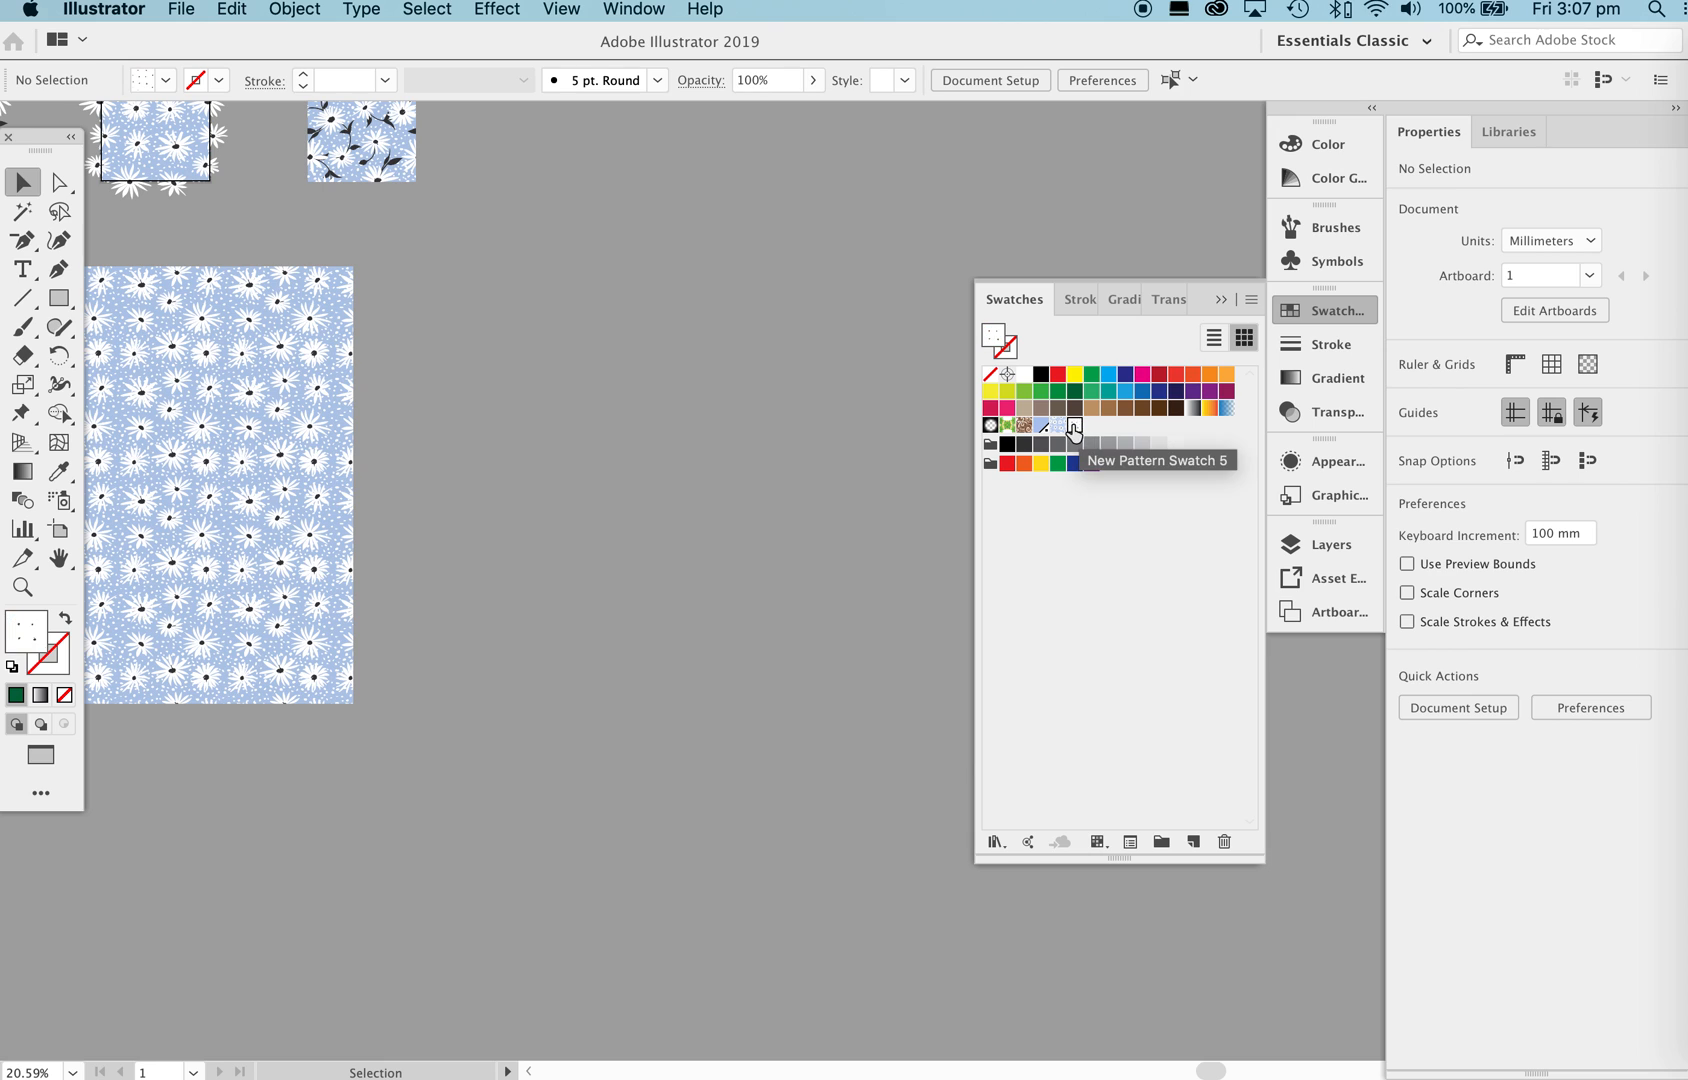
{"action": "left_click_drag", "start_coordinate": [1075, 425], "coordinate": [1229, 843]}
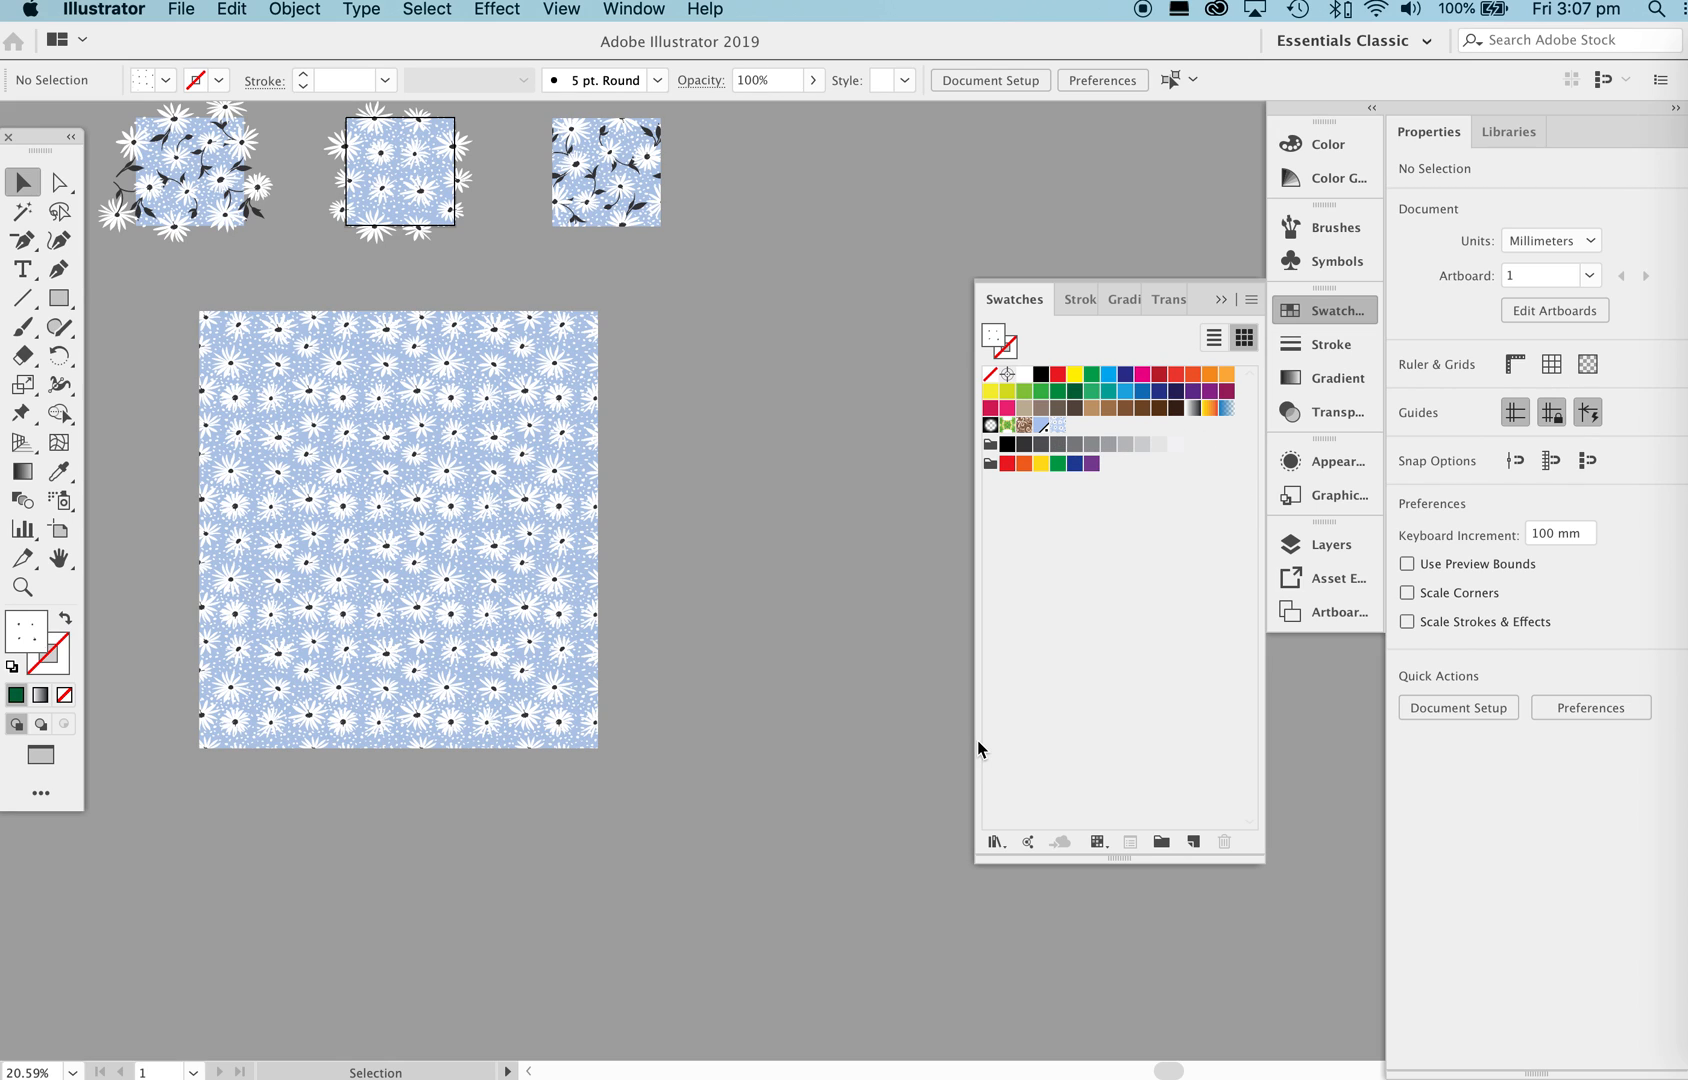
Select the loose leaf stems above the middle tile and bring them closer to its upper edge.
{"action": "left_click_drag", "start_coordinate": [467, 357], "coordinate": [460, 543]}
{"action": "key", "text": "z"}
{"action": "left_click_drag", "start_coordinate": [399, 457], "coordinate": [577, 598]}
{"action": "key", "text": "v"}
{"action": "left_click_drag", "start_coordinate": [419, 361], "coordinate": [528, 528]}
{"action": "left_click_drag", "start_coordinate": [893, 590], "coordinate": [595, 491]}
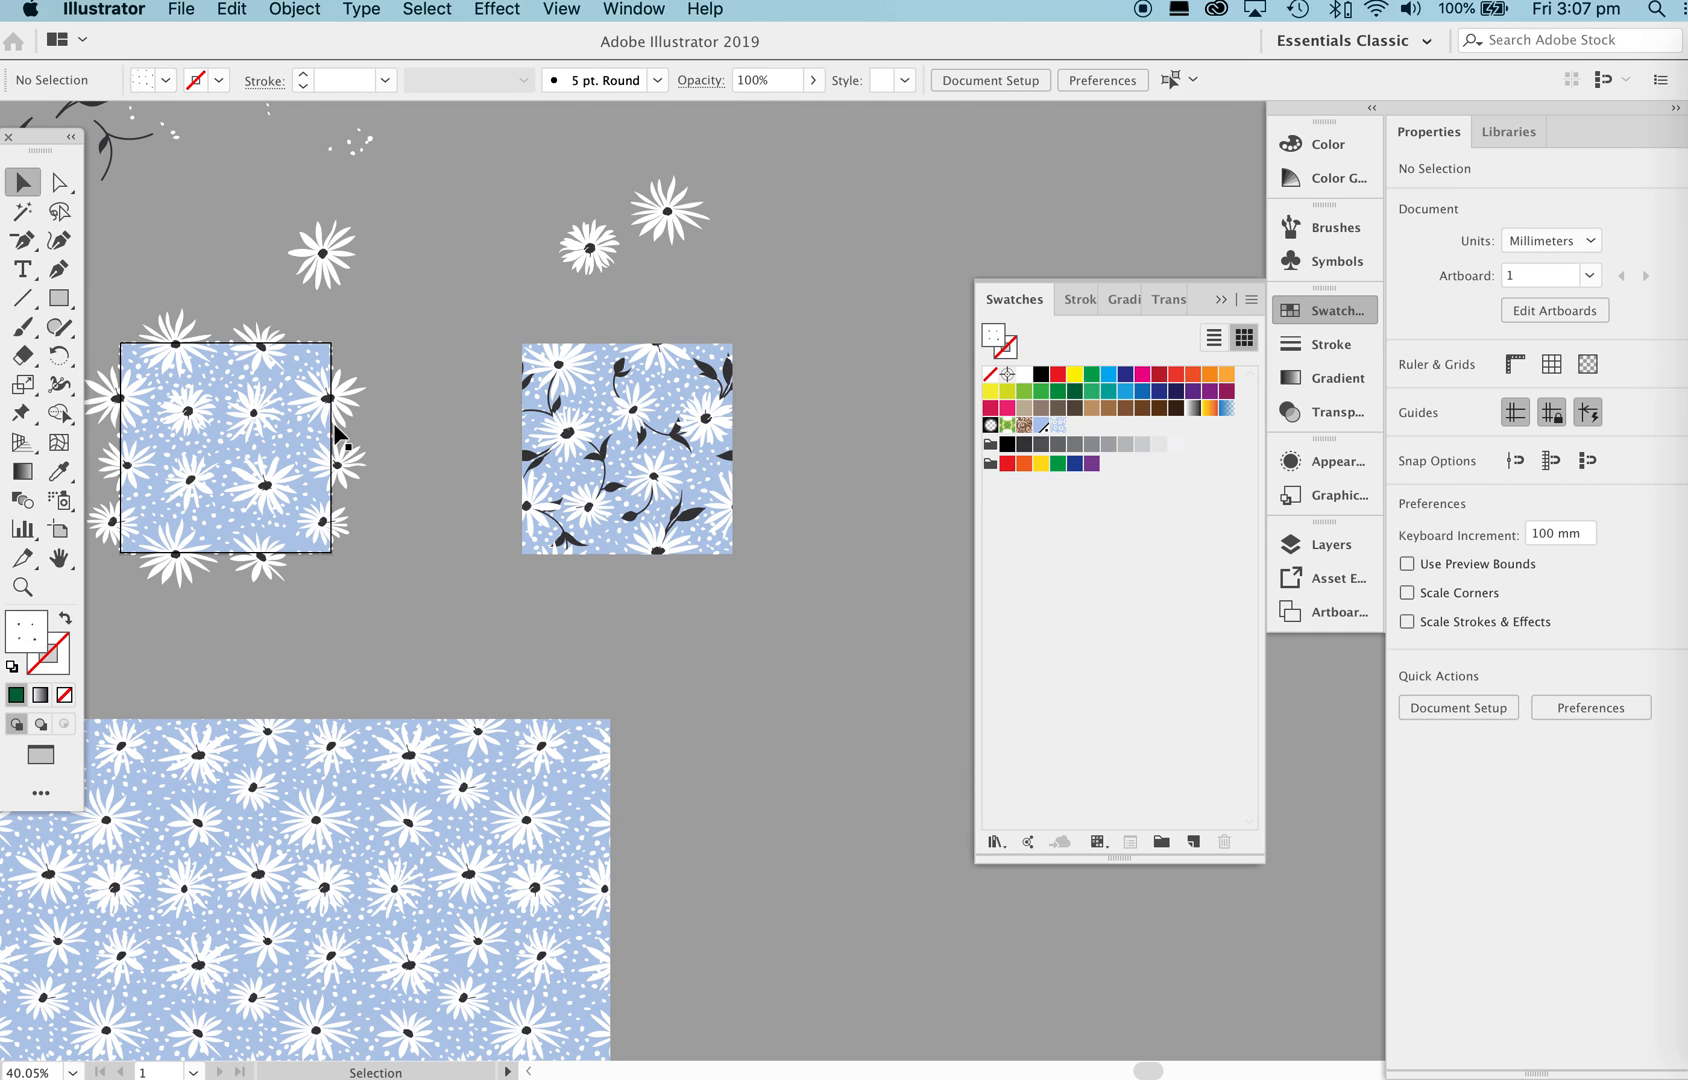
{"action": "scroll", "coordinate": [620, 460], "scroll_direction": "left", "scroll_amount": 5}
{"action": "scroll", "coordinate": [527, 365], "scroll_direction": "up", "scroll_amount": 2}
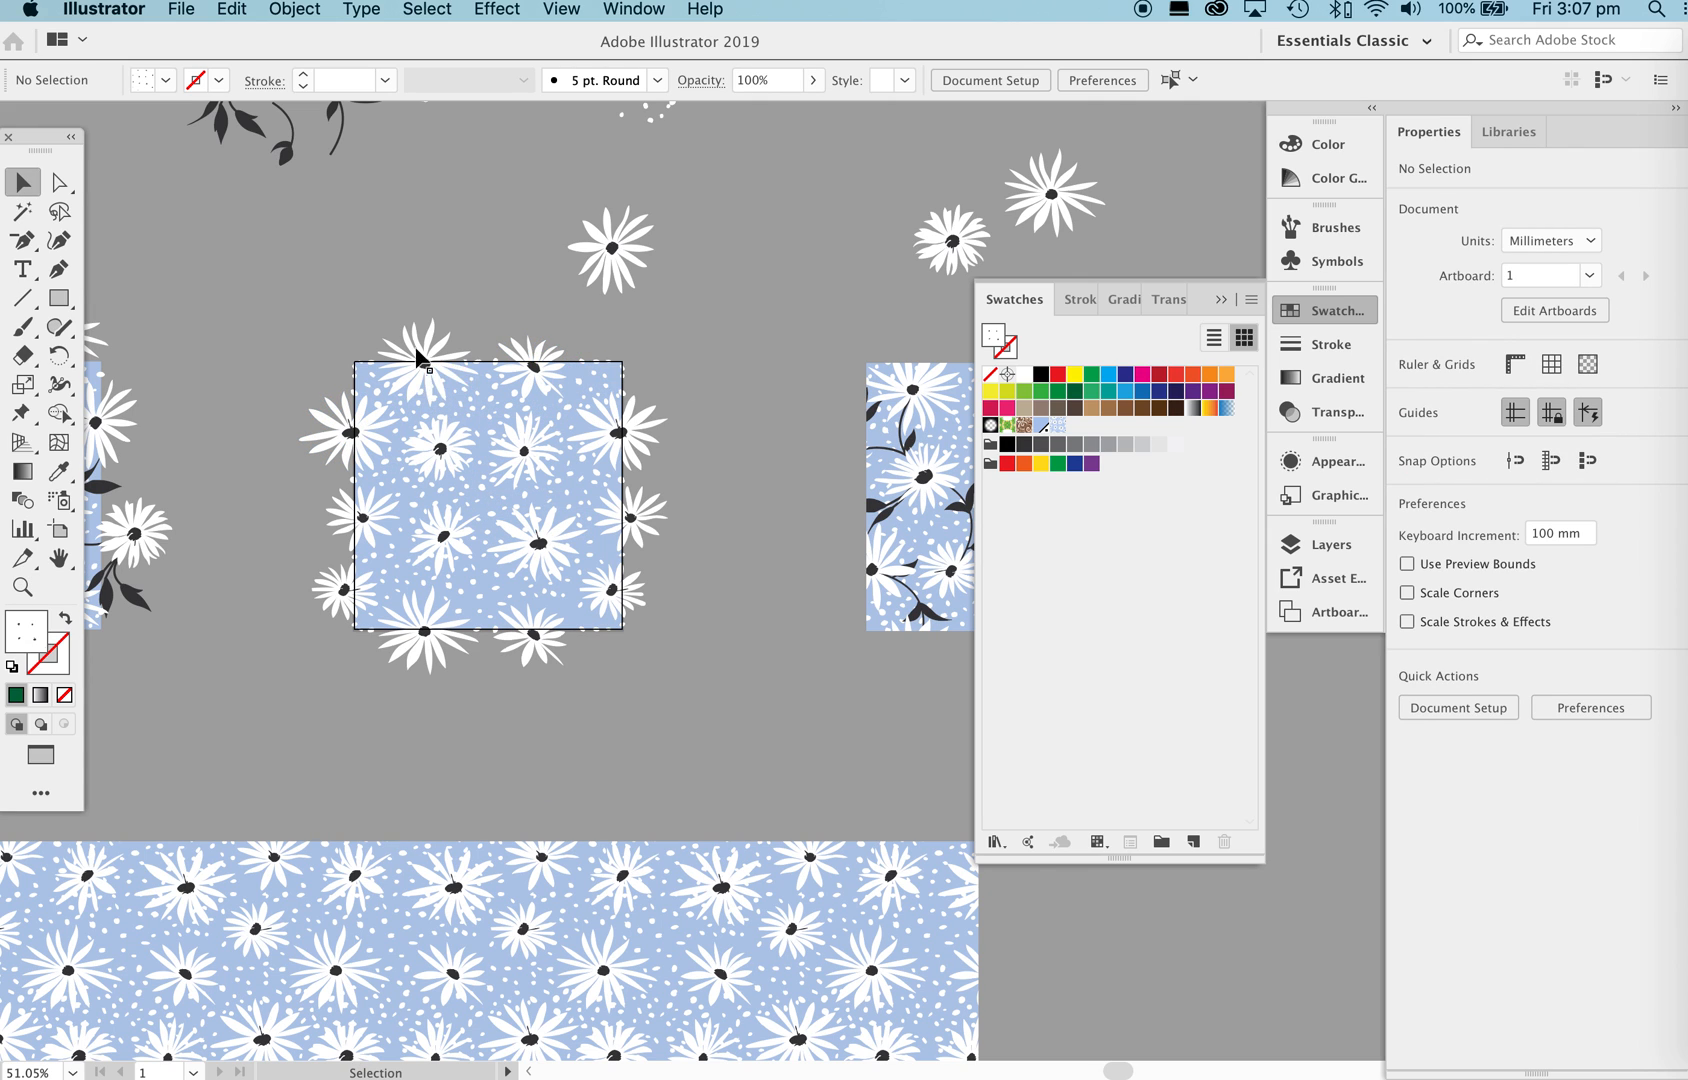
{"action": "left_click_drag", "start_coordinate": [240, 142], "coordinate": [508, 554]}
{"action": "left_click_drag", "start_coordinate": [444, 407], "coordinate": [617, 411]}
Place the multi-leaf sprig below the upper-right daisy, the two-leaf sprig near the tile's centre, and the forked stem in the lower-right area.
{"action": "key", "text": "super+space"}
{"action": "scroll", "coordinate": [752, 423], "scroll_direction": "right", "scroll_amount": 10}
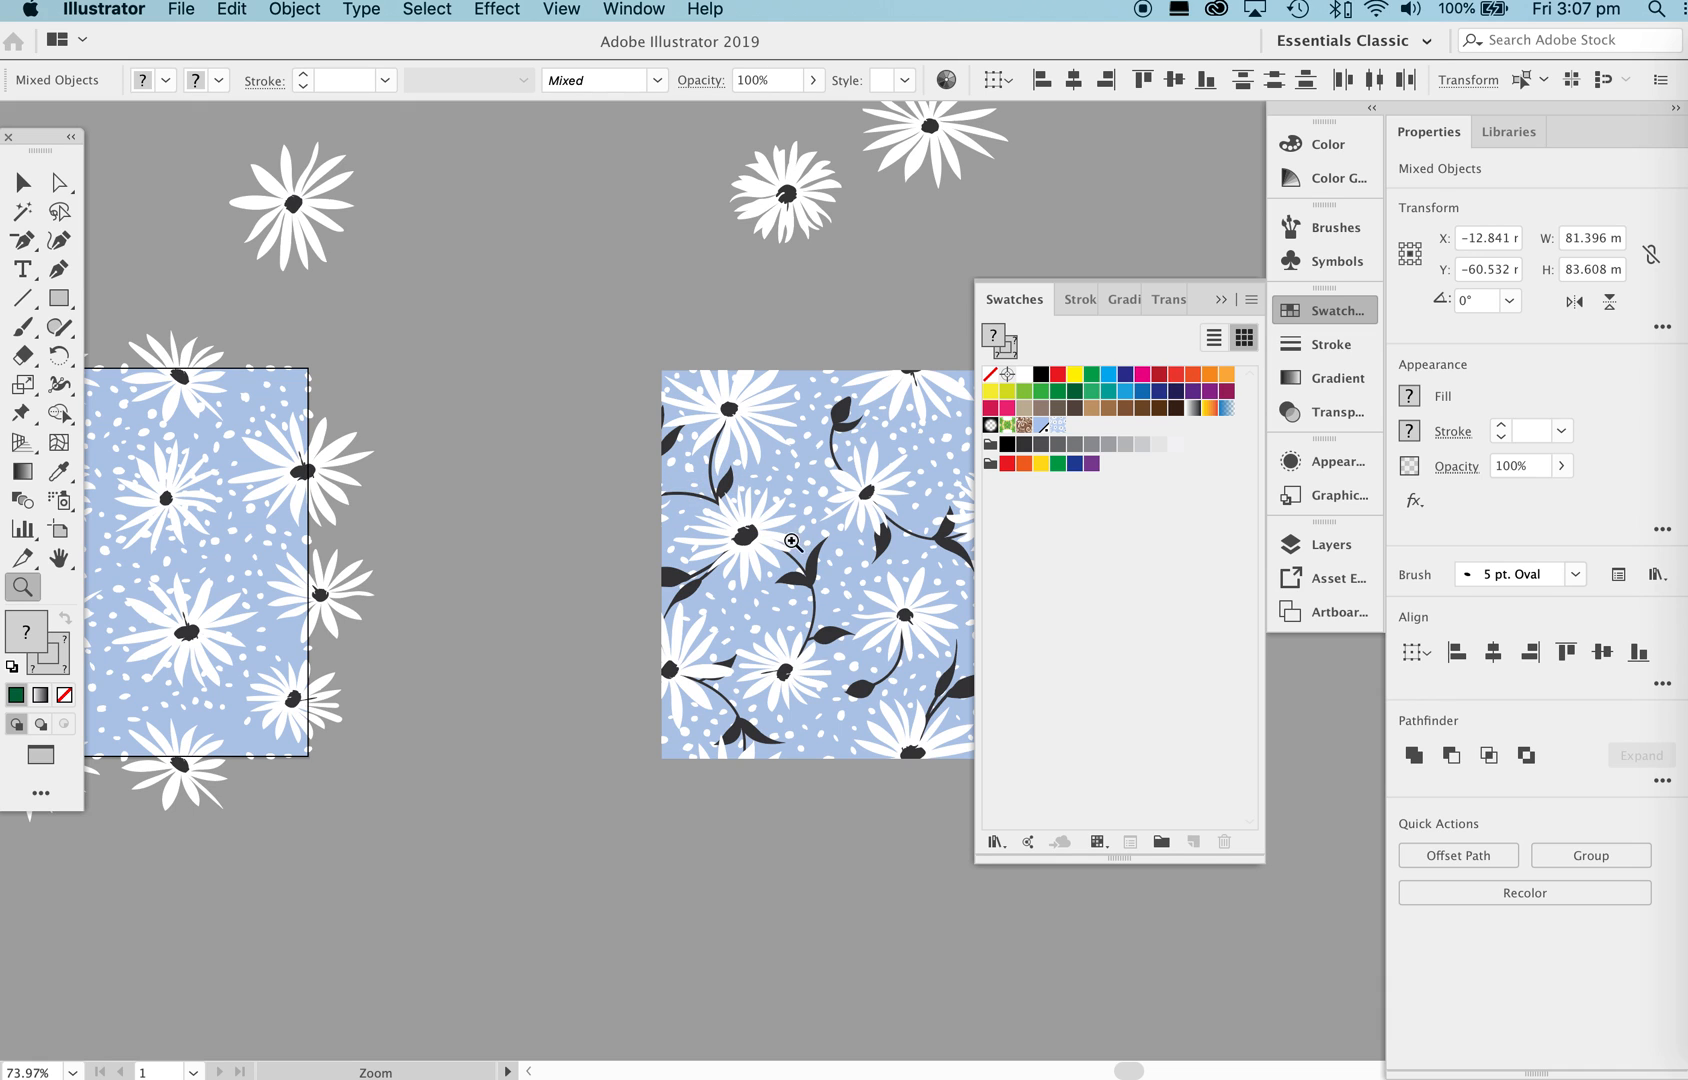
{"action": "scroll", "coordinate": [824, 653], "scroll_direction": "right", "scroll_amount": 4}
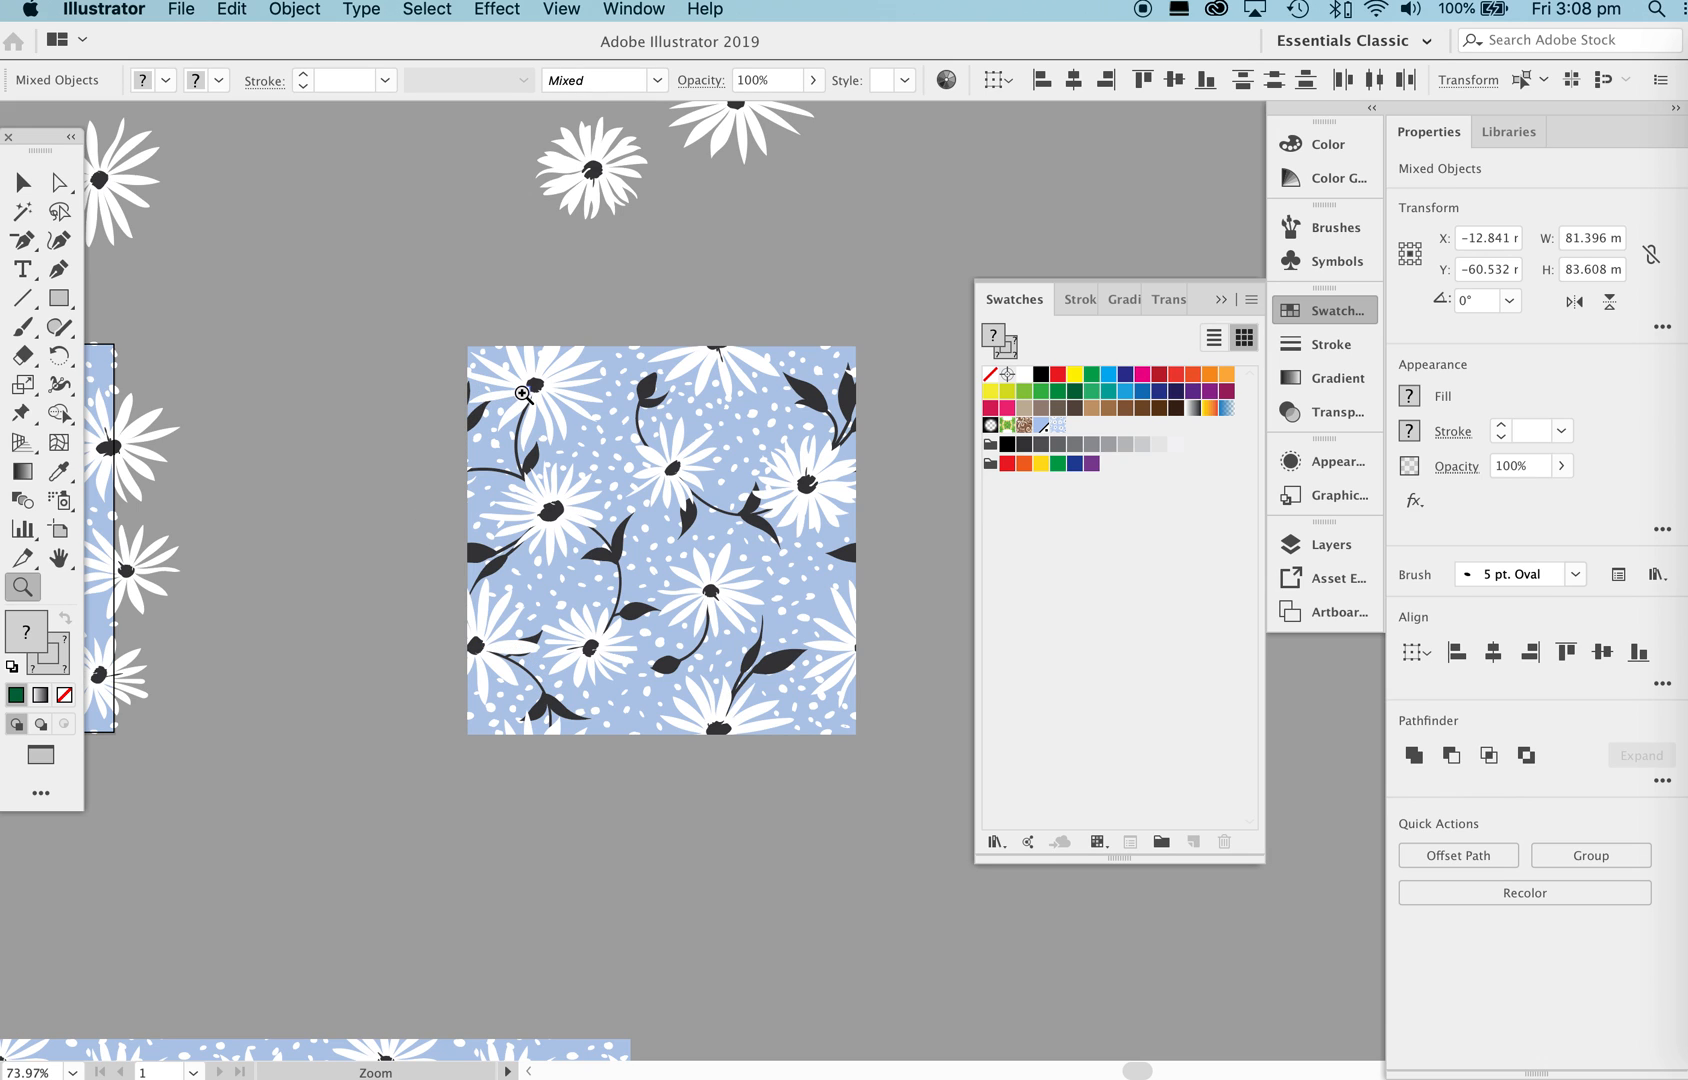
{"action": "scroll", "coordinate": [597, 556], "scroll_direction": "left", "scroll_amount": 6}
{"action": "scroll", "coordinate": [597, 556], "scroll_direction": "left", "scroll_amount": 7}
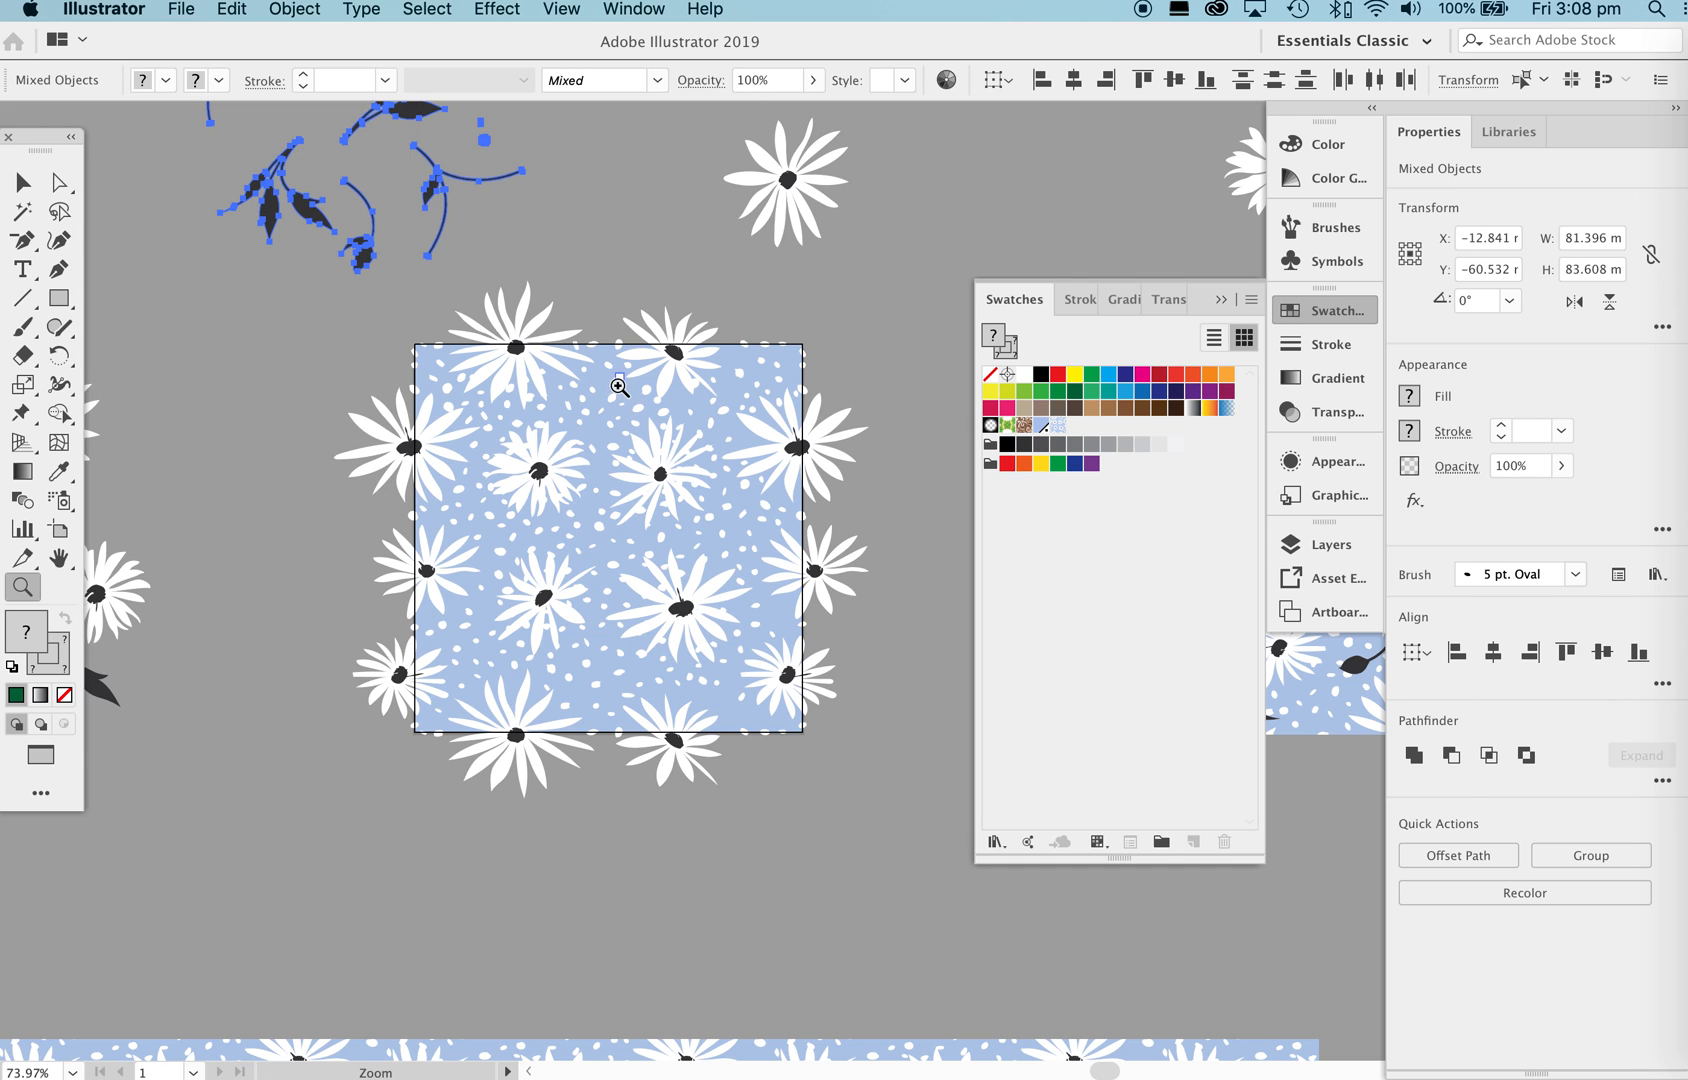
{"action": "left_click_drag", "start_coordinate": [496, 204], "coordinate": [664, 334]}
{"action": "key", "text": "v"}
{"action": "key", "text": "space"}
{"action": "left_click", "coordinate": [557, 282]}
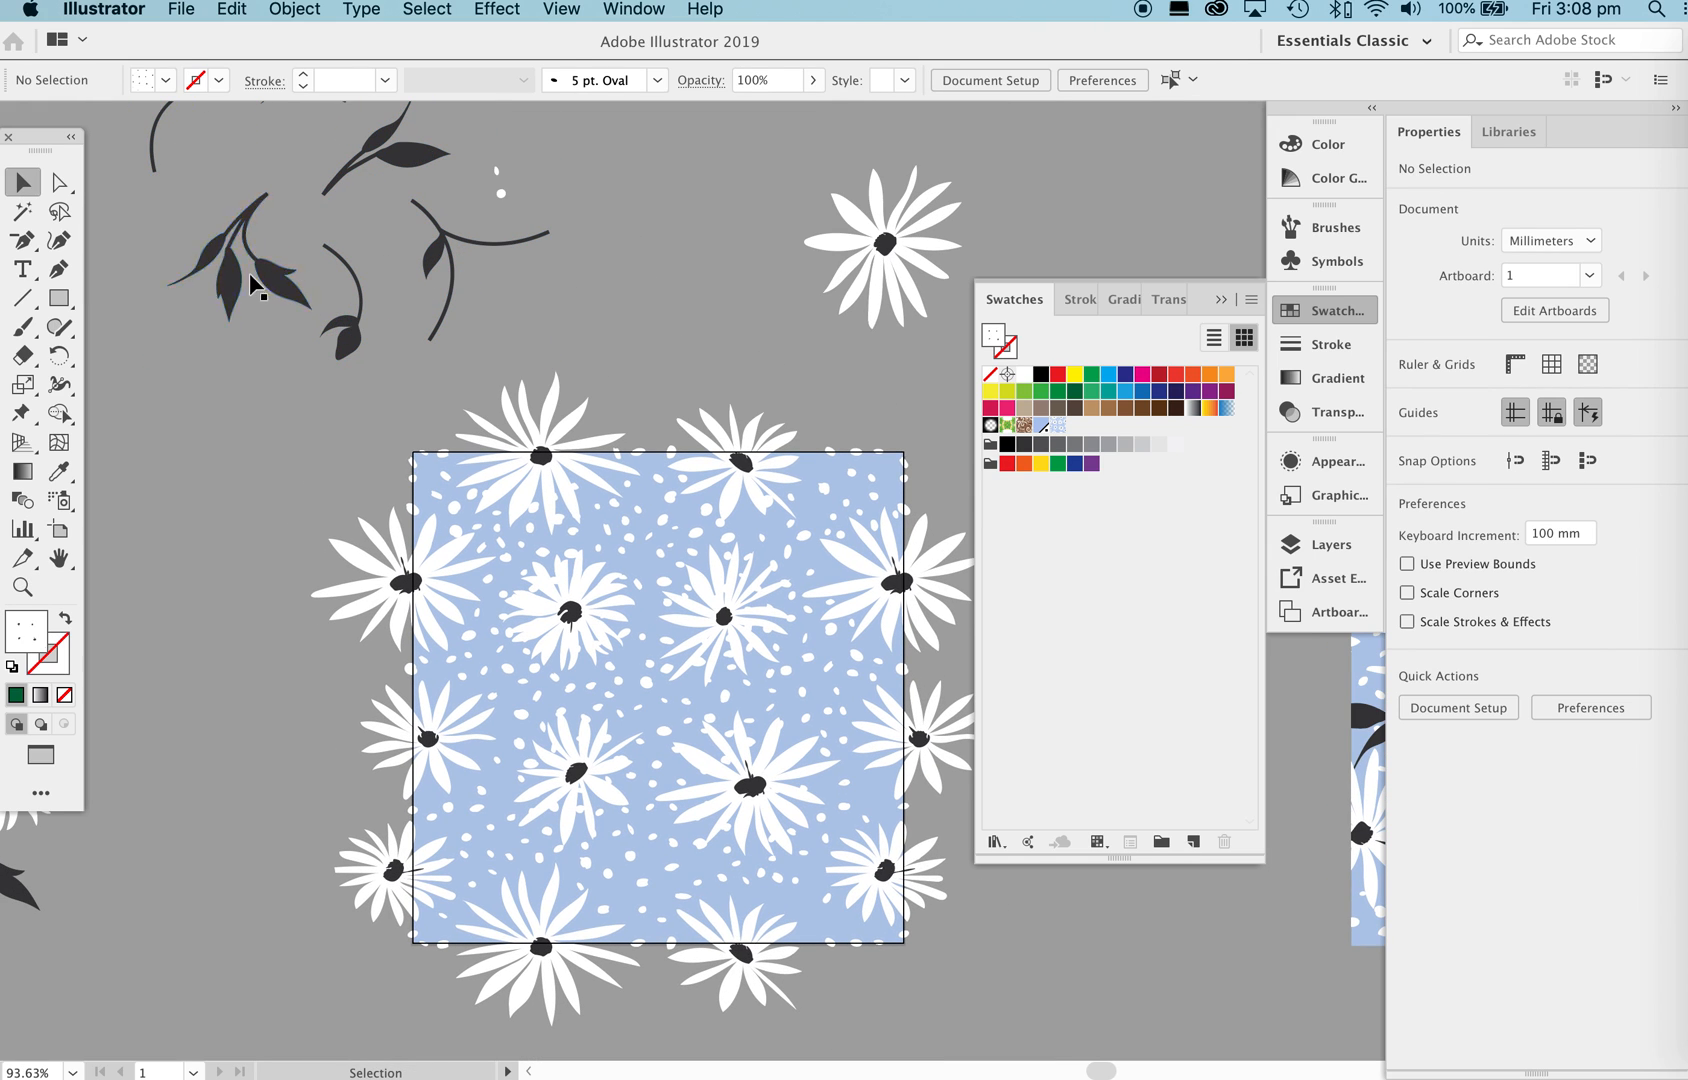
{"action": "left_click_drag", "start_coordinate": [236, 255], "coordinate": [740, 510]}
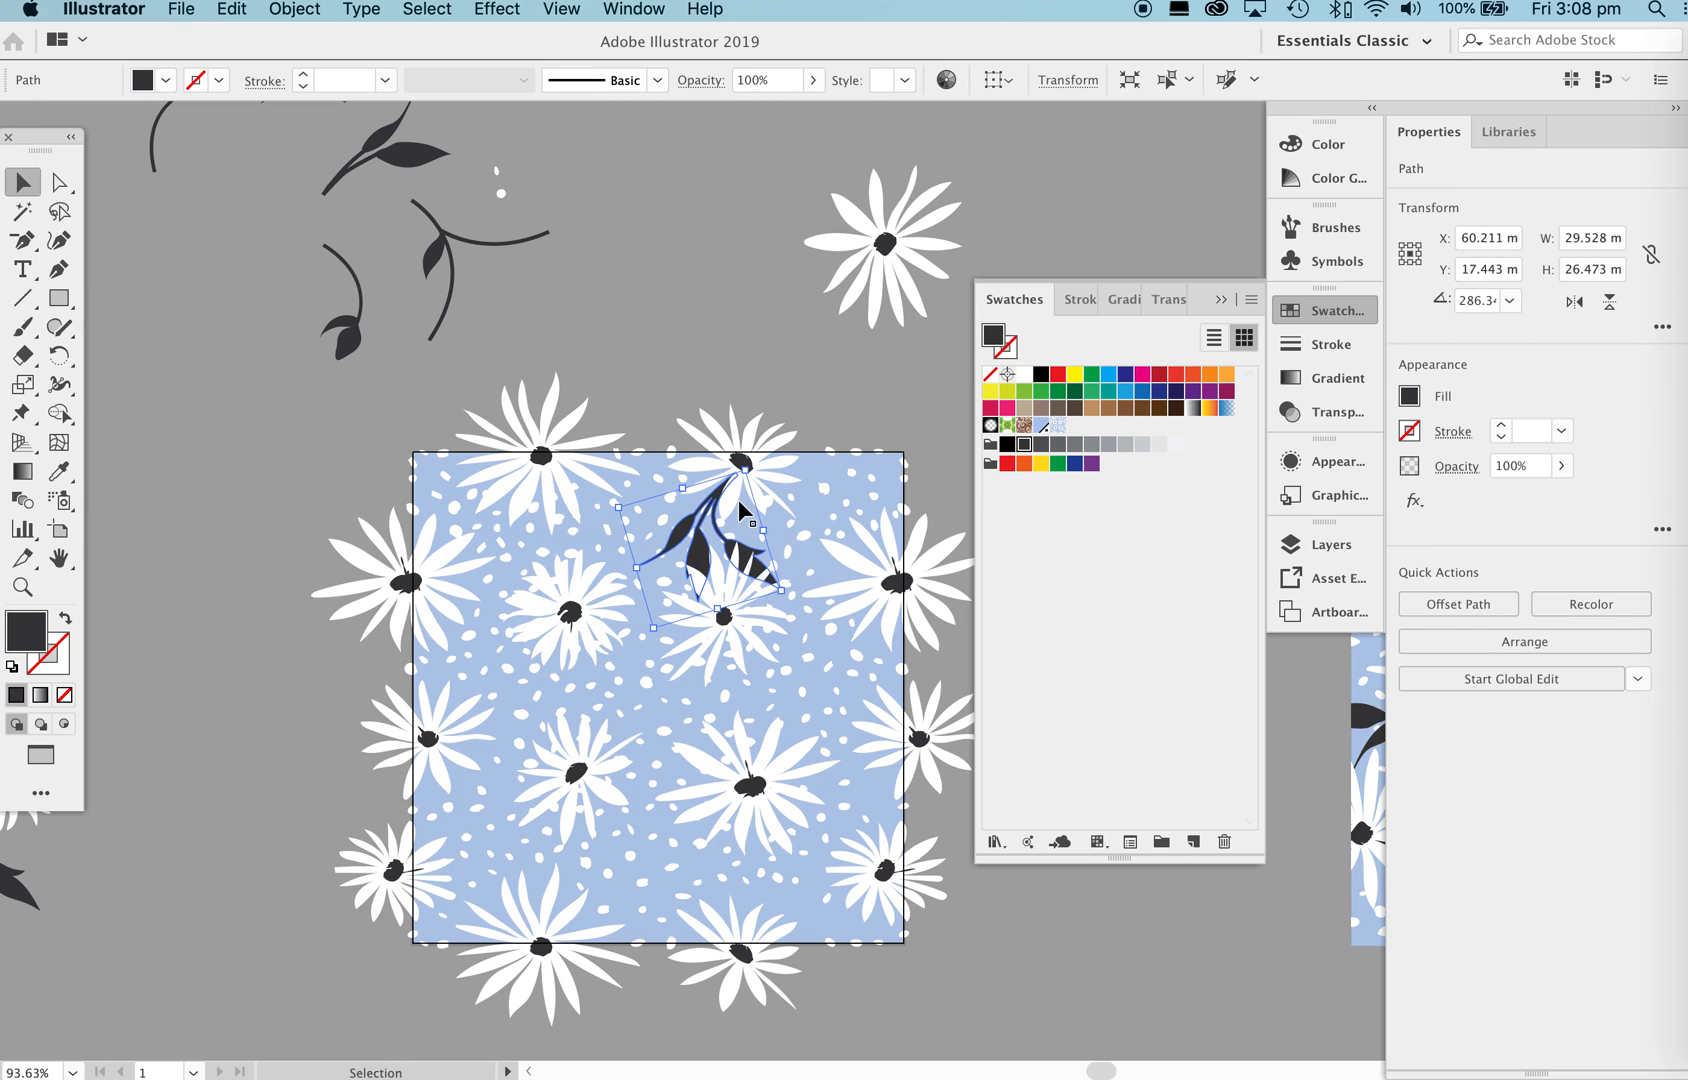
{"action": "left_click_drag", "start_coordinate": [407, 165], "coordinate": [669, 713]}
{"action": "left_click_drag", "start_coordinate": [447, 242], "coordinate": [790, 842]}
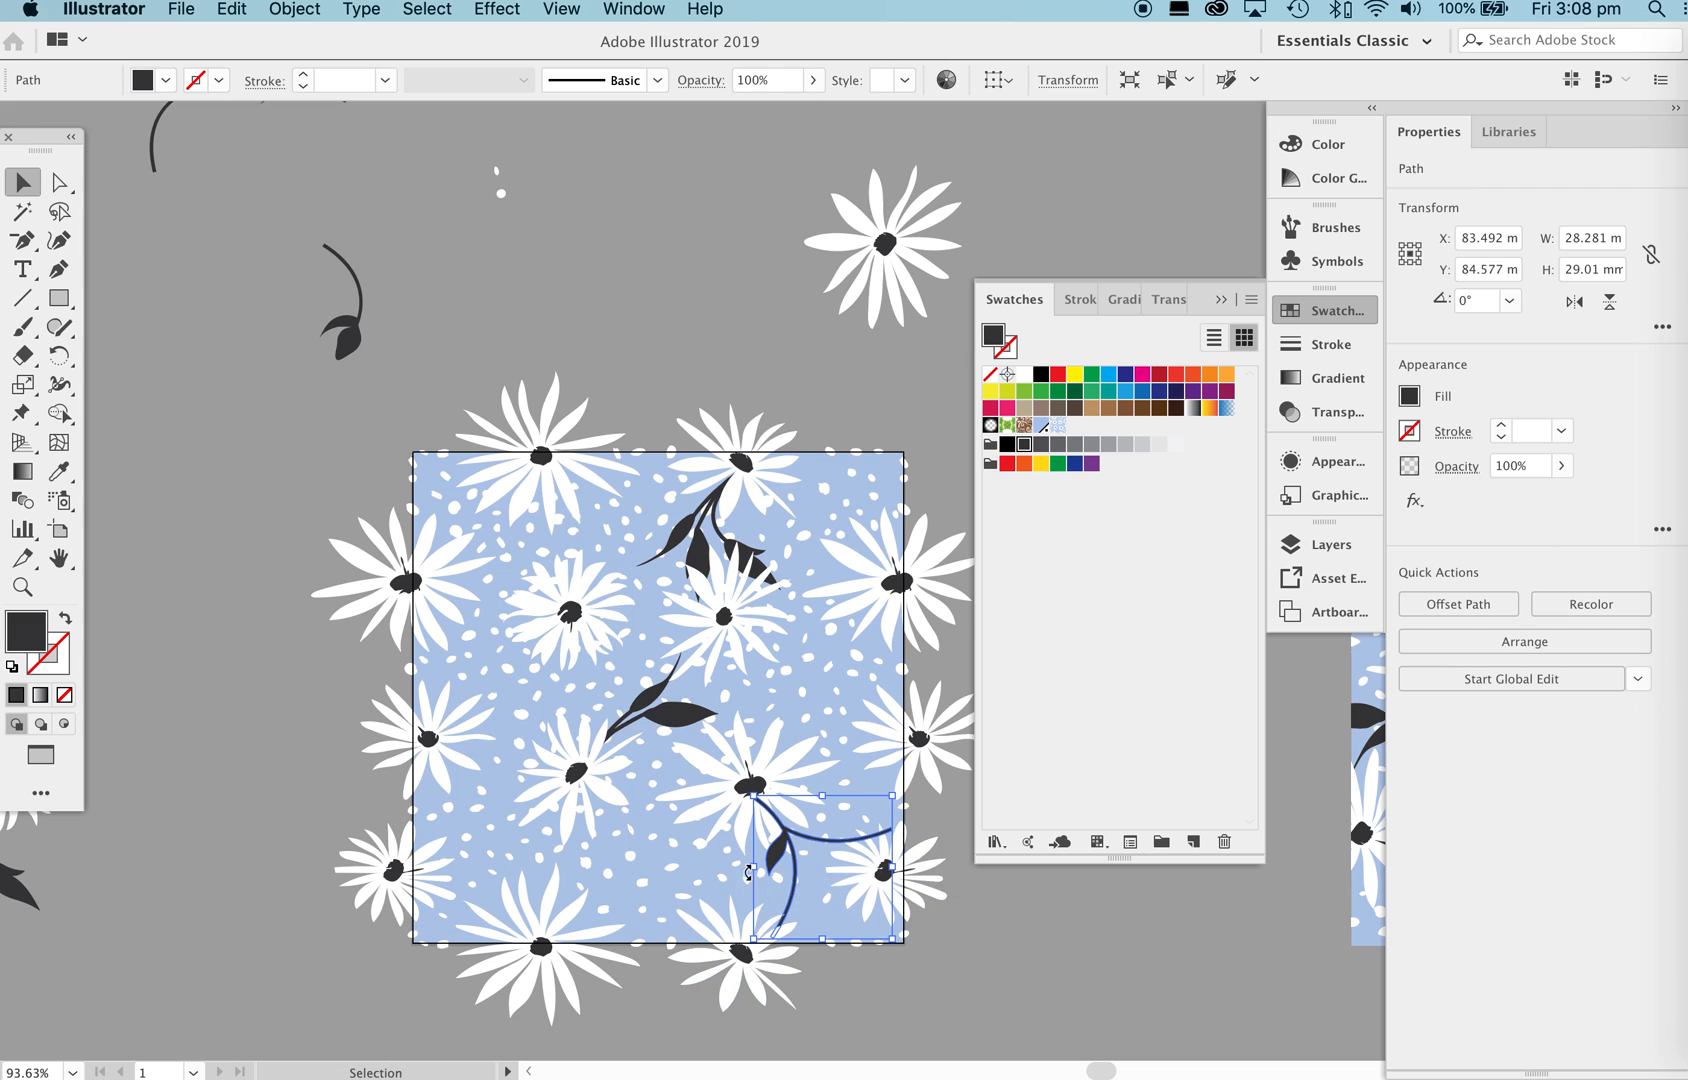
Attach the forked stem's upper end to the large lower-right inner daisy and rotate it to about 342.7° so its branch meets the right-edge daisy.
{"action": "left_click_drag", "start_coordinate": [749, 787], "coordinate": [968, 765]}
{"action": "left_click_drag", "start_coordinate": [828, 856], "coordinate": [764, 735]}
{"action": "key", "text": "v"}
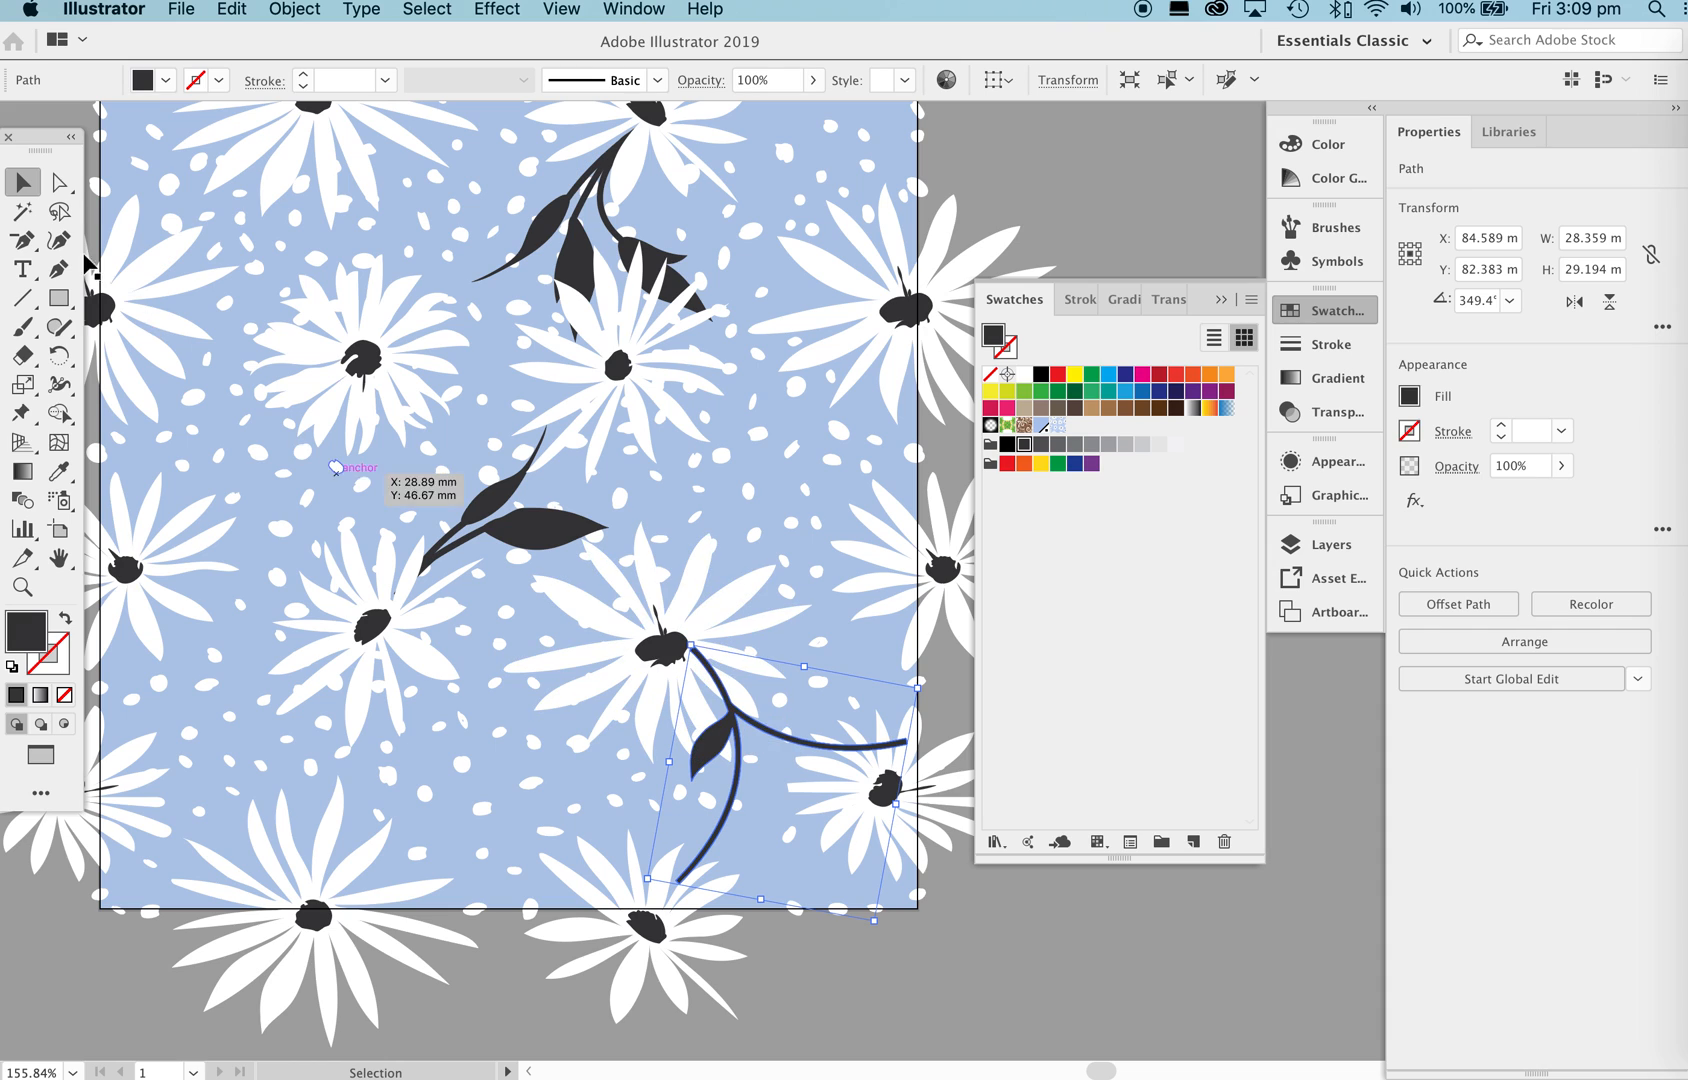
{"action": "left_click_drag", "start_coordinate": [770, 729], "coordinate": [745, 756]}
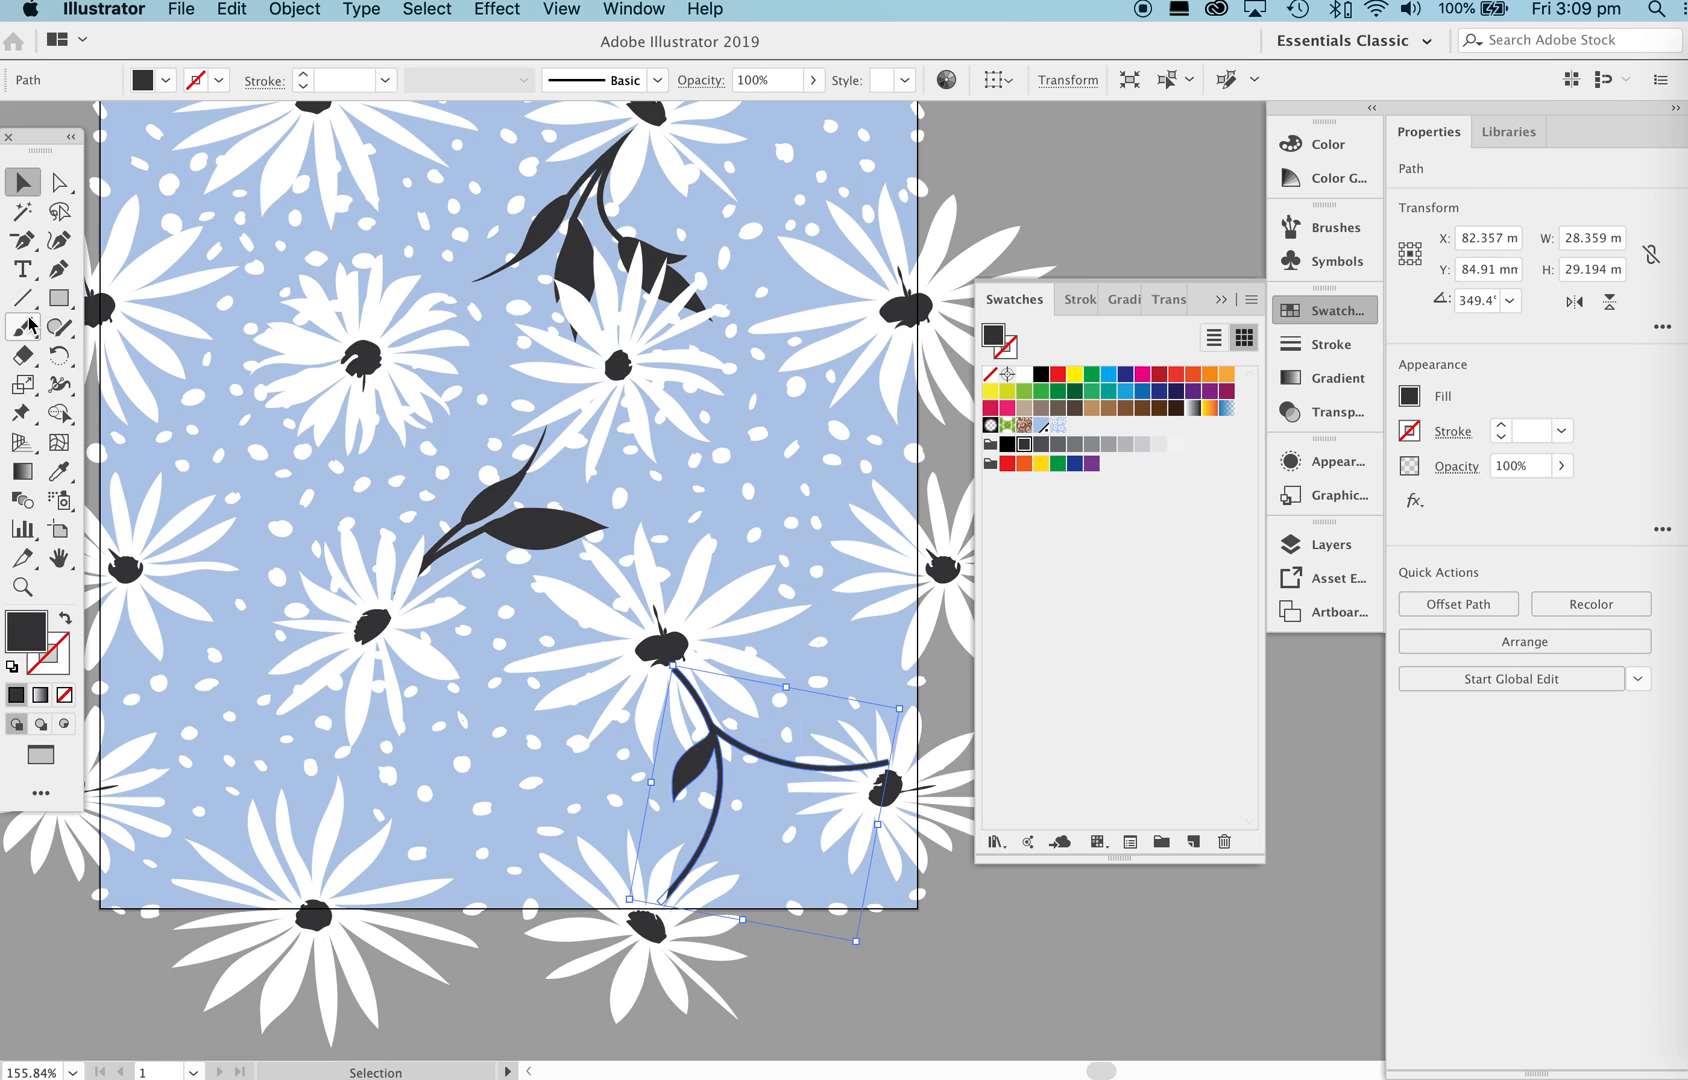
{"action": "key", "text": "r"}
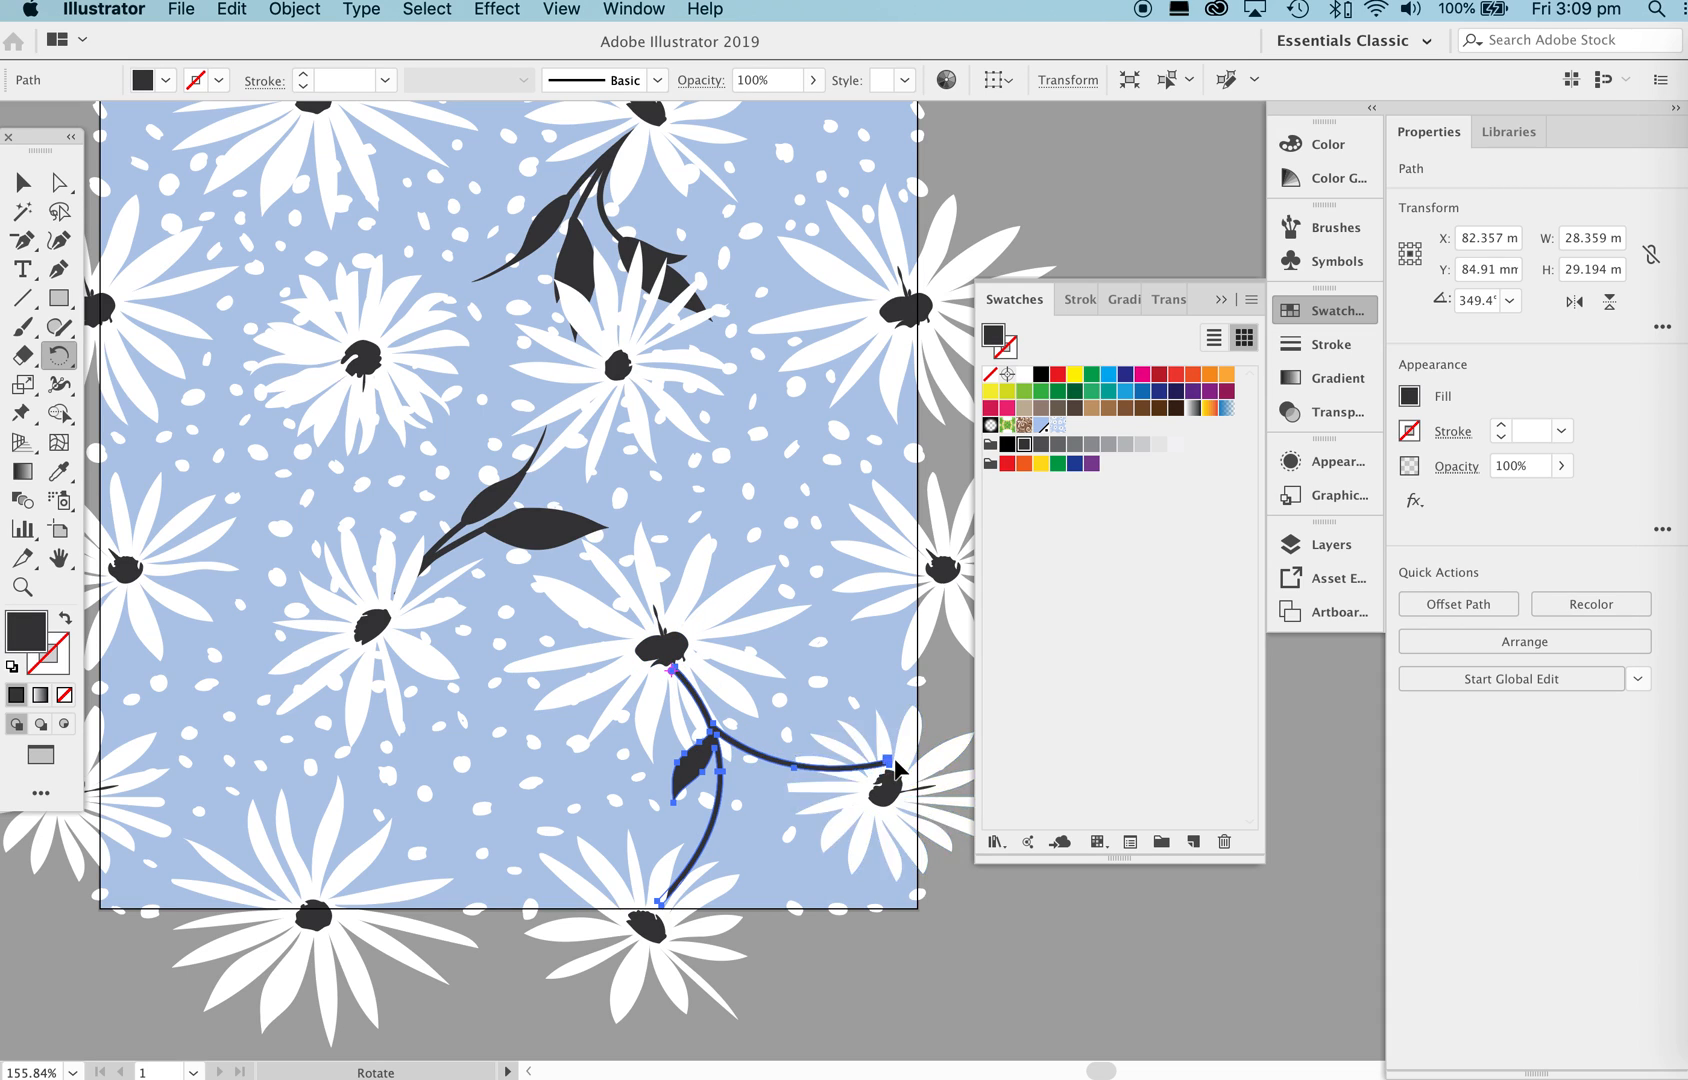
{"action": "left_click_drag", "start_coordinate": [889, 768], "coordinate": [911, 810]}
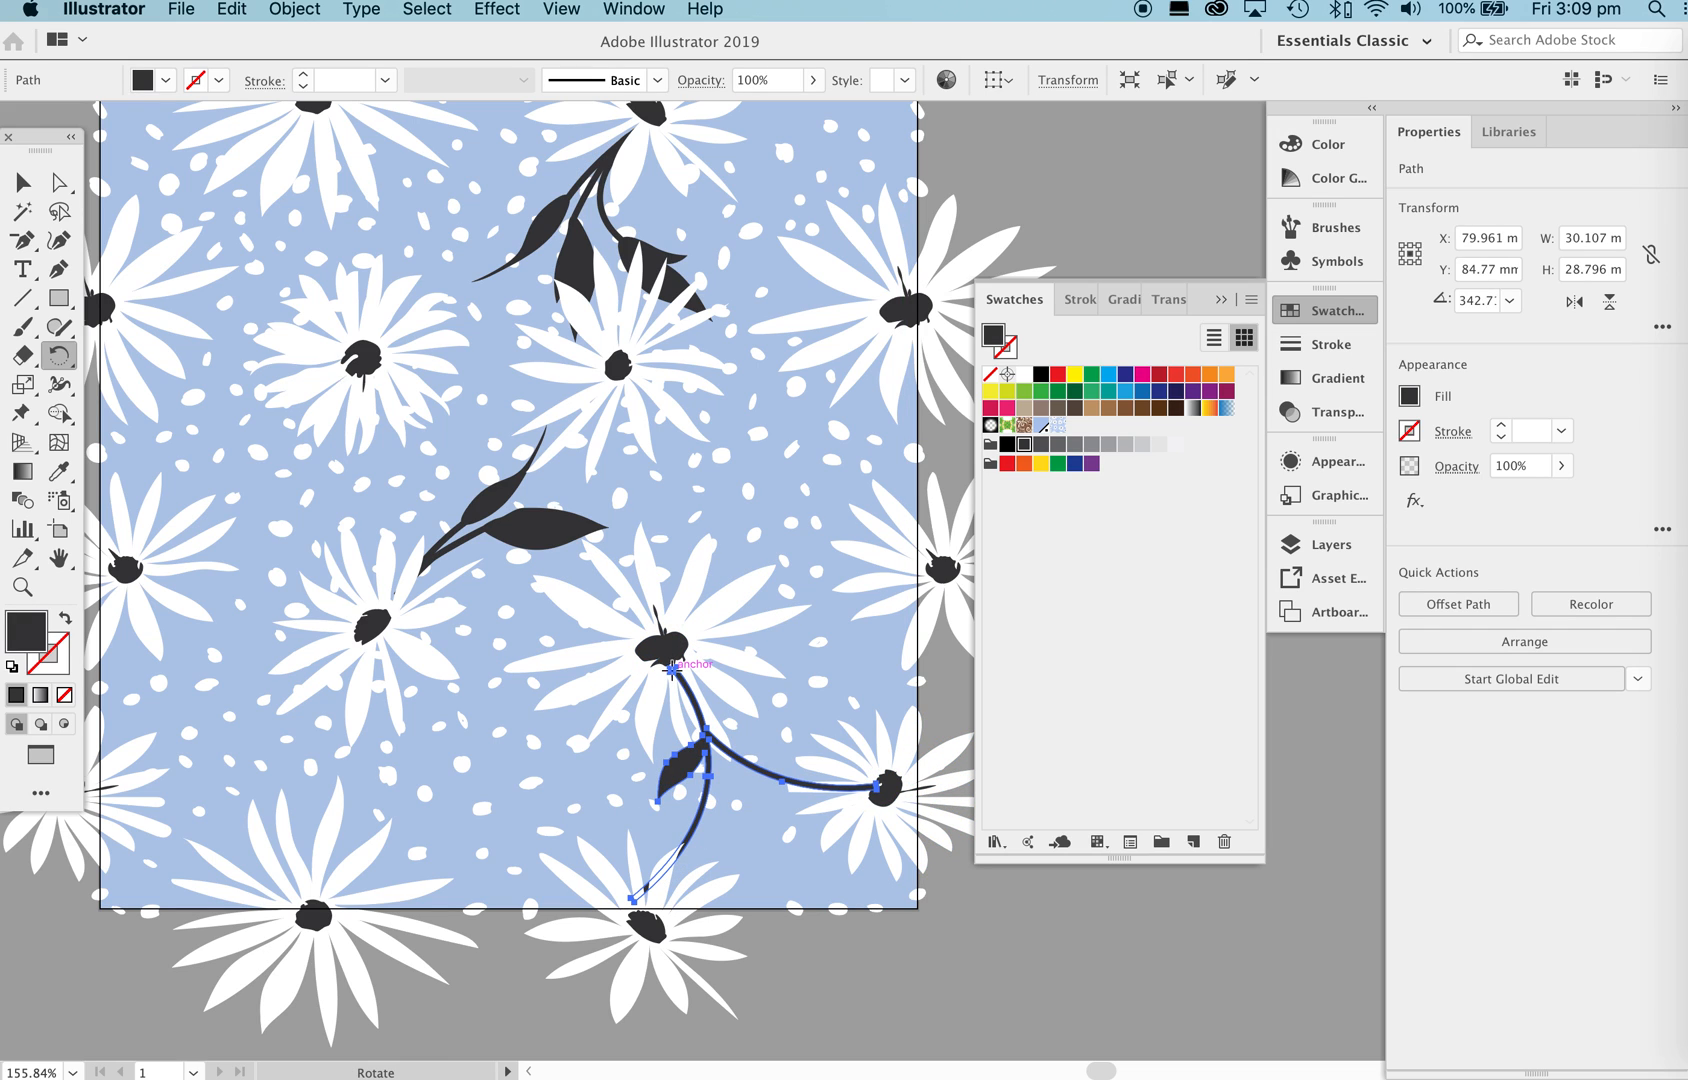
Rotate the forked stem to about 343.8° so its branch ends at the centre of the lower right-edge daisy.
{"action": "mouse_move", "coordinate": [878, 788]}
{"action": "left_mouse_down"}
{"action": "mouse_move", "coordinate": [897, 736]}
{"action": "mouse_move", "coordinate": [884, 792]}
{"action": "left_mouse_up"}
{"action": "left_click", "coordinate": [888, 795], "text": "shift+super"}
{"action": "key", "text": "v"}
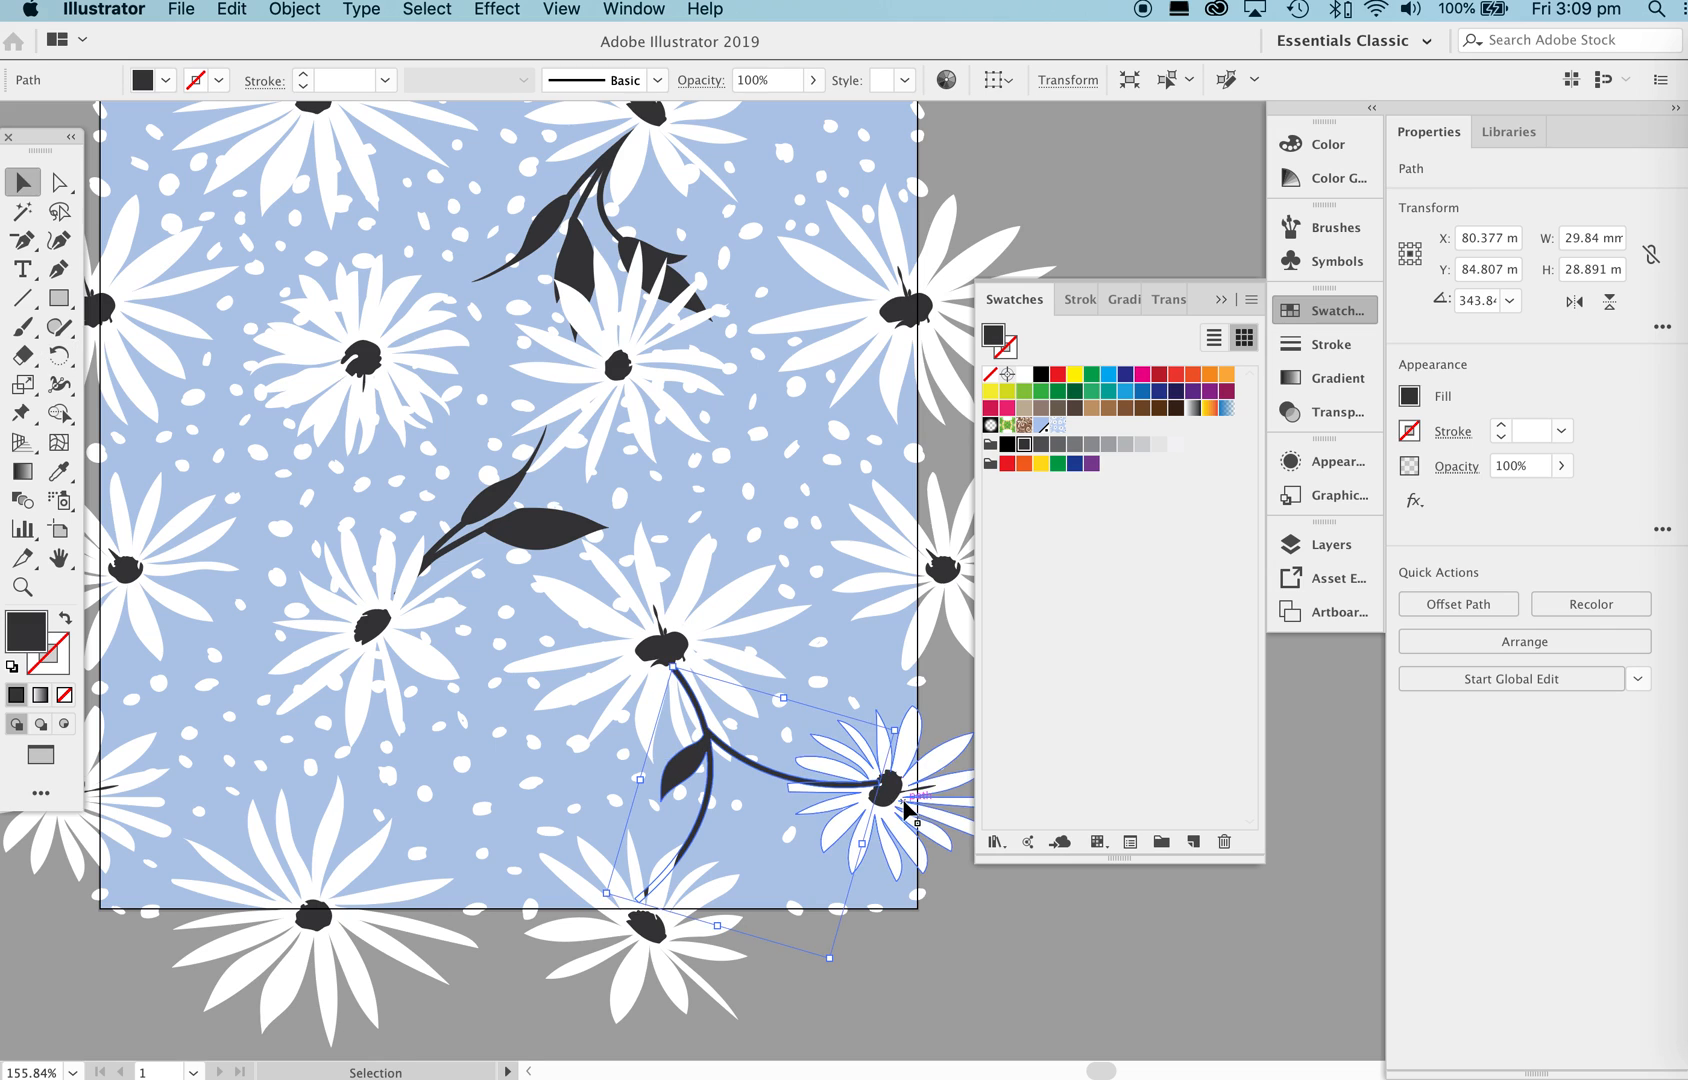
Bring the lower right-edge daisy and the bottom-edge daisy beside it to the front, covering the forked stem's ends.
{"action": "left_click", "coordinate": [904, 815]}
{"action": "left_click", "coordinate": [660, 950], "text": "shift"}
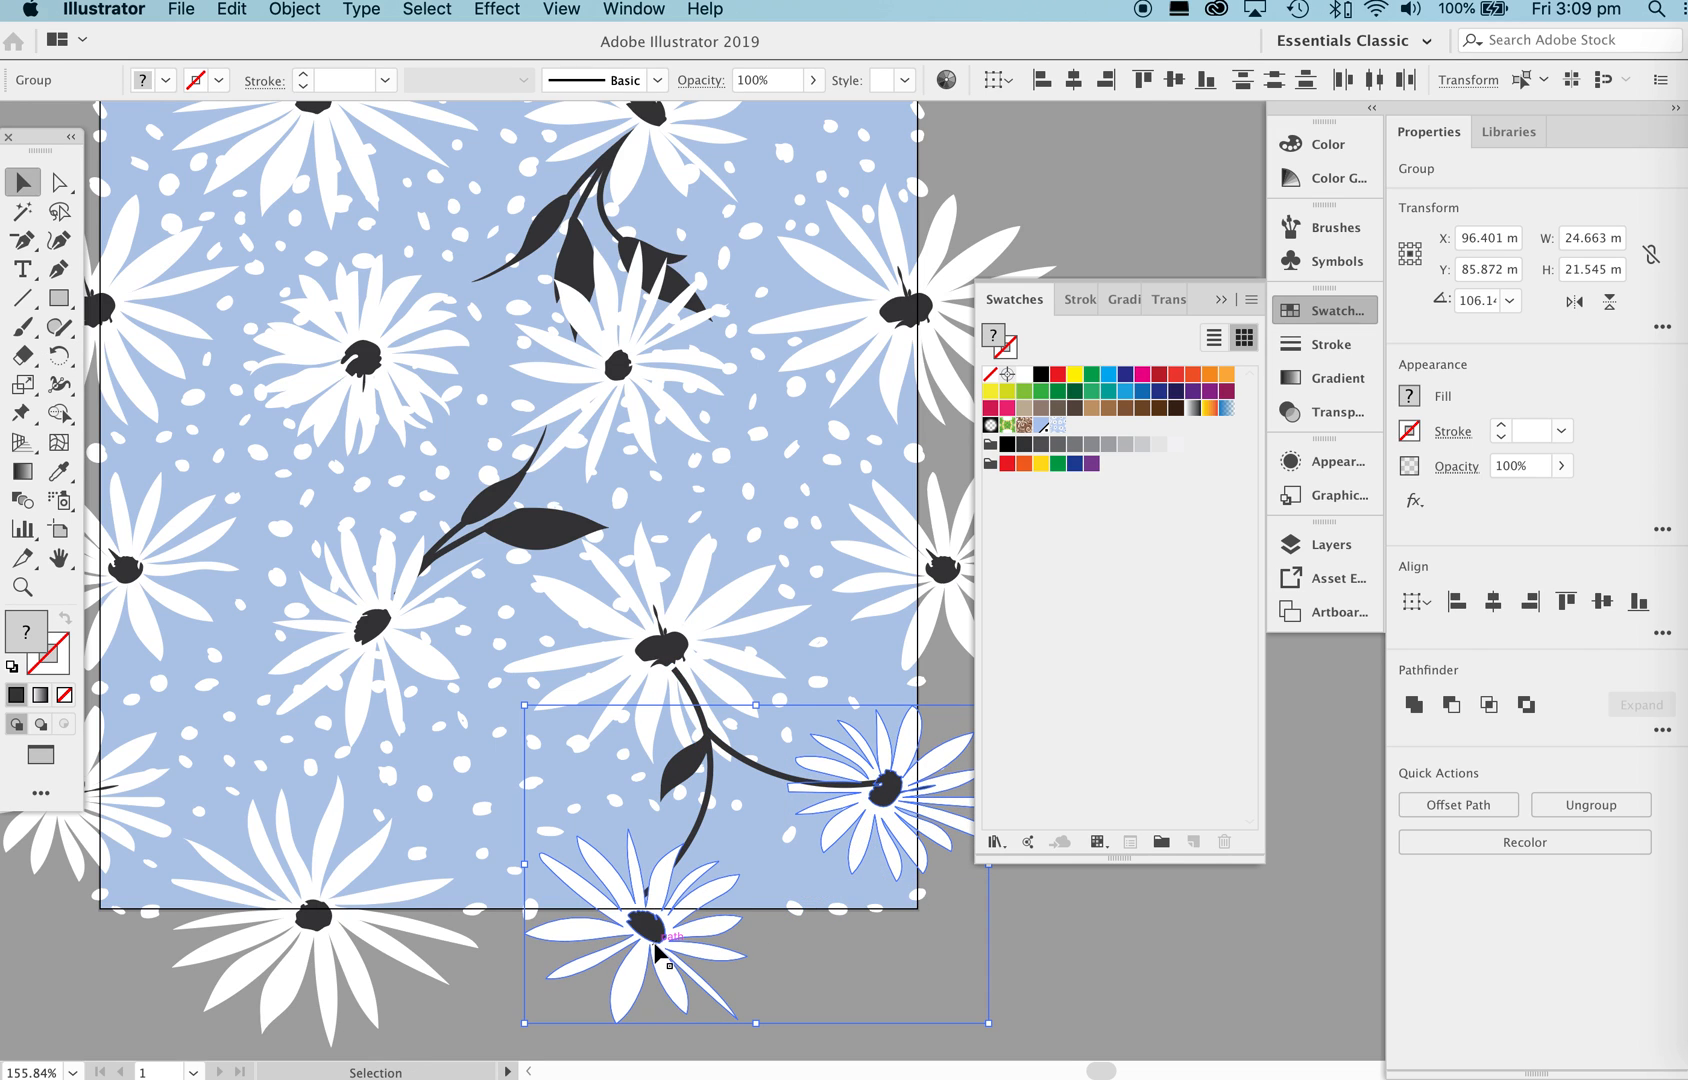
{"action": "right_click", "coordinate": [655, 947]}
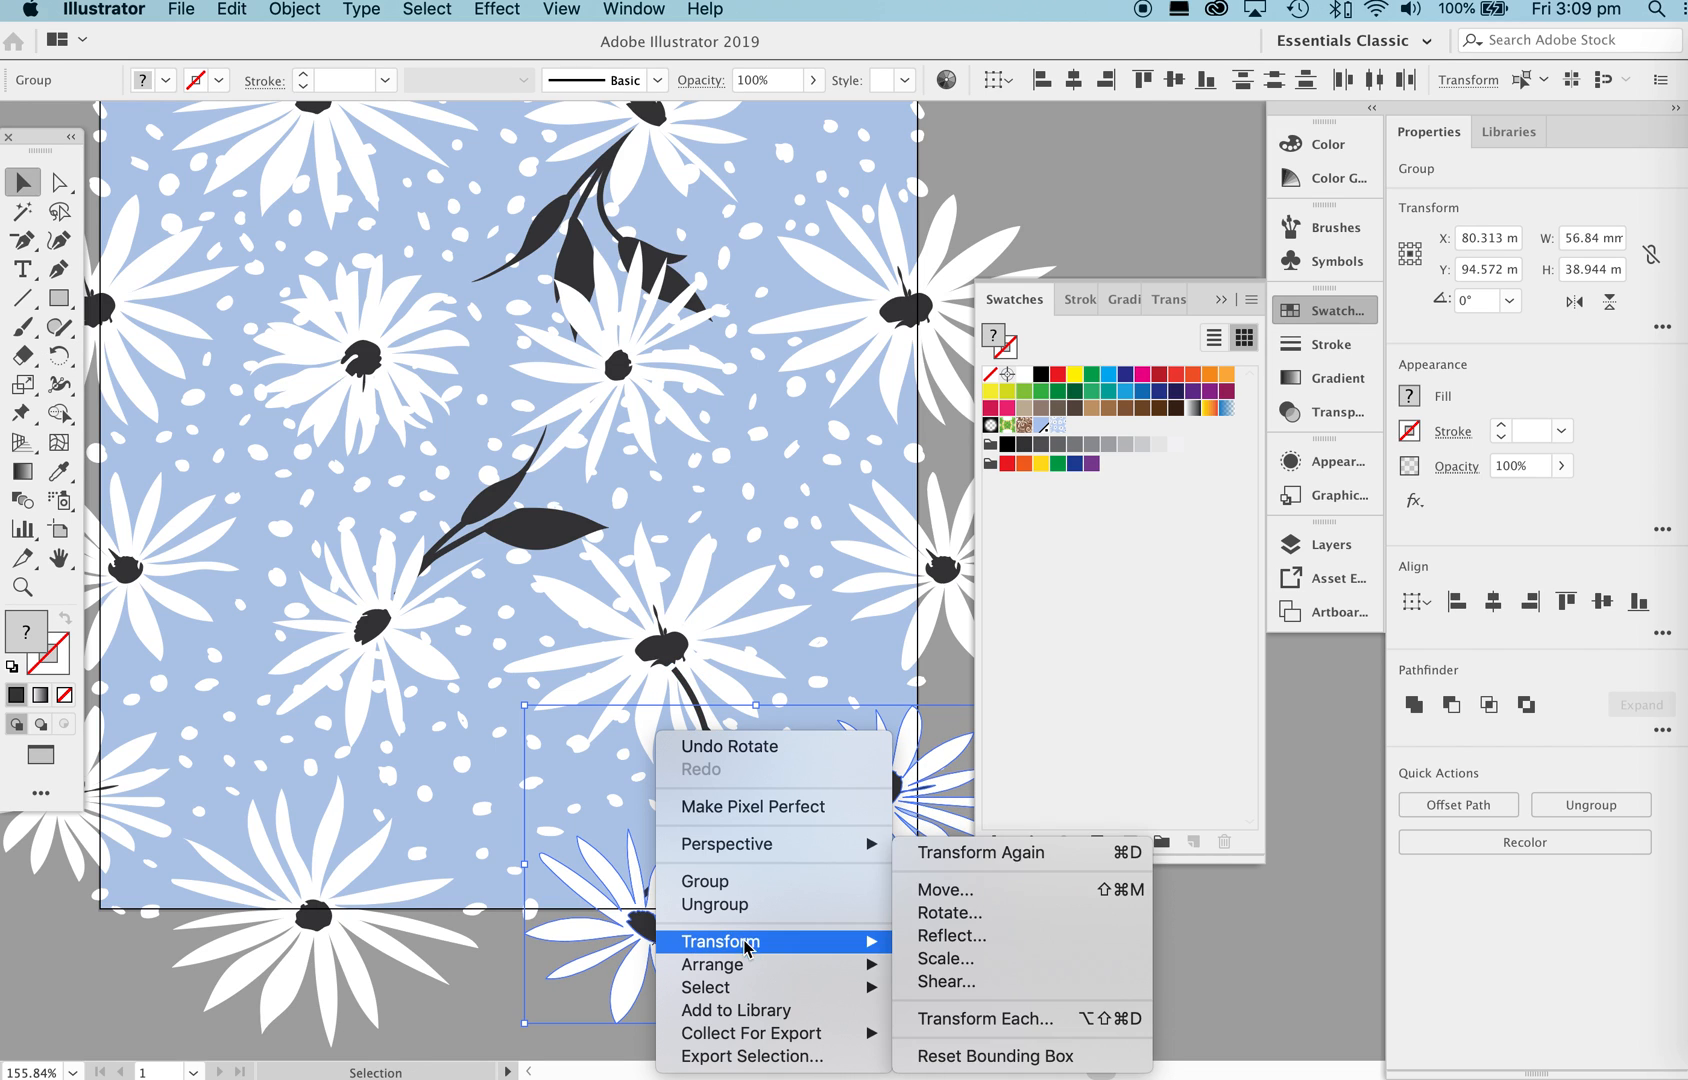
{"action": "mouse_move", "coordinate": [745, 965]}
{"action": "left_click", "coordinate": [954, 958]}
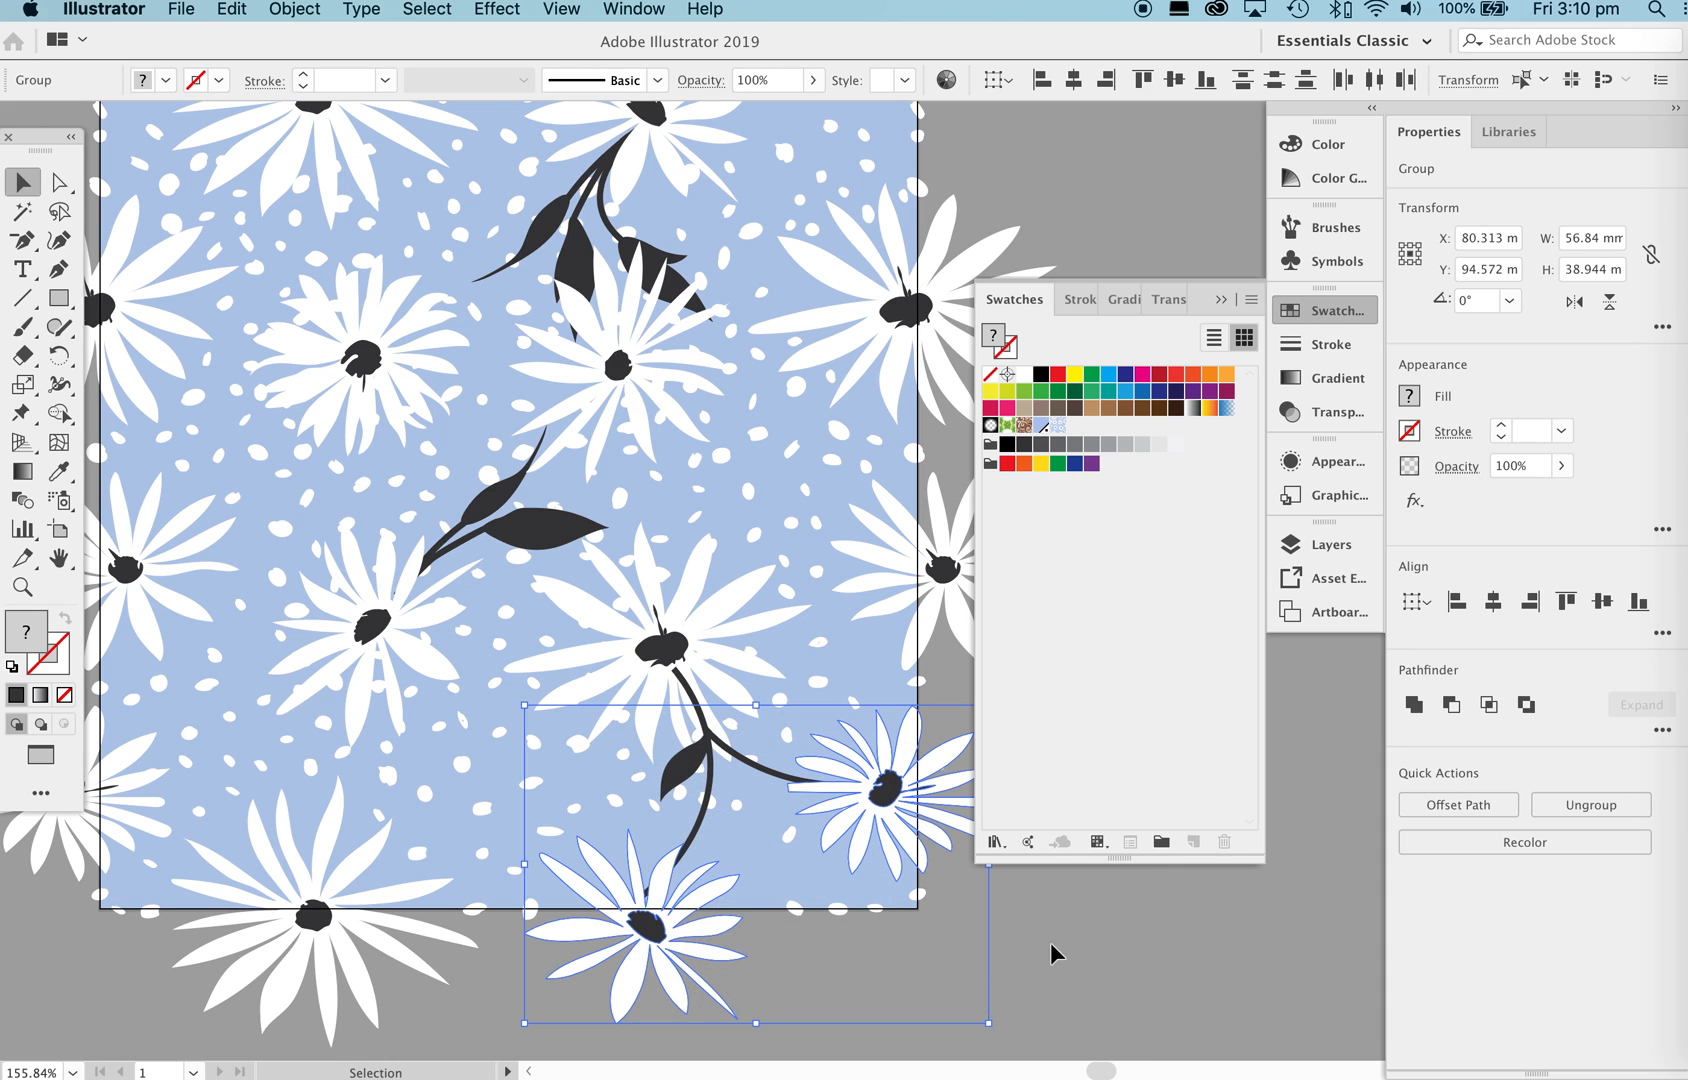
{"action": "left_click", "coordinate": [1093, 942]}
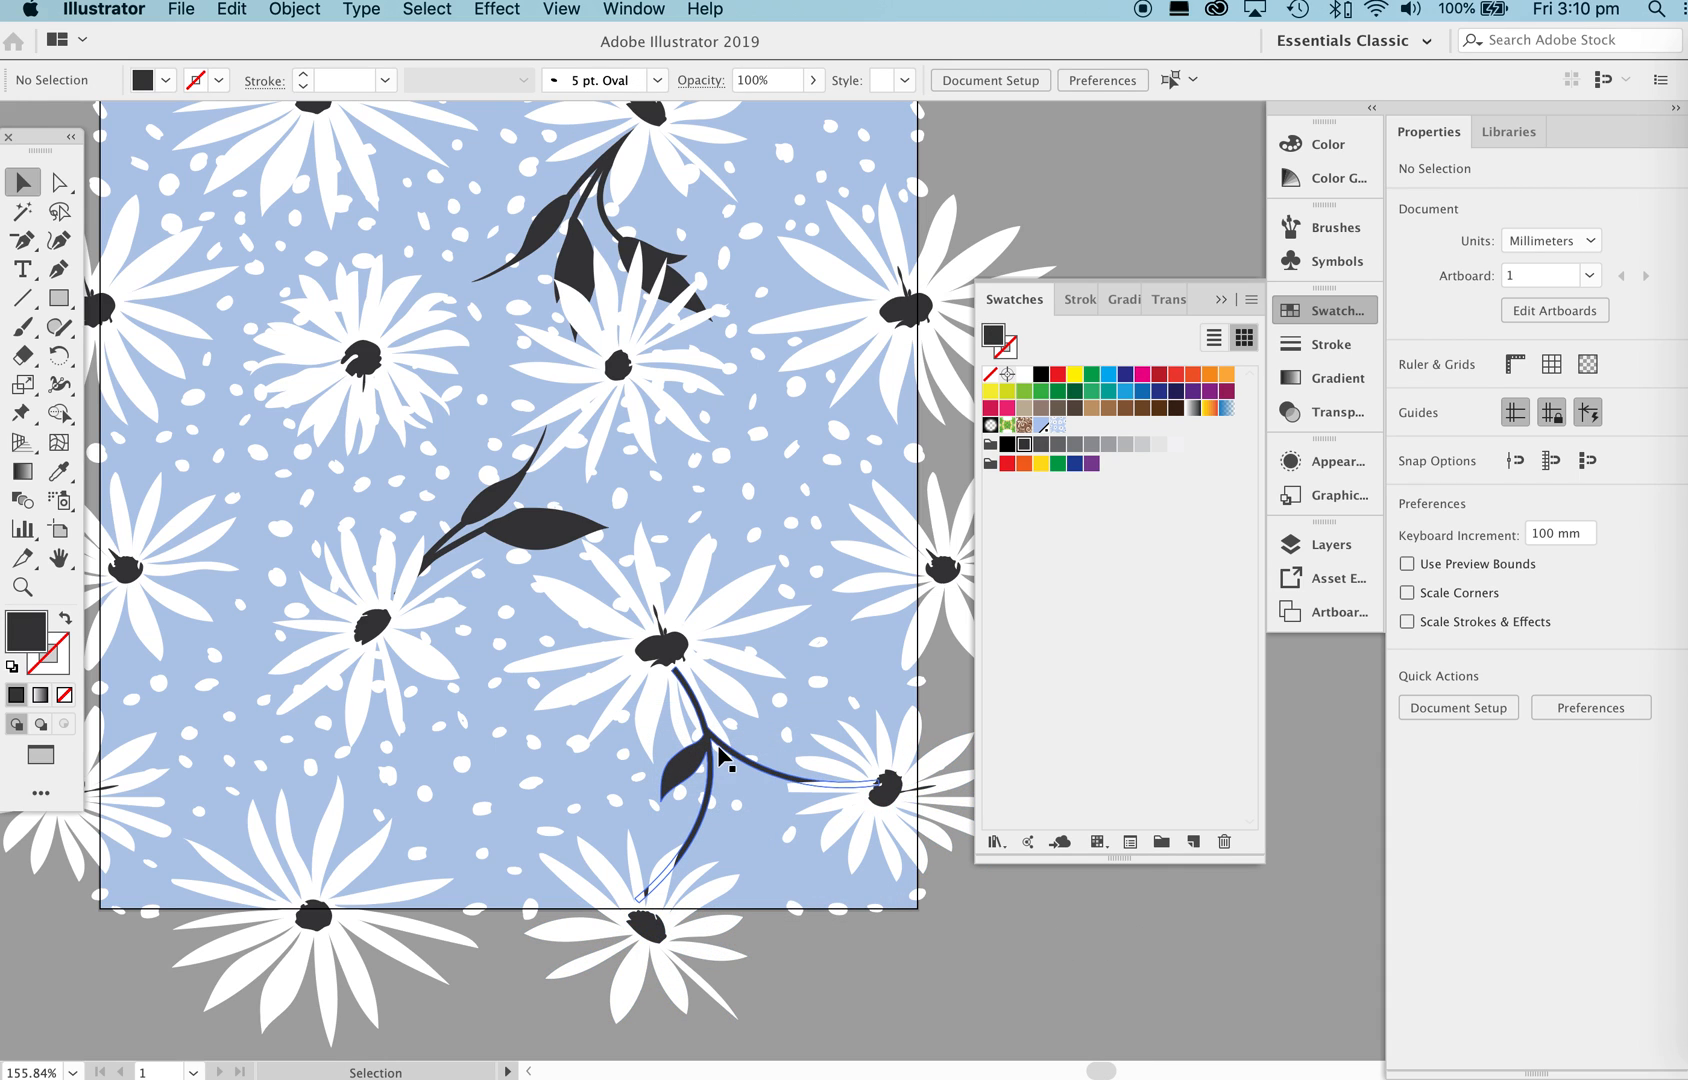
Bring the large lower-right inner daisy to the front so it covers the forked stem's upper end.
{"action": "left_click", "coordinate": [718, 610]}
{"action": "right_click", "coordinate": [719, 605]}
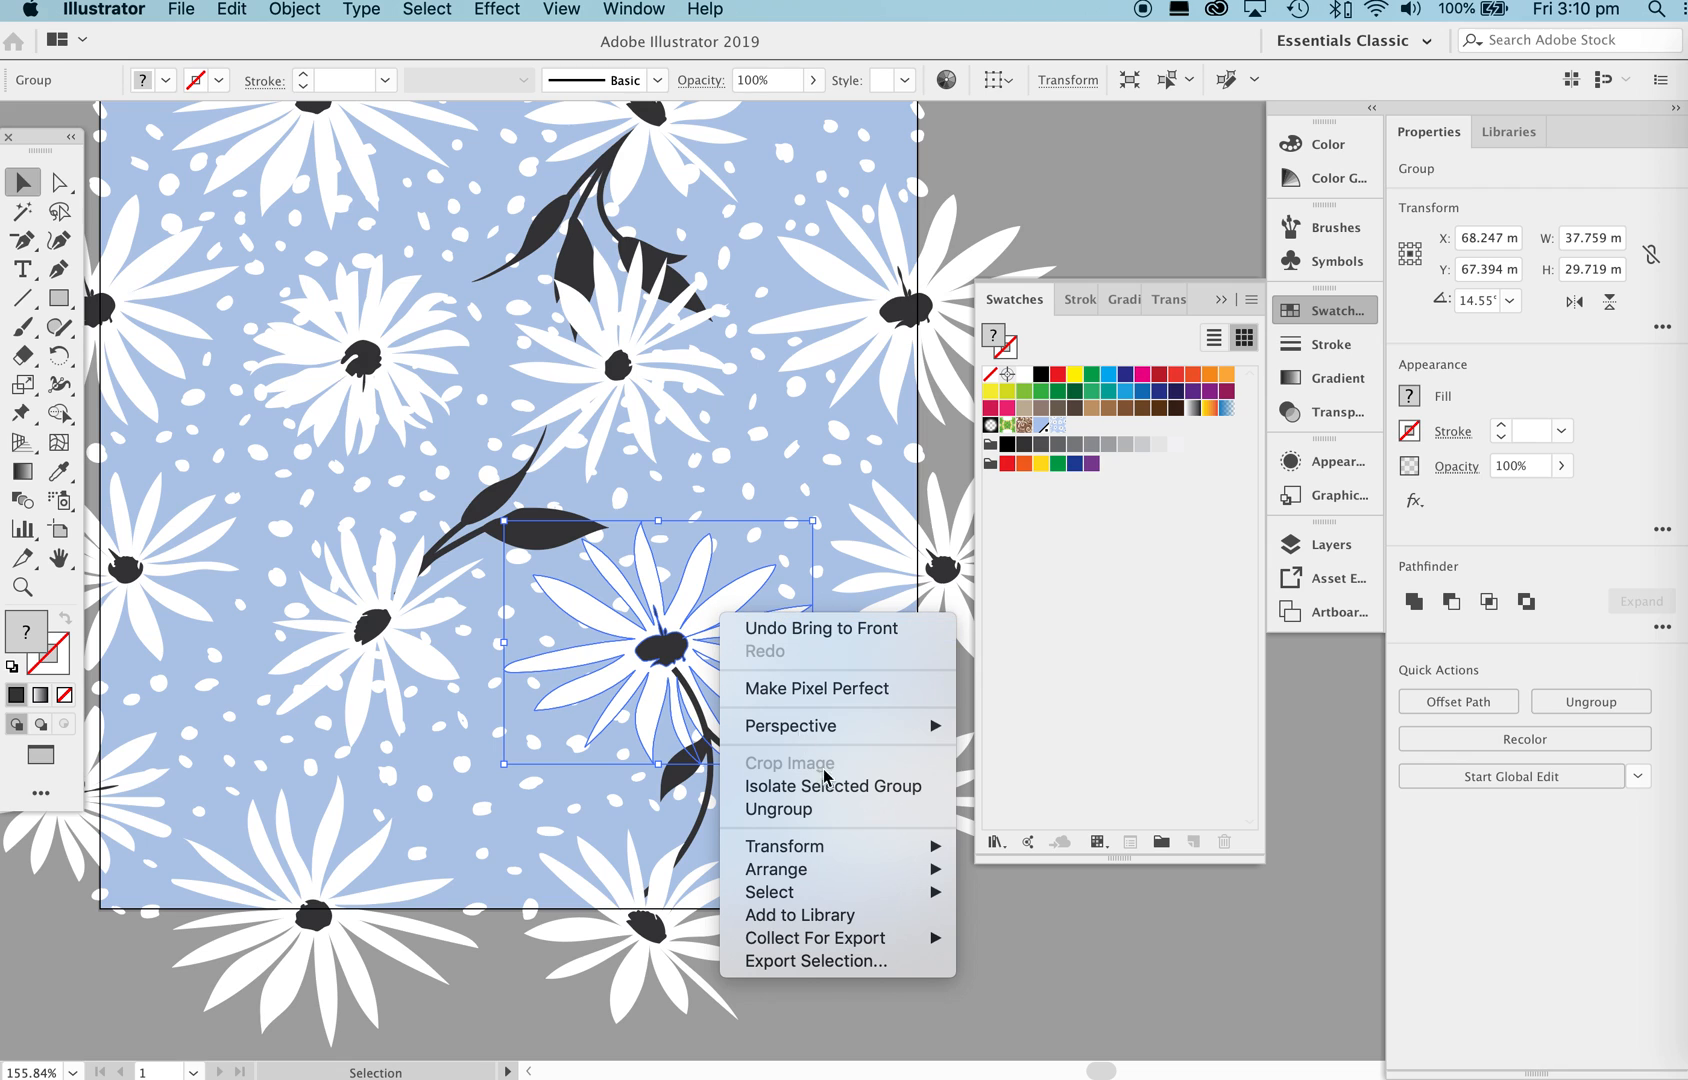
{"action": "mouse_move", "coordinate": [815, 880]}
{"action": "left_click", "coordinate": [1010, 870]}
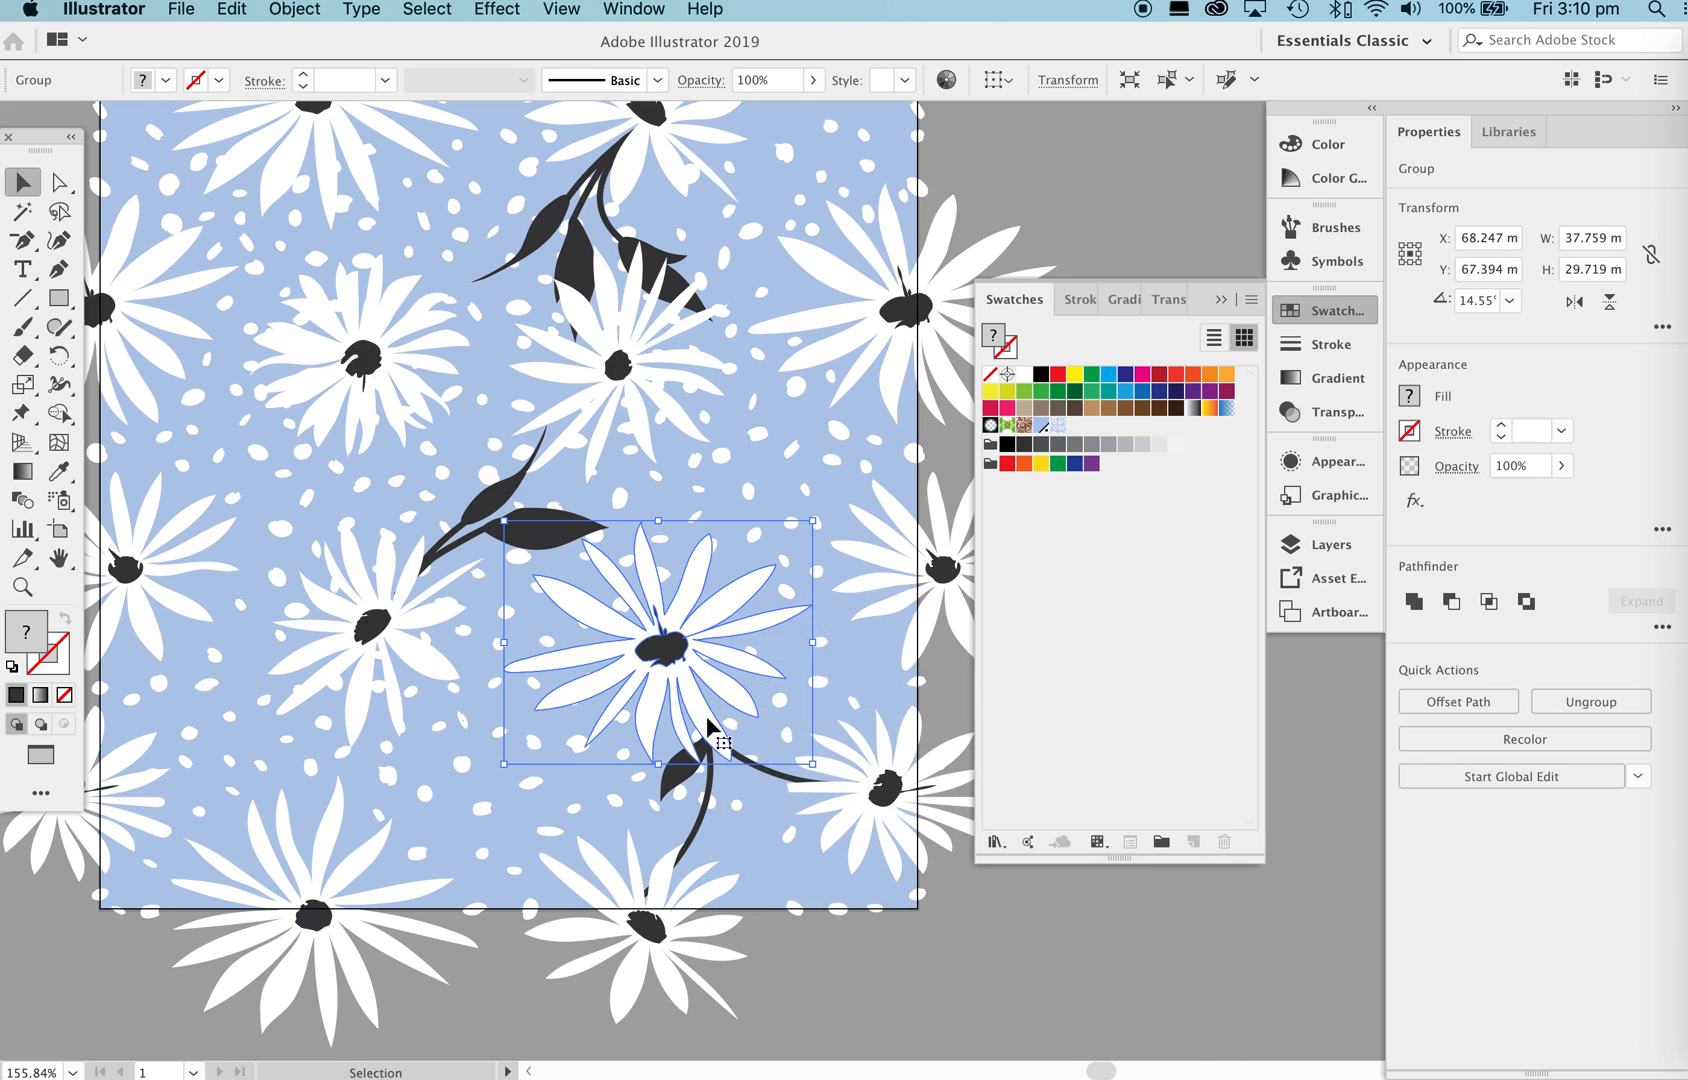
{"action": "left_click", "coordinate": [1057, 1000]}
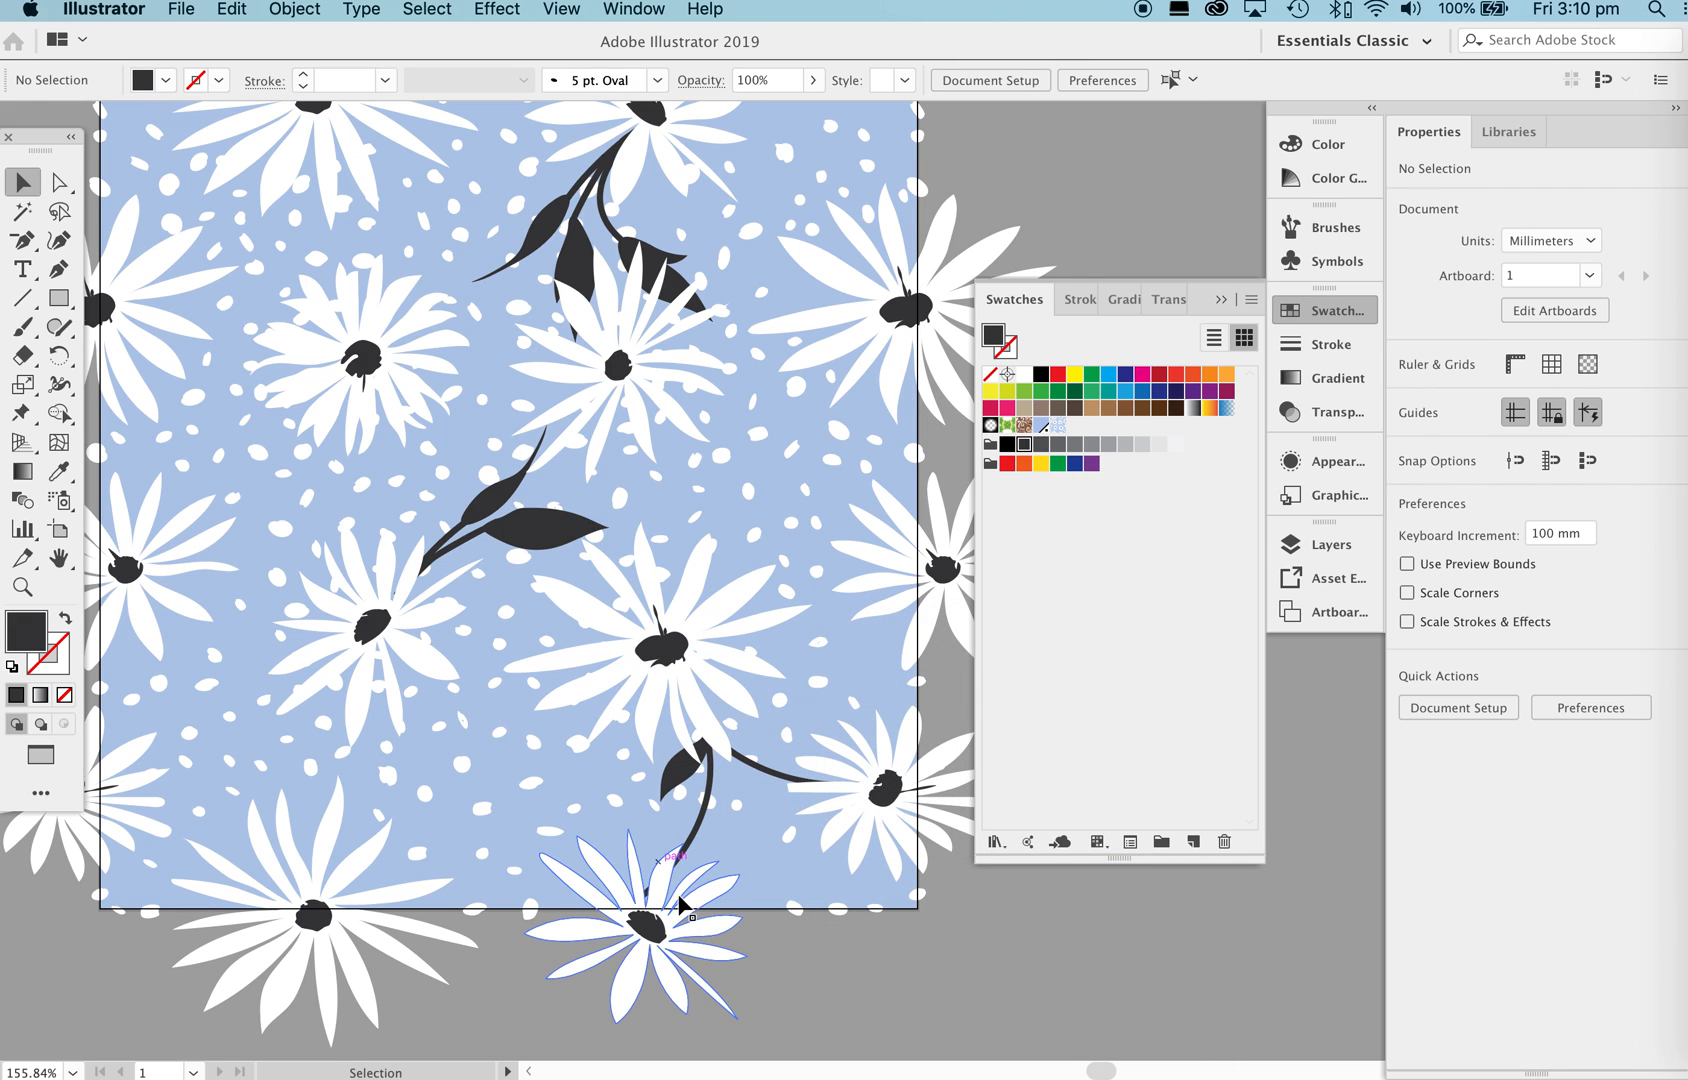
Nudge the forked stem slightly down and to the left beneath its three daisies, and close the Swatches panel.
{"action": "left_click", "coordinate": [677, 786]}
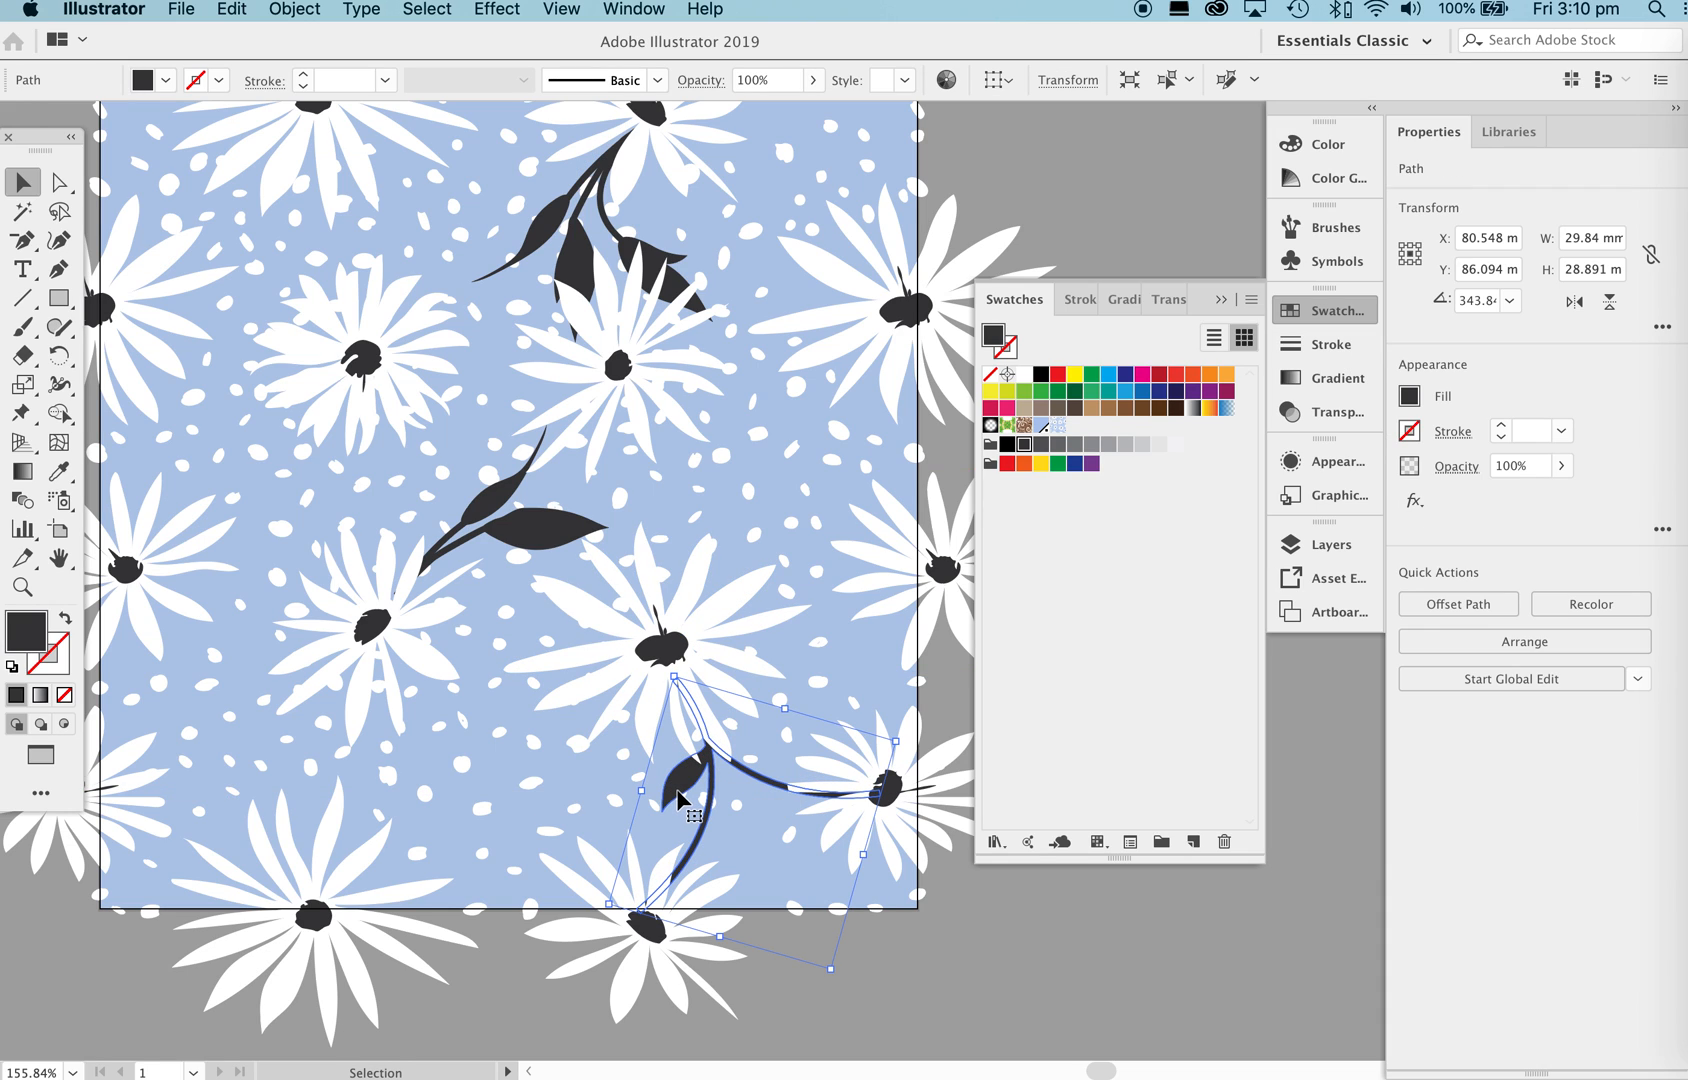
{"action": "left_click", "coordinate": [955, 913]}
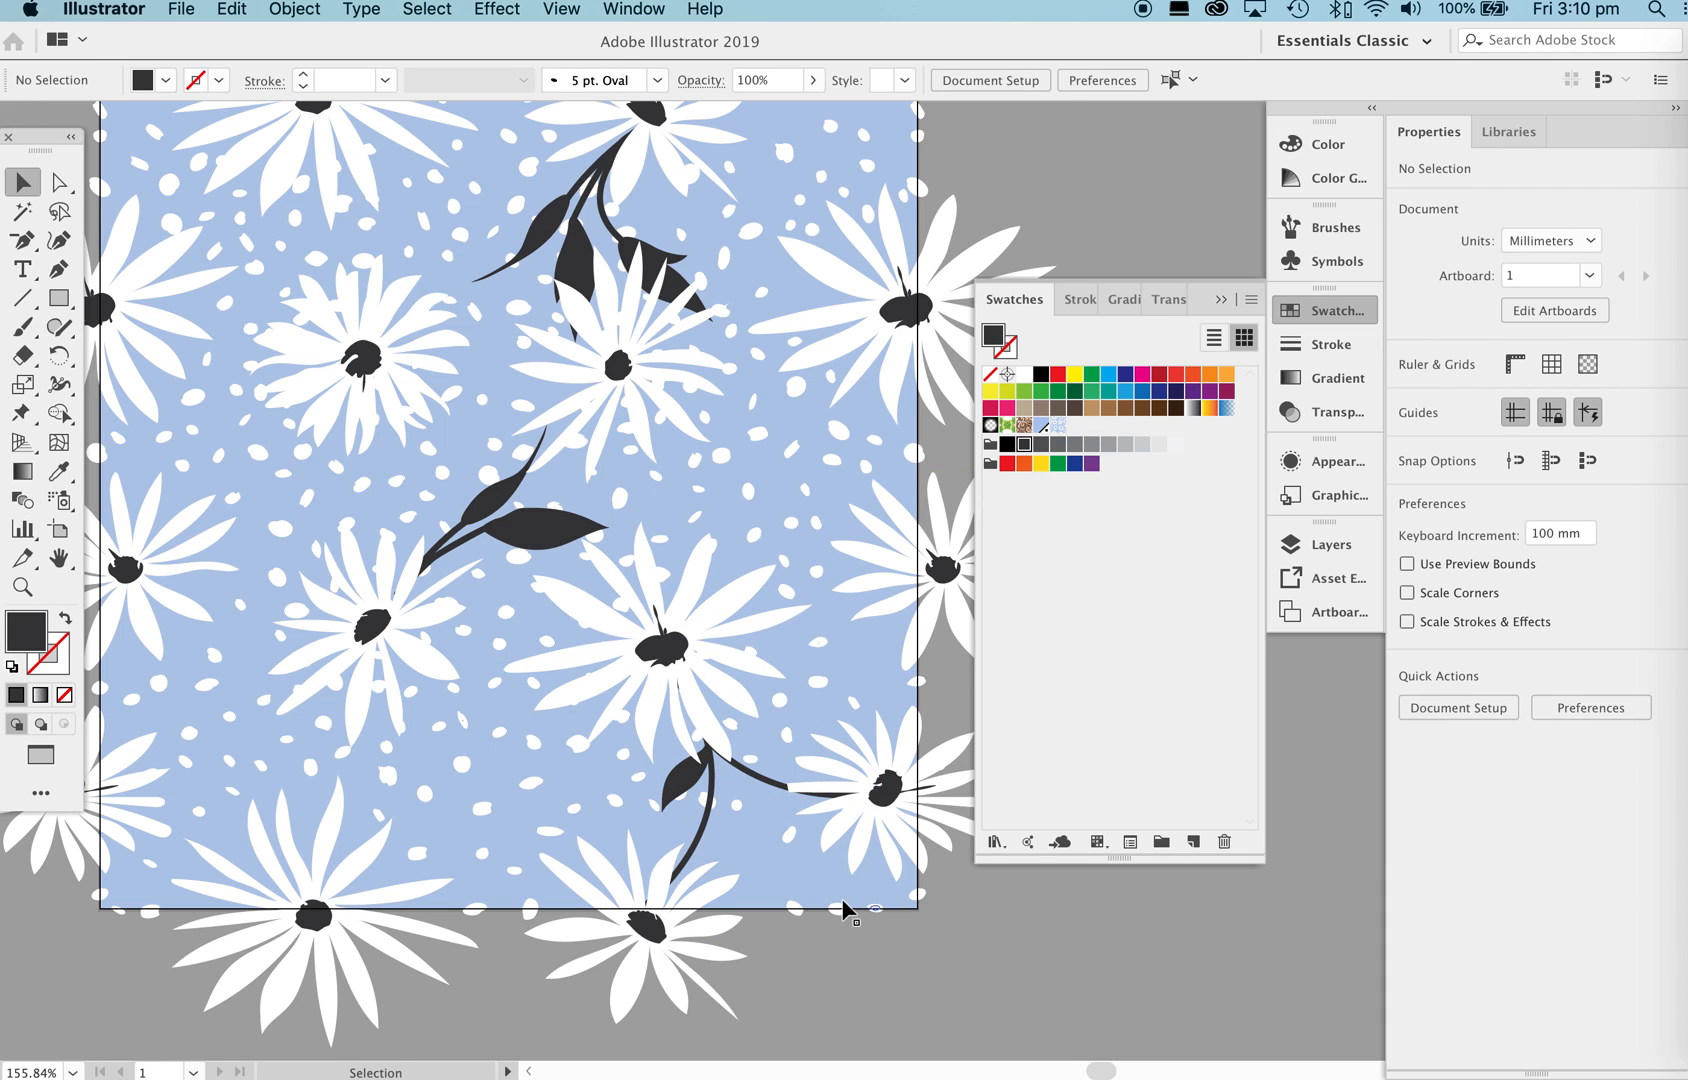
{"action": "mouse_move", "coordinate": [676, 795]}
{"action": "left_mouse_down"}
{"action": "mouse_move", "coordinate": [680, 780]}
{"action": "mouse_move", "coordinate": [660, 782]}
{"action": "left_mouse_up"}
{"action": "left_click", "coordinate": [998, 923]}
{"action": "left_click", "coordinate": [797, 778]}
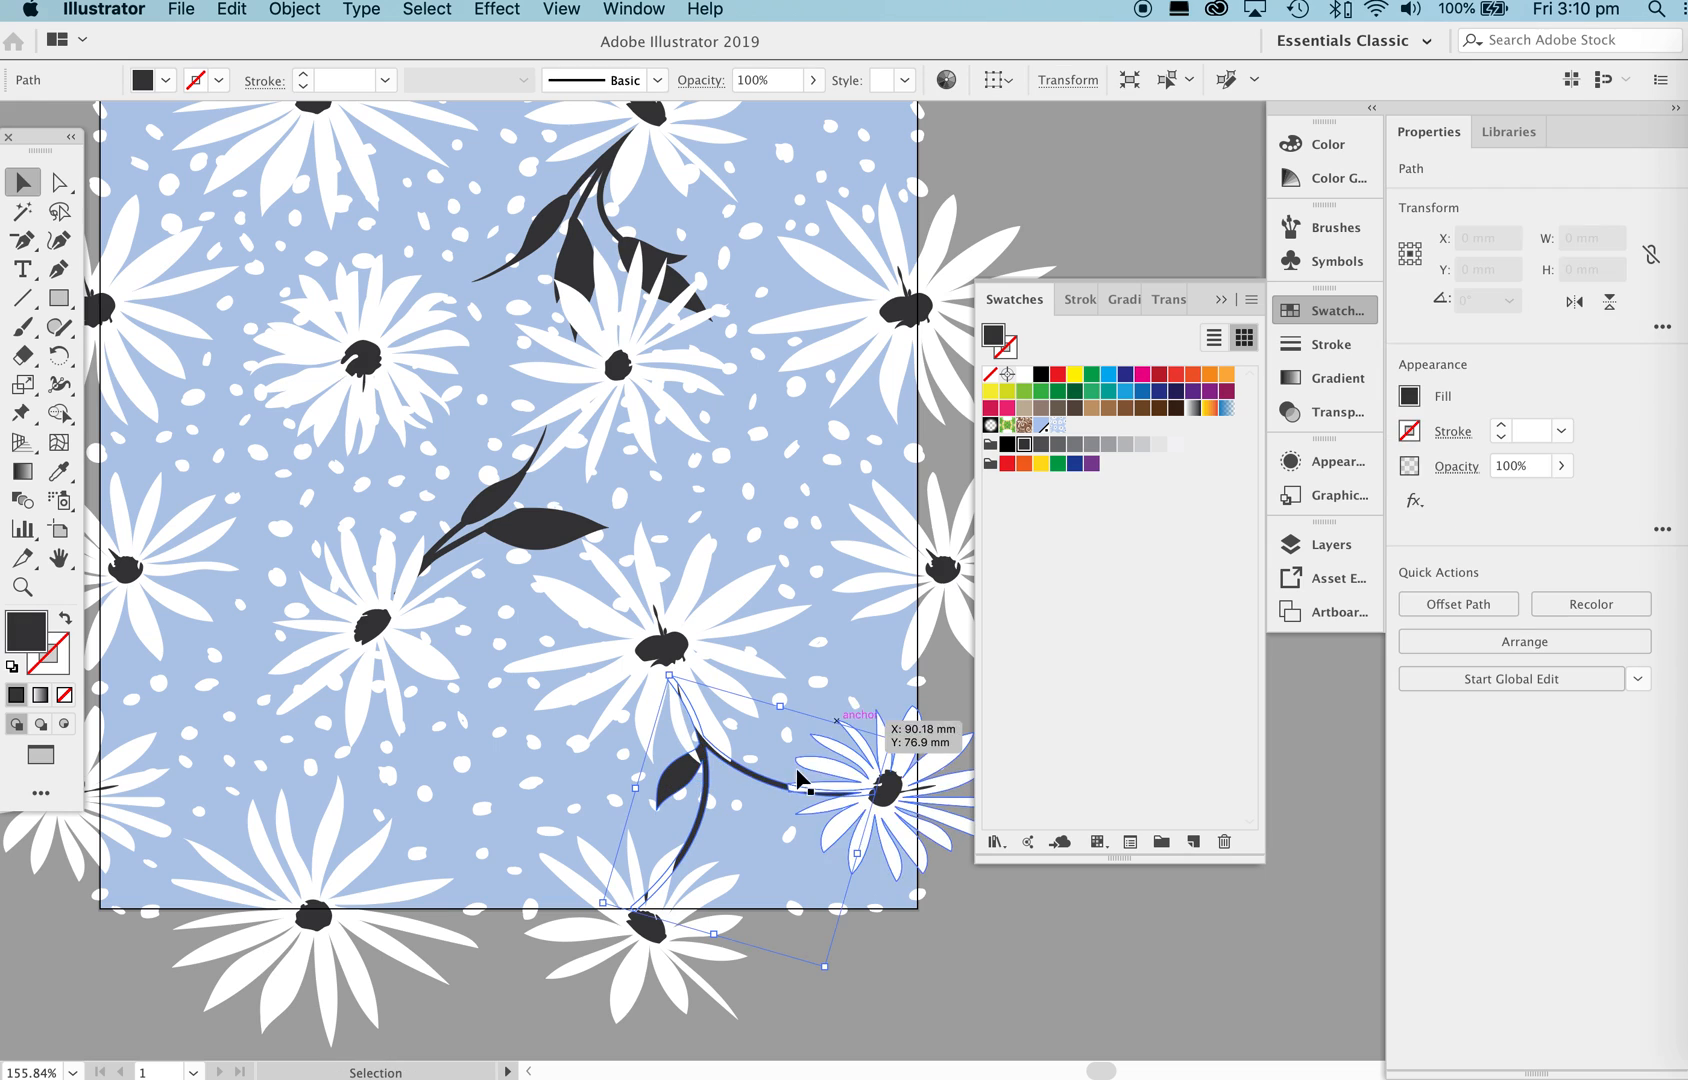
{"action": "left_click_drag", "start_coordinate": [705, 756], "coordinate": [708, 766]}
{"action": "left_click", "coordinate": [1221, 283]}
Attach the loose single-leaf stem to the upper right-edge daisy's centre and rotate it so its leaf points into the tile.
{"action": "key", "text": "z"}
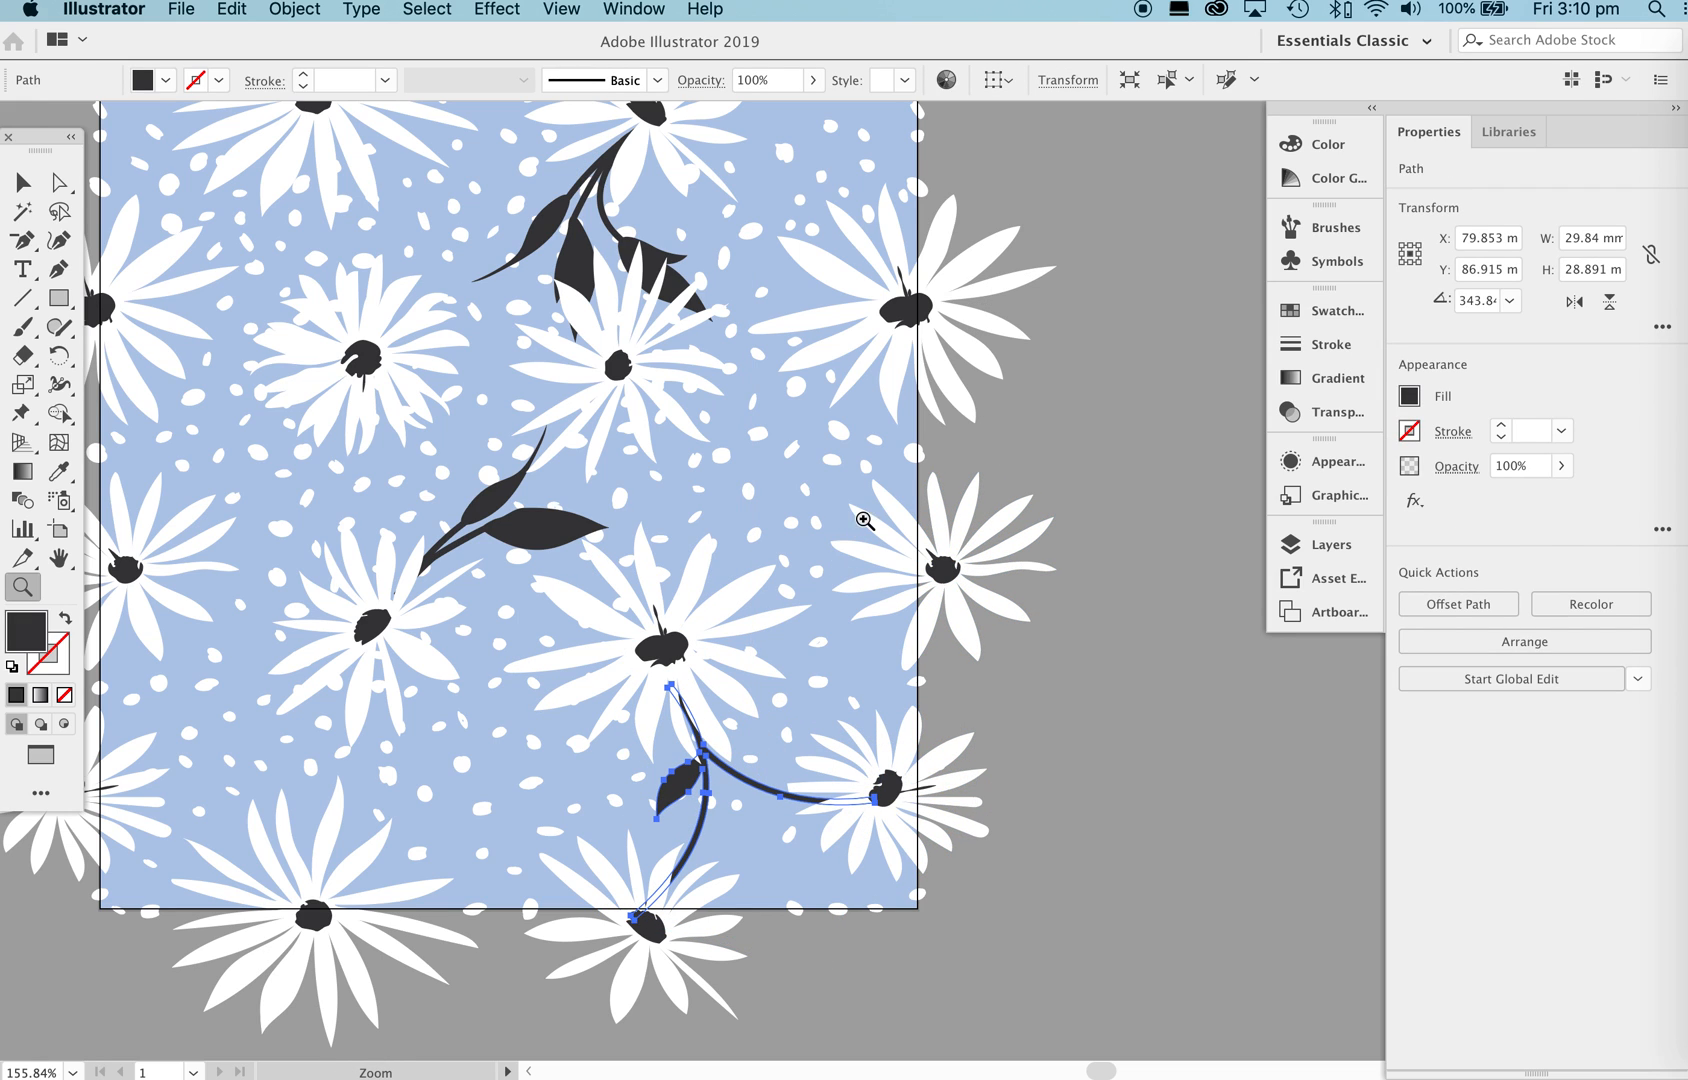
{"action": "left_click_drag", "start_coordinate": [913, 497], "coordinate": [867, 547]}
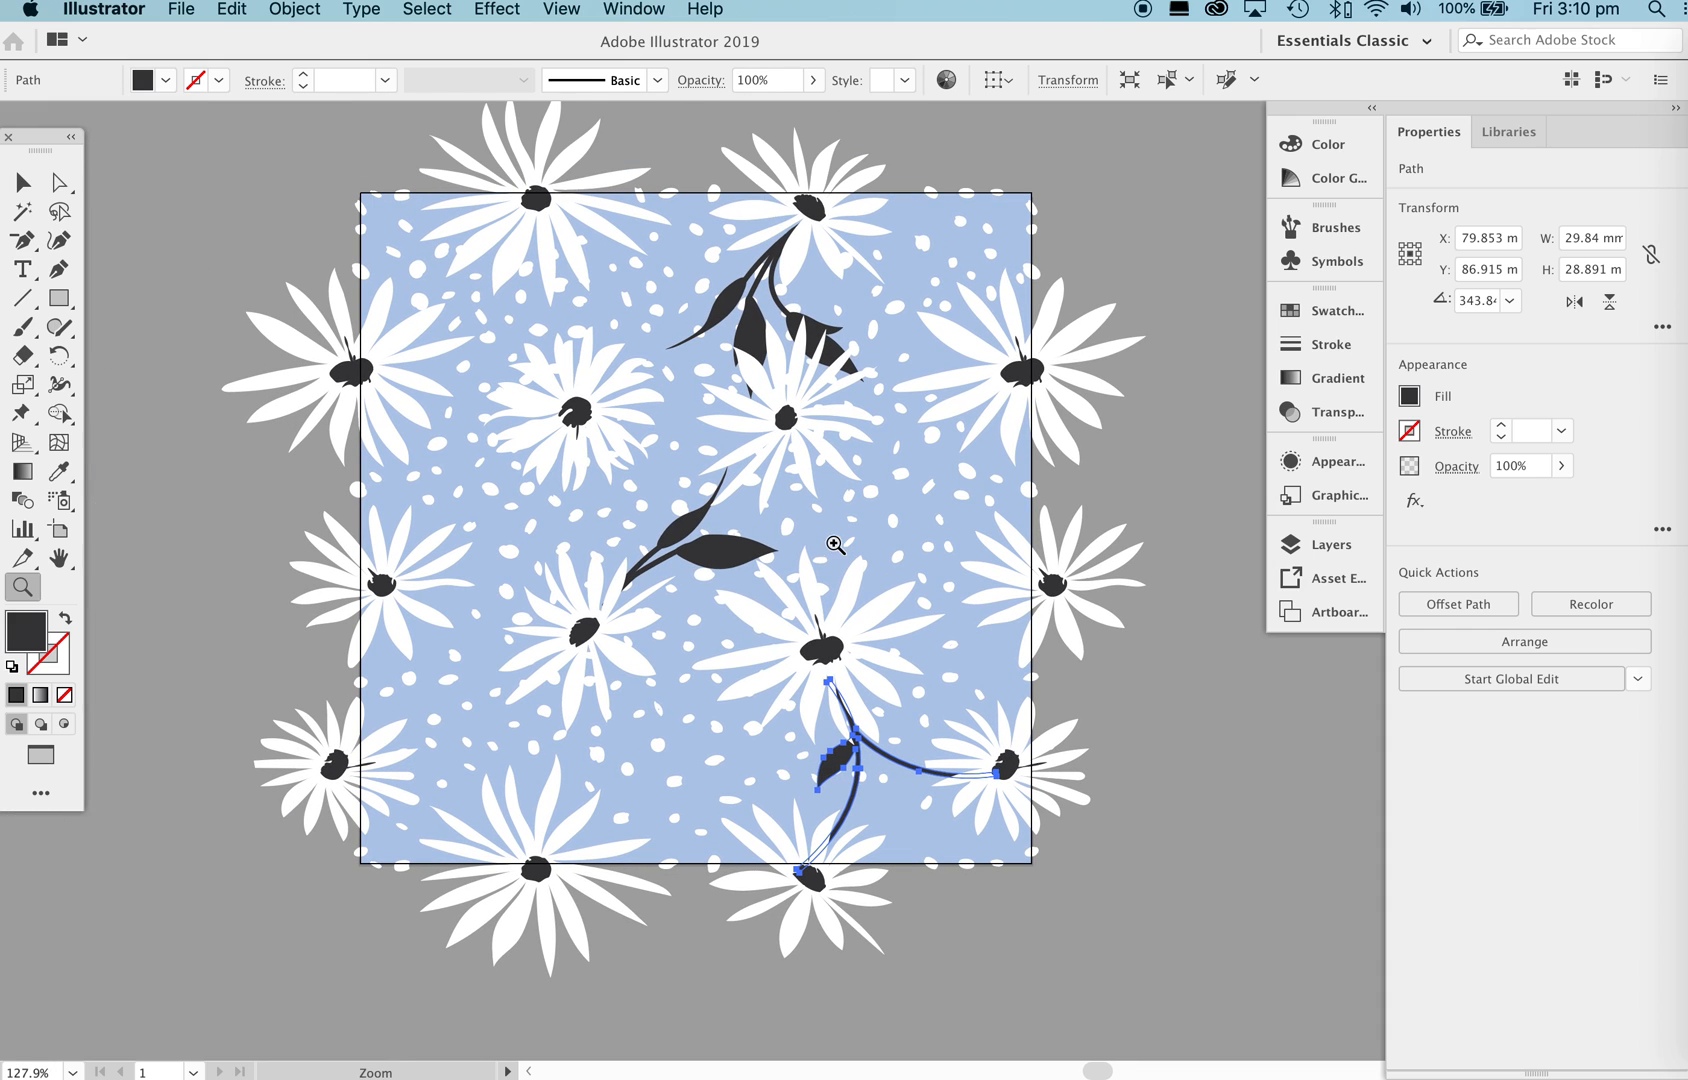
{"action": "key", "text": "v"}
{"action": "left_click", "coordinate": [790, 415]}
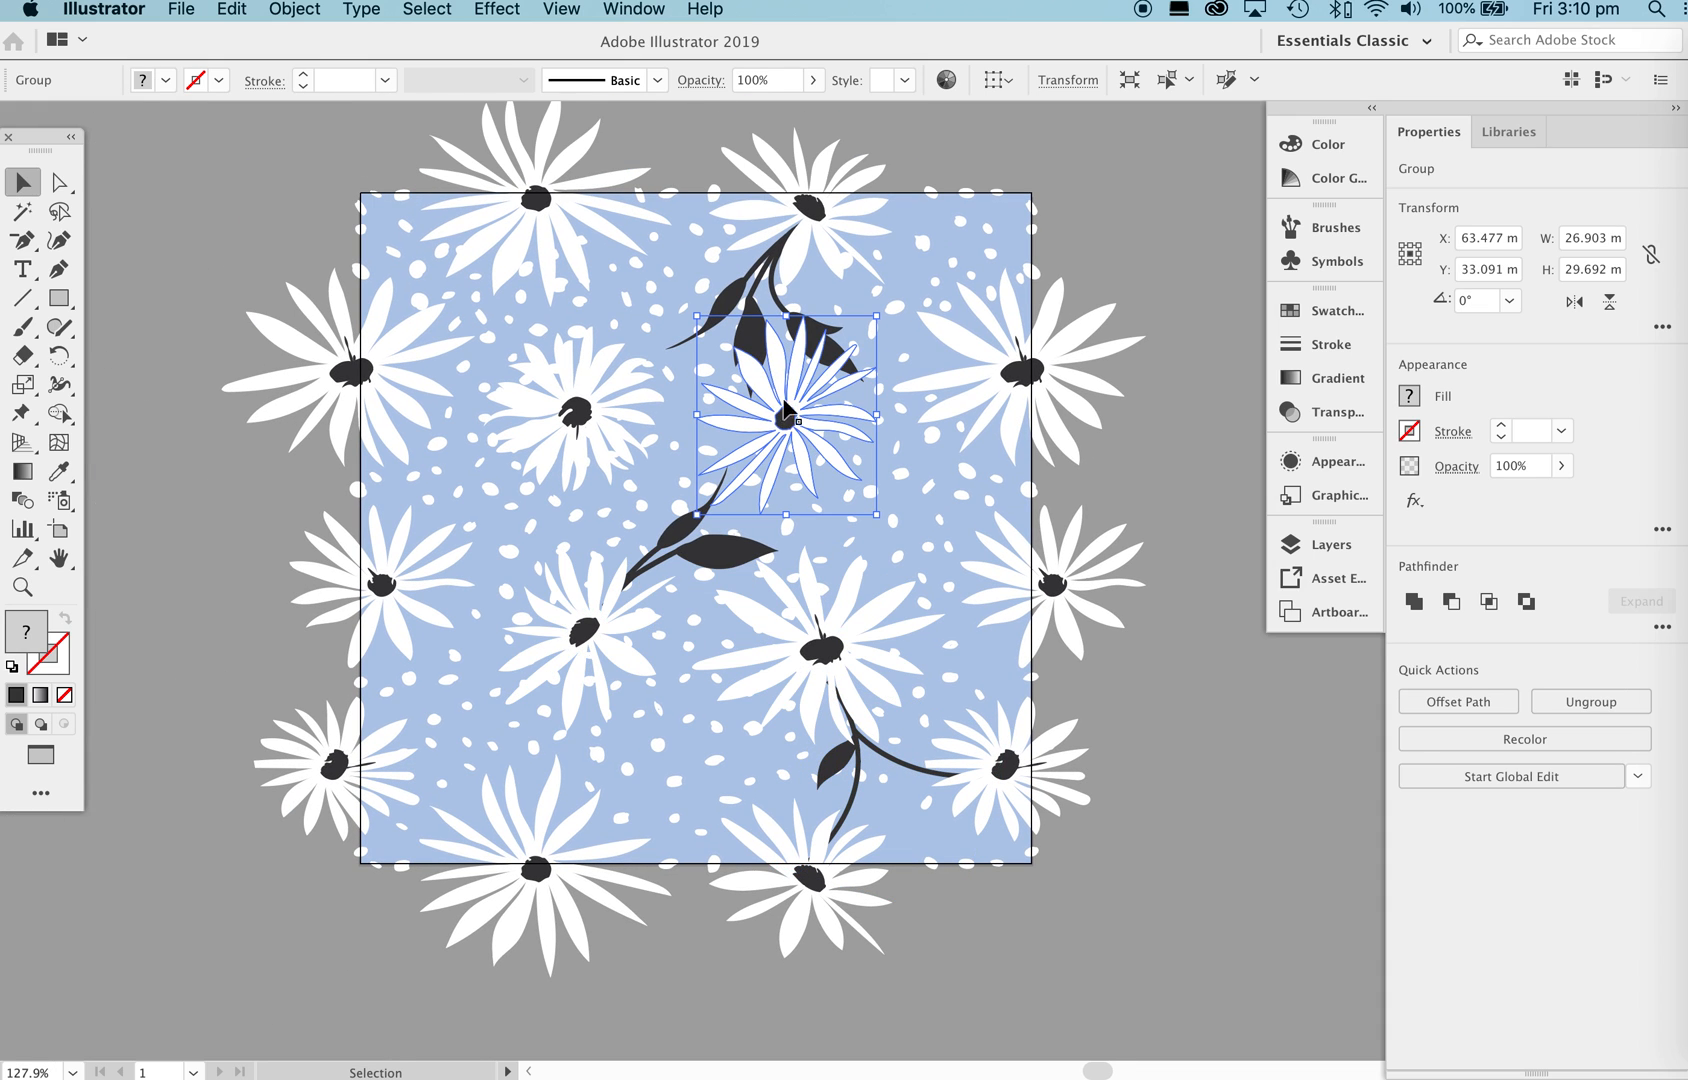
{"action": "left_click", "coordinate": [1125, 200]}
{"action": "key", "text": "z"}
{"action": "left_click_drag", "start_coordinate": [1026, 350], "coordinate": [905, 514]}
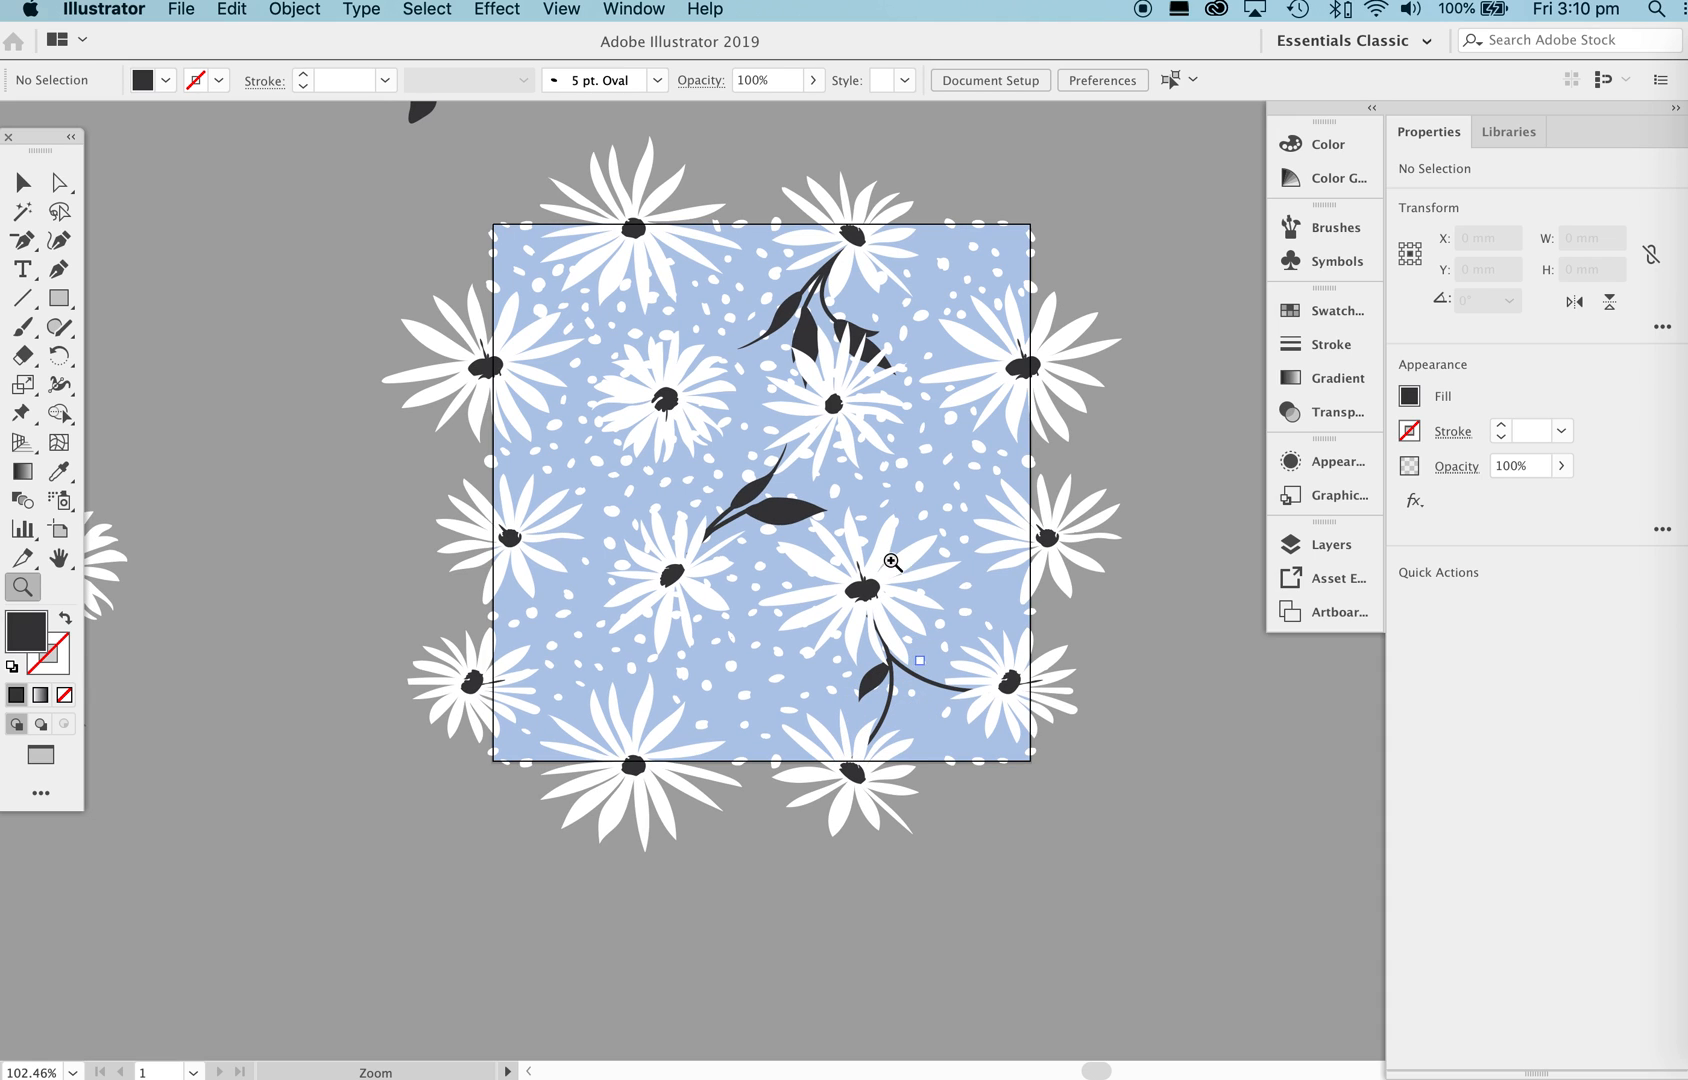
{"action": "scroll", "coordinate": [914, 623], "scroll_direction": "up", "scroll_amount": 5}
{"action": "key", "text": "v"}
{"action": "left_click_drag", "start_coordinate": [437, 335], "coordinate": [1060, 688]}
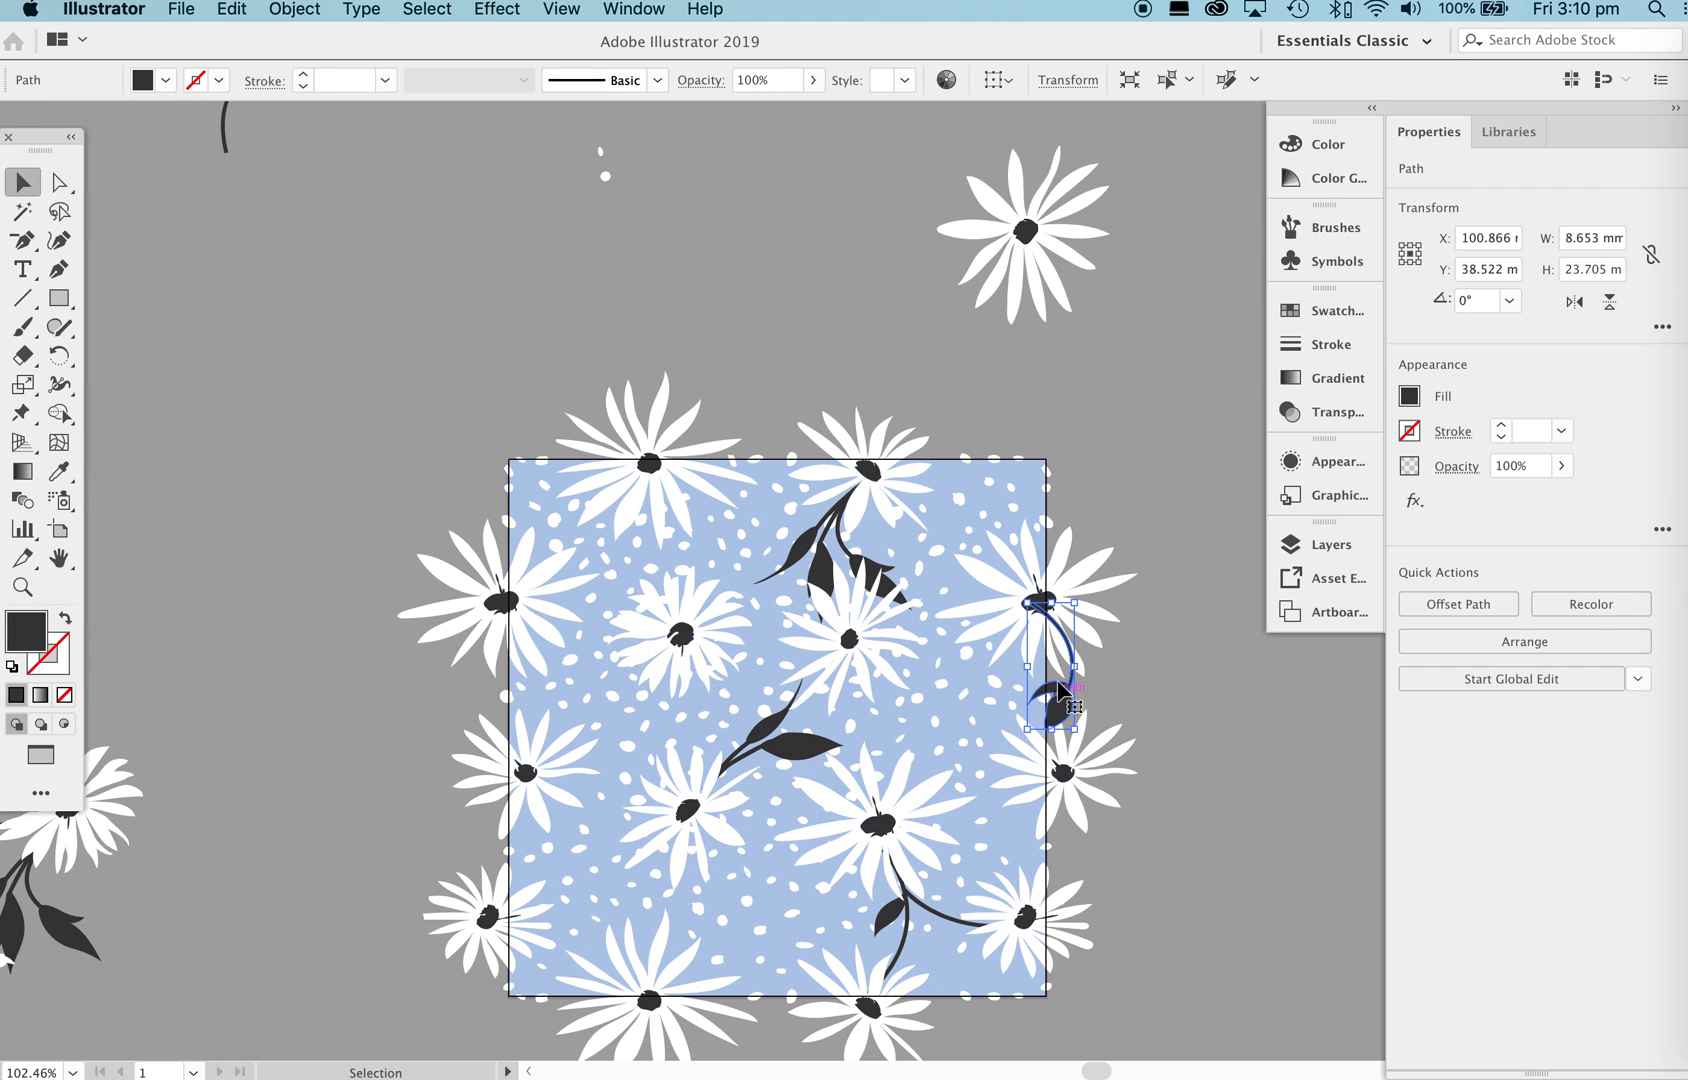
{"action": "key", "text": "r"}
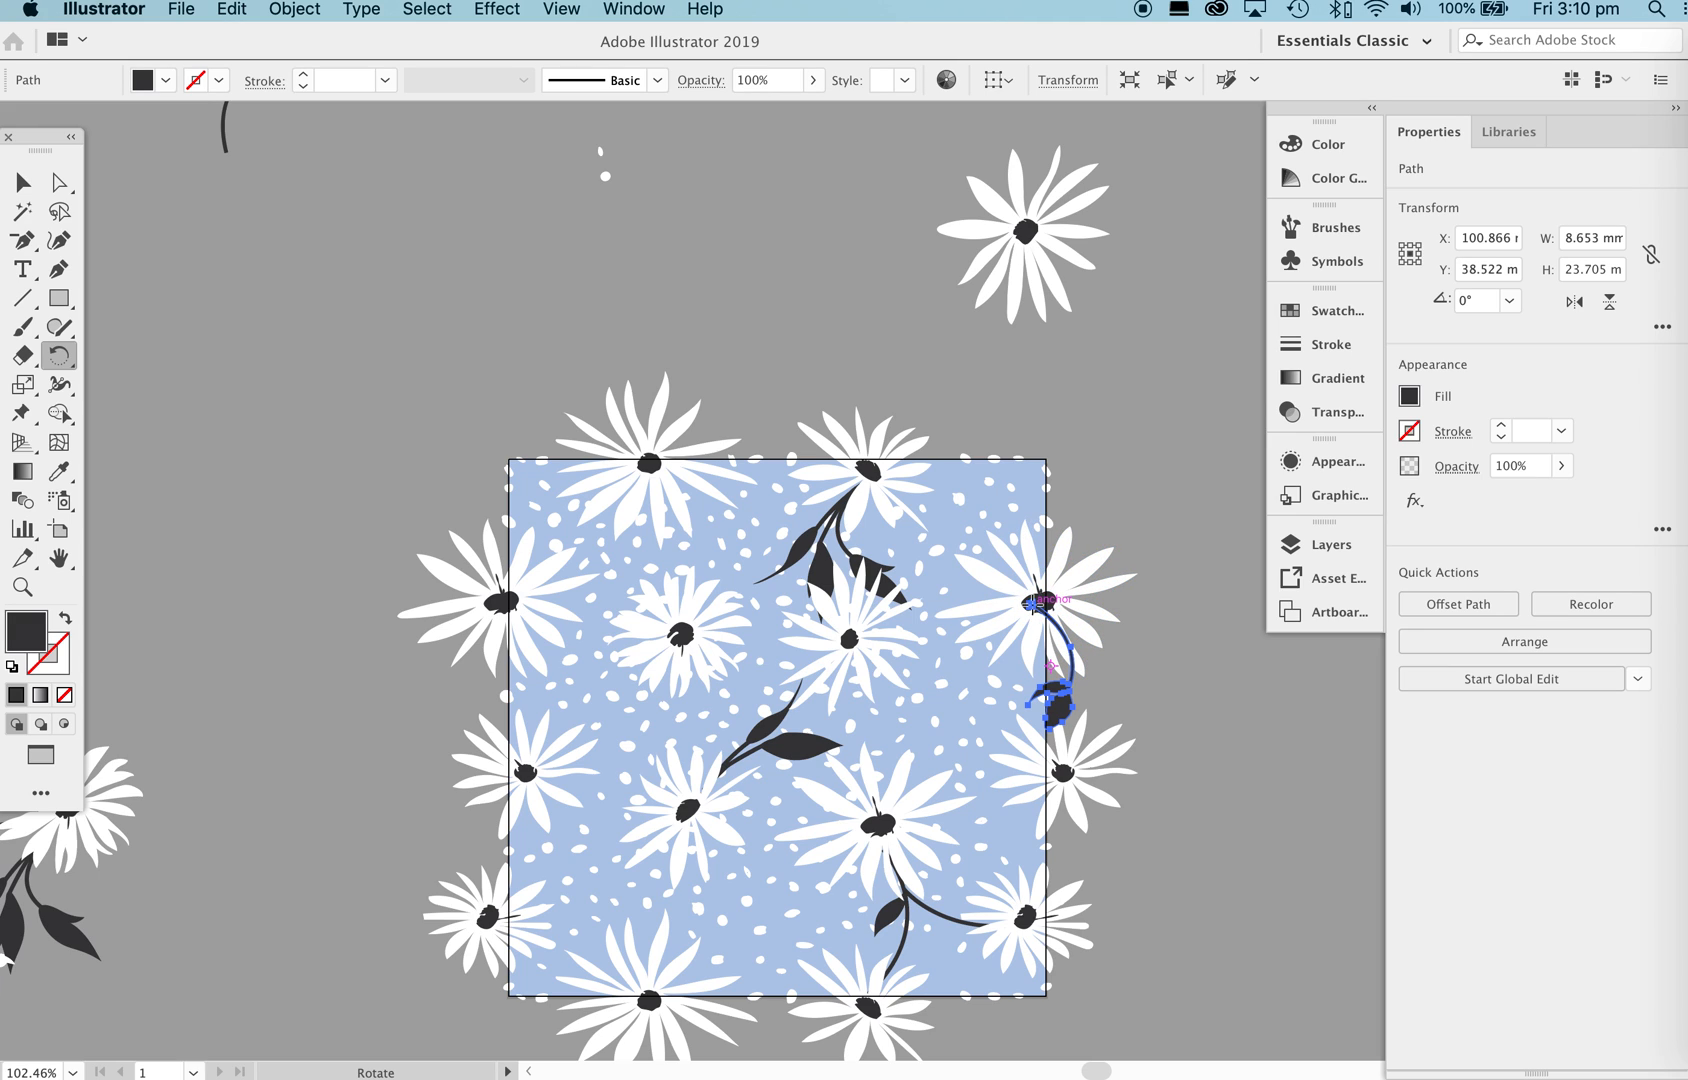
{"action": "left_click_drag", "start_coordinate": [1078, 740], "coordinate": [945, 703]}
Bring the upper right-edge daisy to the front so it covers the start of the single-leaf stem.
{"action": "key", "text": "v"}
{"action": "left_click", "coordinate": [1085, 596]}
{"action": "right_click", "coordinate": [1080, 600]}
{"action": "mouse_move", "coordinate": [1133, 860]}
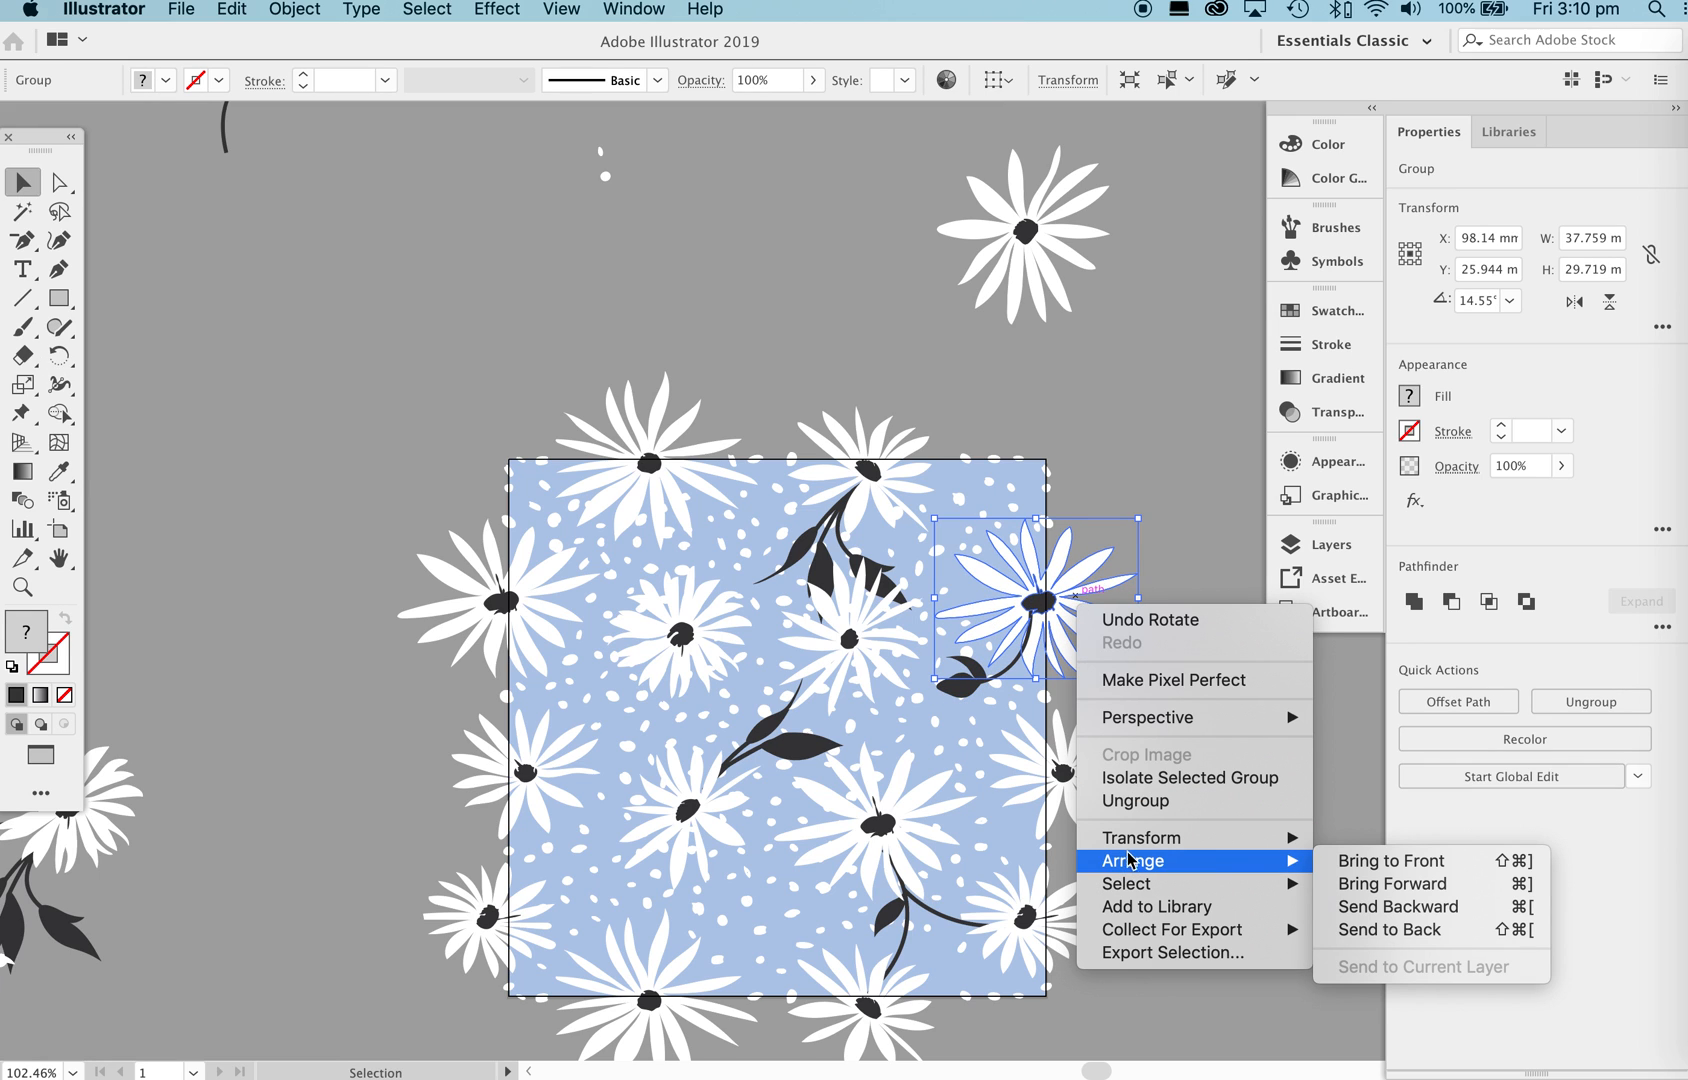
{"action": "left_click", "coordinate": [1332, 864]}
{"action": "left_click", "coordinate": [1152, 340]}
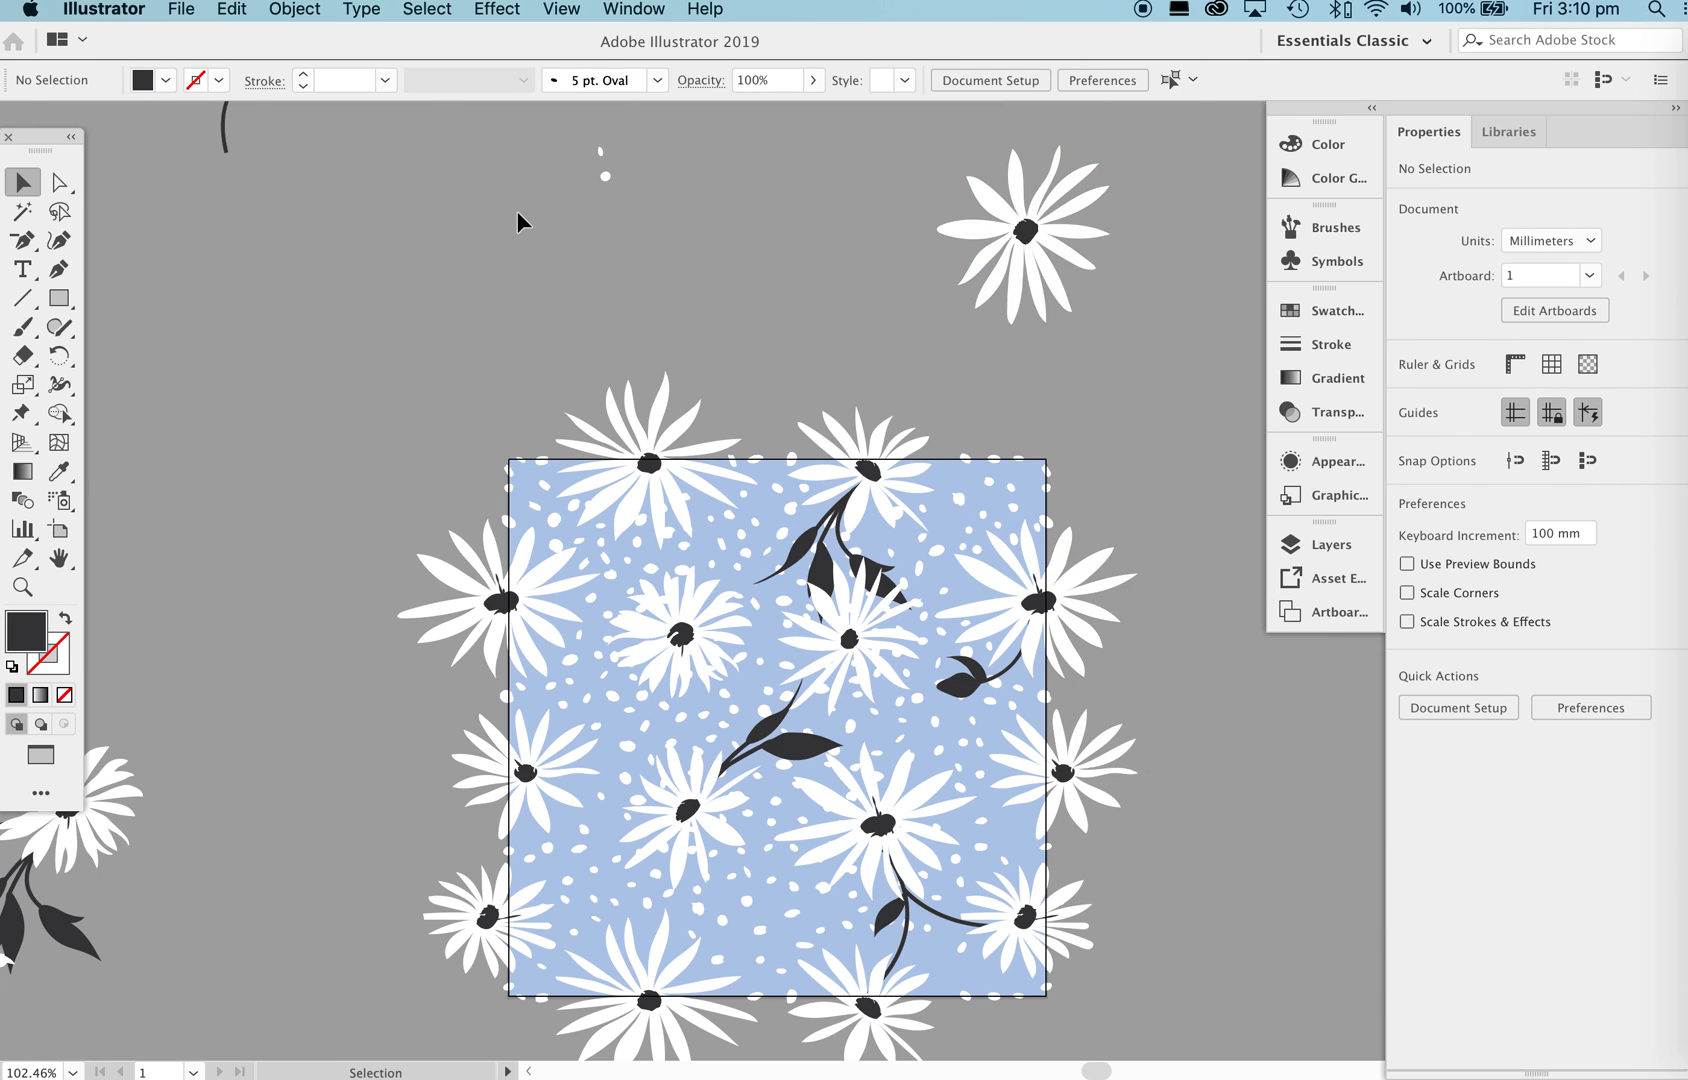
Place the loose forked leaf stem between the two upper-left daisies and move the central two-leaf sprig off the tile.
{"action": "left_click_drag", "start_coordinate": [518, 220], "coordinate": [567, 512]}
{"action": "left_click_drag", "start_coordinate": [438, 403], "coordinate": [511, 619]}
{"action": "left_click_drag", "start_coordinate": [678, 684], "coordinate": [696, 190]}
{"action": "left_click", "coordinate": [560, 268]}
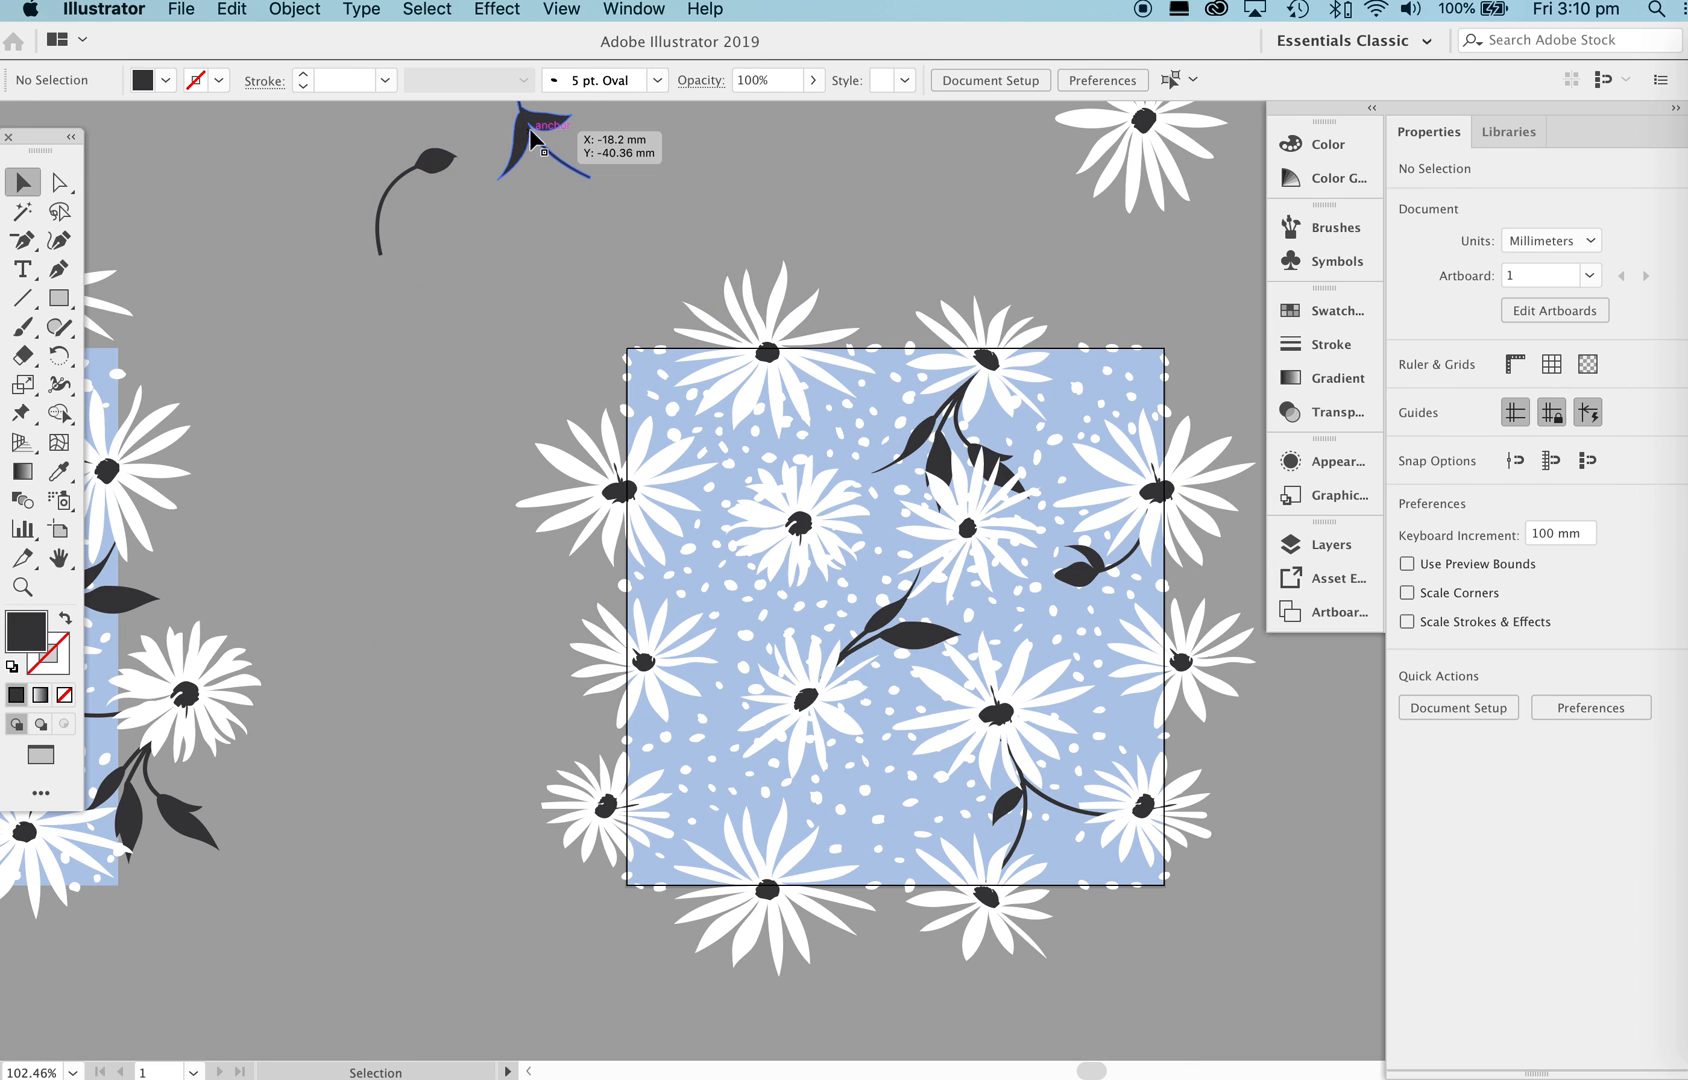
{"action": "left_click_drag", "start_coordinate": [529, 128], "coordinate": [752, 462]}
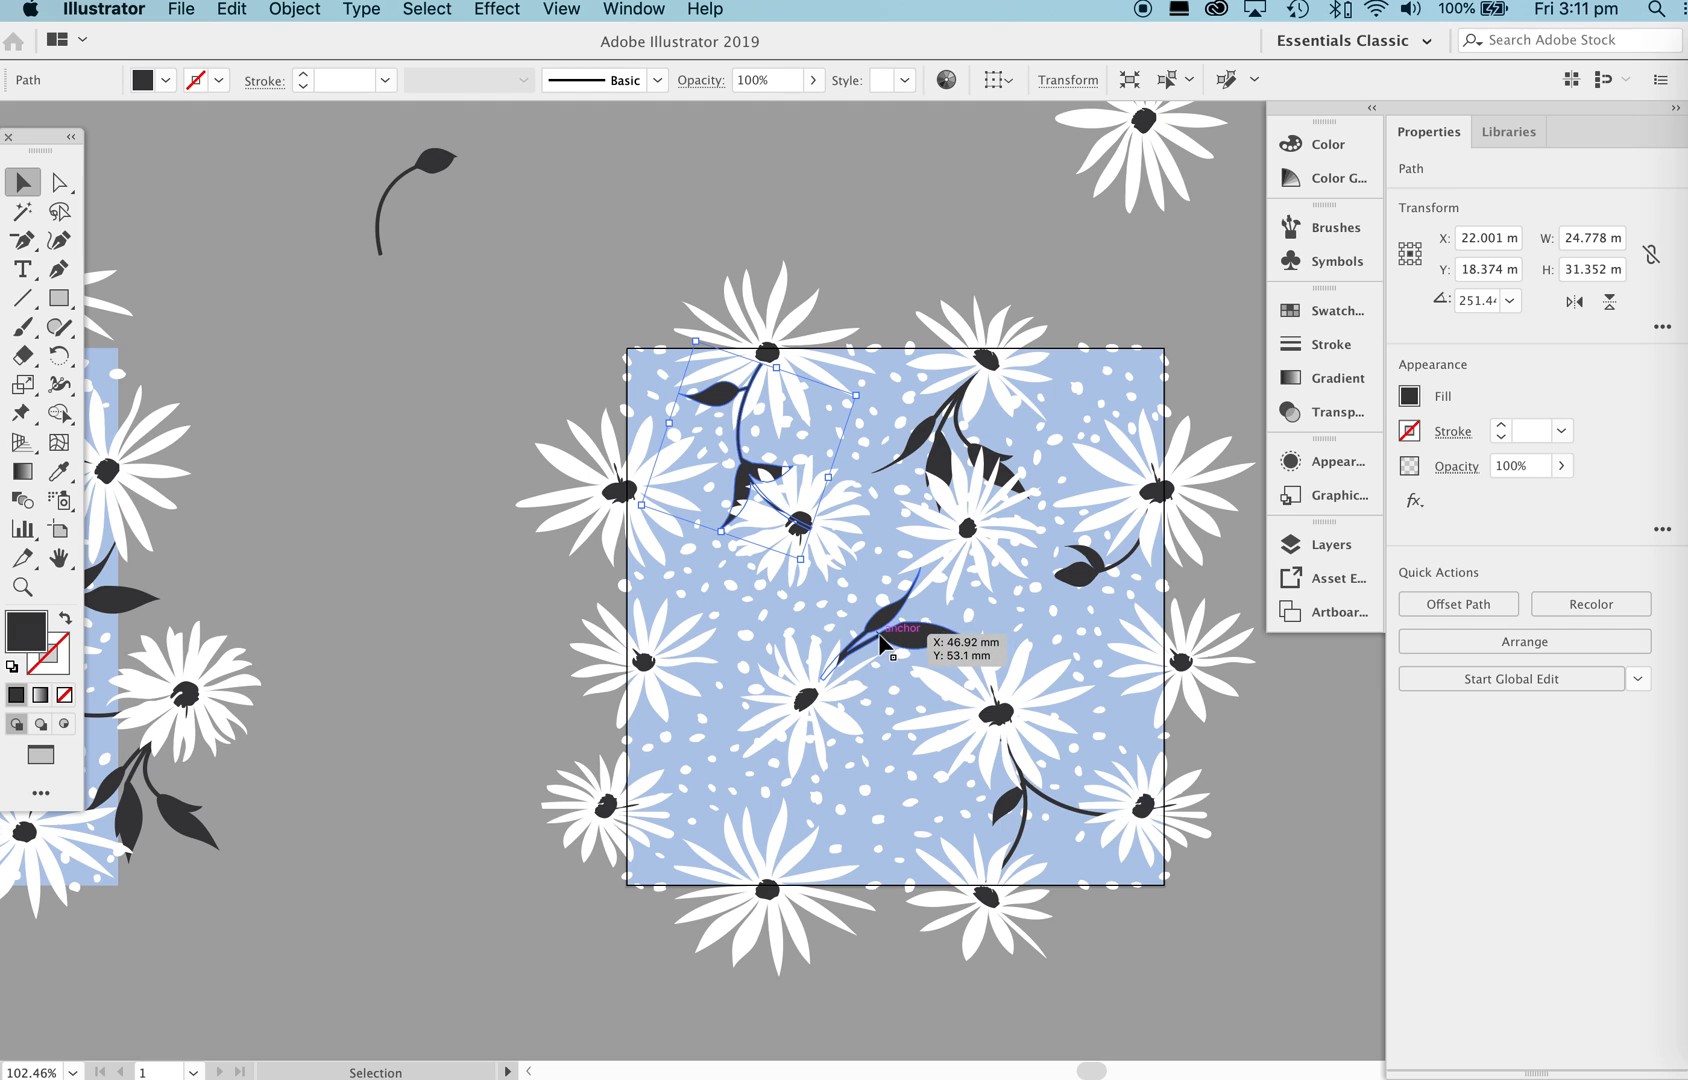
{"action": "left_click_drag", "start_coordinate": [938, 645], "coordinate": [481, 610]}
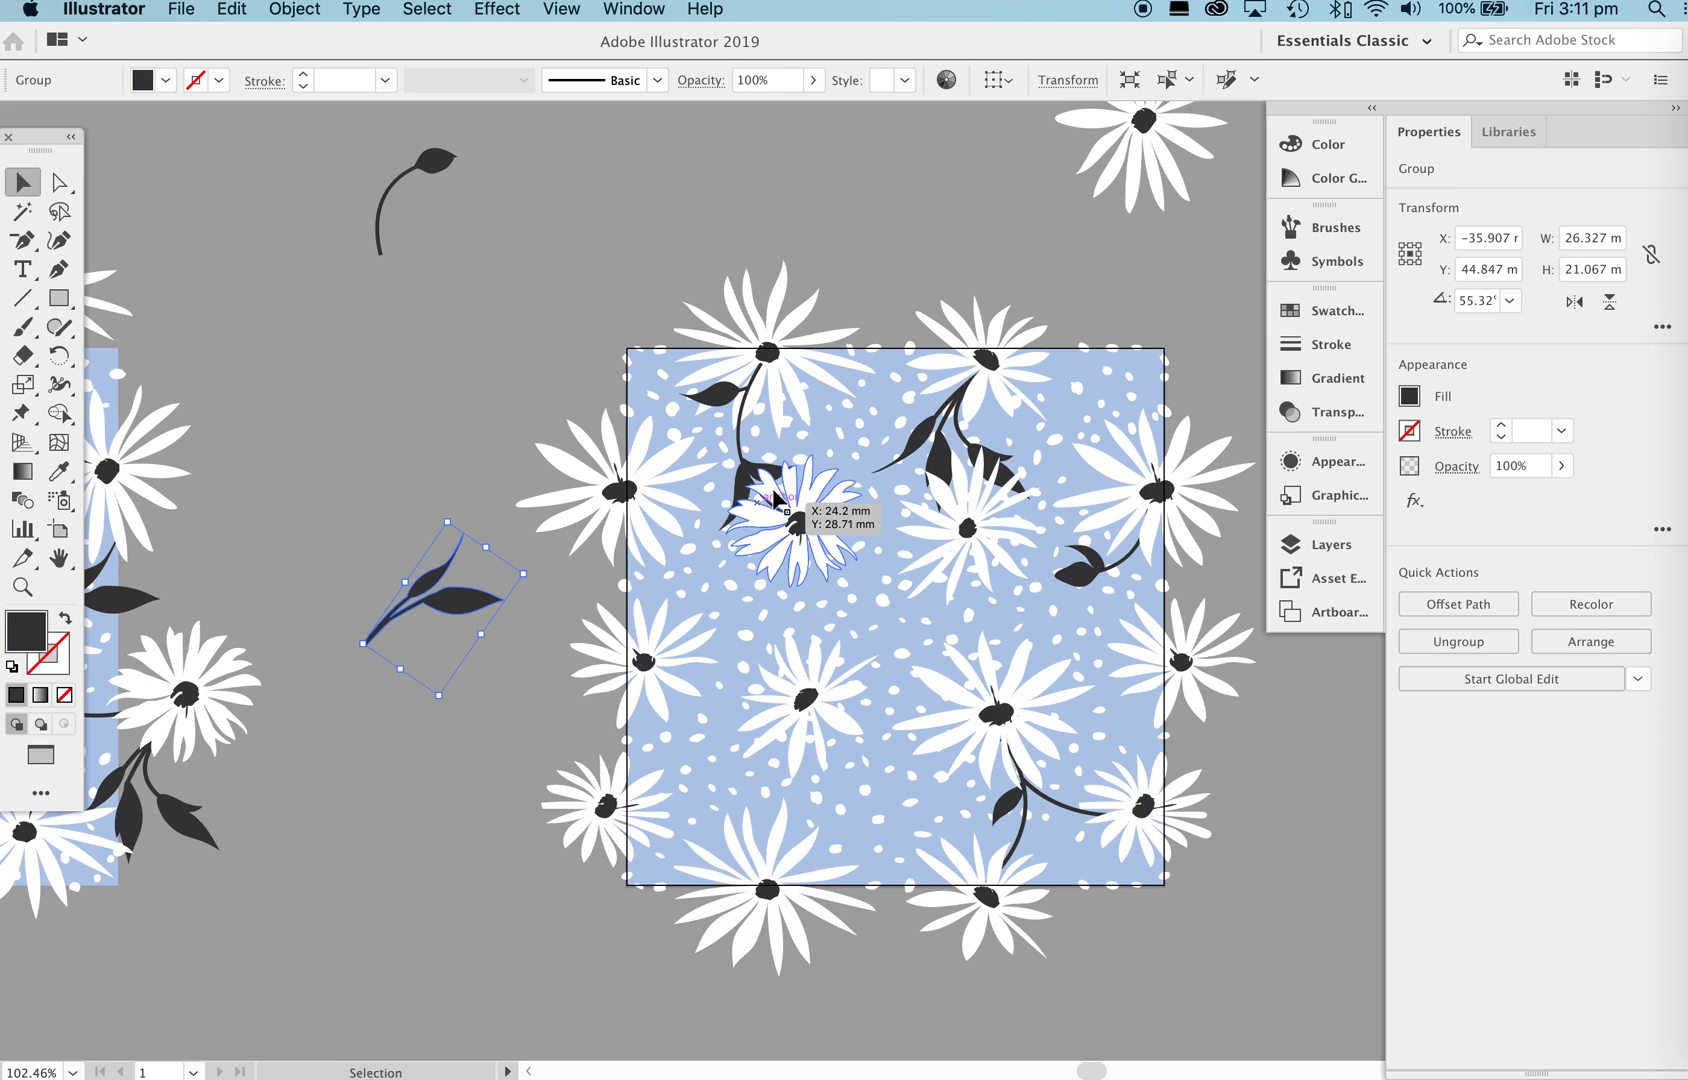
Bring the two upper-left daisies to the front over the forked leaf stem and shift that stem slightly down-left.
{"action": "left_click", "coordinate": [795, 385]}
{"action": "right_click", "coordinate": [810, 548]}
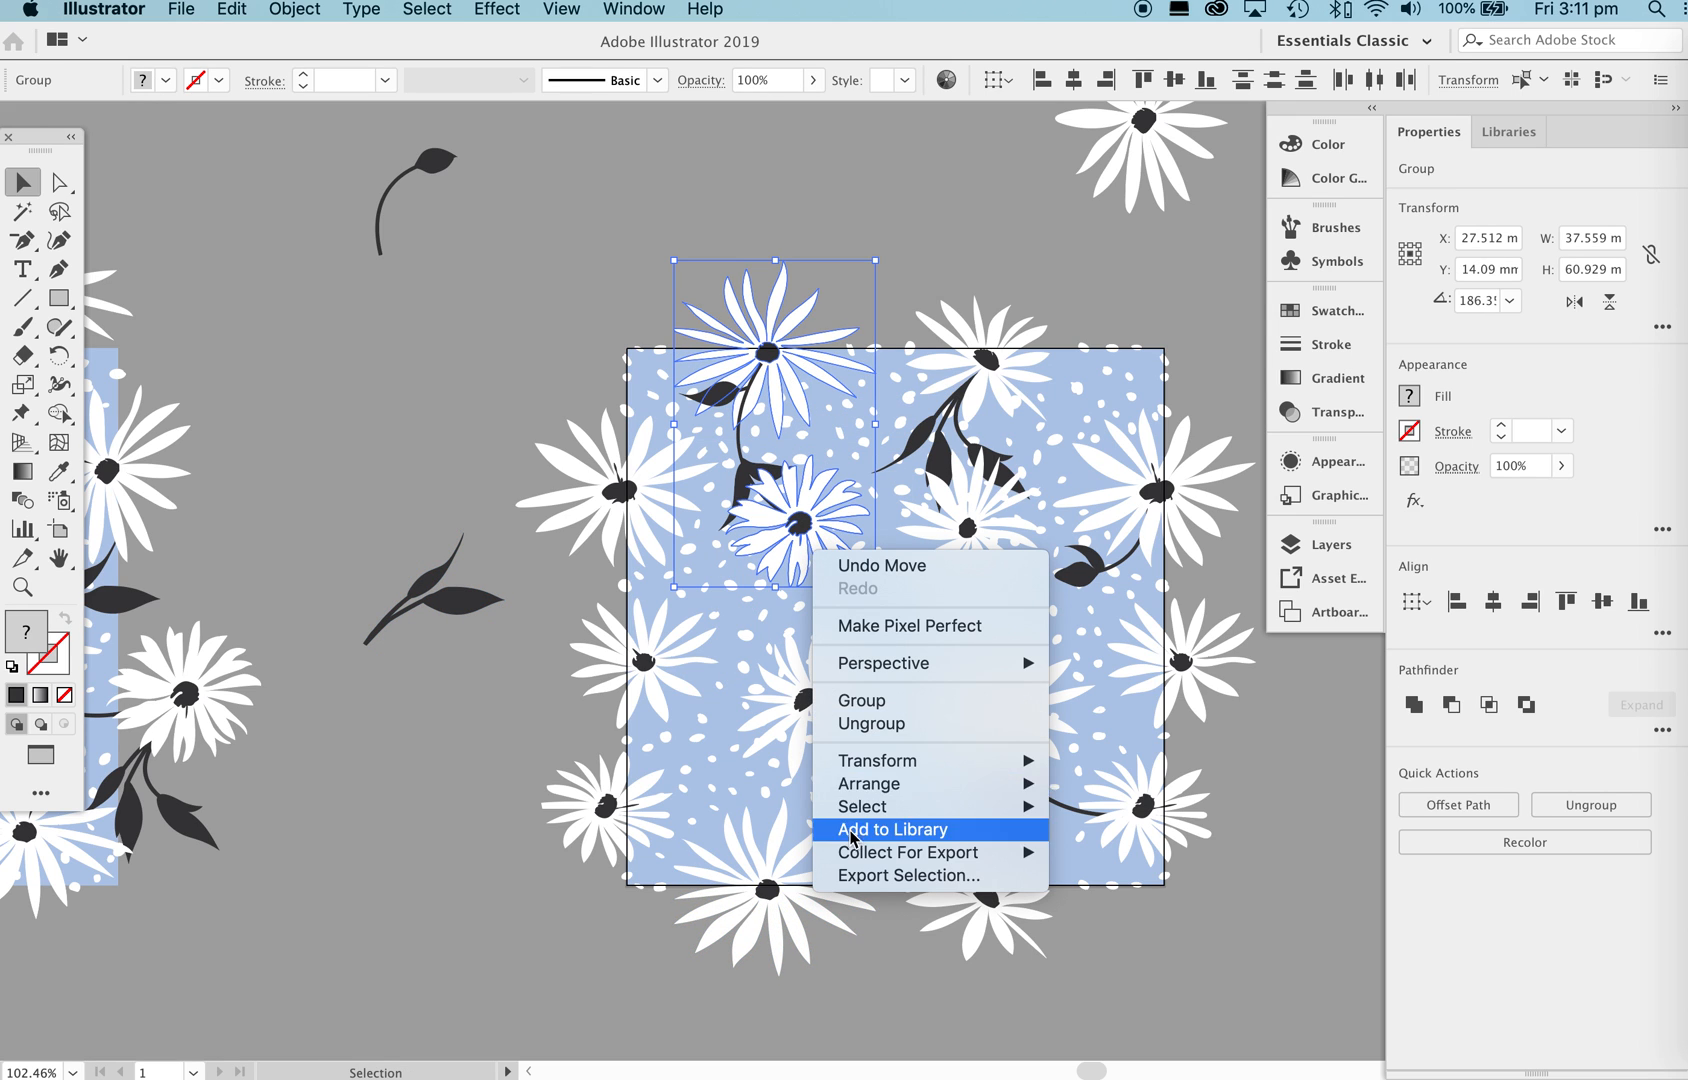
{"action": "mouse_move", "coordinate": [876, 785]}
{"action": "left_click", "coordinate": [1127, 783]}
{"action": "left_click", "coordinate": [460, 820]}
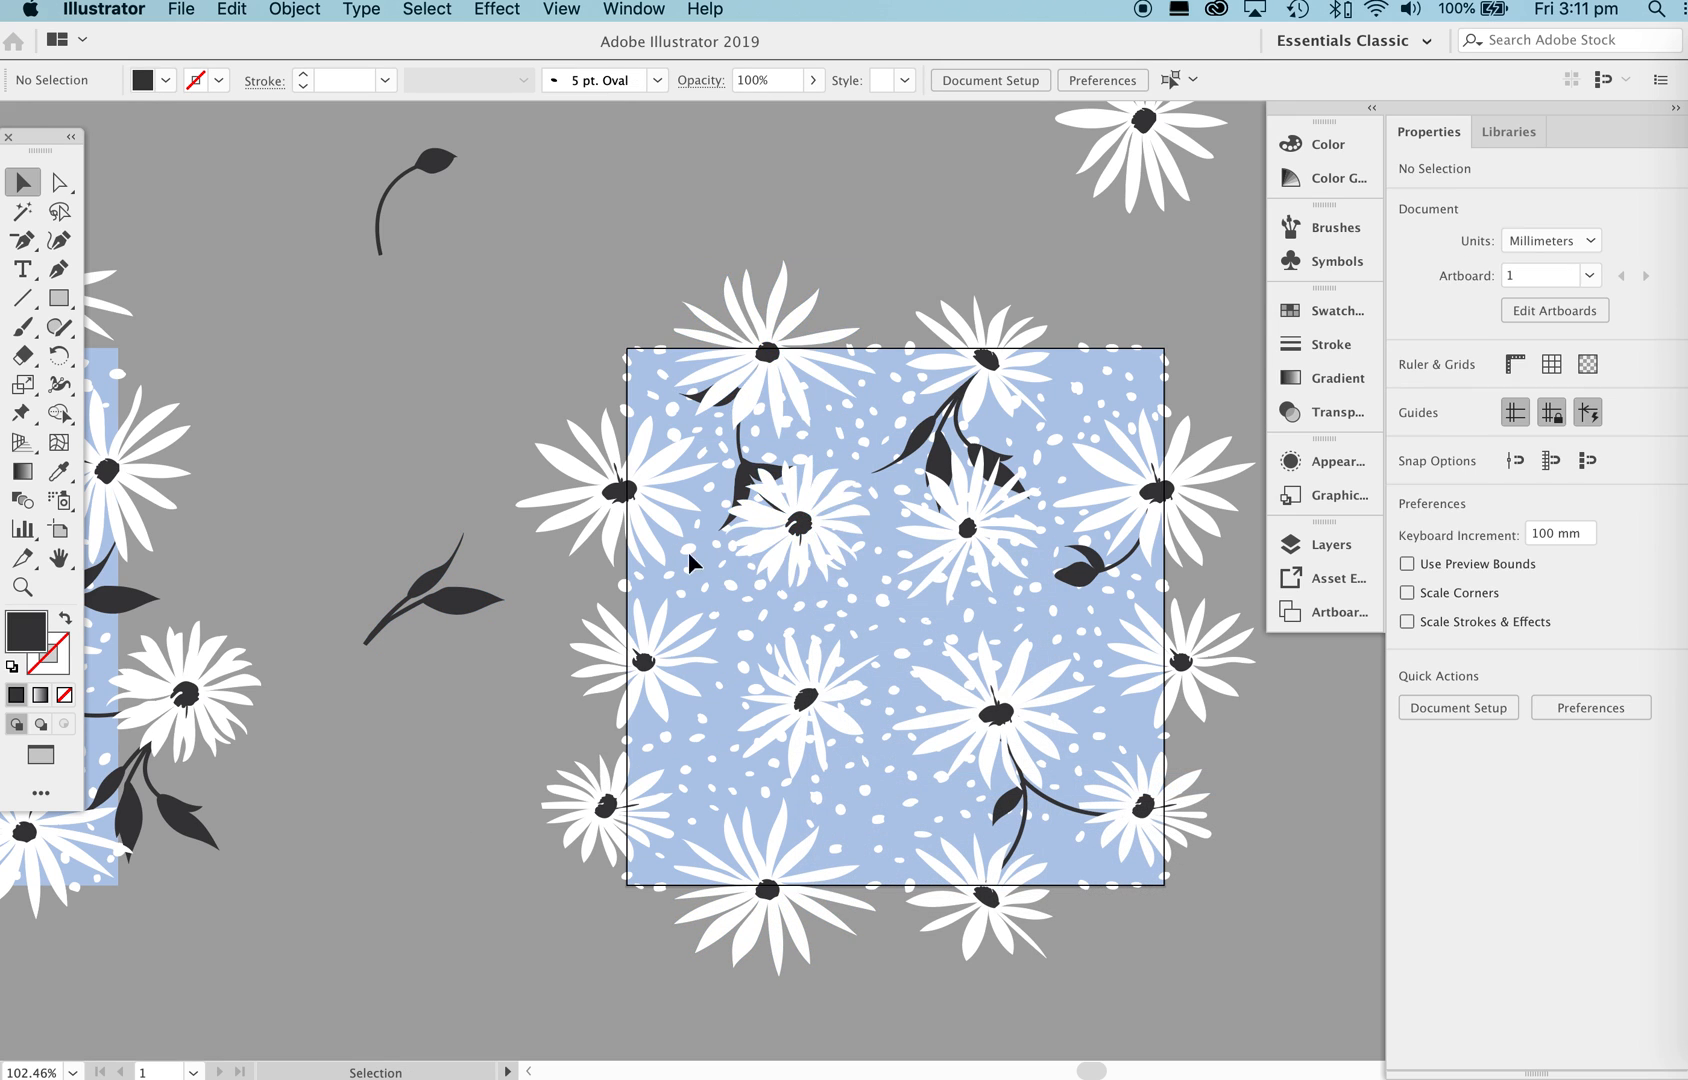
{"action": "left_click_drag", "start_coordinate": [757, 476], "coordinate": [742, 472]}
{"action": "left_click", "coordinate": [530, 690]}
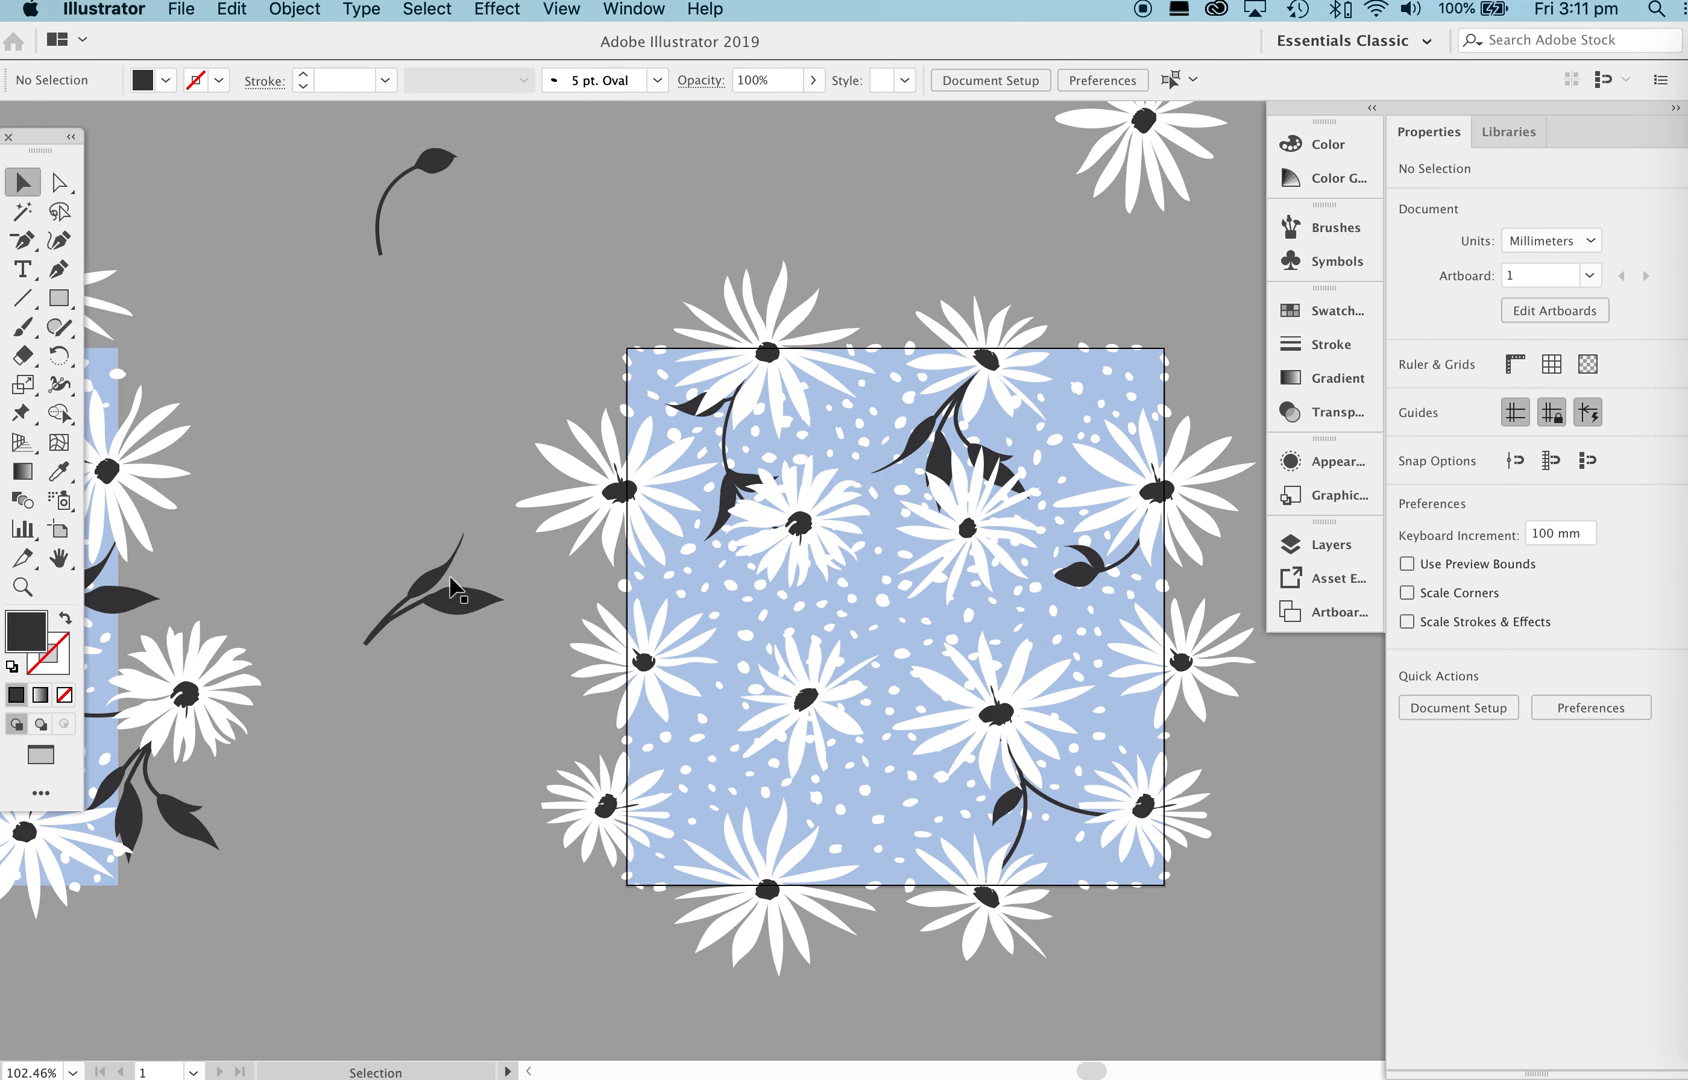
Place the two-leaf sprig back on the tile, hanging below the upper-left inner daisy and rotated to about 328.7°.
{"action": "left_click_drag", "start_coordinate": [460, 610], "coordinate": [894, 604]}
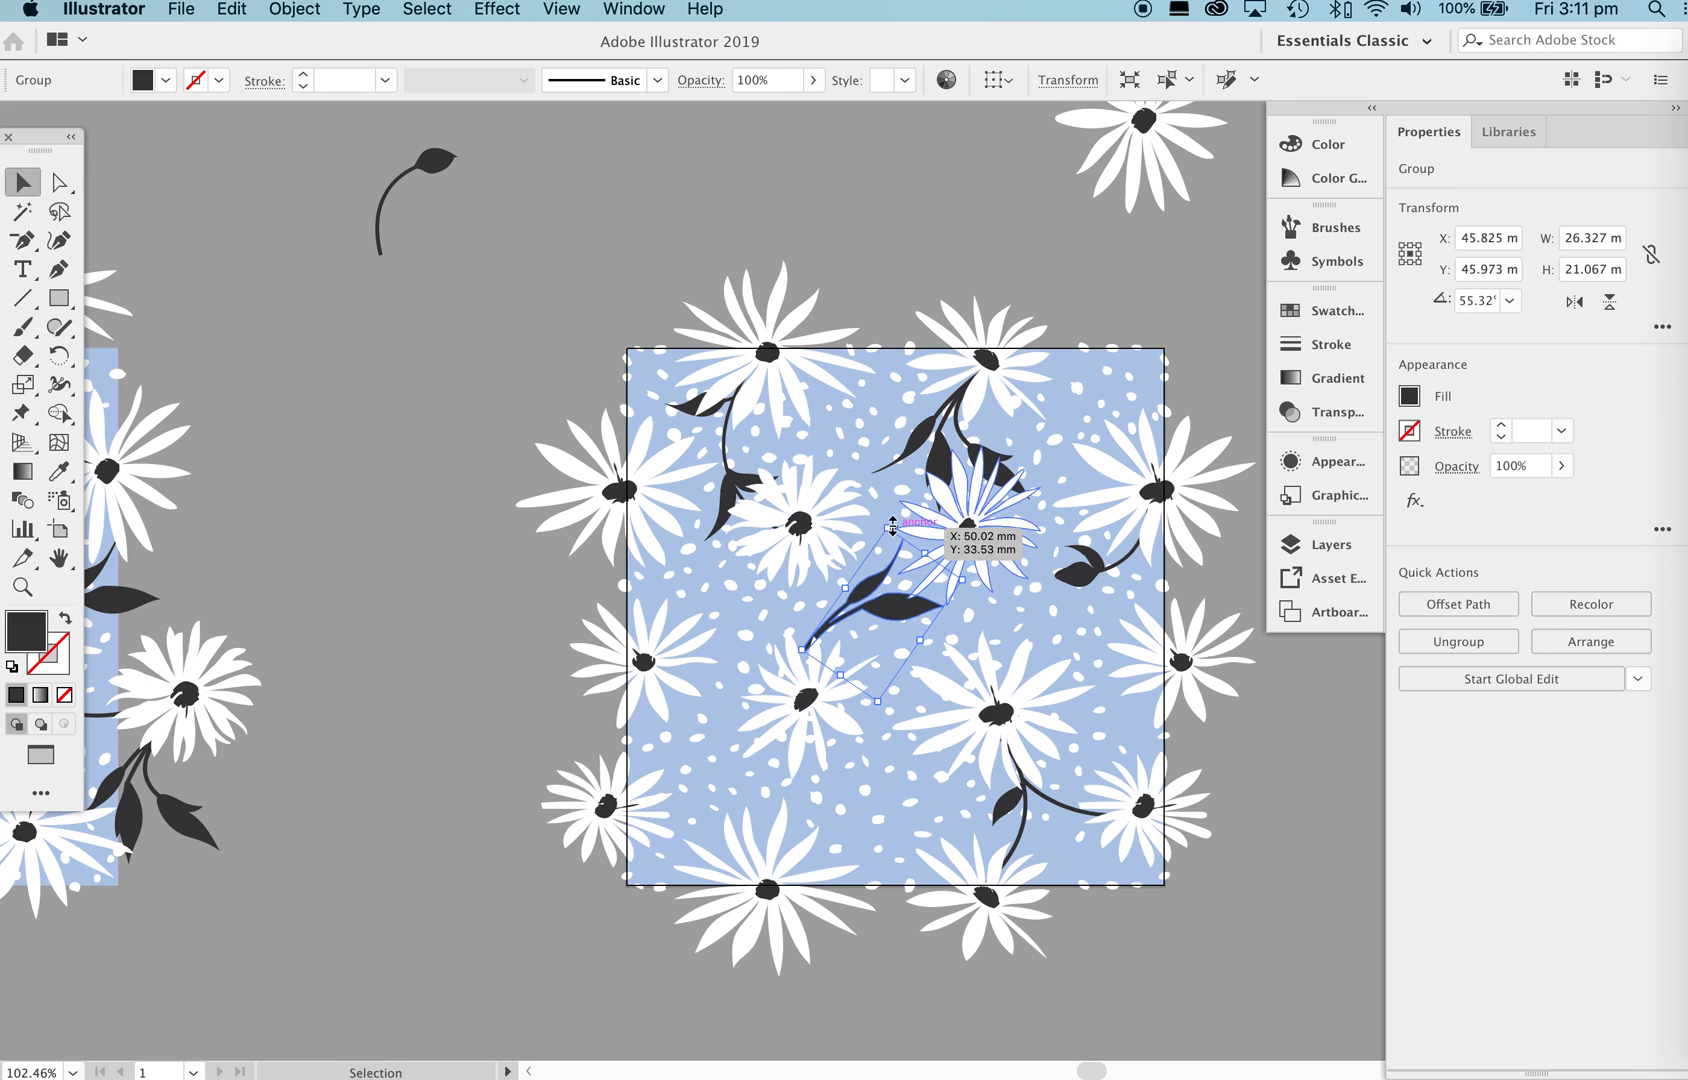
{"action": "left_click_drag", "start_coordinate": [884, 515], "coordinate": [866, 624]}
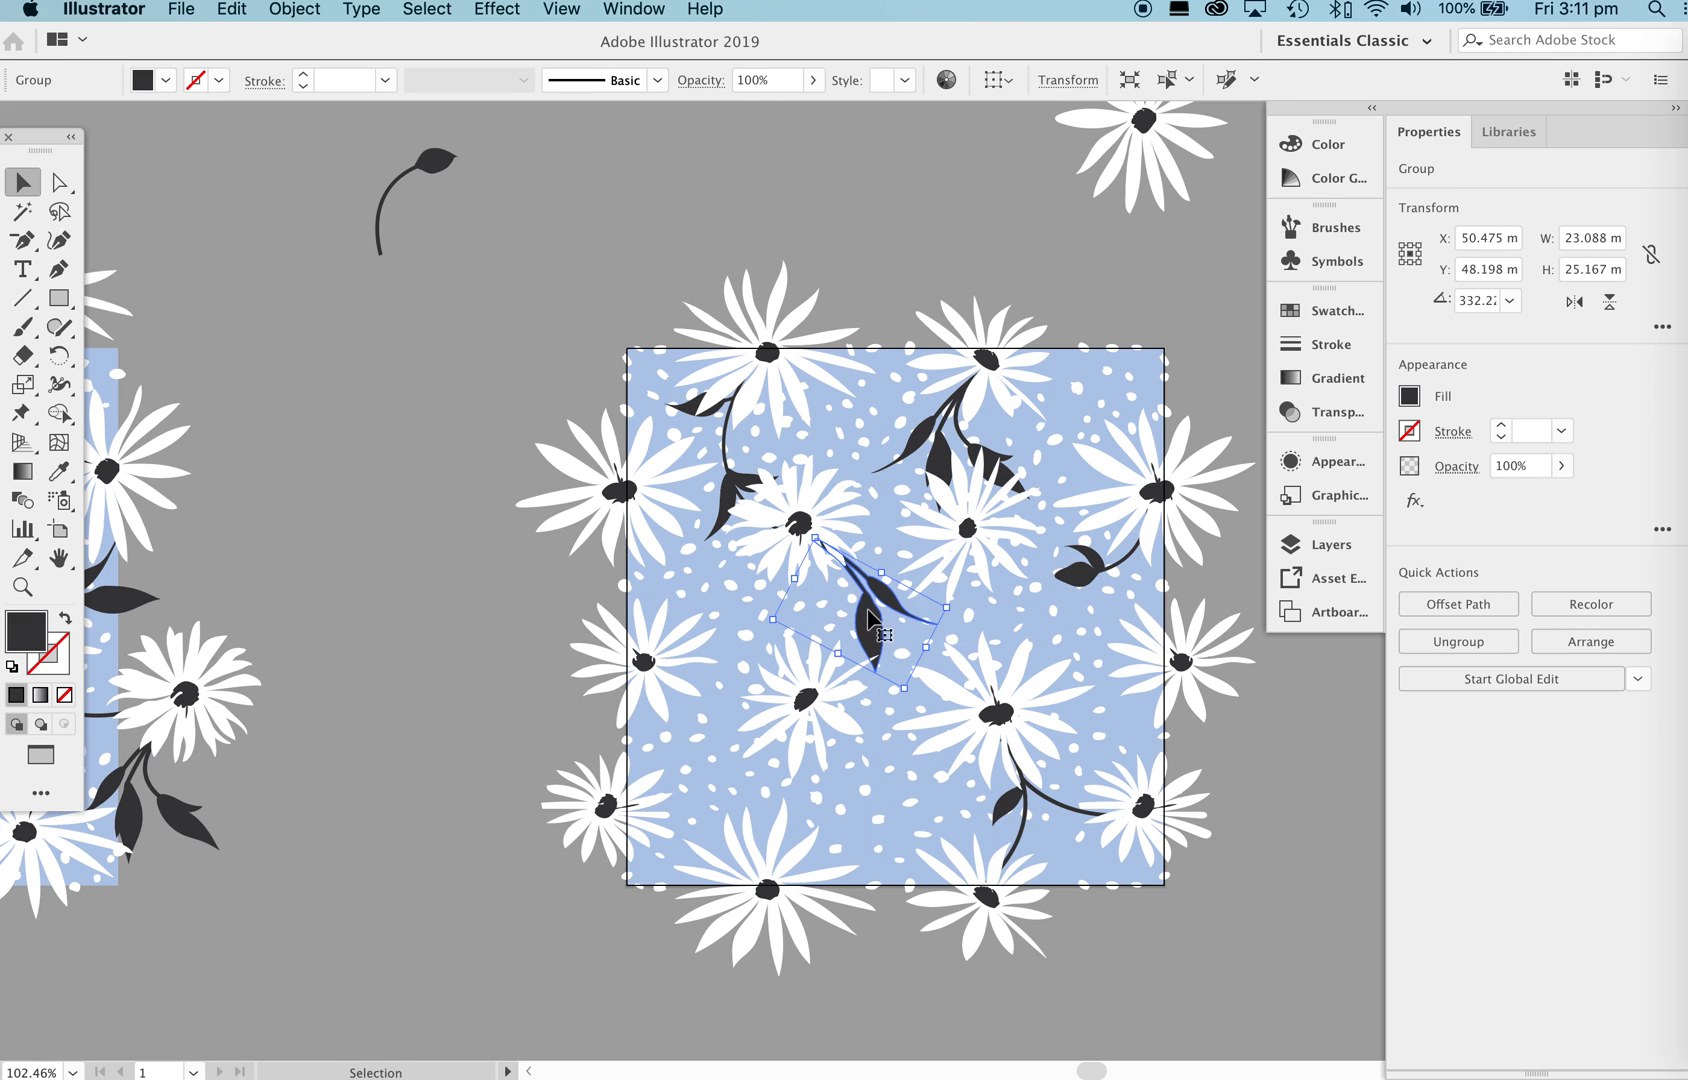
{"action": "key", "text": "r"}
{"action": "left_click", "coordinate": [815, 541]}
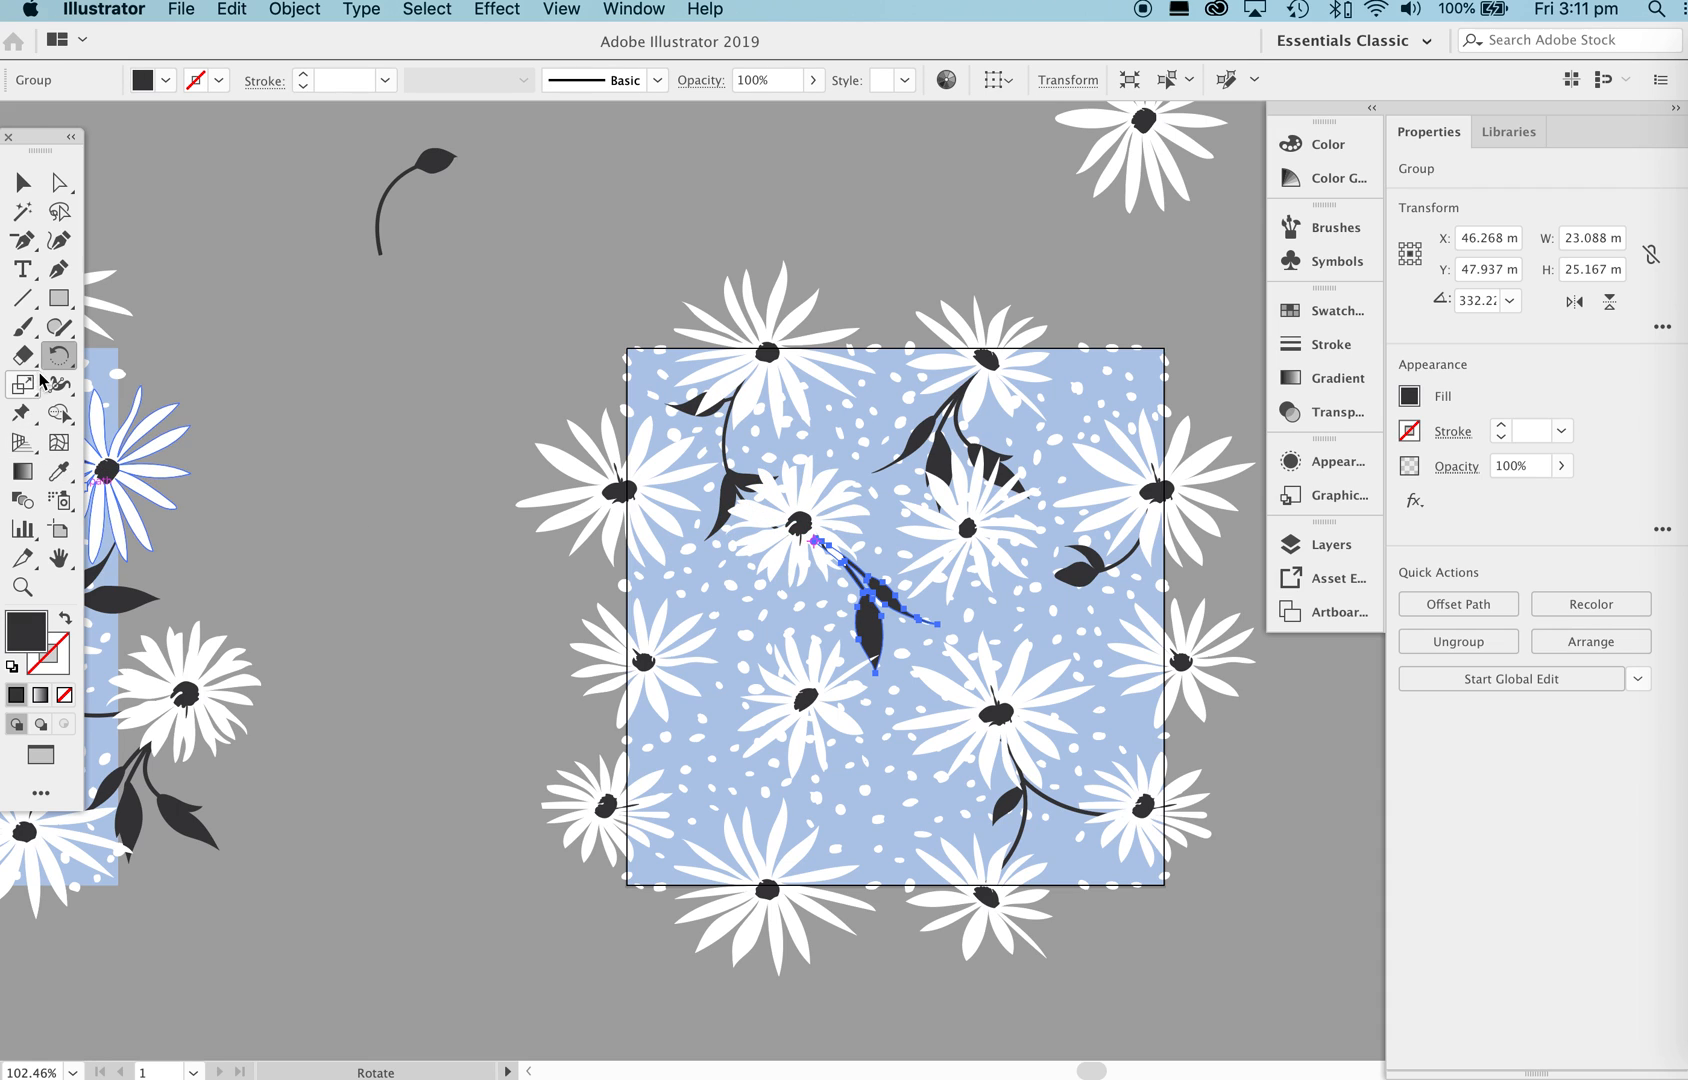
{"action": "mouse_move", "coordinate": [992, 655]}
{"action": "left_mouse_down"}
{"action": "mouse_move", "coordinate": [978, 675]}
{"action": "mouse_move", "coordinate": [968, 655]}
{"action": "left_mouse_up"}
{"action": "key", "text": "v"}
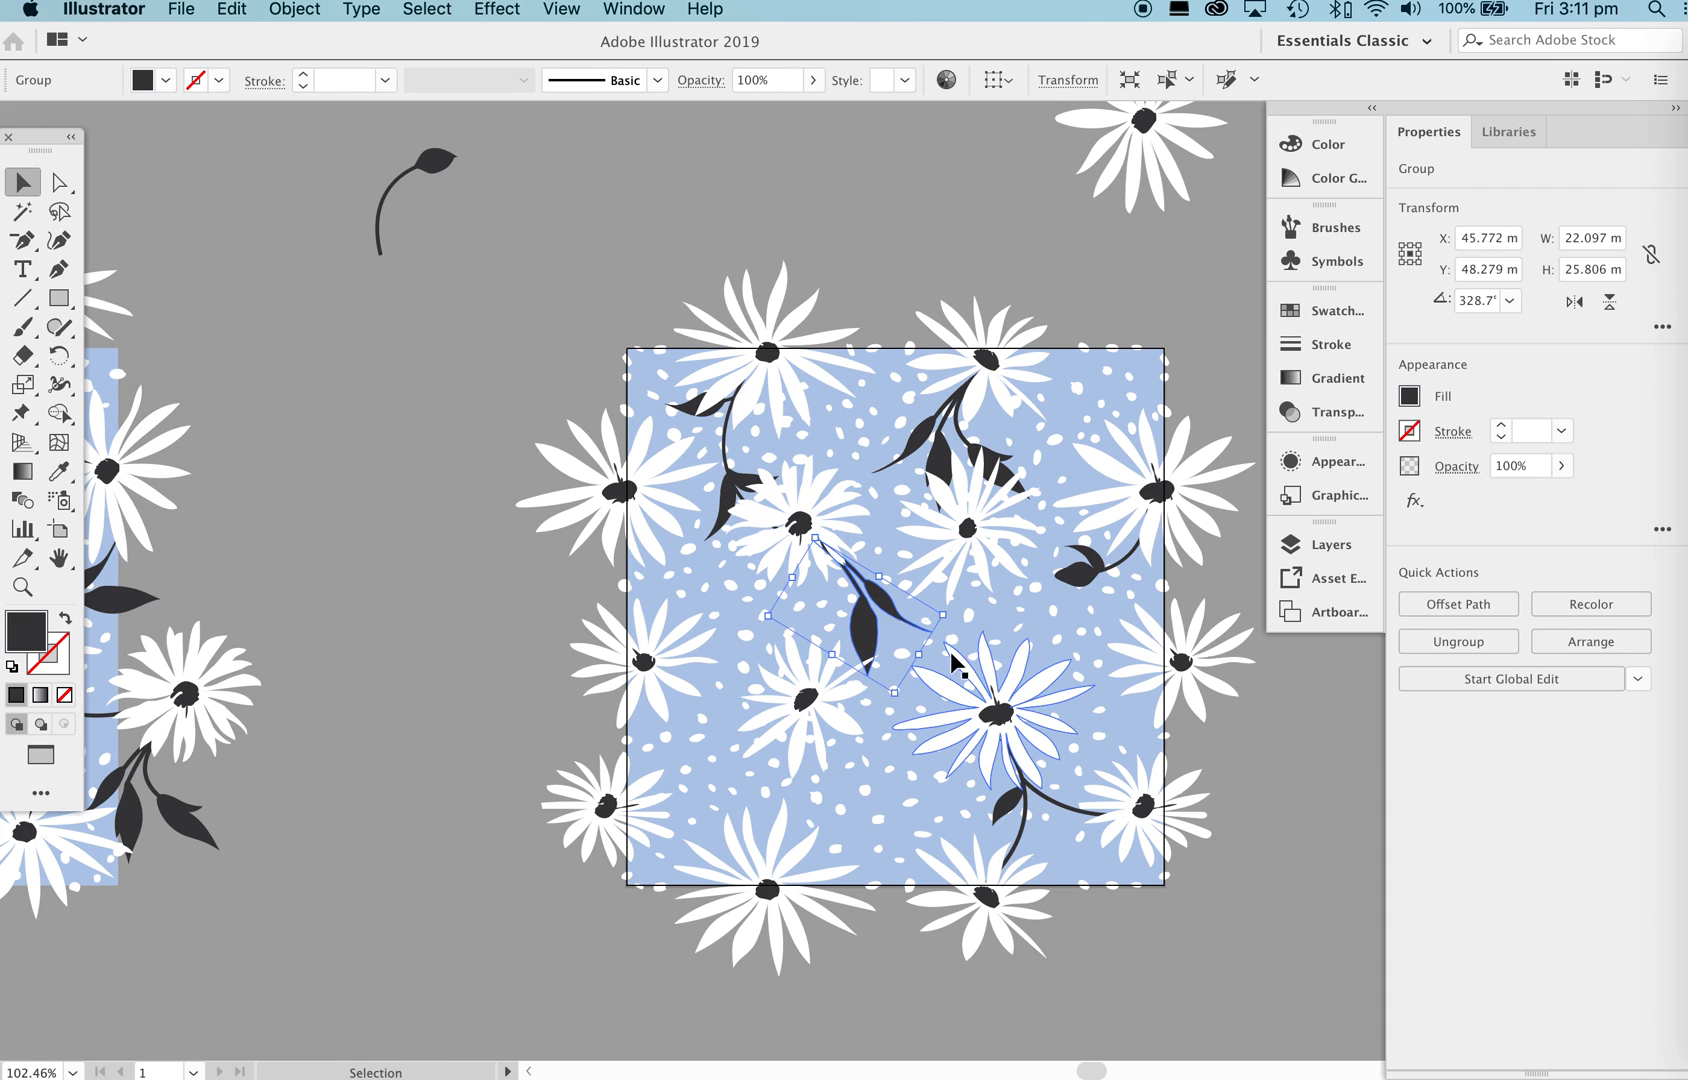
{"action": "left_click", "coordinate": [520, 659]}
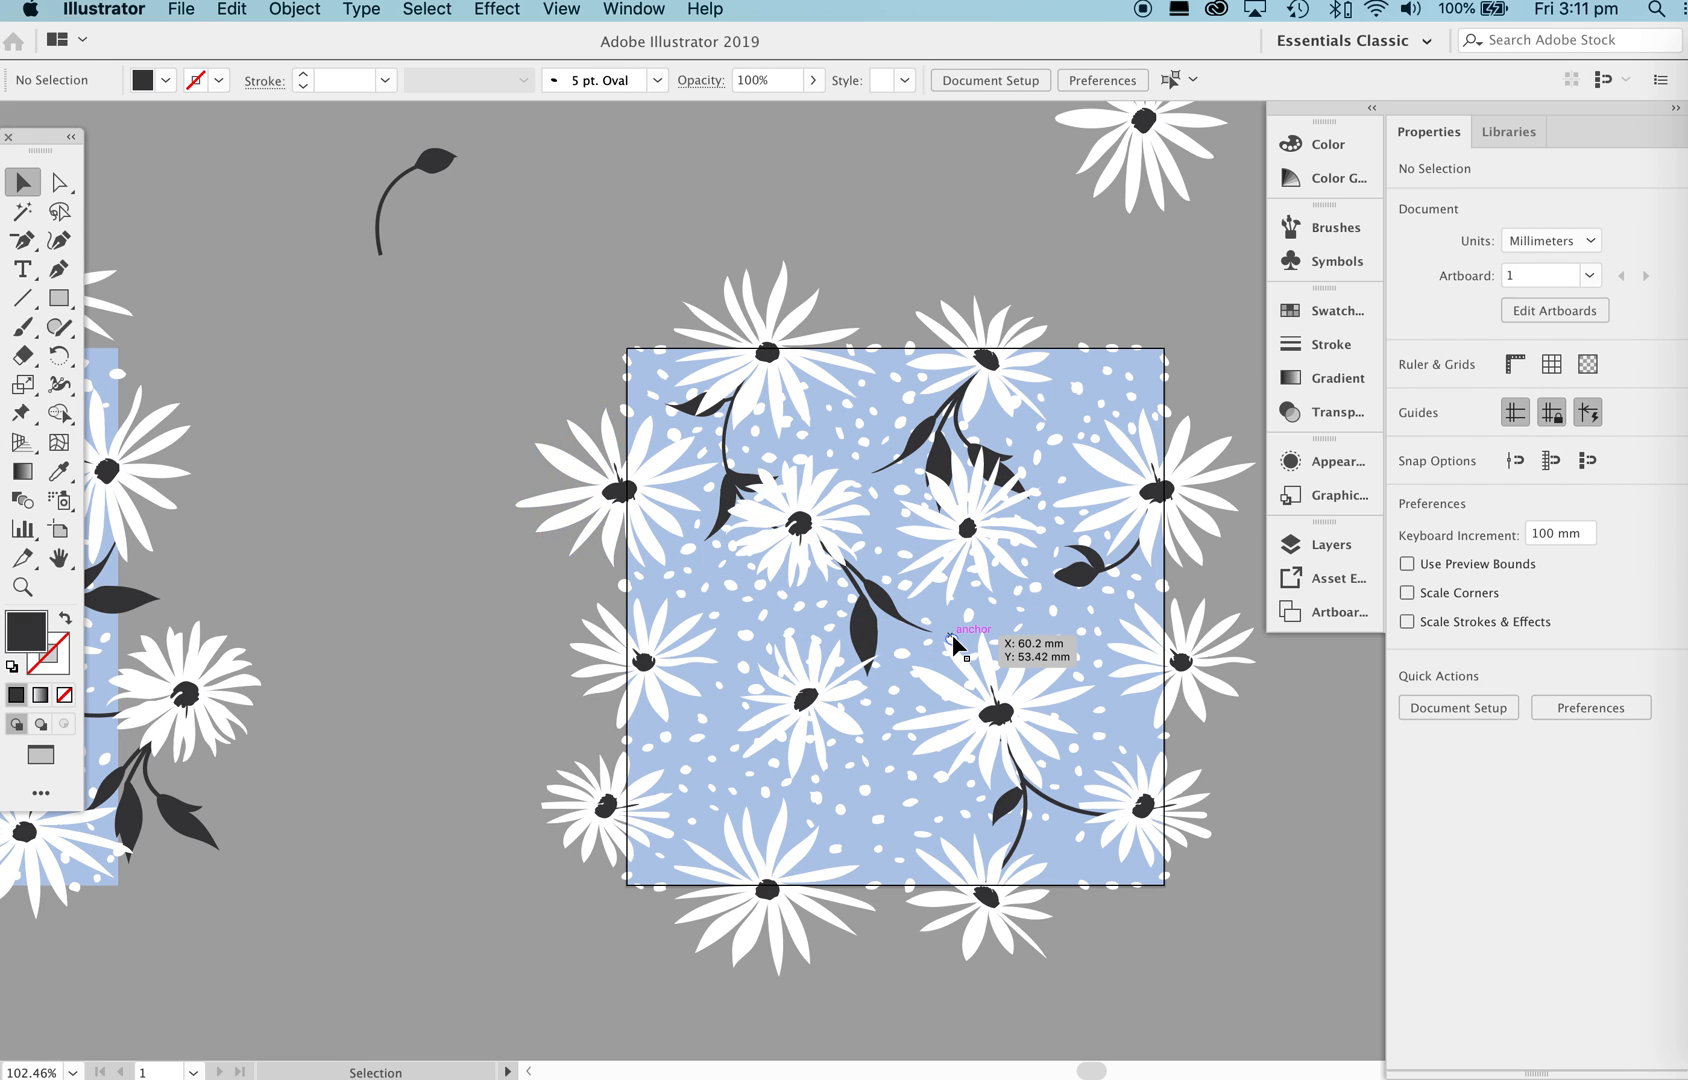
{"action": "left_click_drag", "start_coordinate": [874, 628], "coordinate": [877, 636]}
{"action": "left_click", "coordinate": [430, 605]}
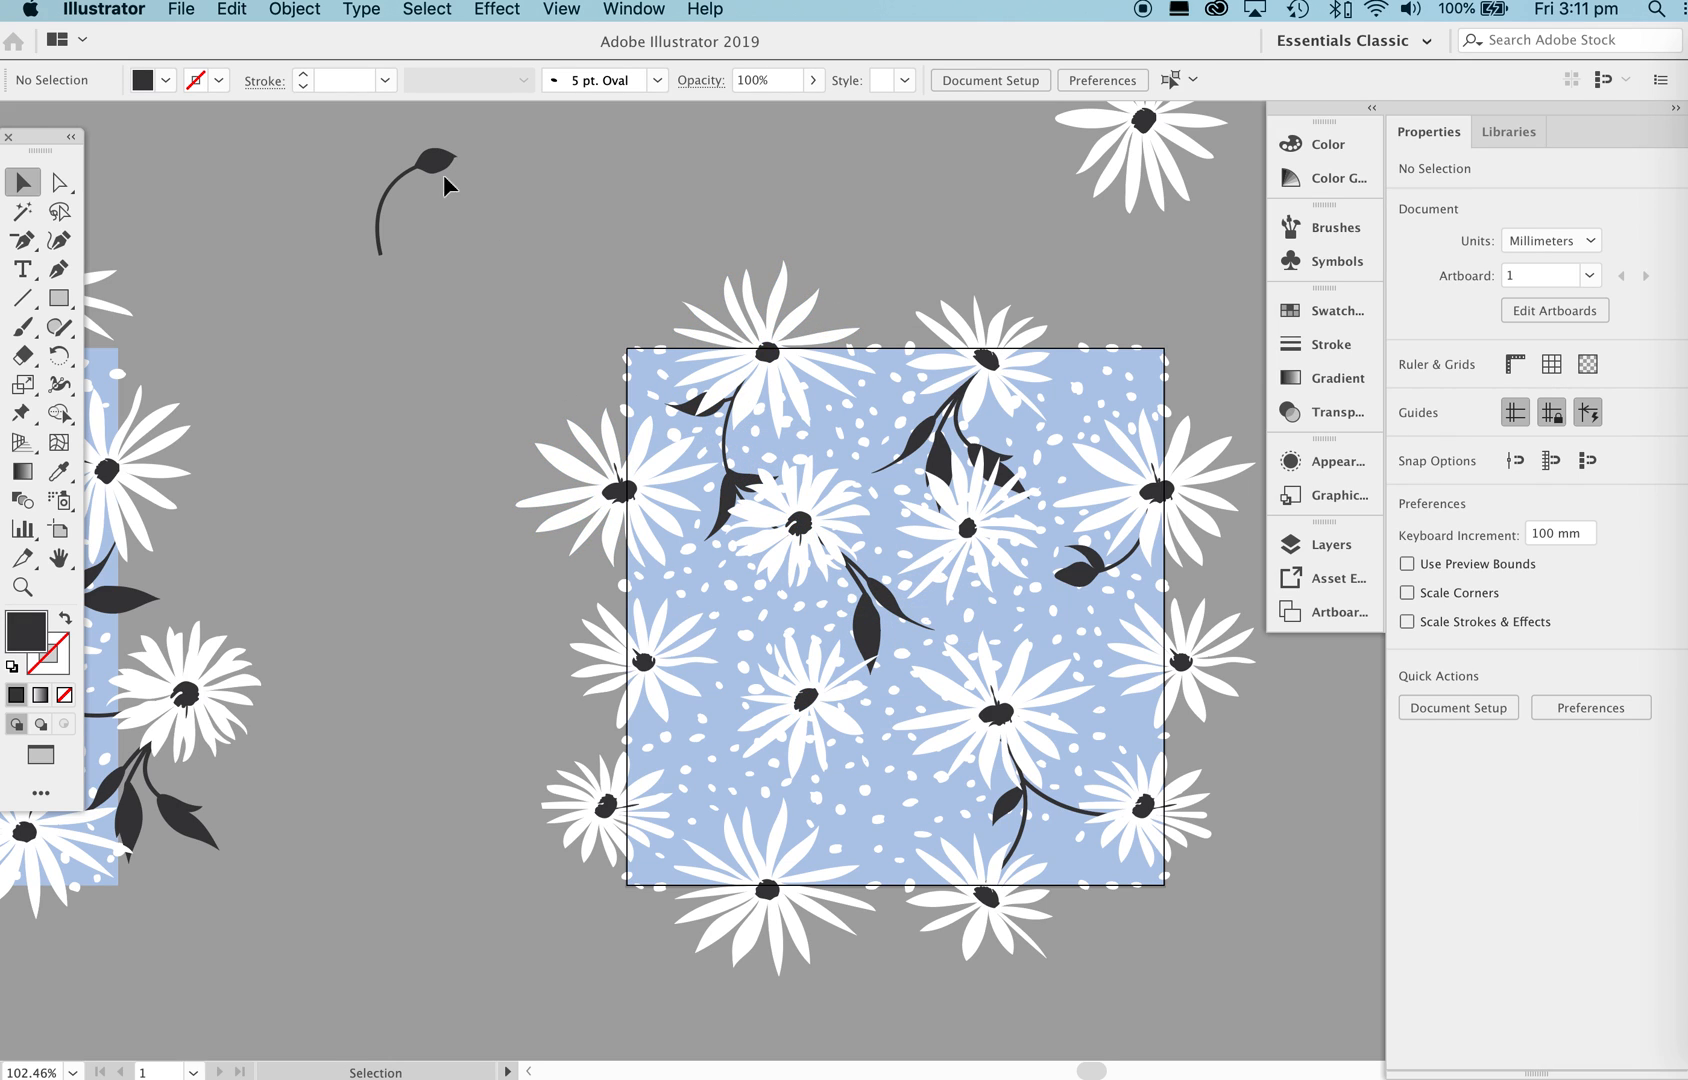
Attach the remaining single-leaf stem to the lower-left inner daisy and rotate it so its leaf sits in the gap below.
{"action": "left_click_drag", "start_coordinate": [435, 178], "coordinate": [862, 858]}
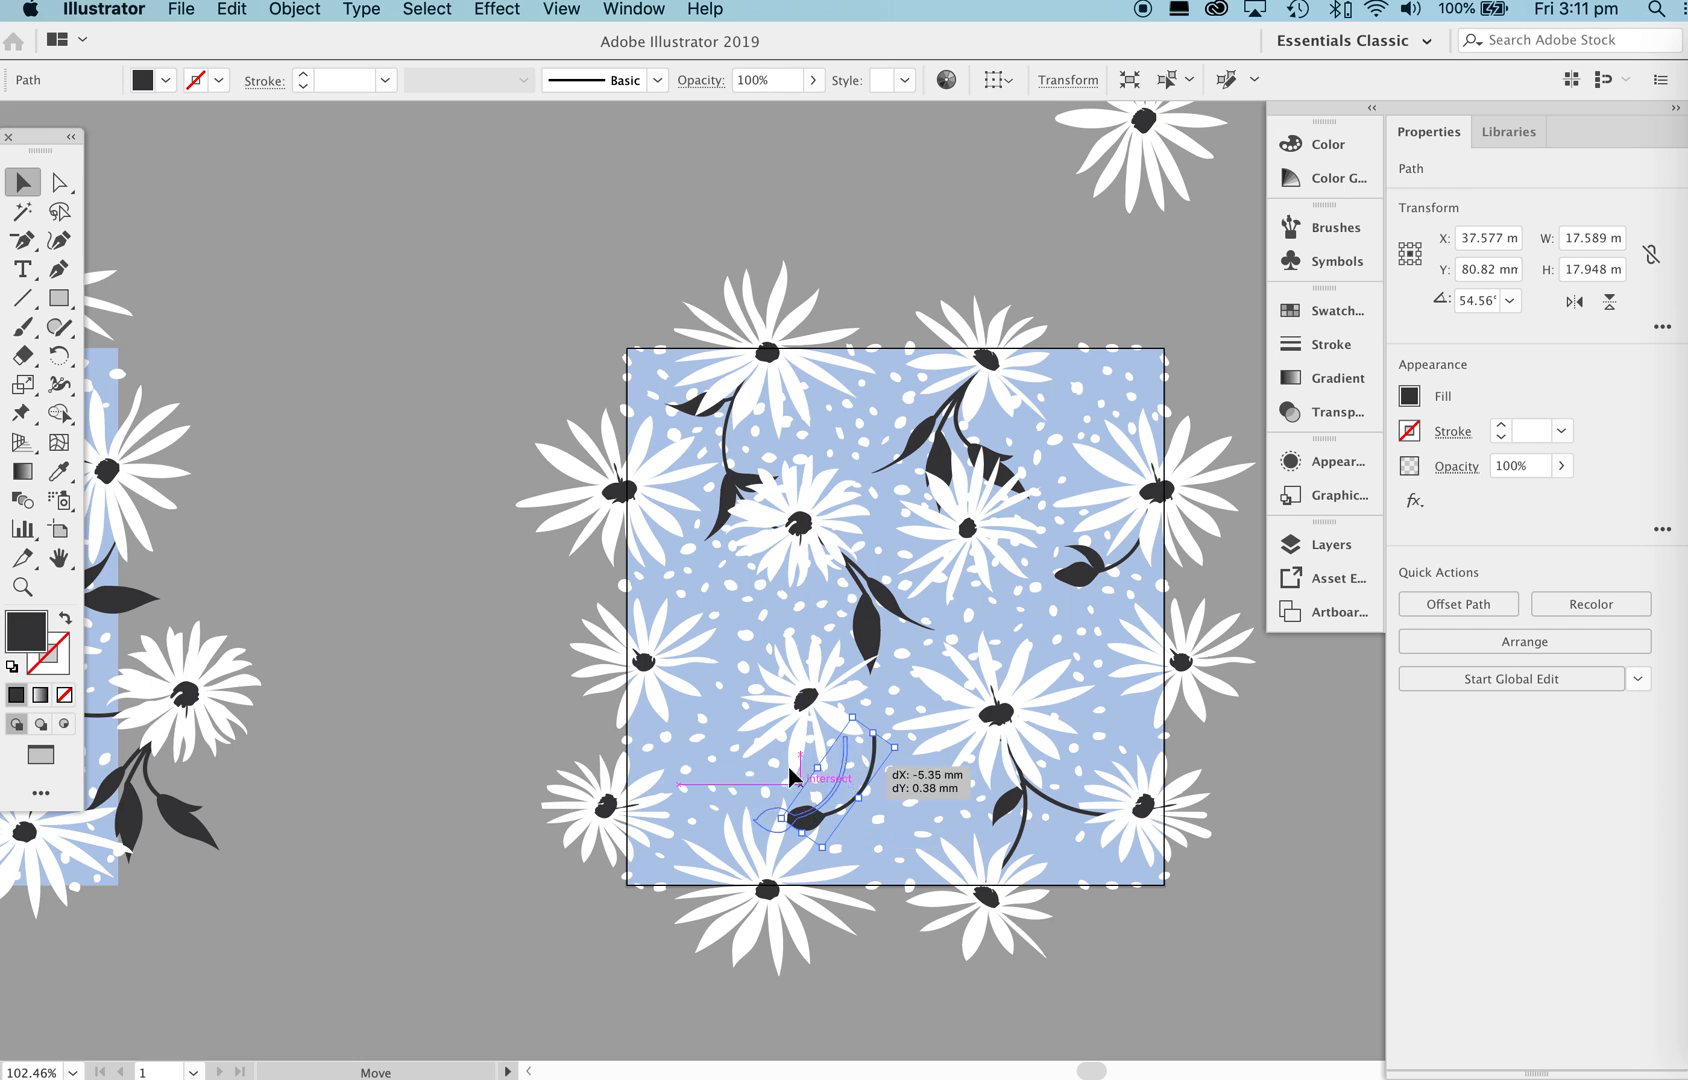
{"action": "left_click_drag", "start_coordinate": [769, 760], "coordinate": [795, 743]}
{"action": "key", "text": "r"}
{"action": "left_click", "coordinate": [796, 716]}
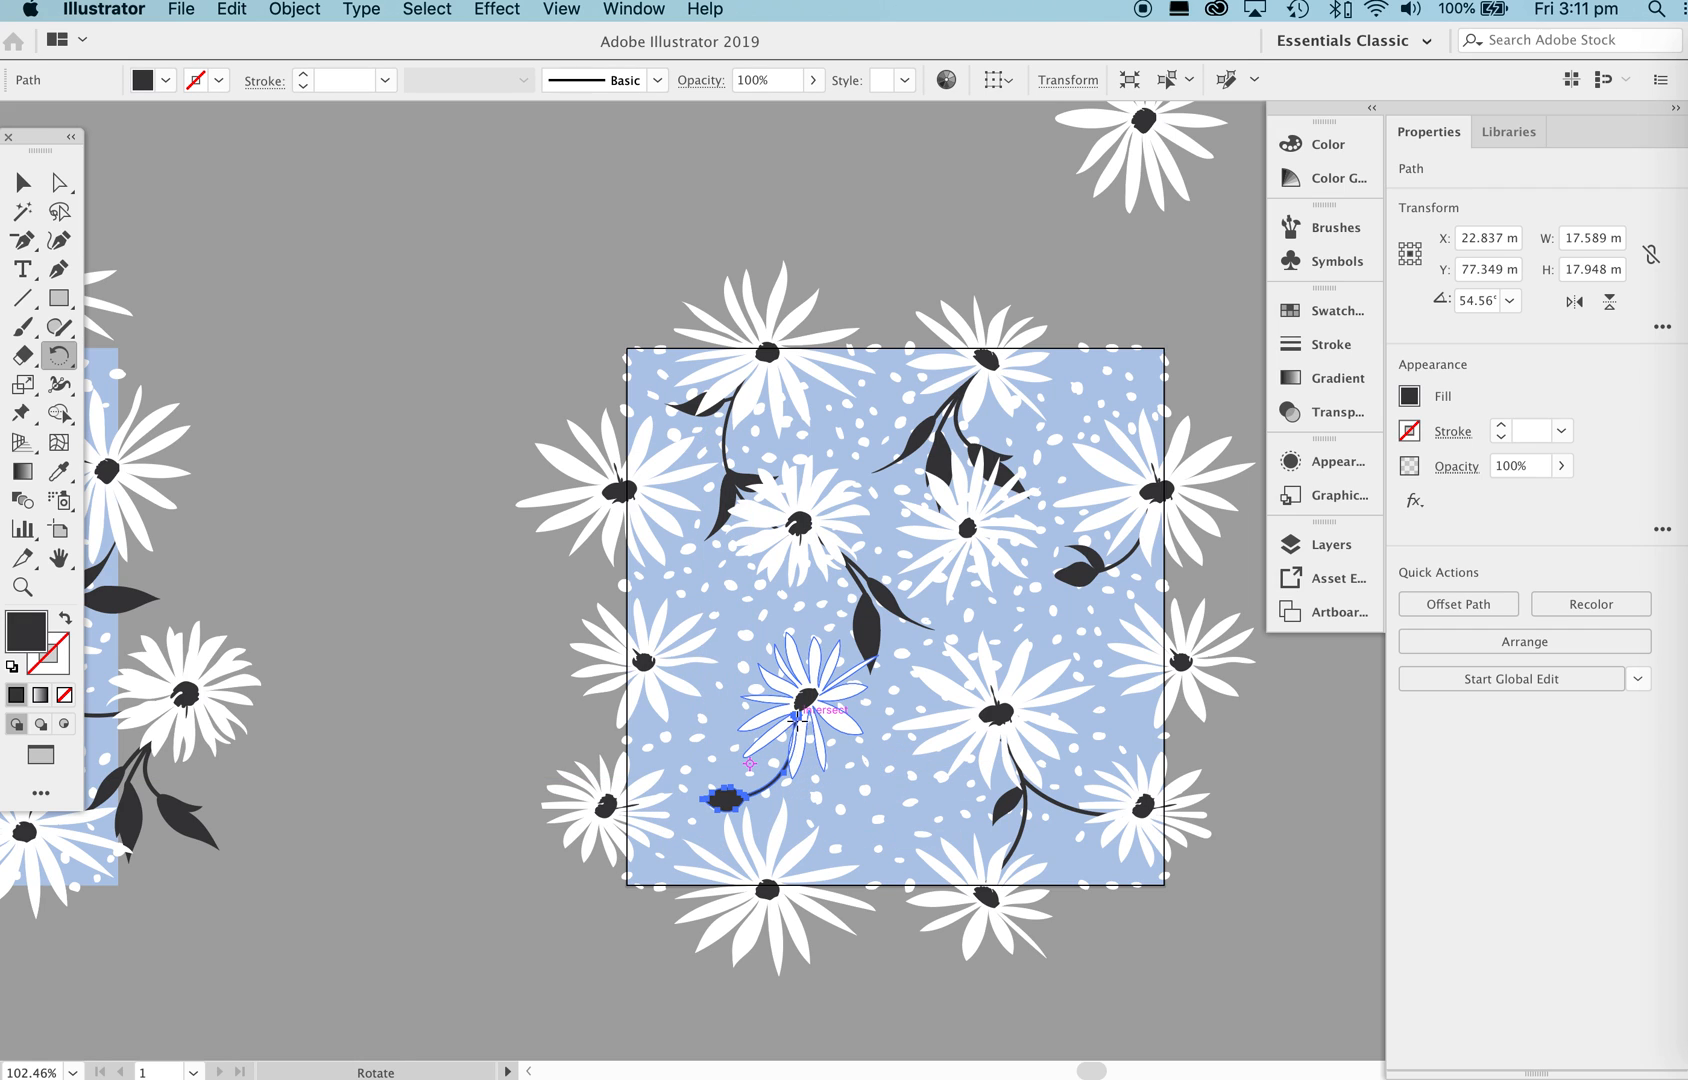
{"action": "mouse_move", "coordinate": [706, 800]}
{"action": "left_mouse_down"}
{"action": "mouse_move", "coordinate": [687, 776]}
{"action": "mouse_move", "coordinate": [725, 781]}
{"action": "left_mouse_up"}
{"action": "key", "text": "v"}
{"action": "left_click", "coordinate": [557, 734]}
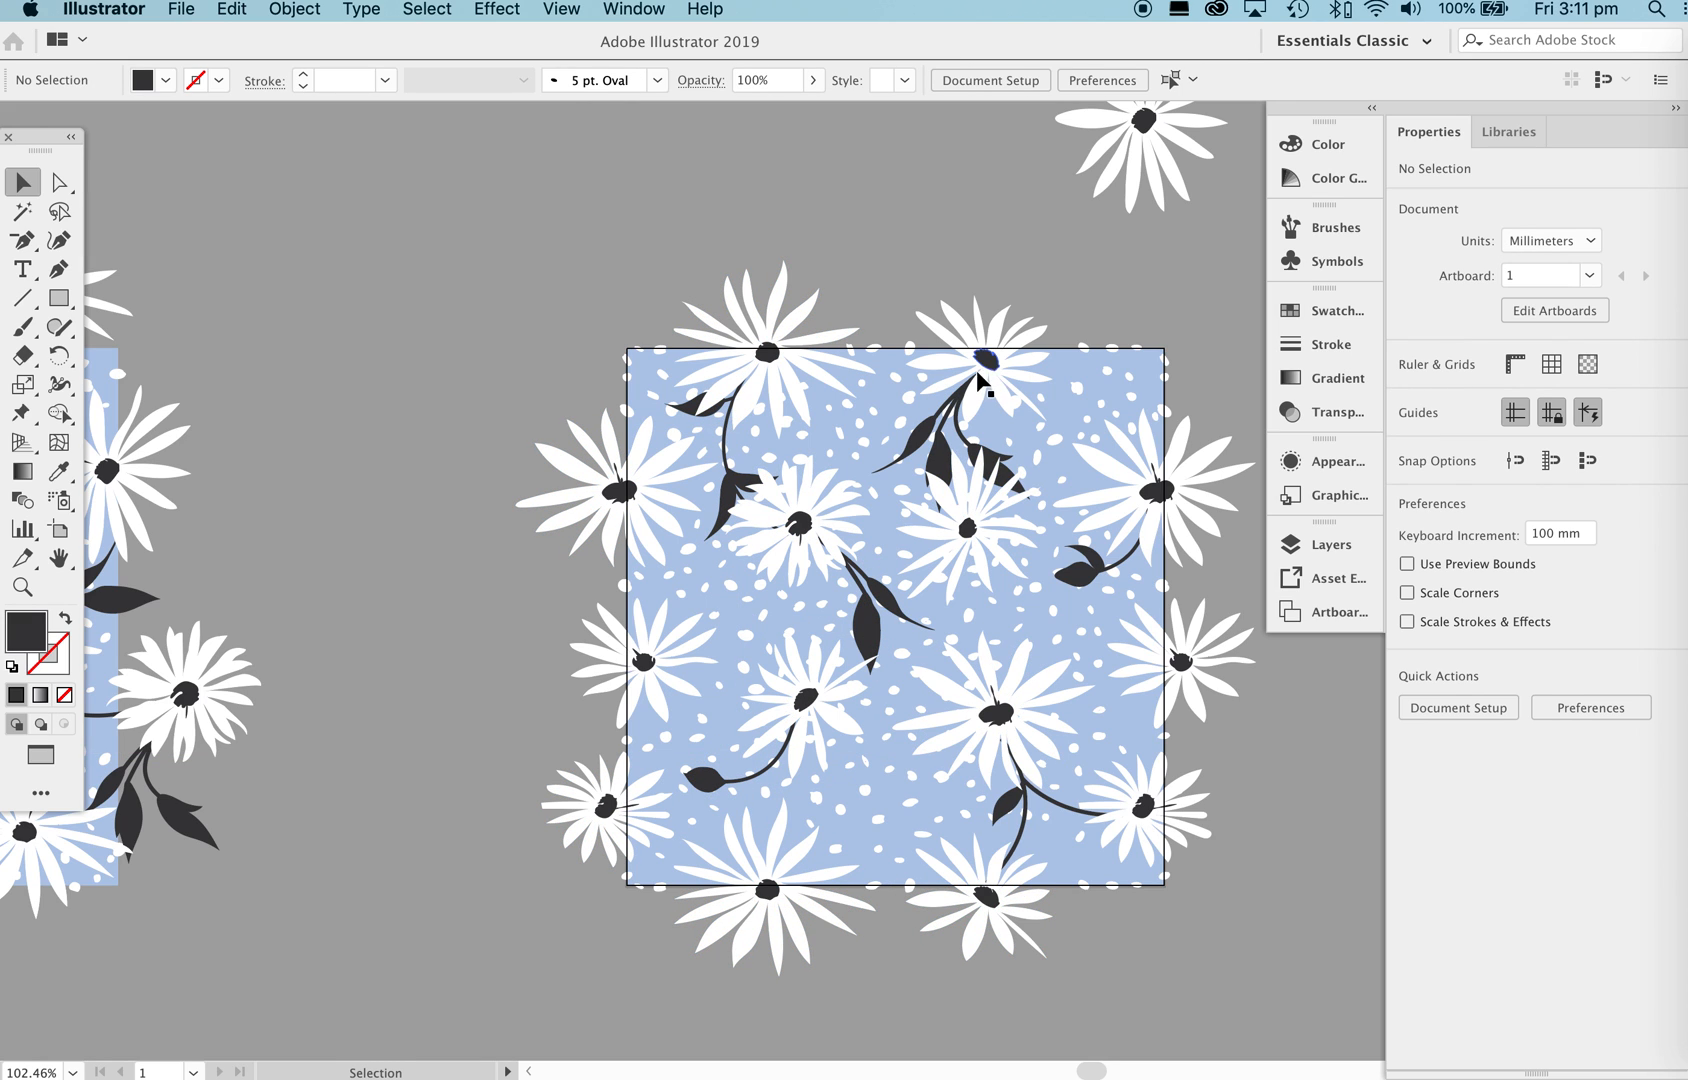
Copy the upper-right three-leaf stem into the gap between the lower inner daisies and rotate the copy to about 94.3°.
{"action": "left_click", "coordinate": [928, 437]}
{"action": "left_click_drag", "start_coordinate": [930, 435], "coordinate": [838, 793]}
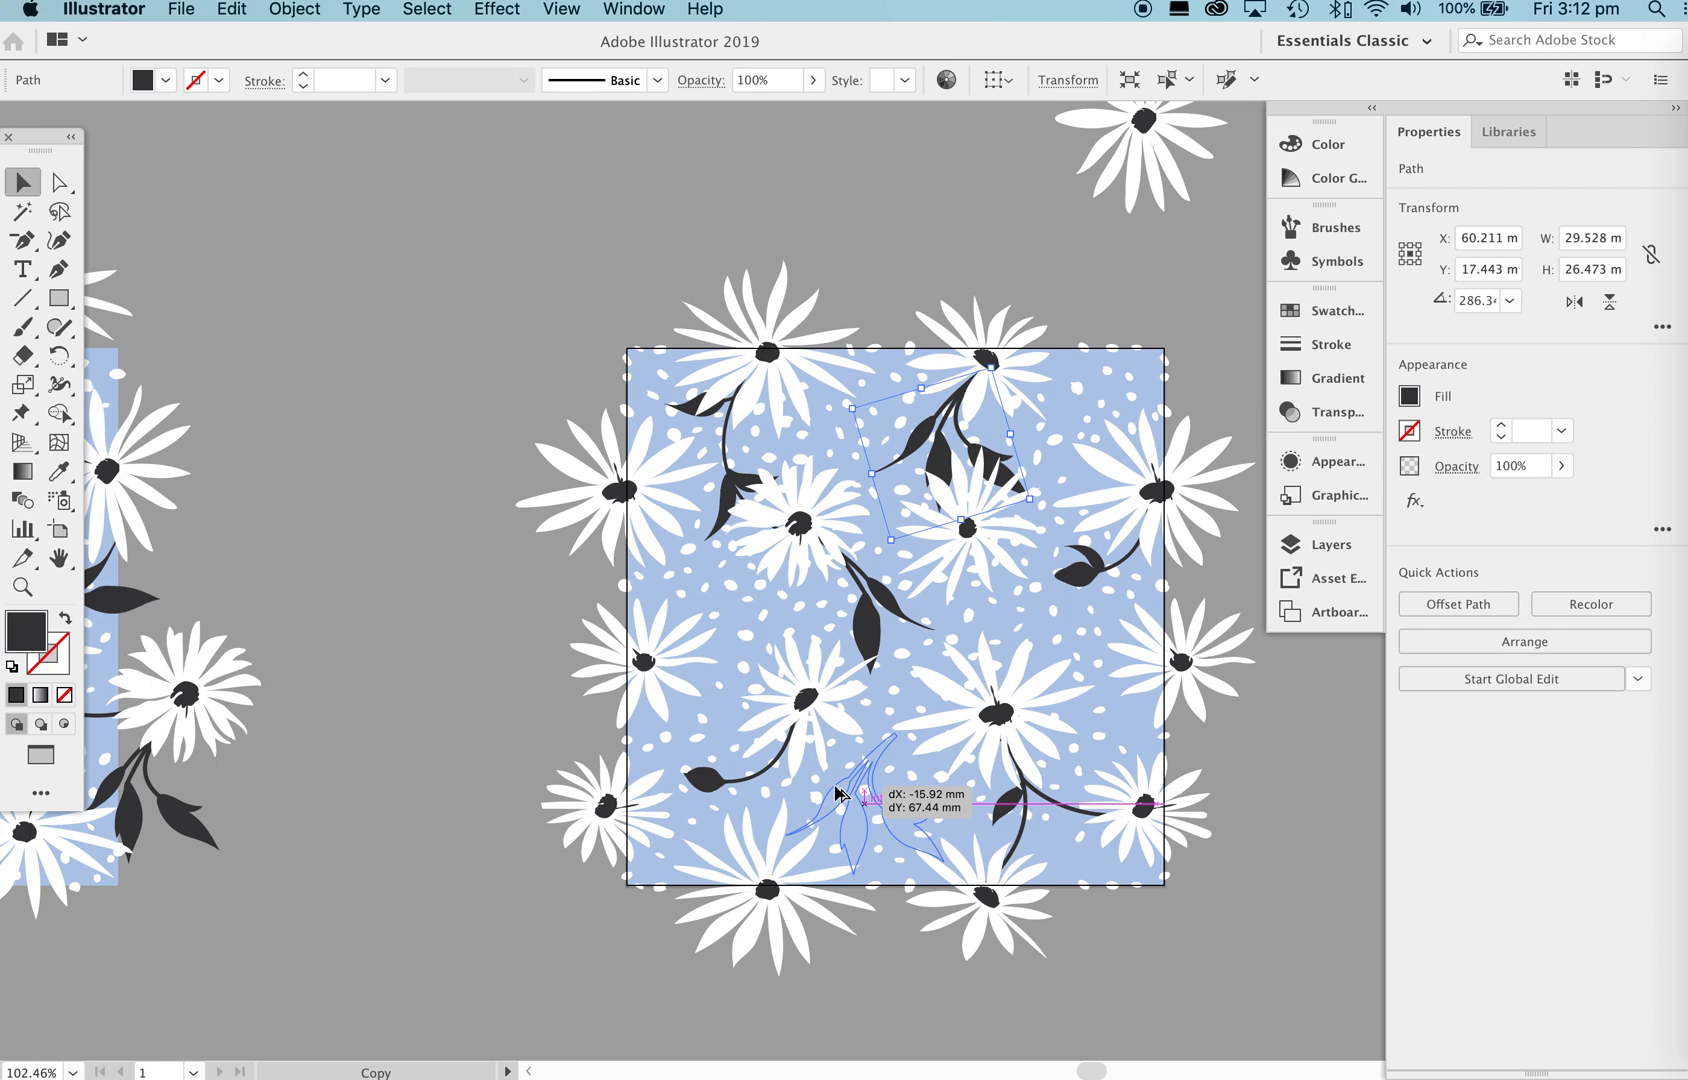
{"action": "left_click_drag", "start_coordinate": [838, 793], "coordinate": [843, 787]}
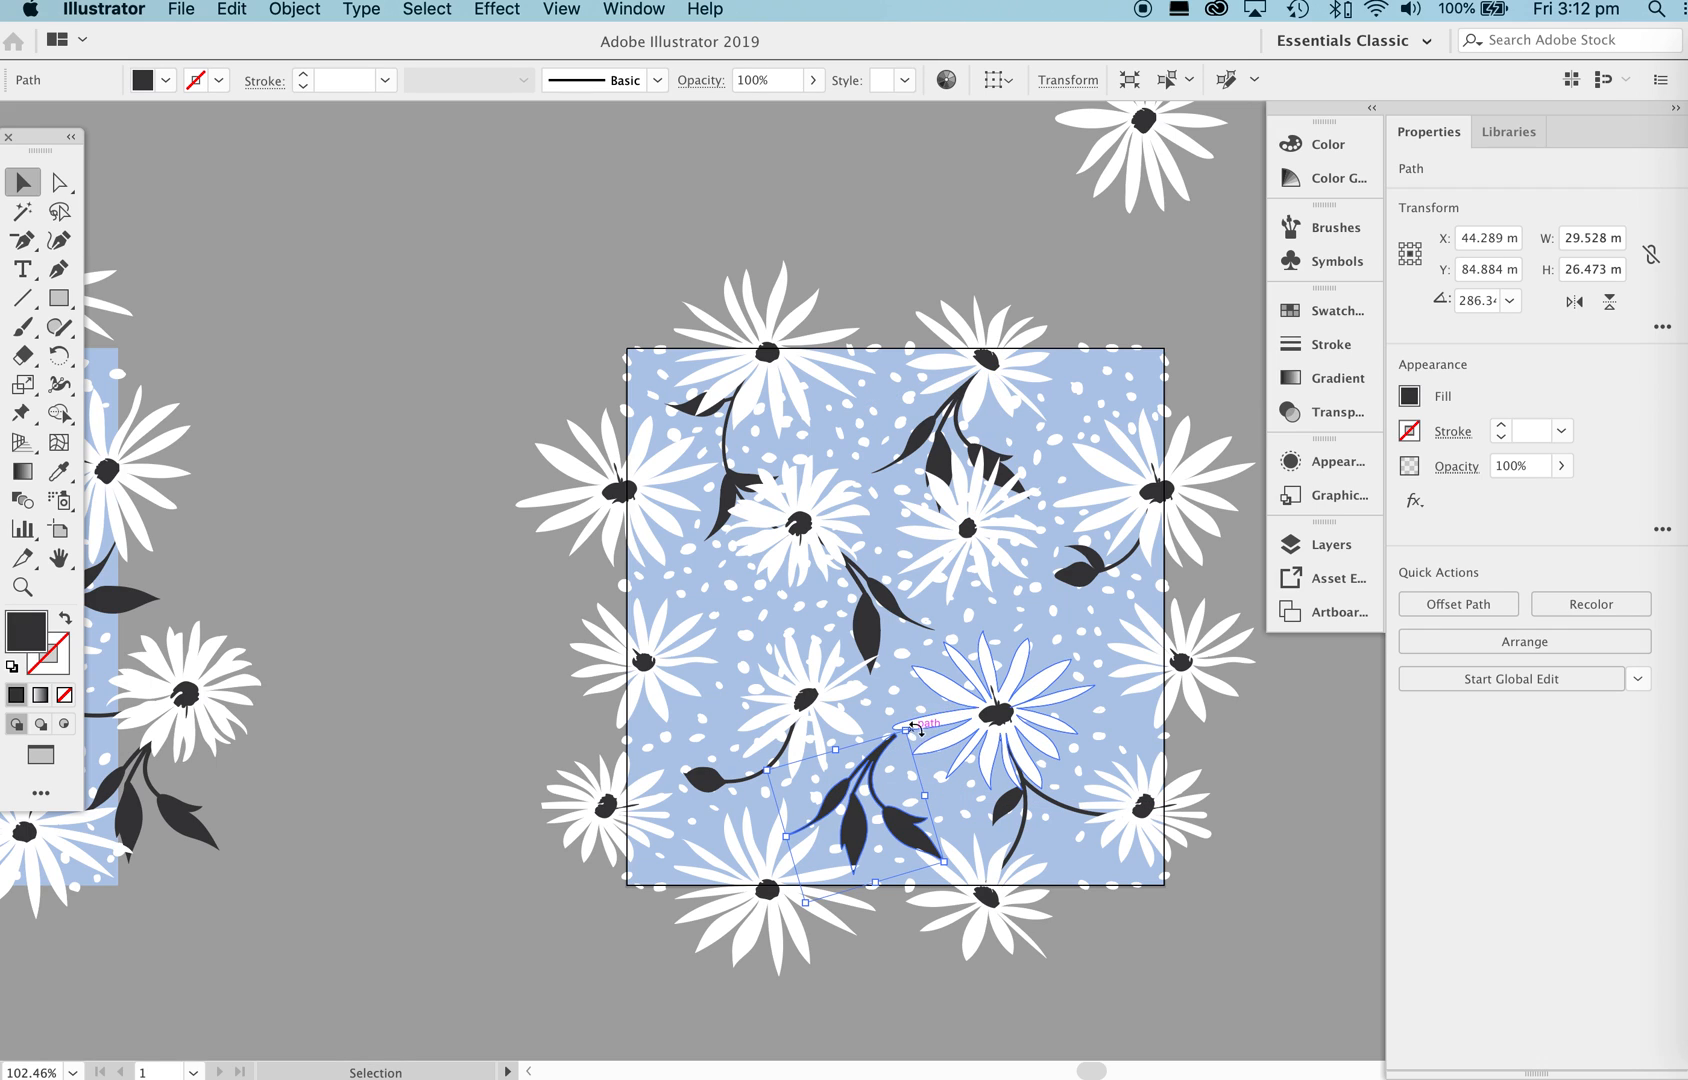
{"action": "left_click_drag", "start_coordinate": [911, 722], "coordinate": [860, 802]}
Mirror the copied three-leaf stem about a vertical axis and move it to the upper-left side of the lower-left inner daisy.
{"action": "right_click", "coordinate": [879, 787]}
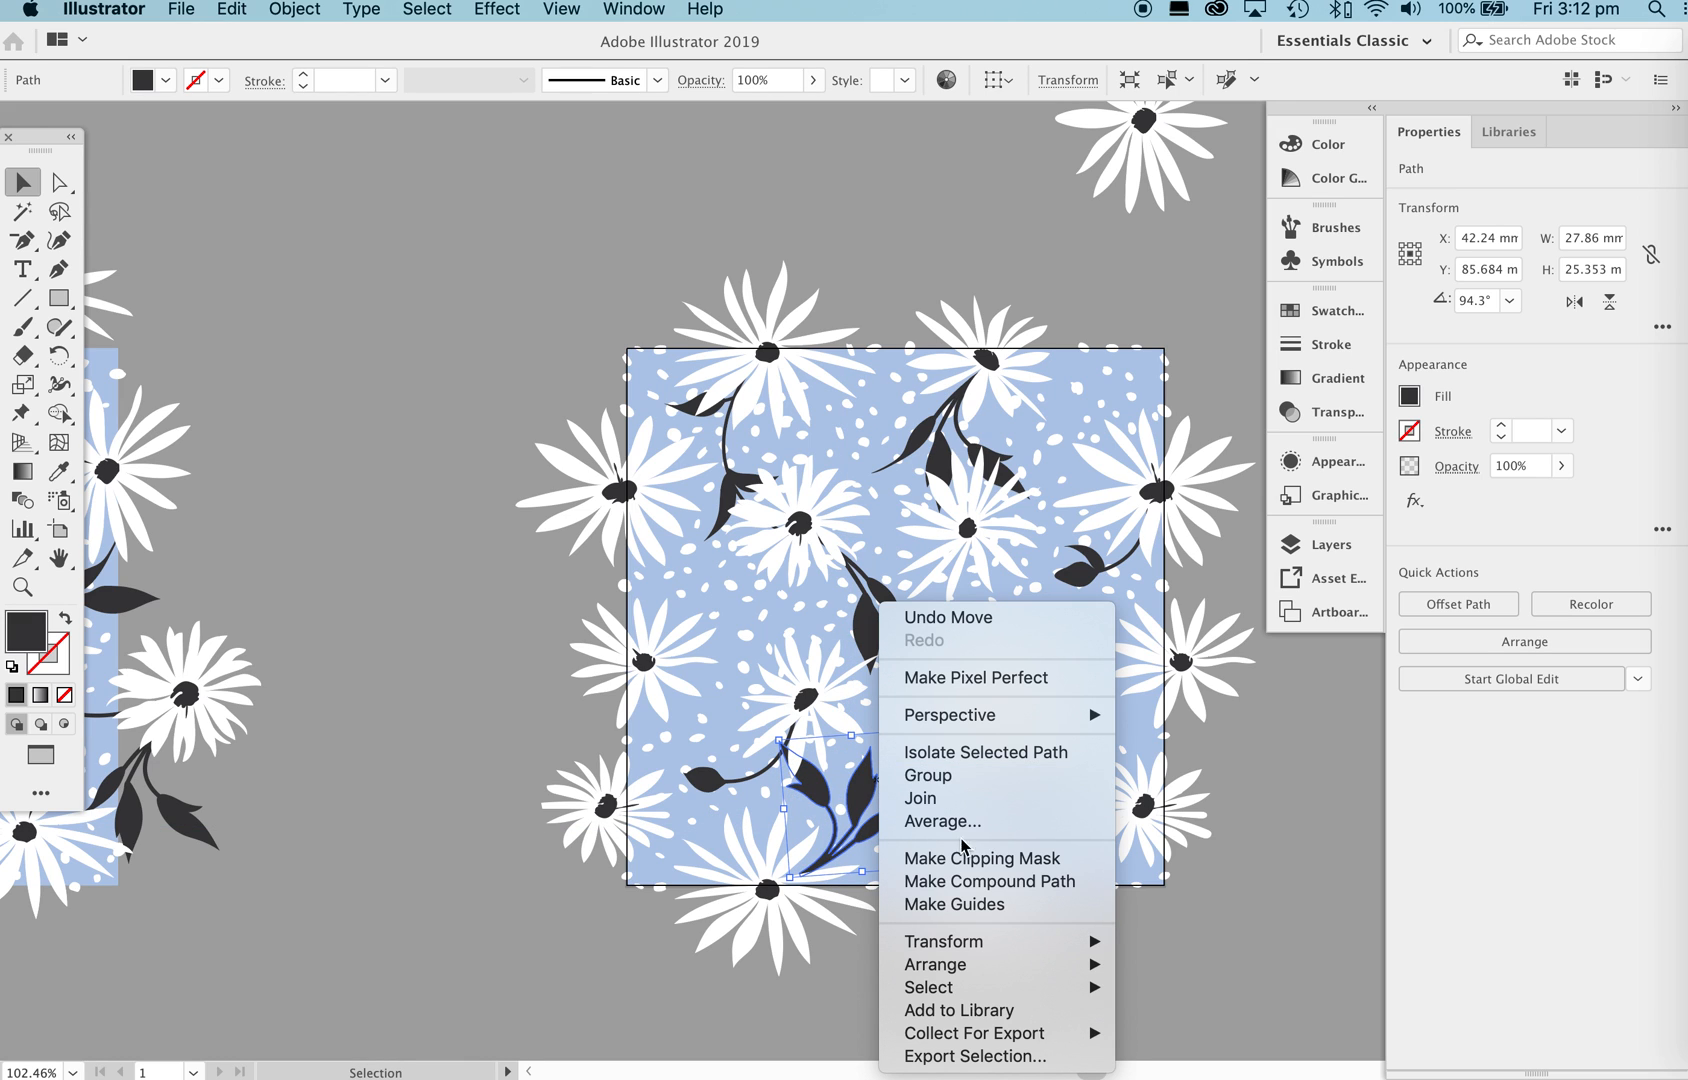
{"action": "mouse_move", "coordinate": [972, 945]}
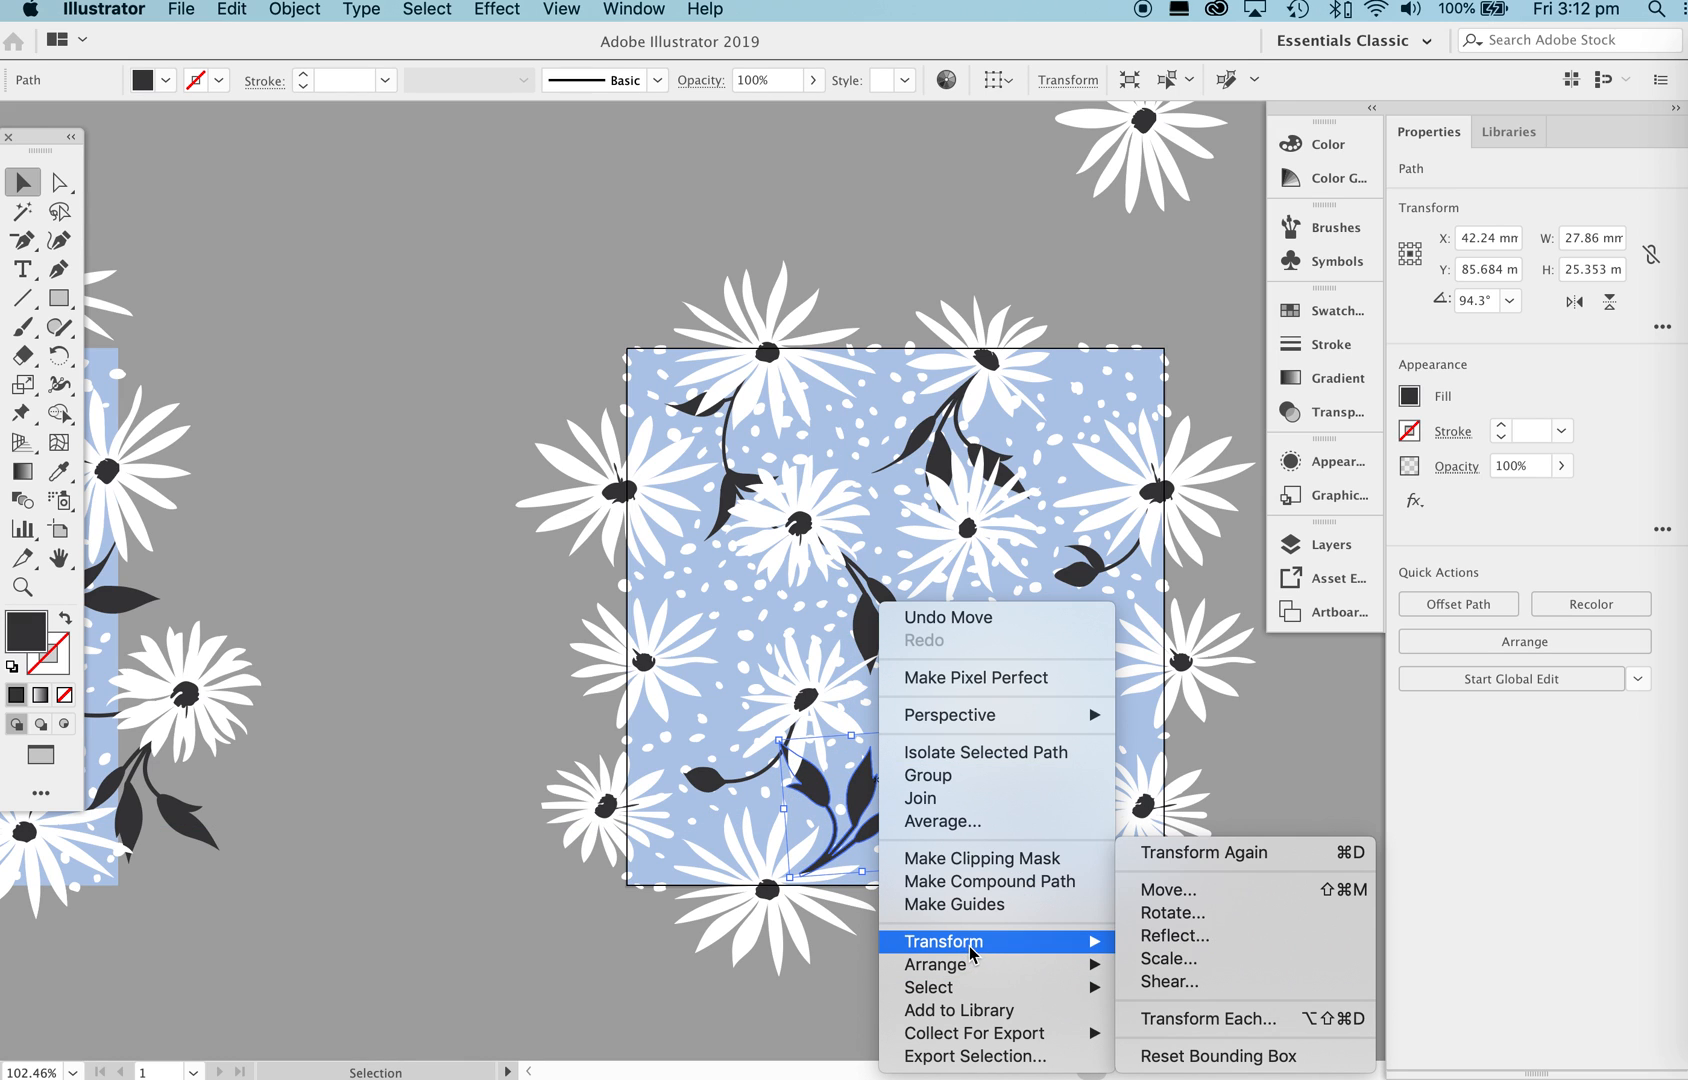
{"action": "left_click", "coordinate": [1172, 935]}
{"action": "left_click", "coordinate": [1486, 491]}
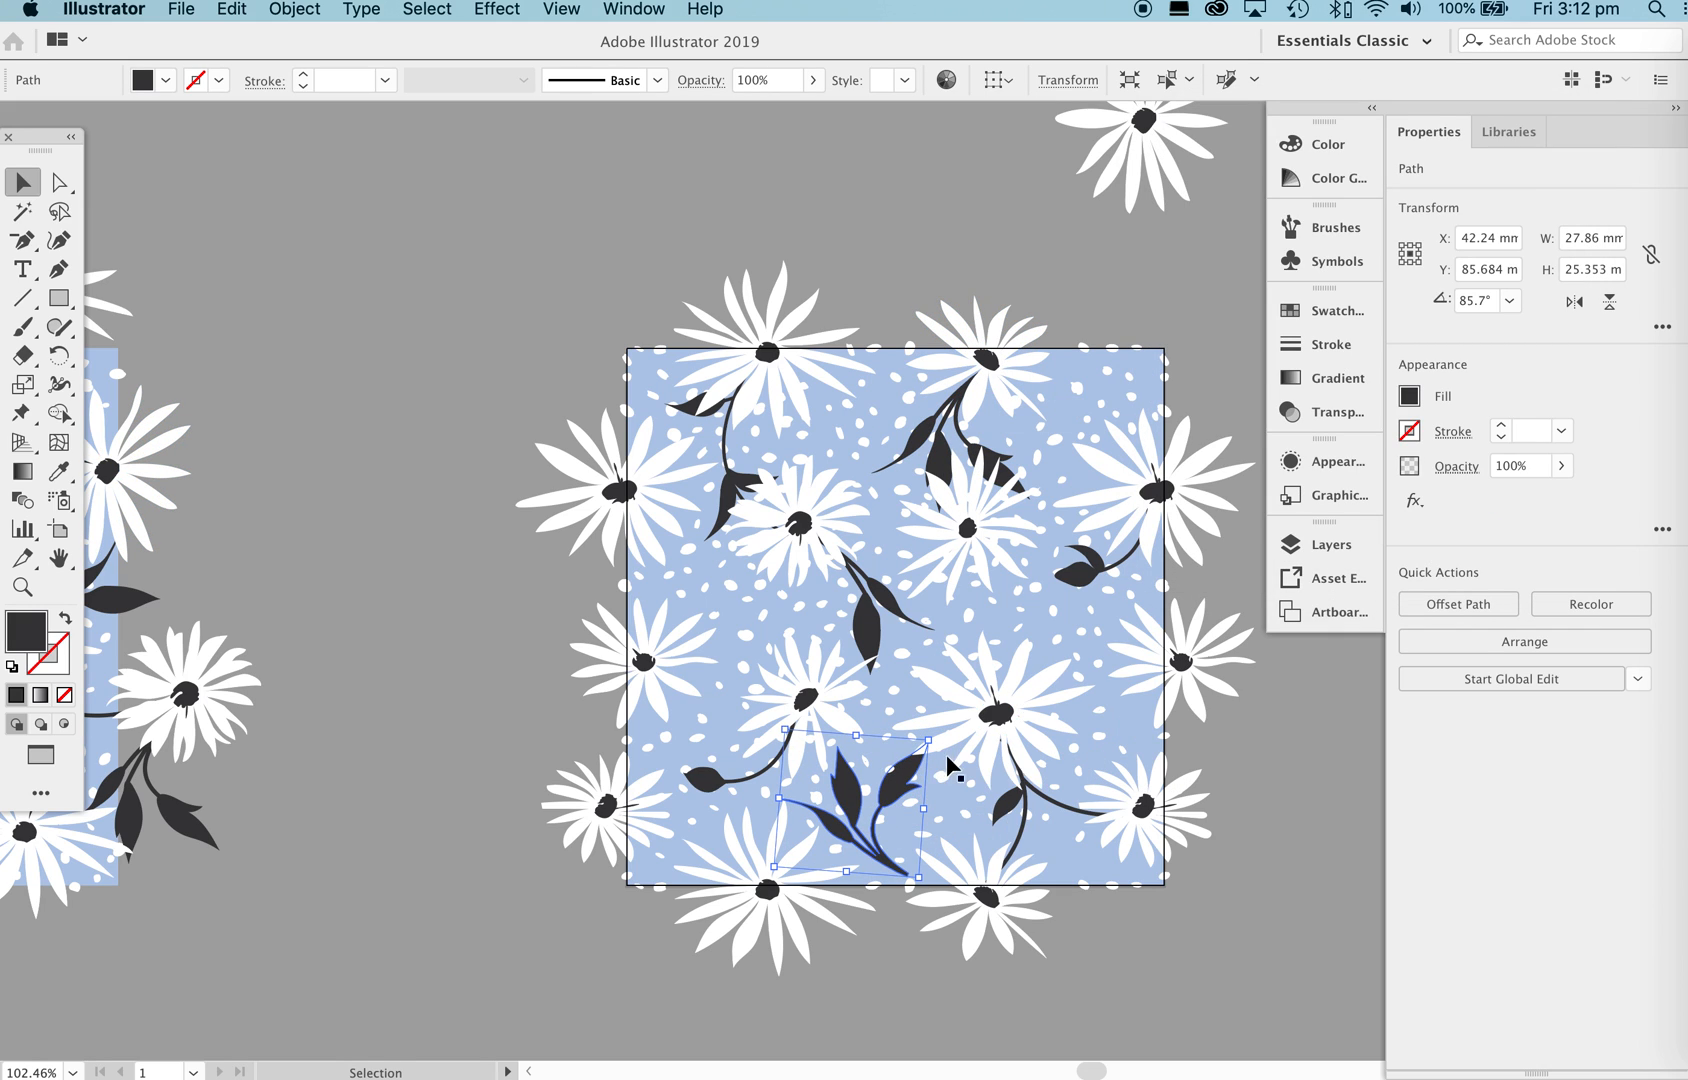
{"action": "left_click_drag", "start_coordinate": [895, 788], "coordinate": [761, 612]}
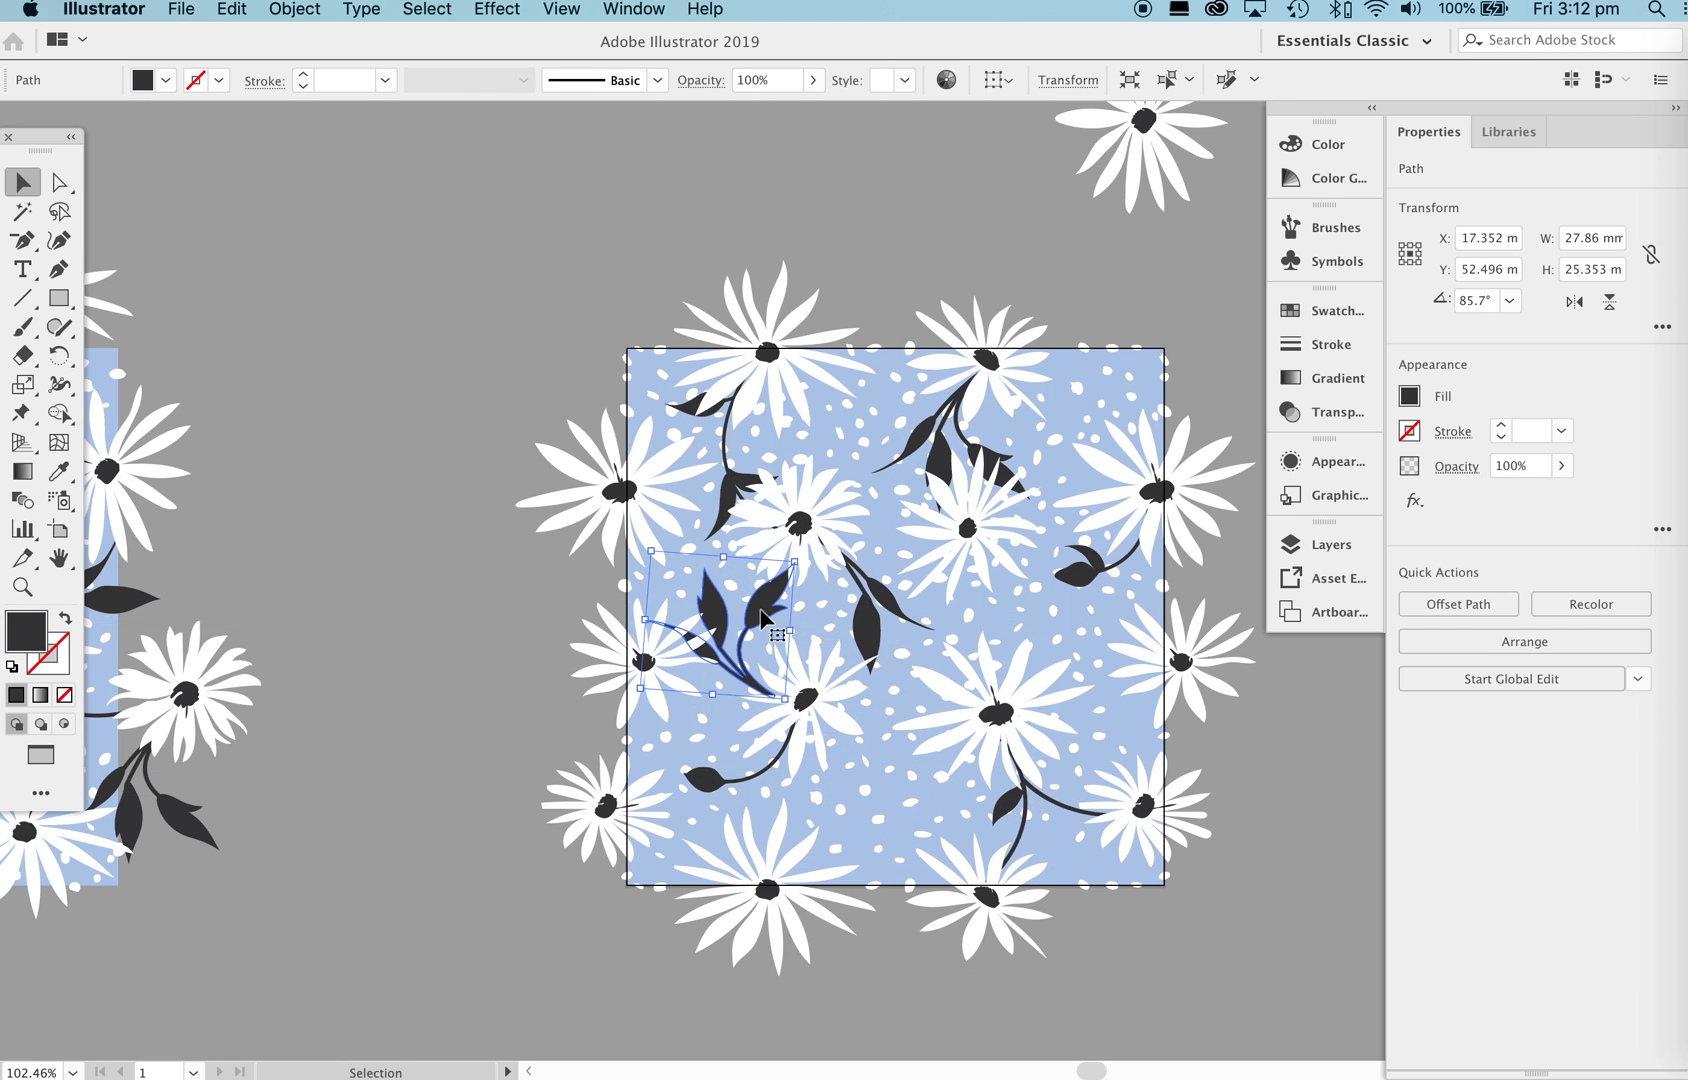
{"action": "key", "text": "super+shift+a"}
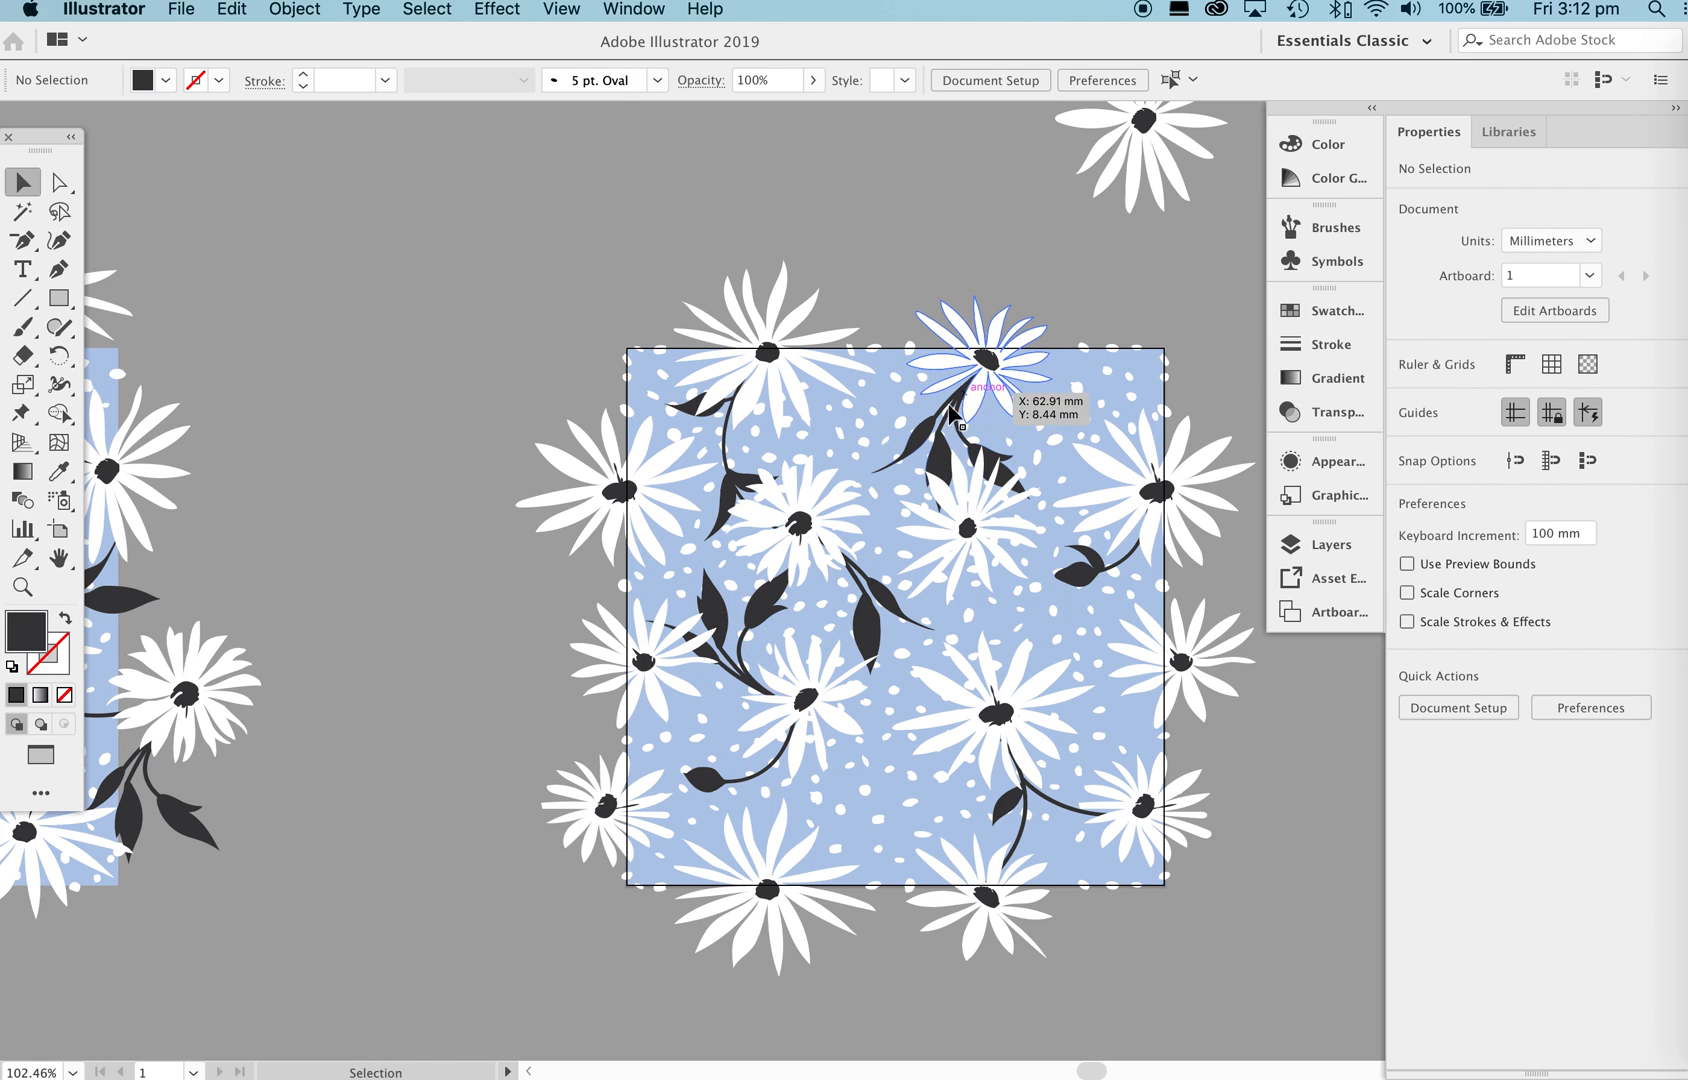
Rotate the mirrored three-leaf stem to about 105.7° and nudge its base against the lower-left inner daisy.
{"action": "left_click", "coordinate": [761, 615]}
{"action": "key", "text": "r"}
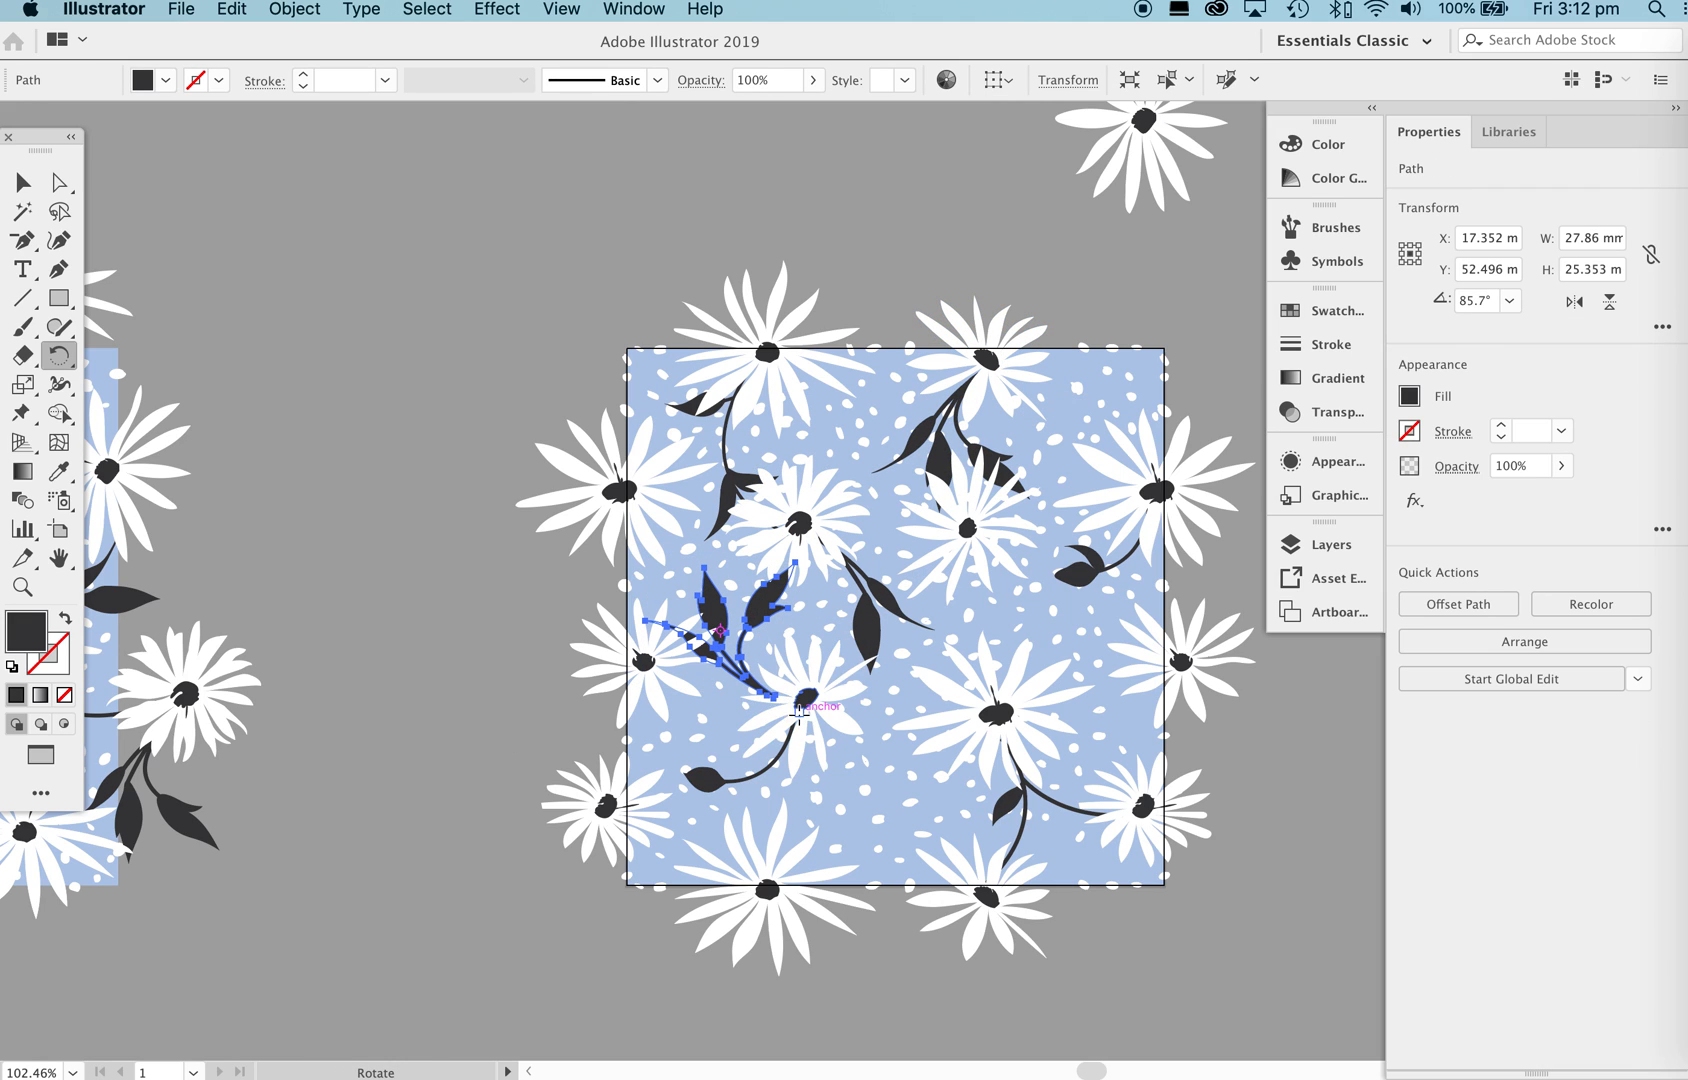
{"action": "left_click_drag", "start_coordinate": [696, 614], "coordinate": [749, 609]}
{"action": "key", "text": "v"}
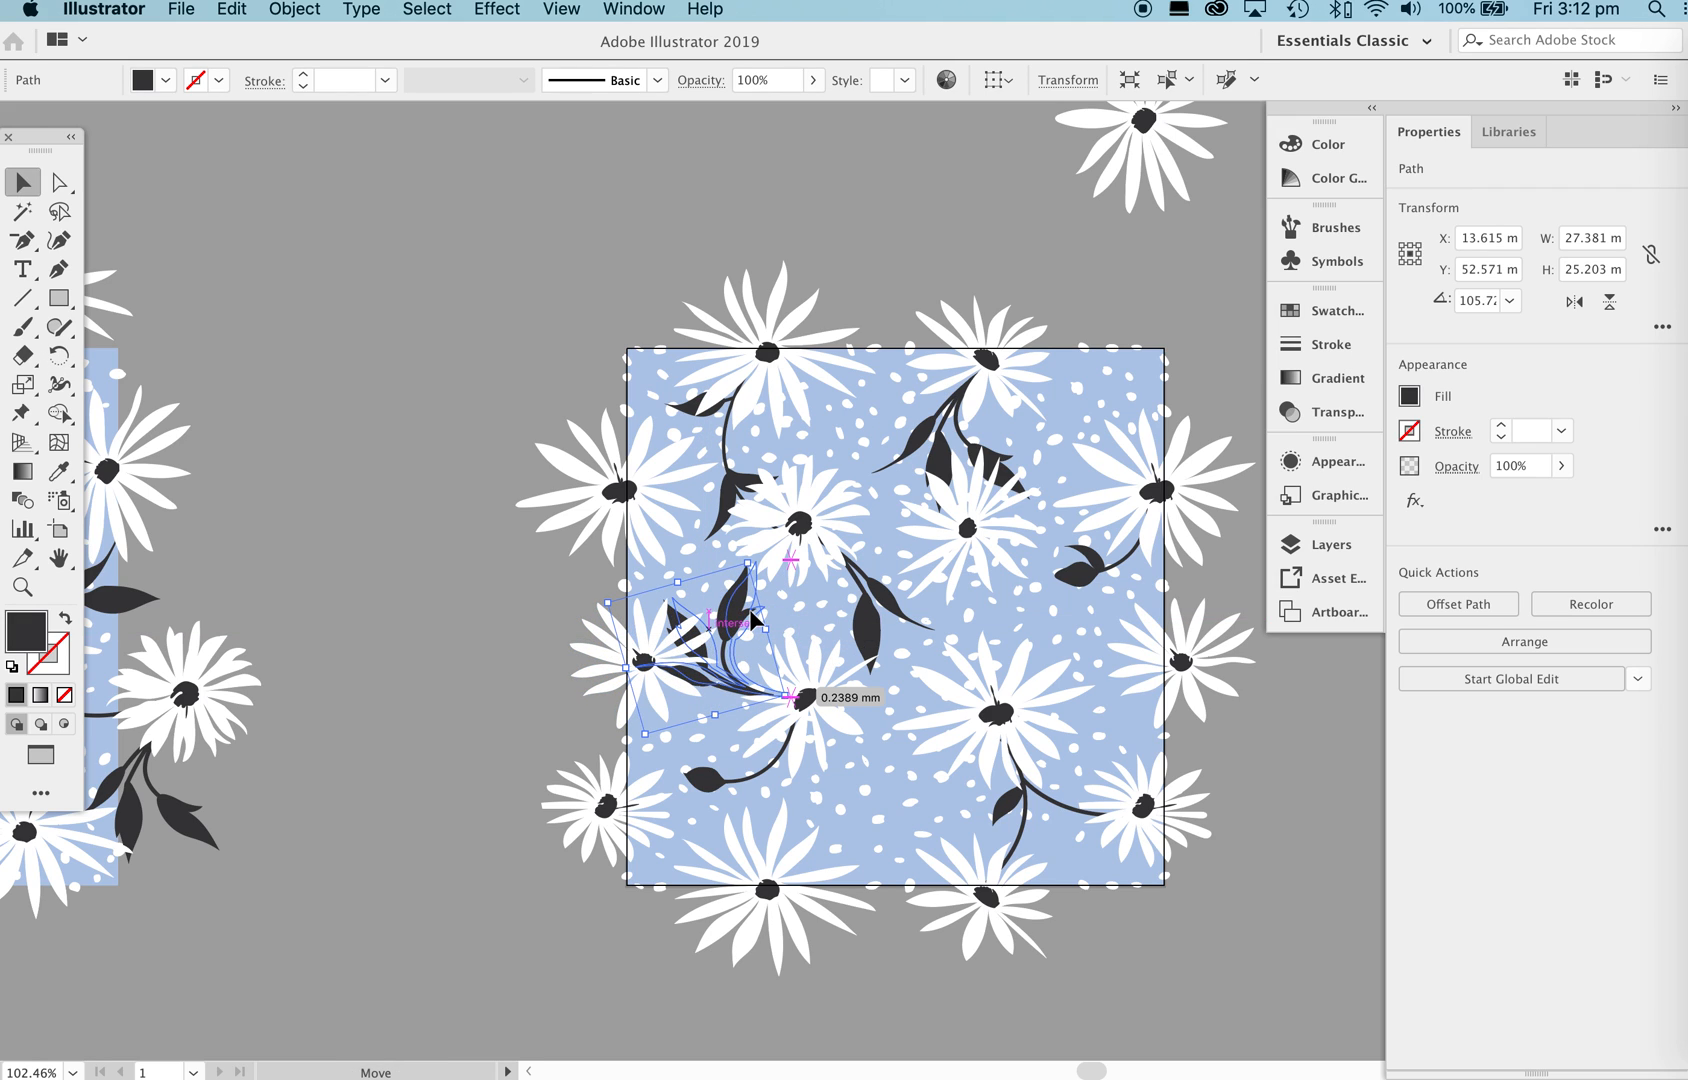
{"action": "key", "text": "super+shift+a"}
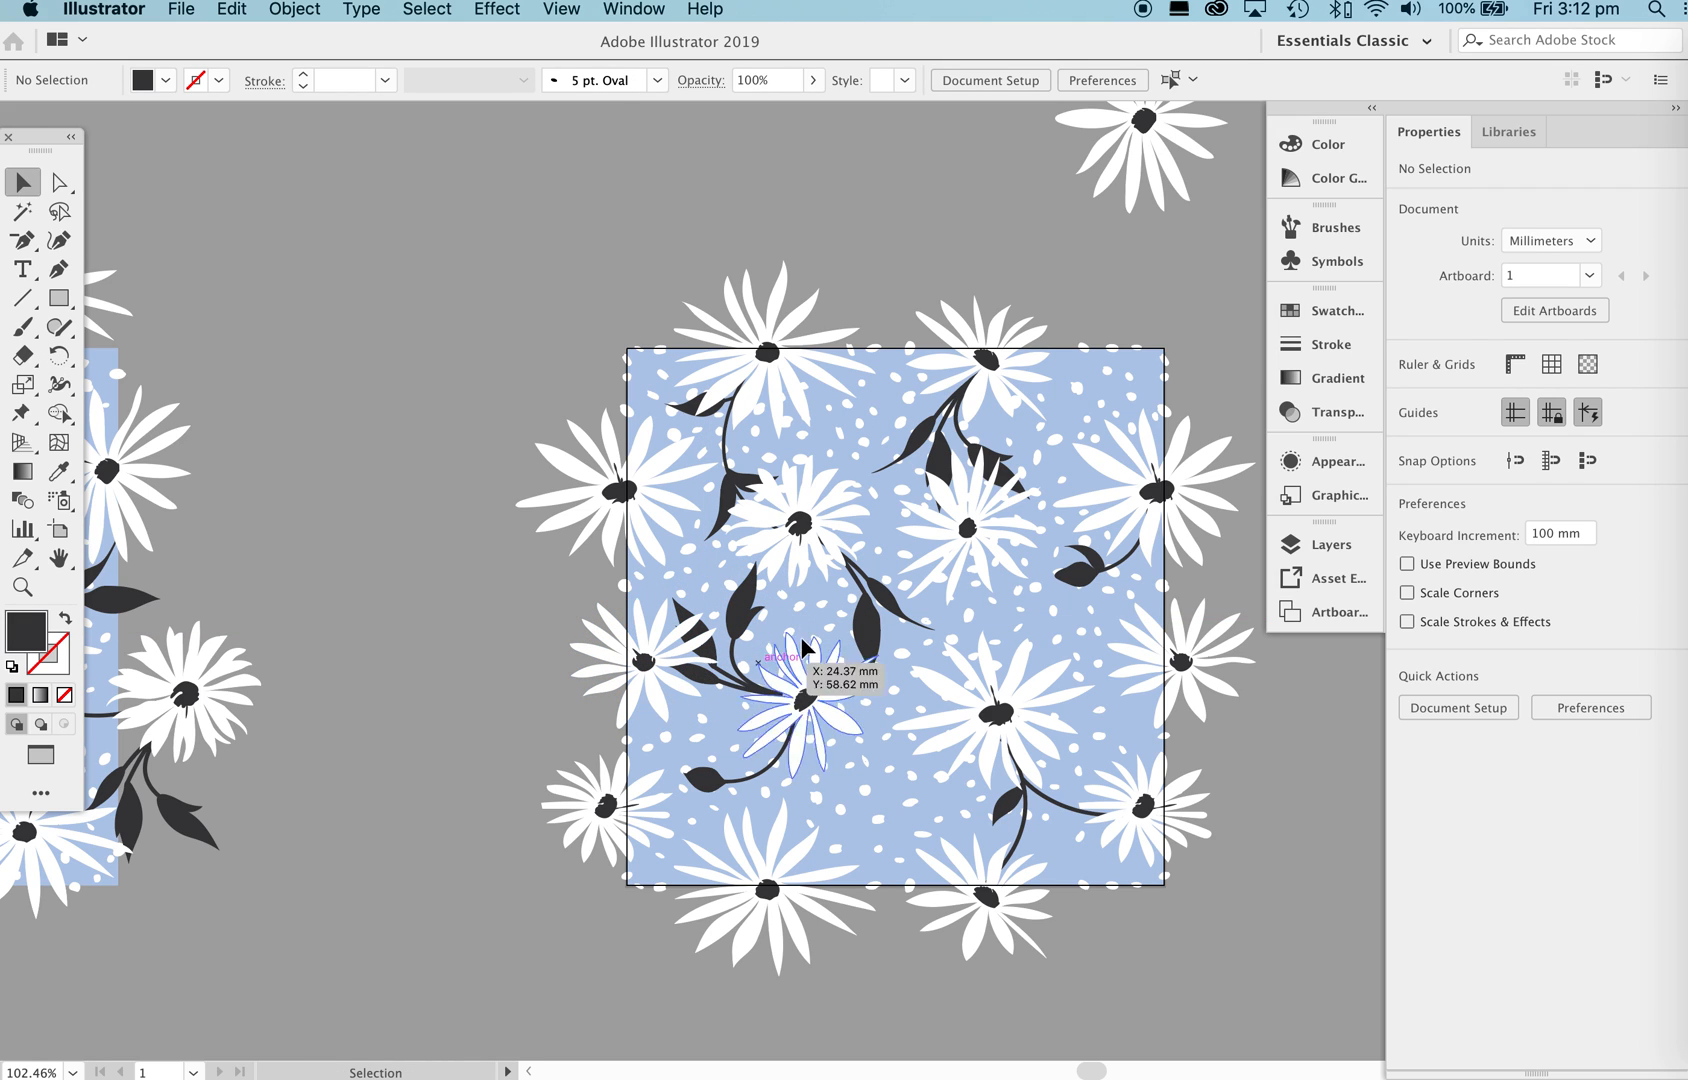
{"action": "left_click_drag", "start_coordinate": [754, 612], "coordinate": [668, 600]}
{"action": "left_click", "coordinate": [462, 617]}
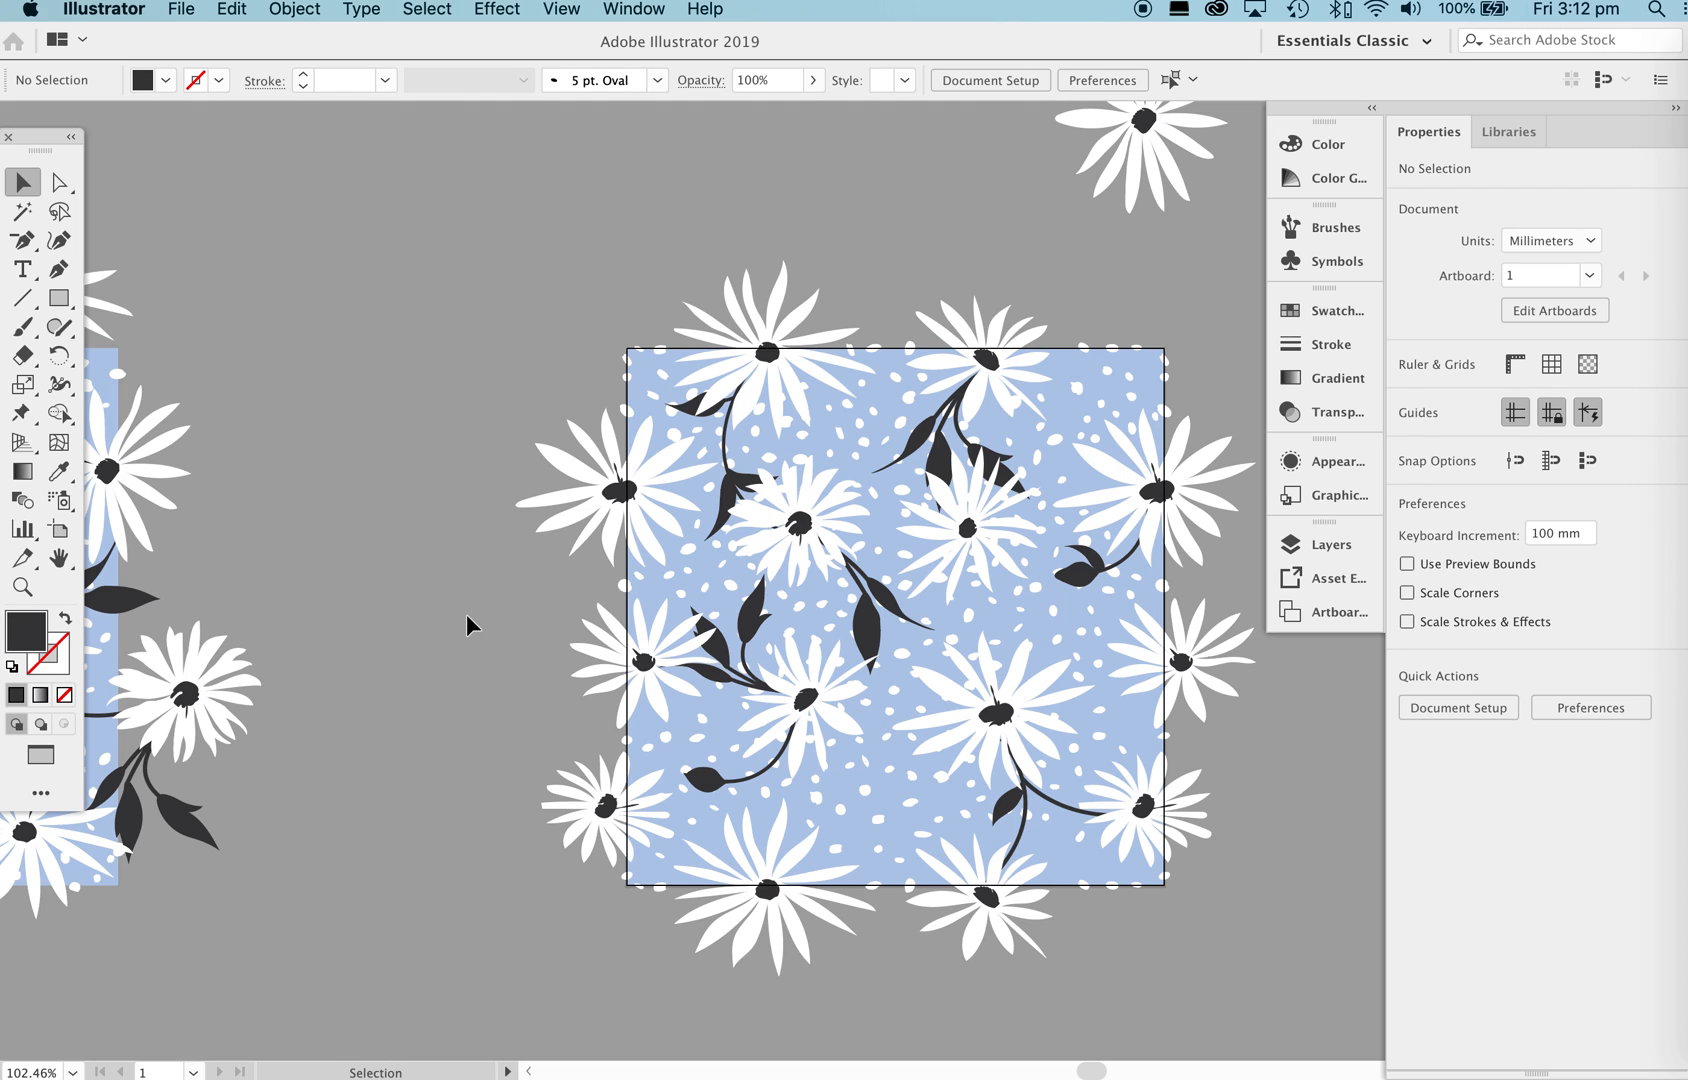
Shift the lower-left inner daisy together with its leaf stems slightly to the right, clear of the left-edge daisy.
{"action": "left_click", "coordinate": [795, 697]}
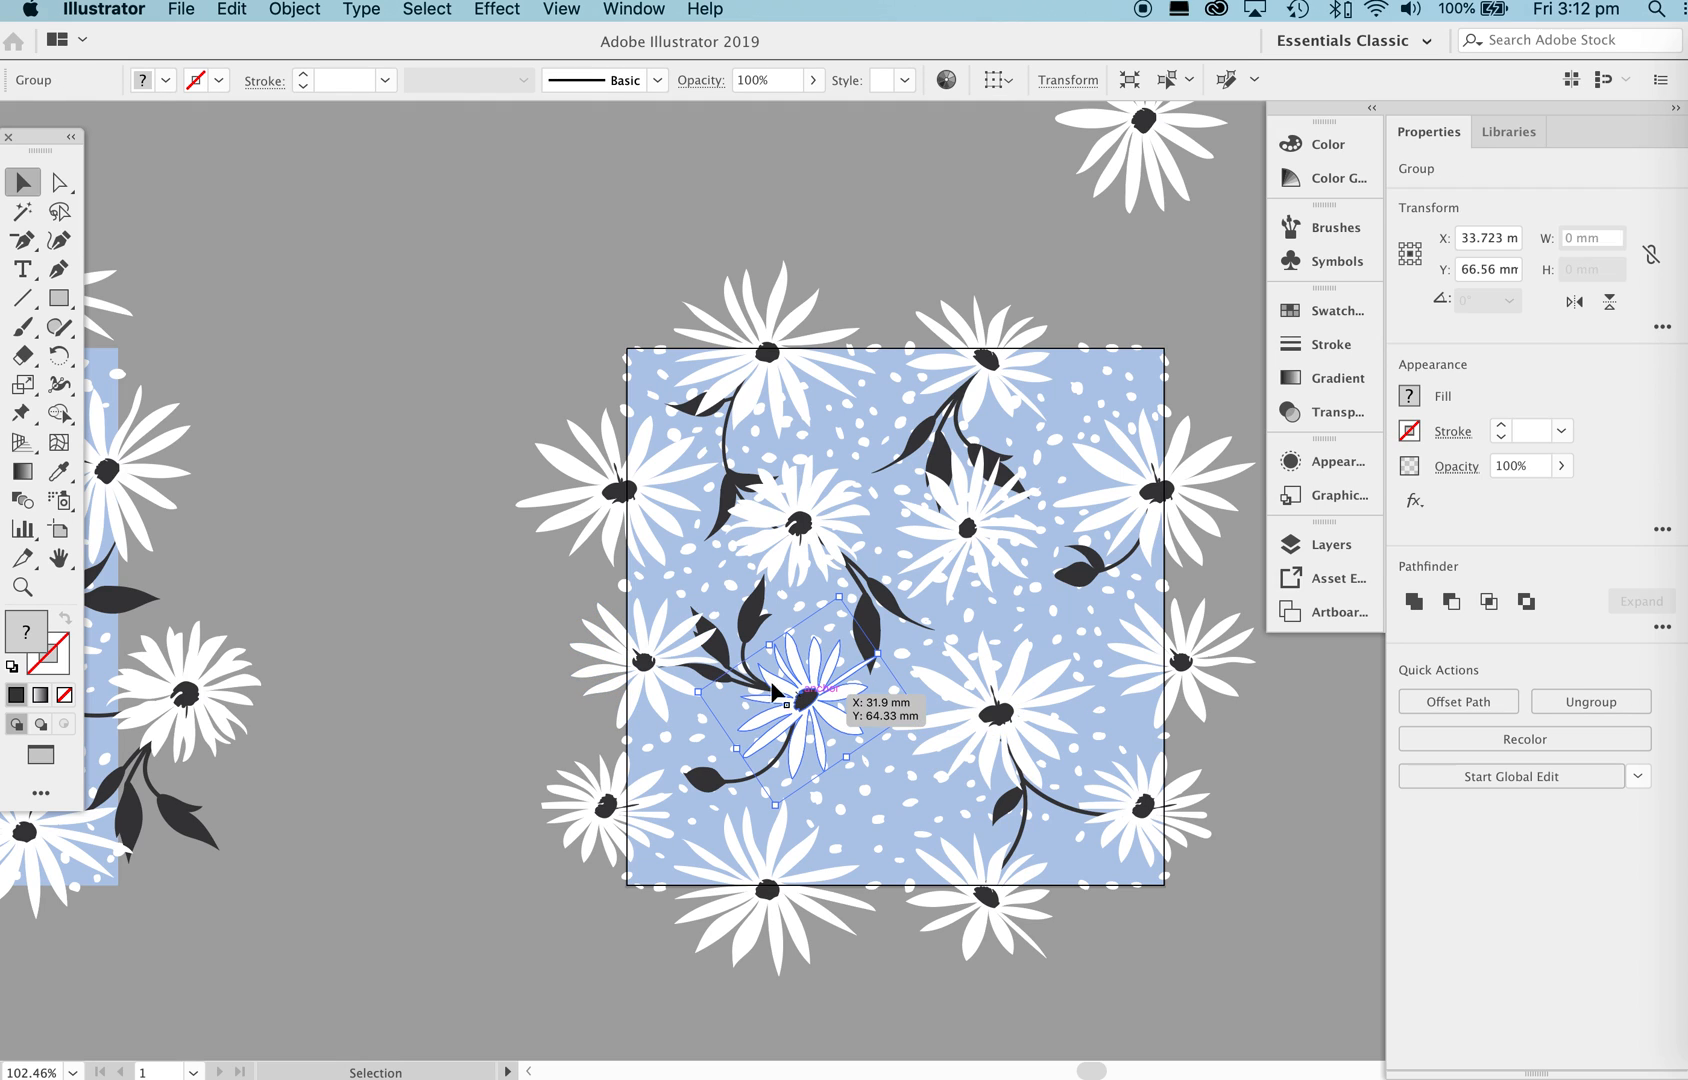
{"action": "left_click", "coordinate": [721, 657], "text": "shift"}
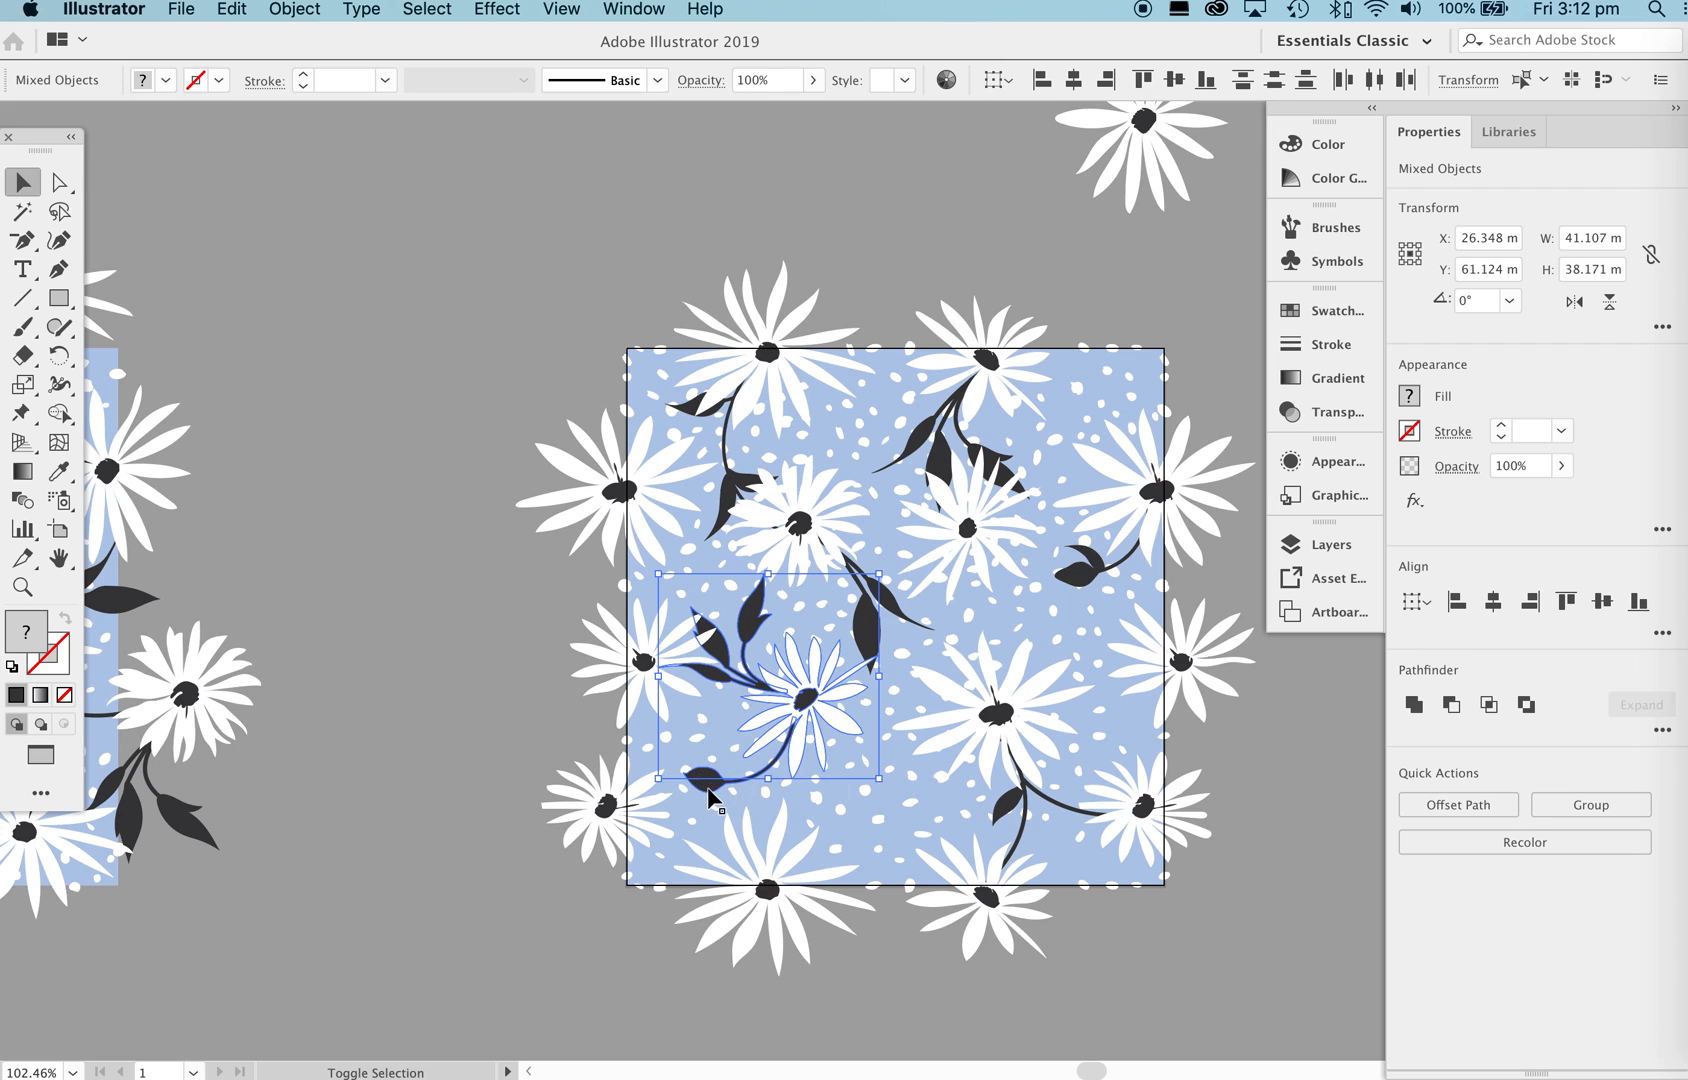
{"action": "left_click_drag", "start_coordinate": [805, 702], "coordinate": [819, 701]}
{"action": "left_click", "coordinate": [520, 716]}
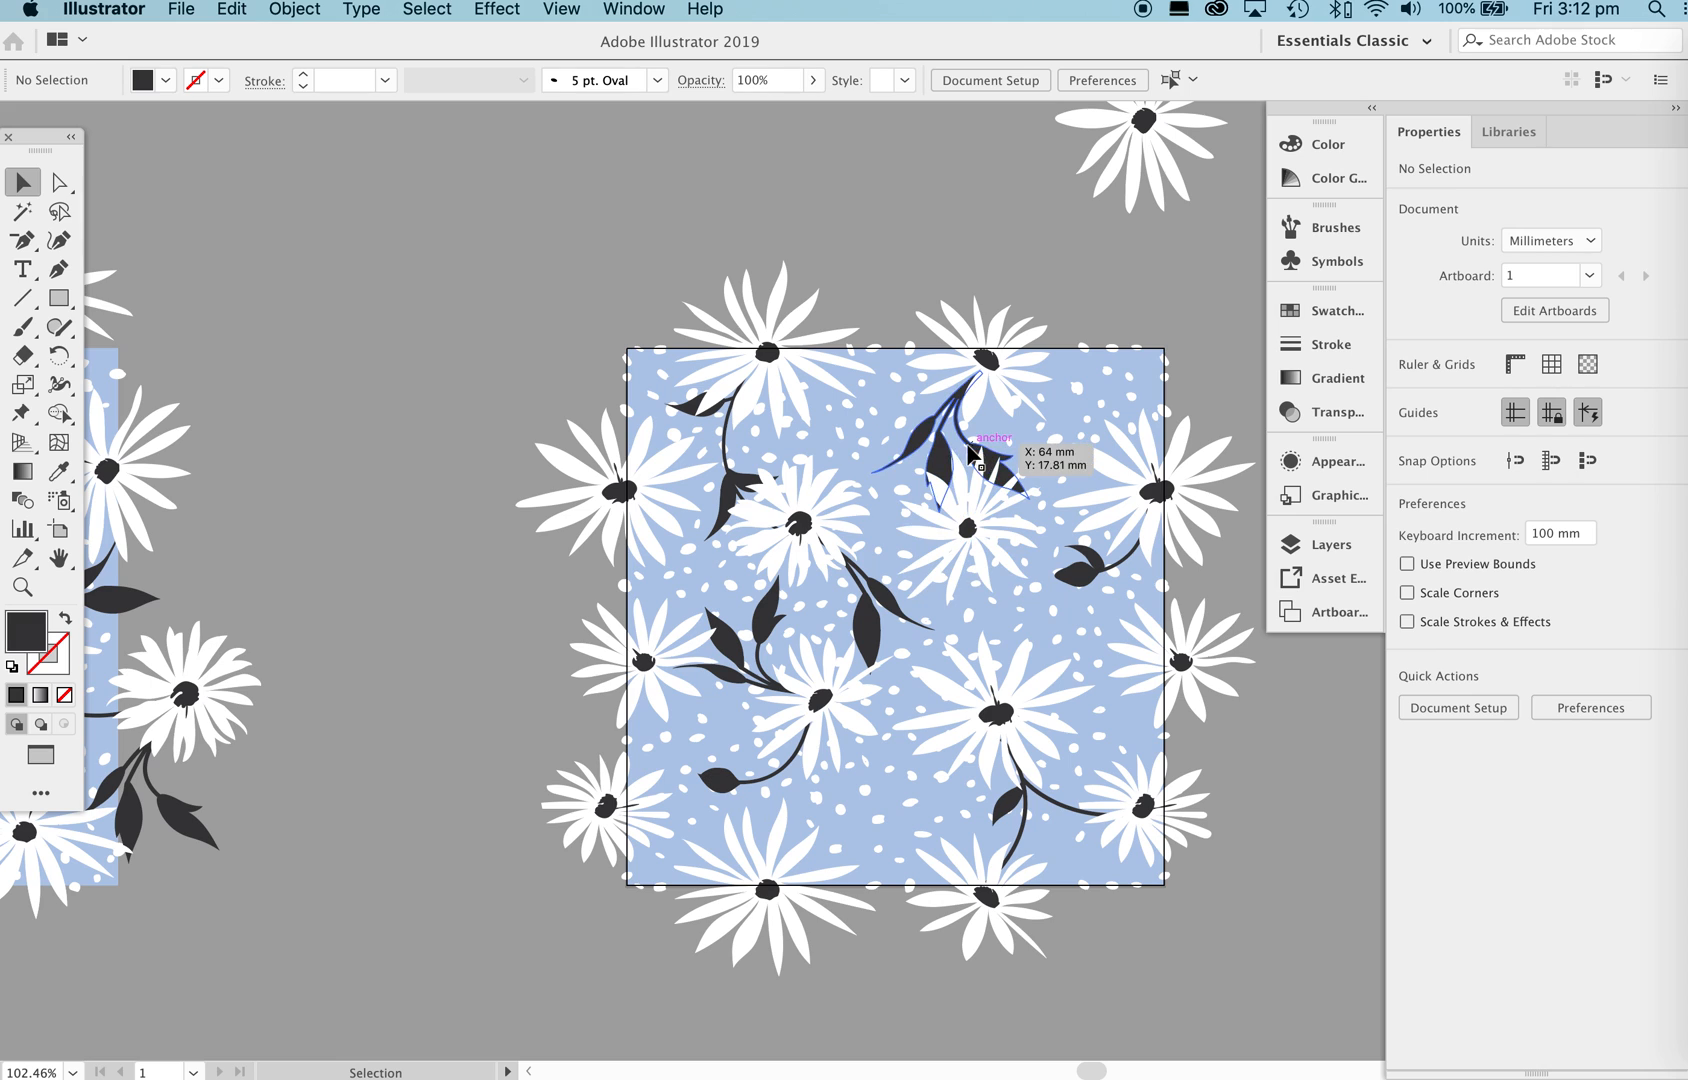
Copy the forked leaf stem between the right-edge daisies and rotate the single-leaf stem below the middle one to about 291°.
{"action": "left_click_drag", "start_coordinate": [727, 458], "coordinate": [1104, 740]}
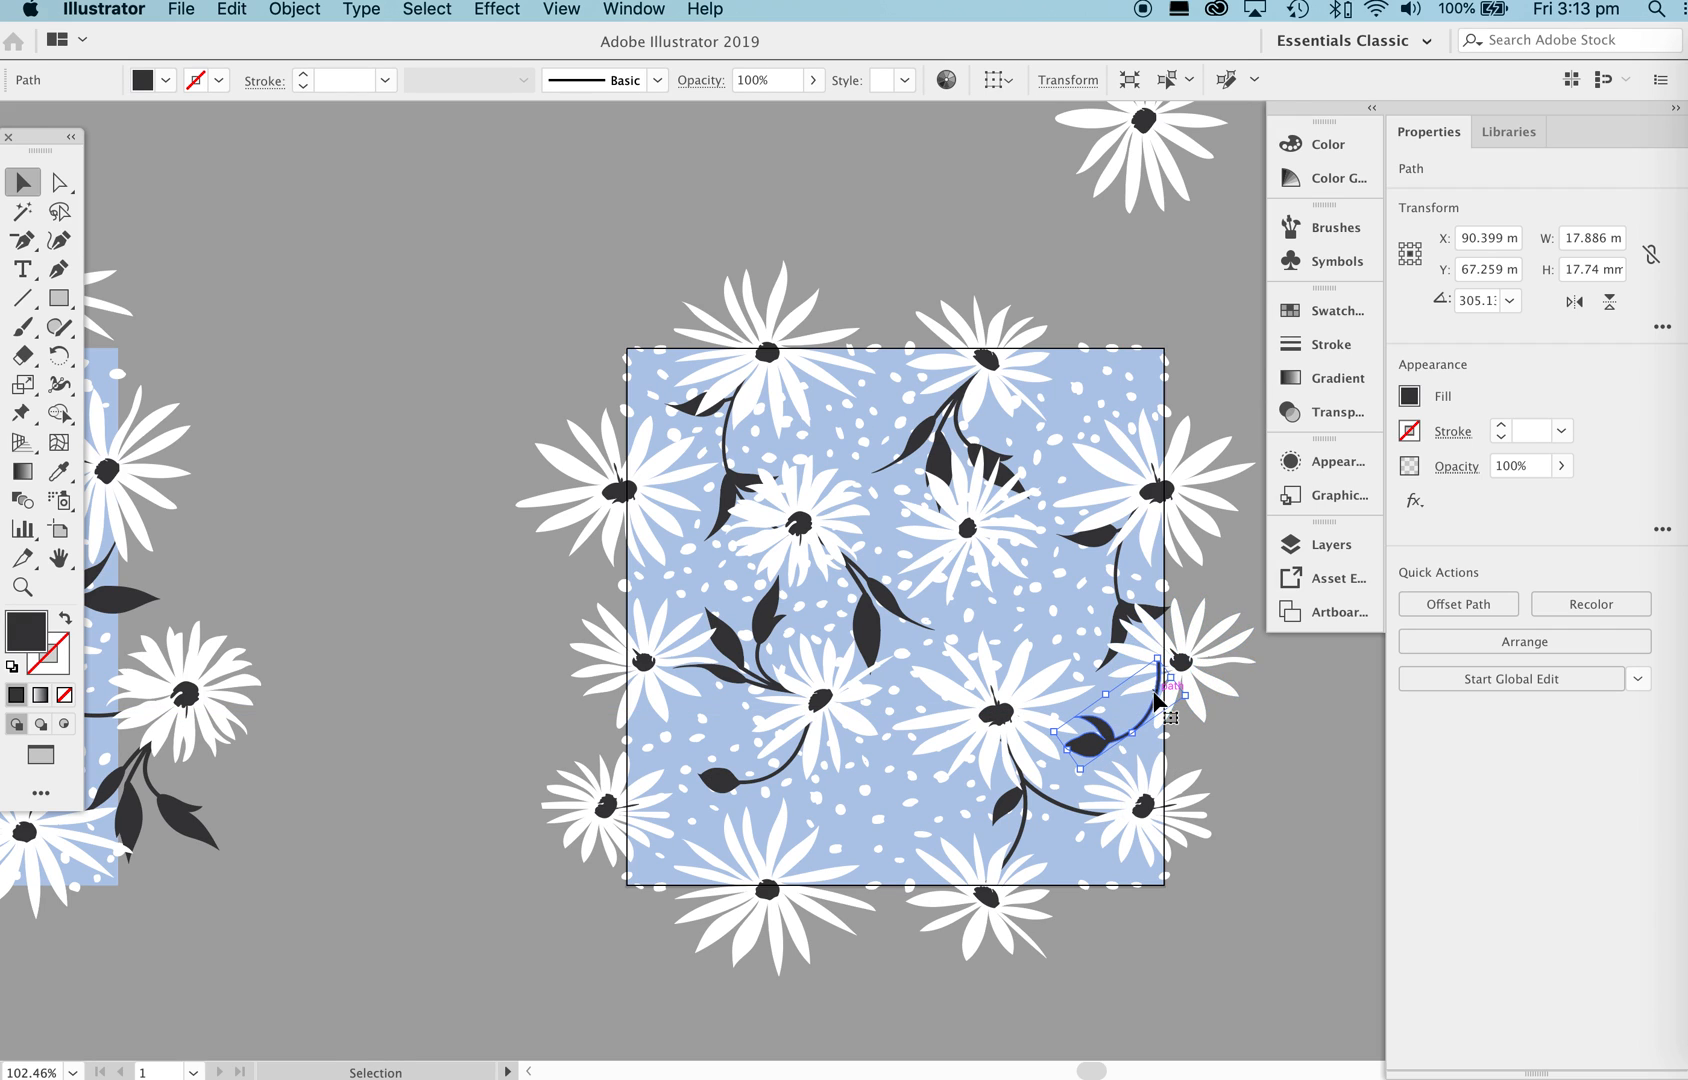
{"action": "left_click", "coordinate": [61, 358]}
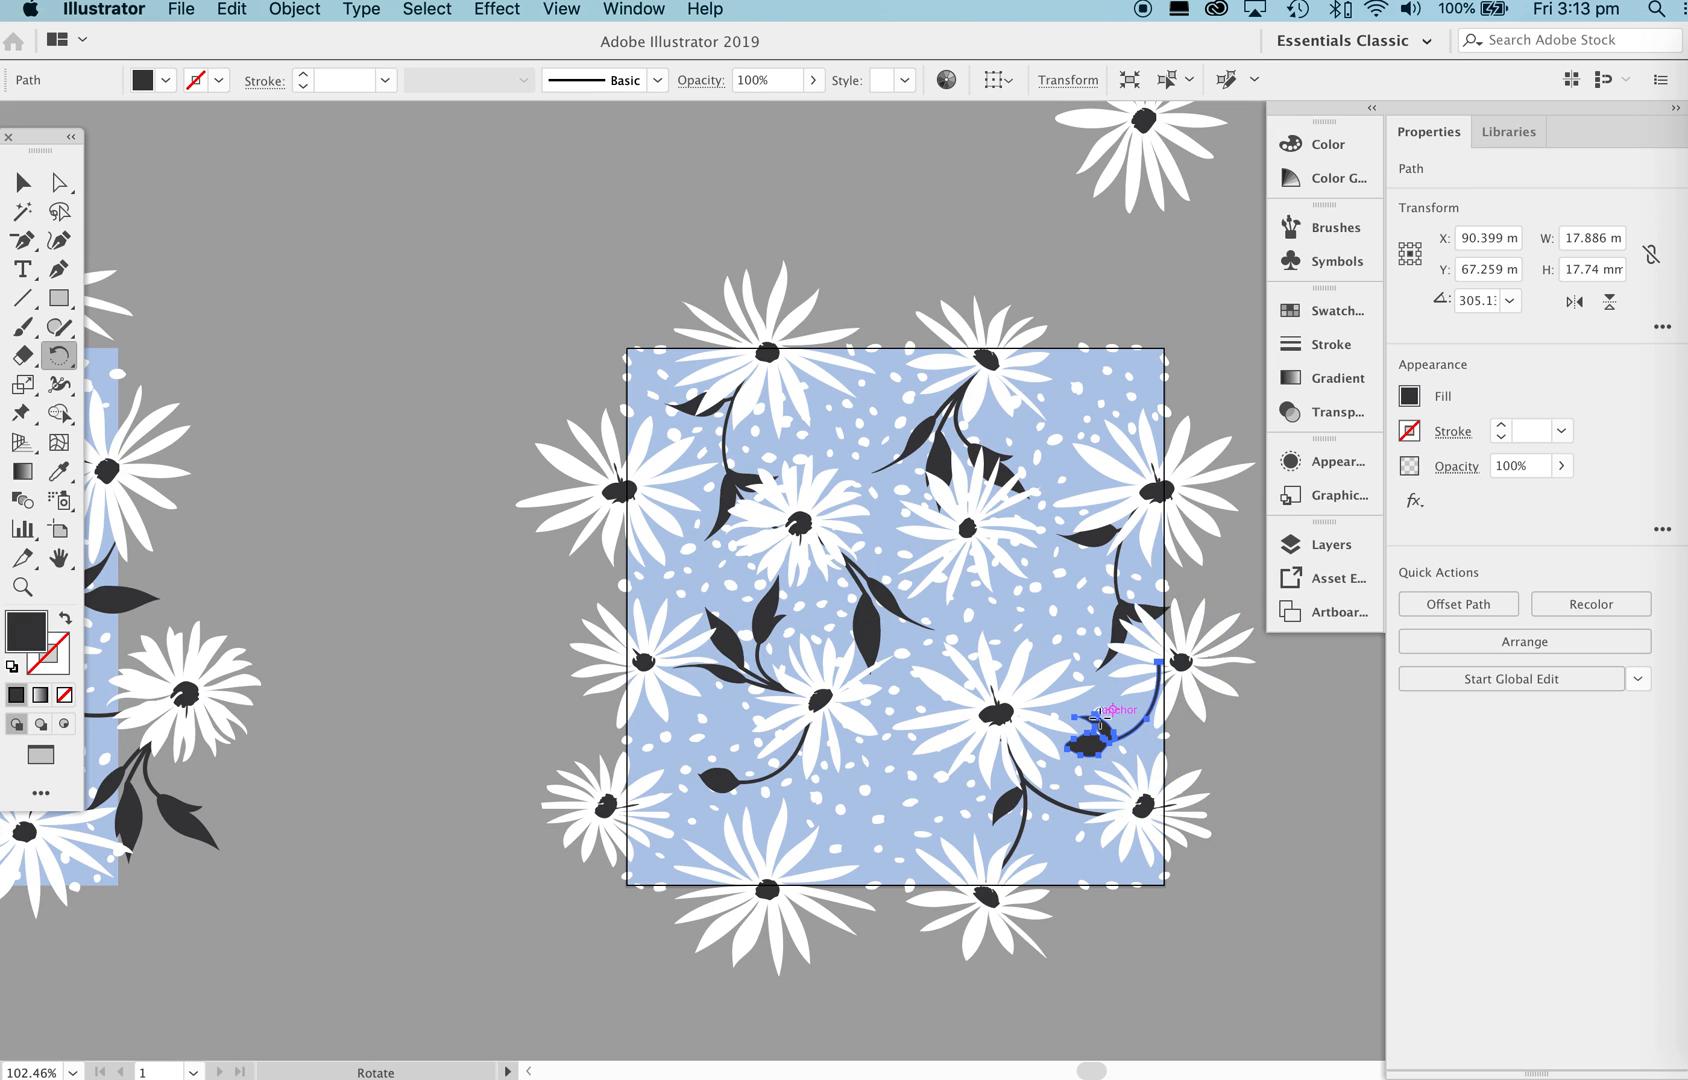
{"action": "left_click_drag", "start_coordinate": [1158, 664], "coordinate": [1177, 679]}
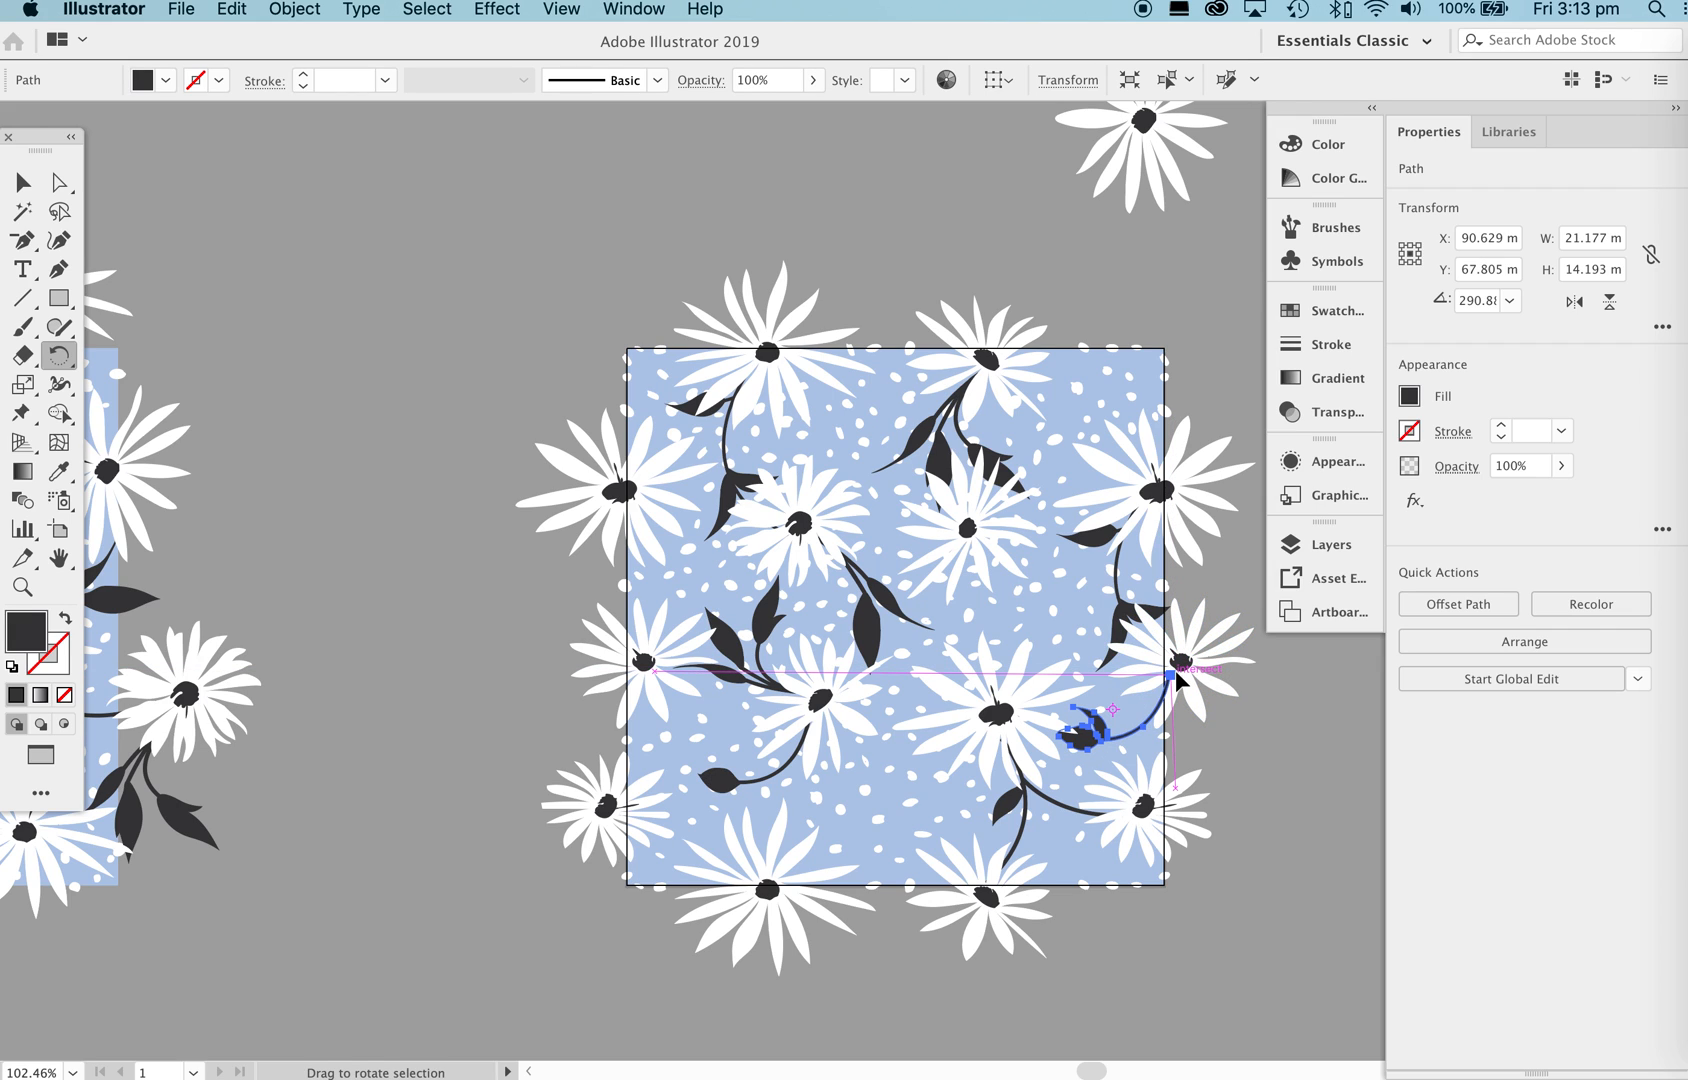
{"action": "key", "text": "v"}
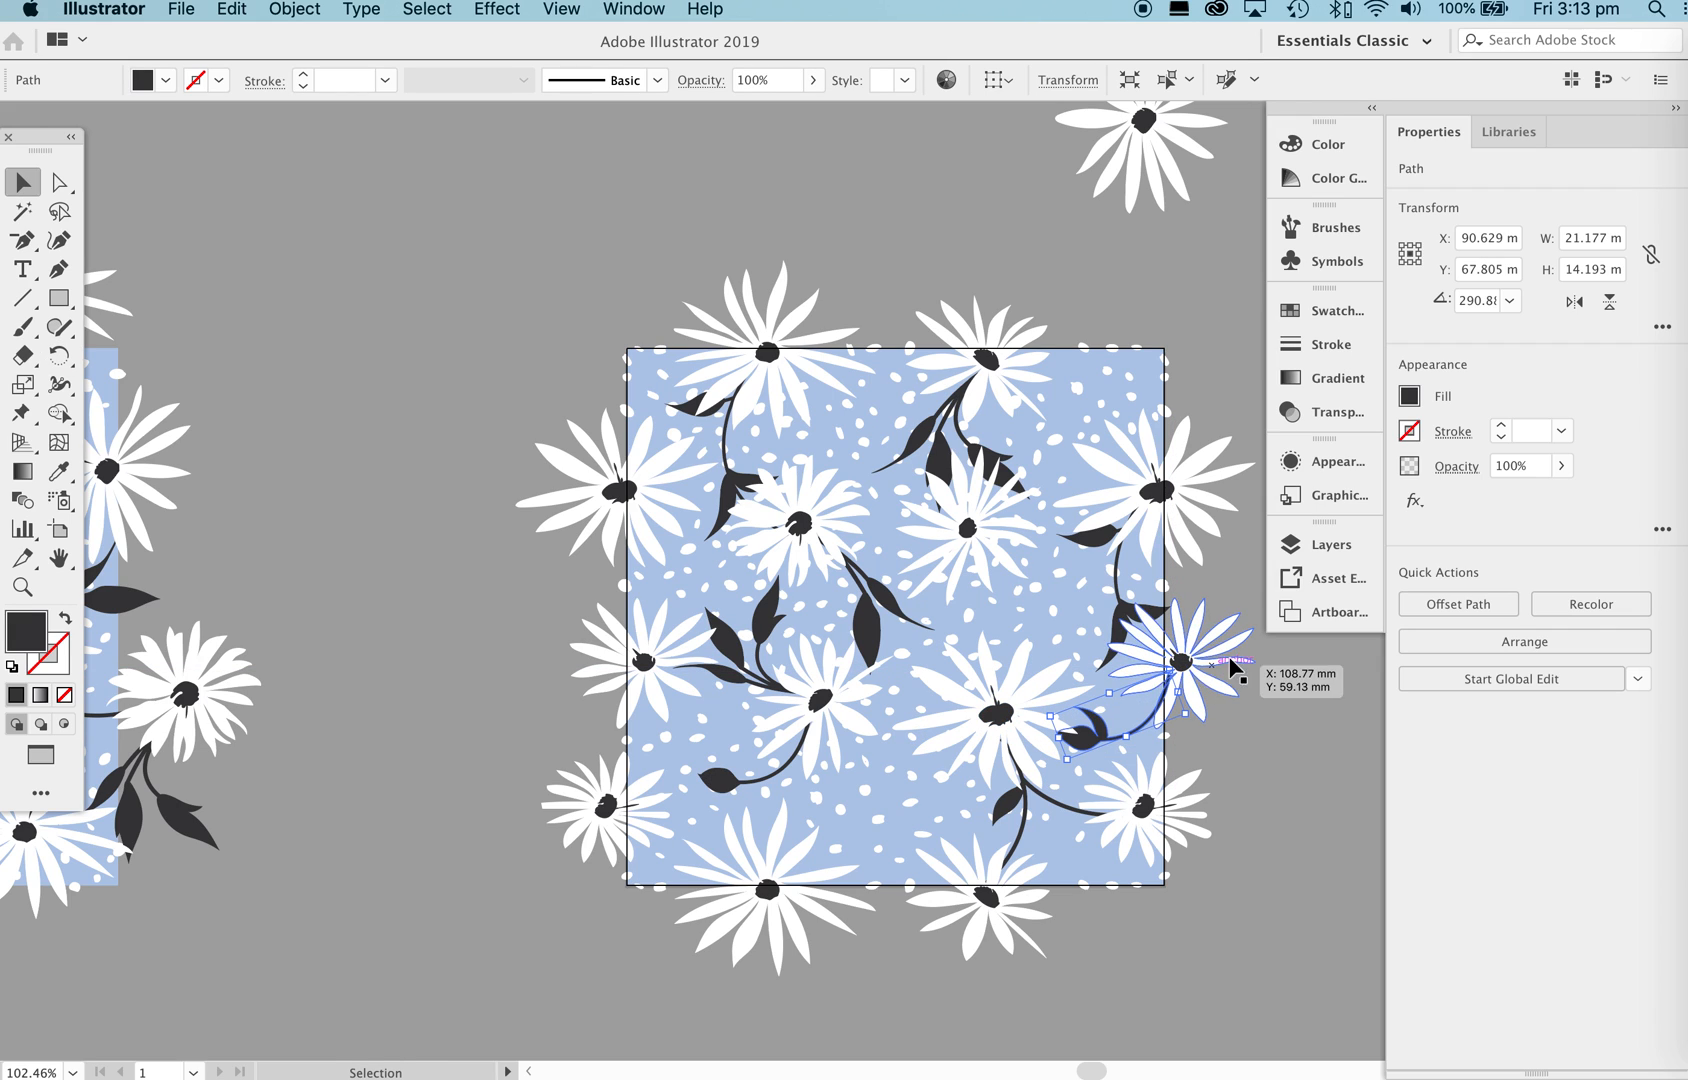
Bring the large lower-right inner daisy and the middle right-edge daisy to the front over the leaf stems.
{"action": "left_click", "coordinate": [1050, 699]}
{"action": "left_click", "coordinate": [1196, 660], "text": "shift"}
{"action": "right_click", "coordinate": [1174, 661]}
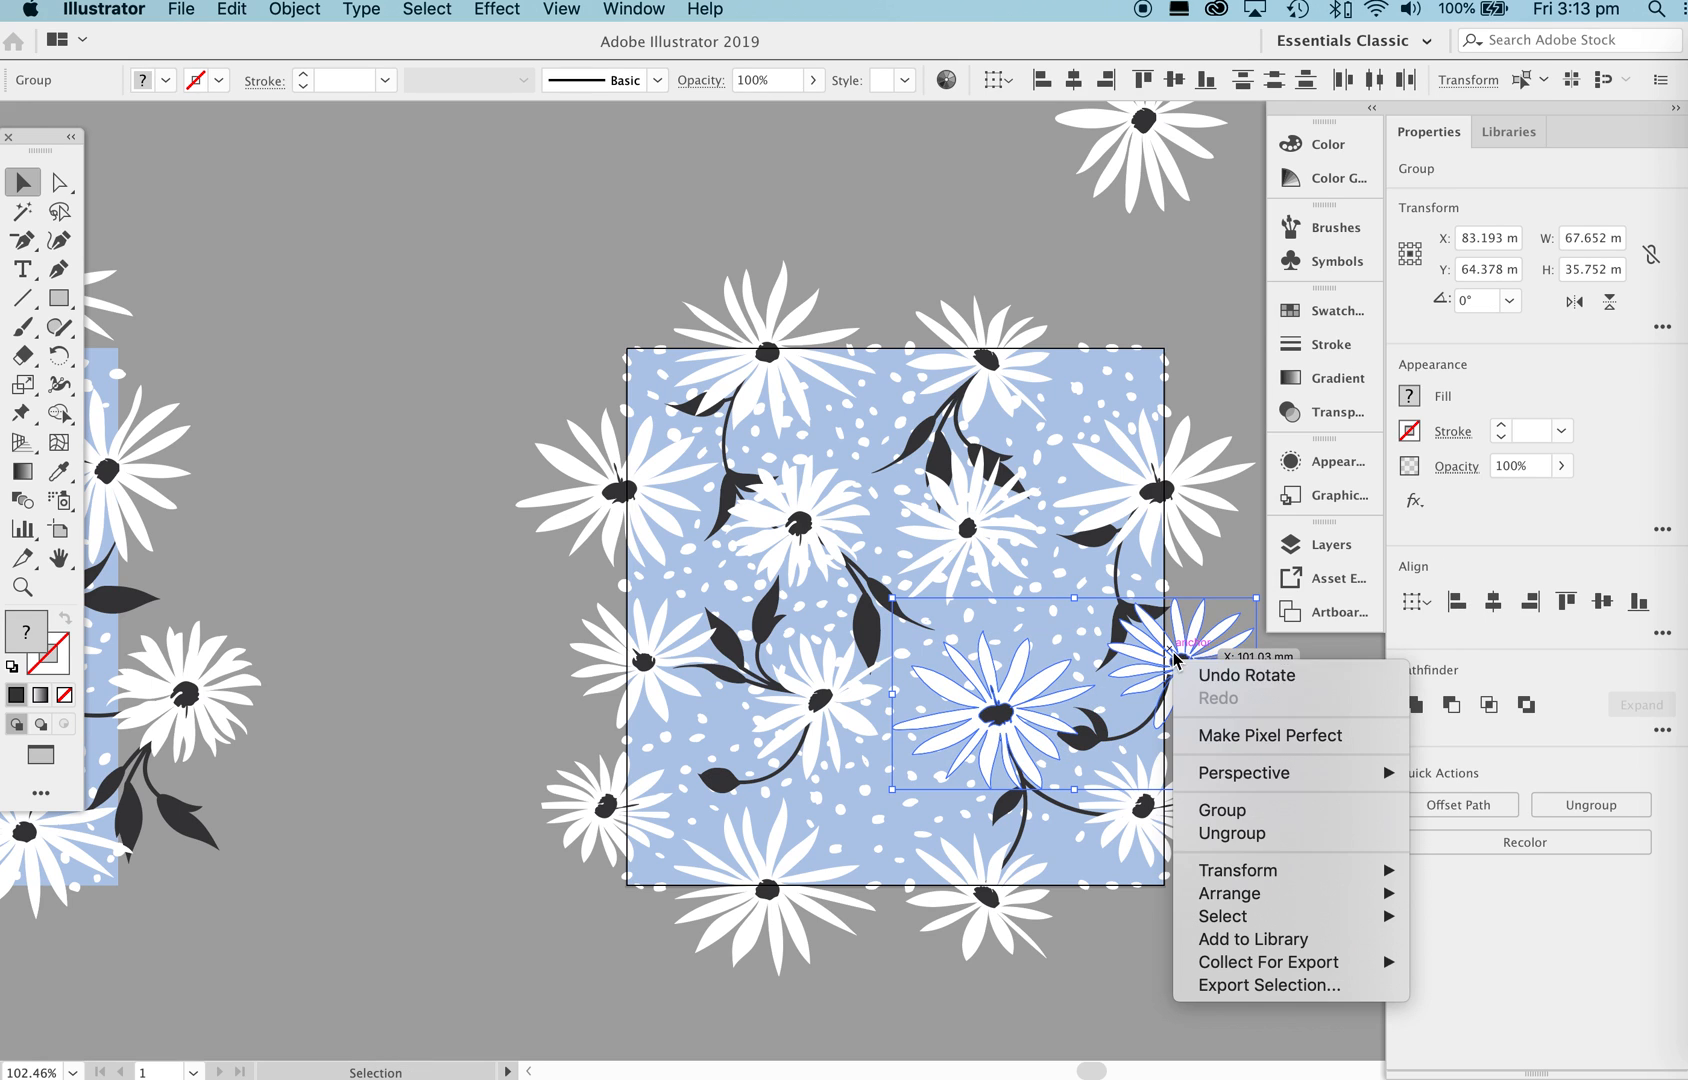
{"action": "left_click", "coordinate": [1487, 893]}
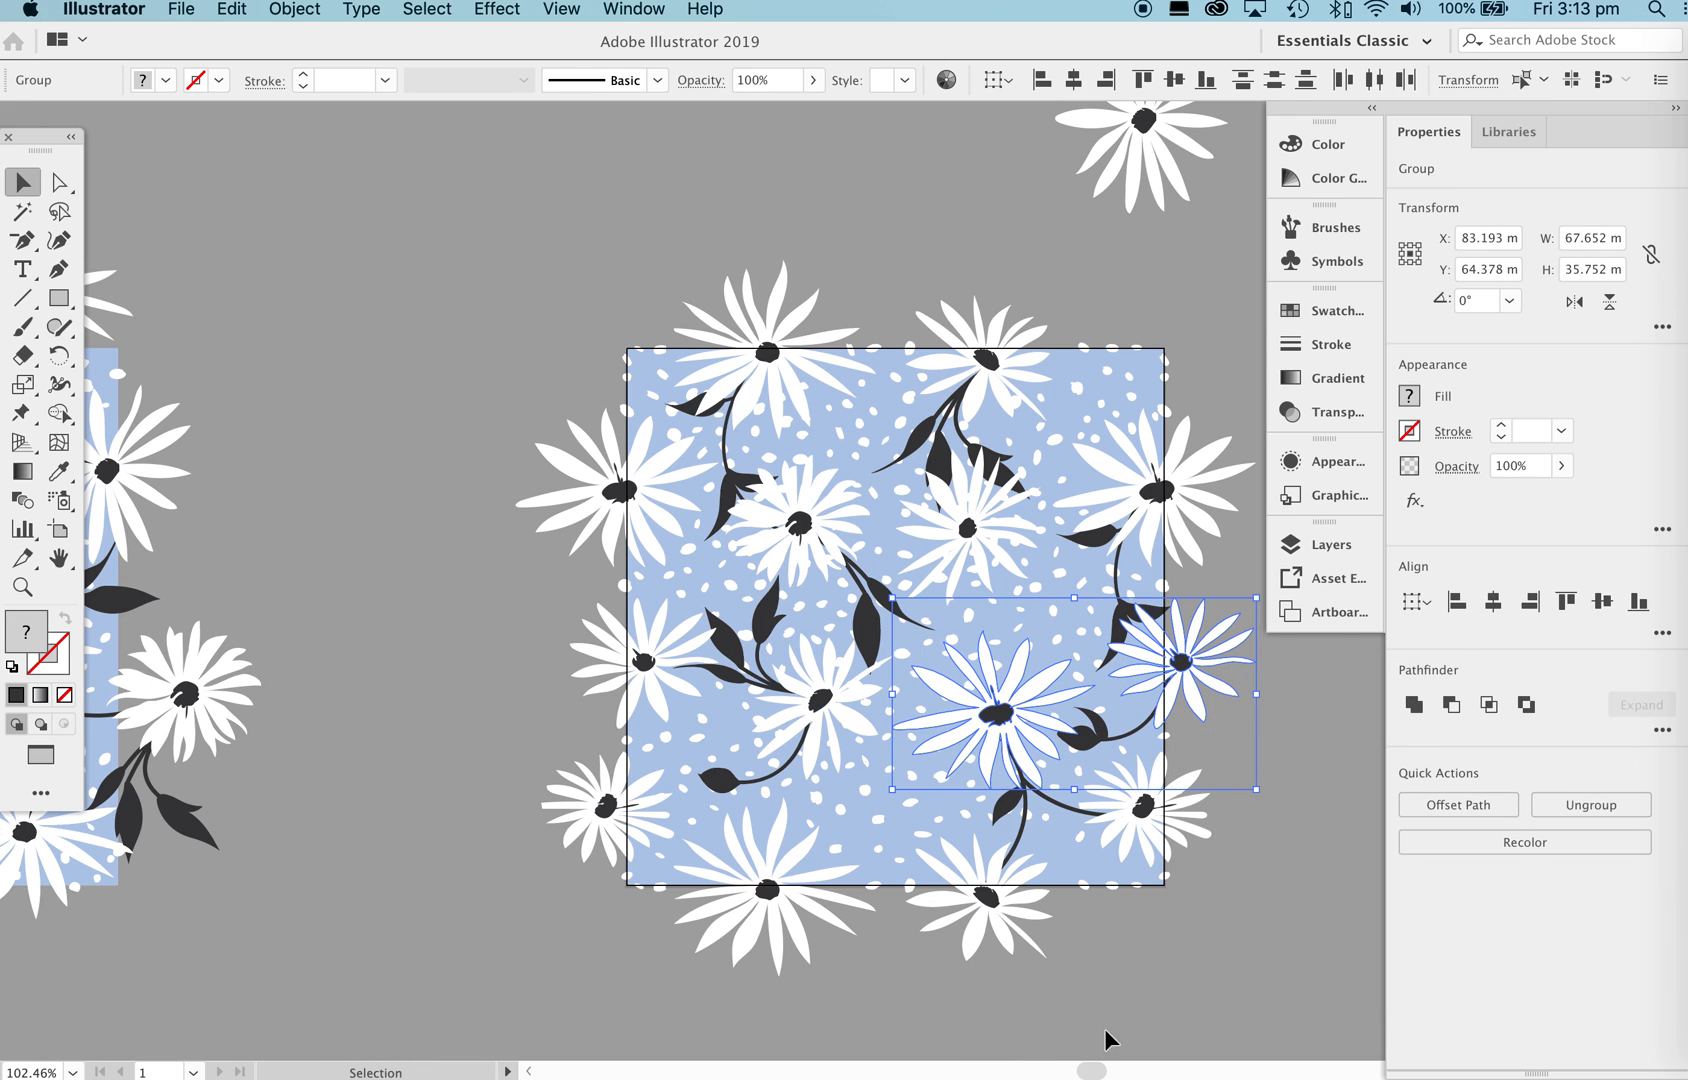
{"action": "left_click", "coordinate": [1176, 1012]}
Lock the upper-left inner daisy and move the stray background dots beneath its petals out into the blue gaps.
{"action": "left_click_drag", "start_coordinate": [1181, 557], "coordinate": [1017, 525]}
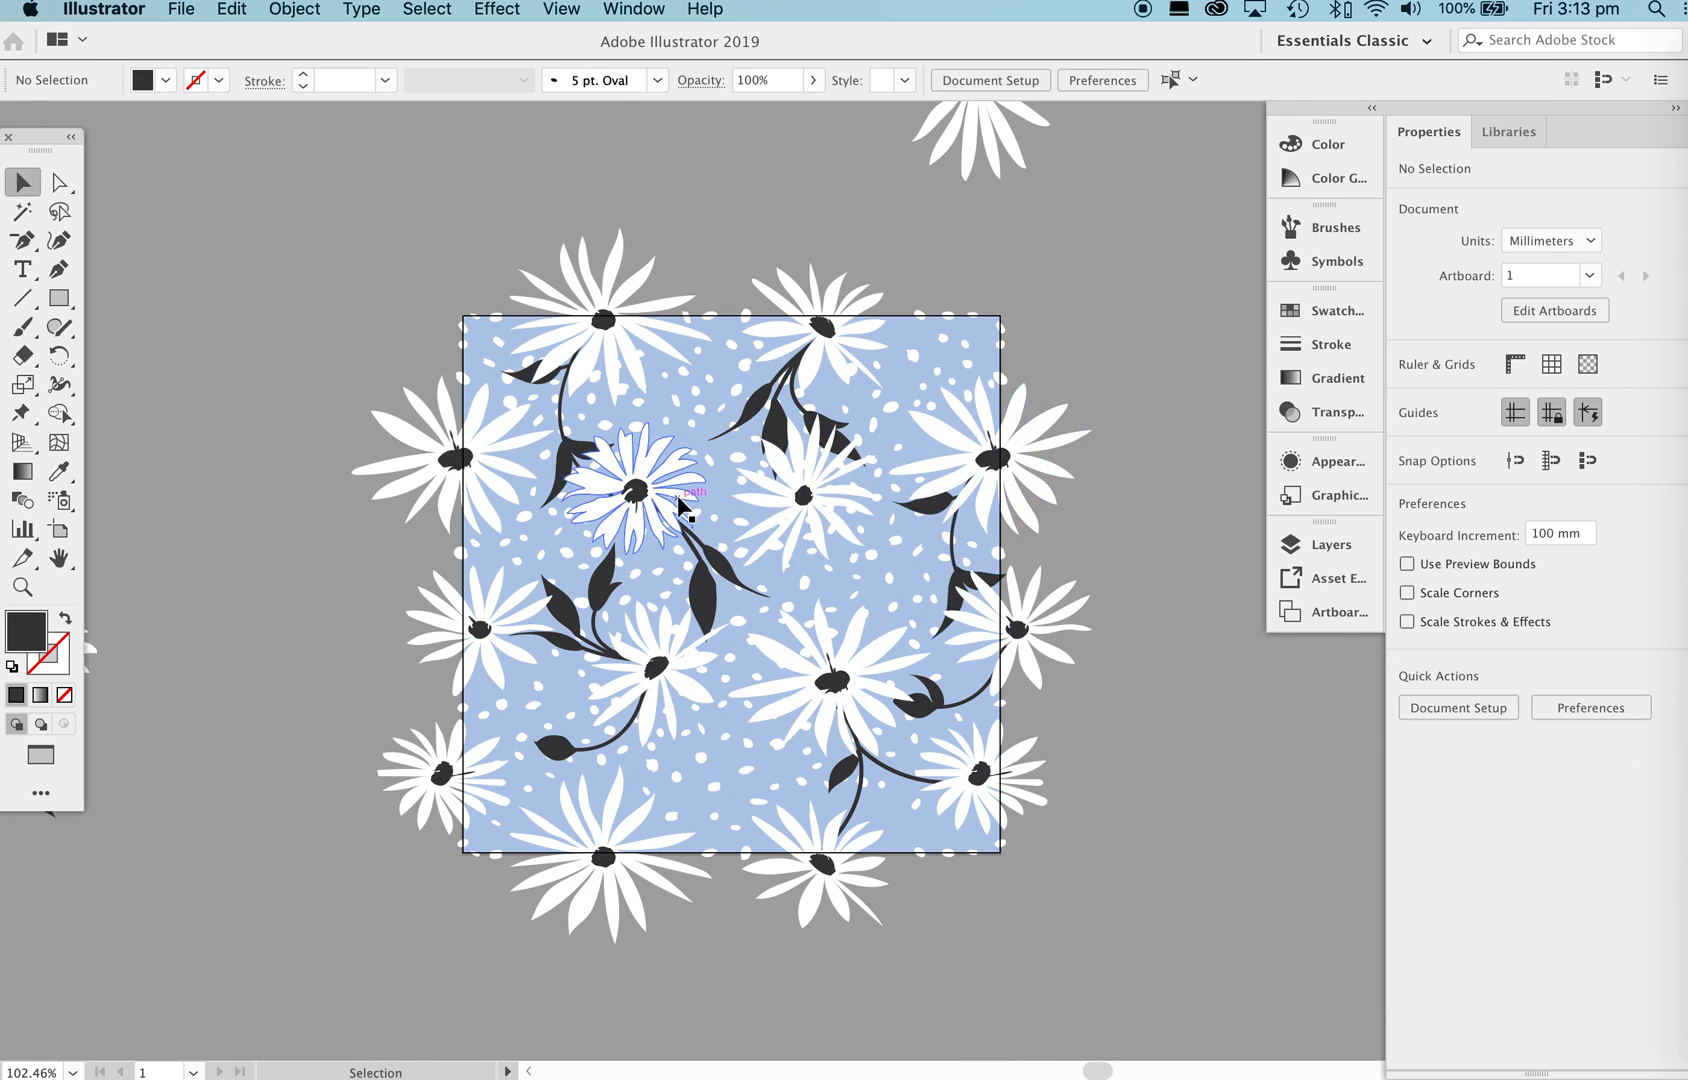
{"action": "key", "text": "z"}
{"action": "left_click_drag", "start_coordinate": [624, 461], "coordinate": [1062, 498]}
{"action": "key", "text": "v"}
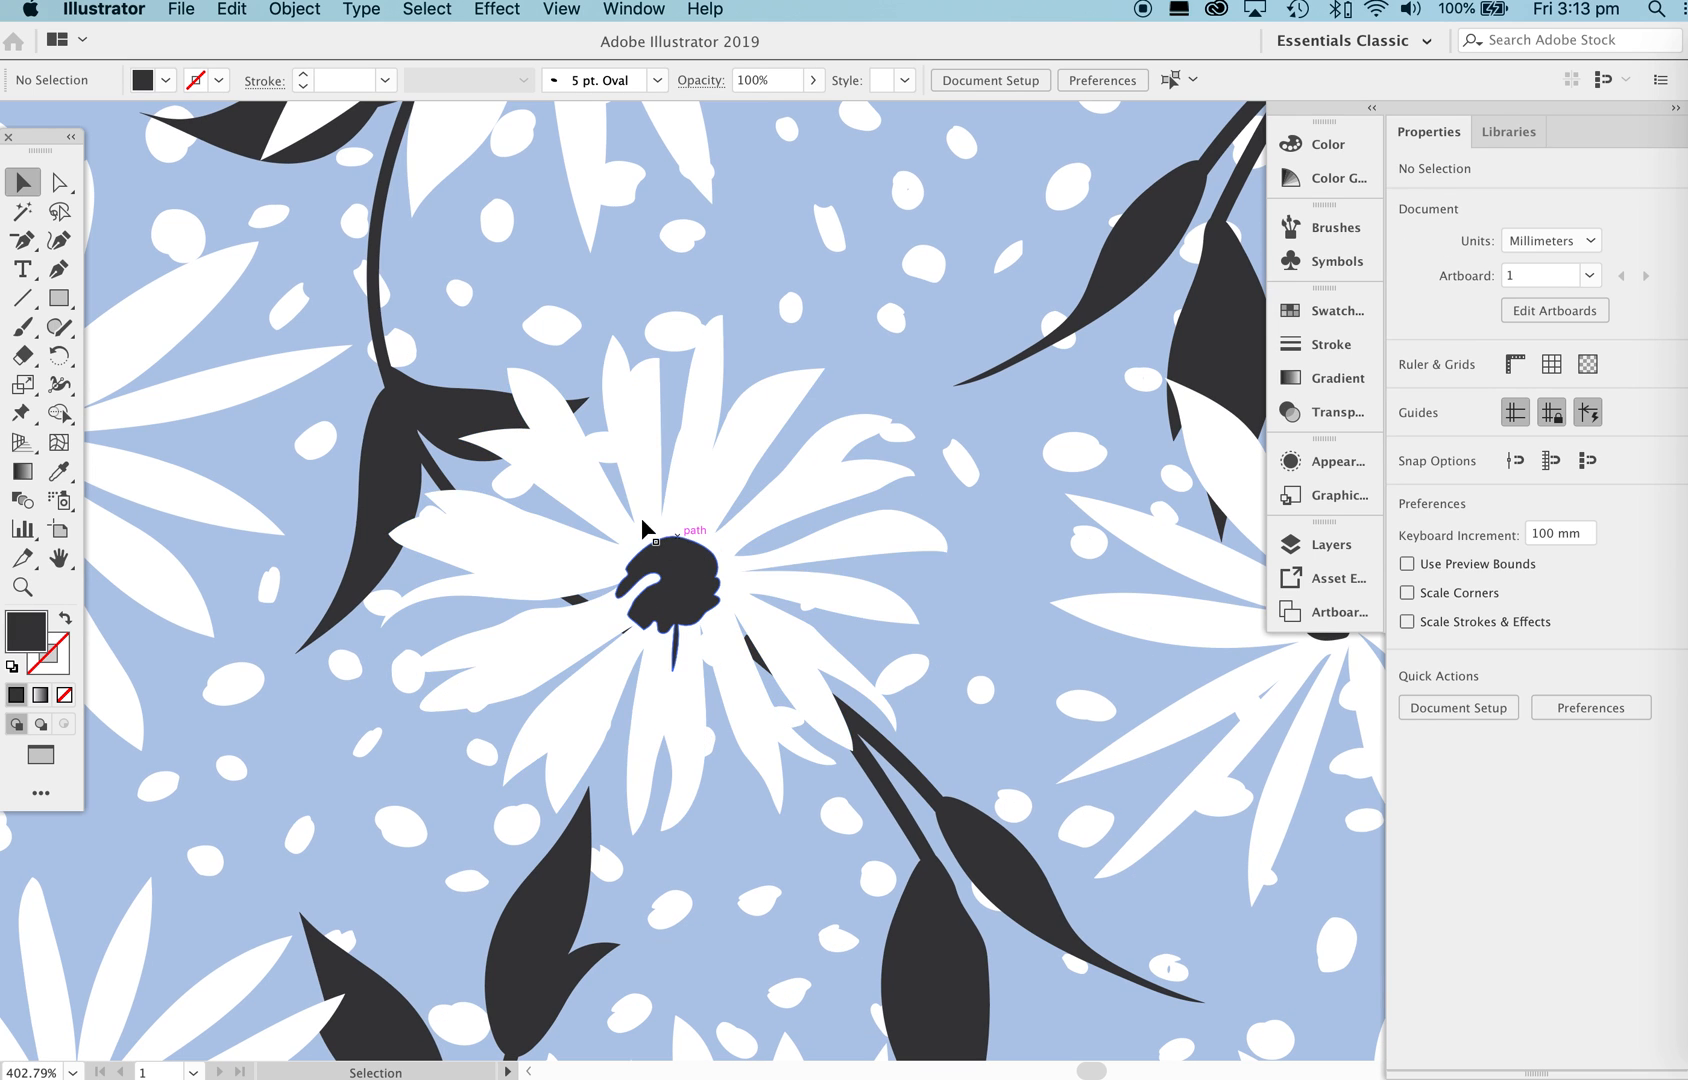
{"action": "left_click", "coordinate": [972, 330]}
{"action": "left_click_drag", "start_coordinate": [590, 443], "coordinate": [1000, 567]}
{"action": "left_click", "coordinate": [808, 606]}
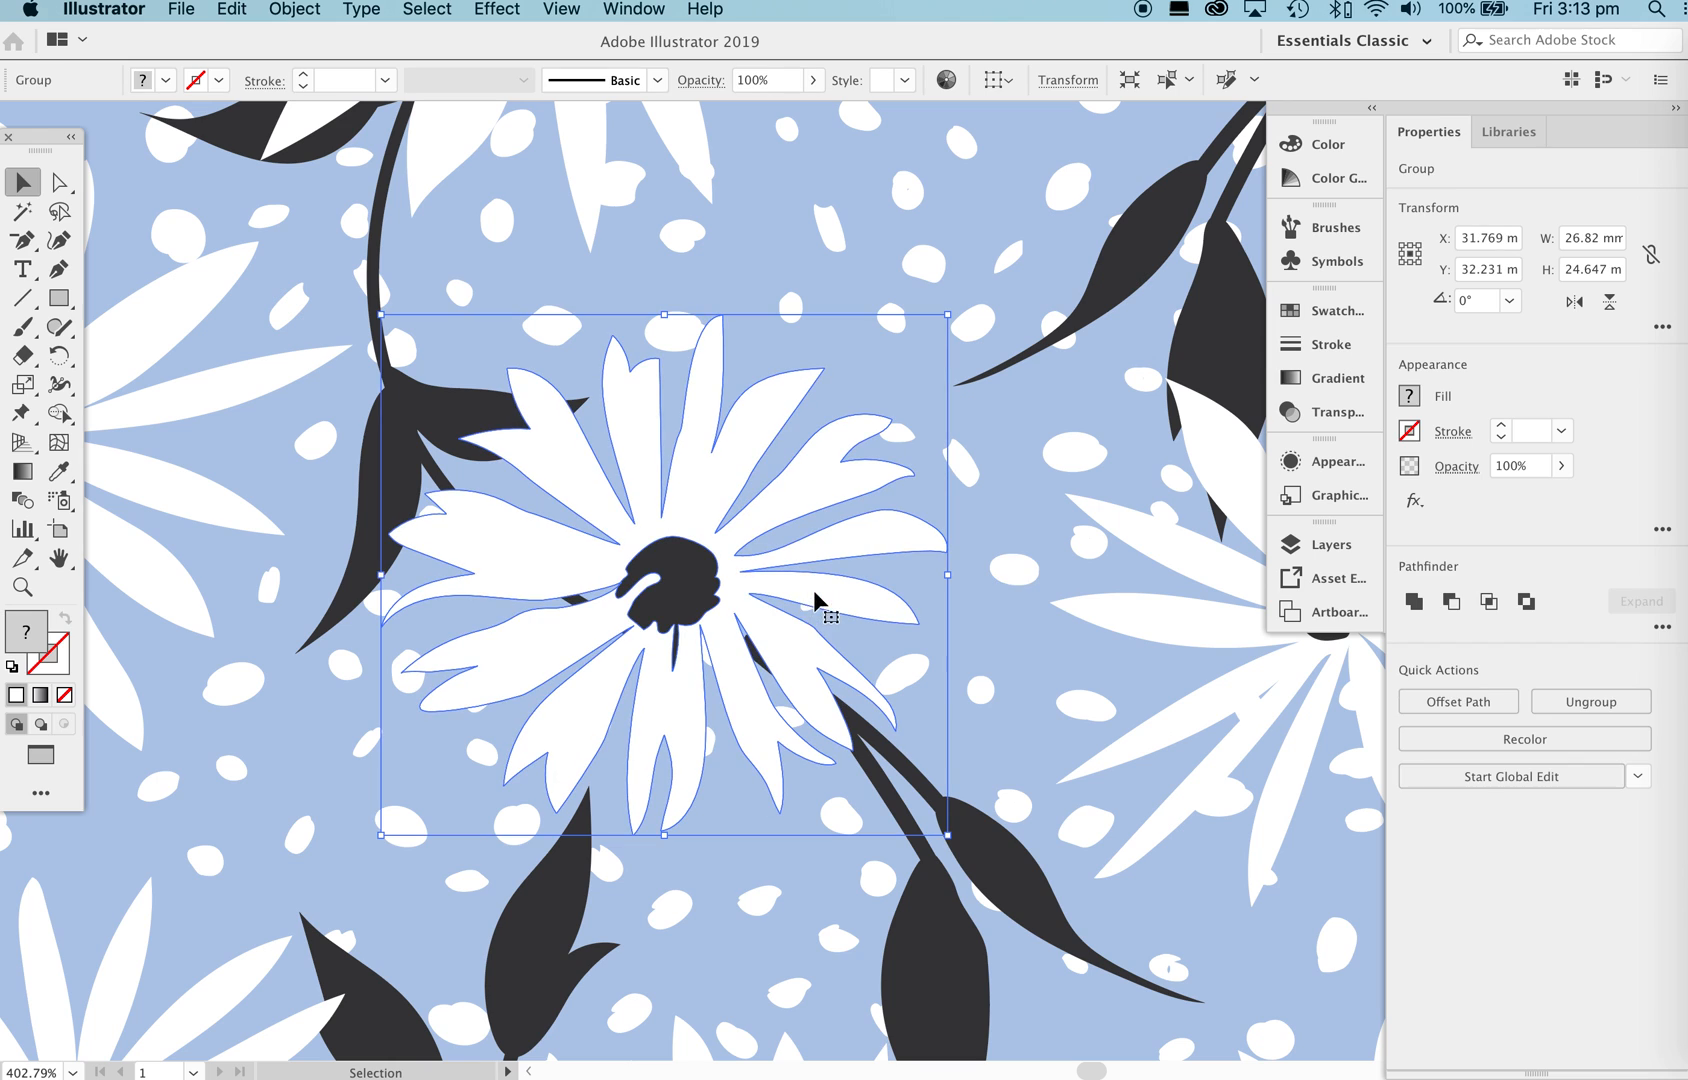
{"action": "key", "text": "super+2"}
{"action": "left_click_drag", "start_coordinate": [801, 603], "coordinate": [967, 628]}
{"action": "left_click_drag", "start_coordinate": [710, 743], "coordinate": [728, 818]}
{"action": "left_click_drag", "start_coordinate": [792, 716], "coordinate": [520, 516]}
Reposition the background dots around the upper-right daisies and three-leaf stem to even out the spacing.
{"action": "key", "text": "z"}
{"action": "key", "text": "space"}
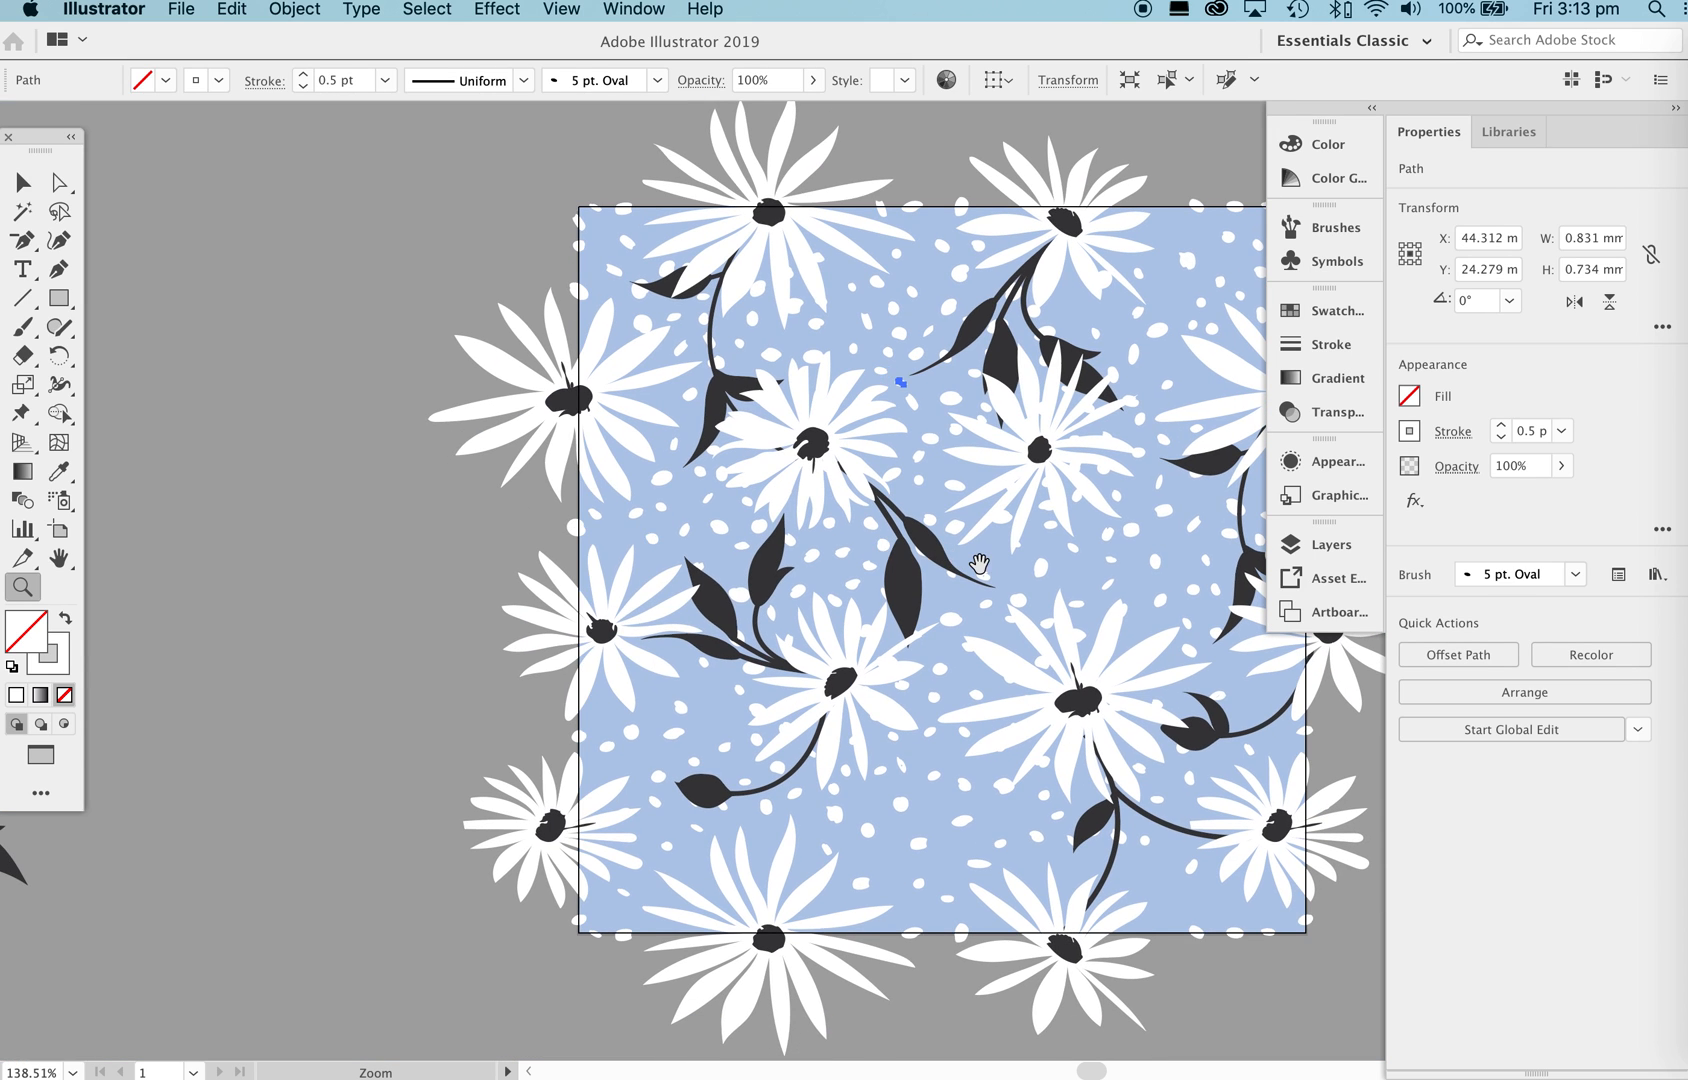
{"action": "left_click_drag", "start_coordinate": [980, 566], "coordinate": [648, 494]}
{"action": "key", "text": "v"}
{"action": "key", "text": "space"}
{"action": "left_click_drag", "start_coordinate": [738, 373], "coordinate": [815, 414]}
{"action": "left_click_drag", "start_coordinate": [899, 308], "coordinate": [904, 318]}
{"action": "left_click_drag", "start_coordinate": [926, 225], "coordinate": [926, 207]}
{"action": "mouse_move", "coordinate": [894, 312]}
{"action": "left_mouse_down"}
{"action": "mouse_move", "coordinate": [912, 248]}
{"action": "mouse_move", "coordinate": [892, 320]}
{"action": "left_mouse_up"}
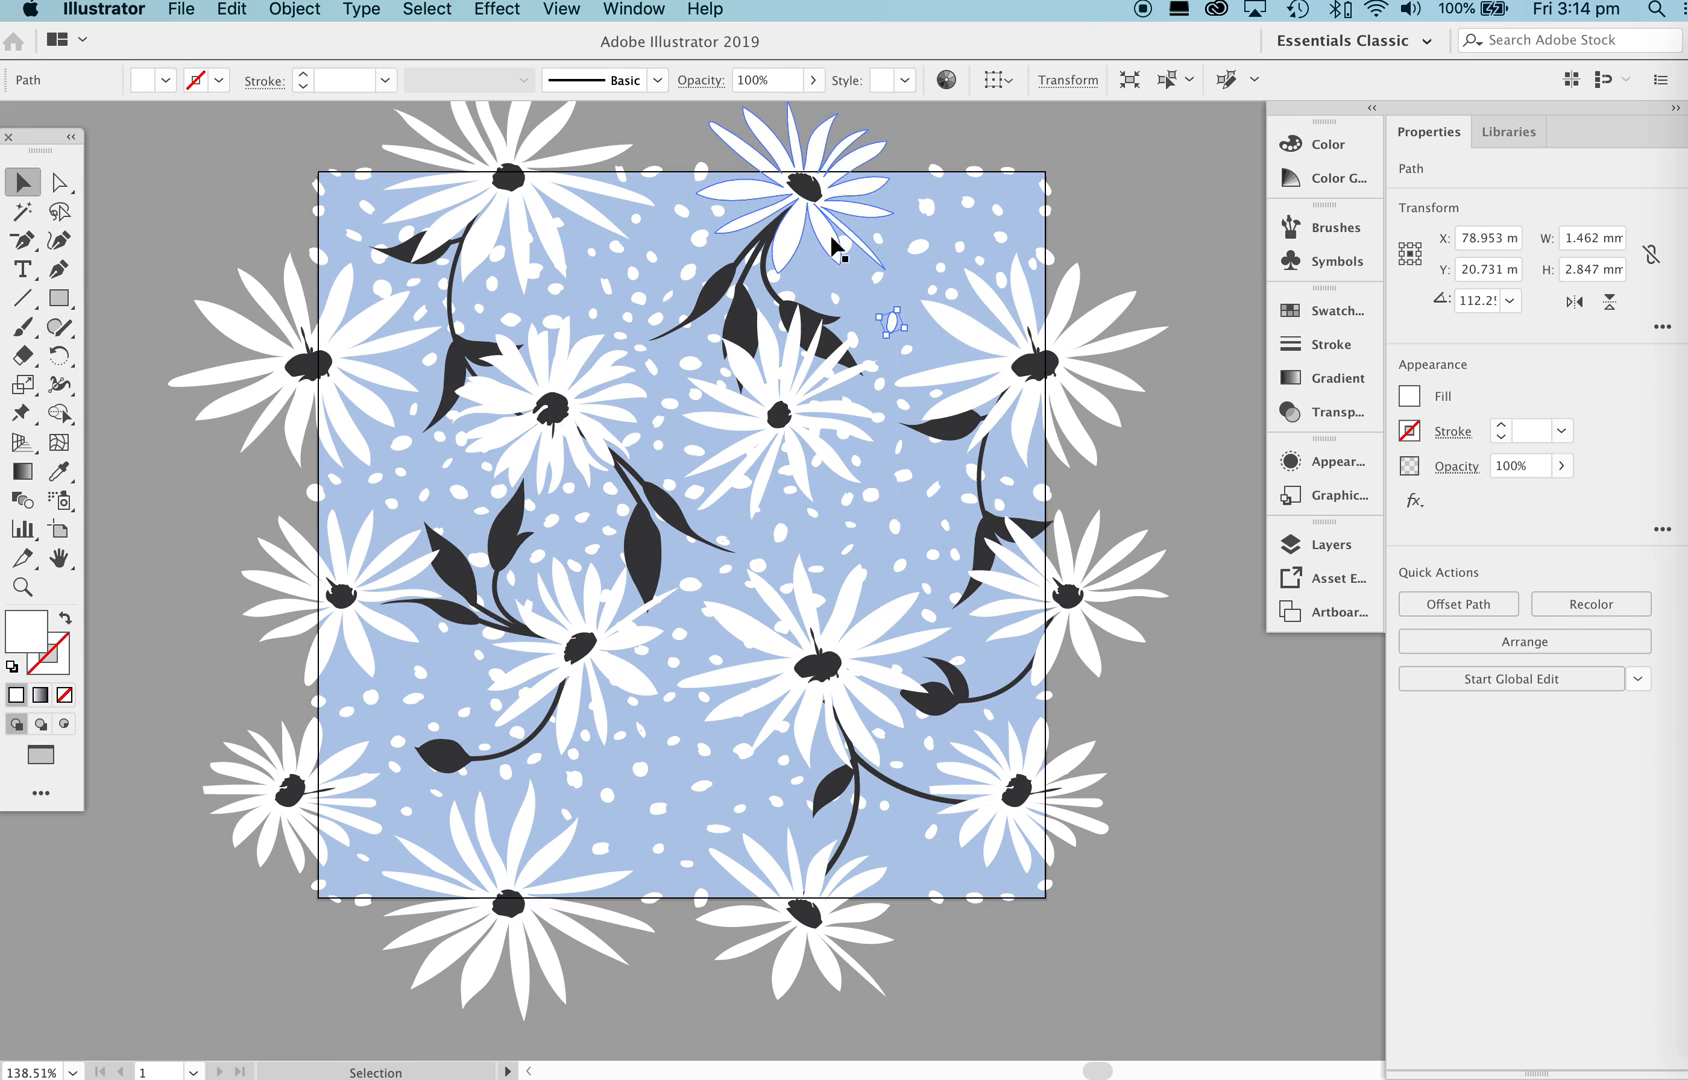
{"action": "left_click_drag", "start_coordinate": [852, 244], "coordinate": [805, 273]}
{"action": "key", "text": "super+z"}
{"action": "key", "text": "super+shift+a"}
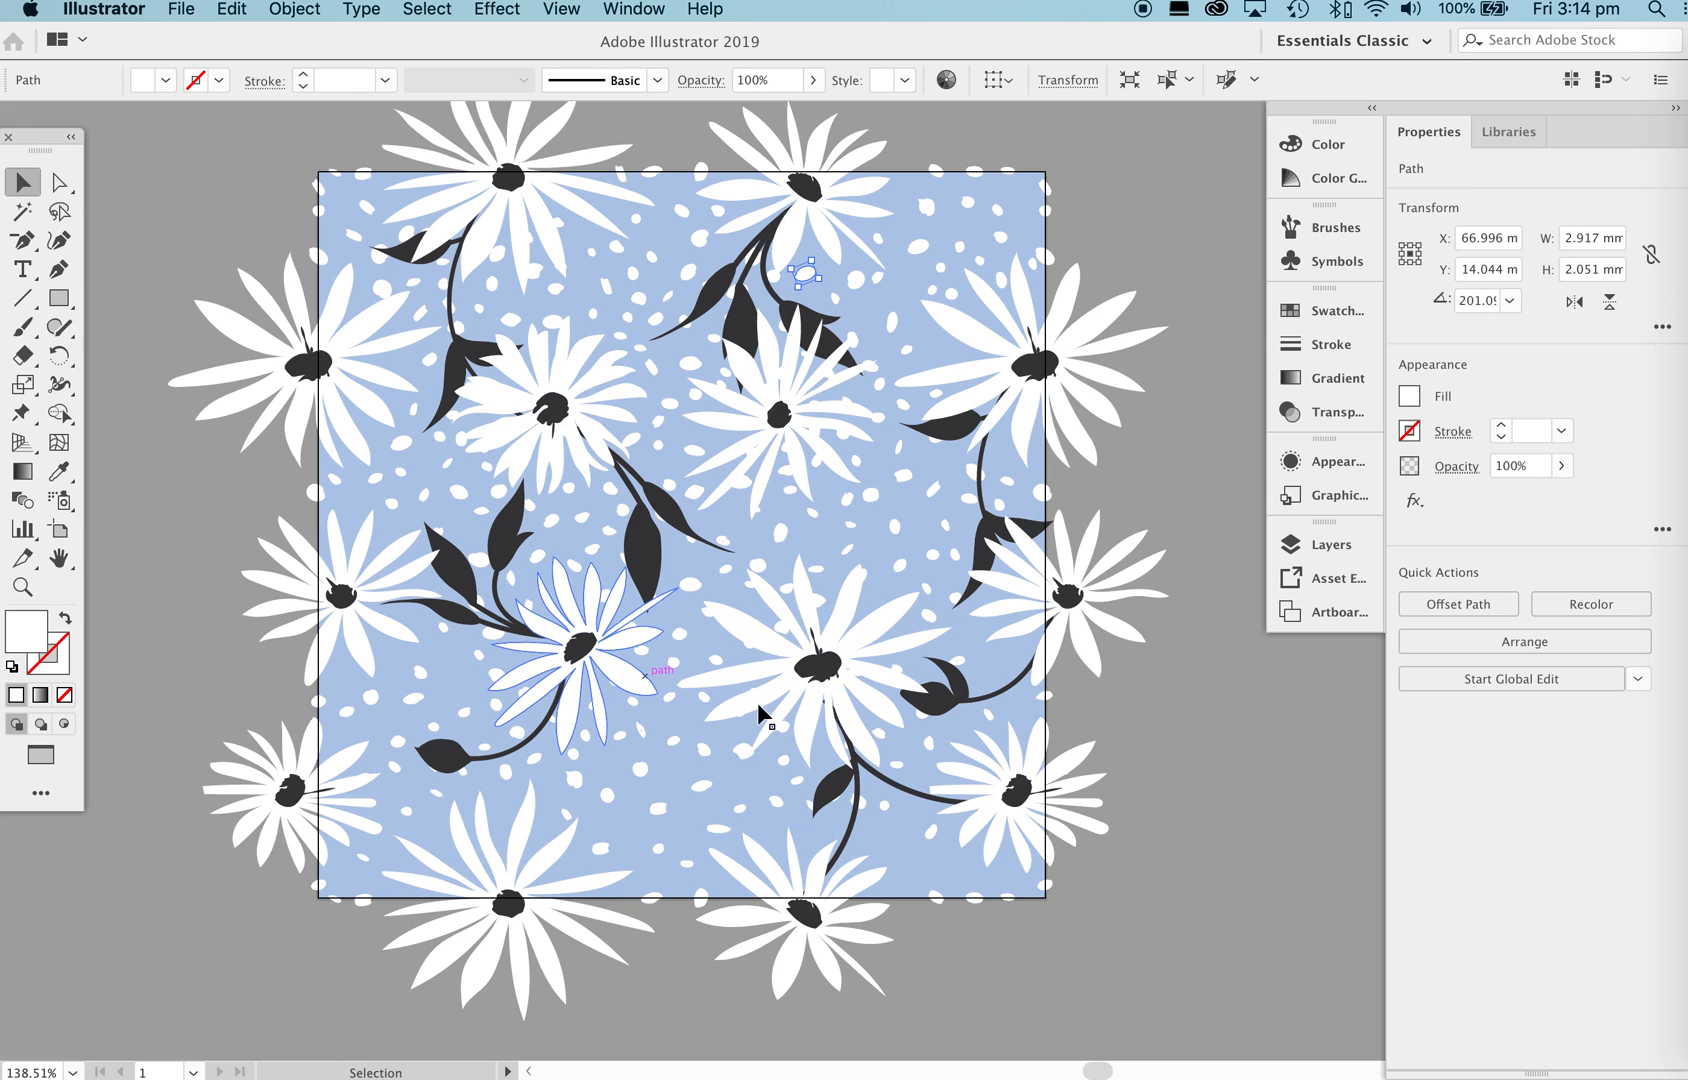
Move the lower-left inner daisy and both of its leaf stems slightly downward as one selection.
{"action": "left_click", "coordinate": [449, 752]}
{"action": "left_click", "coordinate": [594, 680], "text": "shift"}
{"action": "left_click", "coordinate": [474, 598], "text": "shift"}
{"action": "left_click_drag", "start_coordinate": [474, 598], "coordinate": [483, 618]}
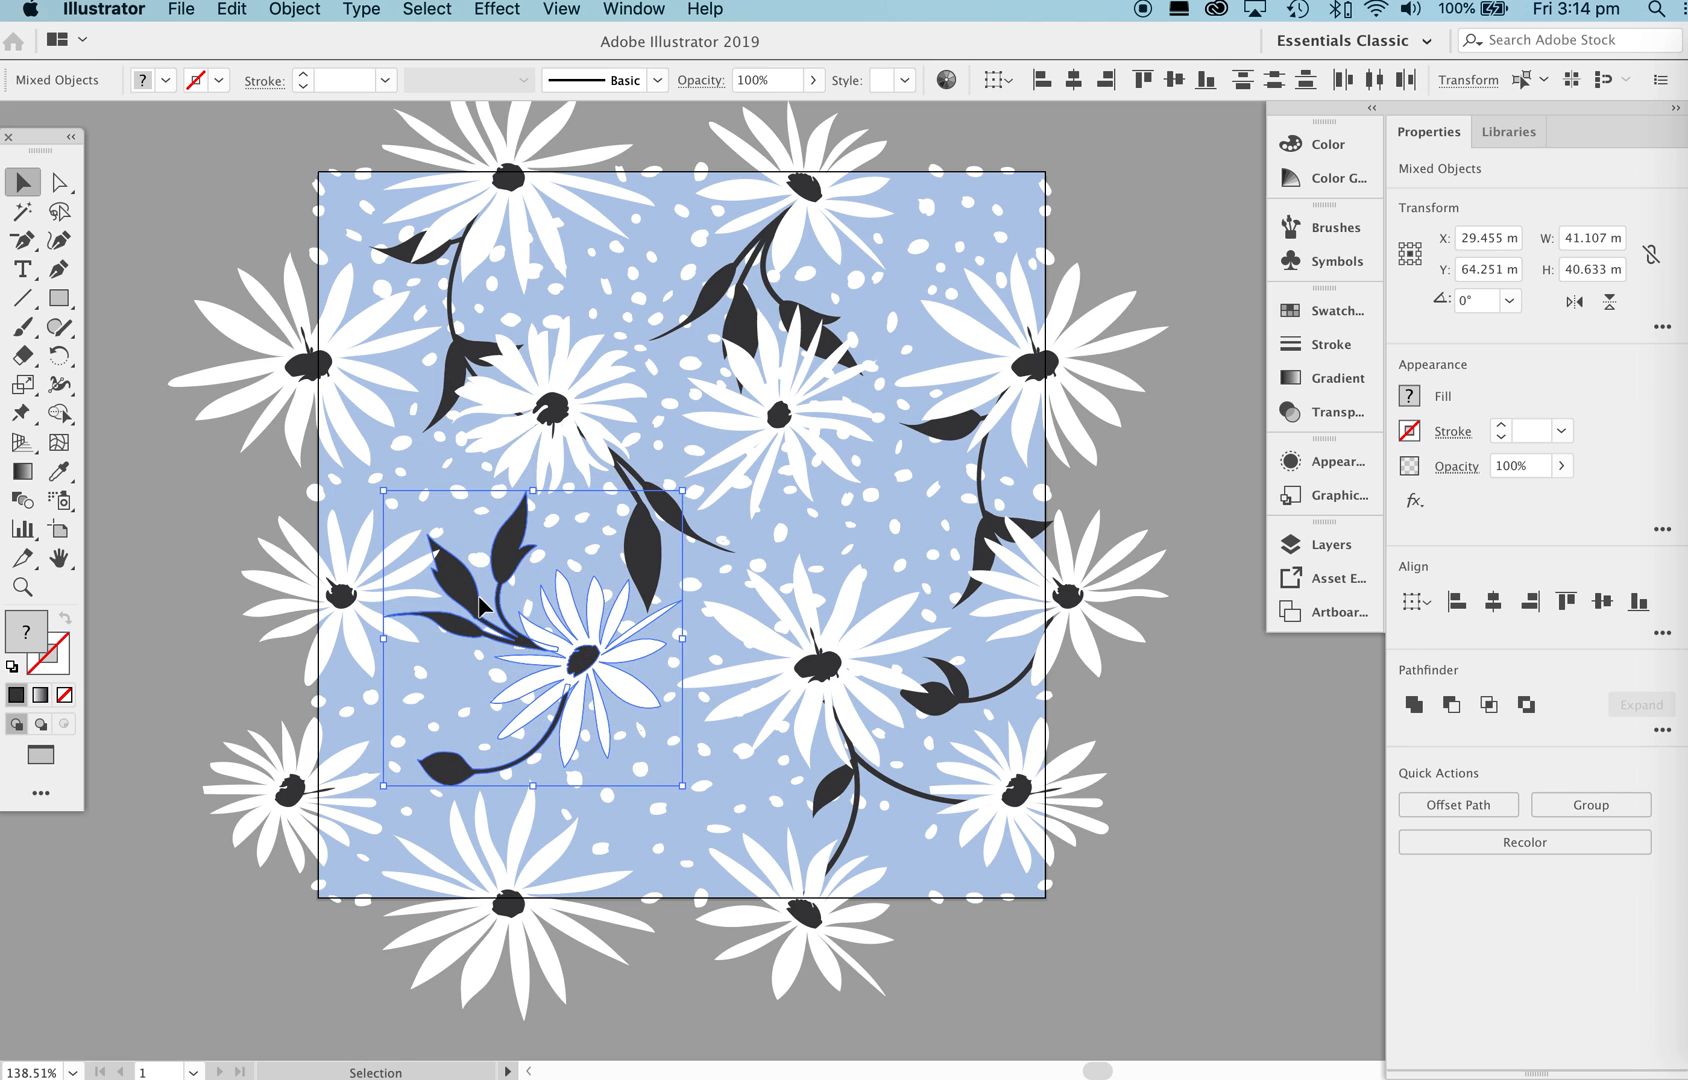
{"action": "left_click", "coordinate": [1186, 737]}
Show the document's swatches and select the unfilled 100 × 100 mm bounding rectangle of the central tile.
{"action": "key", "text": "z"}
{"action": "left_click_drag", "start_coordinate": [945, 425], "coordinate": [825, 432]}
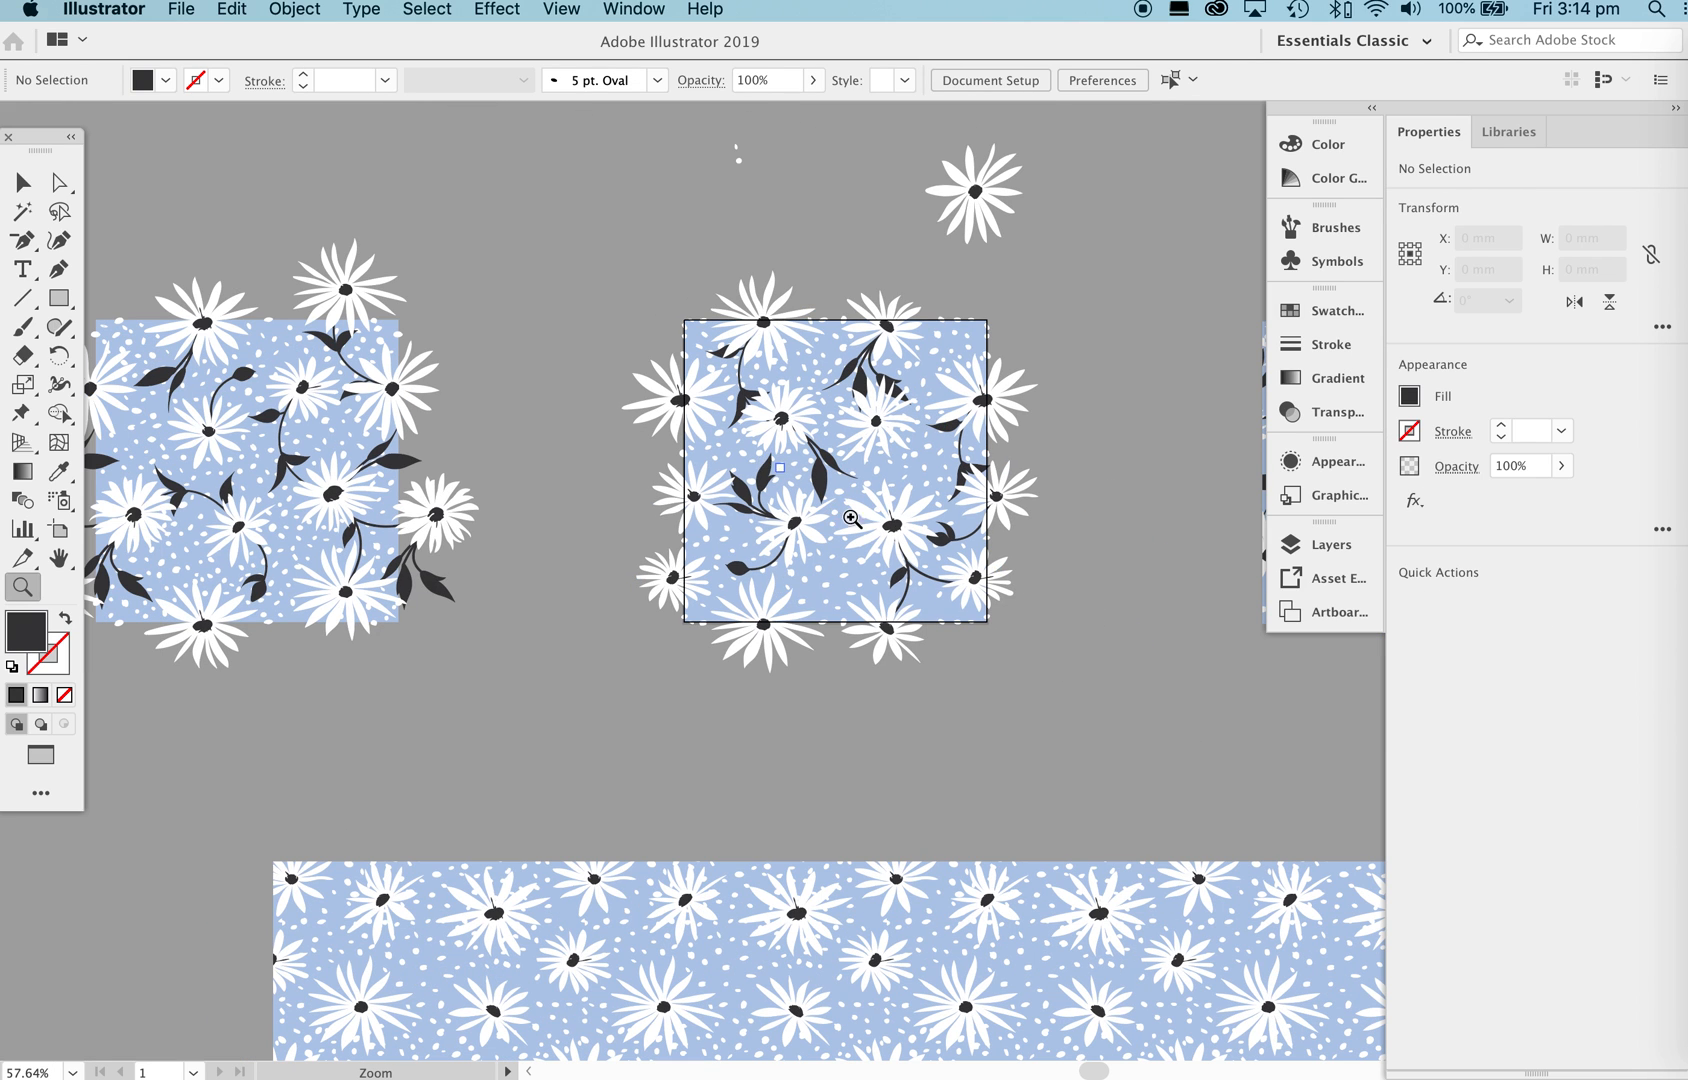
{"action": "key", "text": "v"}
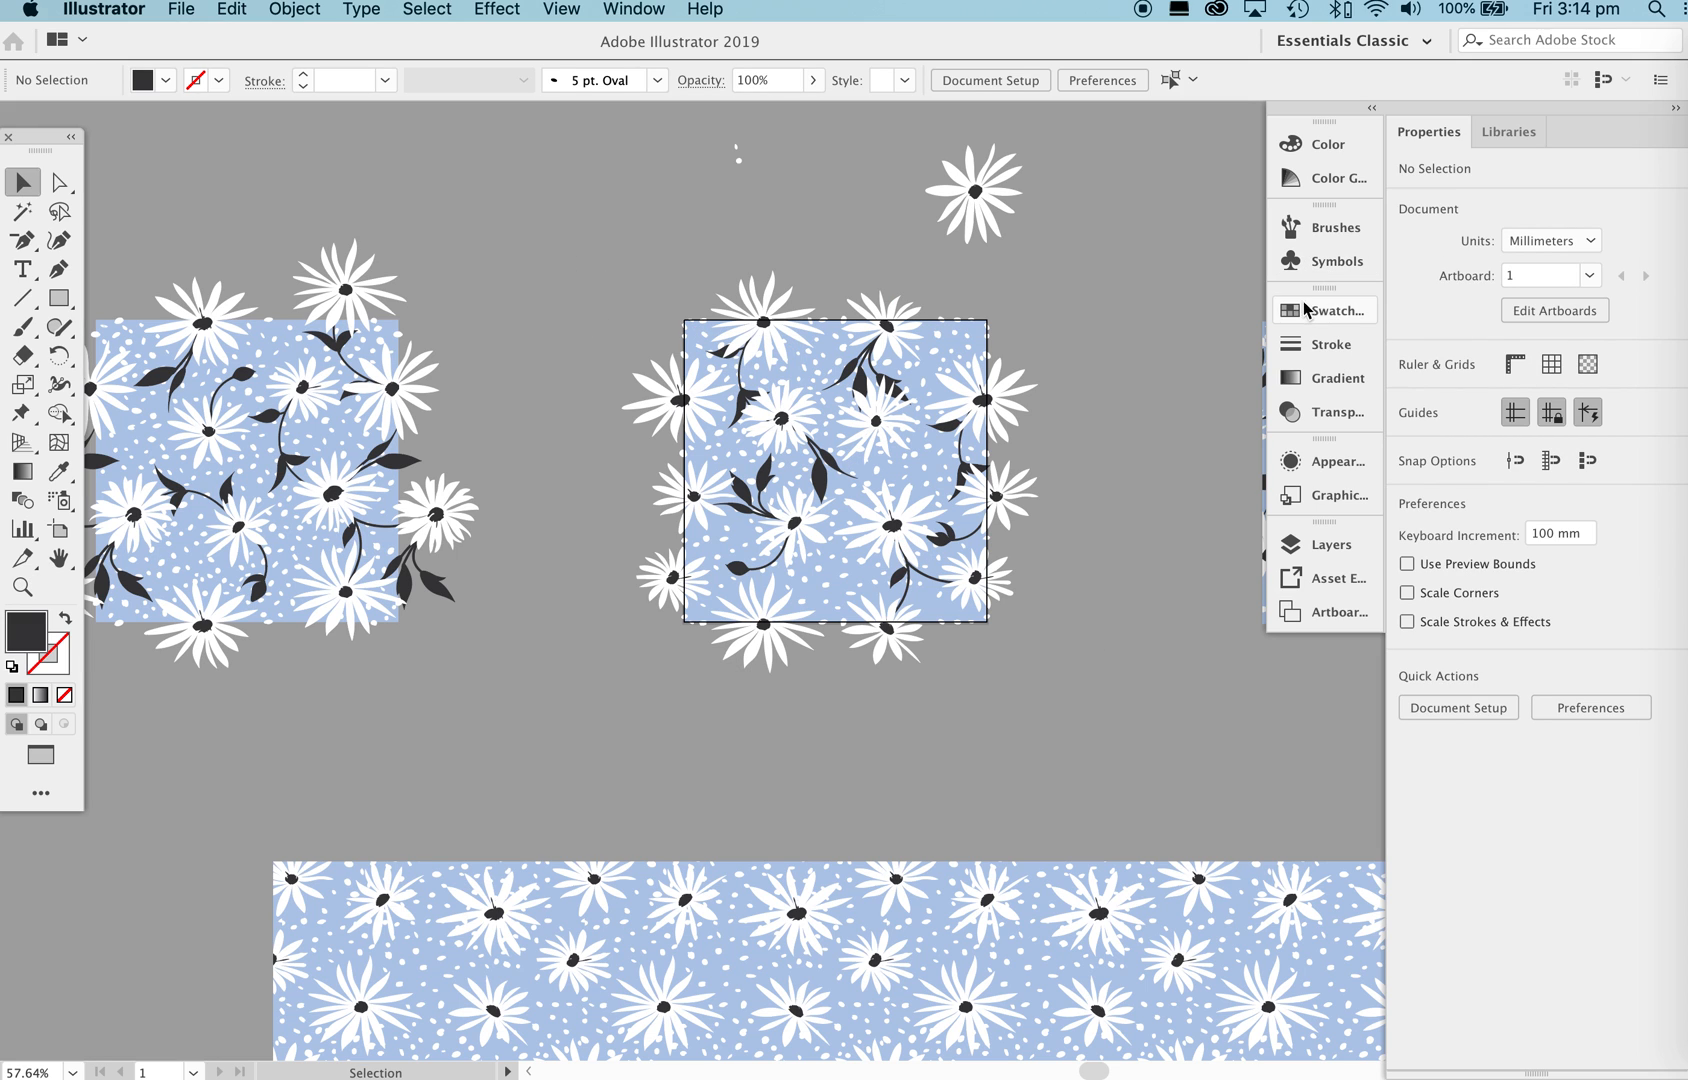
{"action": "left_click", "coordinate": [1336, 310]}
{"action": "scroll", "coordinate": [215, 297], "scroll_direction": "right", "scroll_amount": 5}
{"action": "left_click_drag", "start_coordinate": [203, 283], "coordinate": [765, 663]}
{"action": "left_click_drag", "start_coordinate": [483, 402], "coordinate": [1118, 592]}
{"action": "key", "text": "a"}
{"action": "key", "text": "v"}
{"action": "left_click", "coordinate": [745, 625]}
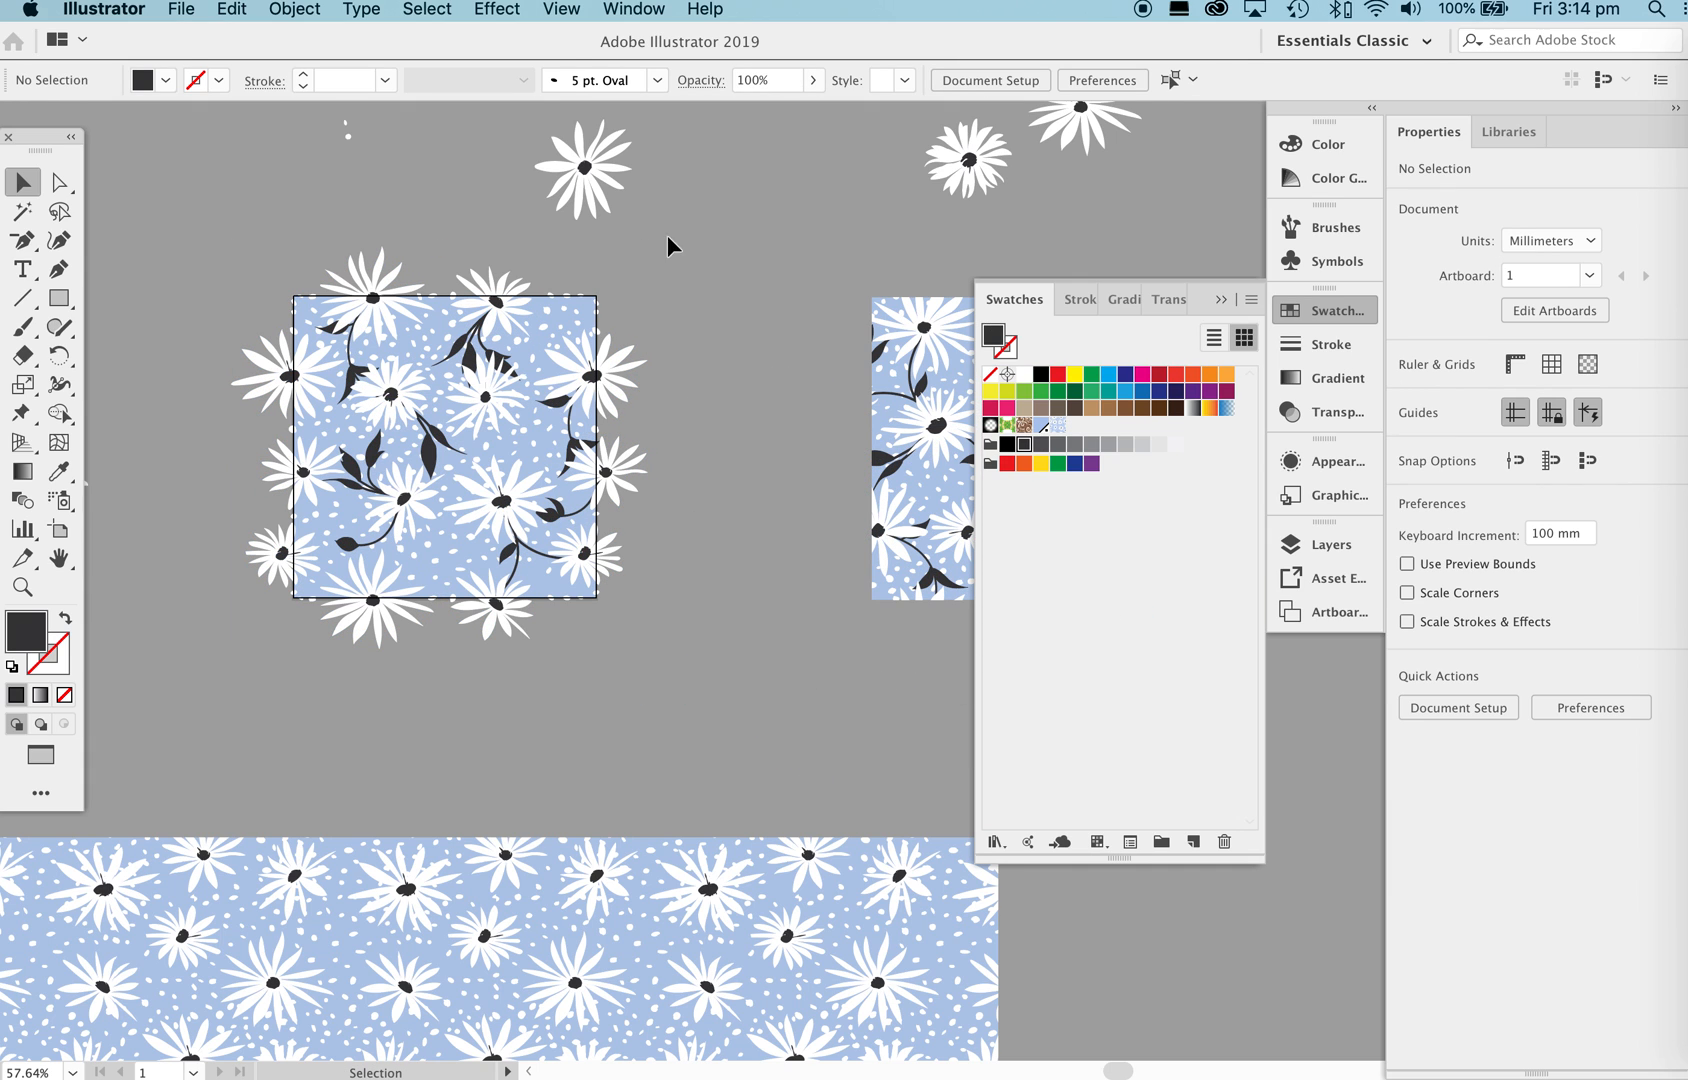
{"action": "left_click", "coordinate": [598, 302]}
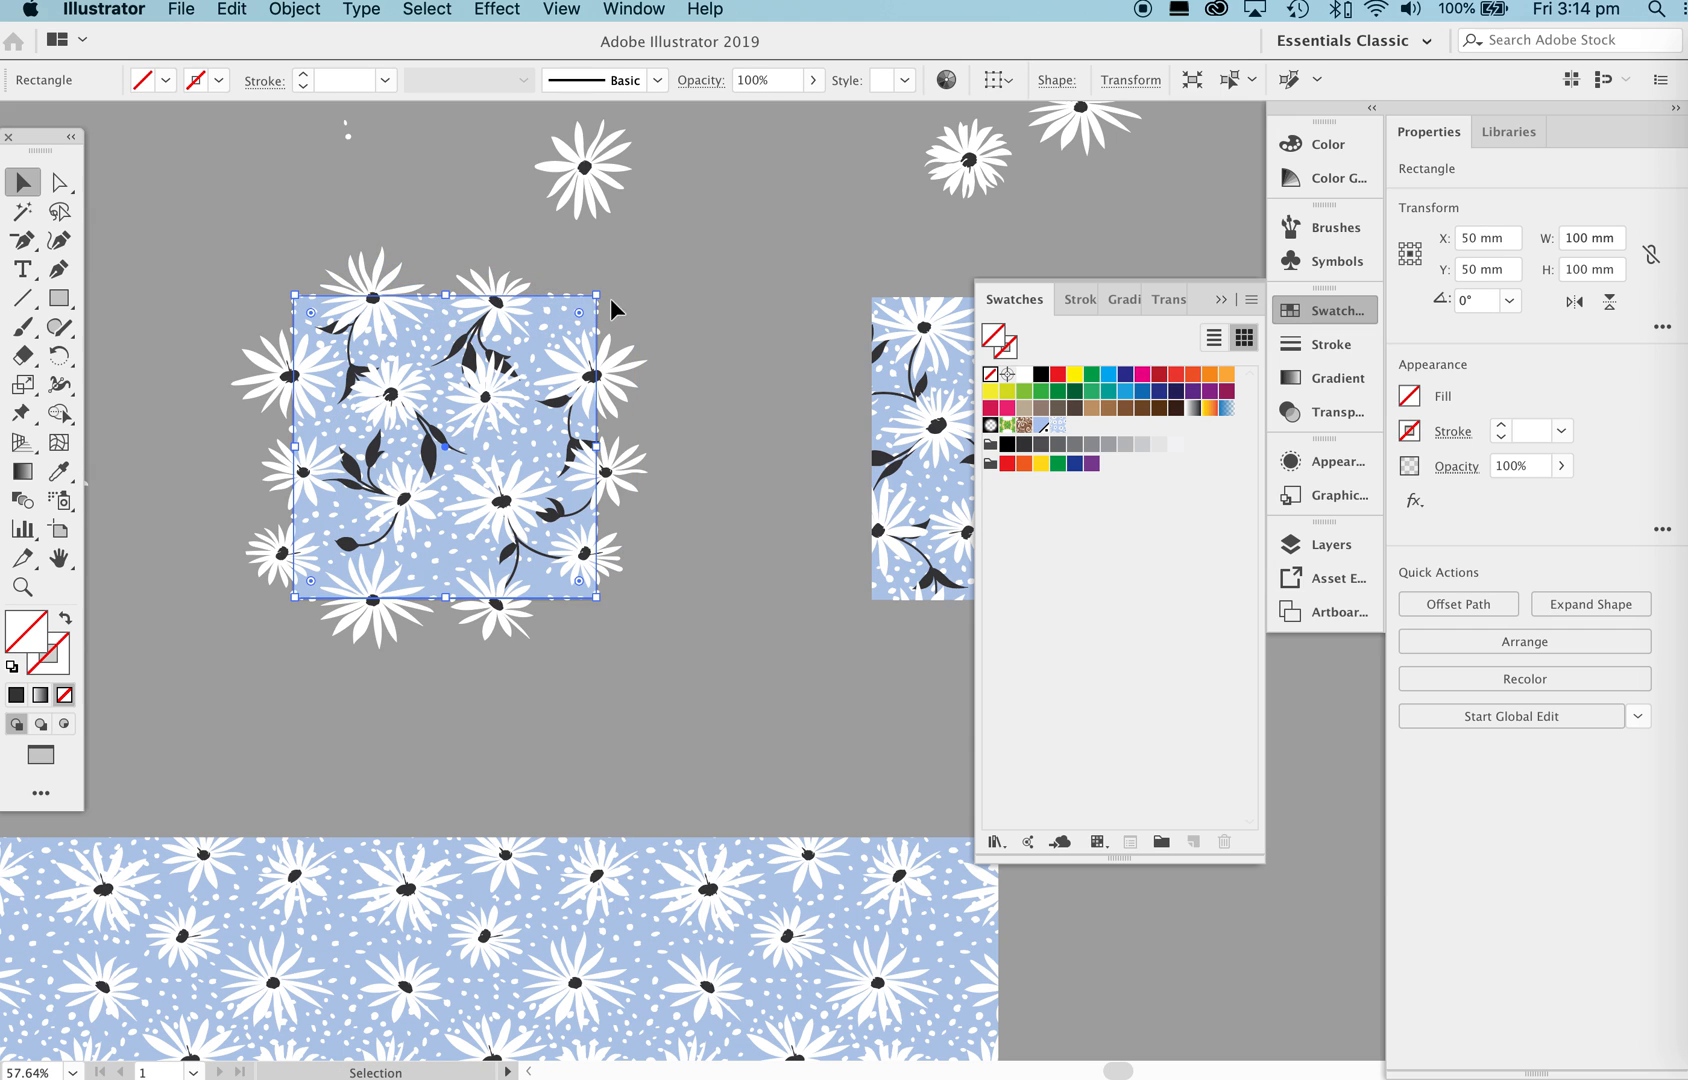
Try shifting the unfilled bounding rectangle away from the tile's edges and undo the move.
{"action": "left_click", "coordinate": [649, 295]}
{"action": "left_click_drag", "start_coordinate": [597, 301], "coordinate": [642, 286]}
{"action": "key", "text": "super+z"}
{"action": "key", "text": "super+space"}
{"action": "left_click_drag", "start_coordinate": [384, 296], "coordinate": [591, 294]}
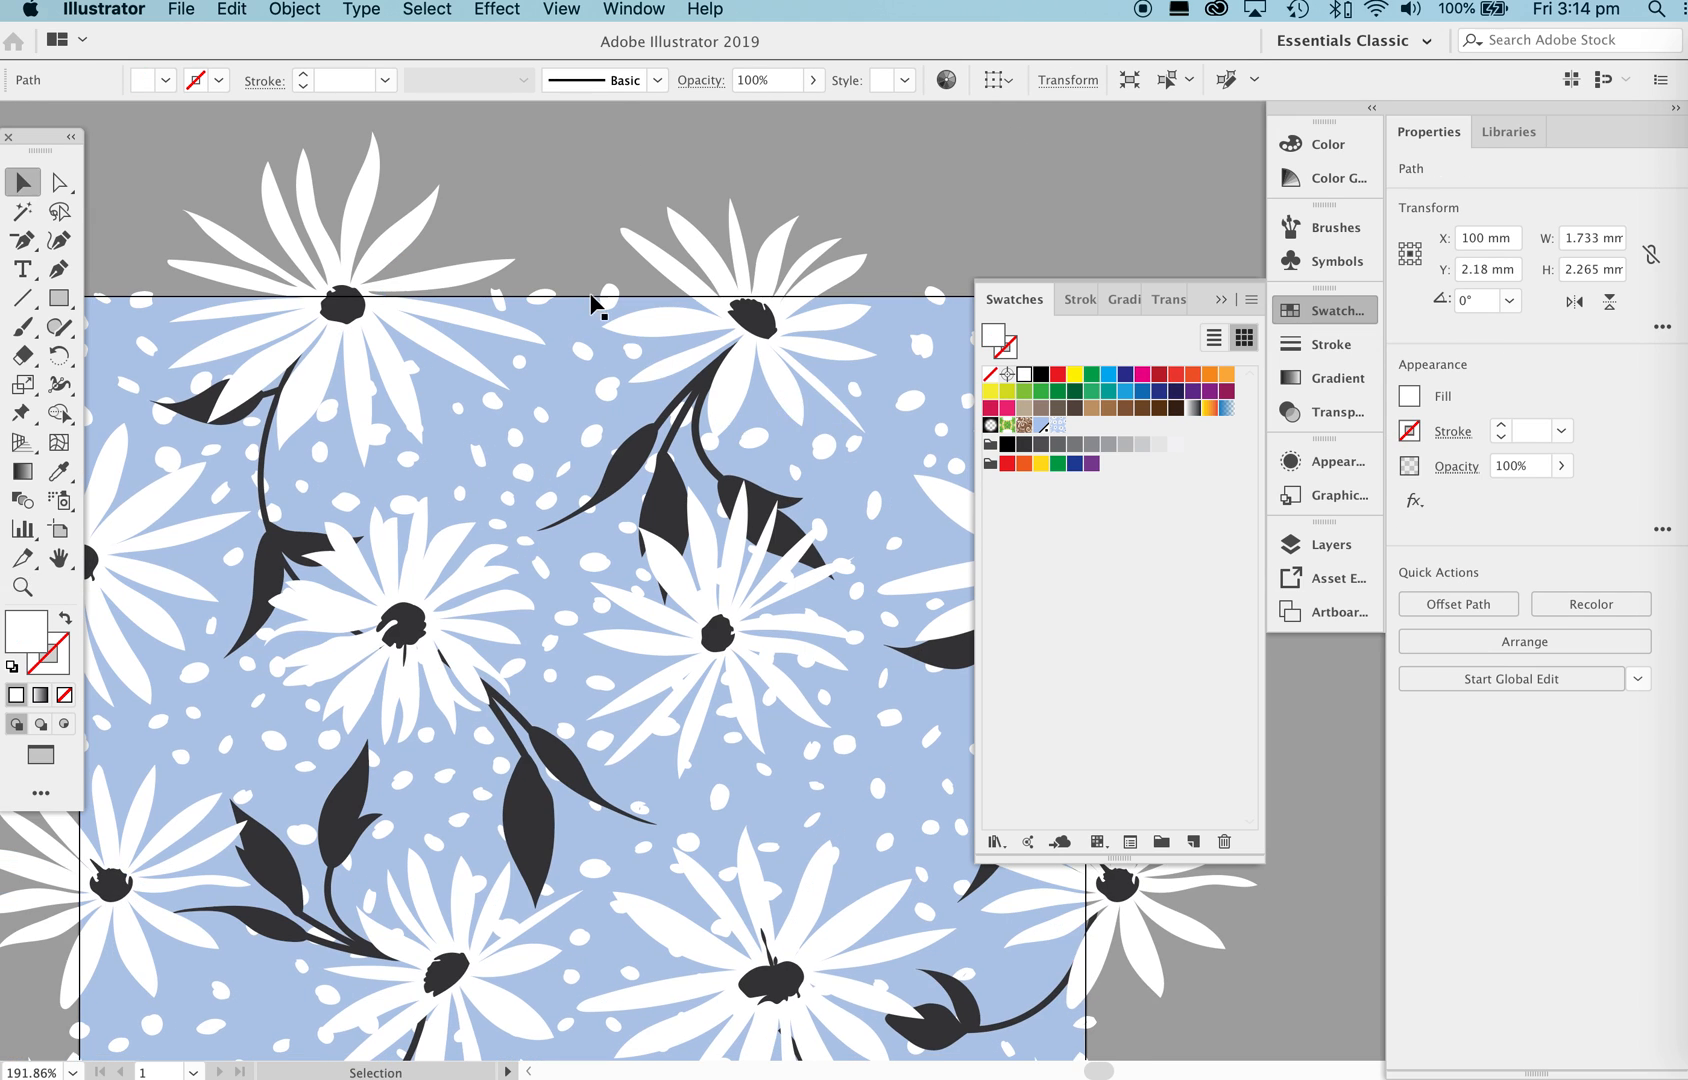
{"action": "left_click", "coordinate": [582, 300]}
{"action": "left_click_drag", "start_coordinate": [339, 335], "coordinate": [554, 323]}
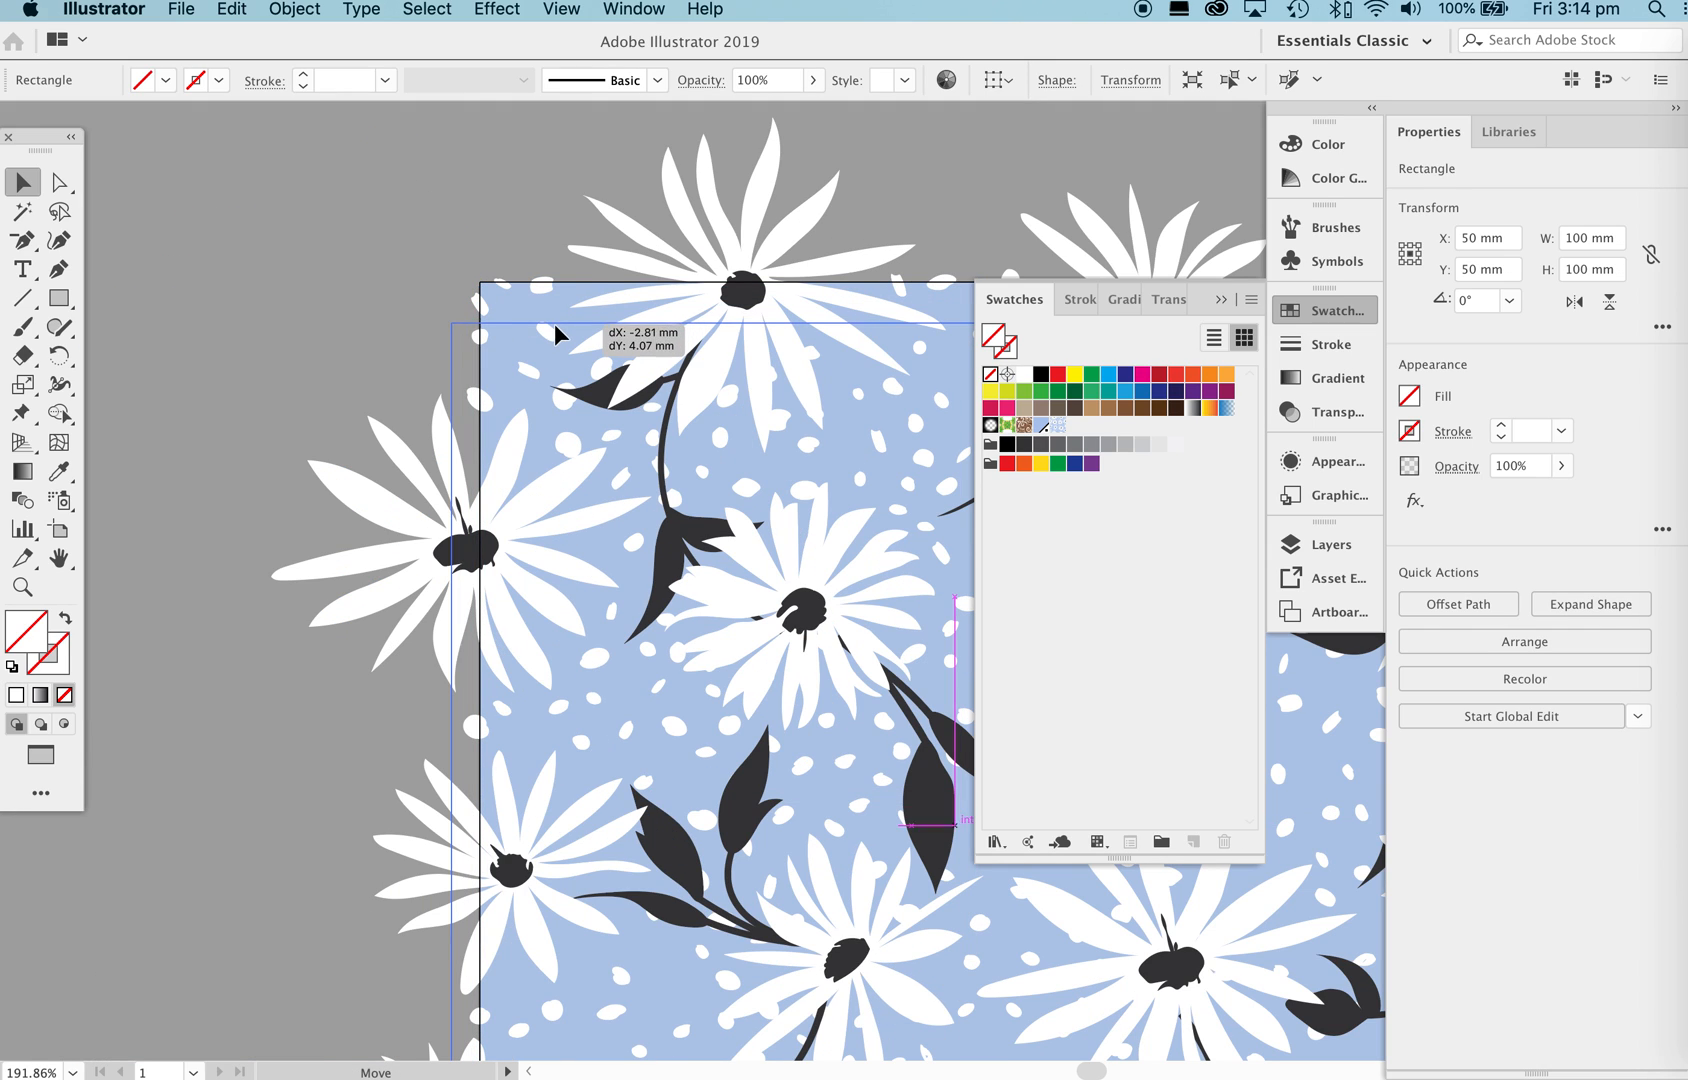
{"action": "key", "text": "super"}
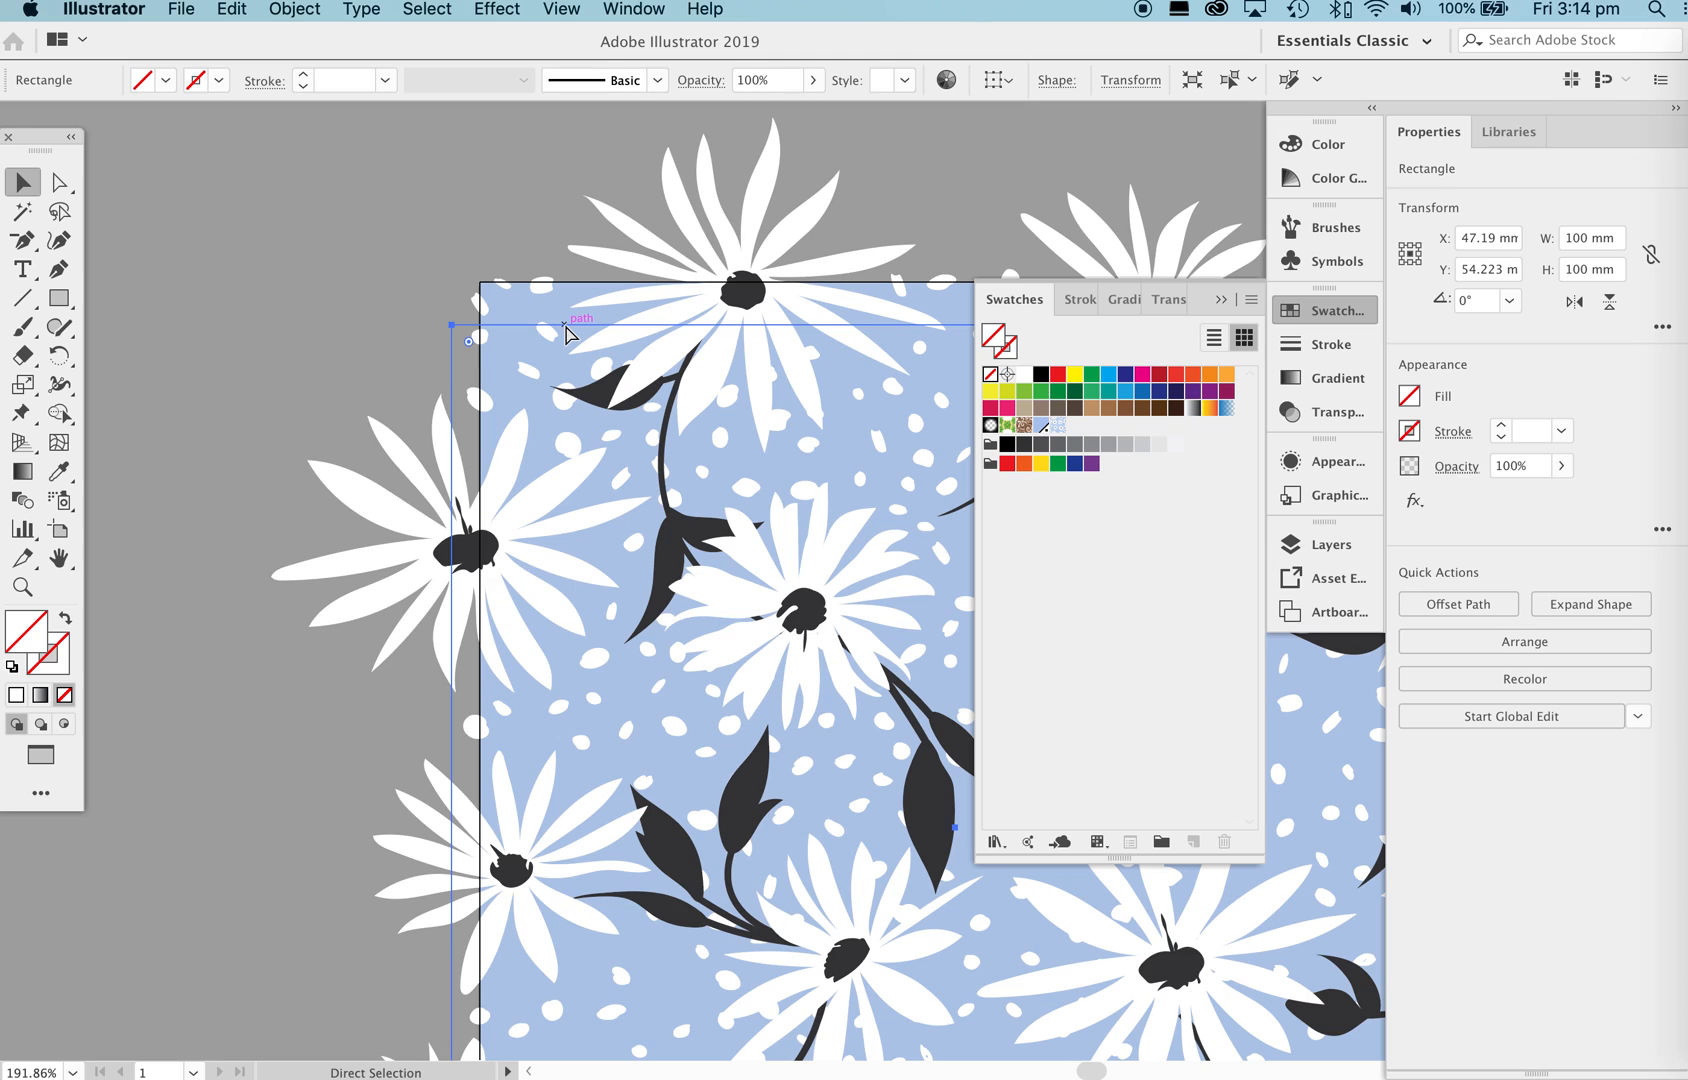
{"action": "key", "text": "super+z"}
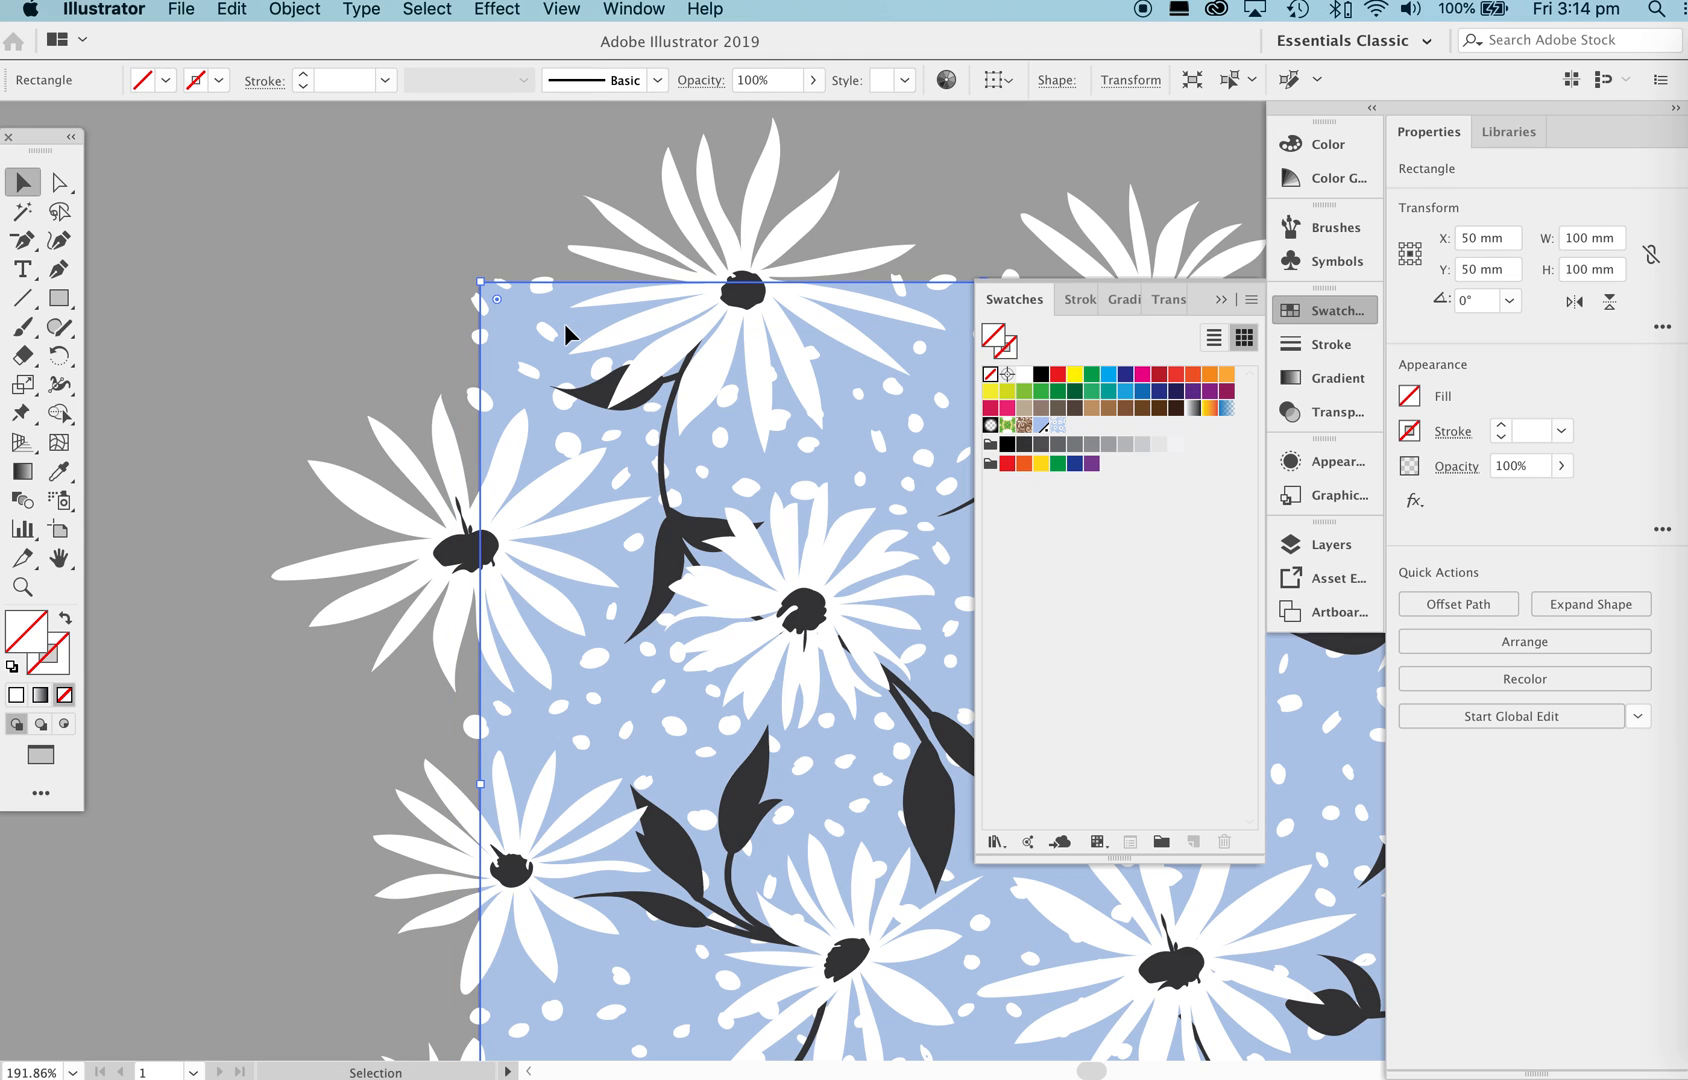
Send the unfilled 100 × 100 mm bounding rectangle behind all of the tile's artwork.
{"action": "right_click", "coordinate": [580, 315]}
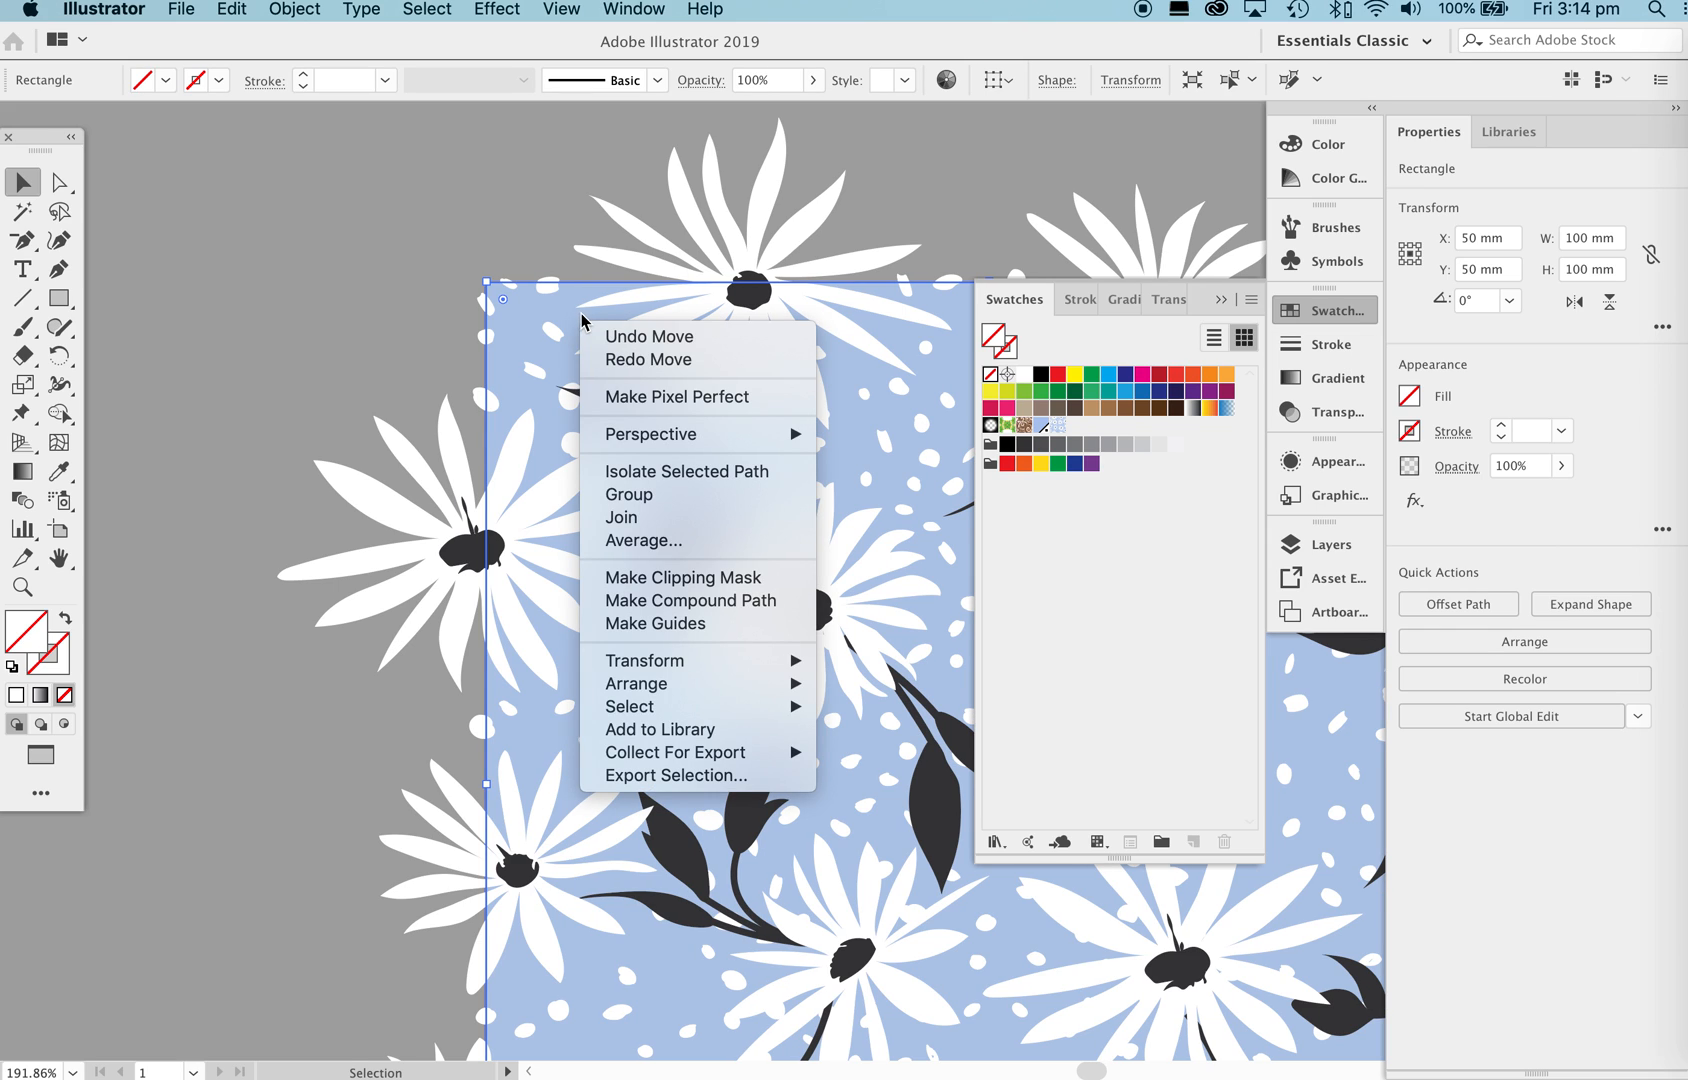
{"action": "mouse_move", "coordinate": [622, 662]}
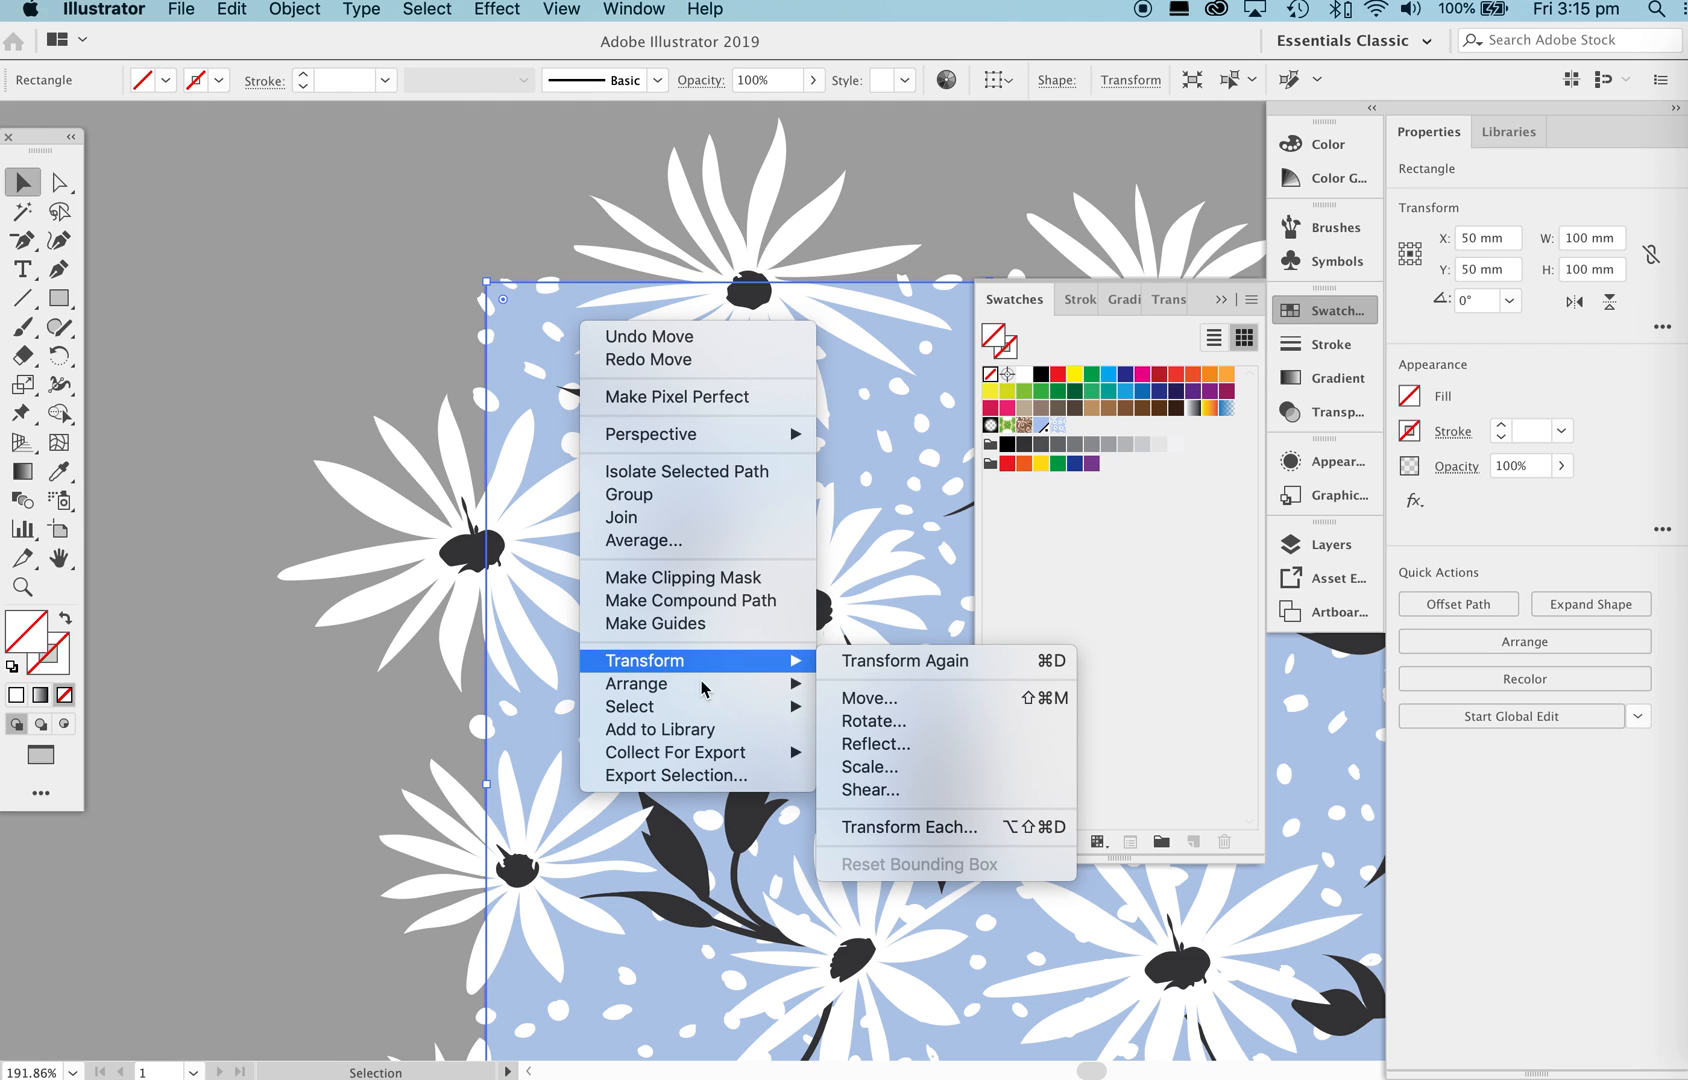
{"action": "mouse_move", "coordinate": [680, 683]}
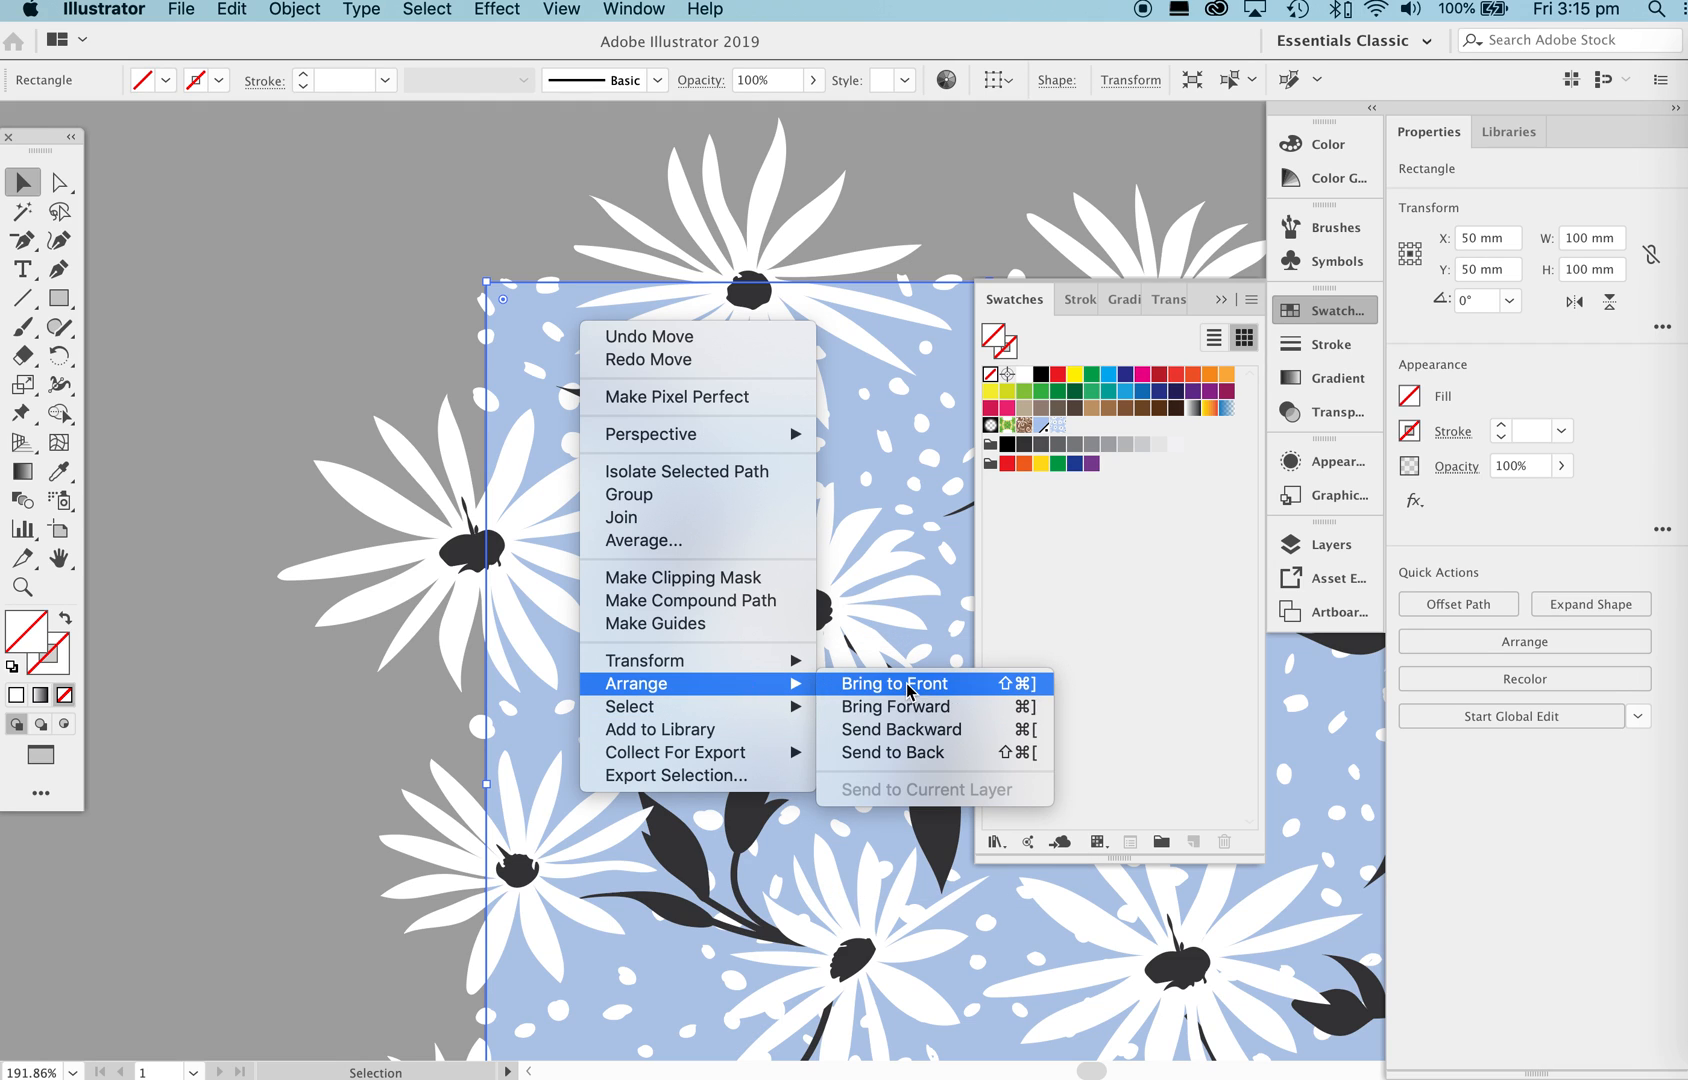
{"action": "left_click", "coordinate": [906, 752]}
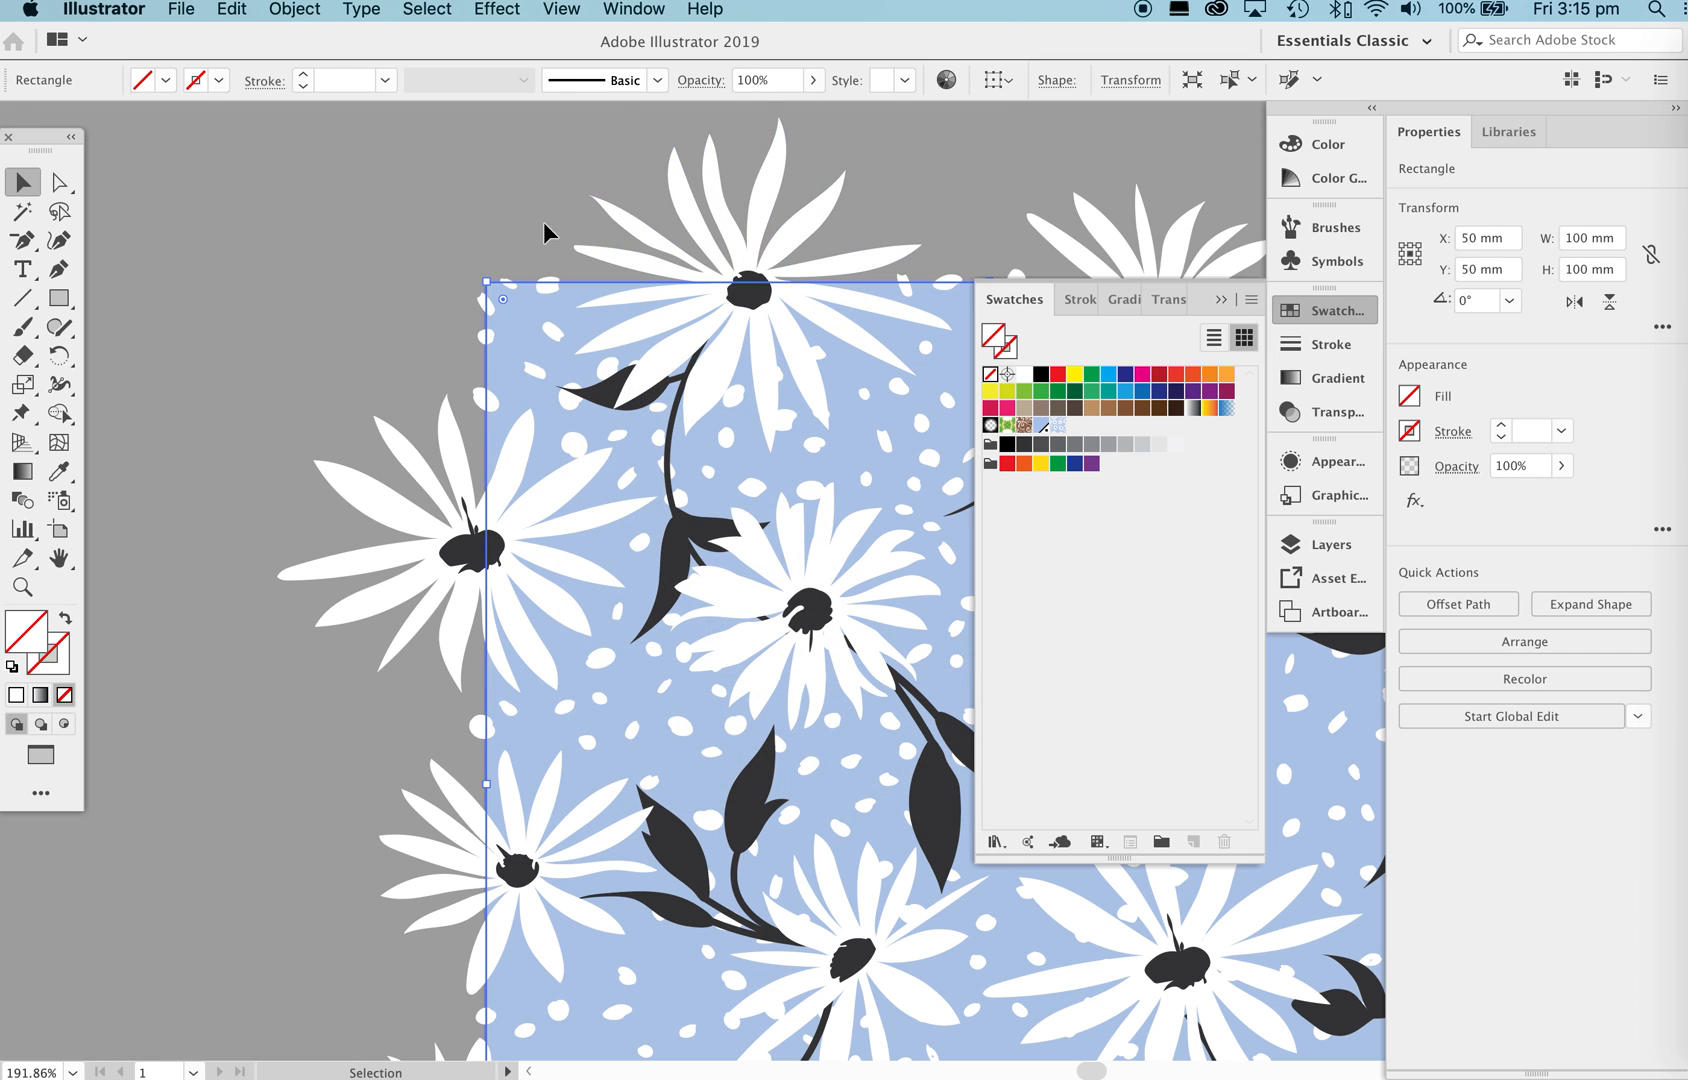
{"action": "left_click", "coordinate": [501, 222]}
Select the central tile's artwork, including the overlapping edge daisies, and add it to the swatches as a new pattern.
{"action": "key", "text": "z"}
{"action": "left_click_drag", "start_coordinate": [806, 397], "coordinate": [428, 705]}
{"action": "left_click_drag", "start_coordinate": [782, 634], "coordinate": [309, 628]}
{"action": "key", "text": "v"}
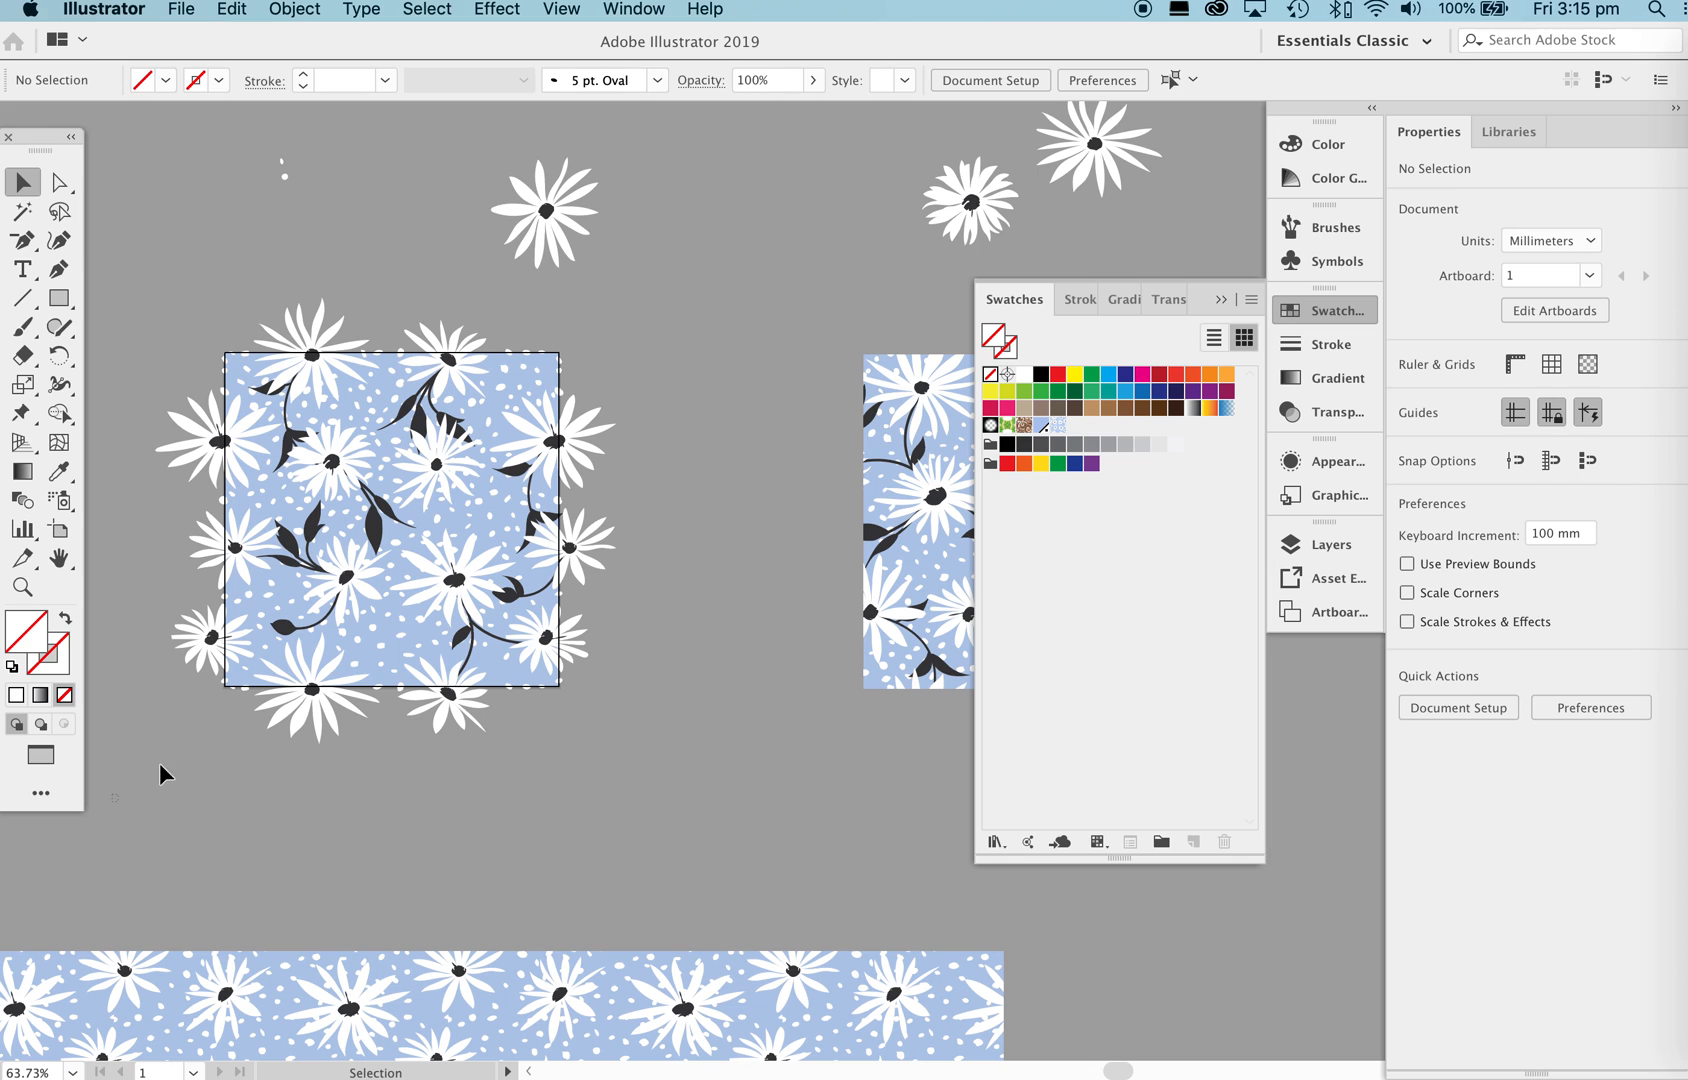
{"action": "left_click_drag", "start_coordinate": [699, 291], "coordinate": [702, 287]}
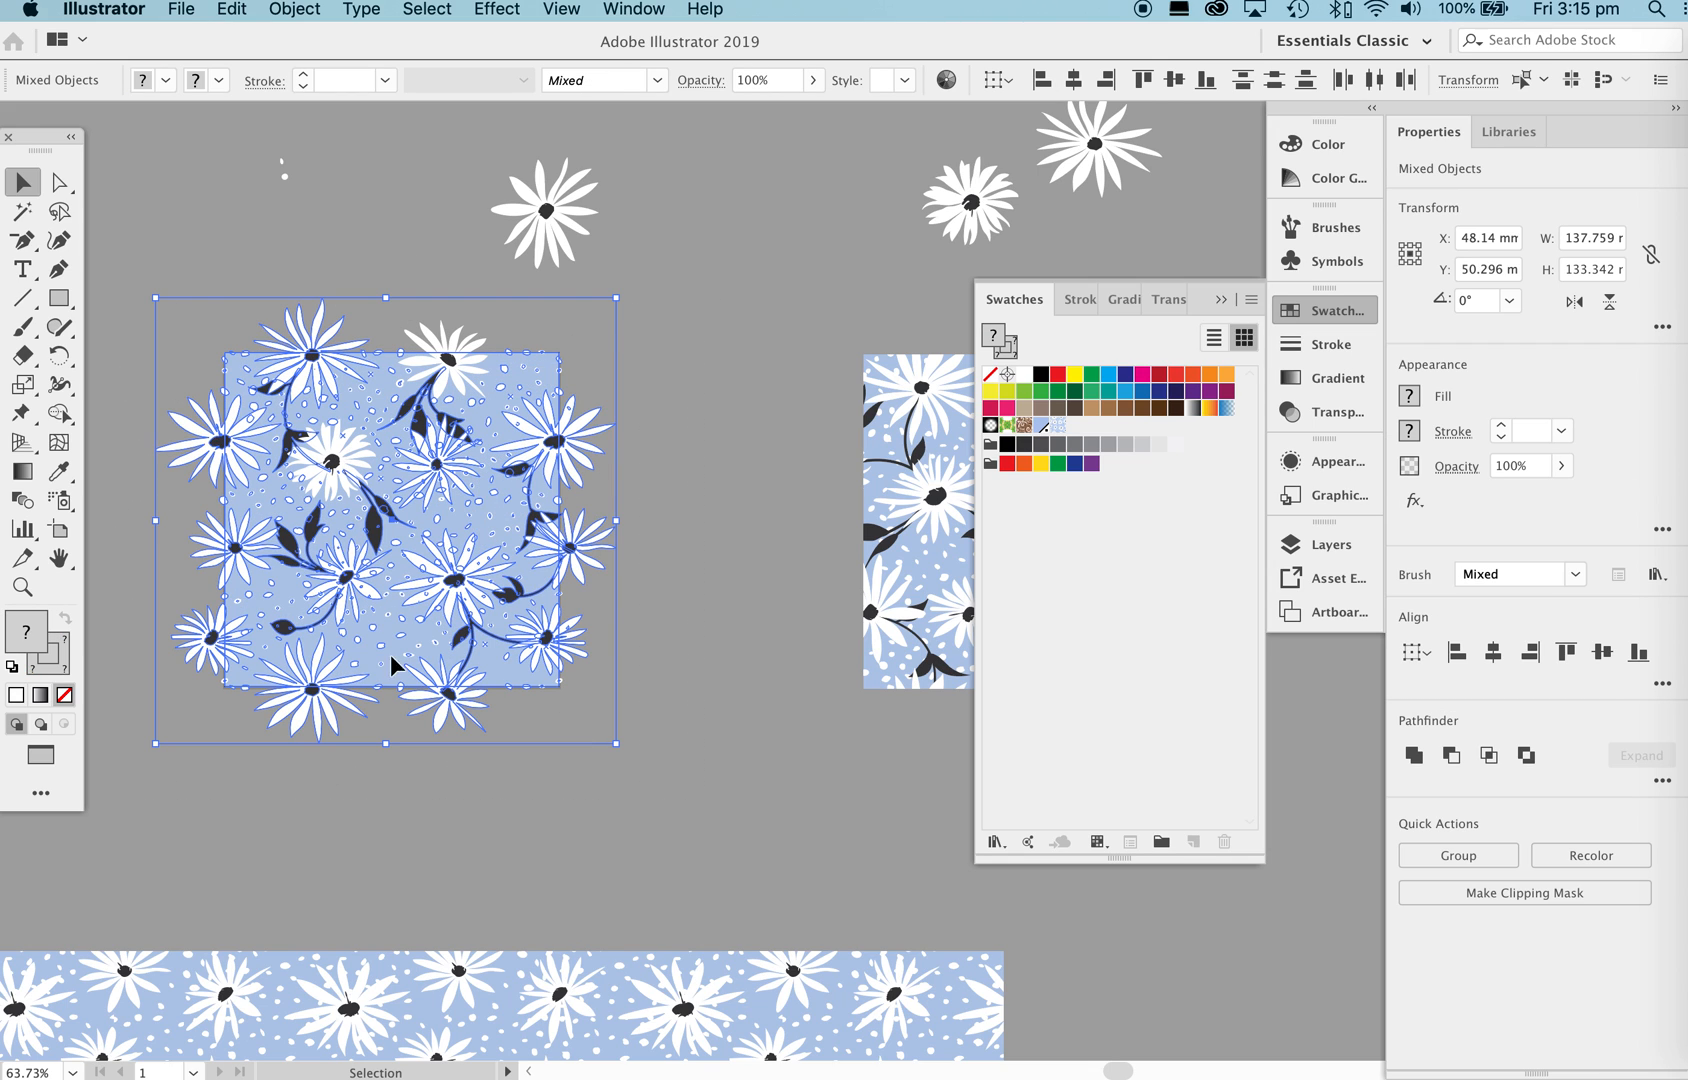
{"action": "left_click_drag", "start_coordinate": [318, 352], "coordinate": [1141, 588]}
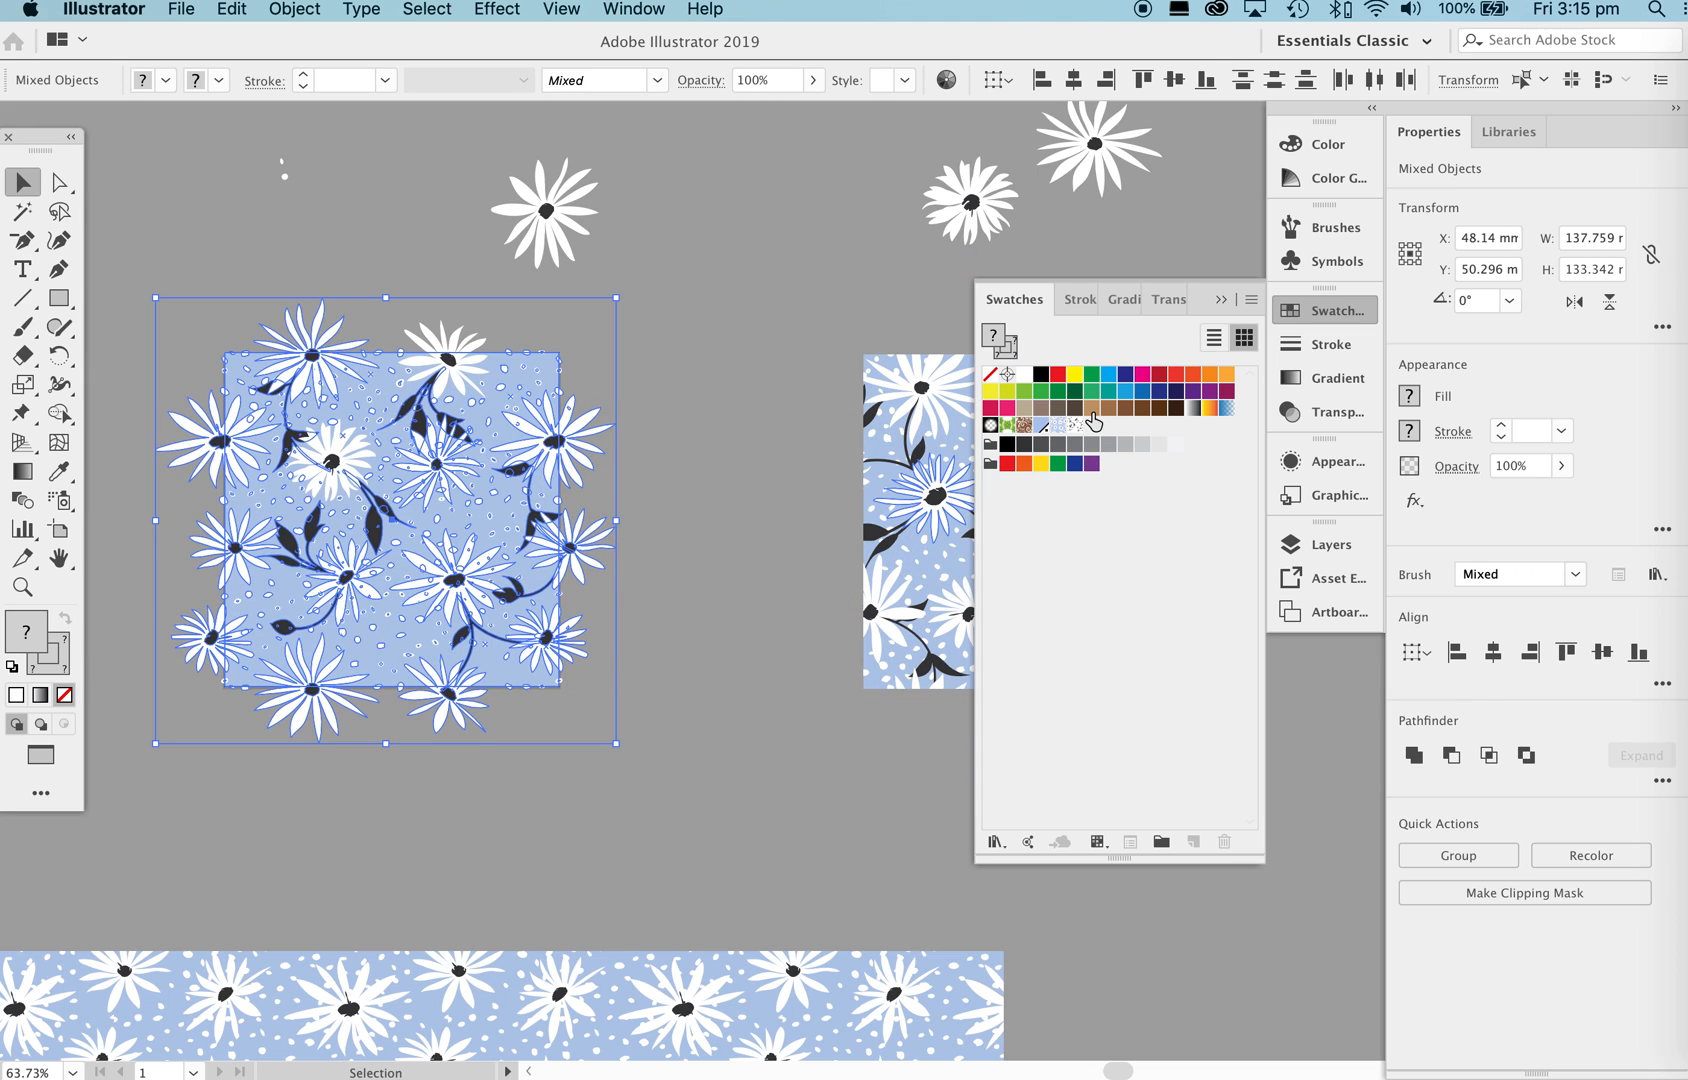
Try filling the large patterned rectangle below the tiles with New Pattern Swatch 7, and undo the fill change.
{"action": "left_click", "coordinate": [718, 1015]}
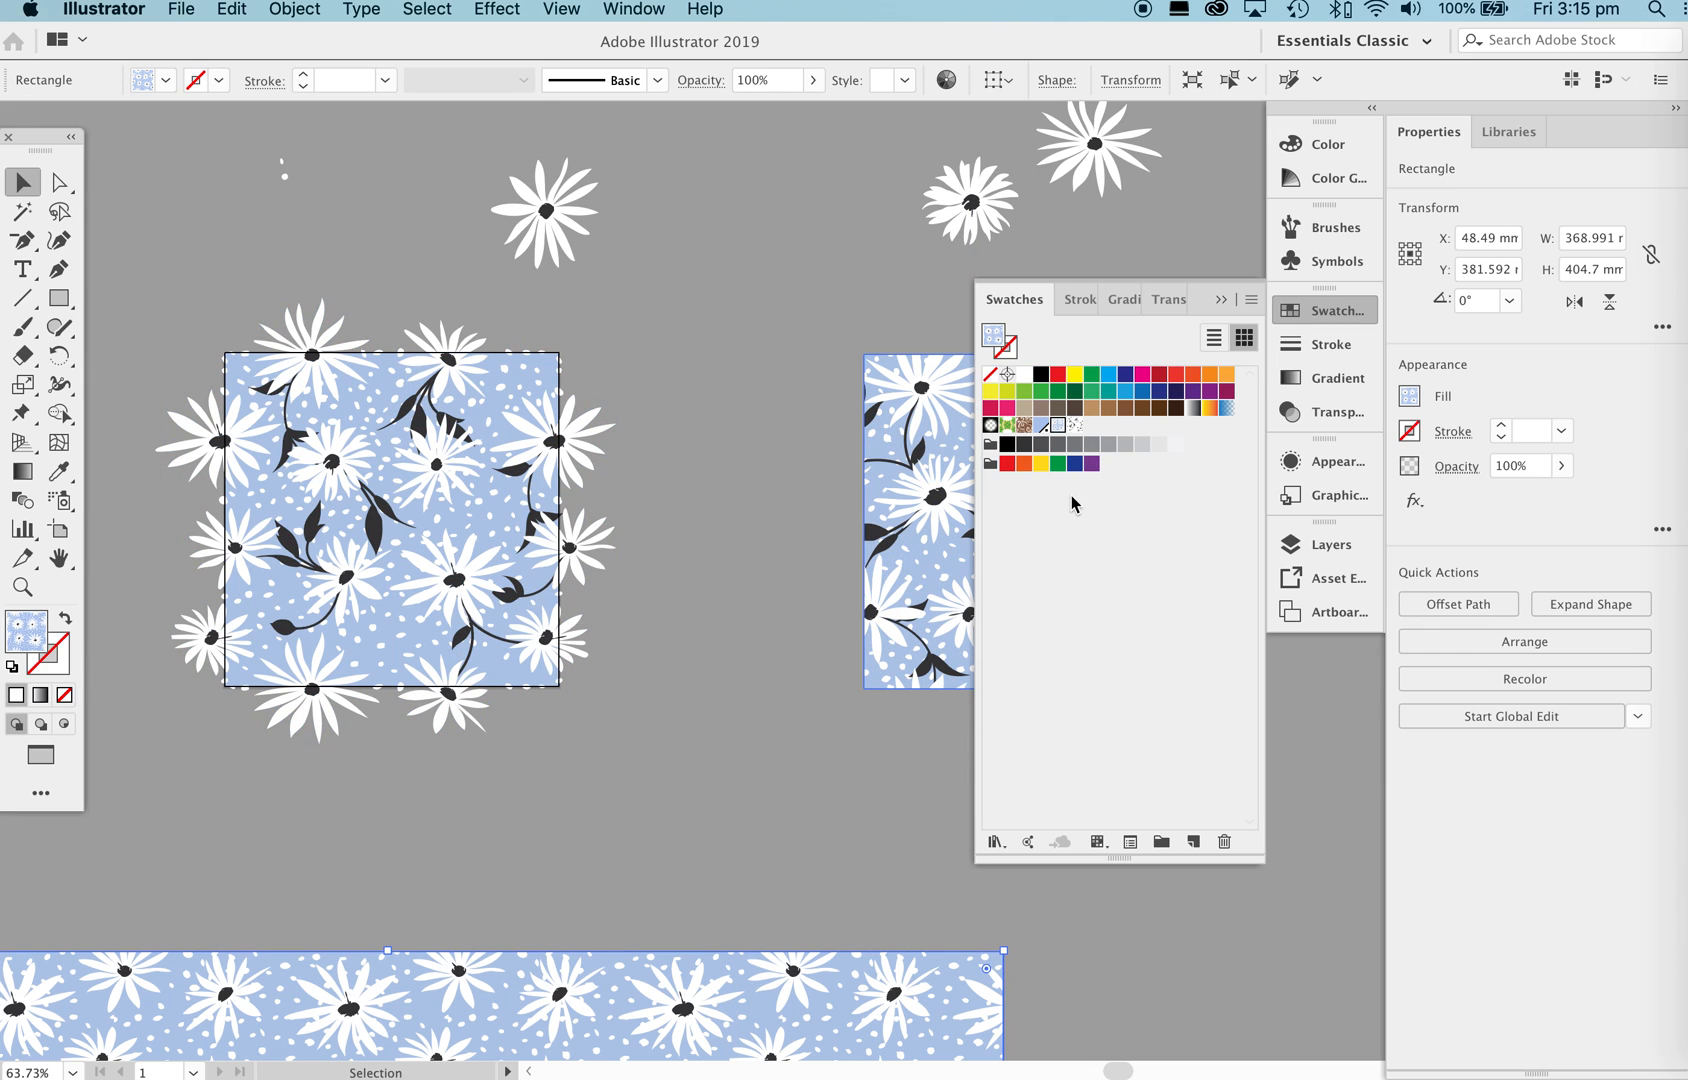
{"action": "left_click", "coordinate": [1075, 426]}
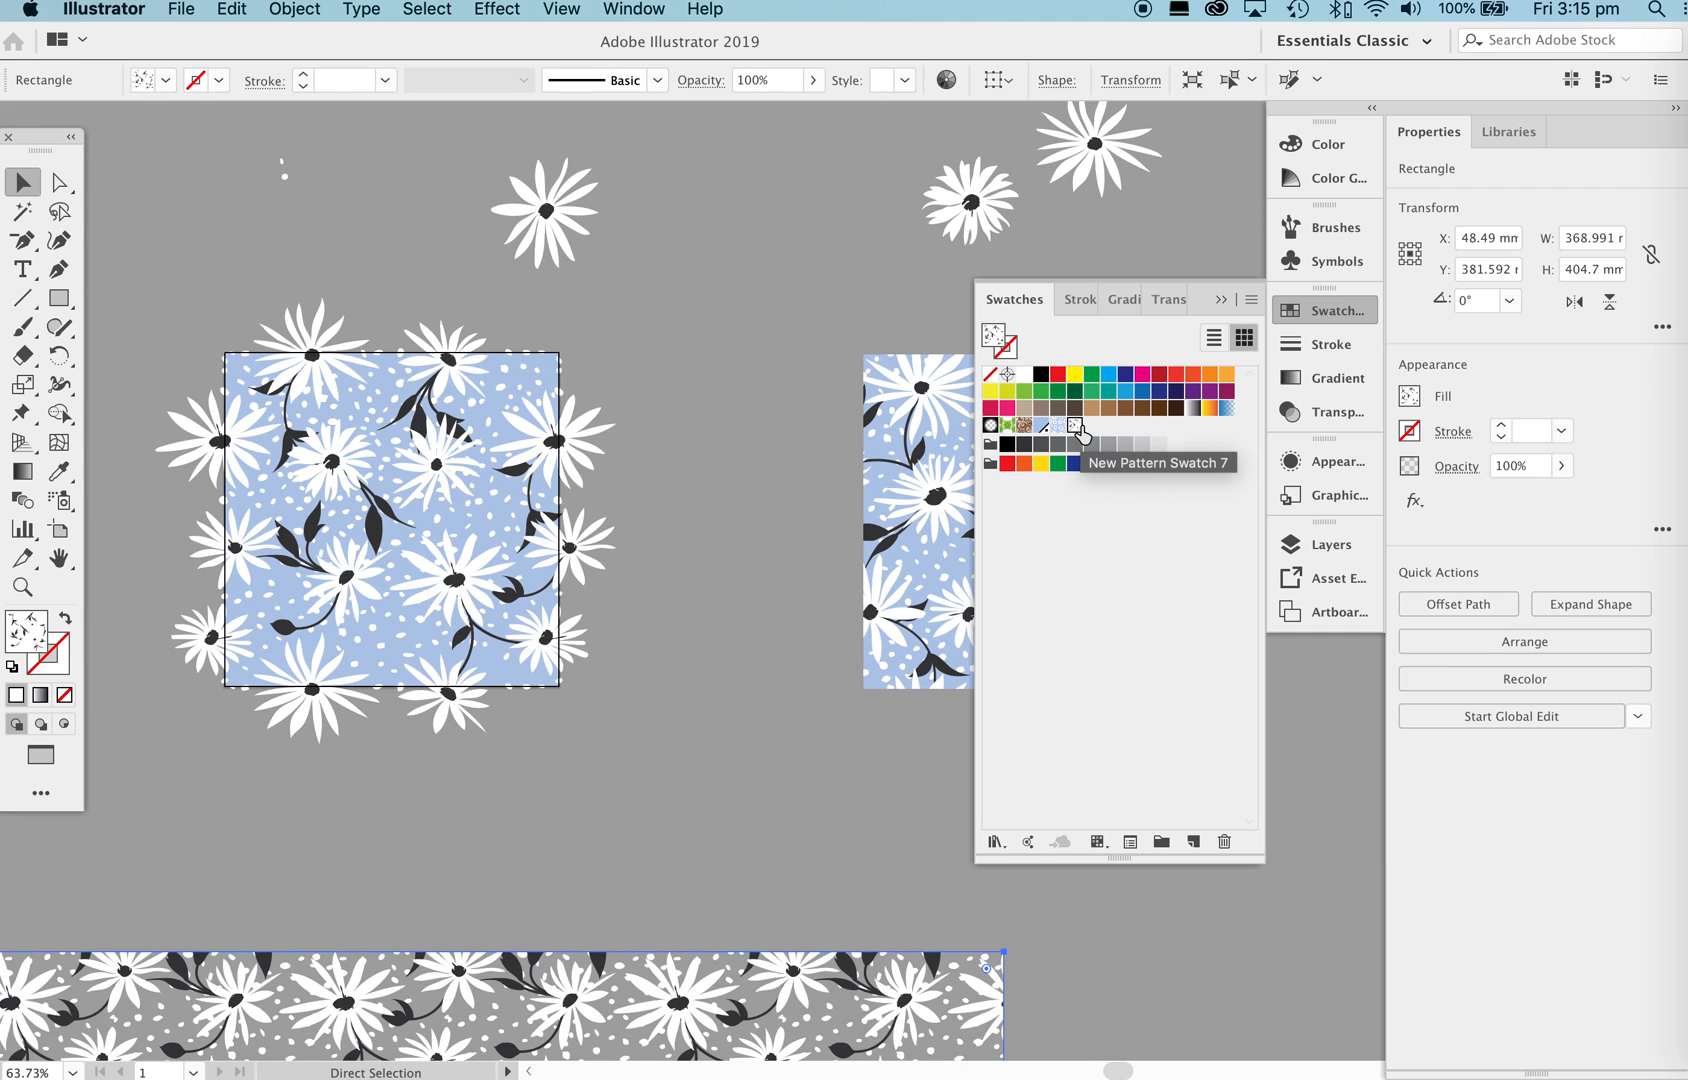
{"action": "key", "text": "super+z"}
{"action": "left_click", "coordinate": [655, 510]}
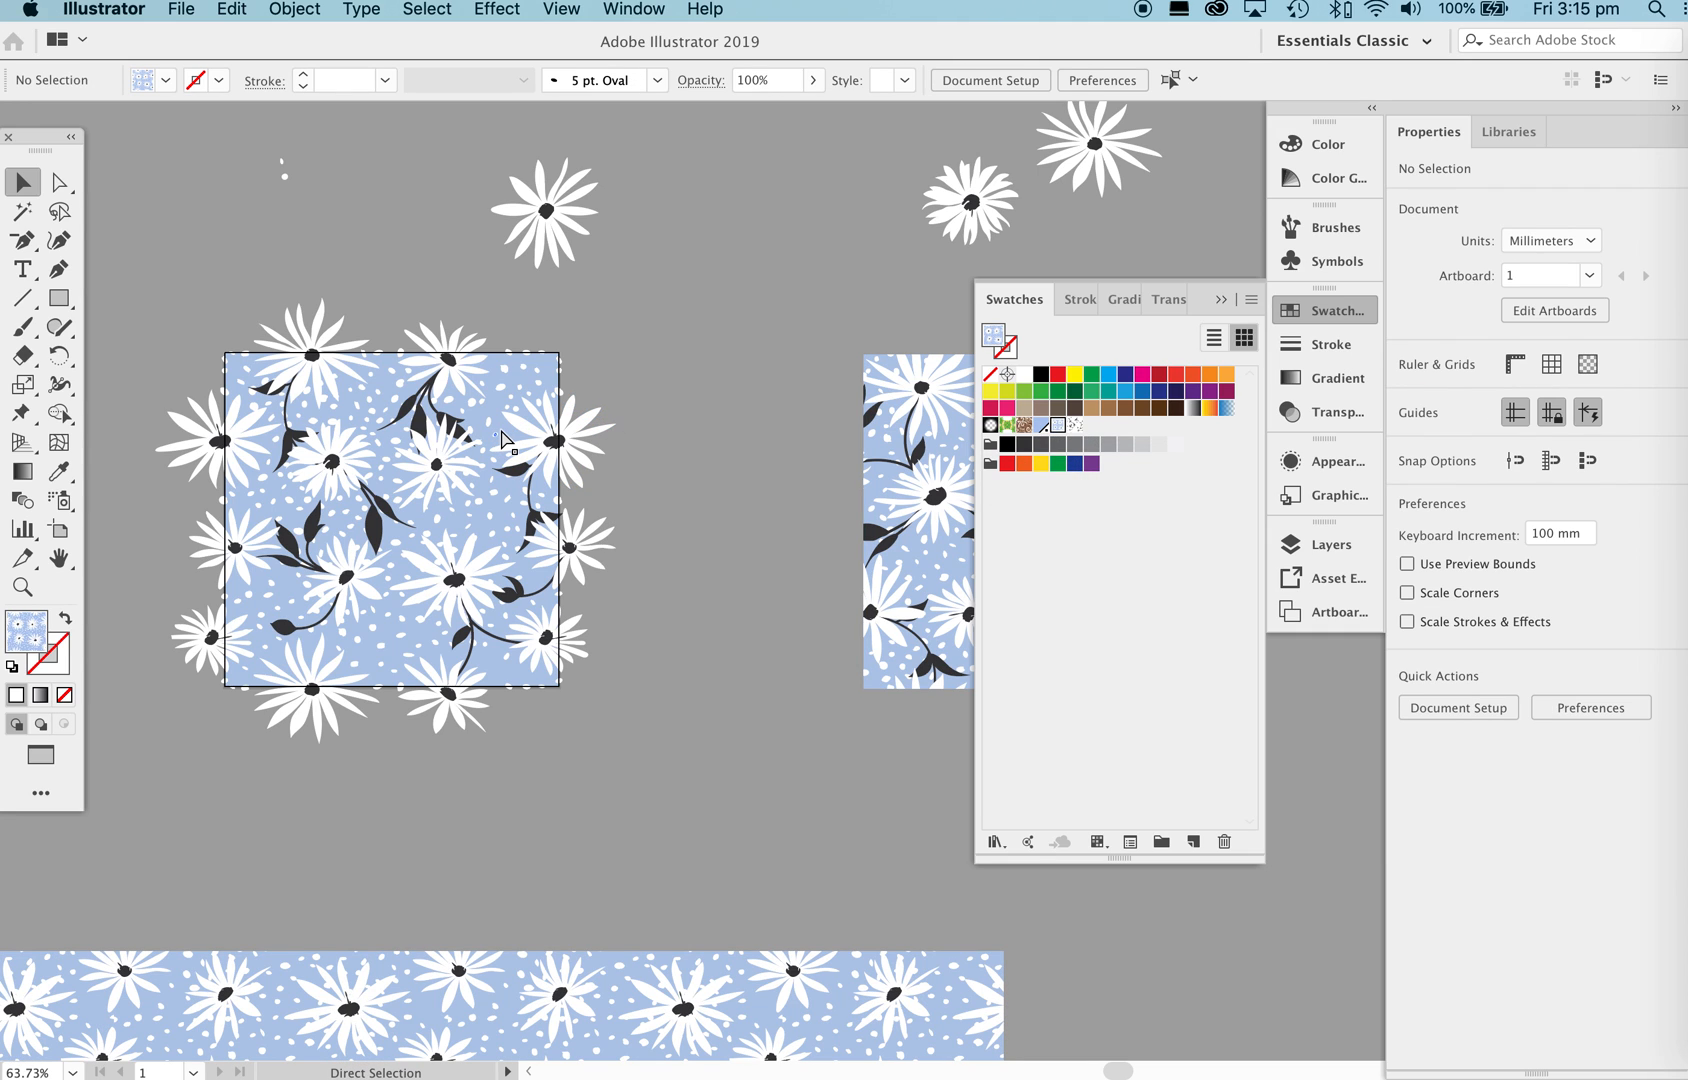
Try shifting the tile's blue background and unfilled bounding rectangle downward from the upper edge, and undo both moves.
{"action": "left_click", "coordinate": [505, 440]}
{"action": "left_click", "coordinate": [666, 362]}
{"action": "key", "text": "z"}
{"action": "left_click_drag", "start_coordinate": [330, 346], "coordinate": [848, 436]}
{"action": "key", "text": "c"}
{"action": "key", "text": "v"}
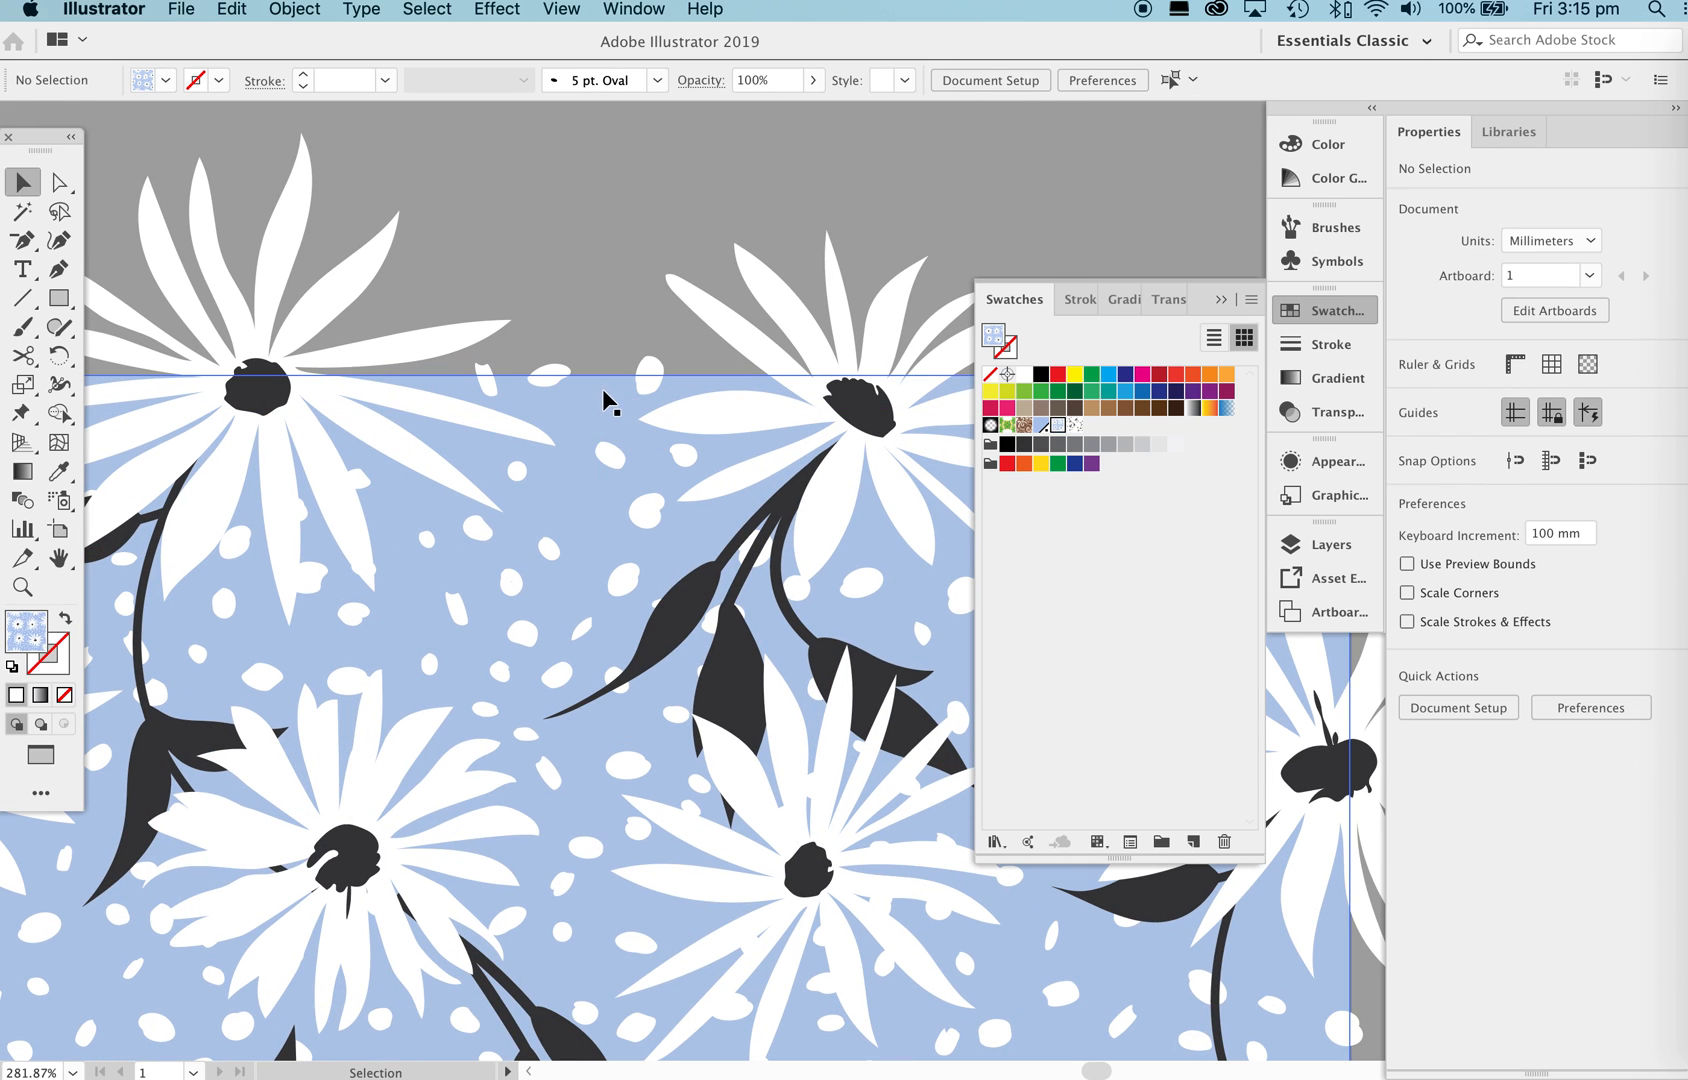
{"action": "left_click_drag", "start_coordinate": [612, 395], "coordinate": [613, 406]}
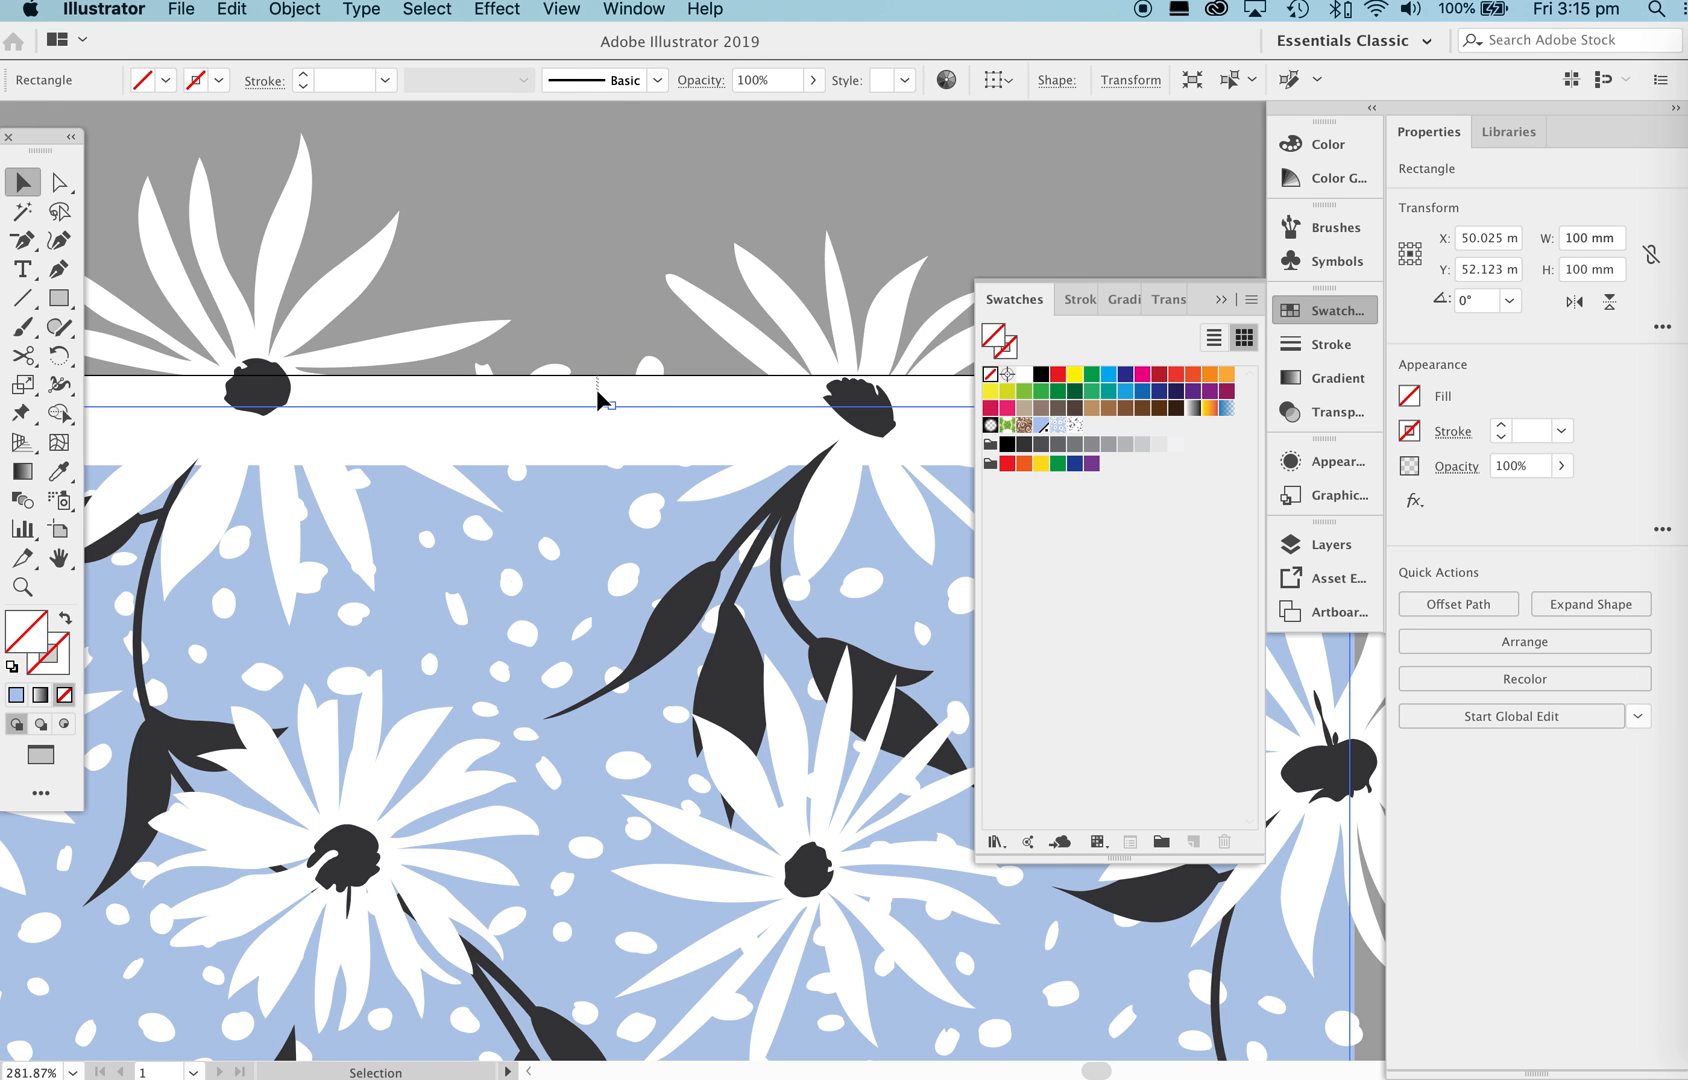
{"action": "key", "text": "super+z"}
{"action": "key", "text": "super+z"}
Select the complete central tile with its blue background and bounding rectangle, and save it as another pattern swatch.
{"action": "key", "text": "super+space"}
{"action": "left_click_drag", "start_coordinate": [722, 300], "coordinate": [316, 693]}
{"action": "left_click_drag", "start_coordinate": [683, 640], "coordinate": [484, 650]}
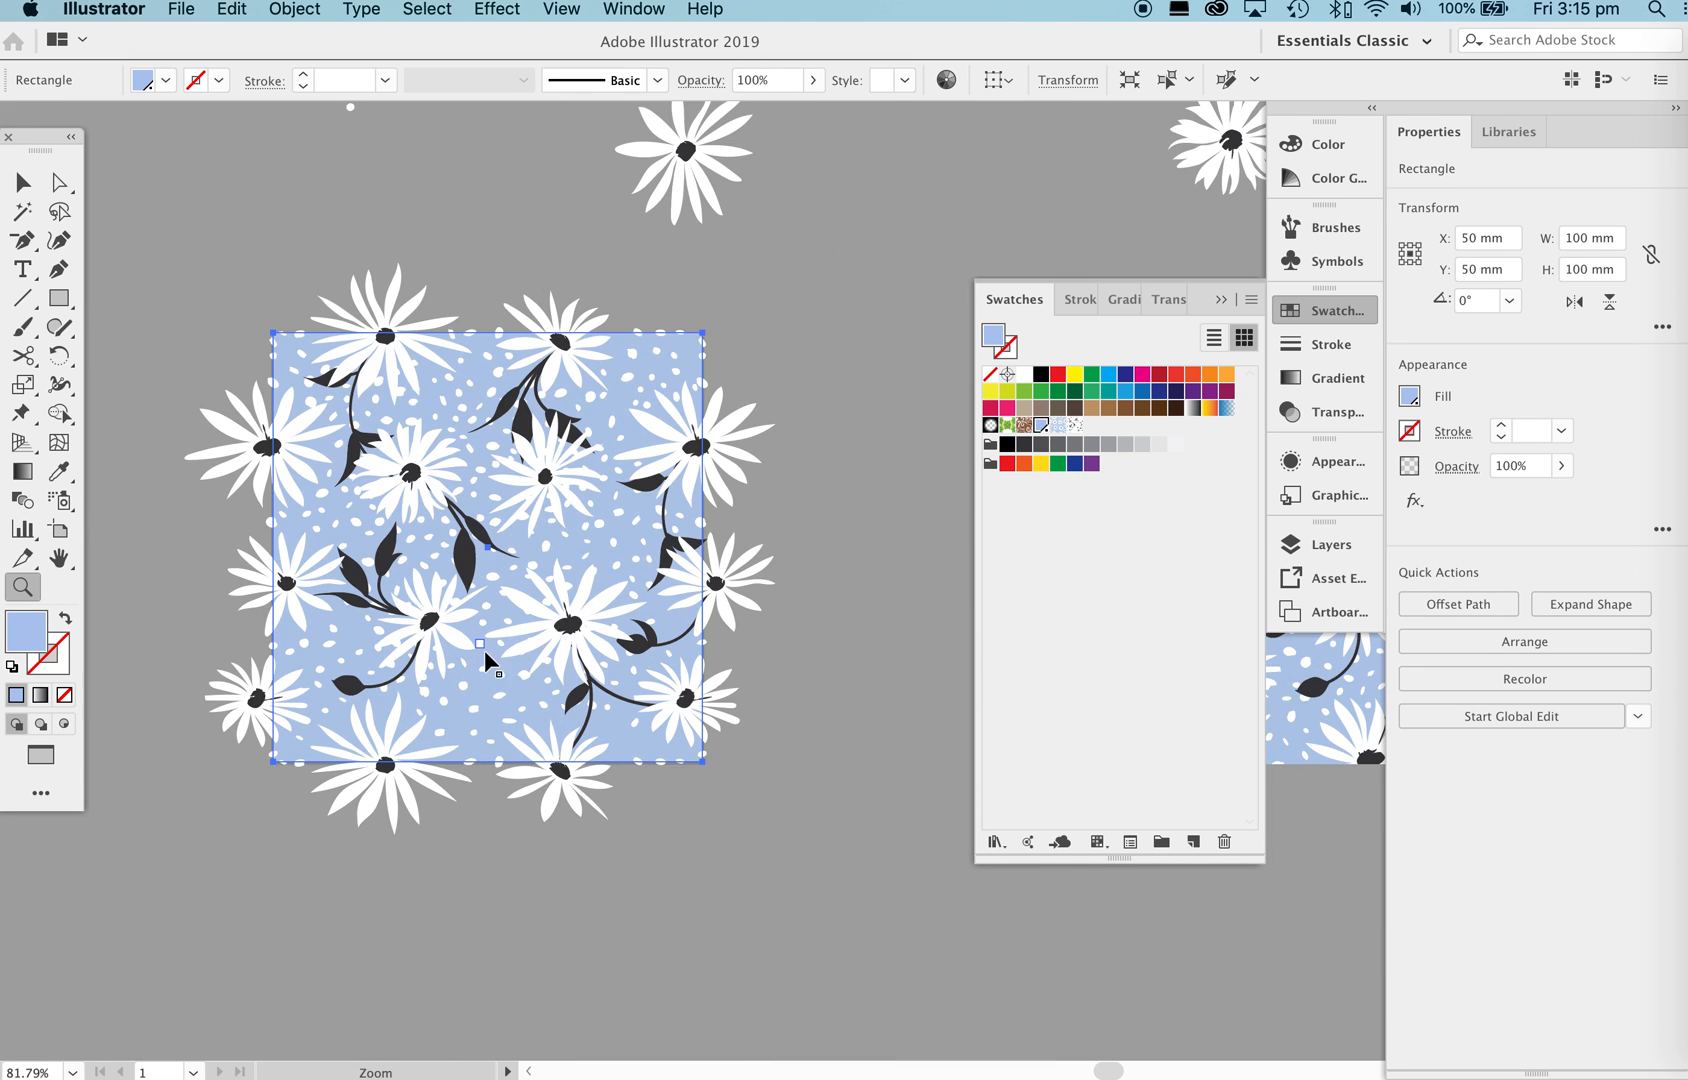
{"action": "left_click", "coordinate": [723, 816]}
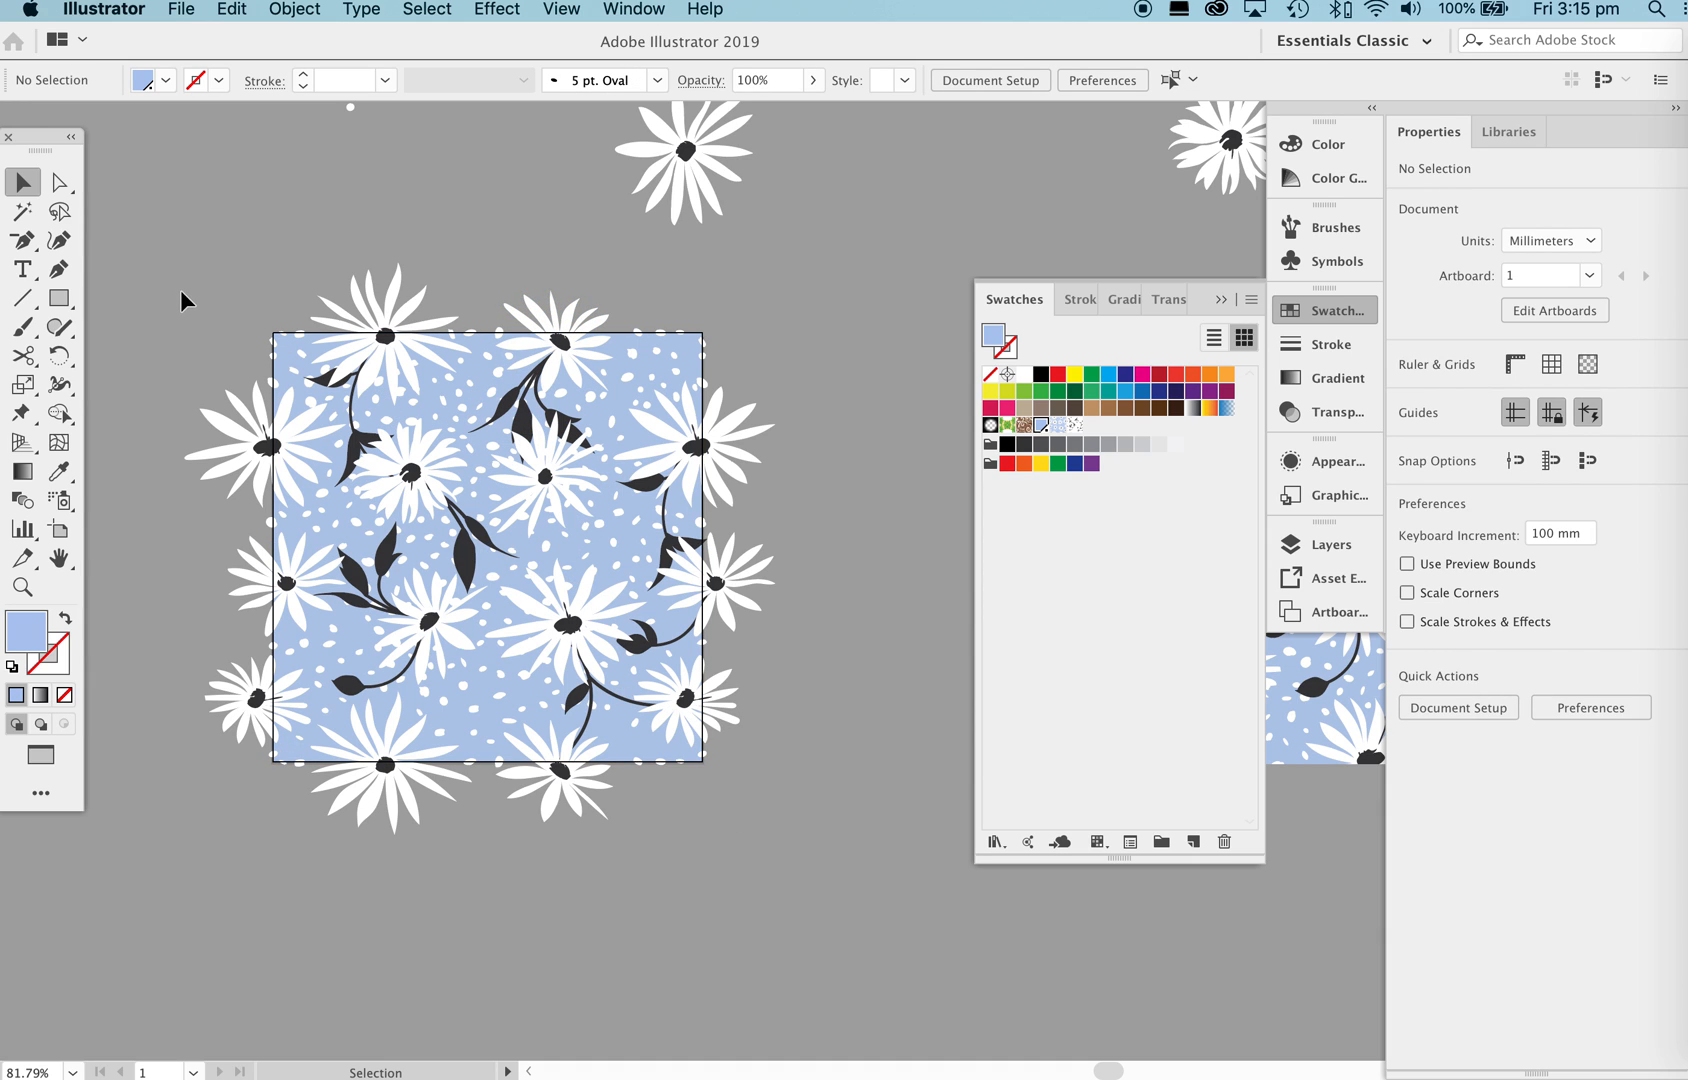
{"action": "key", "text": "super+a"}
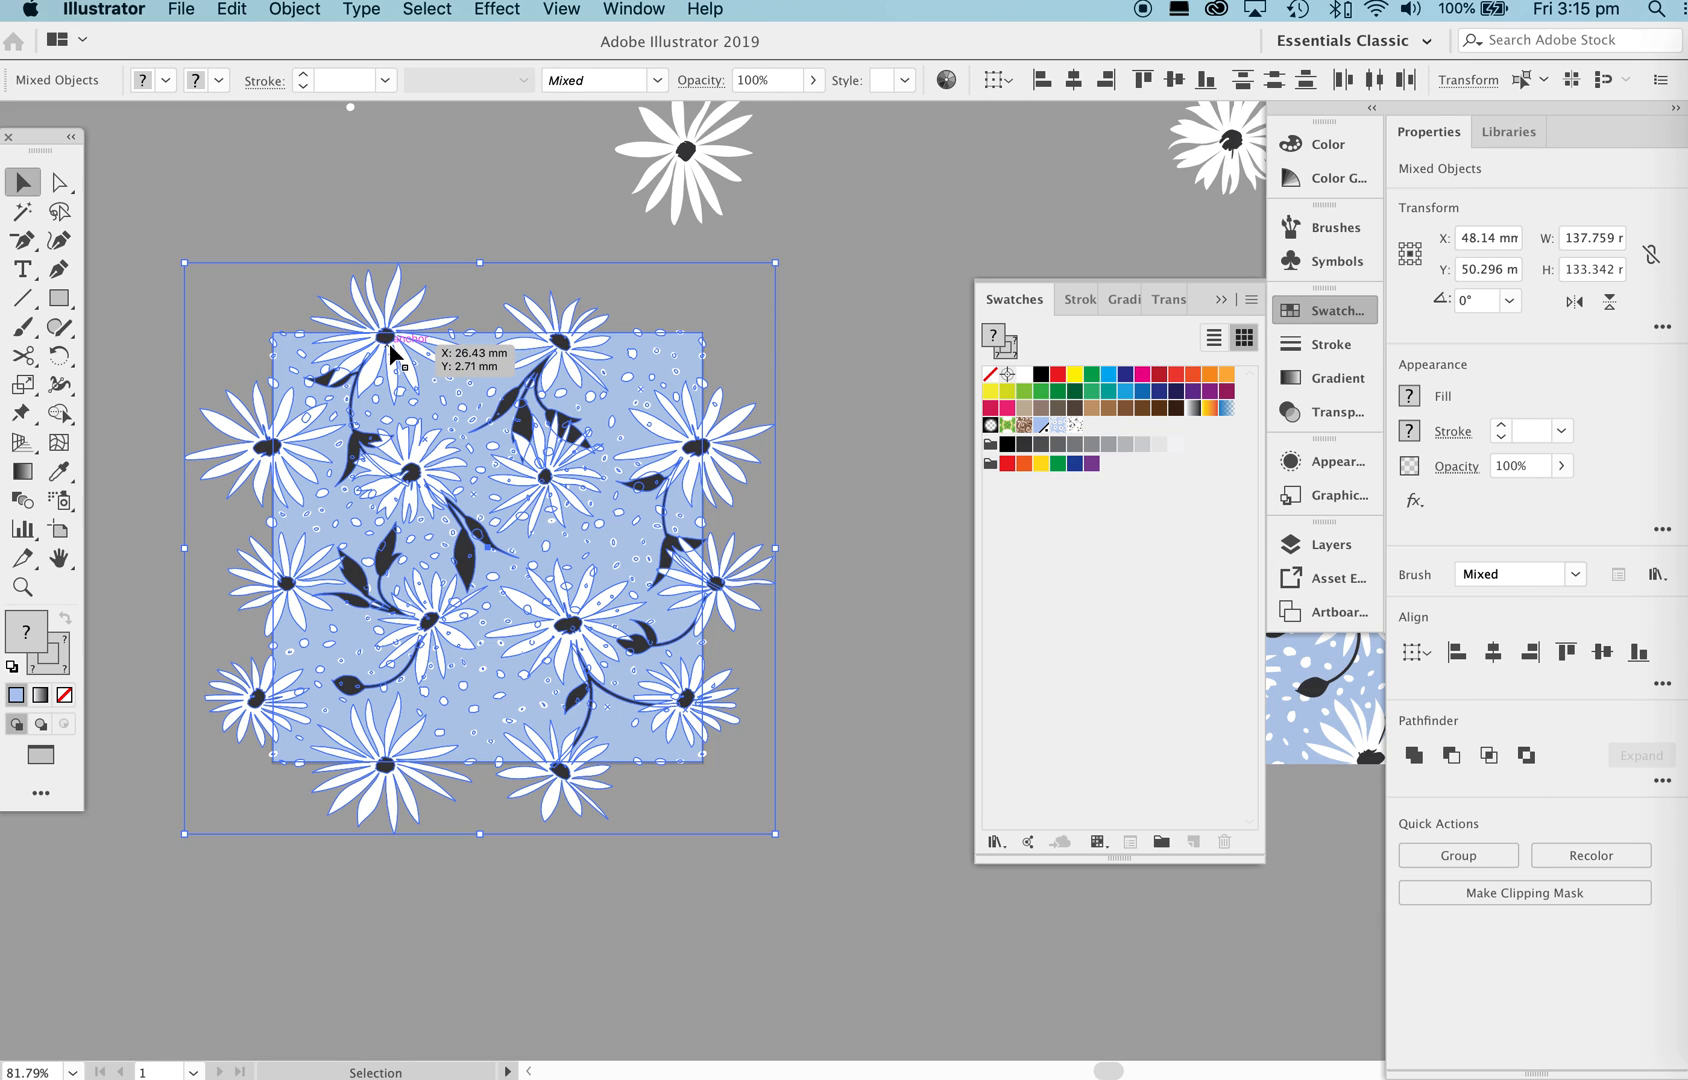
{"action": "left_click_drag", "start_coordinate": [388, 344], "coordinate": [1074, 570]}
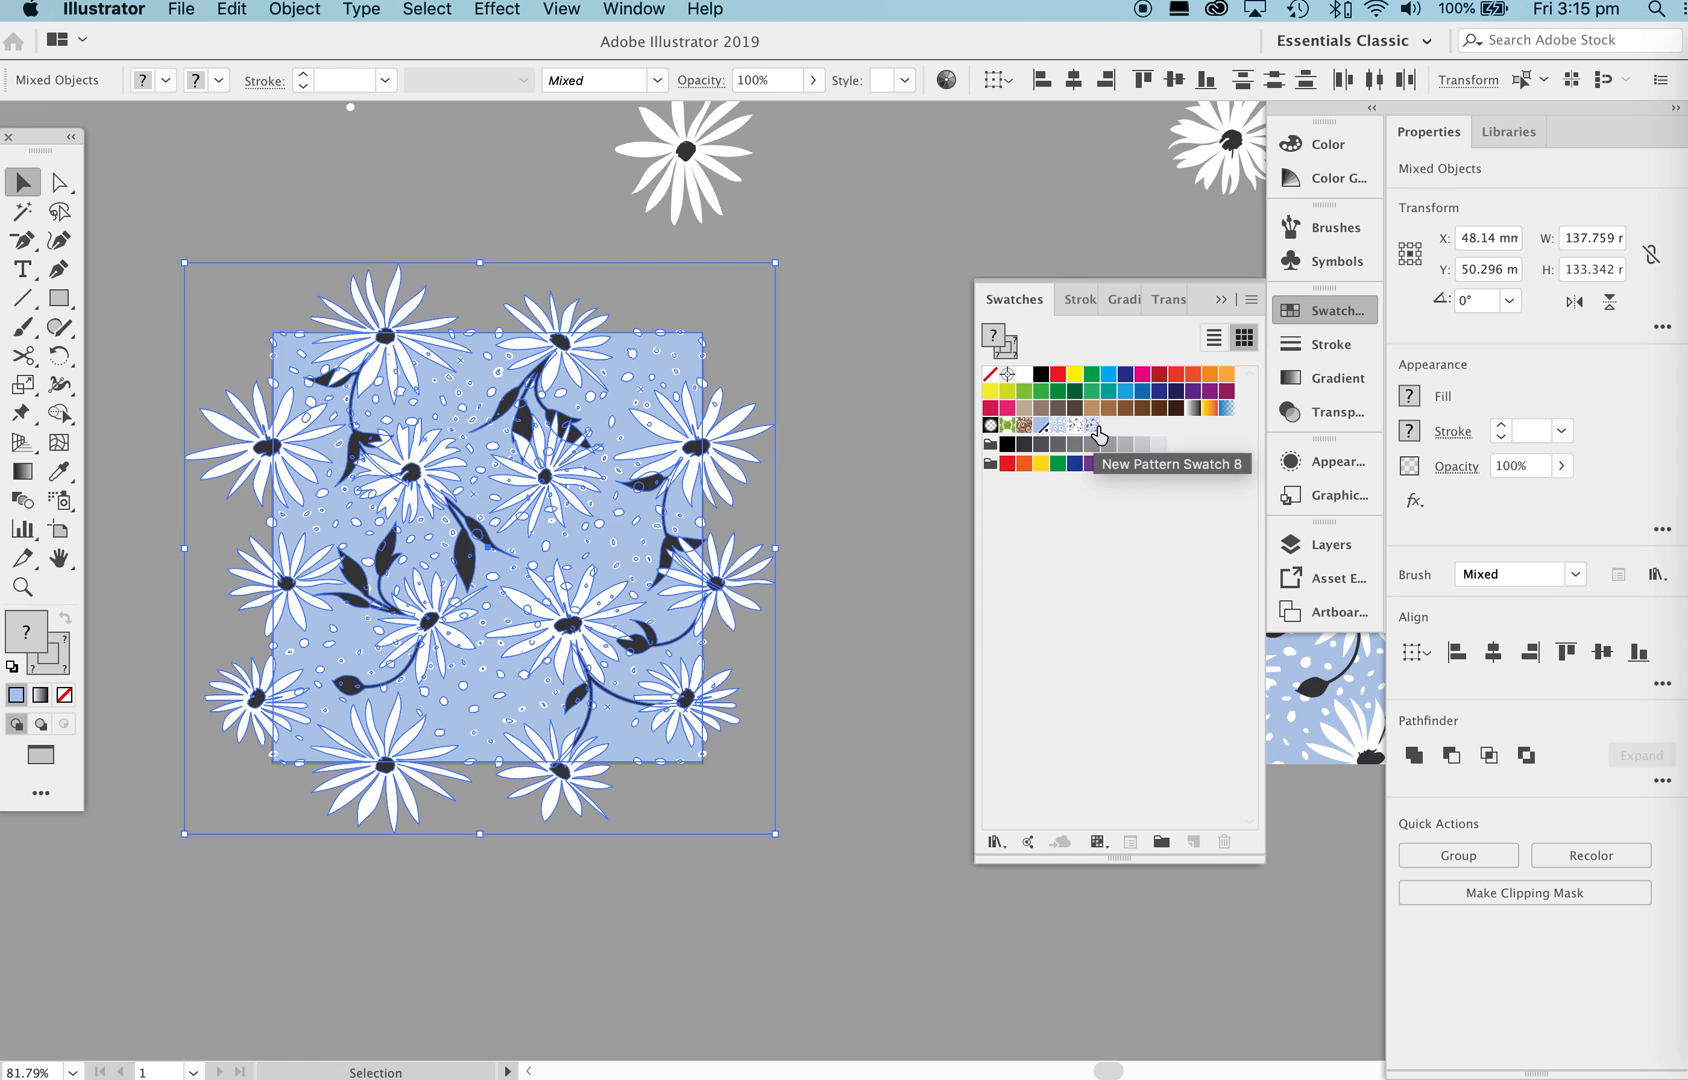
Duplicate the large daisy pattern rectangle beside the original and fill the copy with New Pattern Swatch 8.
{"action": "key", "text": "z"}
{"action": "left_click_drag", "start_coordinate": [872, 410], "coordinate": [396, 343]}
{"action": "key", "text": "v"}
{"action": "left_click", "coordinate": [392, 655]}
{"action": "left_click_drag", "start_coordinate": [242, 650], "coordinate": [798, 650]}
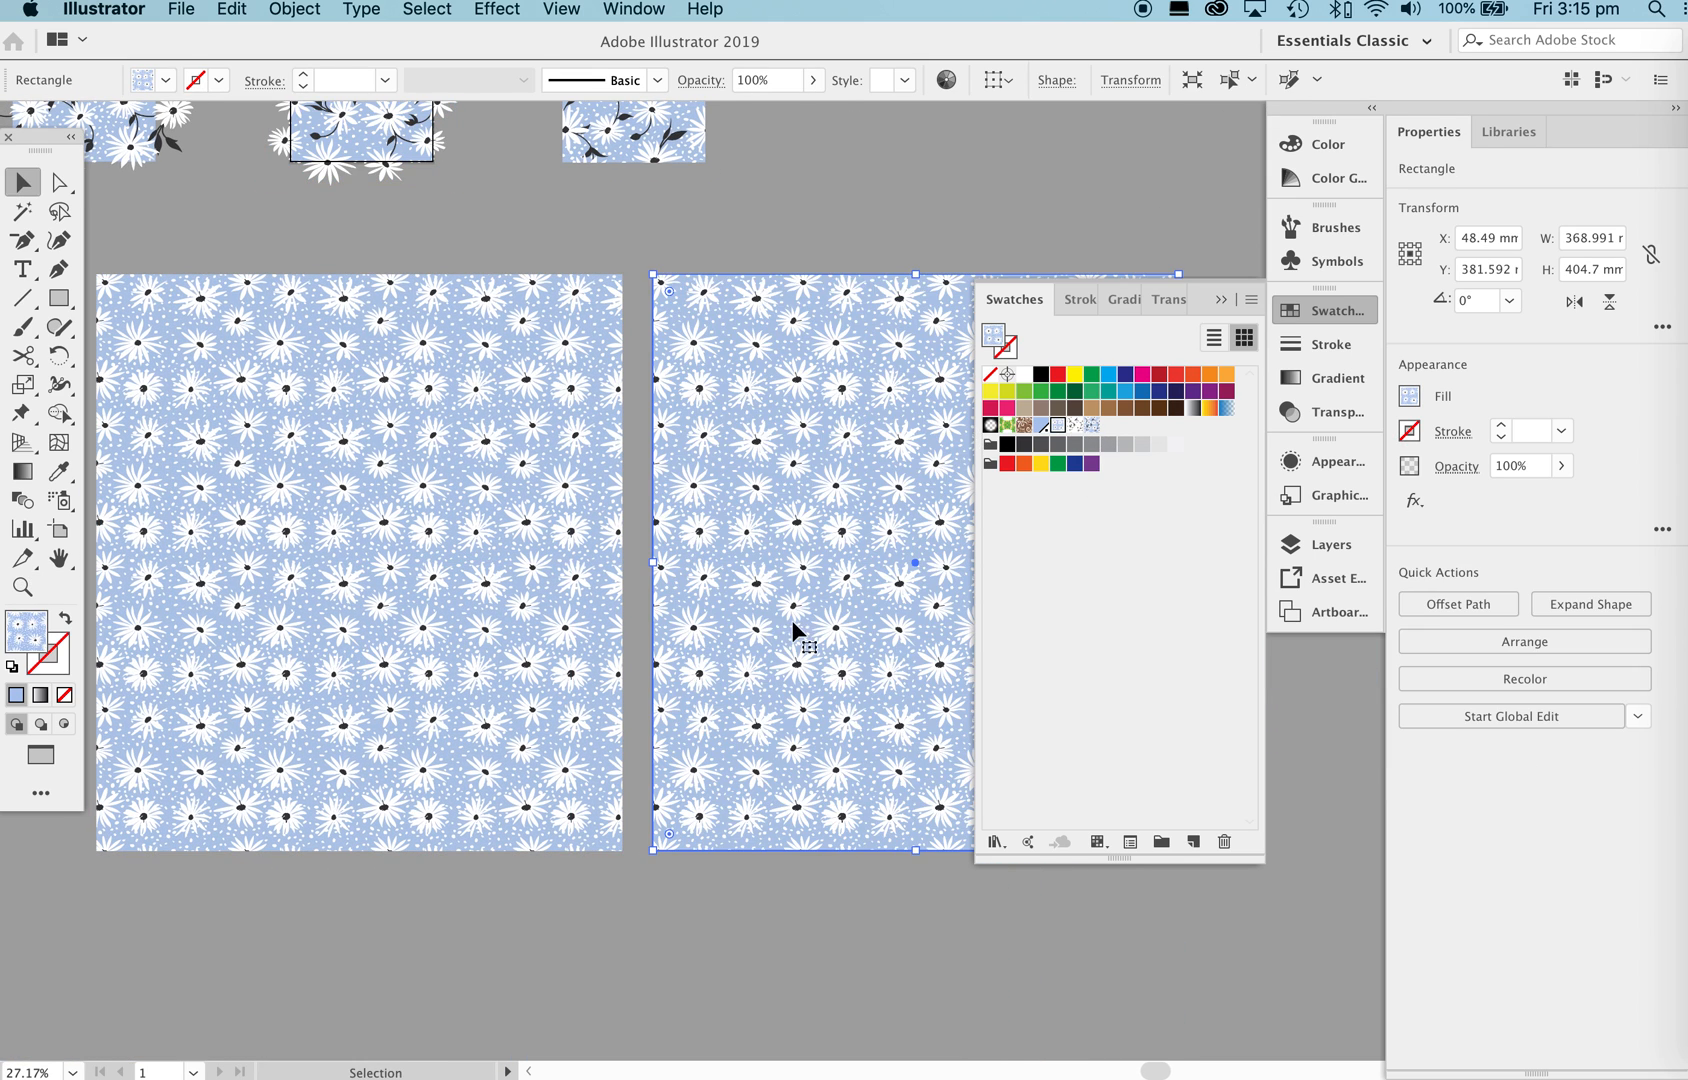
{"action": "left_click", "coordinate": [1092, 429]}
Examine the leafy daisy pattern fill up close and as a whole for gaps, crowding and obvious repeats.
{"action": "key", "text": "z"}
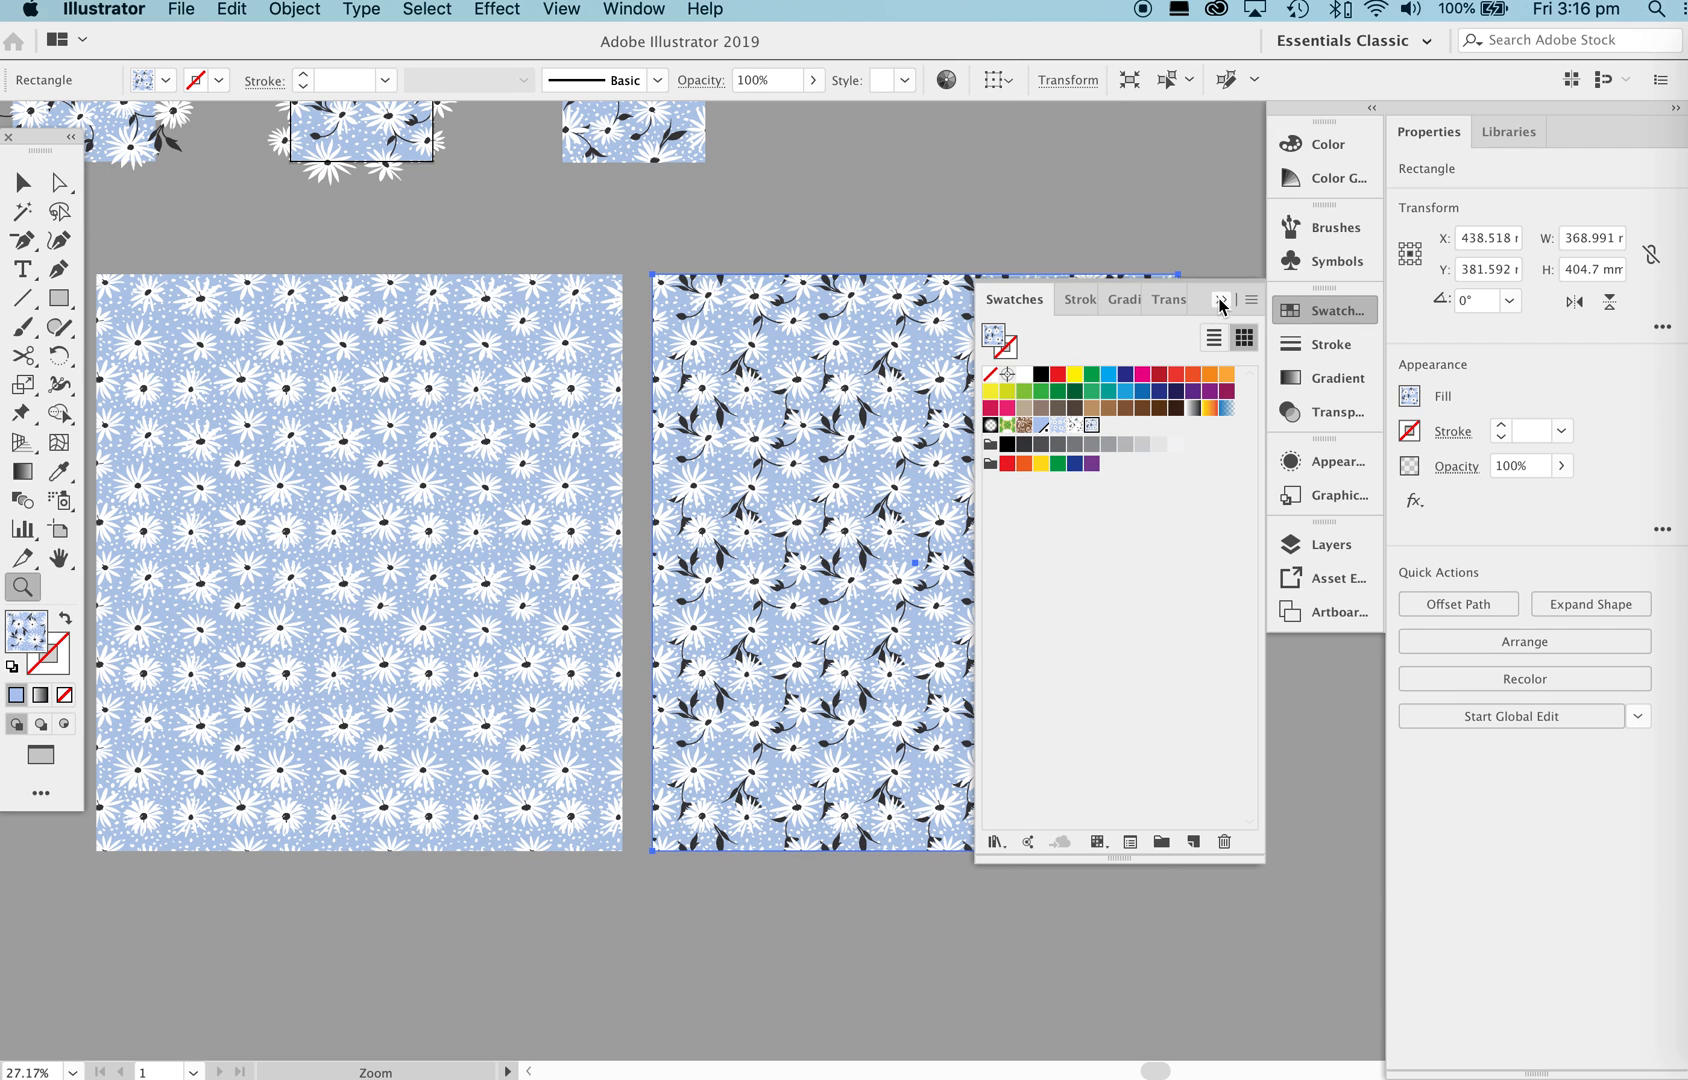
{"action": "left_click_drag", "start_coordinate": [609, 583], "coordinate": [666, 578]}
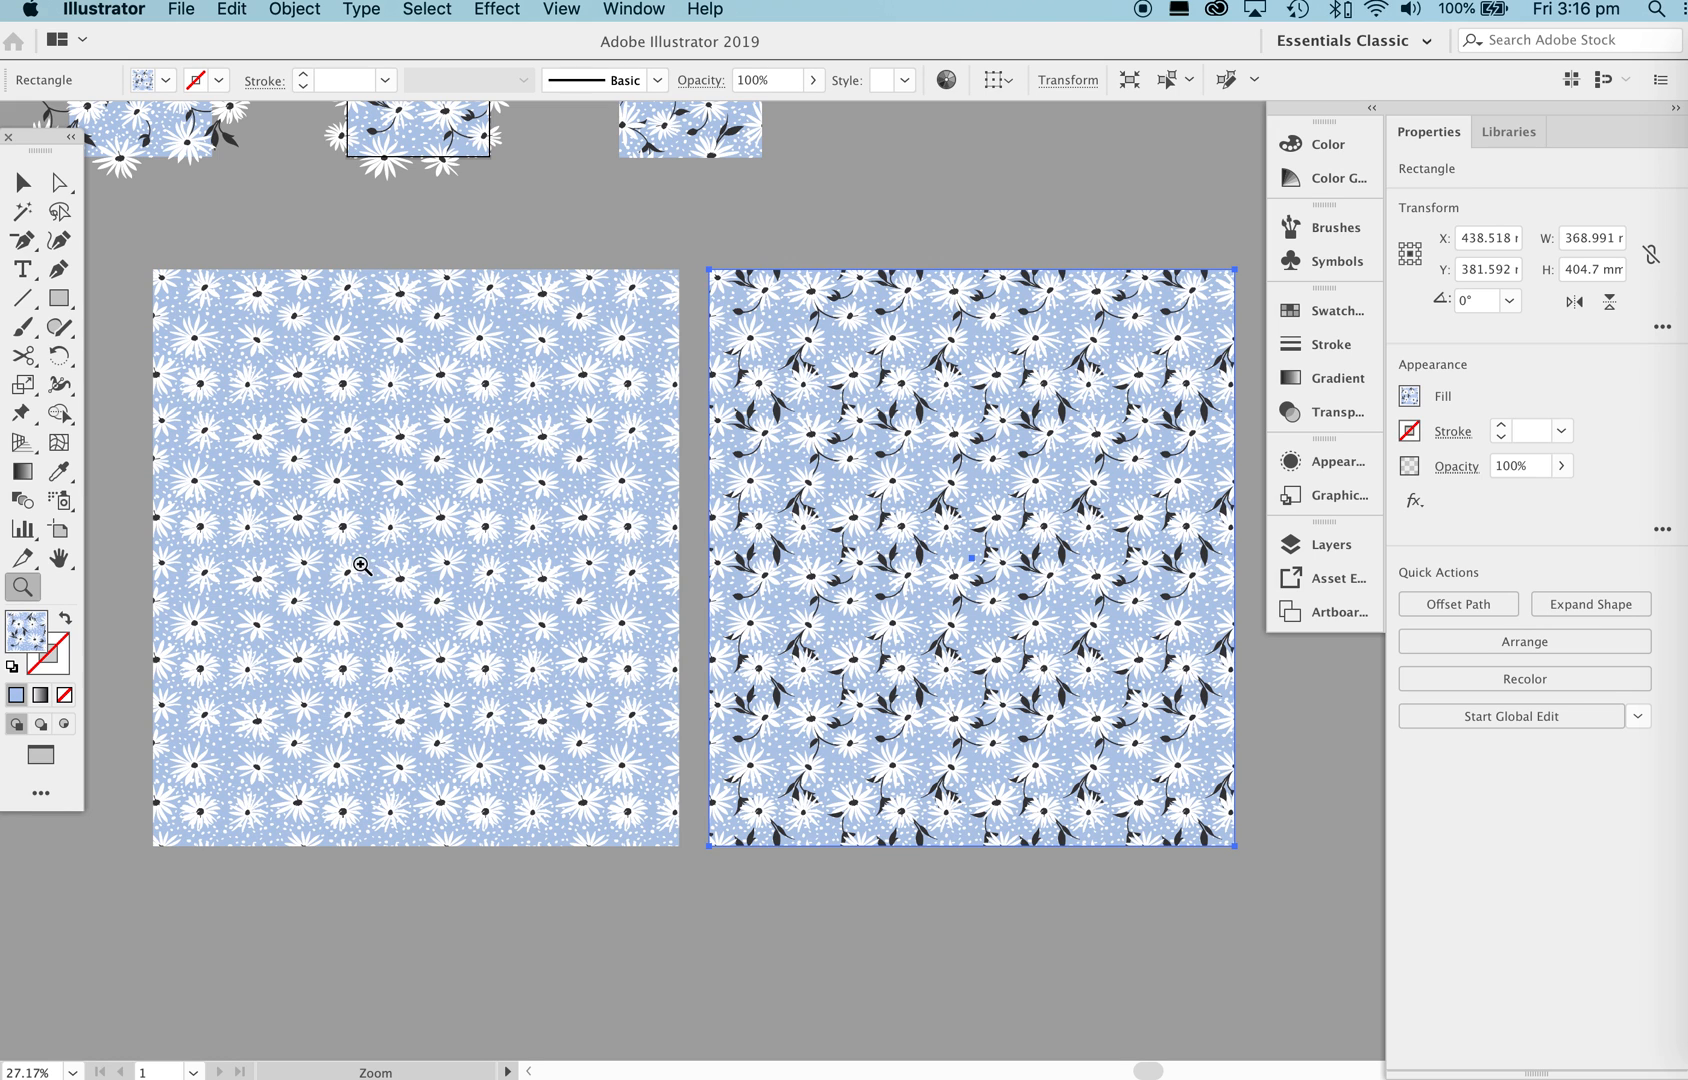
{"action": "left_click", "coordinate": [731, 442]}
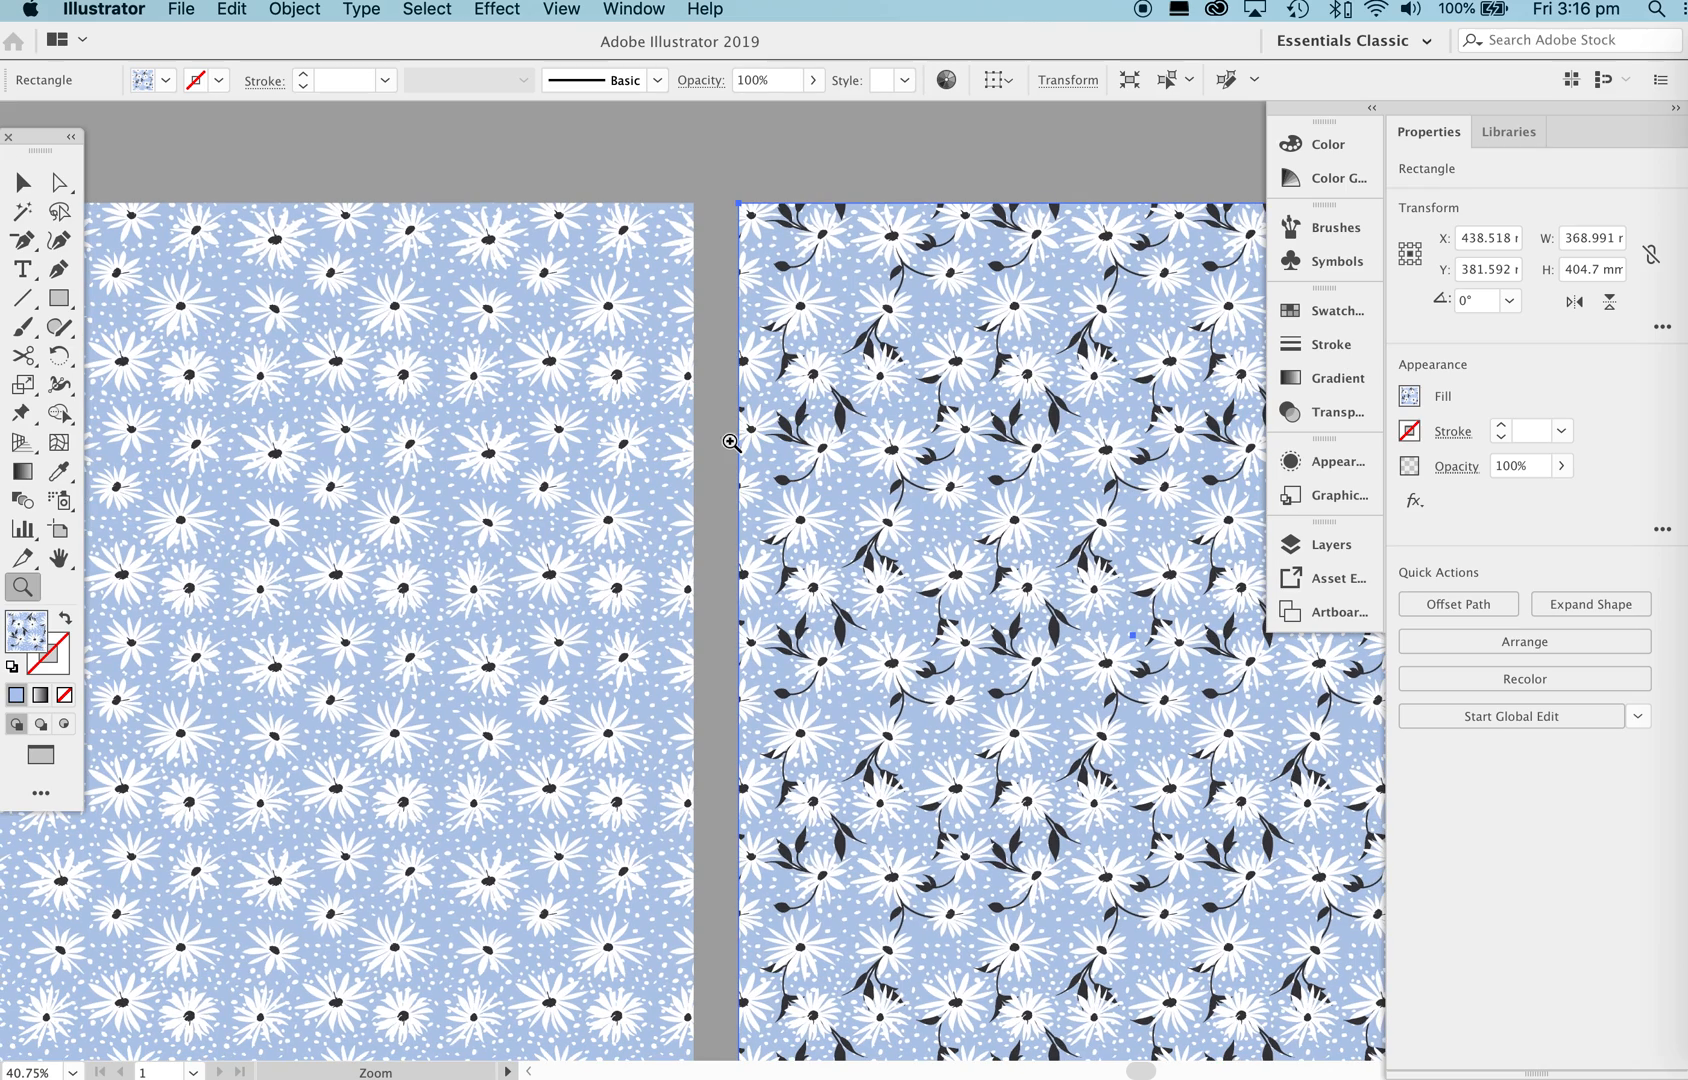
{"action": "scroll", "coordinate": [501, 583], "scroll_direction": "down", "scroll_amount": 2}
{"action": "scroll", "coordinate": [501, 583], "scroll_direction": "right", "scroll_amount": 6}
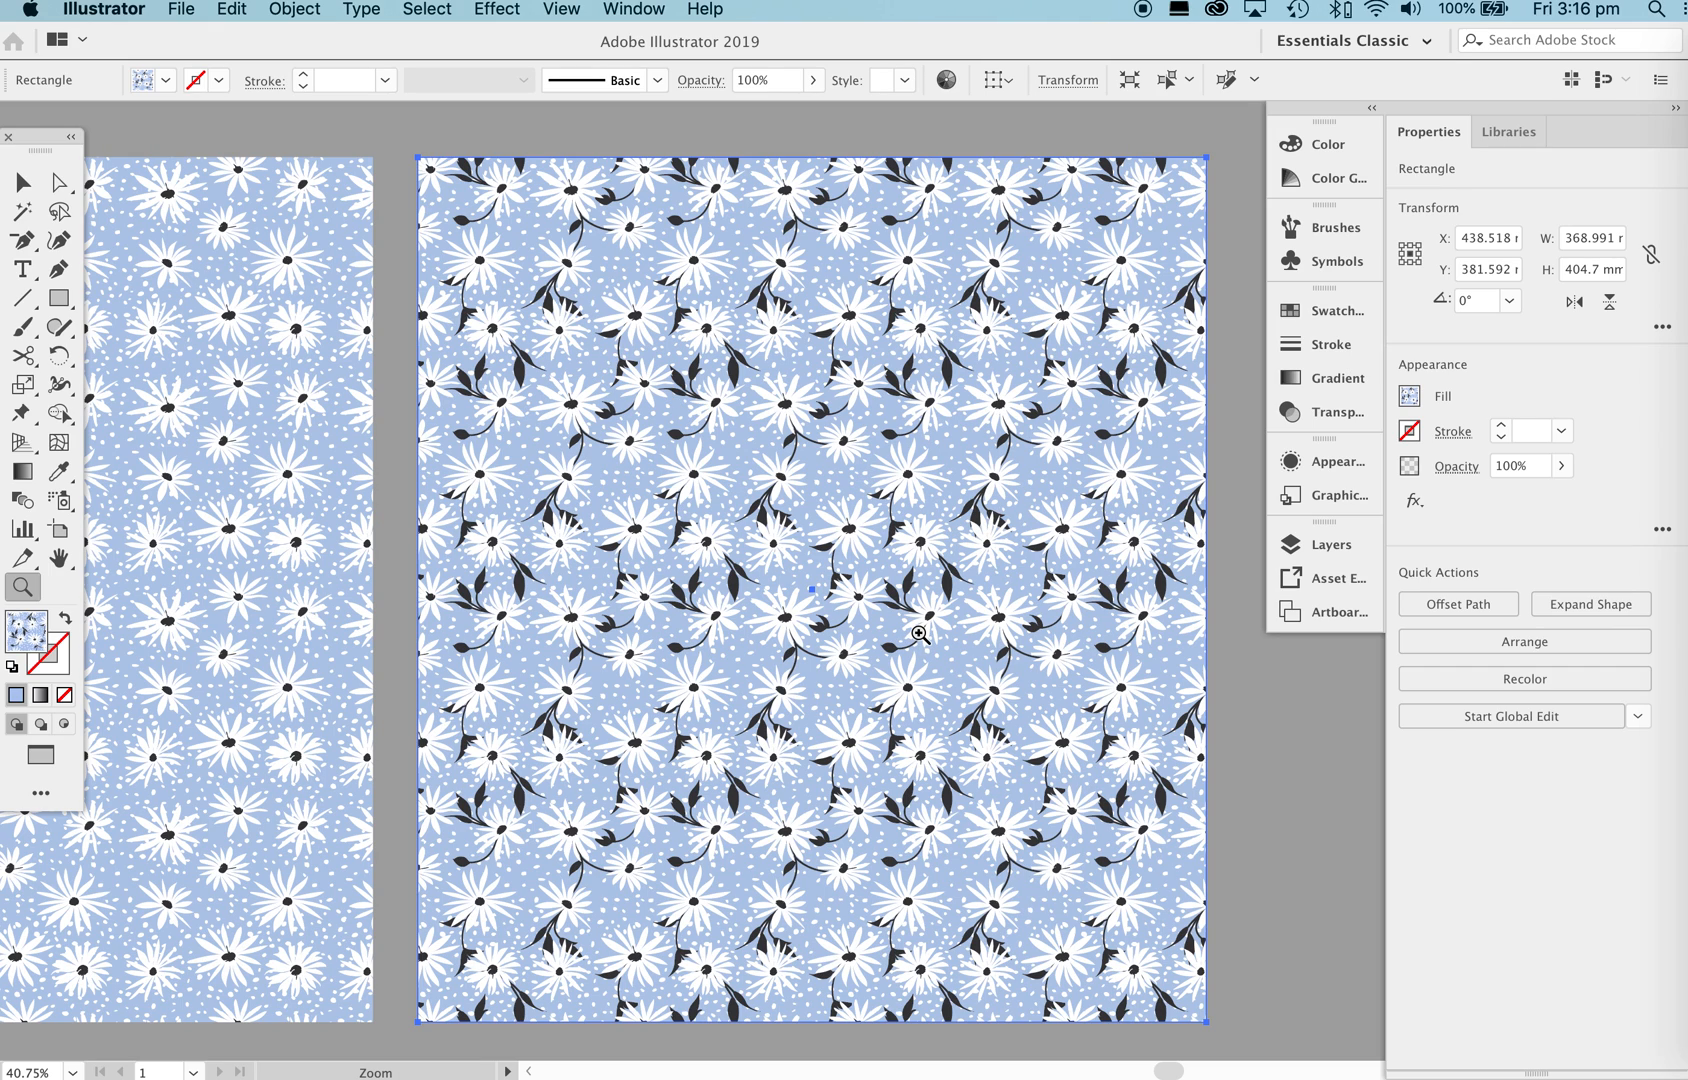
{"action": "key", "text": "super+space"}
{"action": "left_click_drag", "start_coordinate": [742, 494], "coordinate": [829, 519]}
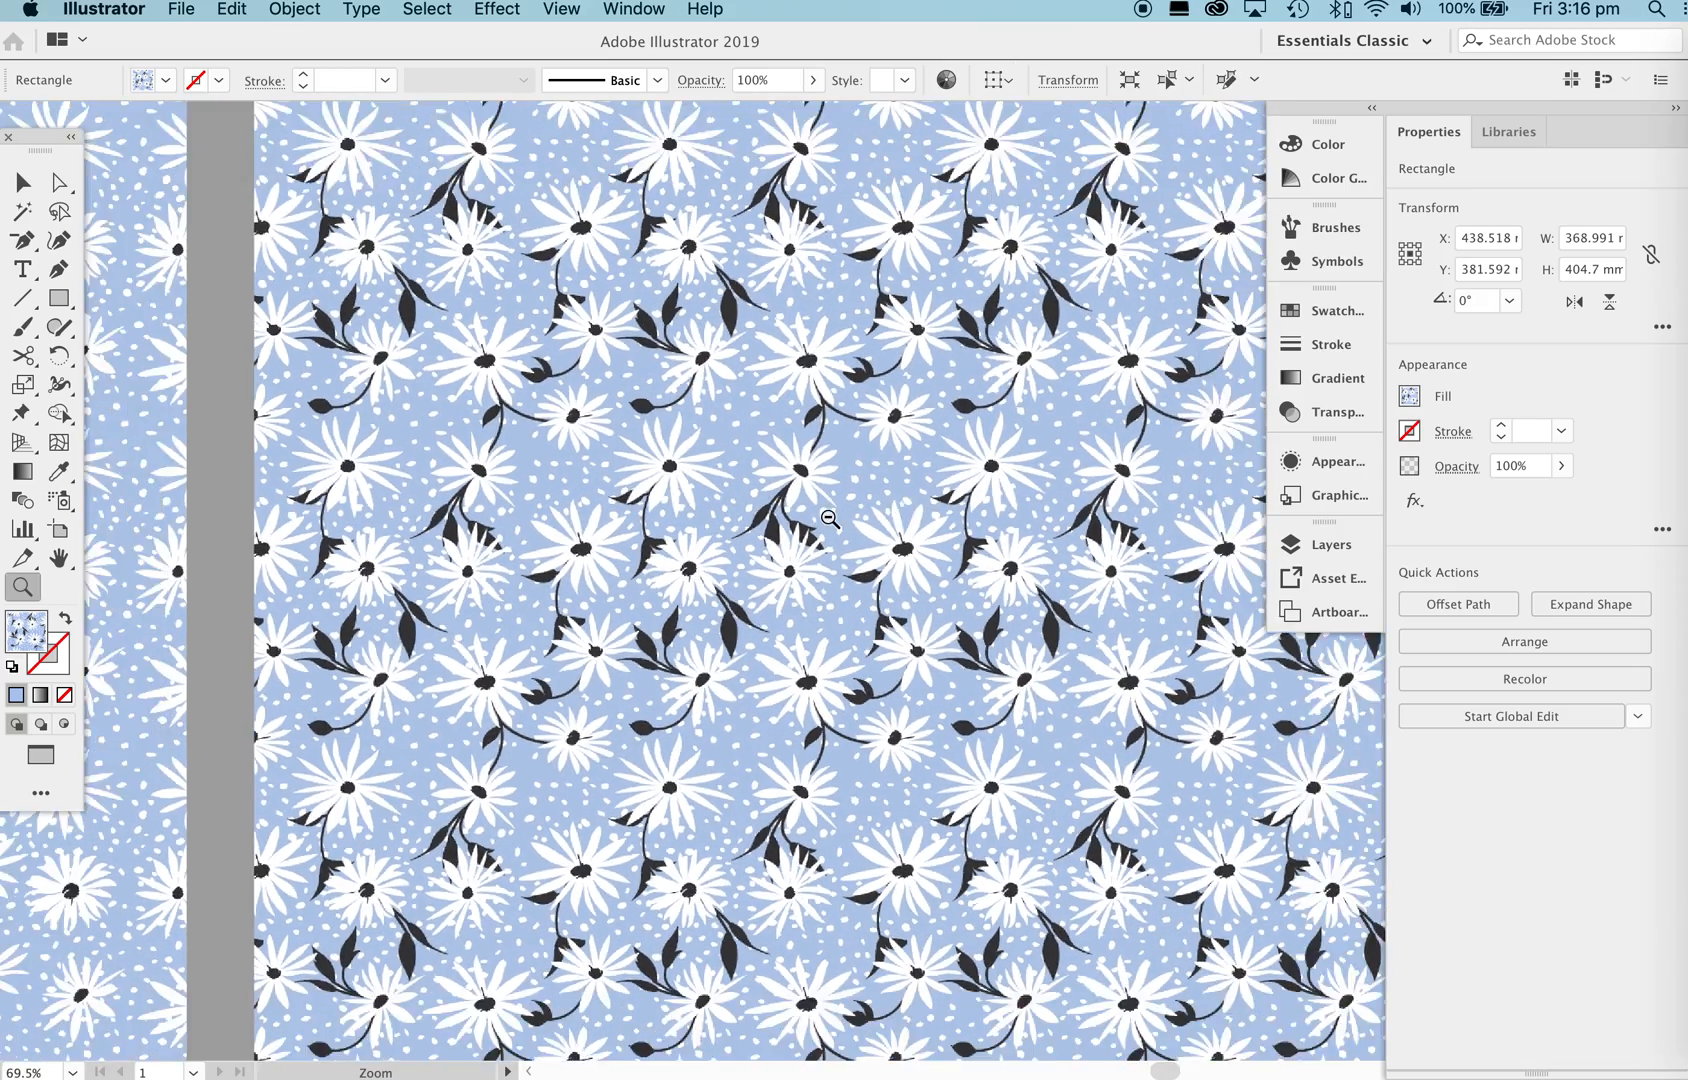
{"action": "left_click", "coordinate": [830, 518], "text": "alt"}
{"action": "left_click", "coordinate": [765, 524], "text": "alt"}
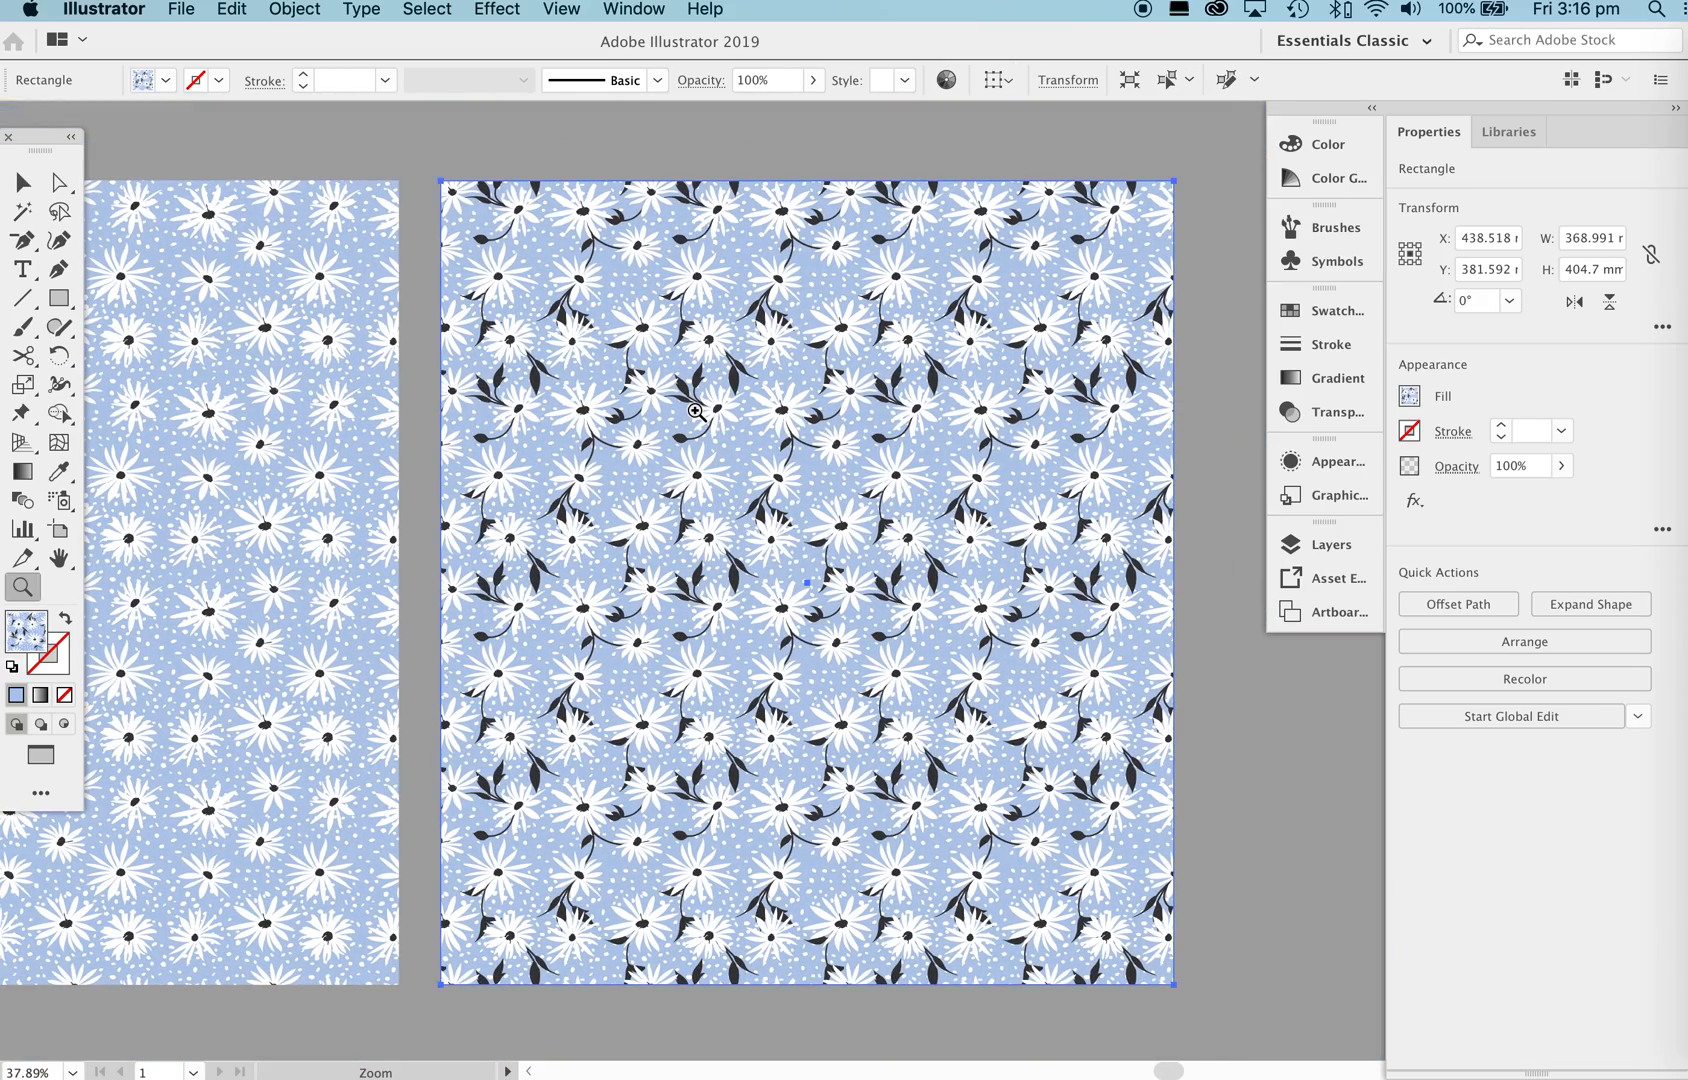
{"action": "left_click_drag", "start_coordinate": [674, 391], "coordinate": [974, 412]}
{"action": "left_click_drag", "start_coordinate": [868, 451], "coordinate": [638, 465]}
{"action": "left_click_drag", "start_coordinate": [990, 473], "coordinate": [846, 470]}
{"action": "left_click_drag", "start_coordinate": [727, 427], "coordinate": [762, 435]}
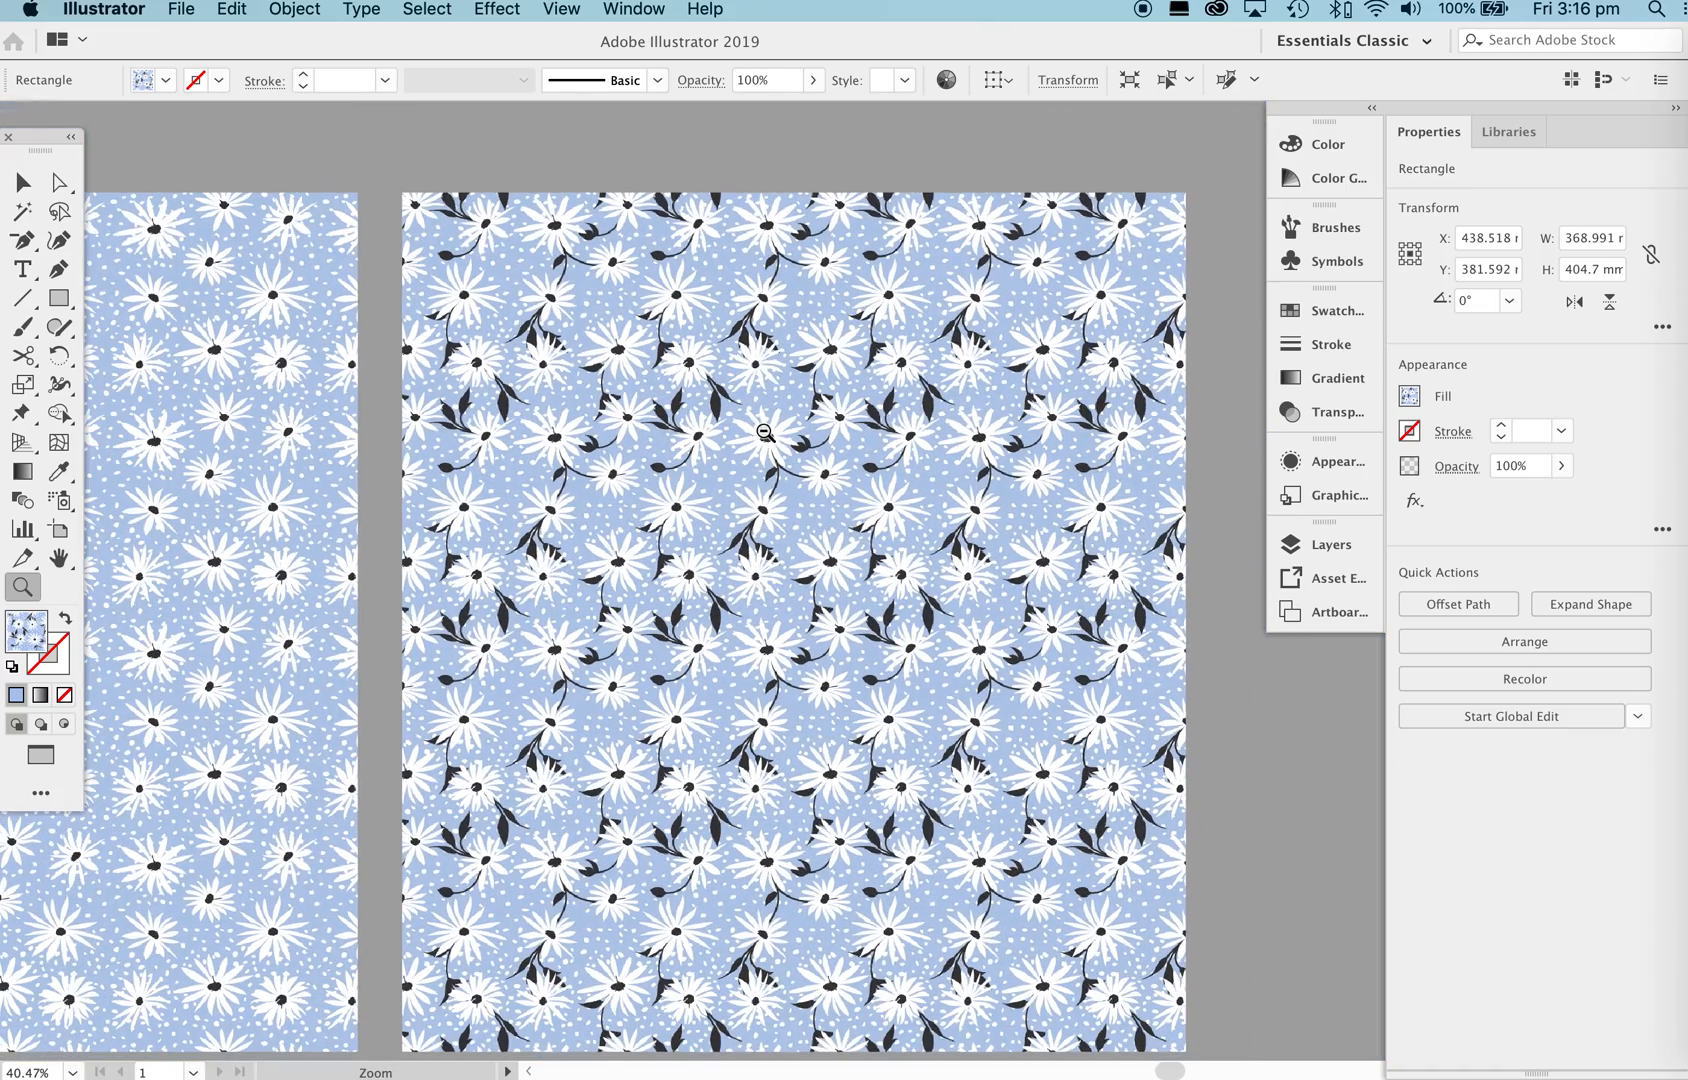
{"action": "key", "text": "v"}
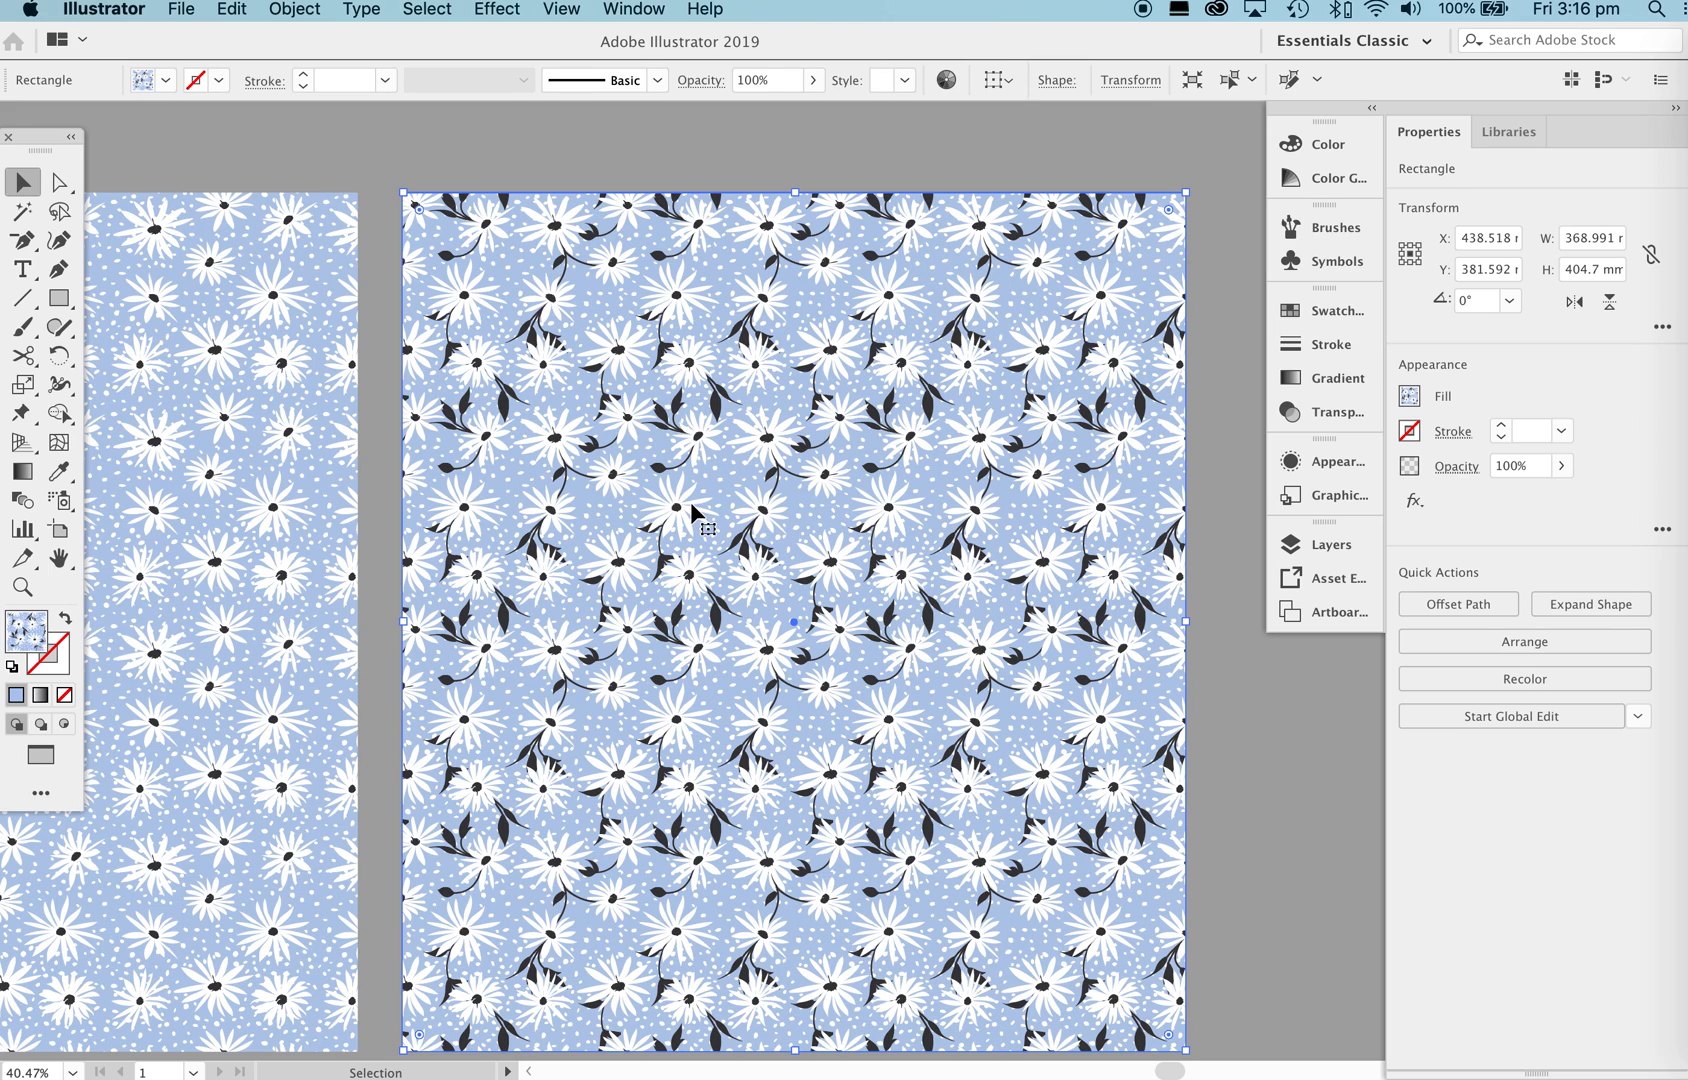
Compare the leafy pattern fill with the central tile and the neighbouring cropped tile to judge the spacing of flowers and stems.
{"action": "left_click_drag", "start_coordinate": [795, 276], "coordinate": [748, 658]}
{"action": "left_click_drag", "start_coordinate": [588, 490], "coordinate": [853, 388]}
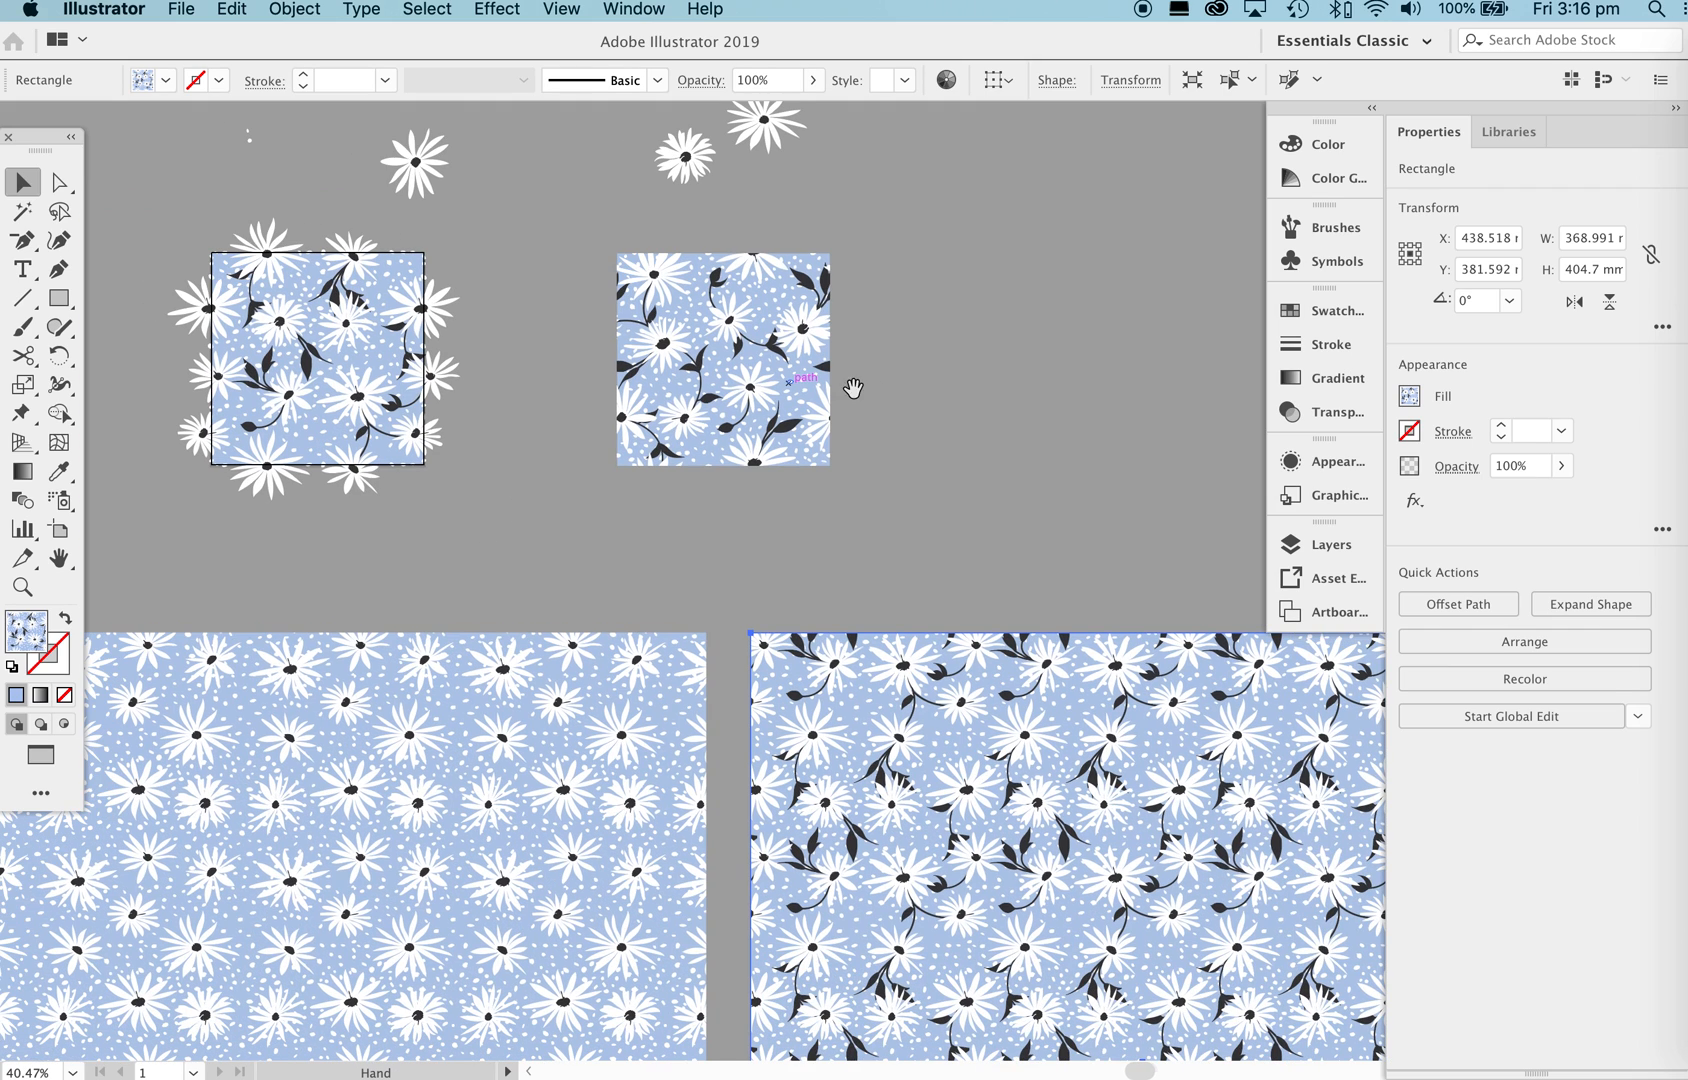
{"action": "left_click_drag", "start_coordinate": [233, 387], "coordinate": [478, 385]}
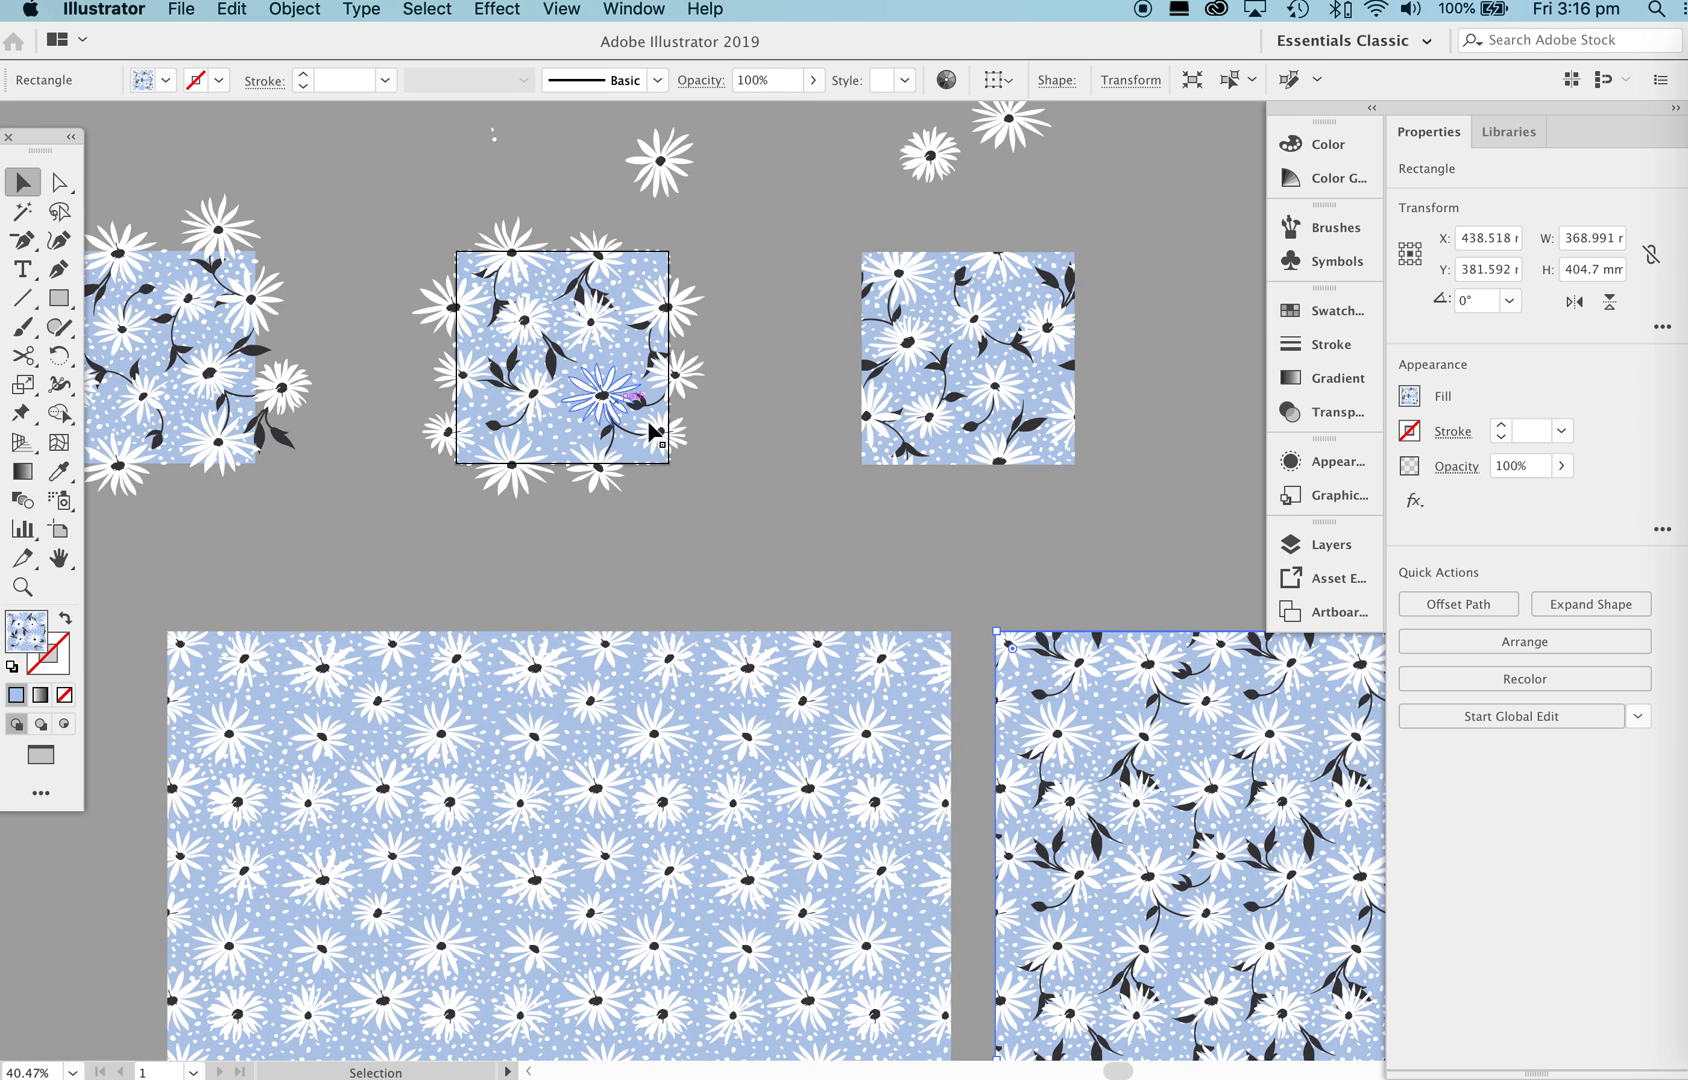
{"action": "left_click_drag", "start_coordinate": [693, 488], "coordinate": [577, 441]}
{"action": "left_click_drag", "start_coordinate": [481, 430], "coordinate": [477, 425]}
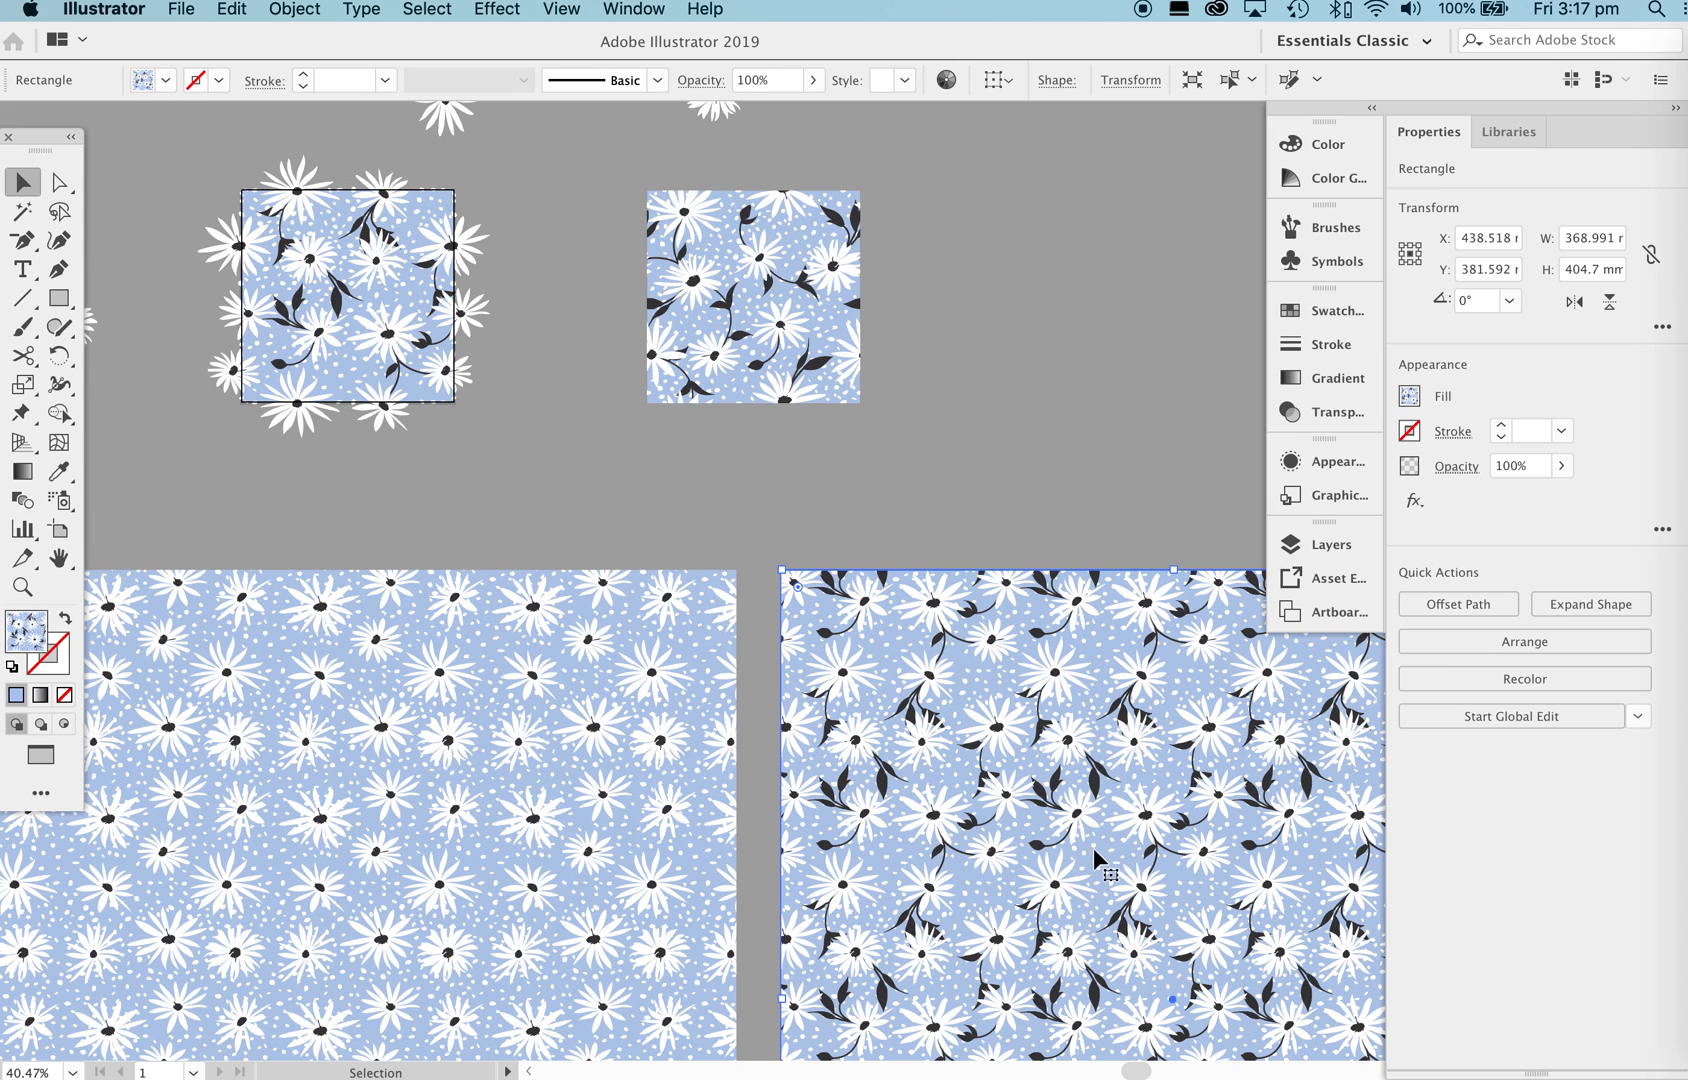
{"action": "left_click_drag", "start_coordinate": [1120, 860], "coordinate": [912, 668]}
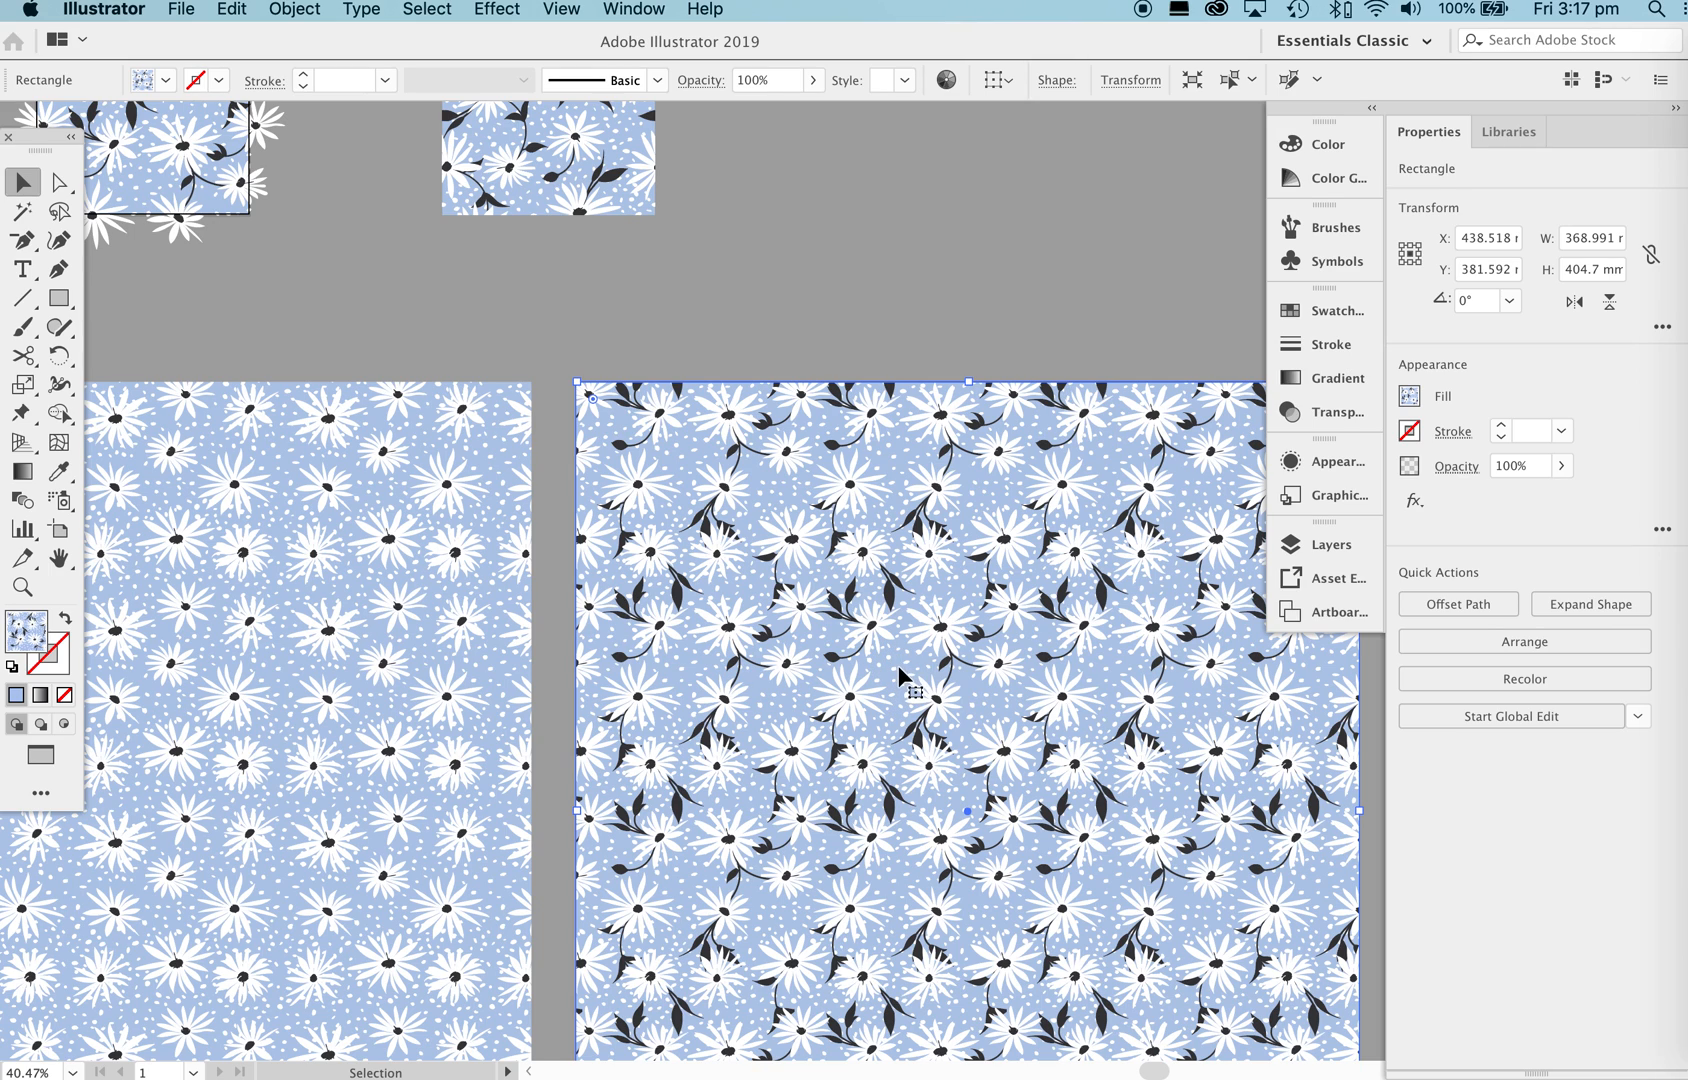
{"action": "scroll", "coordinate": [898, 664], "scroll_direction": "up", "scroll_amount": 5}
{"action": "scroll", "coordinate": [898, 664], "scroll_direction": "left", "scroll_amount": 5}
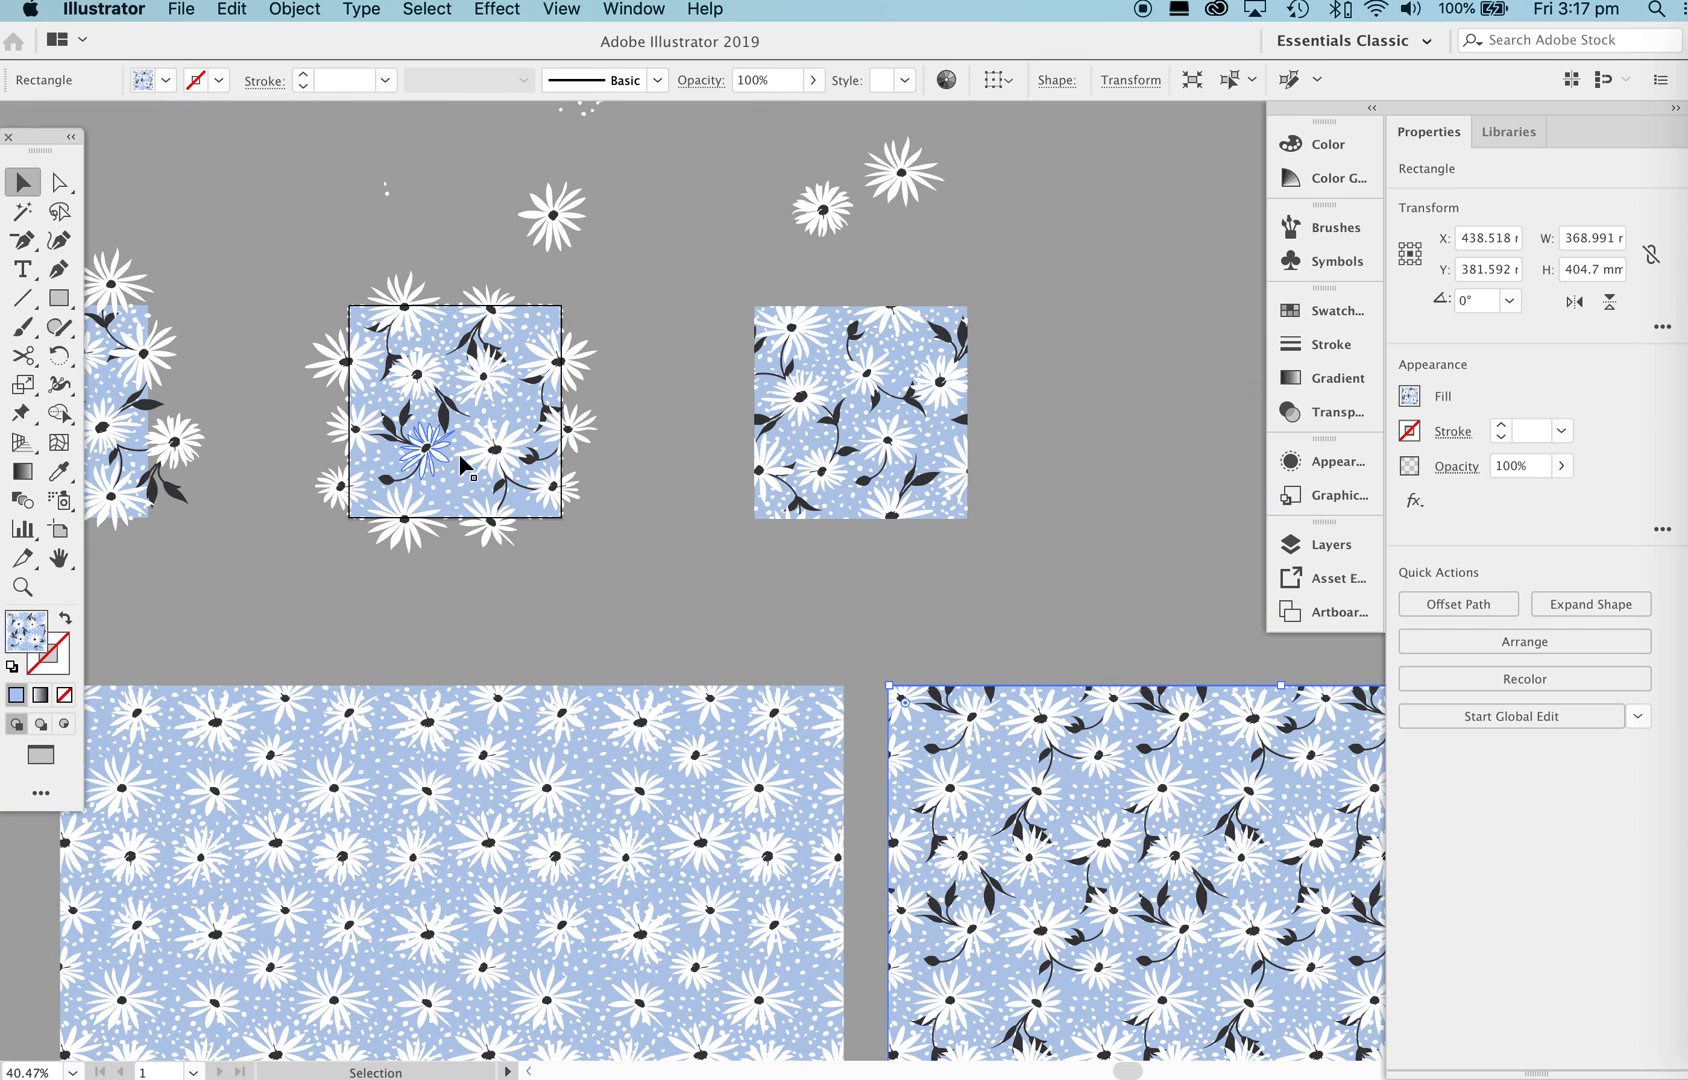
{"action": "scroll", "coordinate": [775, 540], "scroll_direction": "down", "scroll_amount": 4}
{"action": "scroll", "coordinate": [775, 540], "scroll_direction": "right", "scroll_amount": 5}
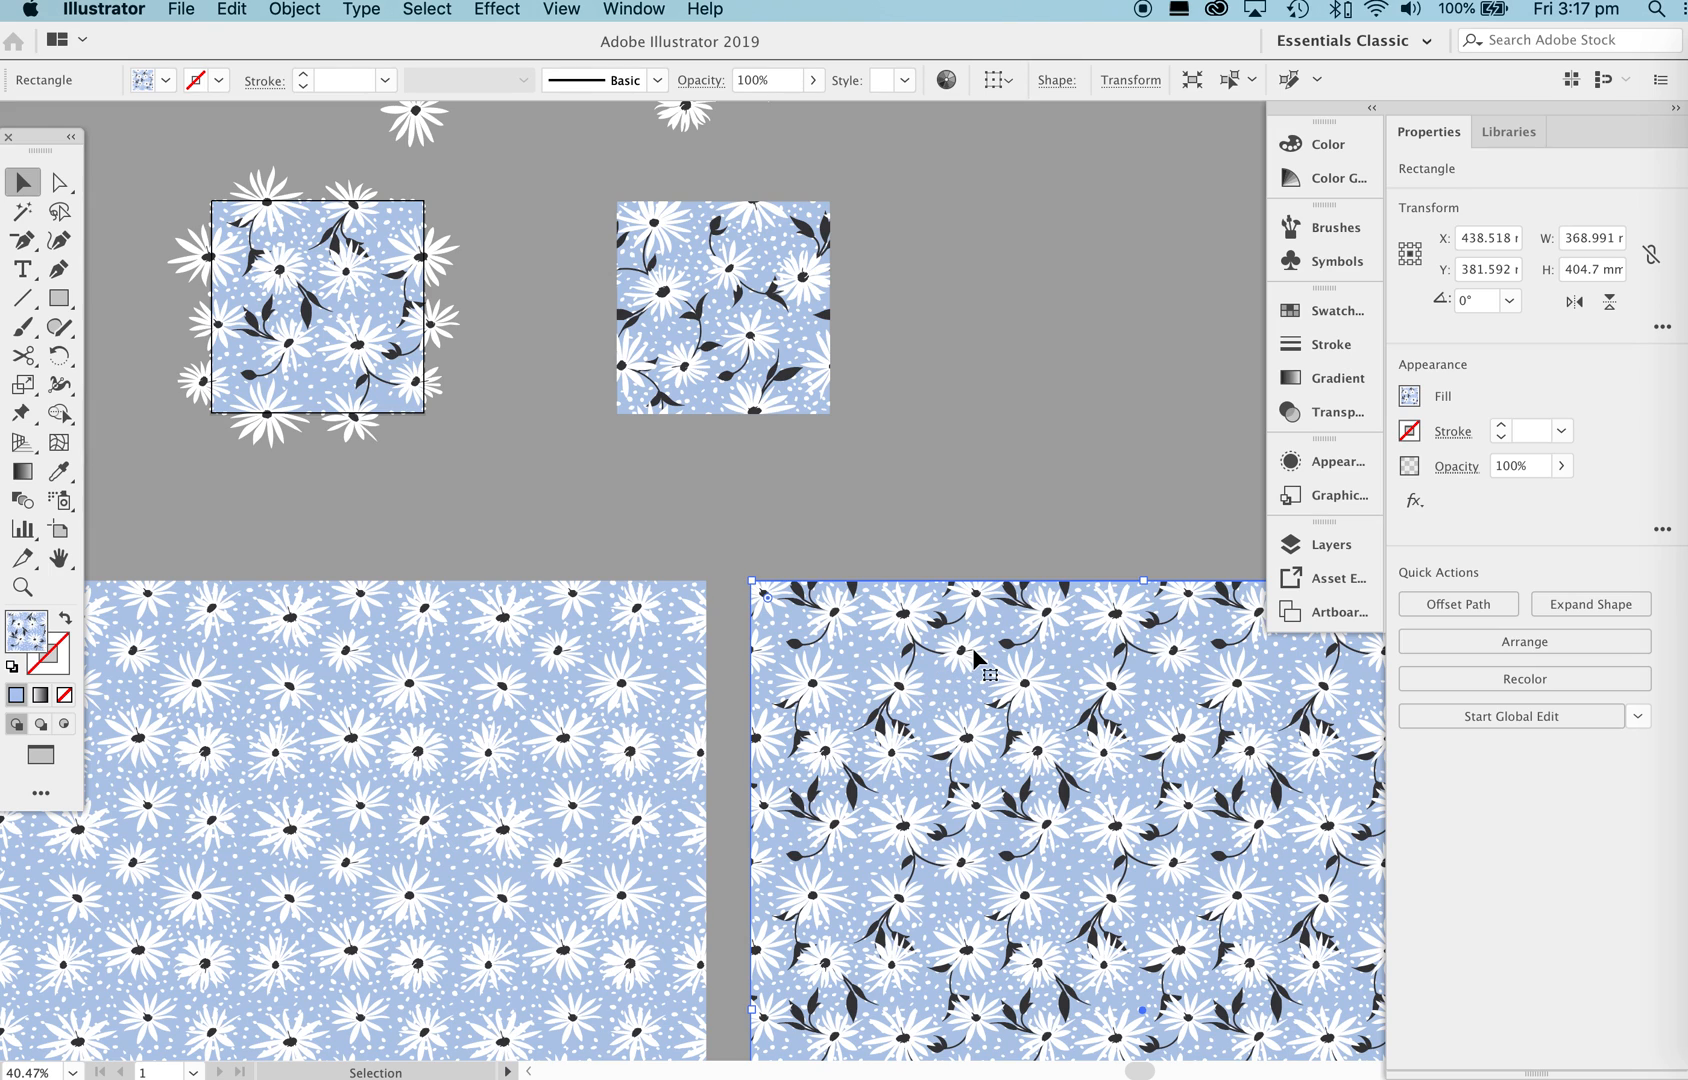
{"action": "key", "text": "space"}
{"action": "left_click_drag", "start_coordinate": [1062, 765], "coordinate": [999, 660]}
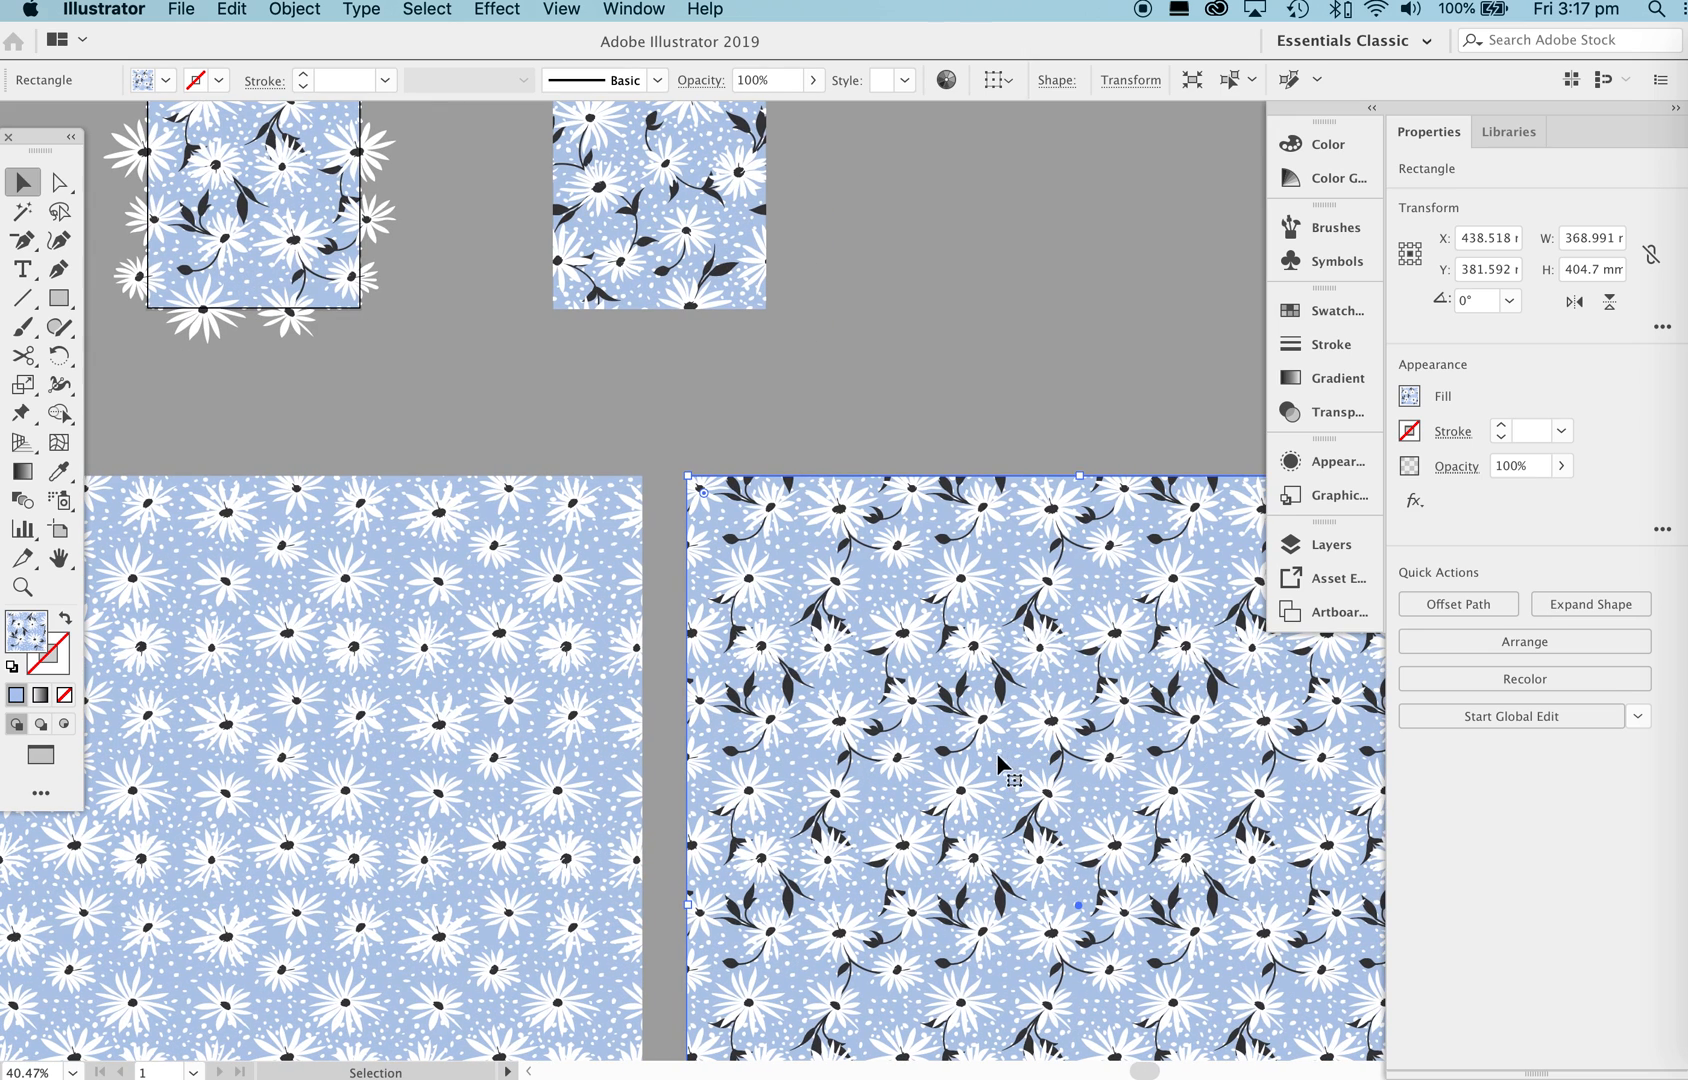
Rotate the large inner daisy in the central tile's lower-right area counterclockwise and shift it slightly to the right.
{"action": "scroll", "coordinate": [255, 280], "scroll_direction": "left", "scroll_amount": 5}
{"action": "scroll", "coordinate": [255, 280], "scroll_direction": "up", "scroll_amount": 1}
{"action": "key", "text": "z"}
{"action": "left_click_drag", "start_coordinate": [547, 324], "coordinate": [550, 264]}
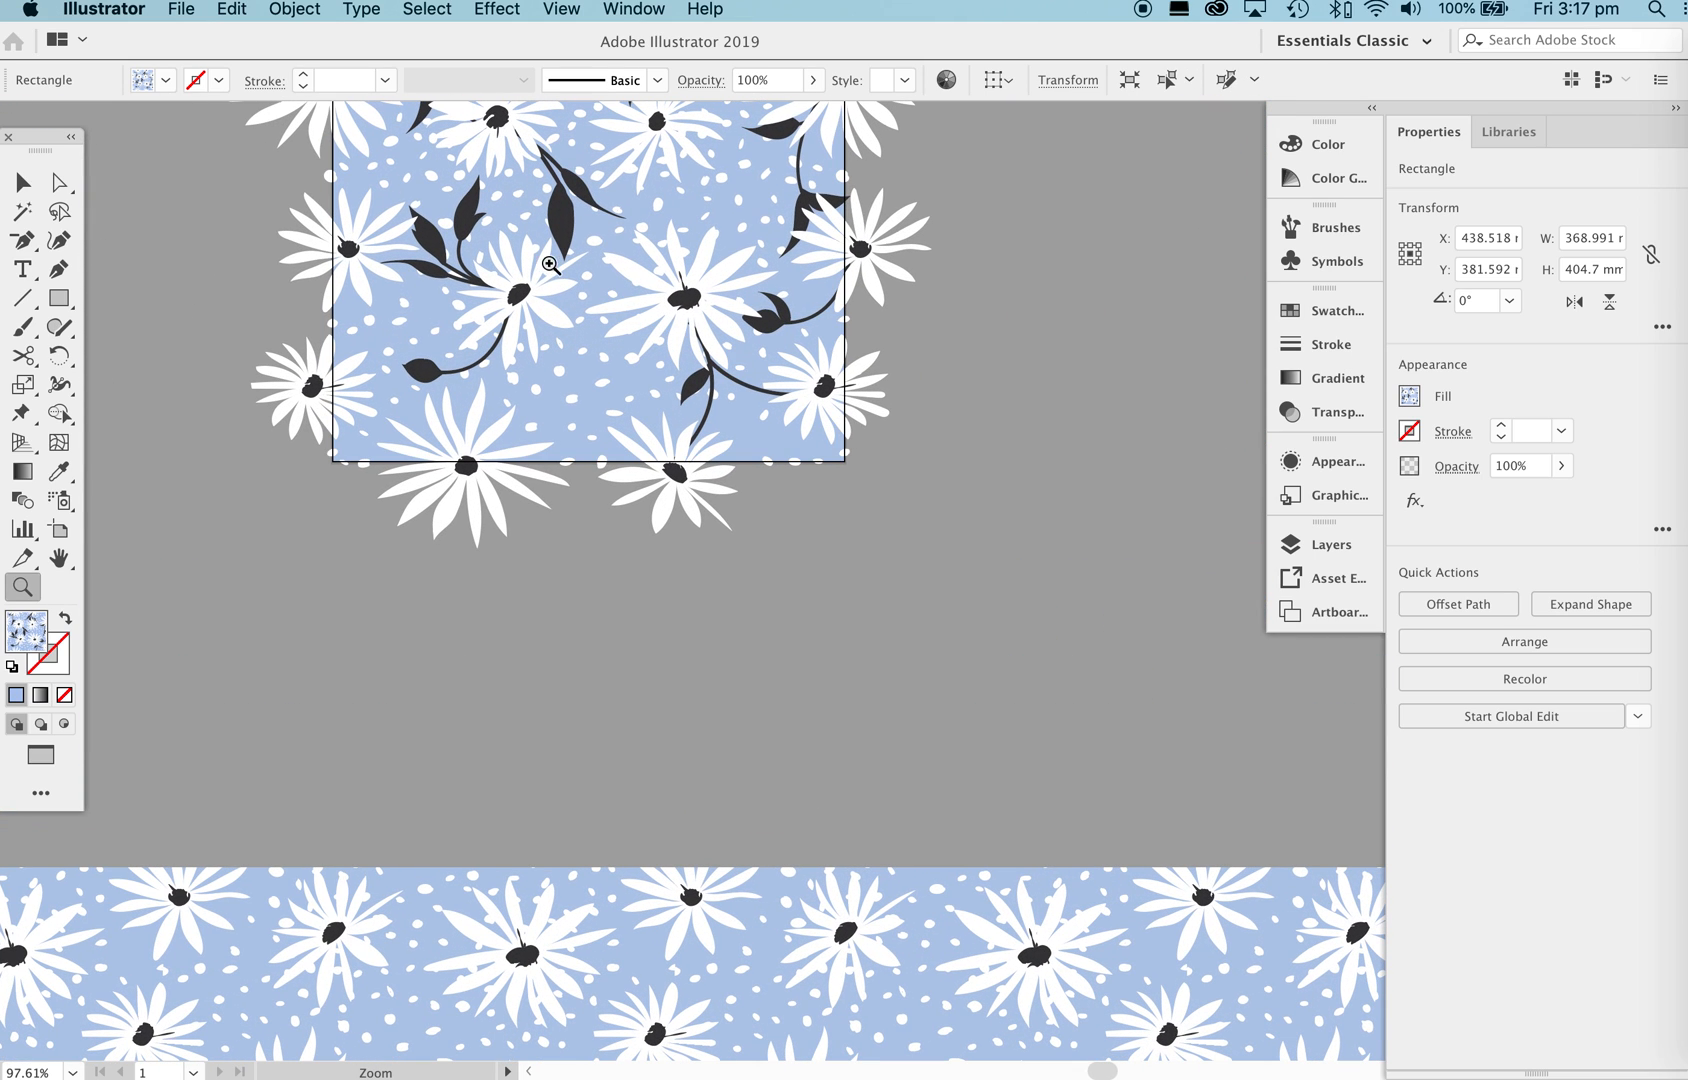
{"action": "key", "text": "v"}
{"action": "left_click_drag", "start_coordinate": [684, 311], "coordinate": [681, 326]}
{"action": "left_click_drag", "start_coordinate": [778, 222], "coordinate": [714, 195]}
{"action": "left_click_drag", "start_coordinate": [681, 307], "coordinate": [692, 298]}
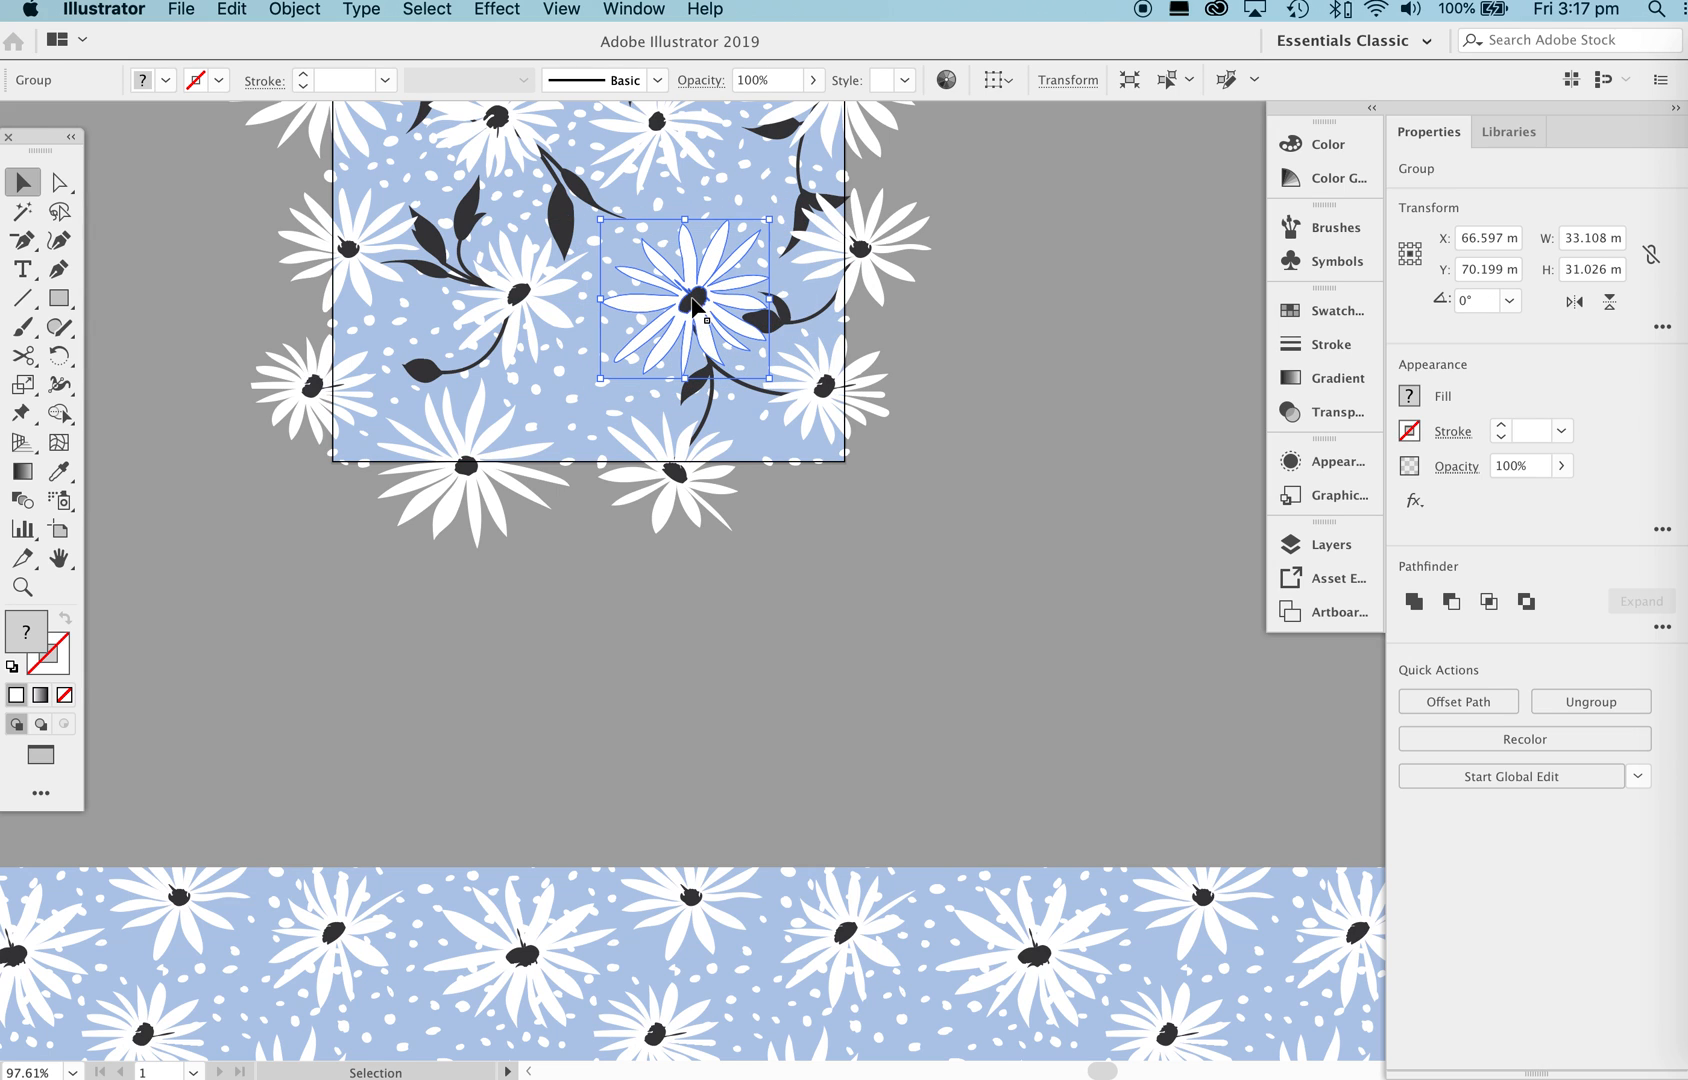
Move the small inner daisy in the central tile's lower left, together with its leafy stems, slightly up and to the right.
{"action": "left_click", "coordinate": [521, 301]}
{"action": "left_click", "coordinate": [464, 228], "text": "shift"}
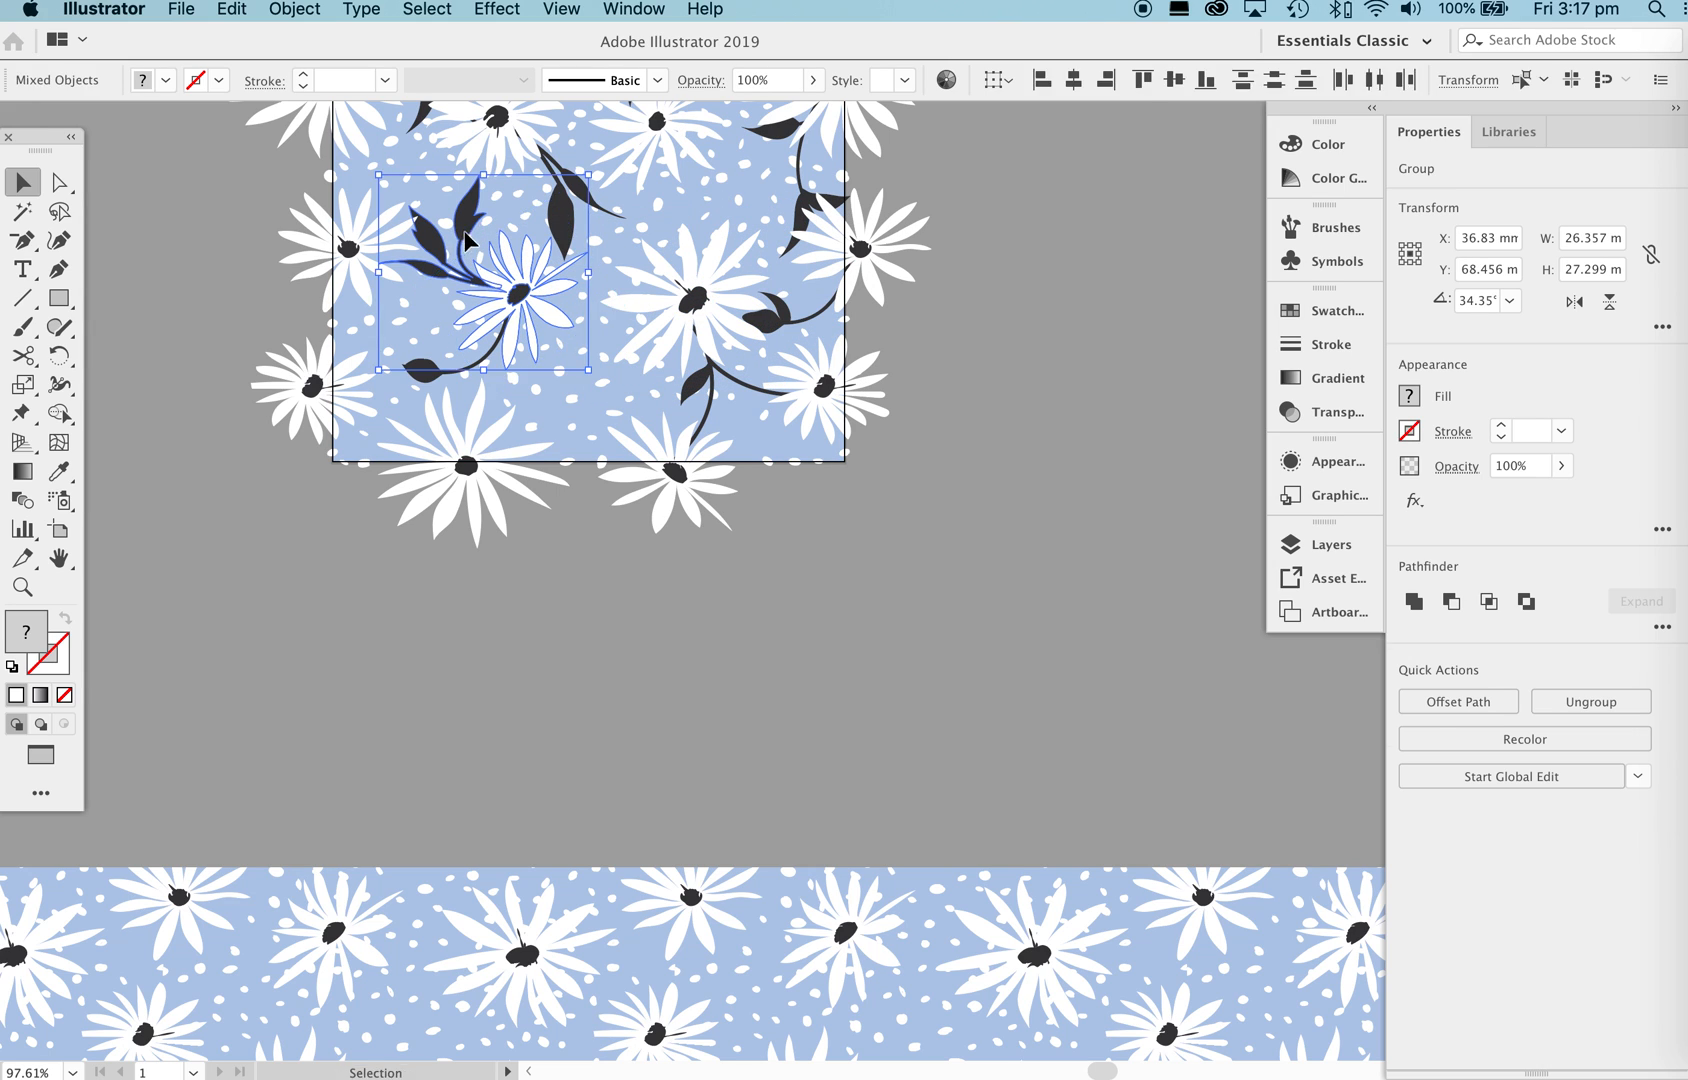
{"action": "left_click_drag", "start_coordinate": [416, 380], "coordinate": [436, 368]}
Rotate the two-leaf stem beneath the central tile's upper-left inner daisy about 4° counterclockwise around the end attached to the flower.
{"action": "key", "text": "space"}
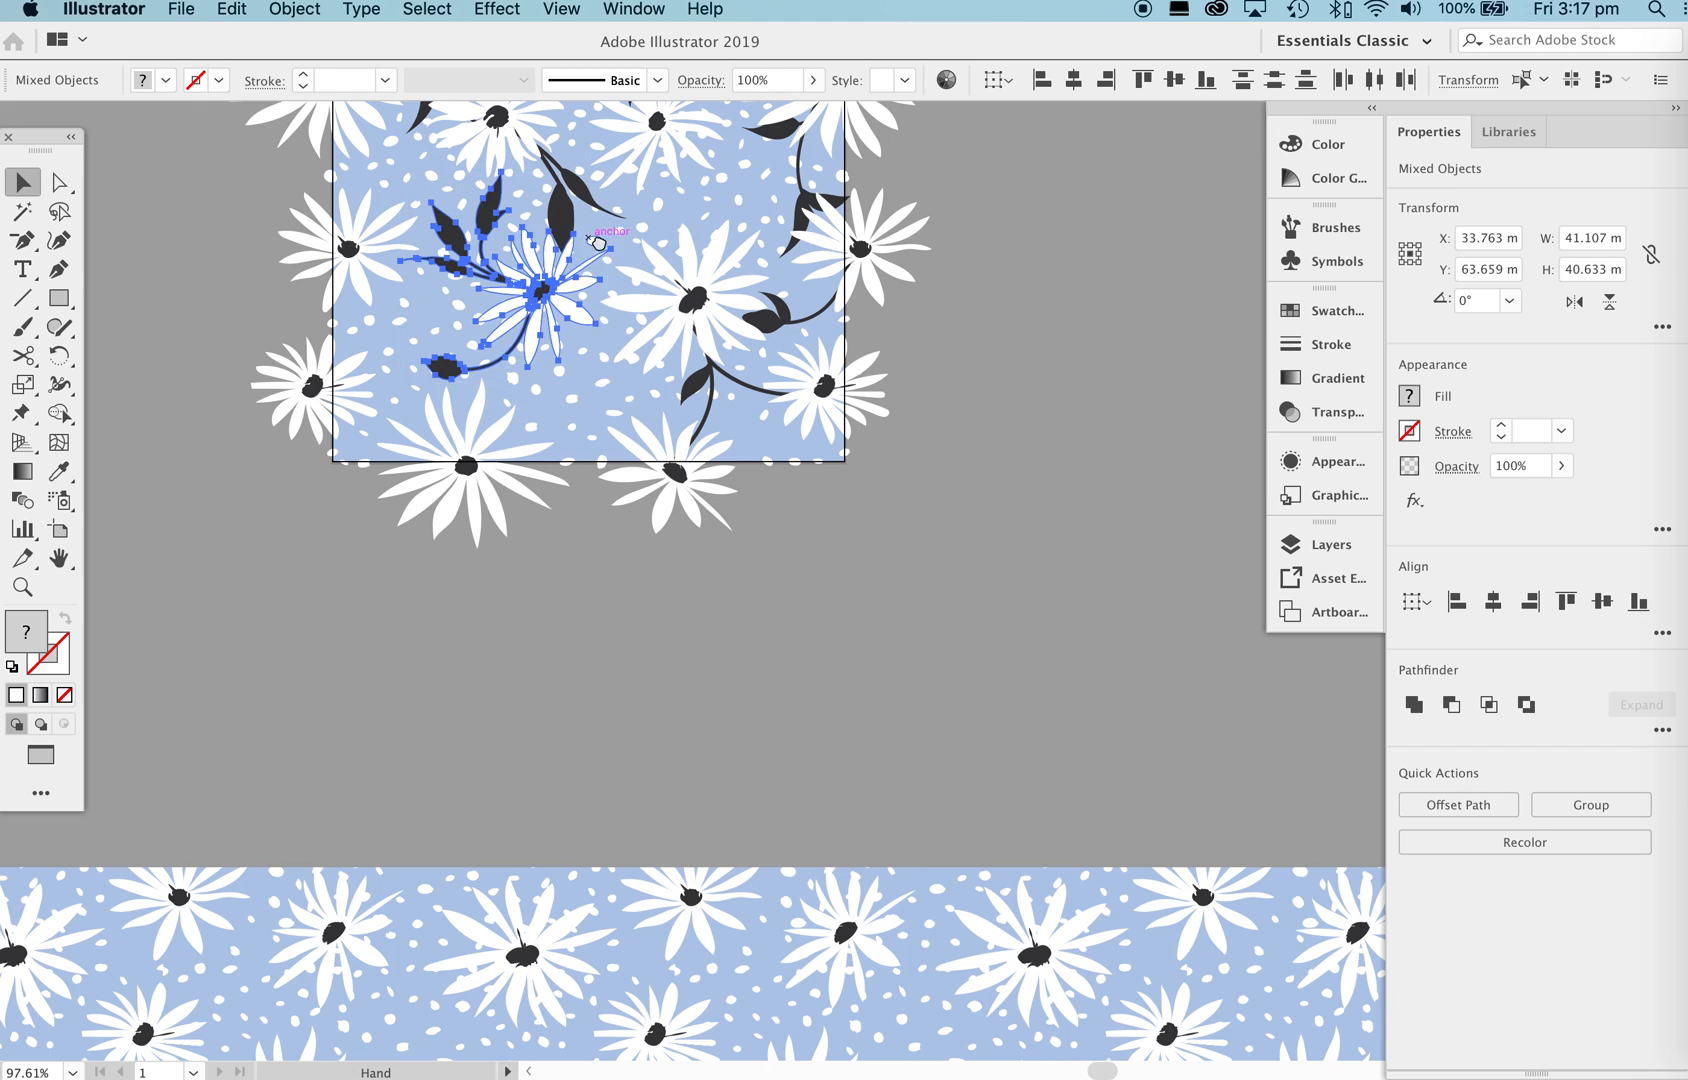
{"action": "left_click_drag", "start_coordinate": [600, 222], "coordinate": [596, 373]}
{"action": "left_click", "coordinate": [575, 342]}
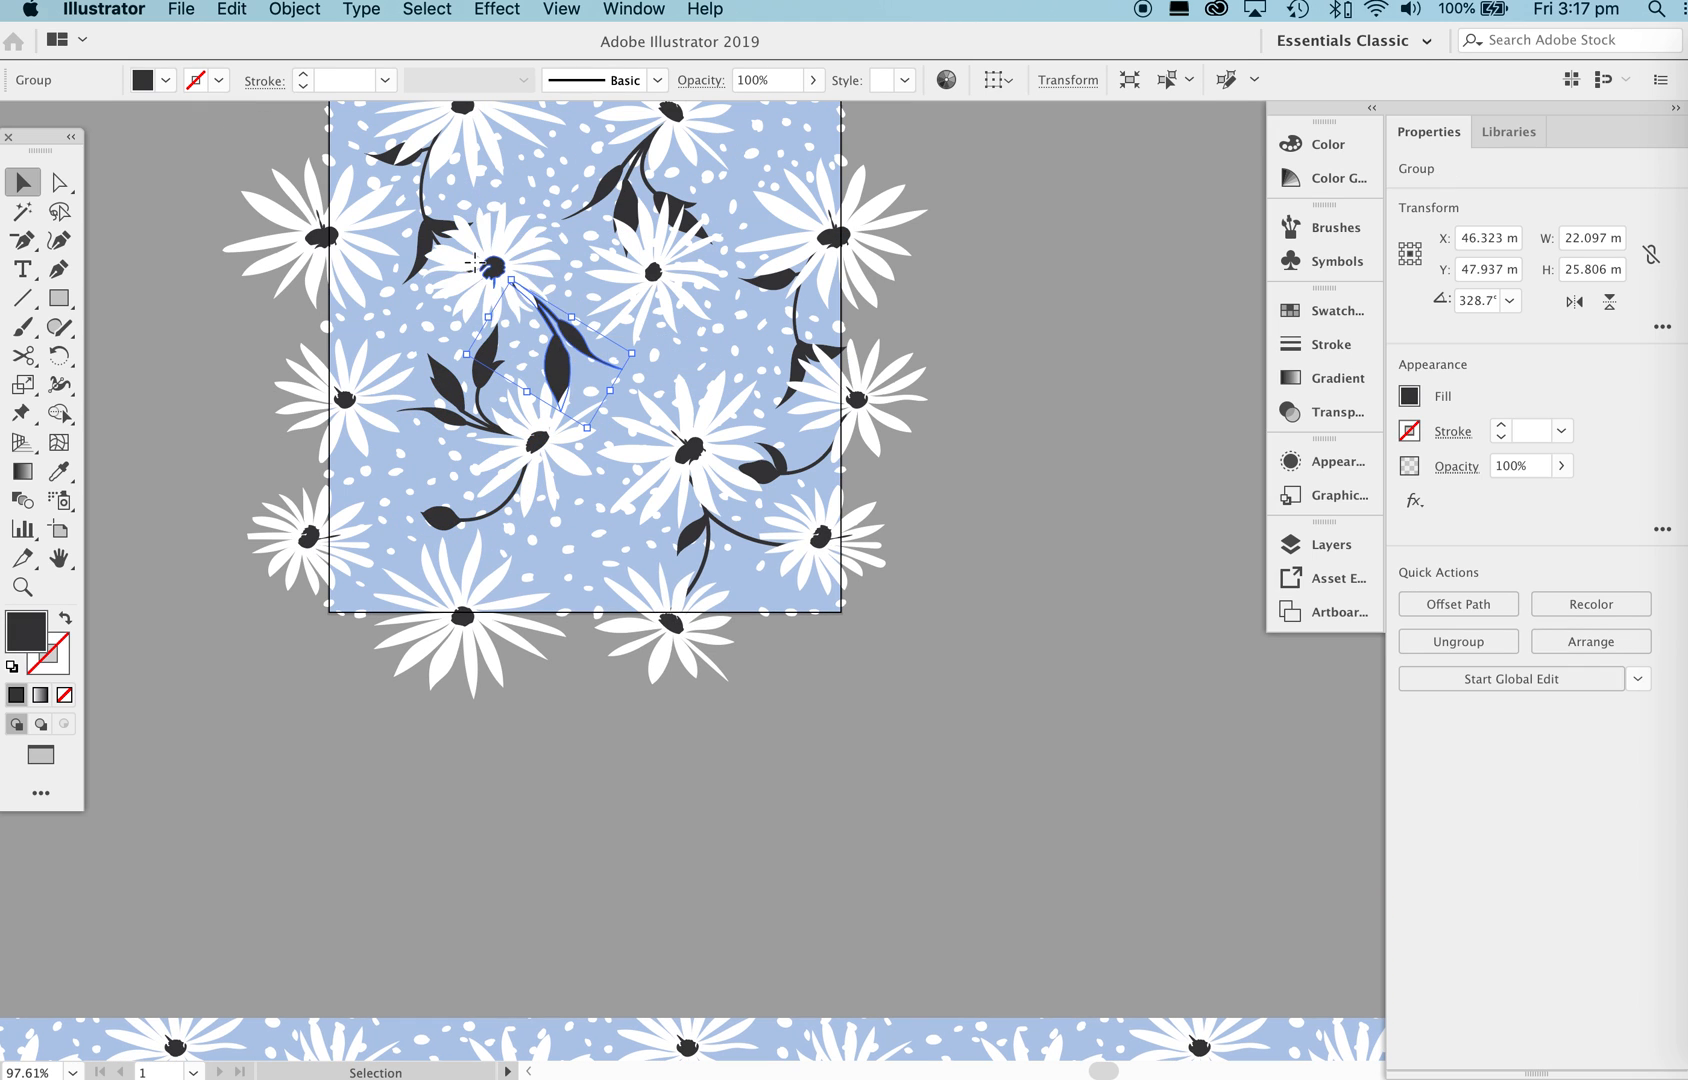
{"action": "key", "text": "r"}
{"action": "left_click_drag", "start_coordinate": [506, 284], "coordinate": [511, 279]}
{"action": "left_click_drag", "start_coordinate": [598, 397], "coordinate": [623, 390]}
{"action": "key", "text": "super+z"}
{"action": "left_click", "coordinate": [516, 279]}
{"action": "left_click_drag", "start_coordinate": [558, 332], "coordinate": [584, 418]}
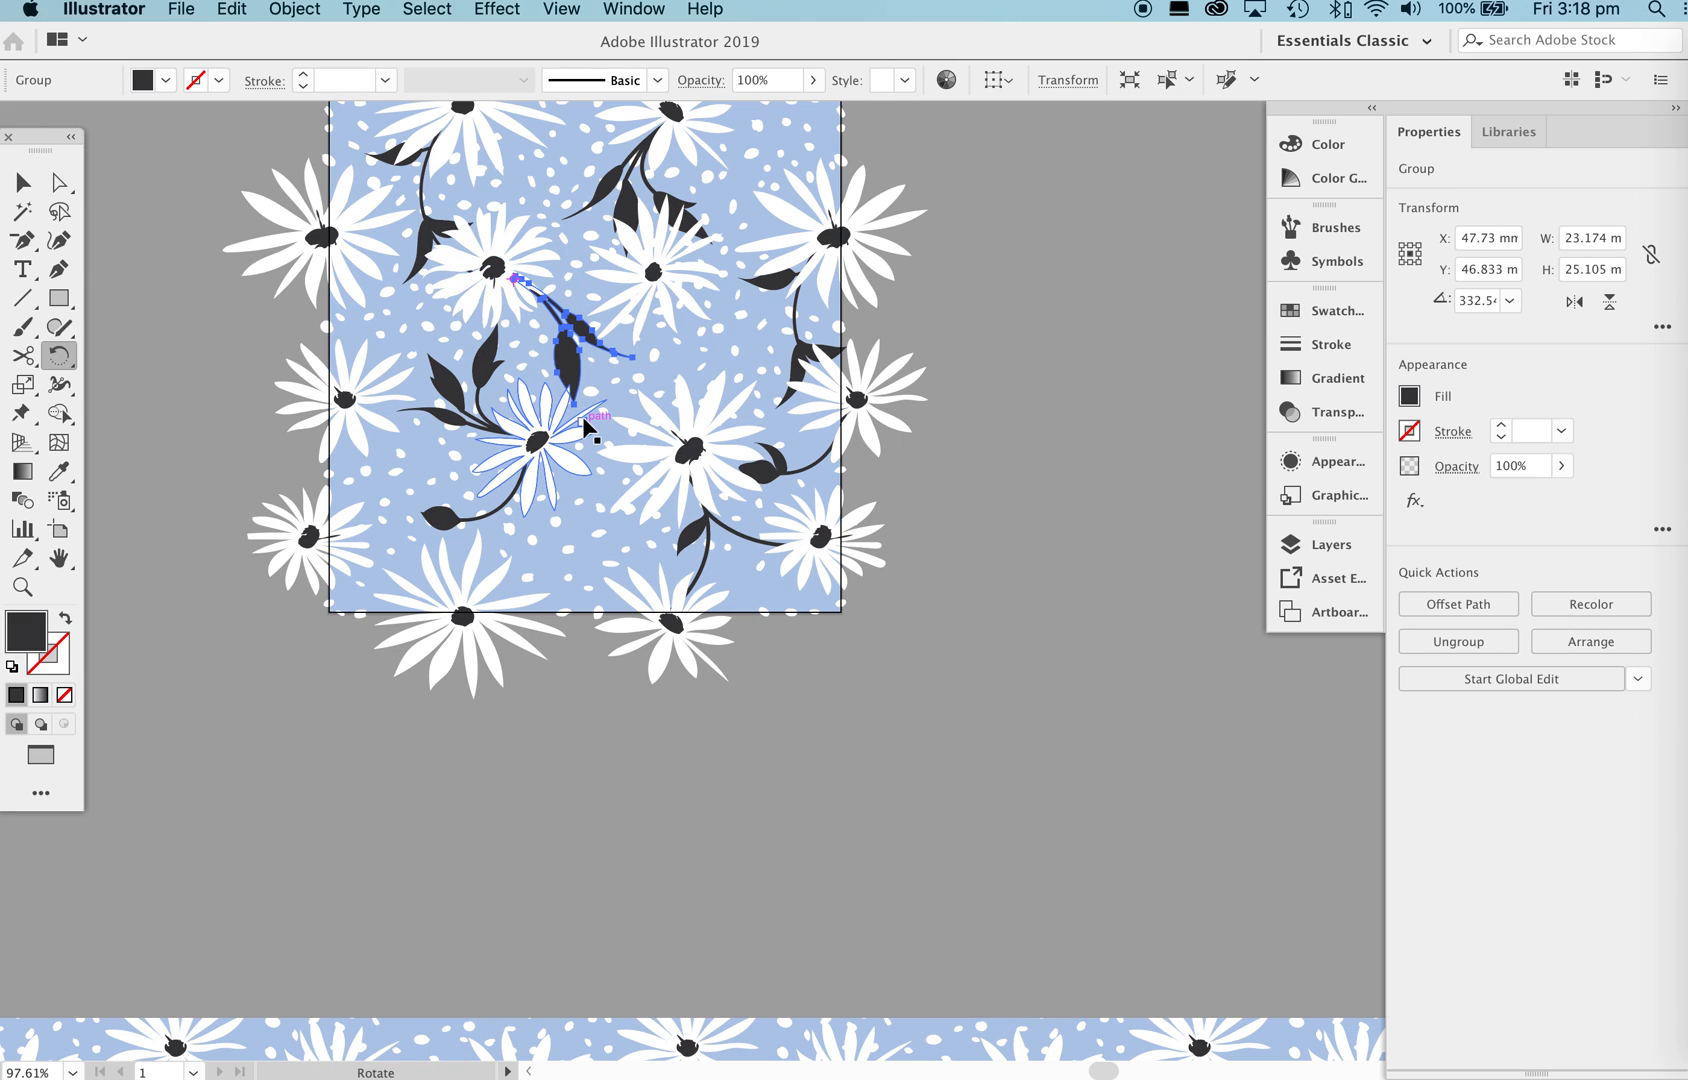
{"action": "key", "text": "v"}
{"action": "left_click", "coordinate": [1019, 397]}
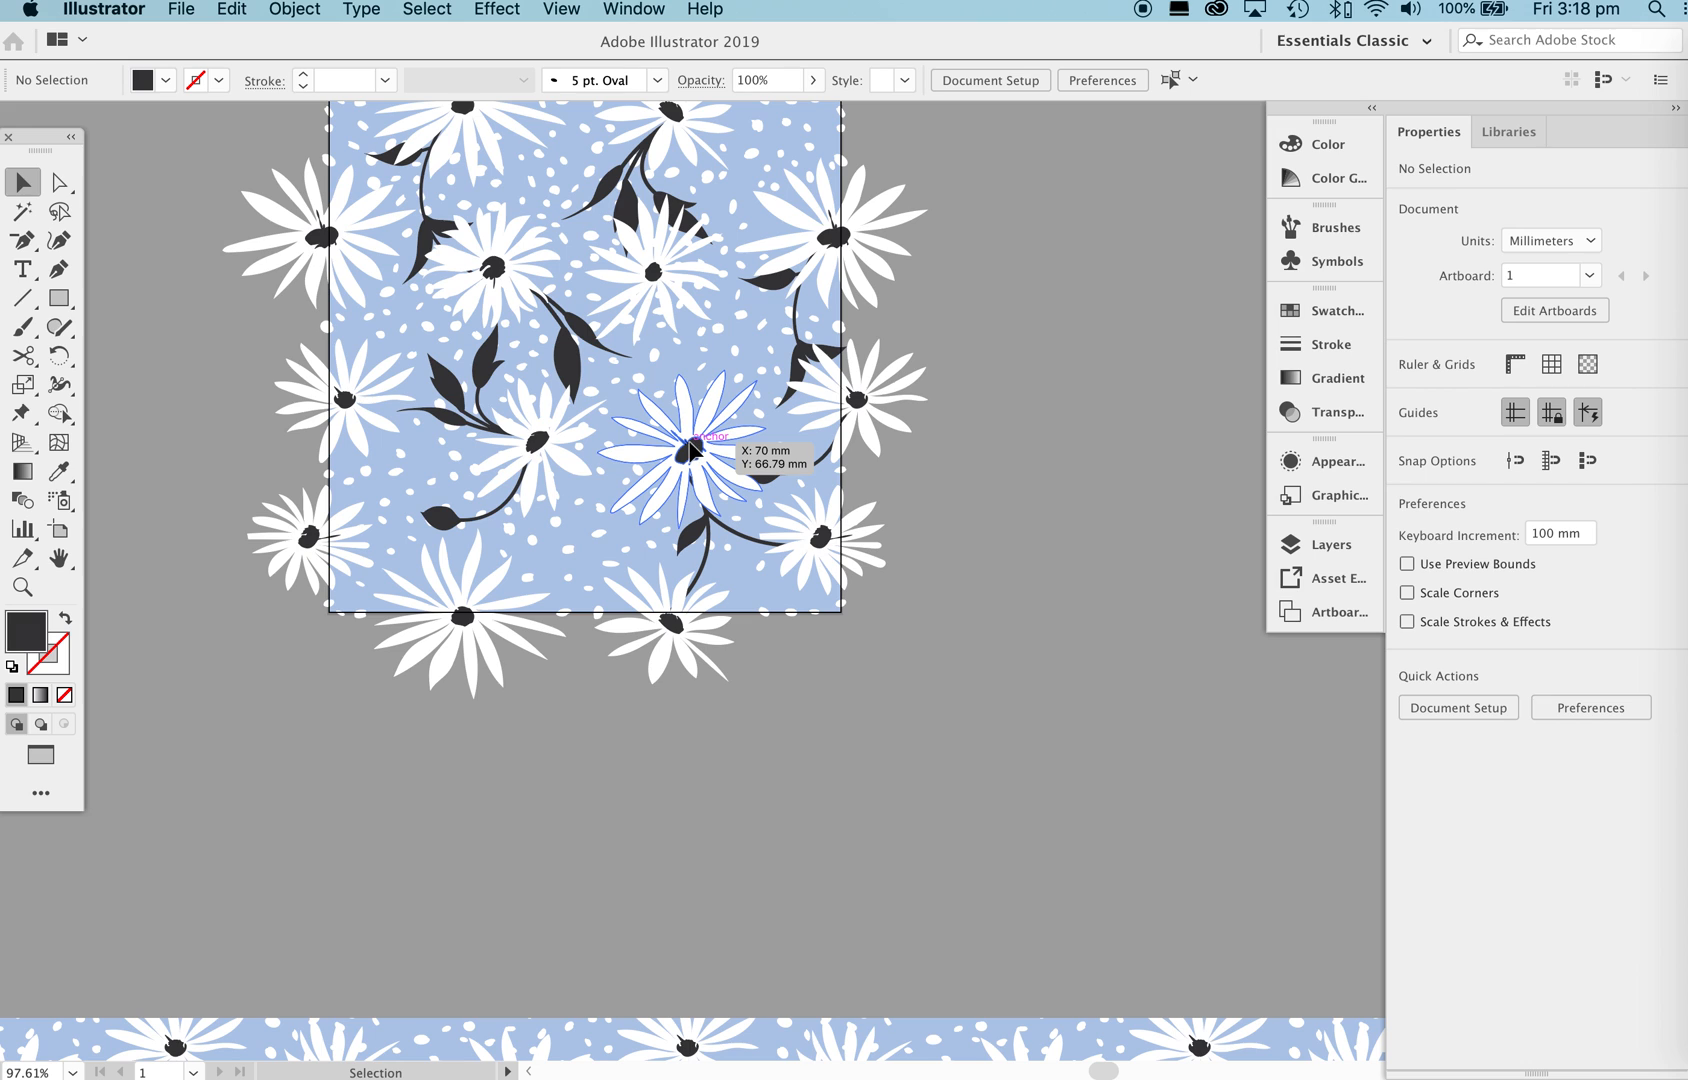
Shrink the central tile's large lower-right inner daisy to about 30.6 by 28.6 mm and reposition its branching stem and the flower to connect neatly.
{"action": "left_click_drag", "start_coordinate": [691, 450], "coordinate": [691, 430]}
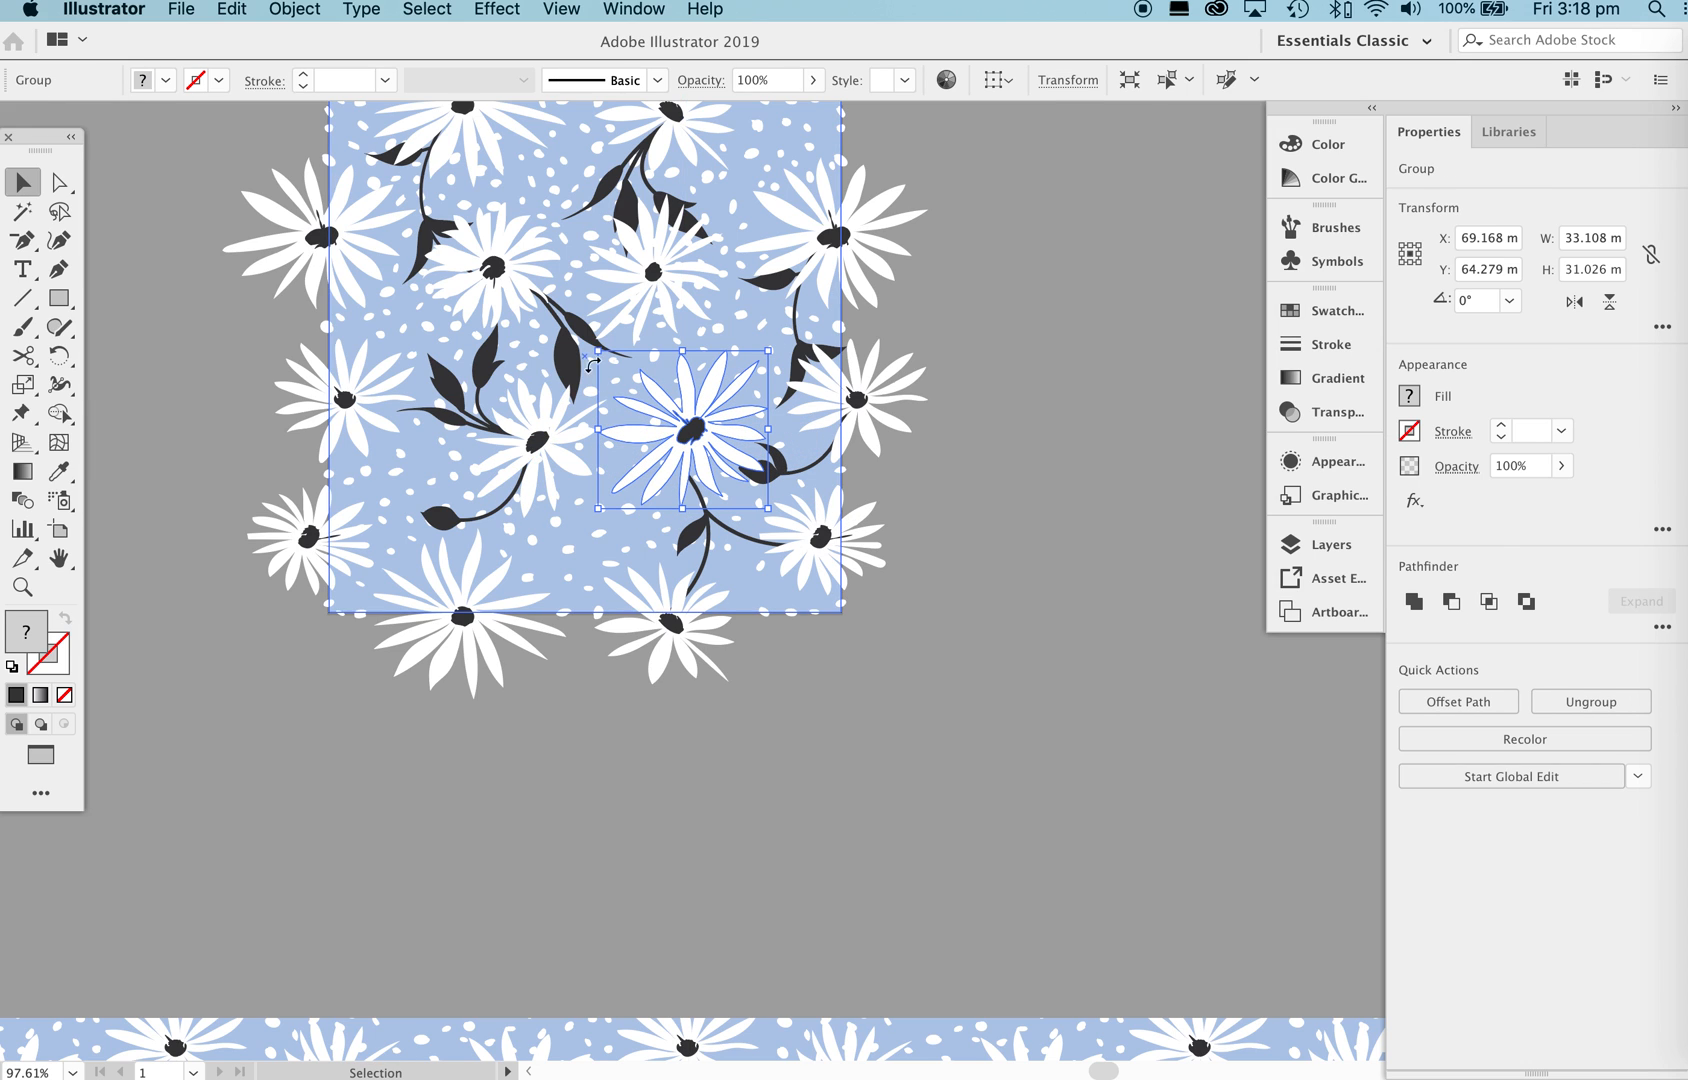
{"action": "left_click_drag", "start_coordinate": [598, 352], "coordinate": [611, 363]}
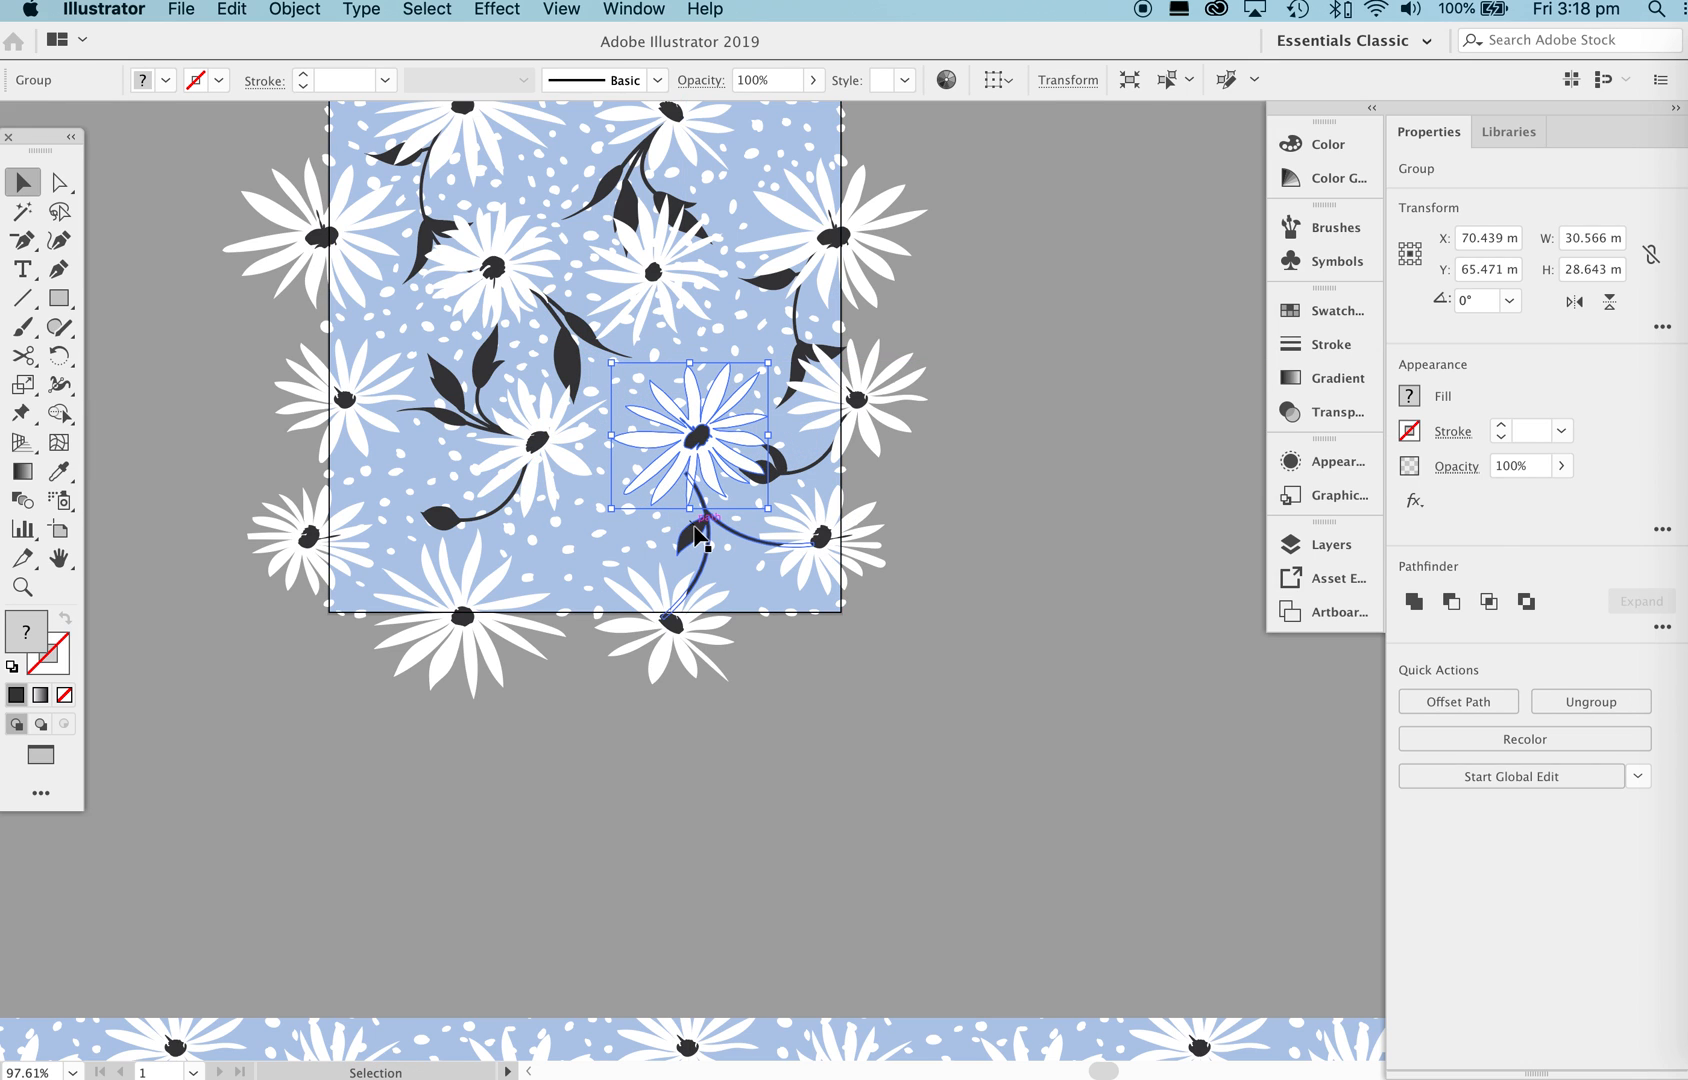
{"action": "left_click", "coordinate": [697, 535]}
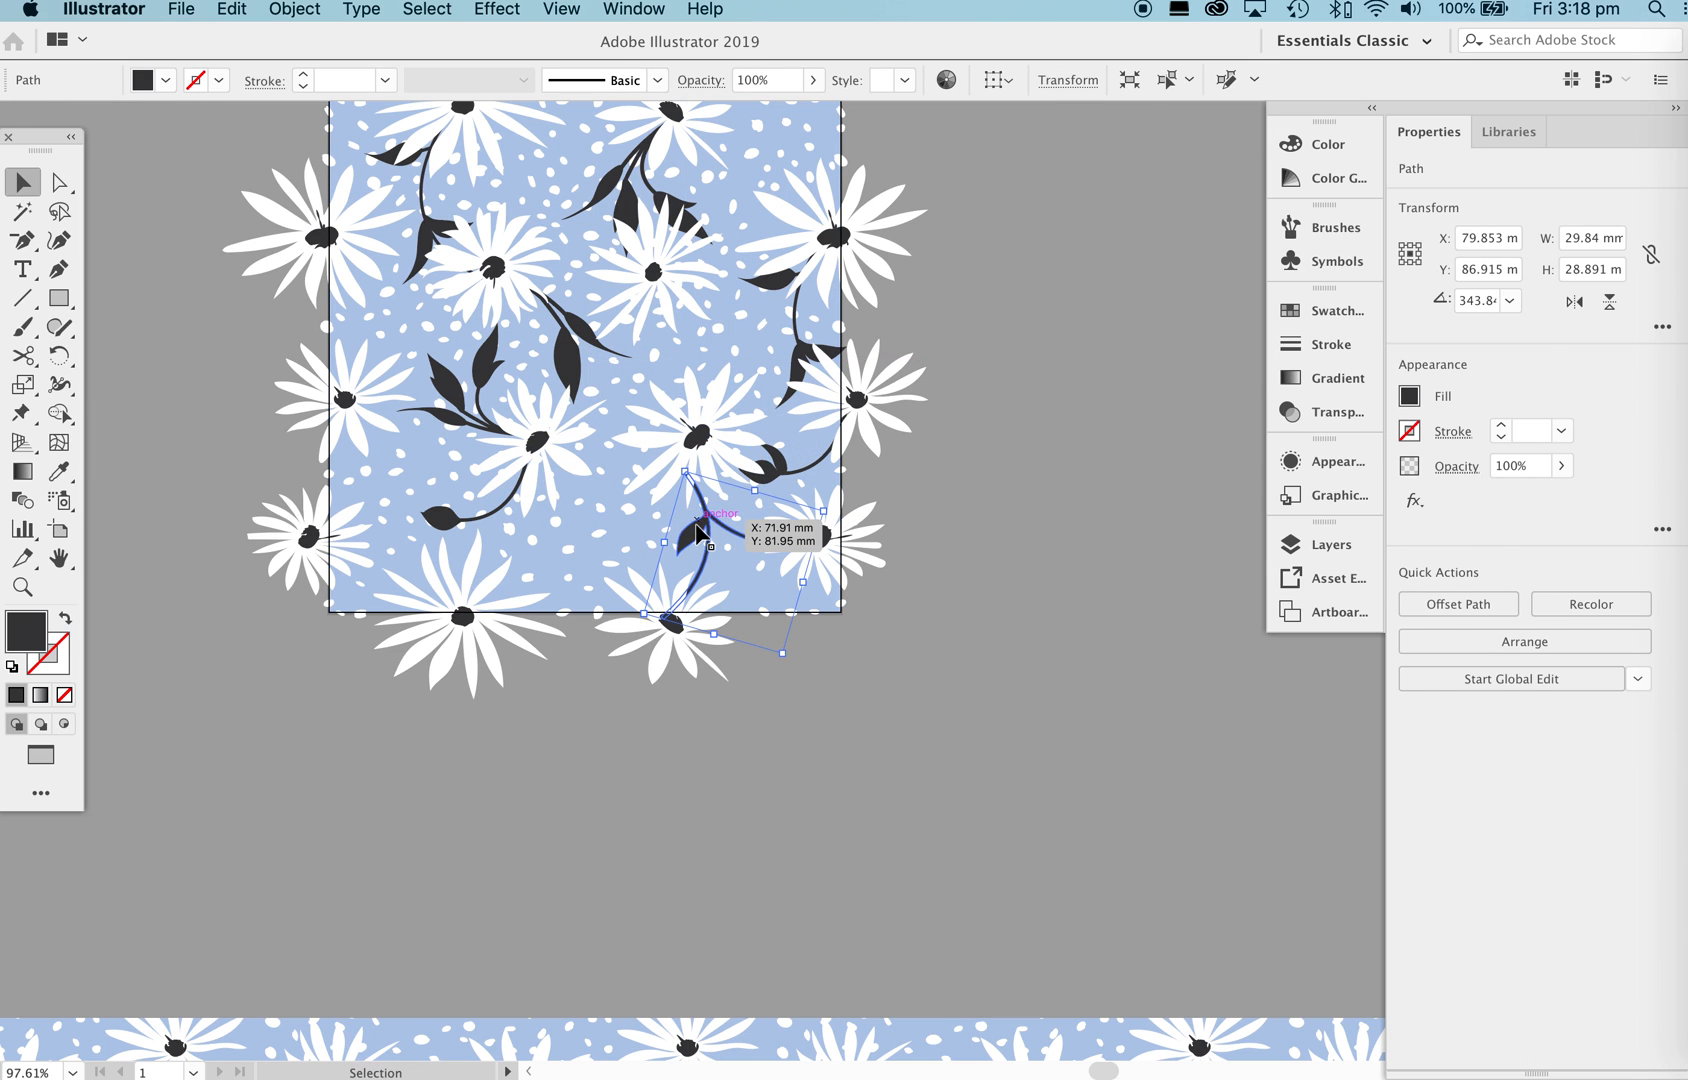
{"action": "left_click_drag", "start_coordinate": [703, 516], "coordinate": [710, 499]}
{"action": "key", "text": "r"}
{"action": "left_click", "coordinate": [693, 455]}
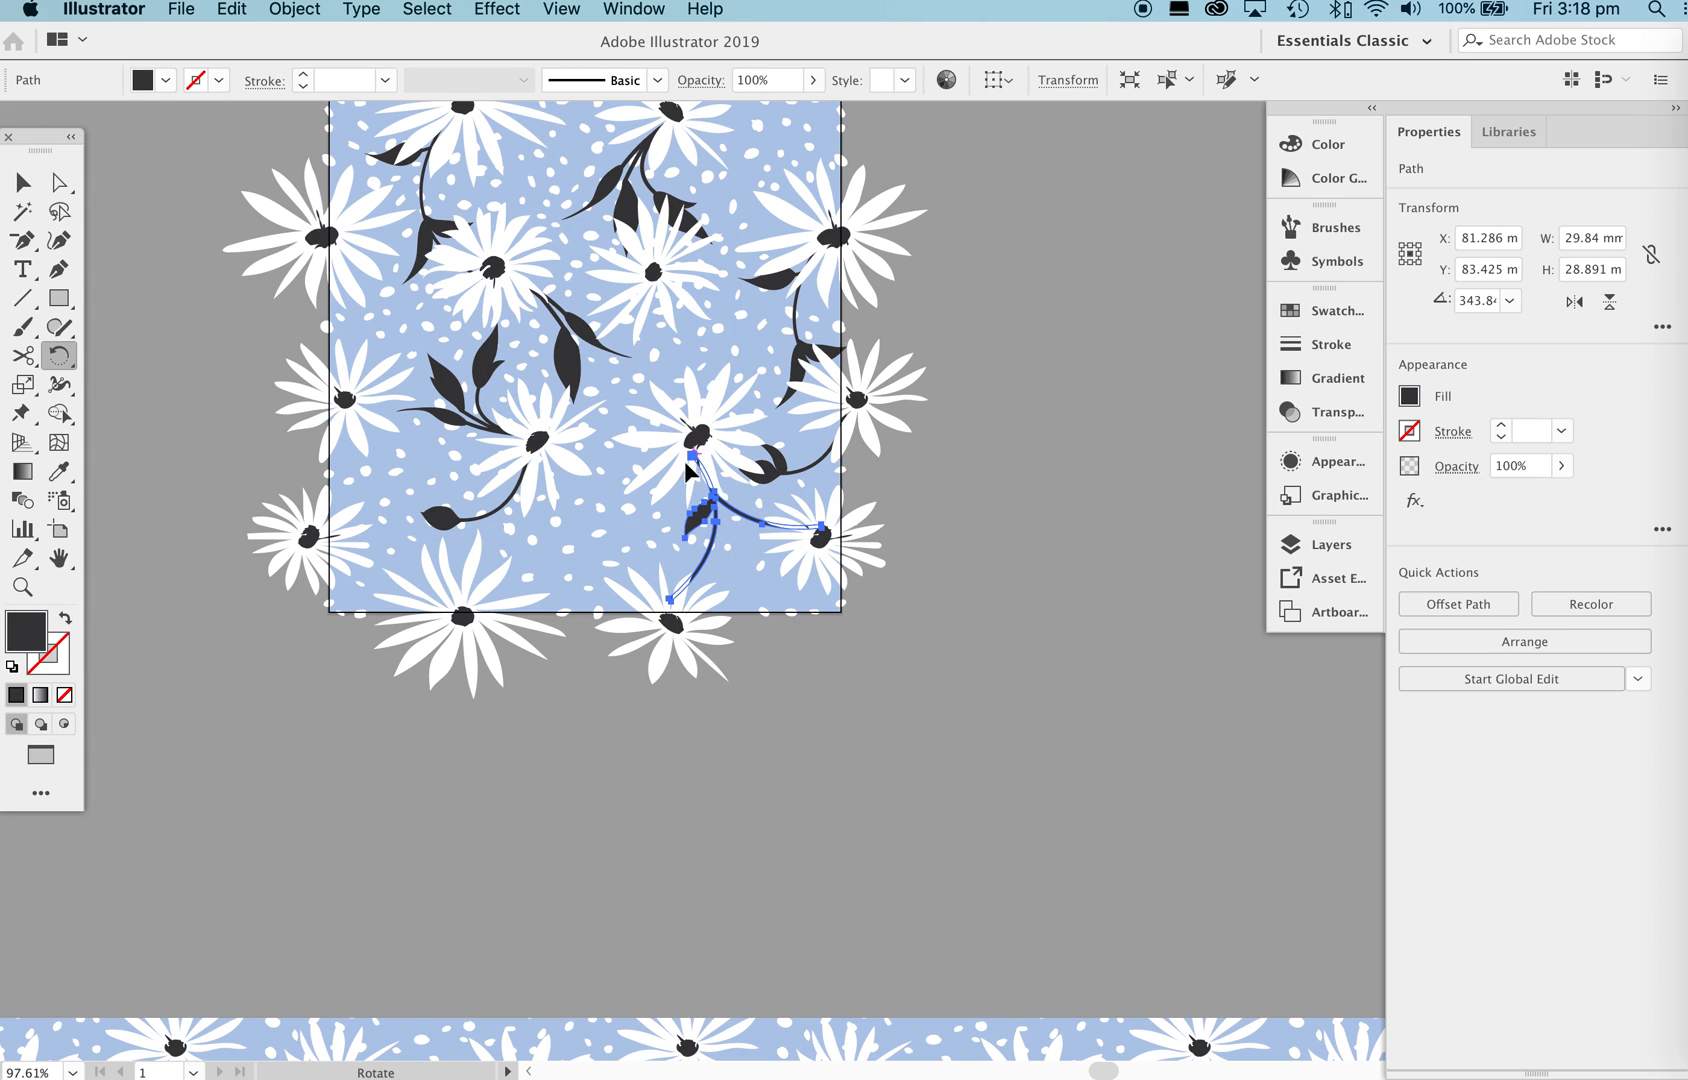
{"action": "left_click_drag", "start_coordinate": [830, 535], "coordinate": [832, 534]}
{"action": "key", "text": "v"}
{"action": "left_click_drag", "start_coordinate": [733, 502], "coordinate": [741, 510]}
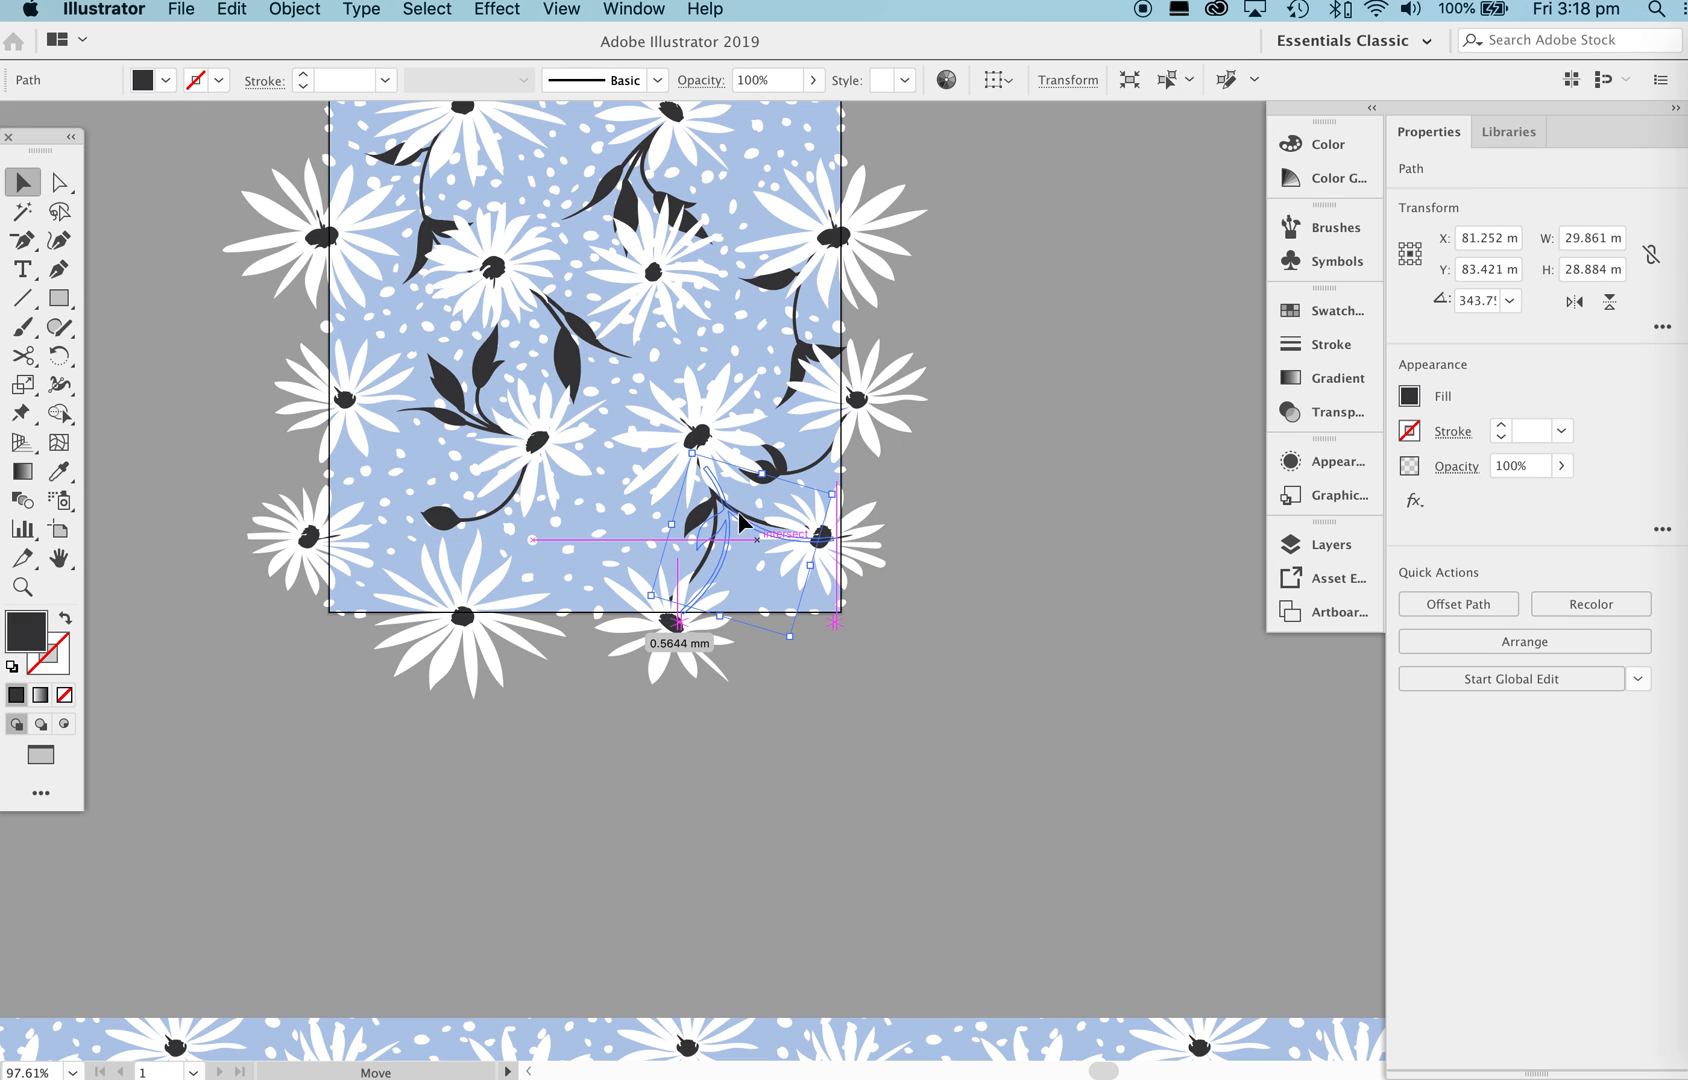
{"action": "key", "text": "super+shift+a"}
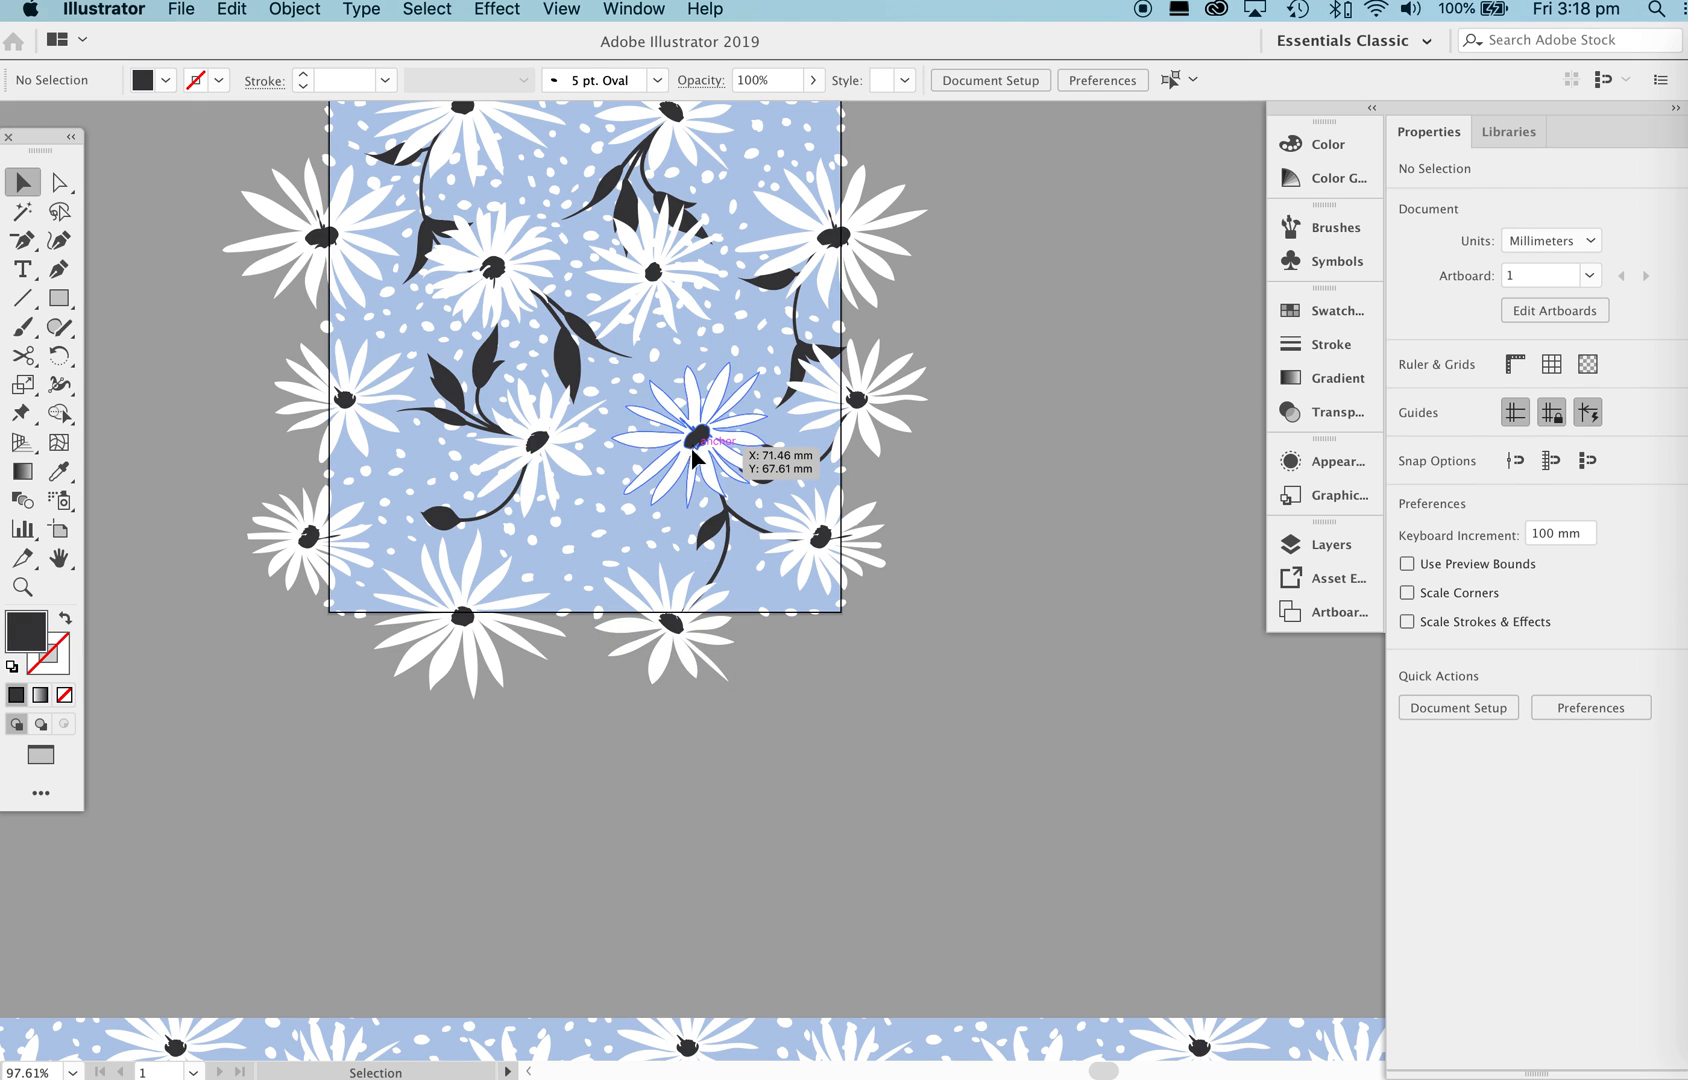
{"action": "left_click_drag", "start_coordinate": [697, 453], "coordinate": [697, 468]}
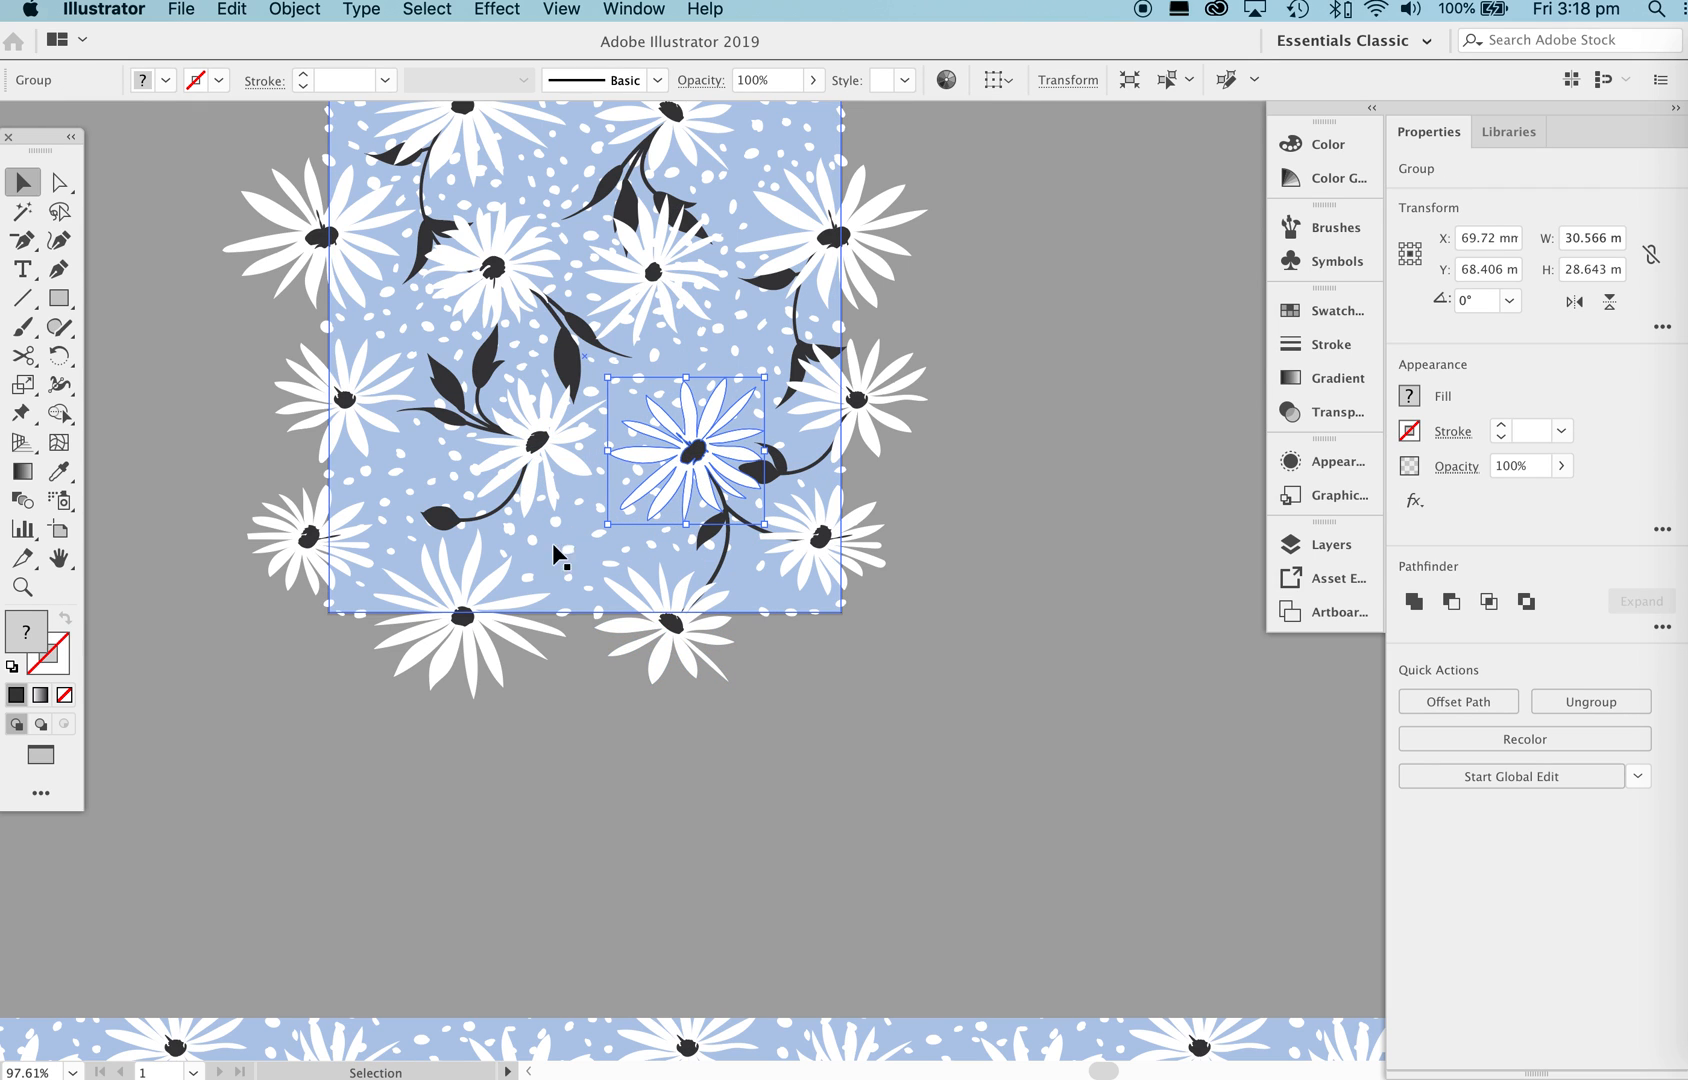
Move the lower-left inner daisy and its leafy stems slightly down in the central tile.
{"action": "left_click", "coordinate": [539, 441]}
{"action": "left_click", "coordinate": [452, 398], "text": "shift"}
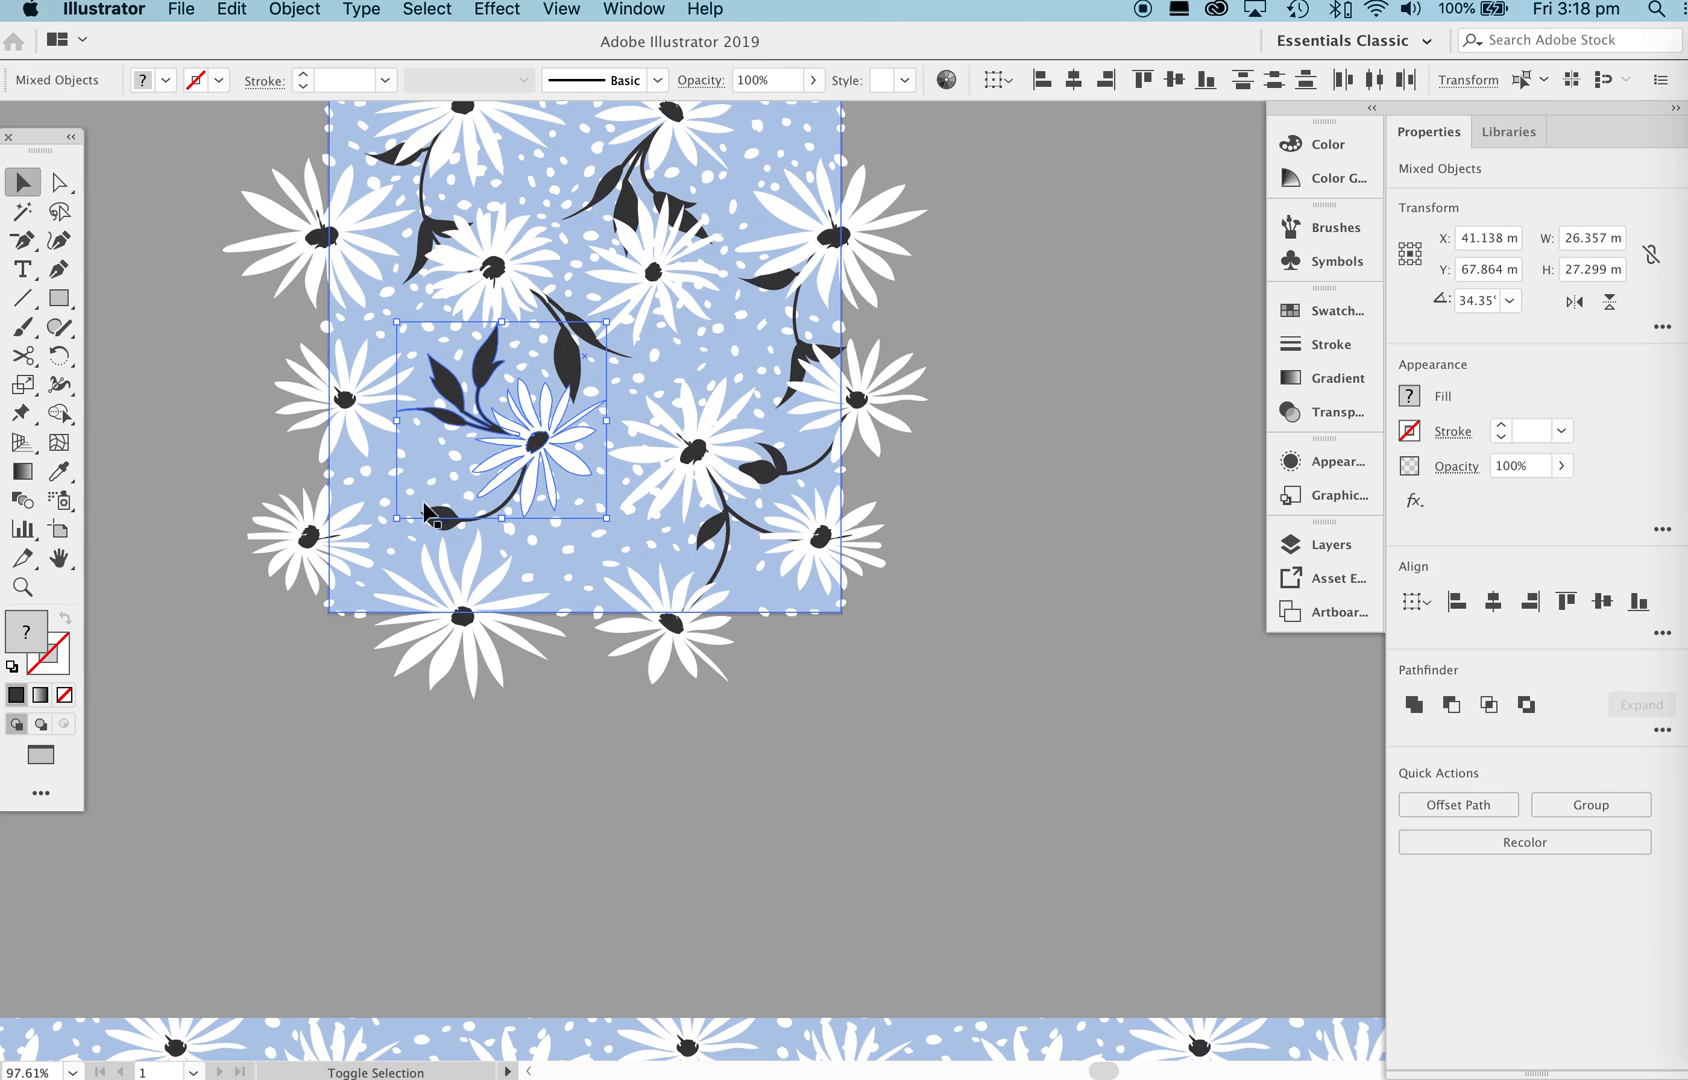
{"action": "left_click_drag", "start_coordinate": [546, 459], "coordinate": [542, 461]}
Select the whole central tile with its overlapping edge daisies and add it to the swatches as a new pattern.
{"action": "key", "text": "super+space"}
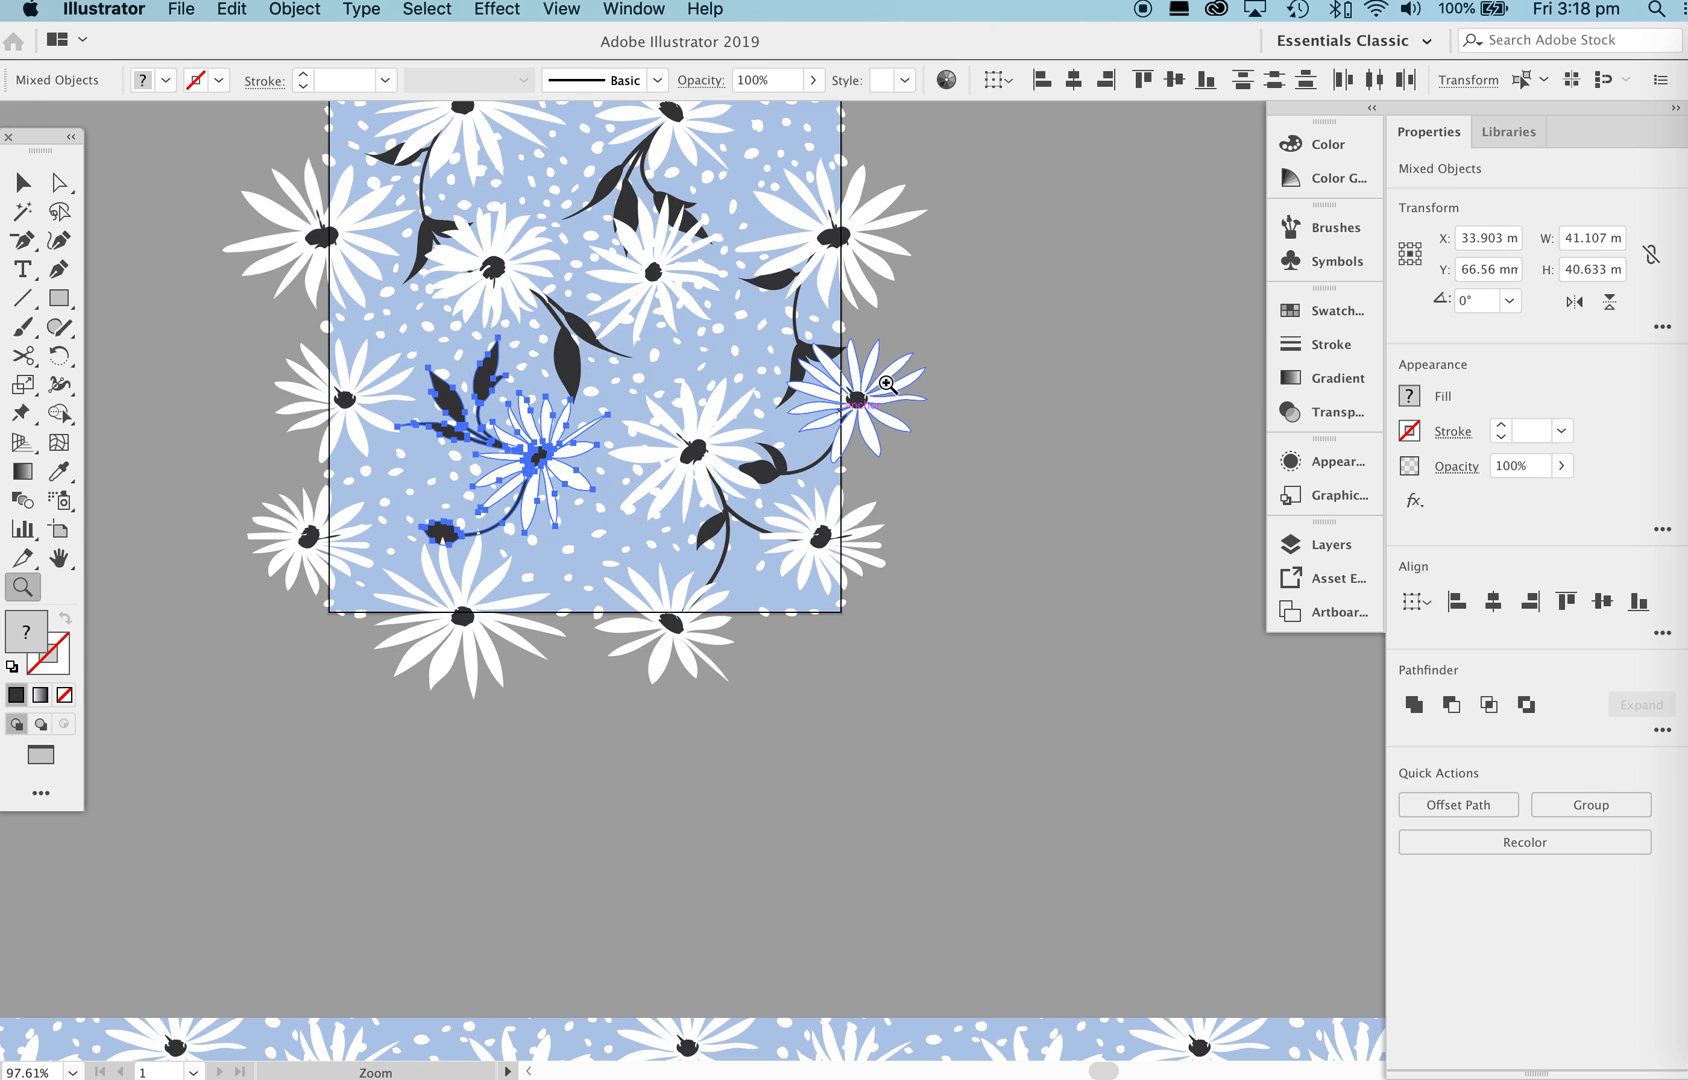
{"action": "left_click_drag", "start_coordinate": [880, 382], "coordinate": [737, 458]}
{"action": "left_click", "coordinate": [949, 210]}
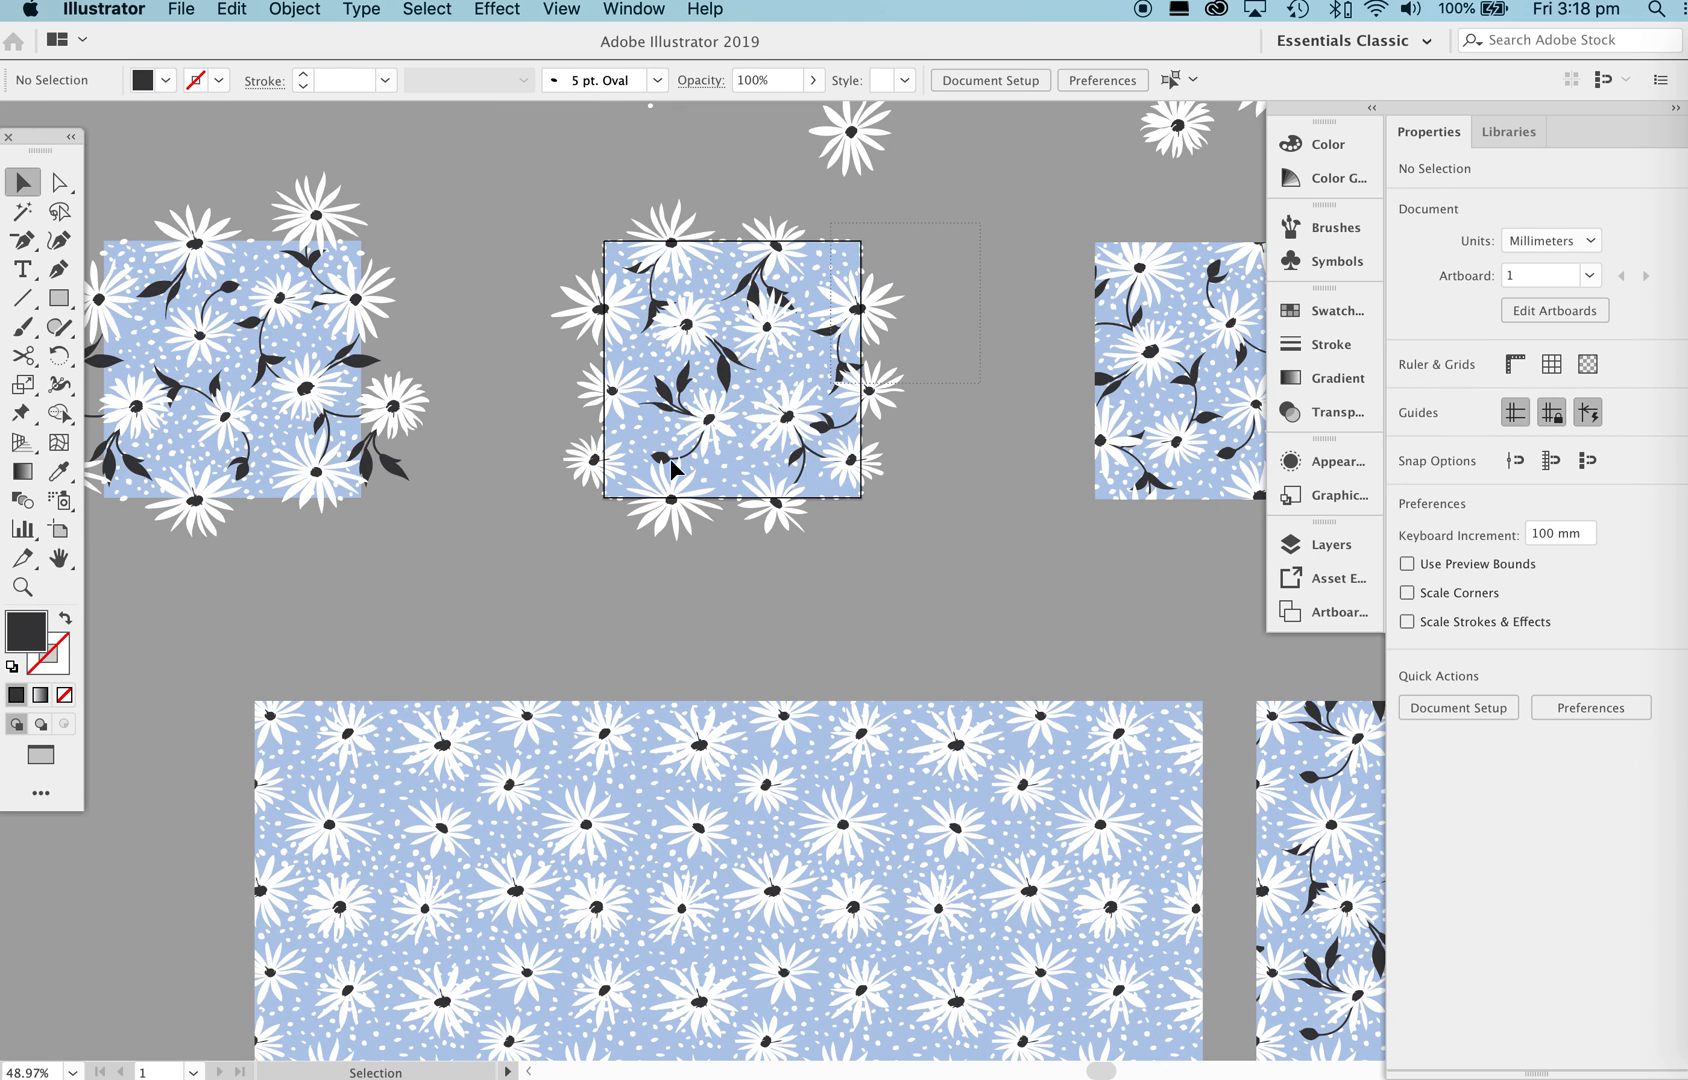
{"action": "left_click", "coordinate": [555, 518]}
{"action": "scroll", "coordinate": [900, 400], "scroll_direction": "right", "scroll_amount": 5}
{"action": "left_click", "coordinate": [1310, 310]}
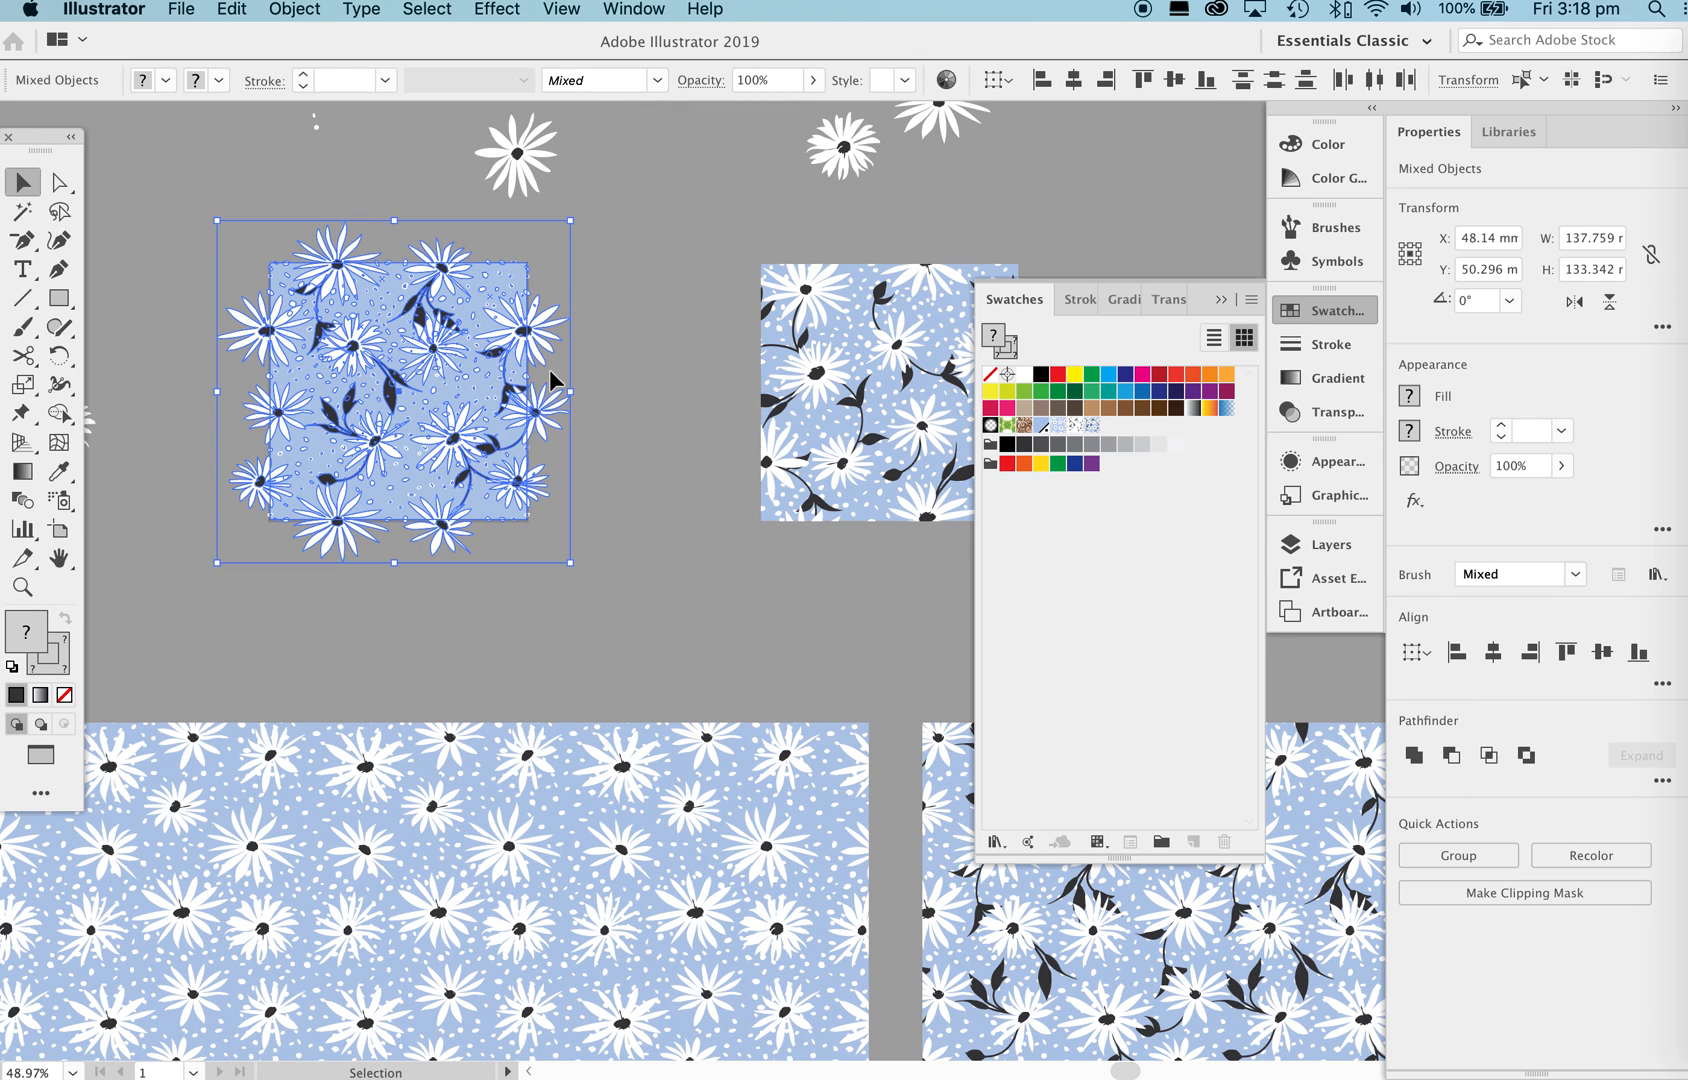
{"action": "left_click_drag", "start_coordinate": [415, 415], "coordinate": [1172, 652]}
Duplicate the large leafy daisy pattern rectangle to its right and fill the copy with the new pattern swatch.
{"action": "key", "text": "super+space"}
{"action": "left_click_drag", "start_coordinate": [742, 588], "coordinate": [366, 716]}
{"action": "key", "text": "space"}
{"action": "left_click_drag", "start_coordinate": [792, 782], "coordinate": [437, 600]}
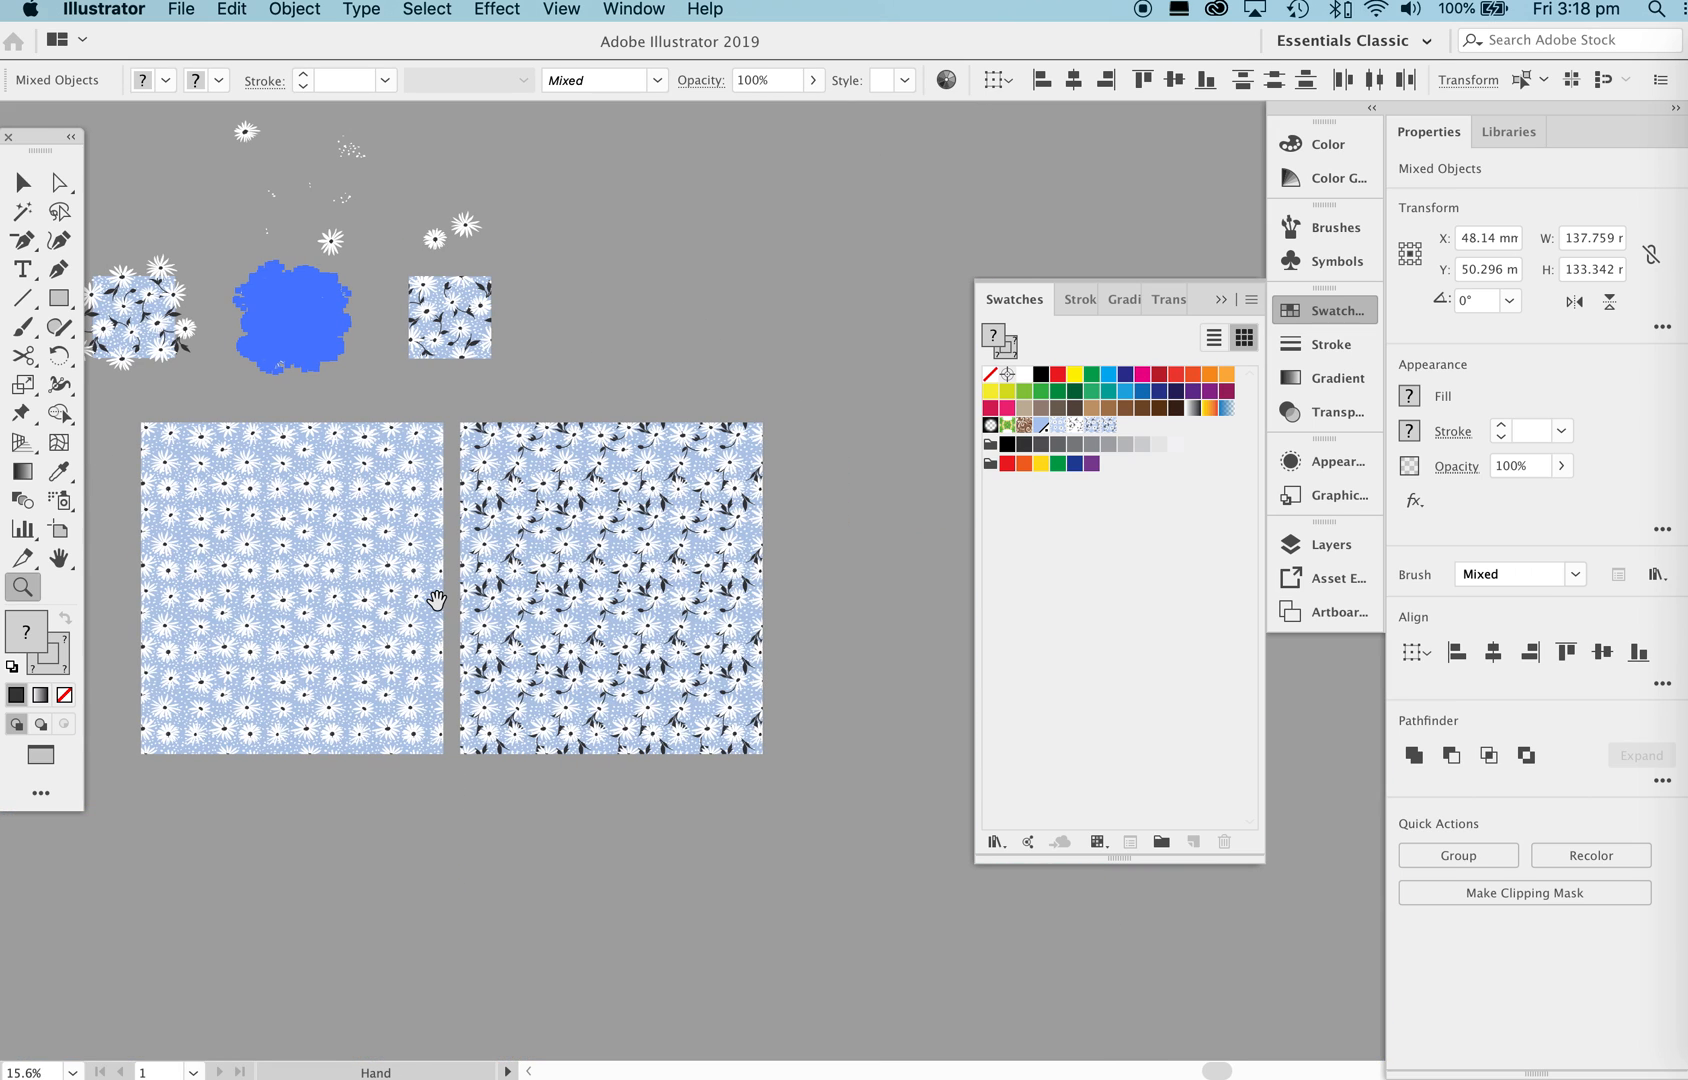
{"action": "key", "text": "b"}
{"action": "key", "text": "v"}
{"action": "left_click", "coordinate": [578, 590]}
{"action": "left_click_drag", "start_coordinate": [580, 590], "coordinate": [916, 592]}
{"action": "left_click", "coordinate": [1108, 428]}
{"action": "left_click", "coordinate": [1322, 310]}
Compare the new pattern fill with the previous leafy version, up close and as a whole, for spacing and visible repeats.
{"action": "key", "text": "super+space"}
{"action": "left_click_drag", "start_coordinate": [675, 461], "coordinate": [943, 571]}
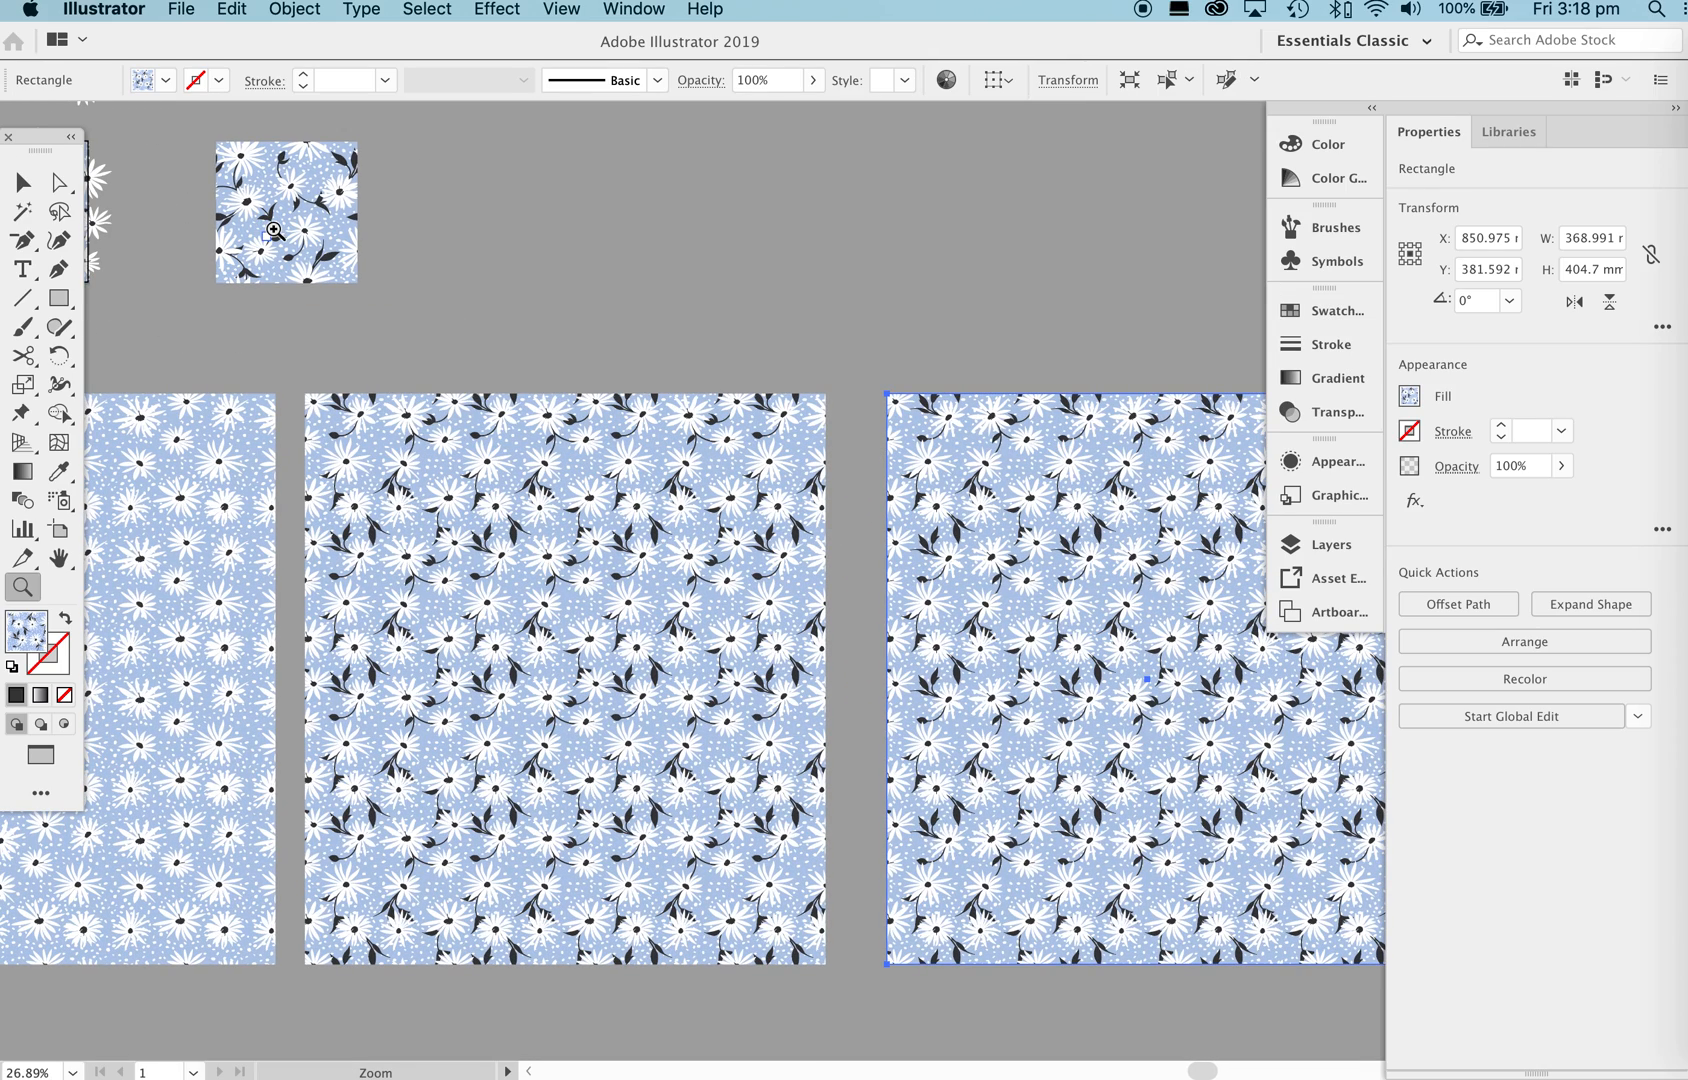
{"action": "key", "text": "Tab"}
{"action": "scroll", "coordinate": [592, 422], "scroll_direction": "down", "scroll_amount": 5}
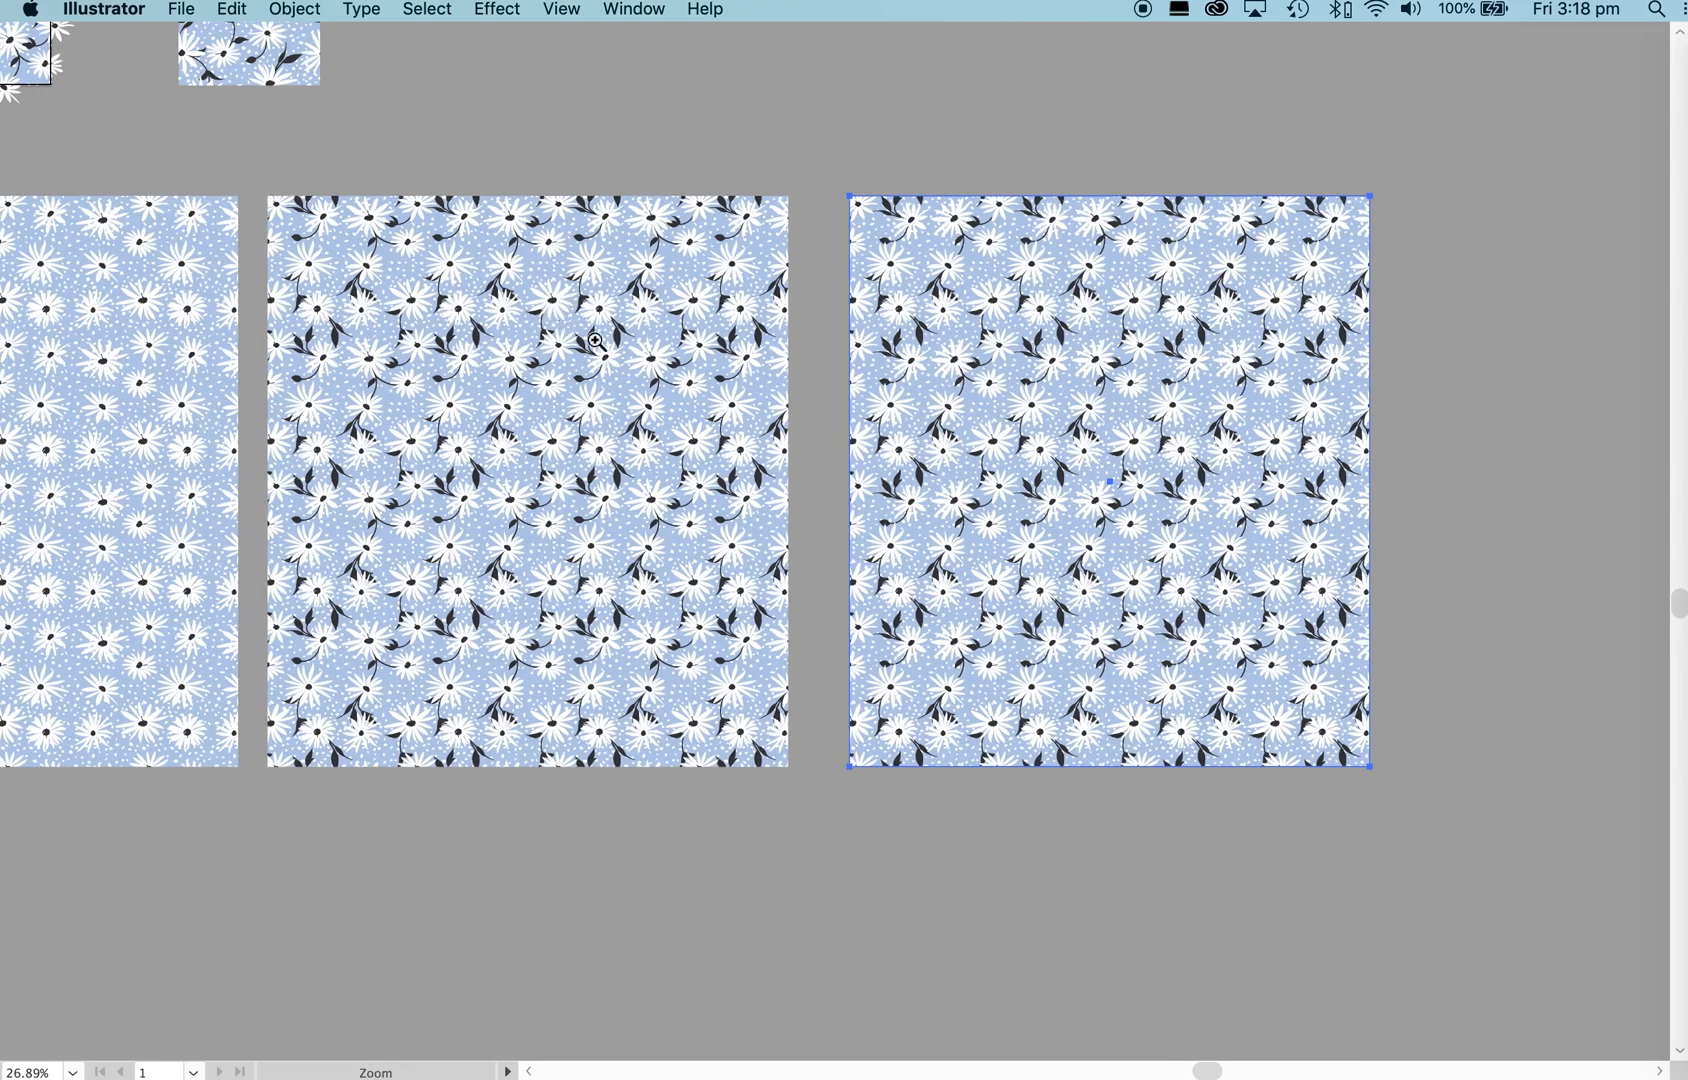
{"action": "left_click_drag", "start_coordinate": [988, 482], "coordinate": [967, 484]}
{"action": "left_click_drag", "start_coordinate": [780, 430], "coordinate": [869, 405]}
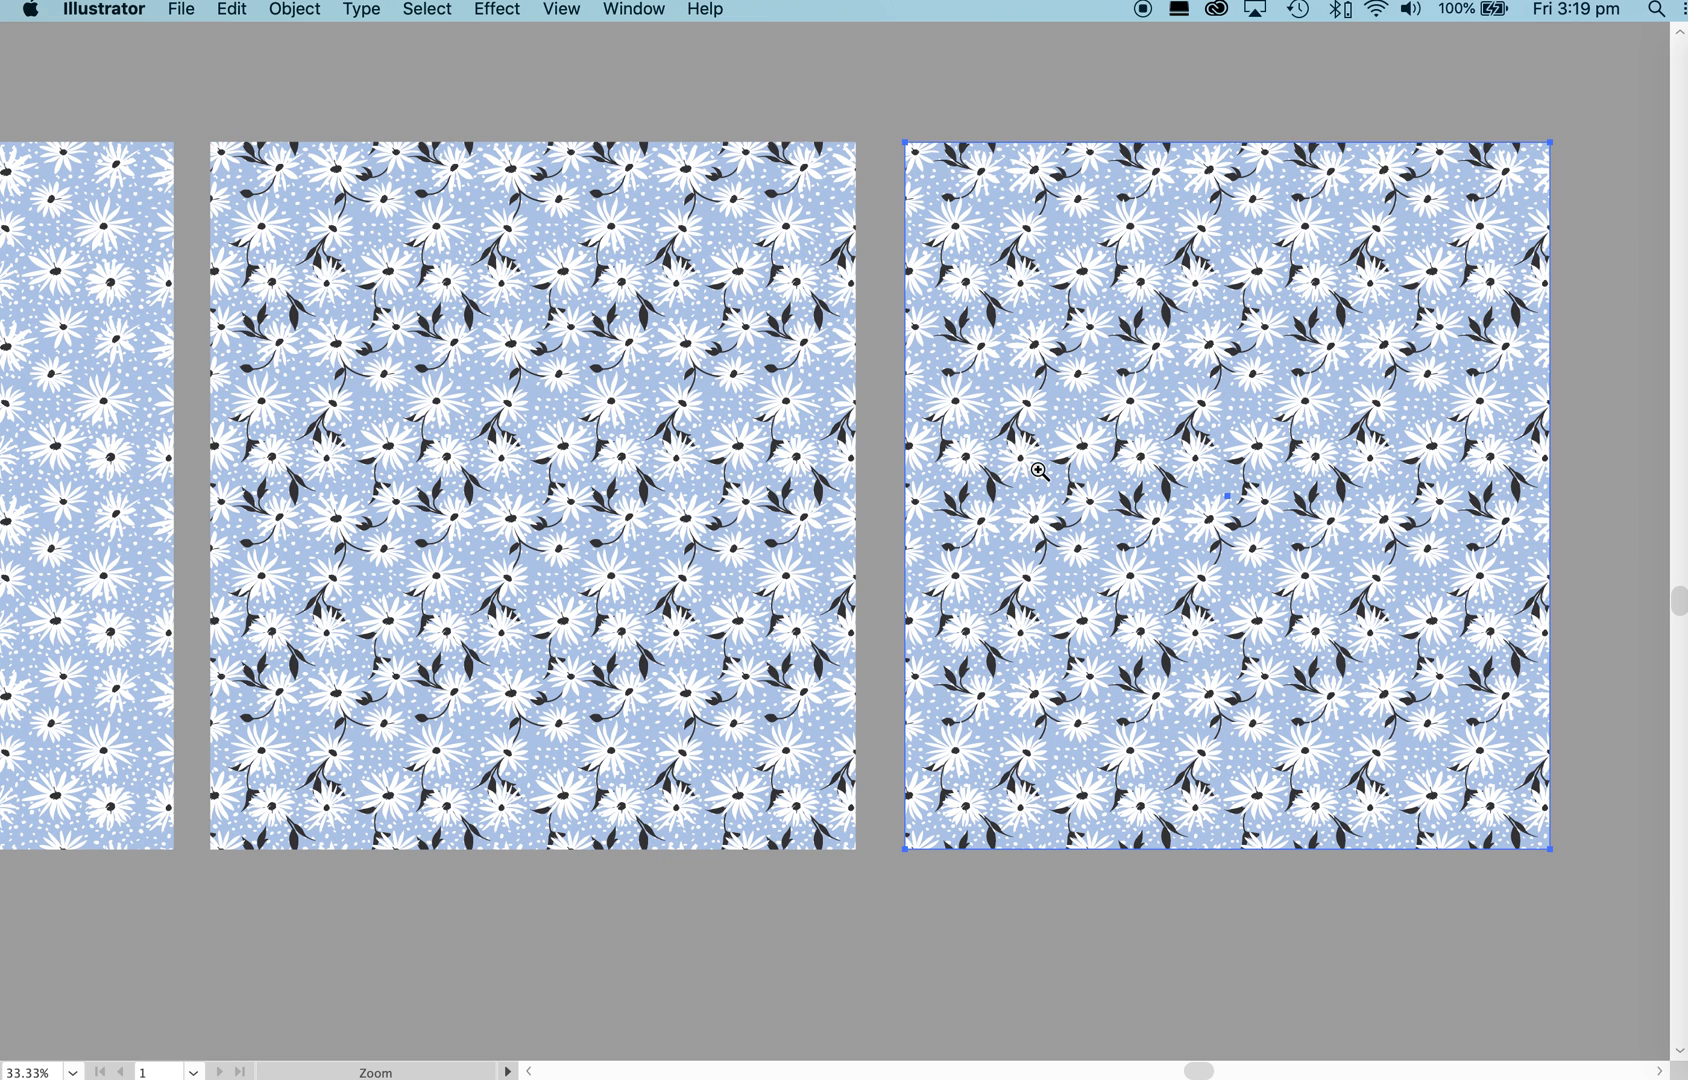
{"action": "left_click_drag", "start_coordinate": [1075, 298], "coordinate": [838, 527]}
{"action": "left_click_drag", "start_coordinate": [812, 318], "coordinate": [862, 760]}
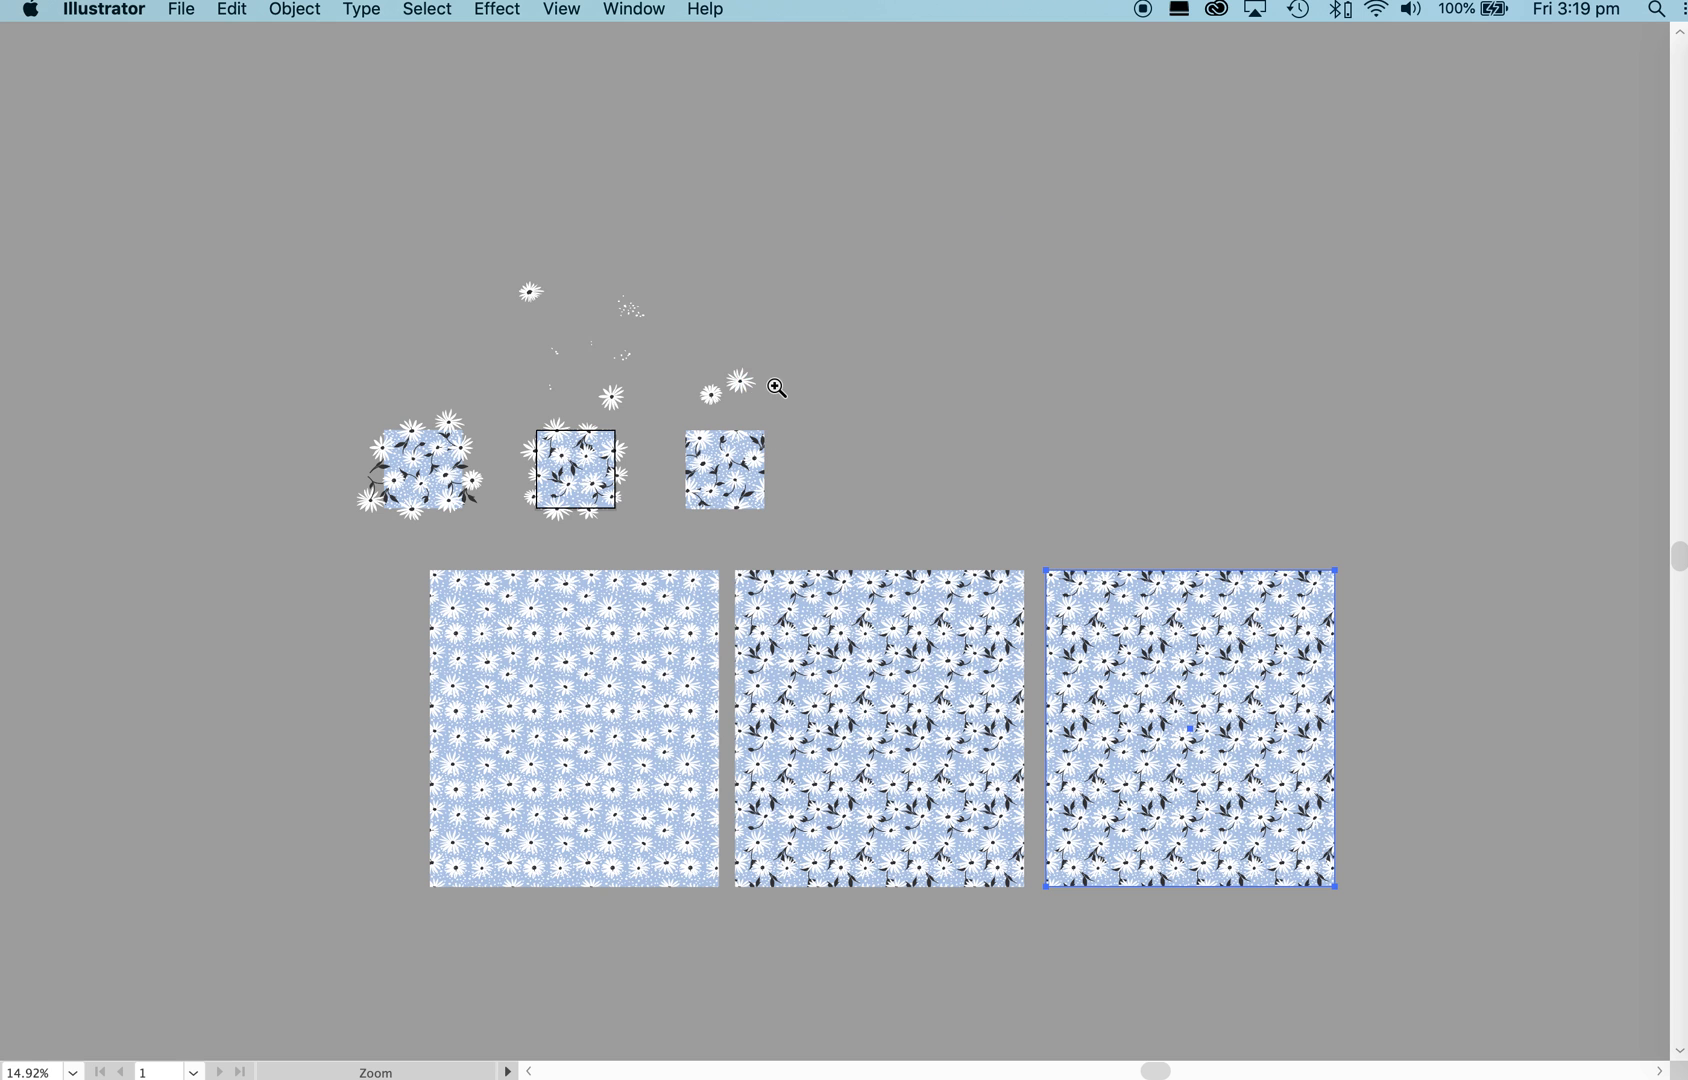
Examine the cropped tile beside the central tile up close for the arrangement of its daisies, stems and leaves.
{"action": "key", "text": "Tab"}
{"action": "left_click_drag", "start_coordinate": [693, 480], "coordinate": [1060, 490]}
{"action": "scroll", "coordinate": [873, 648], "scroll_direction": "down", "scroll_amount": 5}
{"action": "scroll", "coordinate": [873, 648], "scroll_direction": "left", "scroll_amount": 1}
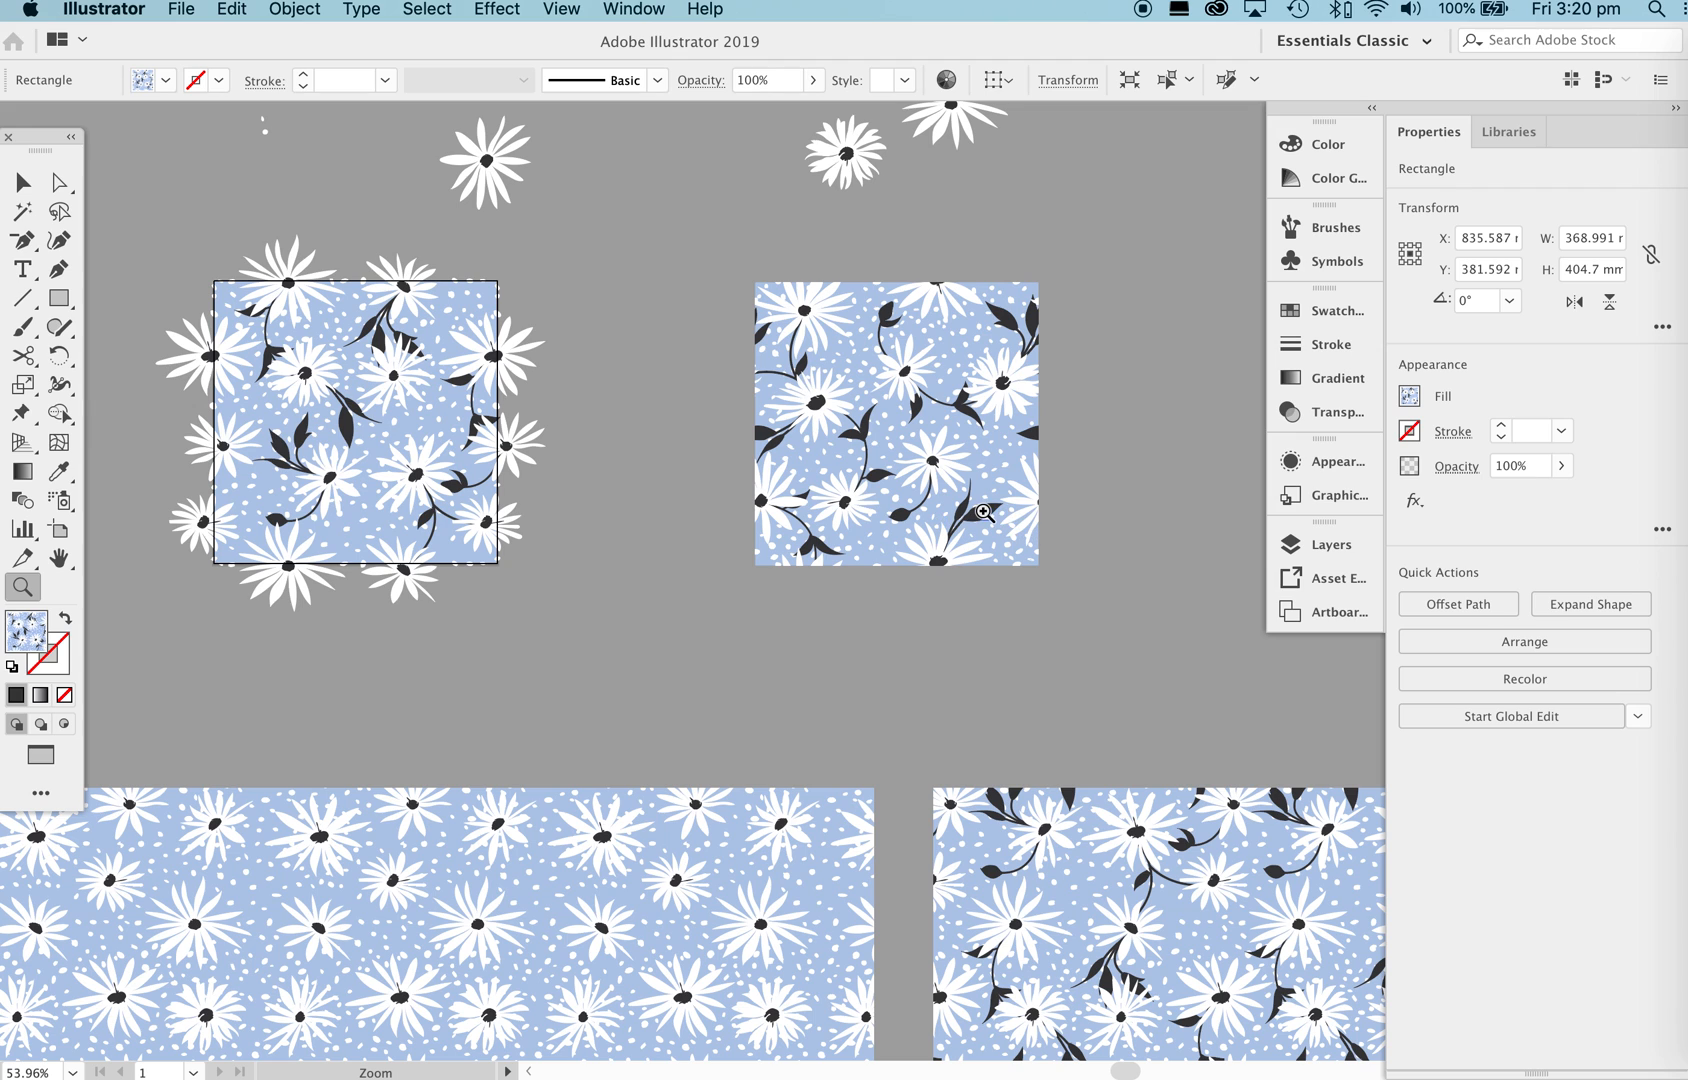
{"action": "left_click_drag", "start_coordinate": [940, 378], "coordinate": [865, 478]}
{"action": "left_click_drag", "start_coordinate": [734, 393], "coordinate": [906, 452]}
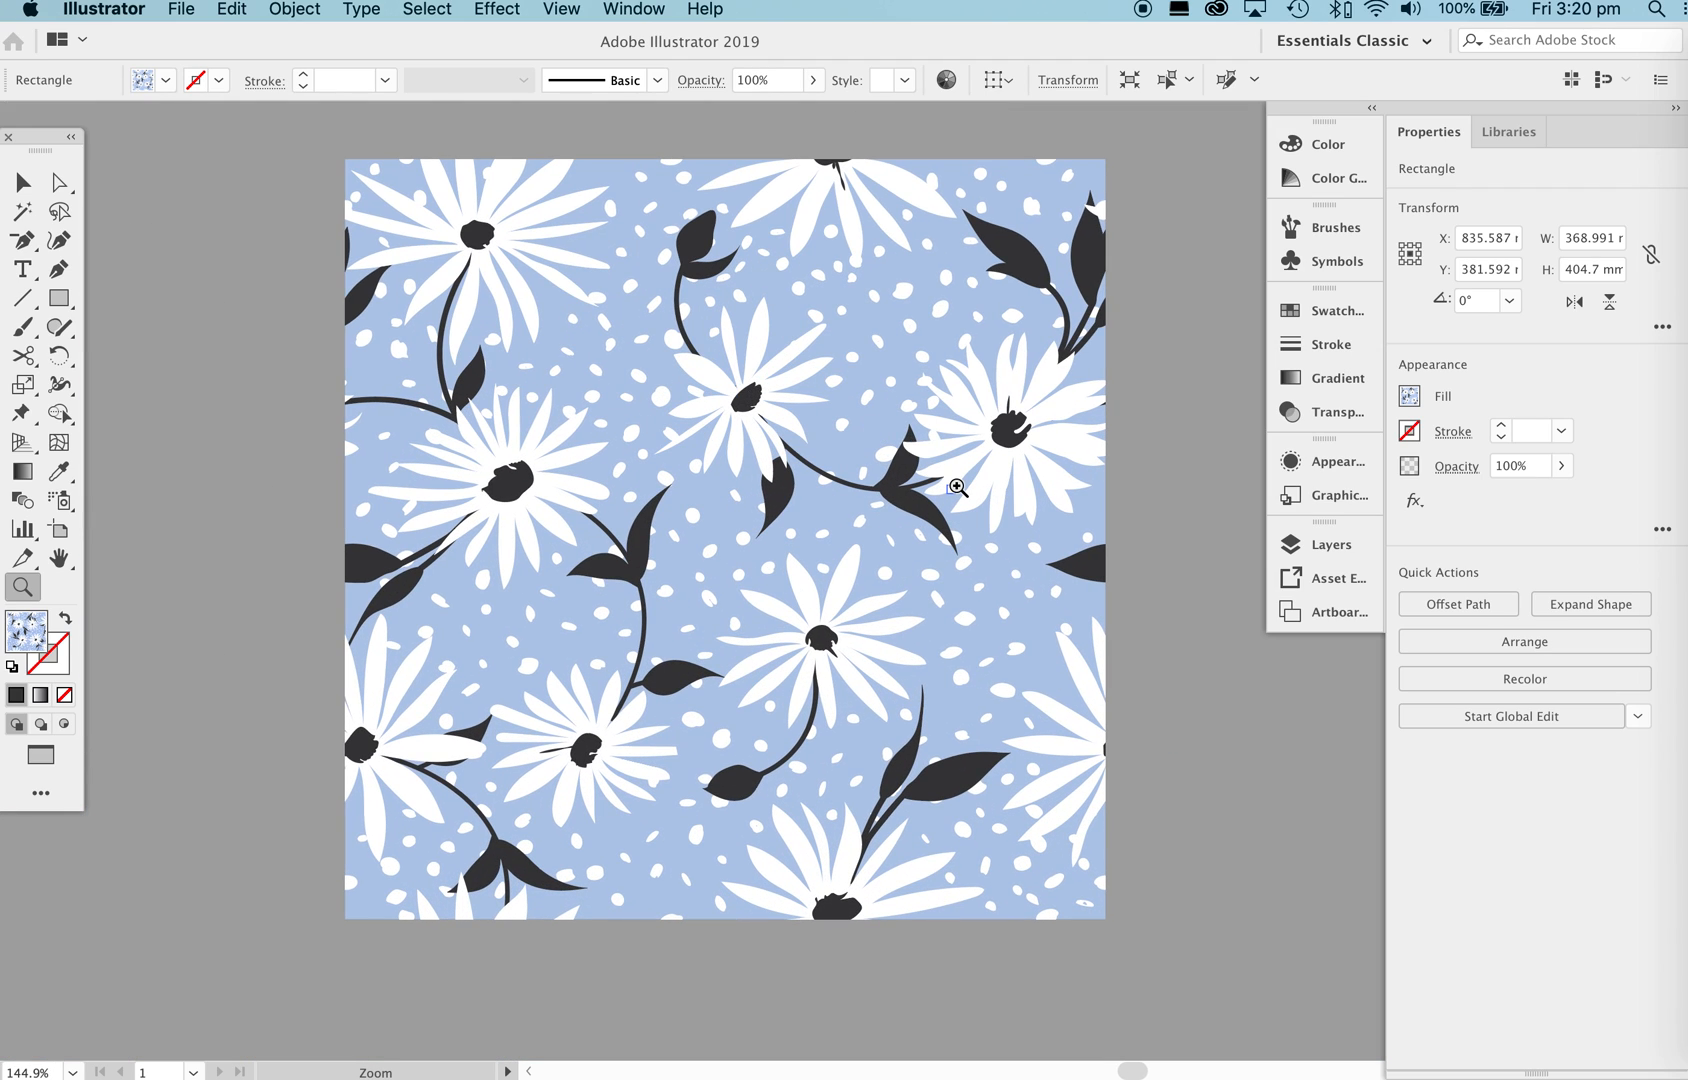